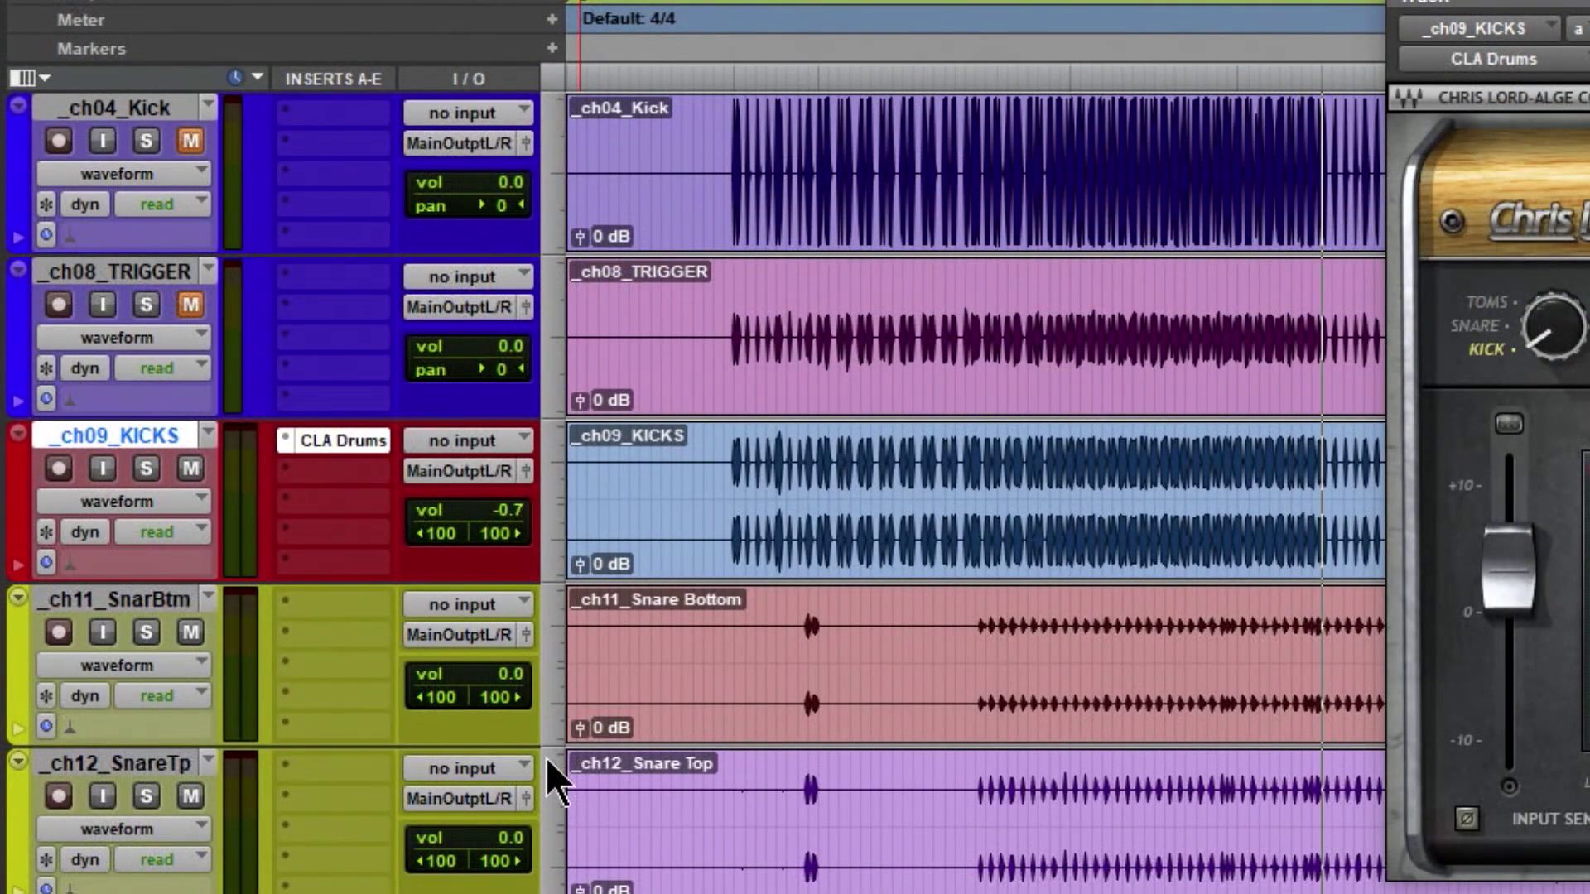
- Solo the _ch09_KICKS track and play it back, then stop playback
left_click(646, 782)
scroll(646, 783, "up", 6)
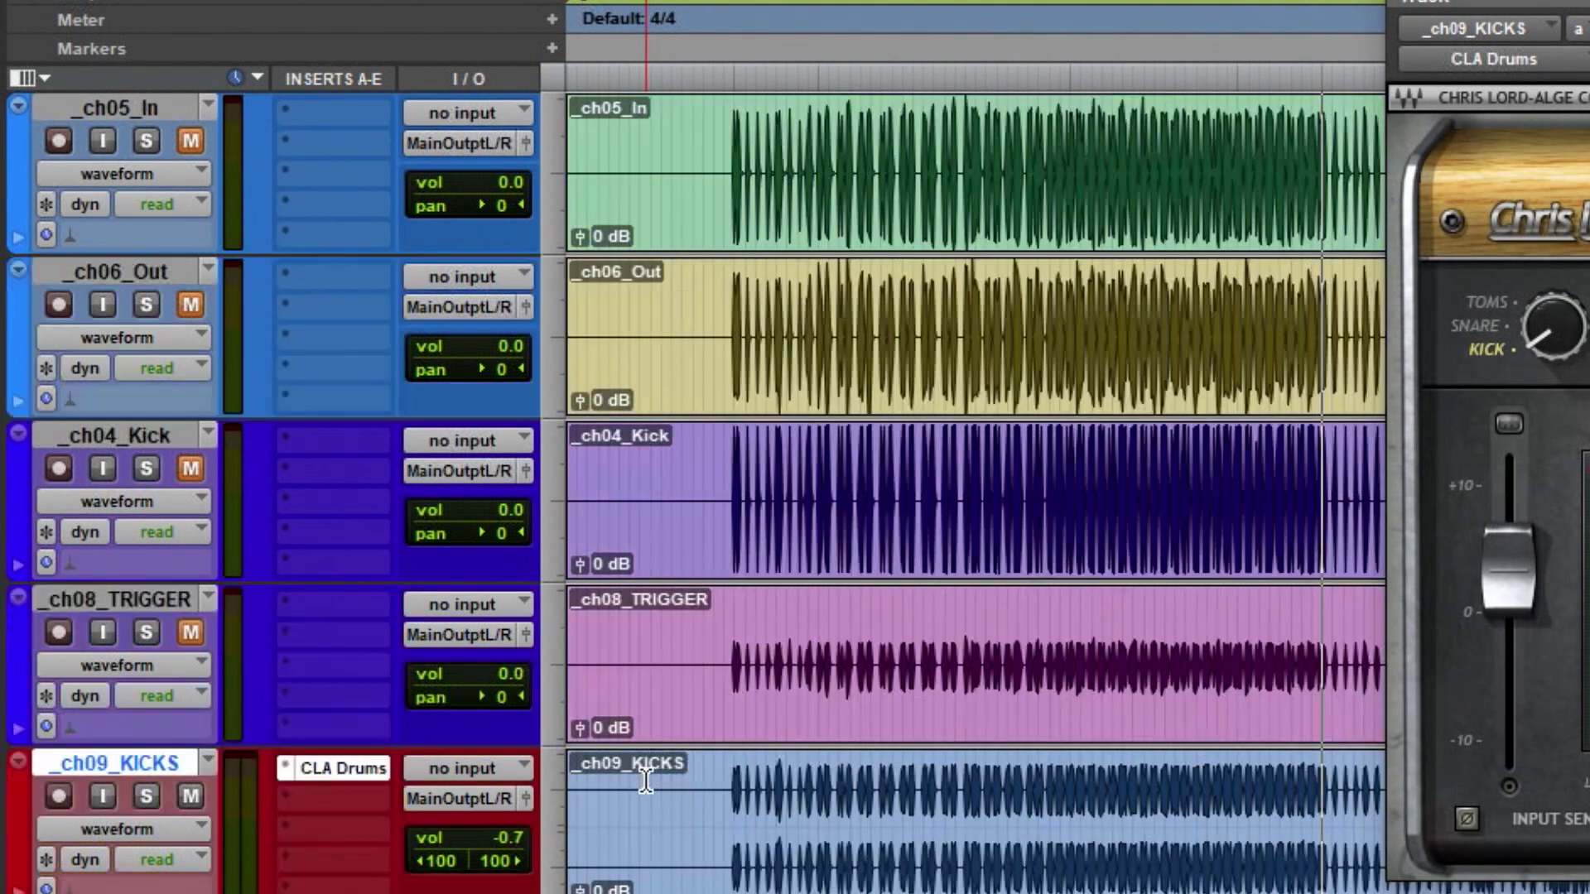
scroll(646, 782, "down", 3)
key("space")
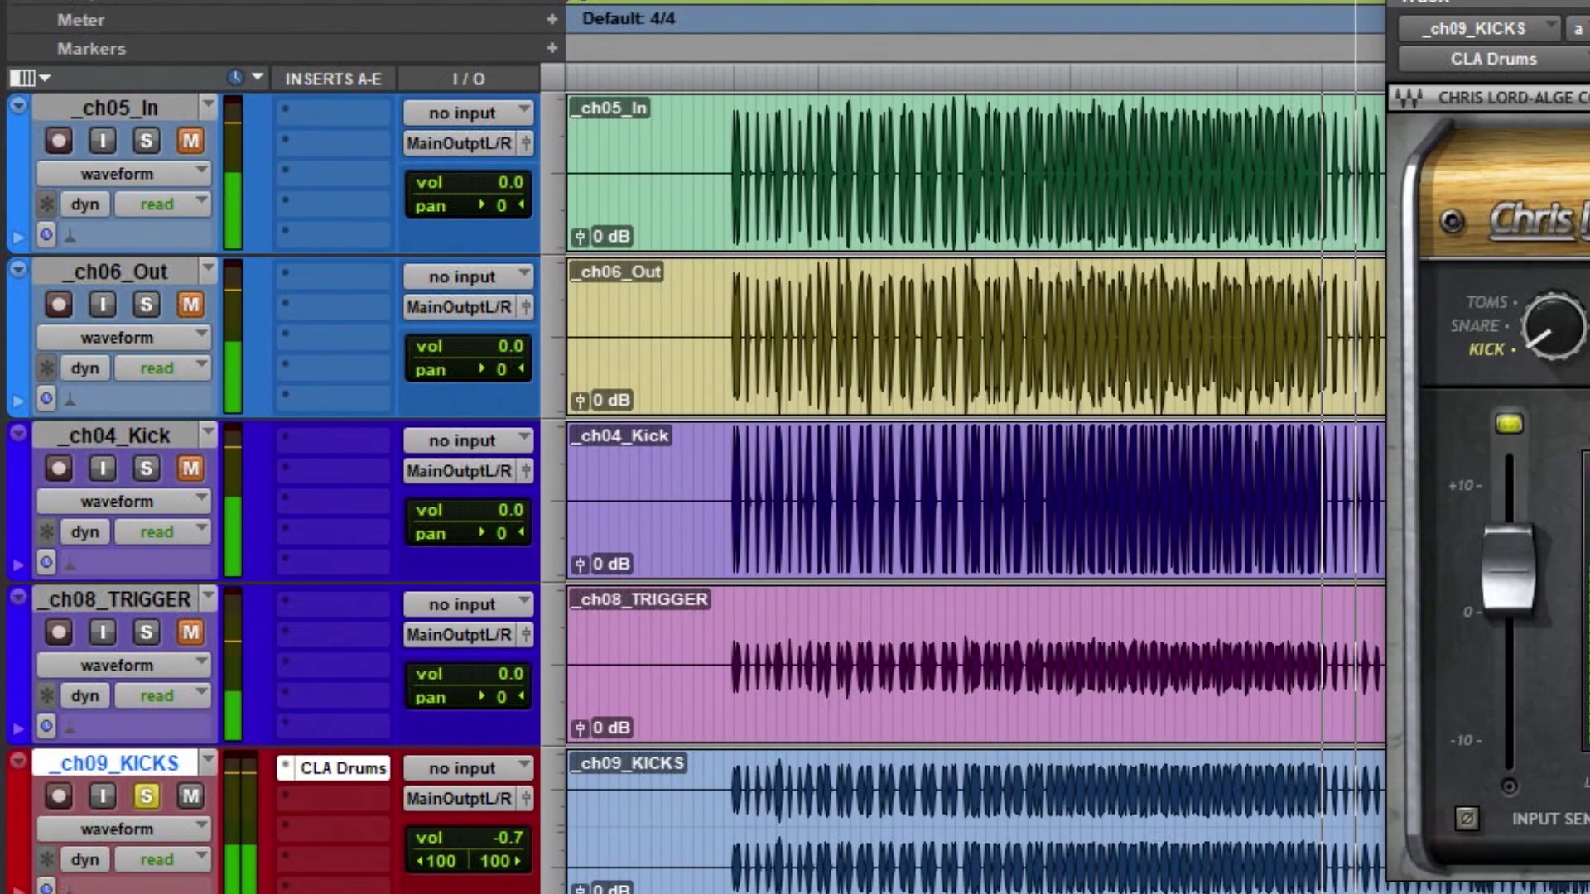
left_click(1341, 597)
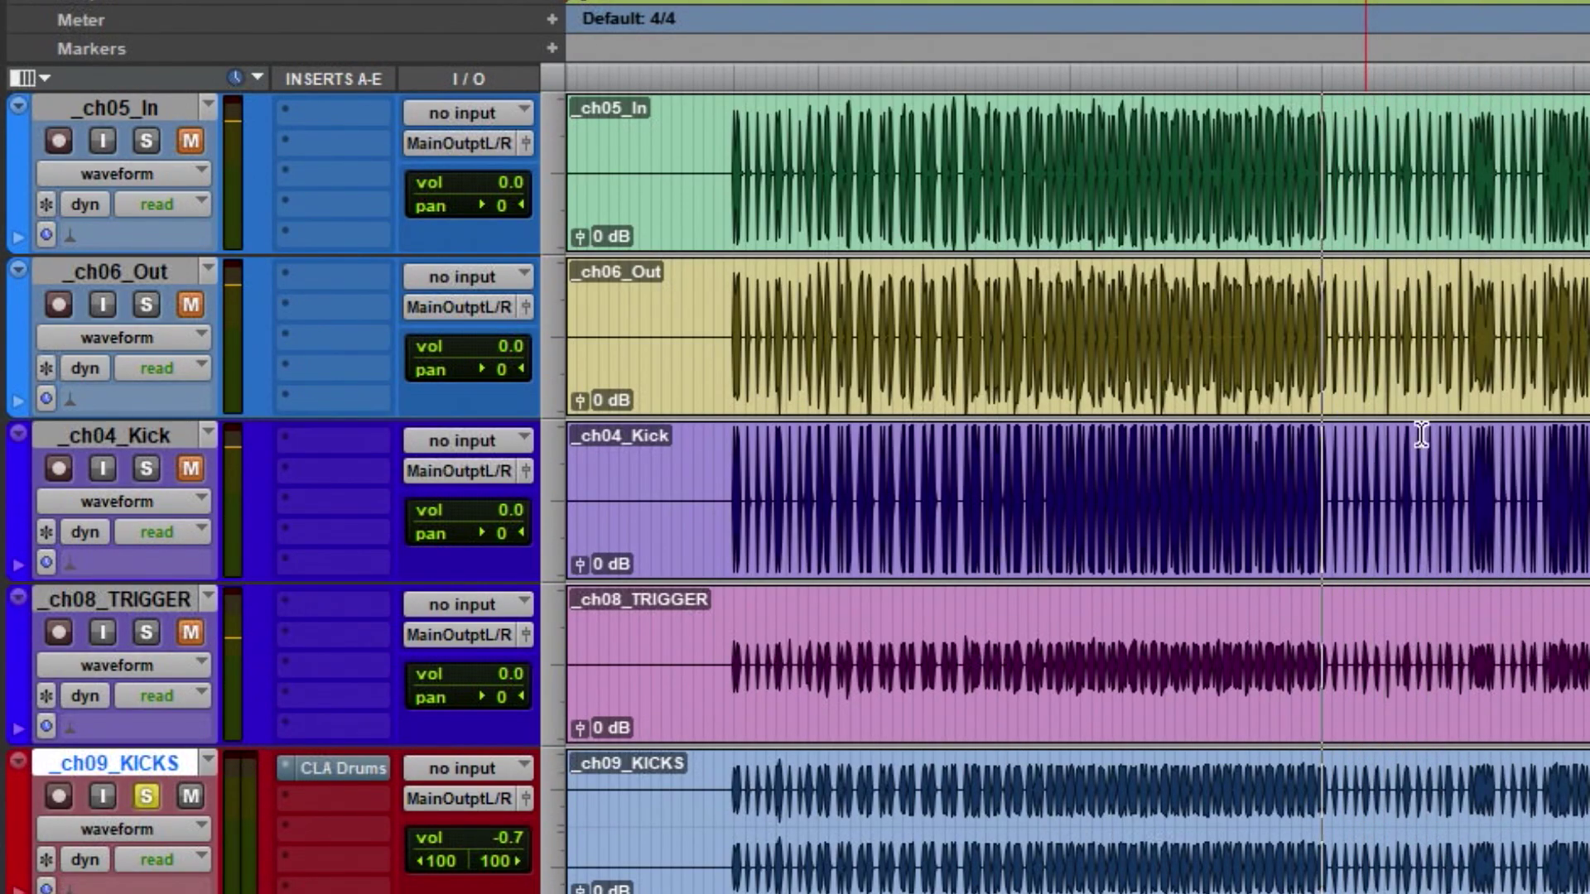
- Select the five microphone kick tracks from _ch01_Kick In through _ch06_Out
left_click(649, 775)
scroll(649, 807, "up", 3)
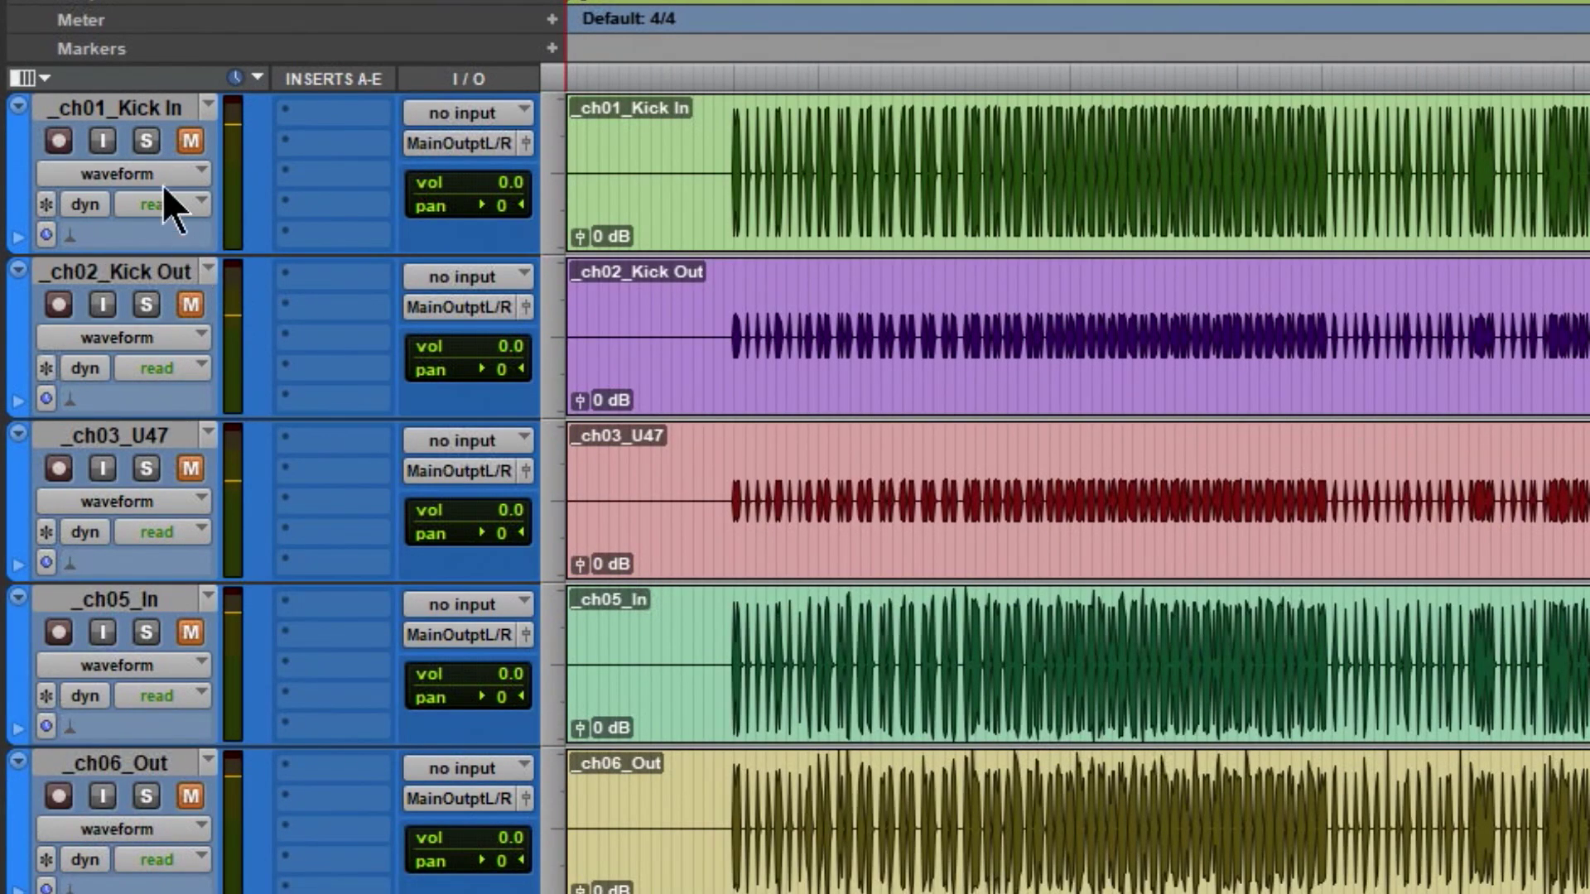
scroll(133, 746, "down", 1)
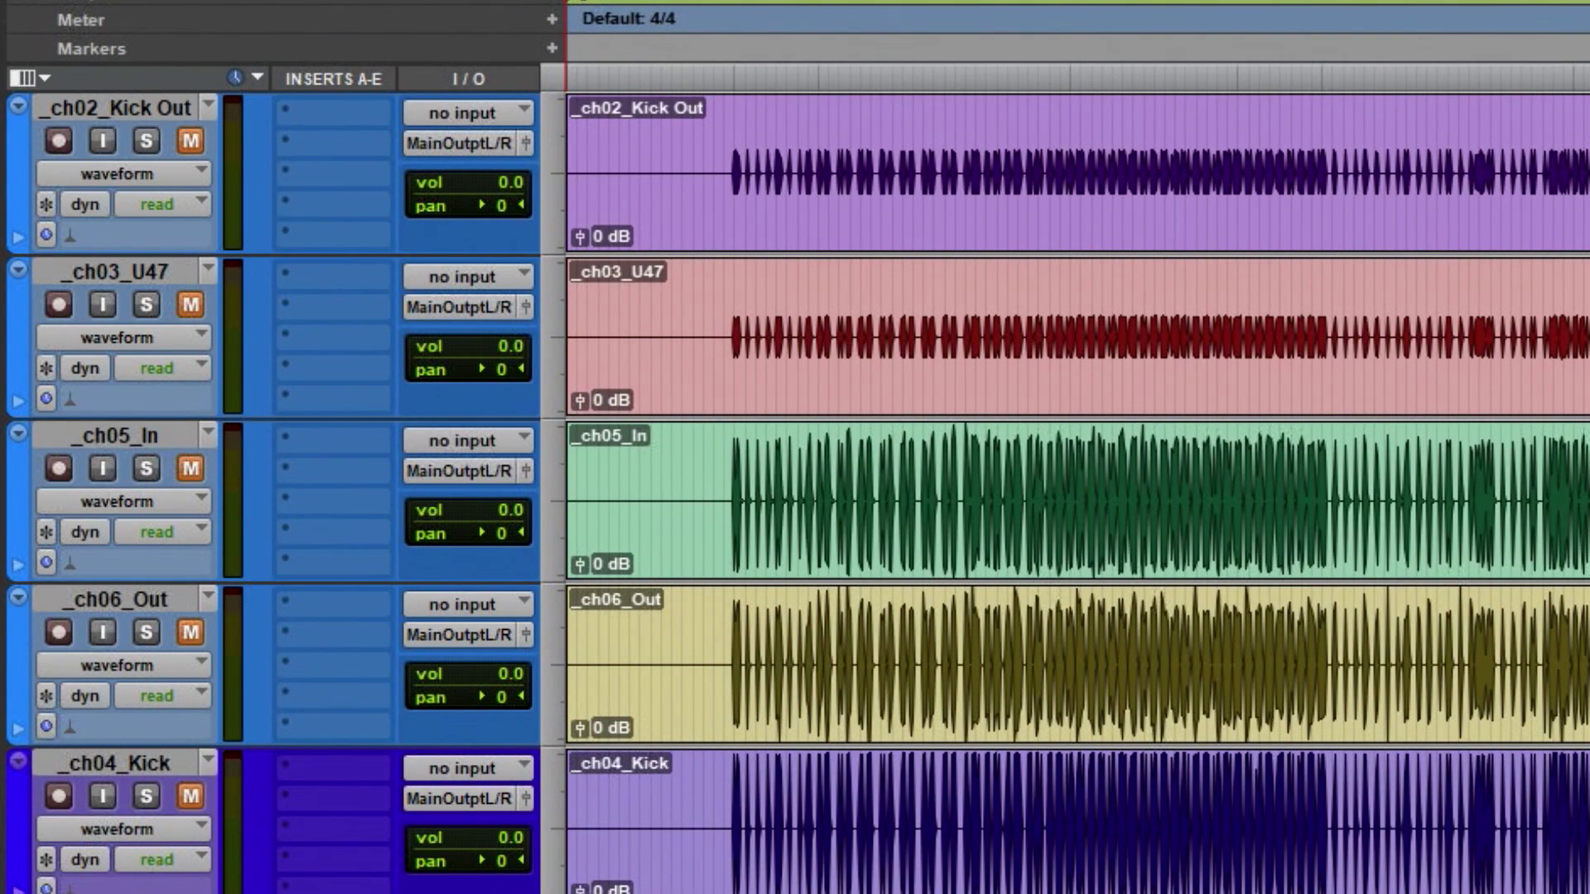
left_click(111, 111, "shift")
scroll(124, 273, "up", 1)
left_click(167, 105, "shift")
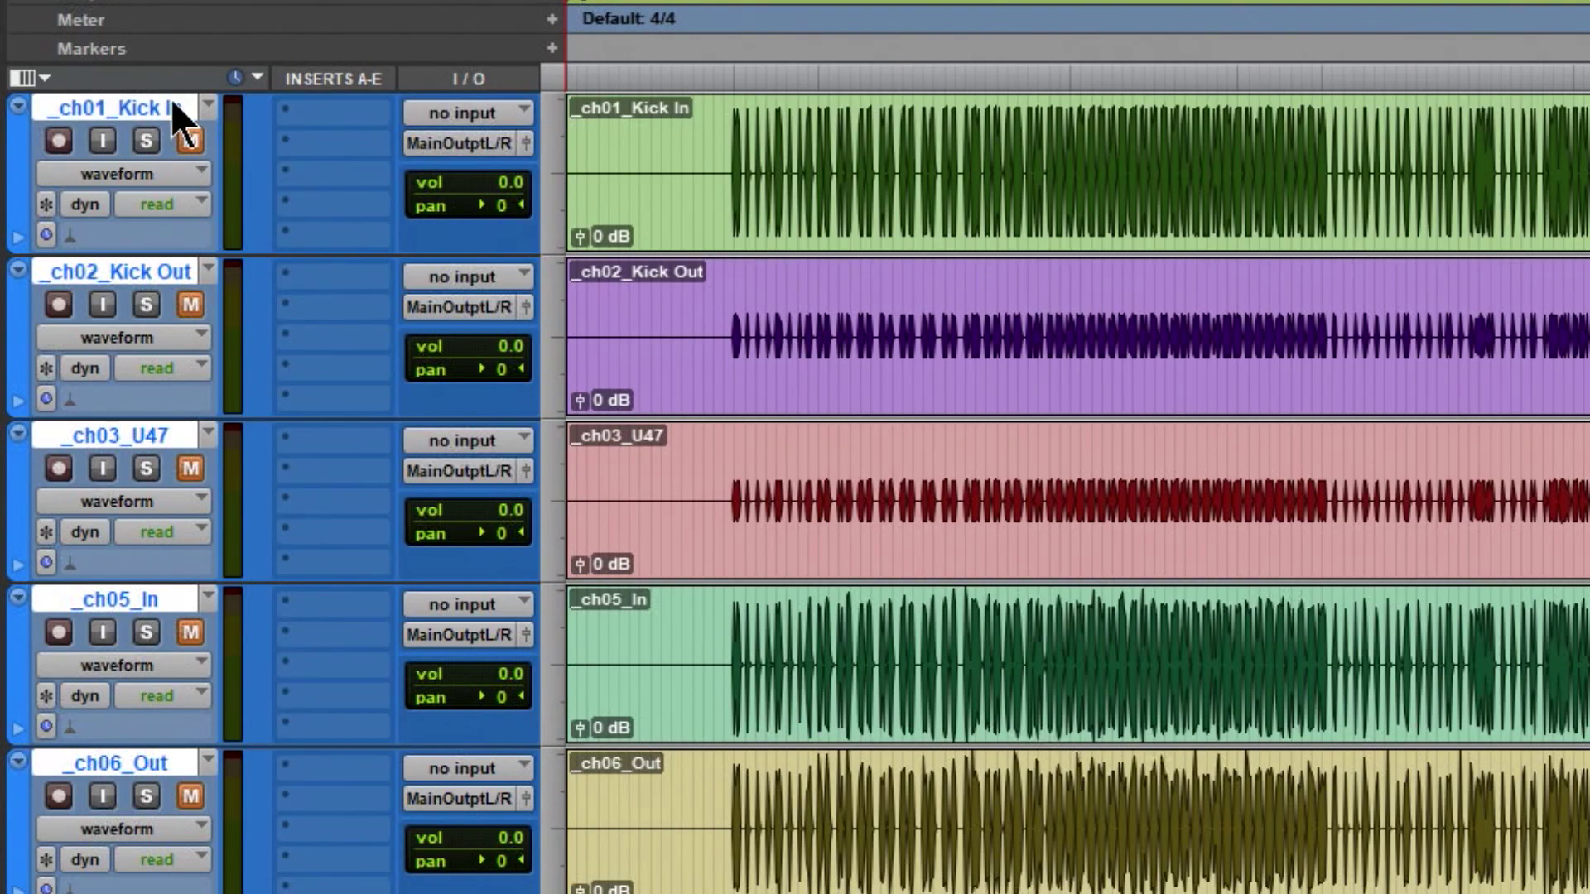
scroll(173, 758, "down", 1)
scroll(30, 508, "up", 1)
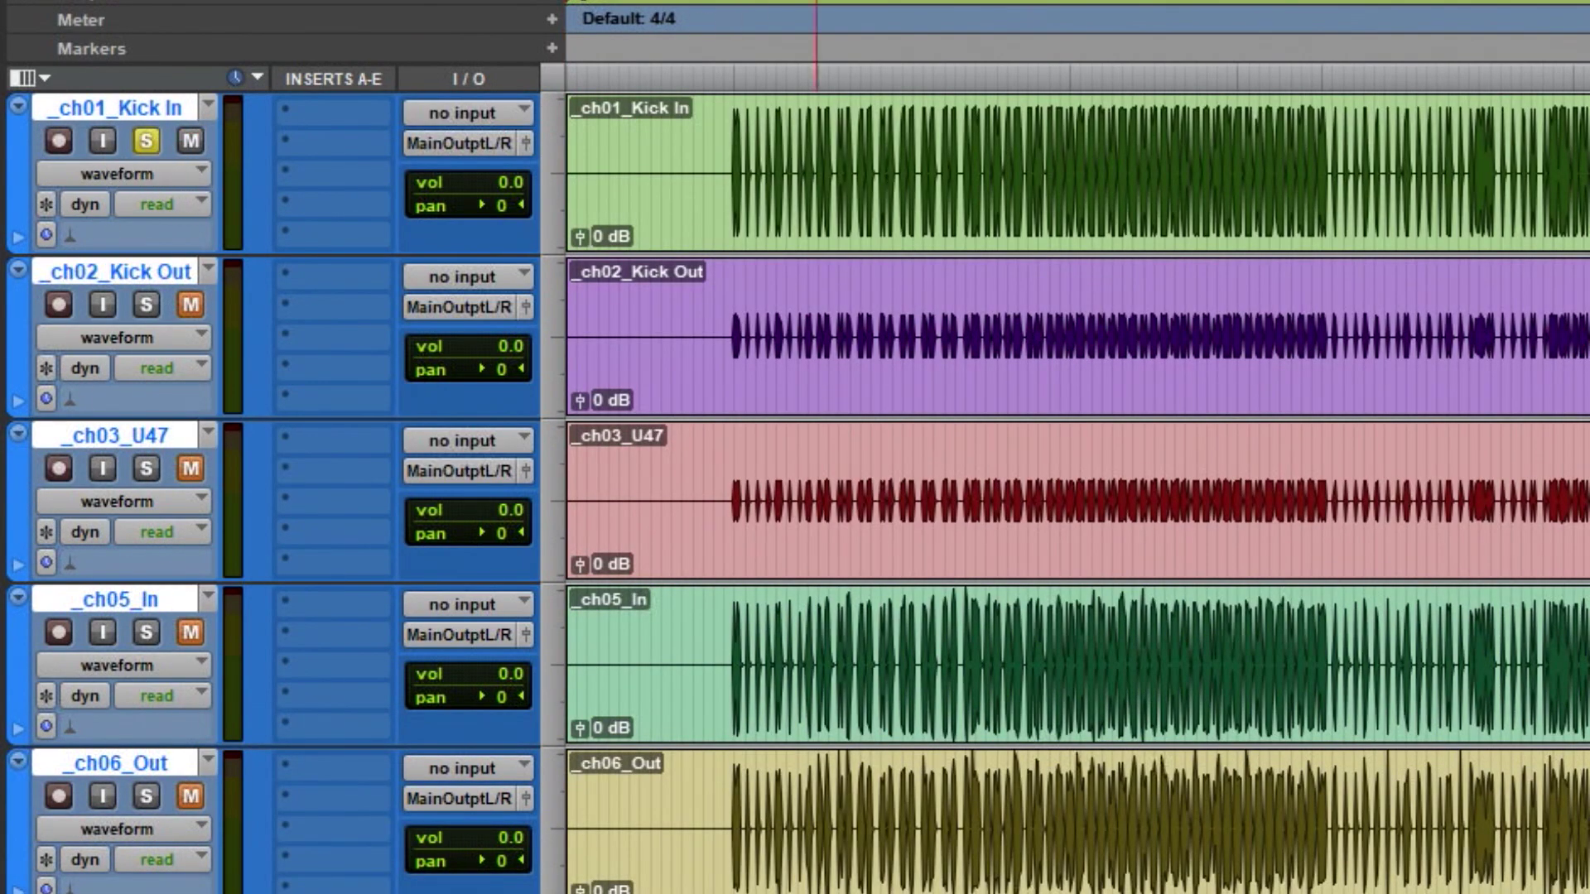
- Audition the _ch01_Kick In and _ch02_Kick Out tracks using their solo and mute states
left_click(147, 141)
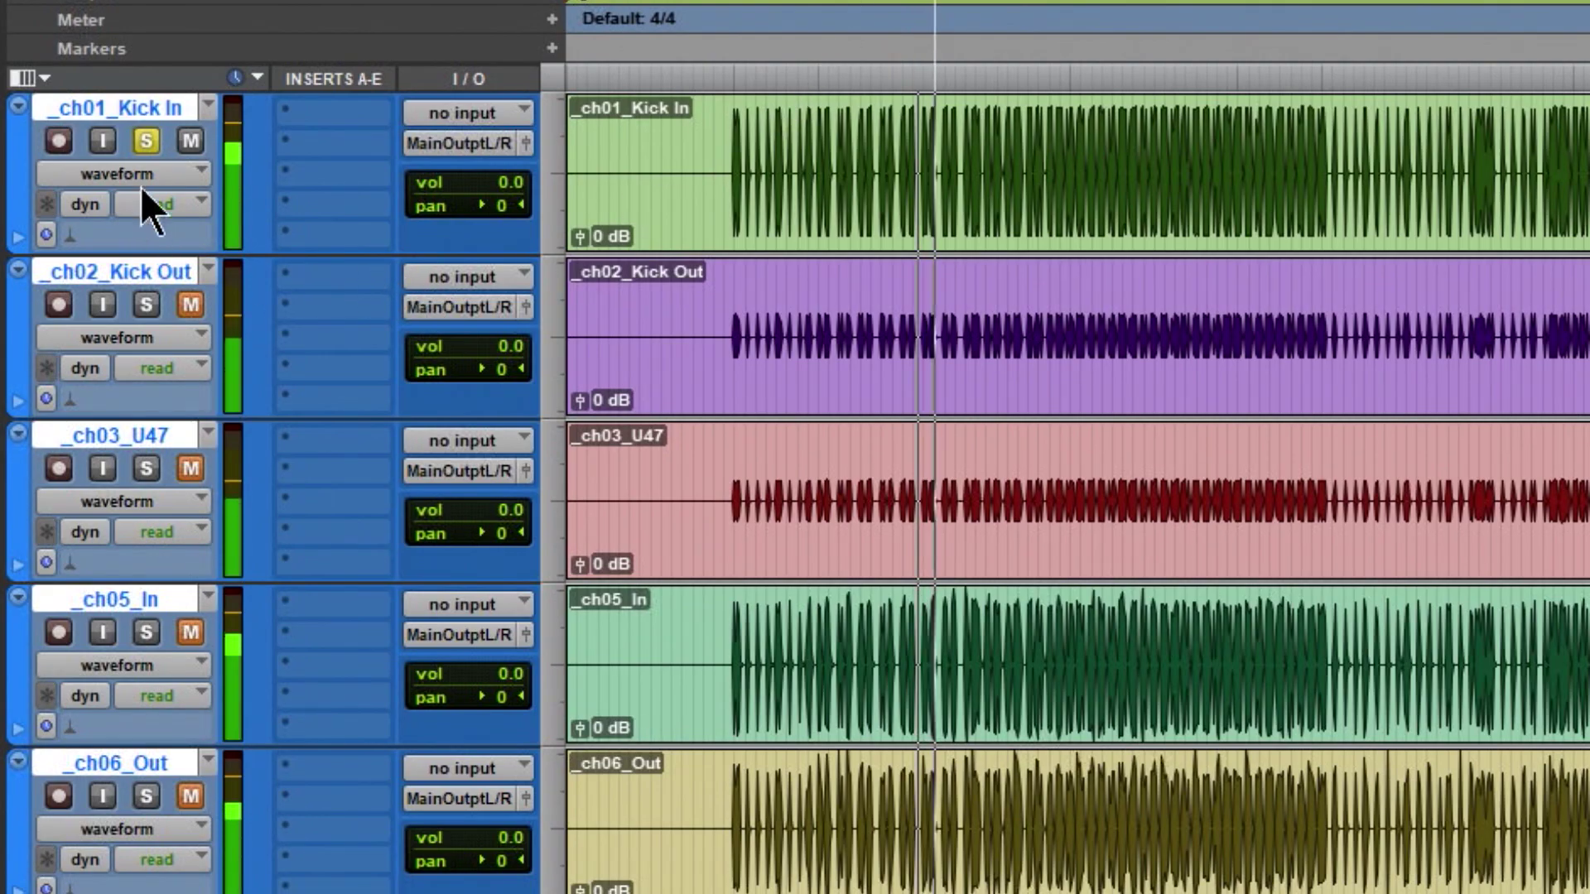
left_click(147, 305)
left_click(192, 308)
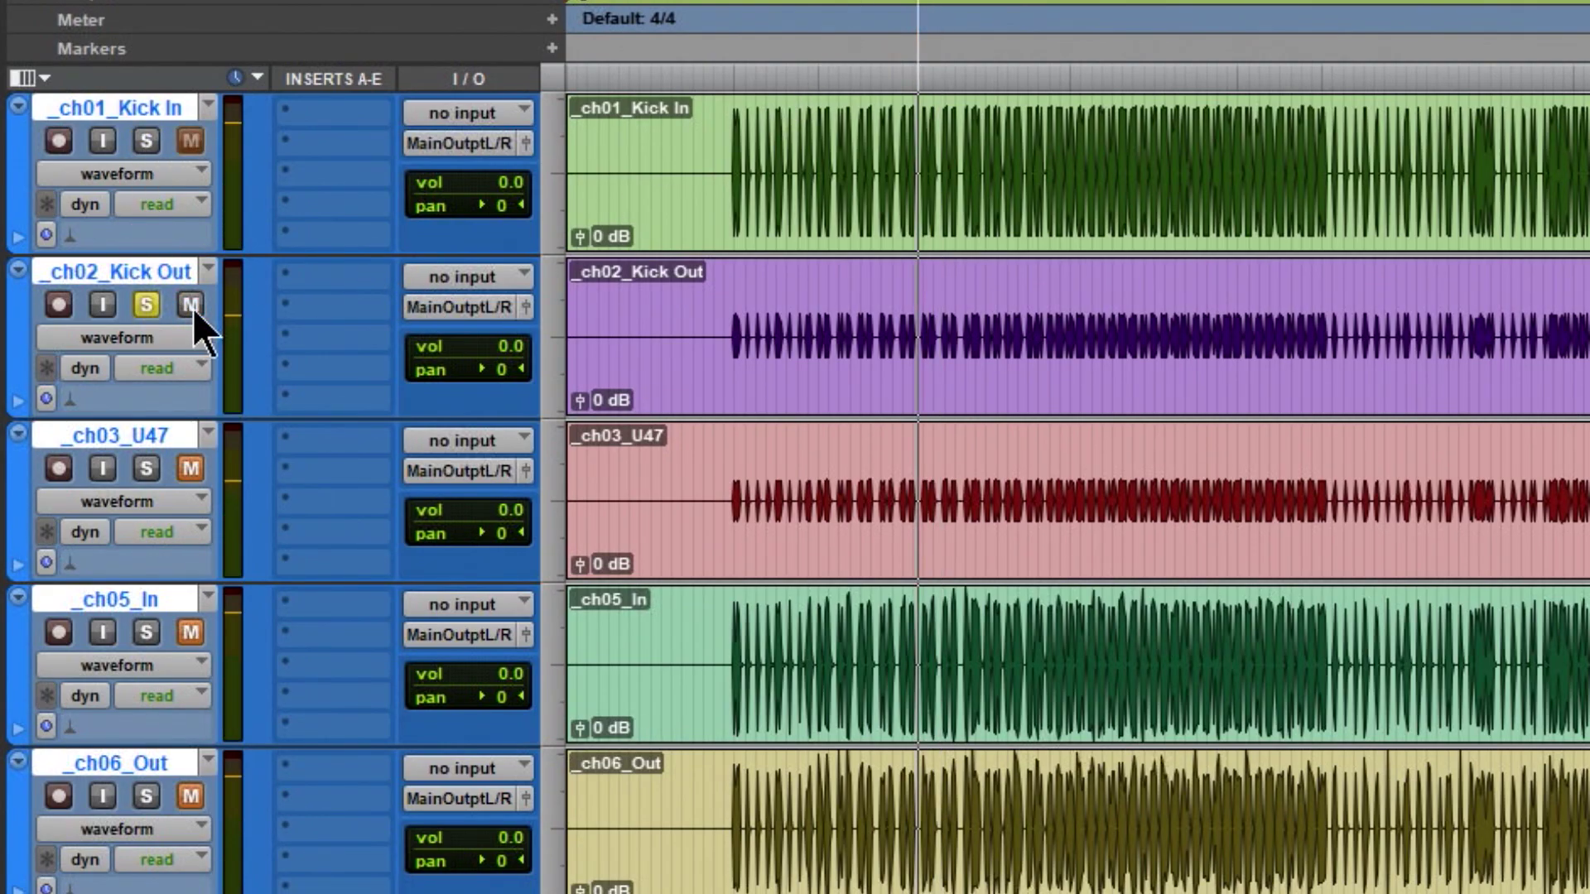
left_click(146, 305)
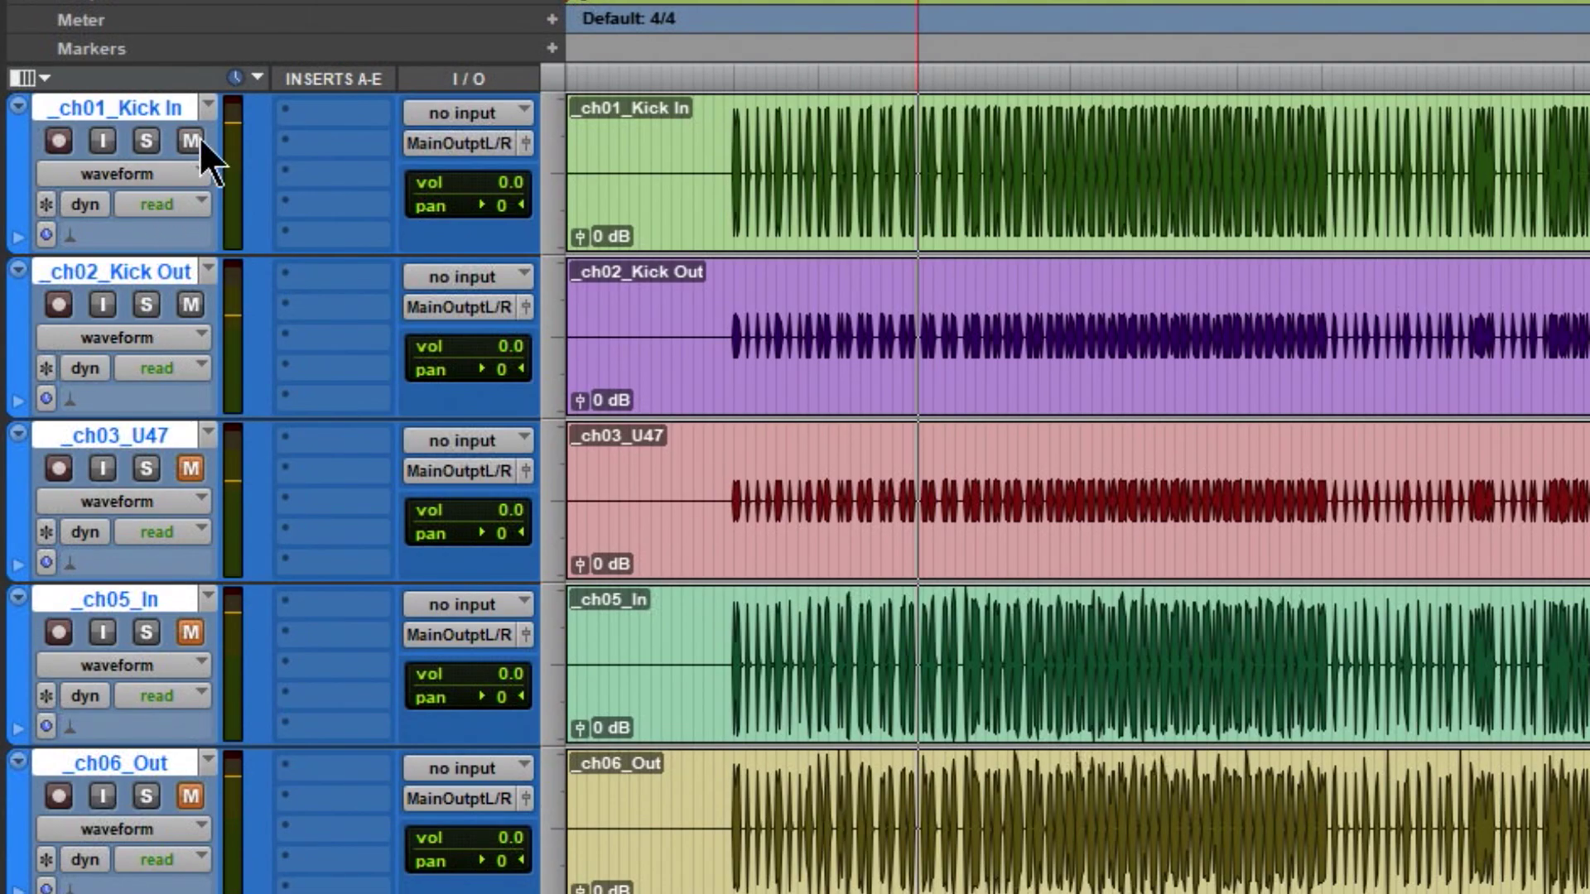
left_click(186, 306)
- Examine the microphone kick clips from _ch01_Kick In through _ch06_Out
left_click(883, 514)
key("space")
scroll(66, 452, "down", 3)
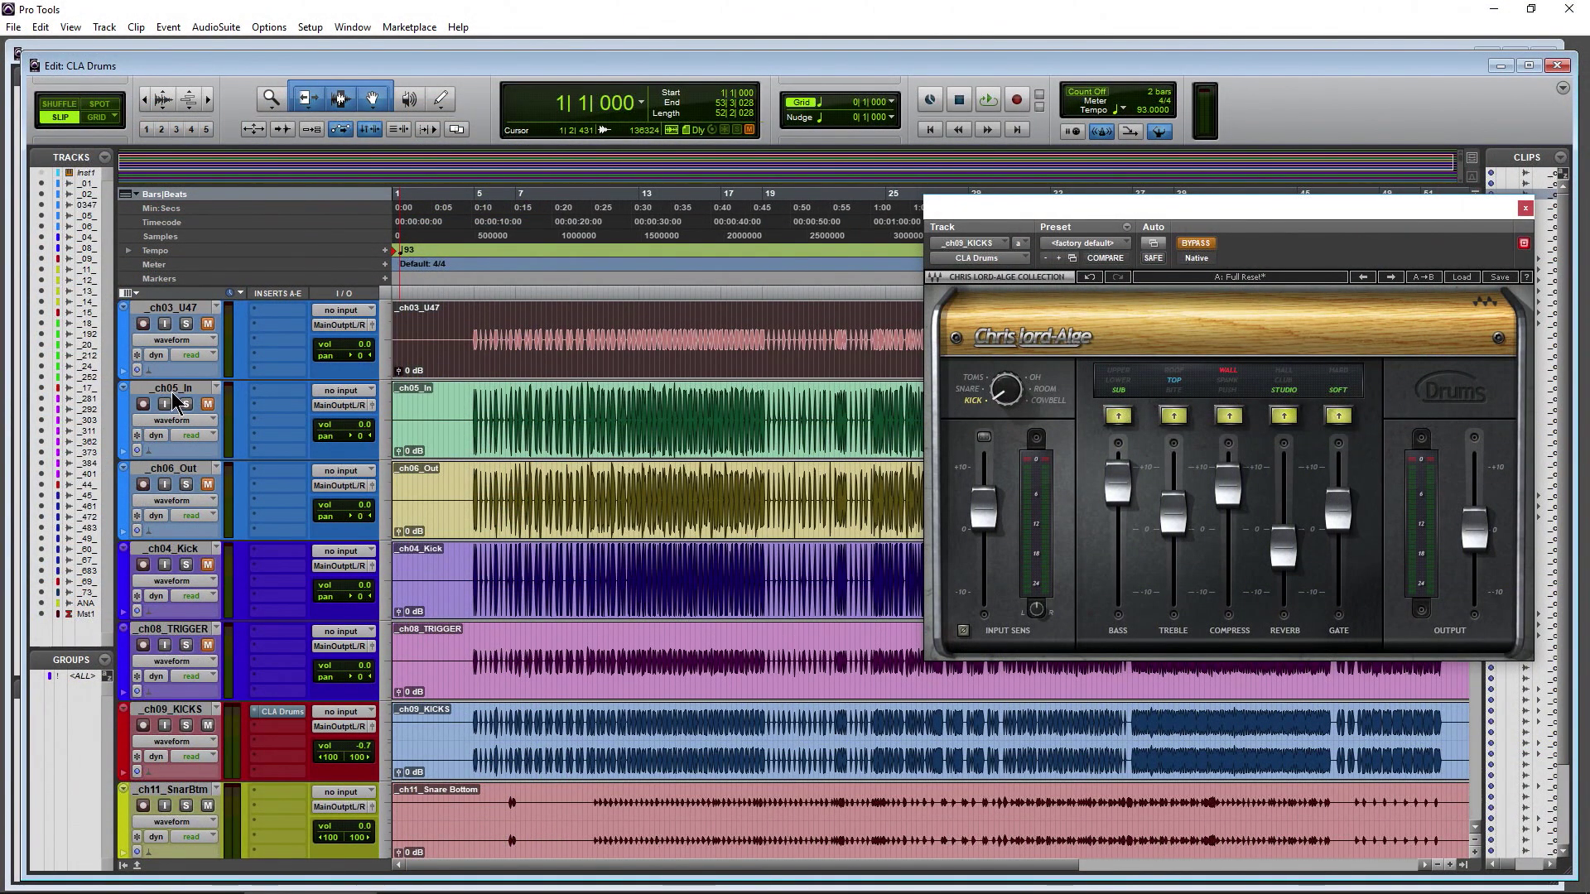
left_click(176, 468)
left_click(588, 484)
left_click(544, 501)
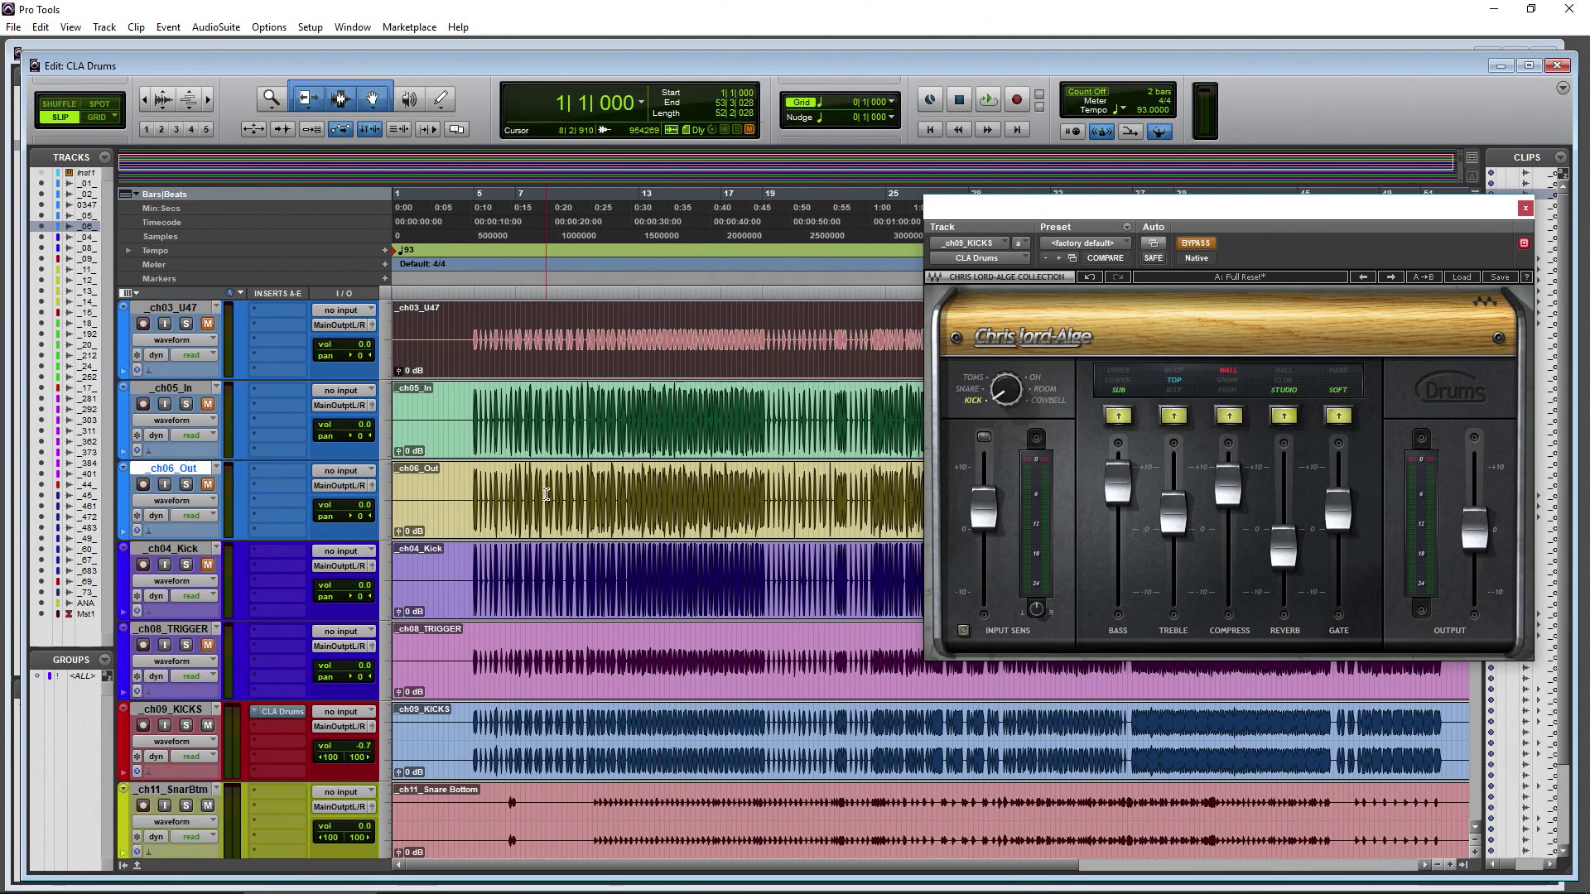
scroll(526, 460, "up", 3)
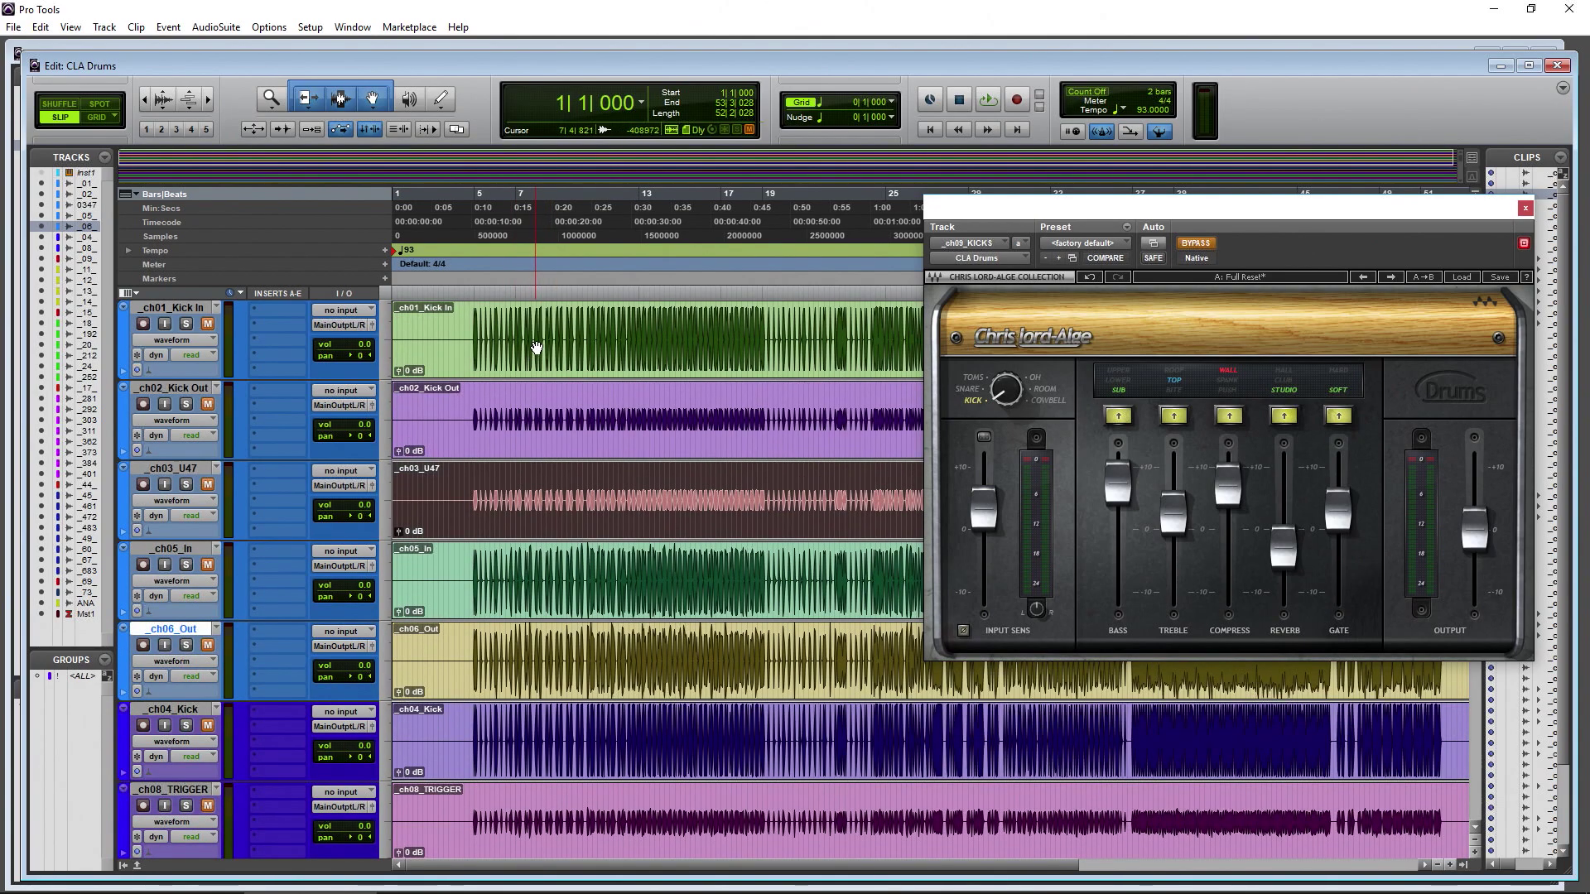
scroll(527, 428, "down", 3)
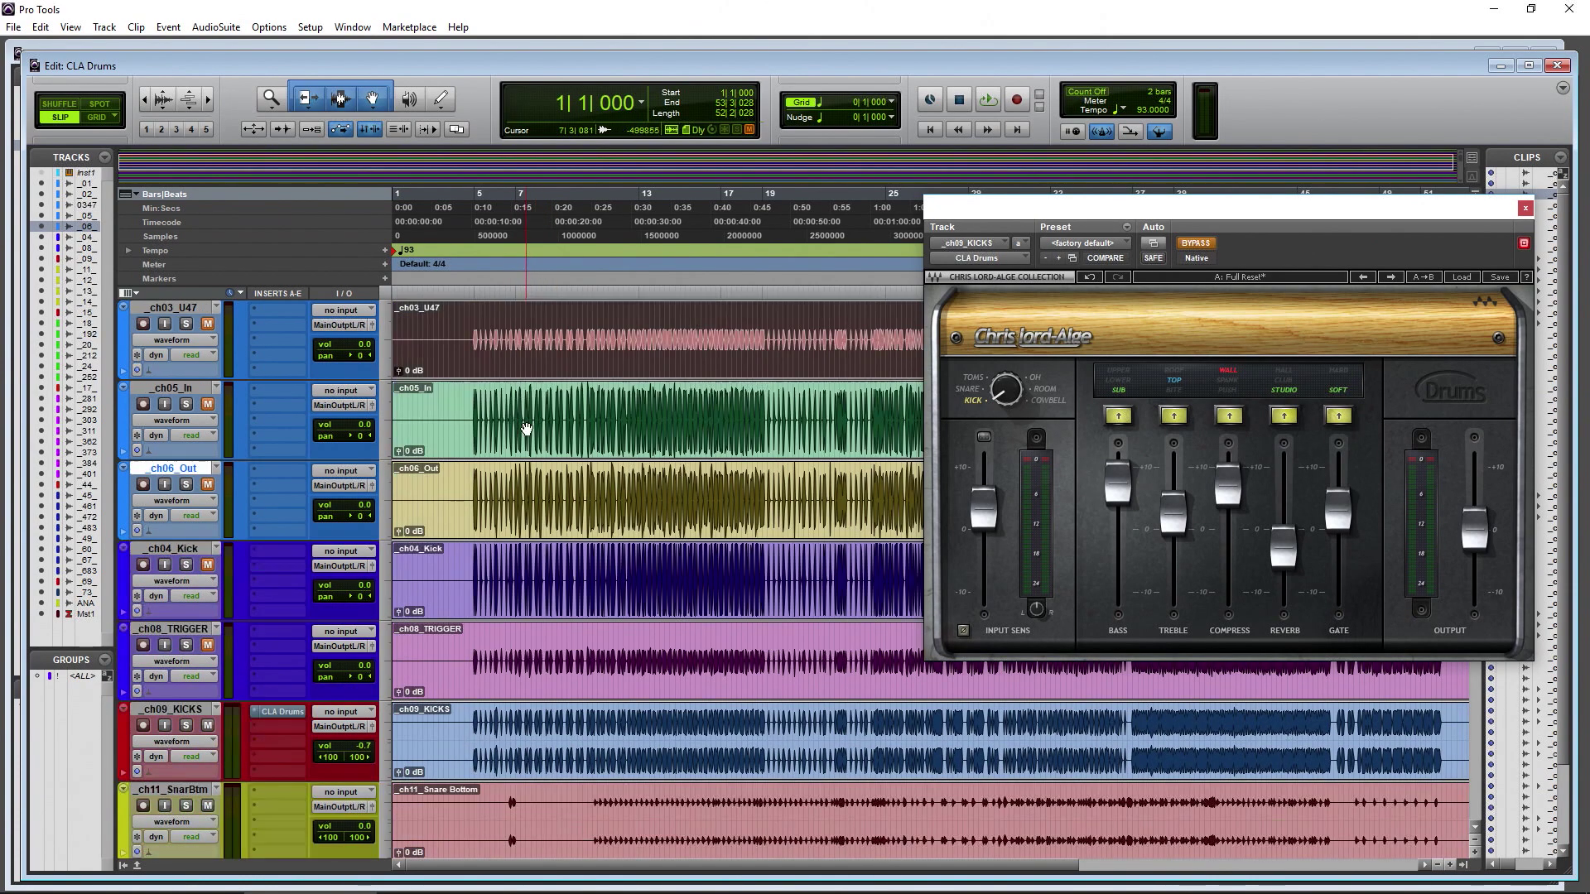
- Highlight the _ch04_Kick clip, the _ch05_In and _ch06_Out clips together, and the _ch08_TRIGGER clip in turn
left_click(579, 594)
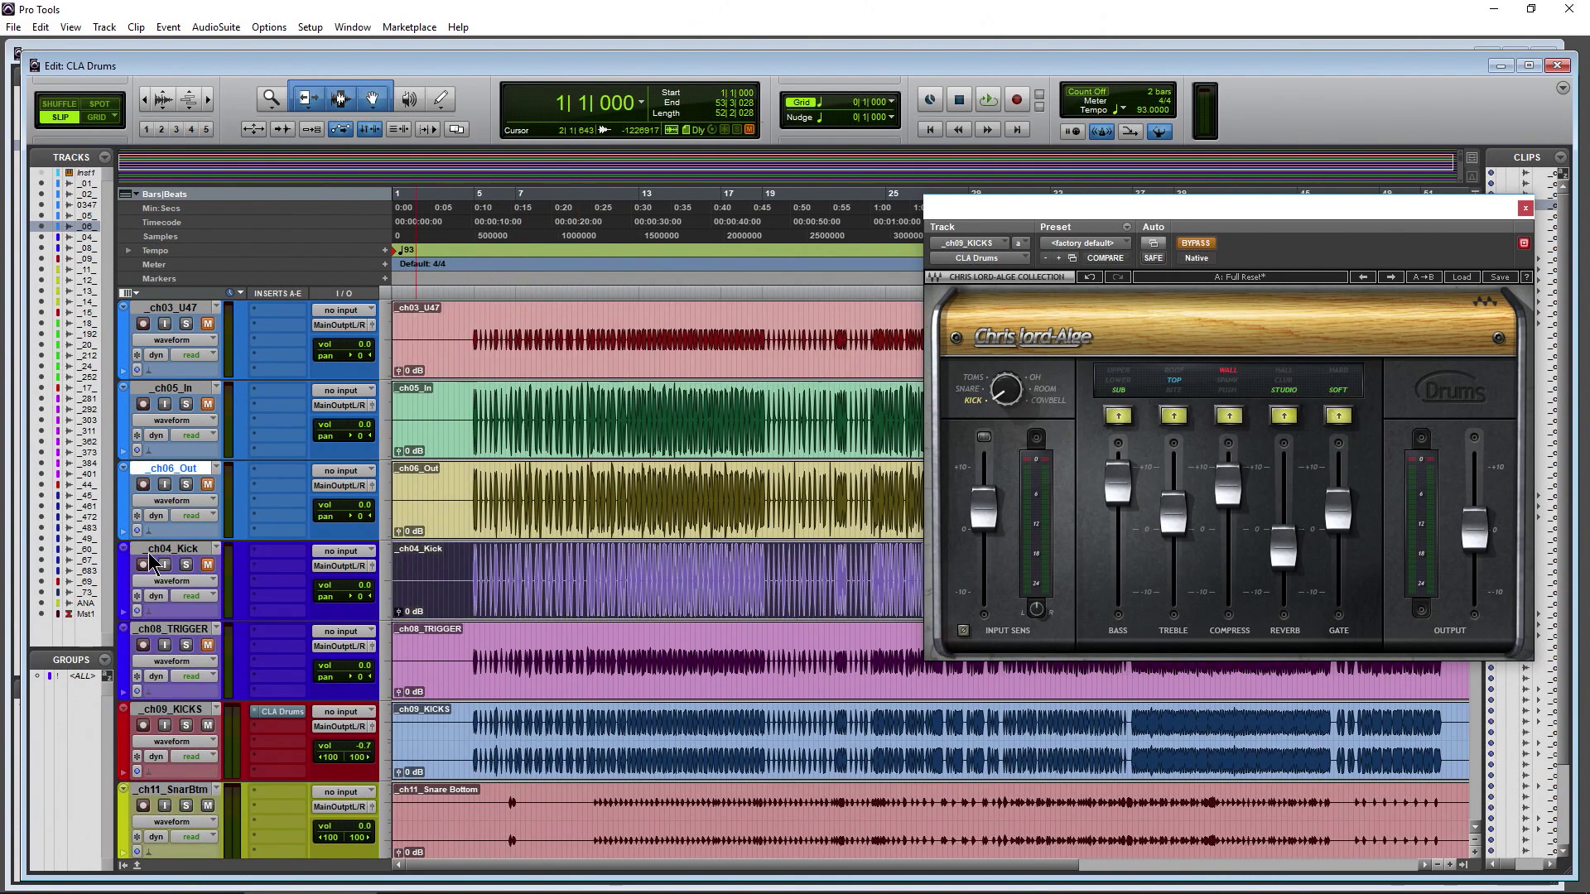
left_click(552, 447)
left_click(556, 497, "shift")
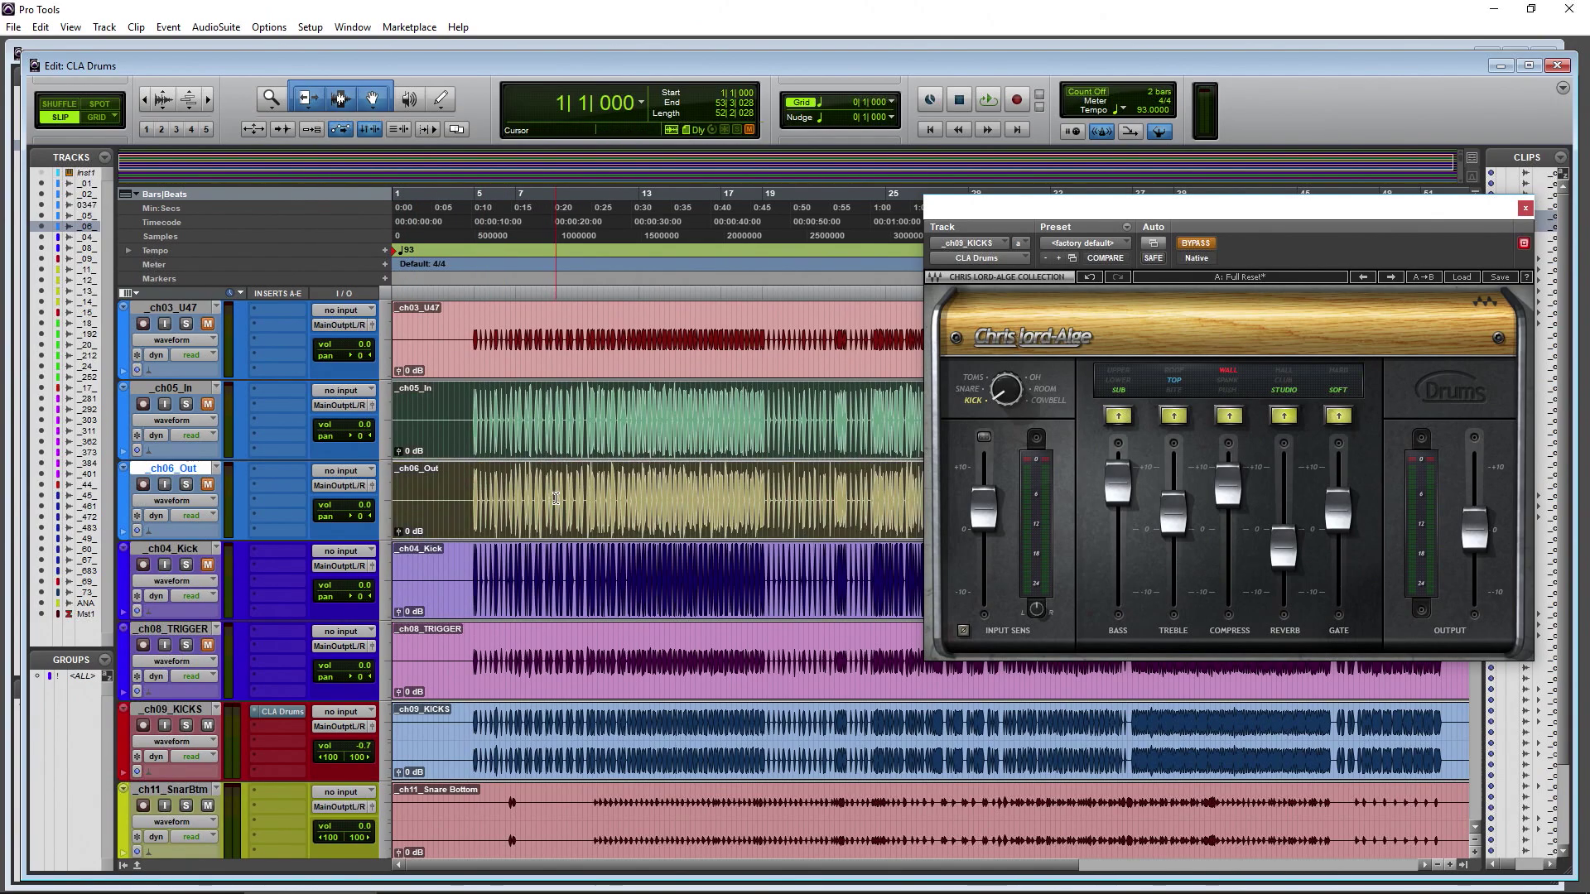
scroll(556, 498, "down", 1)
left_click(633, 613)
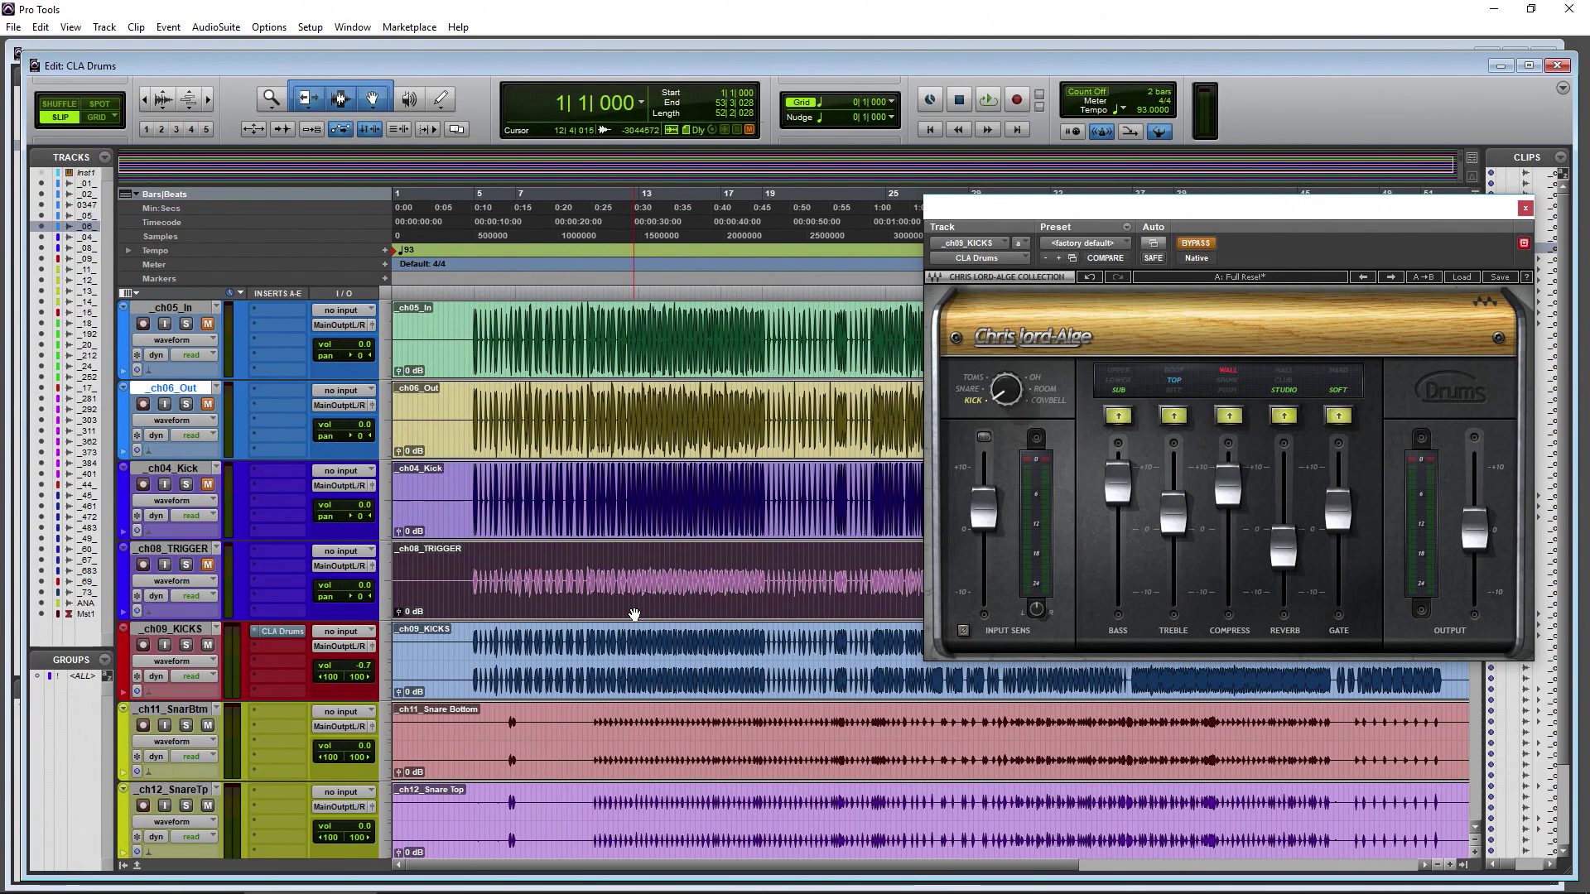
- Solo the _ch04_Kick and _ch08_TRIGGER tracks together and play them from about bar 8
left_click(172, 467)
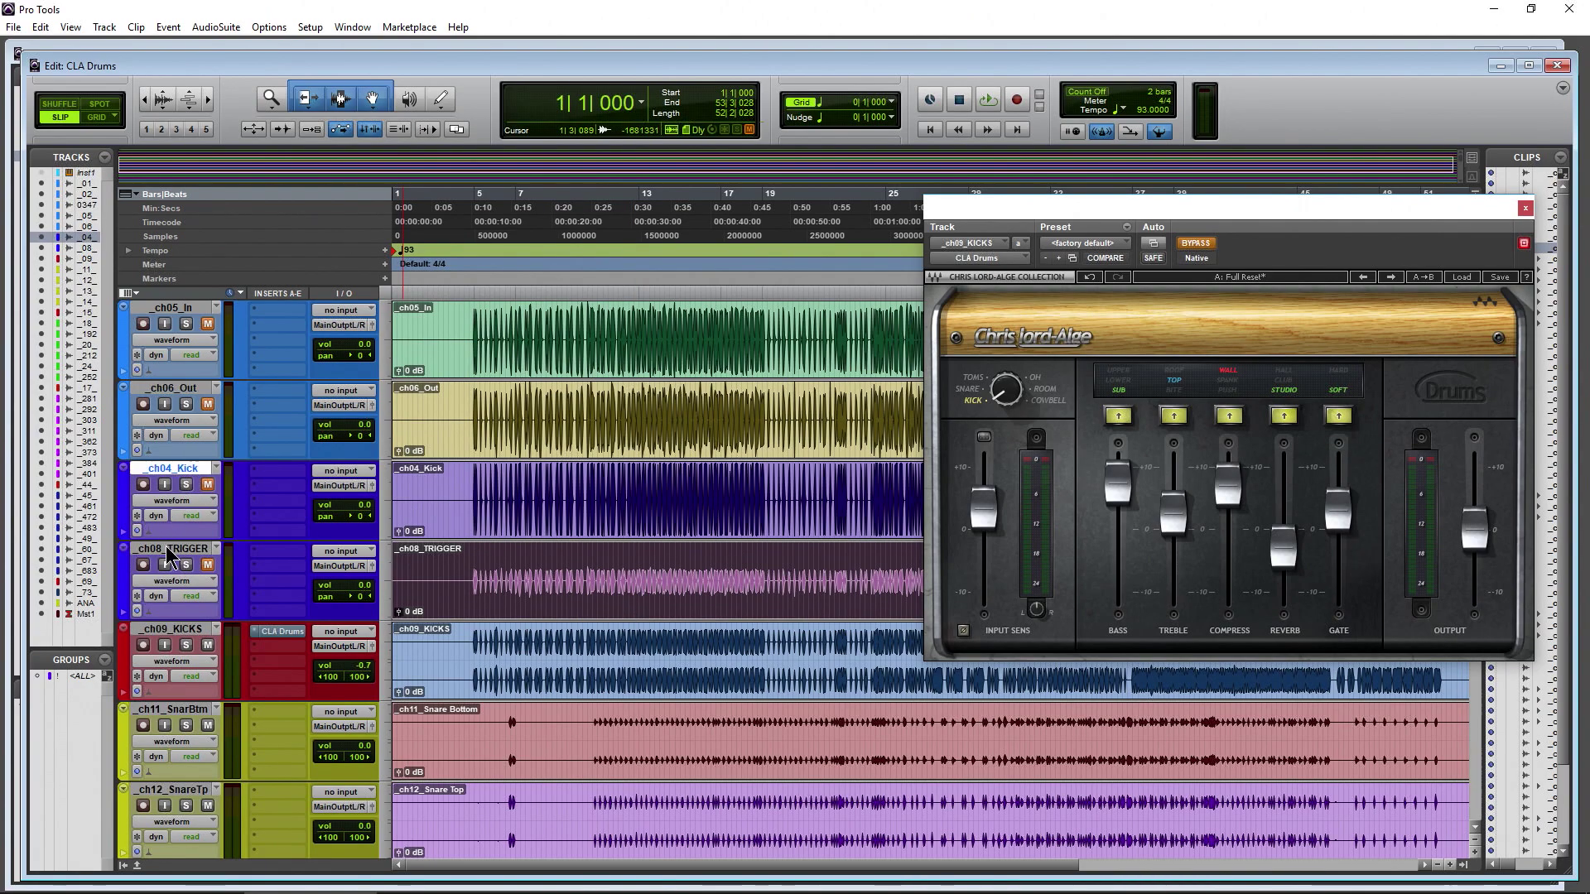
left_click(168, 550, "shift")
left_click(188, 485)
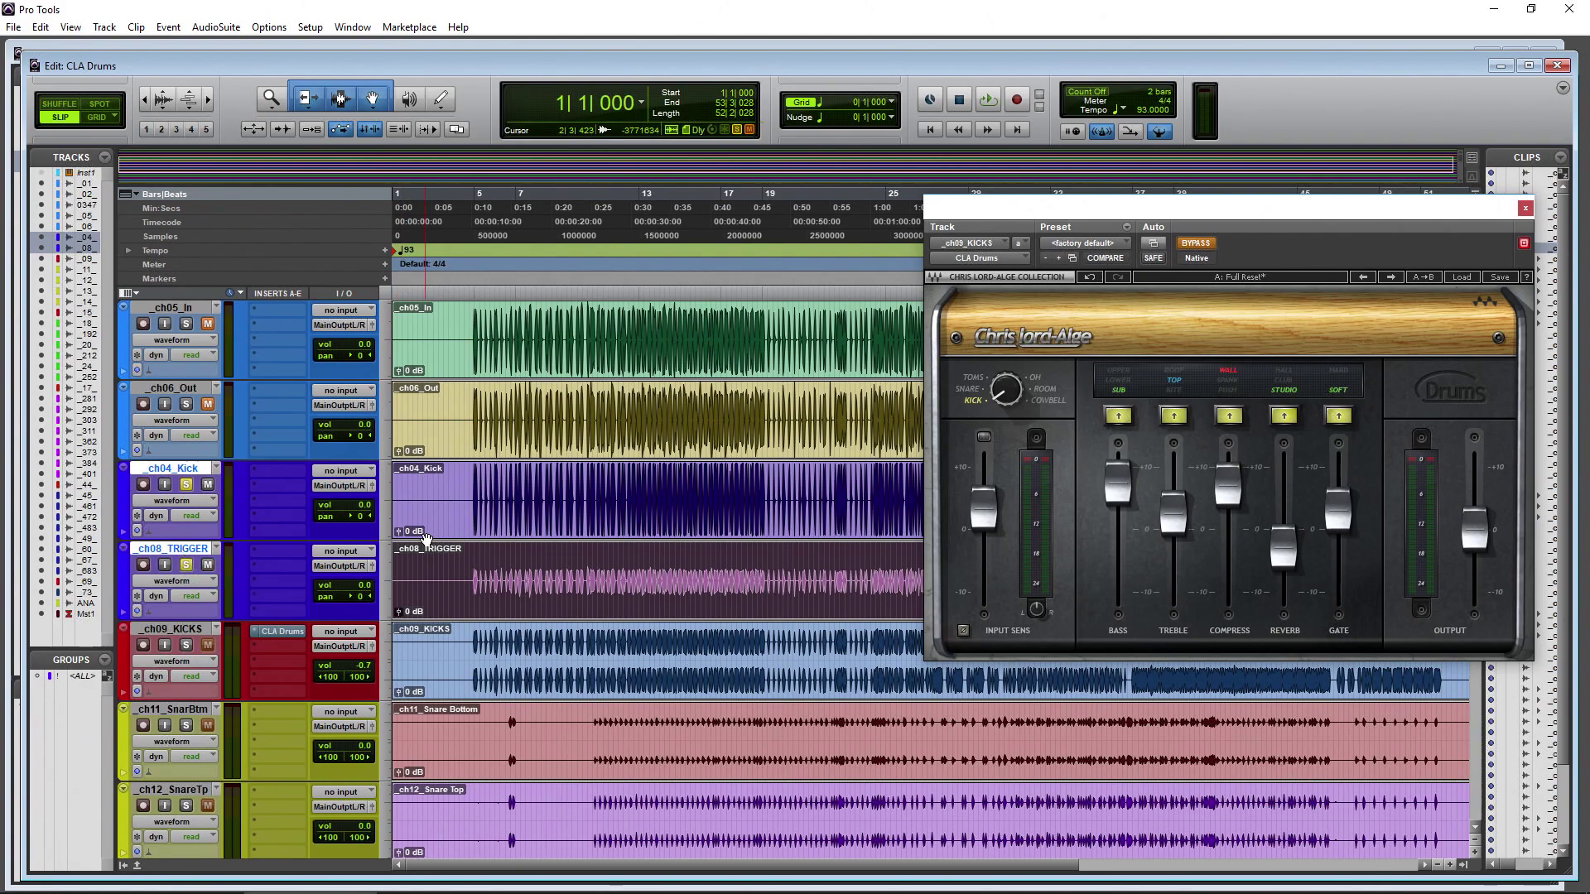
left_click(544, 246)
key("space")
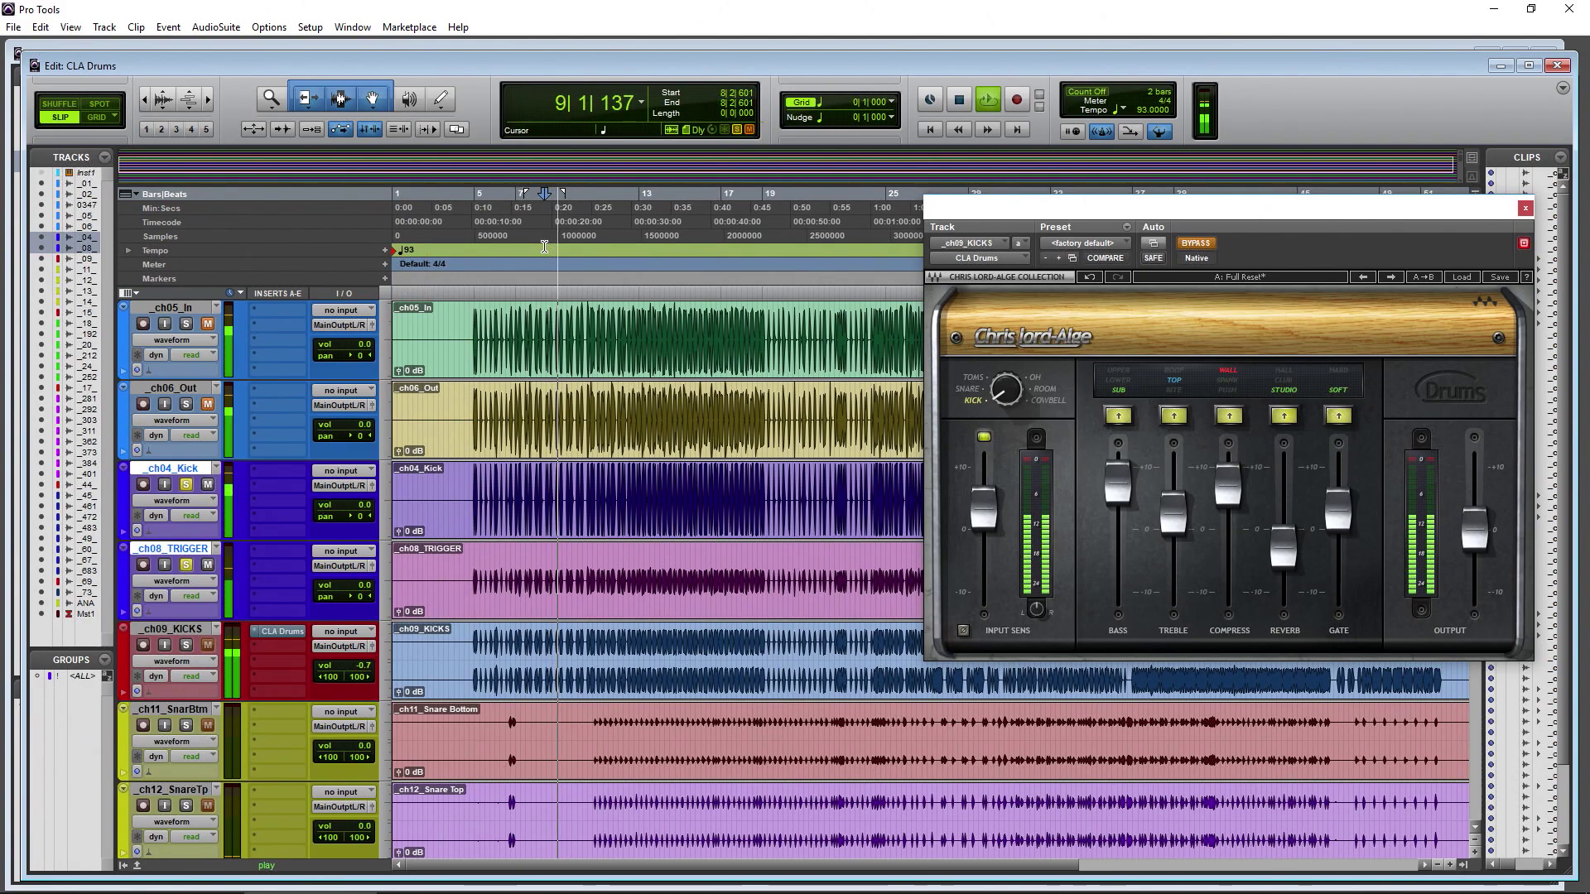
key("space")
- Unsolo the kick and trigger tracks, solo _ch09_KICKS instead, and play it from the same position
left_click(186, 485)
left_click(186, 645)
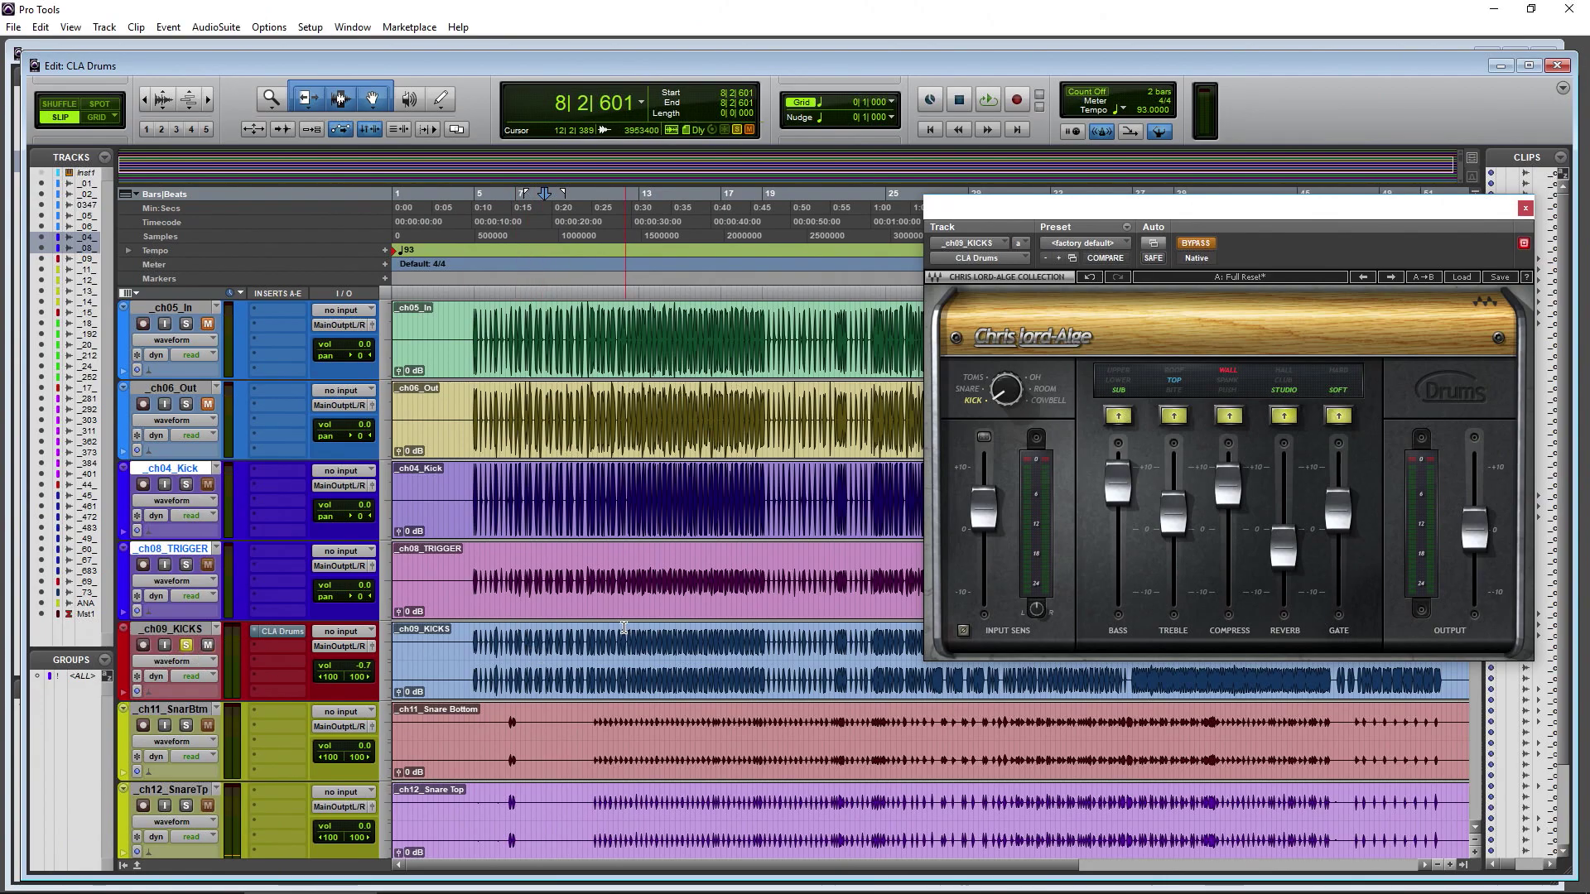
key("space")
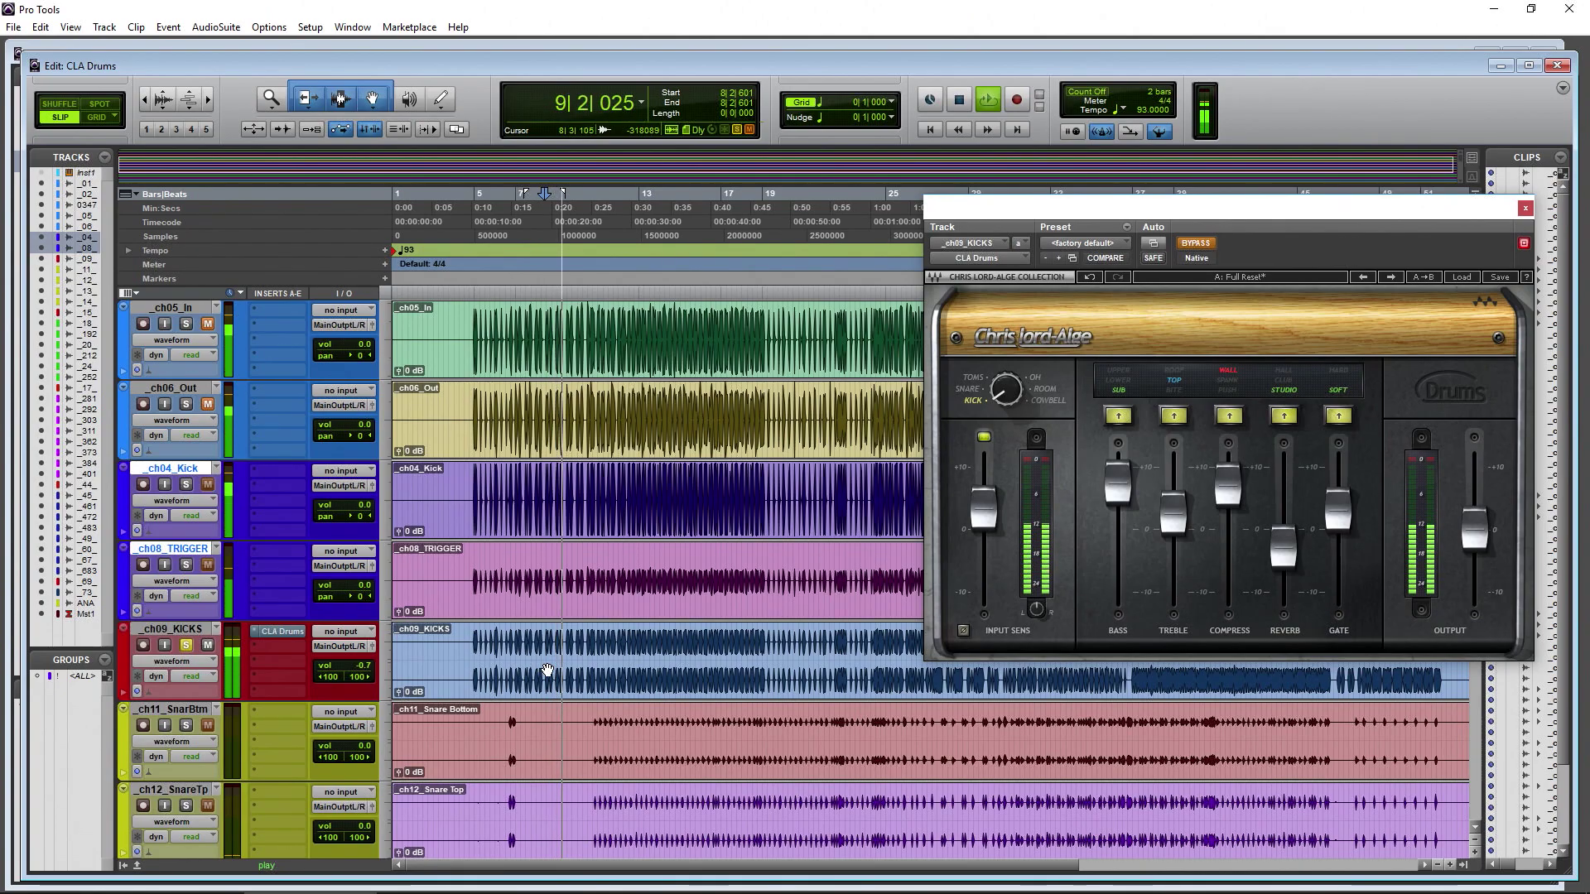
key("space")
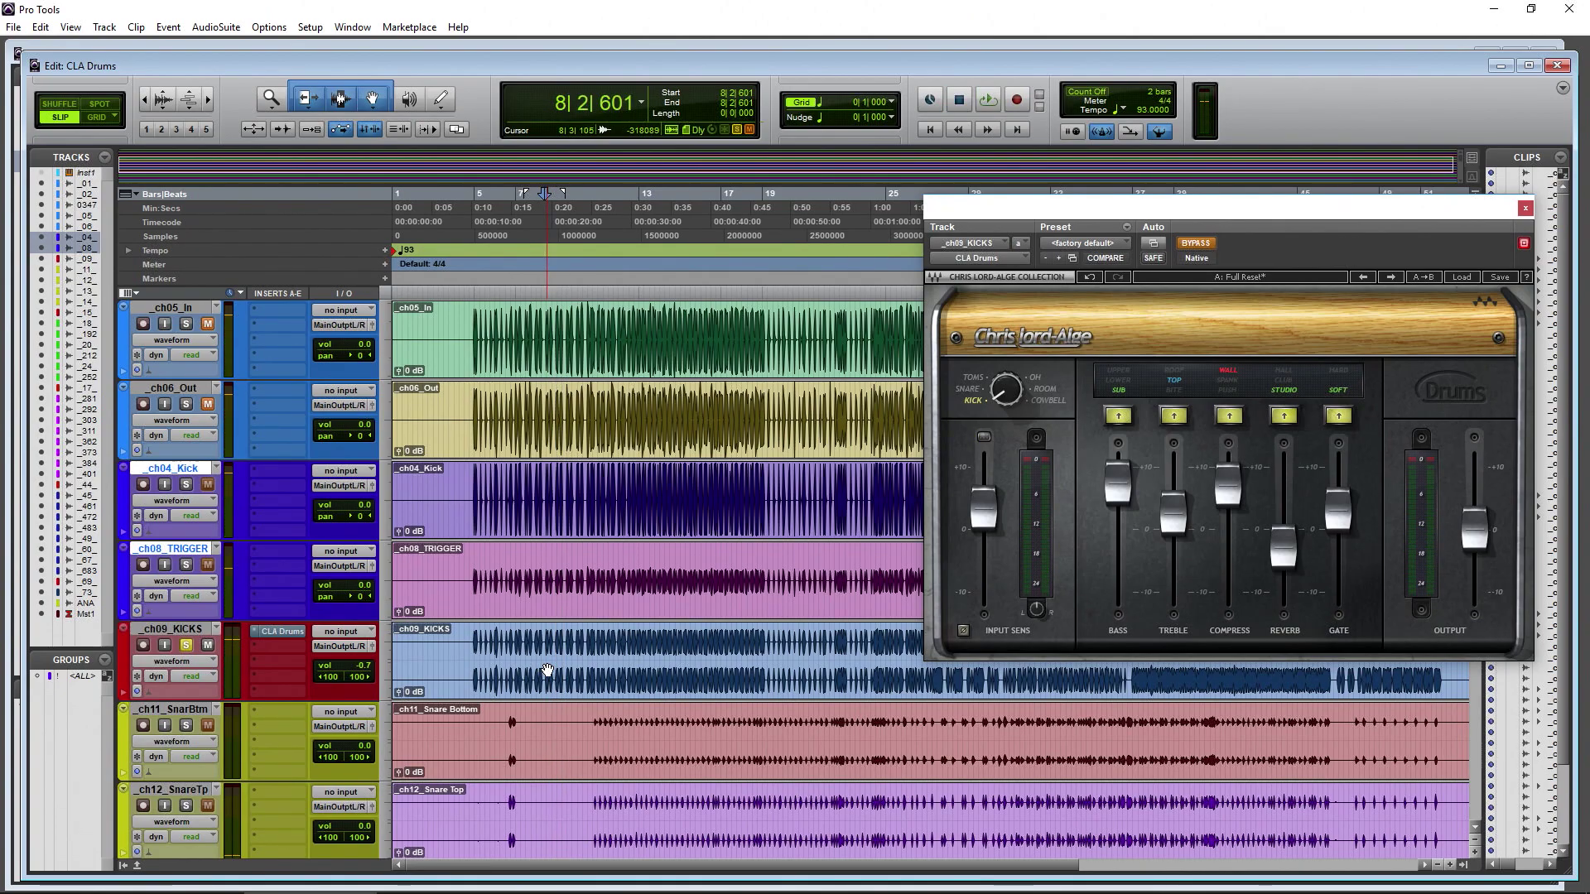
- Move the CLA Drums plug-in window over and look up CLA Drums (mono/stereo) among the Waves Audio inserts for the _ch04_Kick track
left_click_drag(1126, 222, 963, 225)
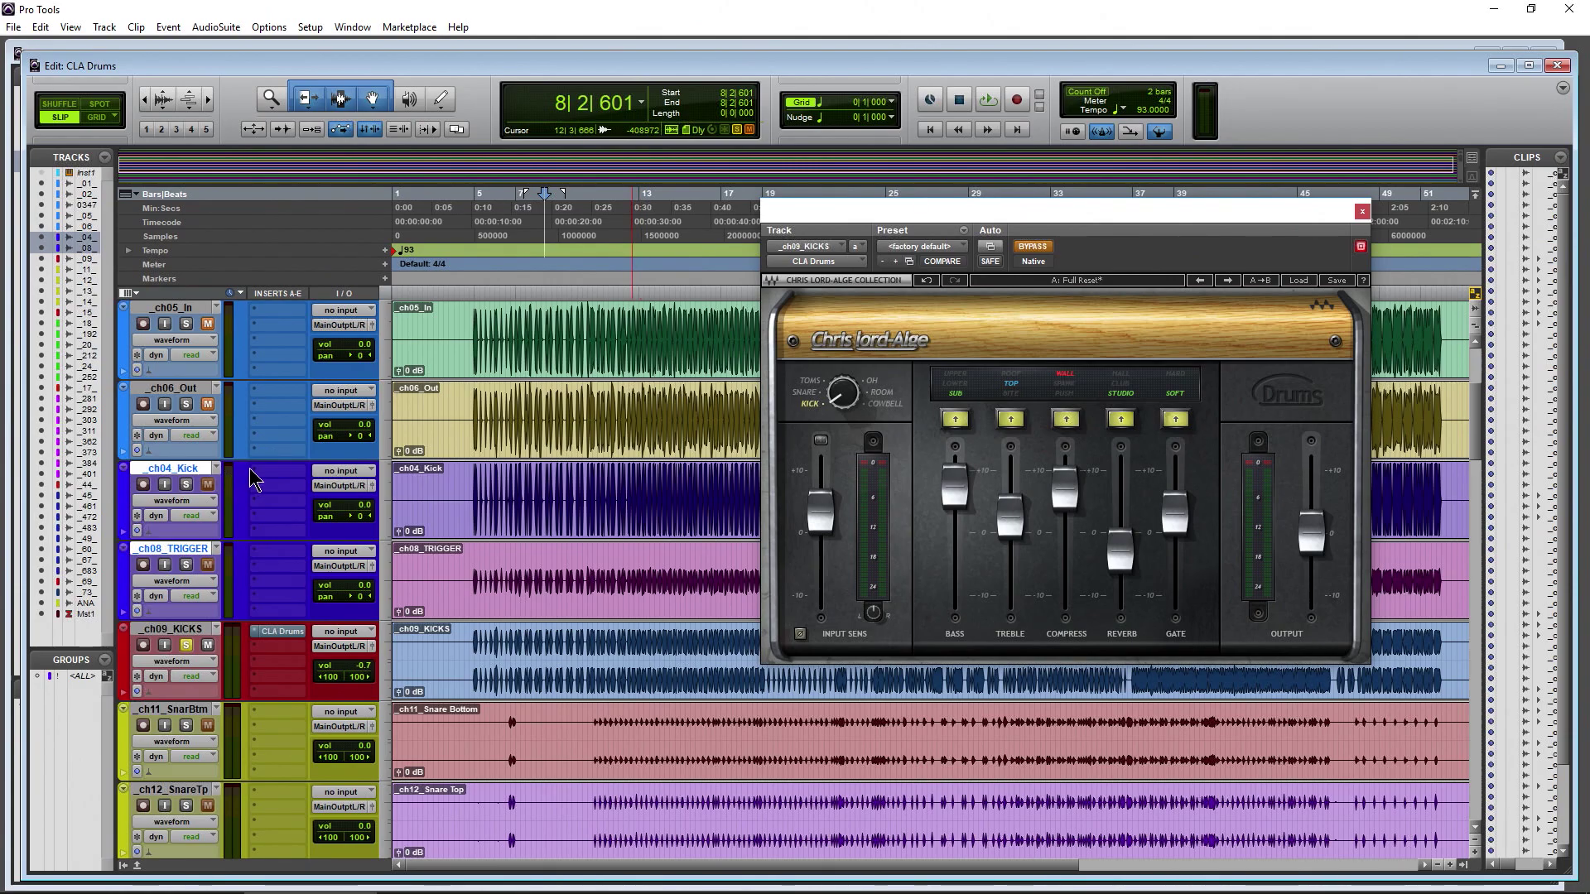
left_click(270, 473)
mouse_move(331, 518)
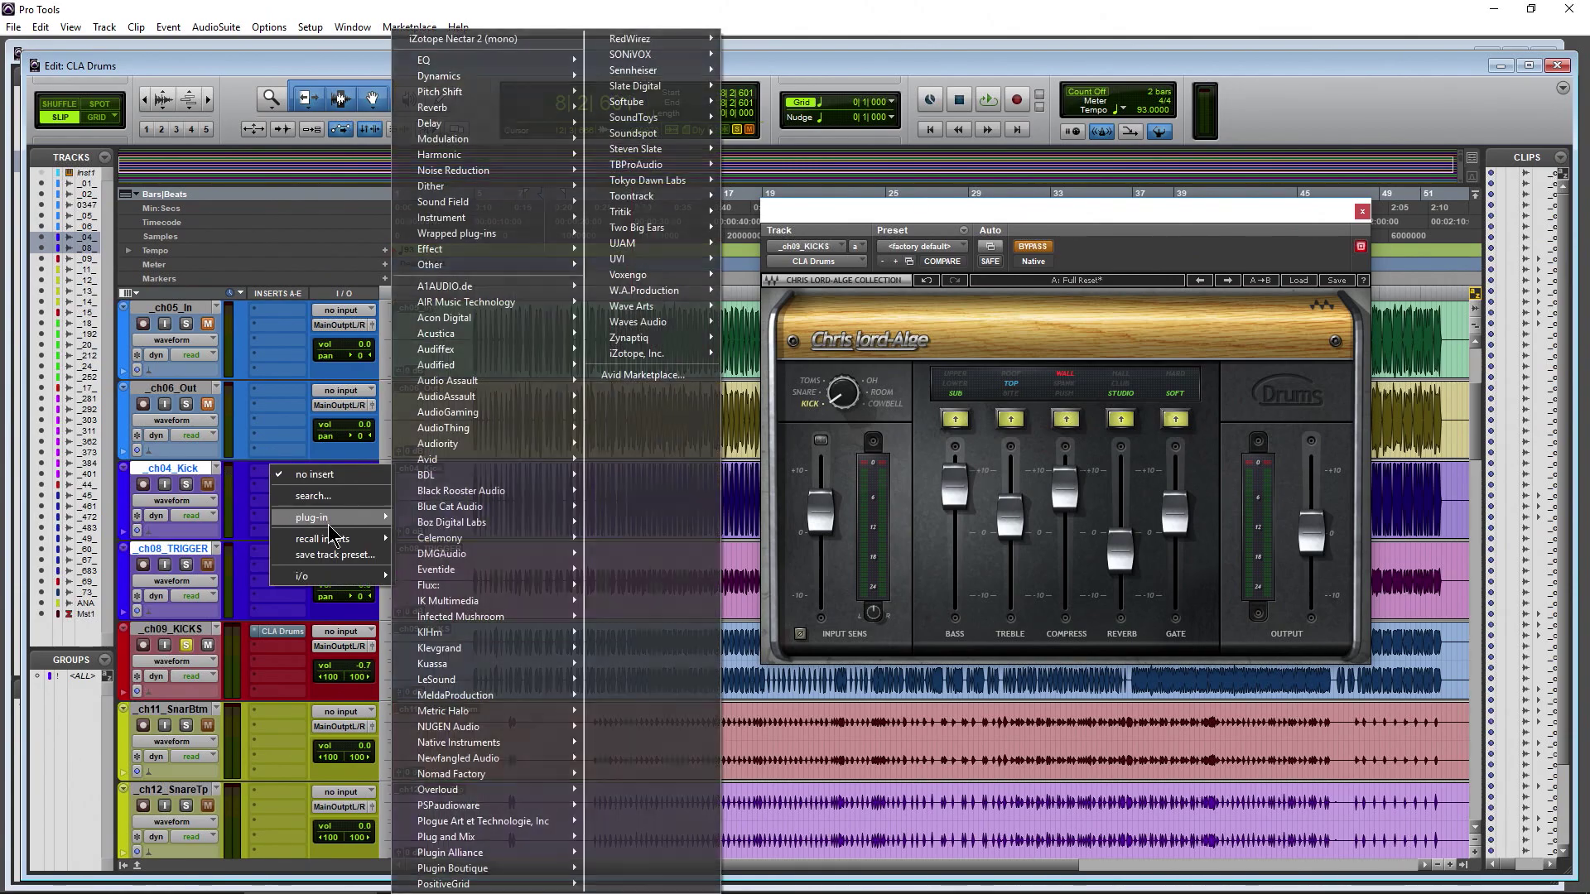
mouse_move(638, 322)
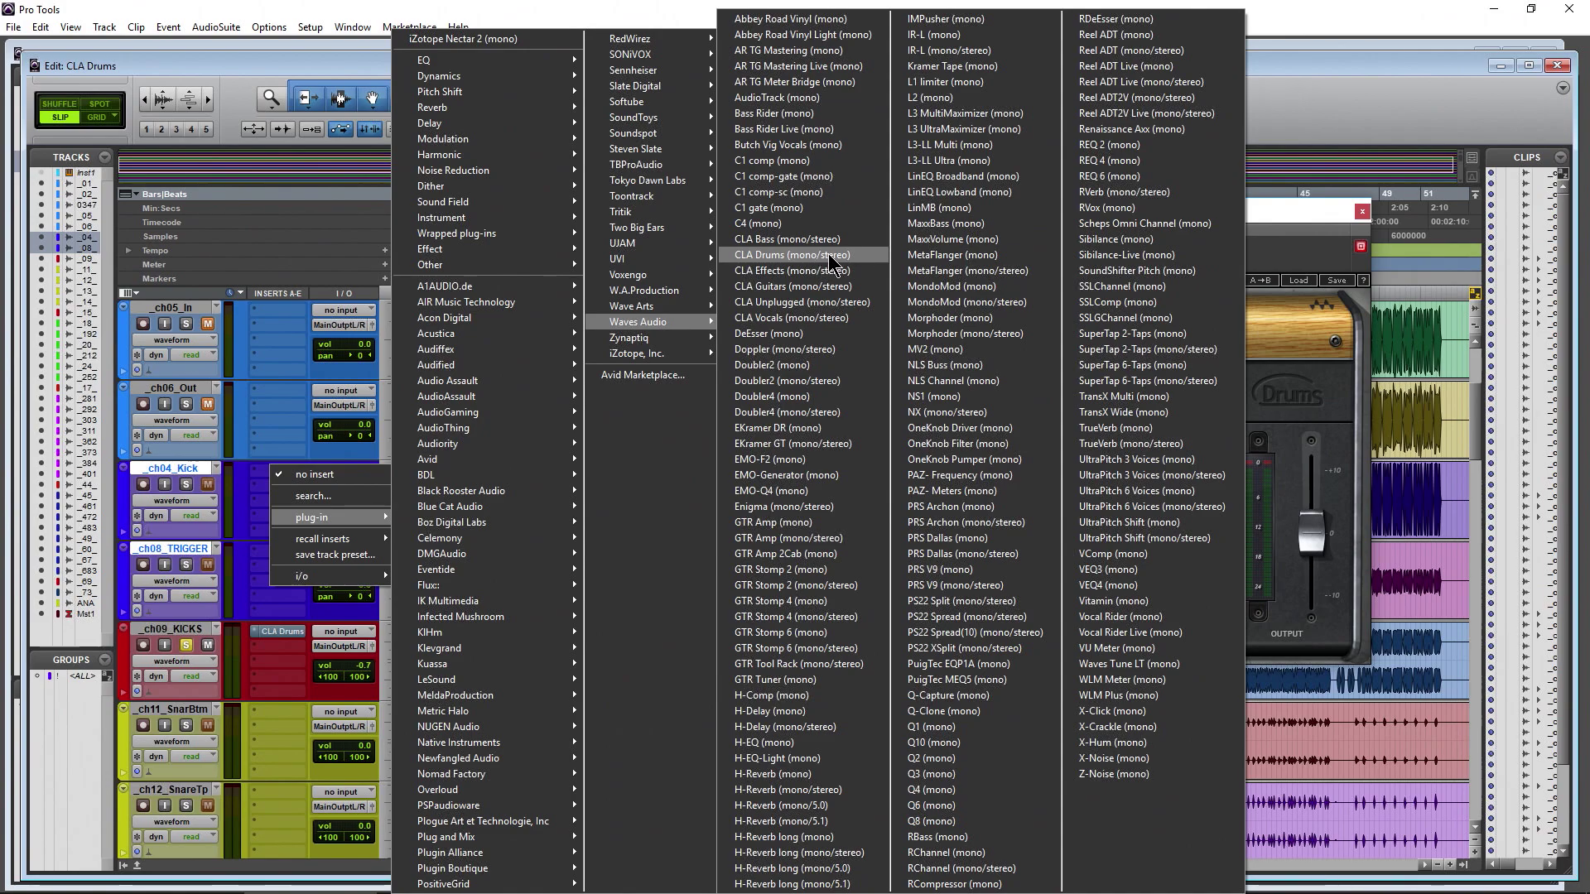
left_click(285, 653)
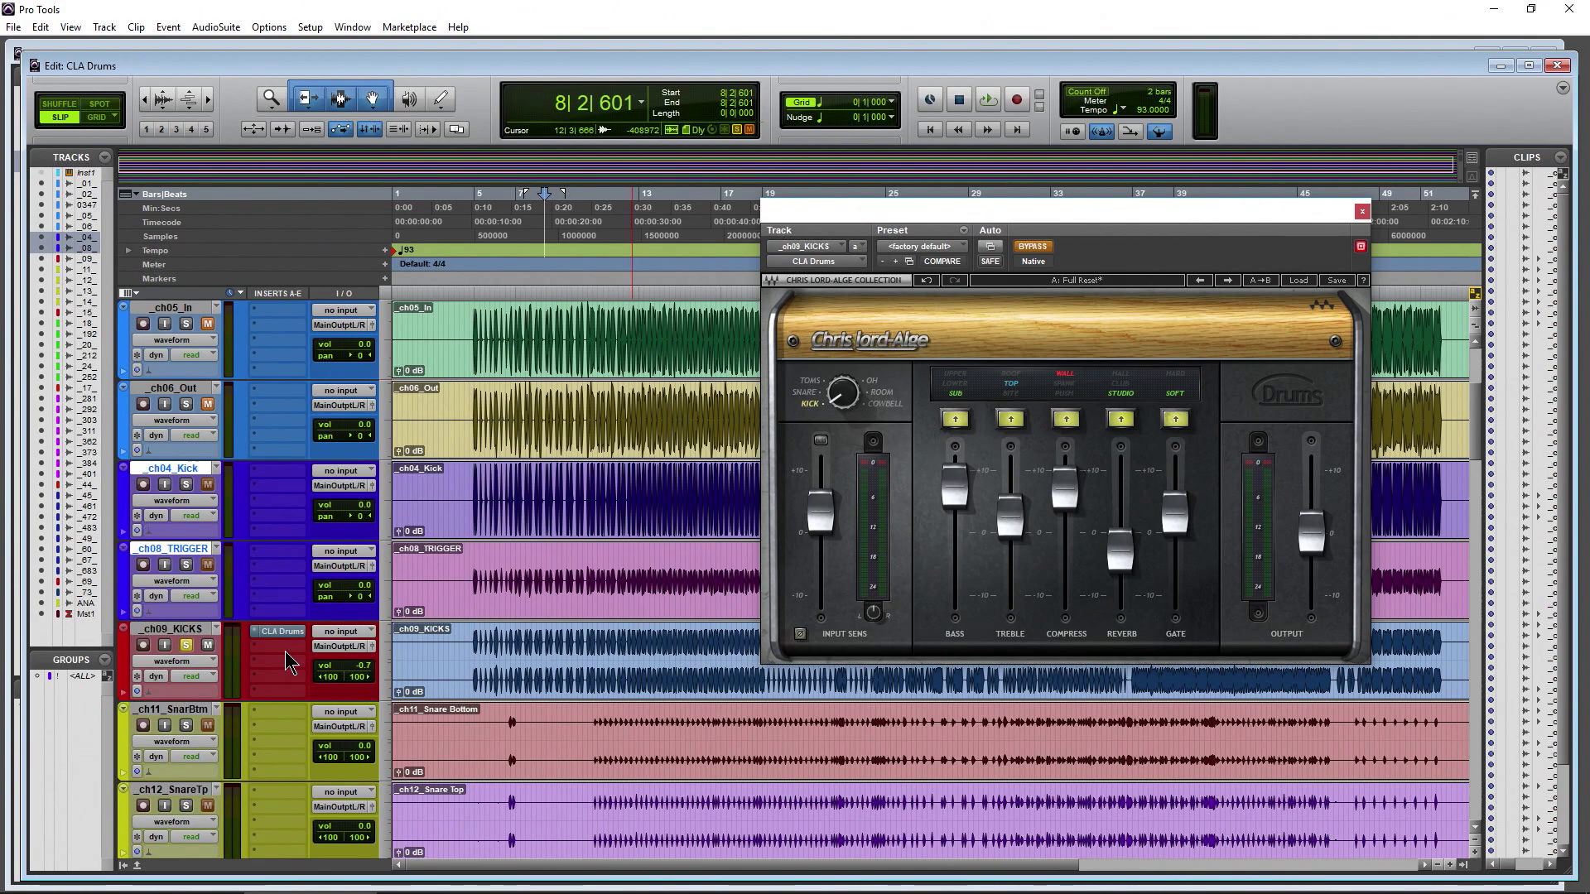
- Look up CLA Drums (stereo) among the multichannel Waves Audio inserts for the _ch09_KICKS track
left_click(286, 652)
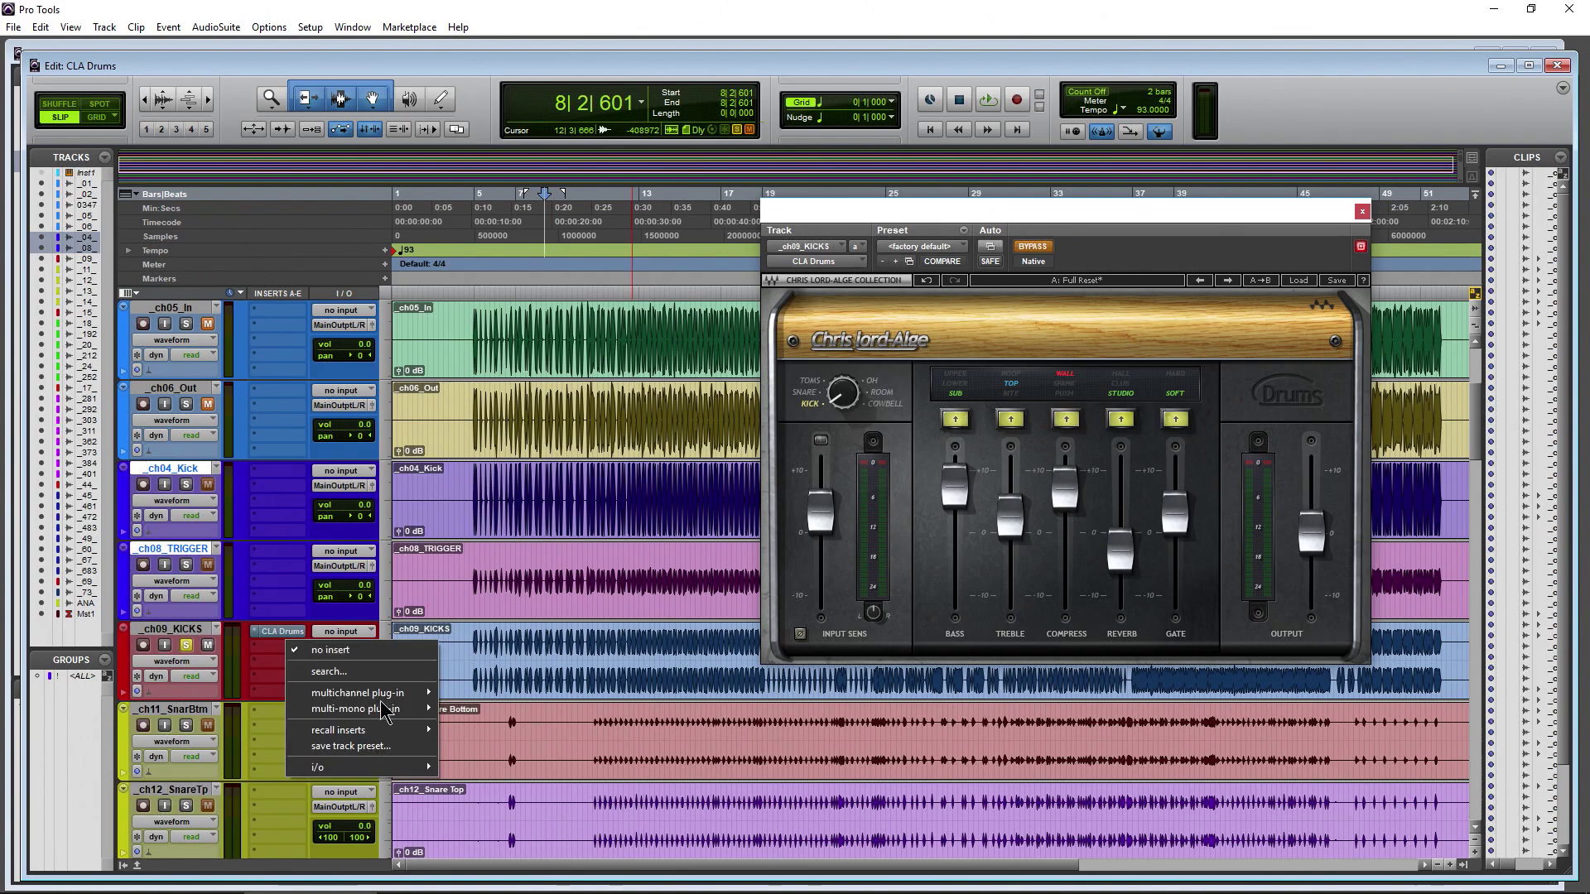
mouse_move(385, 693)
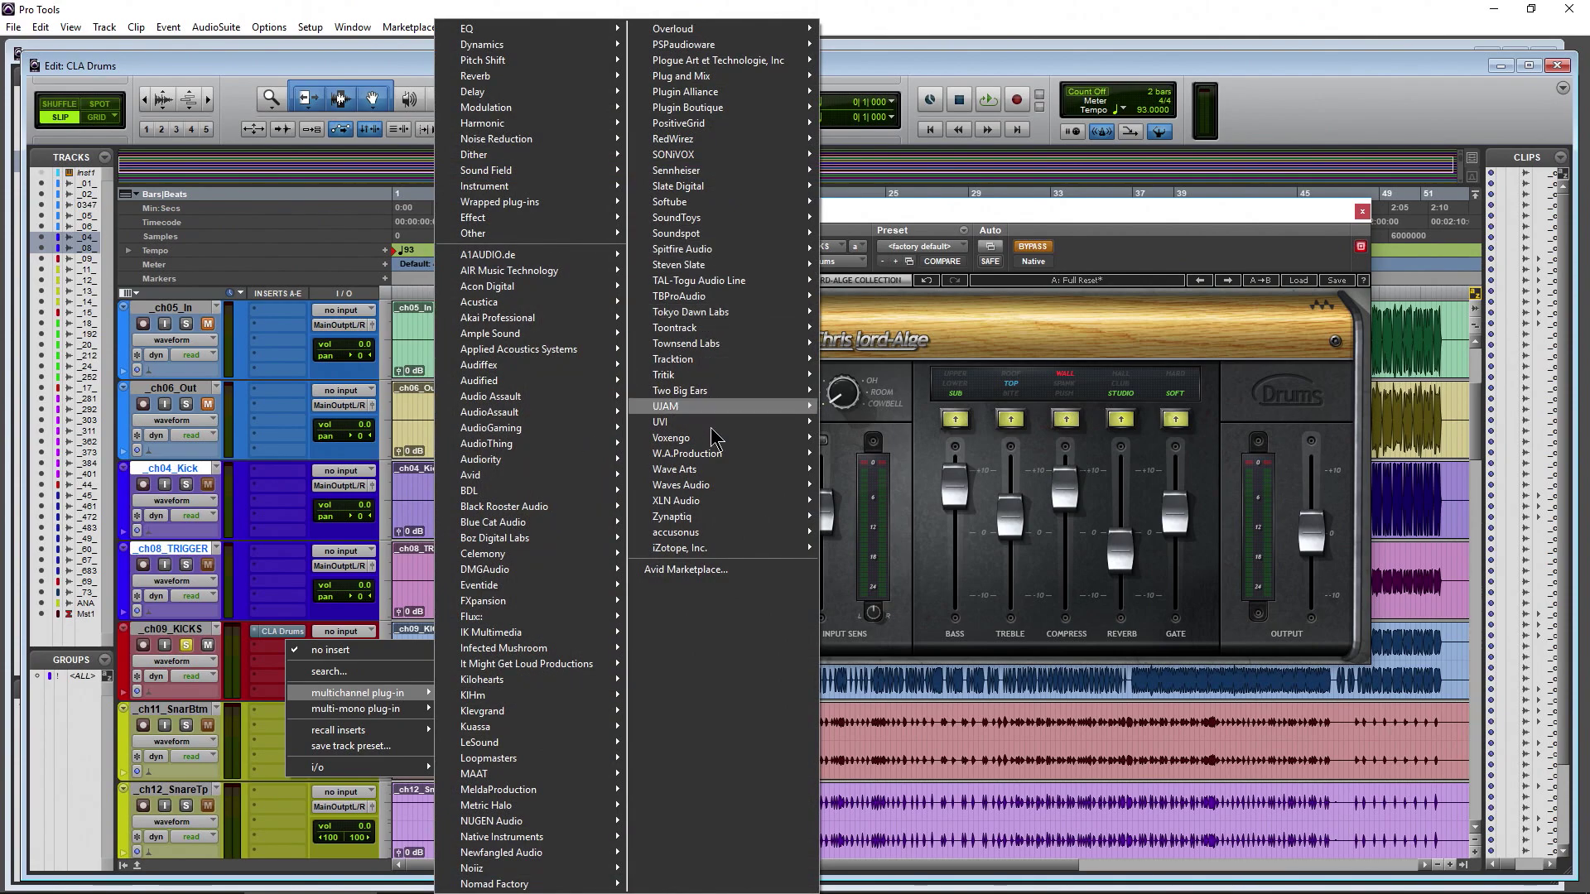
mouse_move(786, 493)
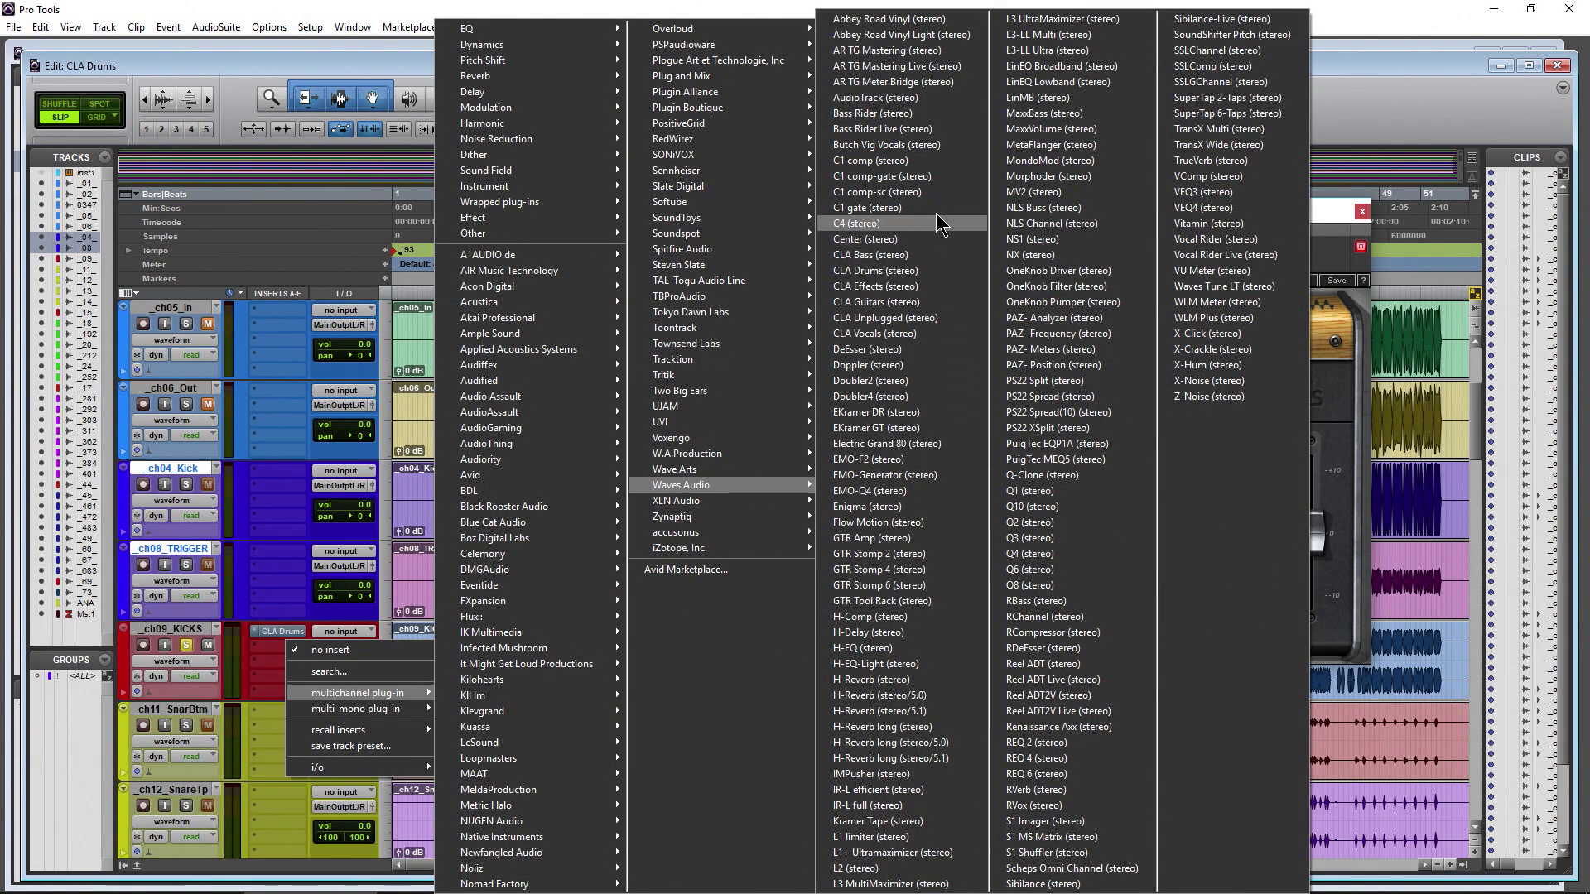
left_click(902, 276)
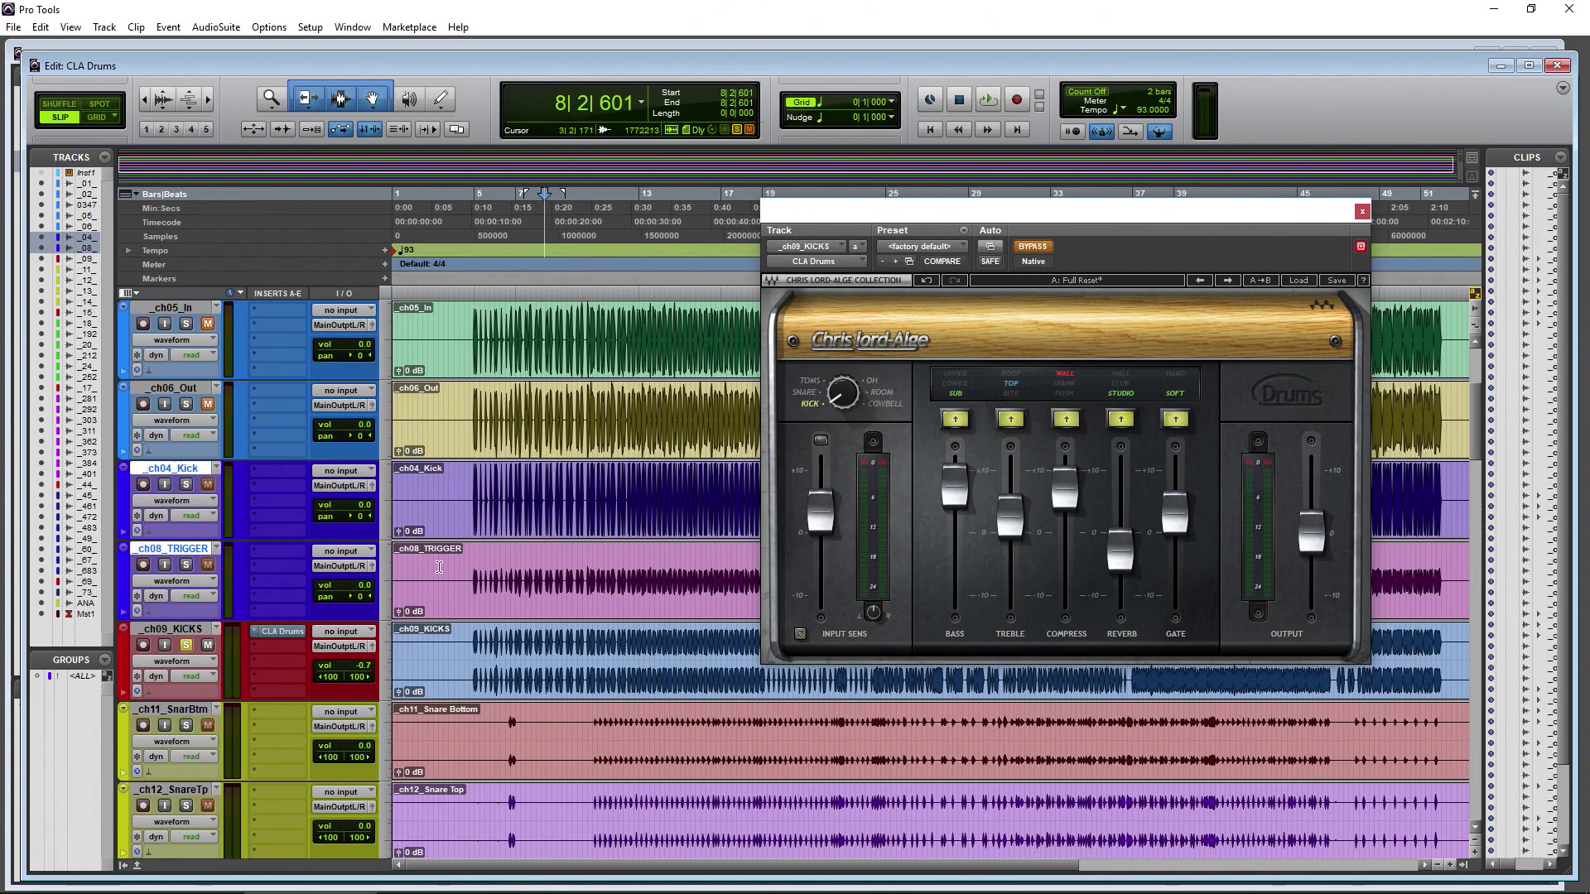
- Look through the session's tracks from the kicks past the snares to the toms, hi-hat and crash
scroll(439, 567, "up", 3)
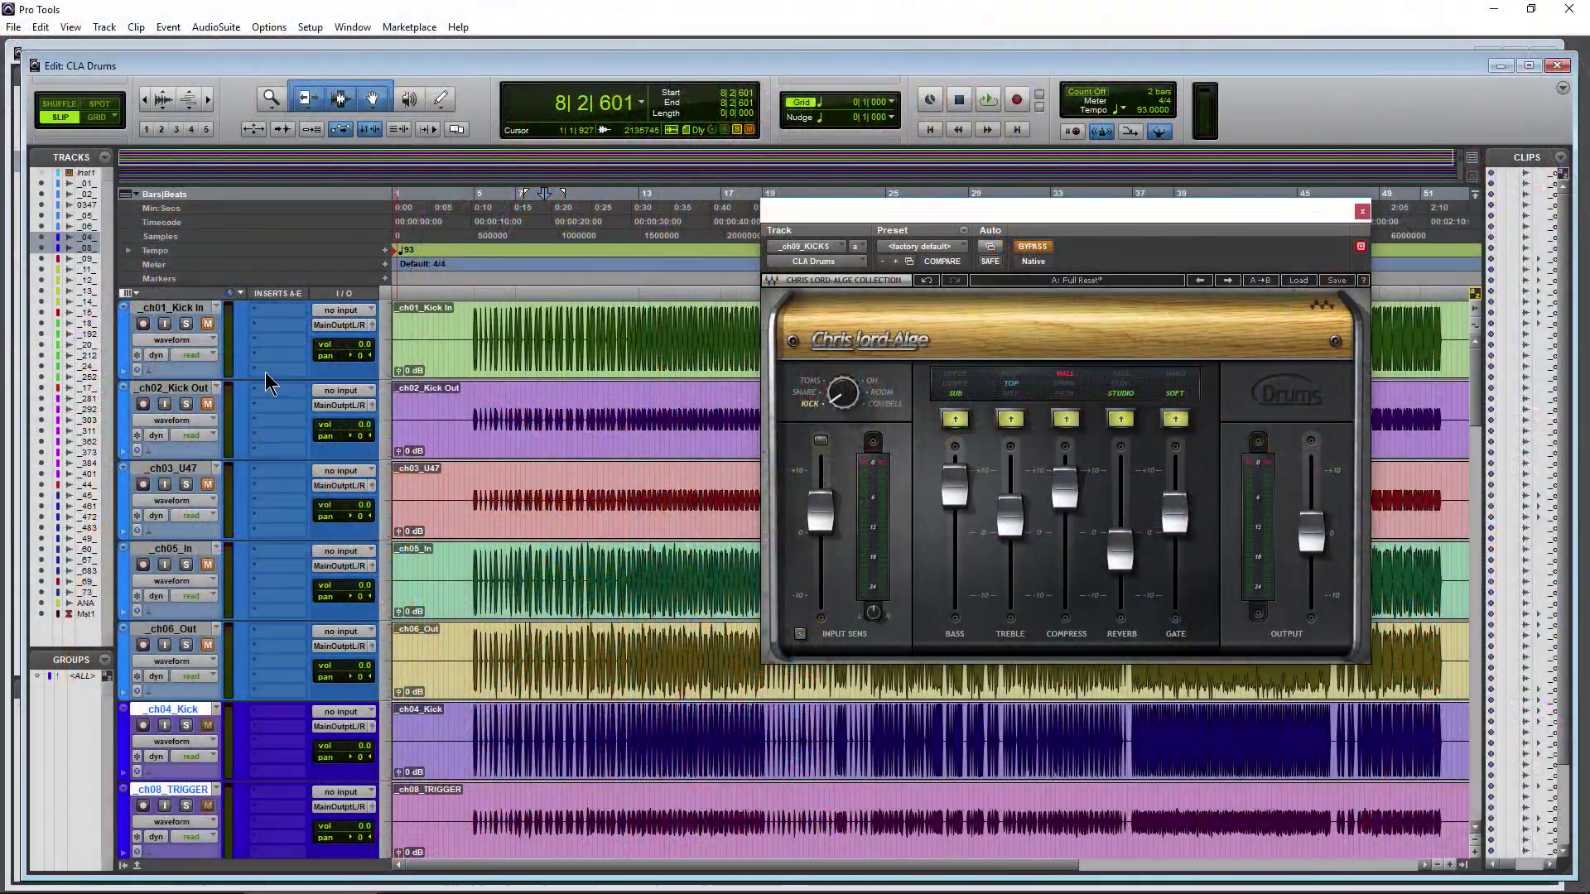
scroll(265, 371, "down", 3)
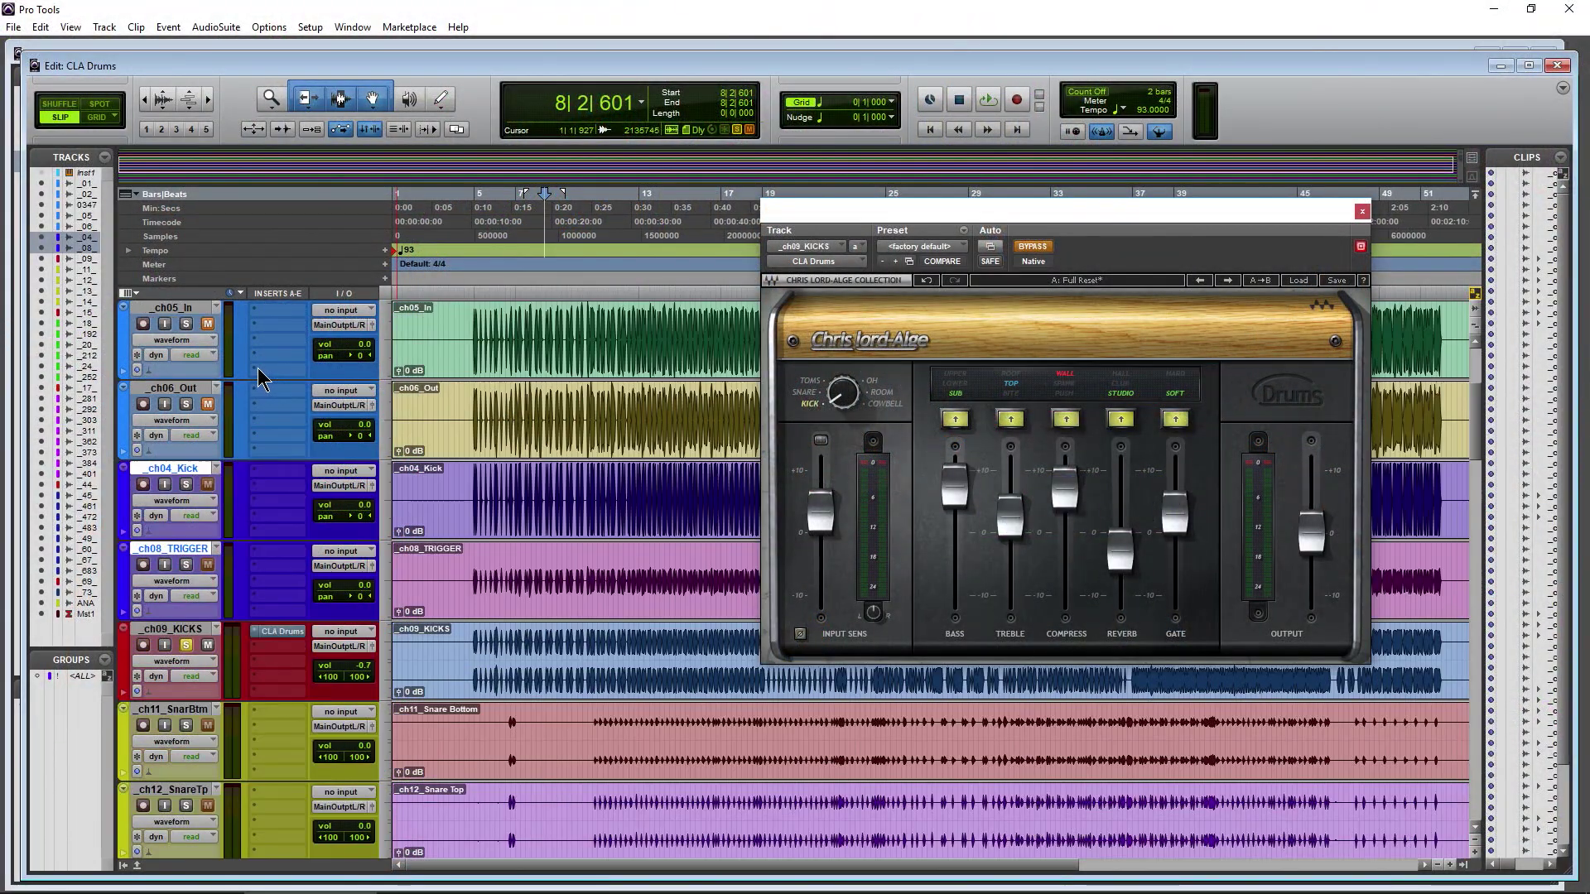
left_click(545, 689)
scroll(478, 592, "down", 10)
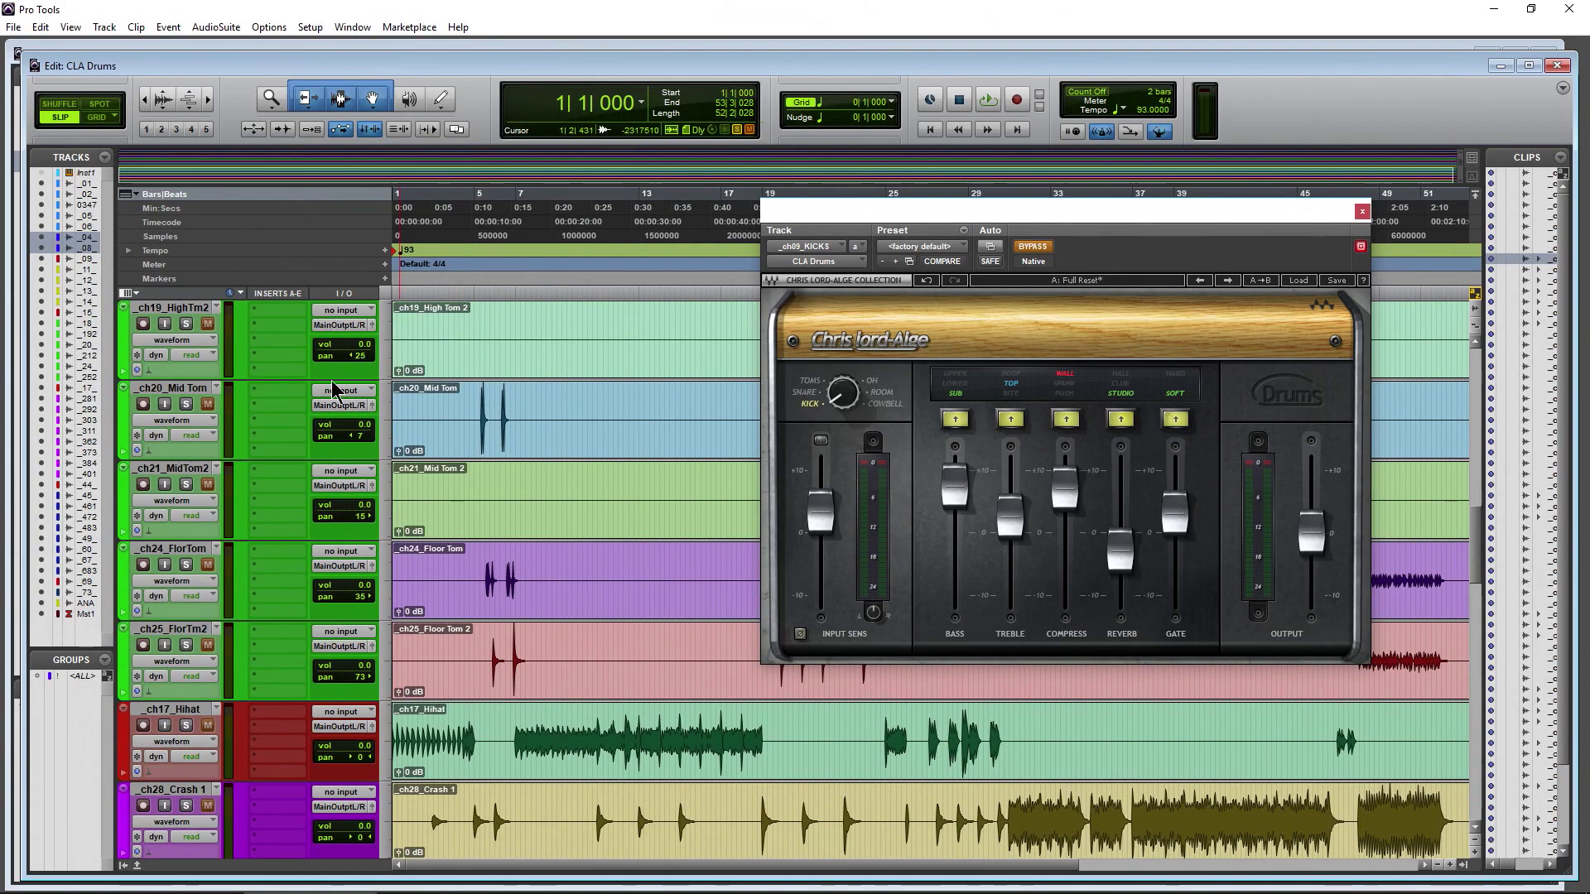
scroll(177, 594, "up", 3)
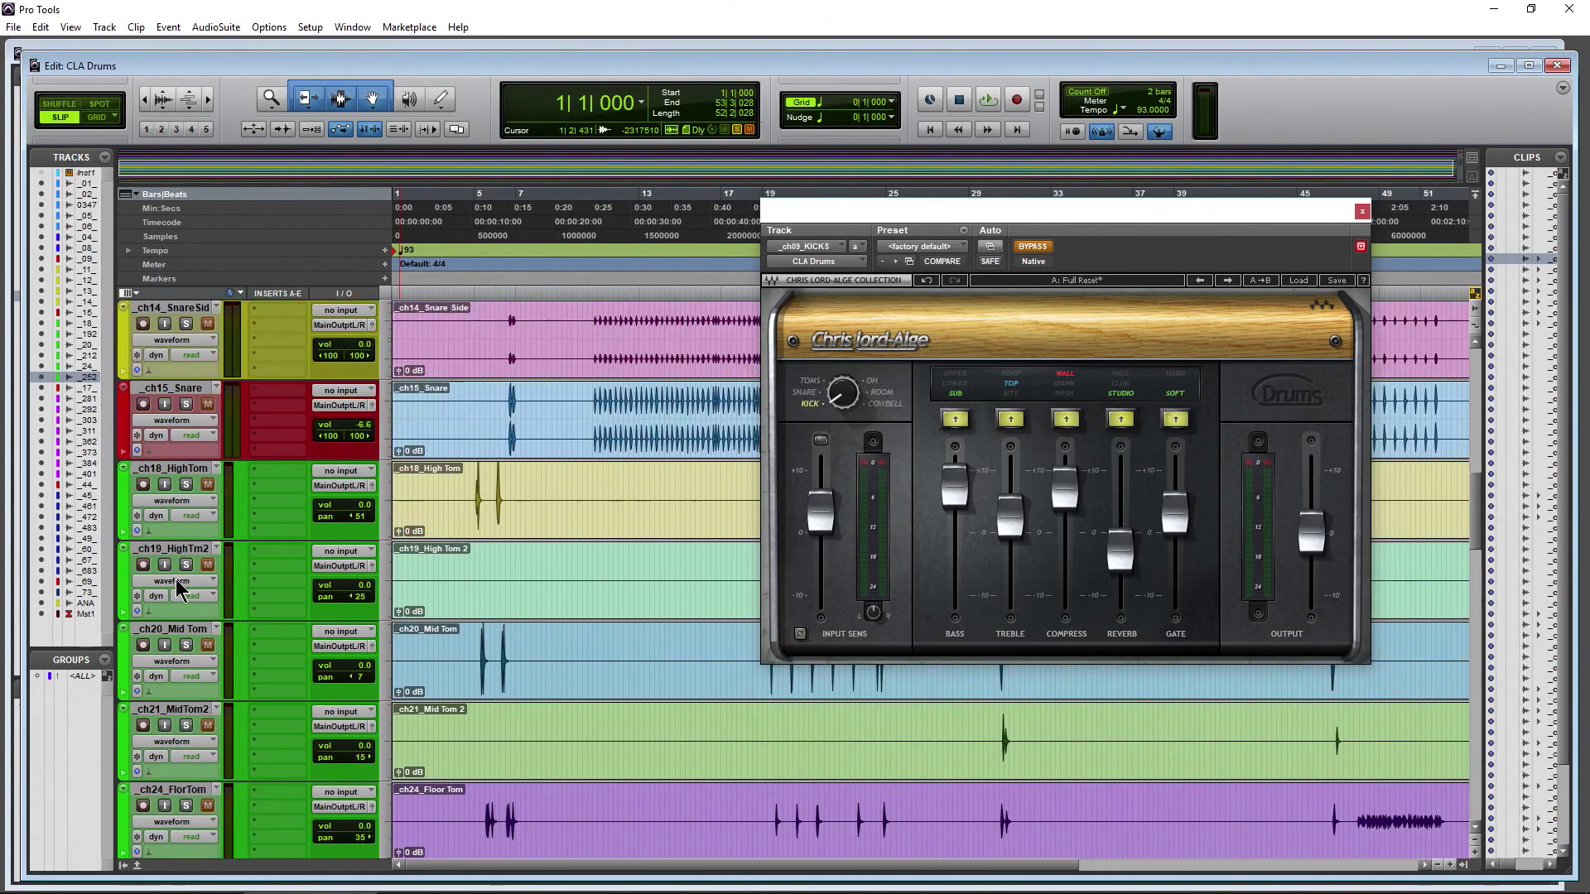
- Select the tom tracks from _ch18_HighTom through _ch25_FlorTm2 and return to the _ch09_KICKS track
left_click(185, 473, "shift")
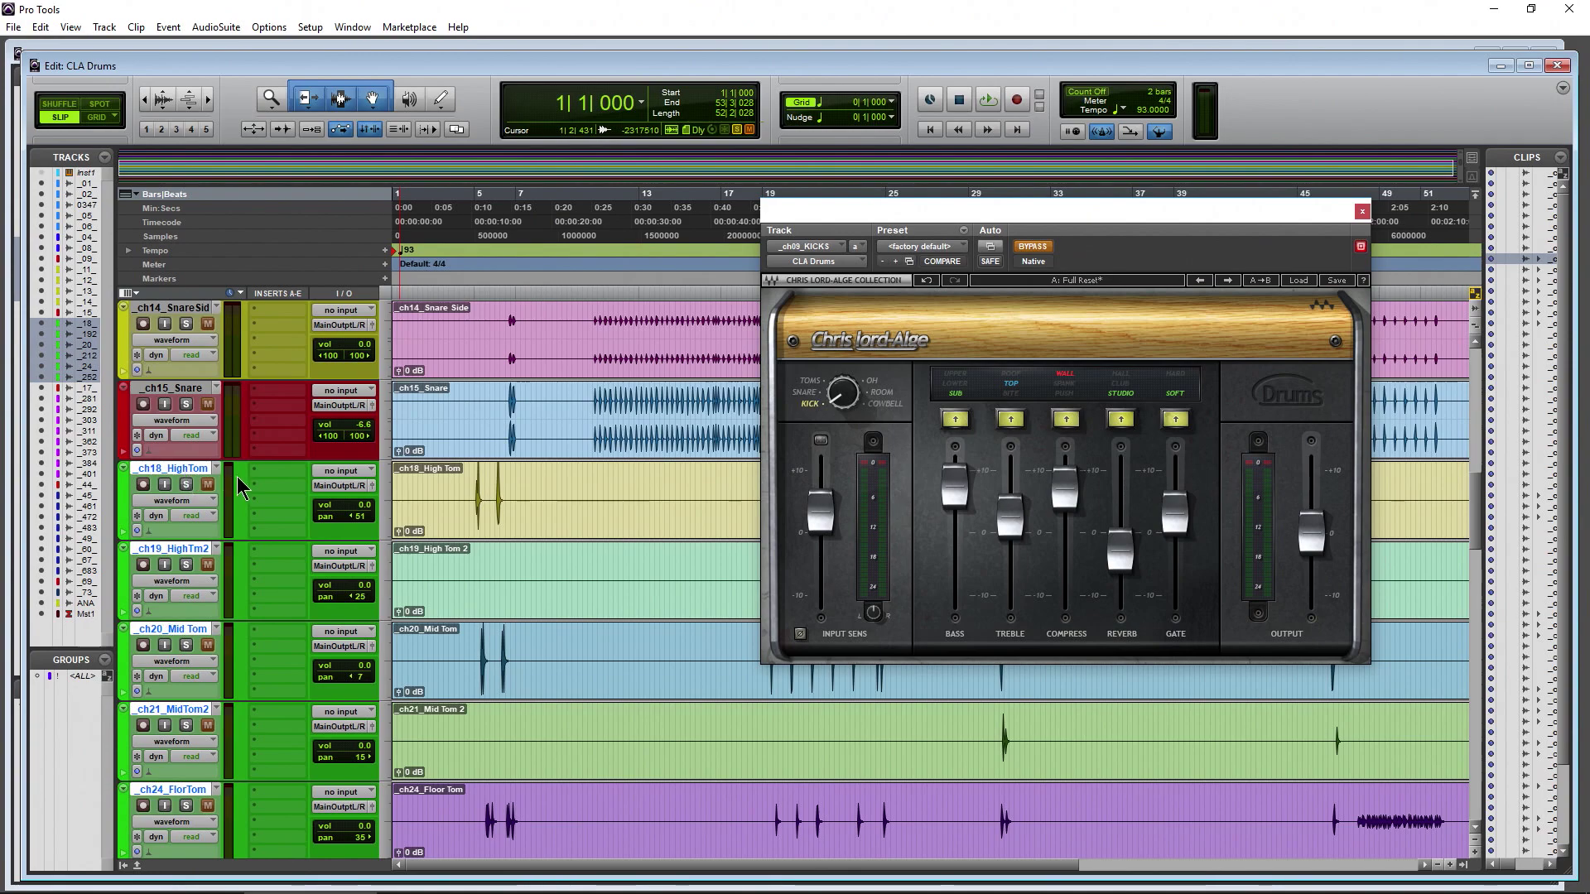
scroll(334, 487, "down", 3)
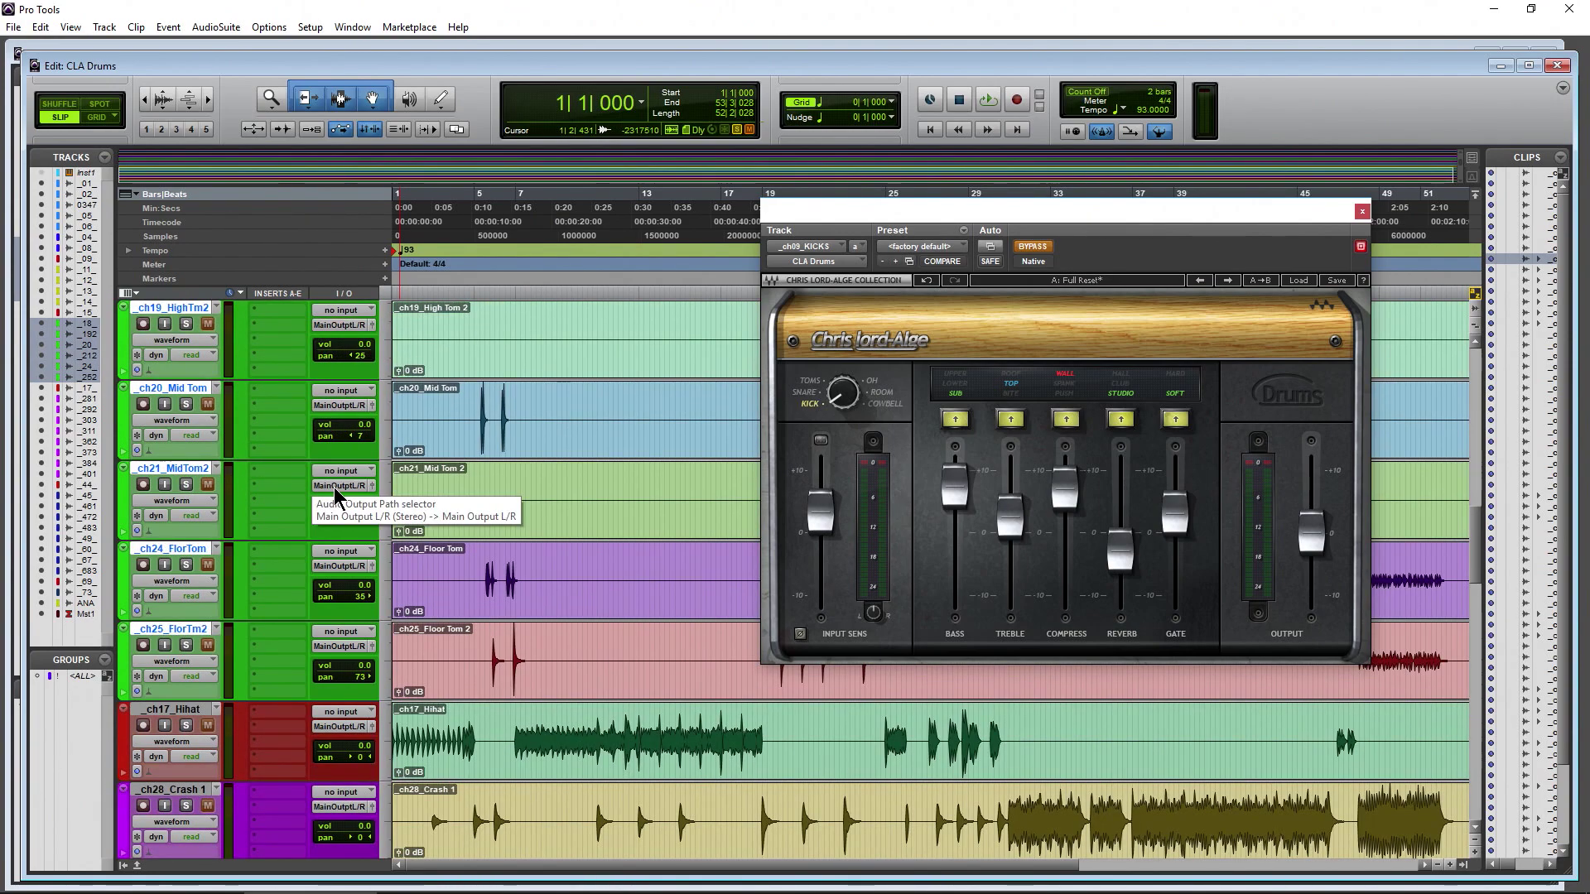
scroll(310, 656, "up", 14)
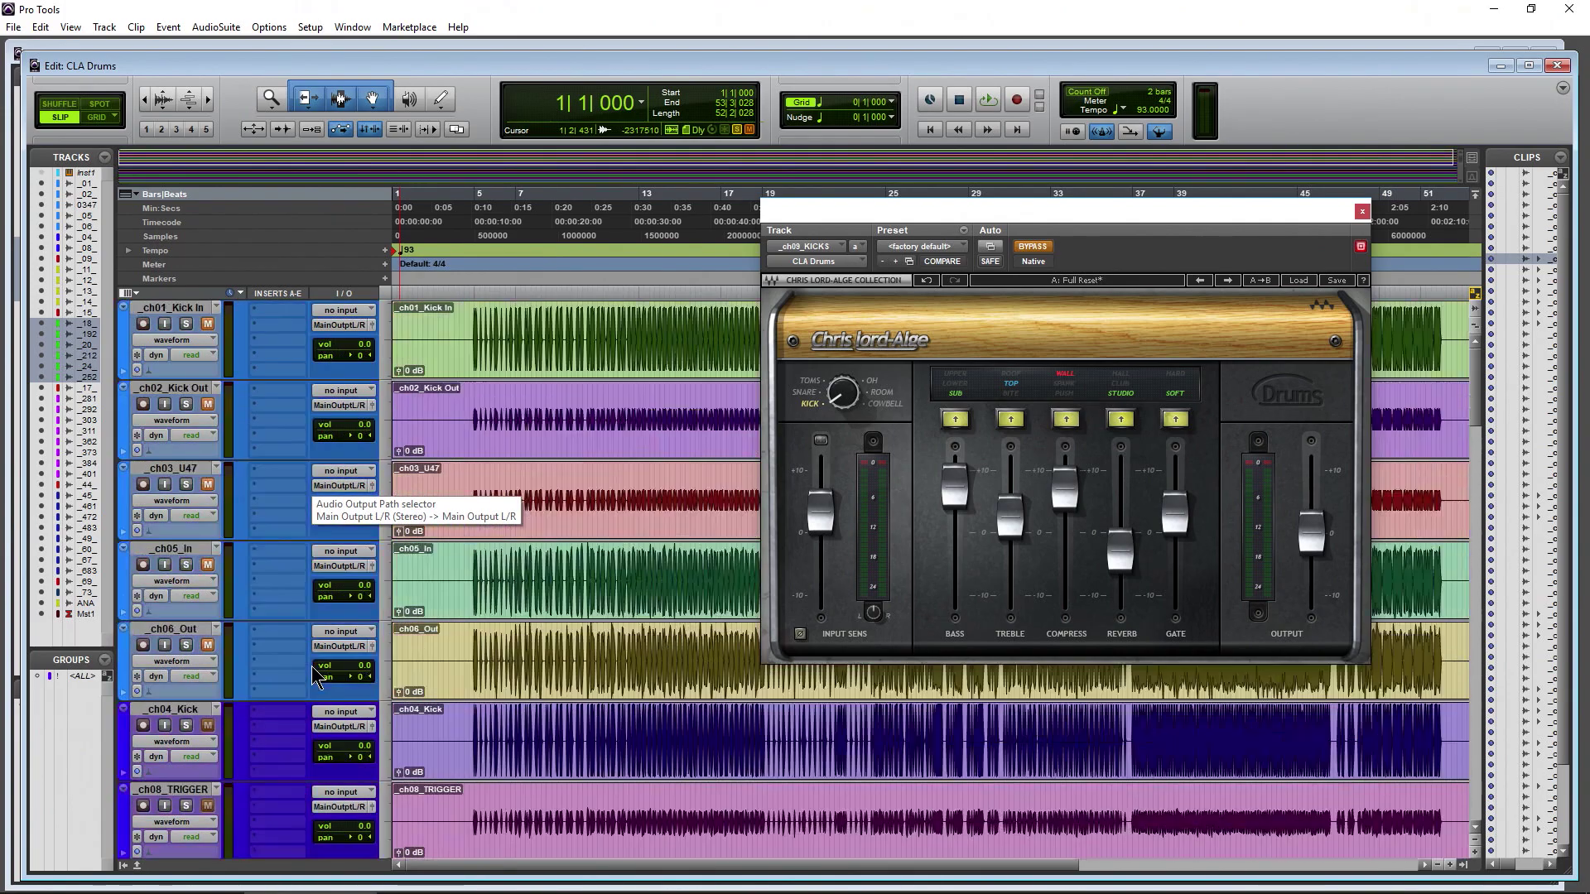
scroll(273, 679, "down", 5)
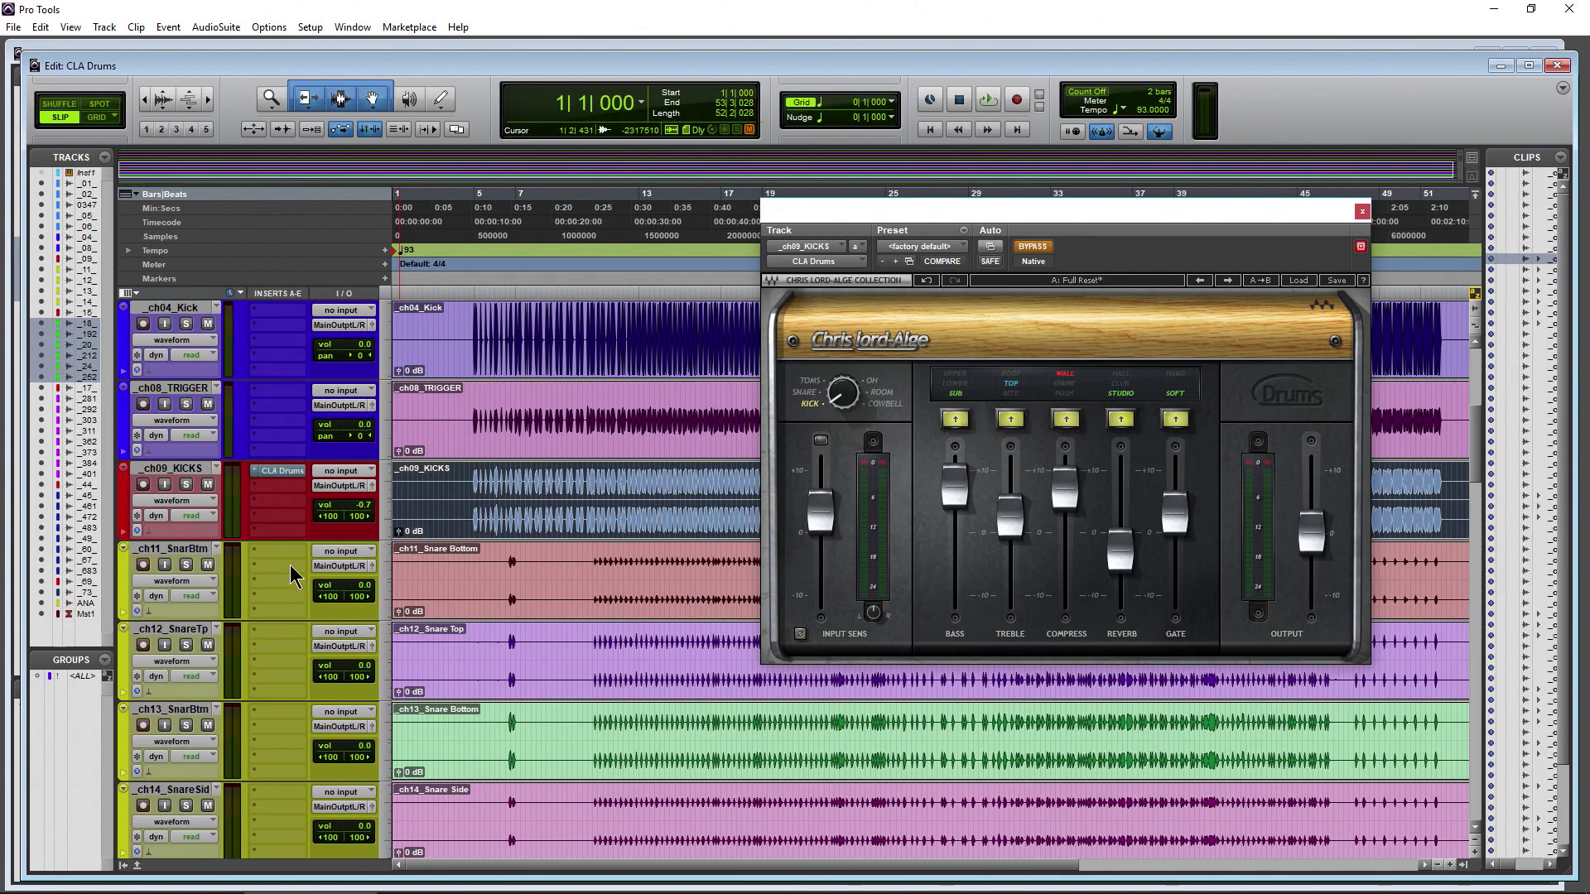
- Move the CLA Drums window slightly aside, solo _ch09_KICKS and play it briefly from late in bar 8
left_click_drag(1032, 224, 1015, 220)
left_click(187, 486)
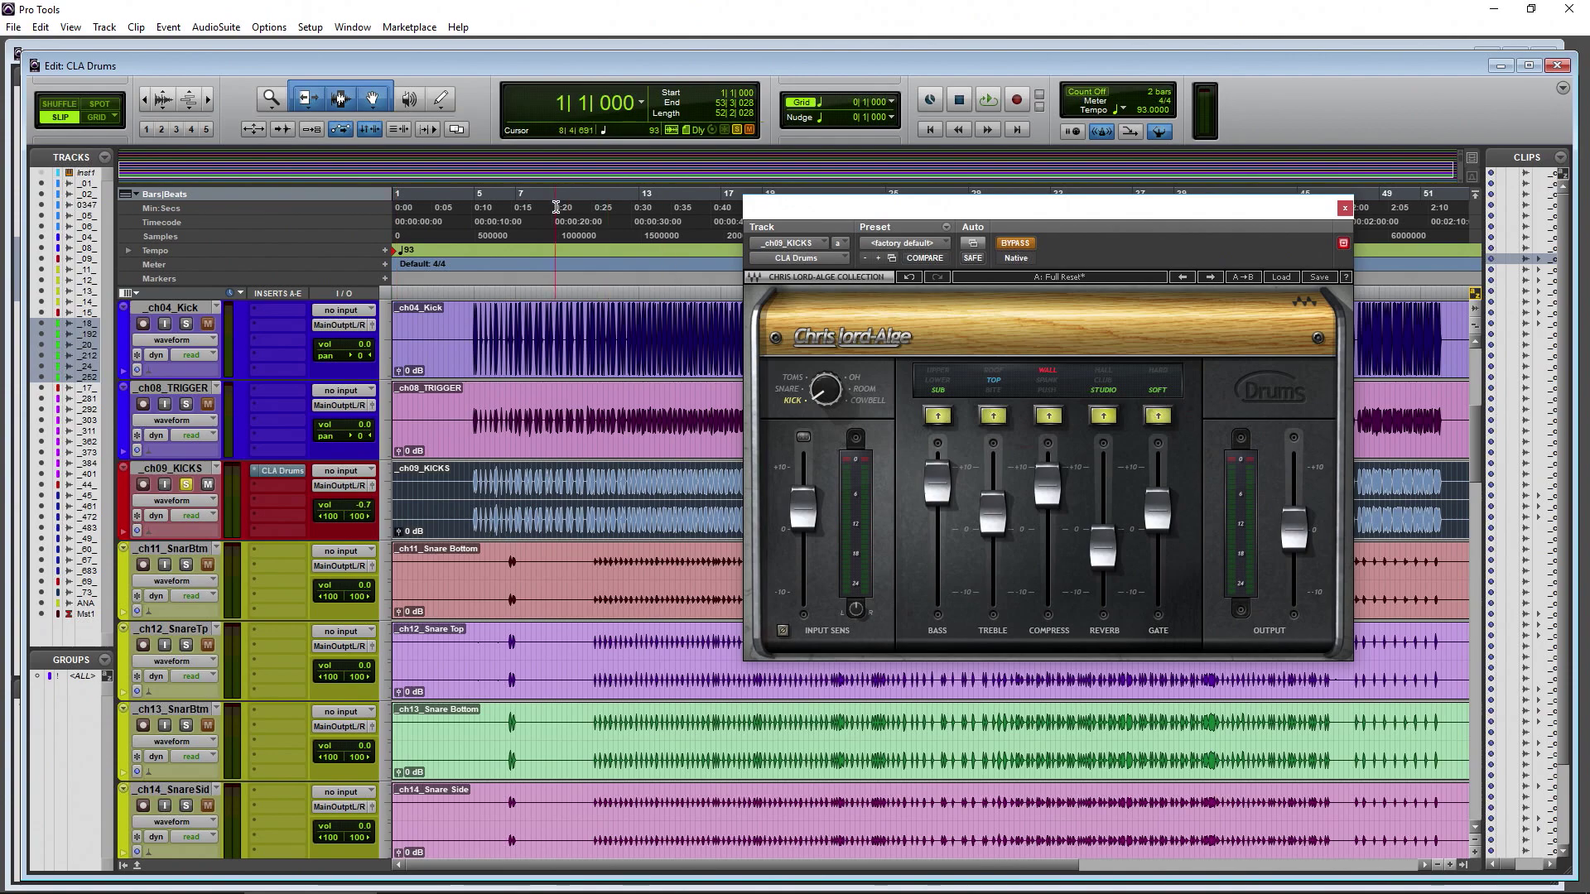
left_click(559, 389)
key("space")
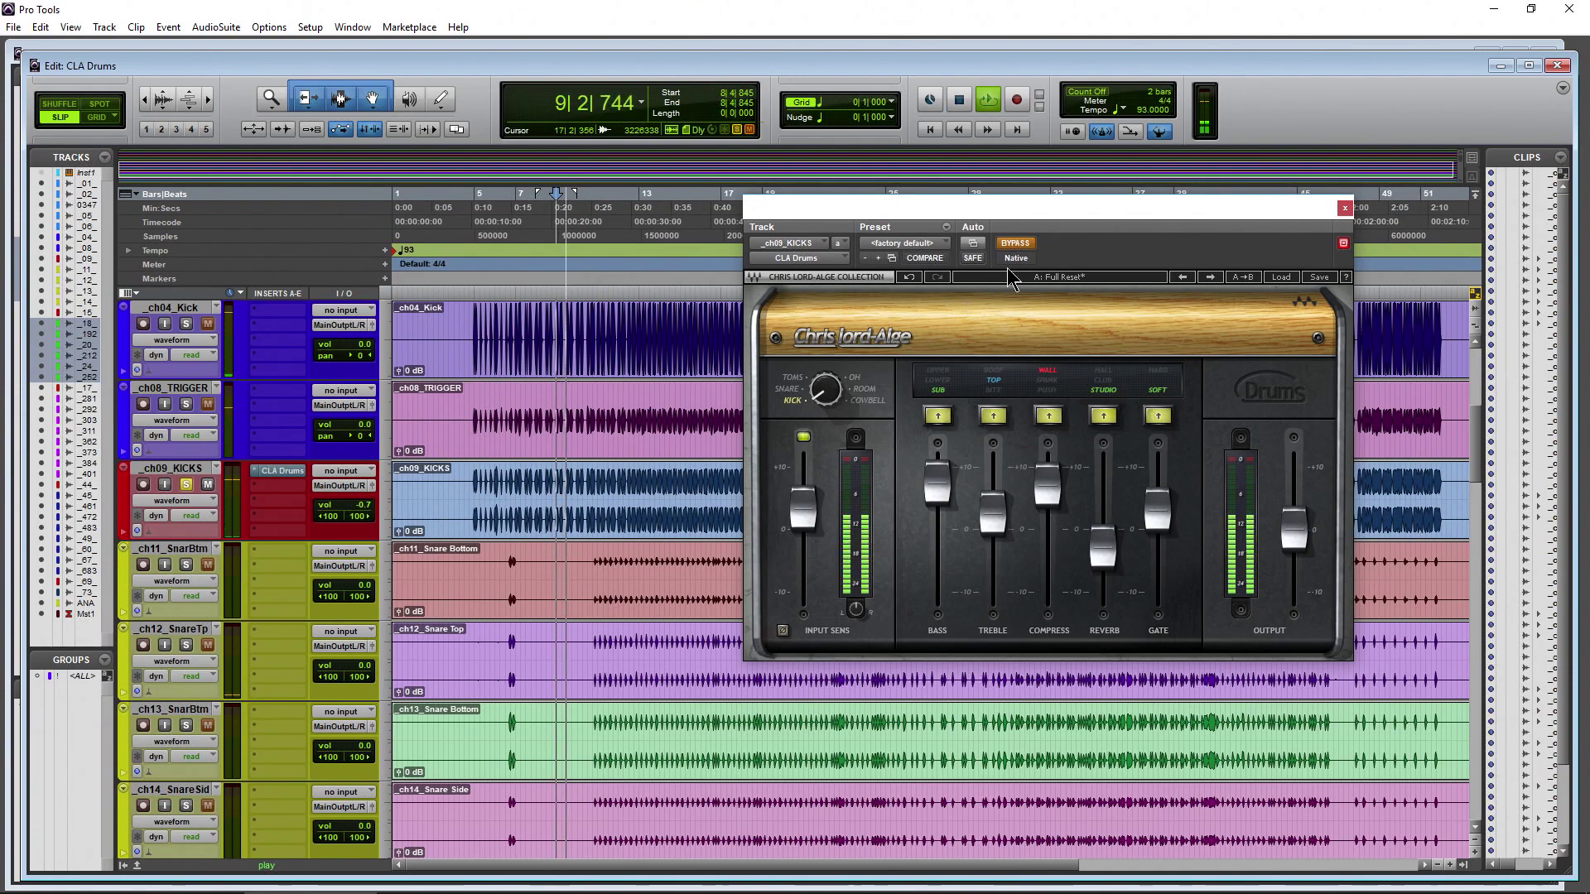
key("space")
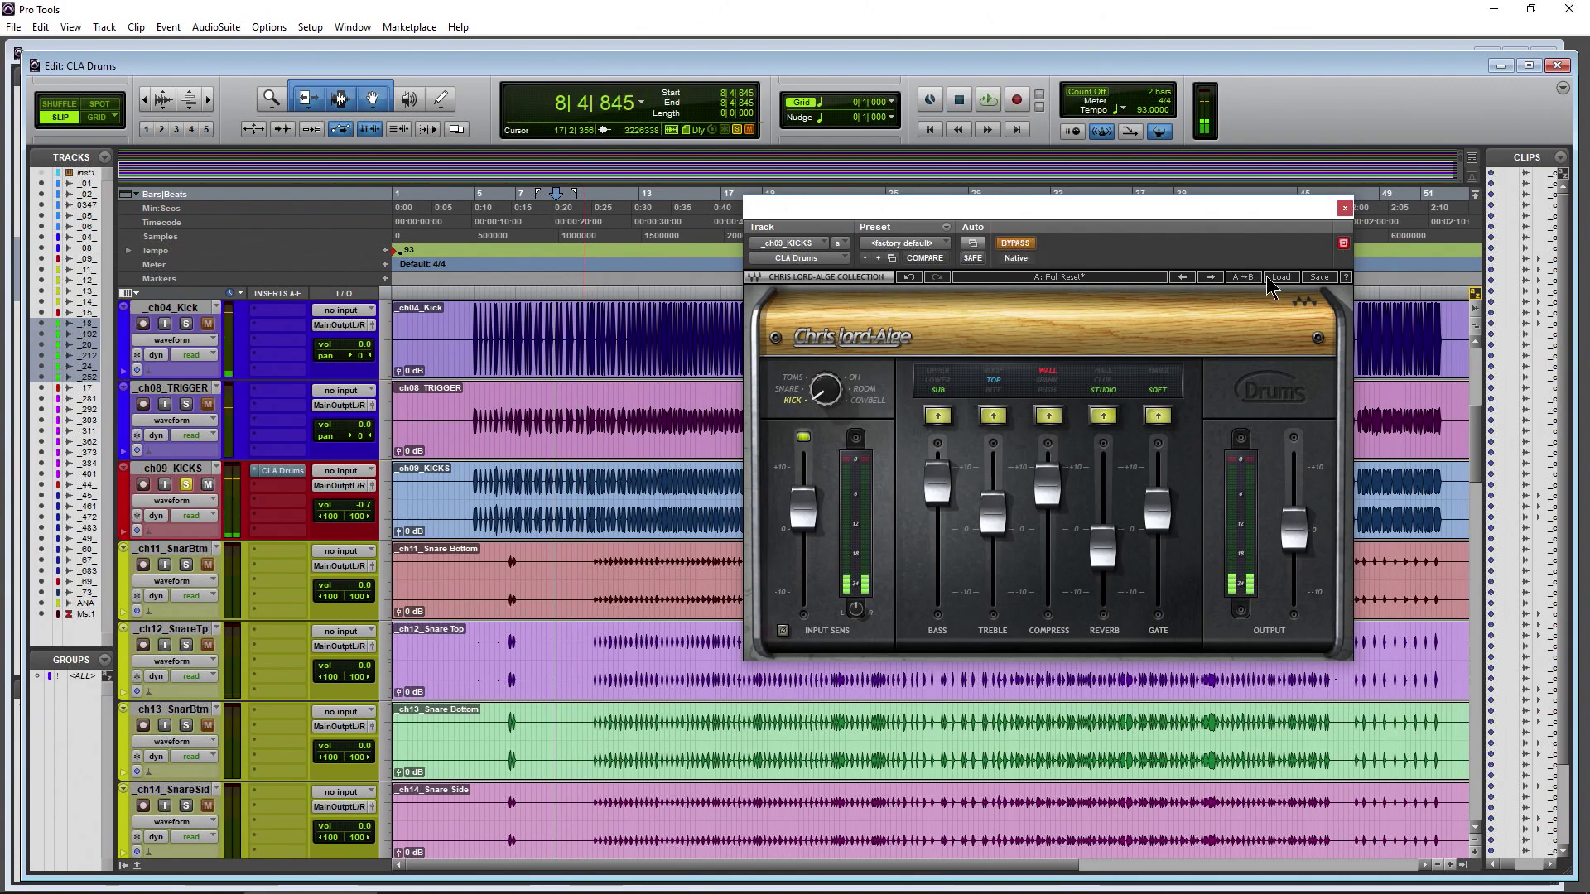
- Load the Full Reset preset in CLA Drums and look through the factory preset categories from Kick to Cowbell
left_click(1281, 277)
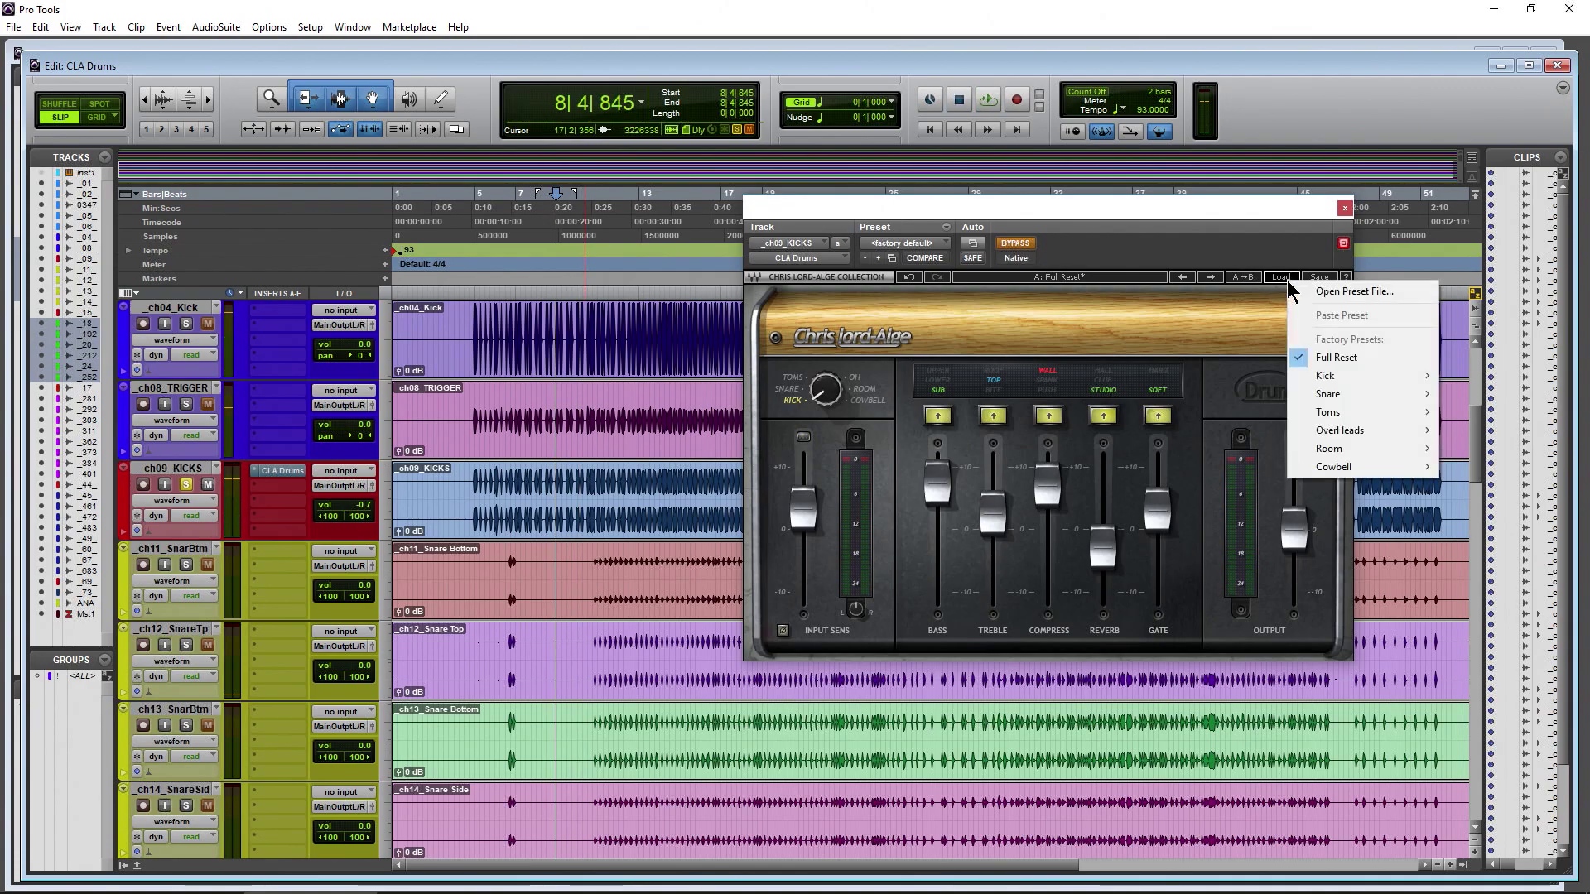
left_click(1333, 358)
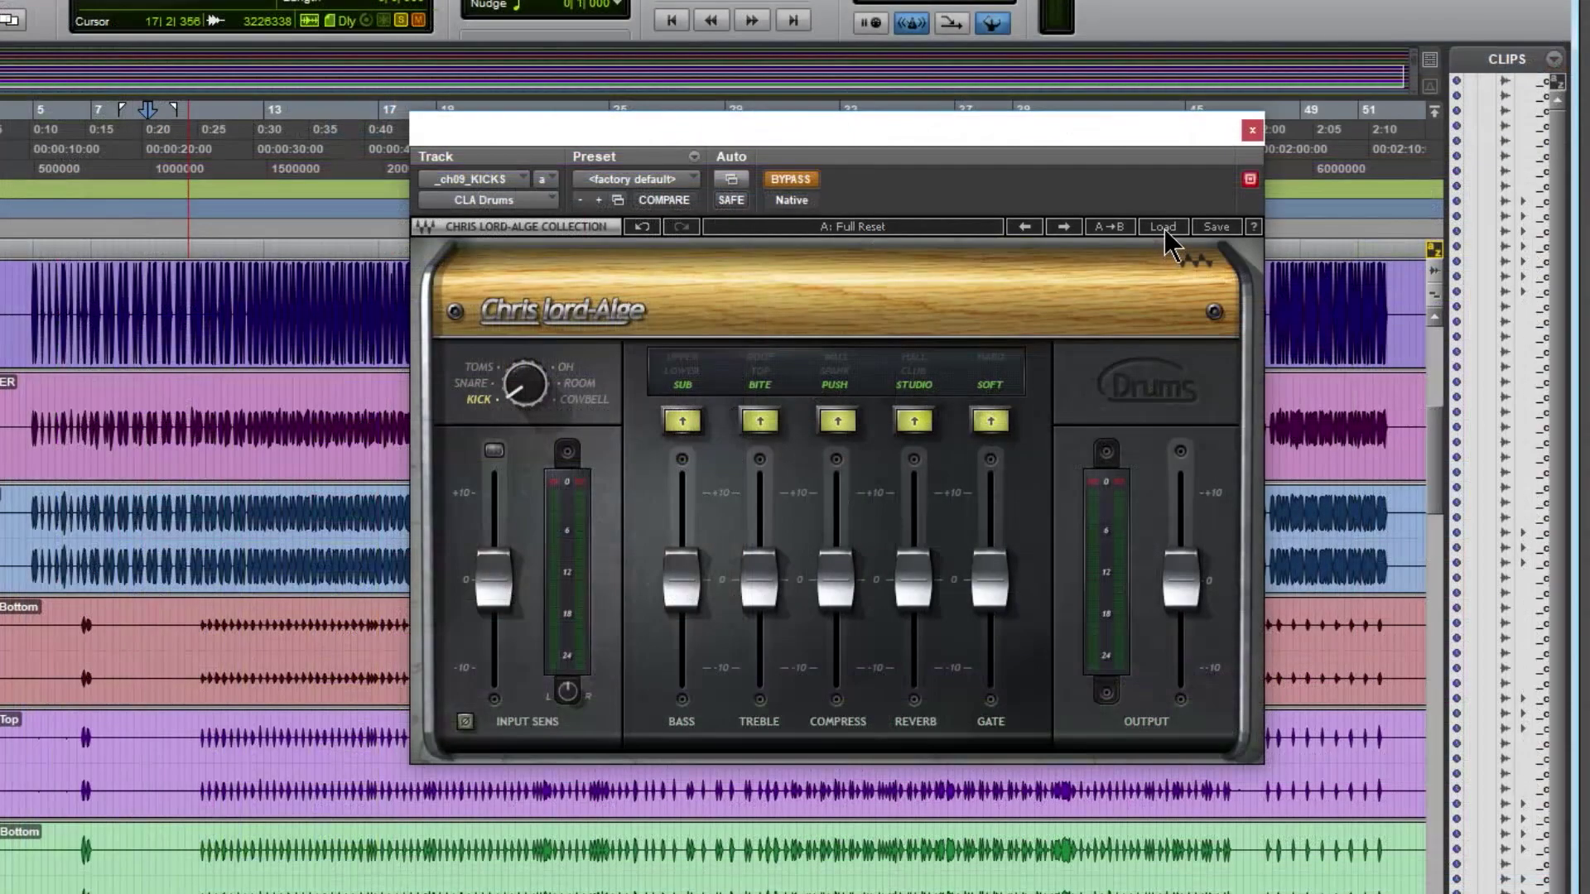
left_click(1281, 277)
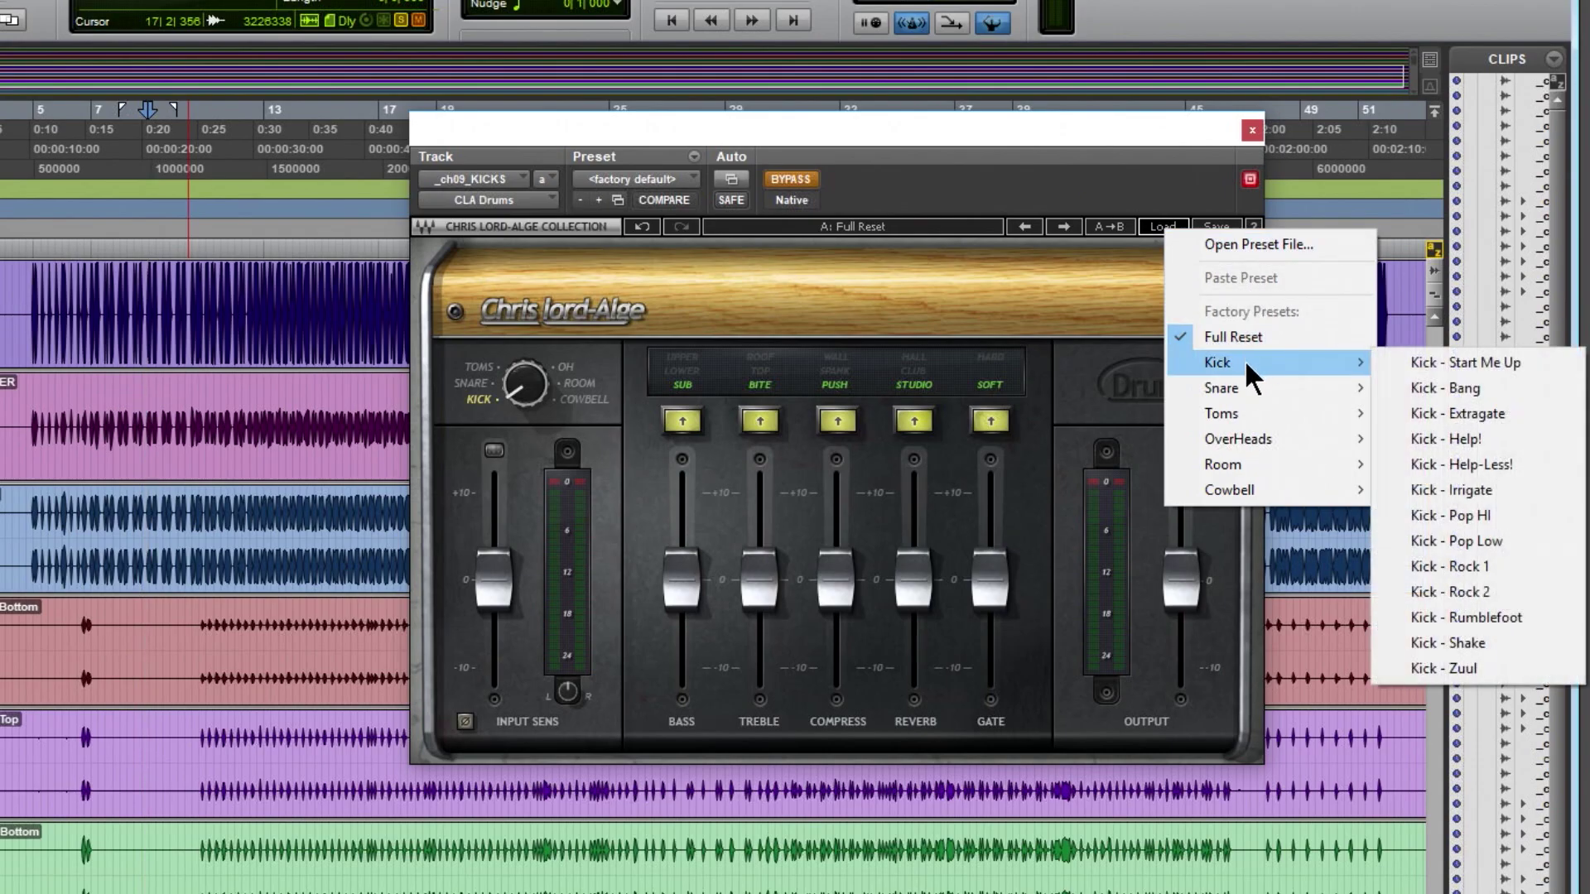
mouse_move(1250, 447)
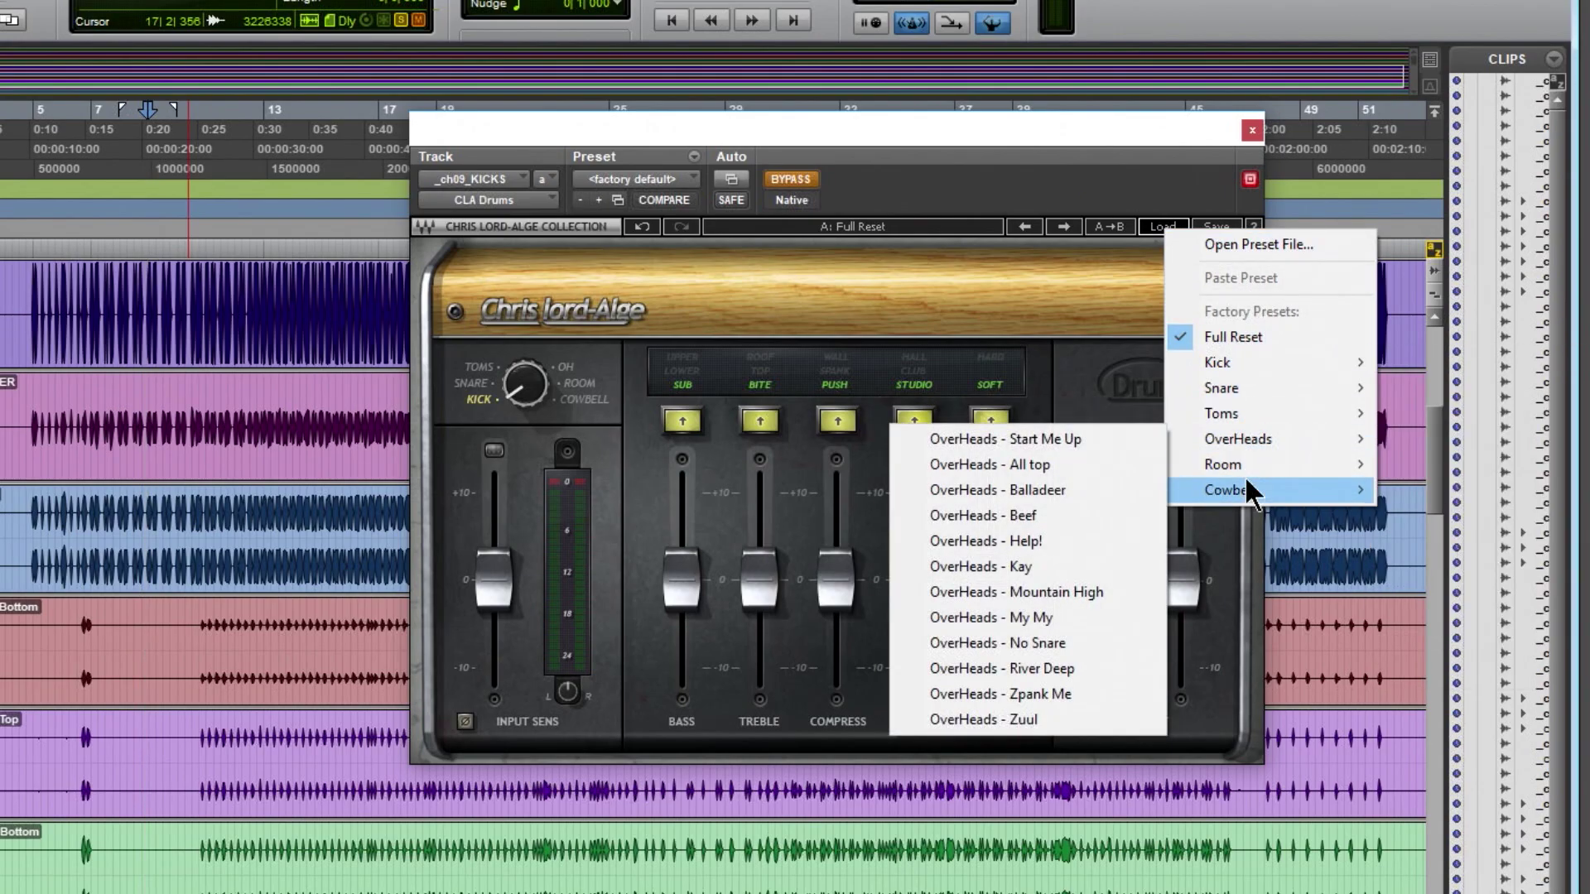
left_click(857, 339)
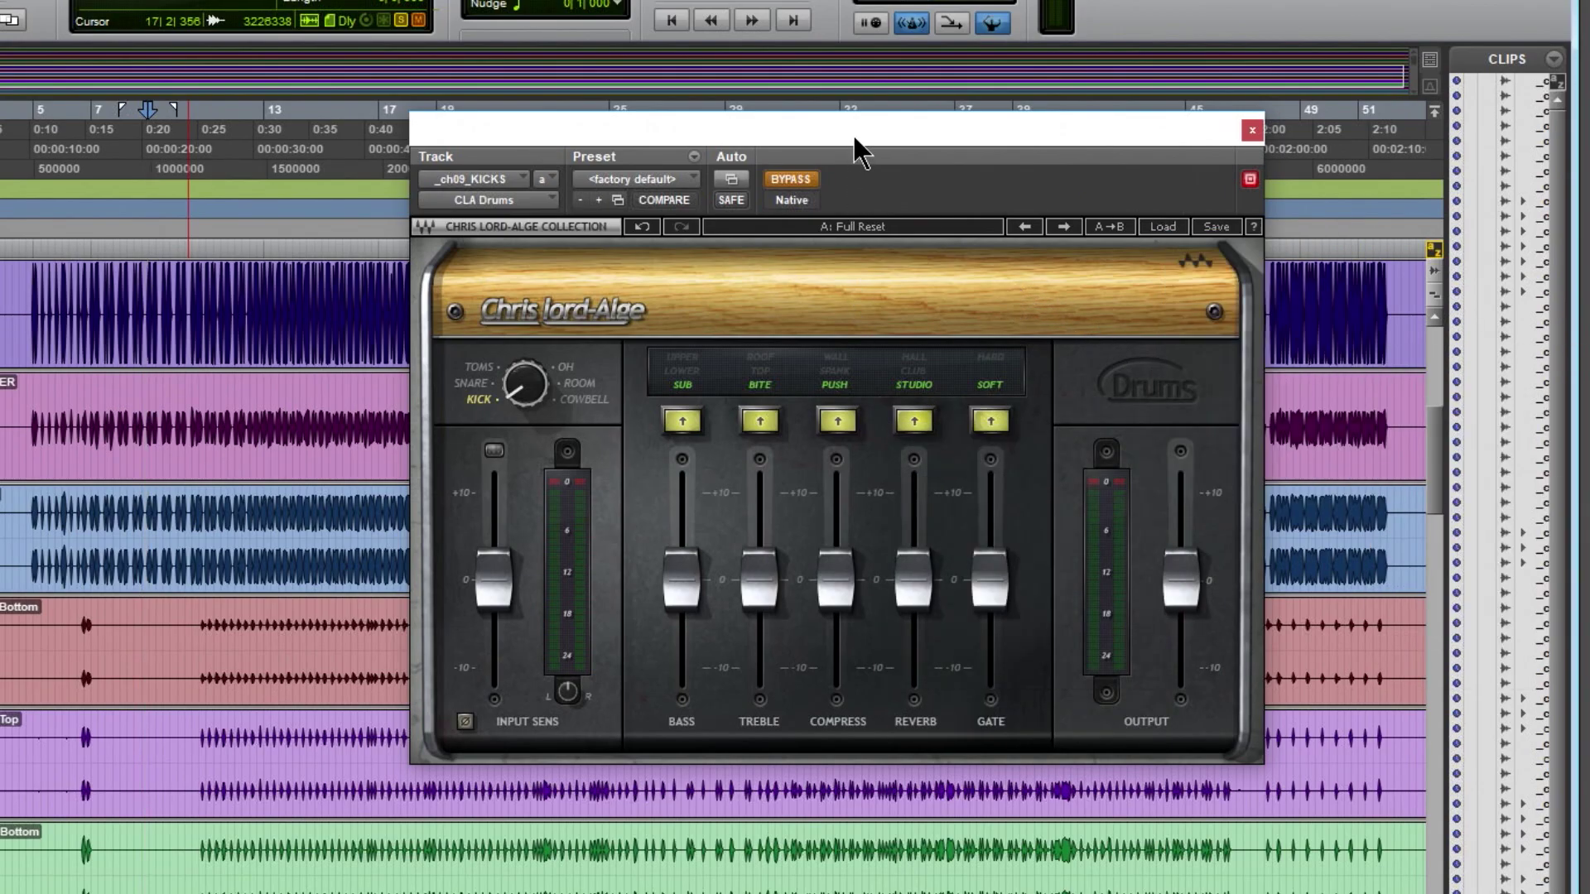
left_click_drag(856, 142, 833, 140)
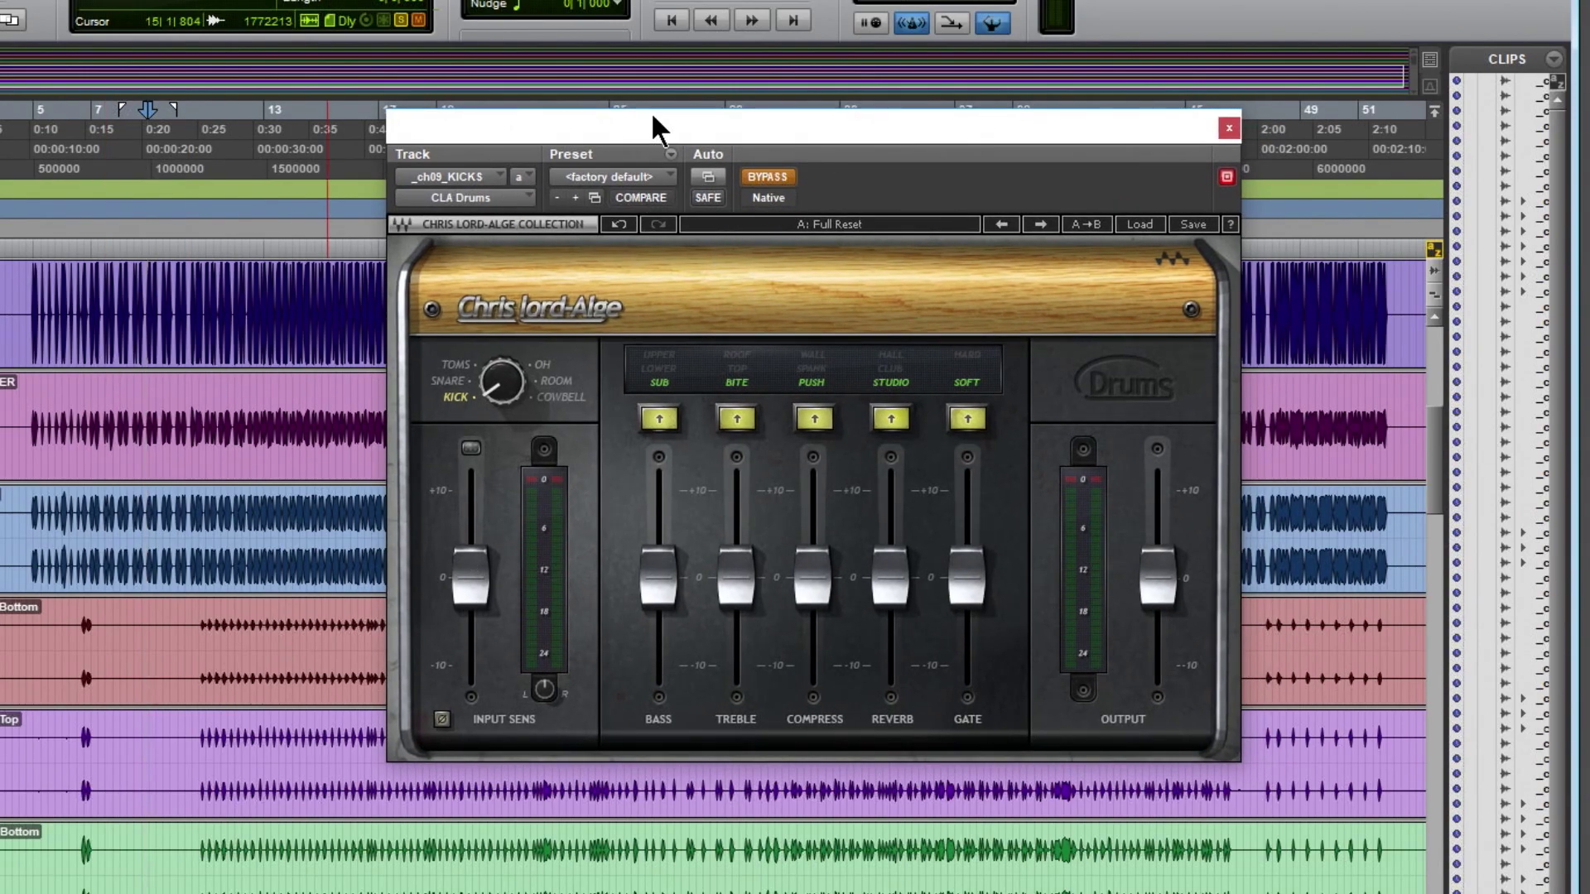
- Take CLA Drums out of bypass while playing the kicks and switch off its Bass, Treble, Compress, Reverb and Gate sections
key("space")
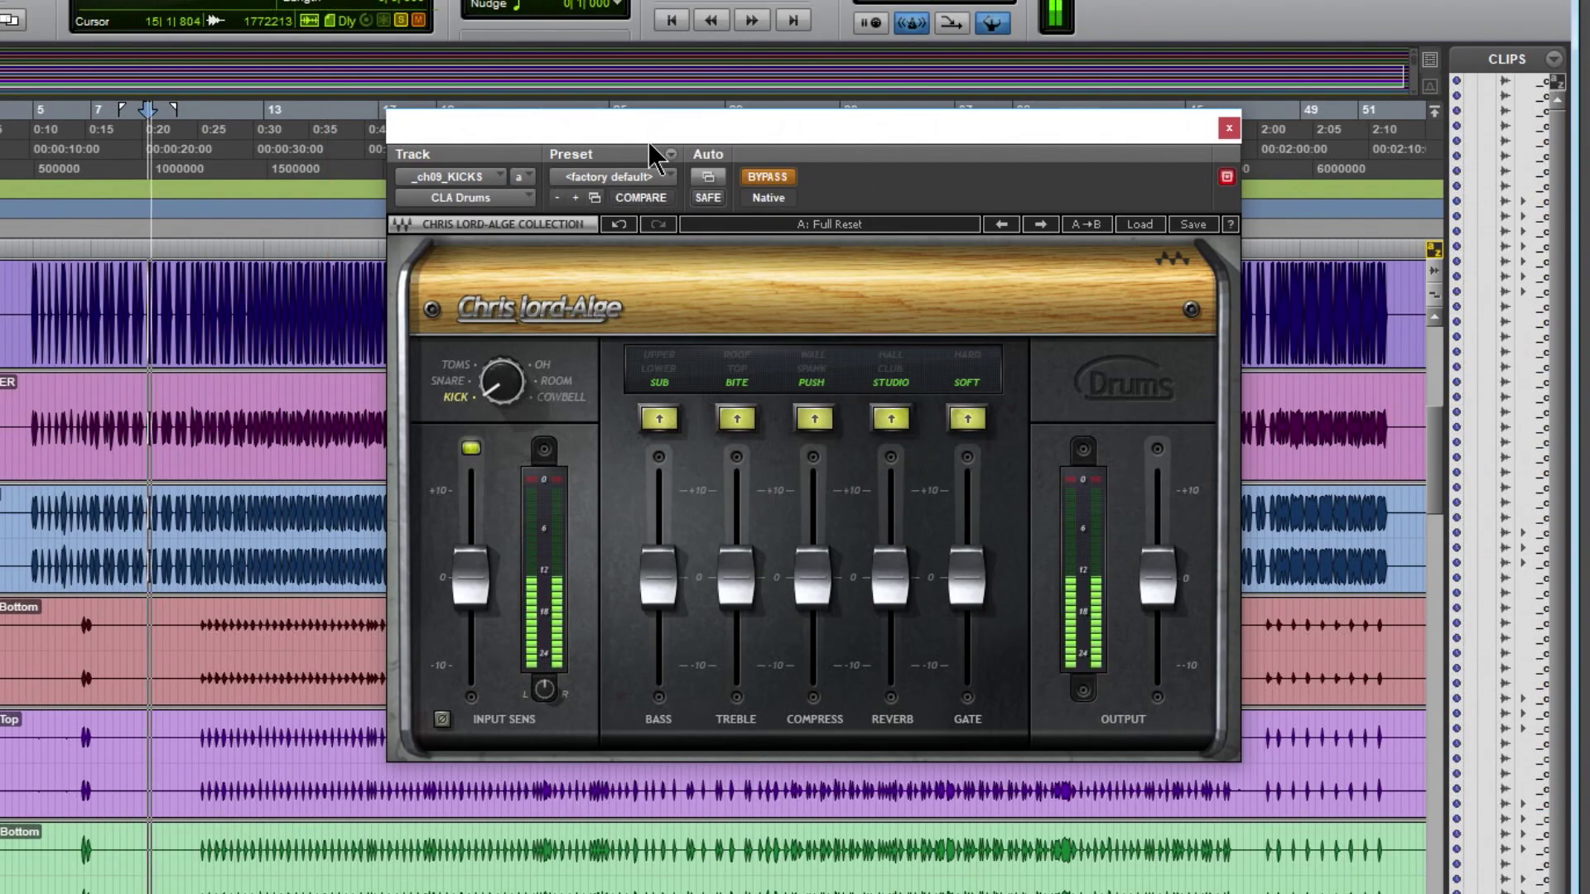
left_click(767, 177)
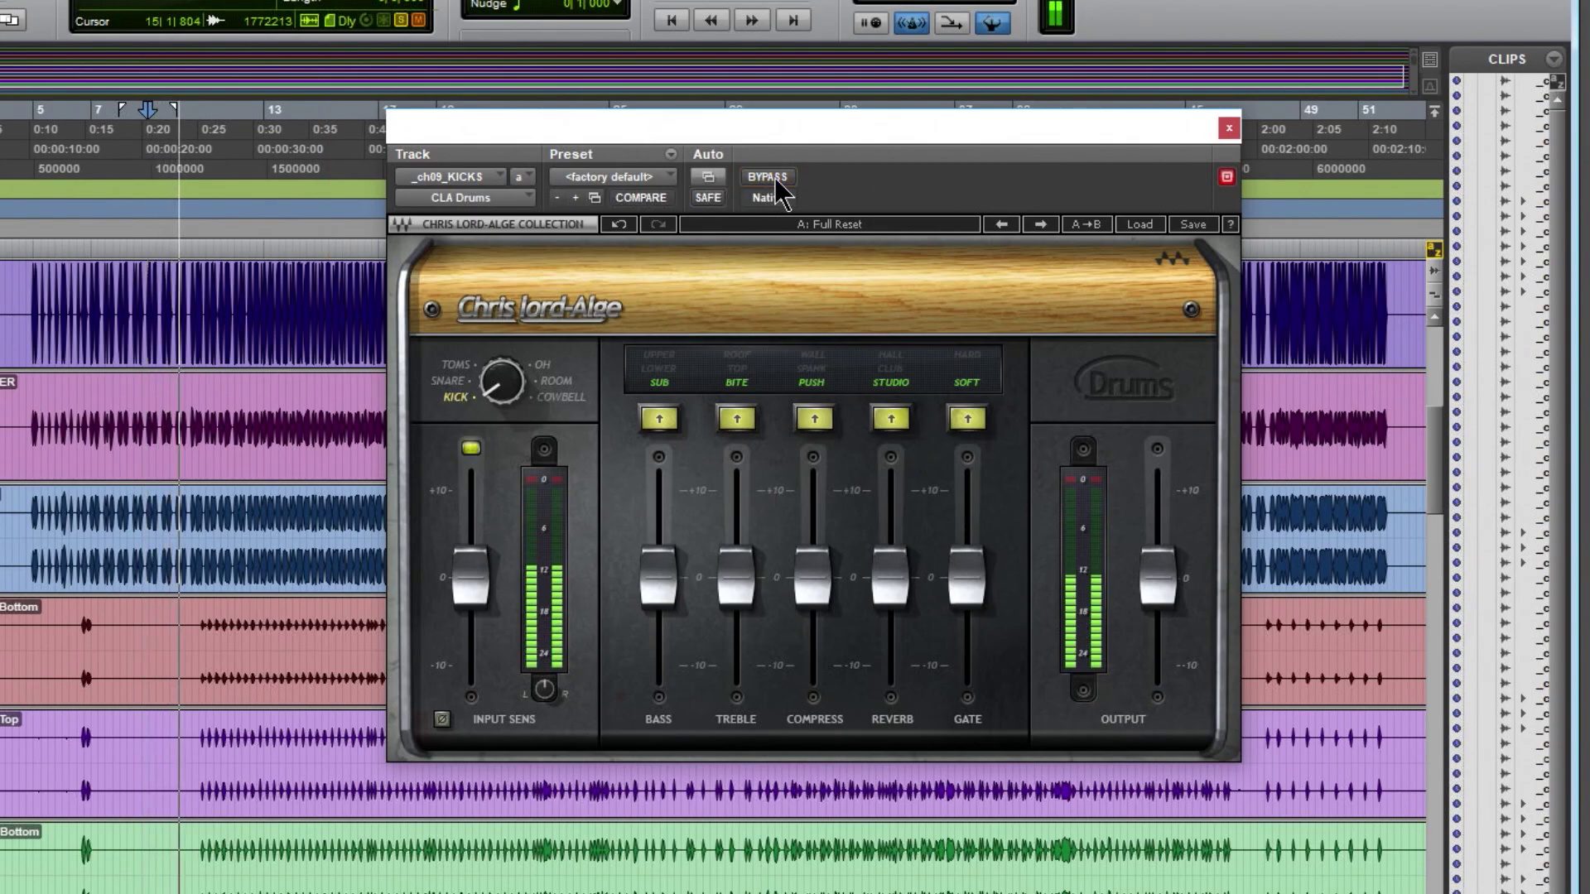
key("space")
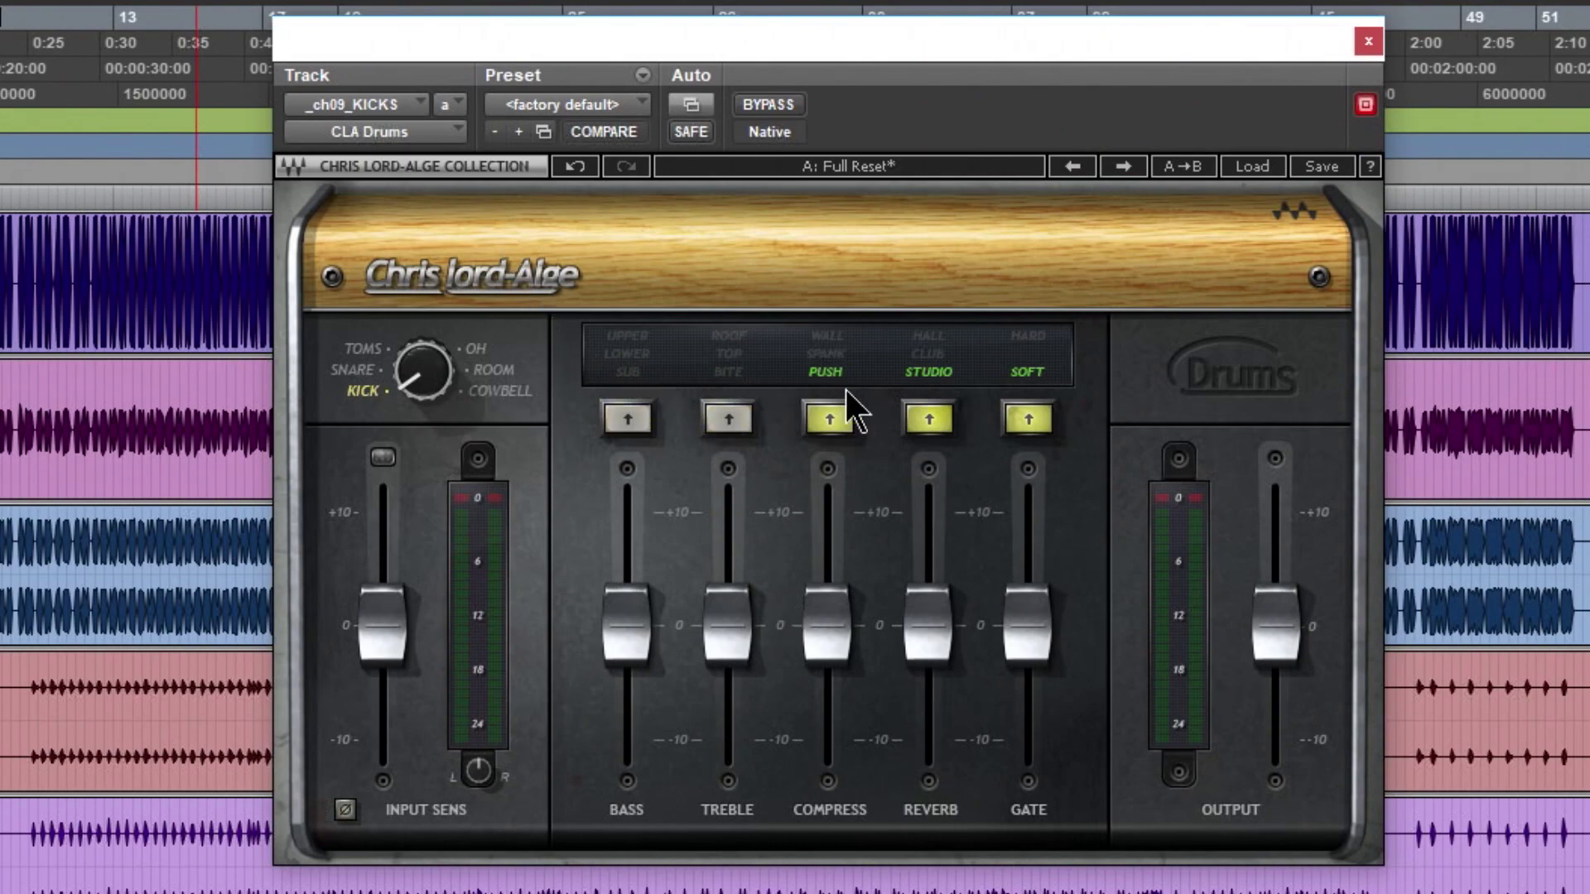
left_click(775, 104)
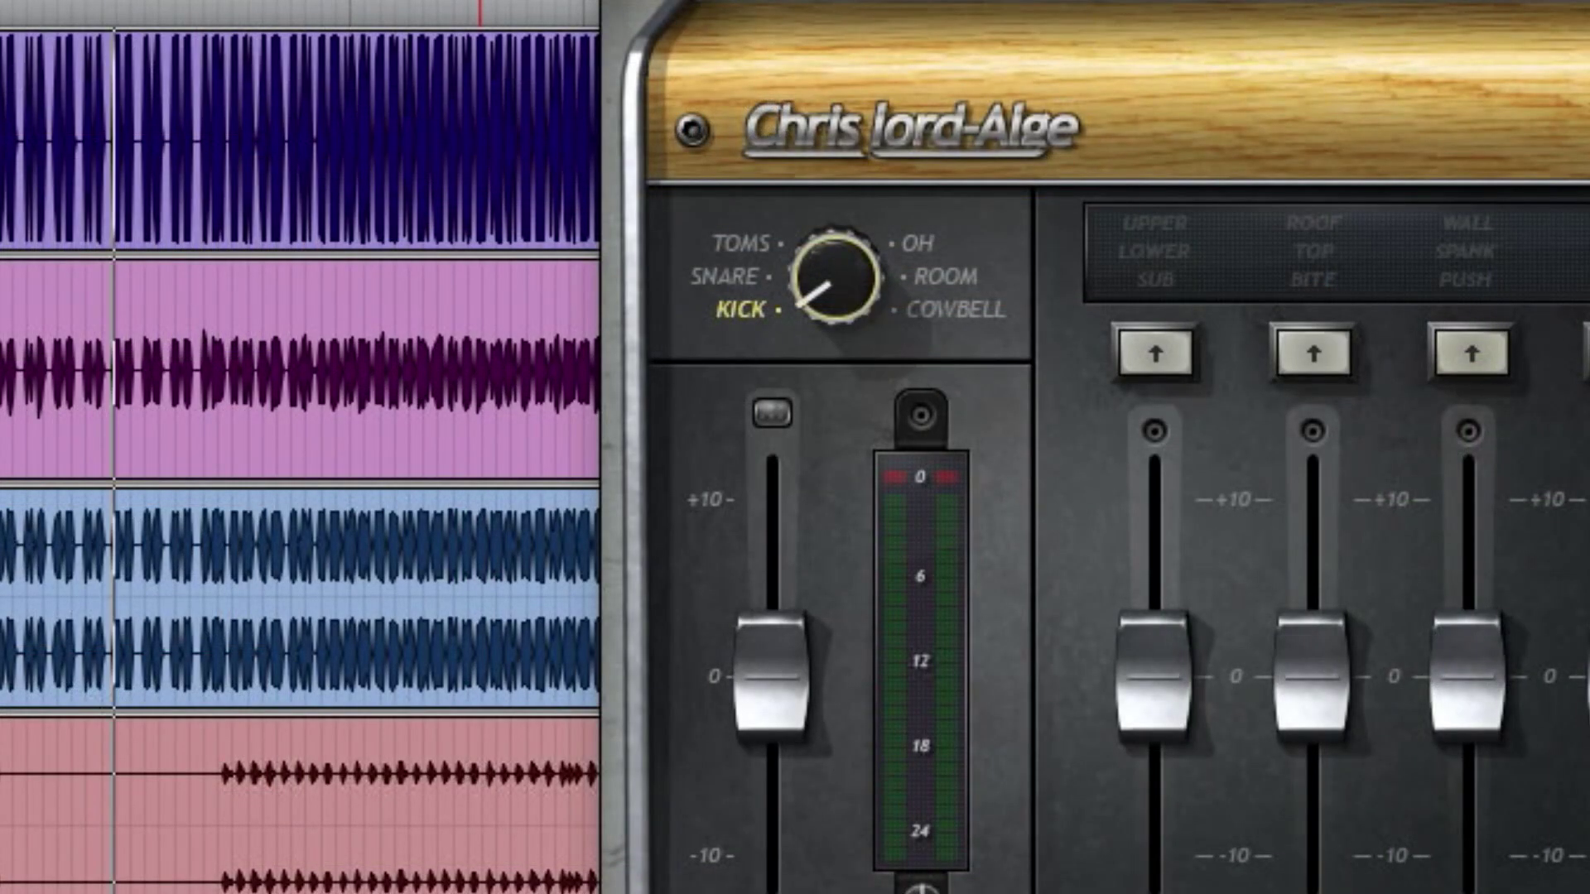
- Set the CLA Drums instrument selector to Snare and play the kicks, toggling the plug-in's bypass to compare the sound
left_click_drag(857, 352, 856, 319)
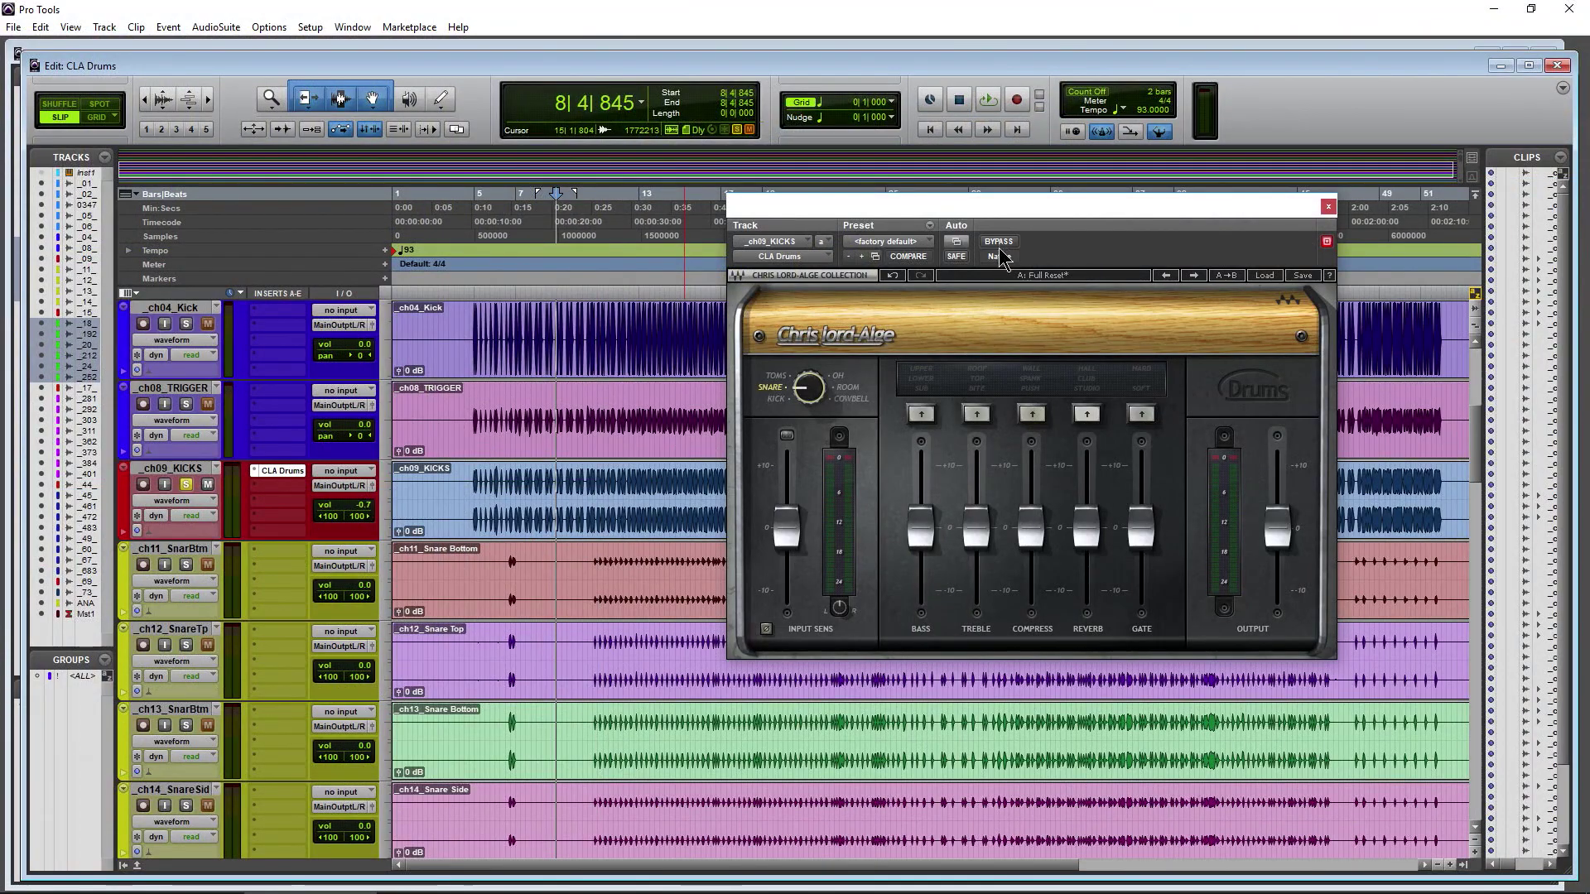
key("space")
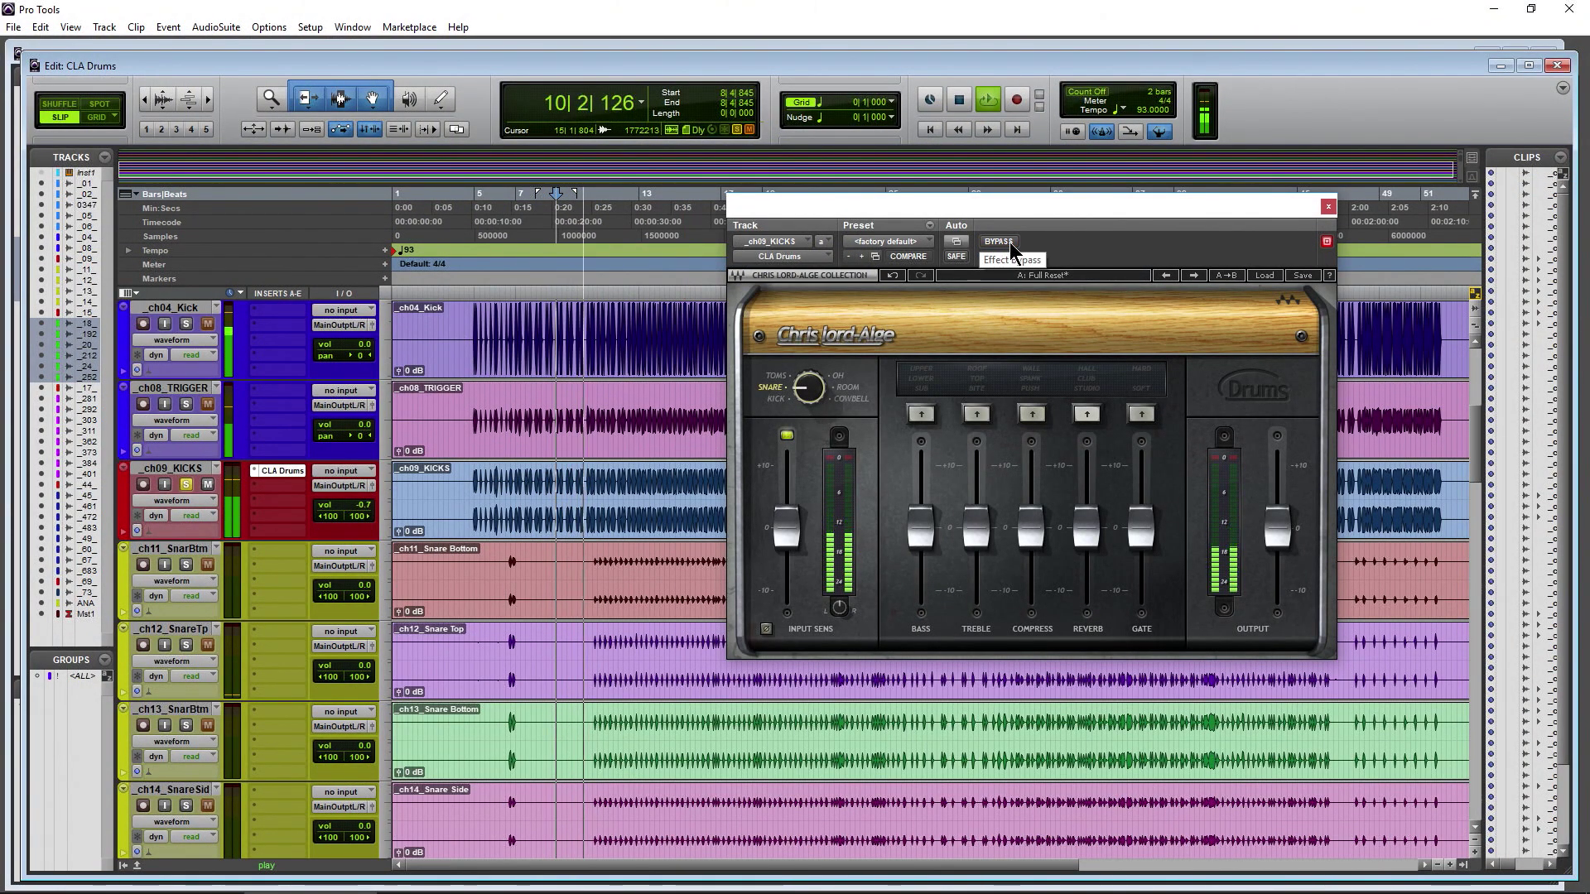
left_click(999, 242)
key("space")
- Turn the instrument selector through its settings, including Room, and set it back to Kick
left_click(819, 386)
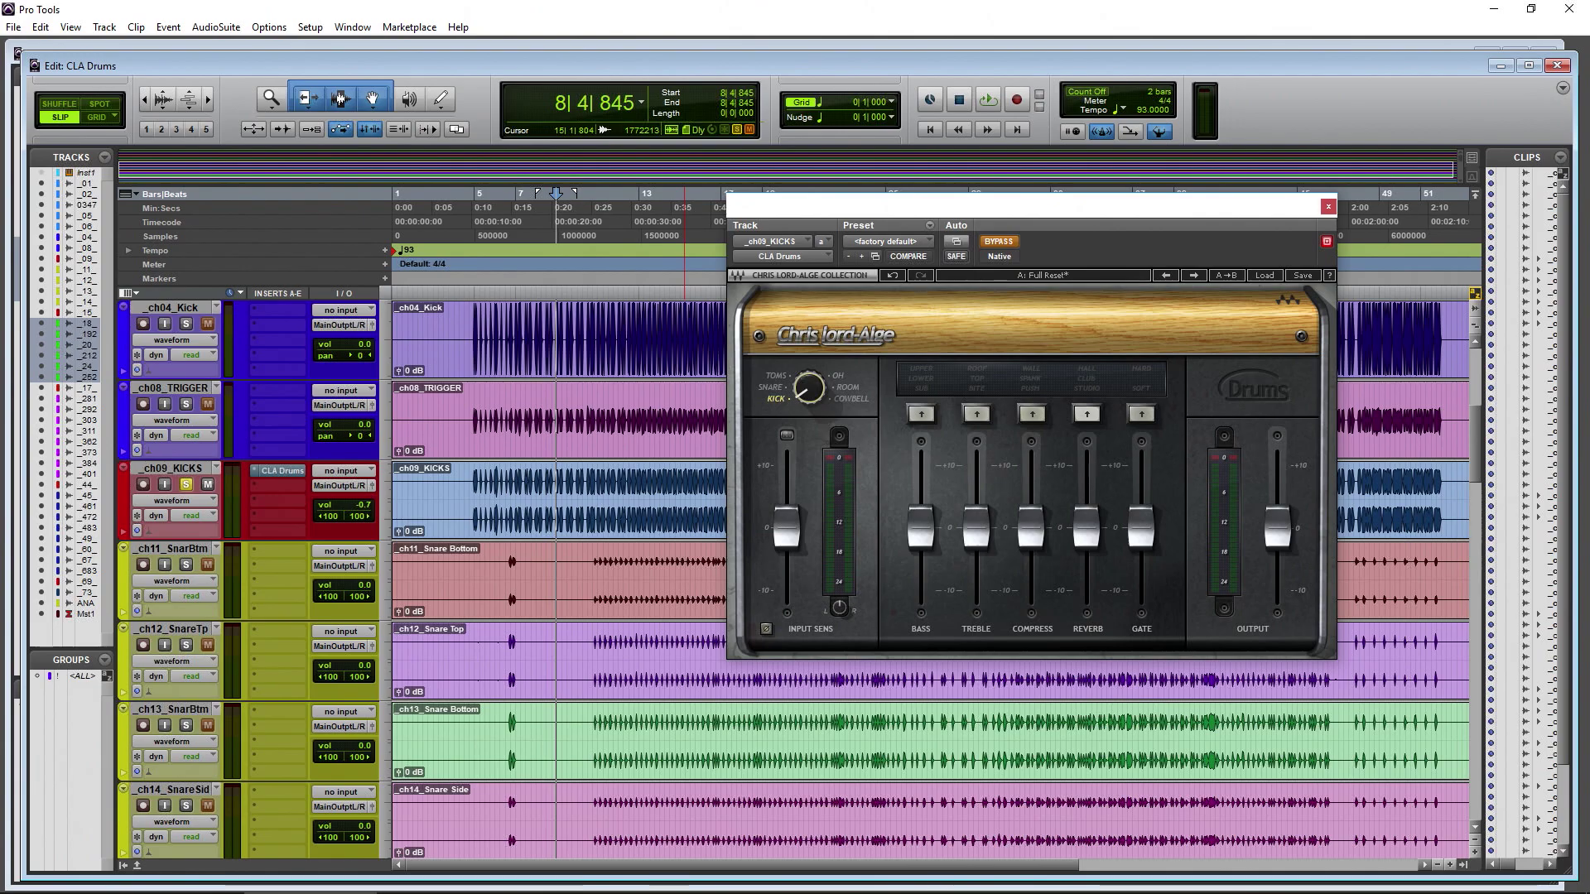
left_click_drag(808, 395, 809, 364)
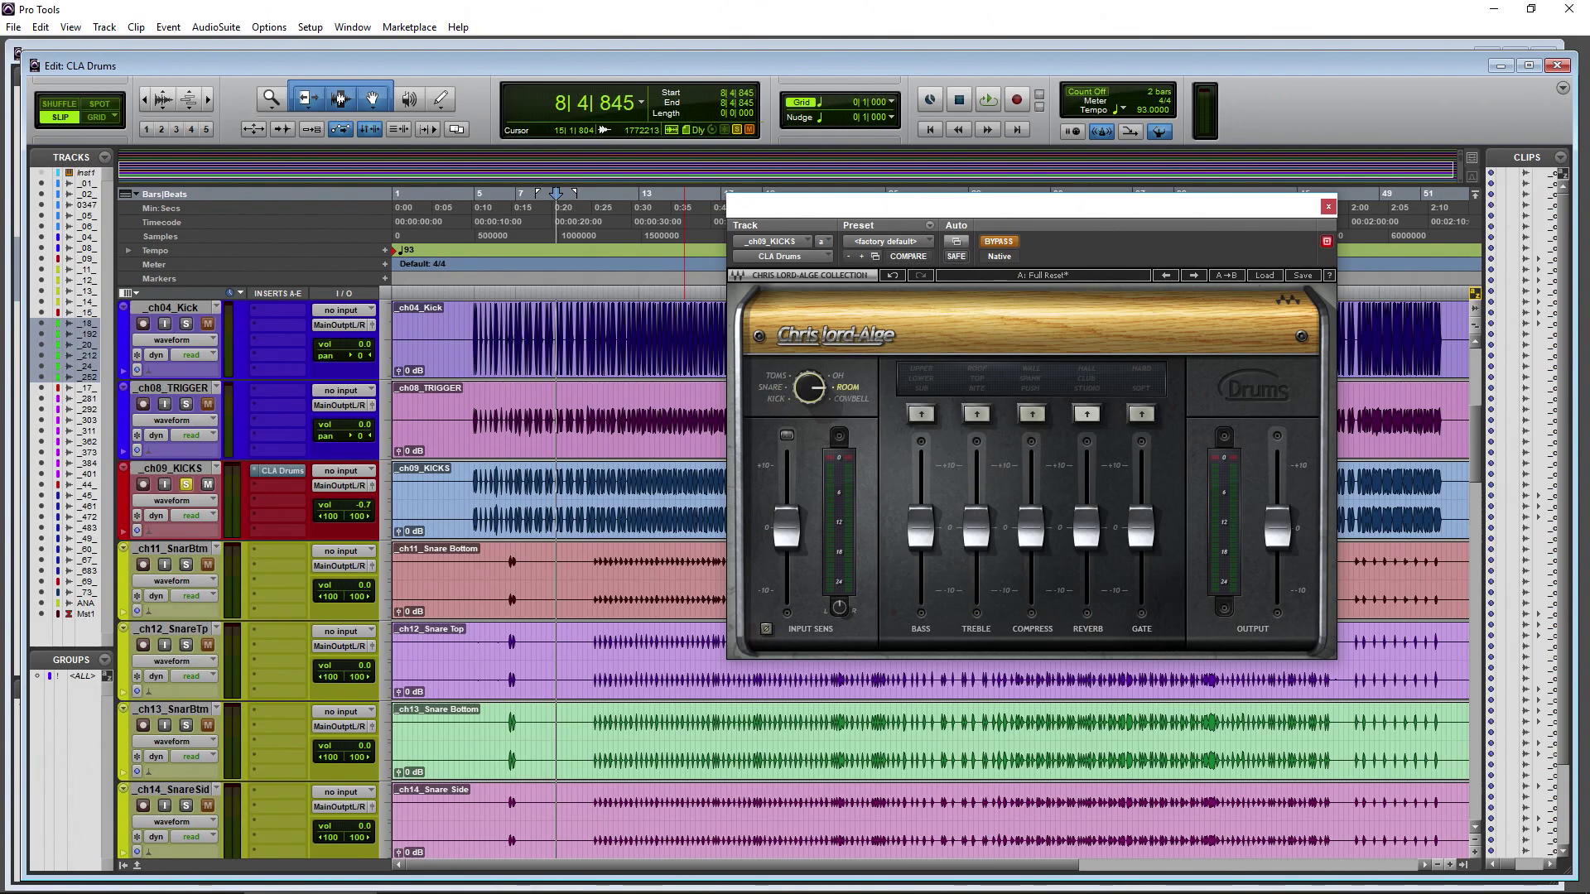
mouse_move(809, 386)
left_mouse_down()
mouse_move(809, 410)
mouse_move(808, 395)
left_mouse_up()
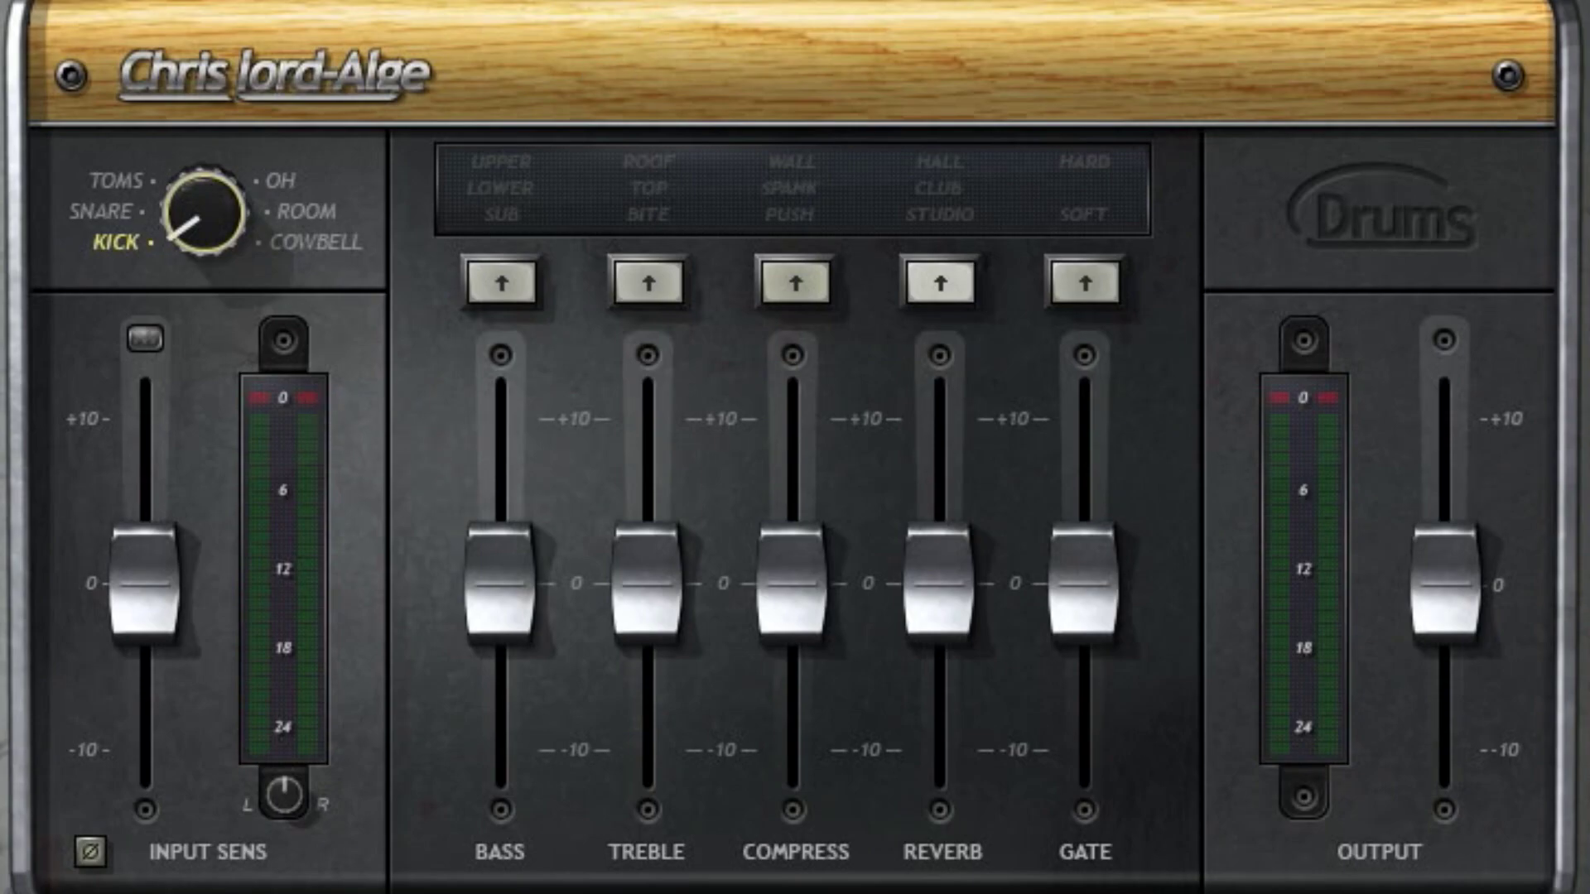
mouse_move(203, 211)
left_mouse_down()
mouse_move(202, 196)
mouse_move(200, 210)
left_mouse_up()
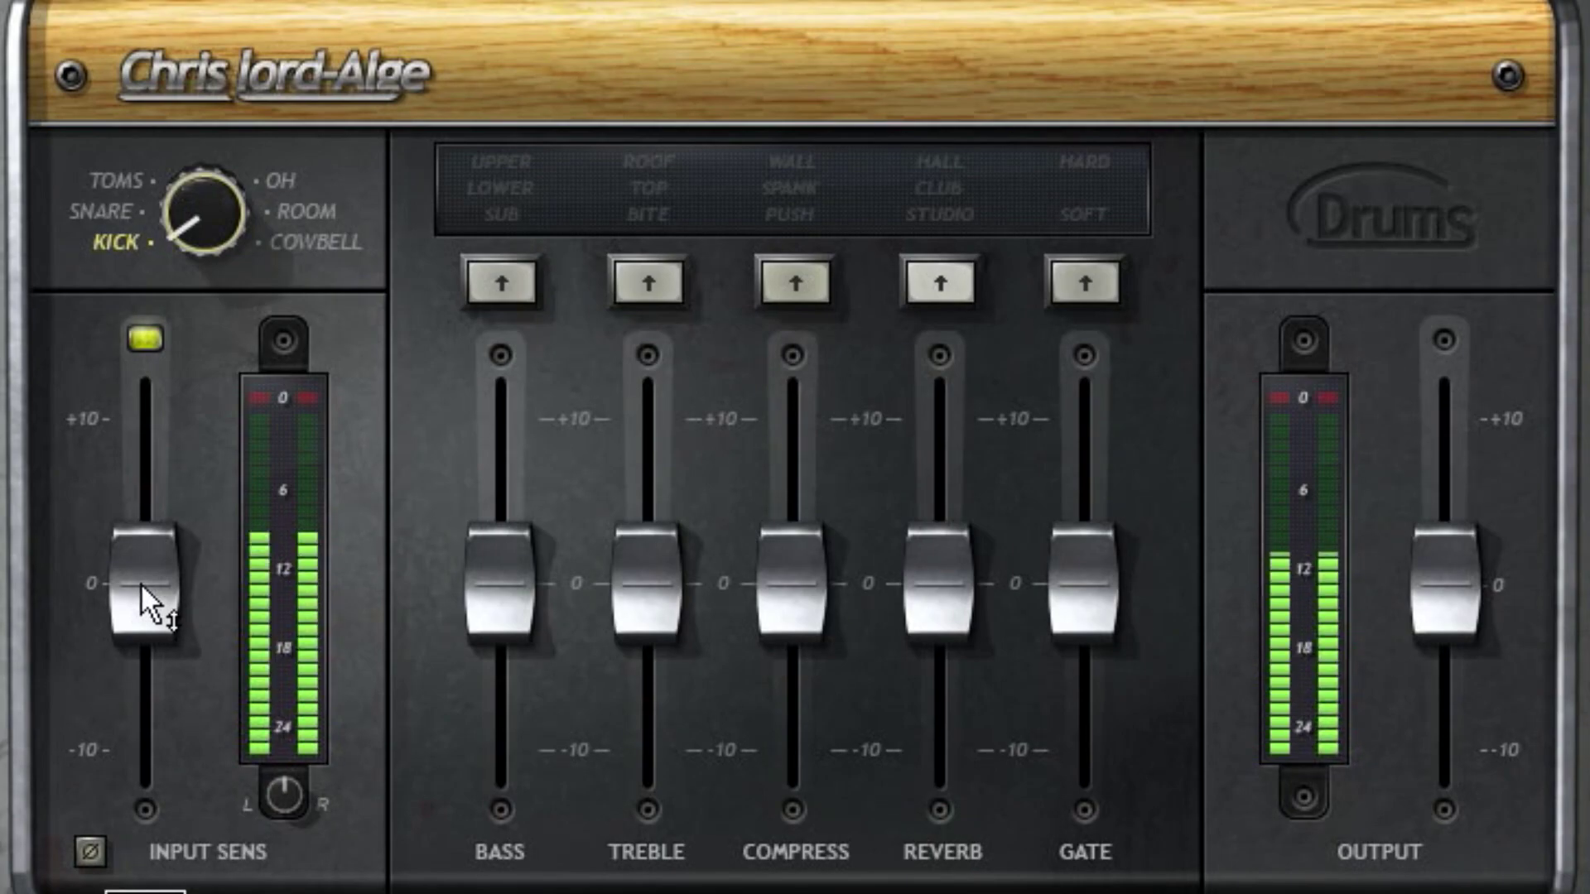
- Raise Input Sens to about +4 and compare the drums with the input phase inverted and normal during playback
left_click_drag(141, 594, 141, 504)
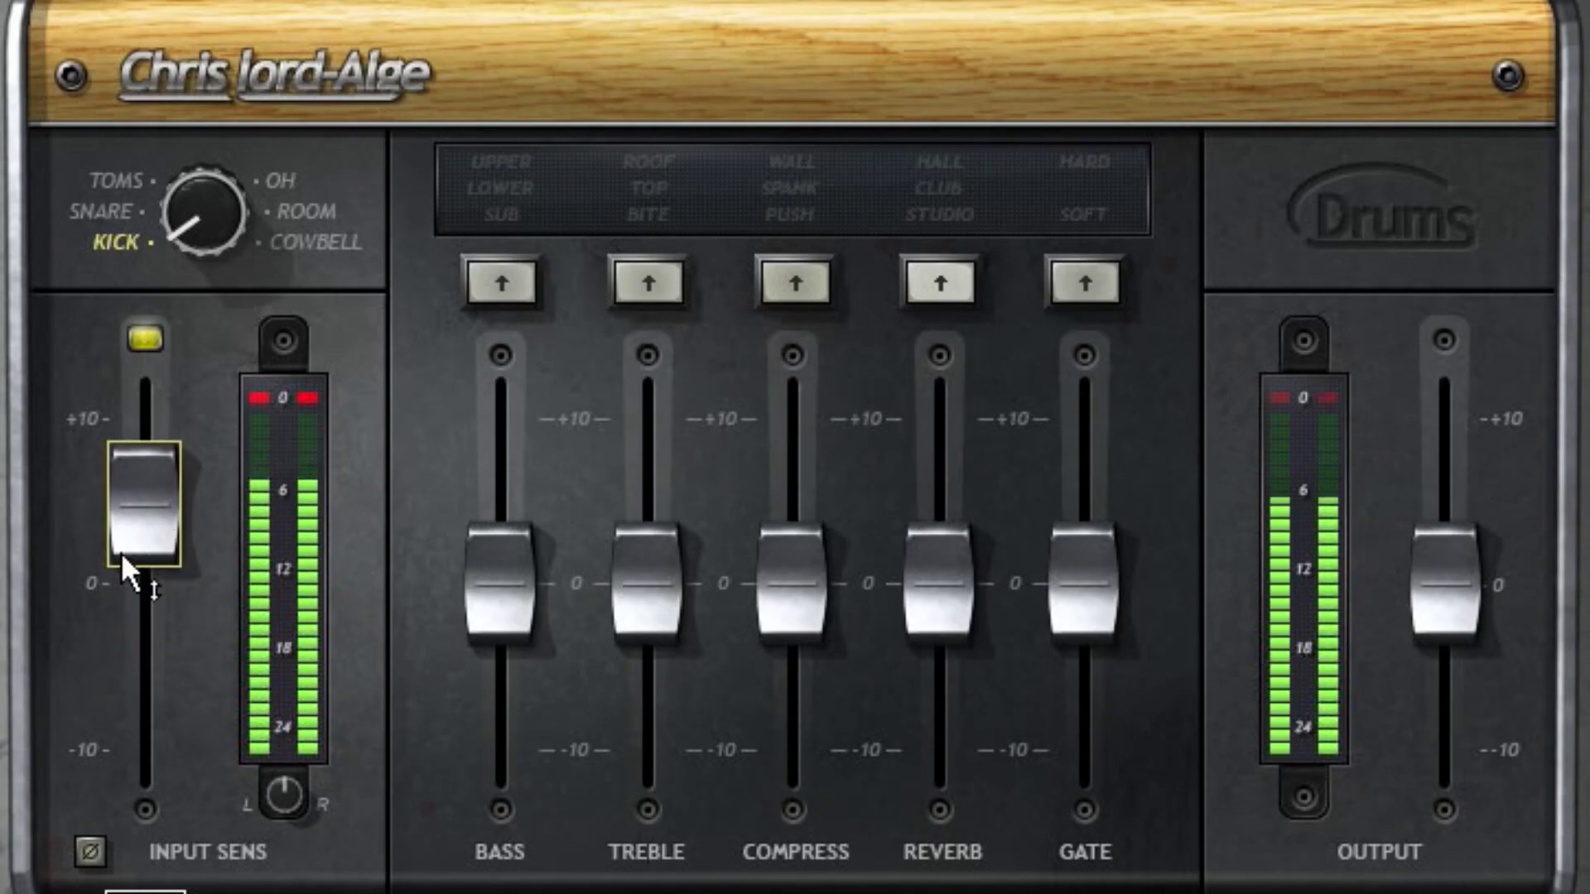
left_click(90, 852)
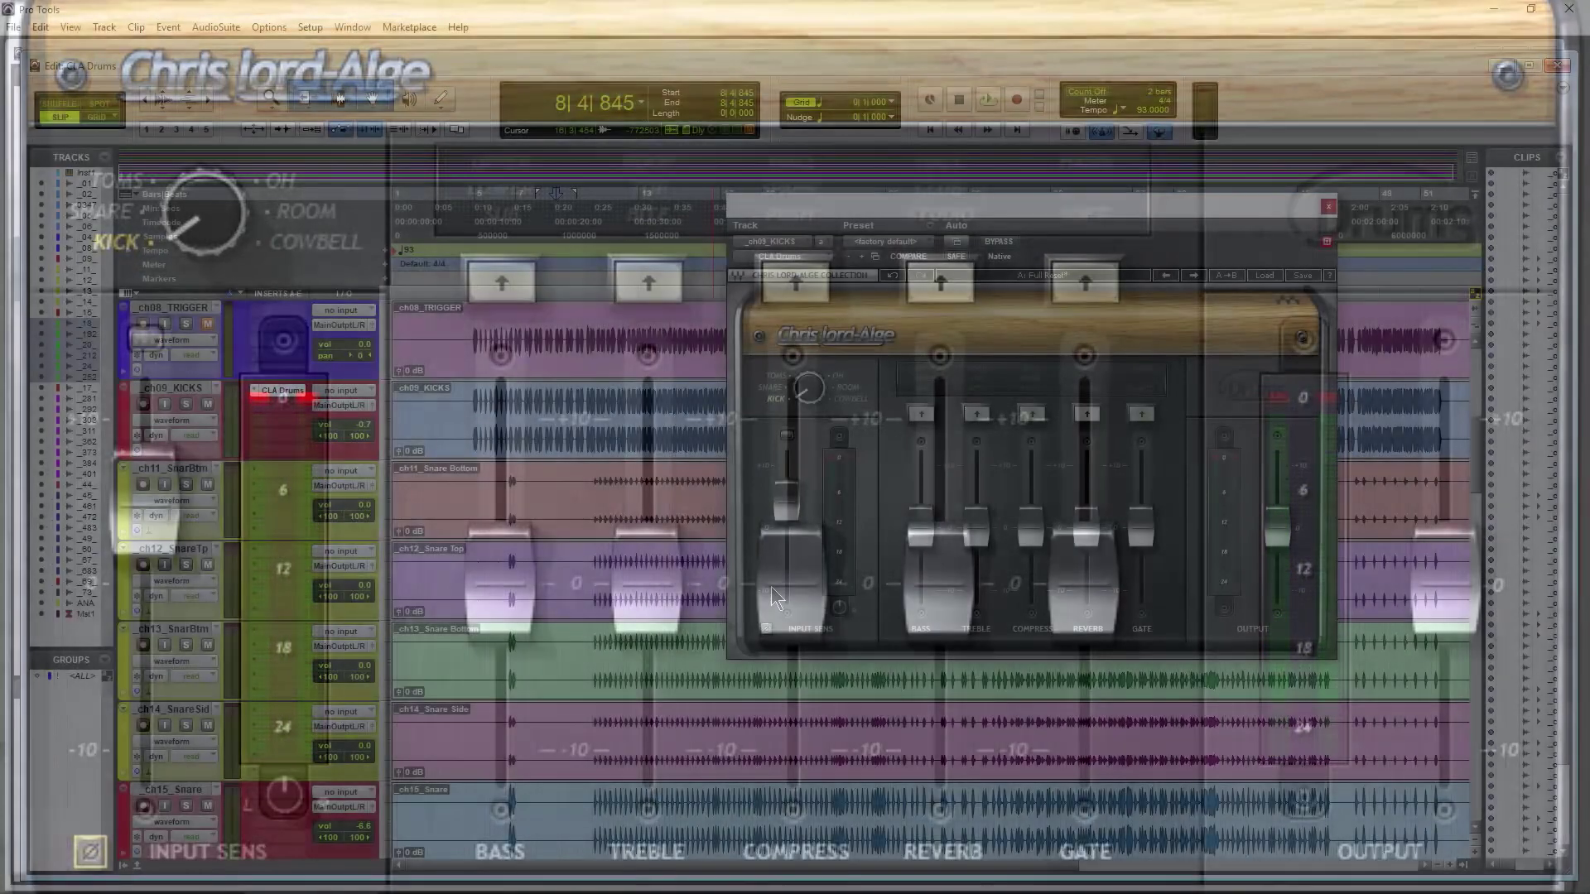
key("space")
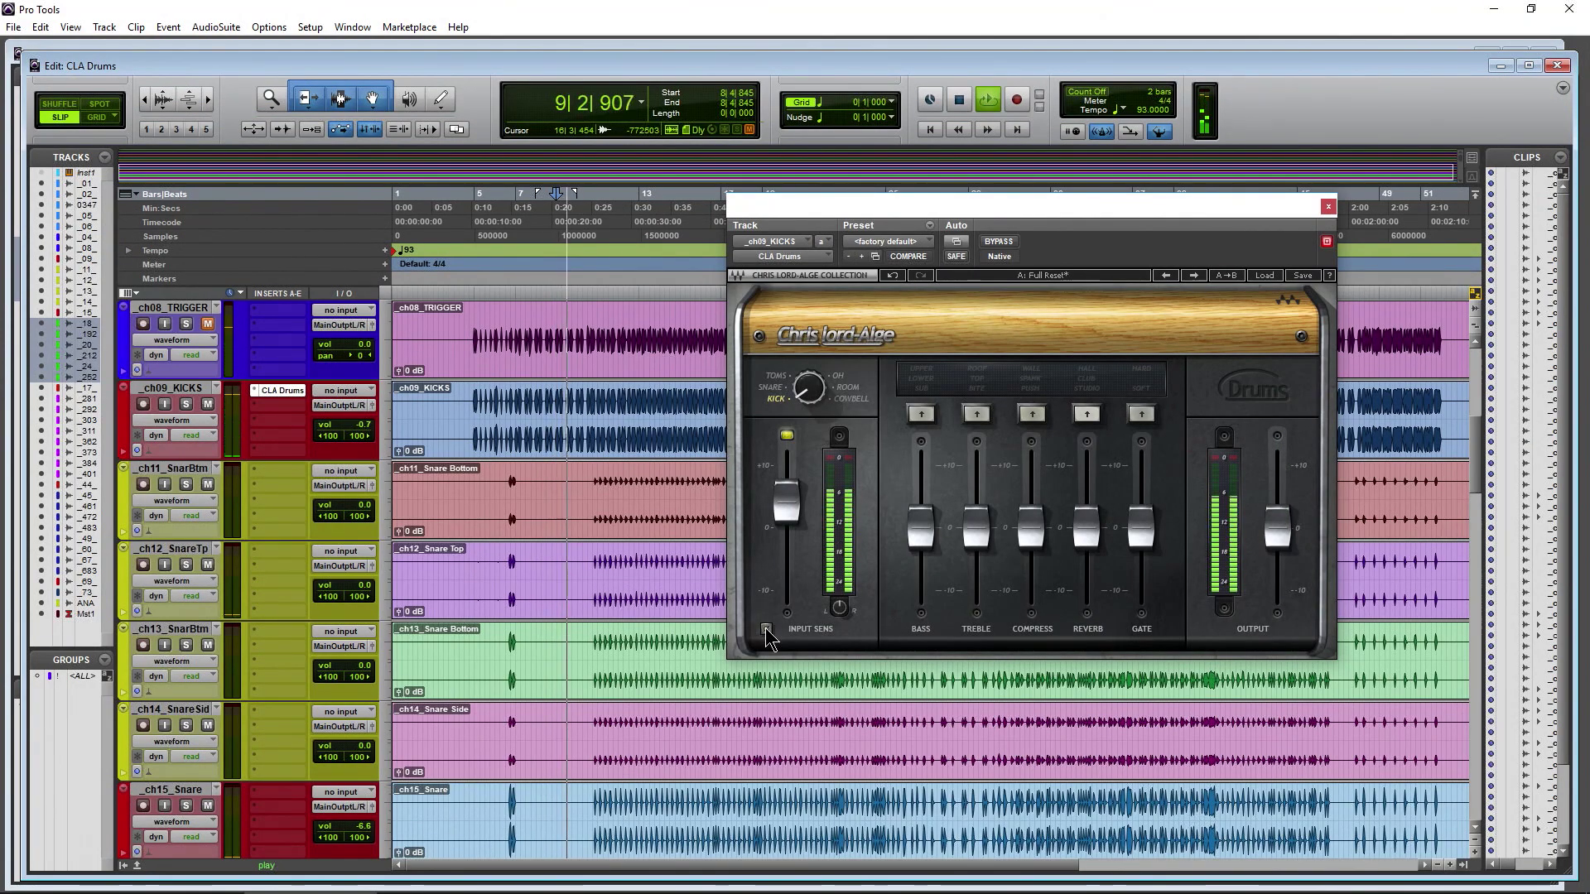
left_click(765, 629)
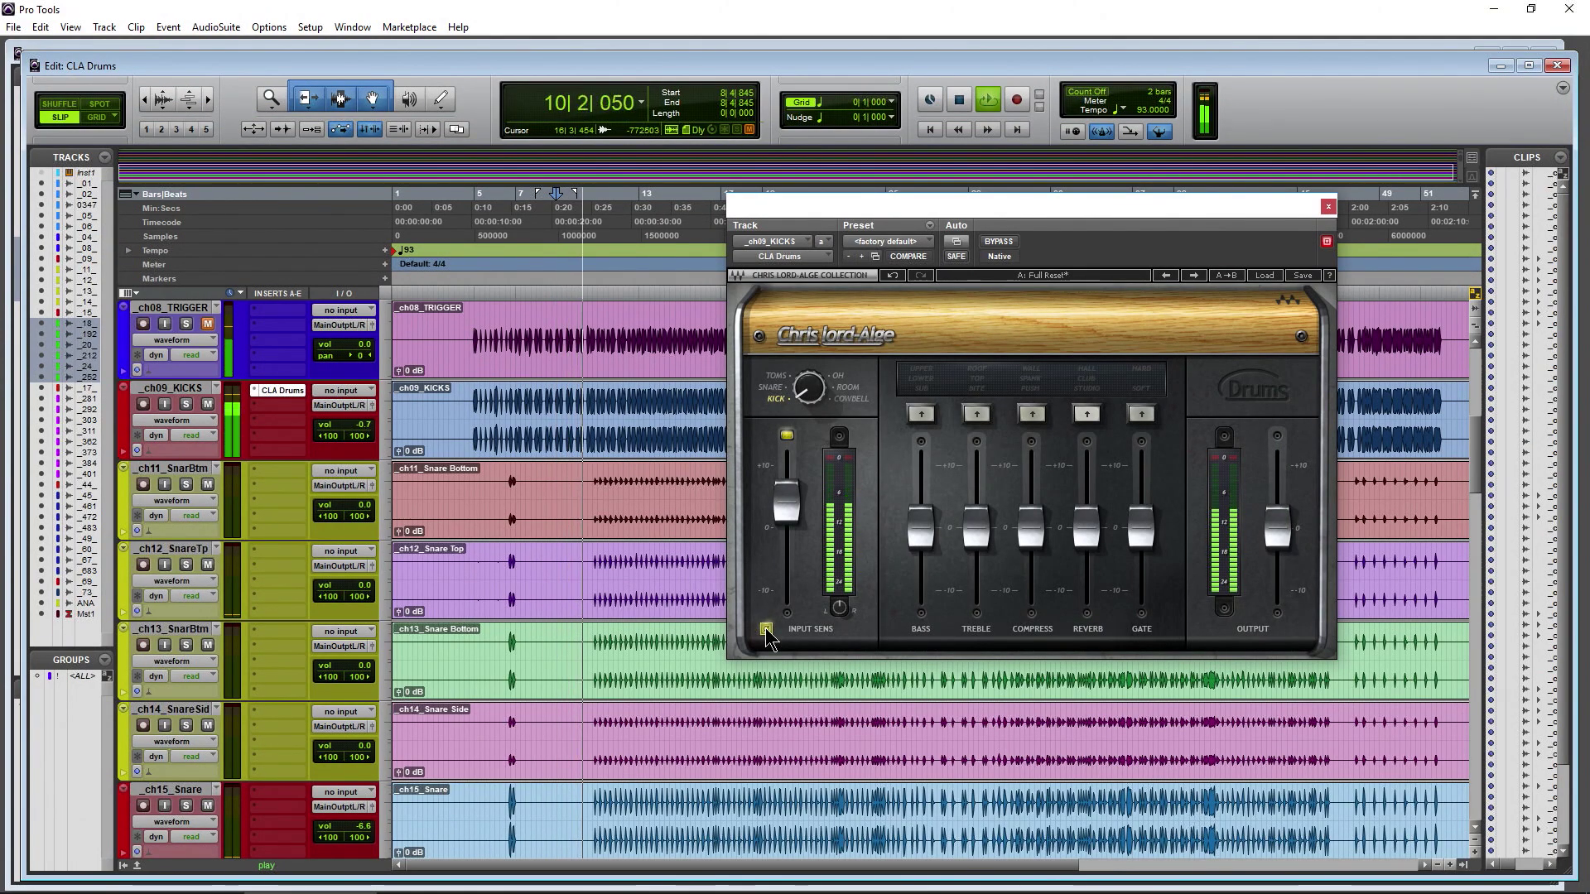
left_click(765, 629)
key("space")
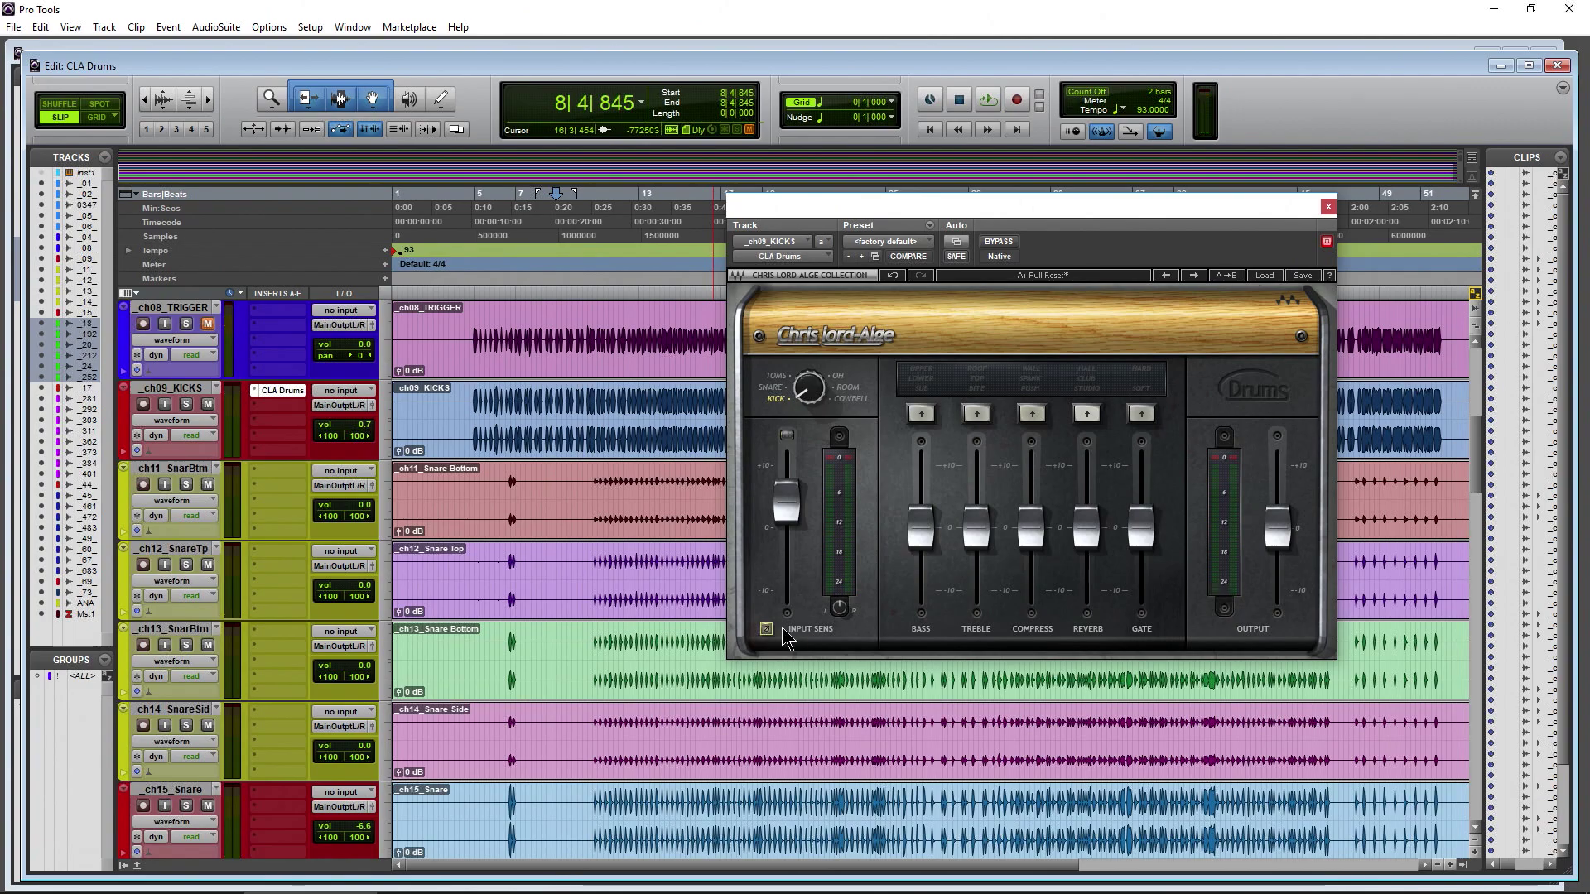
- Solo and play _ch09_KICKS while trying the CLA Drums input pan towards the left, and reset the pan to centre
left_click(187, 405)
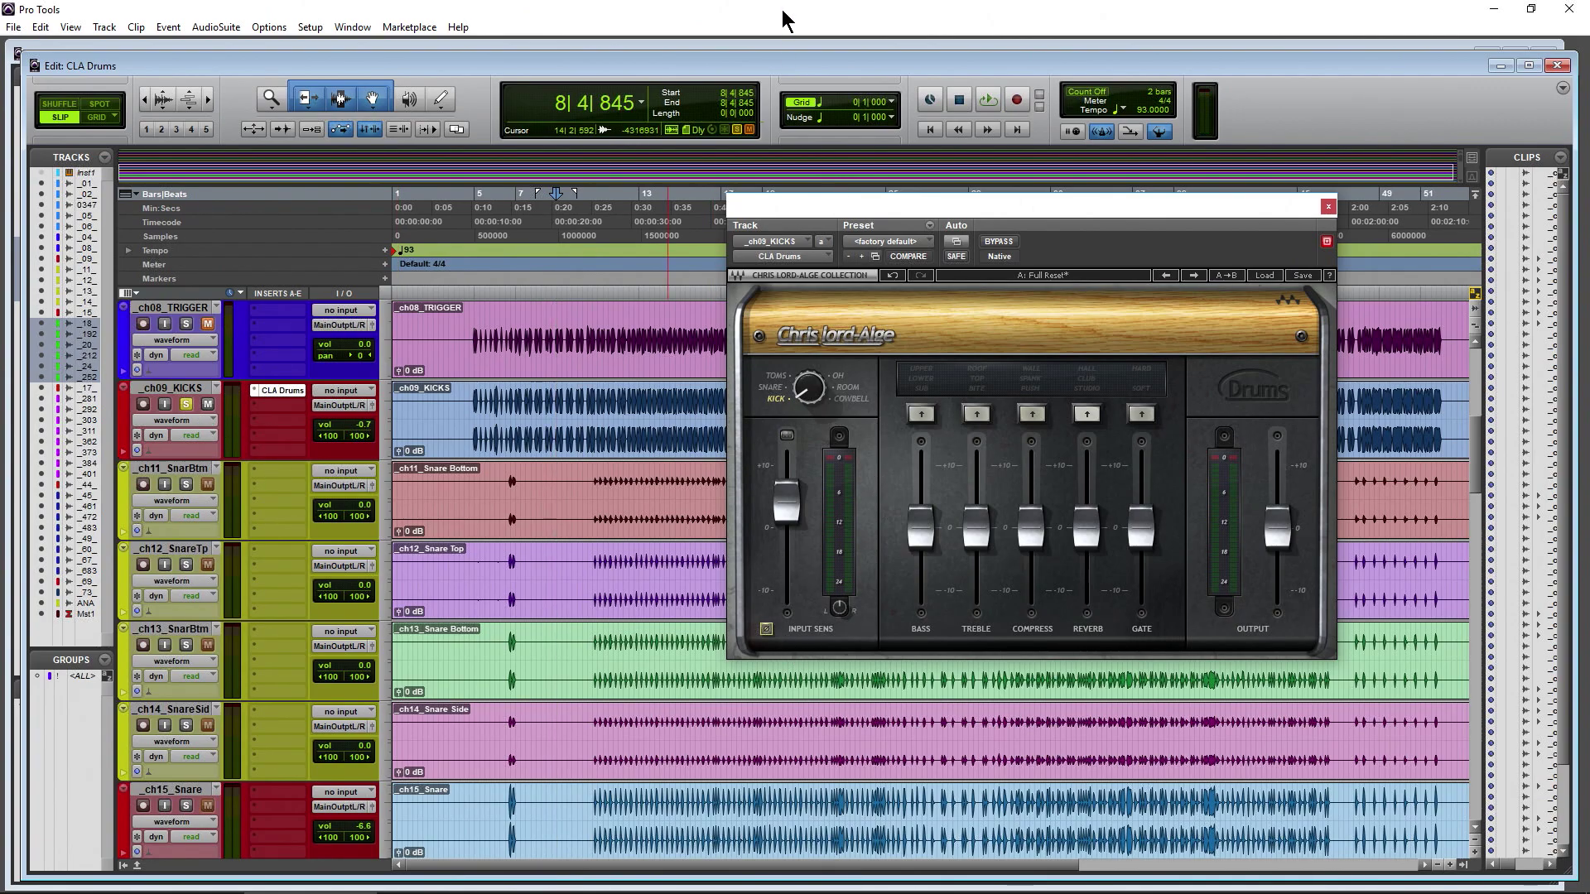
key("space")
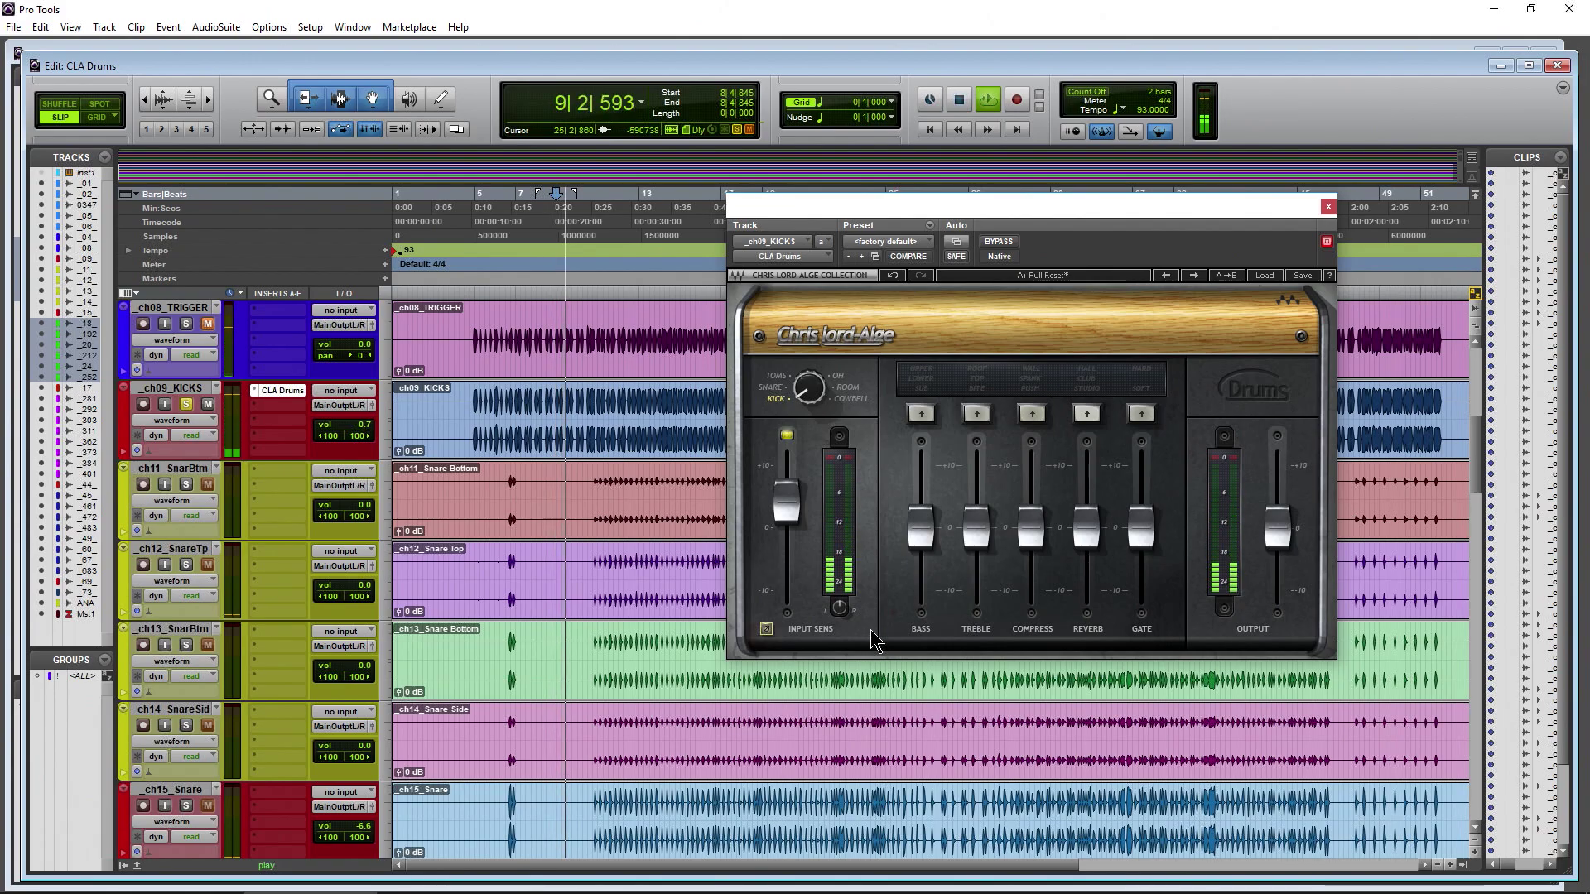
mouse_move(839, 607)
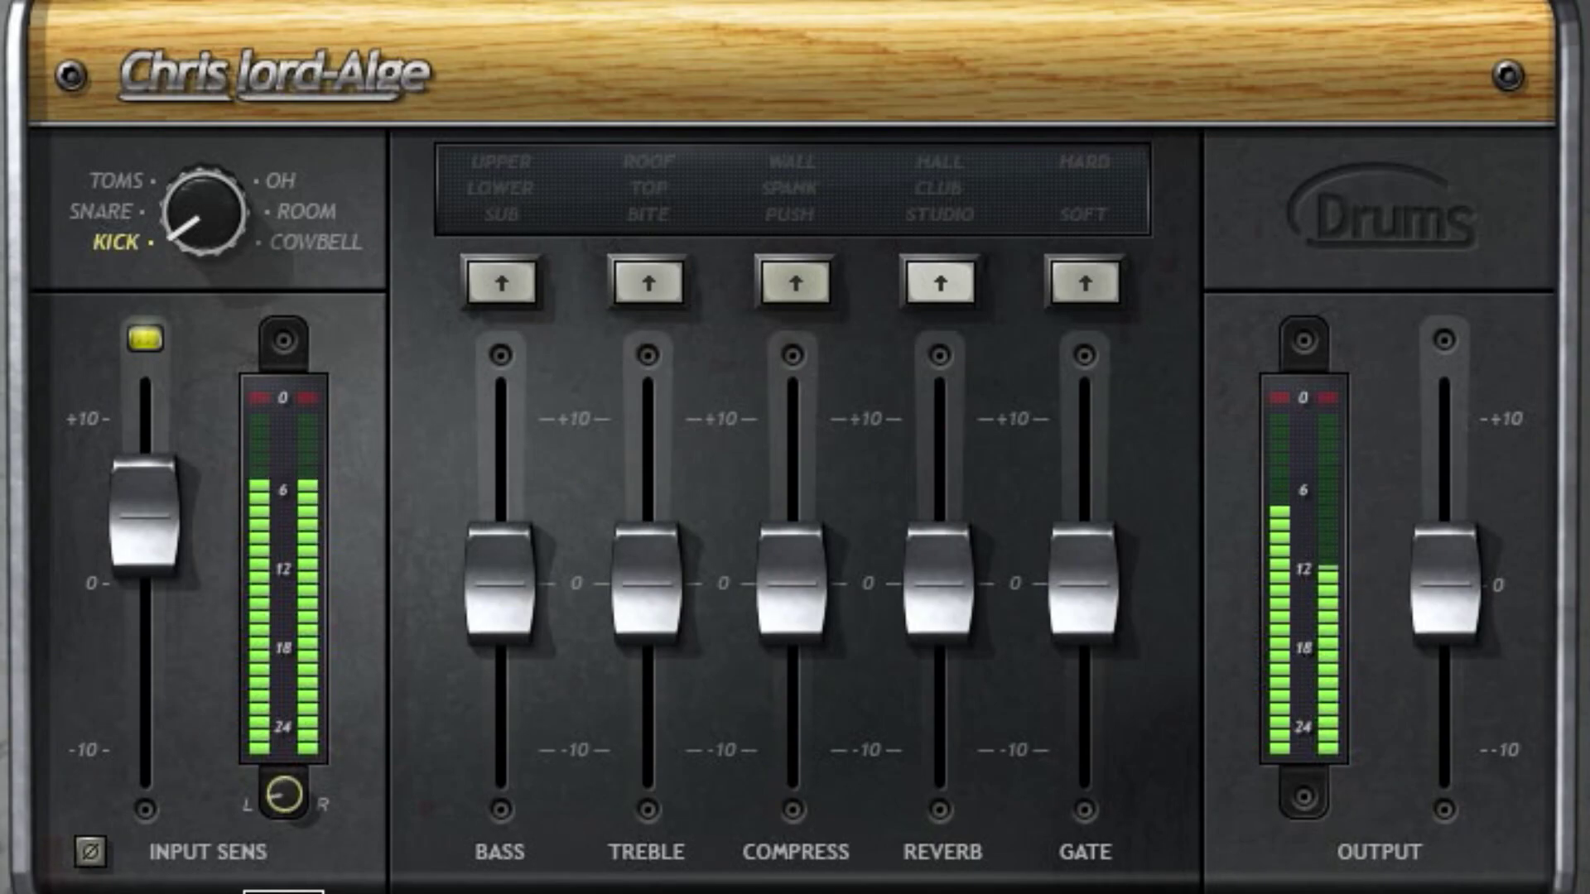
left_click(281, 790, "alt")
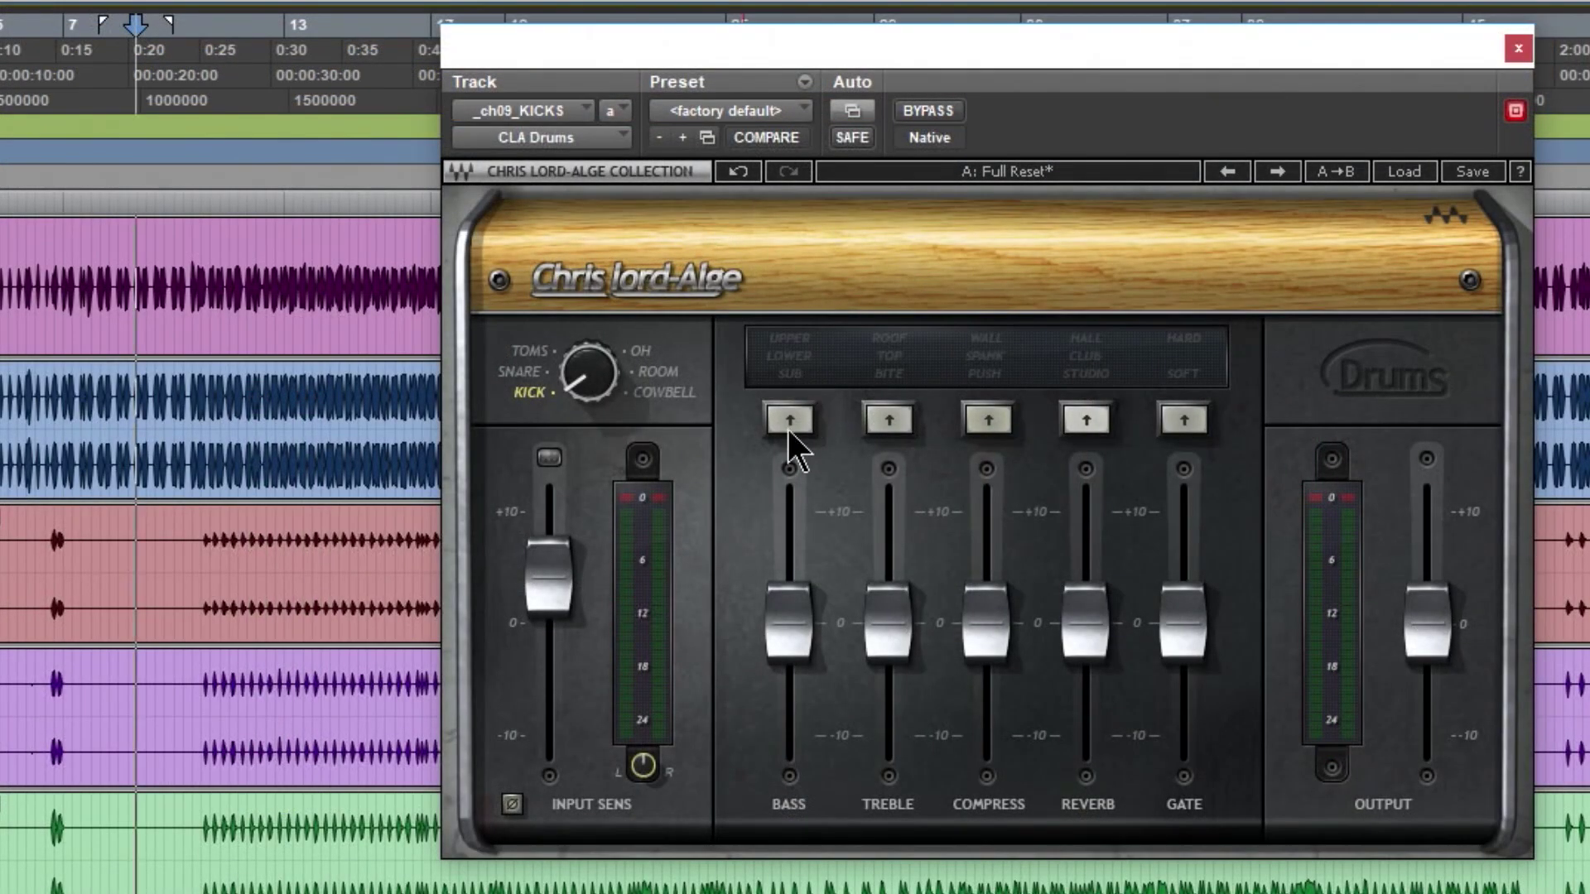
- Switch on Sub bass, Bite treble, Push compression, Studio reverb and Soft gate, and turn the instrument selector to Cowbell
left_click(789, 423)
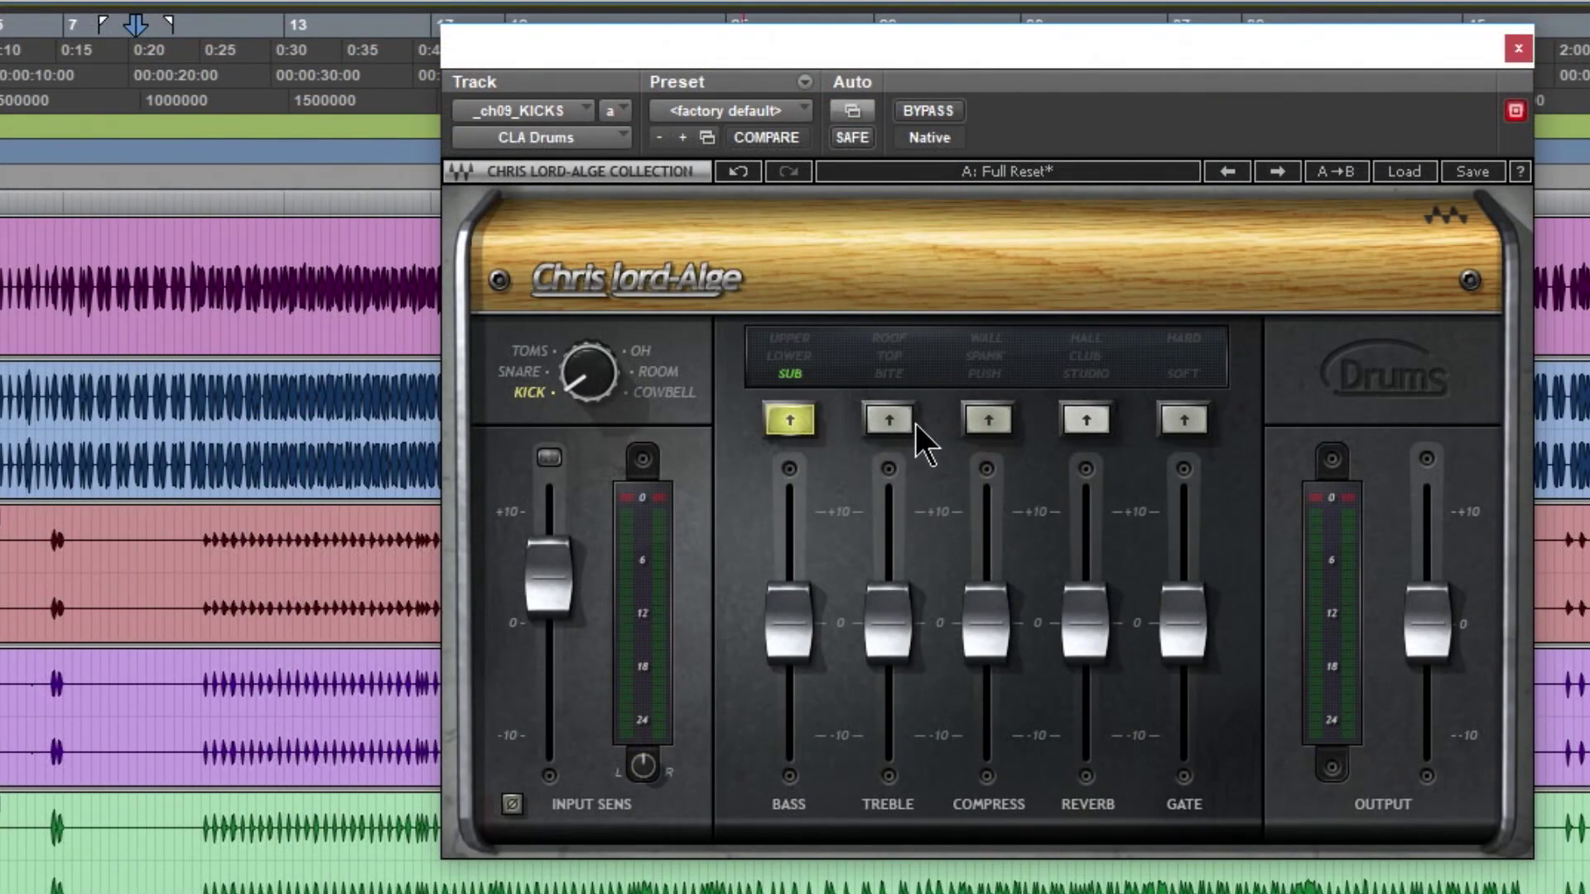
left_click(986, 424)
left_click(889, 424)
left_click(1086, 422)
left_click(1184, 422)
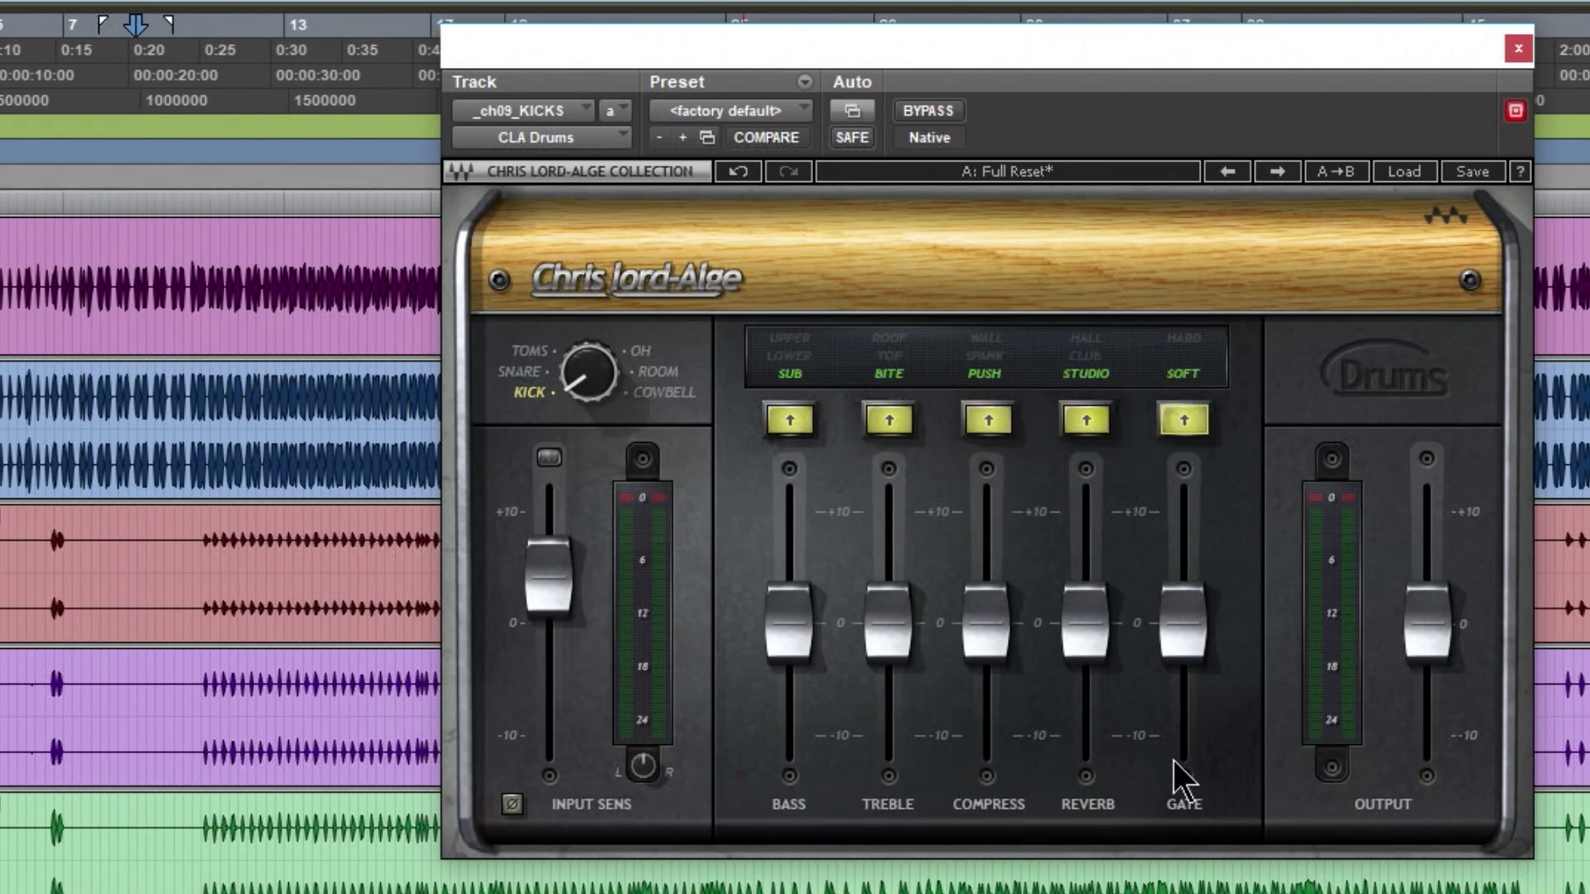
left_click_drag(588, 373, 589, 331)
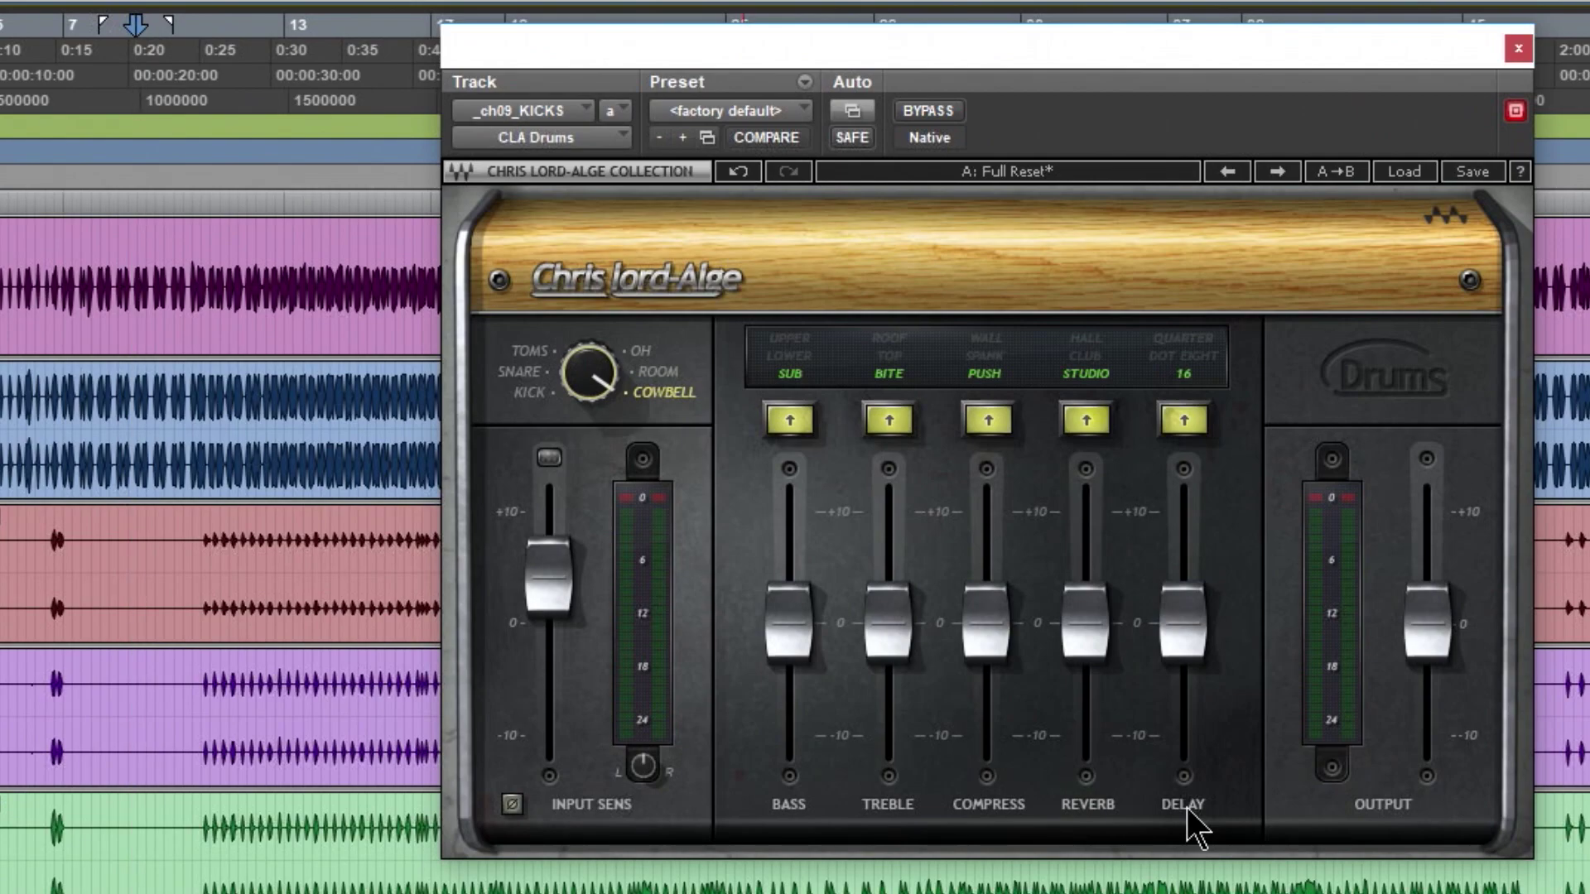
- Set the instrument selector back to Kick and cycle the bass modes through Lower and Upper back to Sub
left_click_drag(590, 373, 590, 405)
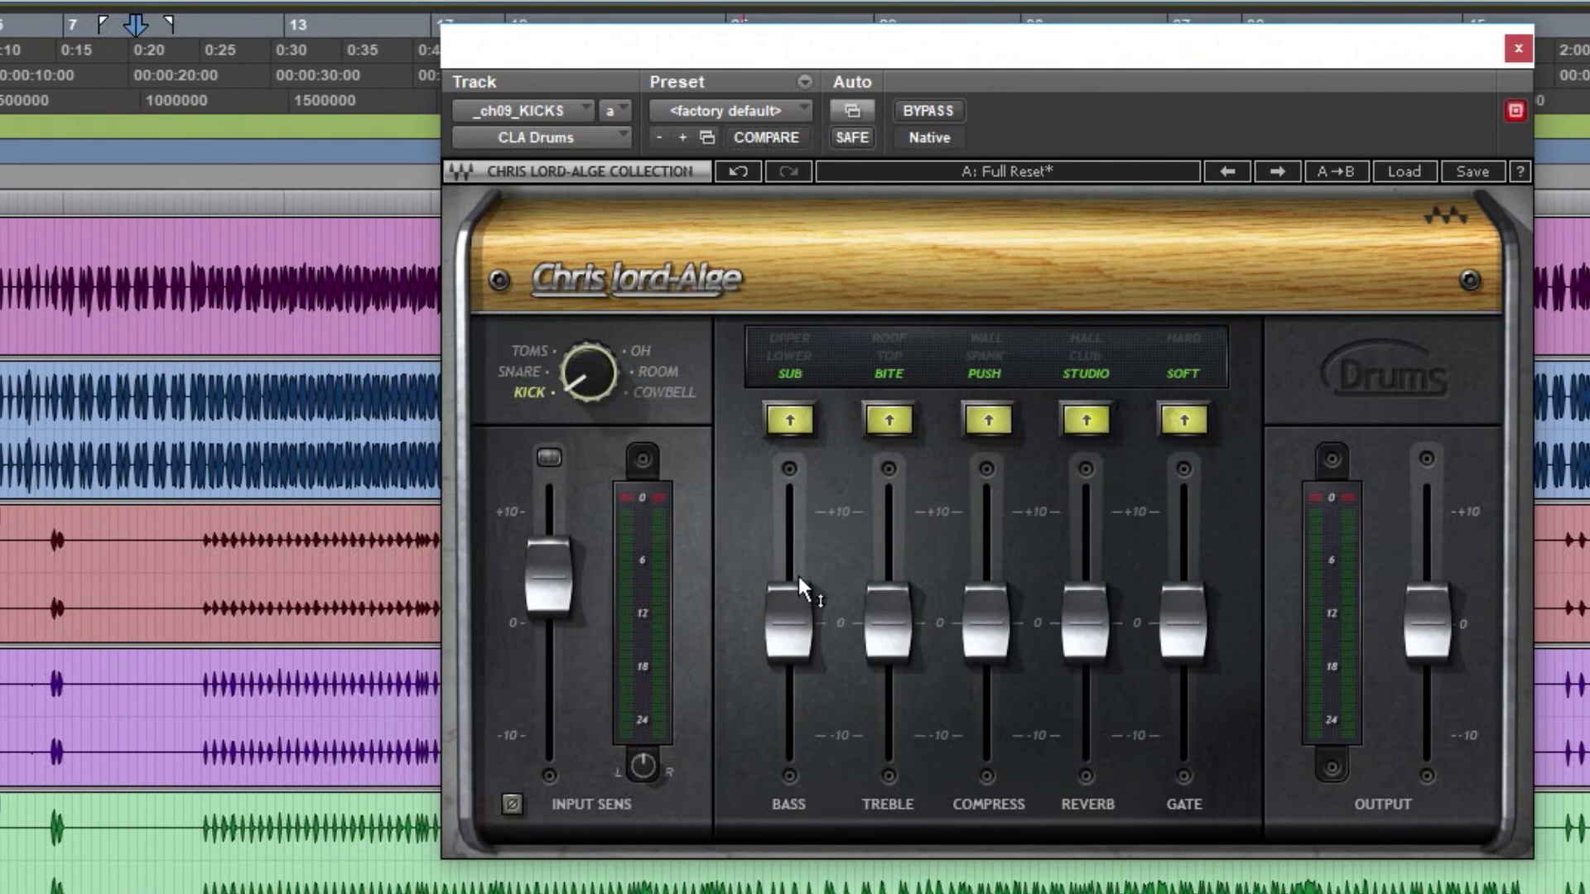
left_click(799, 356)
left_click(800, 356)
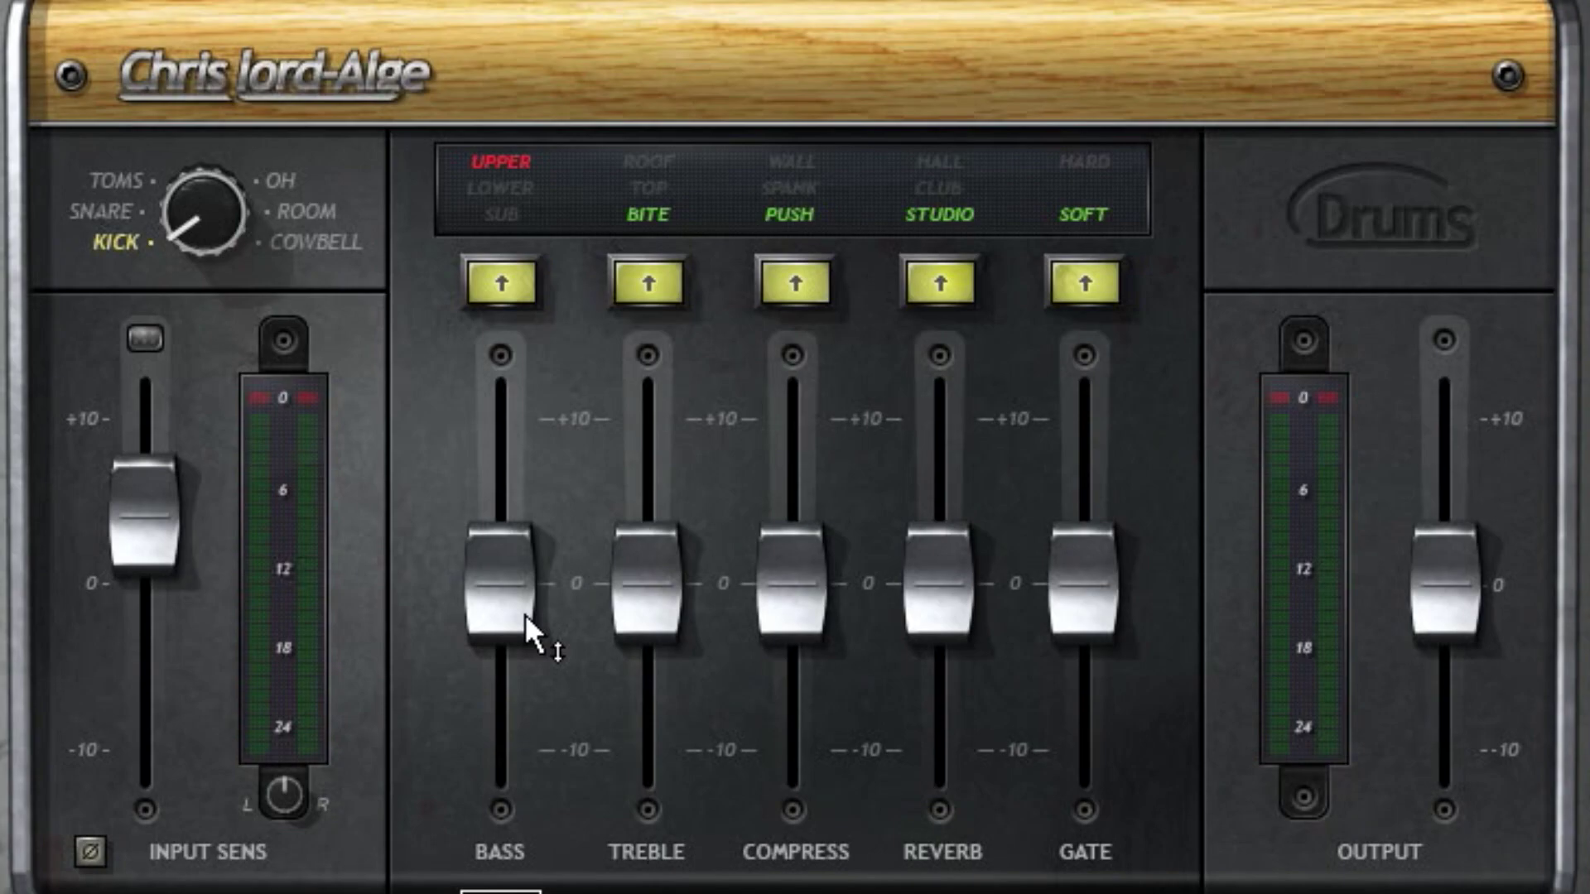
left_click(504, 189)
left_click(503, 214)
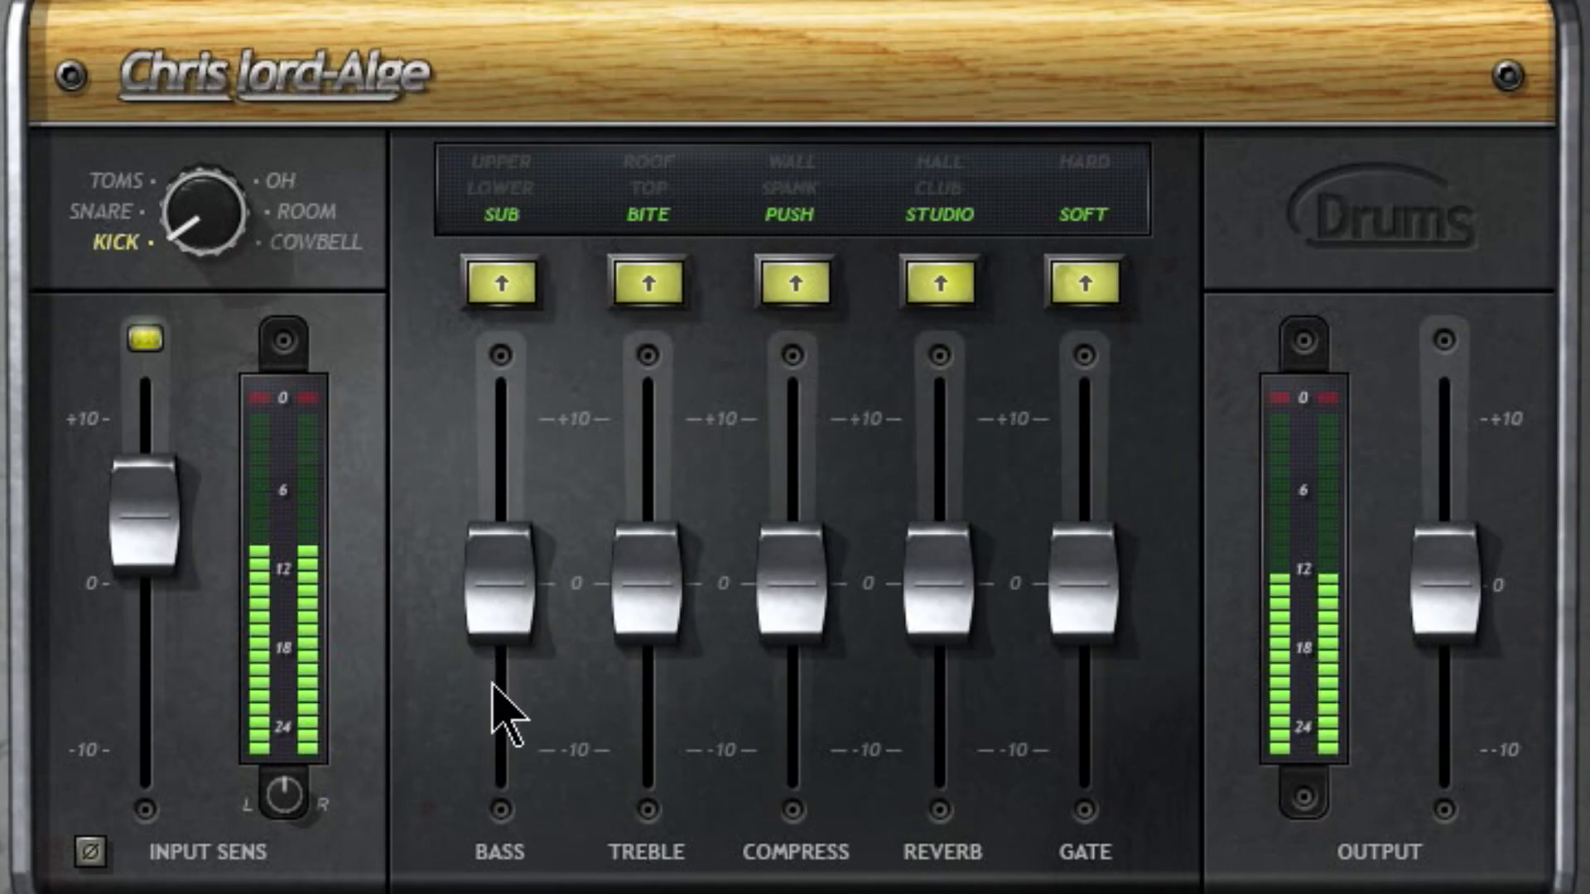
- During playback, raise Bass to about +8.5 on Sub, audition Lower and Upper, and lower Bass to about +4
left_click_drag(512, 630, 512, 491)
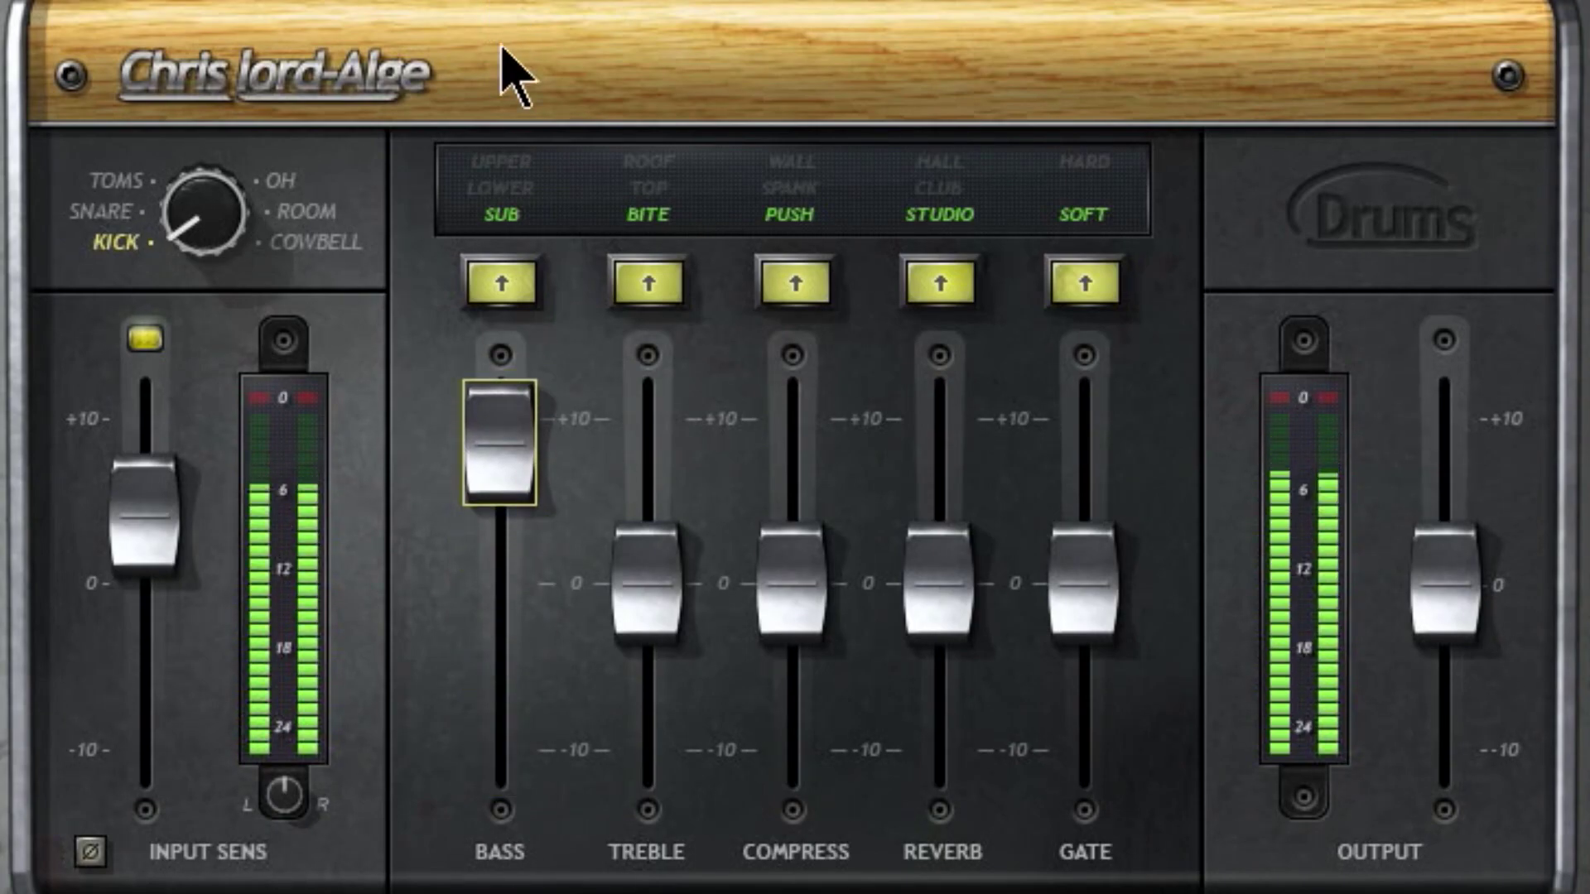
left_click(519, 199)
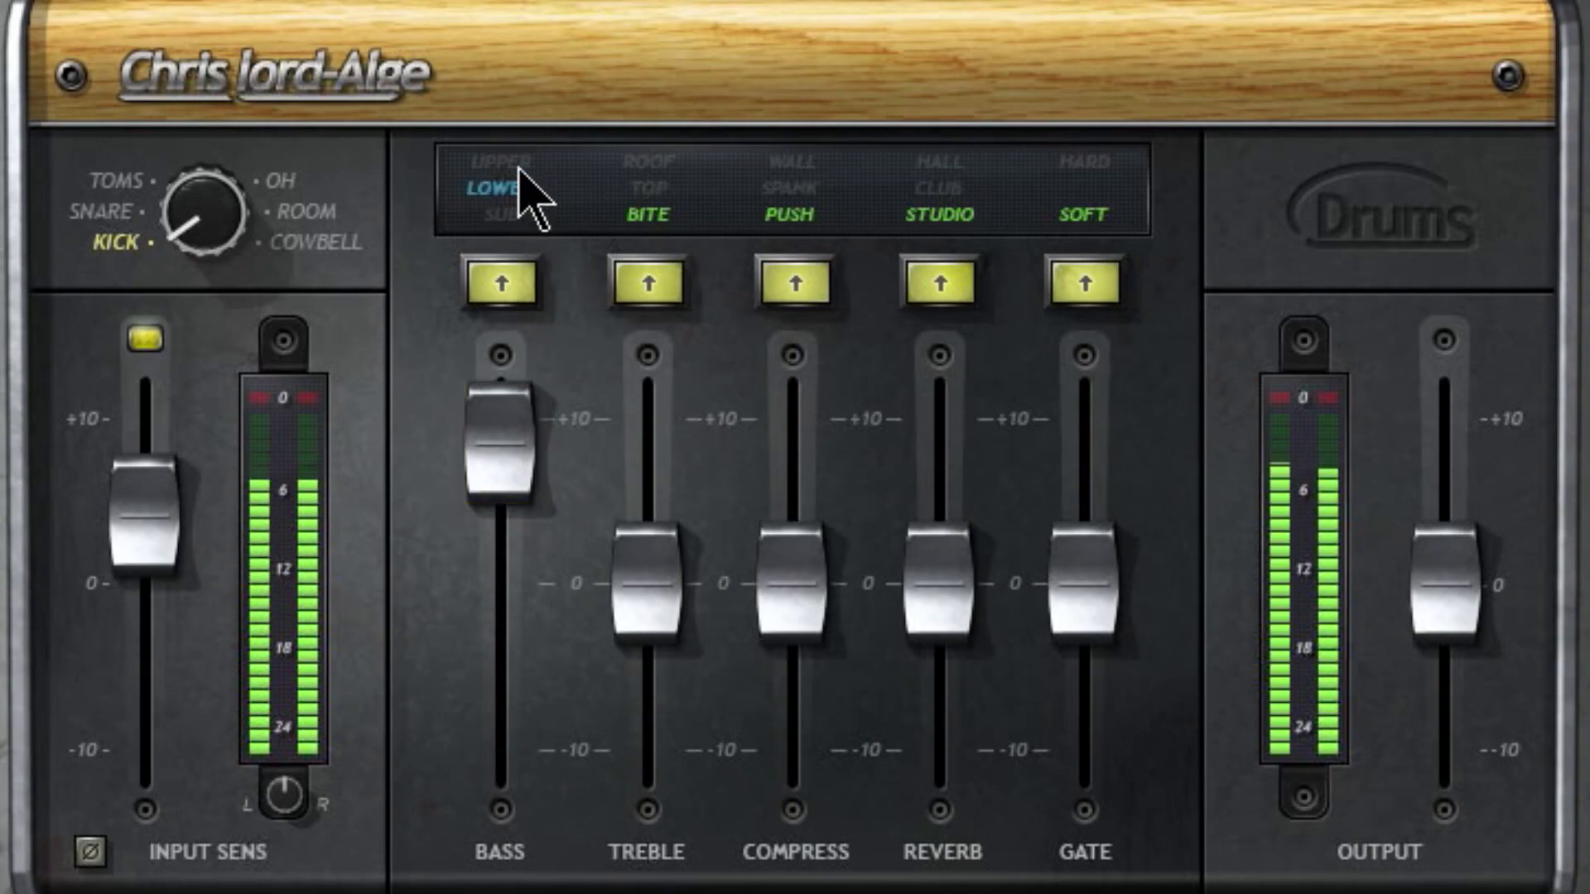
left_click(520, 197)
left_click_drag(507, 398, 507, 478)
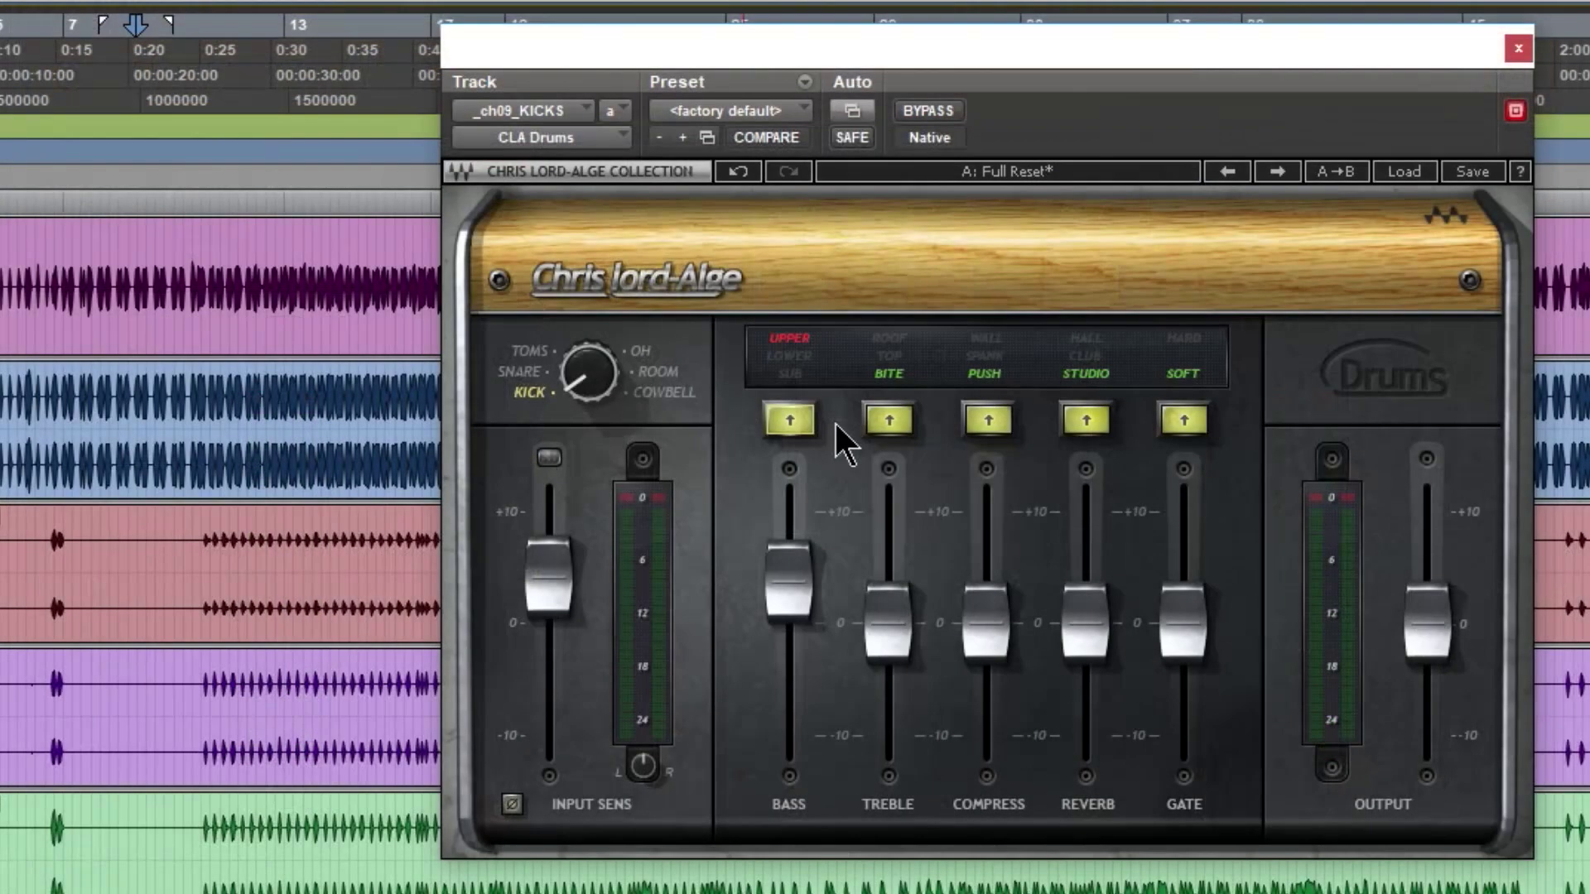
- Cycle the Bass section through its settings and leave it on Lower
left_click(500, 284)
left_click(790, 424)
left_click(790, 424)
left_click(790, 424)
left_click(790, 424)
left_click(792, 425)
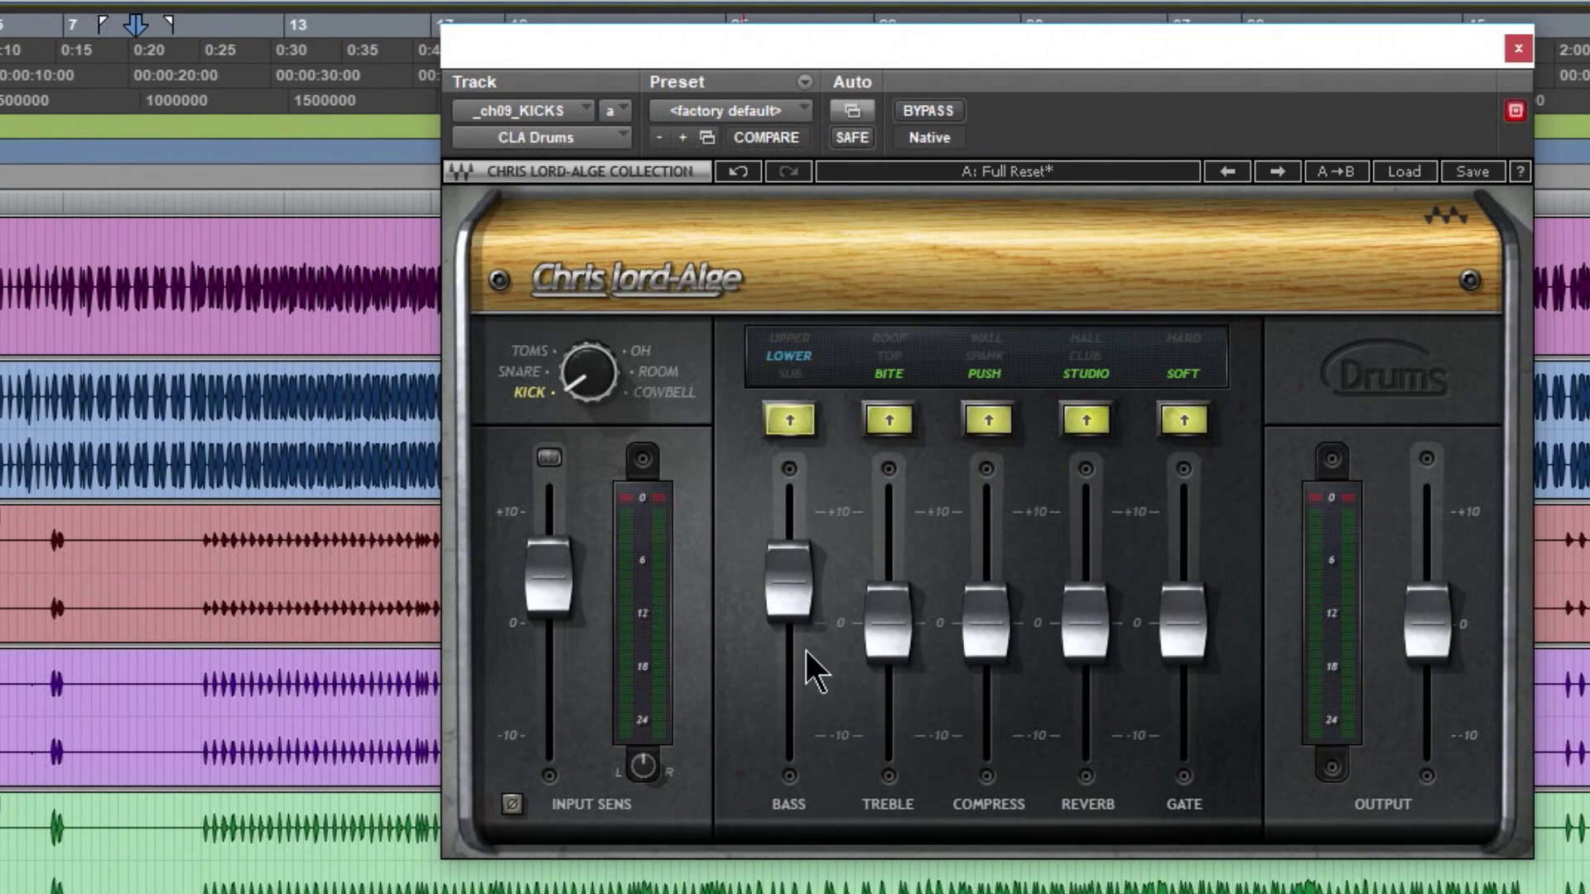
- Play the kick track, set Bass to about 3.9 and compare the sound with CLA Drums bypassed and active
key("space")
left_click_drag(787, 605, 786, 601)
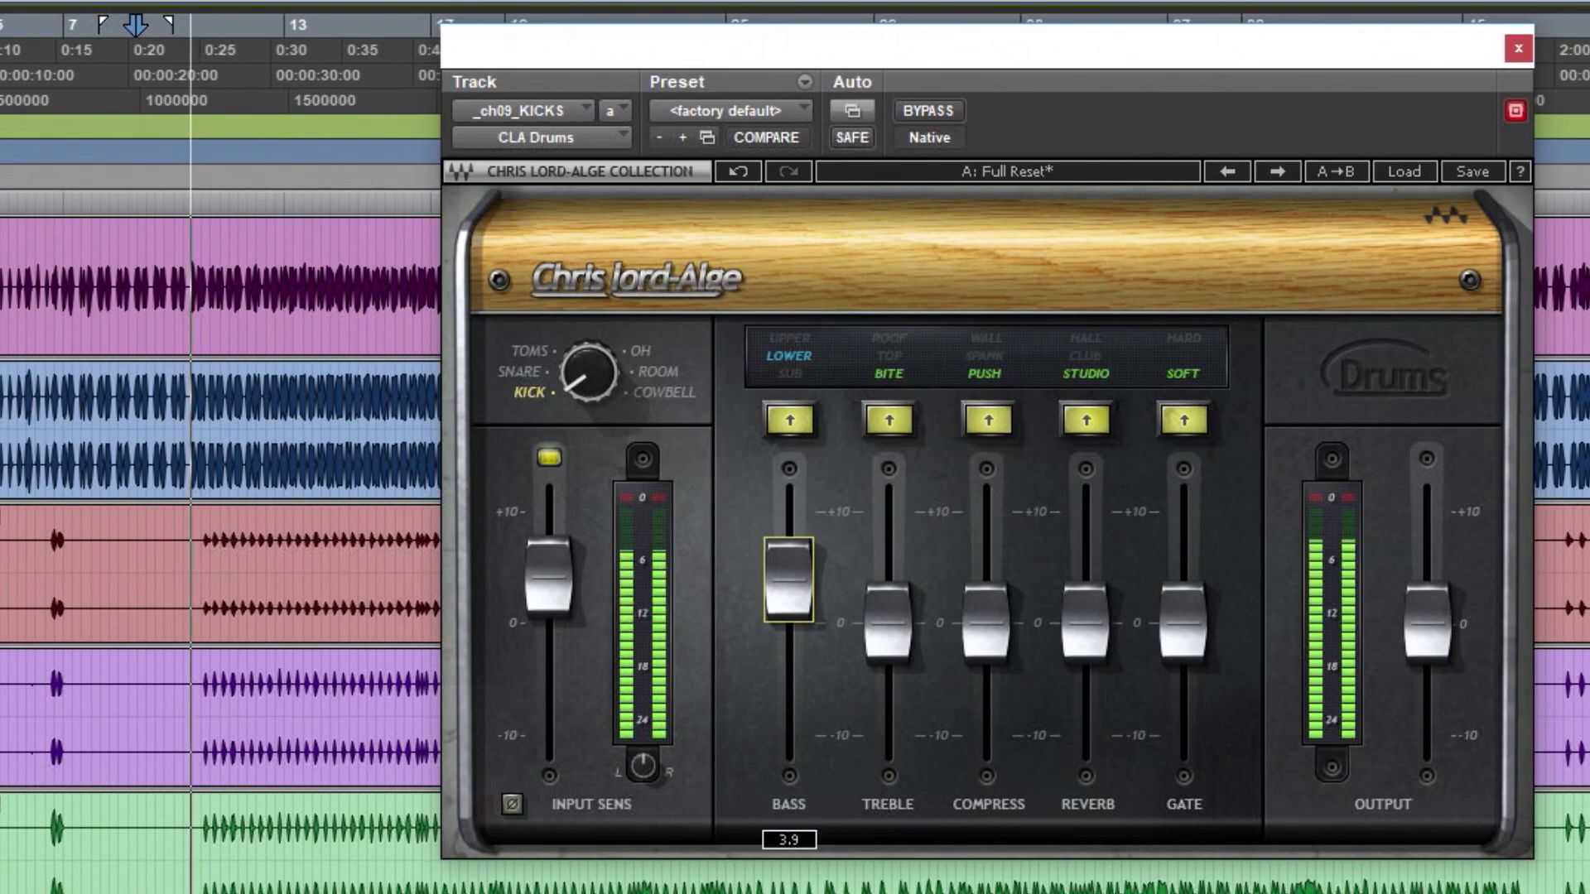
left_click(932, 116)
left_click(933, 115)
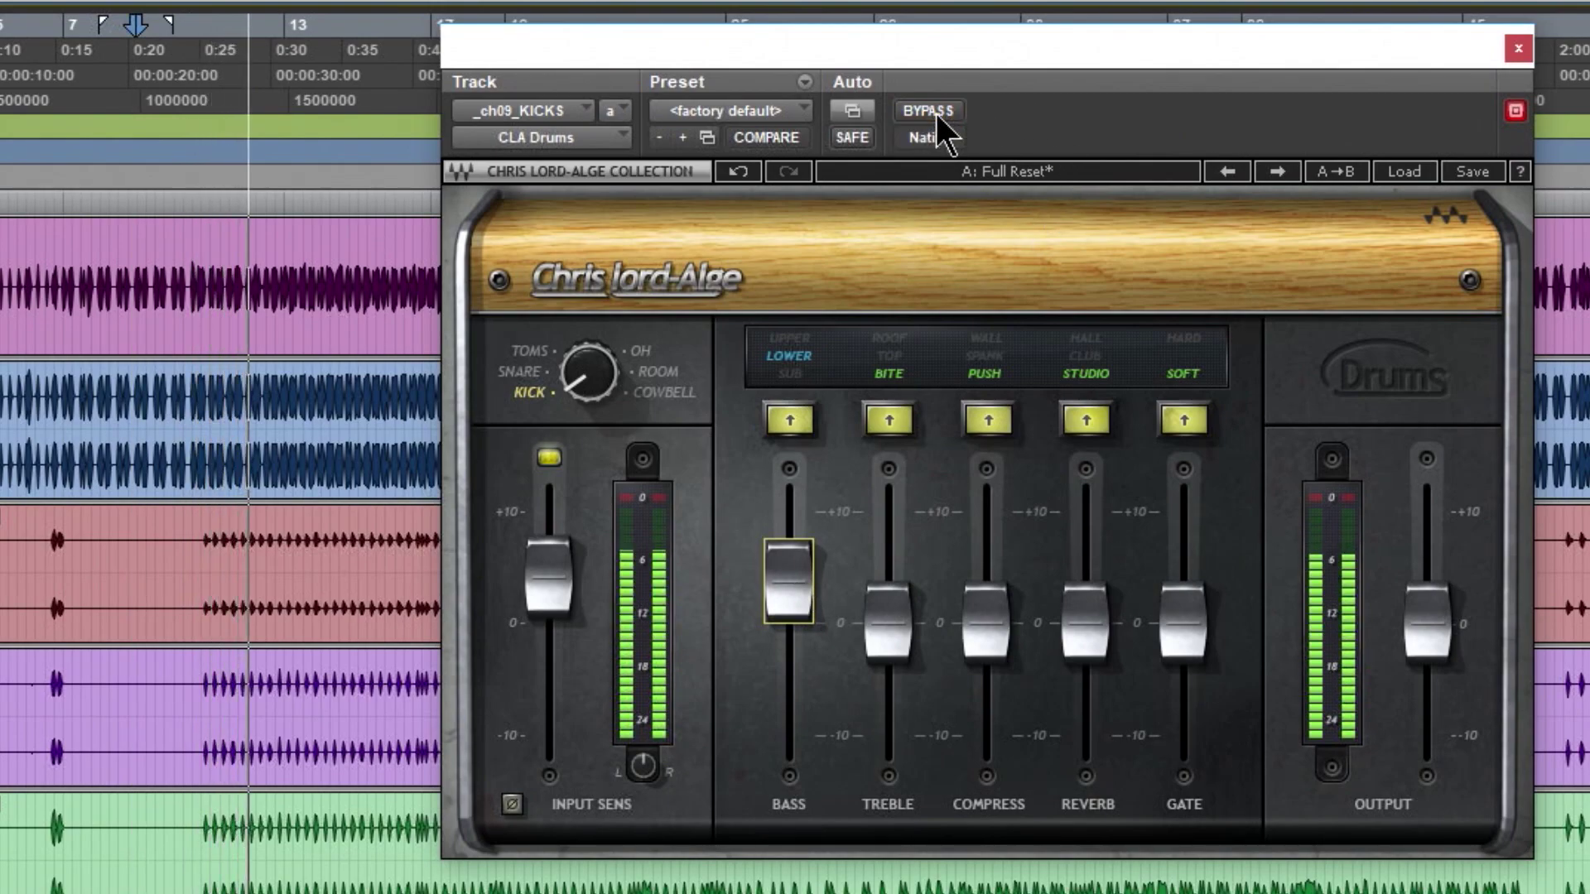
key("space")
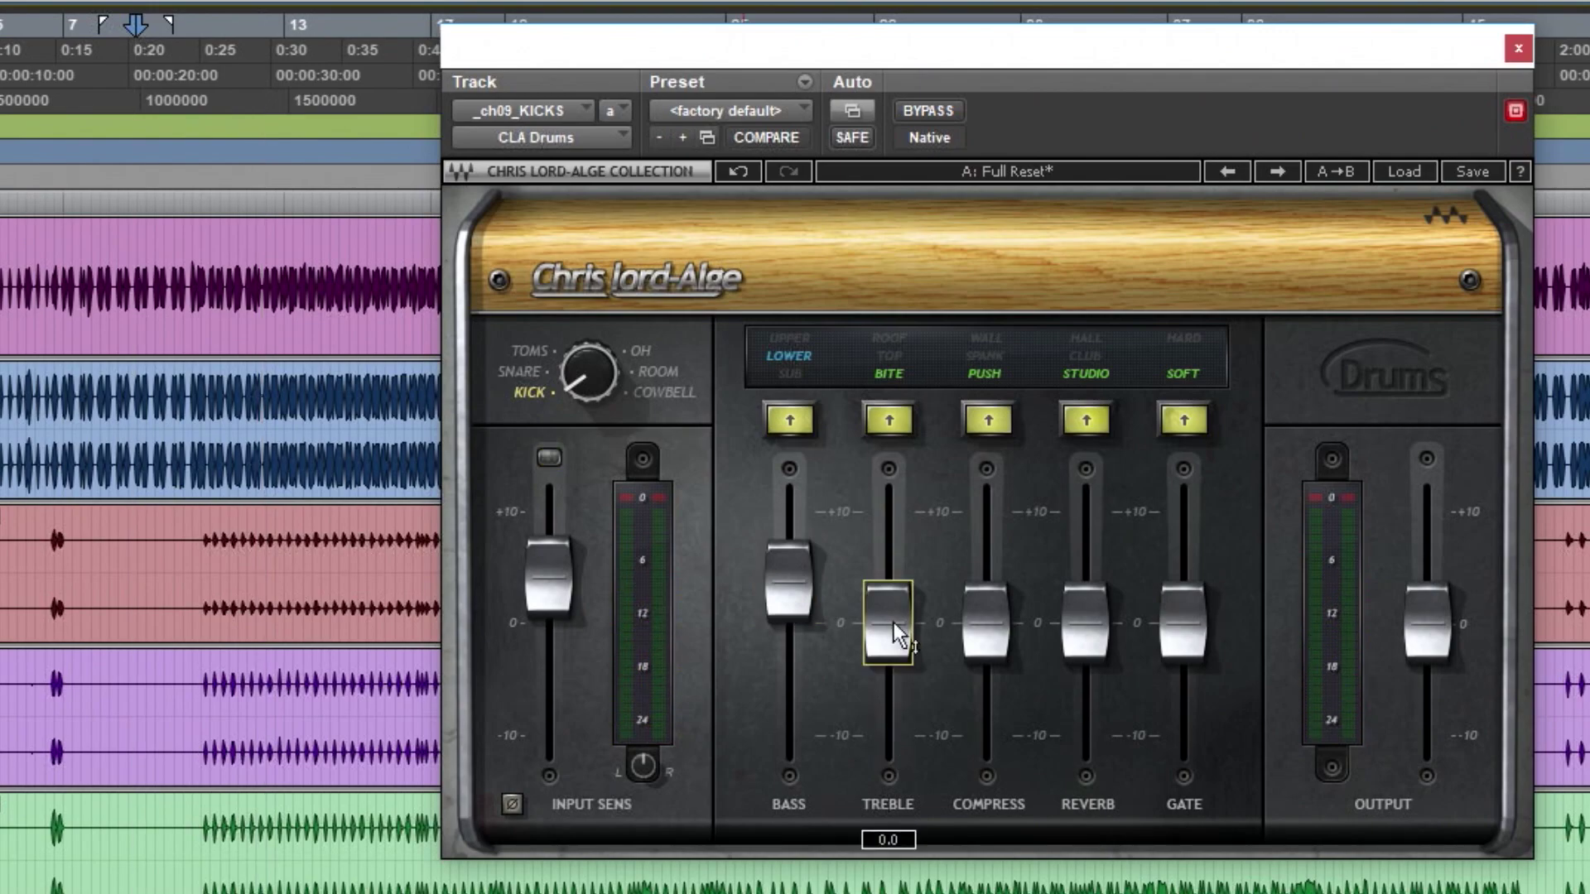
- Play the kick track with Treble raised to about +5 and audition the Top and Roof treble modes
key("space")
left_click_drag(890, 641, 888, 563)
left_click(891, 363)
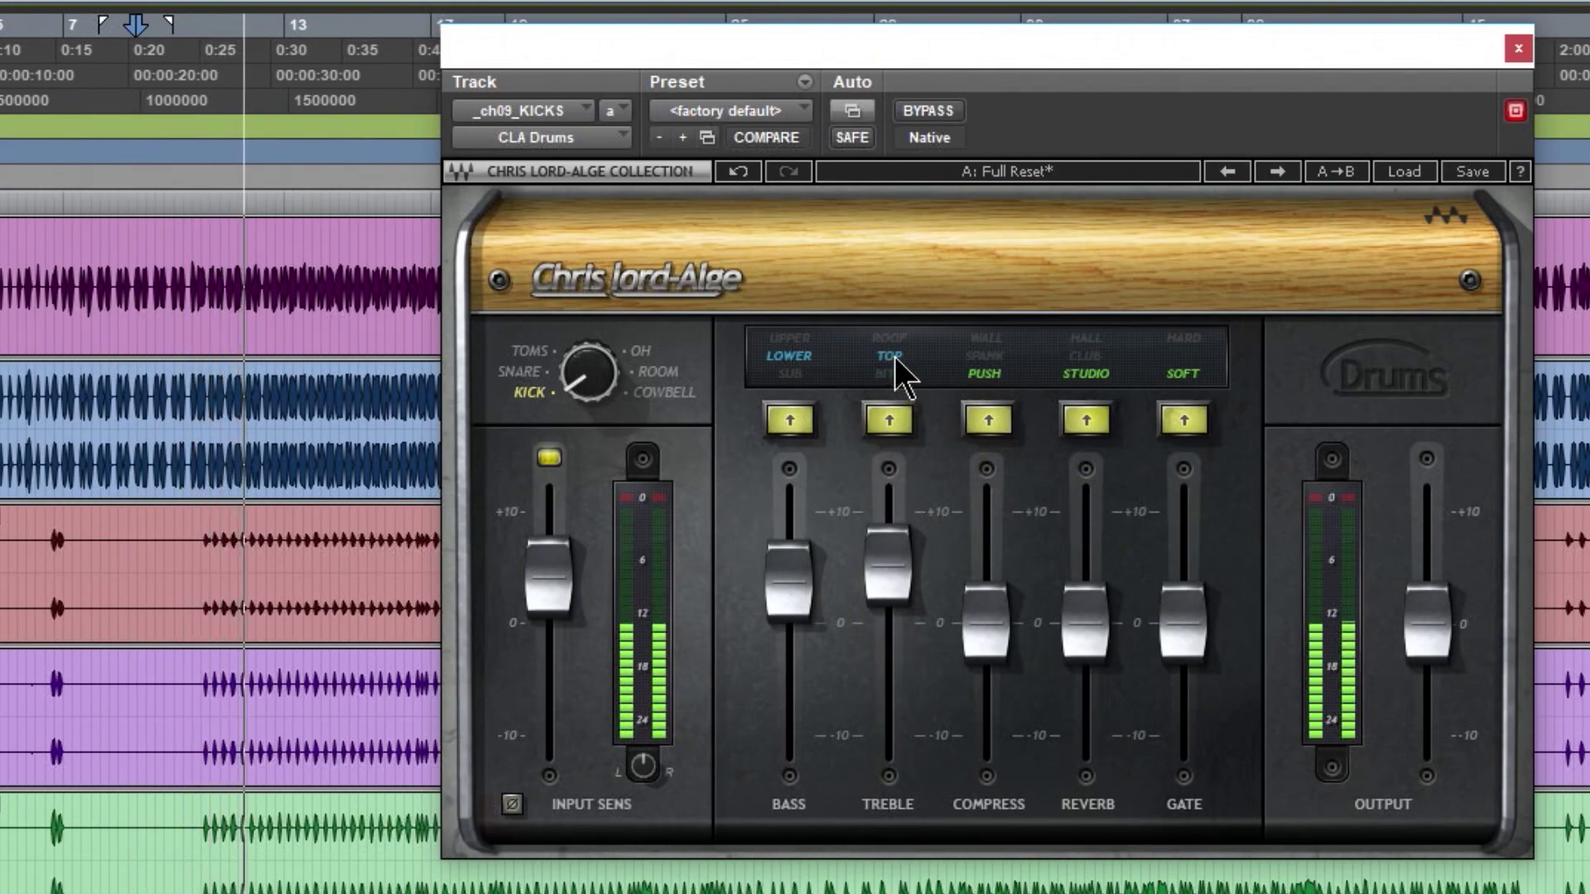
left_click(894, 365)
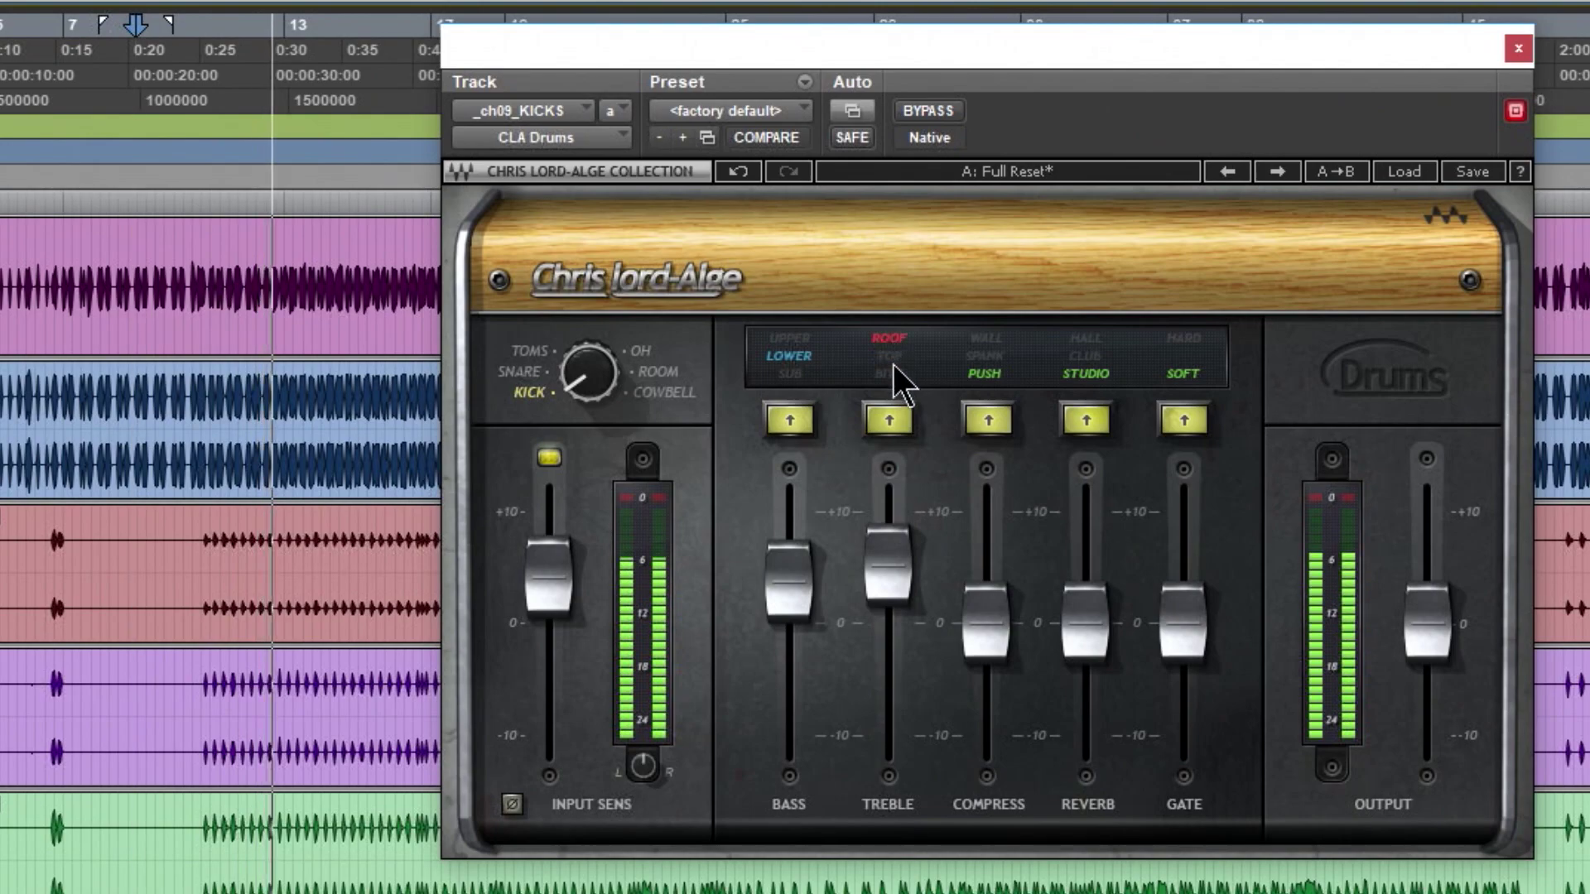
- Return the treble mode to Bite and fine-tune the Treble fader to about +4.5
mouse_move(887, 568)
left_mouse_down()
mouse_move(887, 511)
mouse_move(887, 727)
mouse_move(888, 524)
mouse_move(888, 575)
left_mouse_up()
left_click(889, 378)
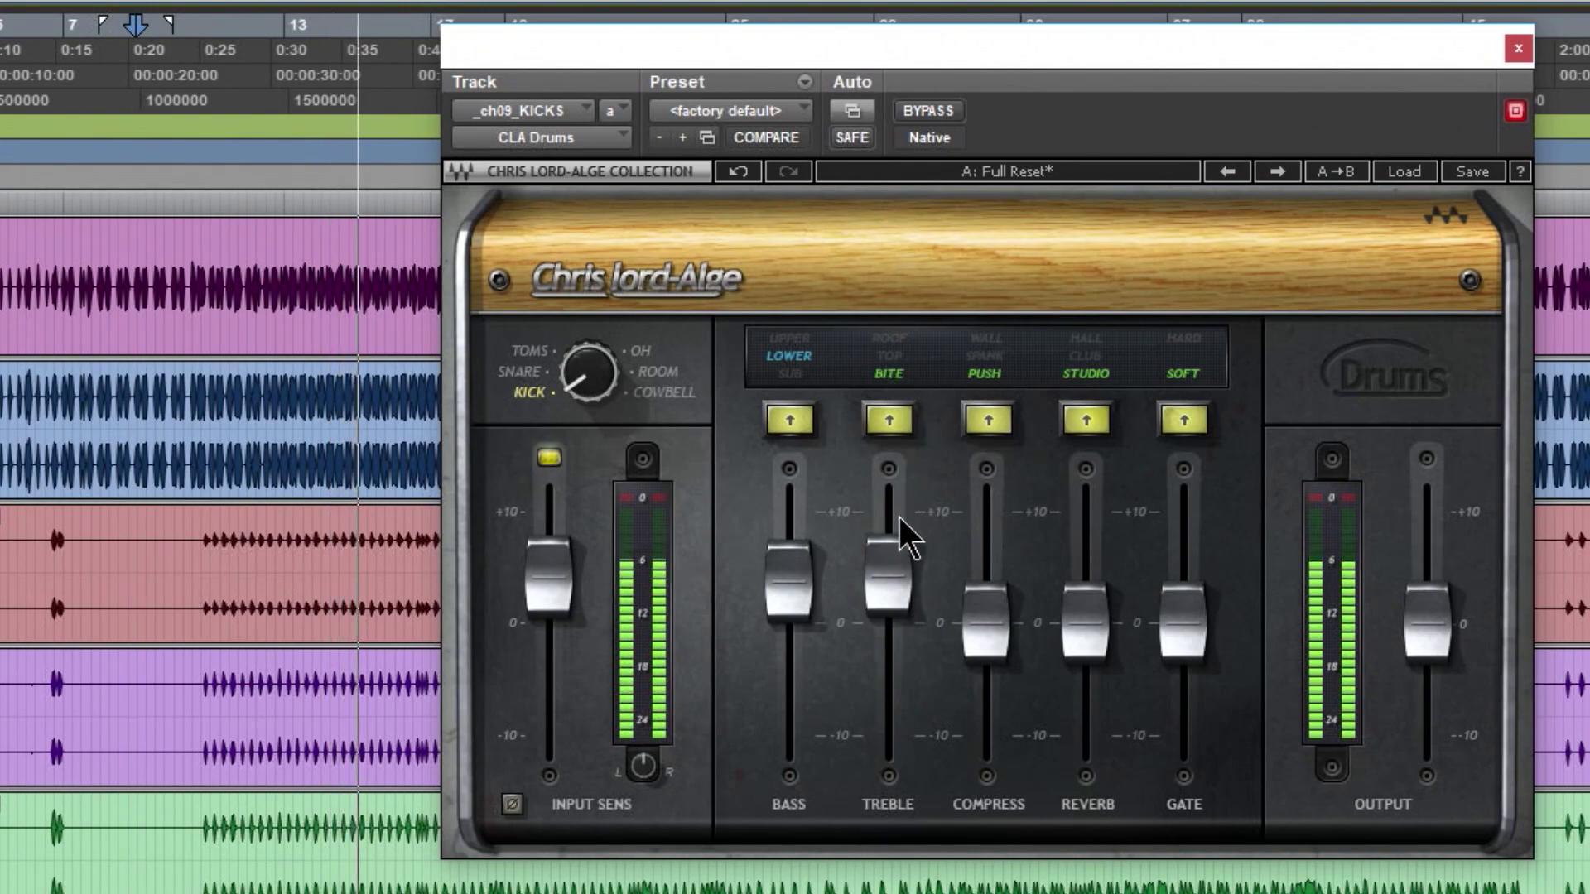
left_click_drag(887, 593, 890, 592)
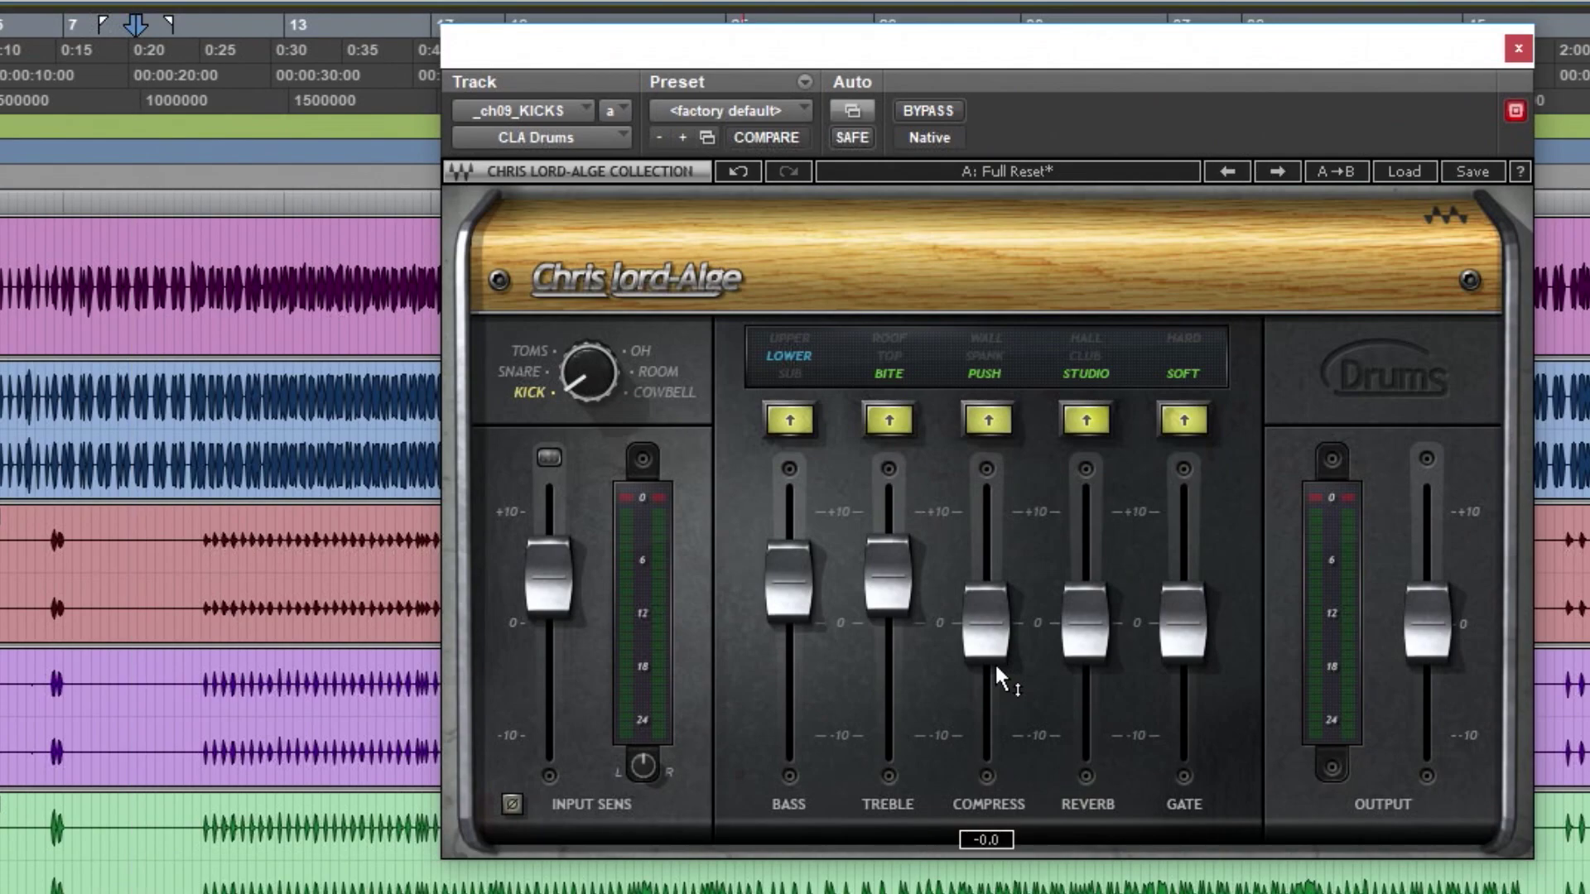
left_click_drag(887, 575, 887, 572)
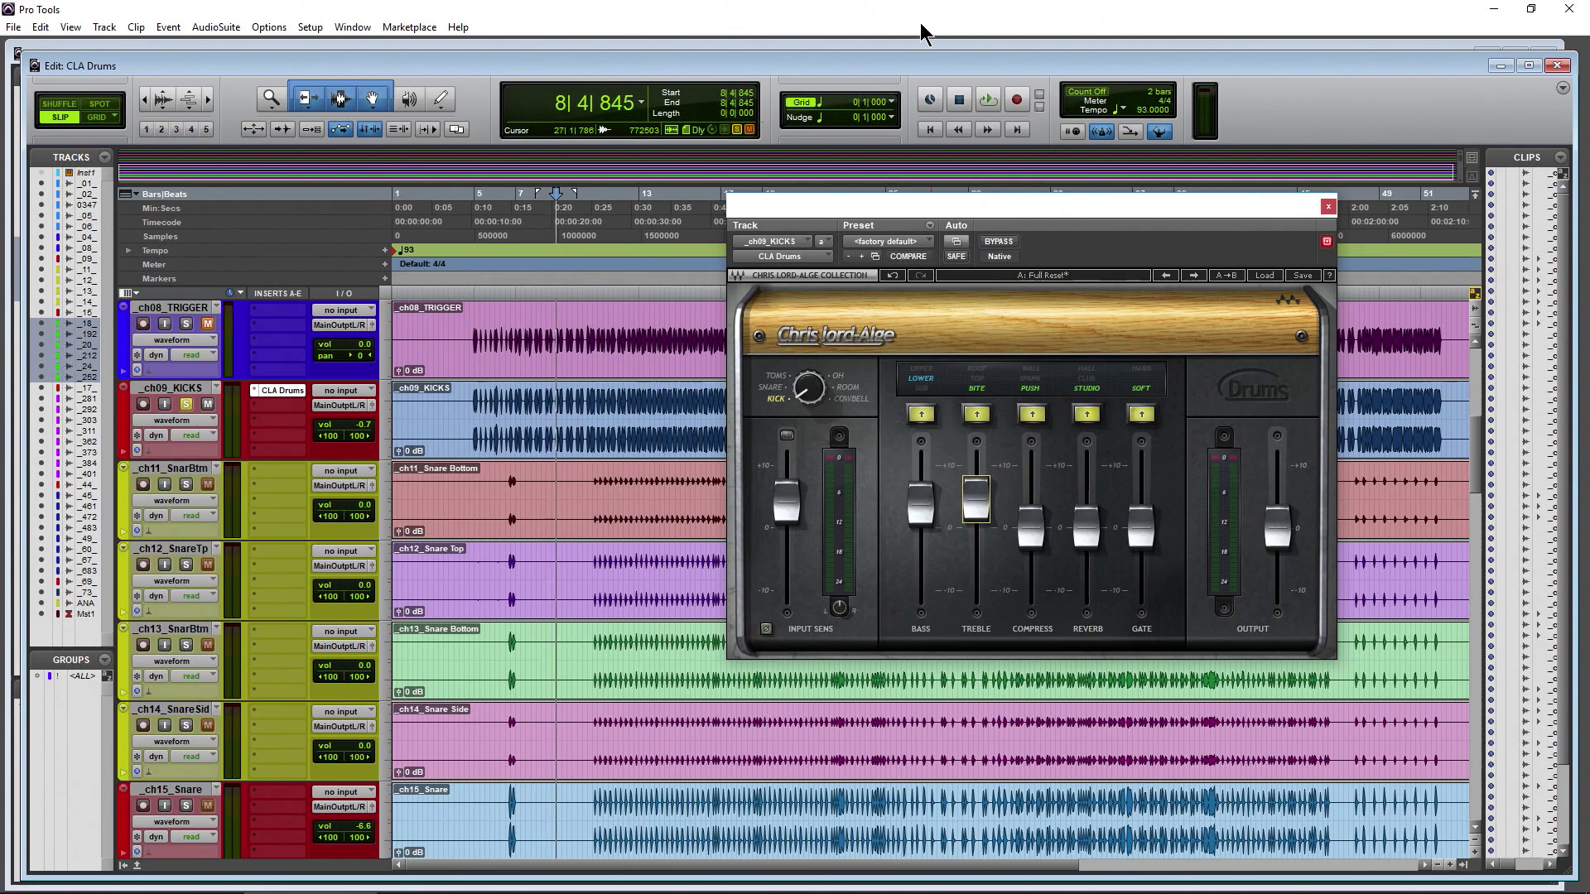
- Audition the _ch49_Close track in solo, lower its volume to -7.9 and turn its solo off
key("space")
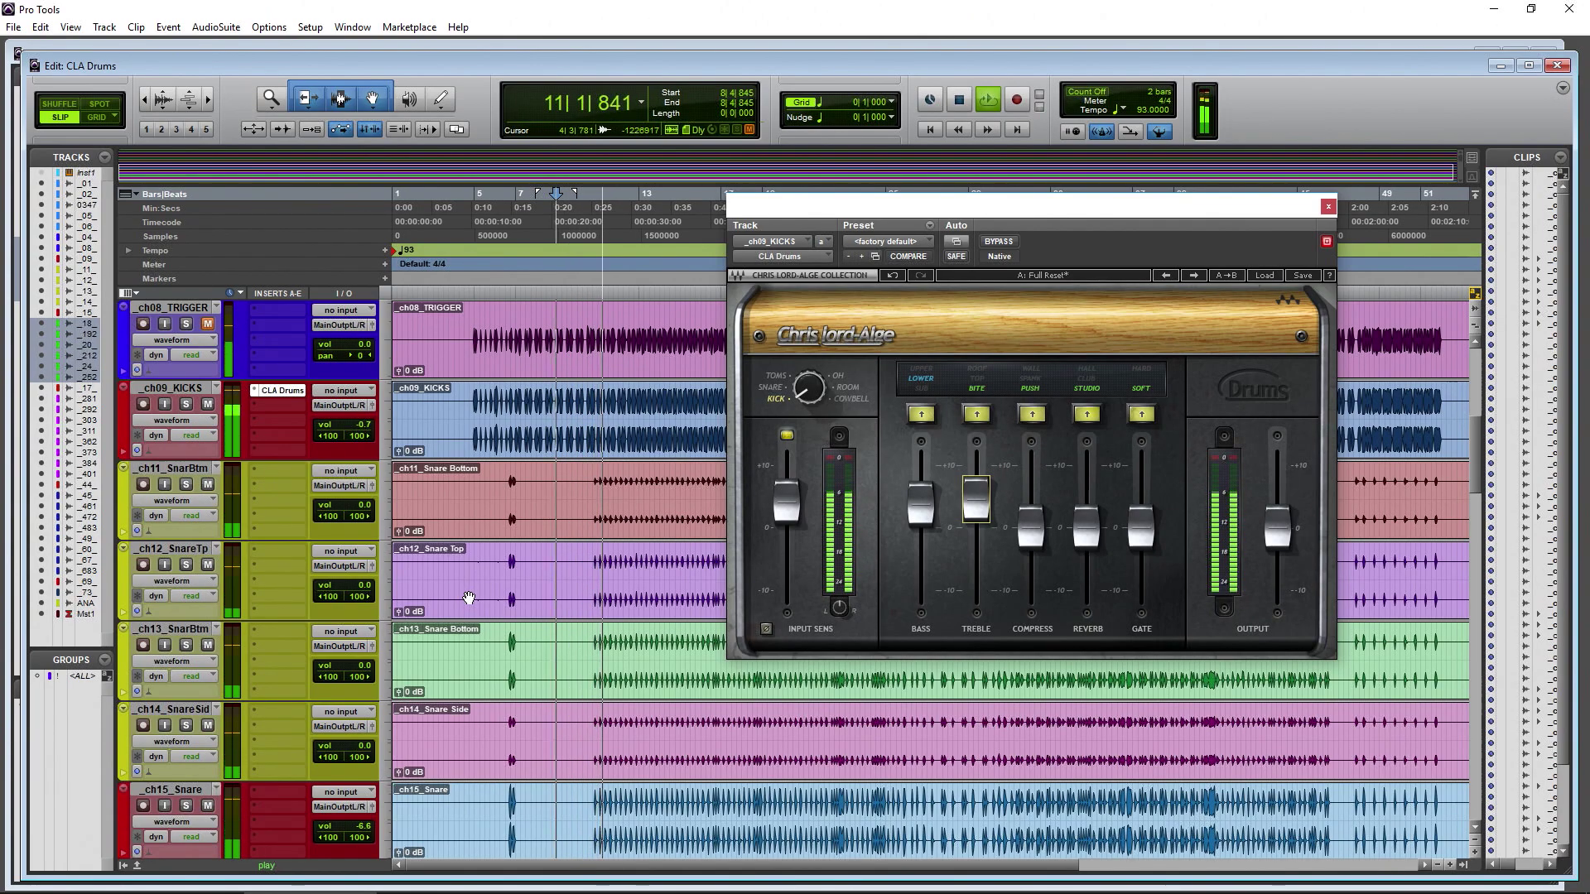
key("space")
scroll(497, 572, "down", 15)
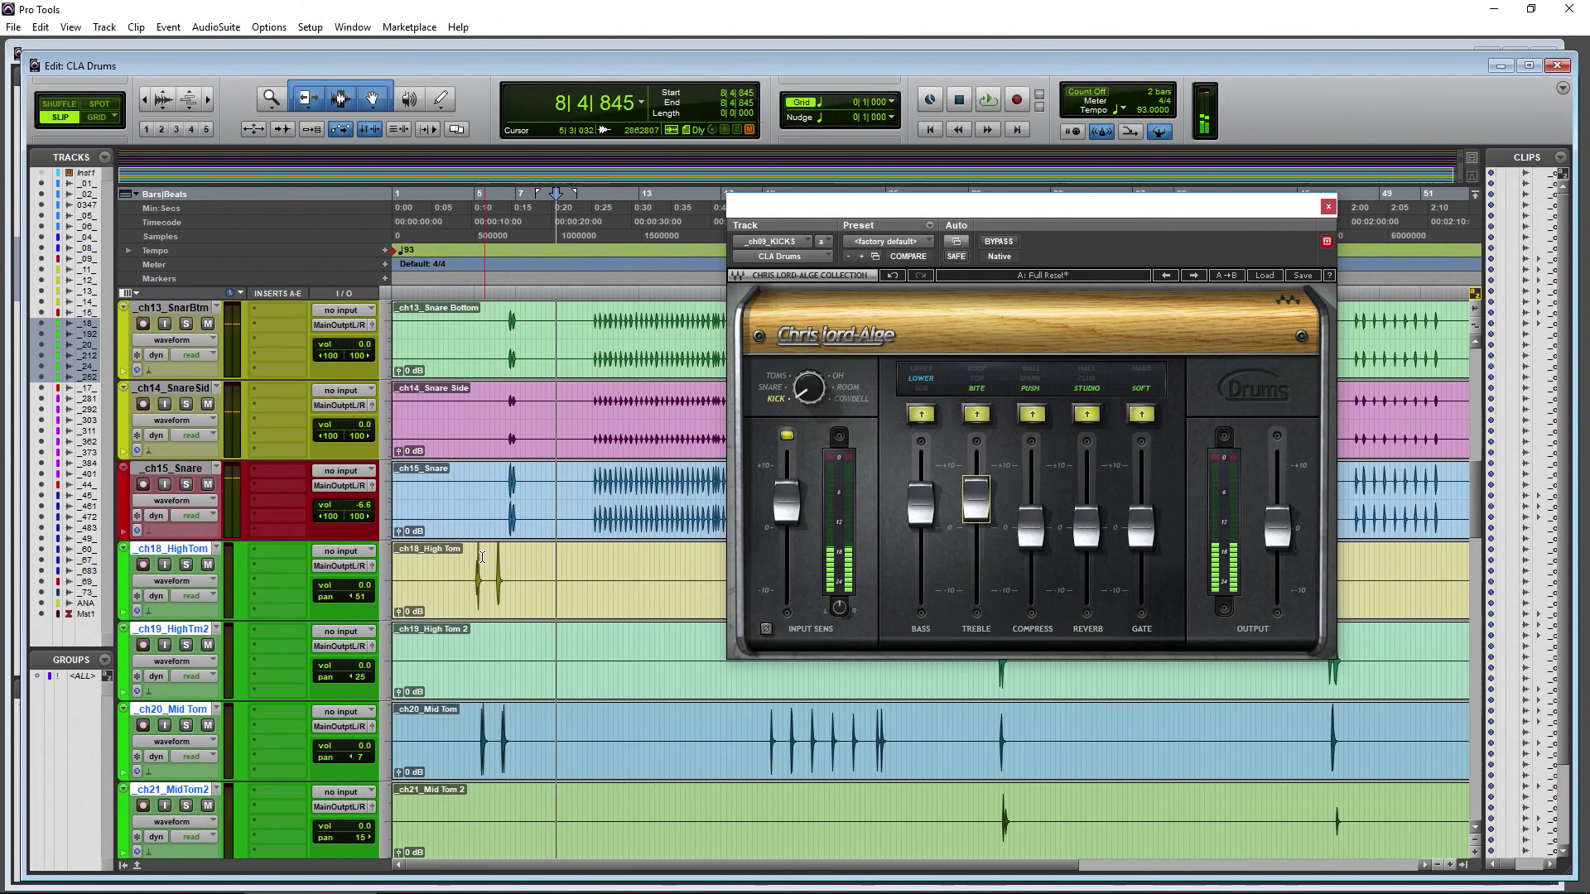
scroll(461, 556, "down", 7)
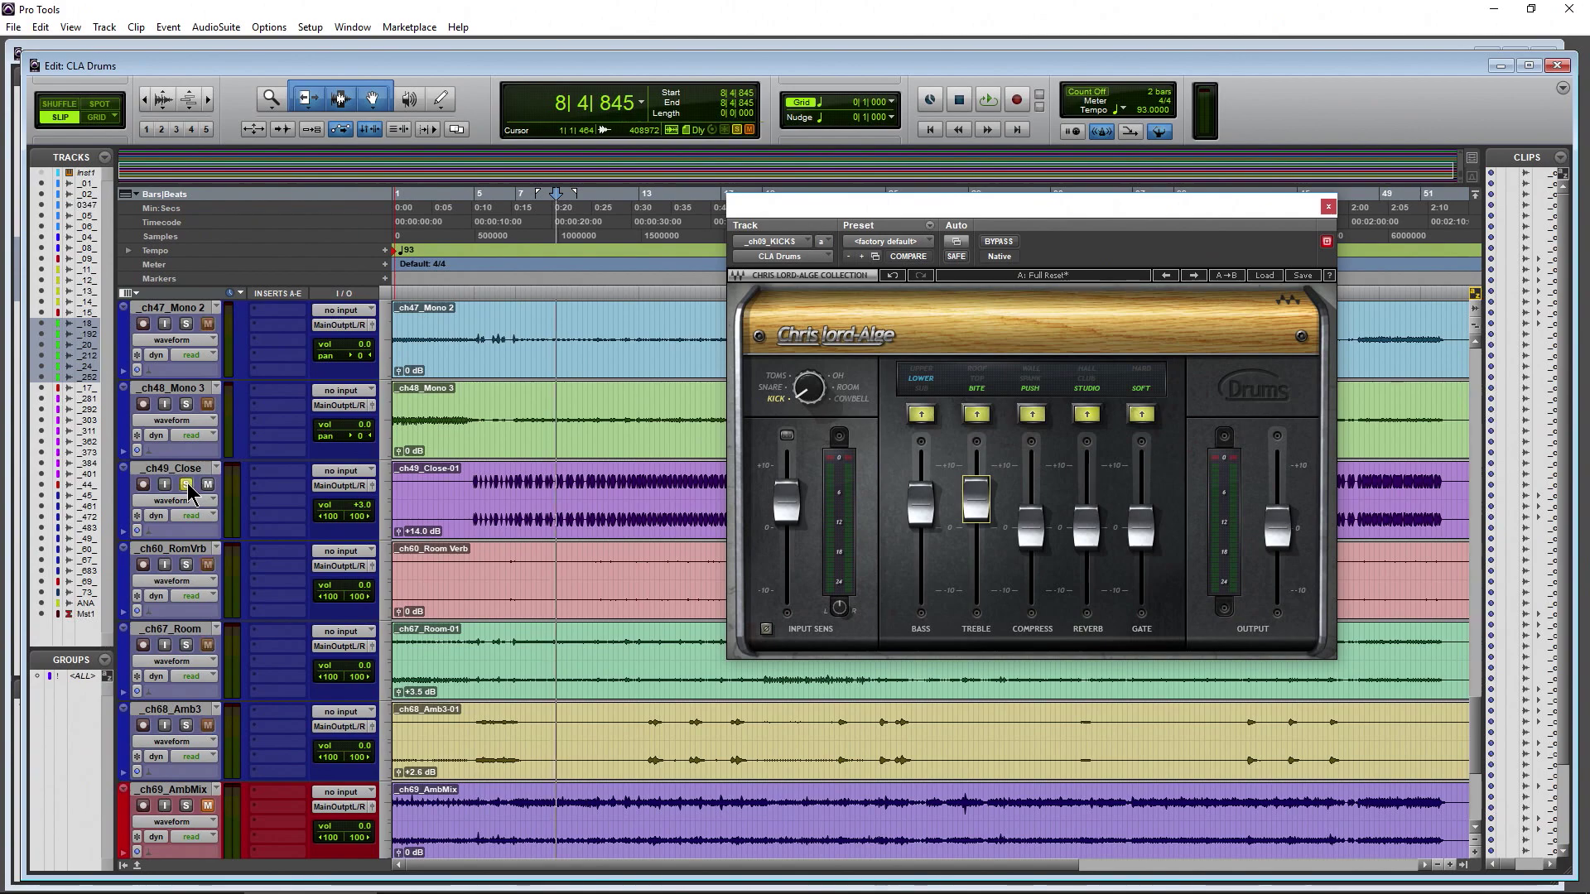
key("space")
left_click_drag(351, 507, 356, 512)
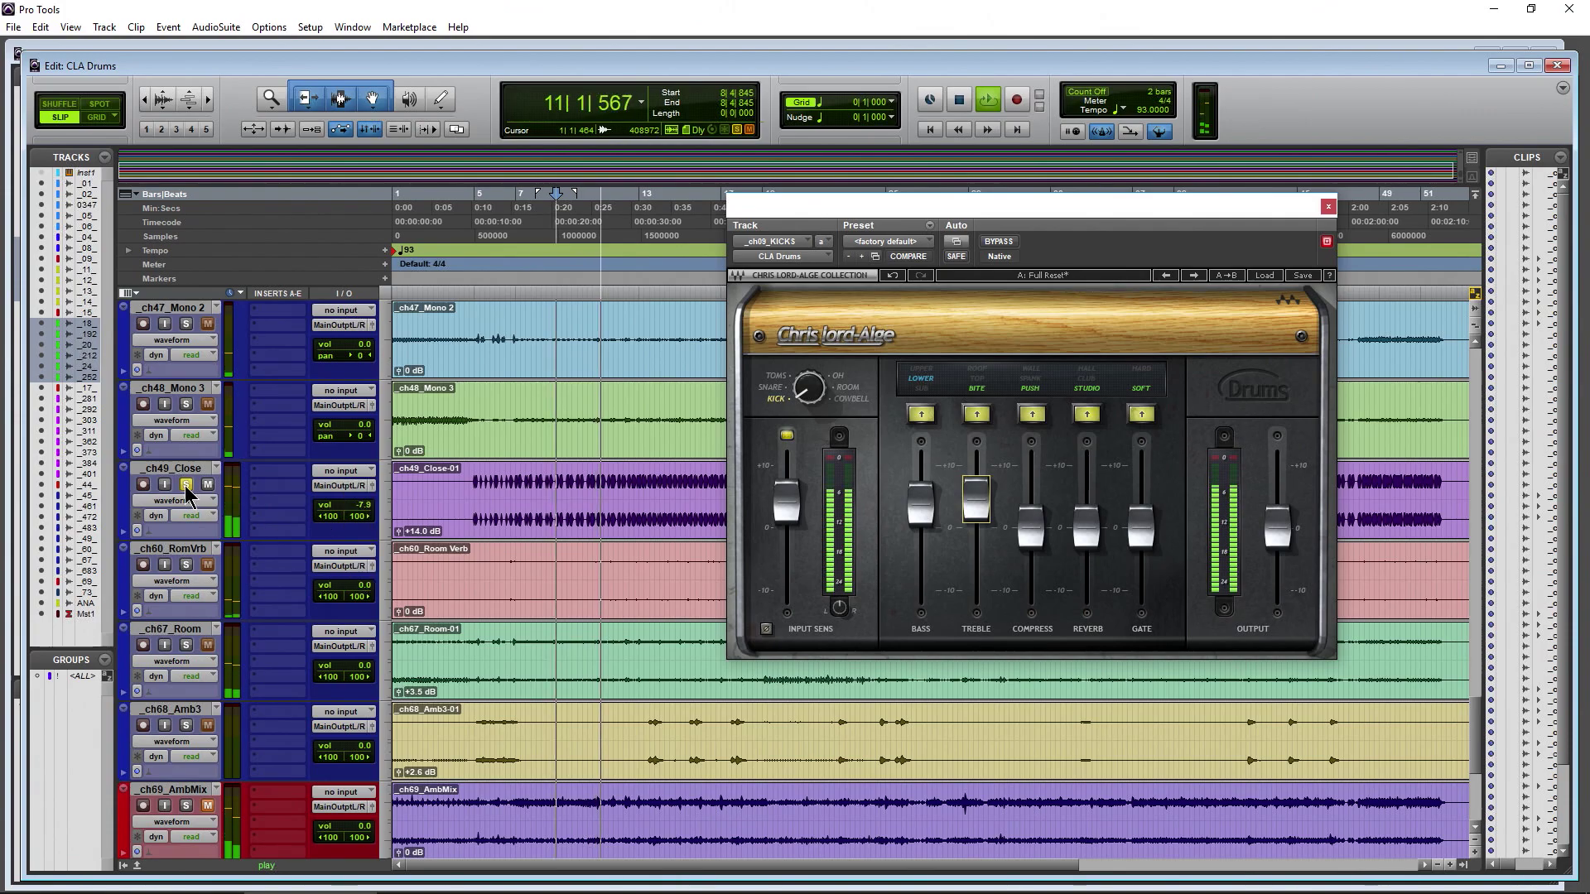
scroll(321, 589, "up", 1)
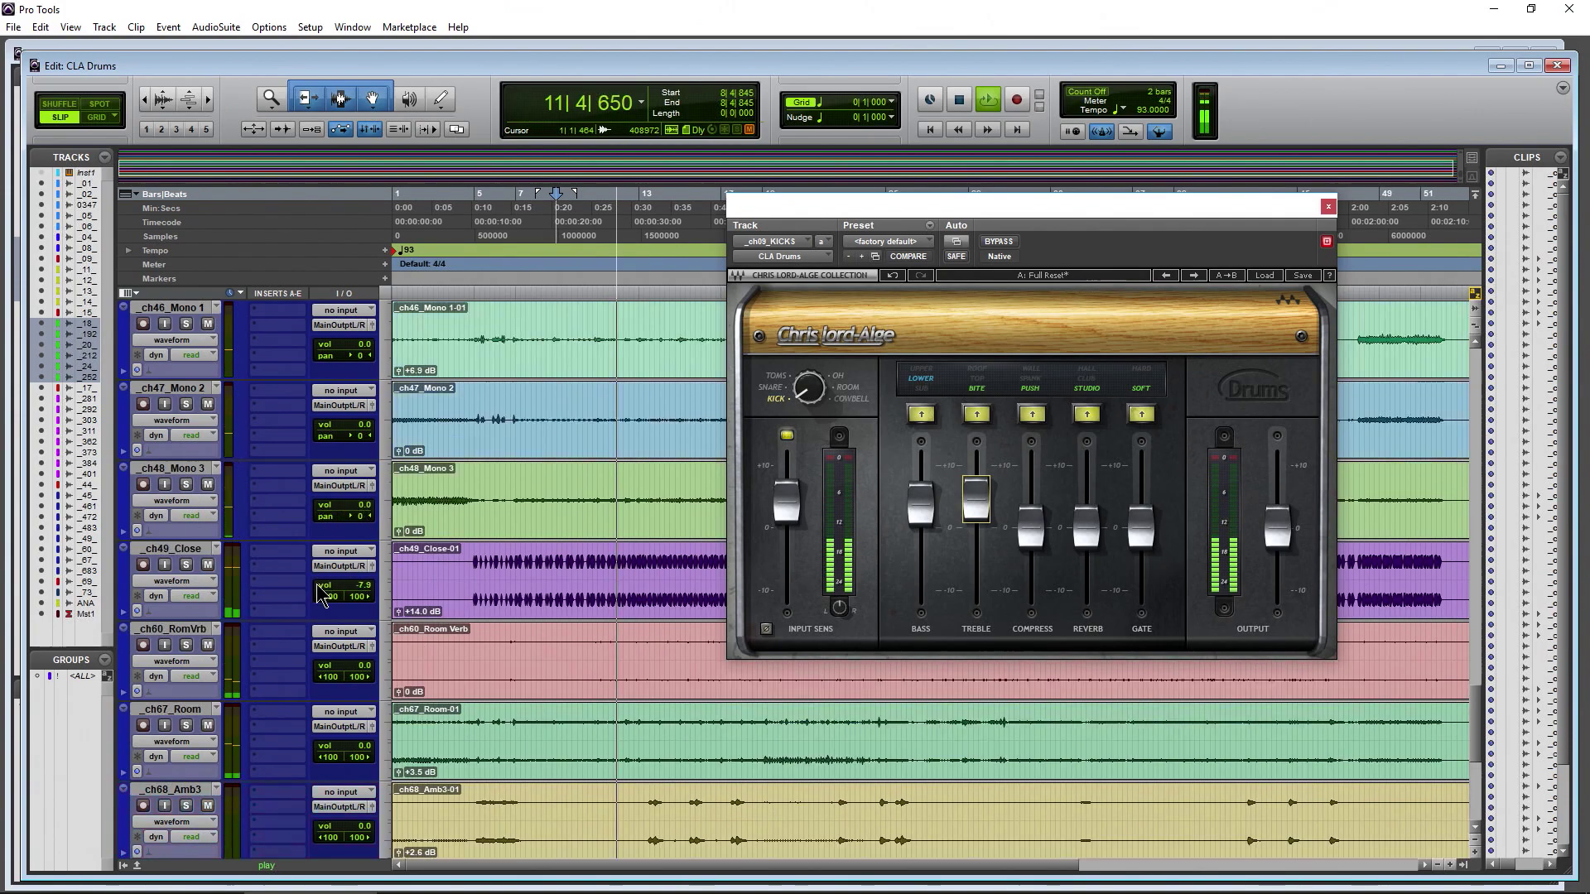
key("space")
- Play the kick tracks and raise Compress in CLA Drums to about +10 on the Push setting
scroll(321, 589, "up", 20)
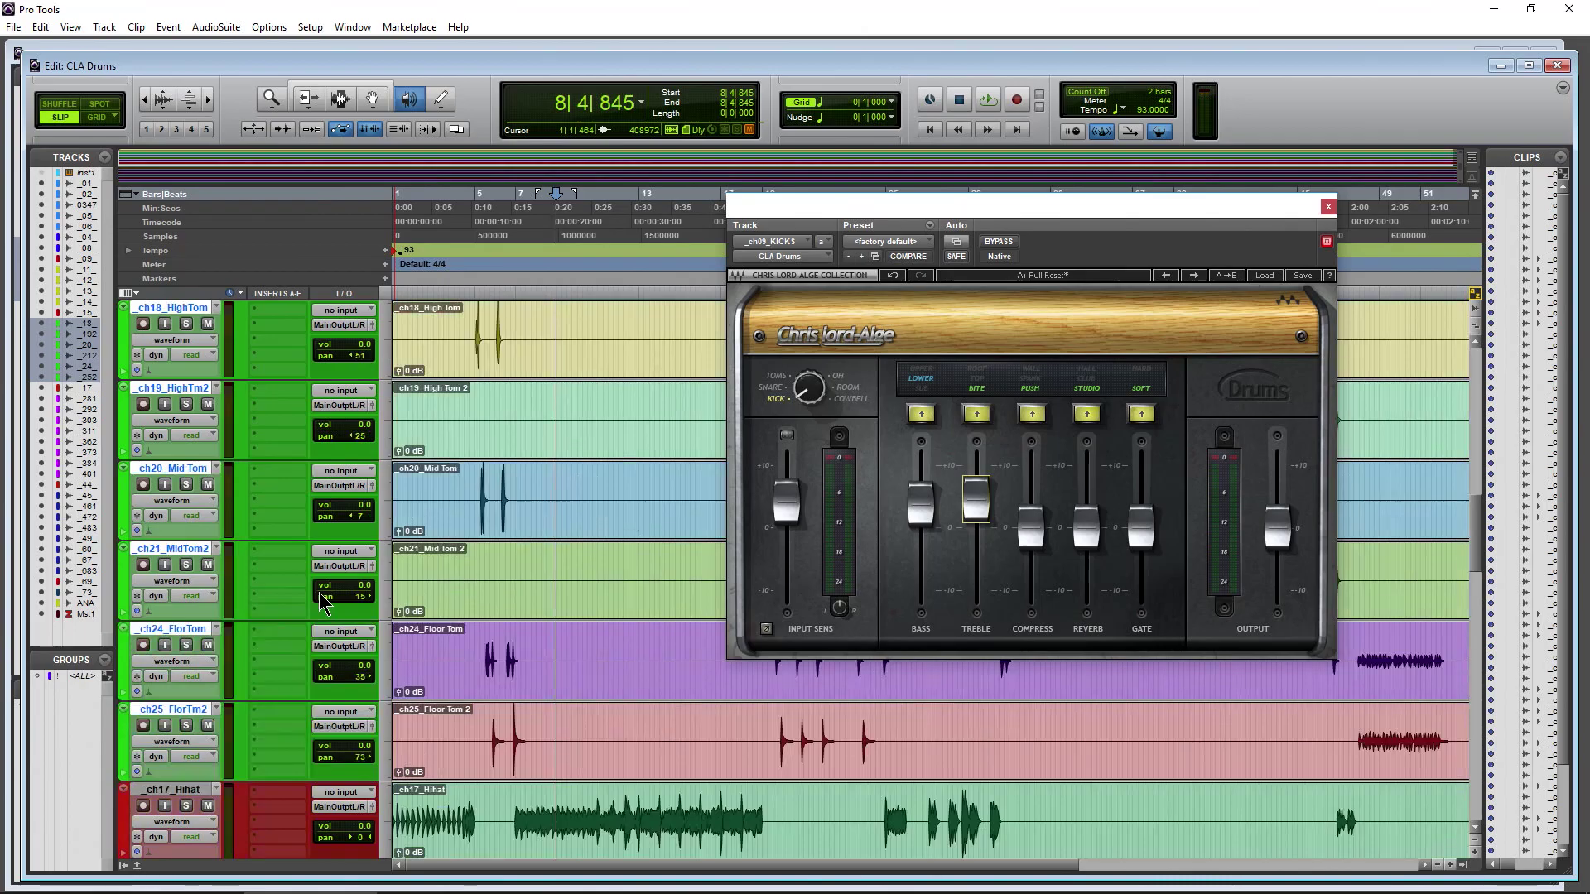
scroll(321, 602, "up", 6)
key("space")
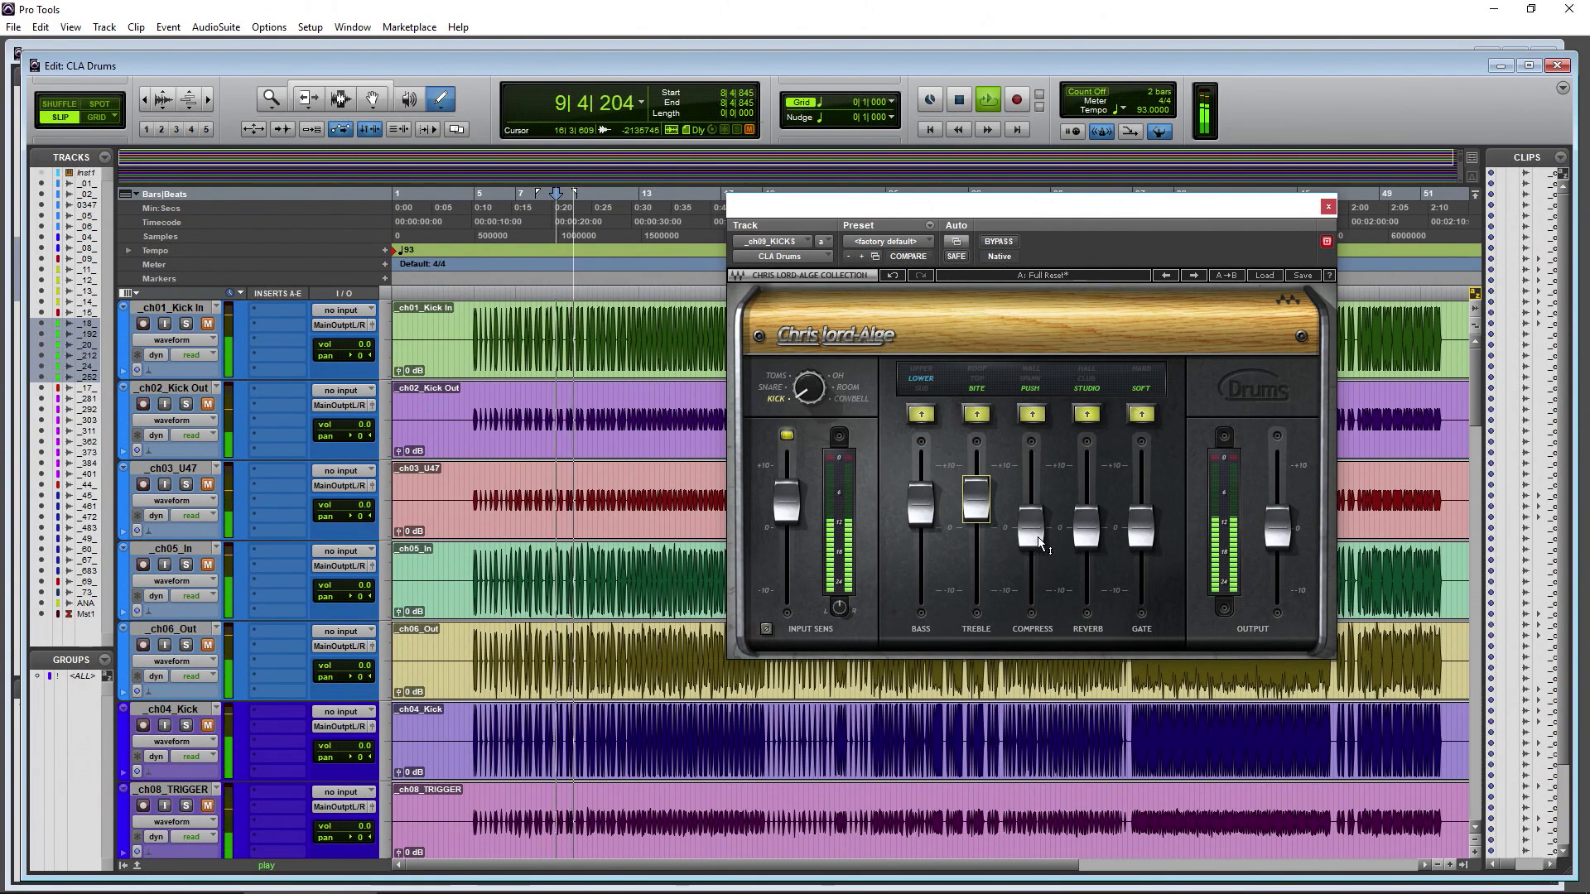
left_click_drag(1035, 542, 1036, 481)
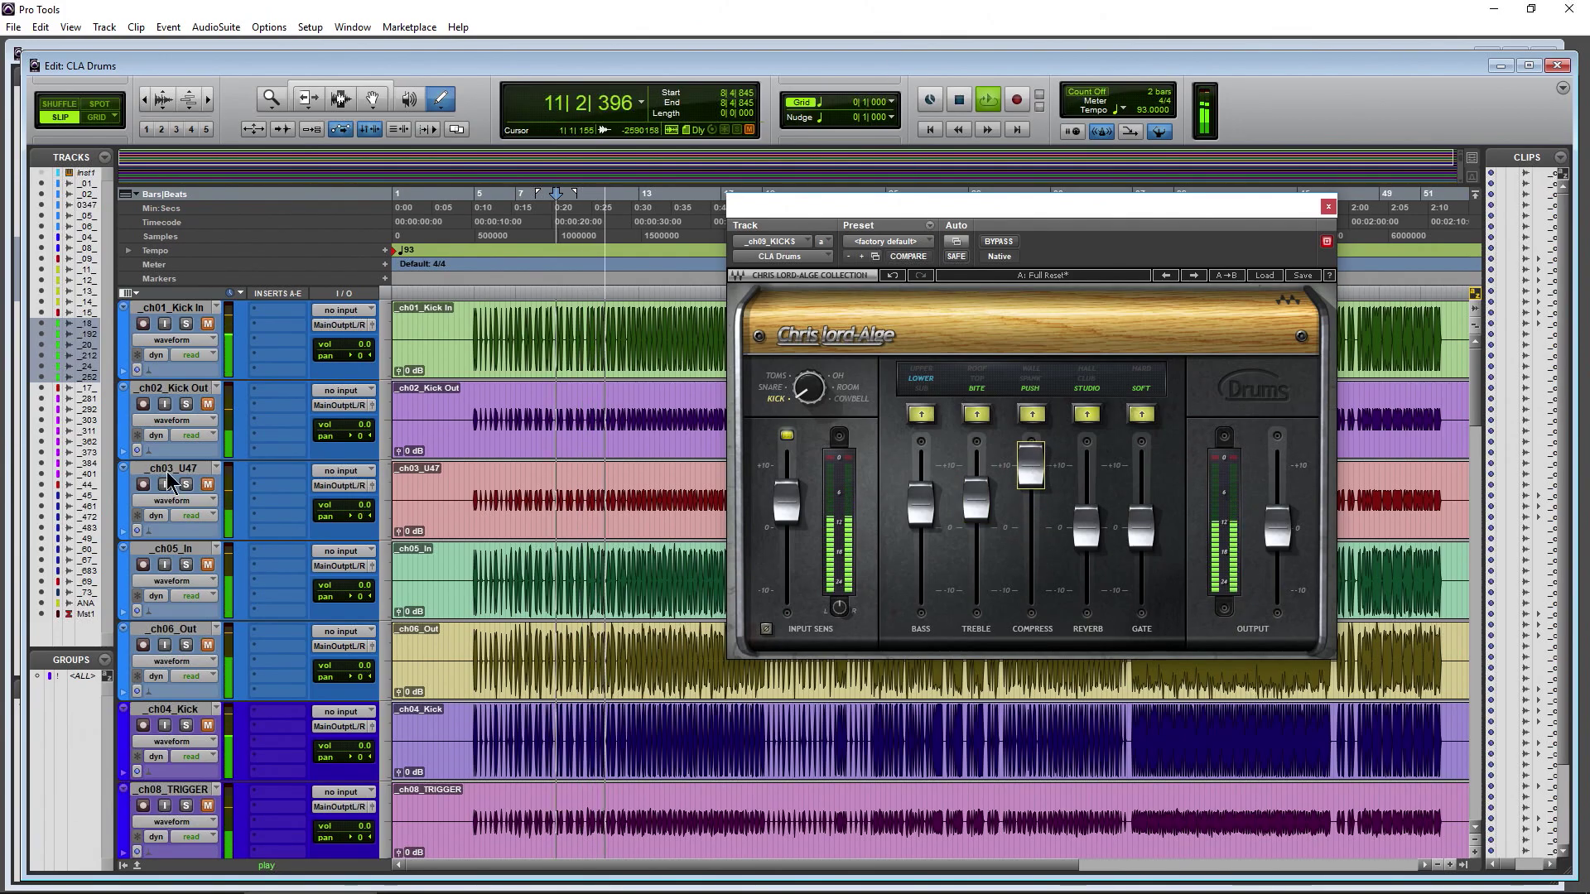
scroll(149, 592, "down", 1)
scroll(149, 592, "down", 4)
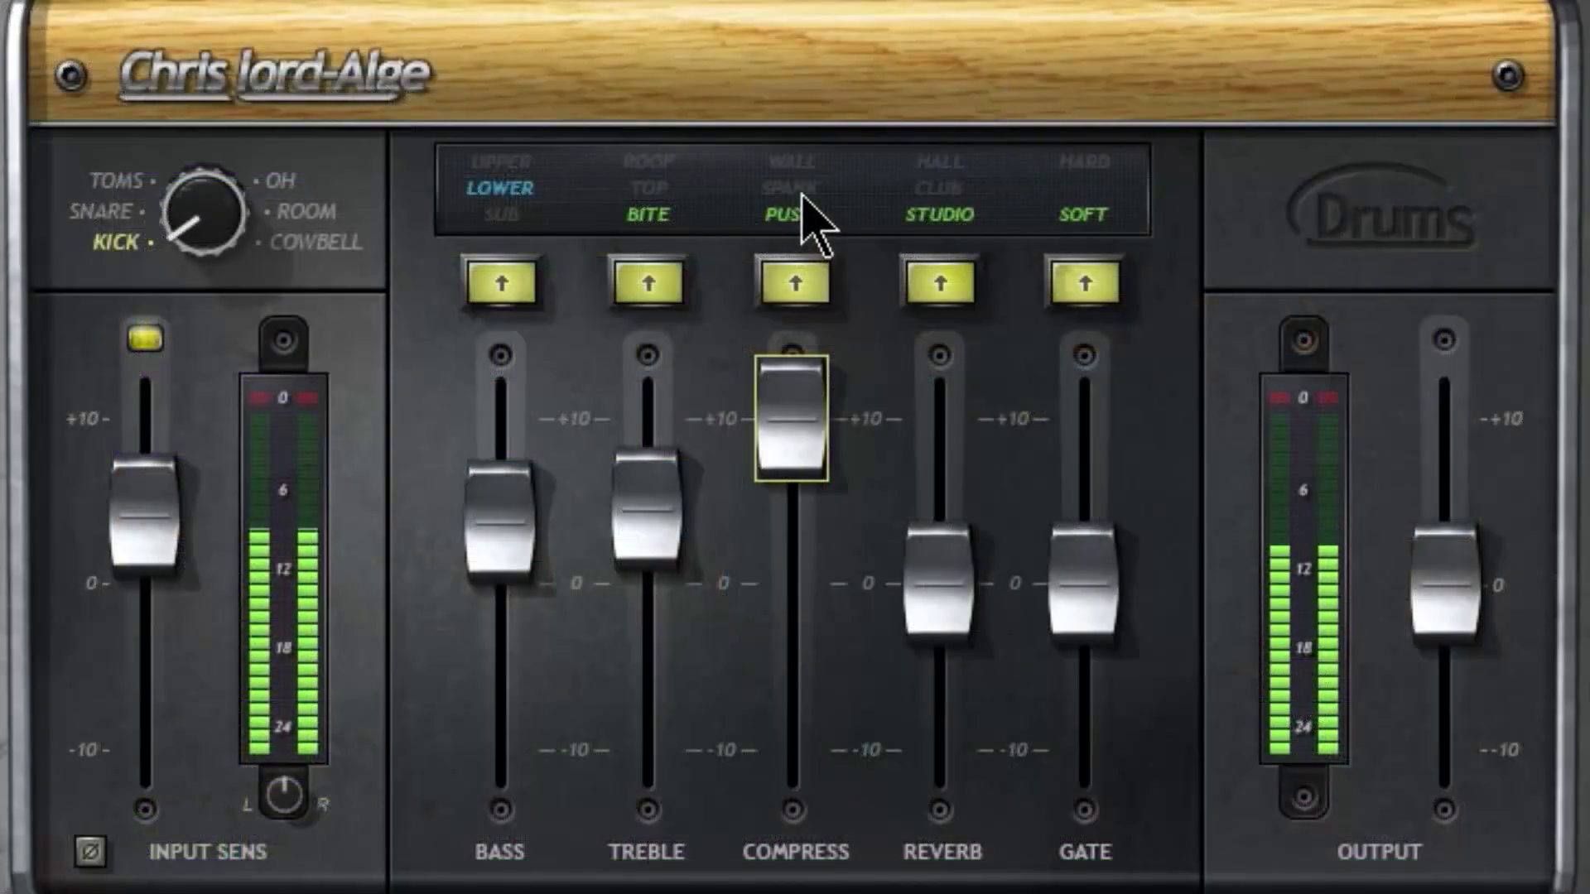
- Audition Spank and Wall compression with Compress lowered to about +5 and Output raised to about +3.5, ending on Spank
left_click(802, 197)
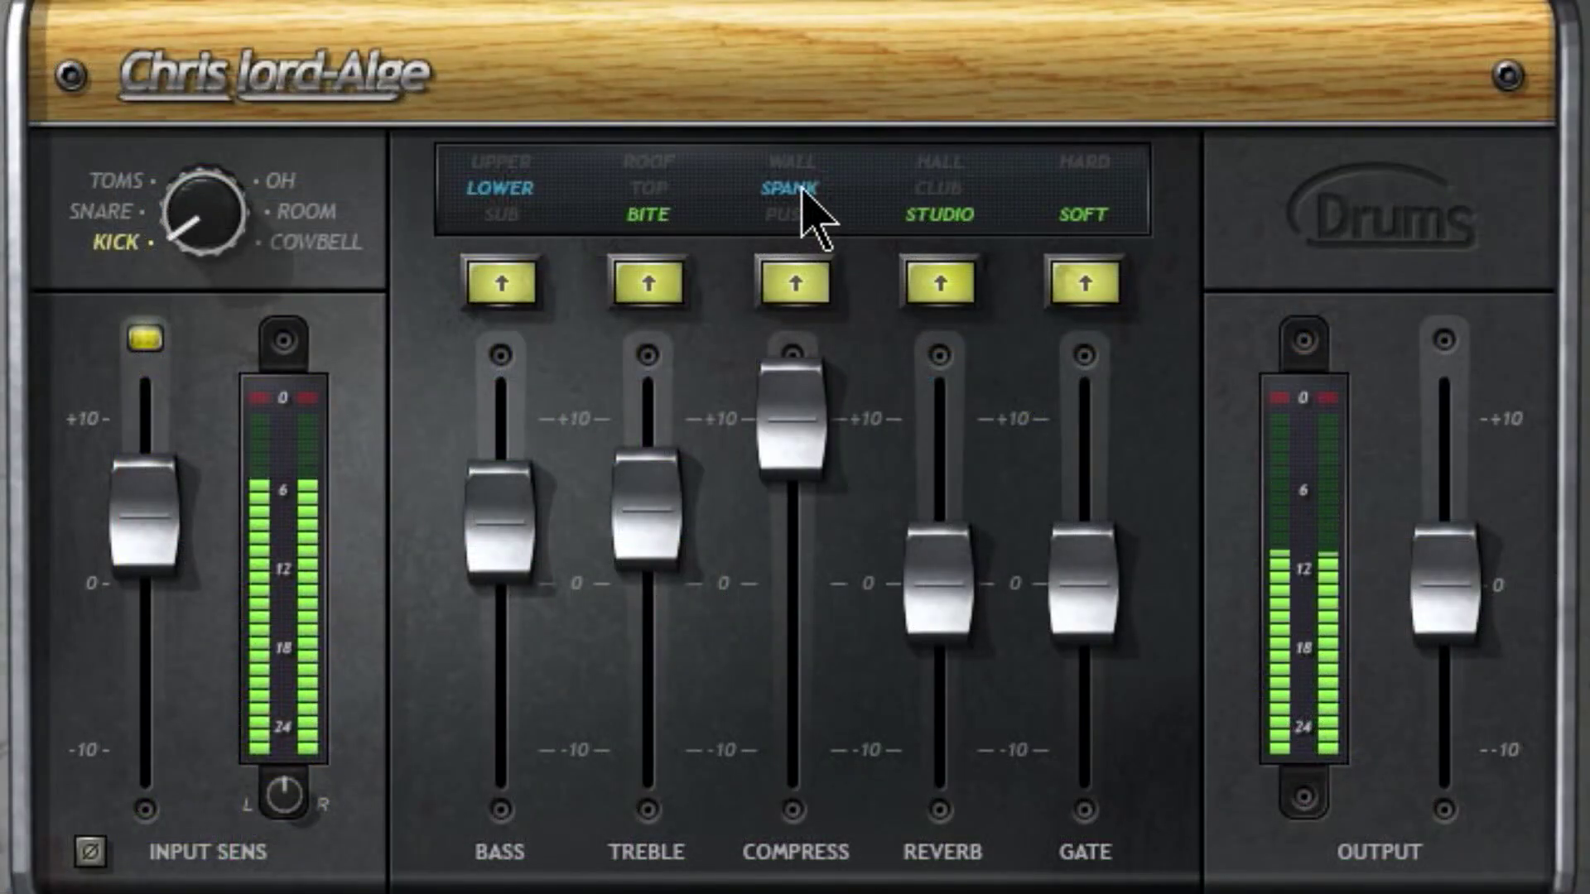
left_click(802, 199)
left_click_drag(792, 427, 827, 527)
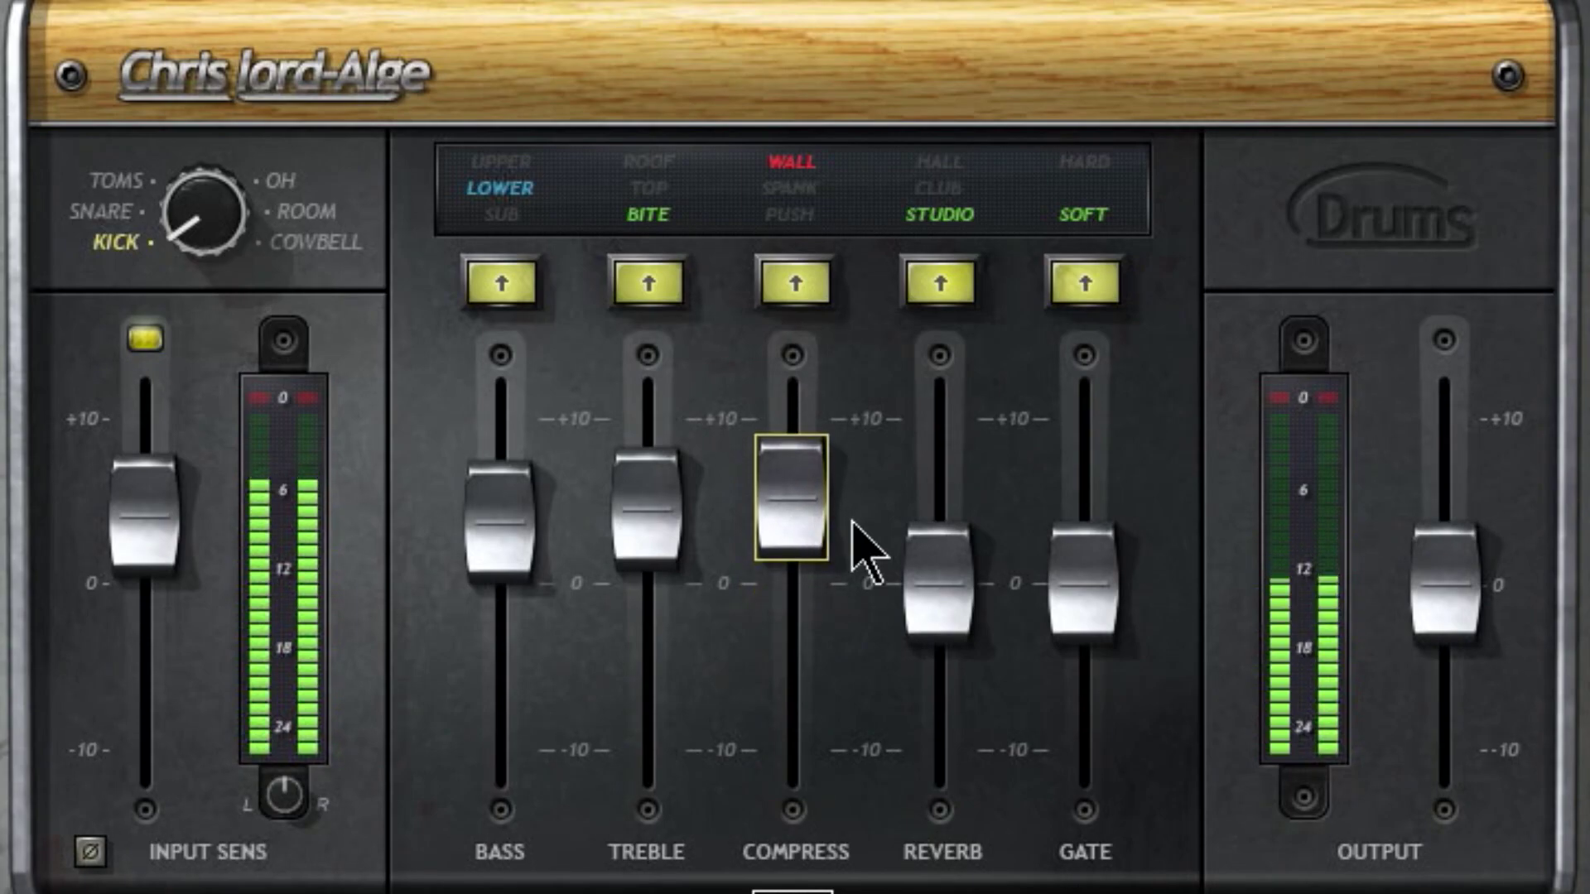
left_click_drag(1445, 580, 1445, 523)
left_click(801, 187)
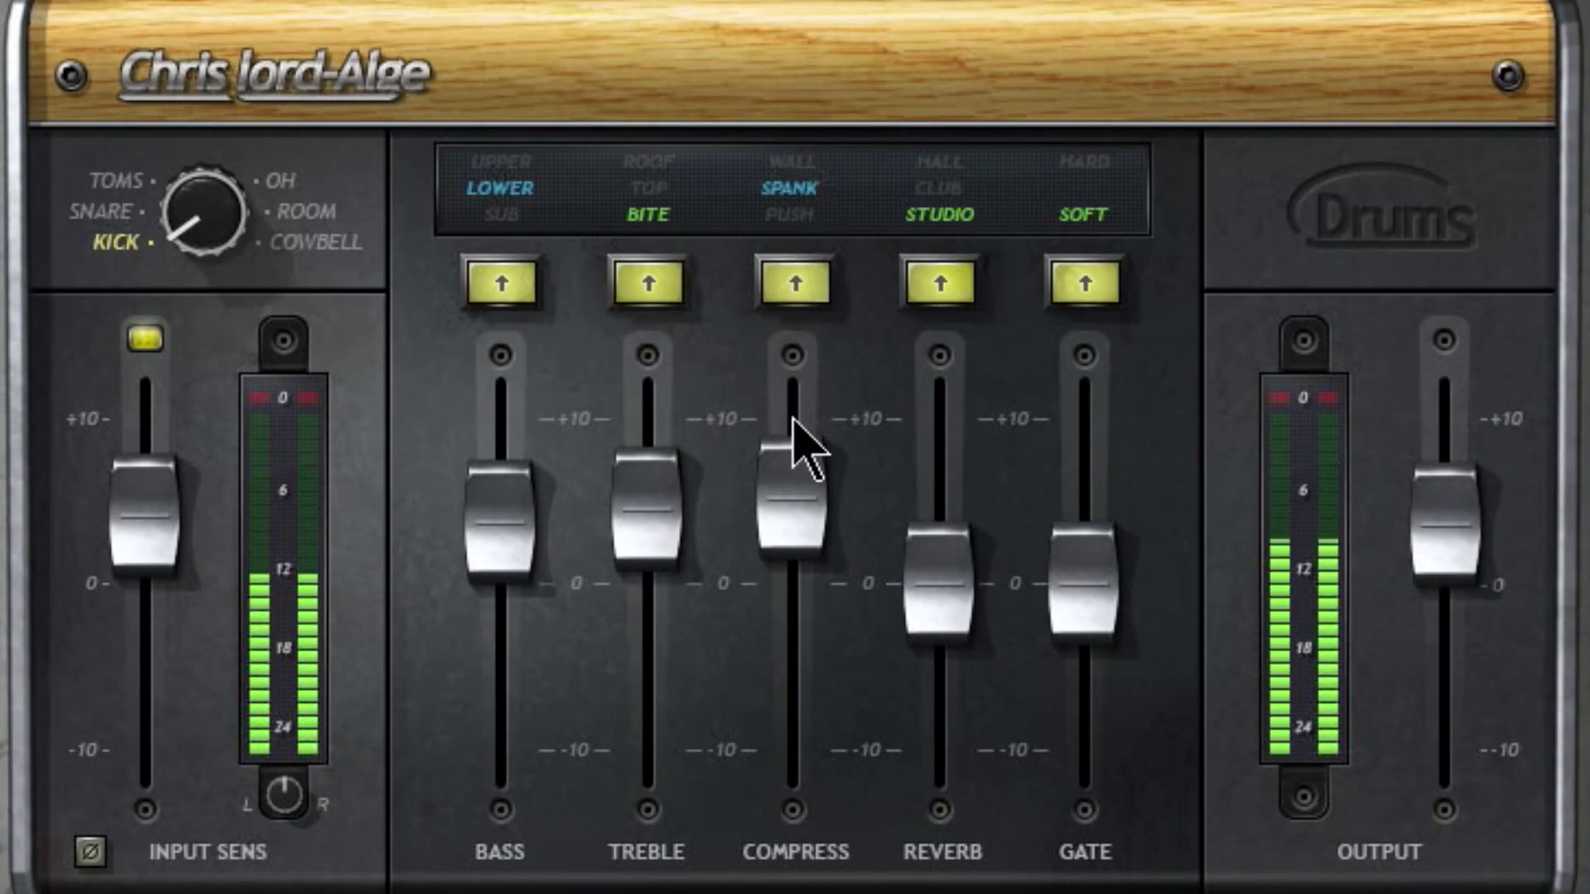
- Switch the compression to Push and lower both Compress and Output to about +1.5
left_click(787, 231)
left_click_drag(787, 440, 788, 490)
left_click_drag(1437, 532, 1438, 561)
left_click_drag(783, 538, 784, 554)
left_click_drag(1441, 548, 1441, 557)
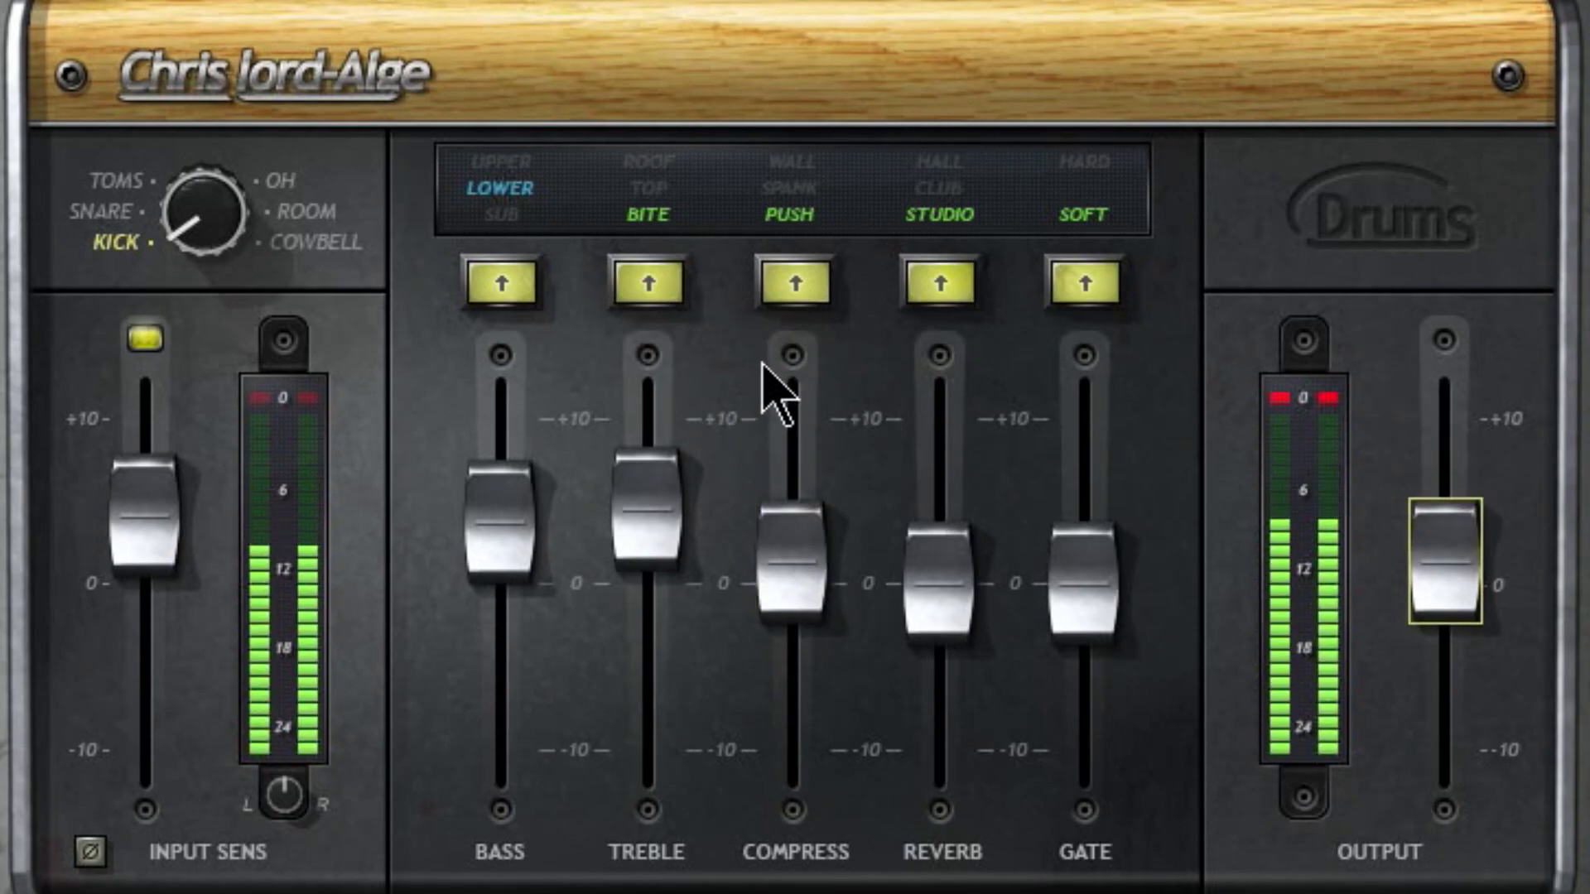
- Compare the kicks with Push compression off and on, and set Compress to 3.8
left_click(797, 271)
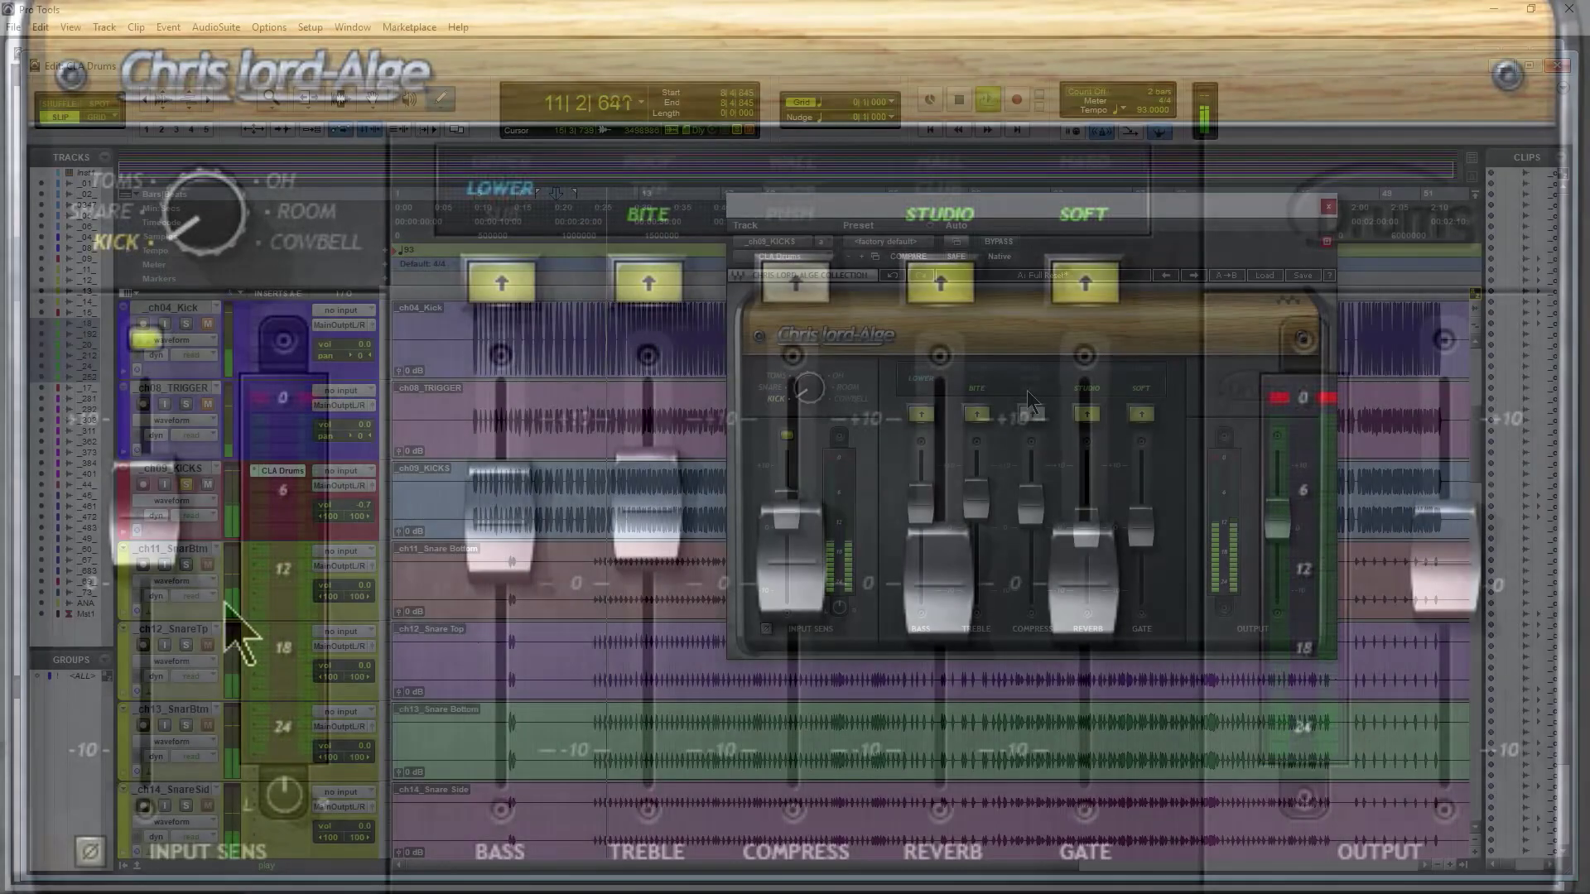
left_click(793, 280)
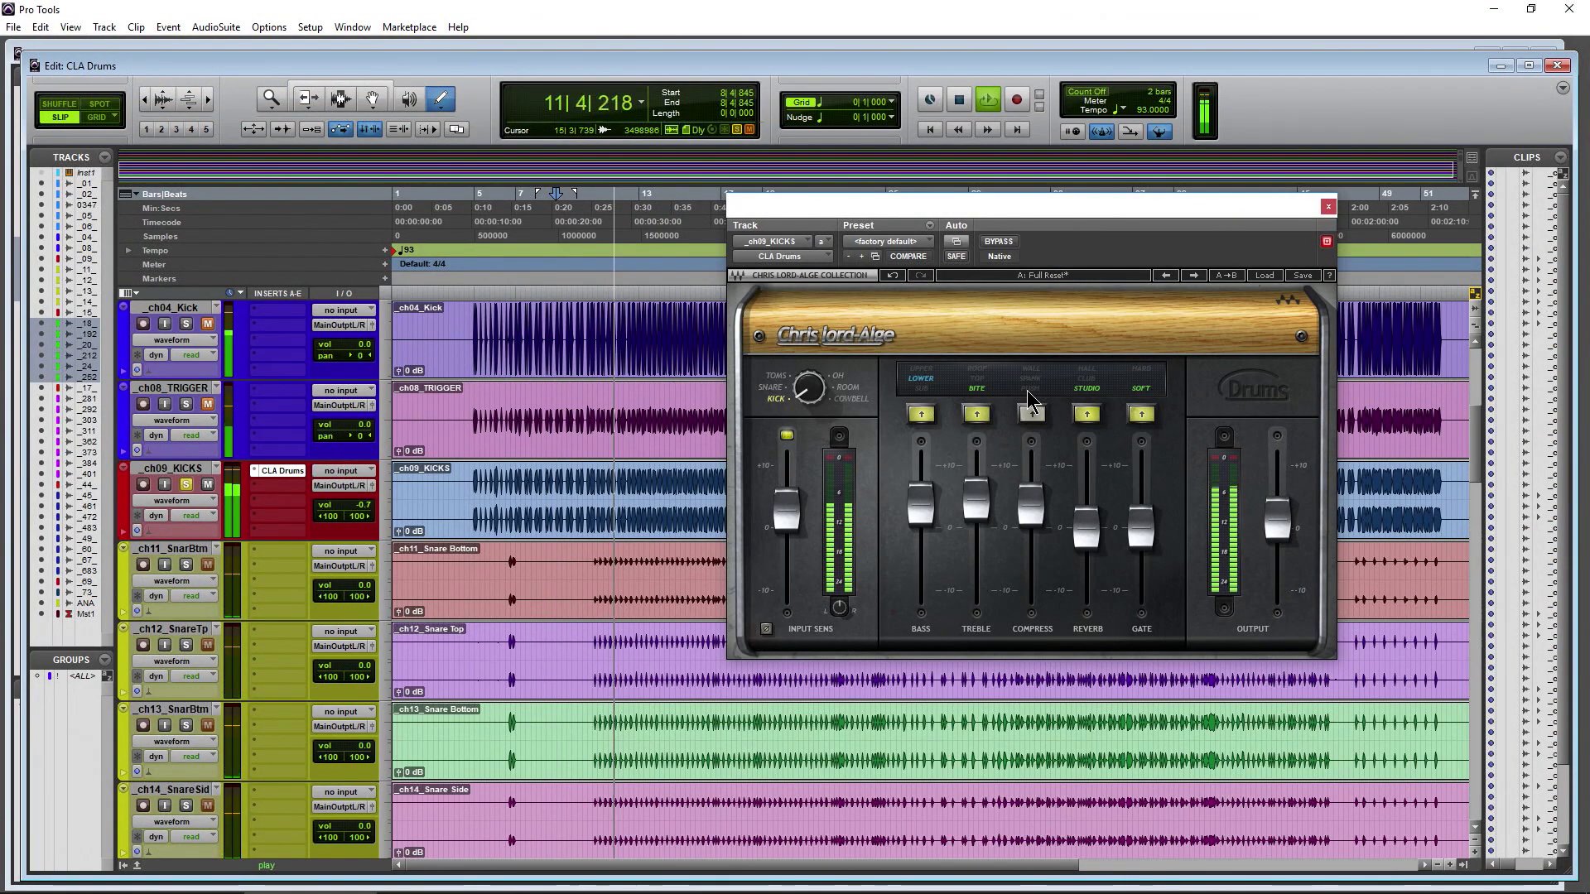
left_click(1030, 502)
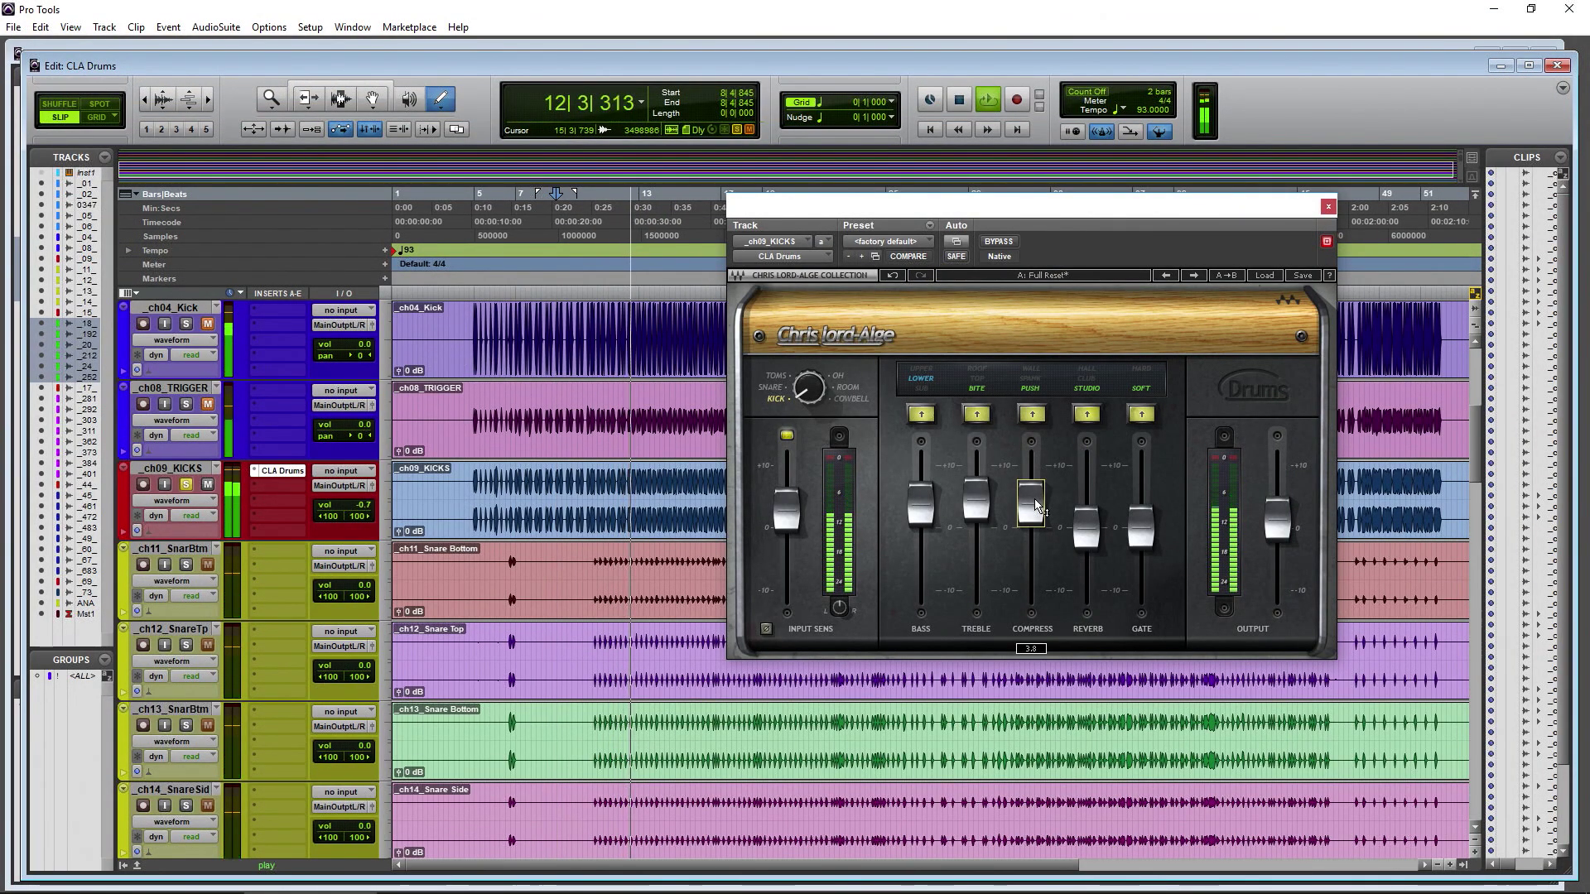
key("space")
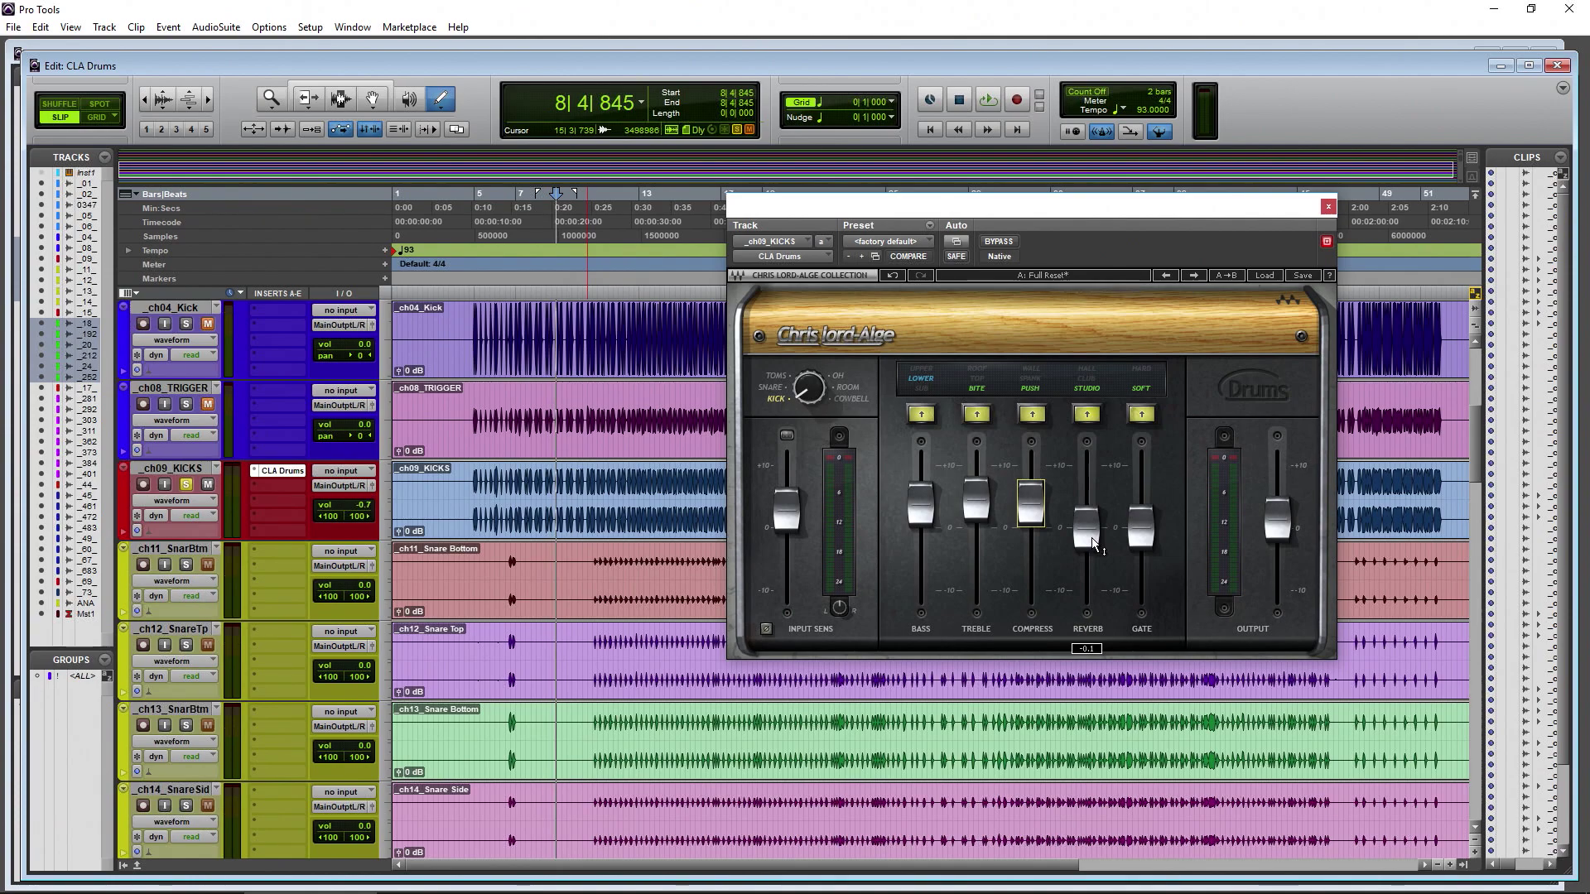
- Play the kicks with Reverb raised to about +7.5 and audition the Club and Hall reverbs
key("space")
left_click_drag(1093, 543, 1093, 491)
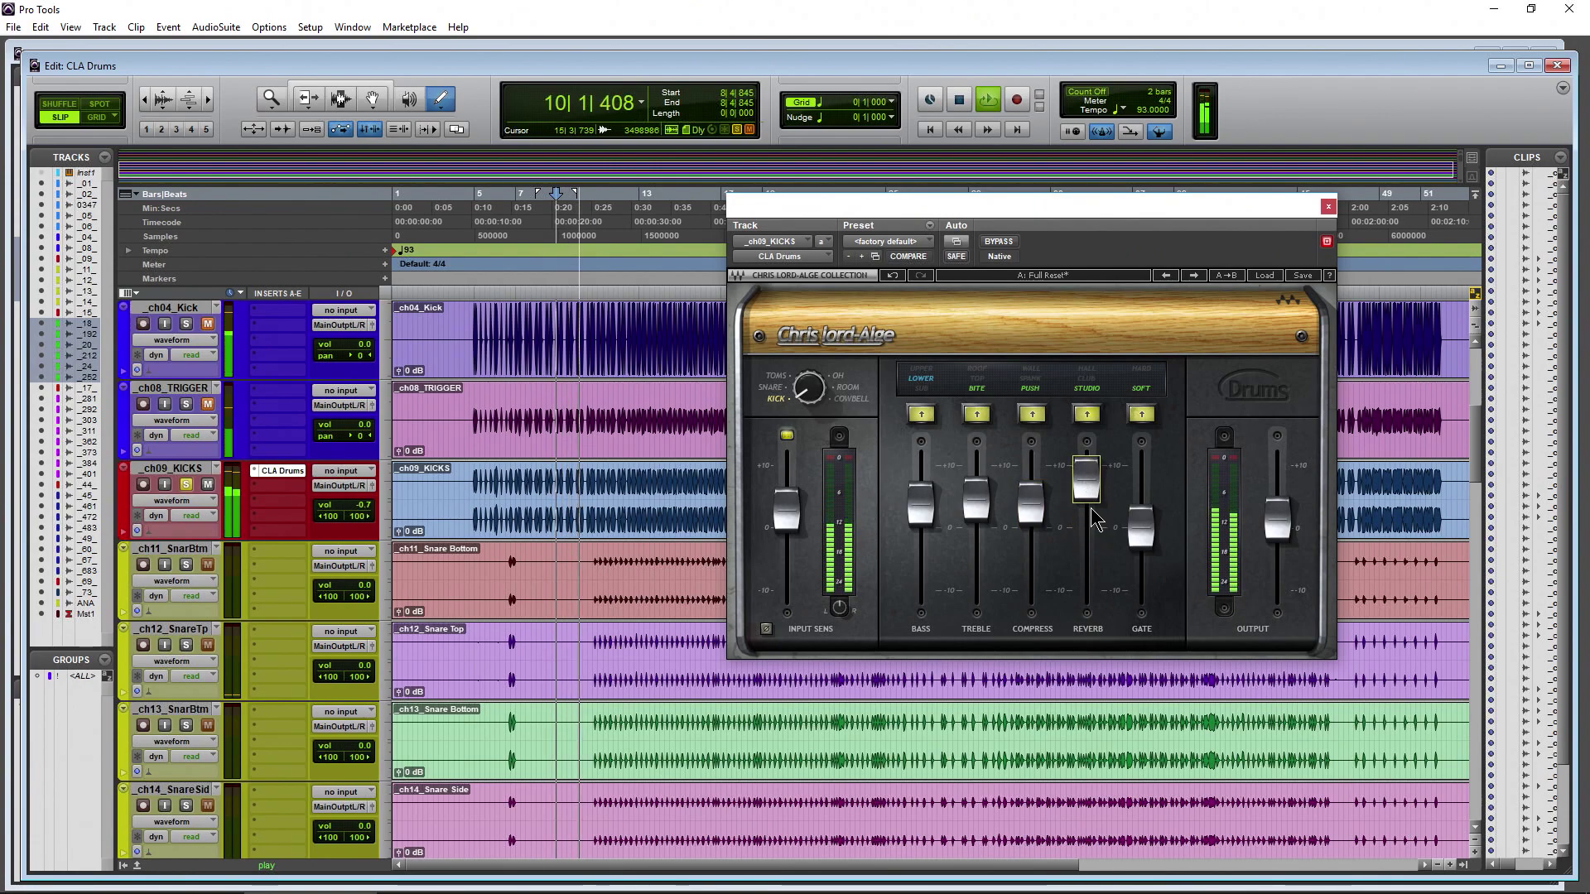
left_click(1090, 382)
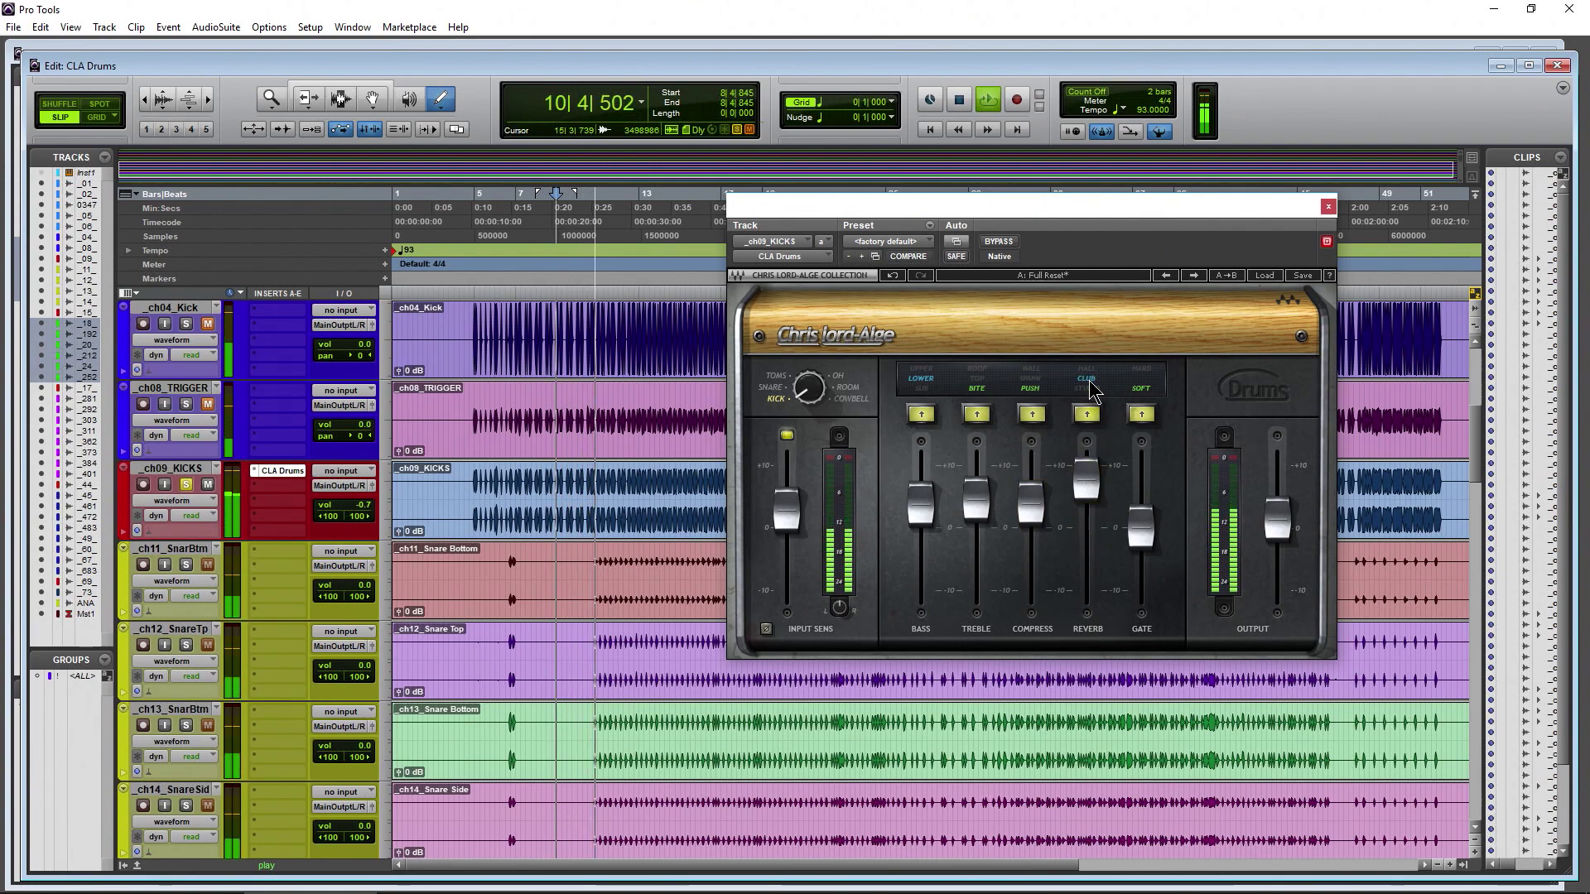
left_click(1089, 382)
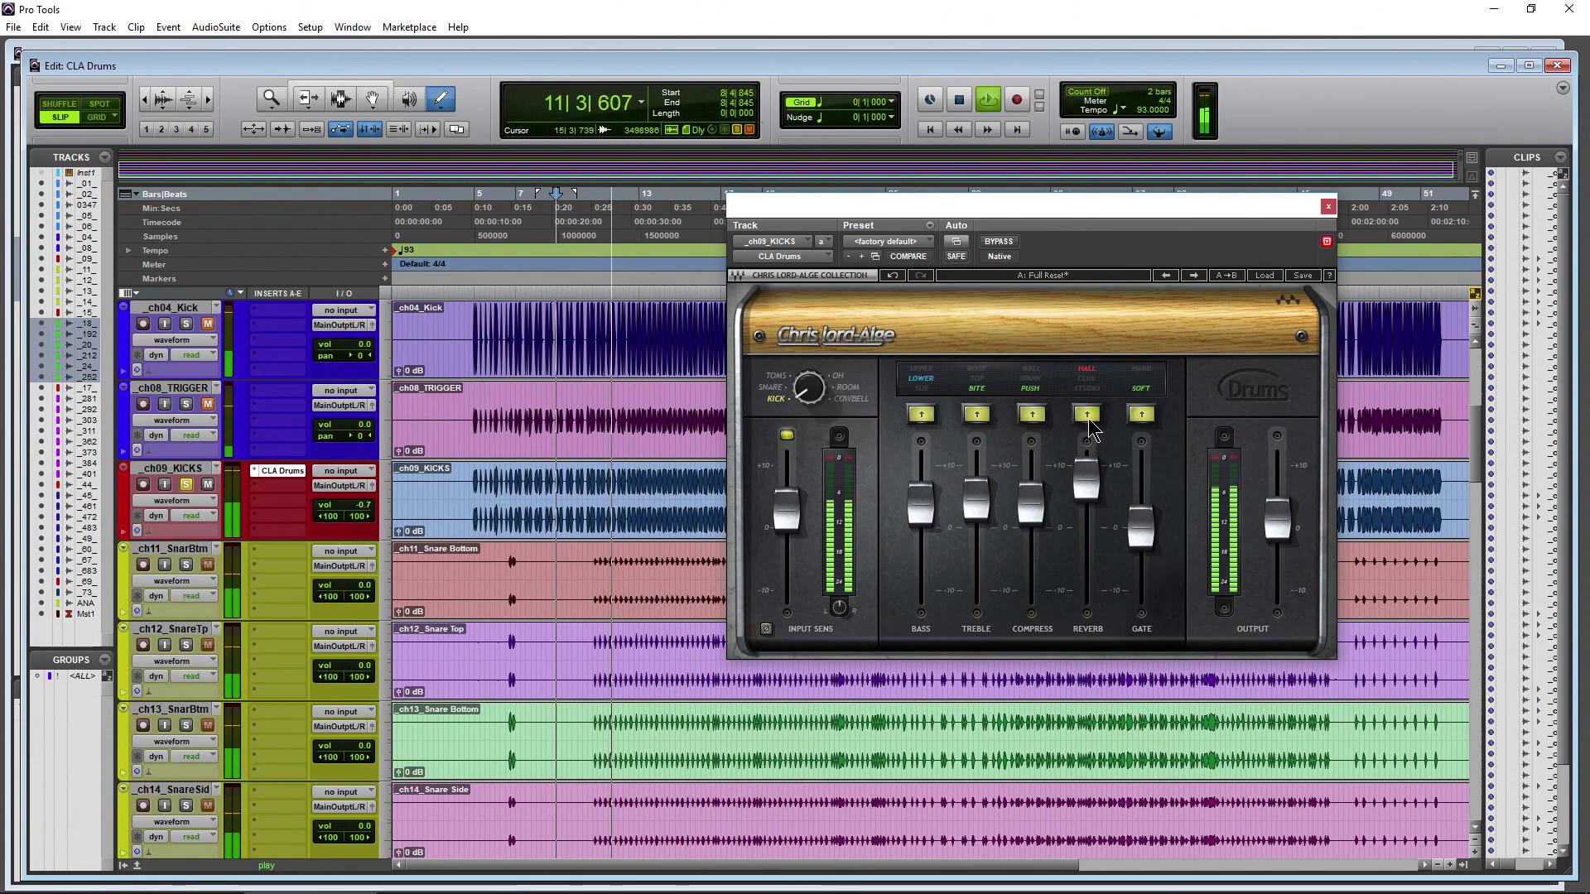
- Switch the reverb off, lower its fader to about -8, and compare the kicks with the plug-in bypassed and active
left_click(1087, 415)
left_click_drag(1086, 480, 1087, 578)
left_click(1088, 414)
left_click(998, 242)
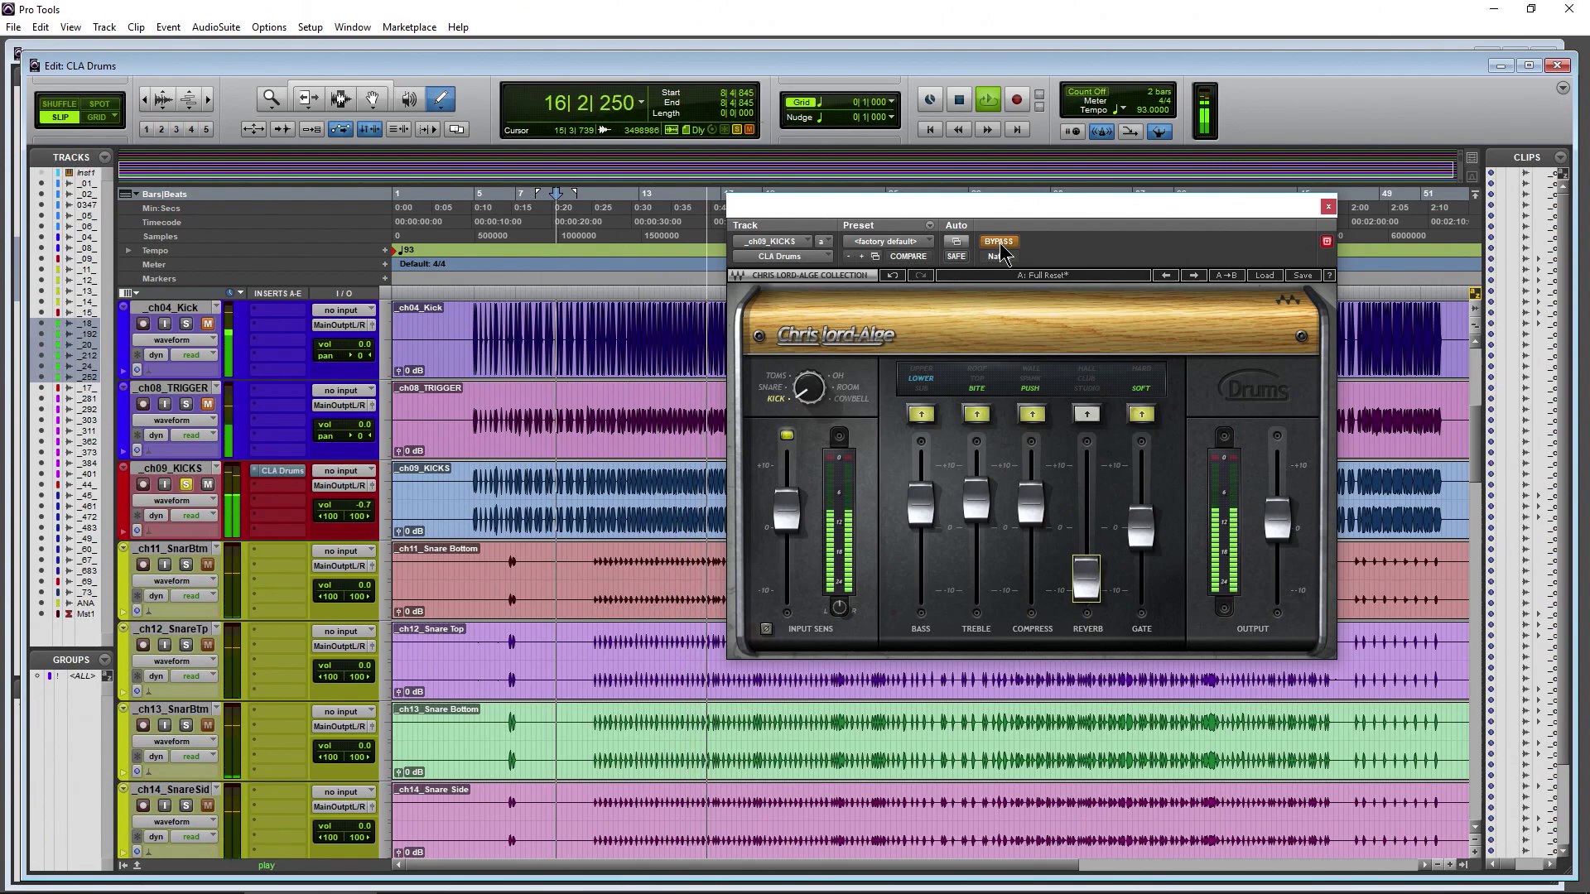
left_click(999, 242)
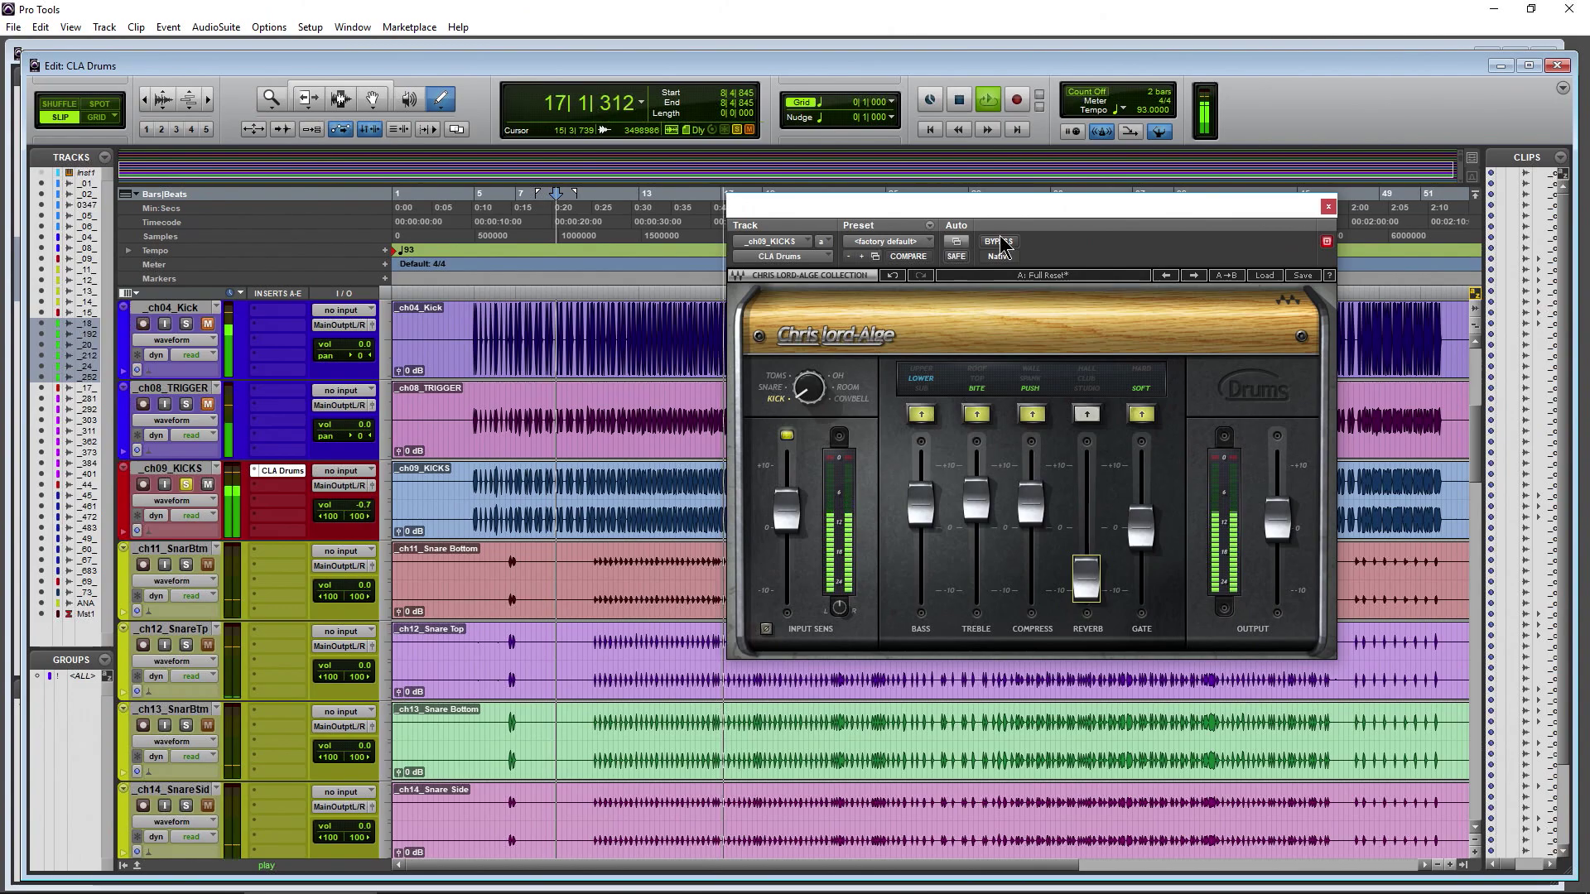
key("space")
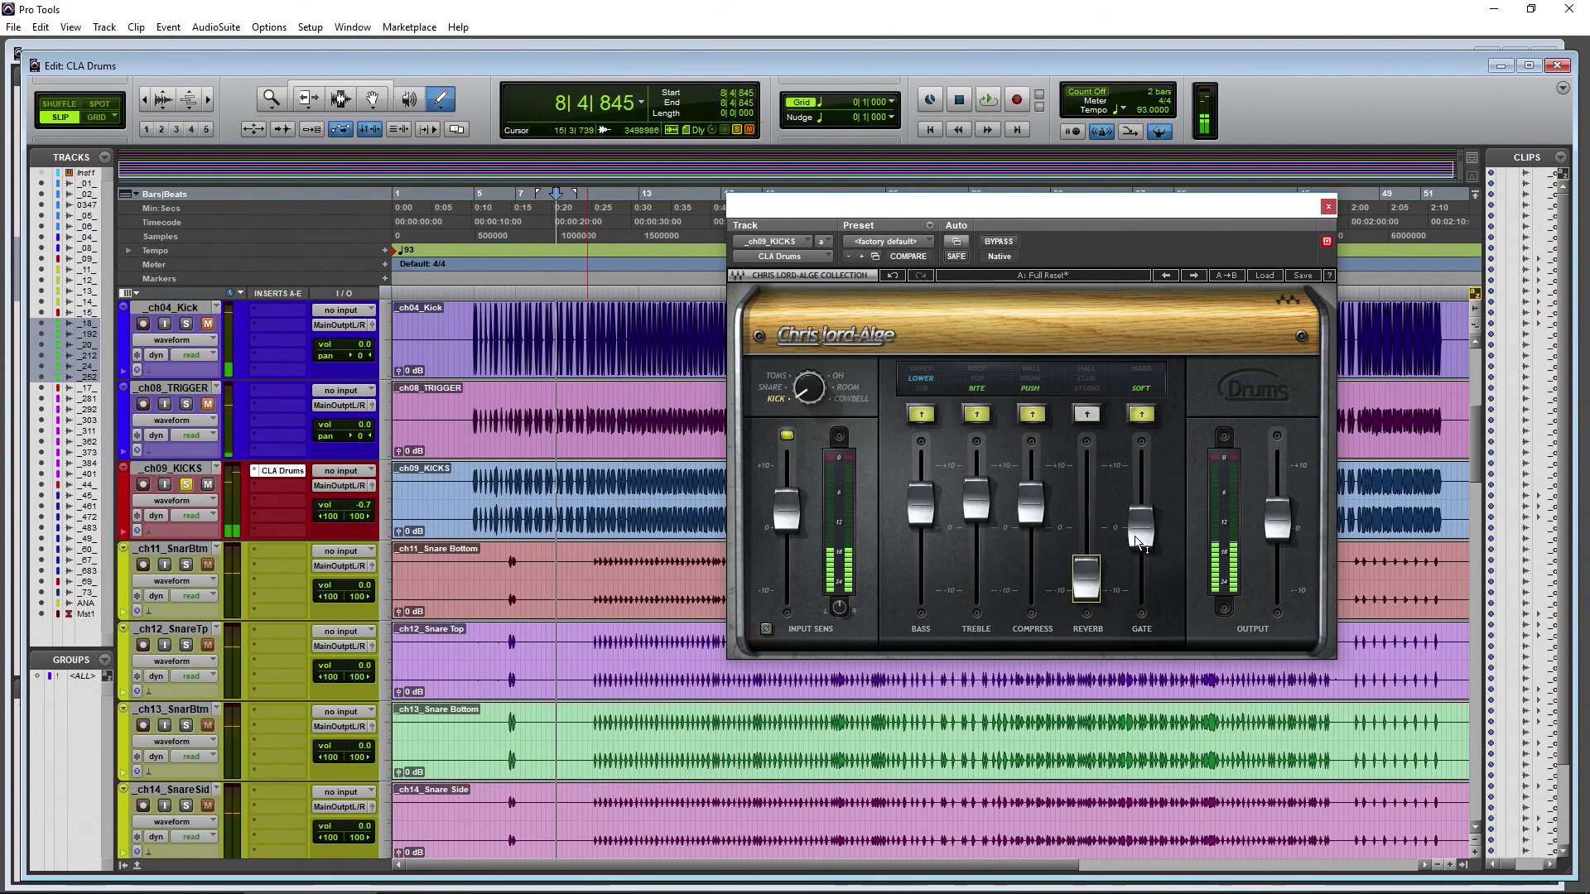
- Examine the decay of the kick hits and the gaps between them in the track waveforms
left_click(207, 100)
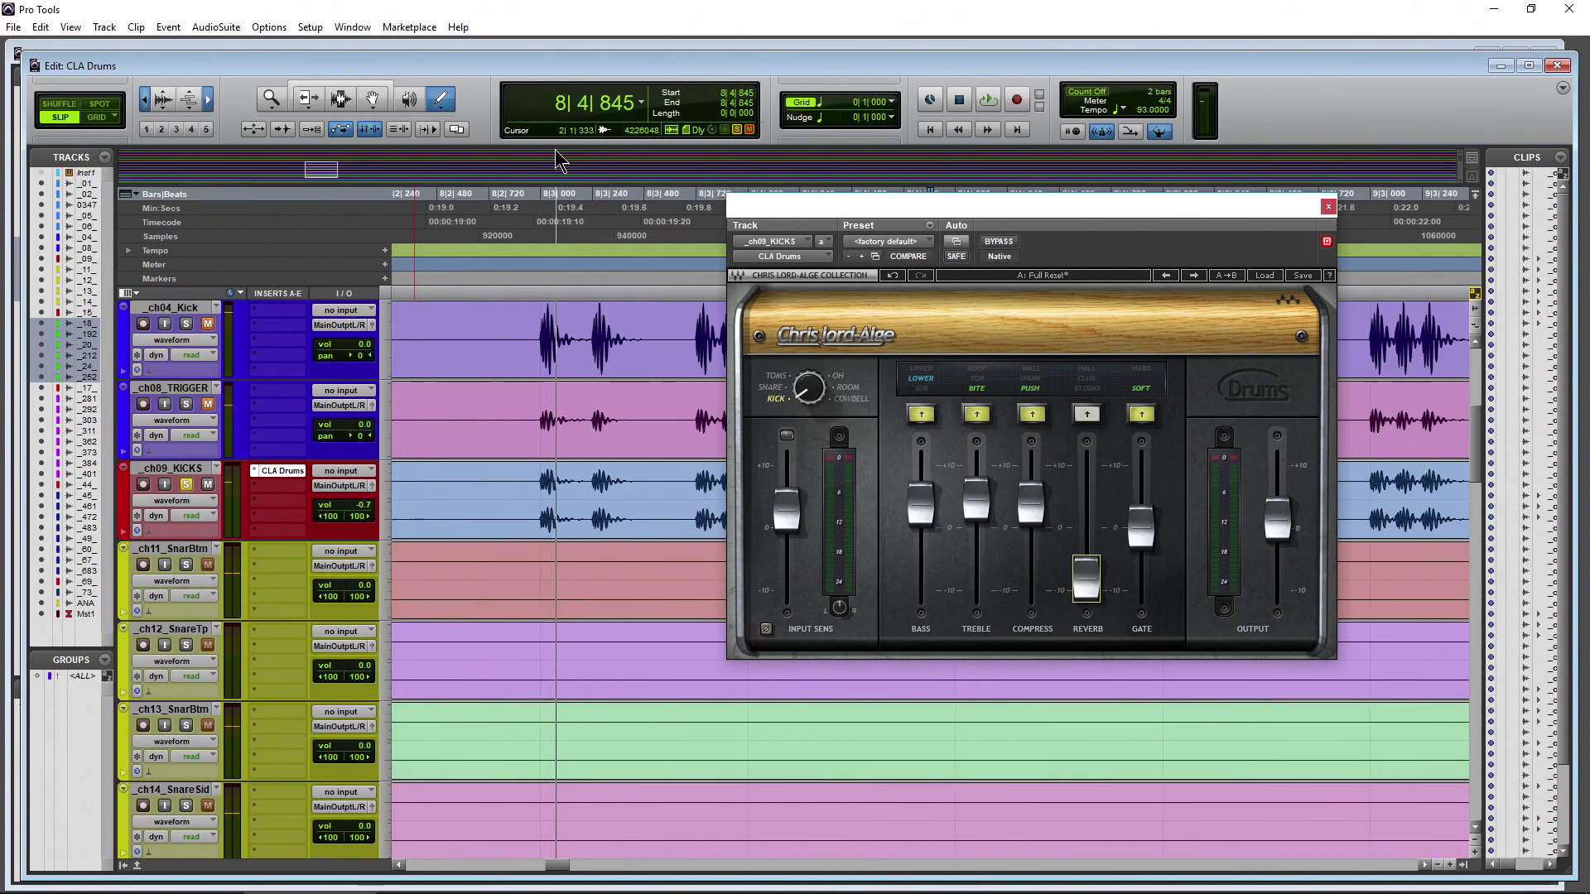
key("ctrl+bracketleft")
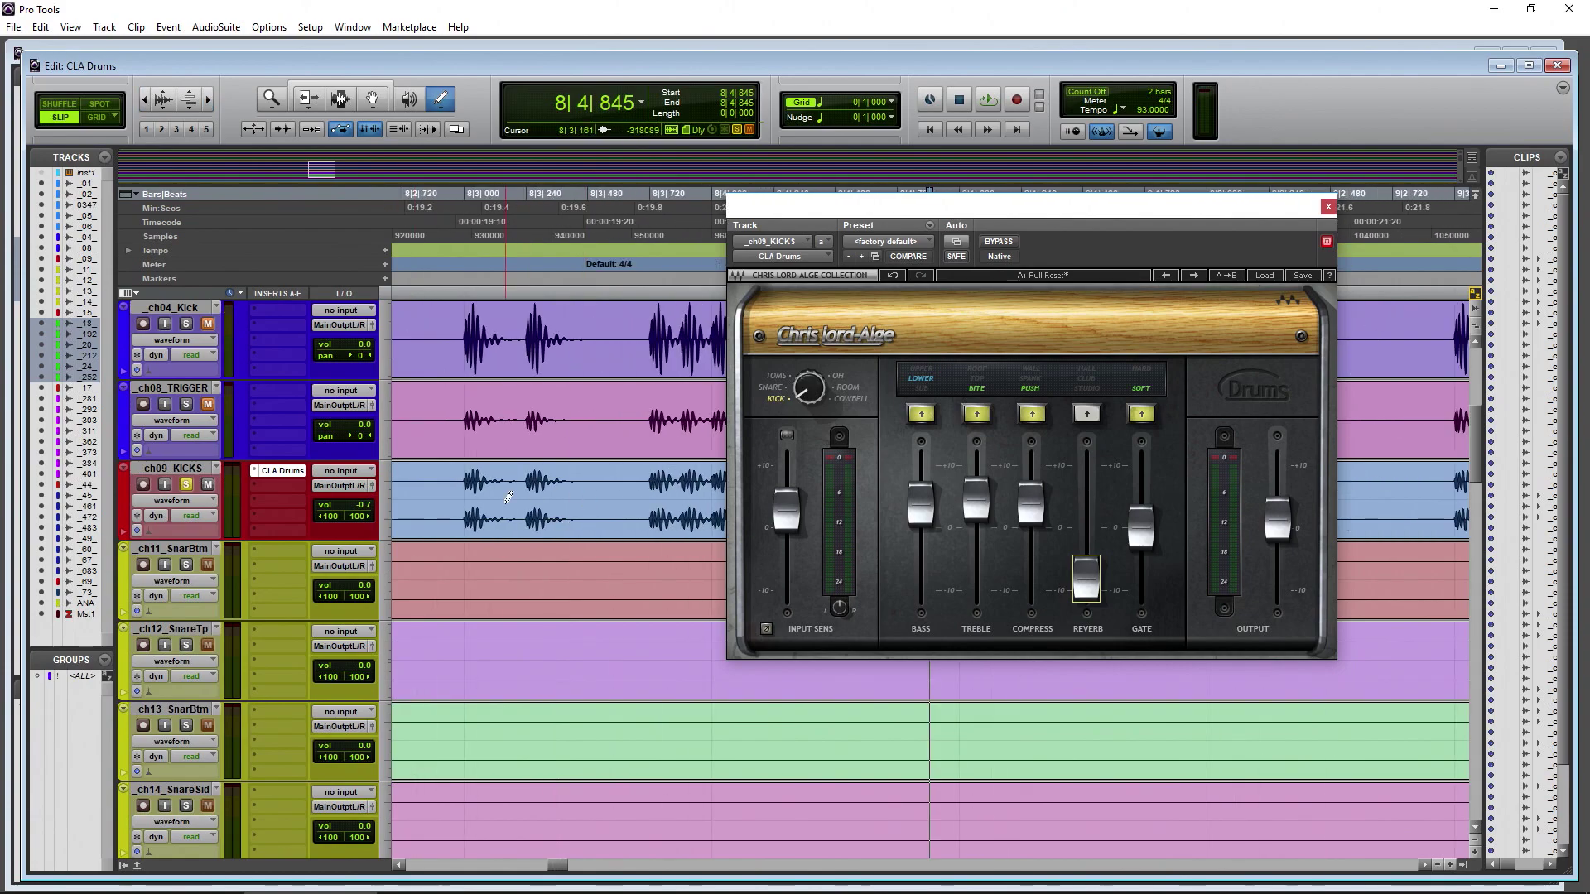
scroll(509, 499, "right", 10)
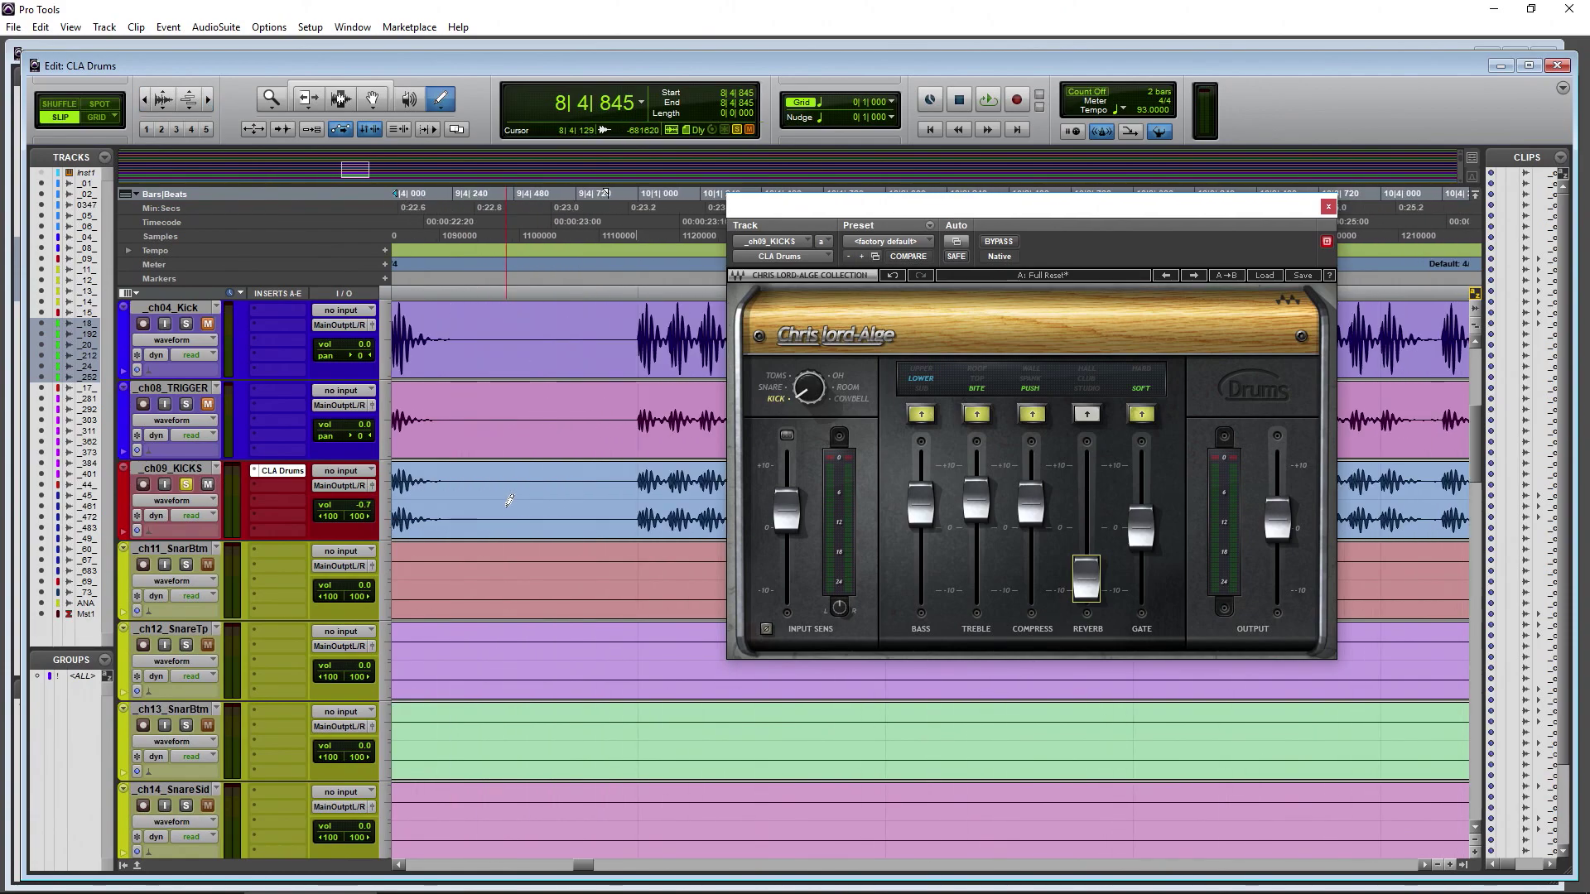
scroll(509, 498, "left", 3)
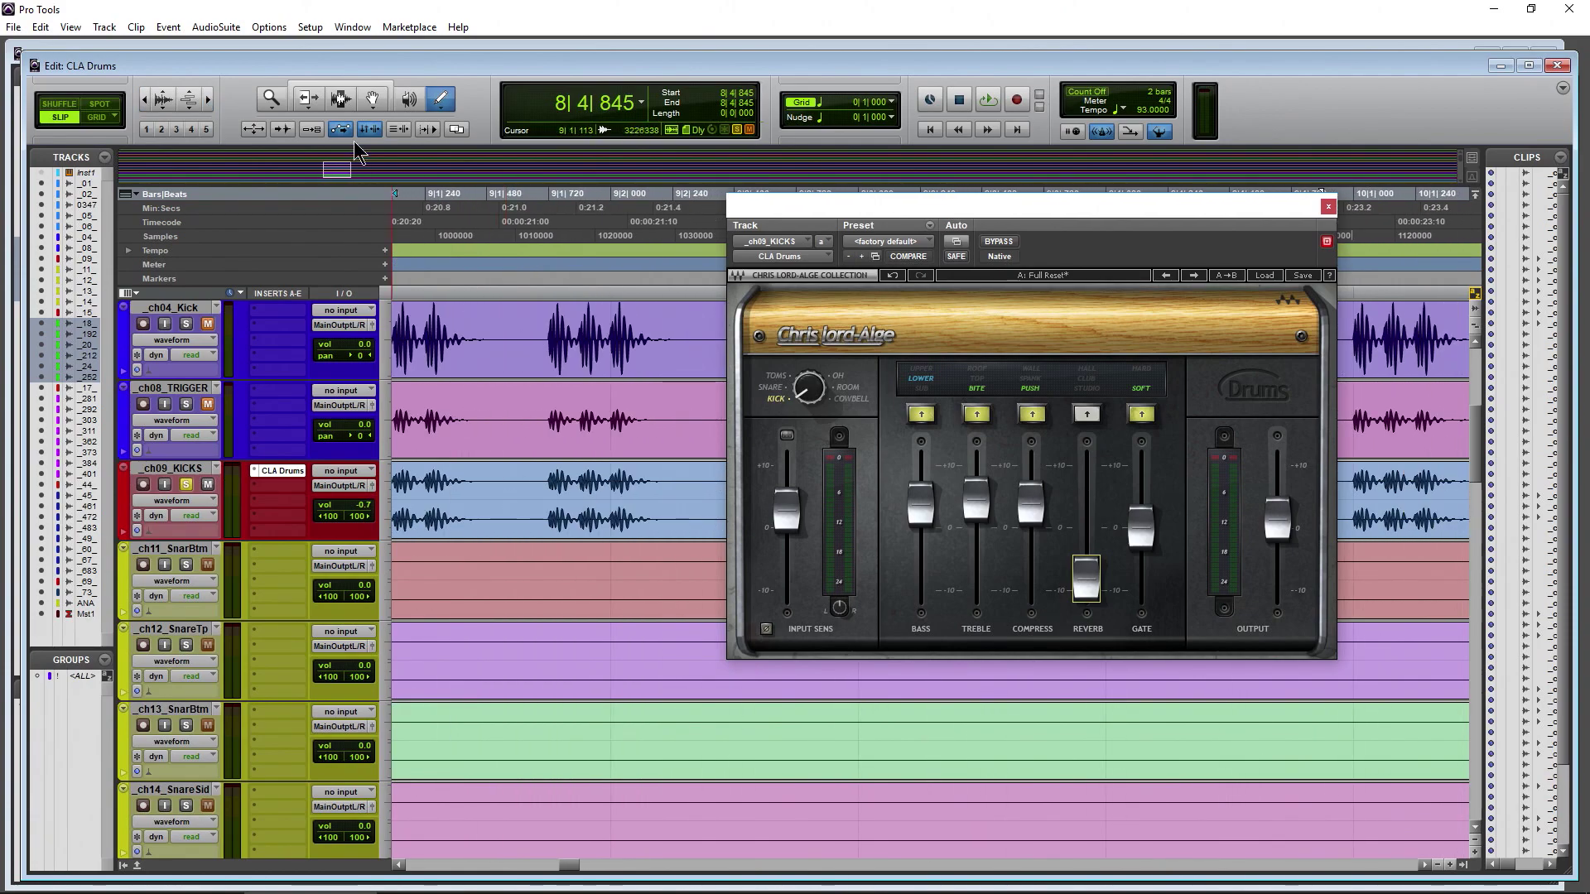
left_click(376, 93)
scroll(501, 467, "left", 8)
scroll(501, 467, "right", 5)
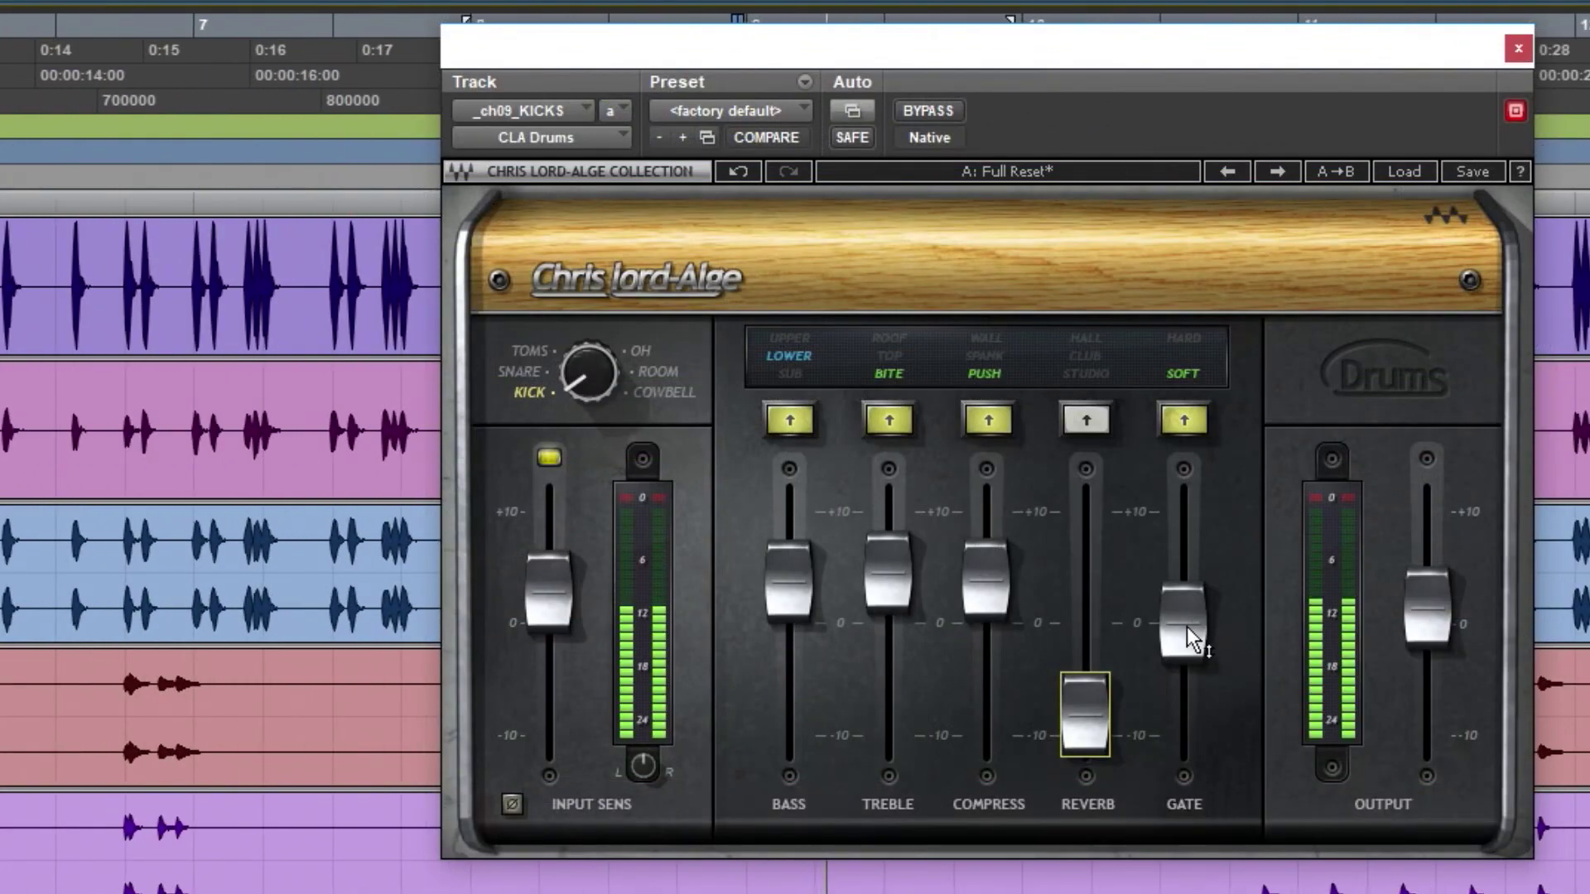
- Audition the Hard gate with Gate raised to about +10, bring Gate down to about +1, and switch the gate off
left_click_drag(1185, 628, 1184, 511)
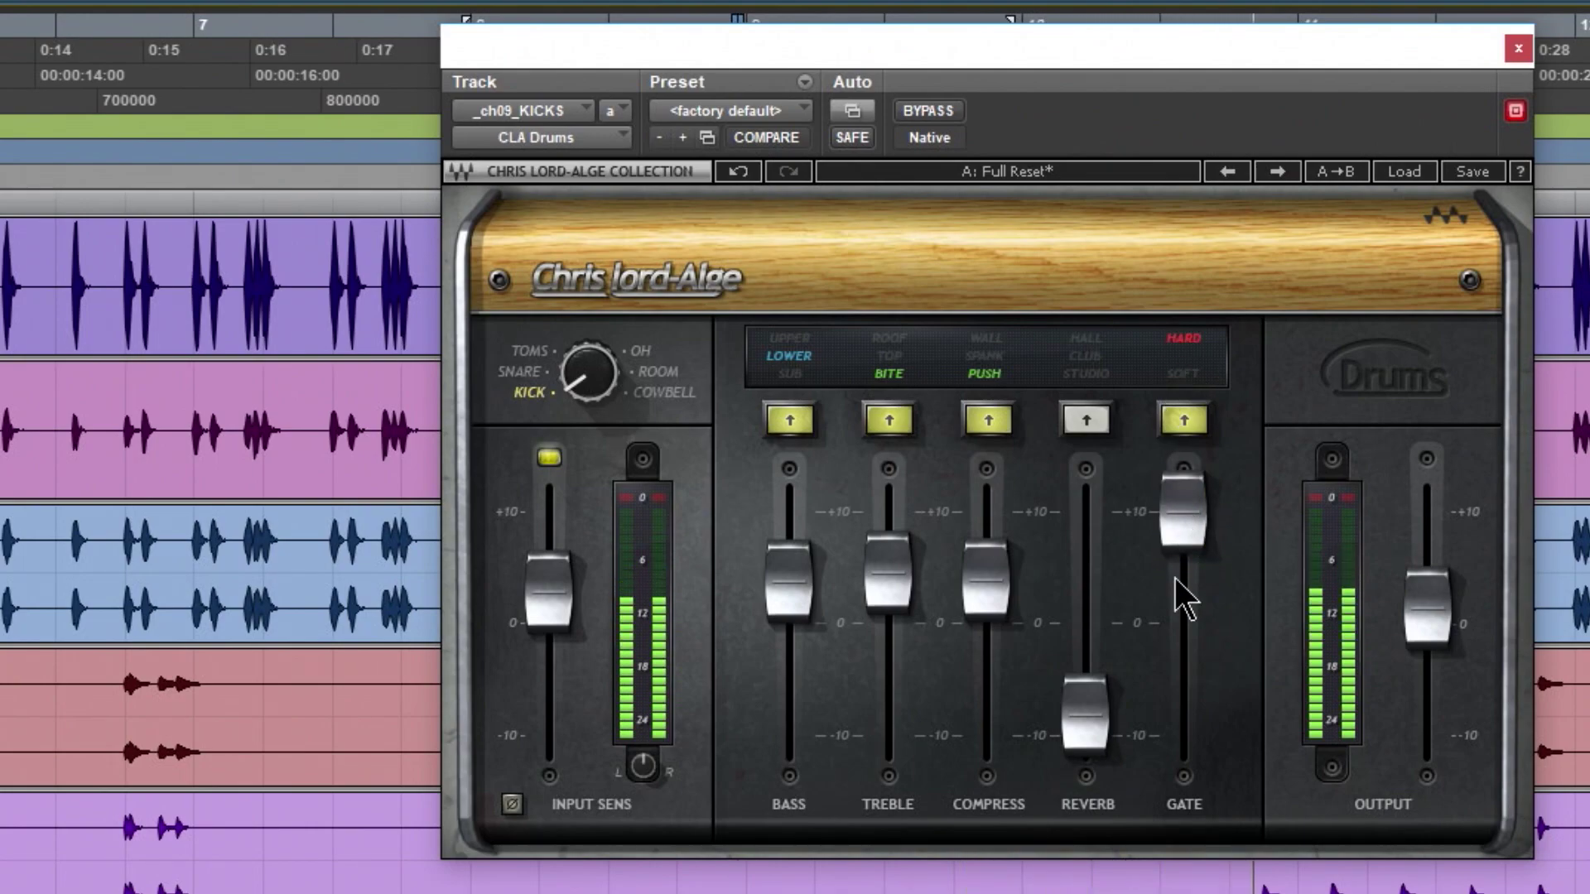
left_click_drag(1190, 534, 1217, 481)
left_click_drag(1192, 600, 1192, 623)
left_click(1197, 421)
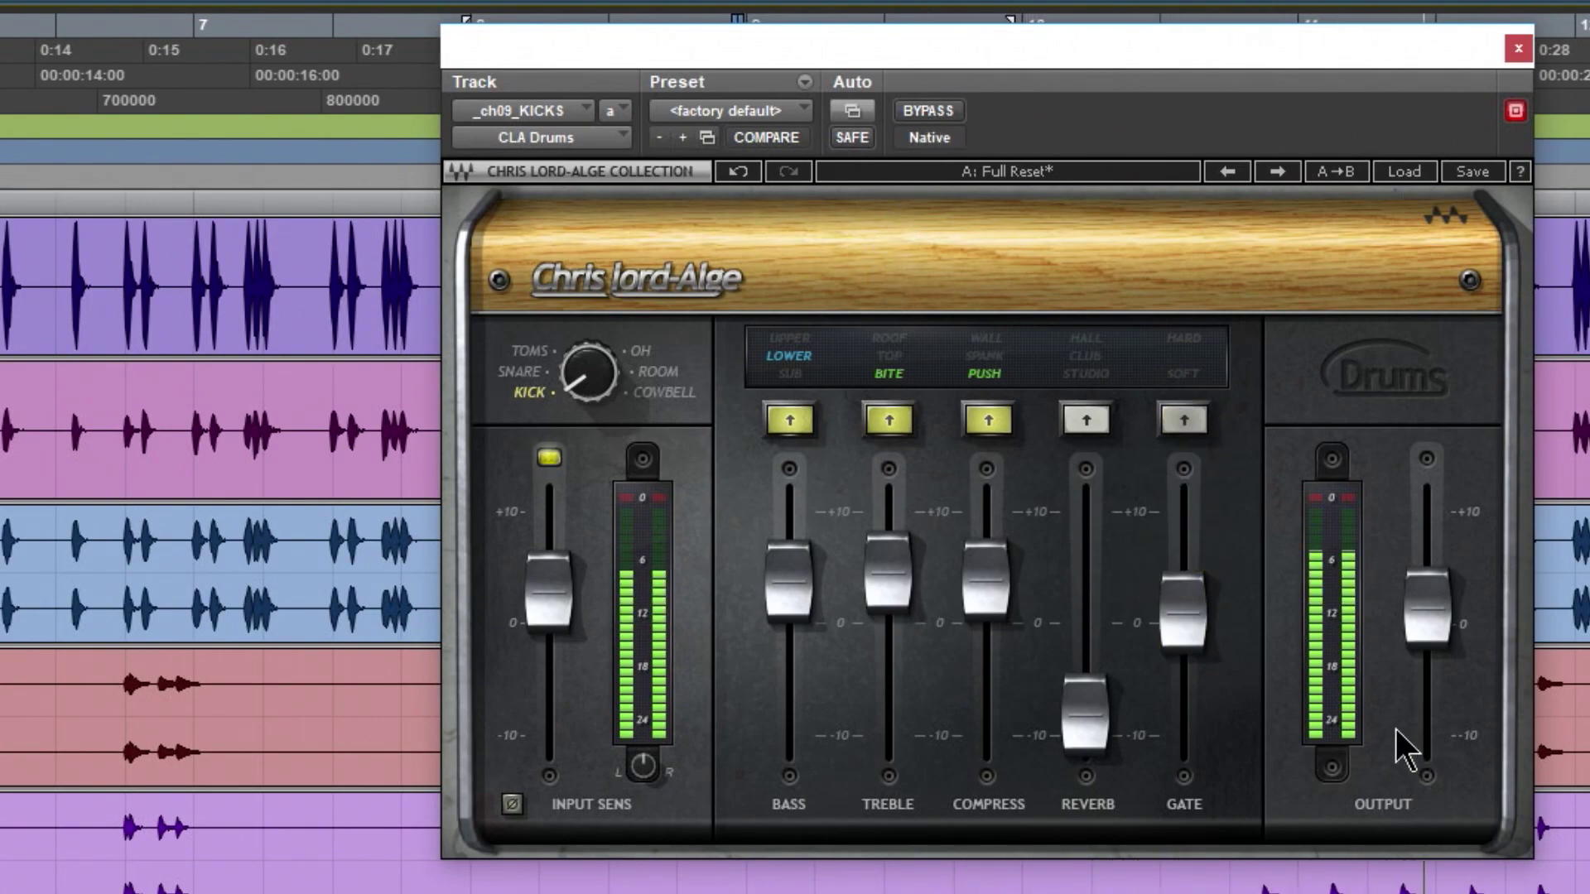
- Select the kick hits around the start of bar 11 and enlarge the ch09_KICKS waveform
left_click_drag(1260, 60, 696, 70)
left_click(1271, 50)
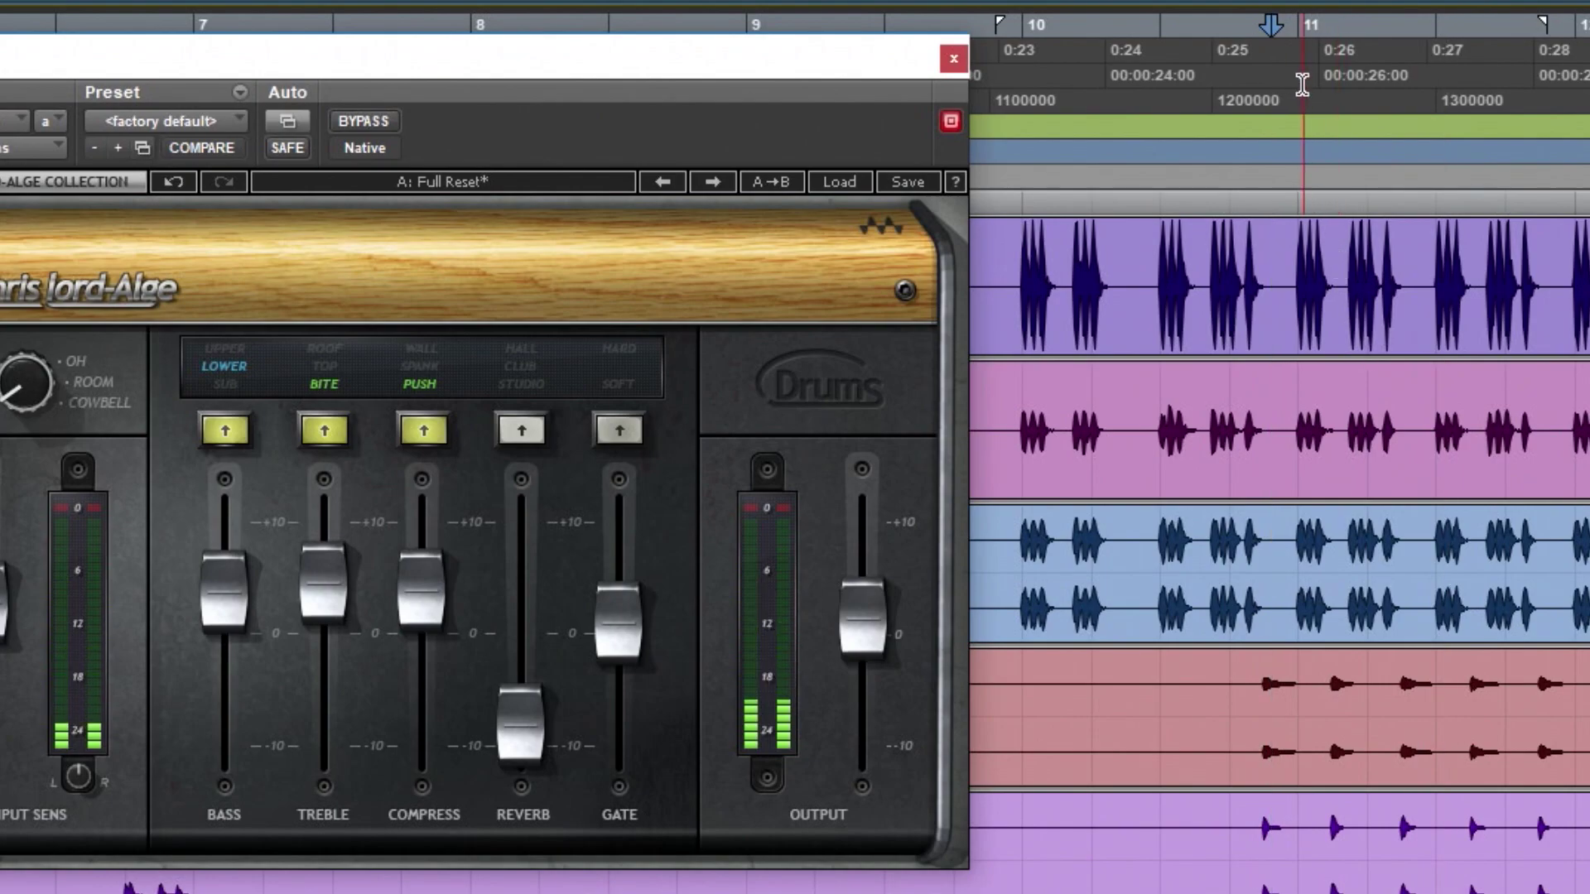
left_click_drag(1276, 50, 1422, 53)
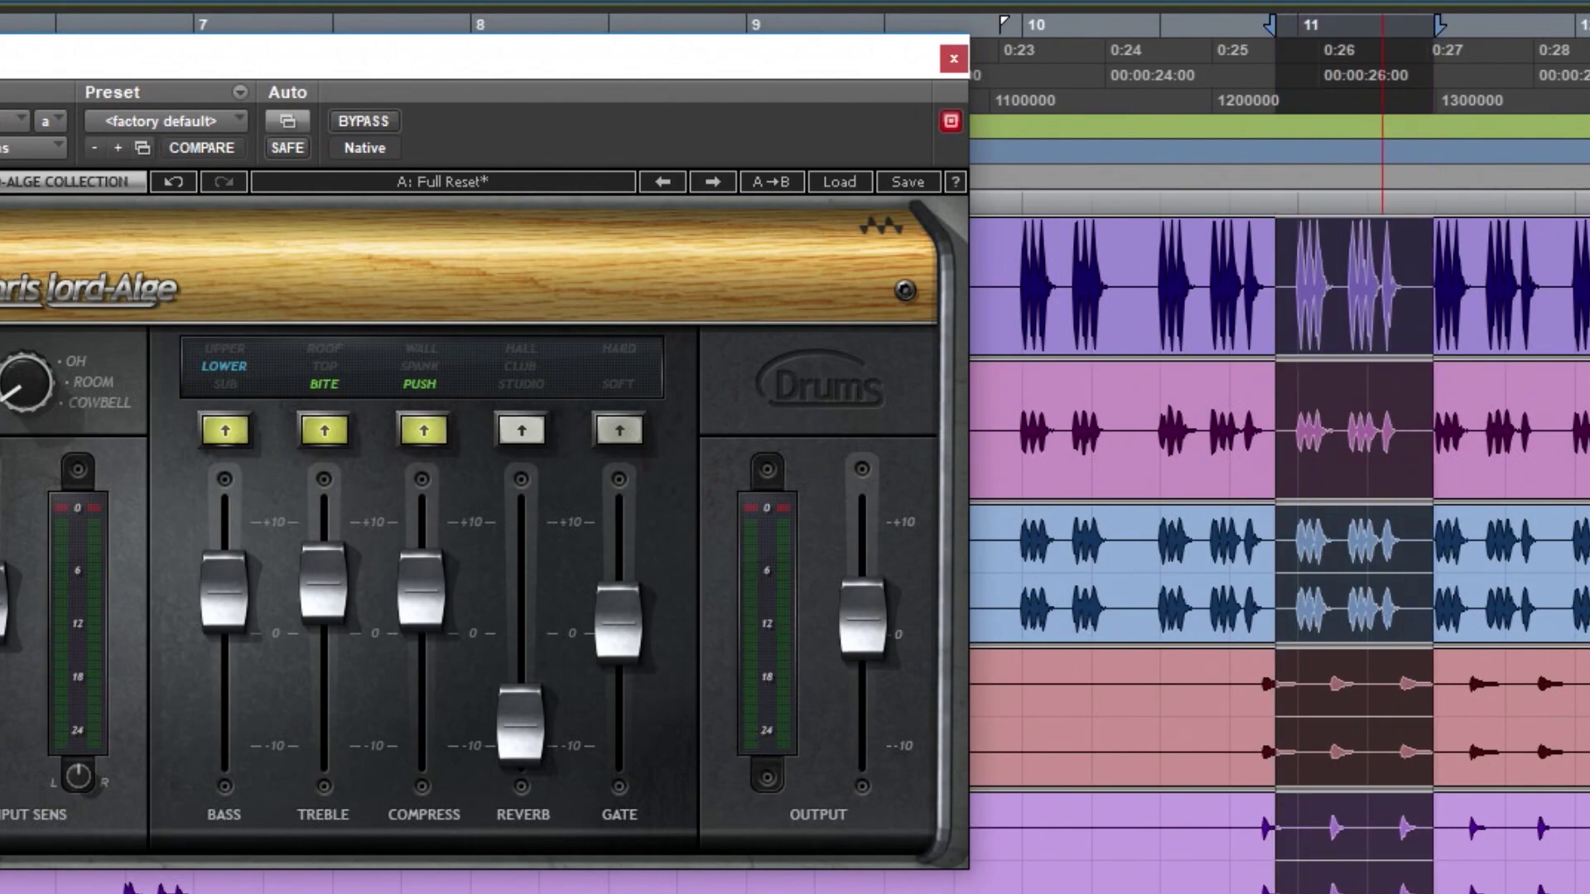
key("ctrl+]")
key("ctrl+]")
key("ctrl+]")
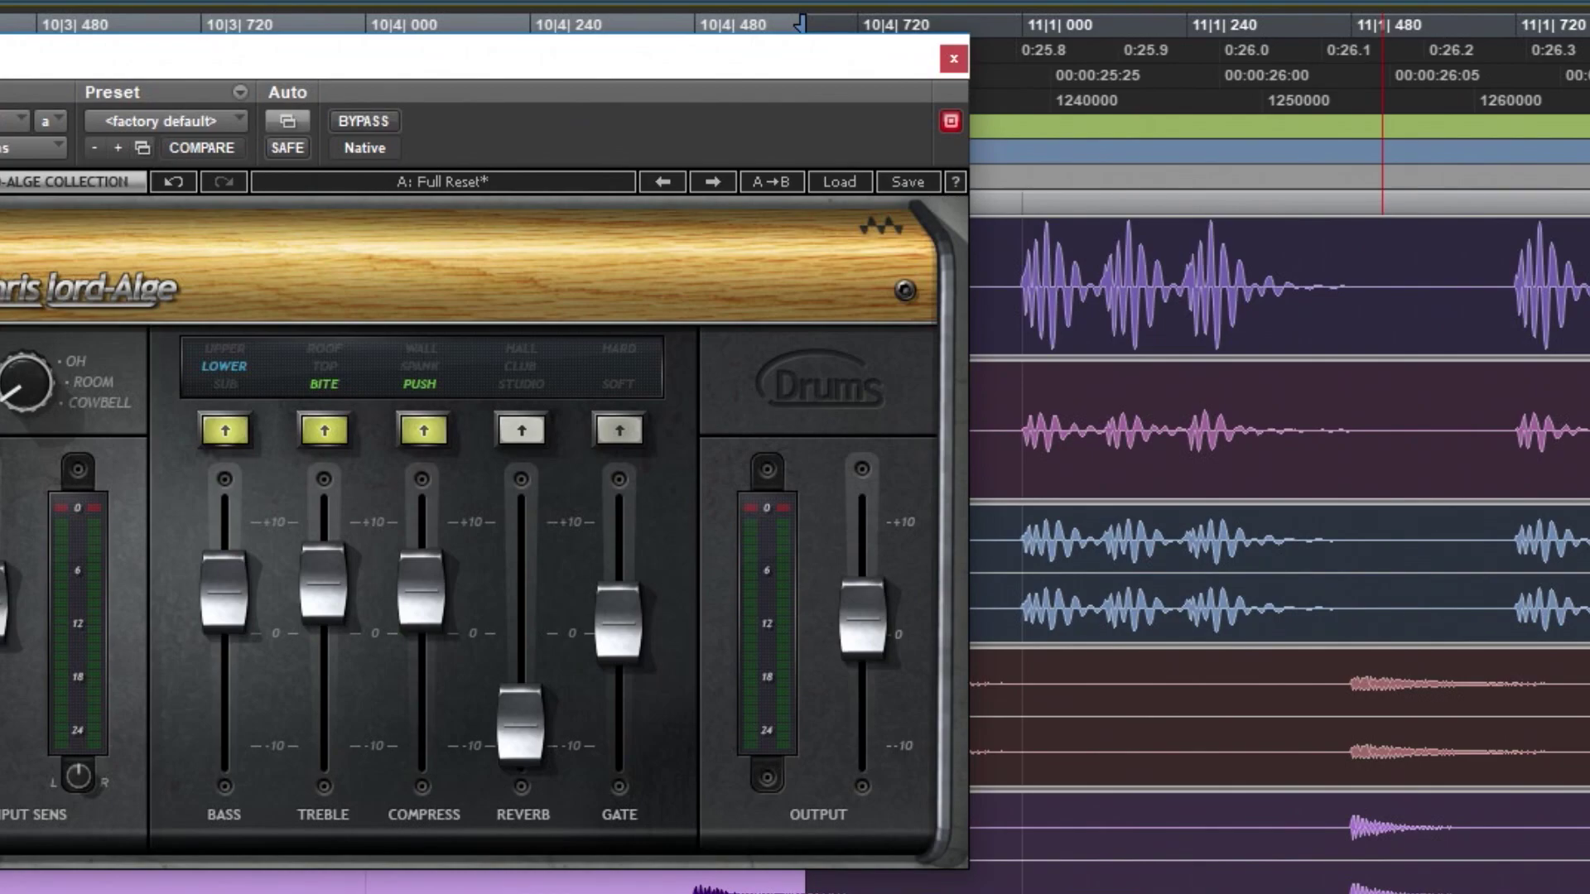
key("ctrl+Down")
key("ctrl+Down")
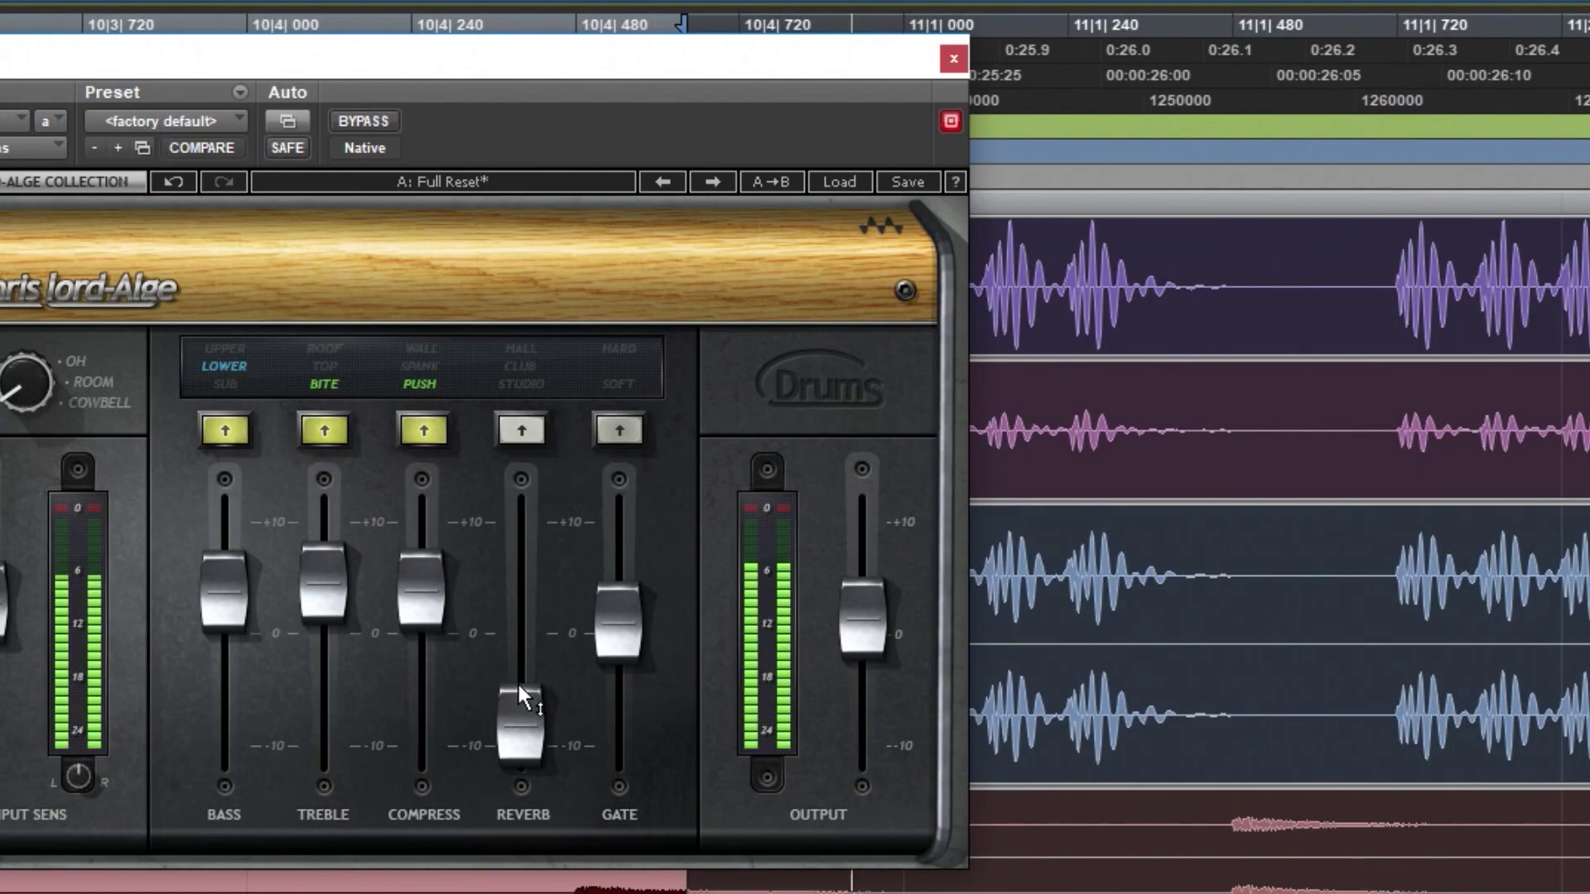
- Raise Gate to about +4, turn on the Soft gate, and play the selected kick hits
left_click_drag(632, 649, 631, 616)
key("space")
left_click(627, 429)
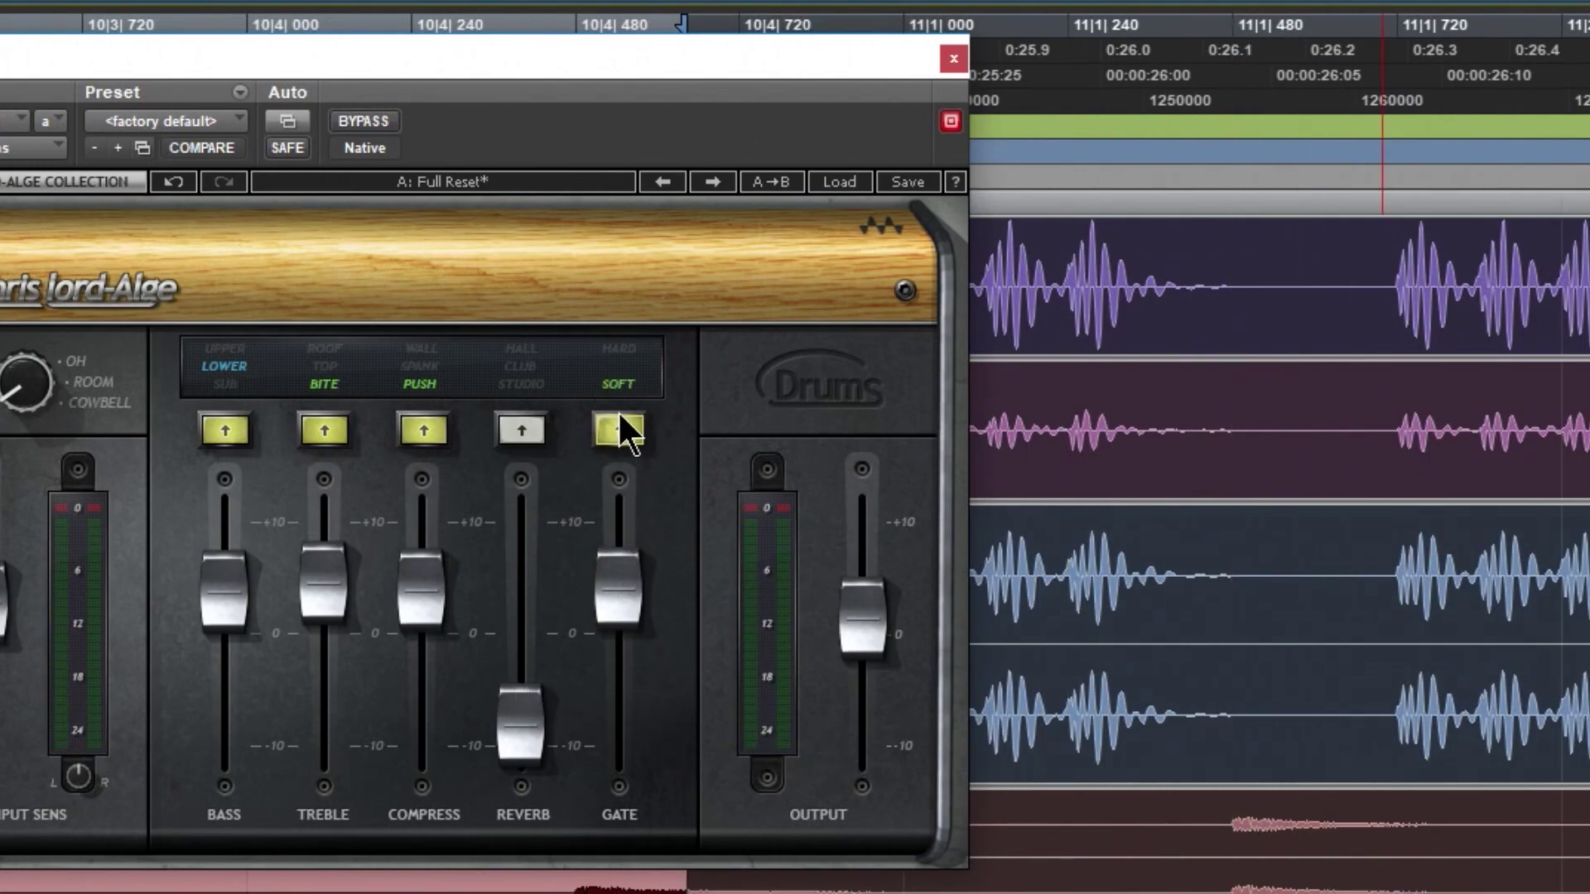
key("space")
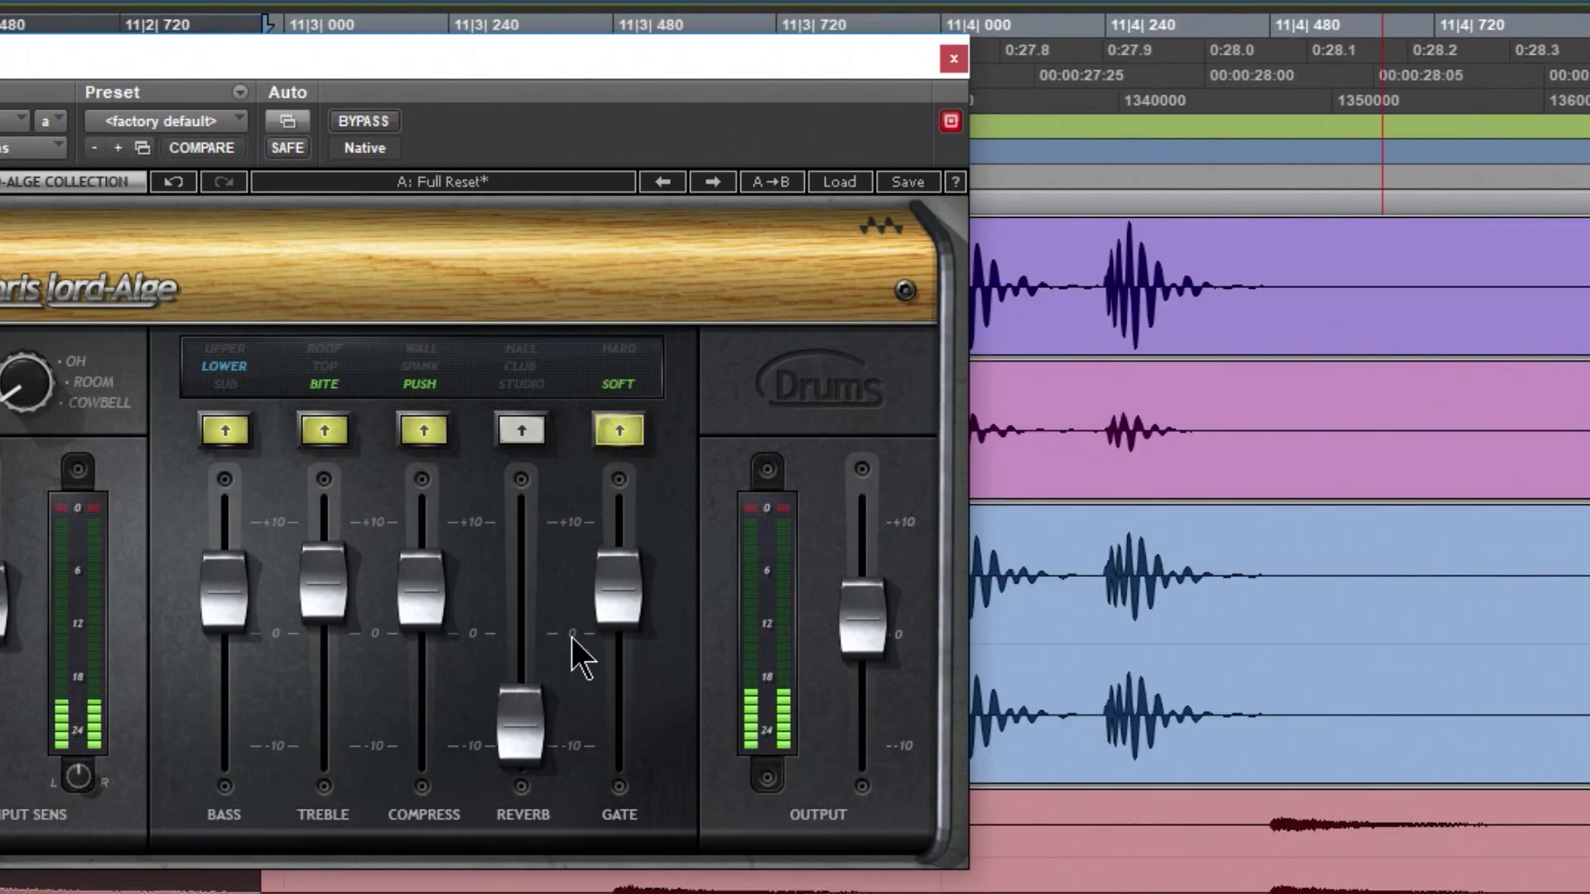
key("space")
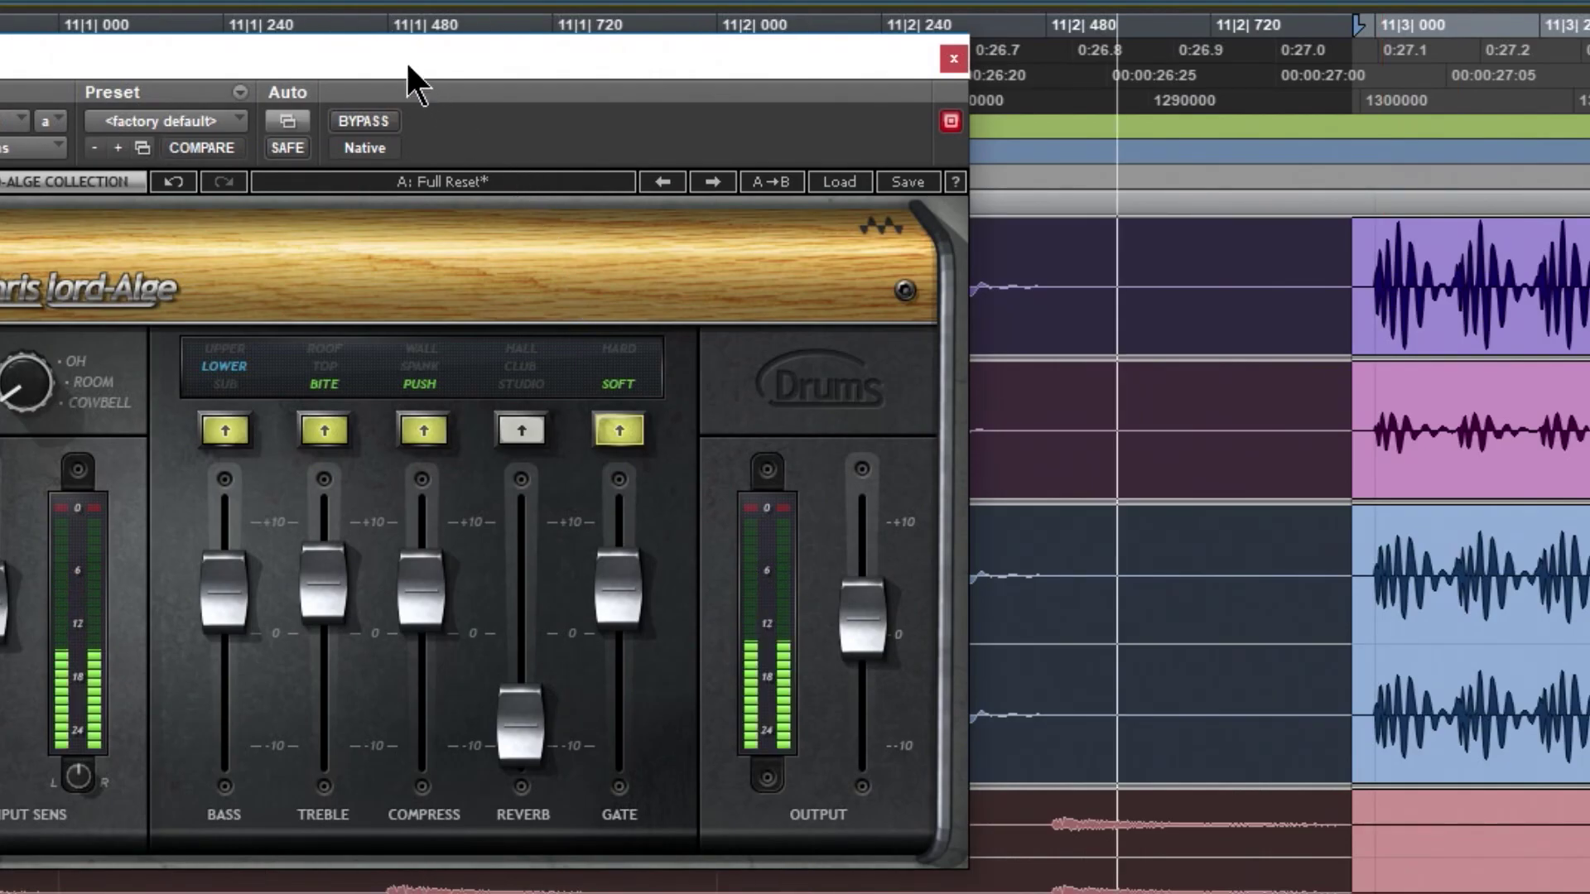
left_click_drag(411, 68, 1270, 66)
key("space")
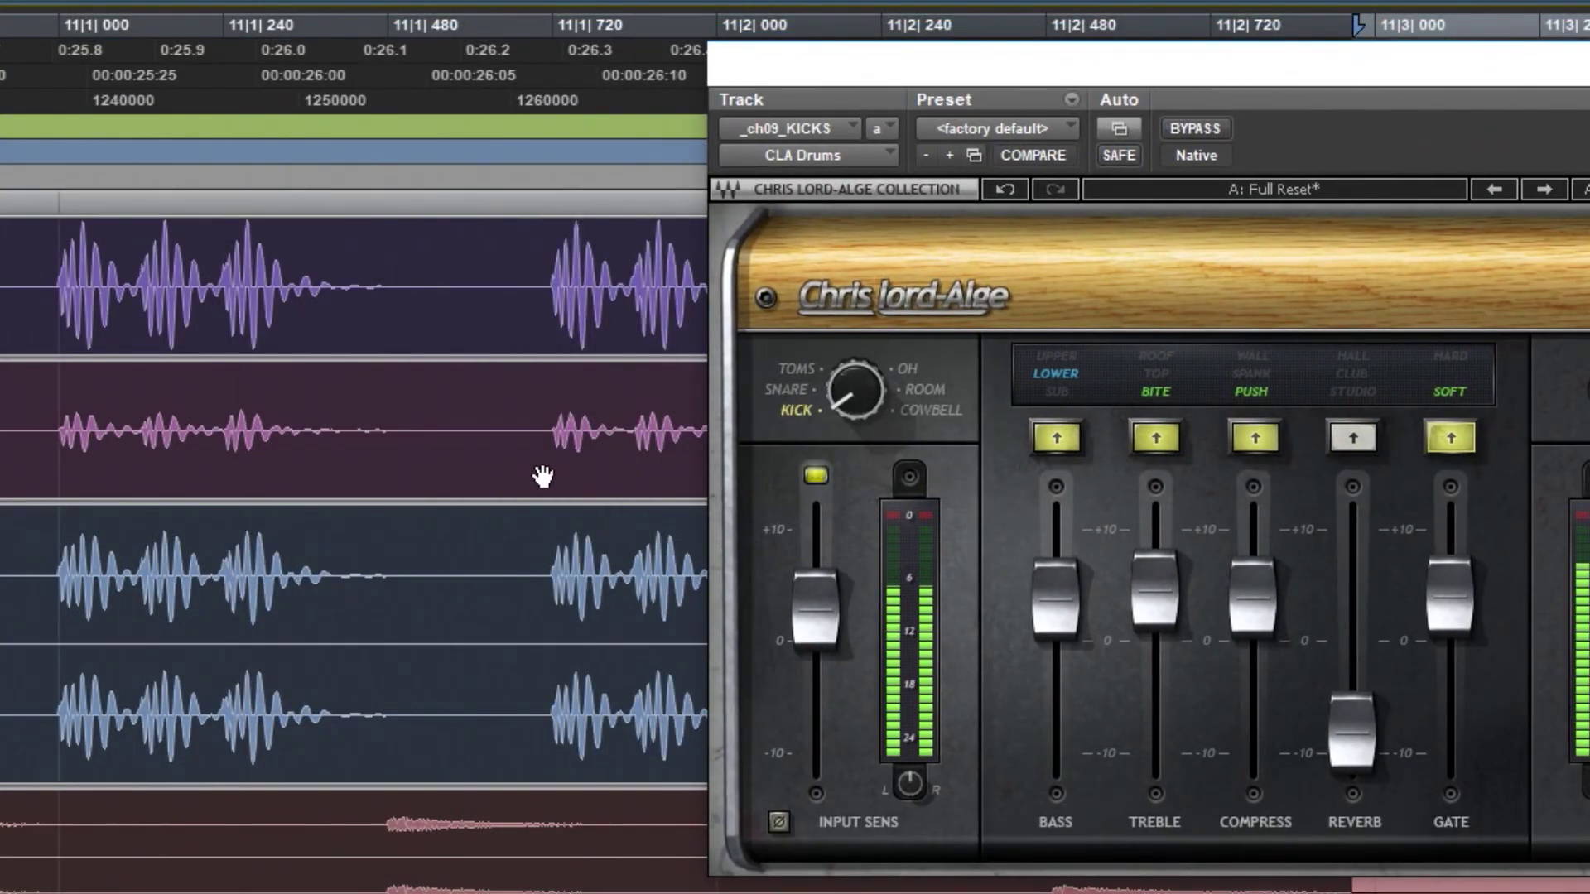
key("space")
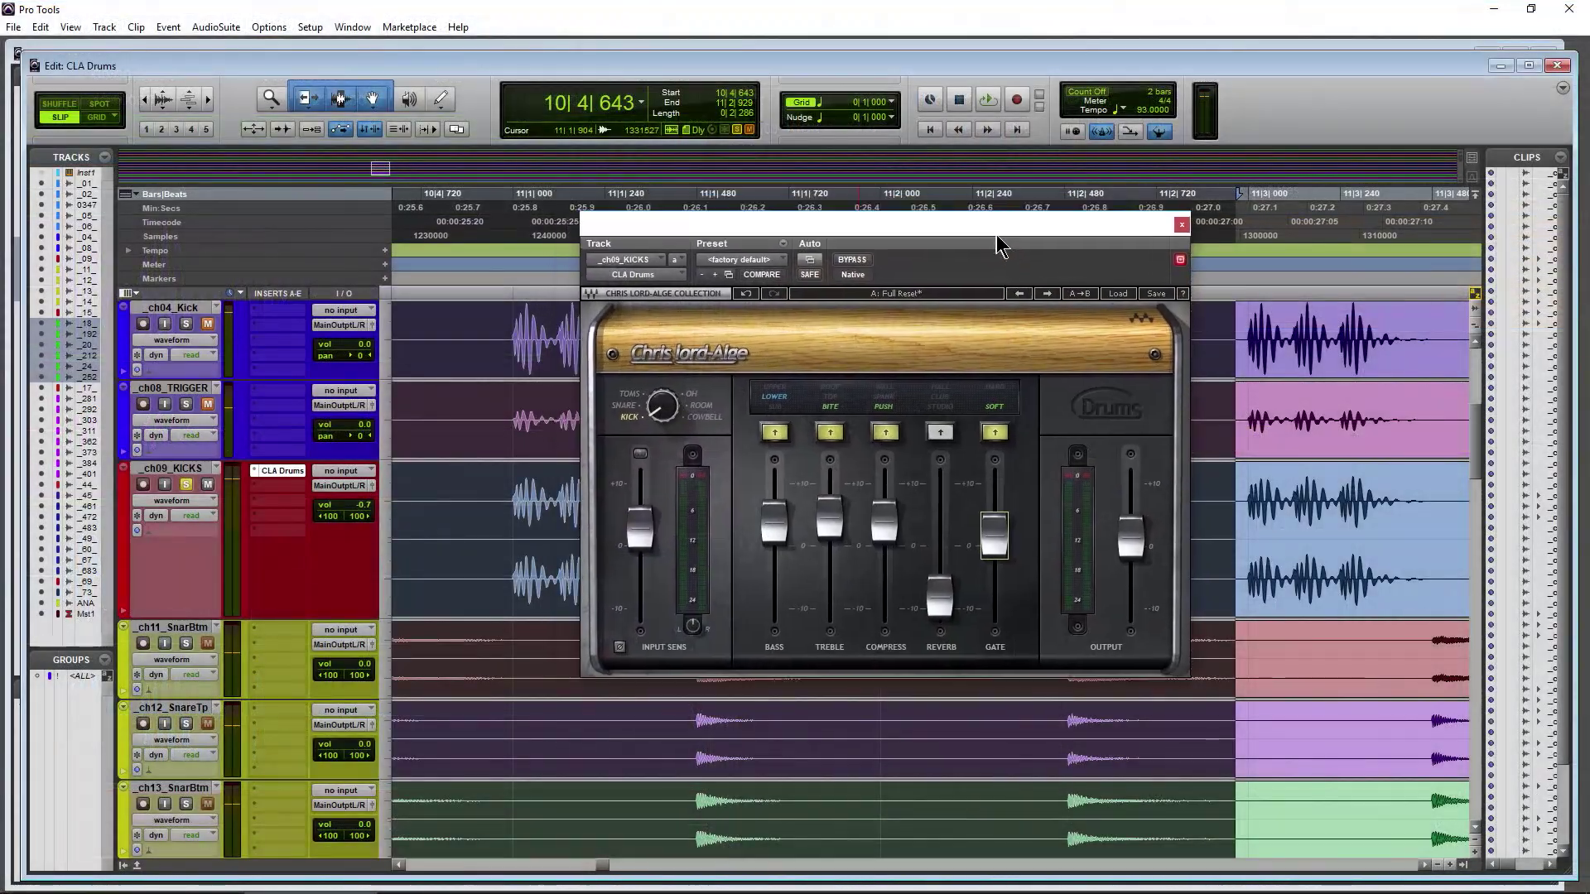
- Set the playback position to bar 11 and play the kicks, comparing them with the plug-in bypassed
left_click(145, 101)
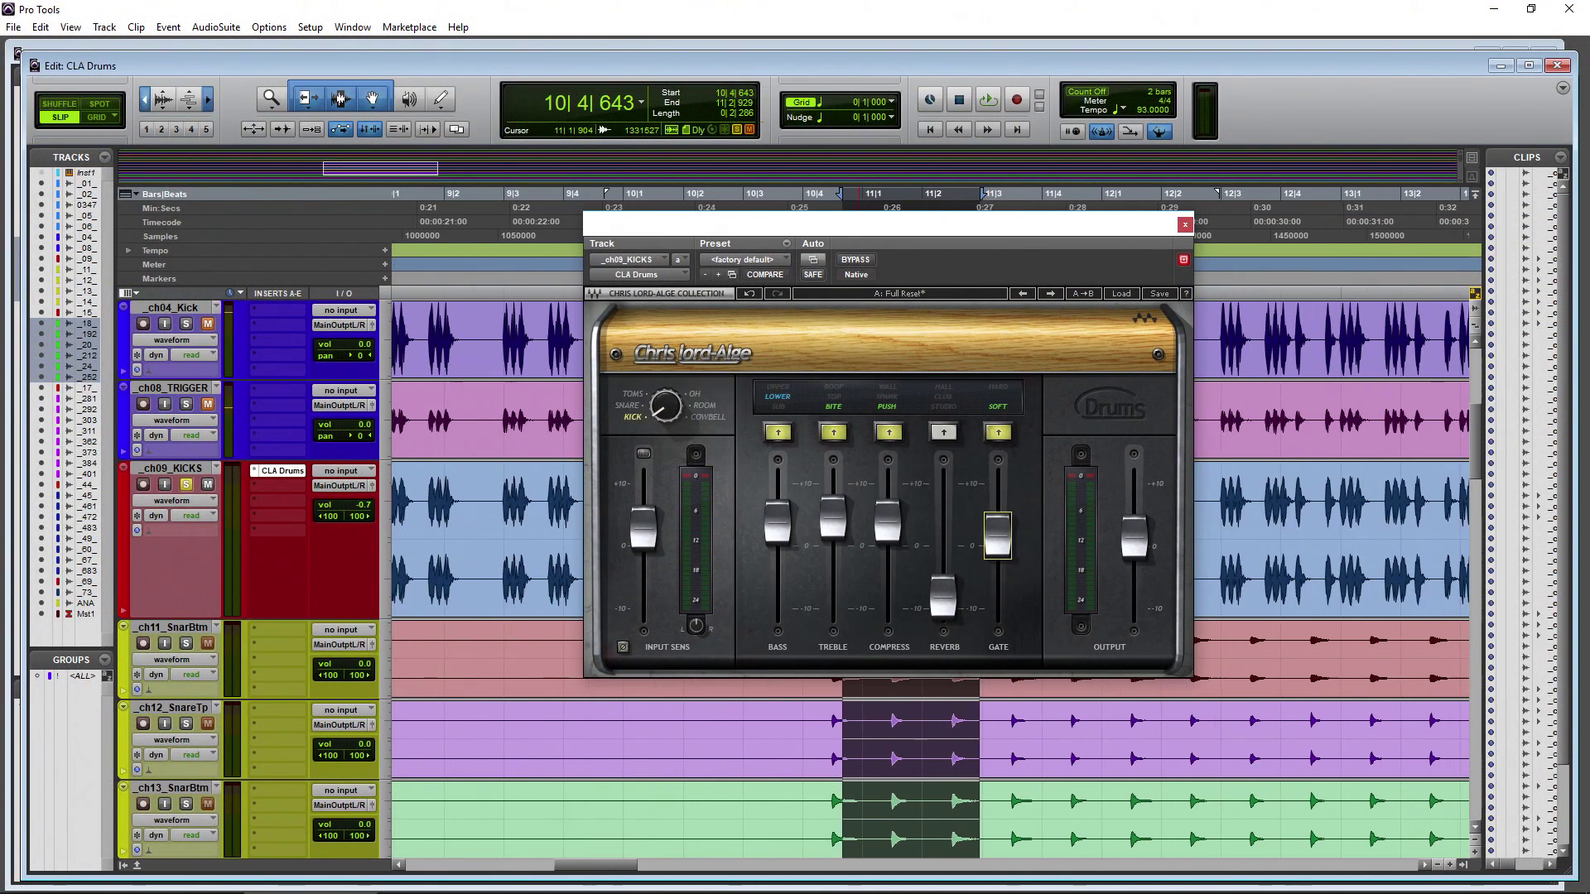
left_click_drag(918, 225, 933, 228)
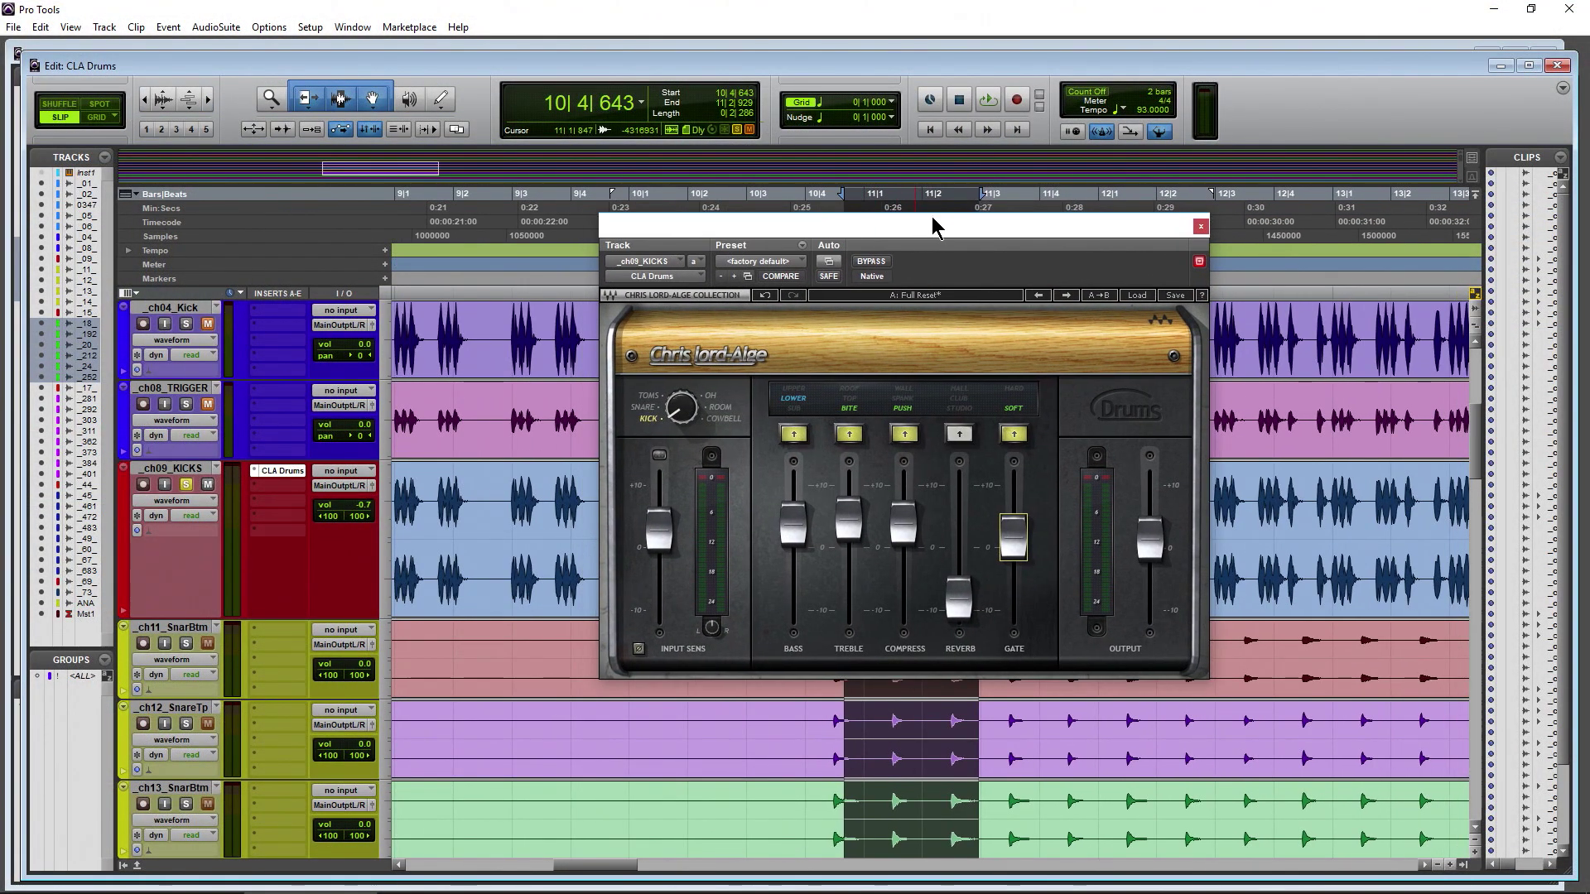
left_click(929, 130)
left_click(563, 106)
type("11")
key("Return")
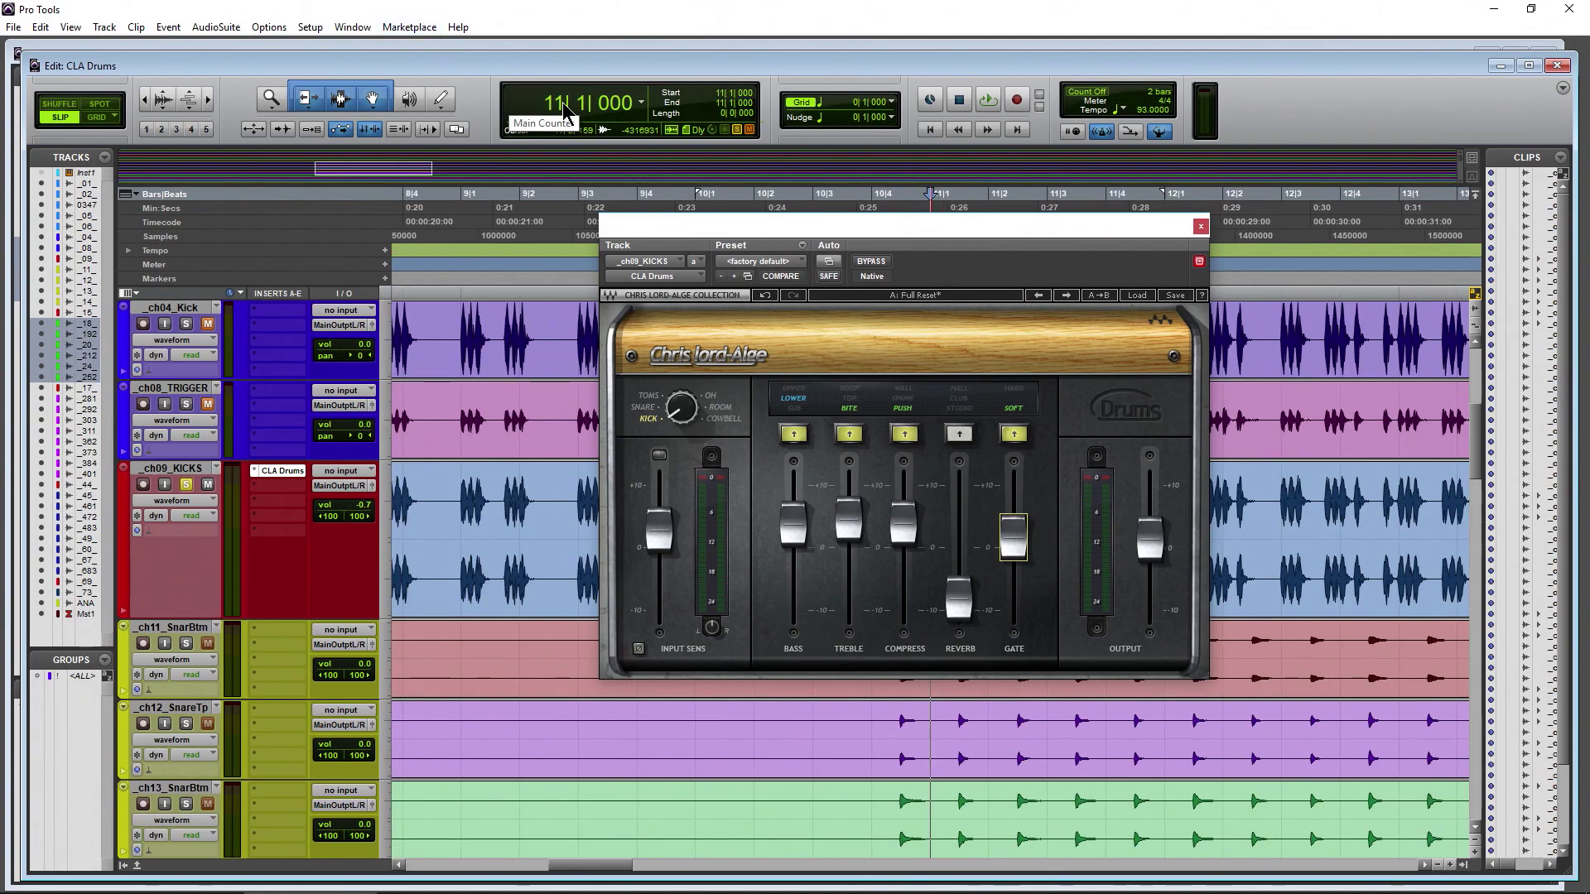
key("space")
left_click_drag(834, 231, 854, 277)
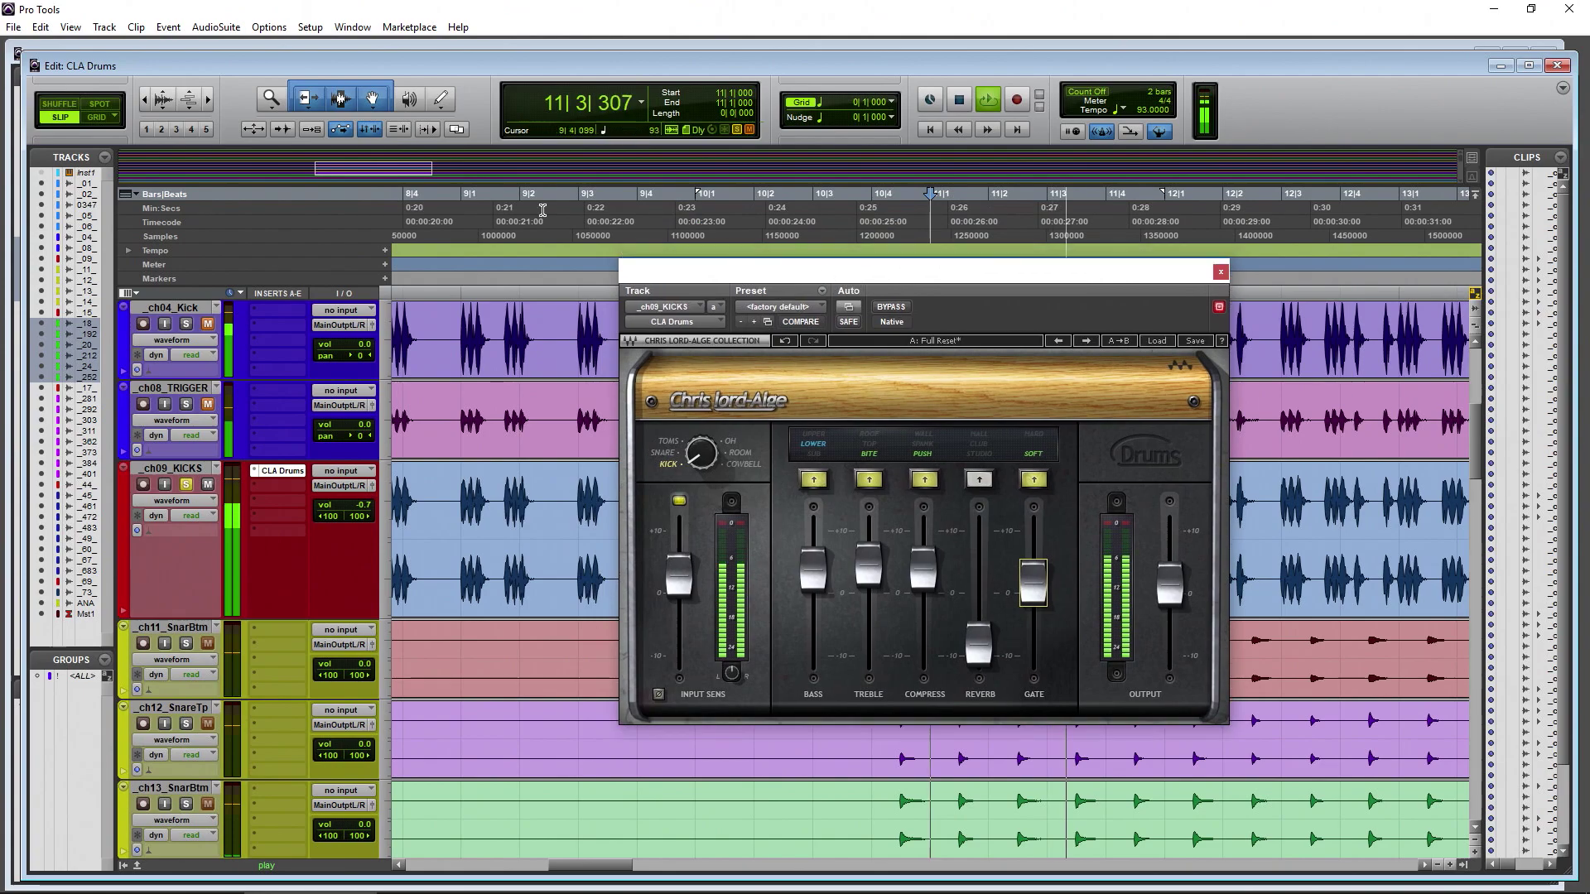
left_click(891, 308)
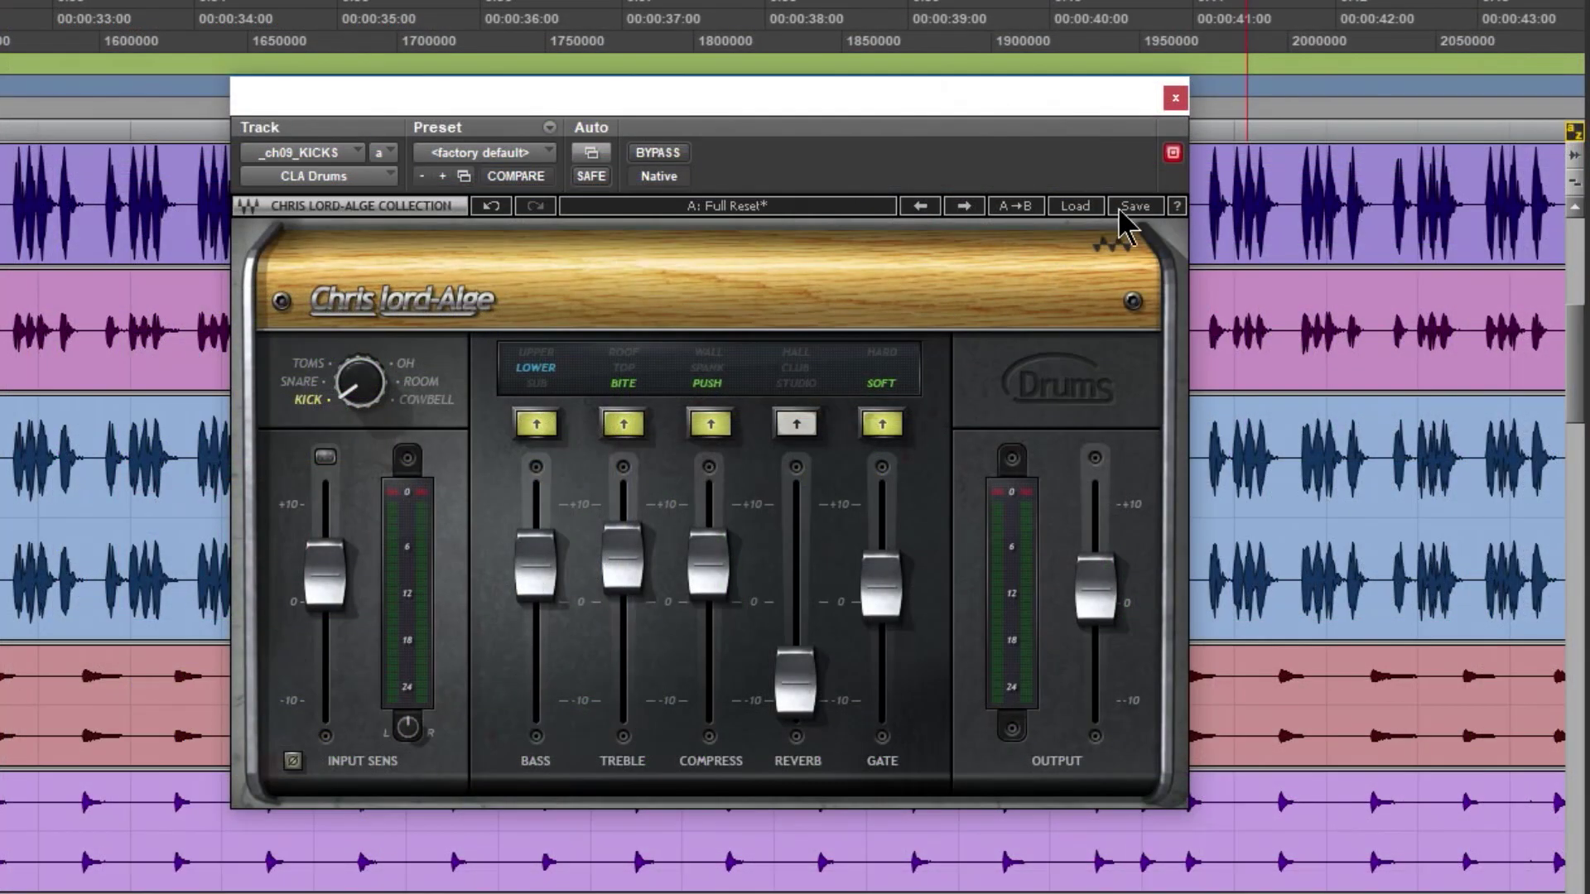
- Save the current CLA Drums settings as a user preset named "Benoni Kick 1"
left_click(1130, 211)
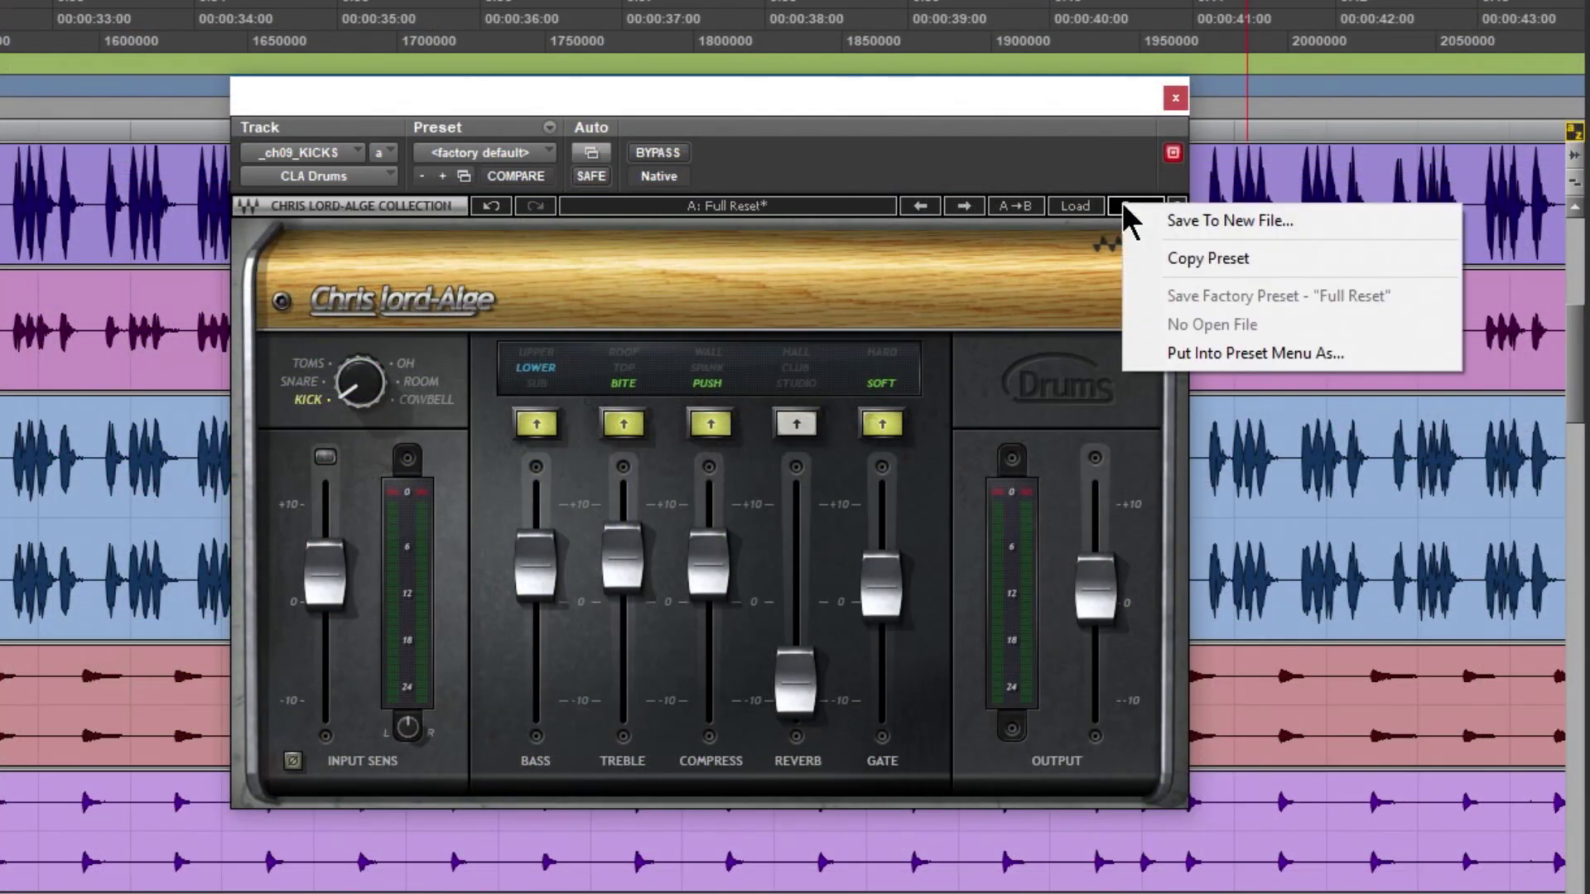
left_click(1279, 362)
type("Benoni Kick 1")
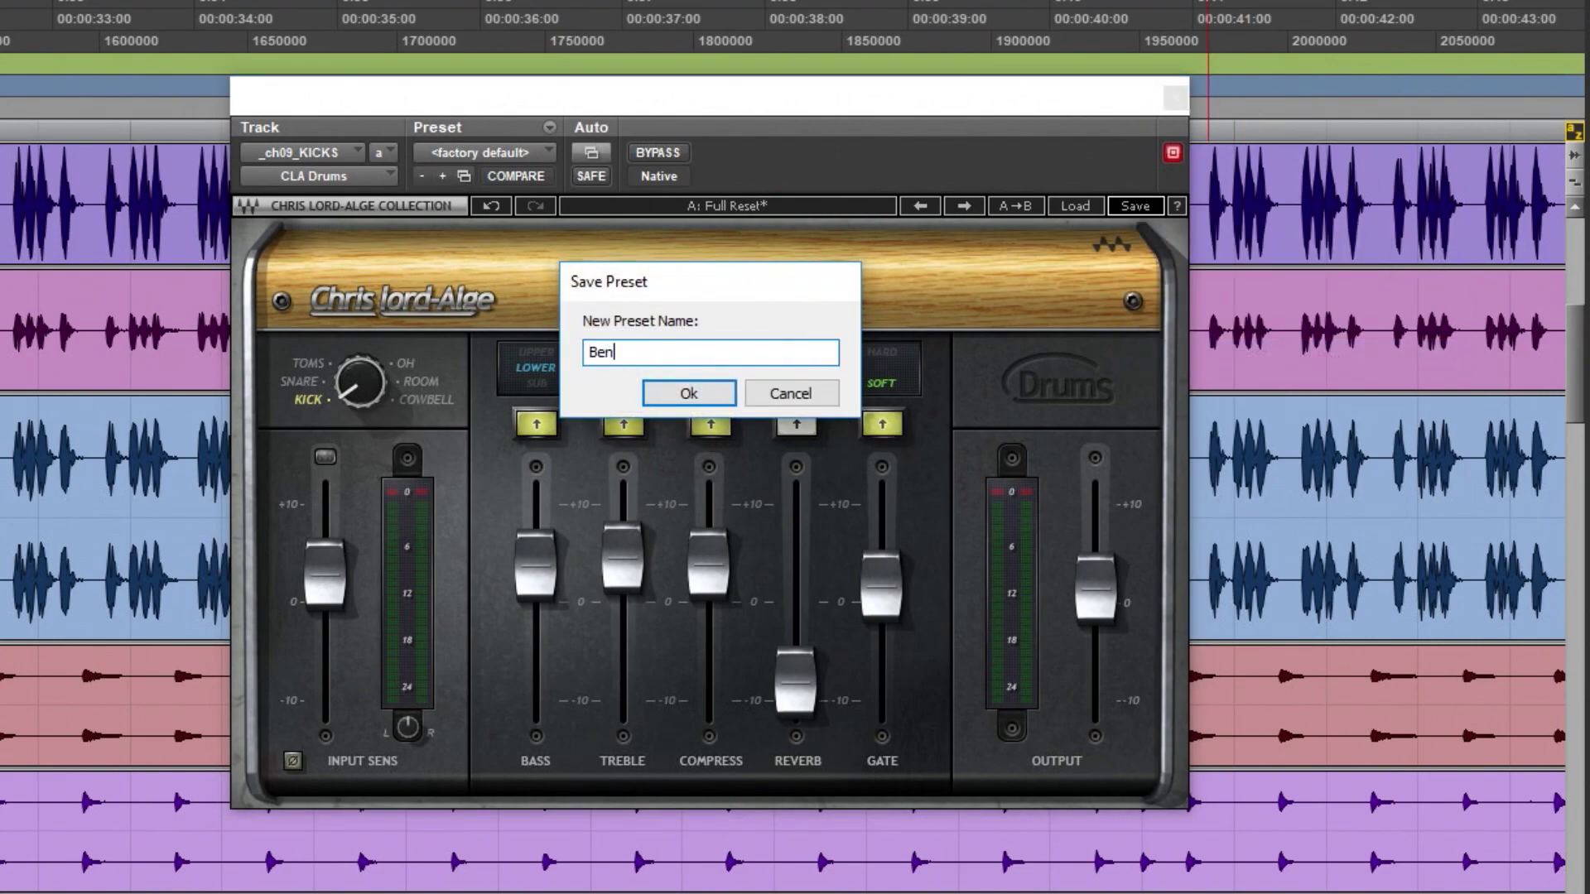
left_click(689, 393)
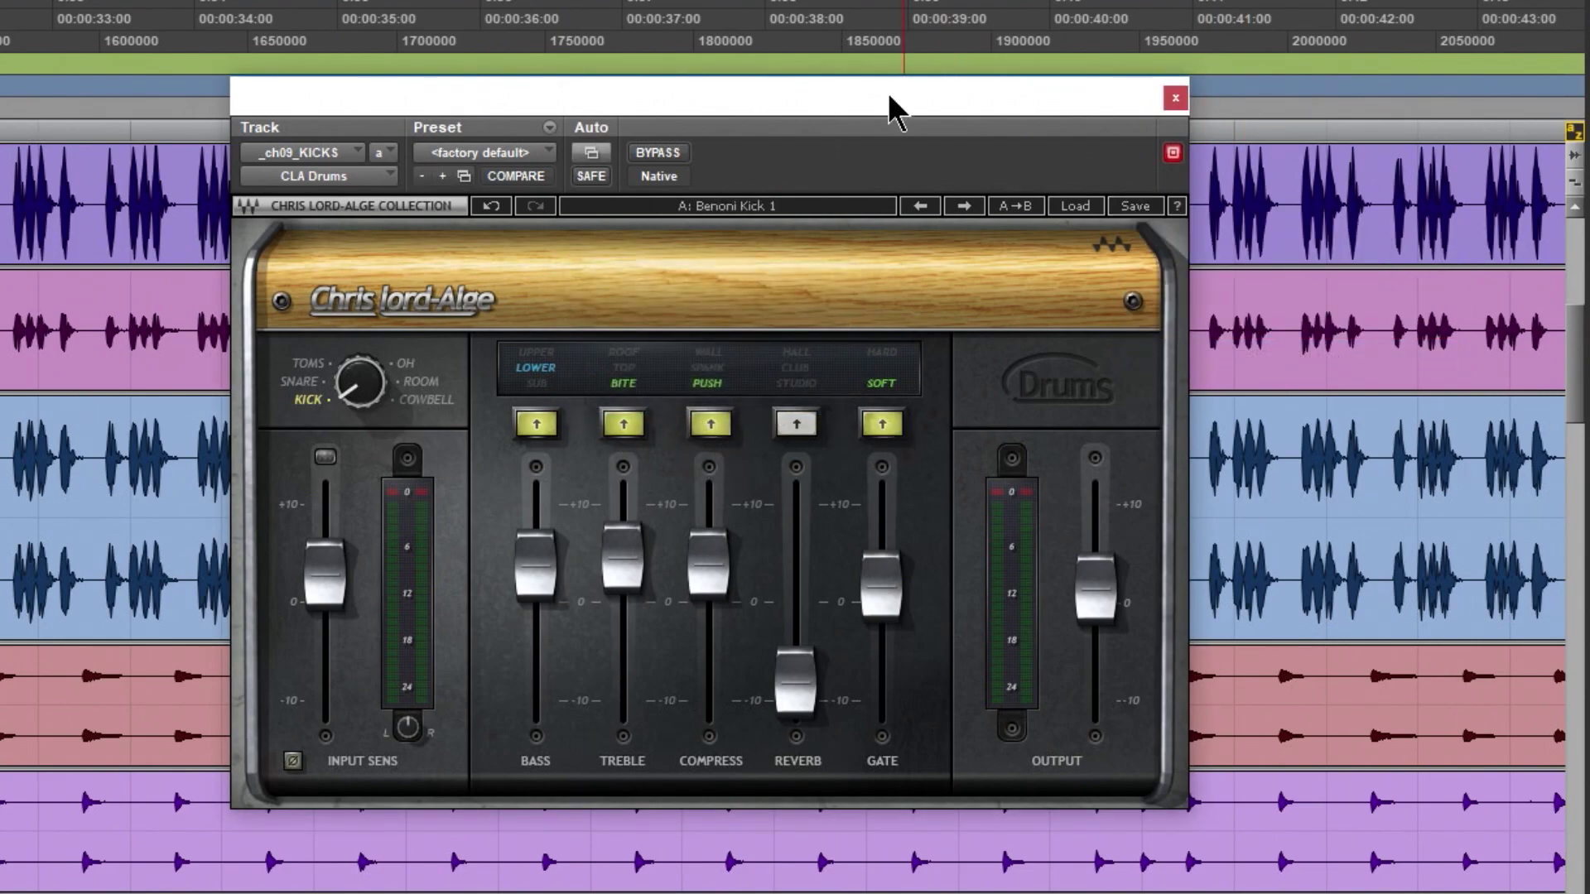
left_click_drag(876, 101, 903, 94)
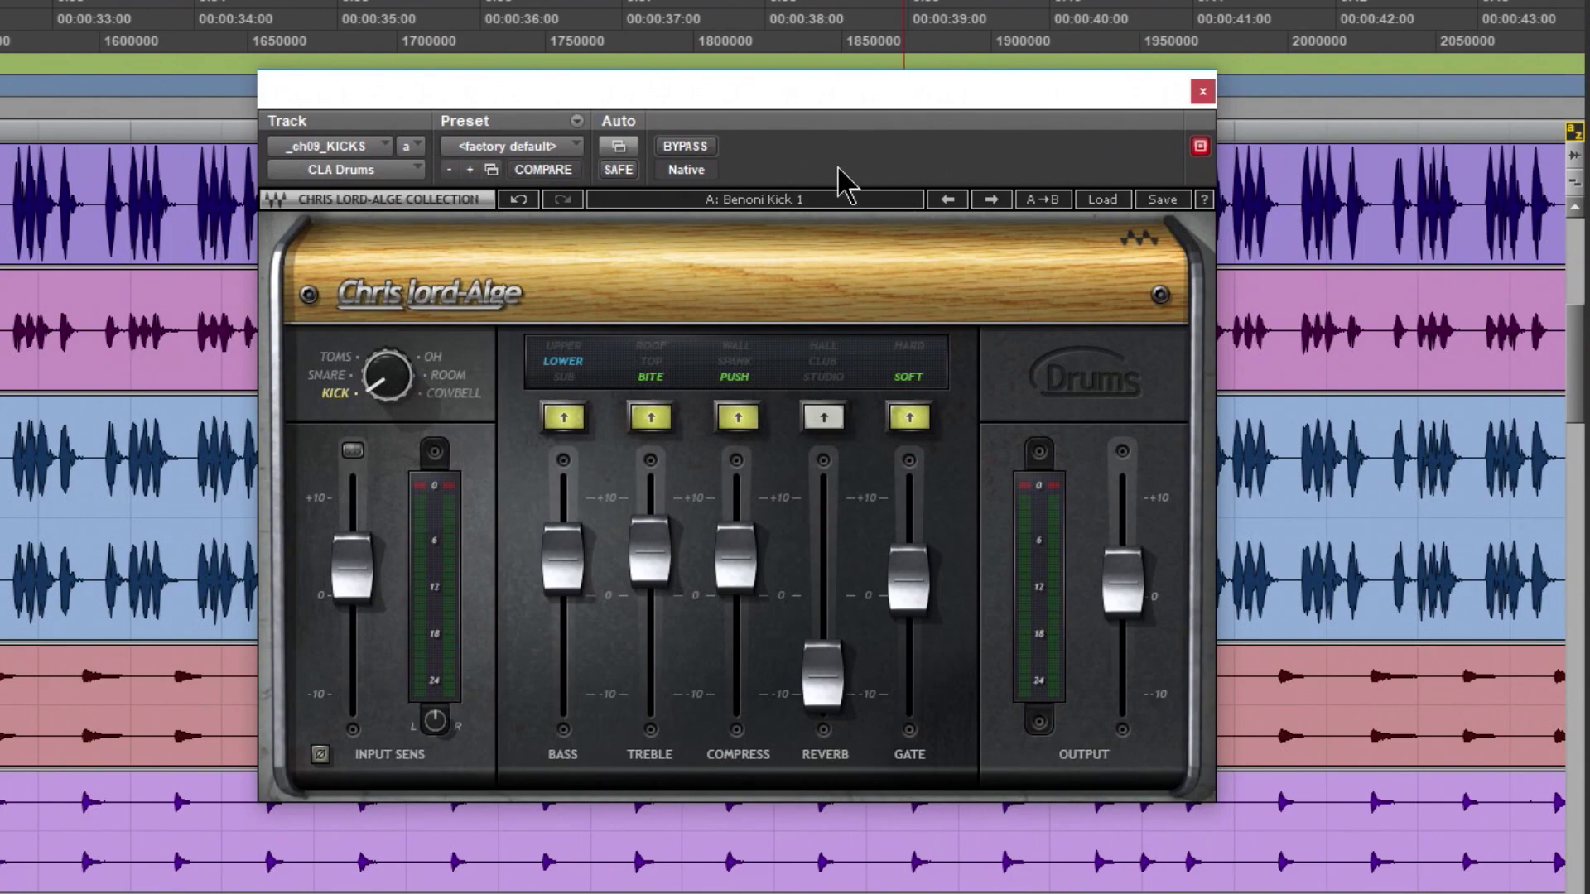
- Play the kicks, load the "Kick - Start Me Up" preset, and audition the subsequent kick presets up to "Kick - Pop Low"
key("space")
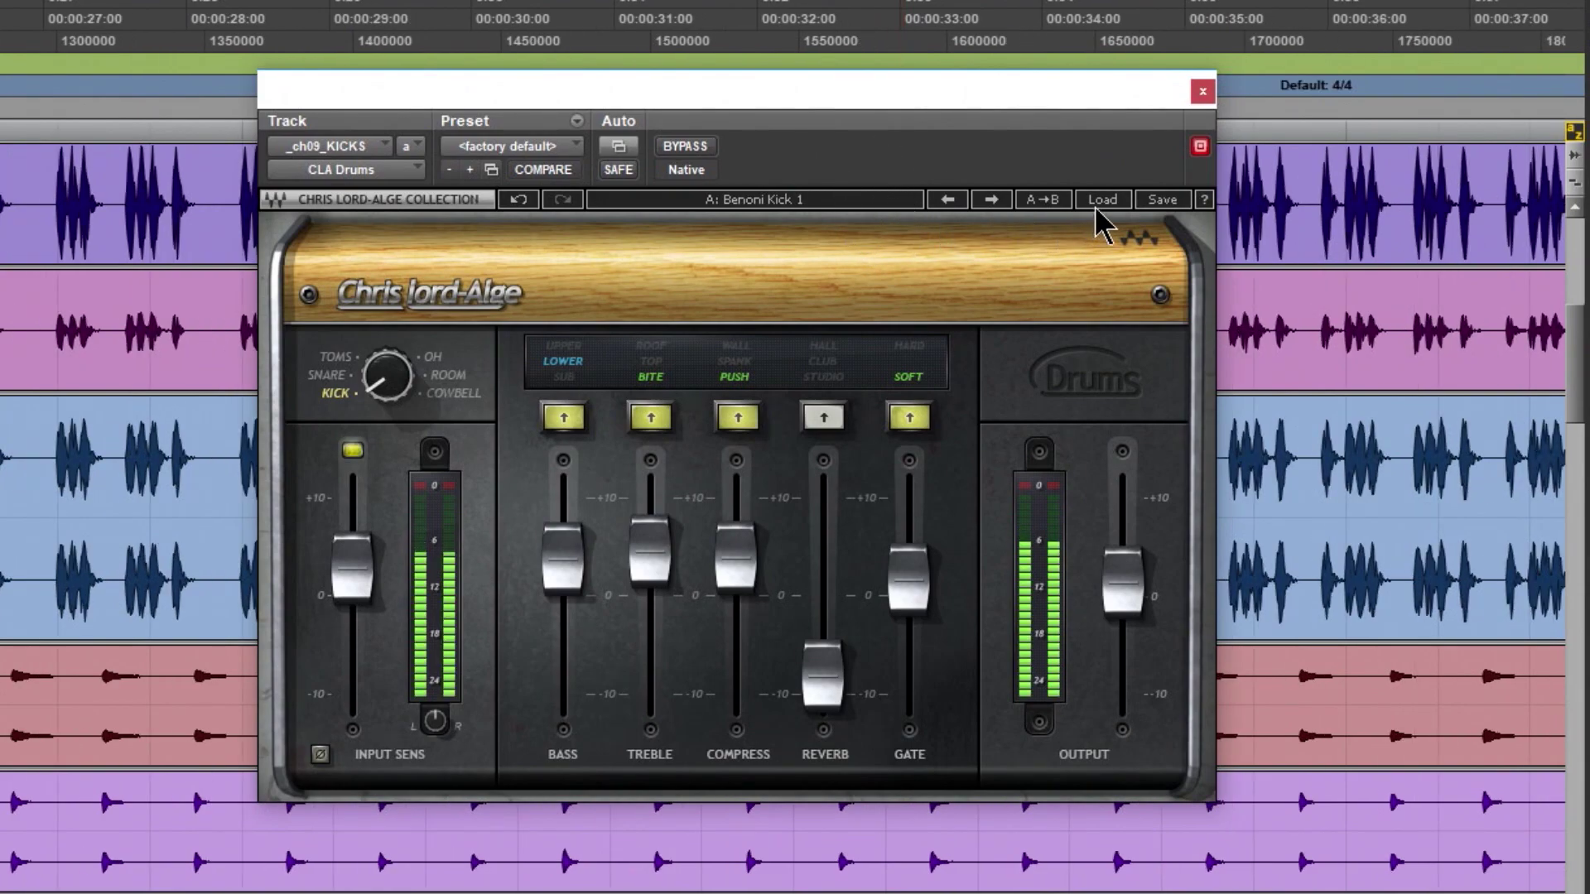
left_click(1099, 201)
mouse_move(1201, 356)
left_click(1407, 348)
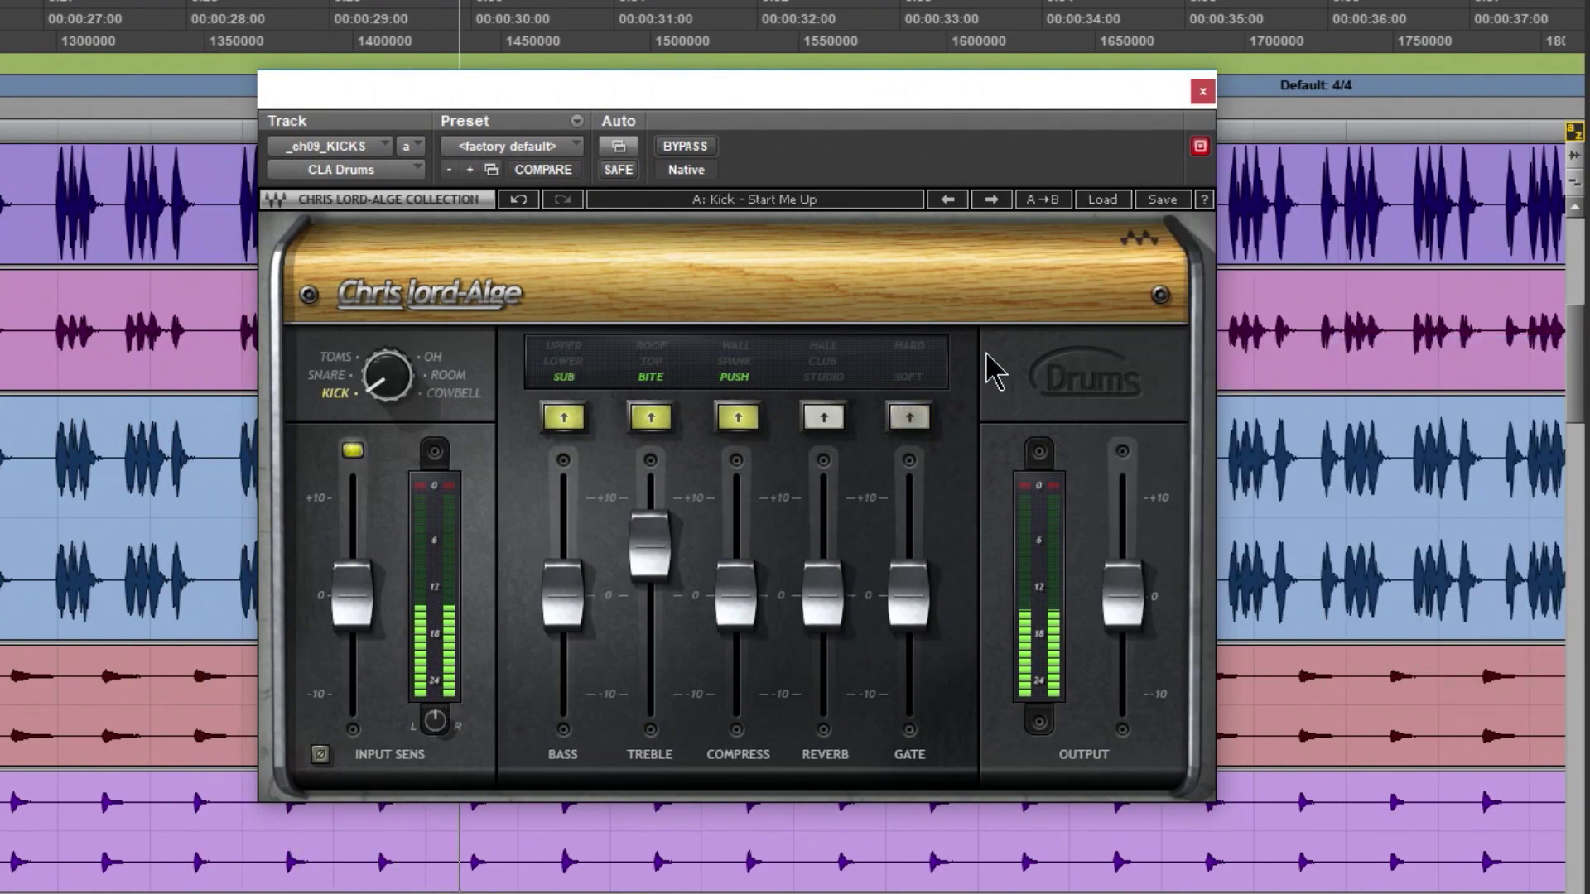
left_click(991, 199)
left_click(991, 200)
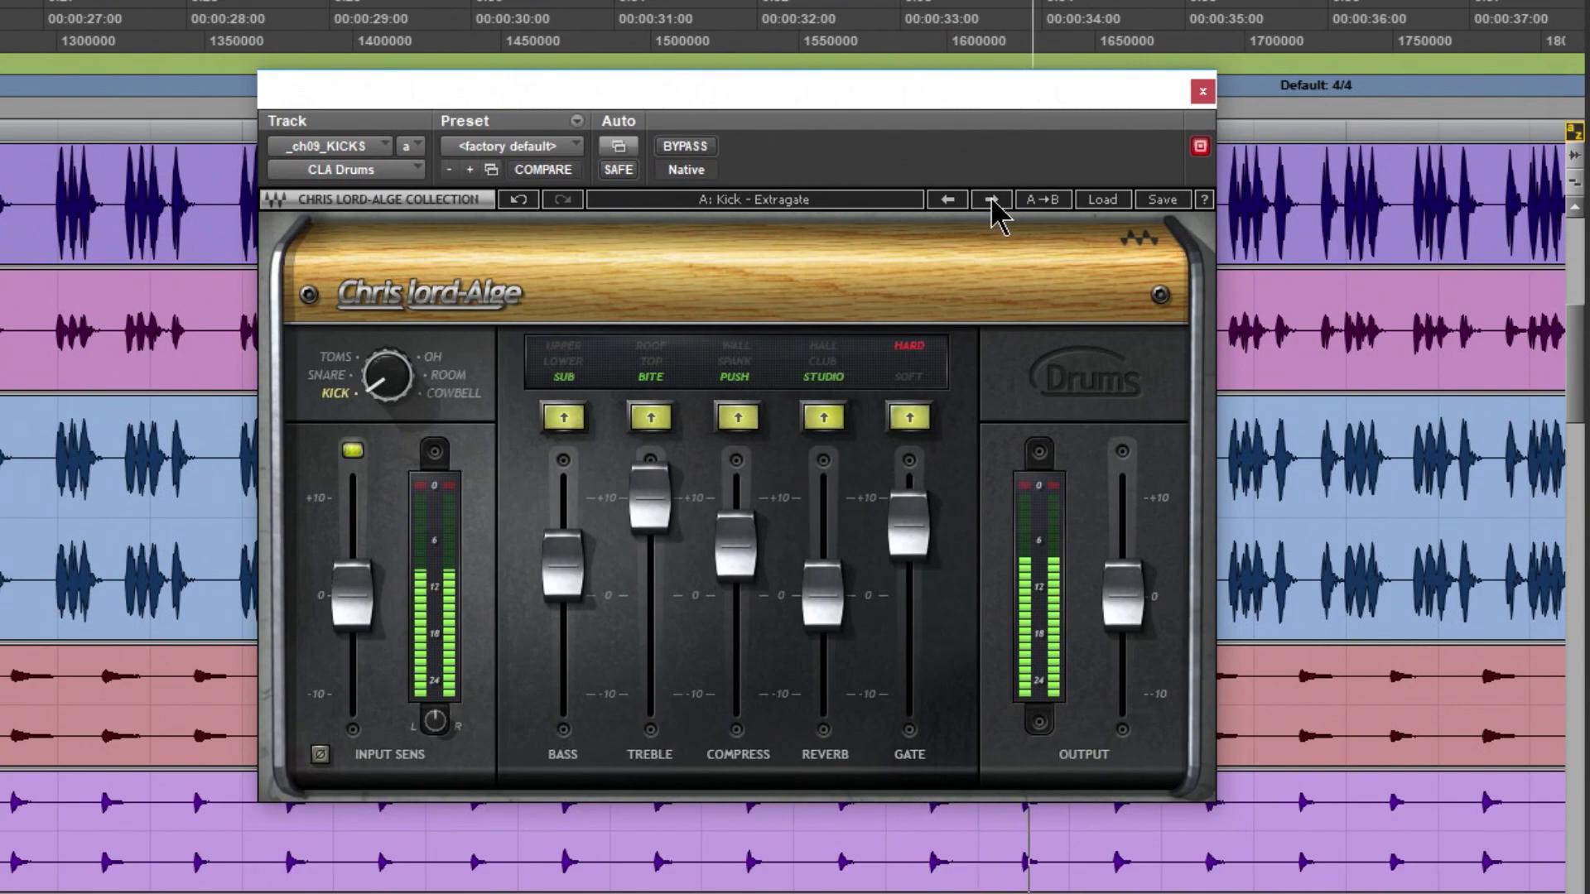
left_click(991, 200)
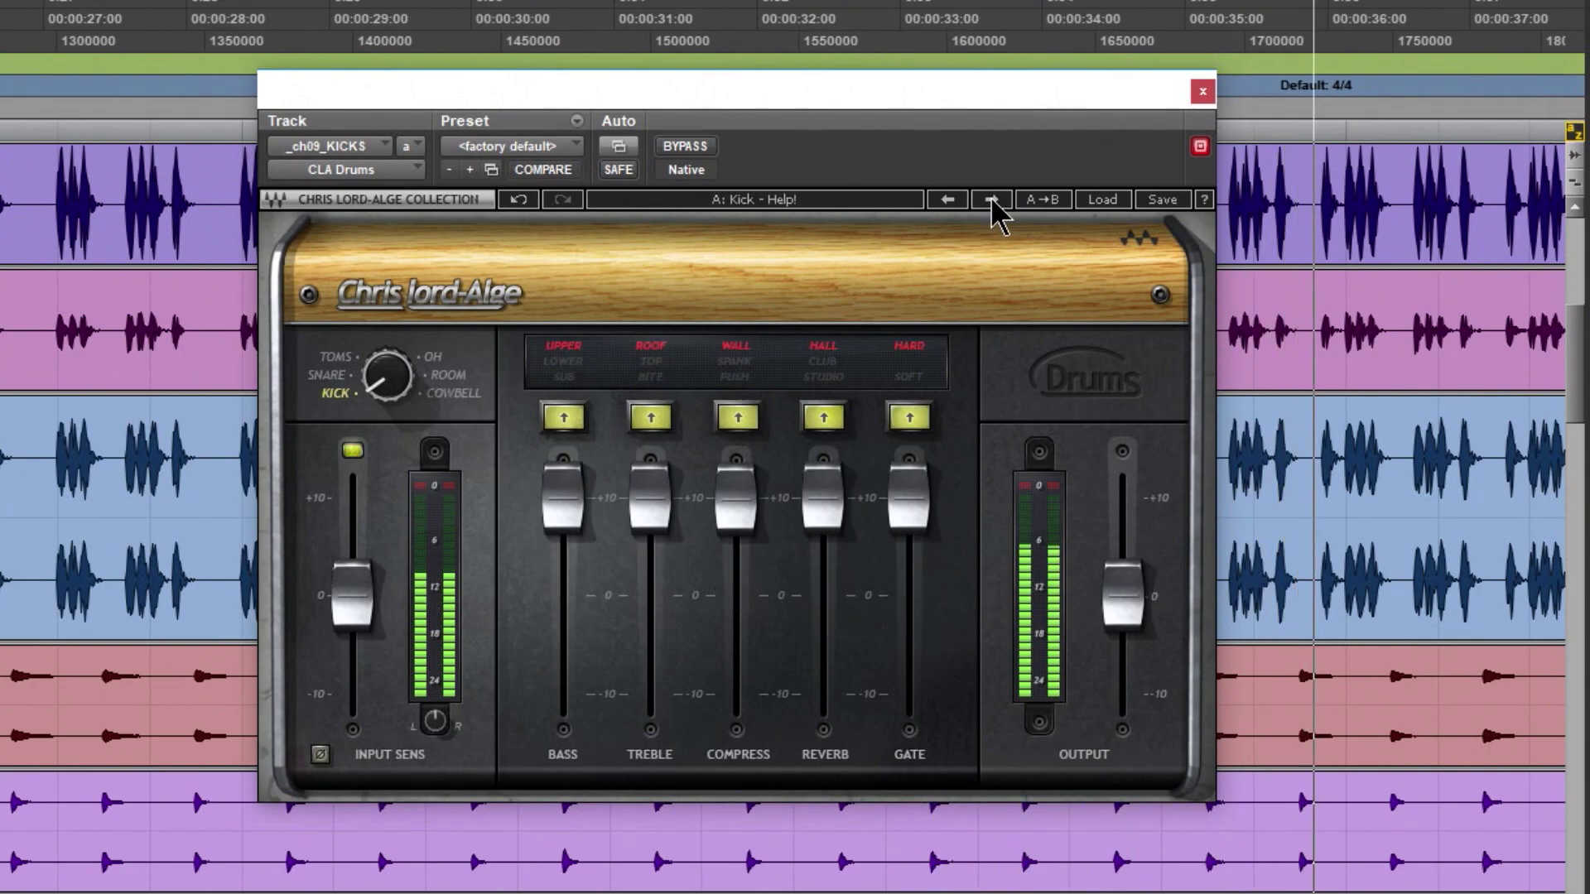
left_click(991, 199)
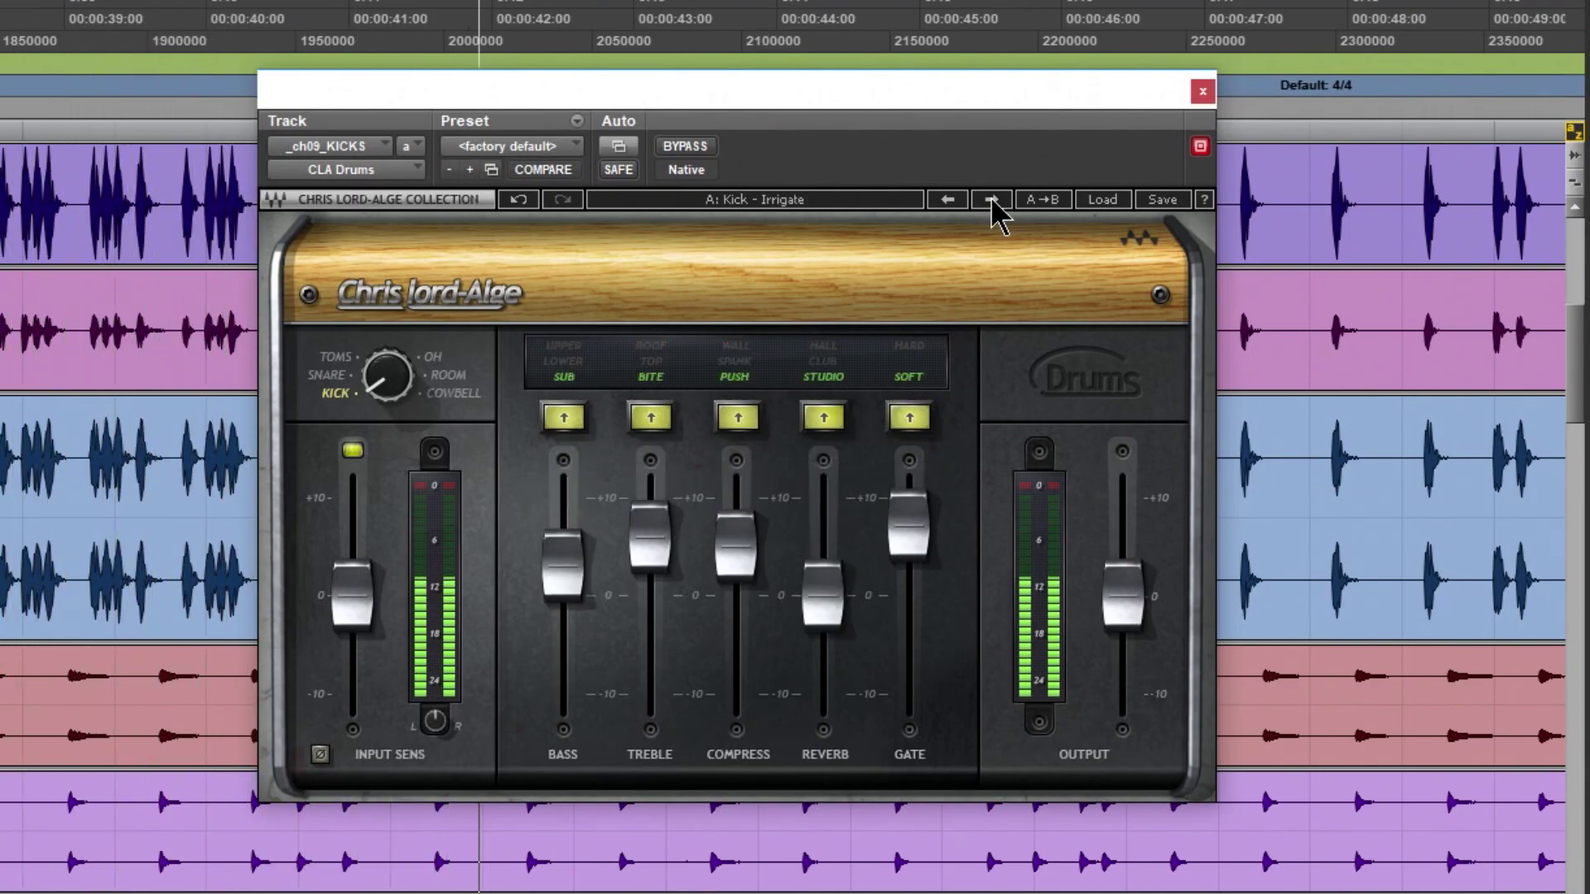
left_click(991, 199)
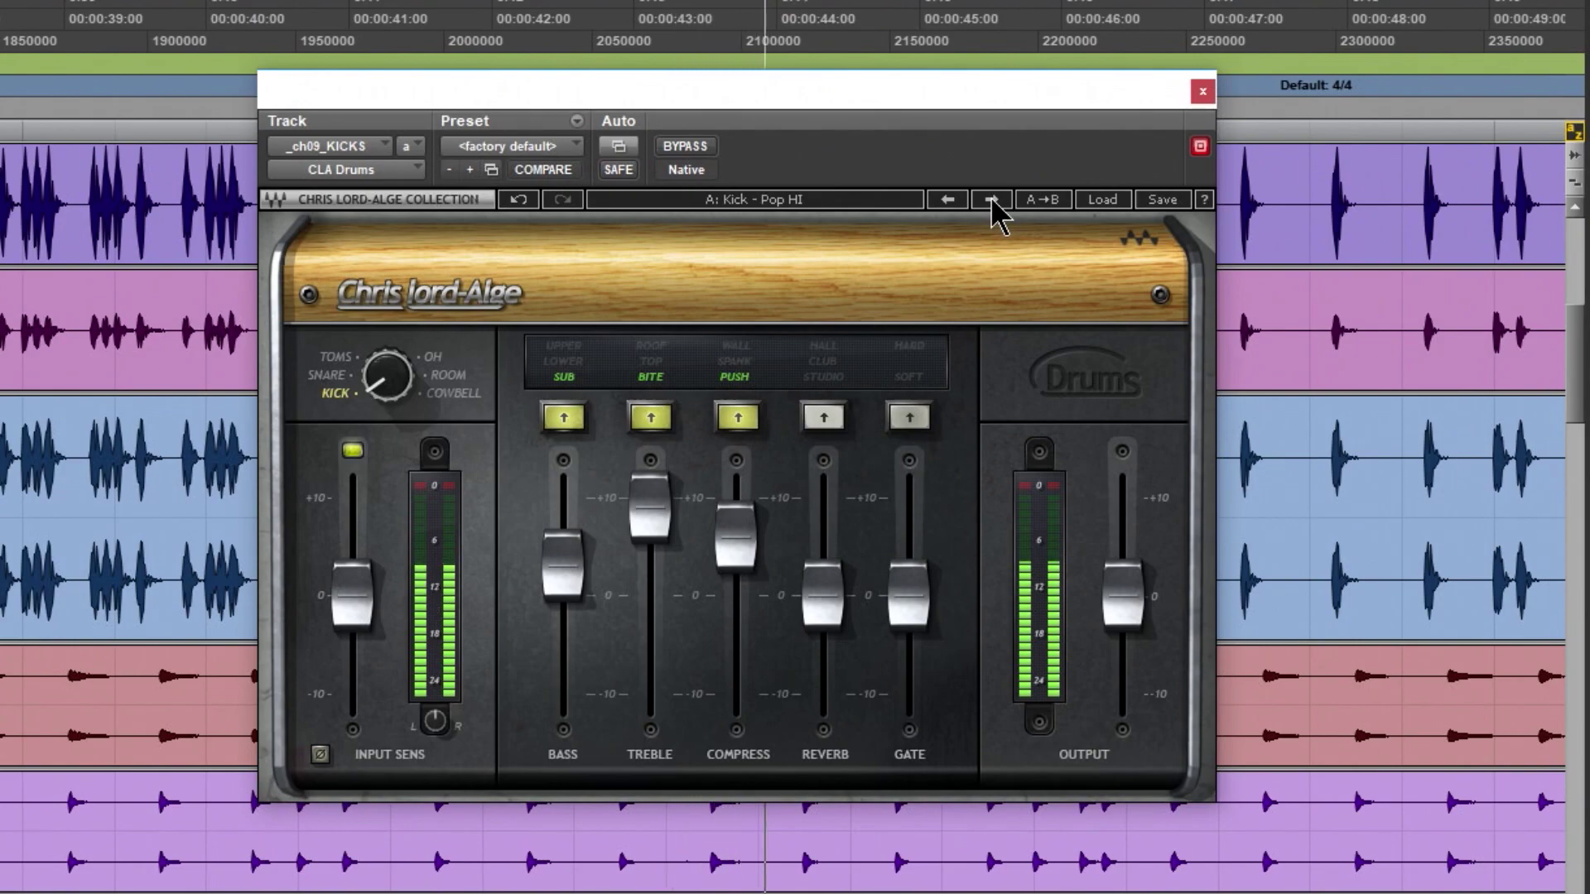
left_click(990, 200)
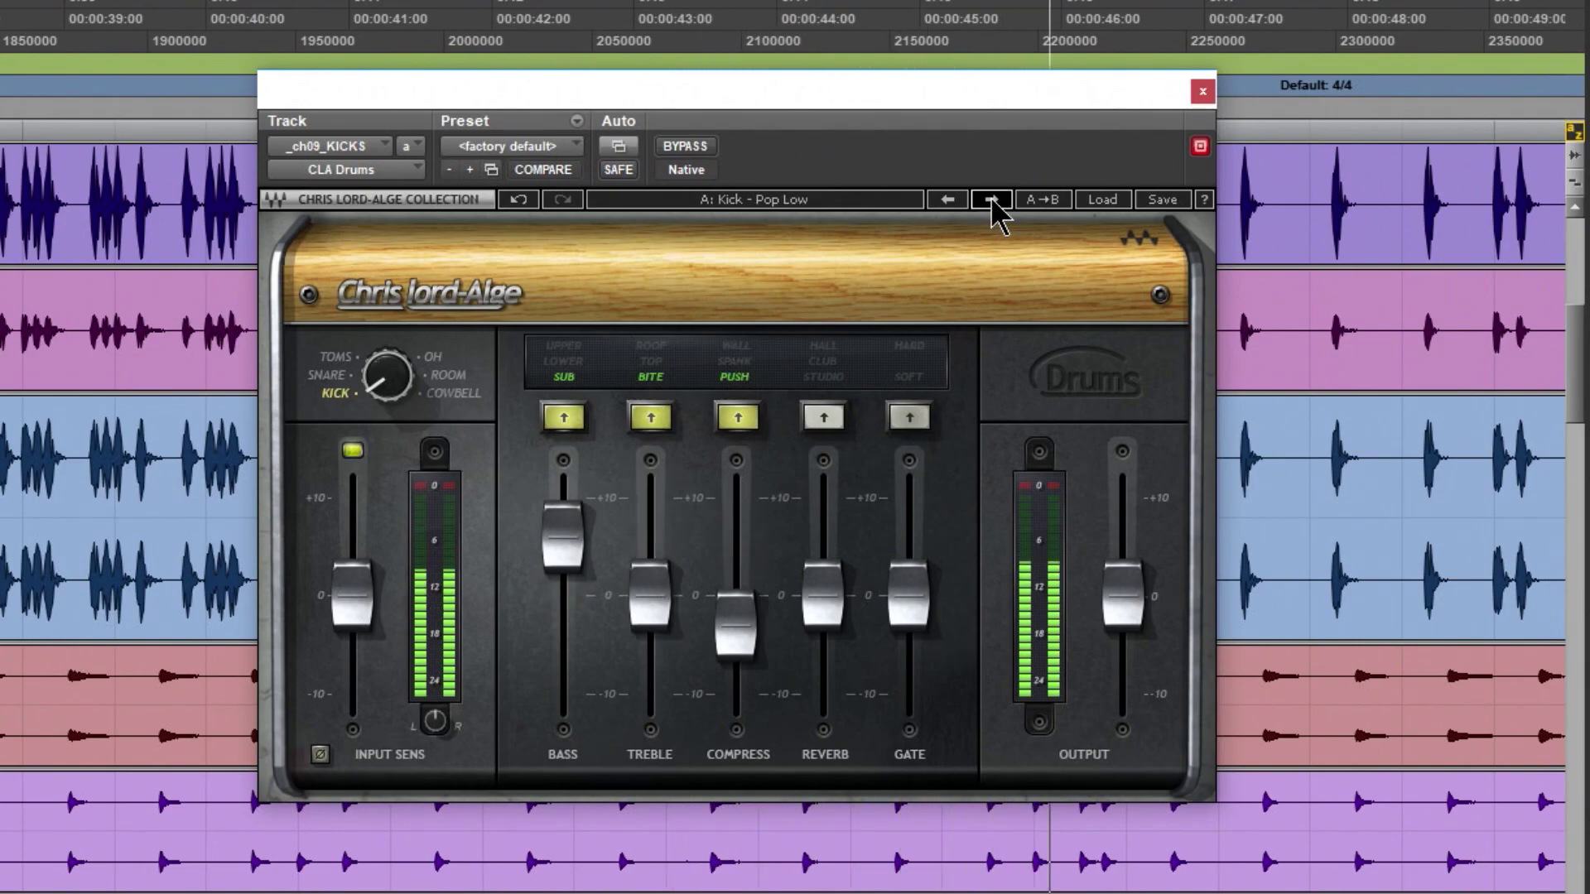
- Audition the "Kick - Rock 1" preset, and load the user preset "Benoni Kick 1"
left_click(990, 200)
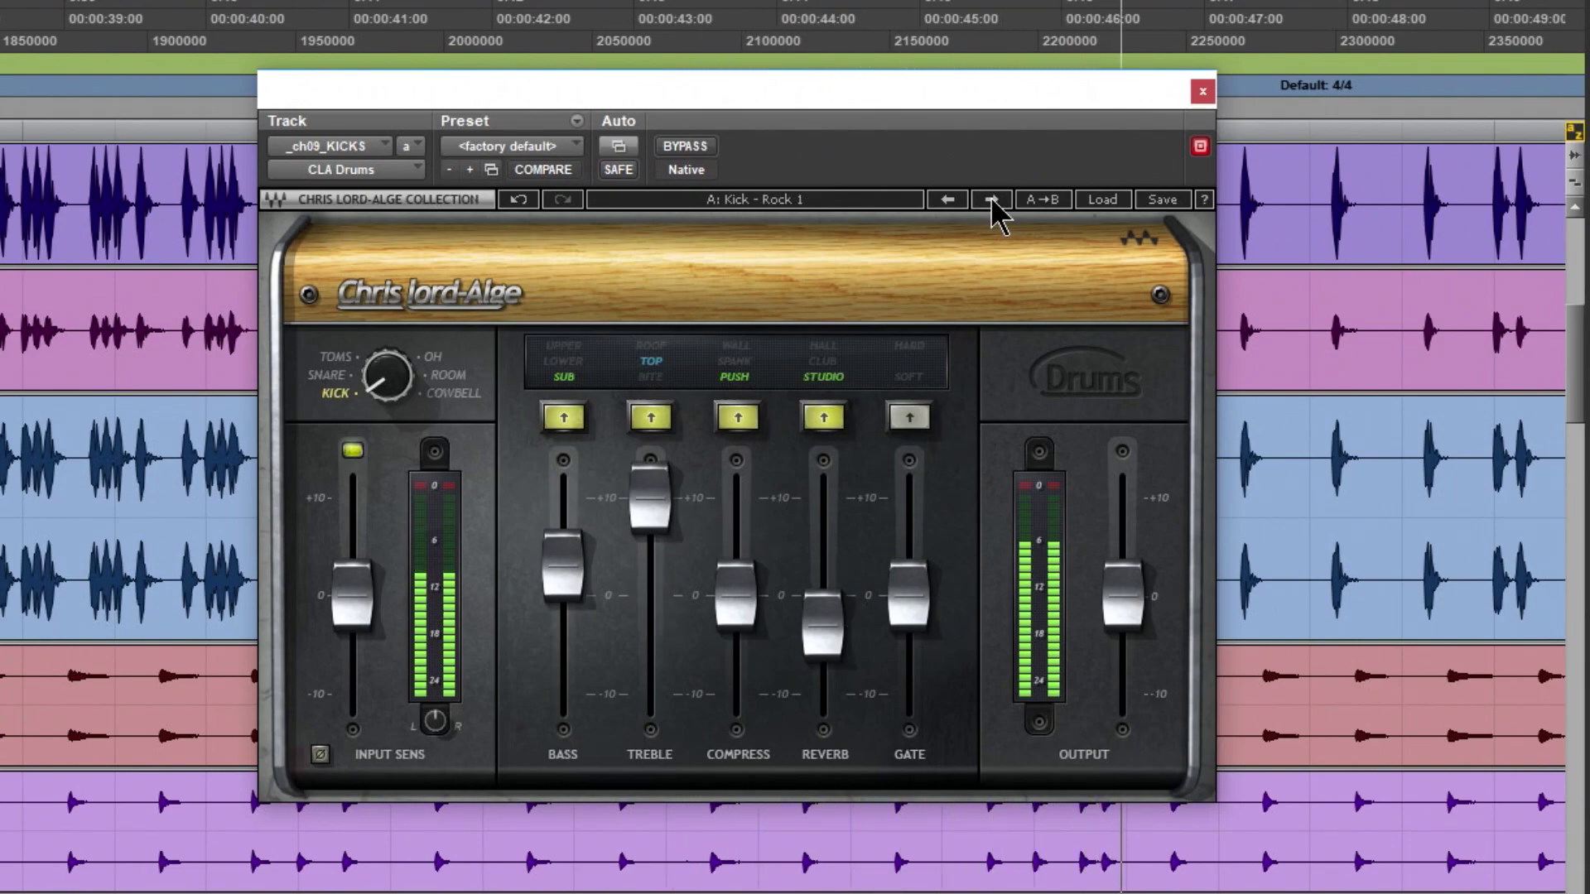
left_click(1107, 201)
left_click(1191, 563)
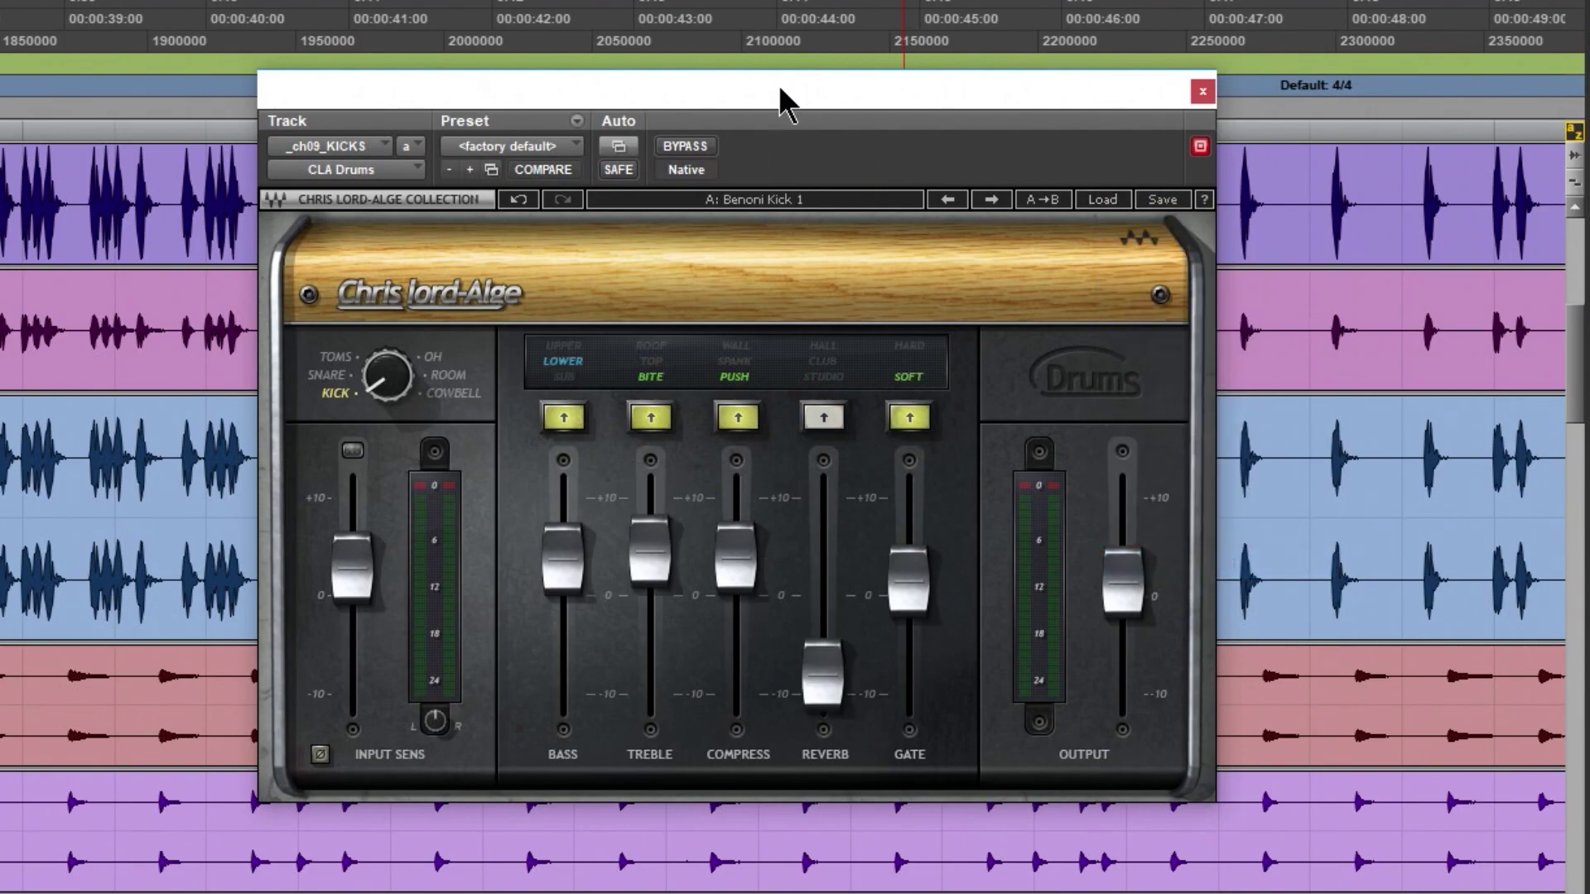
- Play the kicks with the "Benoni Kick 1" preset, compare them with the plug-in bypassed and active, and stop playback
left_click_drag(781, 99, 798, 96)
key("space")
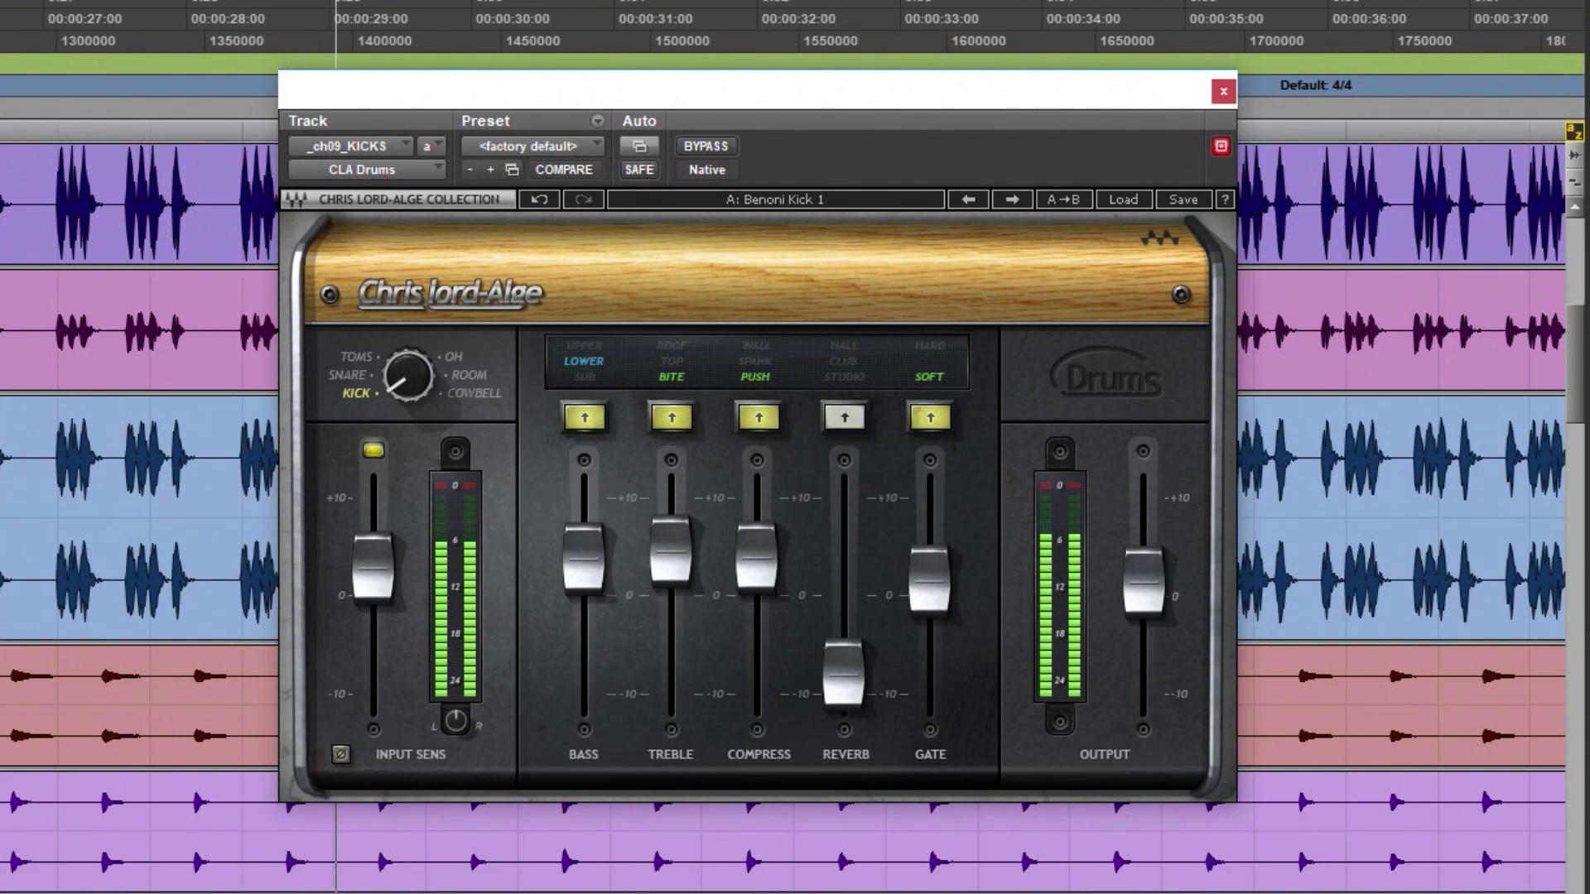
left_click(717, 150)
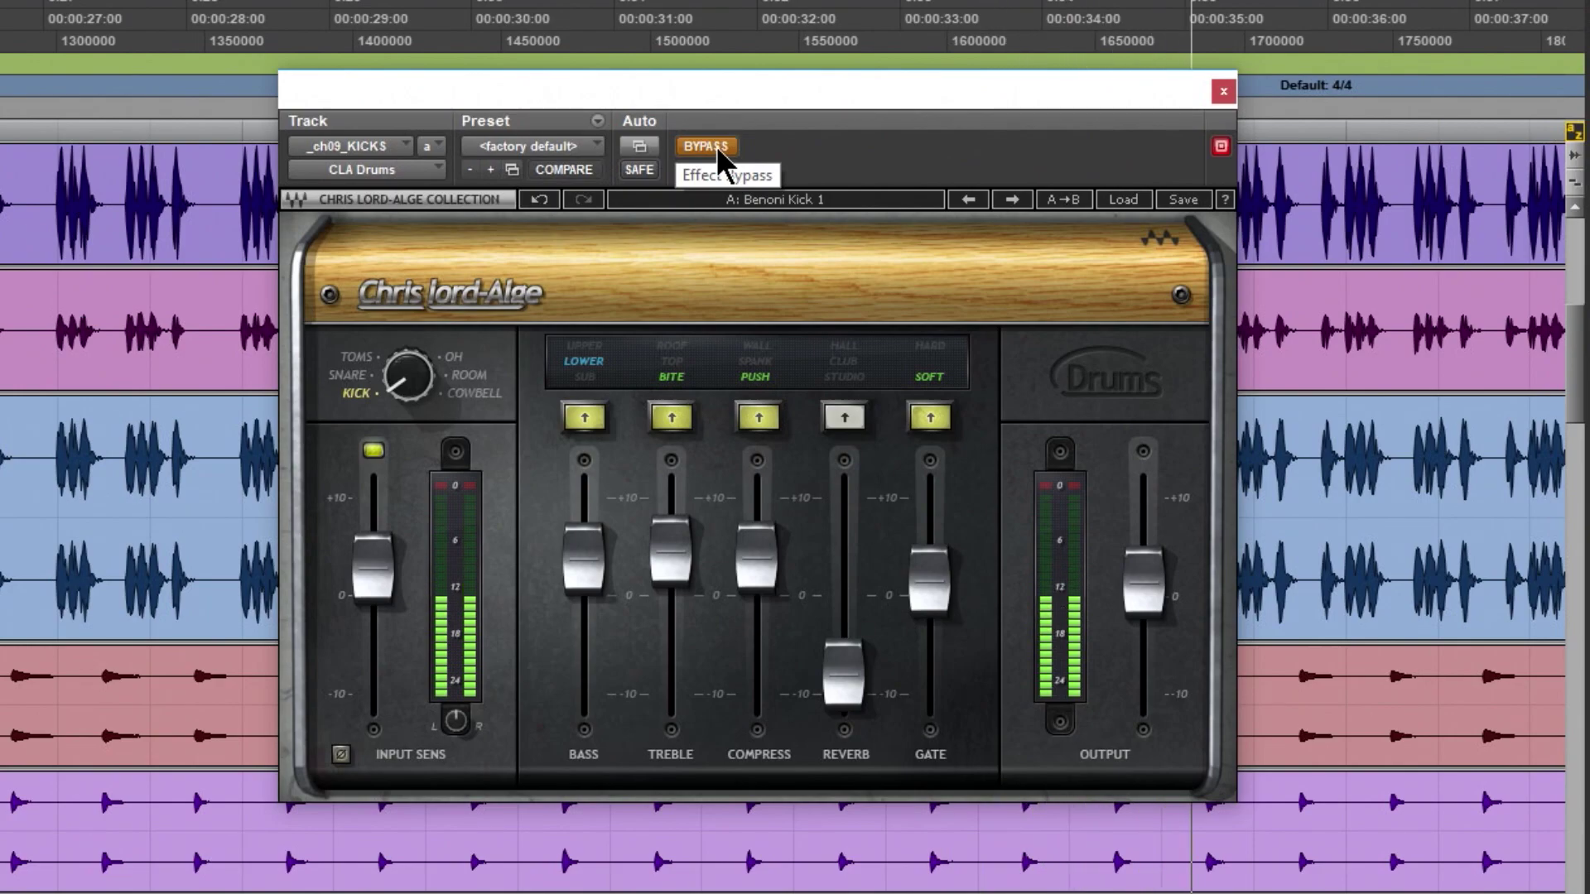
left_click(717, 149)
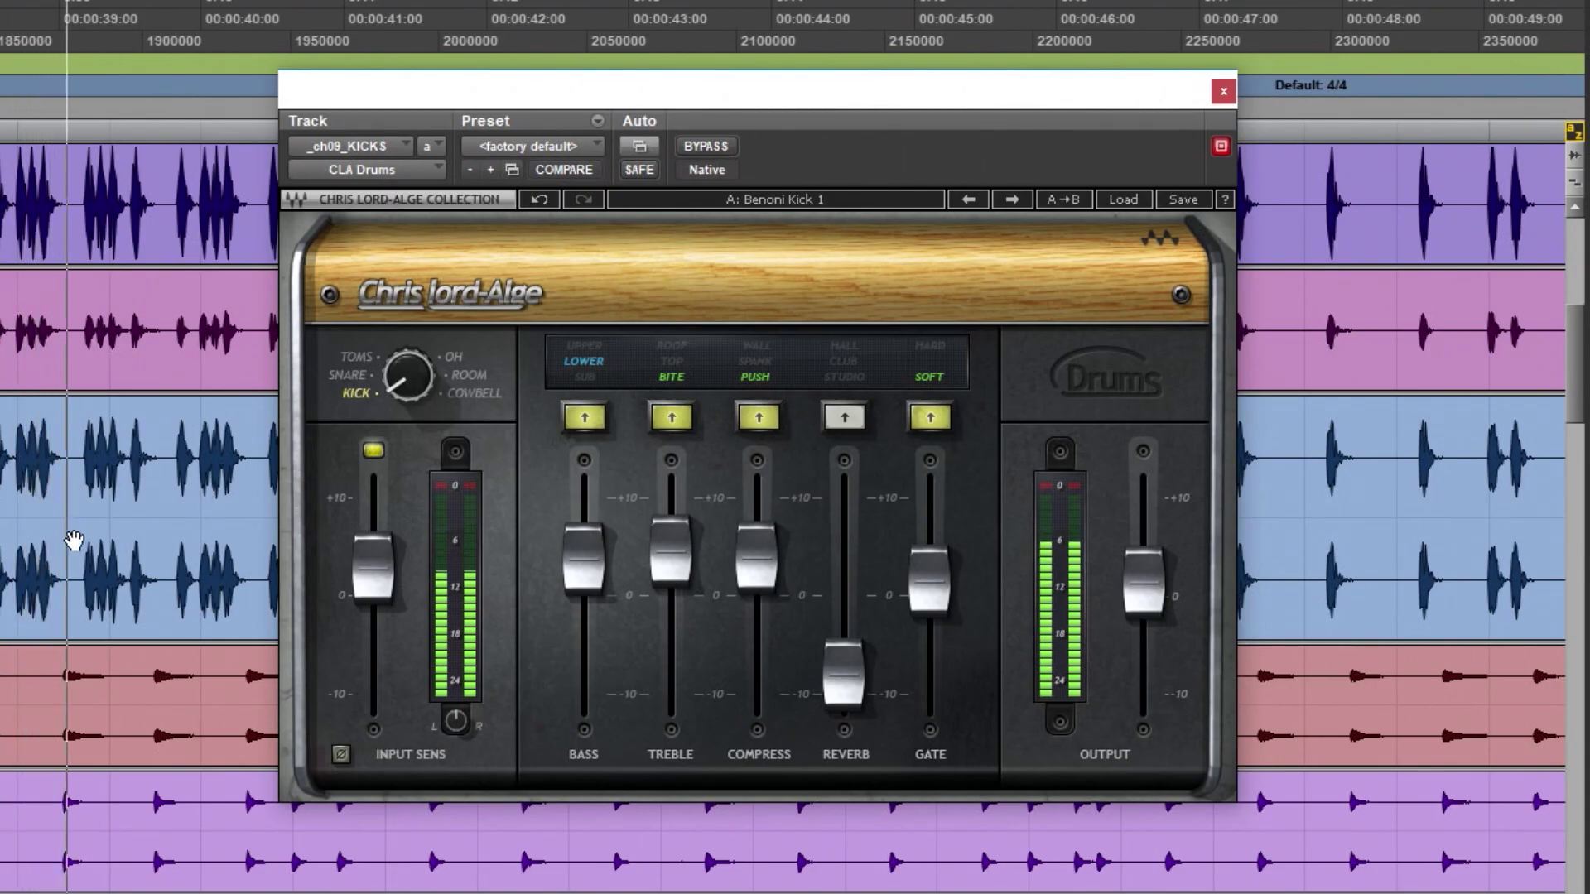
key("space")
left_click_drag(639, 106, 717, 112)
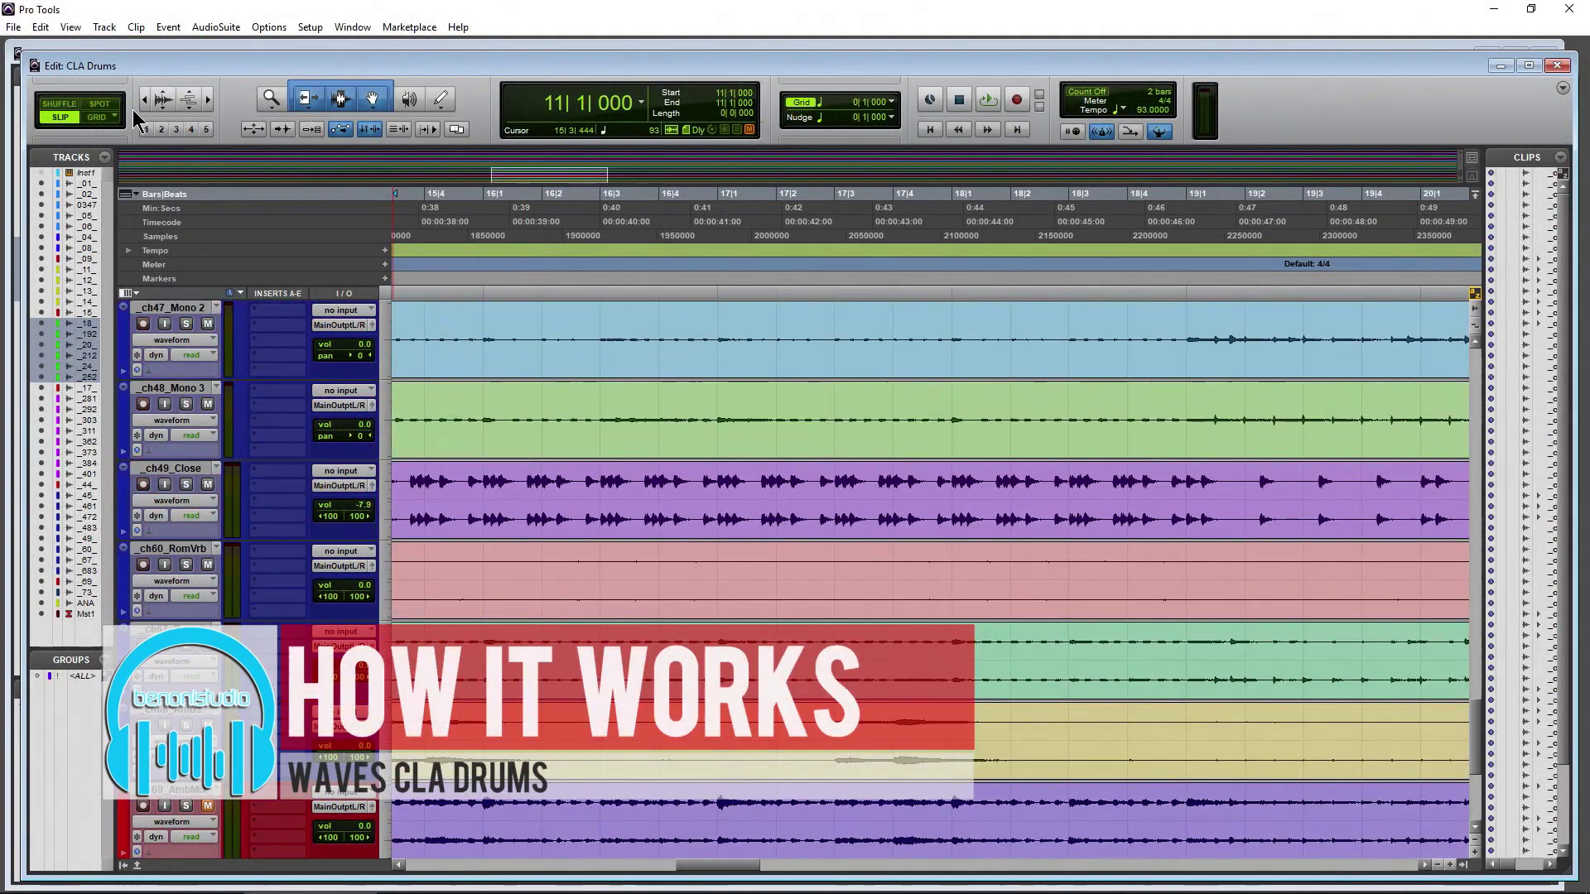
- Select the ANALYZE track above Master 1 and make it slightly taller
key("ctrl+bracketleft")
key("ctrl+bracketleft")
key("ctrl+bracketleft")
key("ctrl+bracketleft")
scroll(424, 581, "down", 4)
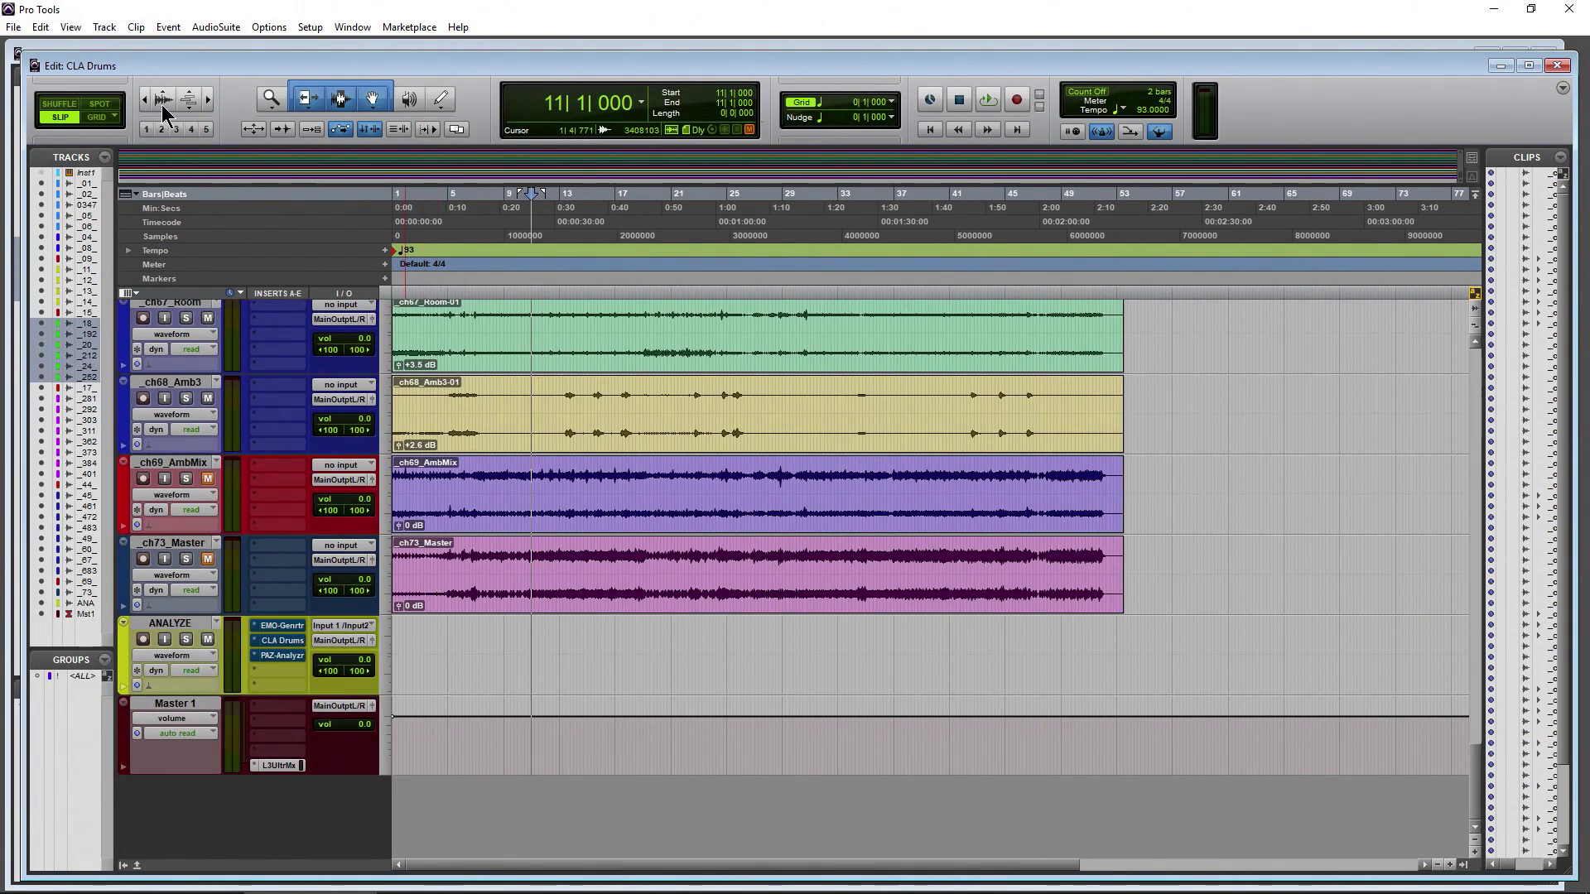
left_click(208, 100)
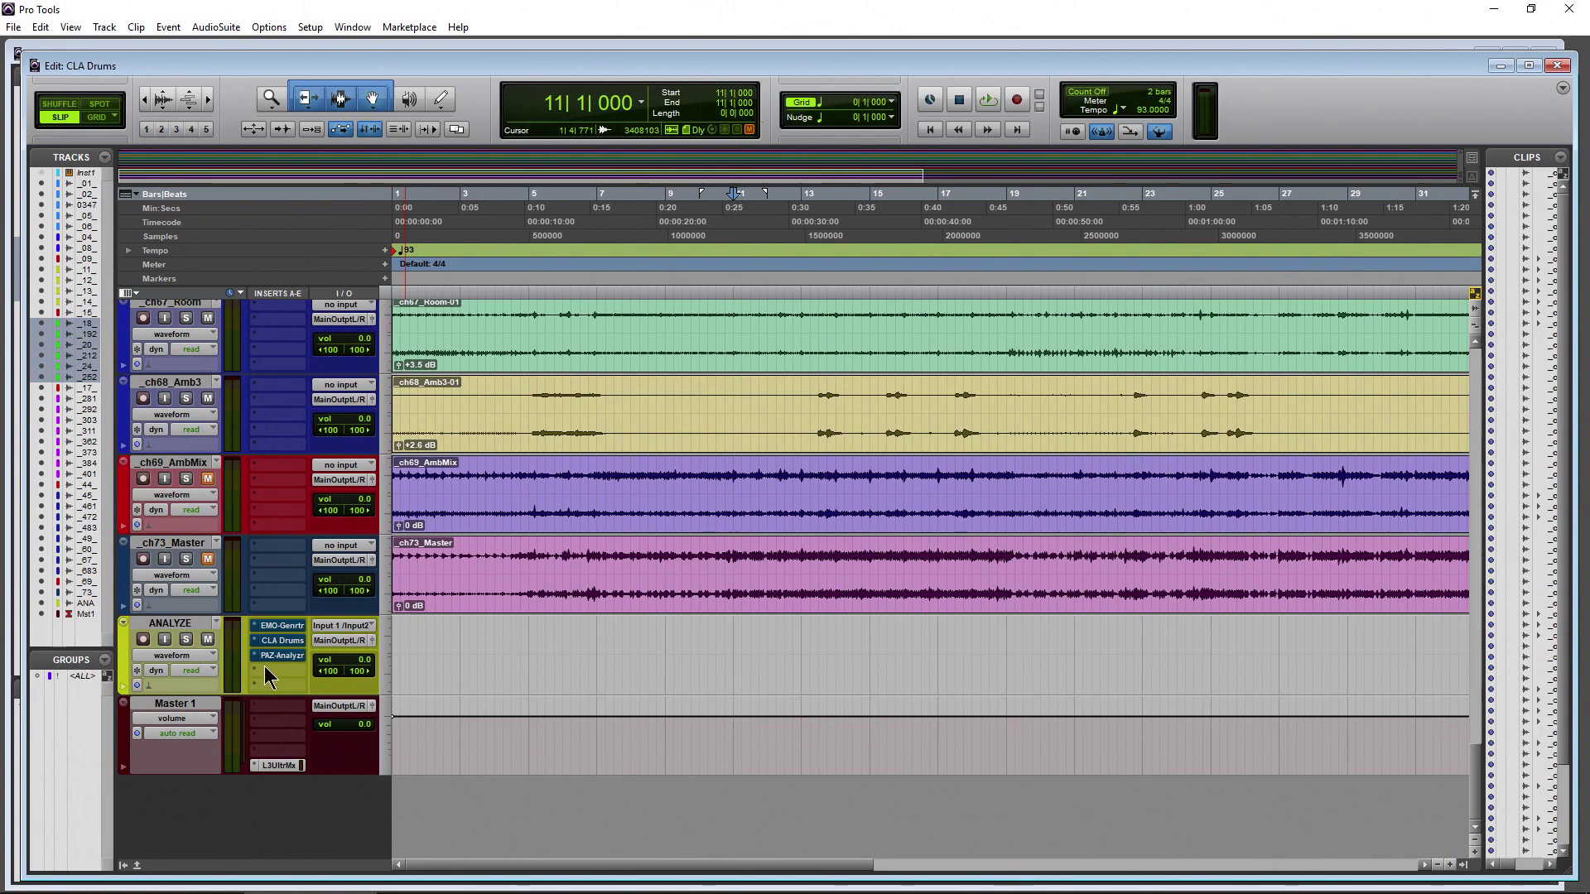
left_click(166, 626)
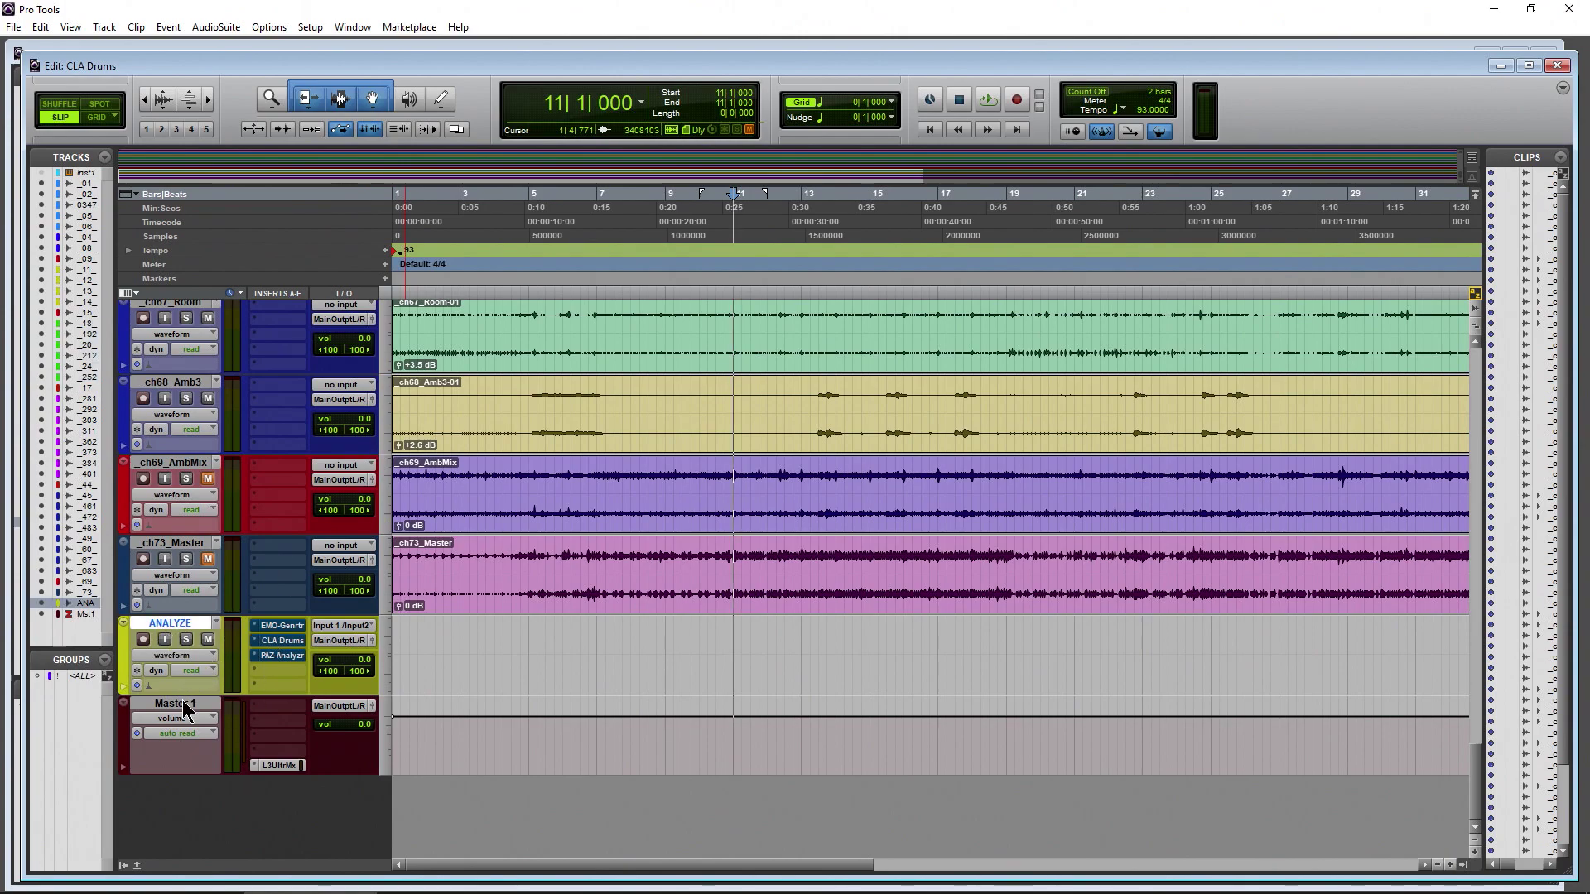
left_click_drag(184, 706, 183, 714)
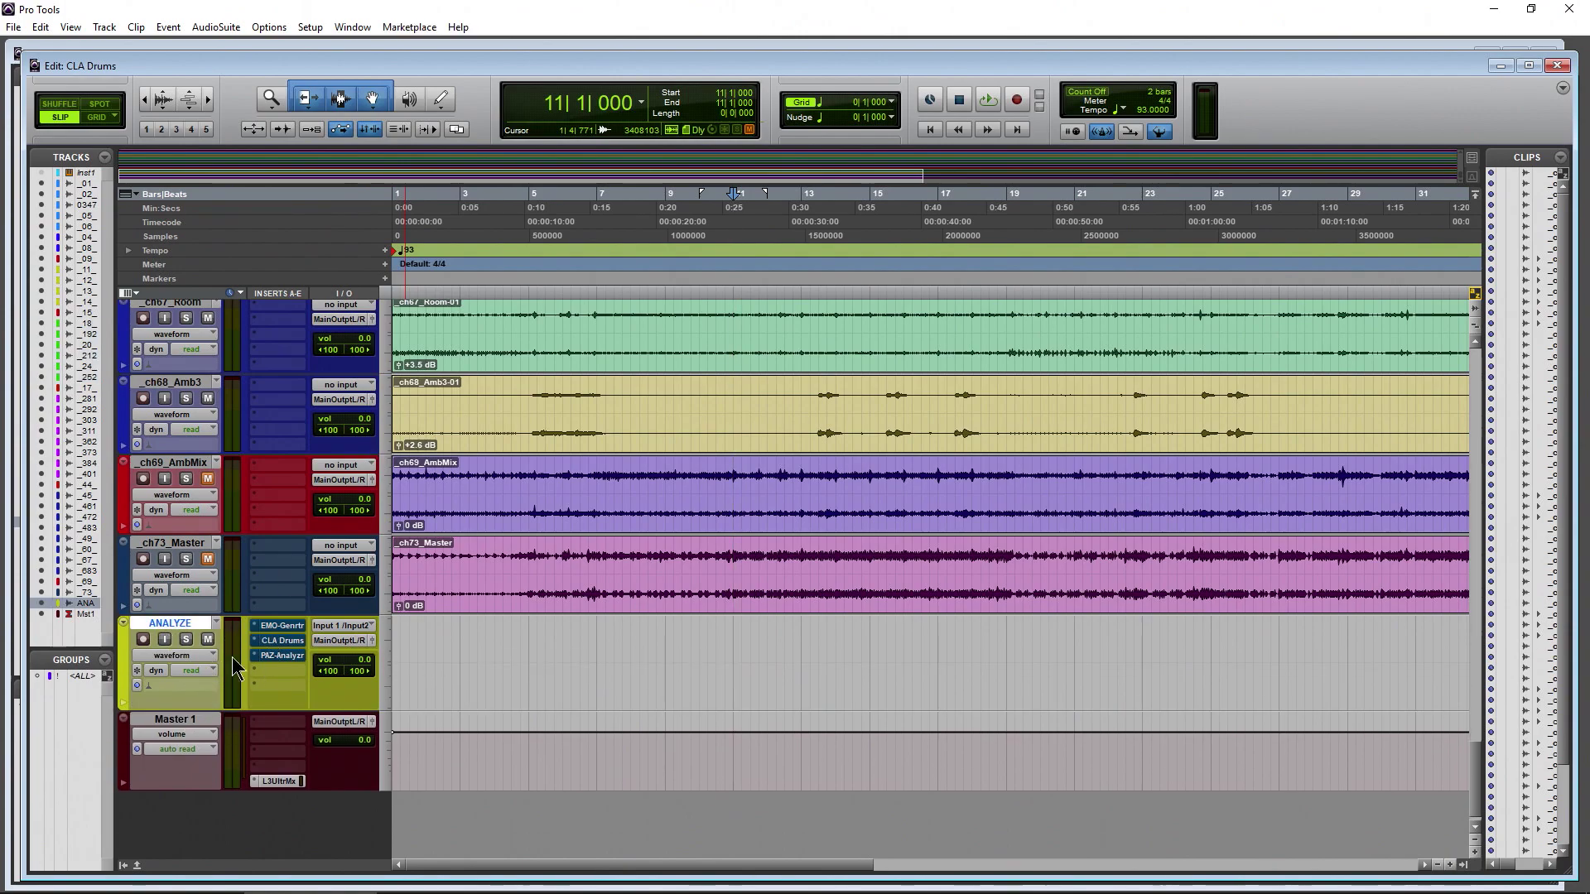
- Open the ANALYZE track's EMO-Generator, CLA Drums and PAZ-Analyzer inserts and arrange their windows side by side in signal order
left_click(268, 627)
left_click_drag(871, 257, 264, 156)
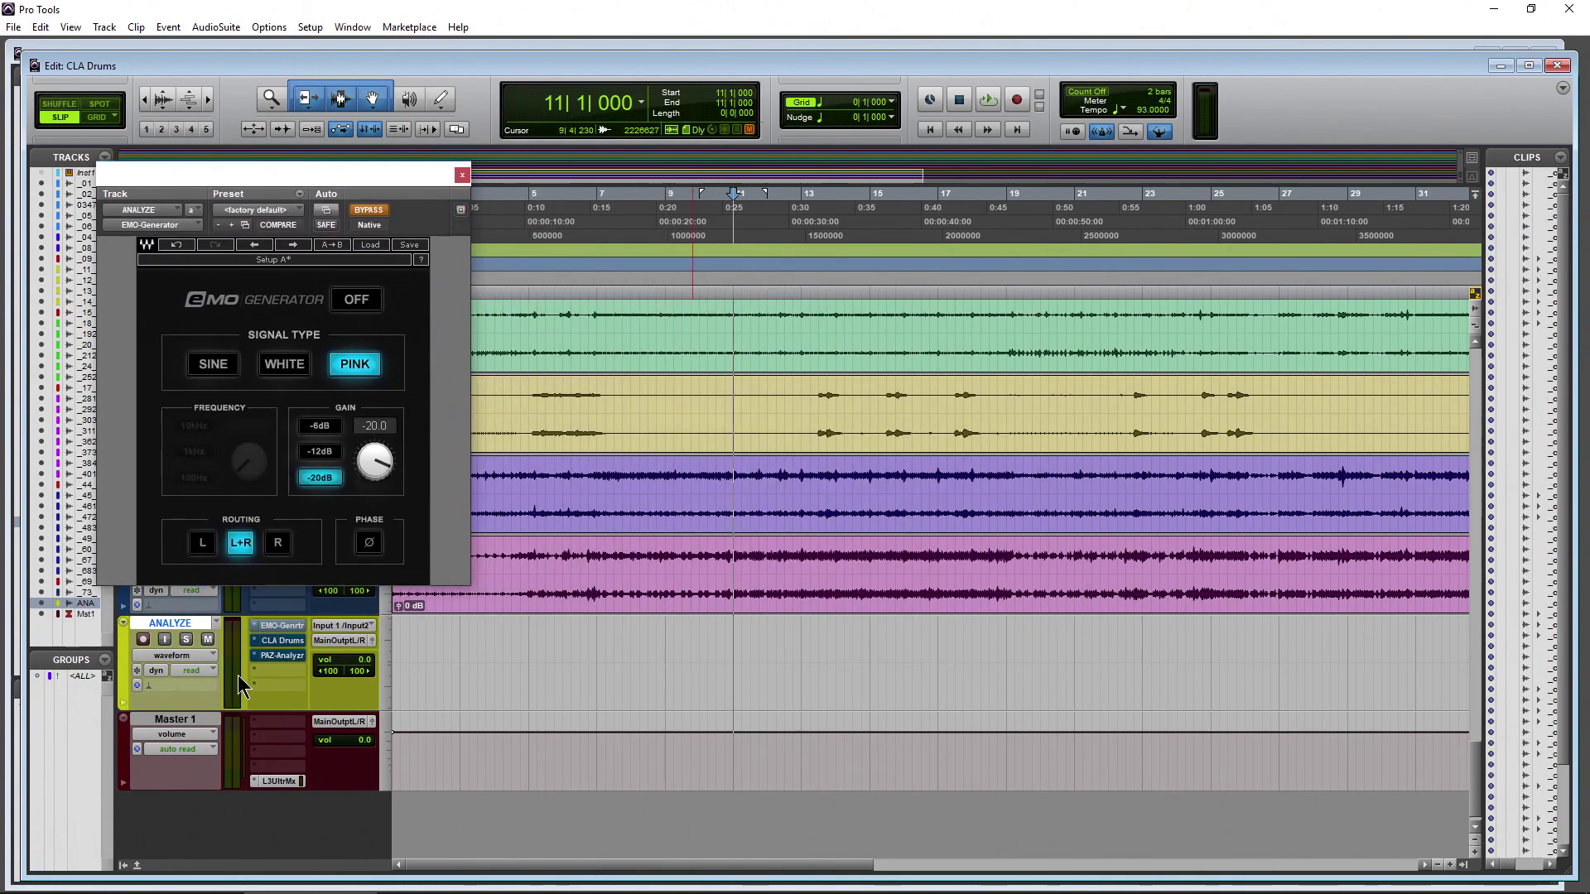
left_click(278, 642)
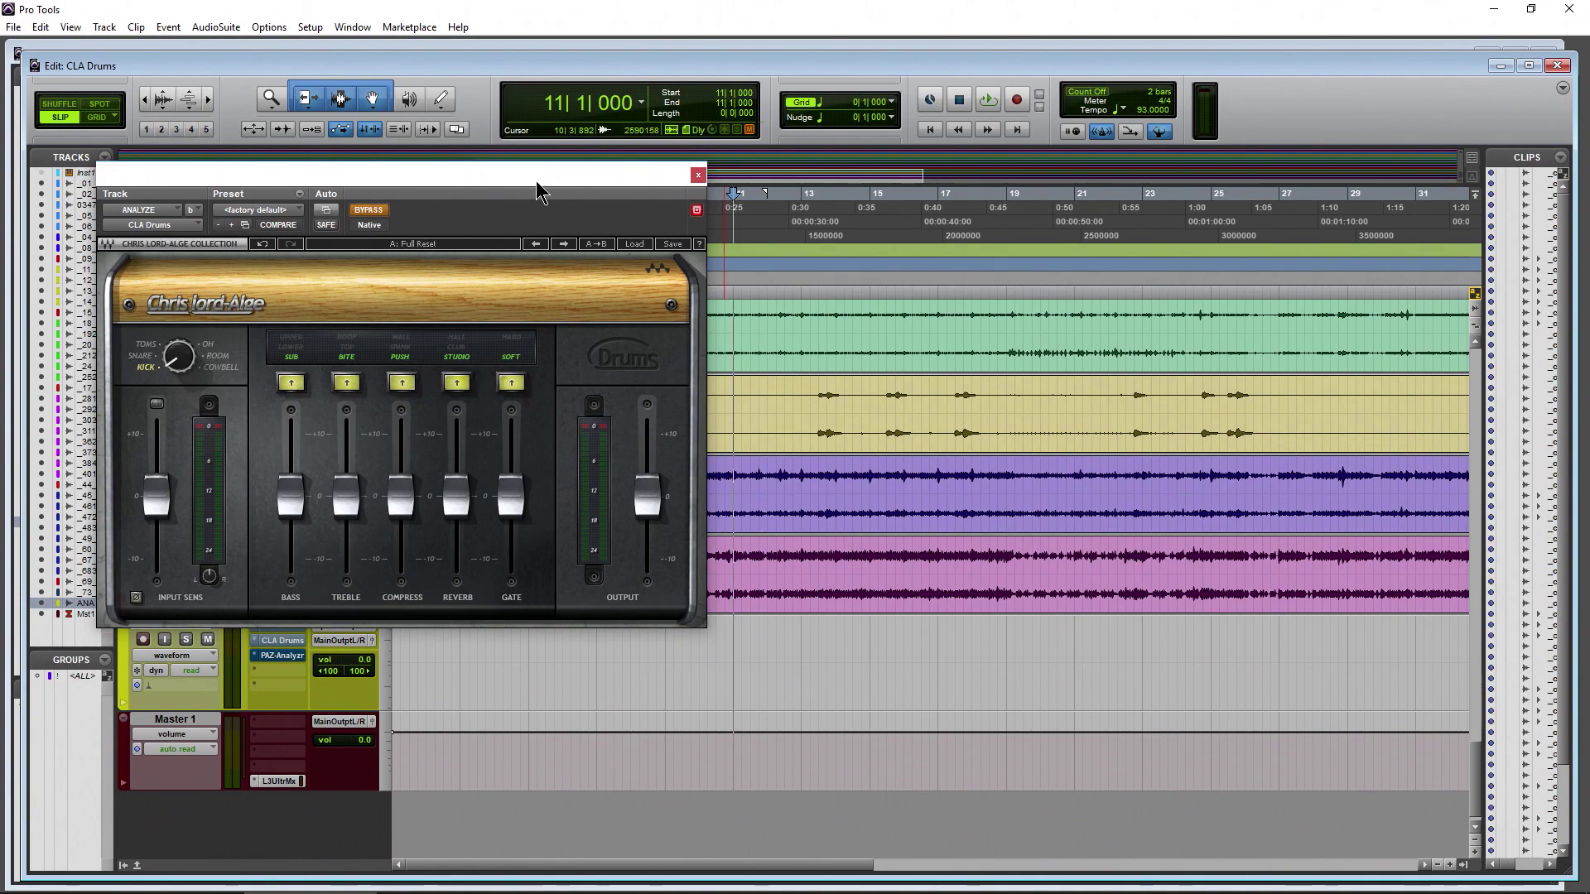
left_click_drag(534, 190, 973, 168)
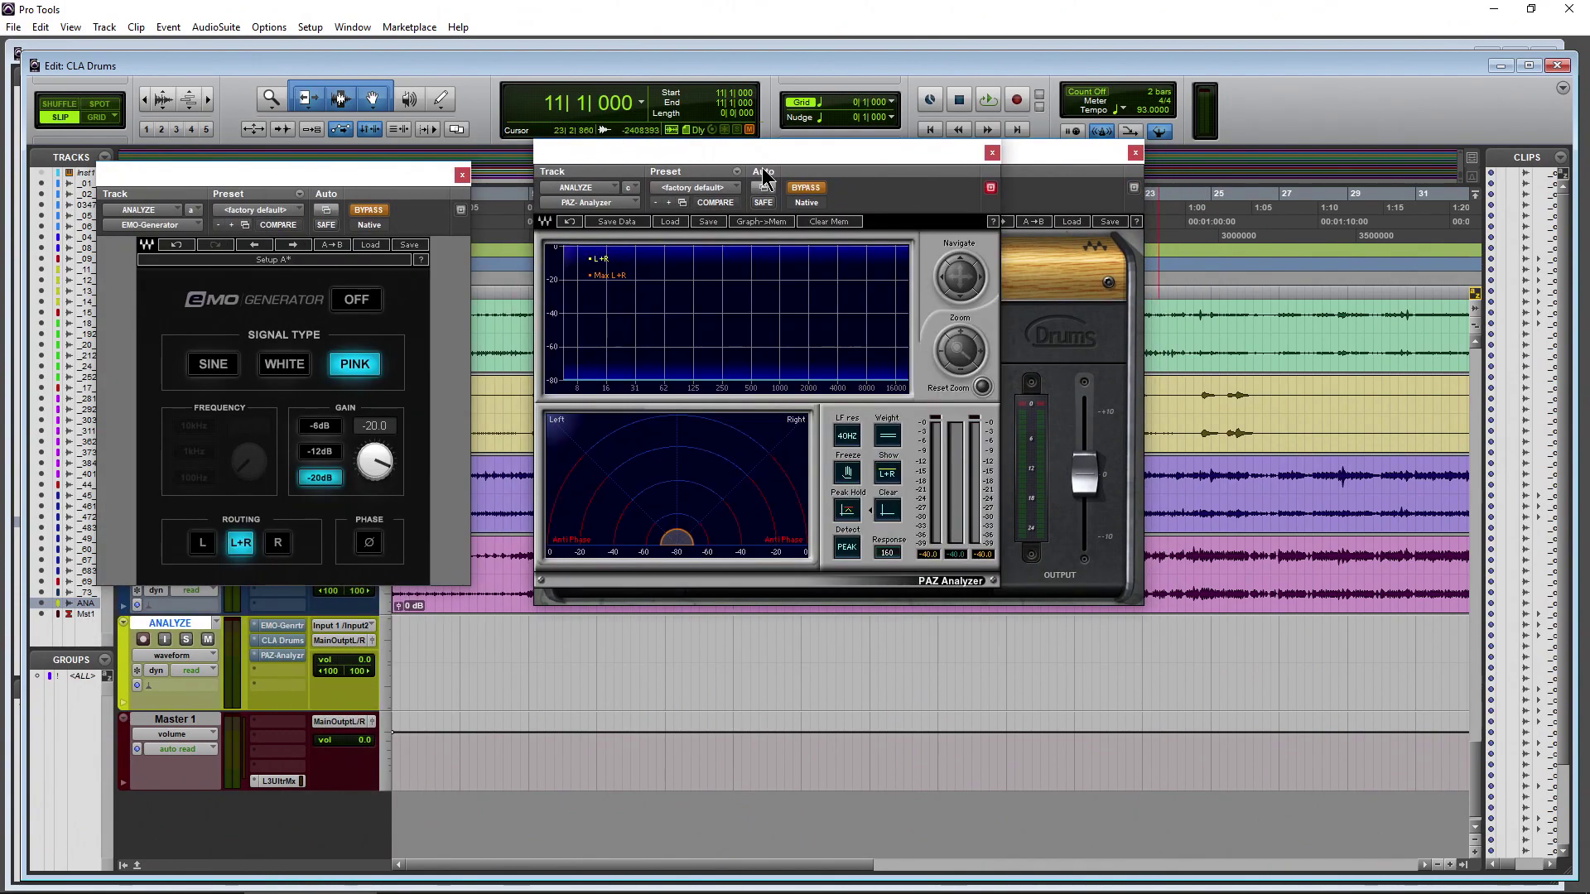
left_click_drag(713, 159, 1286, 157)
left_click_drag(804, 152, 764, 150)
left_click(1545, 197)
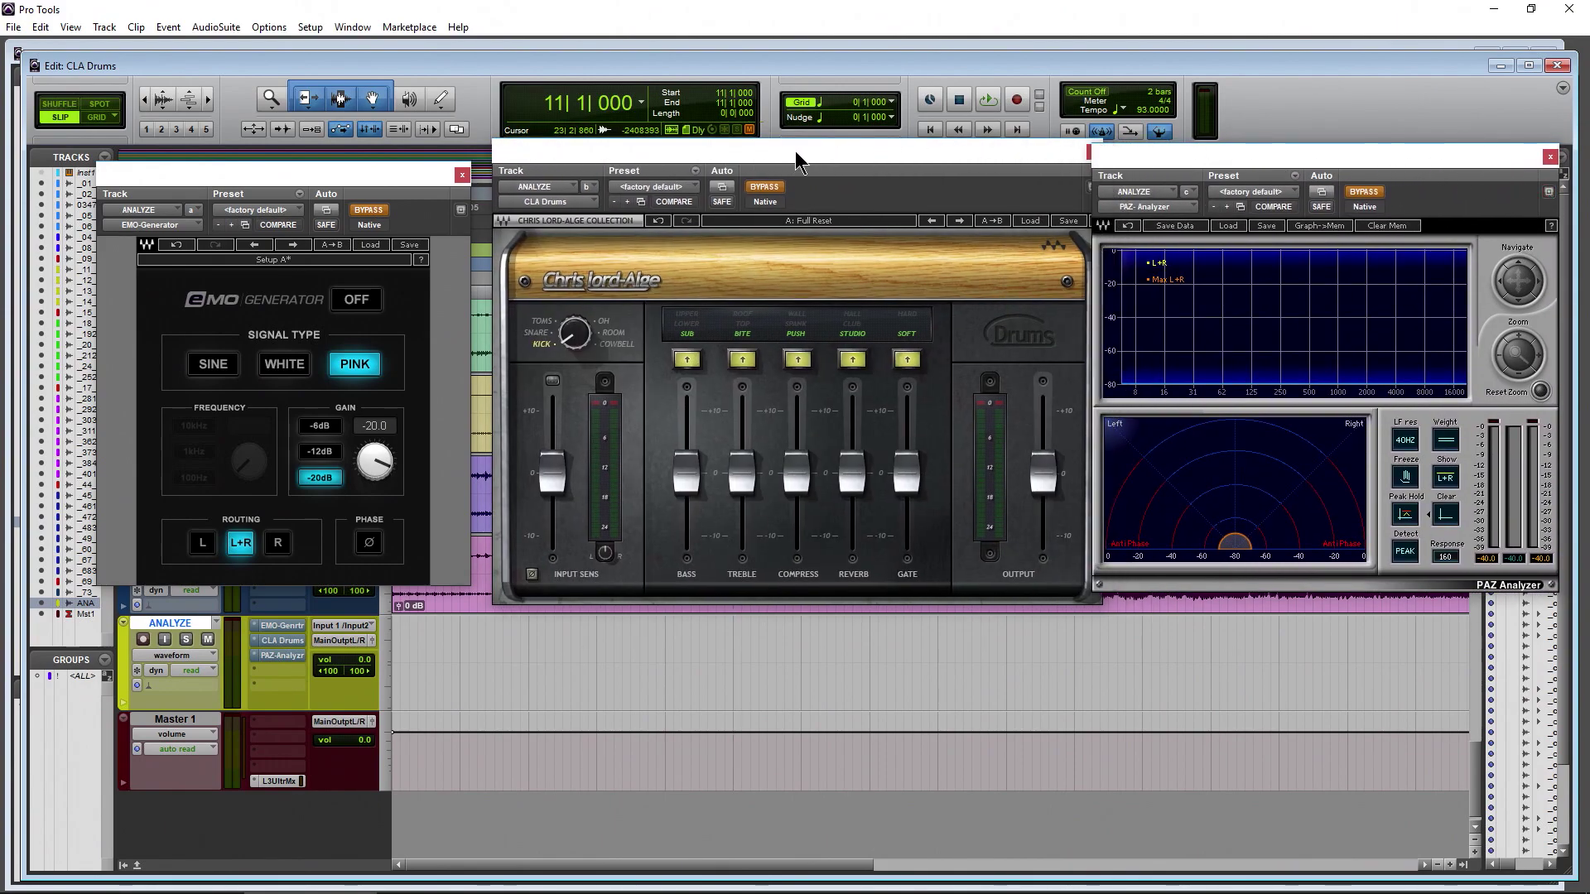
left_click_drag(389, 175, 360, 151)
left_click_drag(886, 149, 851, 141)
- Switch on the EMO Generator's pink noise with CLA Drums bypassed, and lower the Master 1 volume to -32.1
left_click(927, 168)
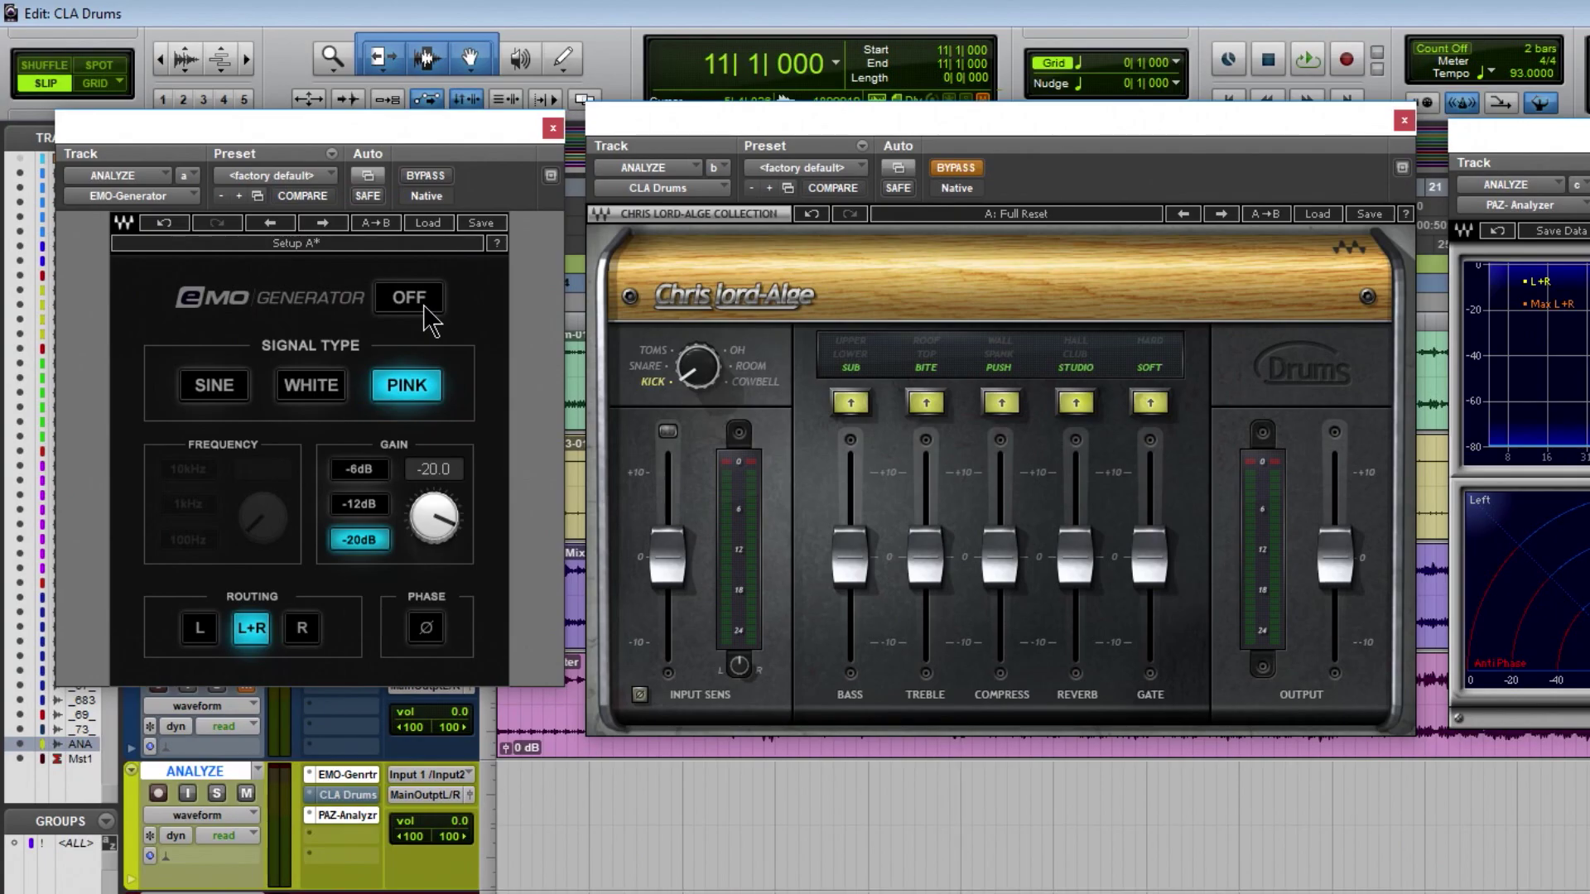
left_click(424, 306)
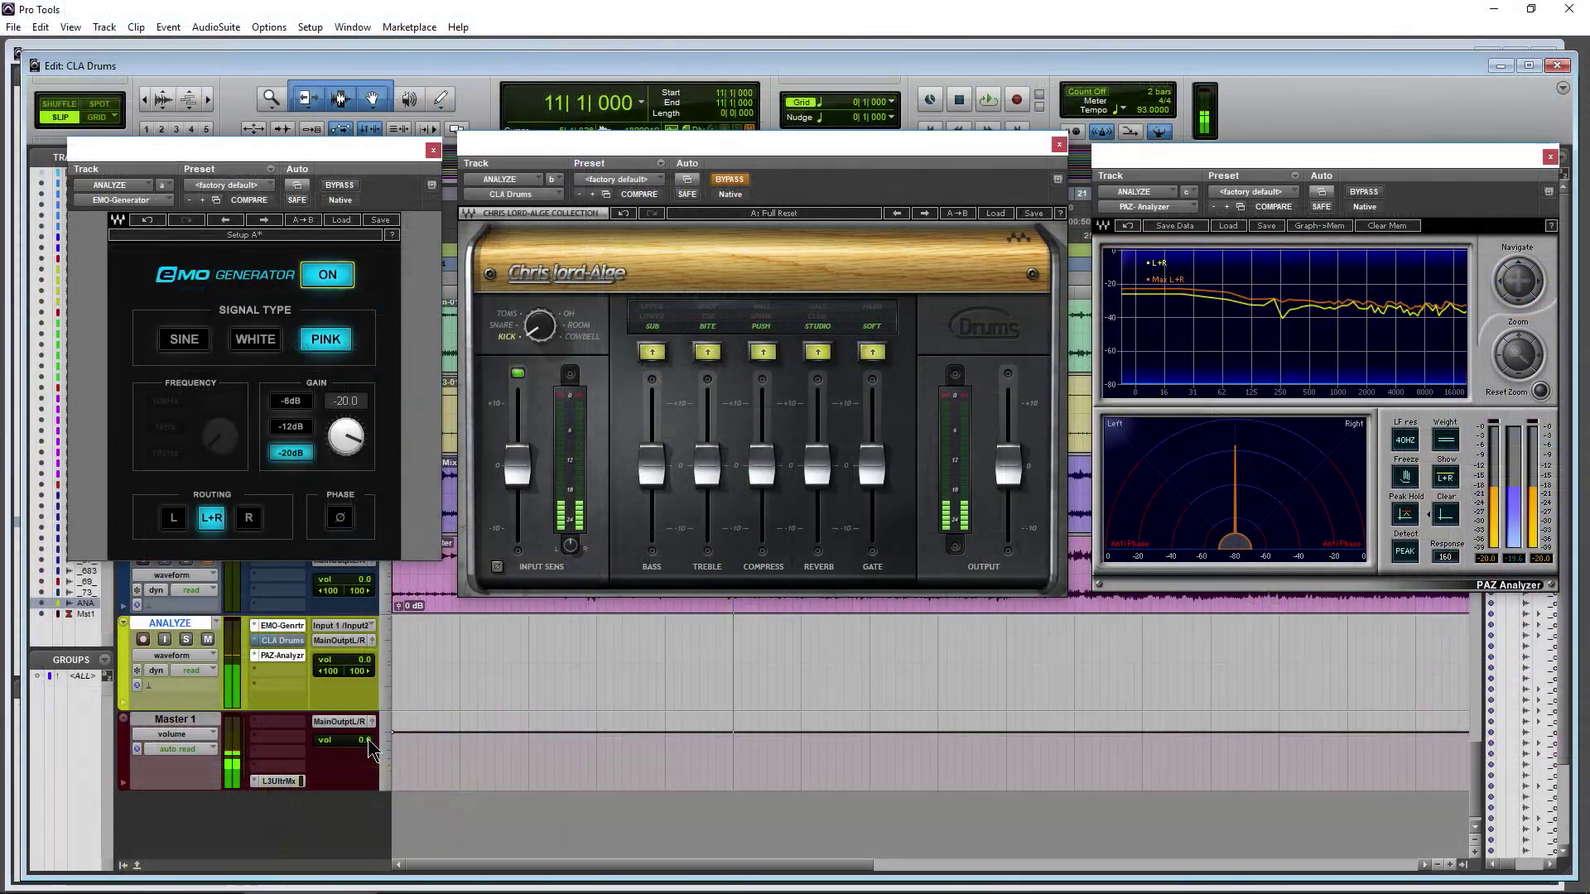
left_click_drag(369, 749, 364, 791)
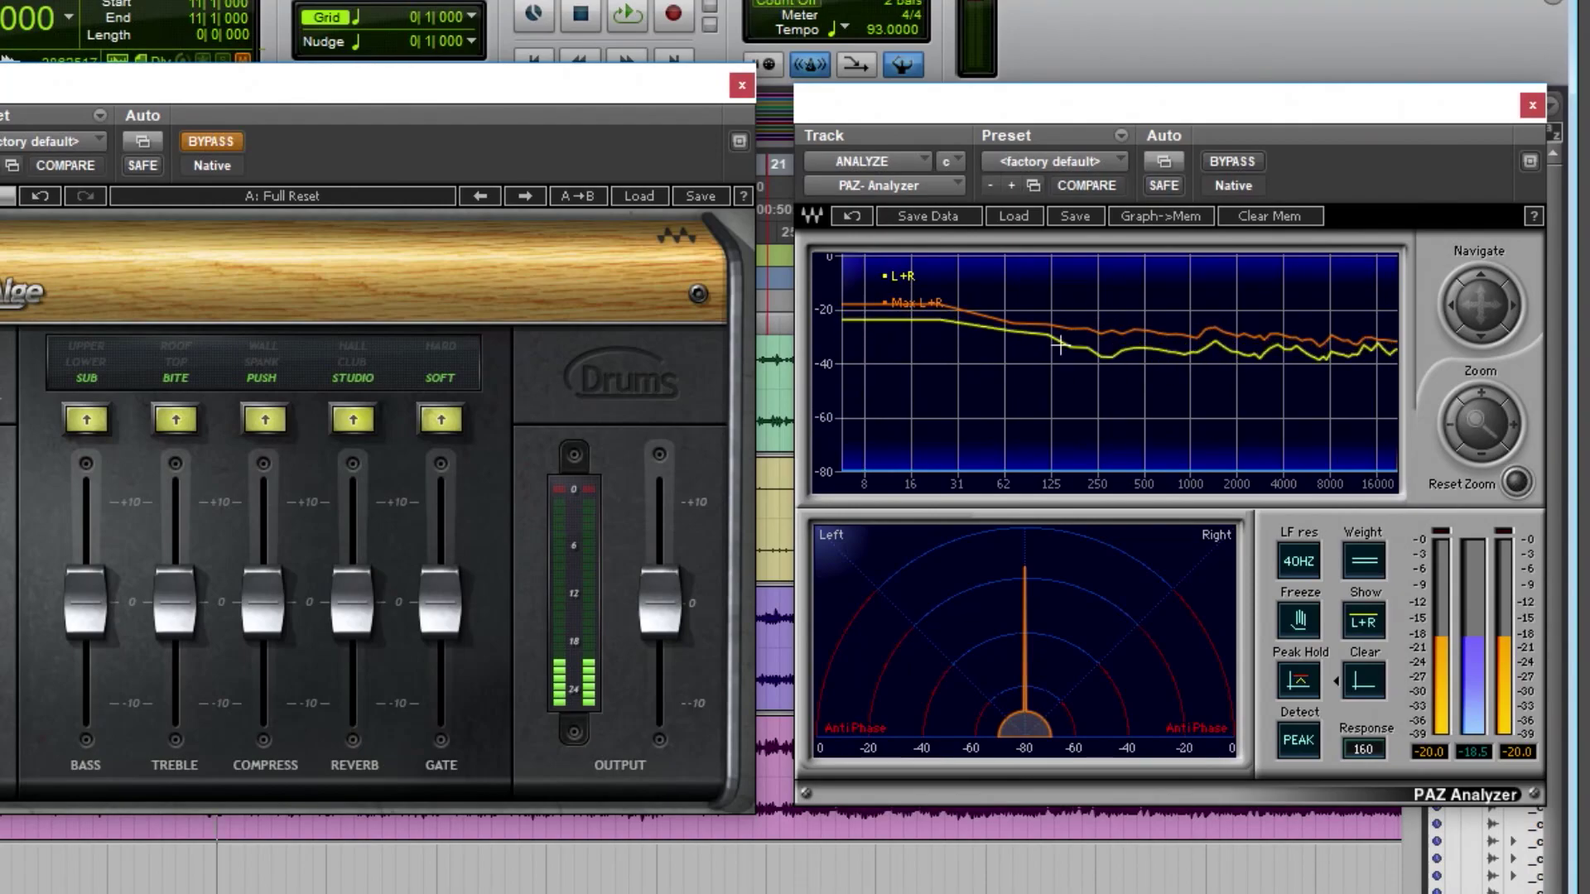
- Turn off the Bass, Treble, Compress, Reverb and Gate sections in CLA Drums and take the plug-in out of bypass
left_click(86, 420)
left_click(175, 419)
left_click(264, 420)
left_click(352, 418)
left_click(440, 418)
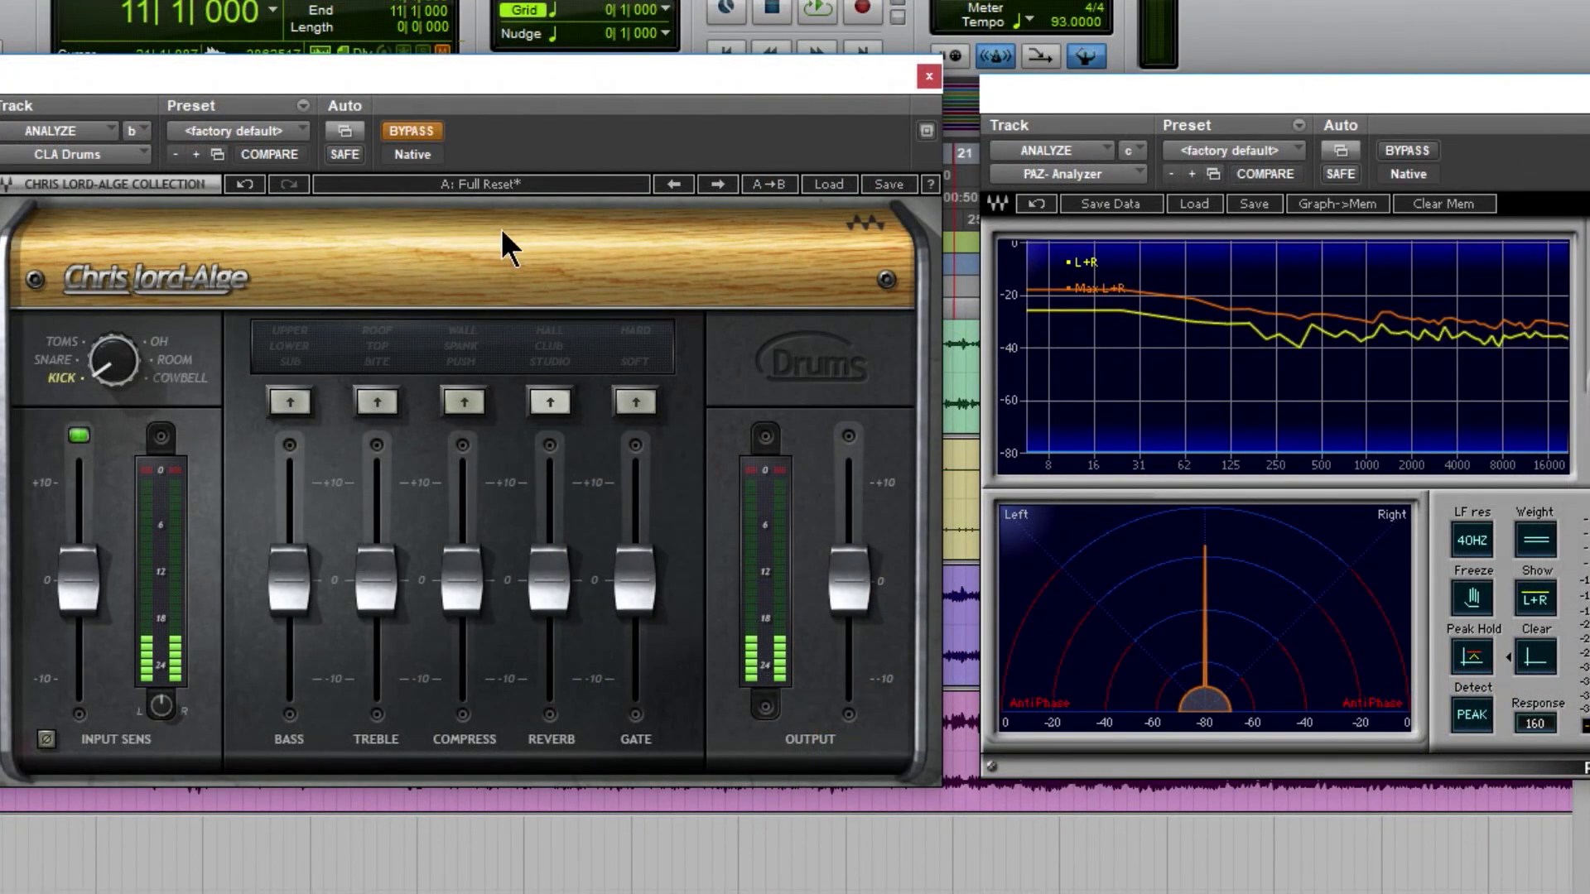
left_click(428, 131)
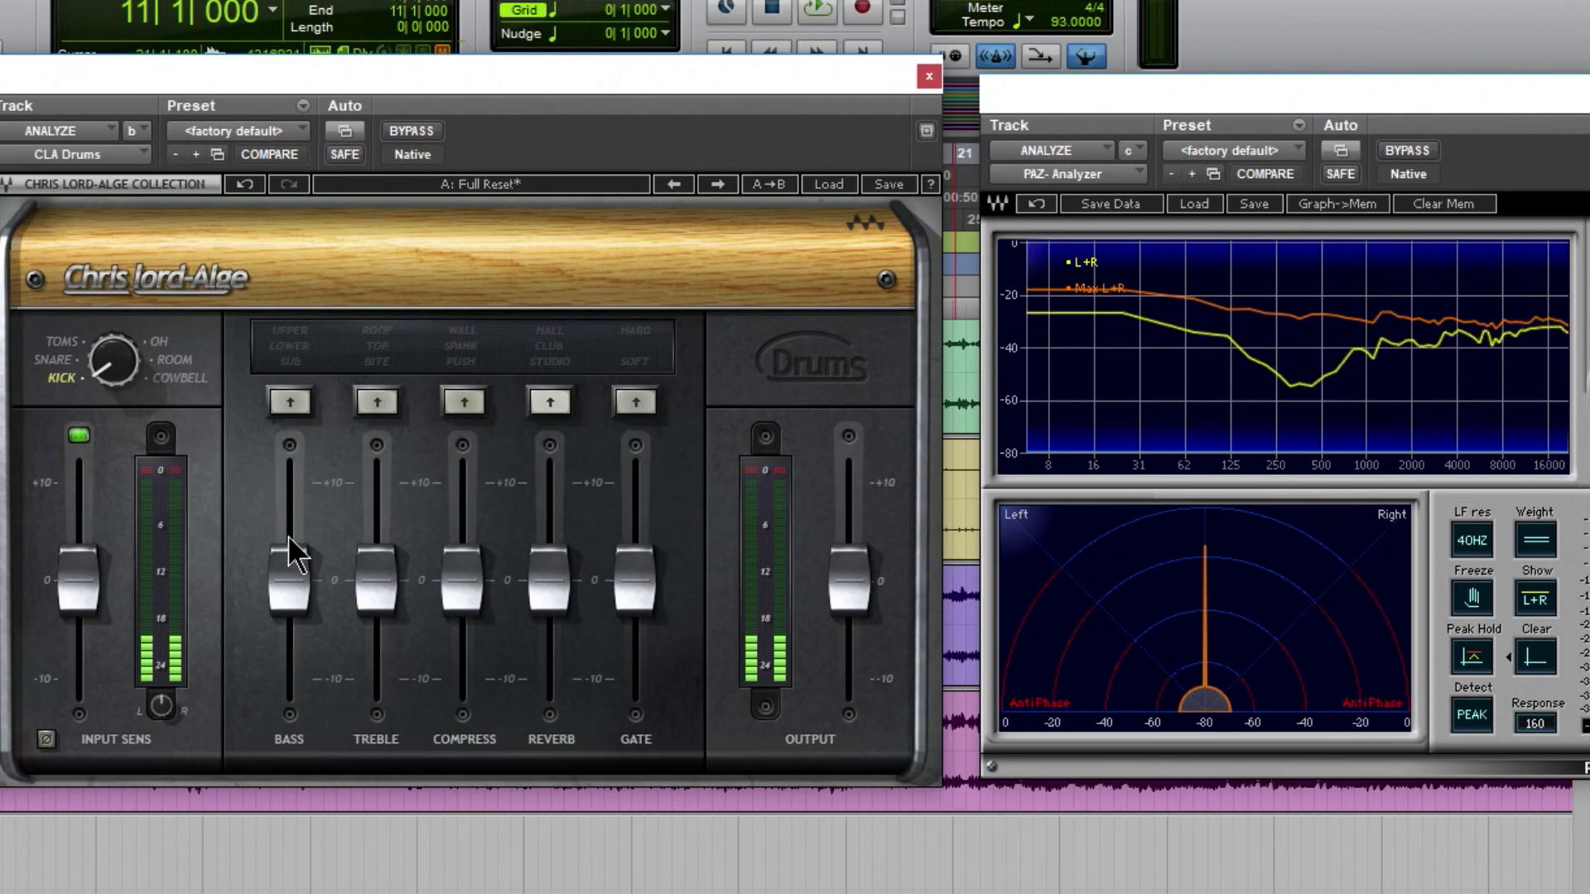
- Compare the analyzer curves of the Snare and Toms source modes with the bypassed signal, and return the selector to Kick
left_click(113, 360)
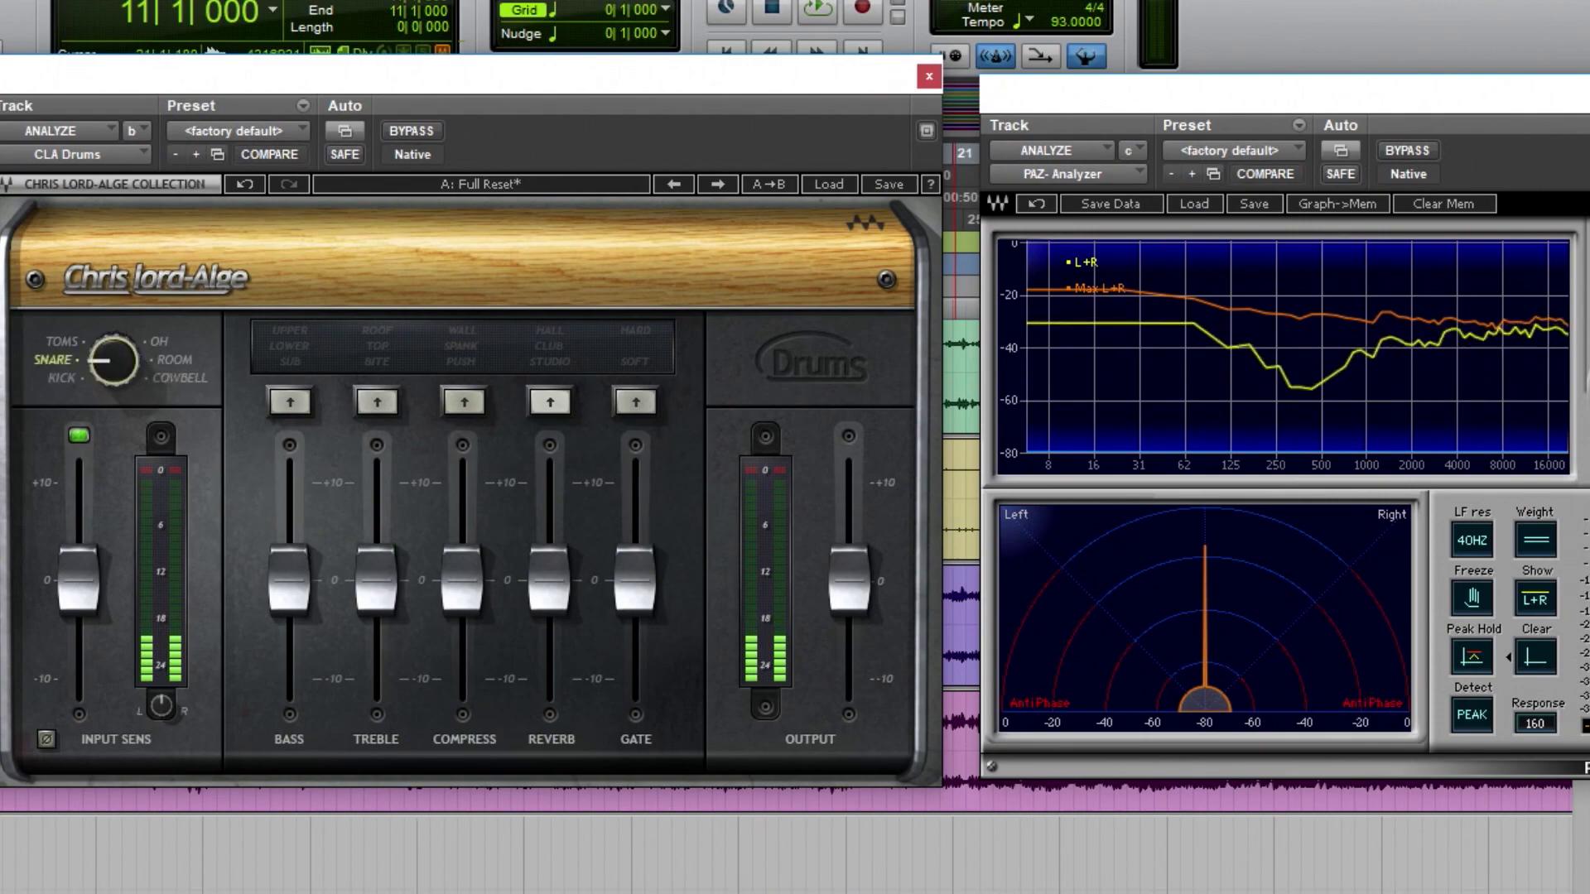
left_click(1409, 150)
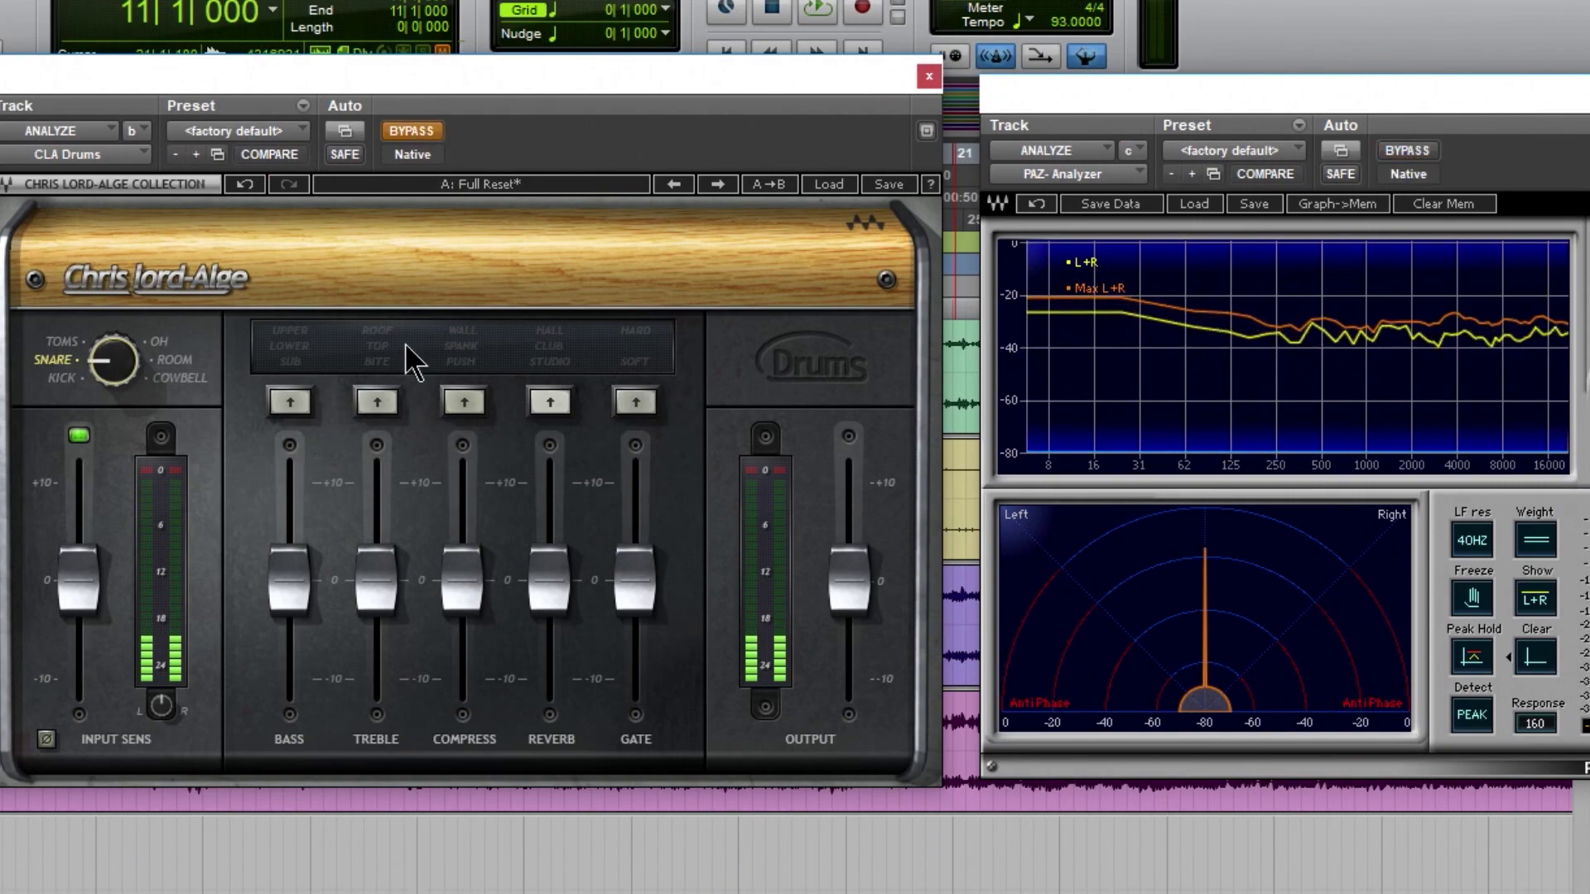
left_click(114, 360)
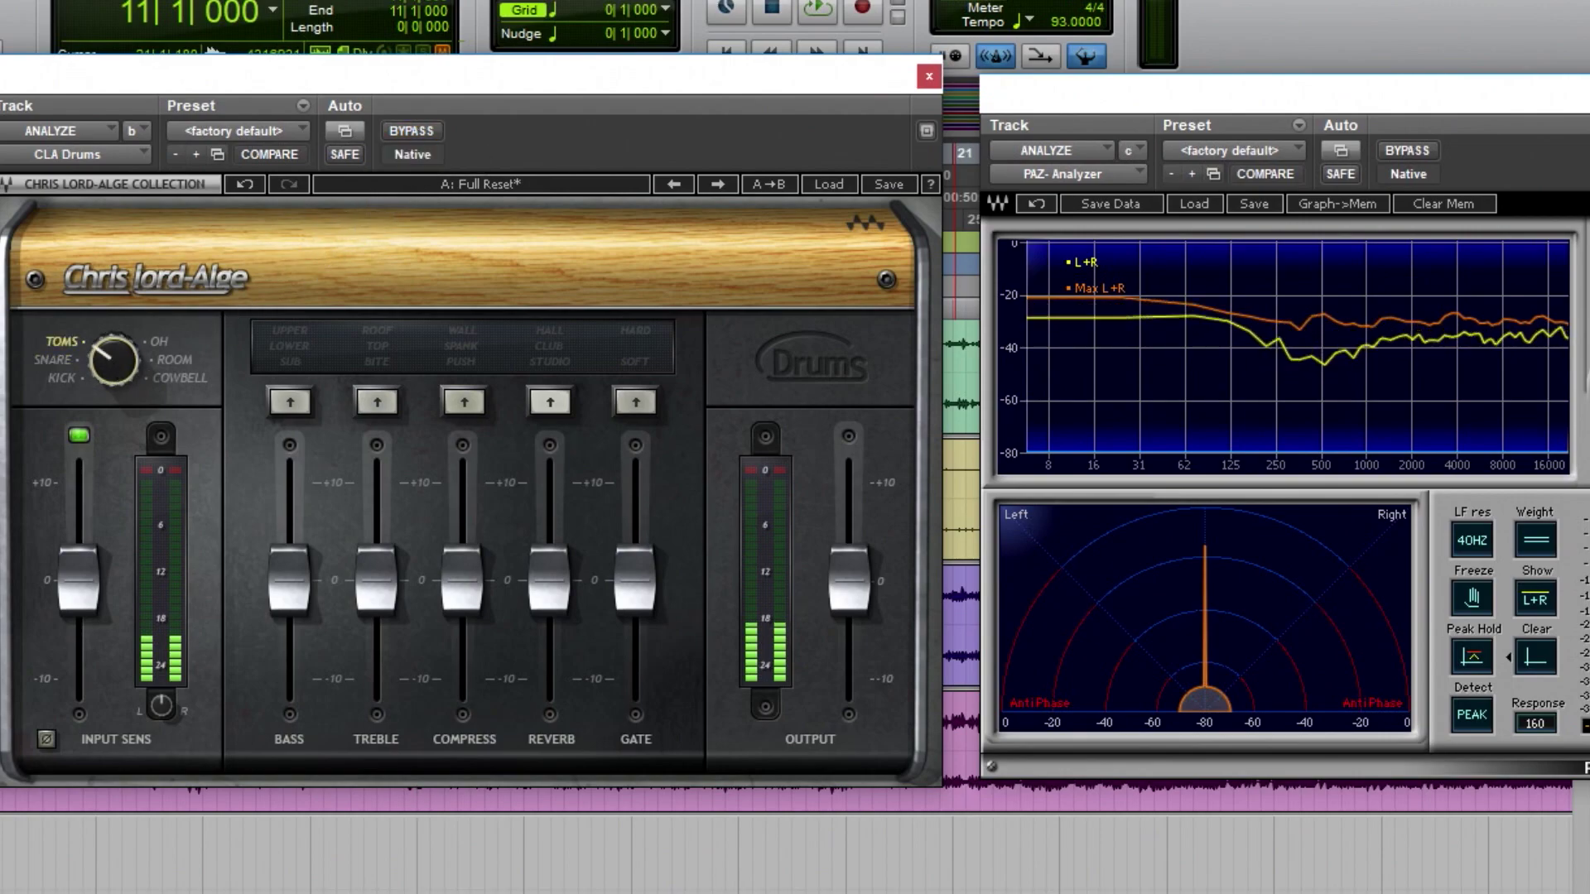
left_click(102, 358)
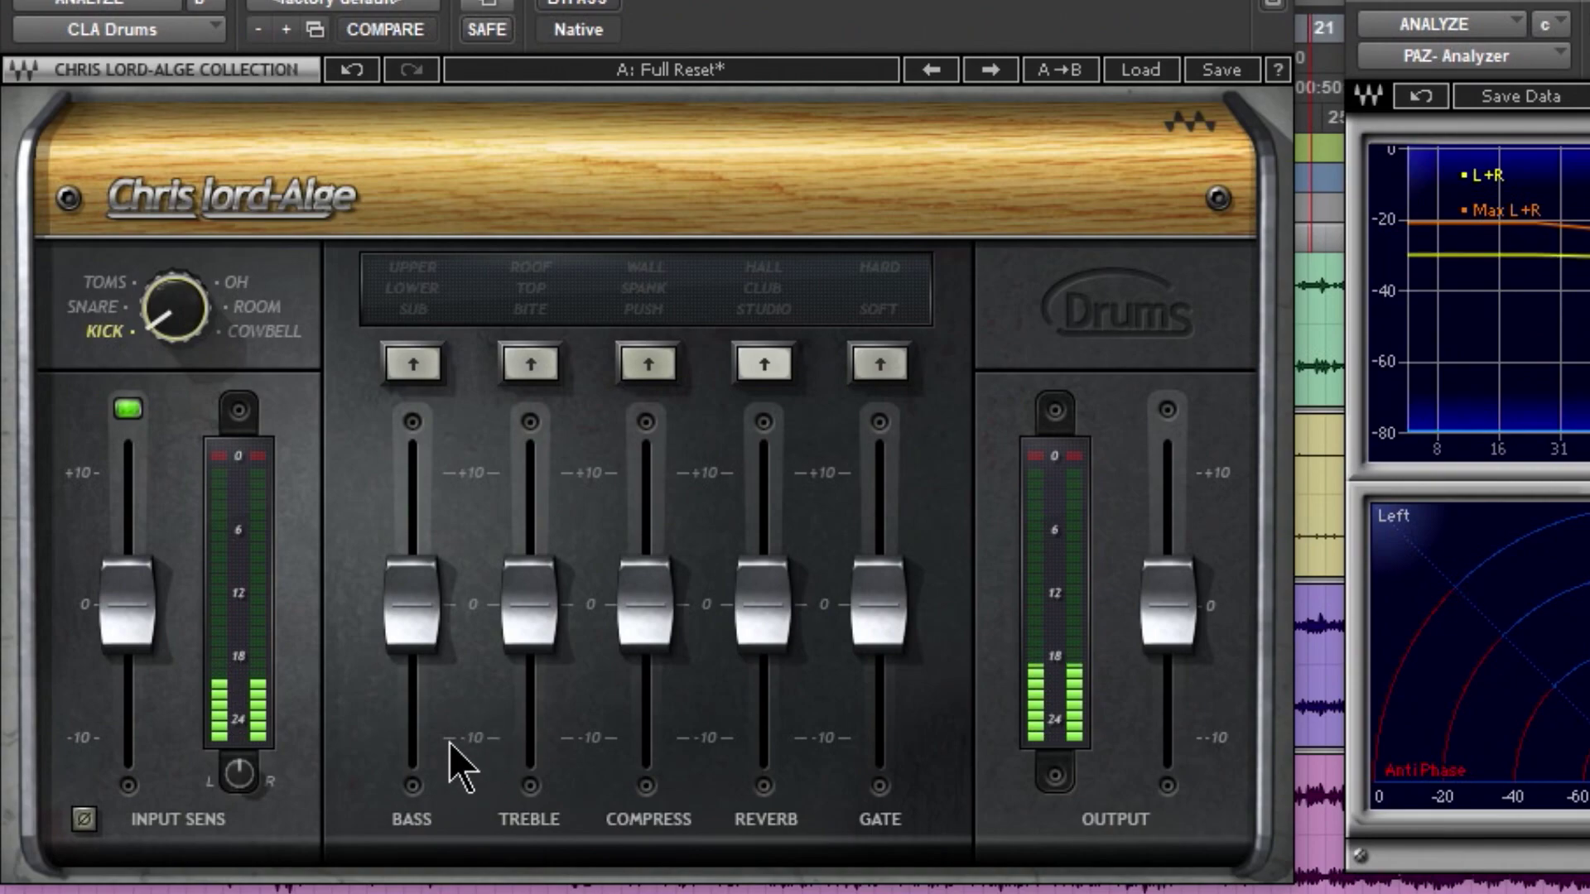
- Turn on the Sub bass, Bite treble, Push compression, Studio reverb and Soft gate
left_click(422, 364)
left_click(530, 364)
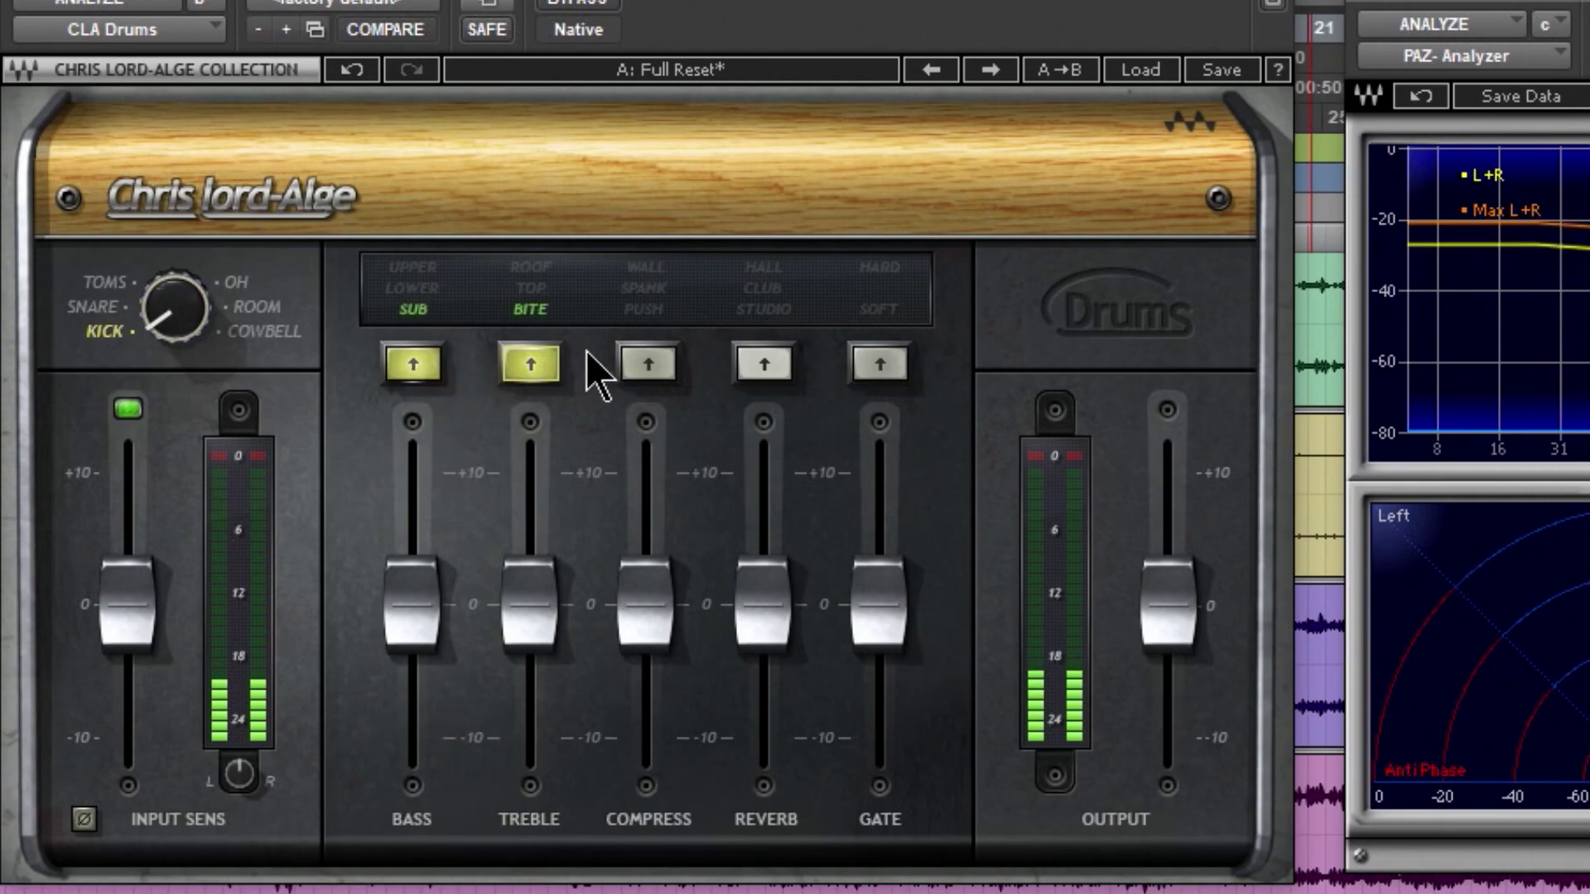
left_click(649, 365)
left_click(762, 366)
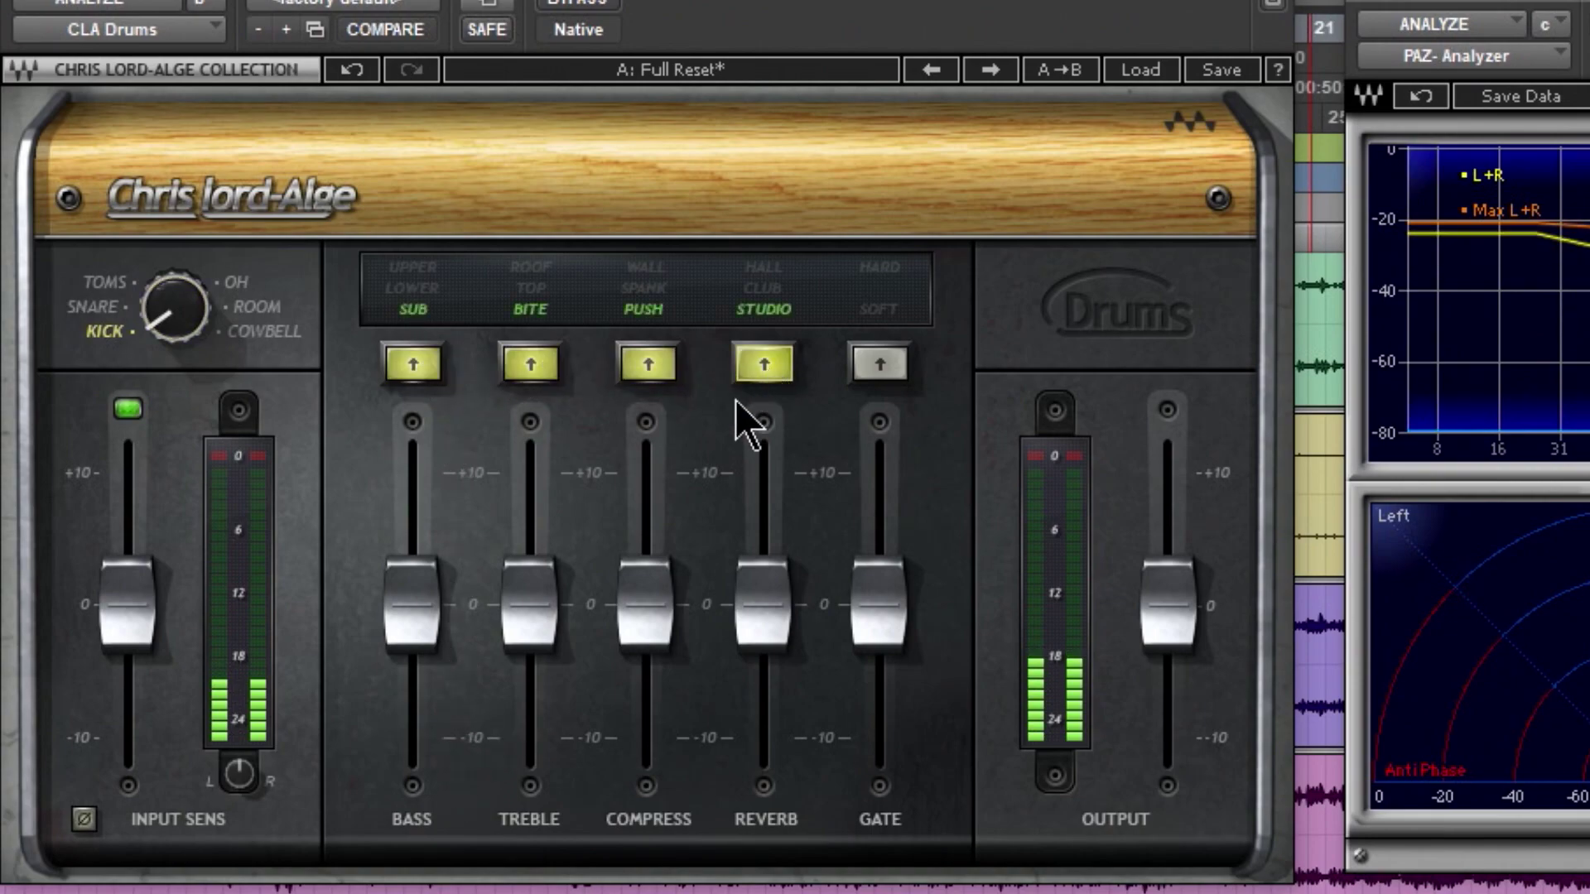
left_click(880, 366)
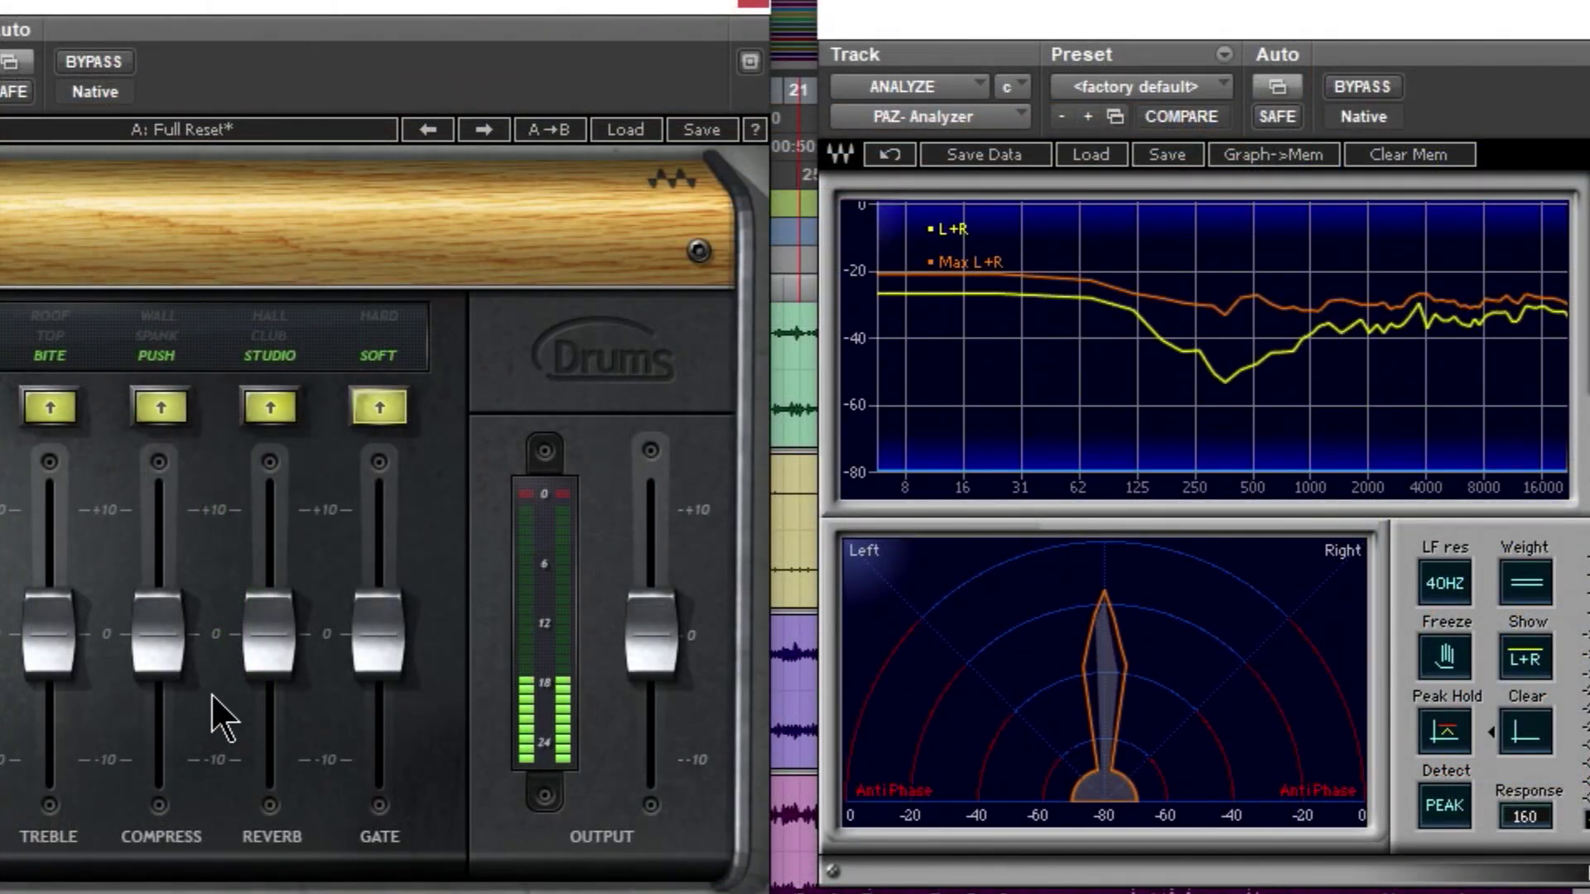
- Raise Reverb to 9.9, cycle through its types to compare stereo width, lower it to about -8.5 and turn it off
left_click_drag(281, 650, 281, 525)
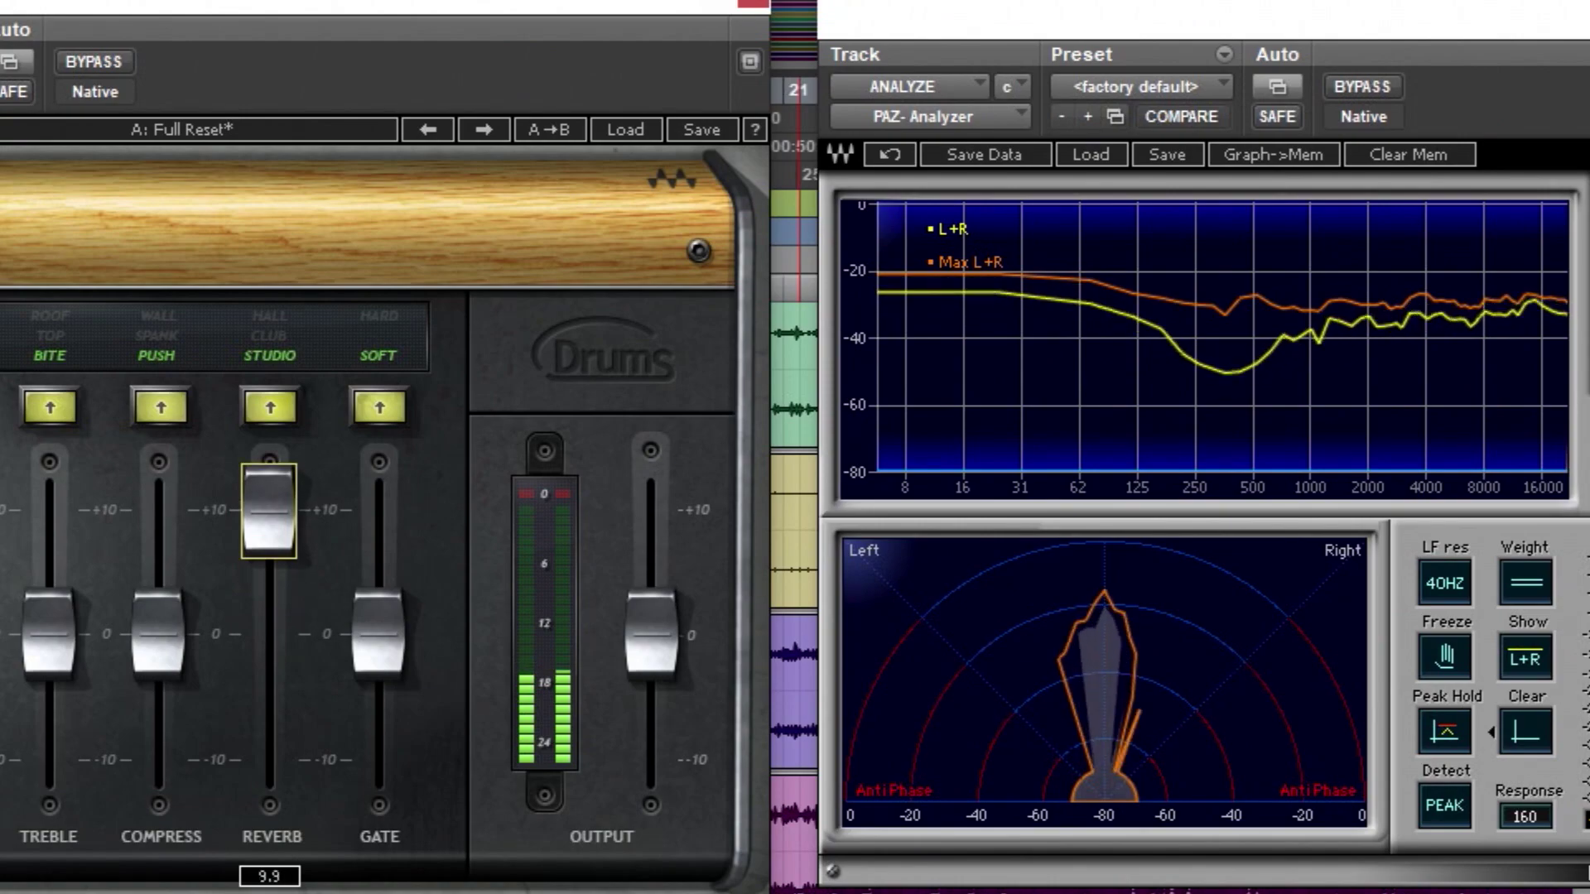
left_click(273, 404)
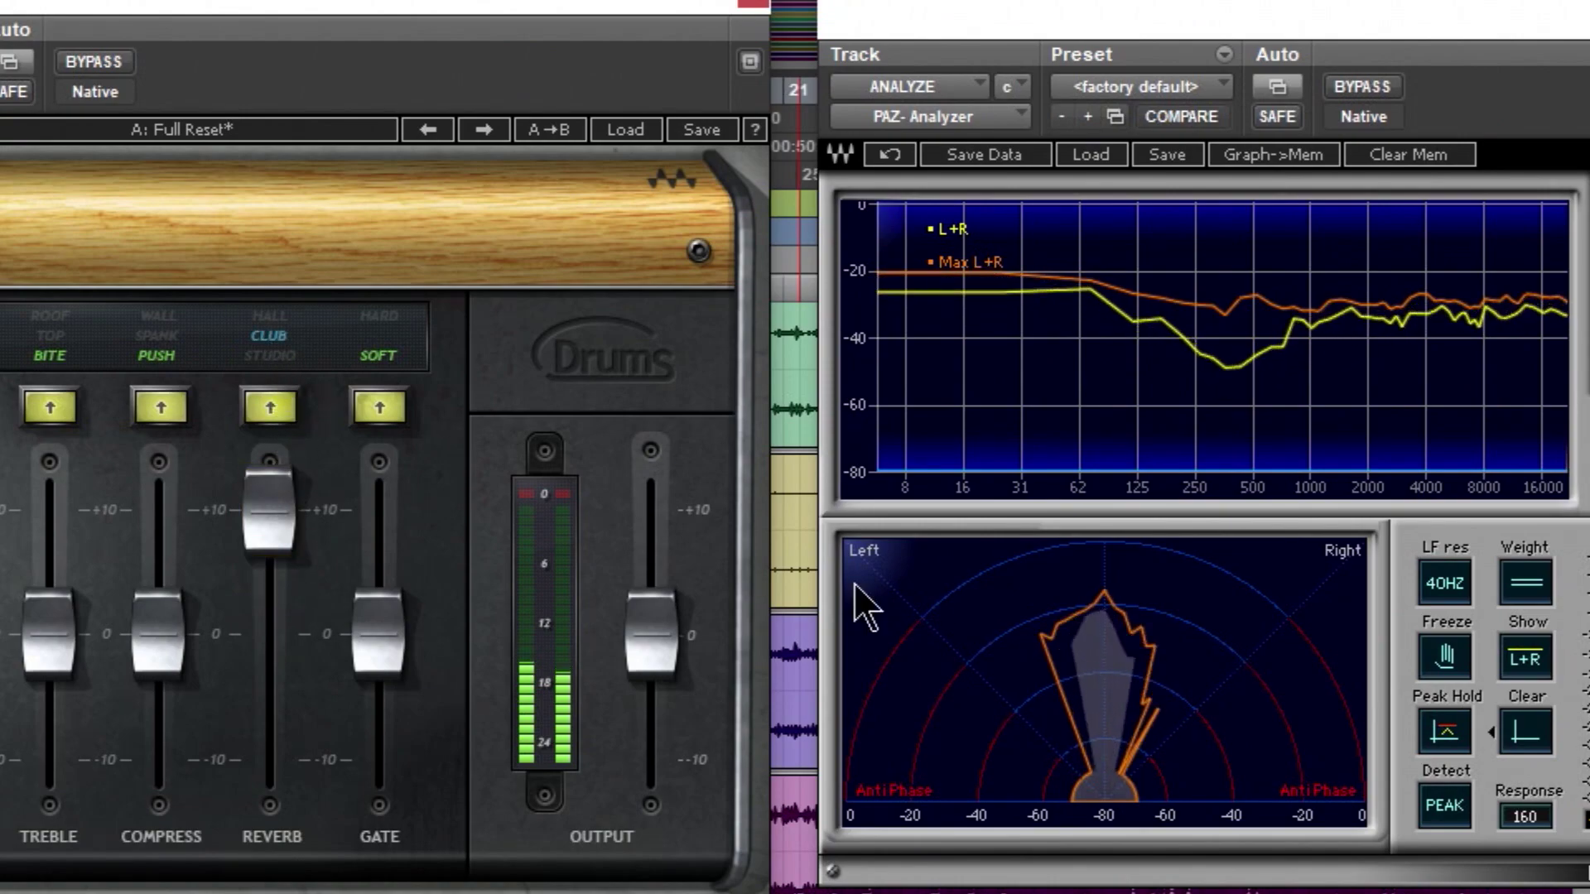
left_click(268, 404)
left_click_drag(278, 538, 274, 755)
left_click(270, 404)
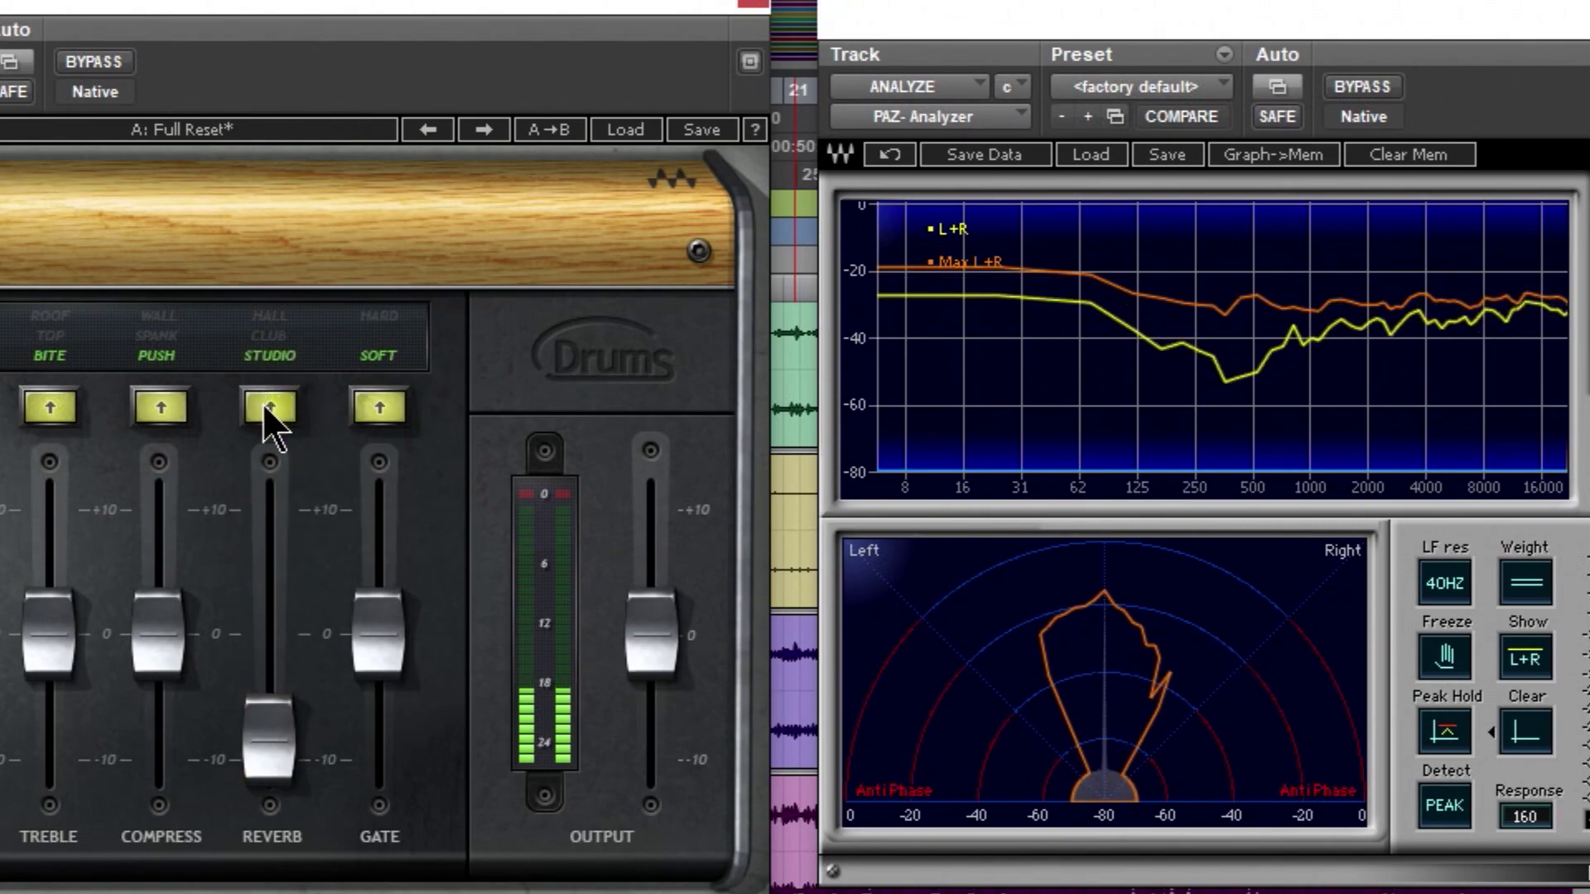
left_click(271, 403)
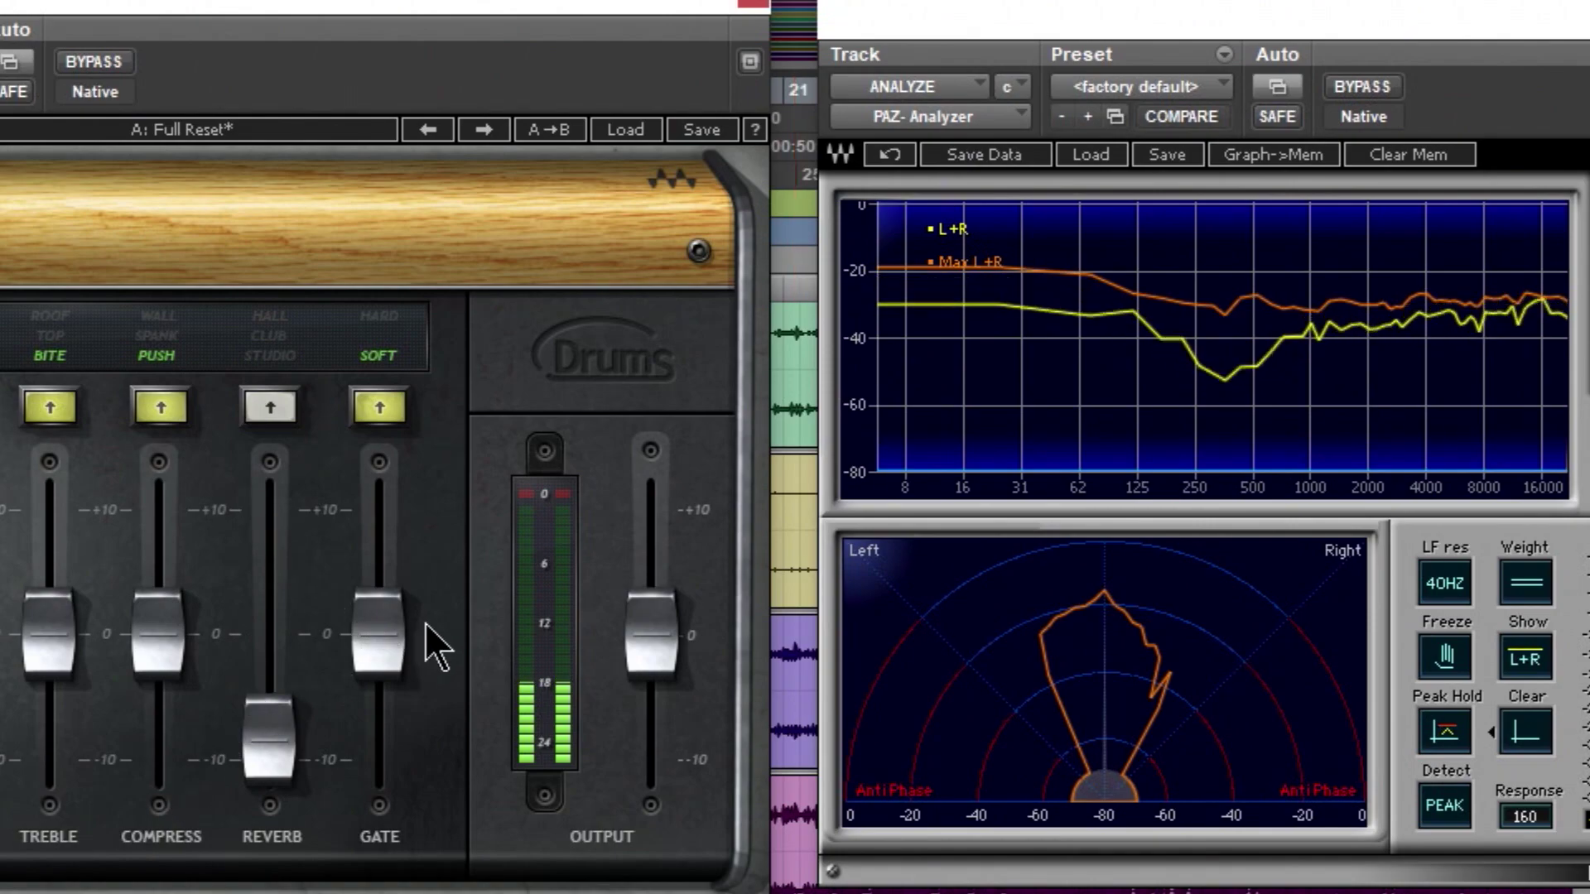
- Raise Gate to about +10, lower it to about -9.5 and turn the gate off
left_click_drag(375, 646, 378, 510)
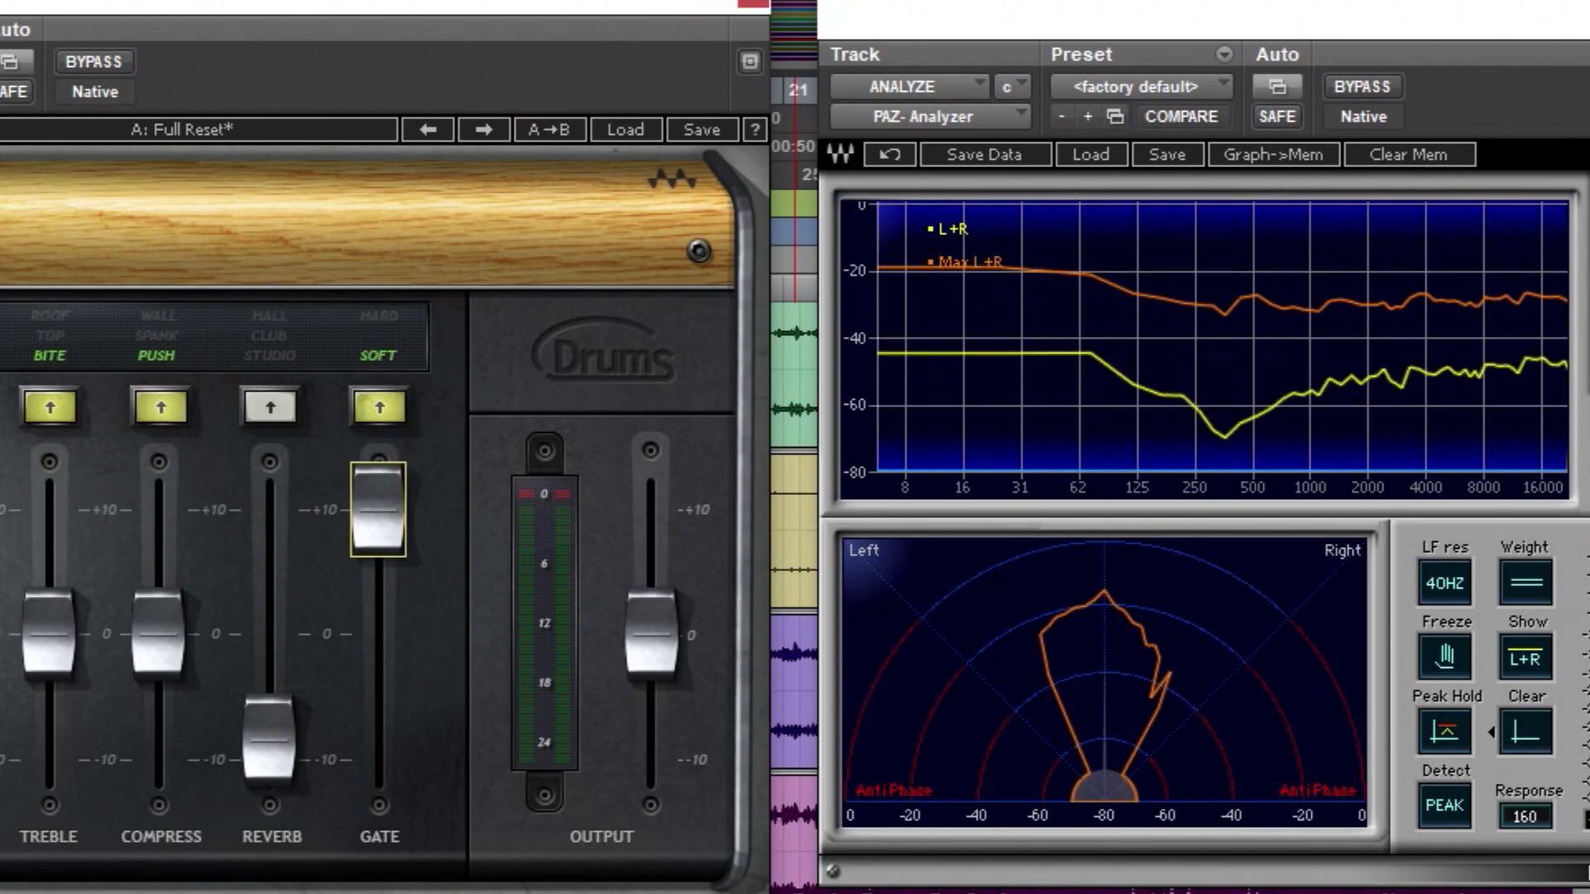
left_click_drag(373, 515, 378, 753)
left_click(372, 362)
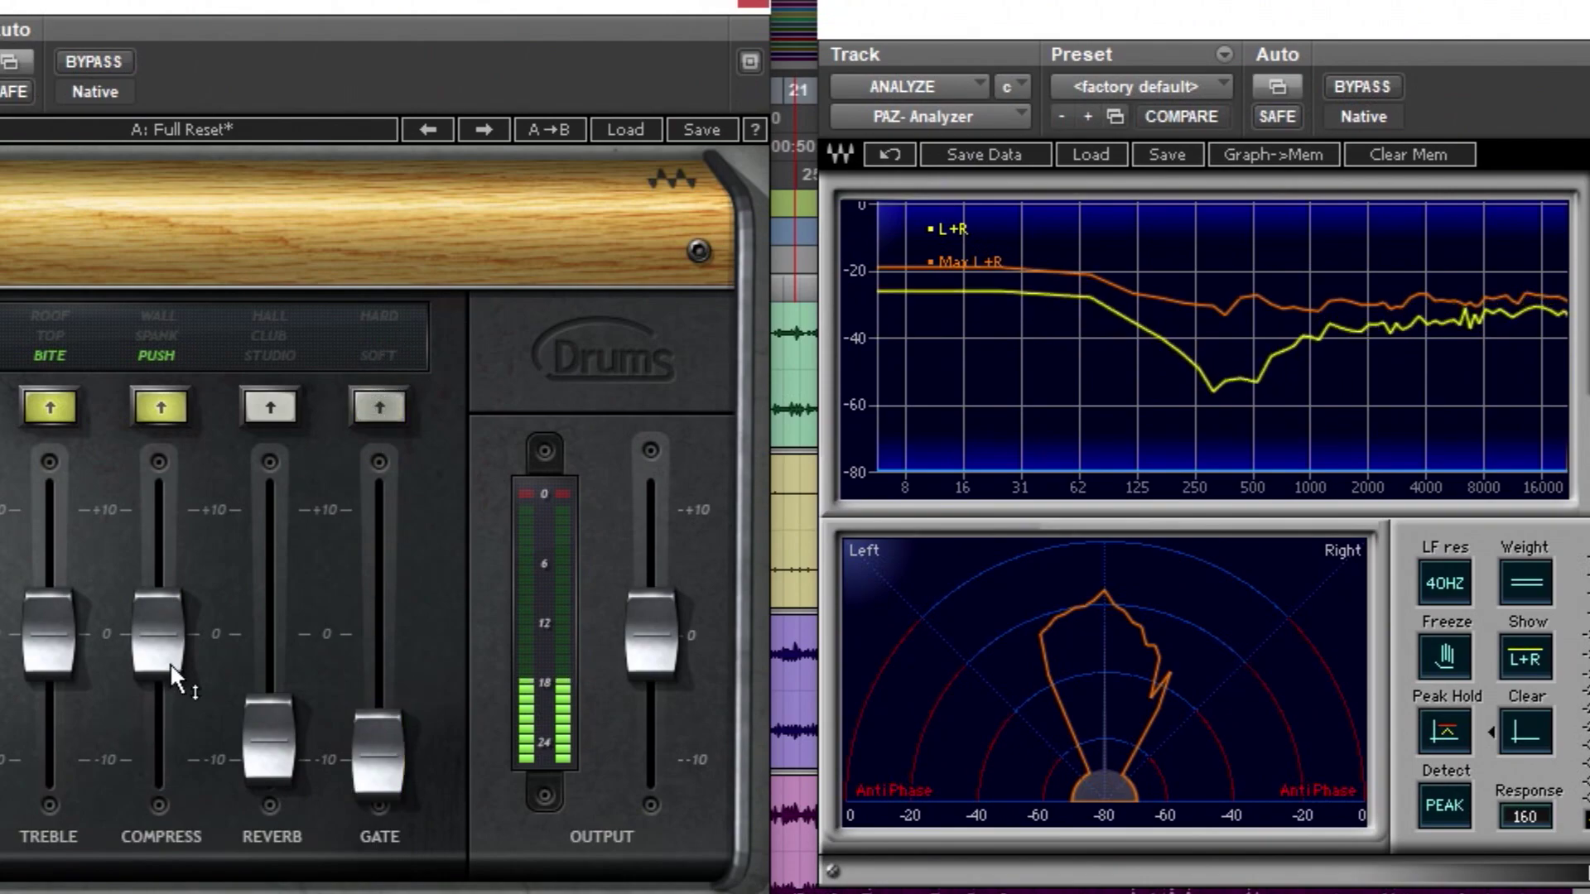
- Raise Compress to about +10, lower it to about -10 and turn the compression off
left_click_drag(159, 634, 159, 509)
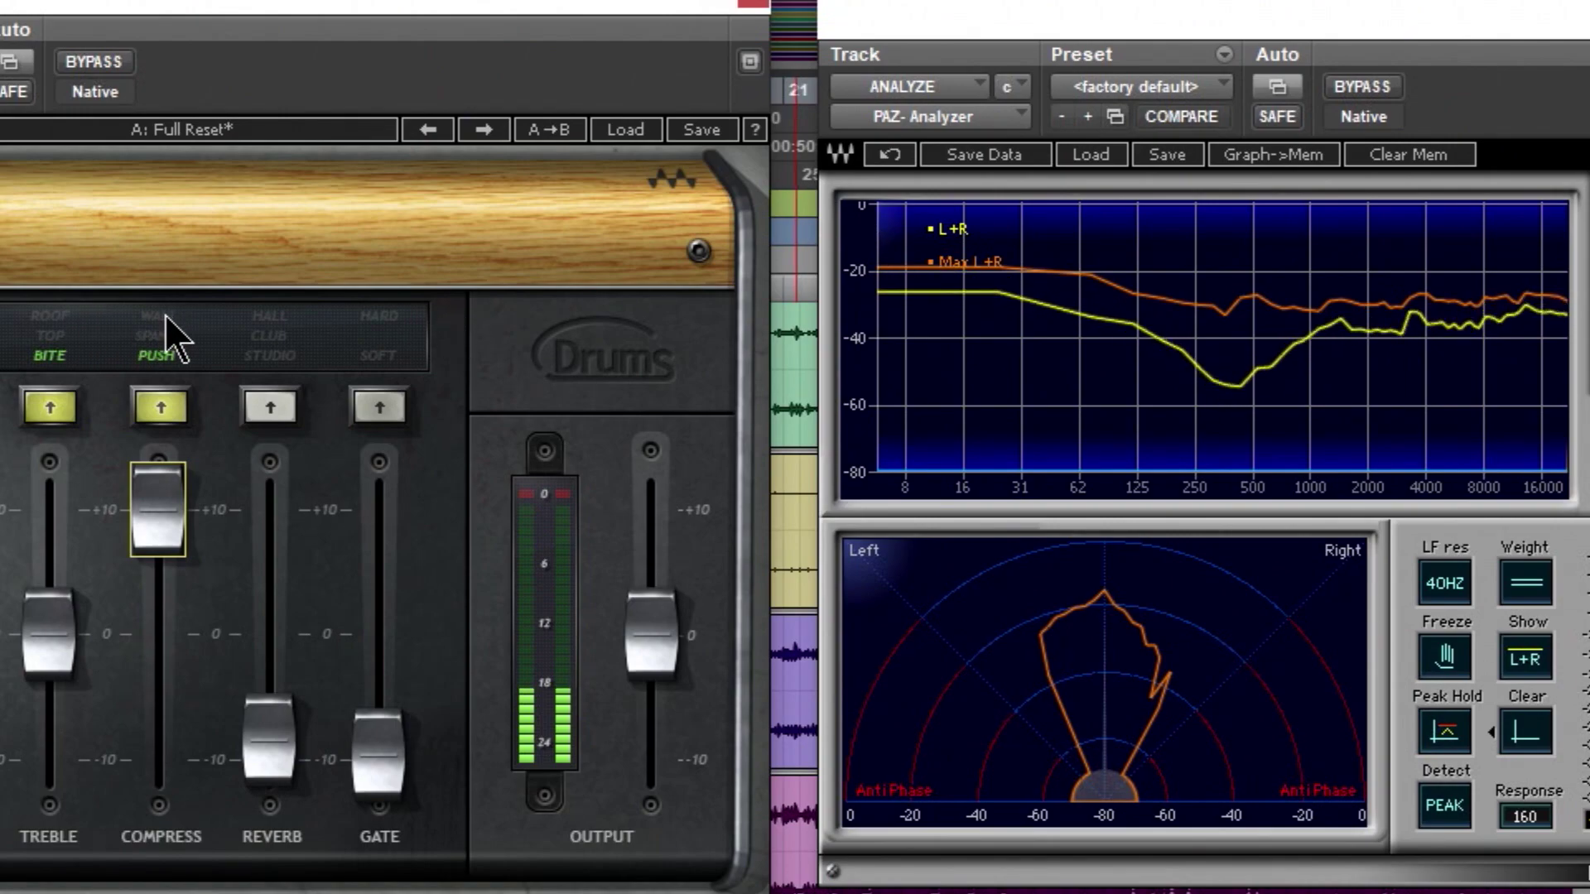
left_click_drag(157, 497, 157, 757)
left_click(177, 400)
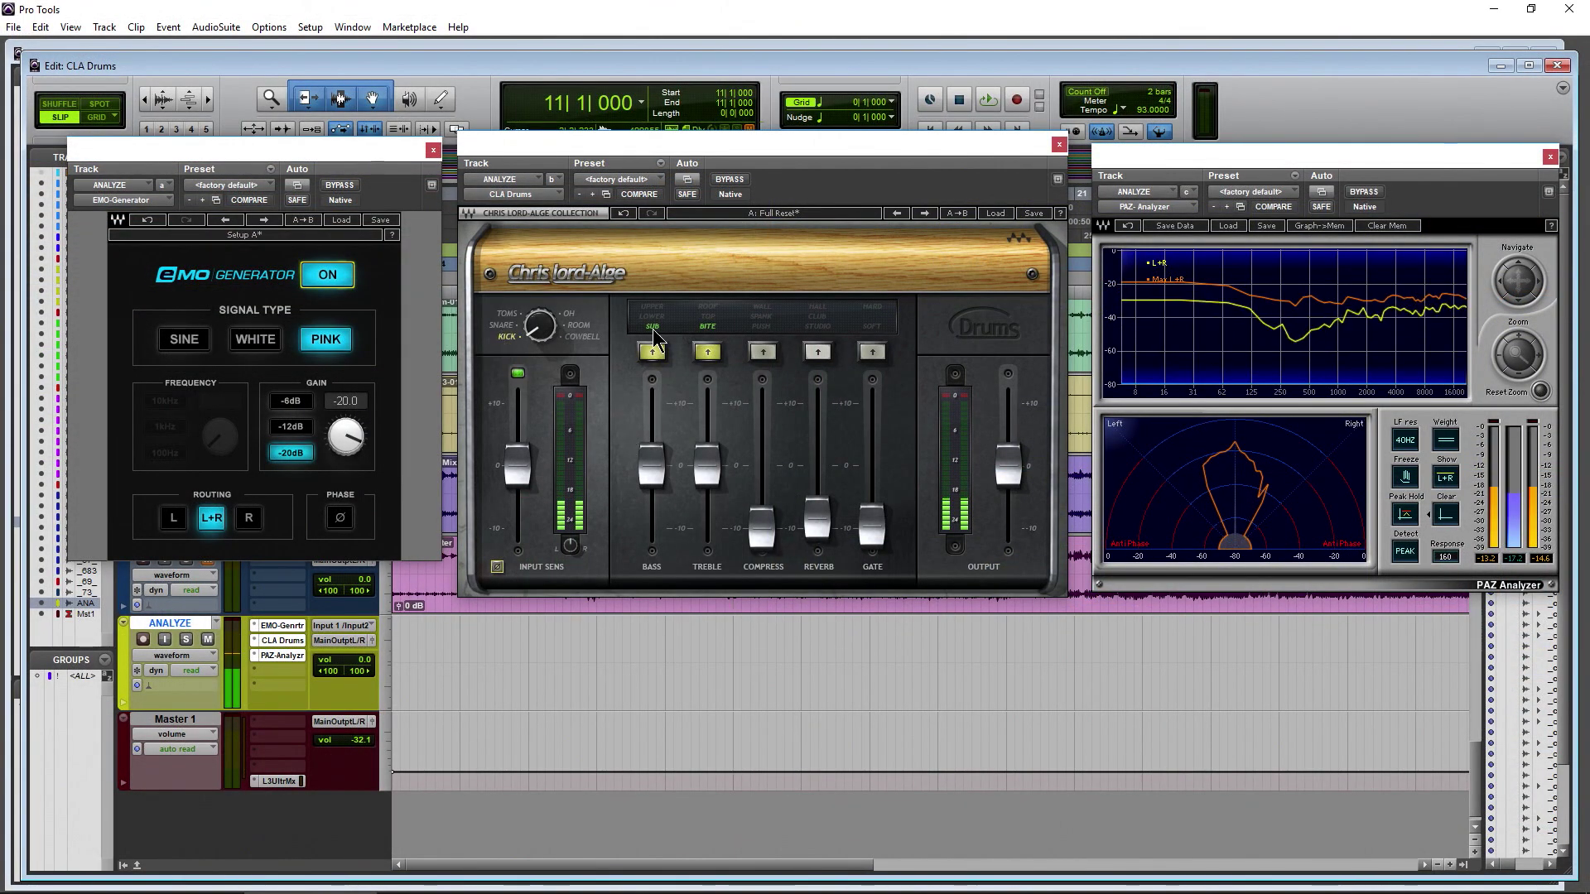
- Raise the Sub bass to 10.0 and examine its low-frequency boost on the PAZ Analyzer
left_click(652, 464)
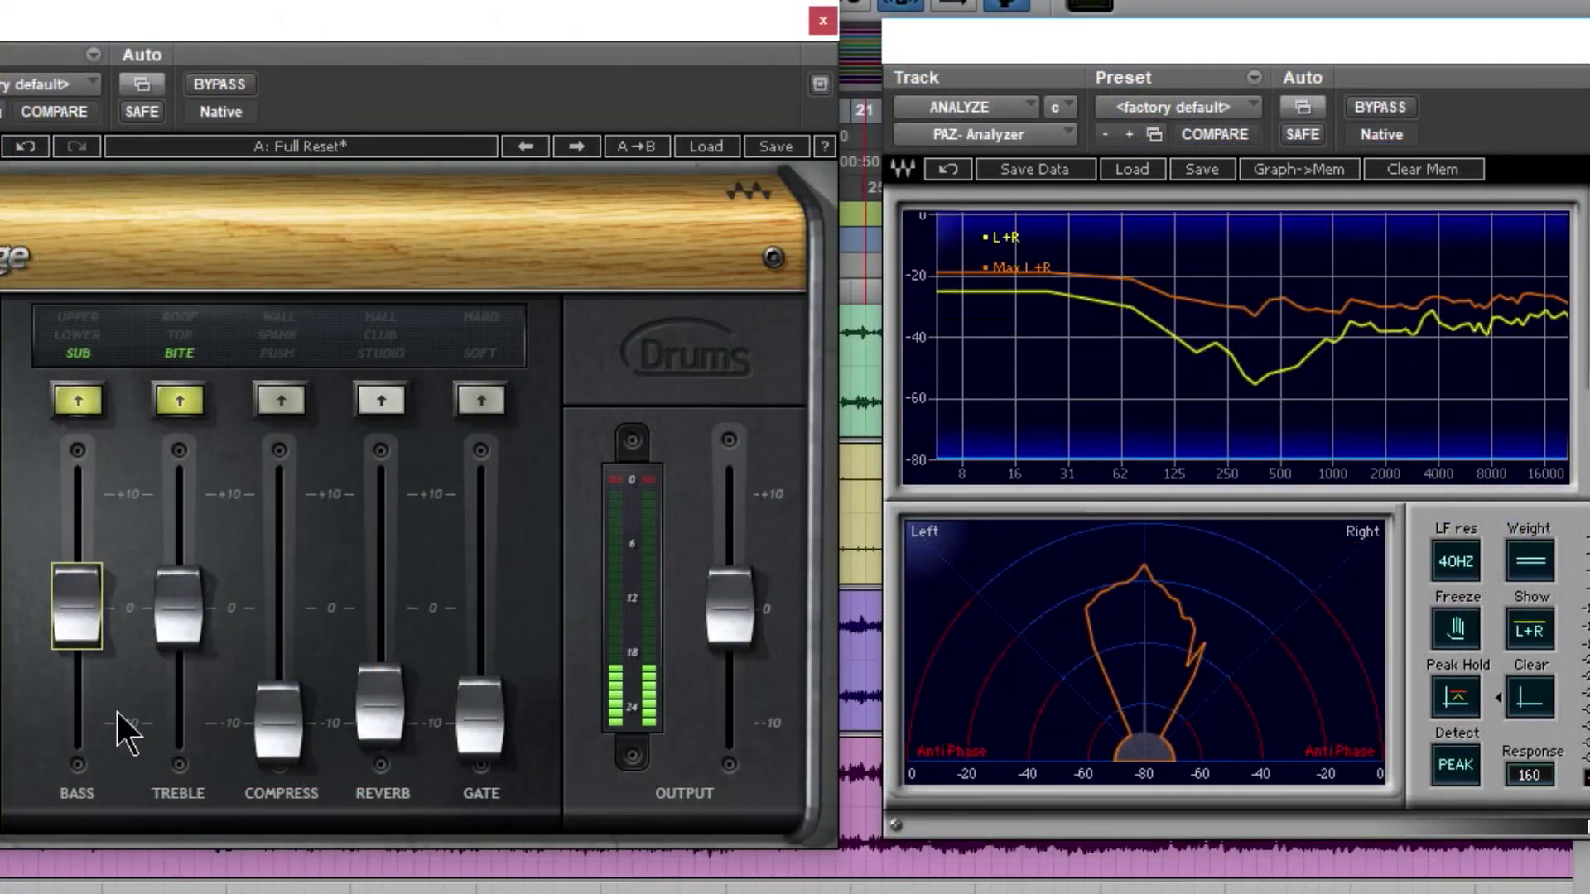
left_click_drag(656, 477, 656, 465)
left_click_drag(76, 582, 76, 495)
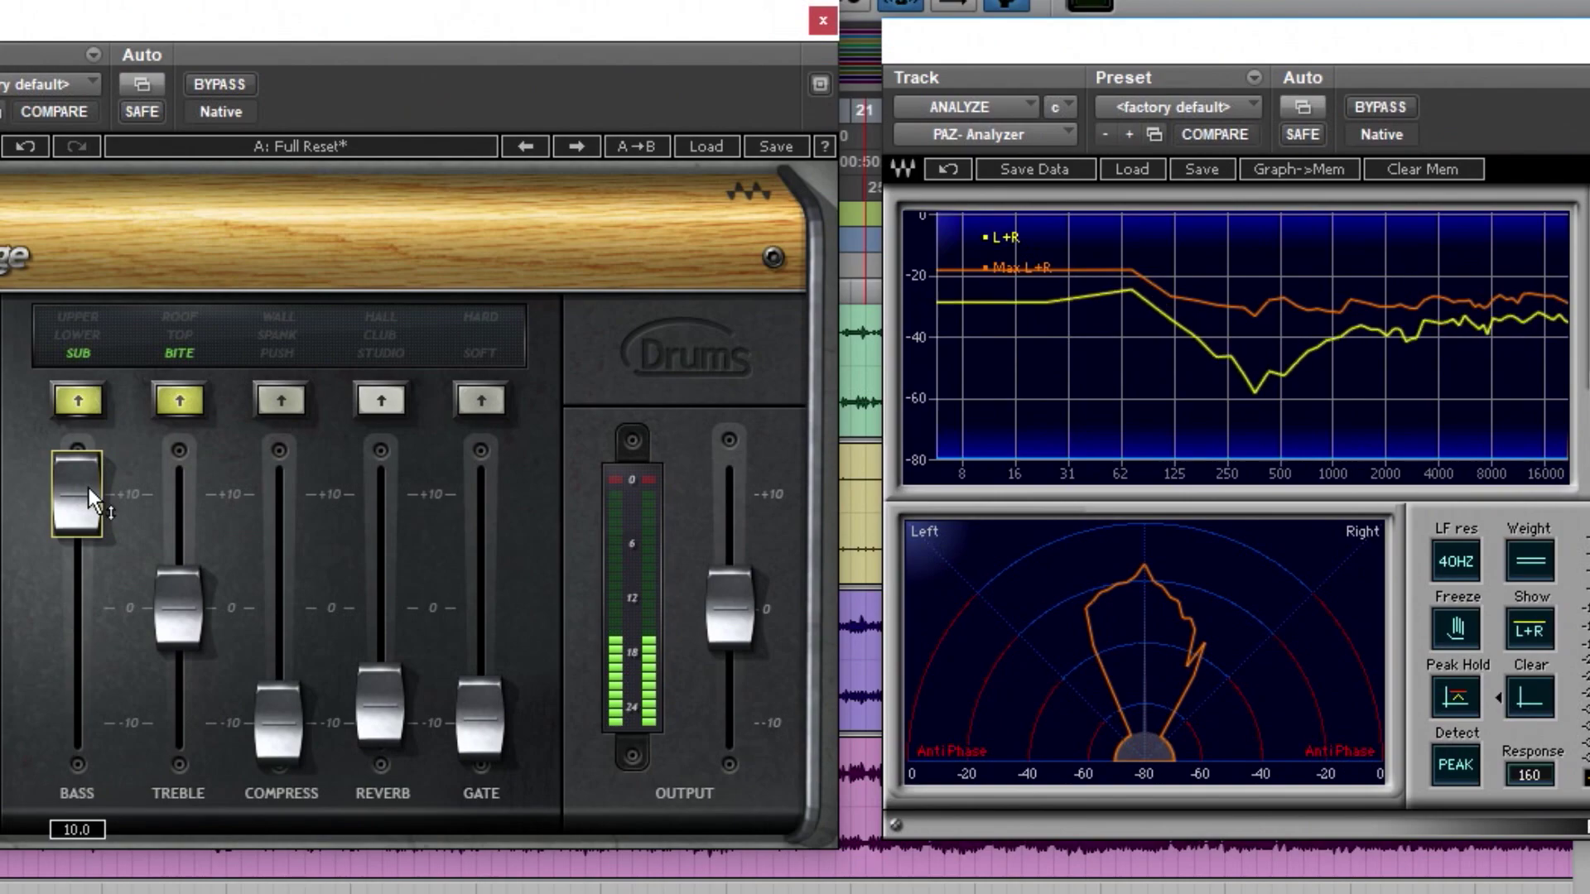
left_click(1130, 275)
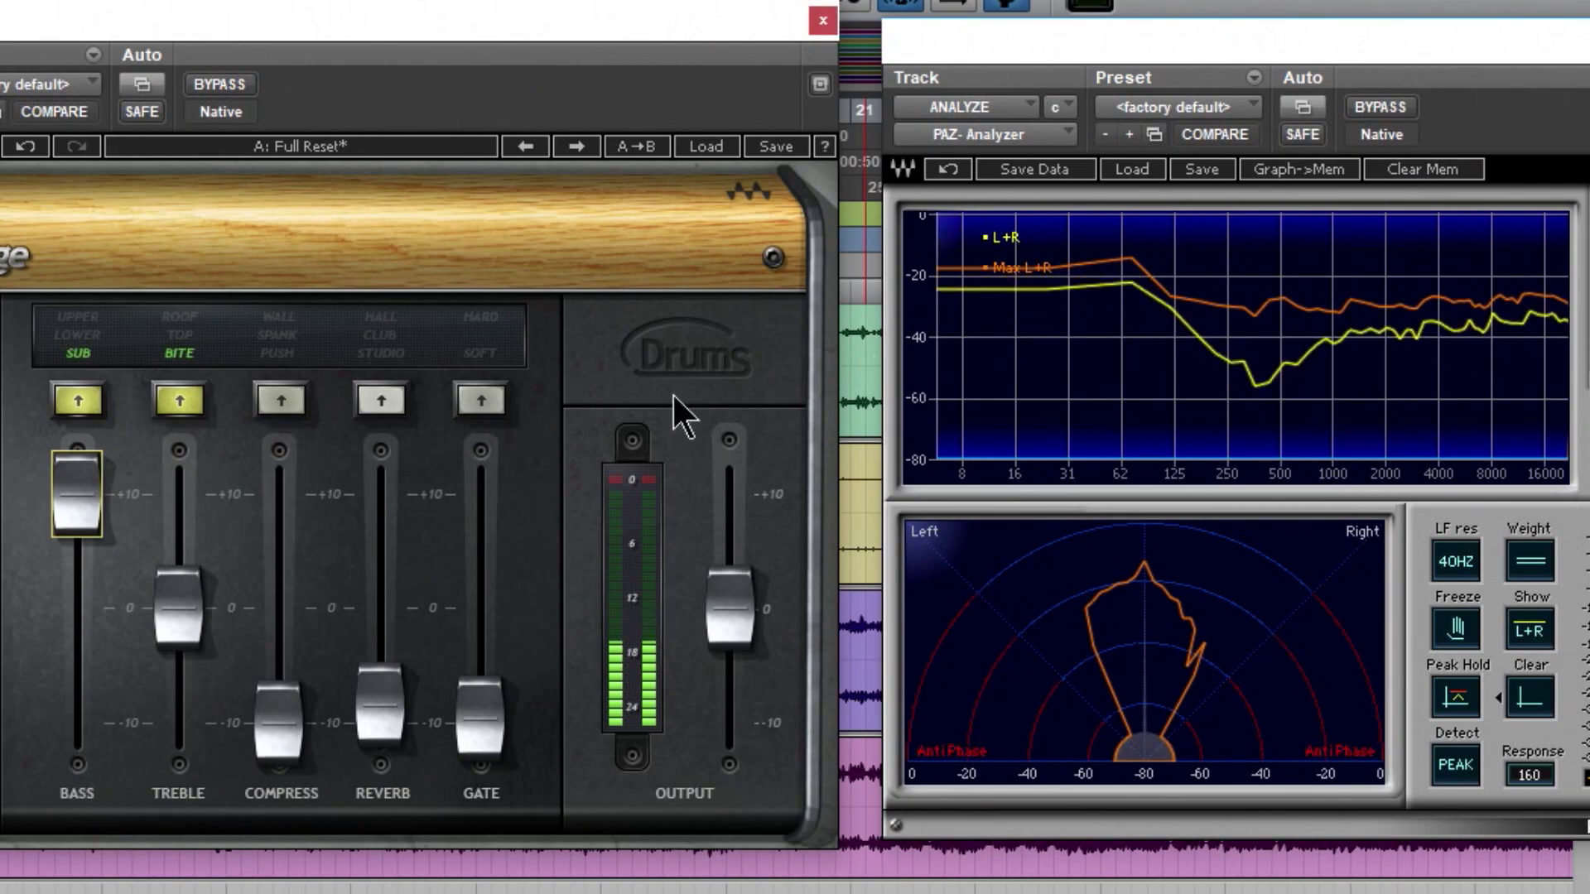
mouse_move(76, 492)
left_mouse_down()
mouse_move(76, 721)
mouse_move(76, 476)
left_mouse_up()
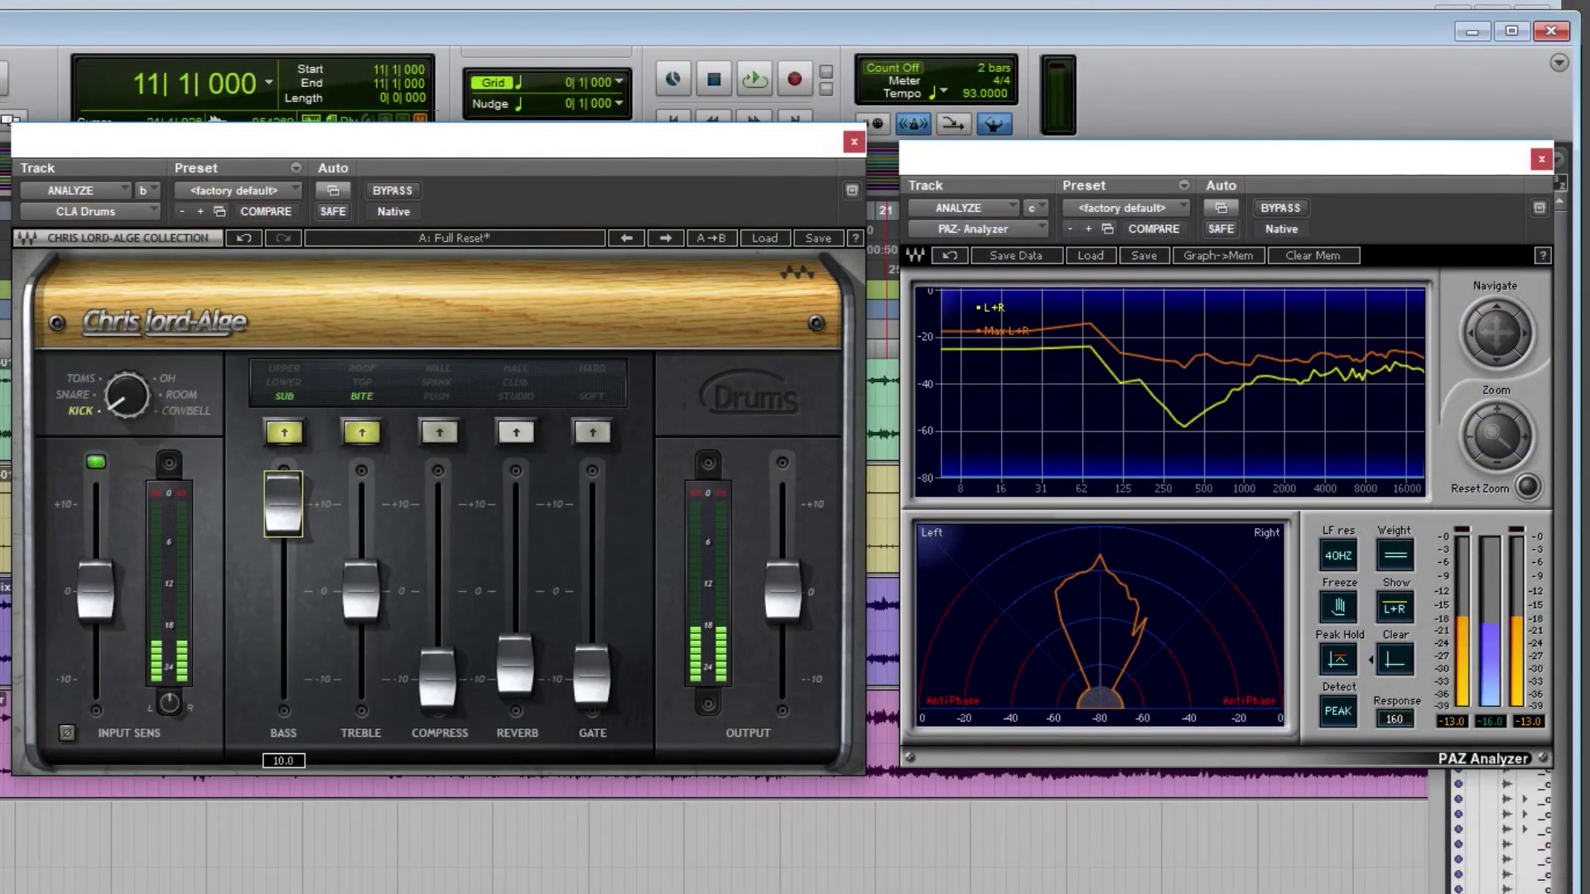
mouse_move(283, 503)
left_mouse_down()
mouse_move(283, 679)
mouse_move(283, 504)
left_mouse_up()
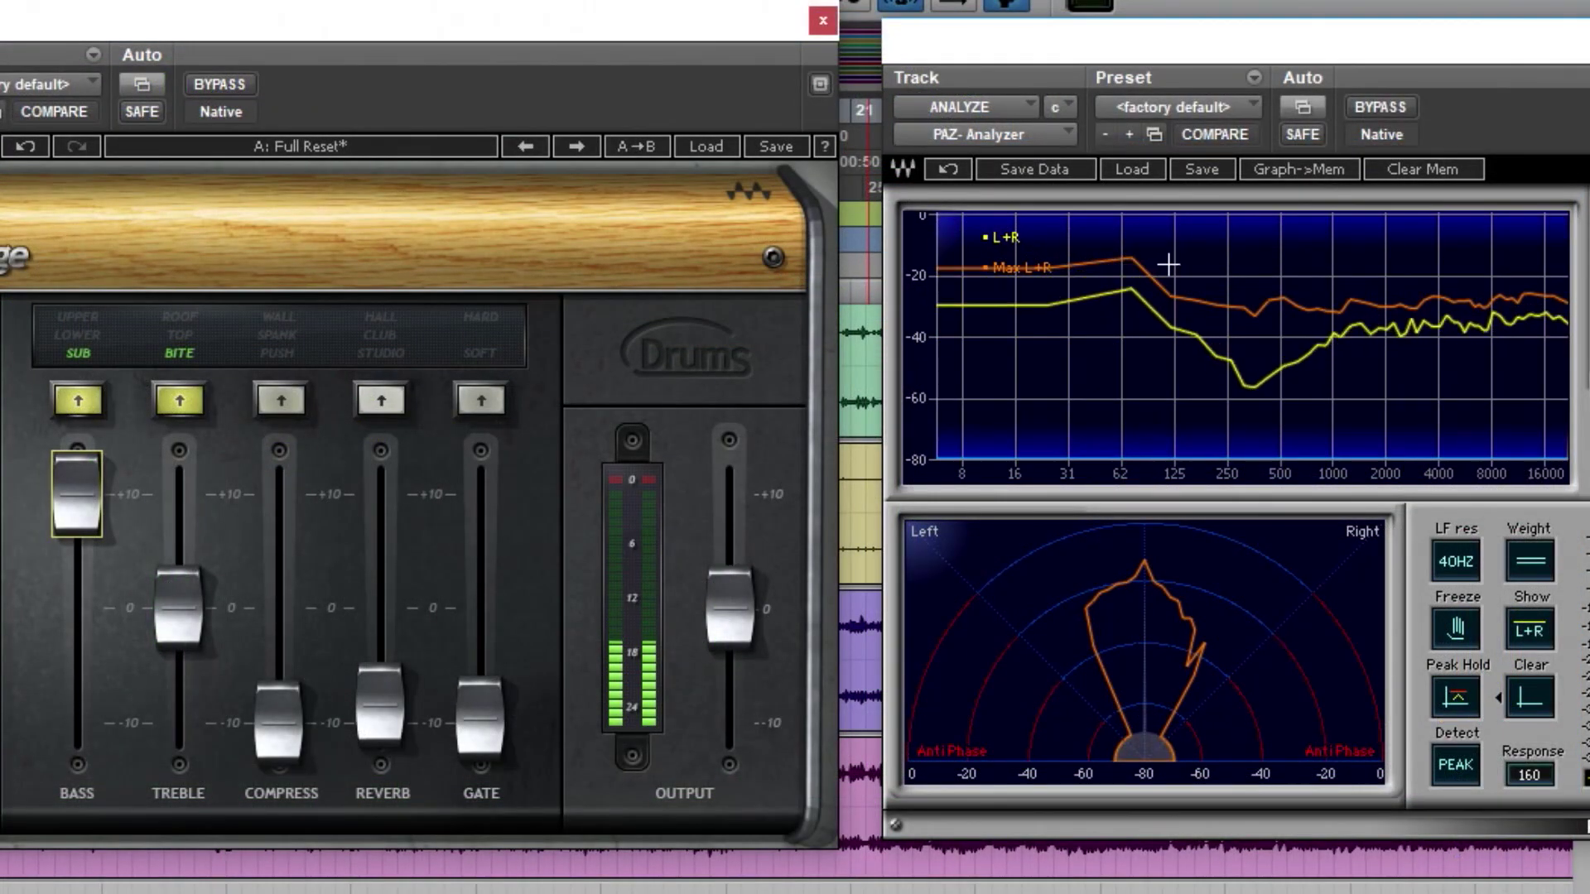
- Switch Bass to Lower, examine its curve on the analyzer and lower the level to -10.0
left_click(88, 336)
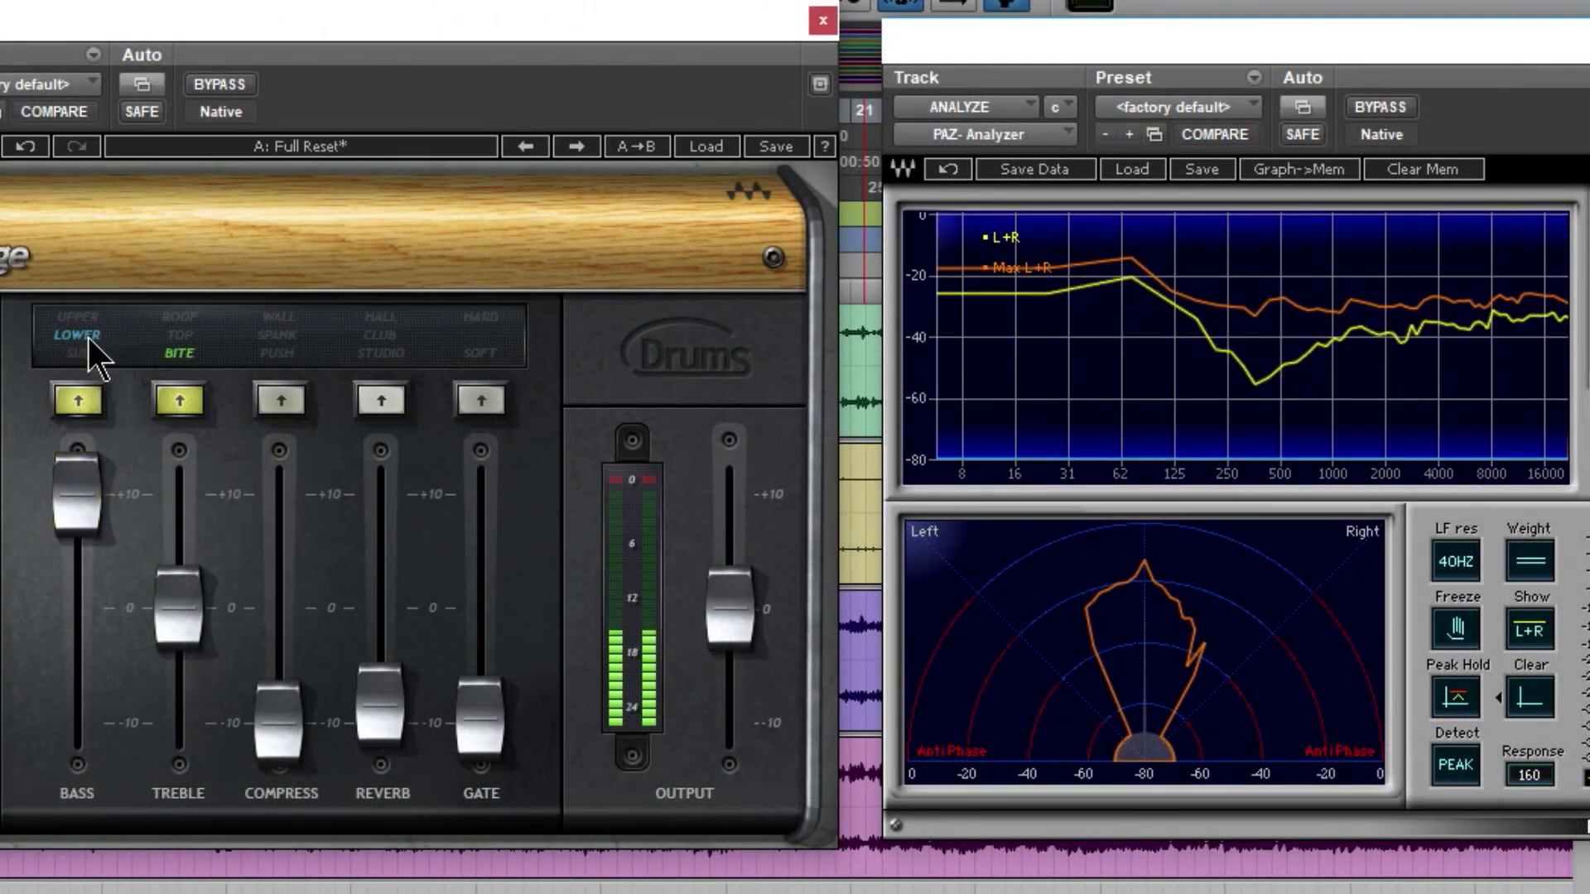
left_click(1173, 303)
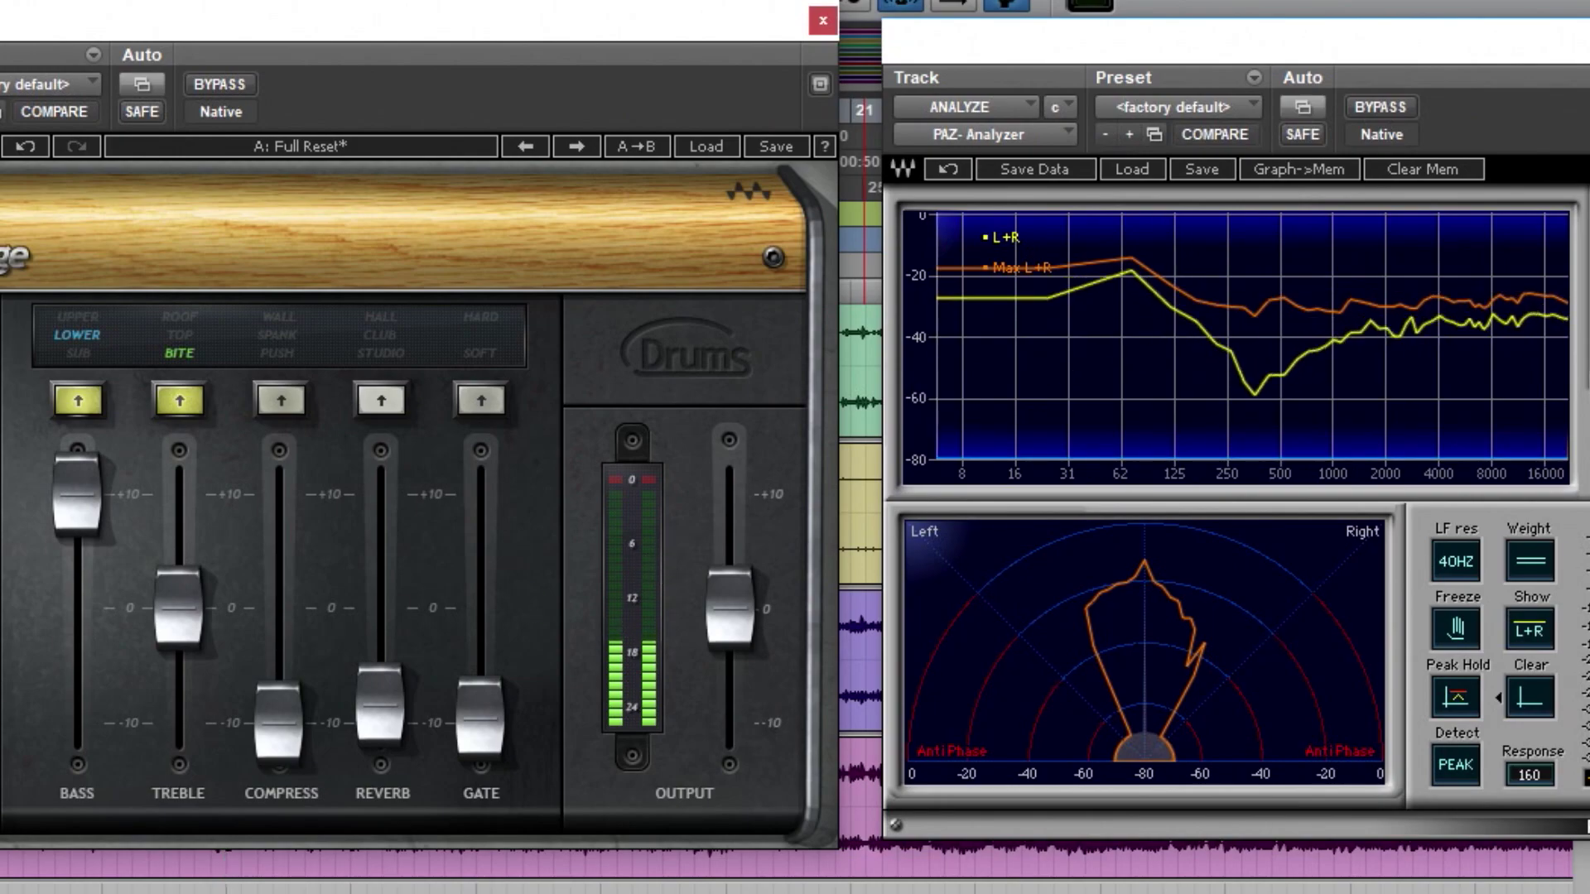
left_click_drag(77, 496, 77, 722)
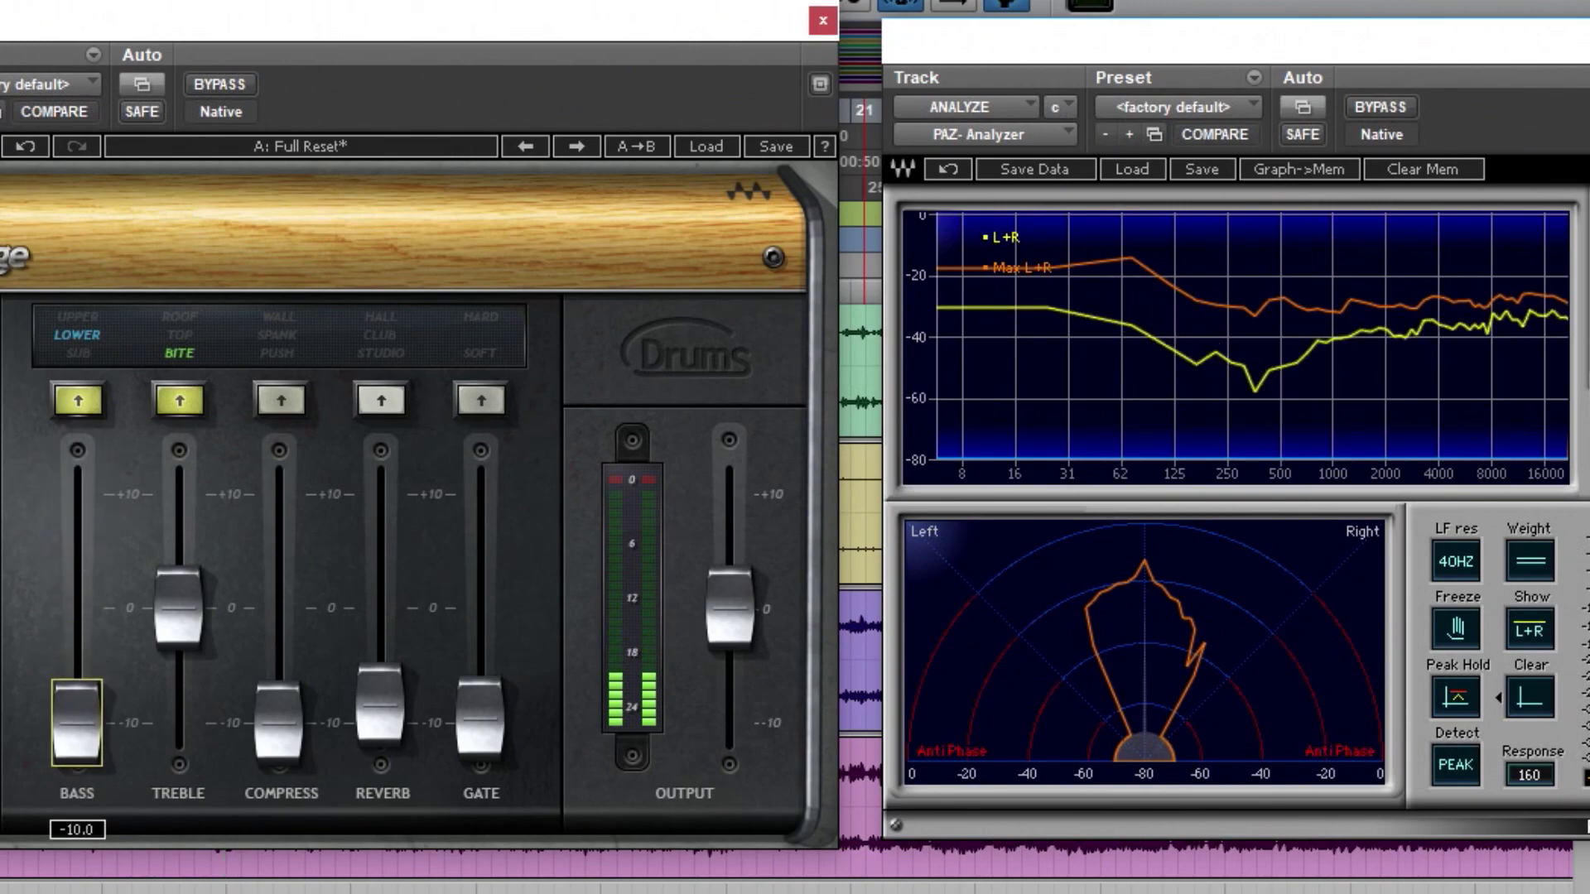
- Switch Bass to Upper and raise it to about +10, examining the boost on the analyzer
left_click(82, 355)
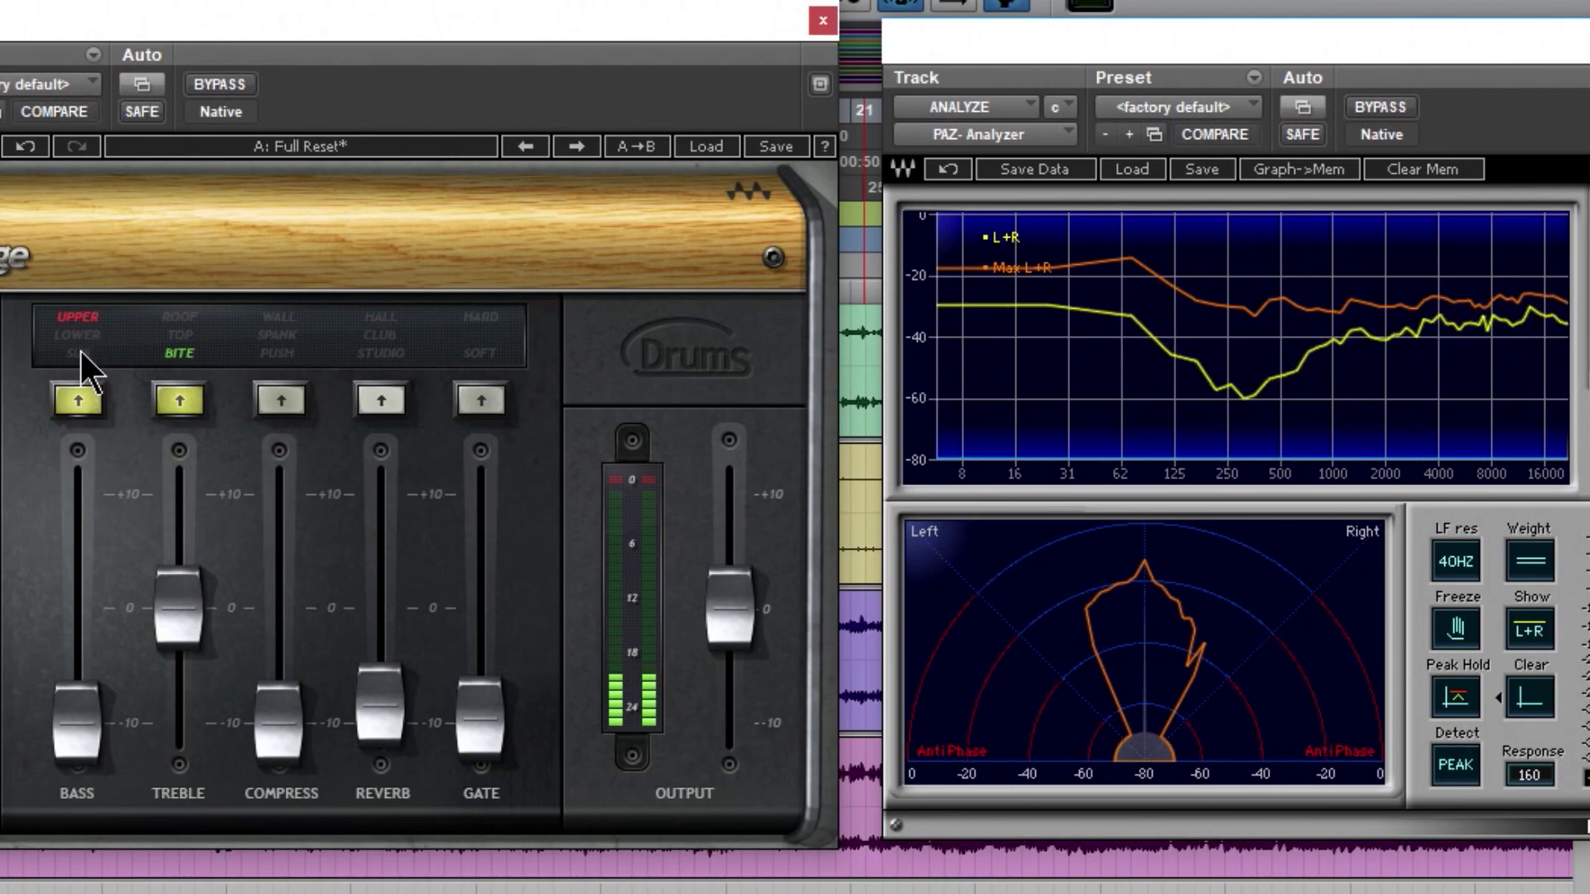
left_click_drag(73, 738, 77, 504)
left_click(87, 336)
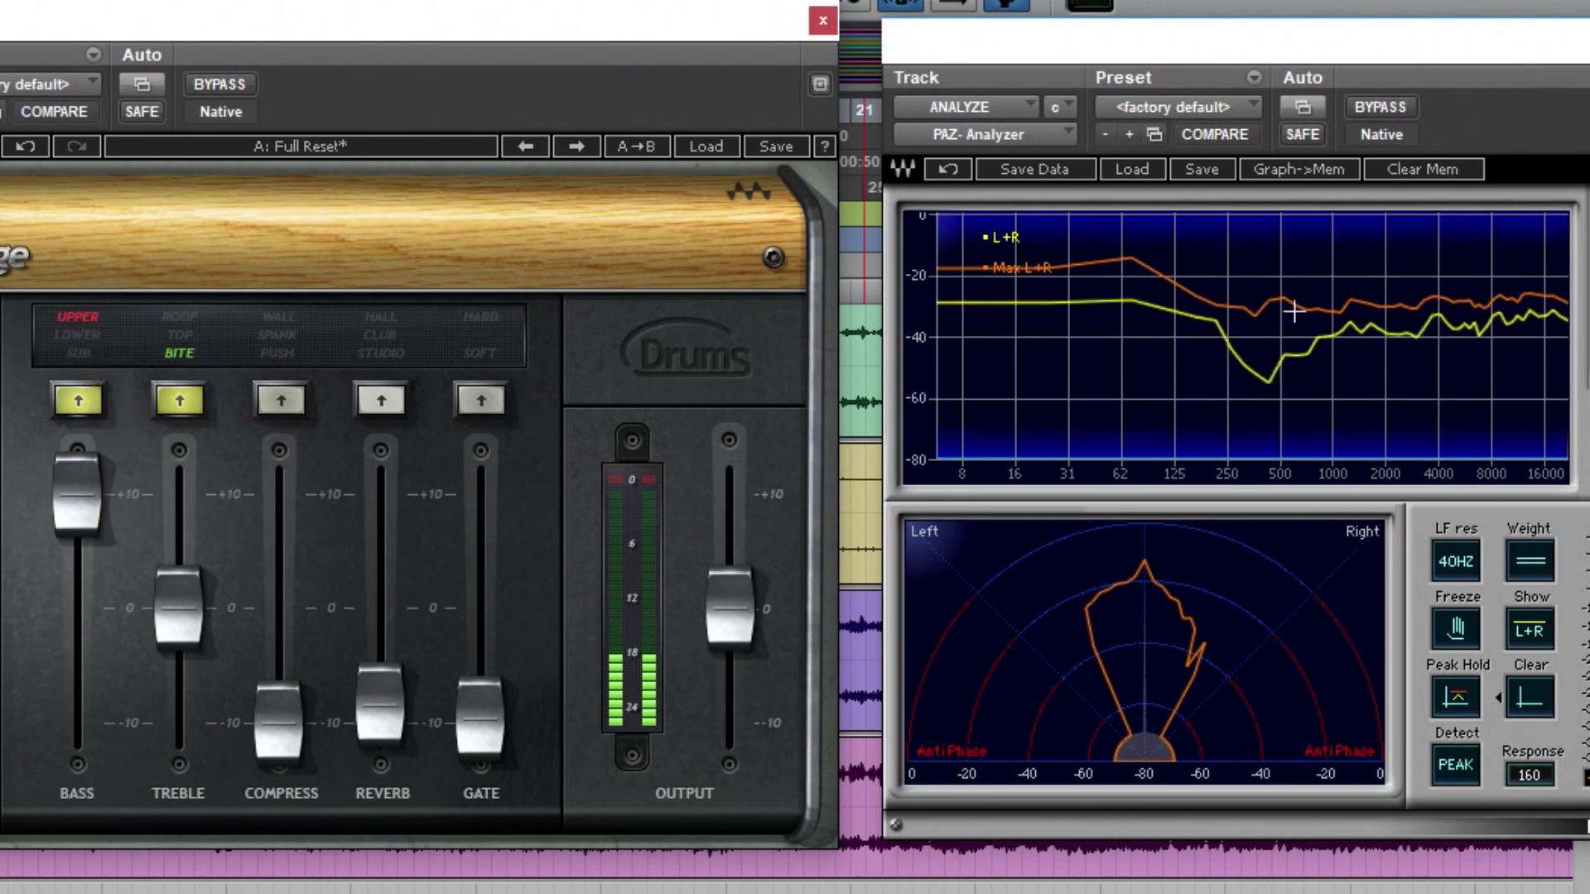
mouse_move(1221, 293)
left_mouse_down()
mouse_move(1123, 308)
mouse_move(1130, 266)
mouse_move(1200, 255)
mouse_move(1230, 287)
left_mouse_up()
- Return the Bass level to 0 and turn the bass off
left_click_drag(52, 515, 76, 597)
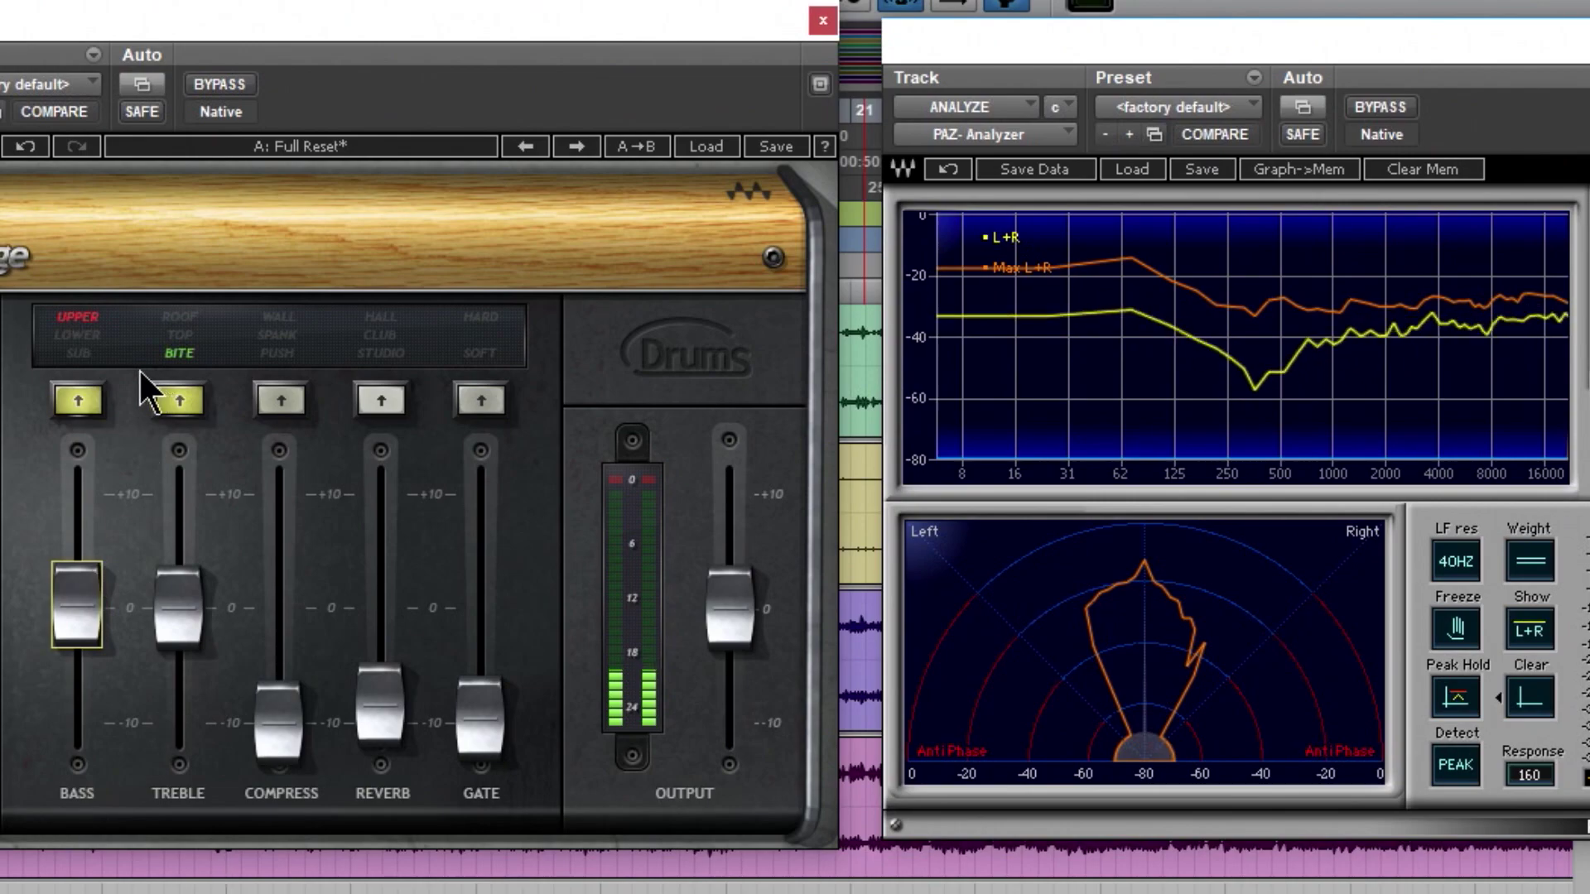
left_click(78, 401)
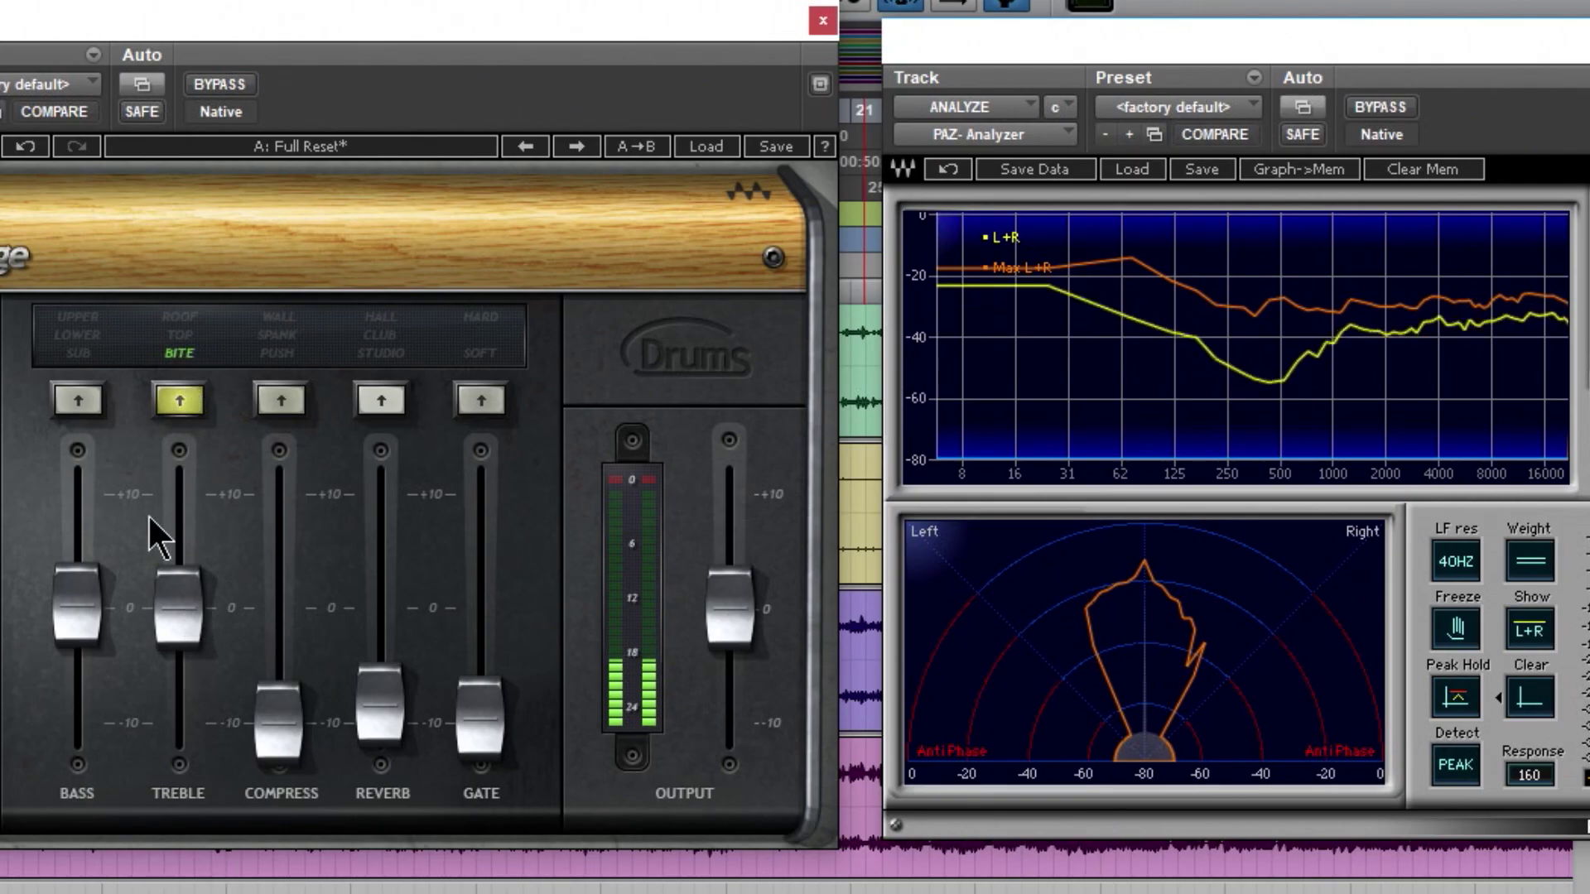
- Raise the Bite treble to about +10, switch Treble to Top and lower it to about +2
left_click_drag(177, 625, 177, 512)
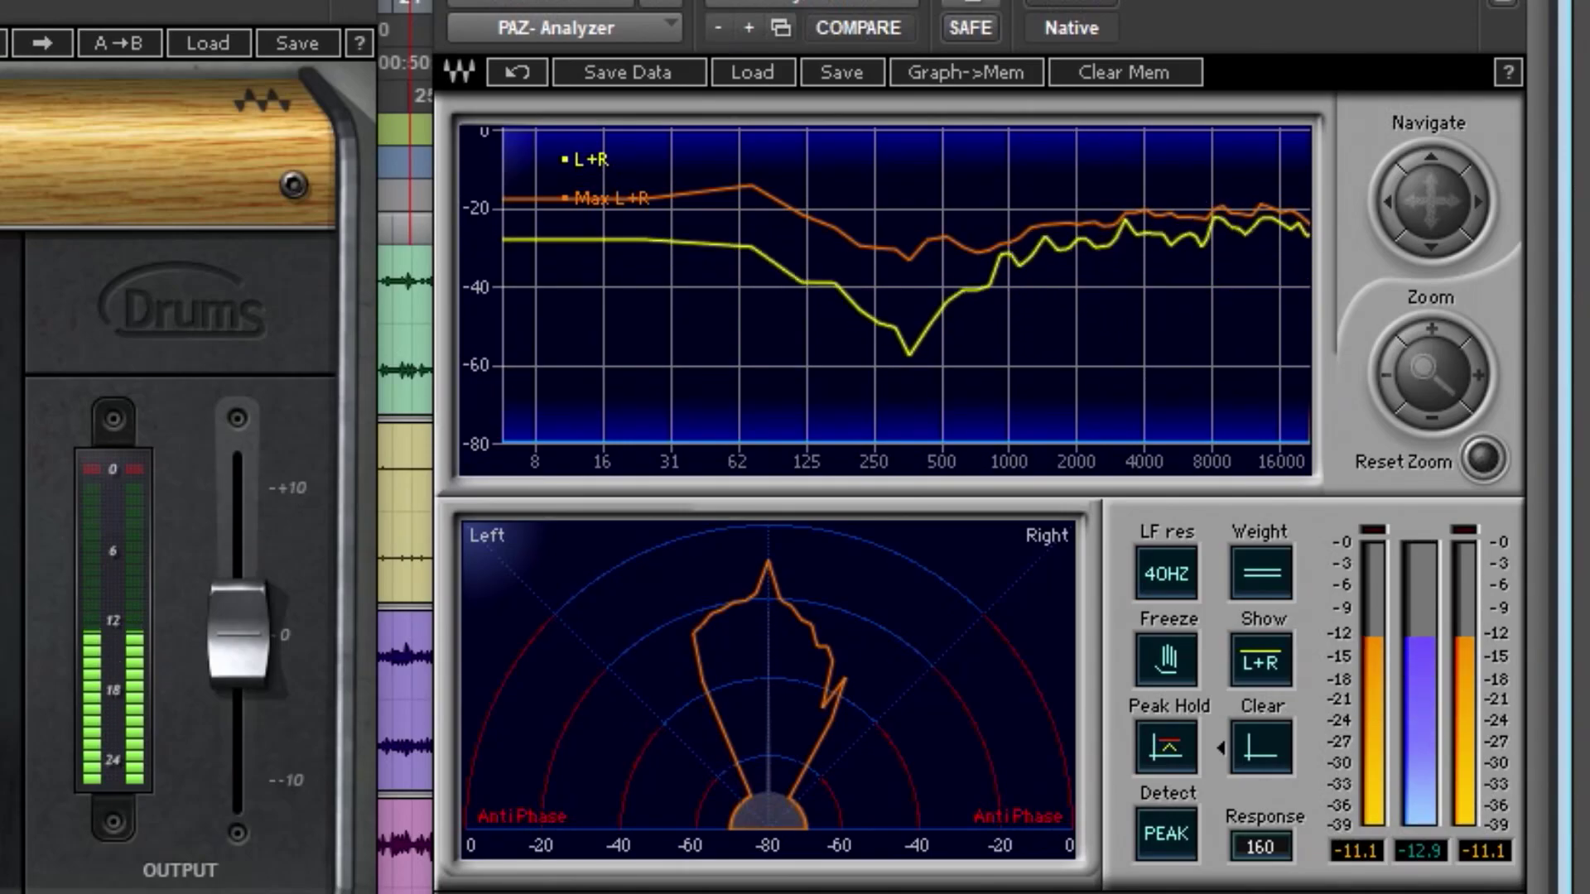
left_click_drag(1004, 185, 688, 359)
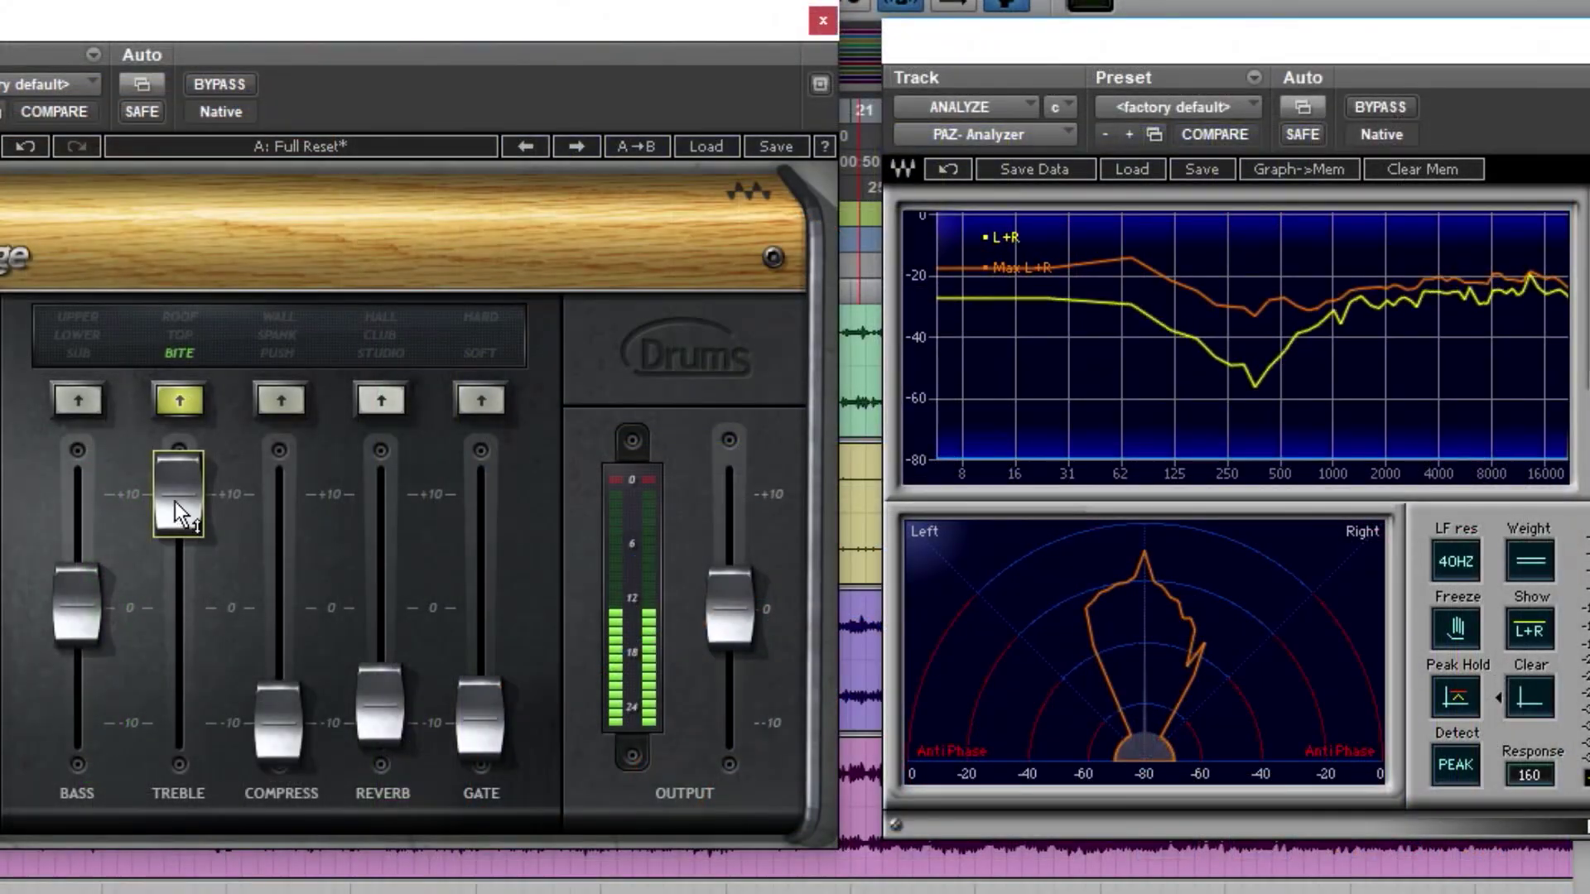
mouse_move(175, 500)
left_mouse_down()
mouse_move(176, 725)
mouse_move(170, 494)
left_mouse_up()
left_click(178, 334)
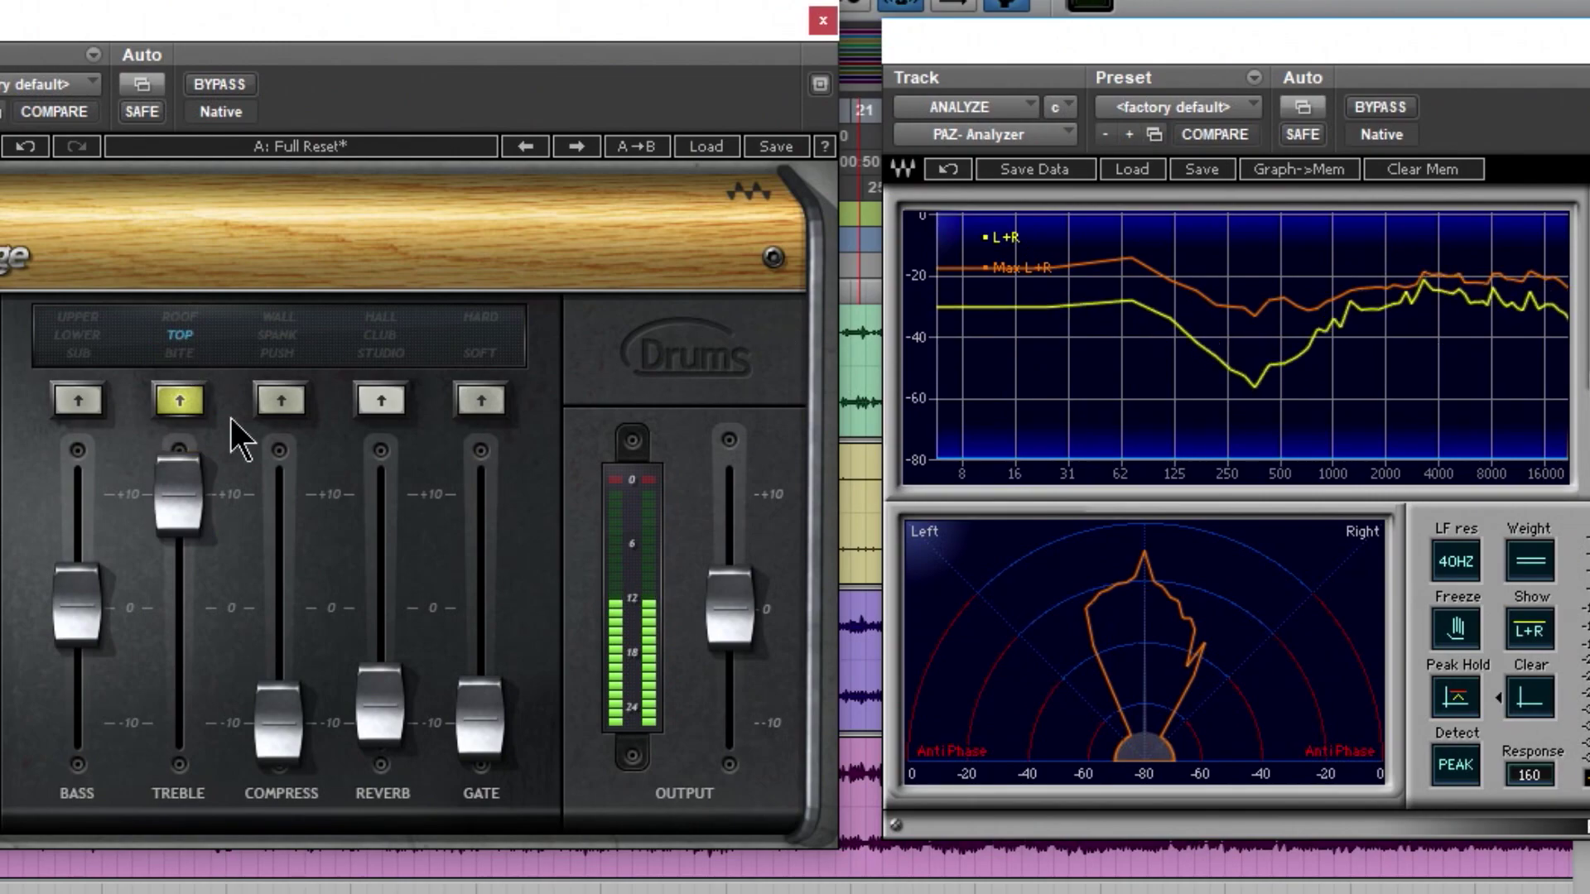
left_click_drag(191, 487, 179, 534)
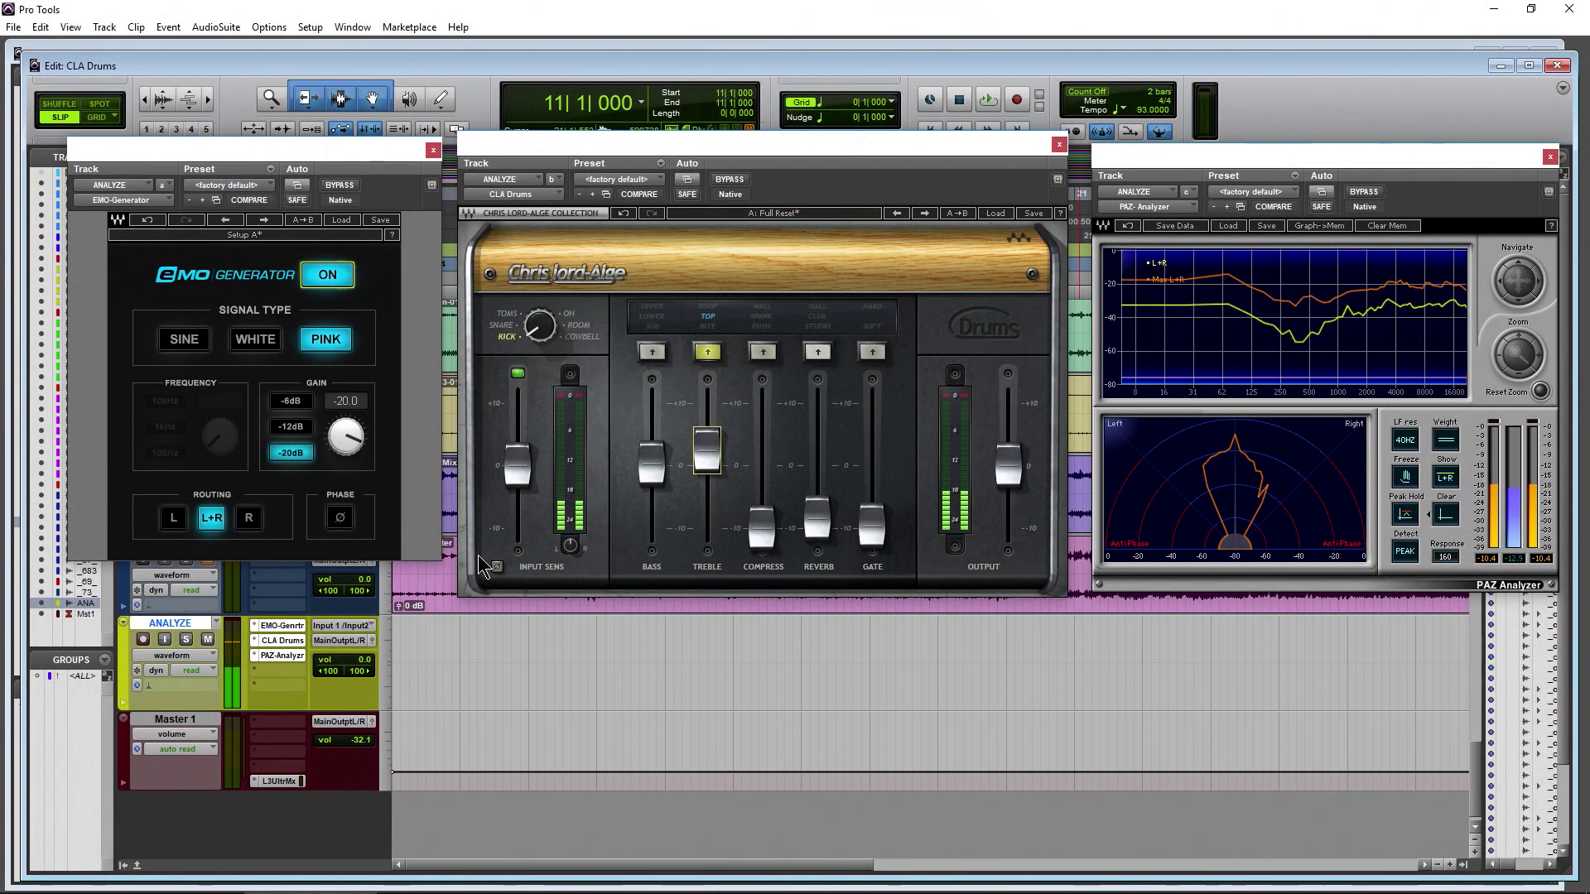
- Insert the stereo Waves Q10 equalizer on the Master 1 track and move its window over the CLA Drums plug-in
left_click(285, 725)
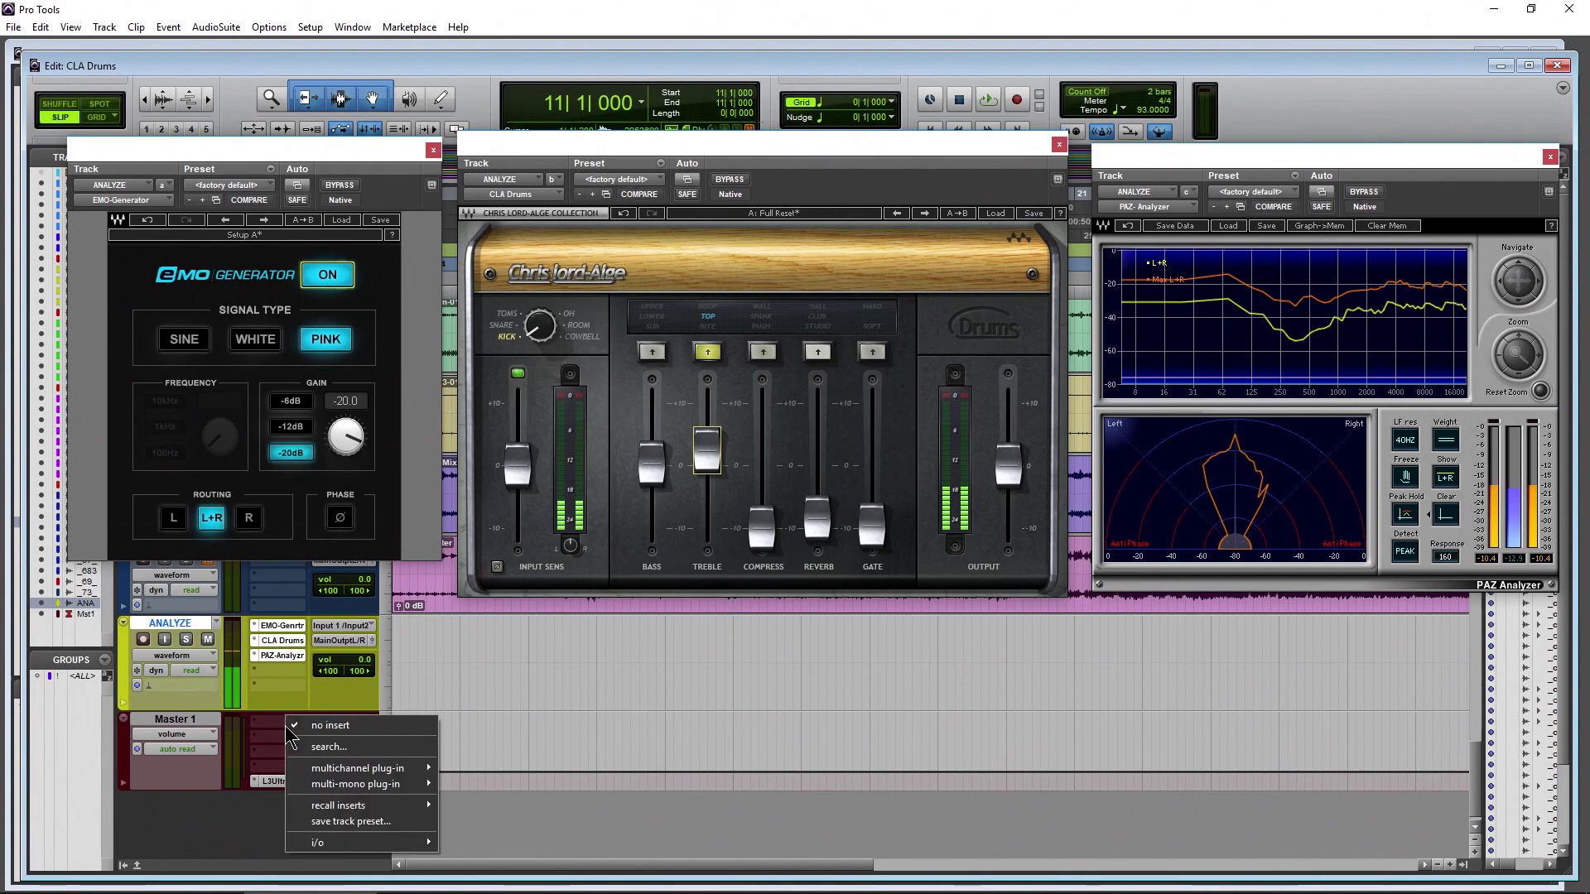
mouse_move(356, 768)
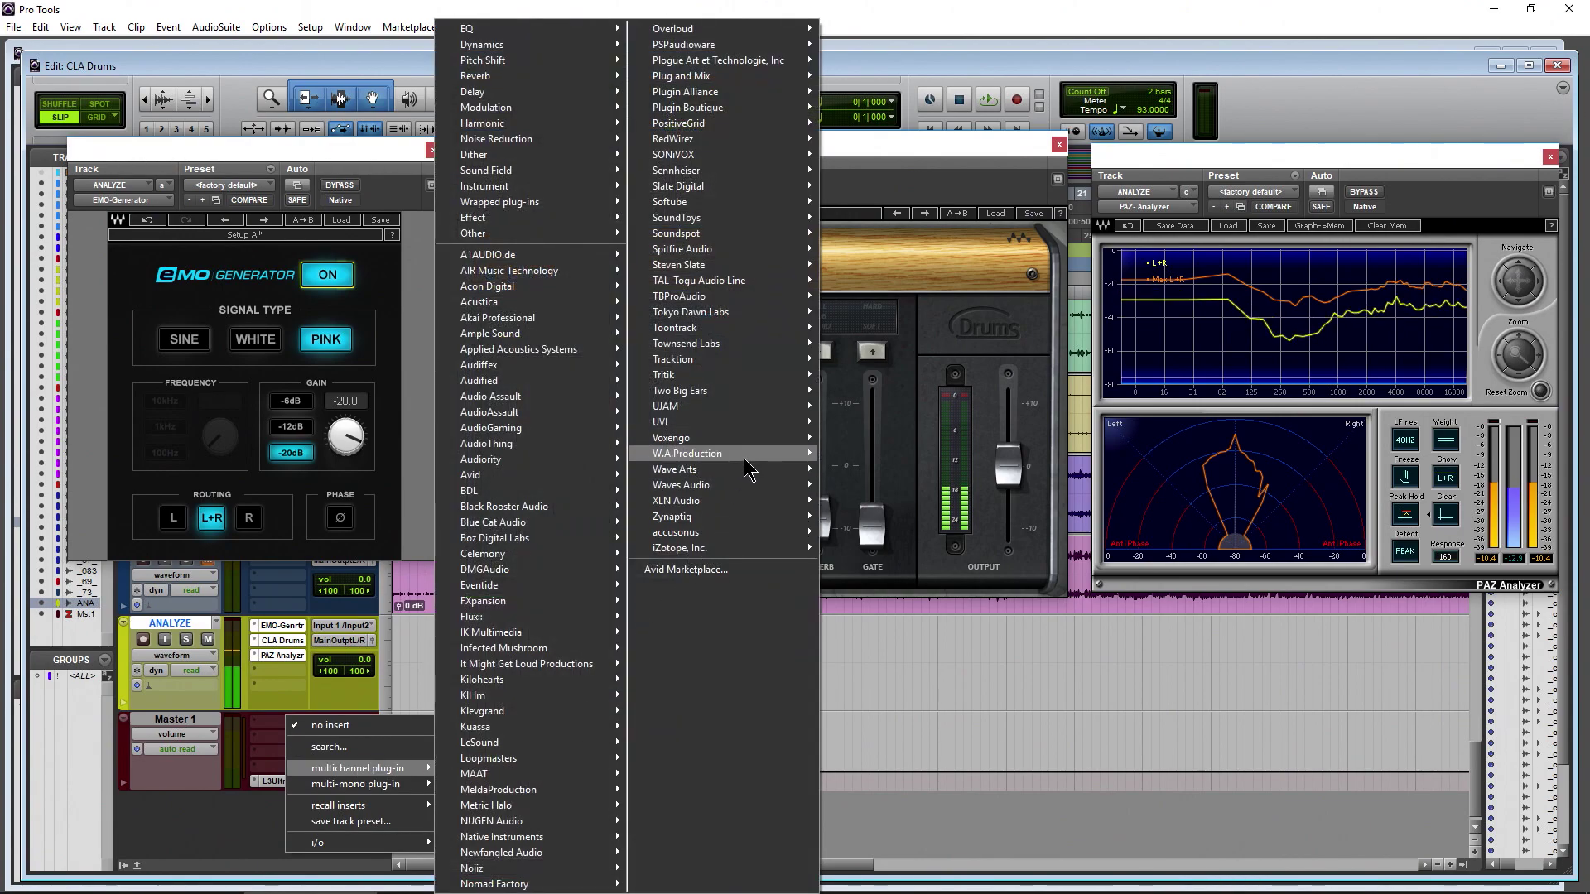
mouse_move(743, 489)
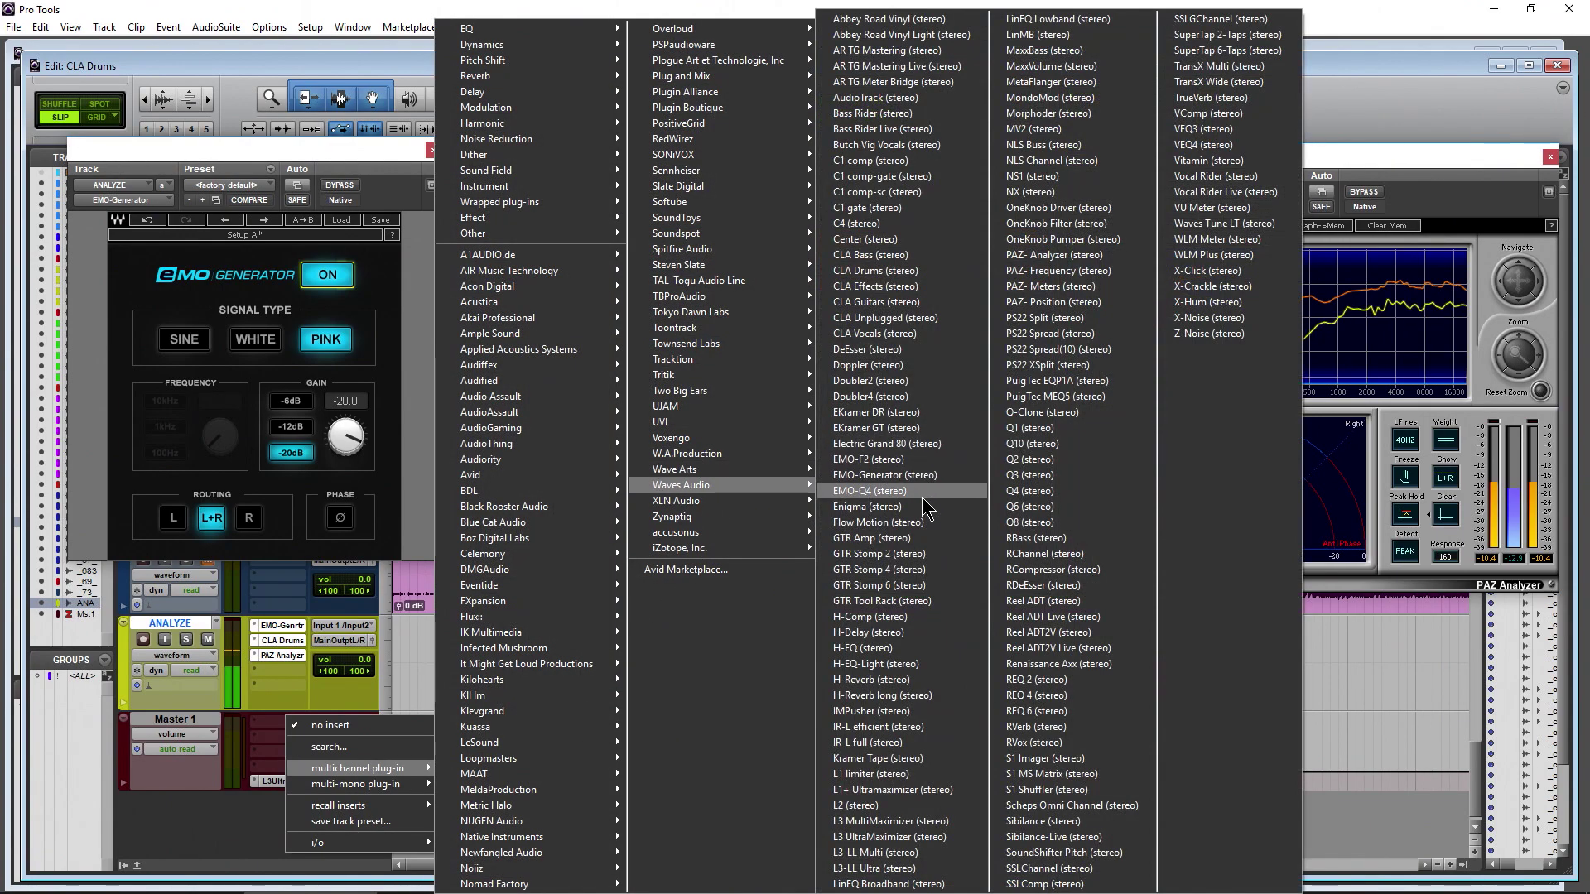
left_click(1065, 441)
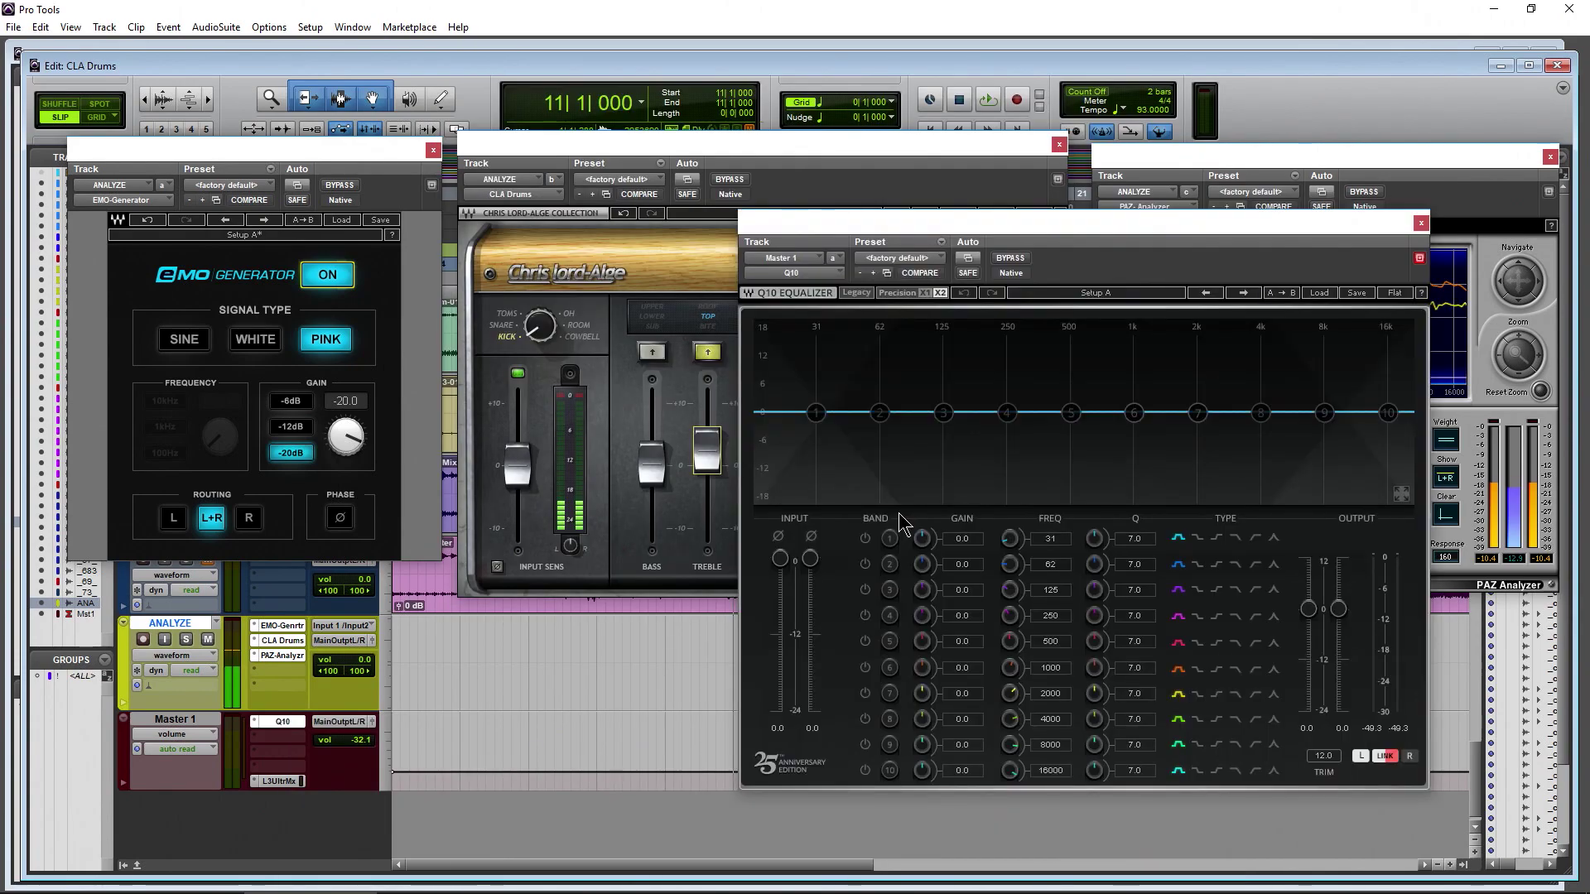
left_click_drag(1195, 233, 933, 187)
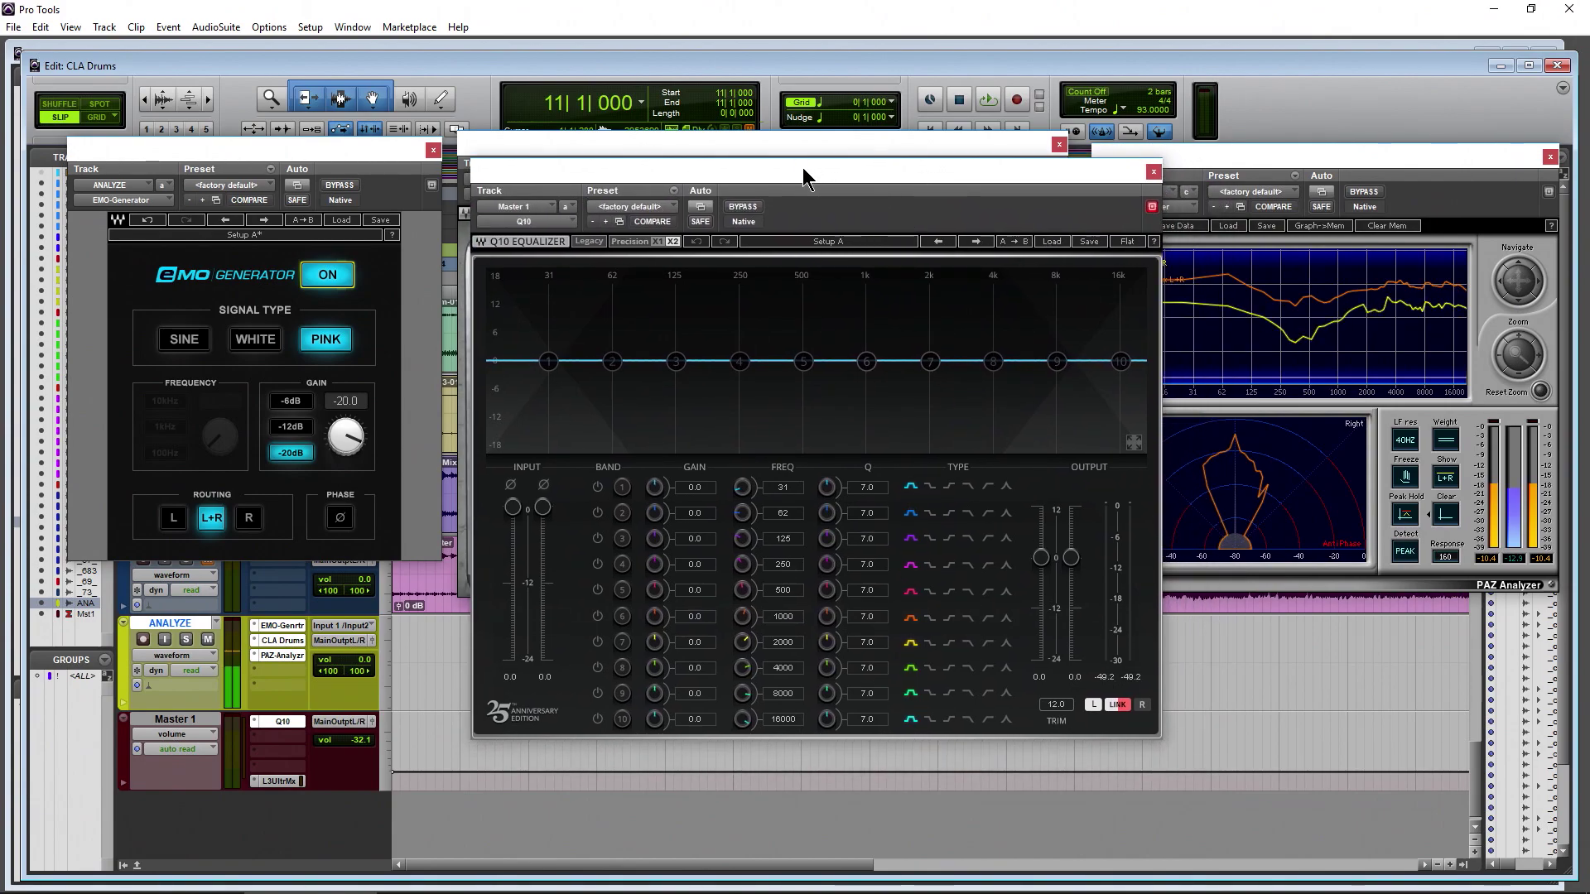
left_click_drag(803, 167, 780, 154)
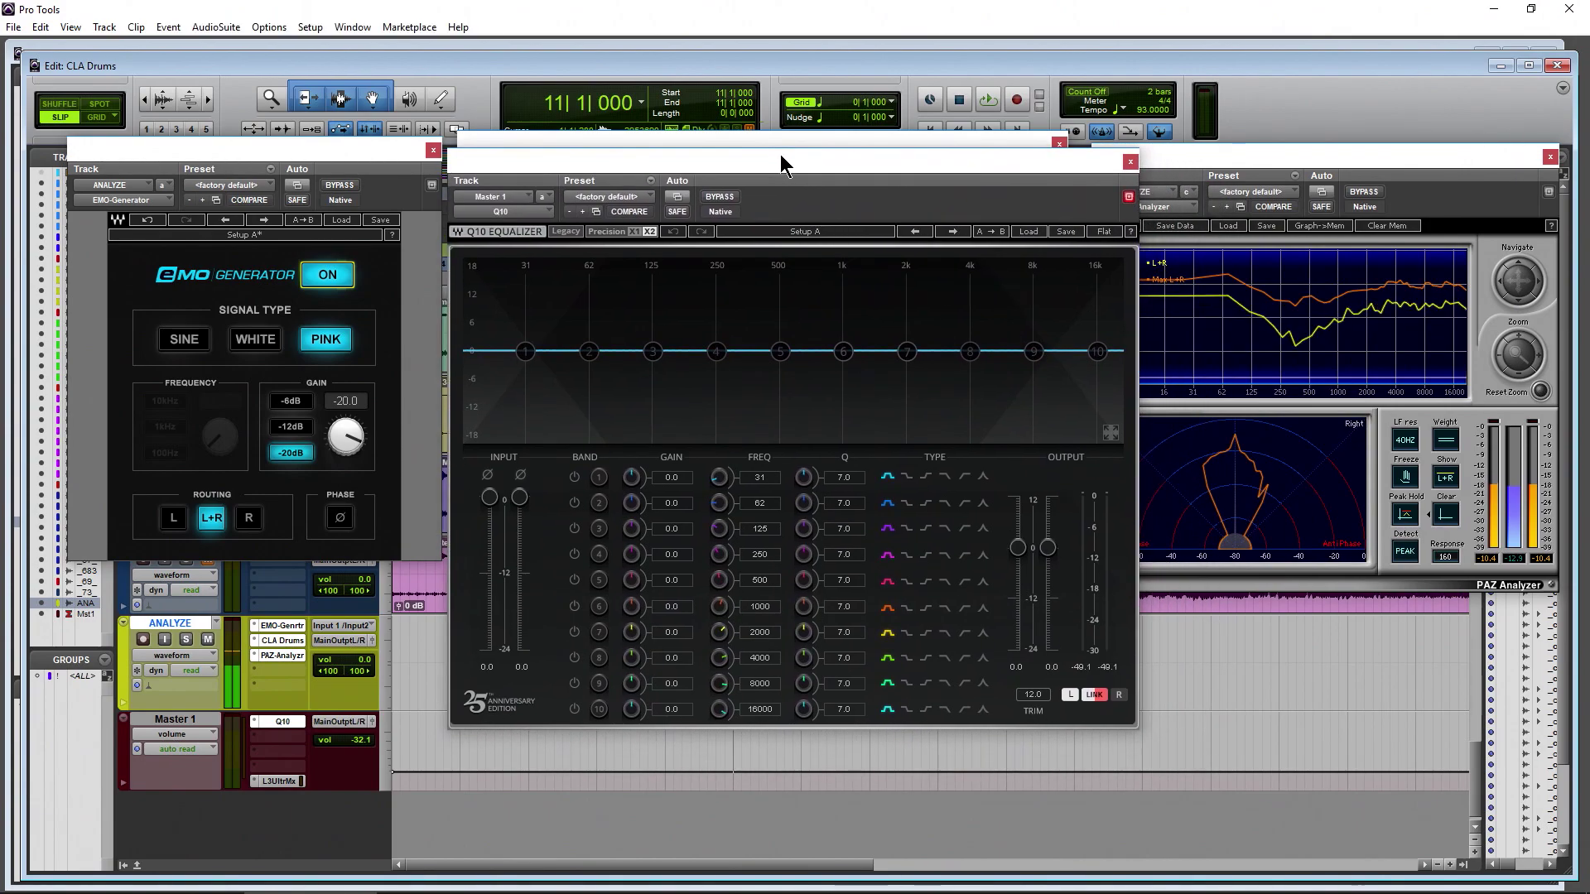
left_click(581, 233)
left_click(557, 233)
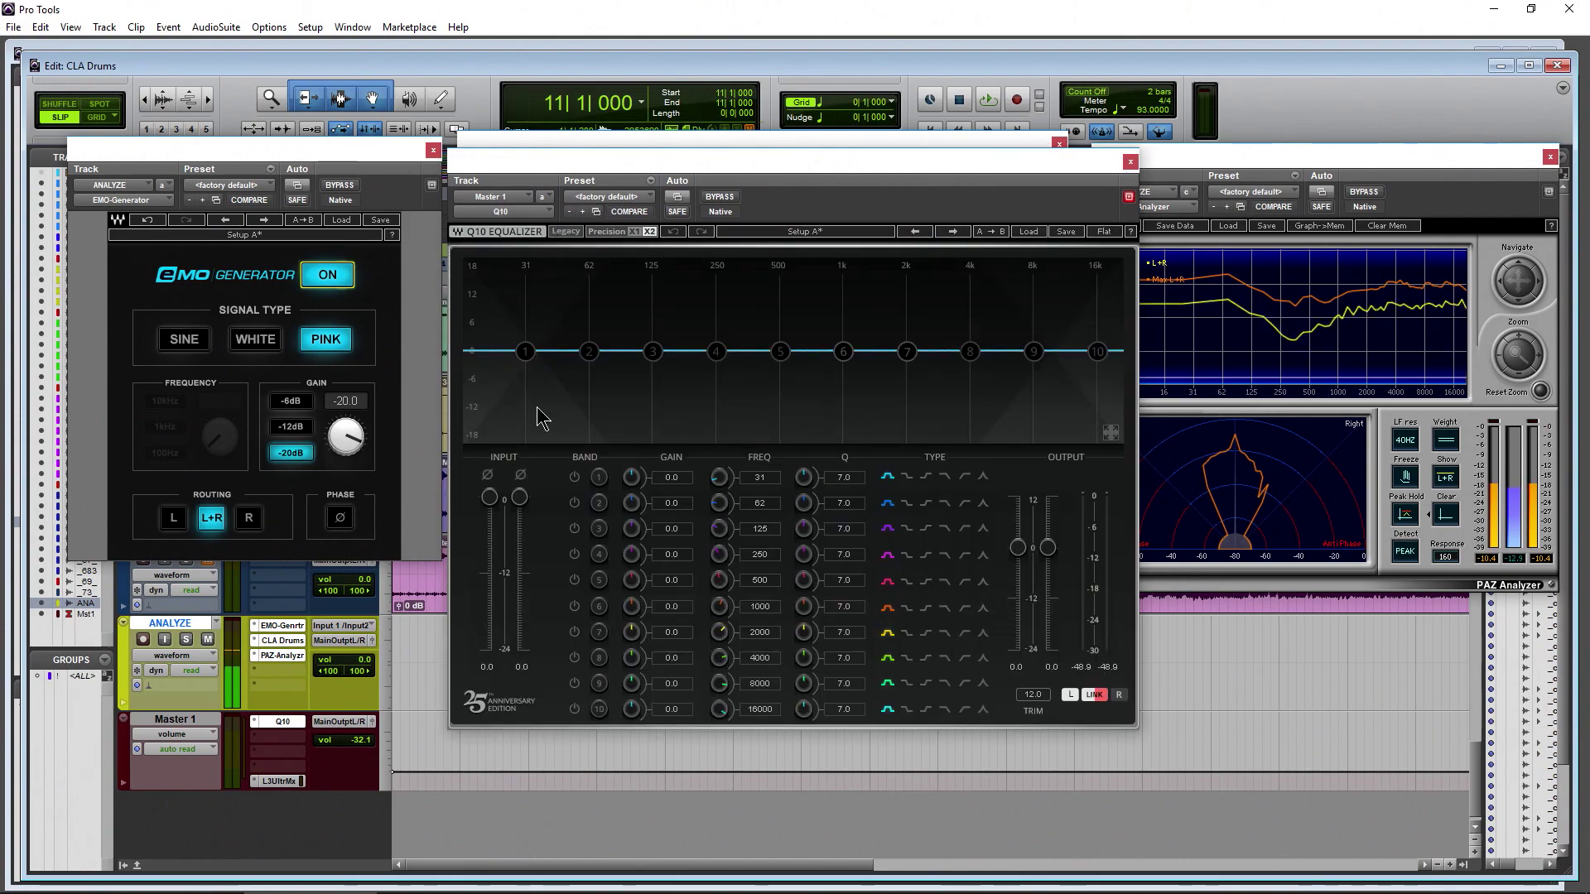
left_click_drag(848, 151, 817, 157)
- Demonstrate a wide bell on Q10 band 3 with 15.7 gain, 115 Hz and Q 1.9, and close the equalizer window
left_click_drag(642, 341, 639, 269)
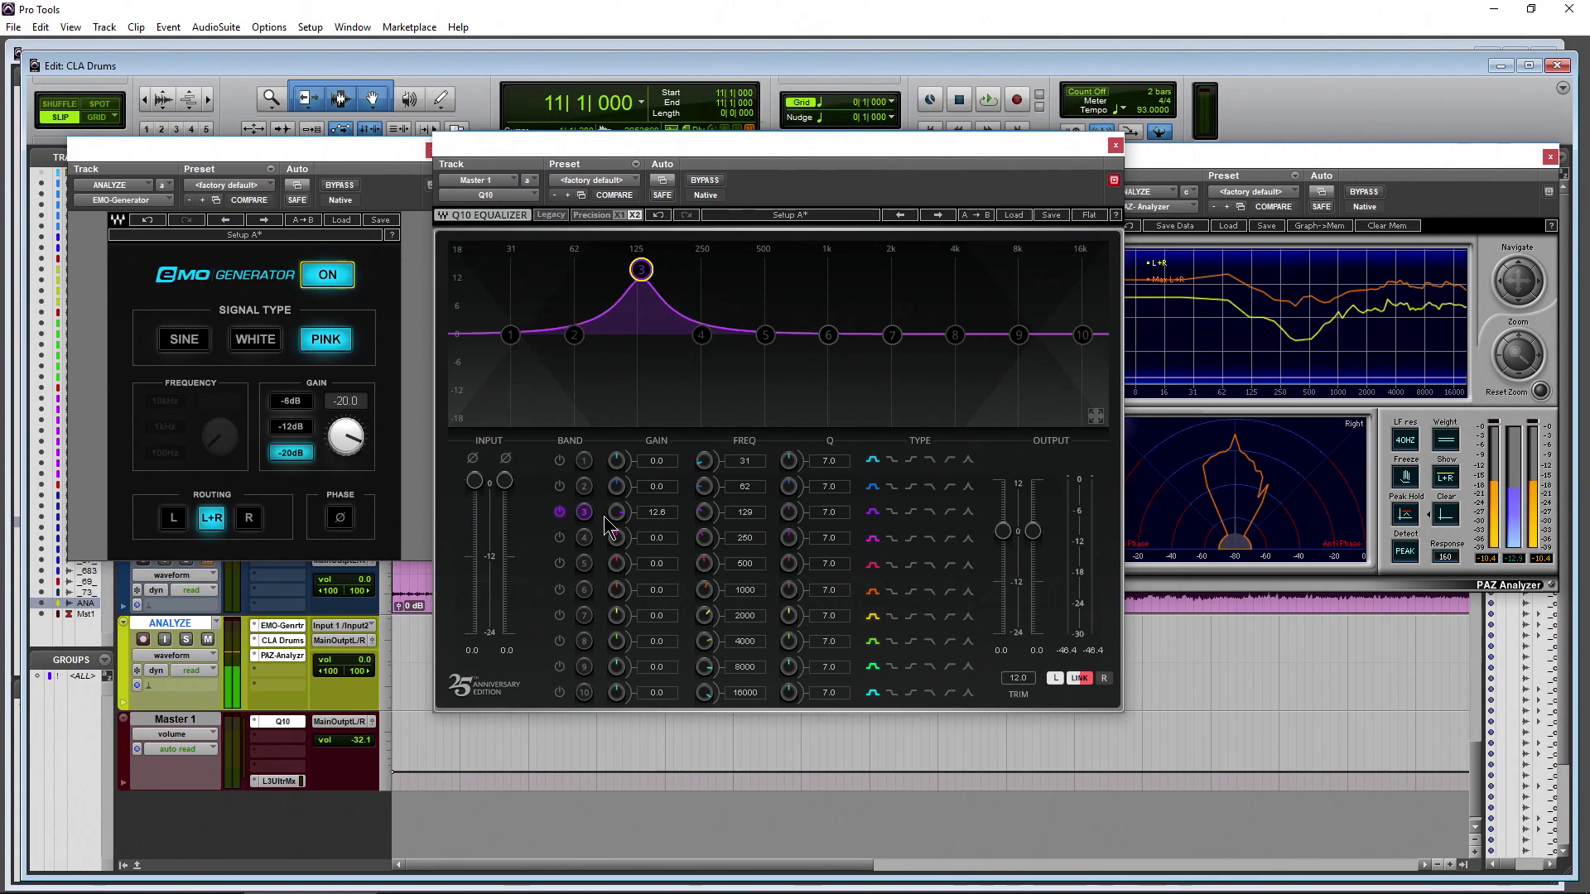
left_click_drag(616, 512, 617, 513)
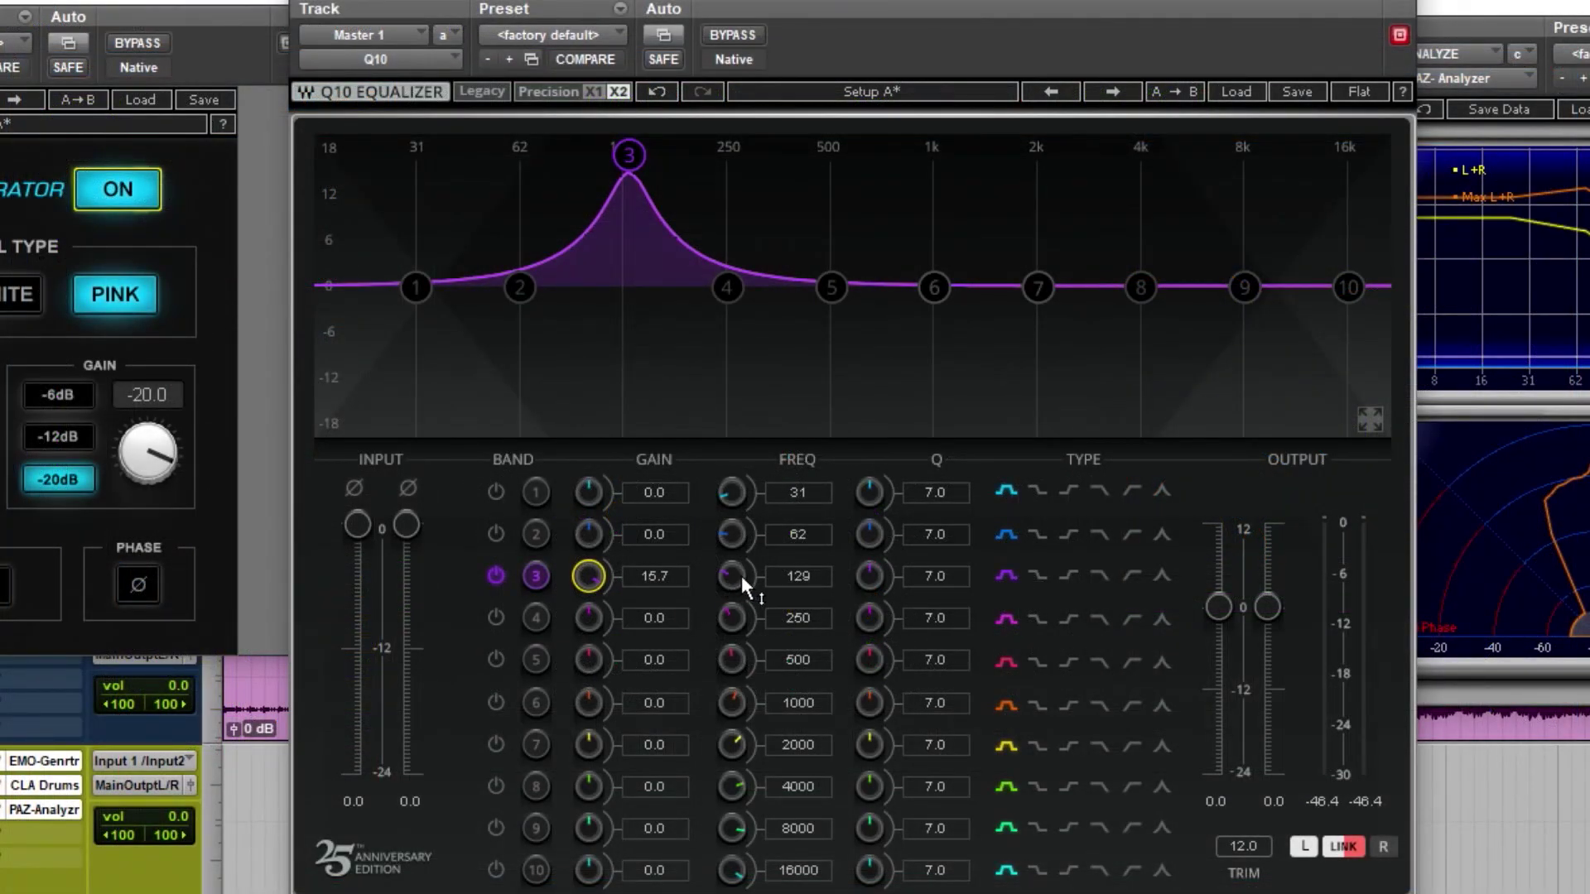
left_click_drag(742, 574, 869, 576)
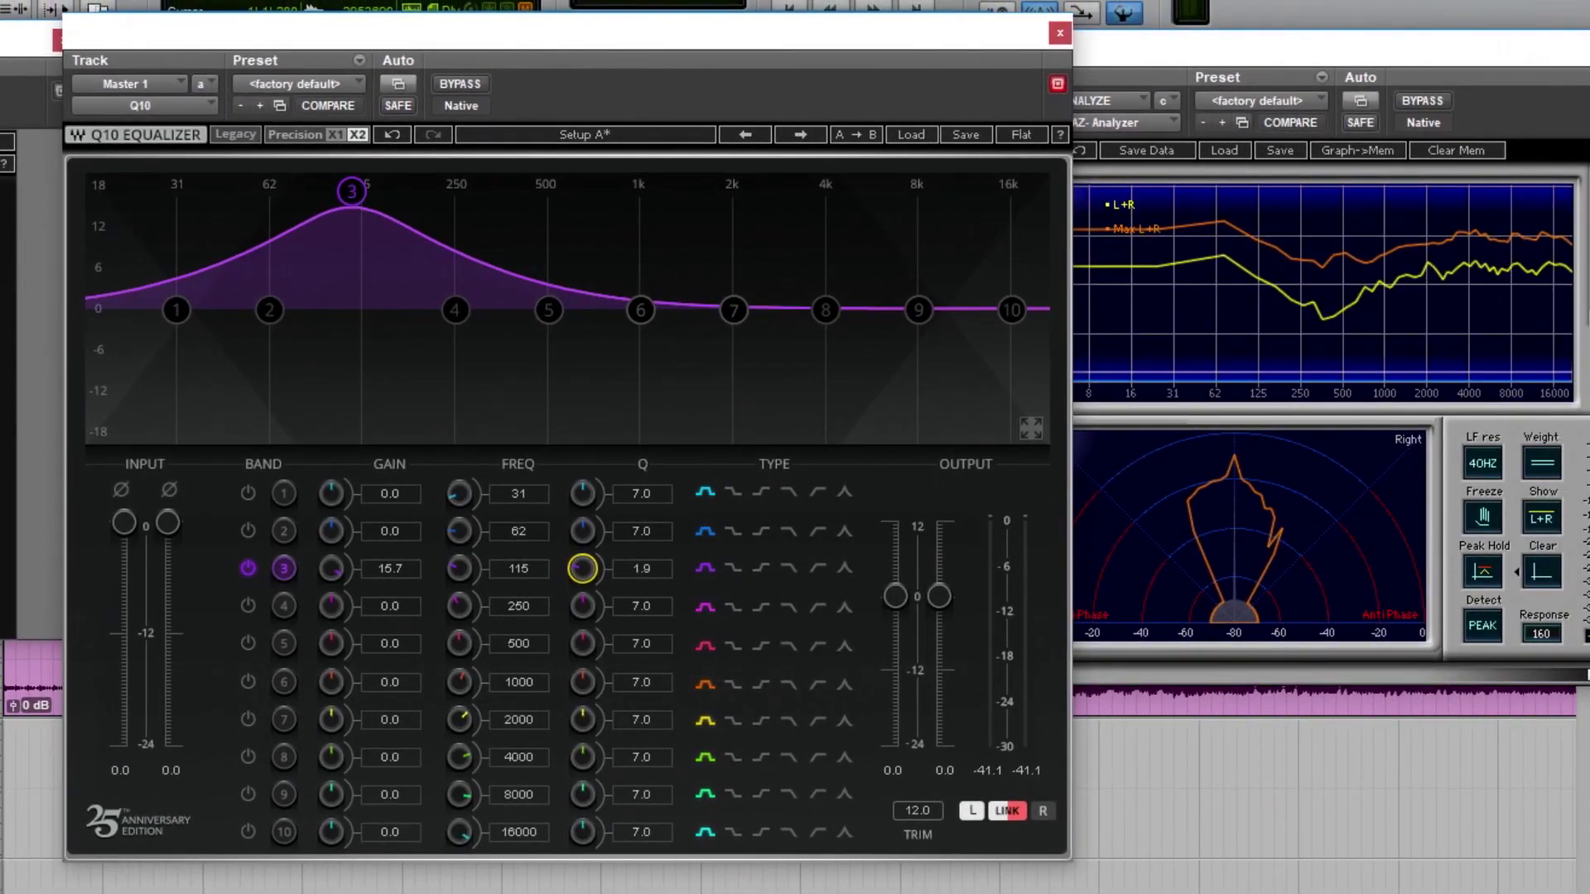
left_click_drag(351, 191, 419, 343)
left_click(1060, 33)
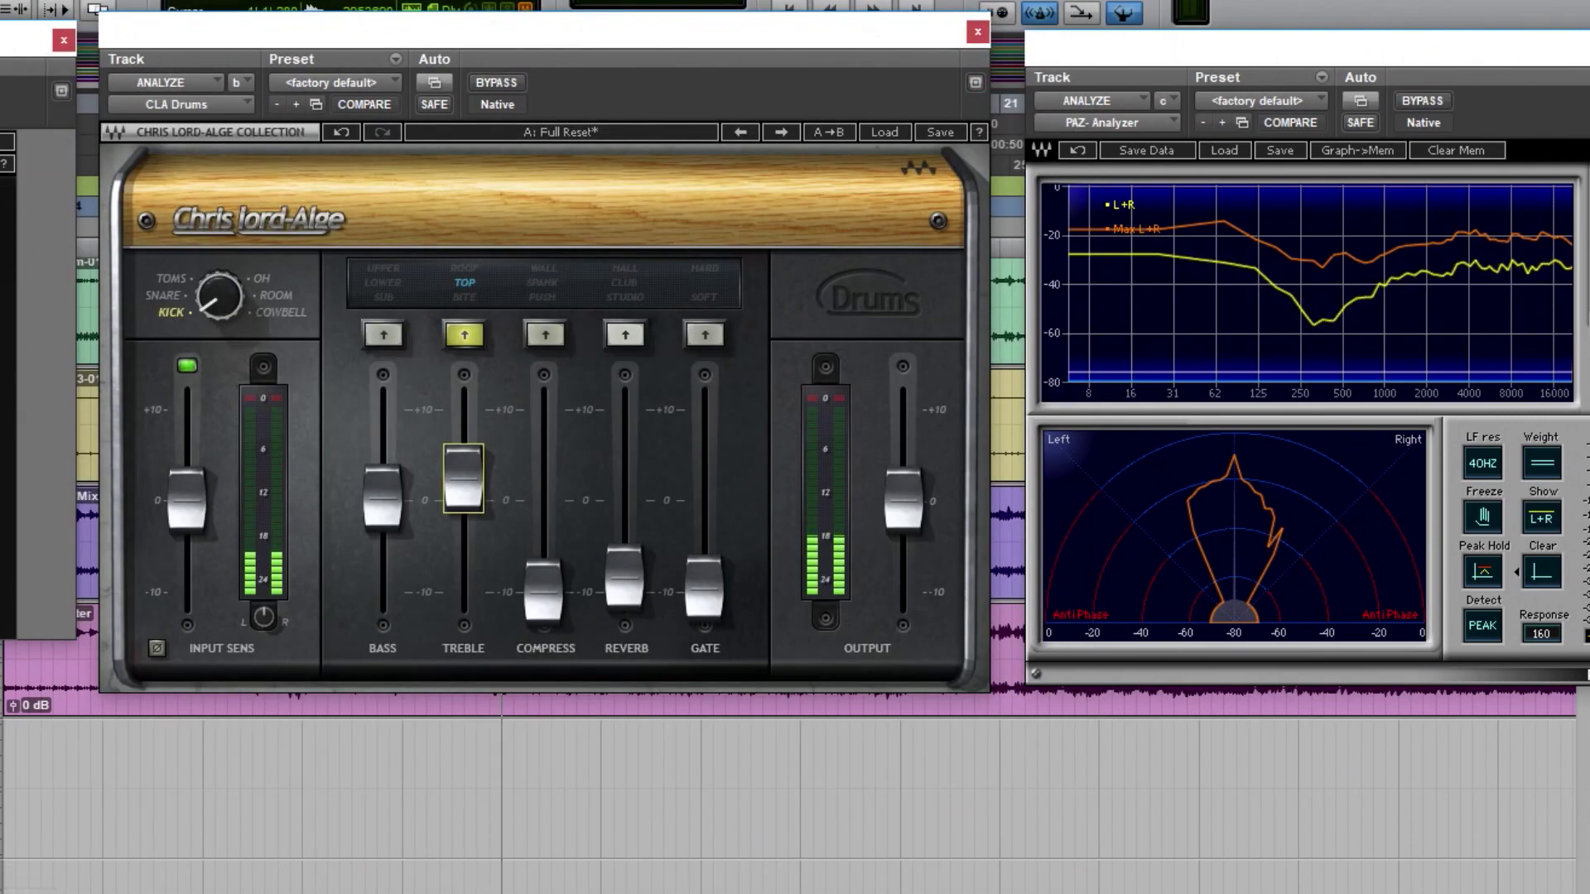
- Raise Treble to about +10 and alternate between Top and Roof to compare their curves on the analyzer
left_click_drag(463, 485, 463, 410)
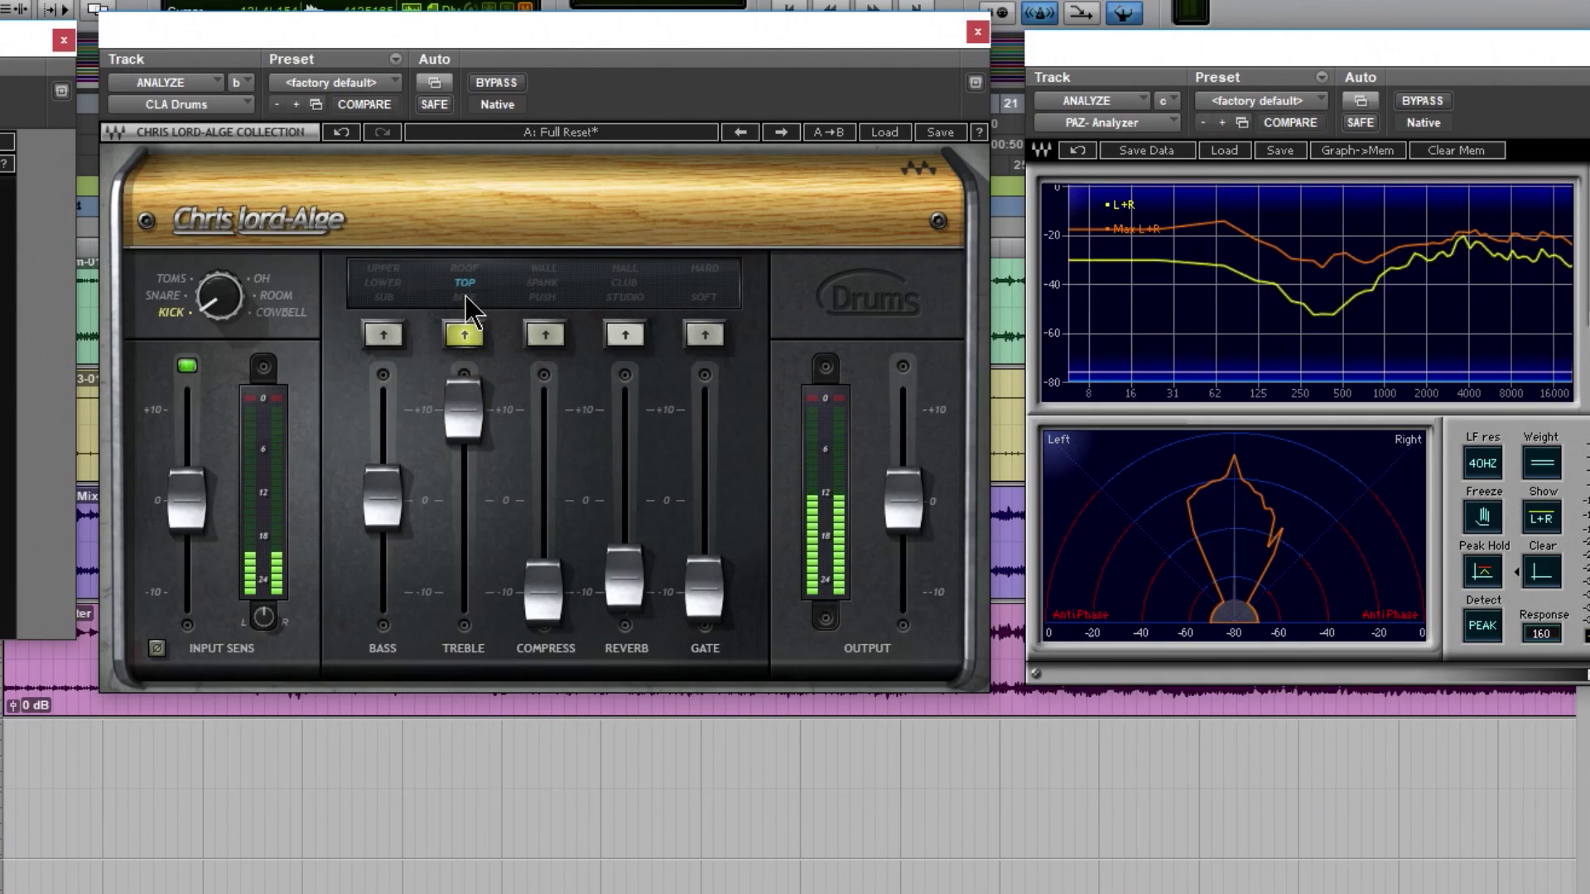
left_click(465, 282)
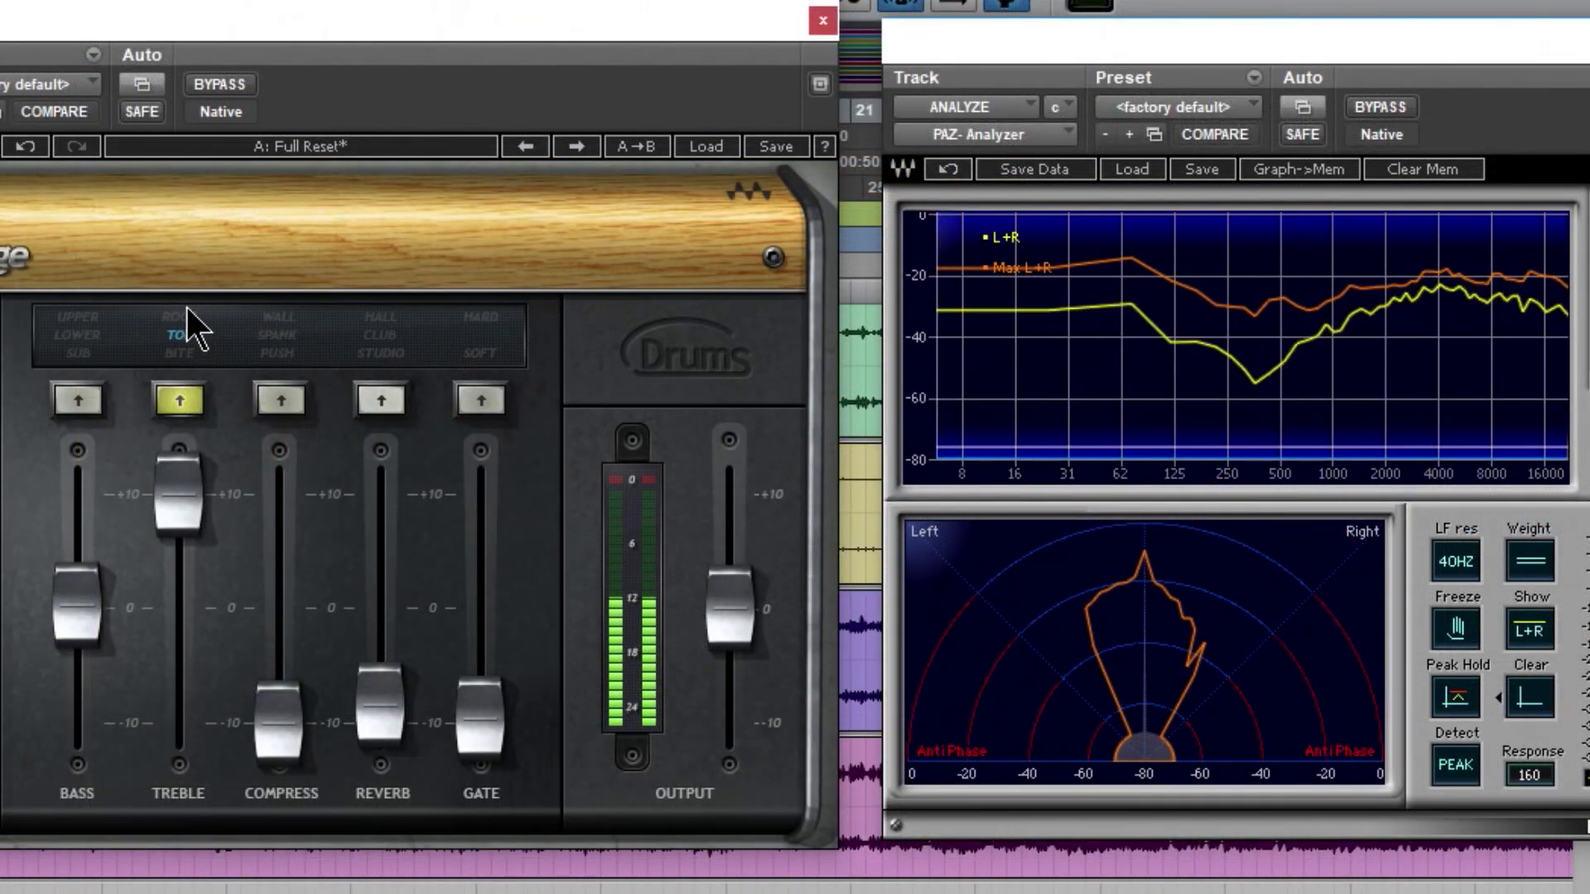
left_click(185, 315)
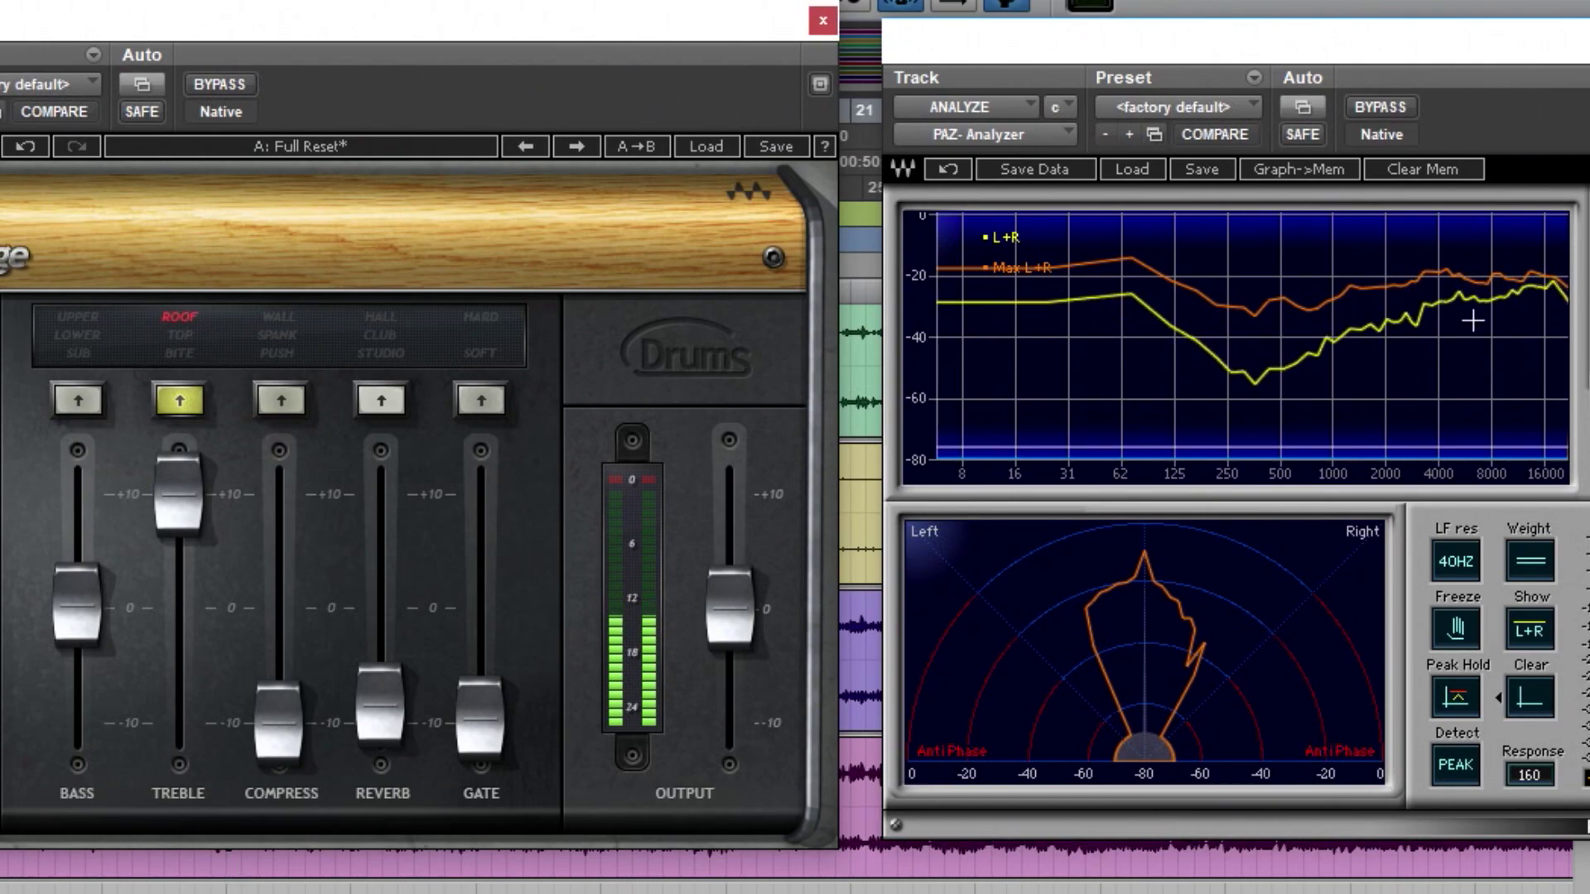
left_click(171, 336)
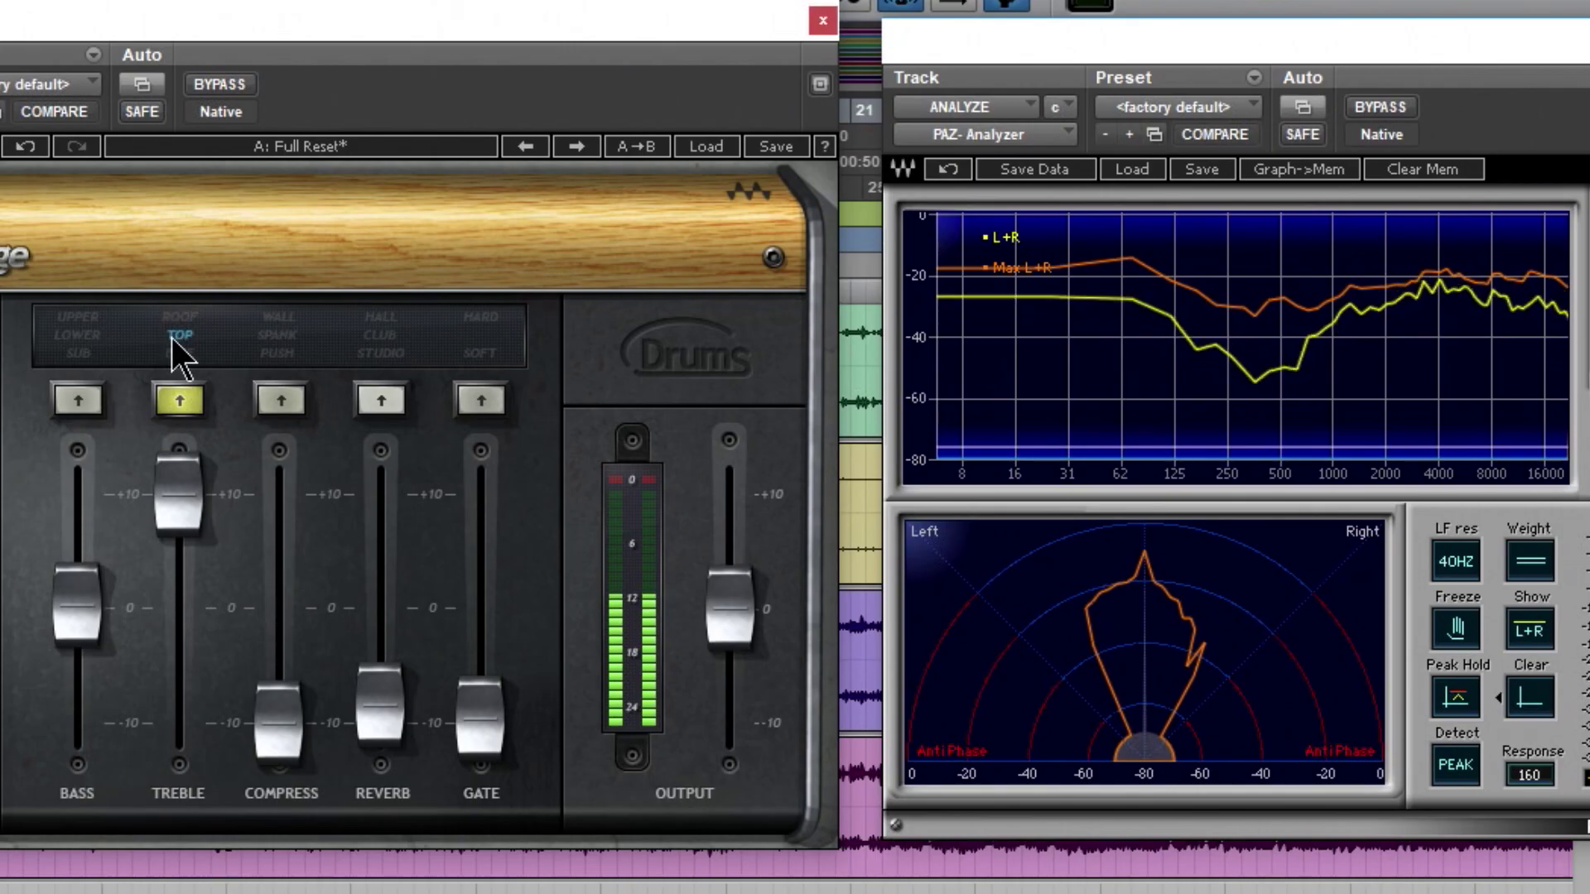
left_click(184, 321)
- Lower Treble to about 0, switch it to Bite and raise it to about +10 to examine its curve
left_click_drag(178, 497, 189, 583)
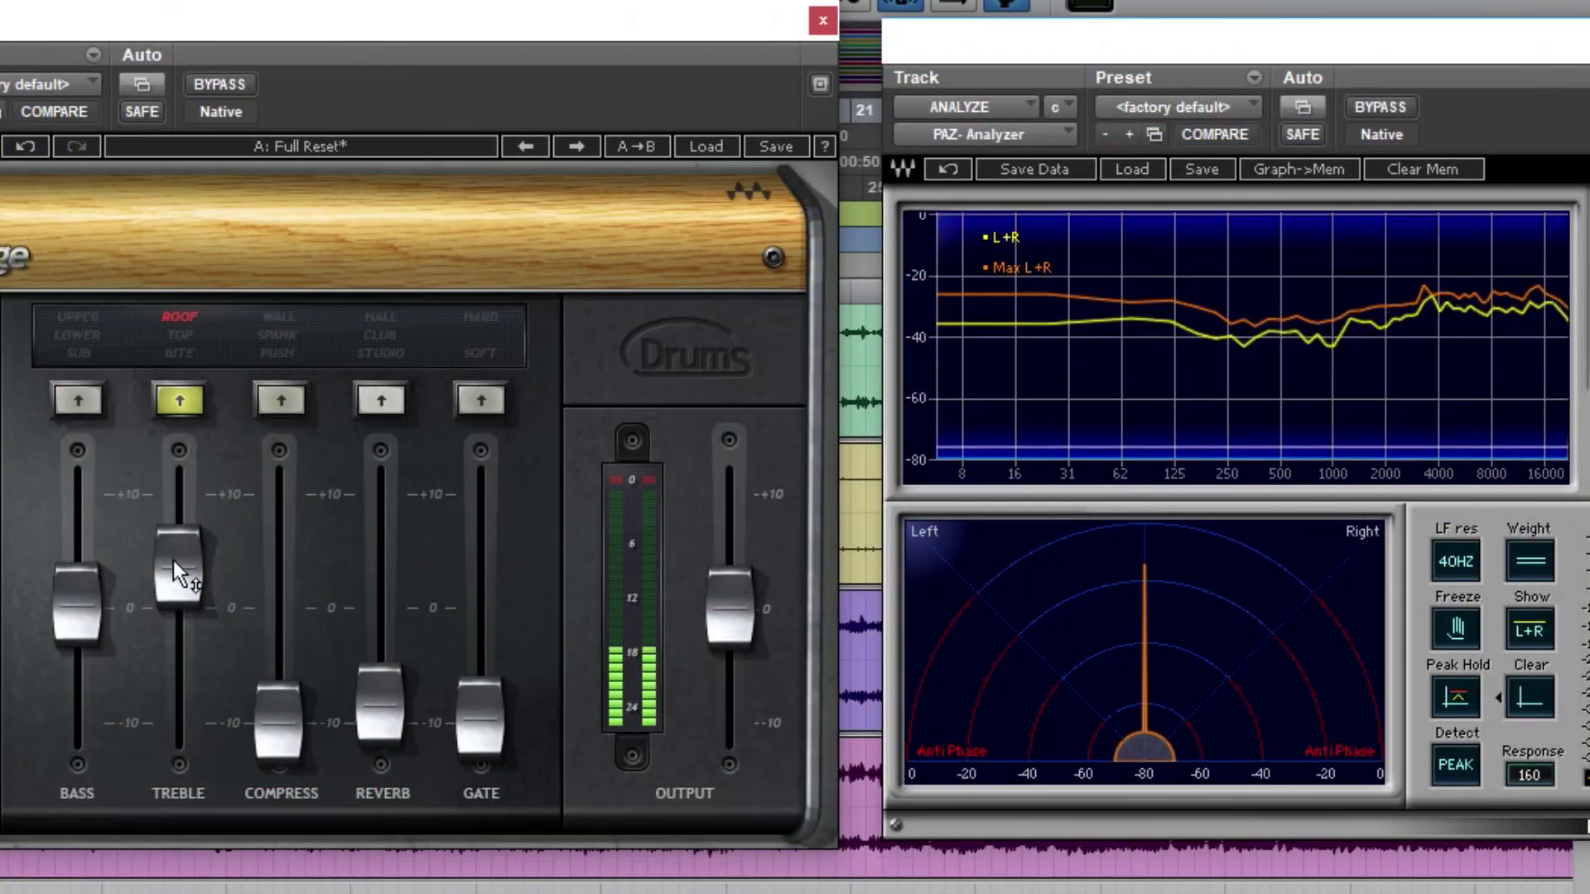
left_click_drag(703, 439, 705, 445)
left_click(184, 356)
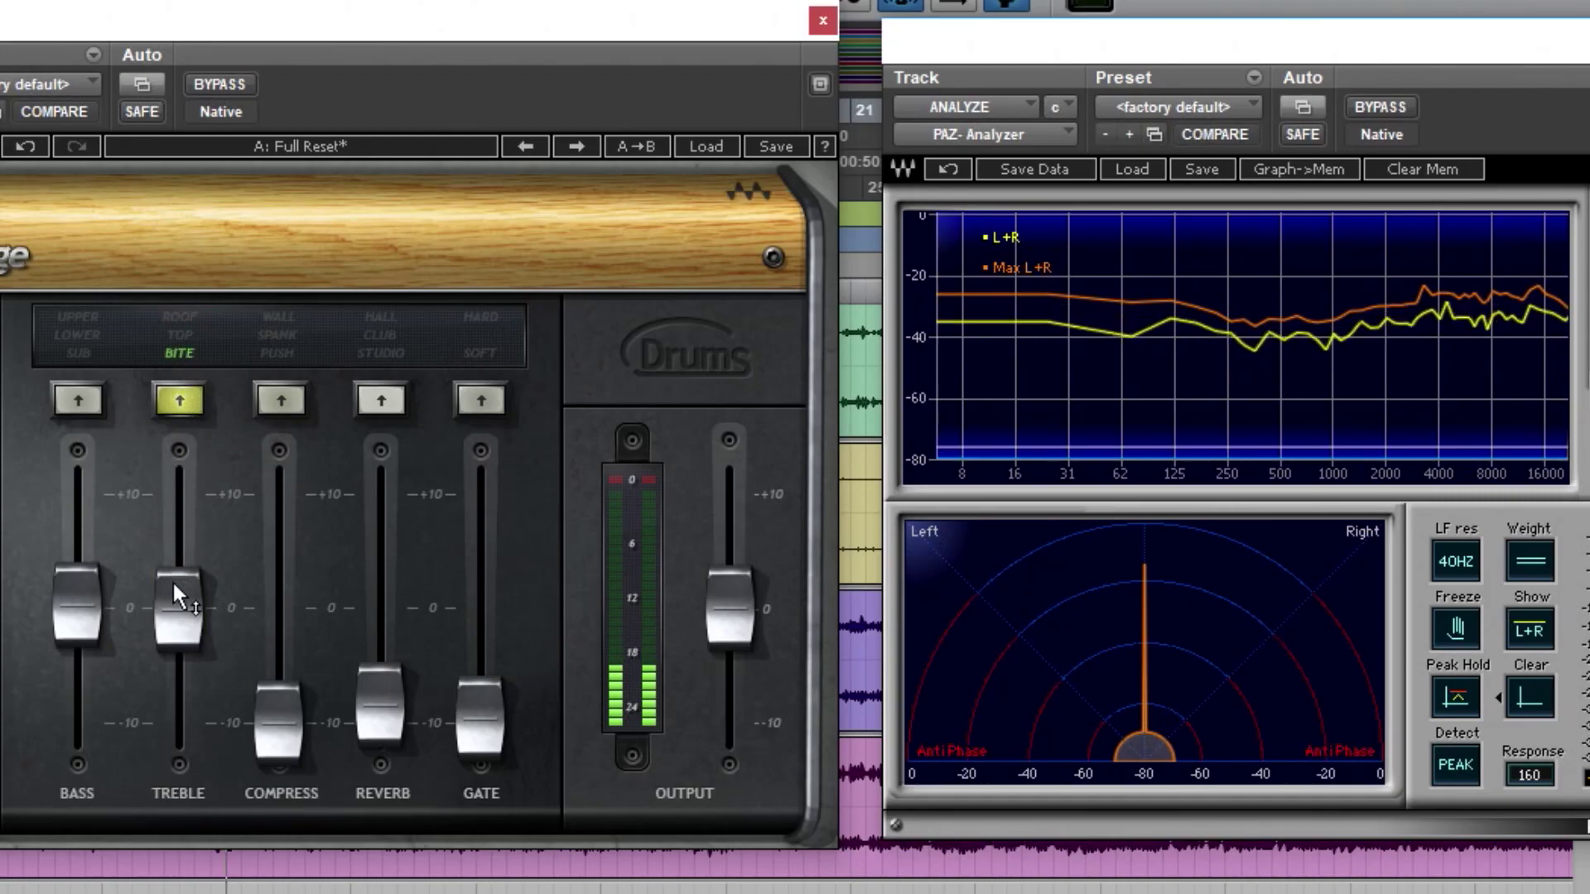
left_click_drag(191, 586, 191, 474)
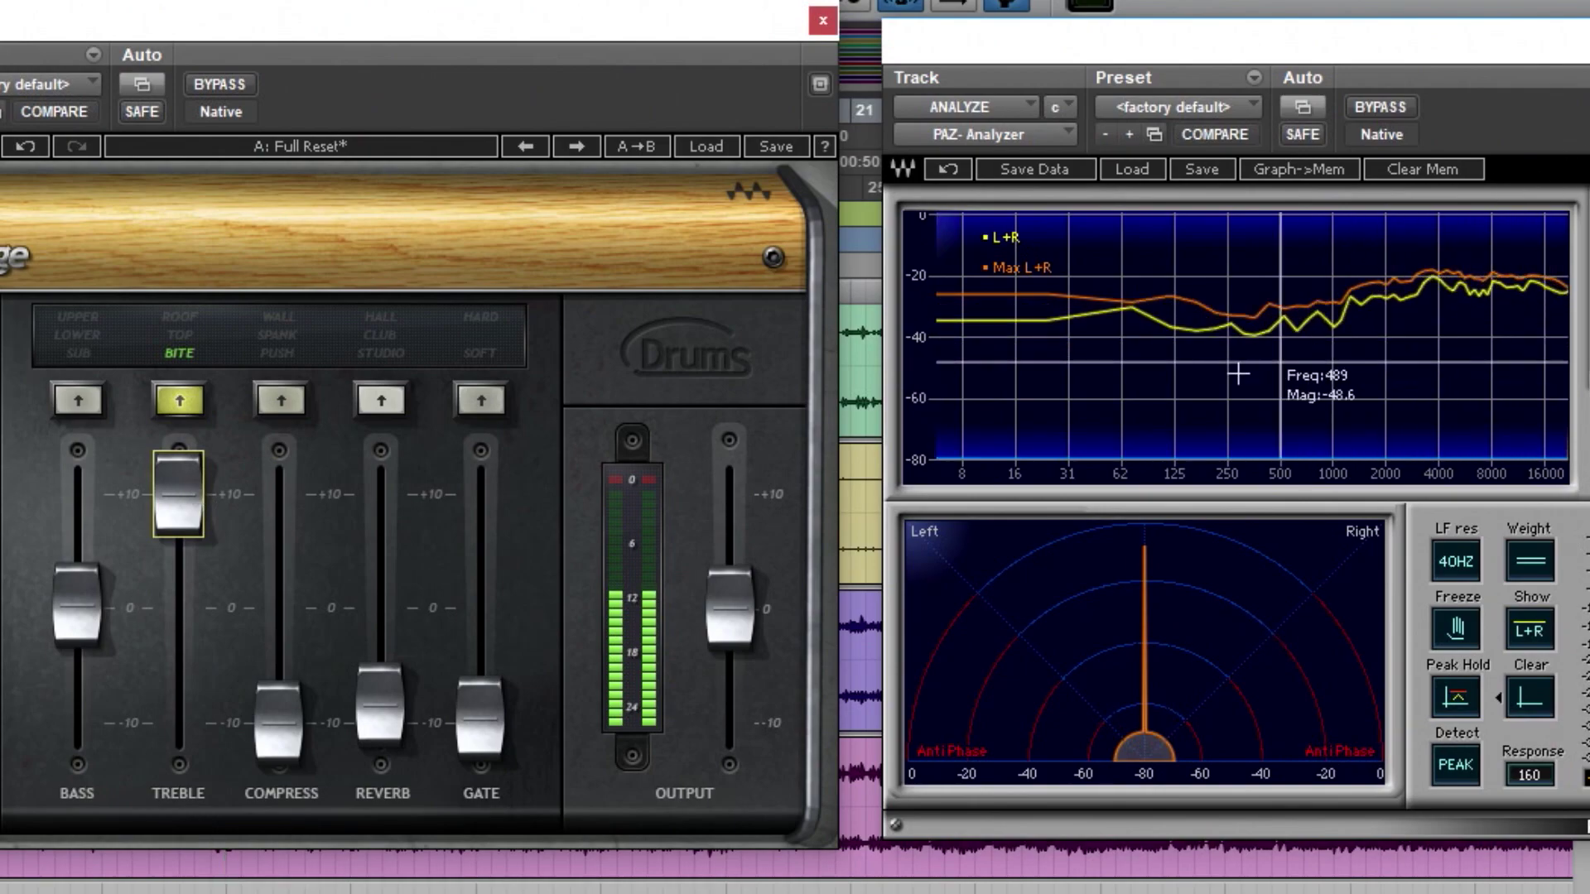
mouse_move(178, 497)
left_mouse_down()
mouse_move(178, 710)
mouse_move(178, 493)
left_mouse_up()
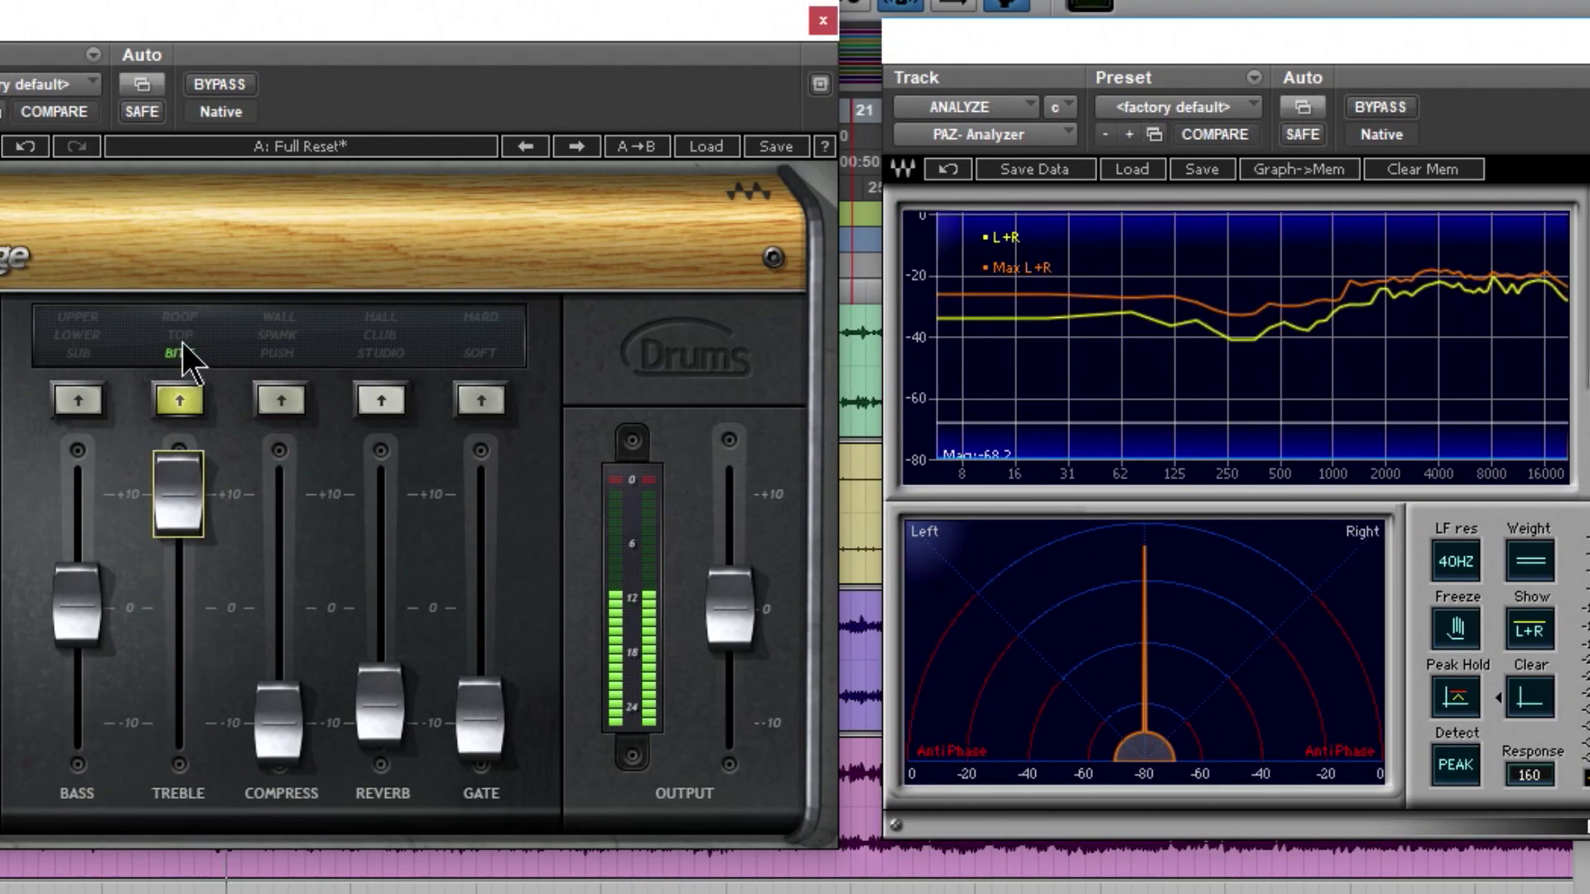
- Switch Treble to Top and Roof at about +10 to compare their curves, and lower it to about +5
left_click(186, 335)
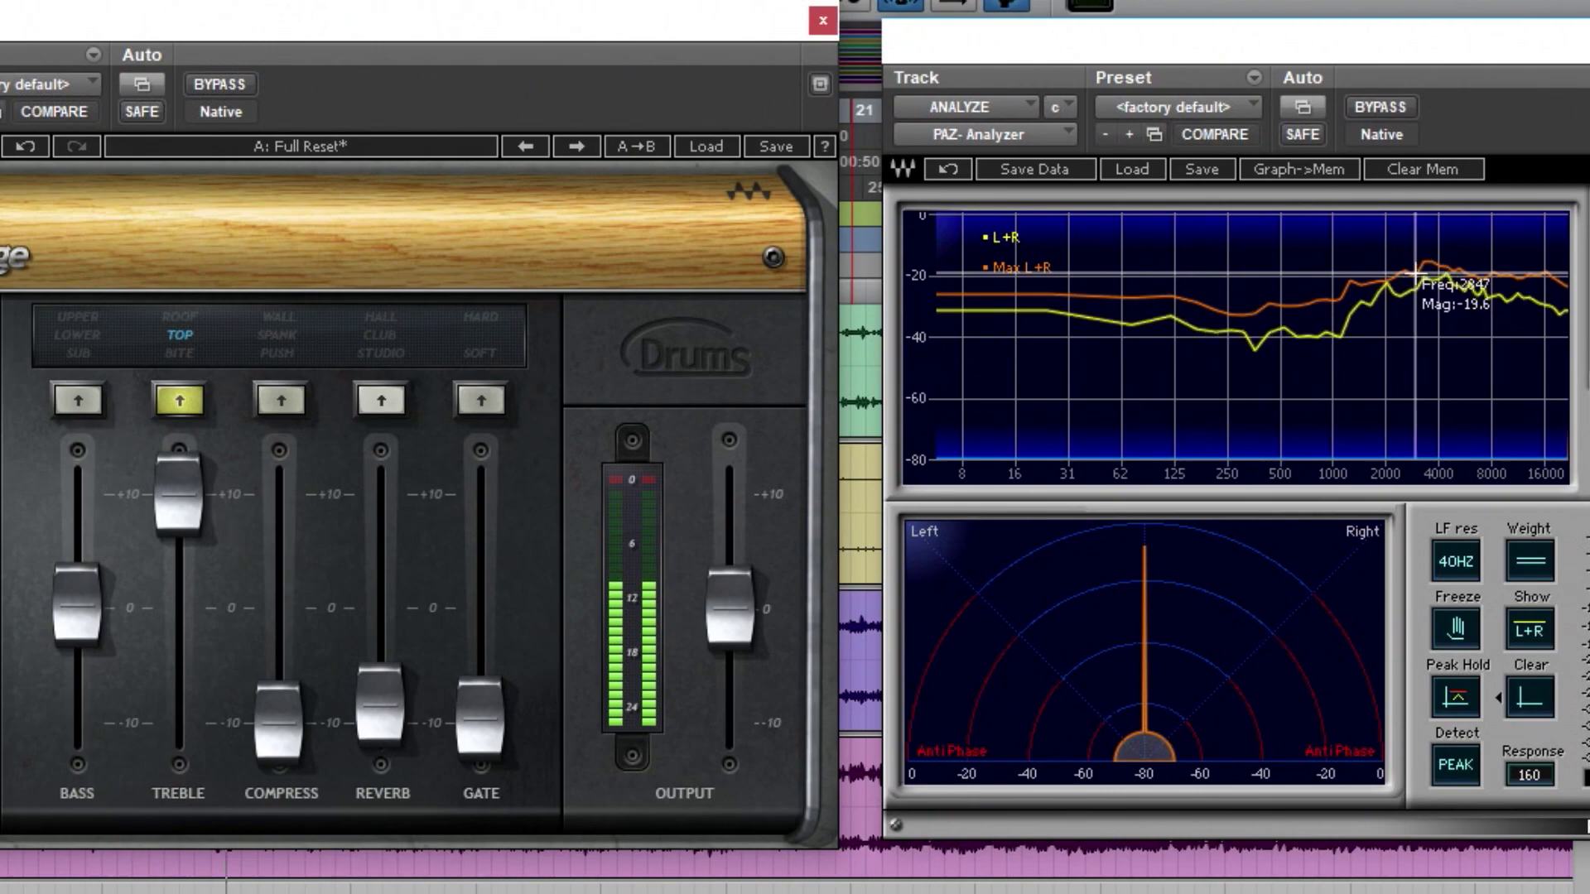
left_click_drag(154, 493, 178, 344)
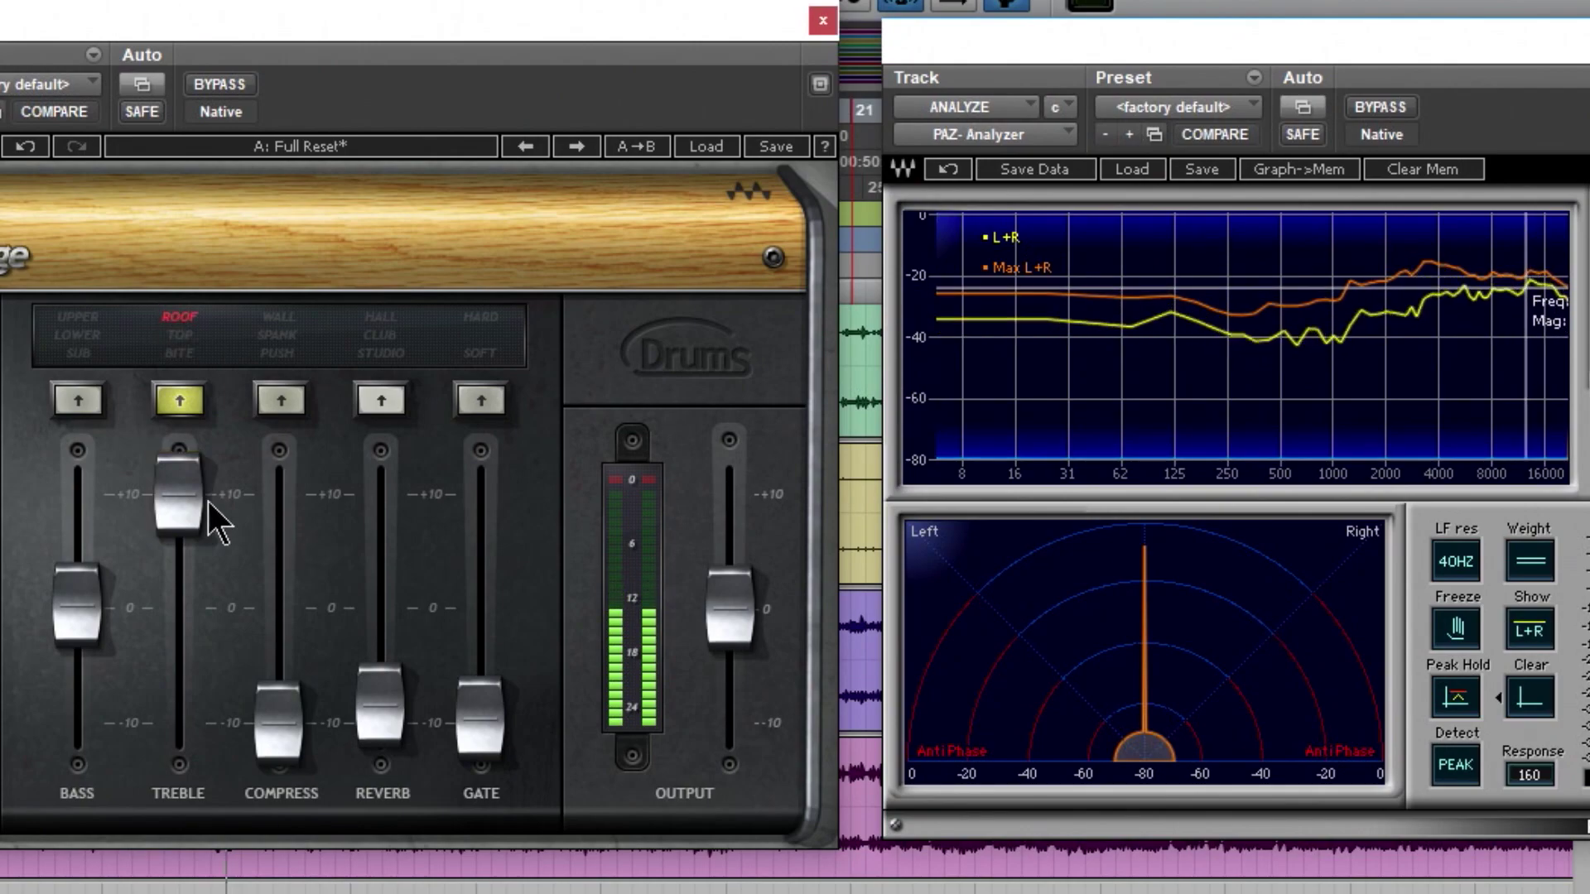
mouse_move(195, 501)
left_mouse_down()
mouse_move(194, 730)
mouse_move(178, 497)
mouse_move(178, 720)
mouse_move(178, 494)
left_mouse_up()
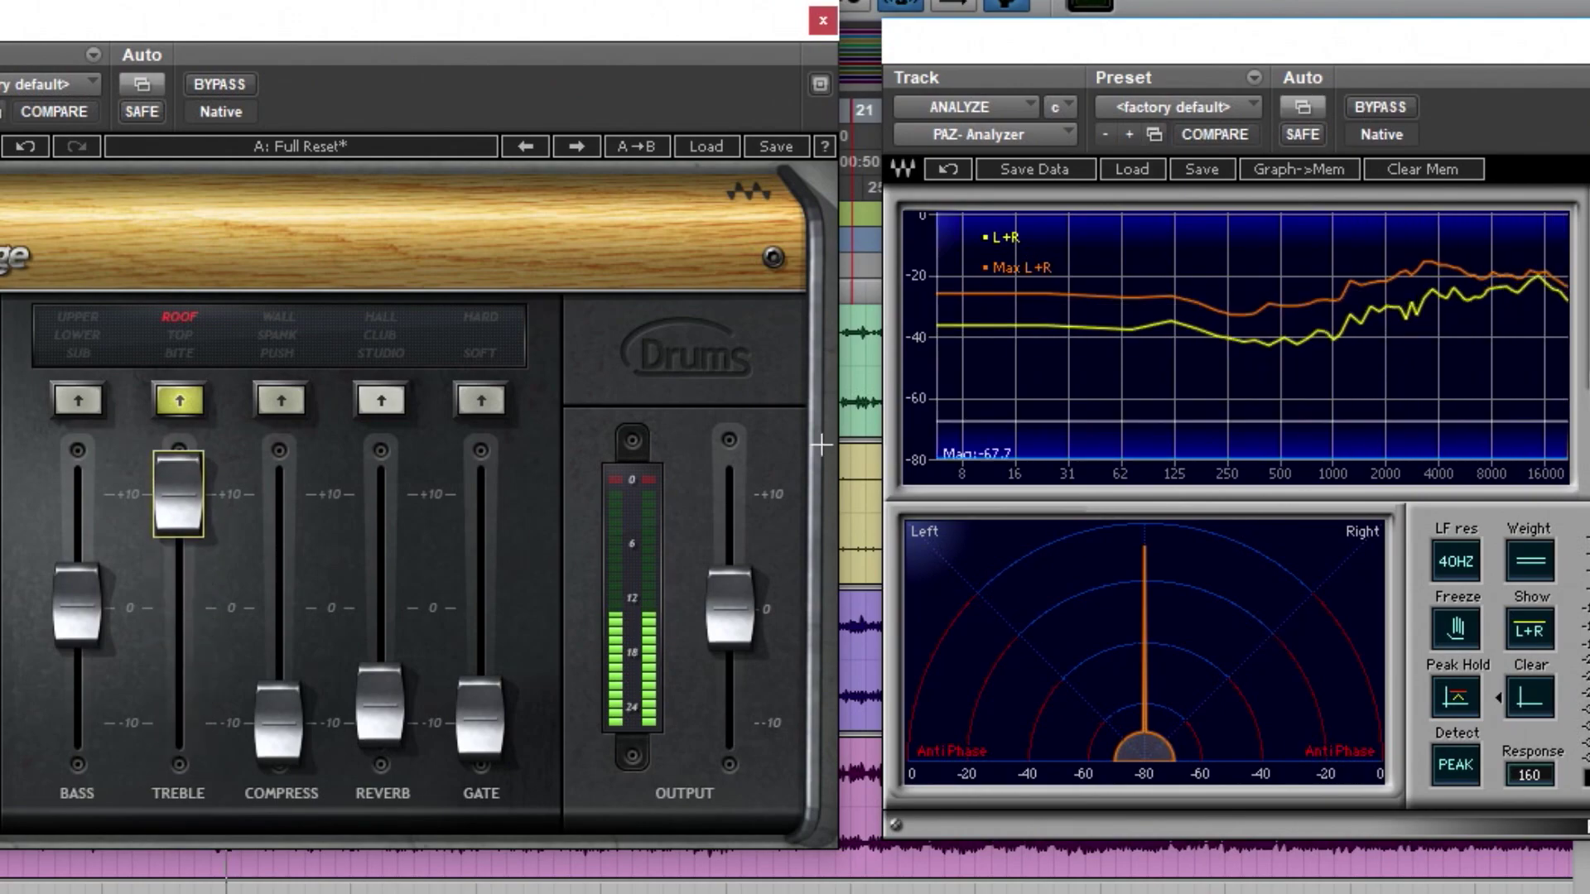
left_click_drag(178, 495, 178, 544)
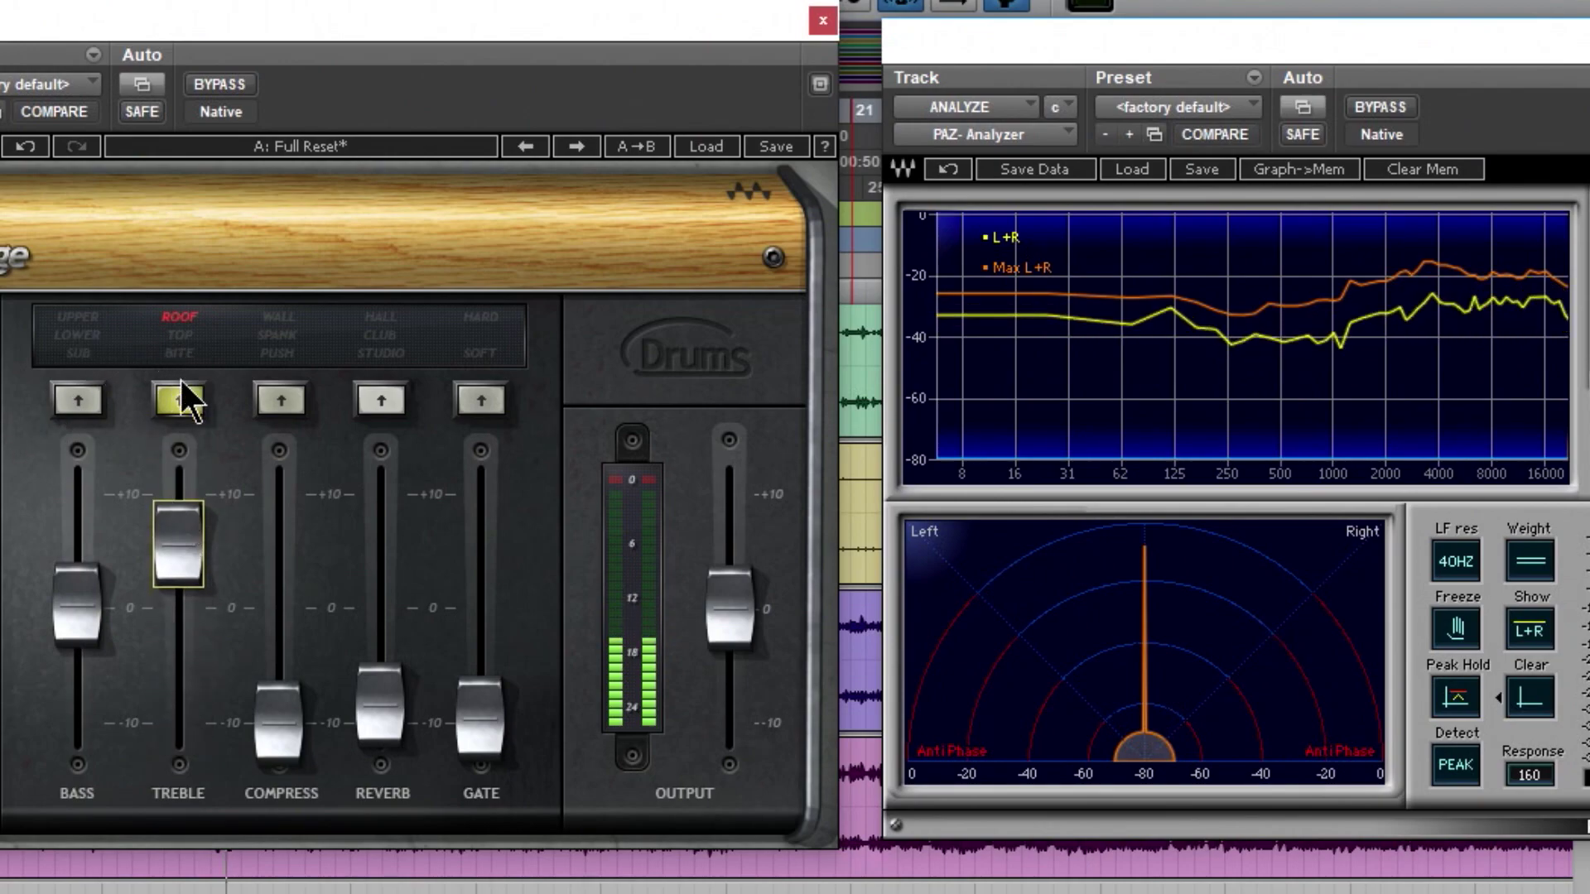
- Bypass Treble and lower it to about +2.5, and raise Bass in Sub mode to +10 to examine its peak
left_click(78, 400)
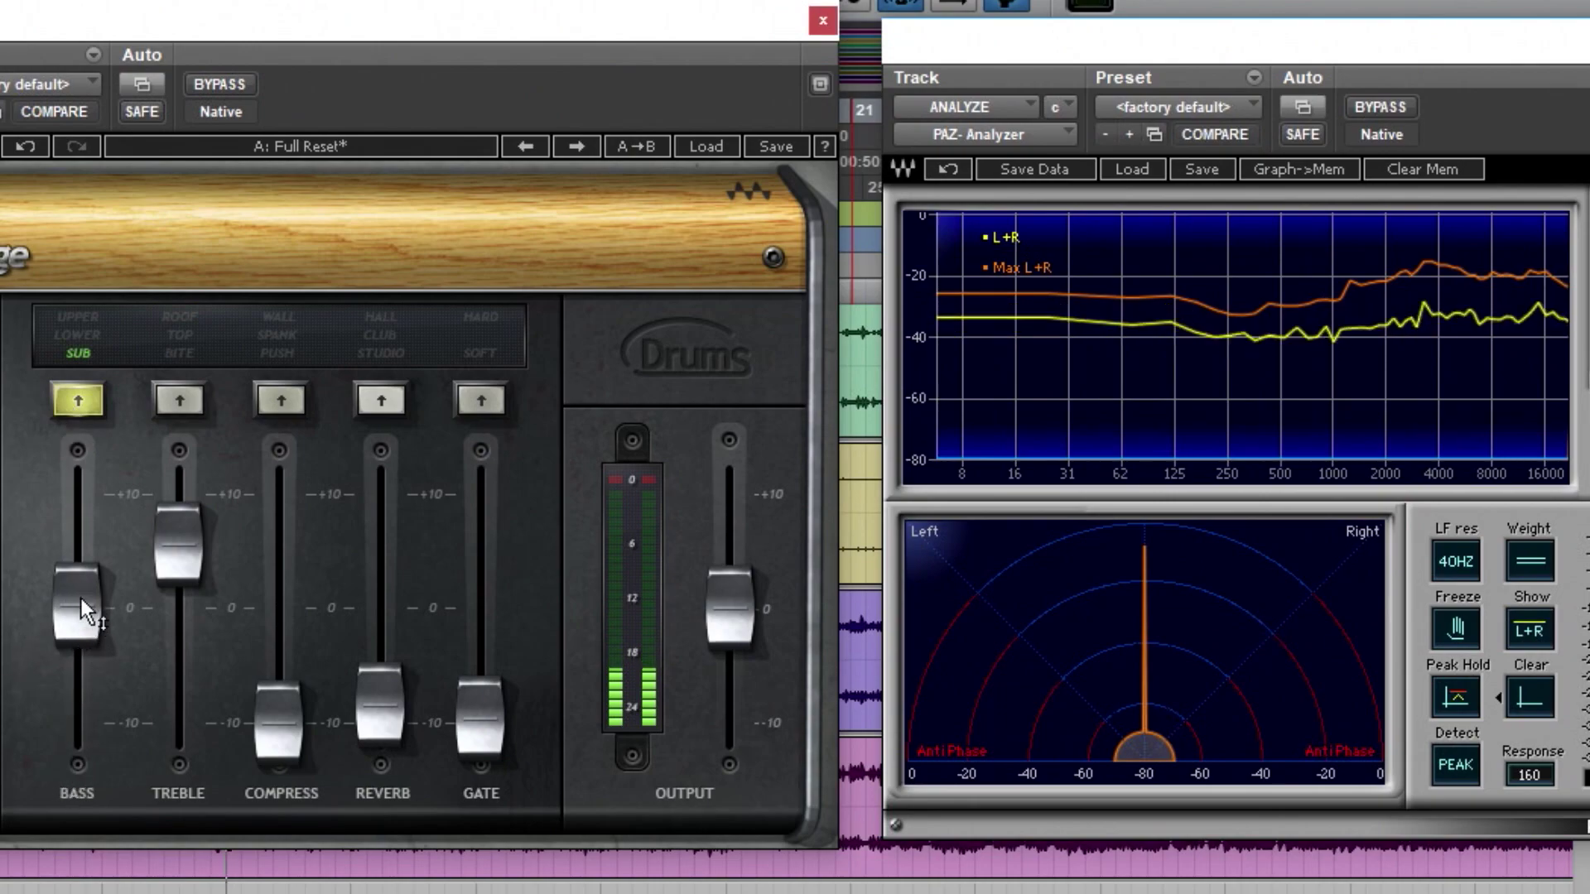
left_click_drag(191, 550, 191, 584)
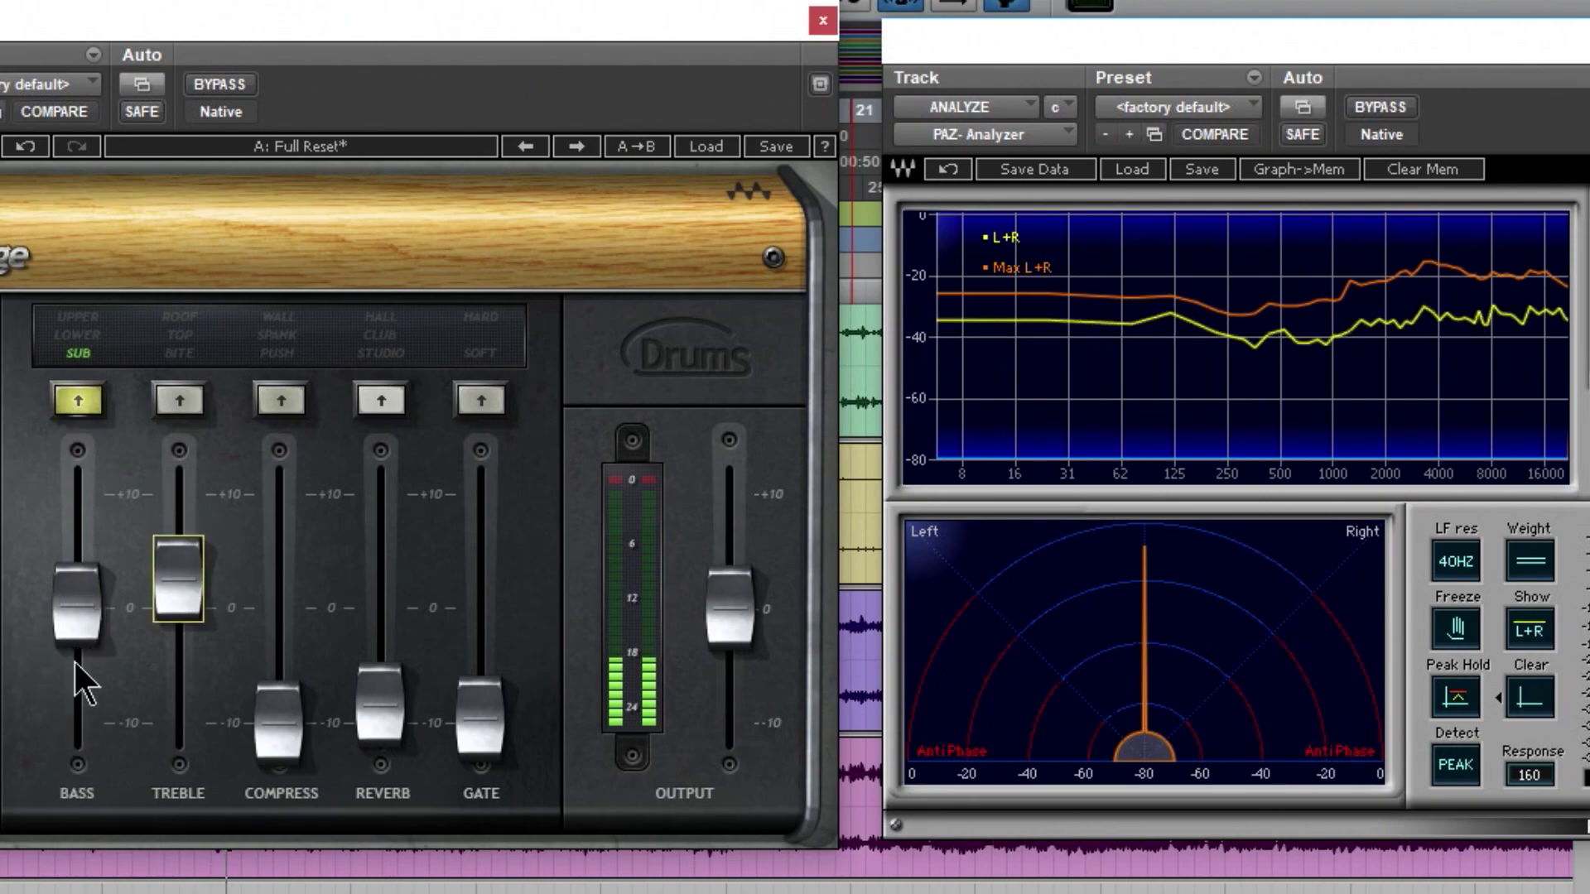
left_click_drag(80, 617, 80, 507)
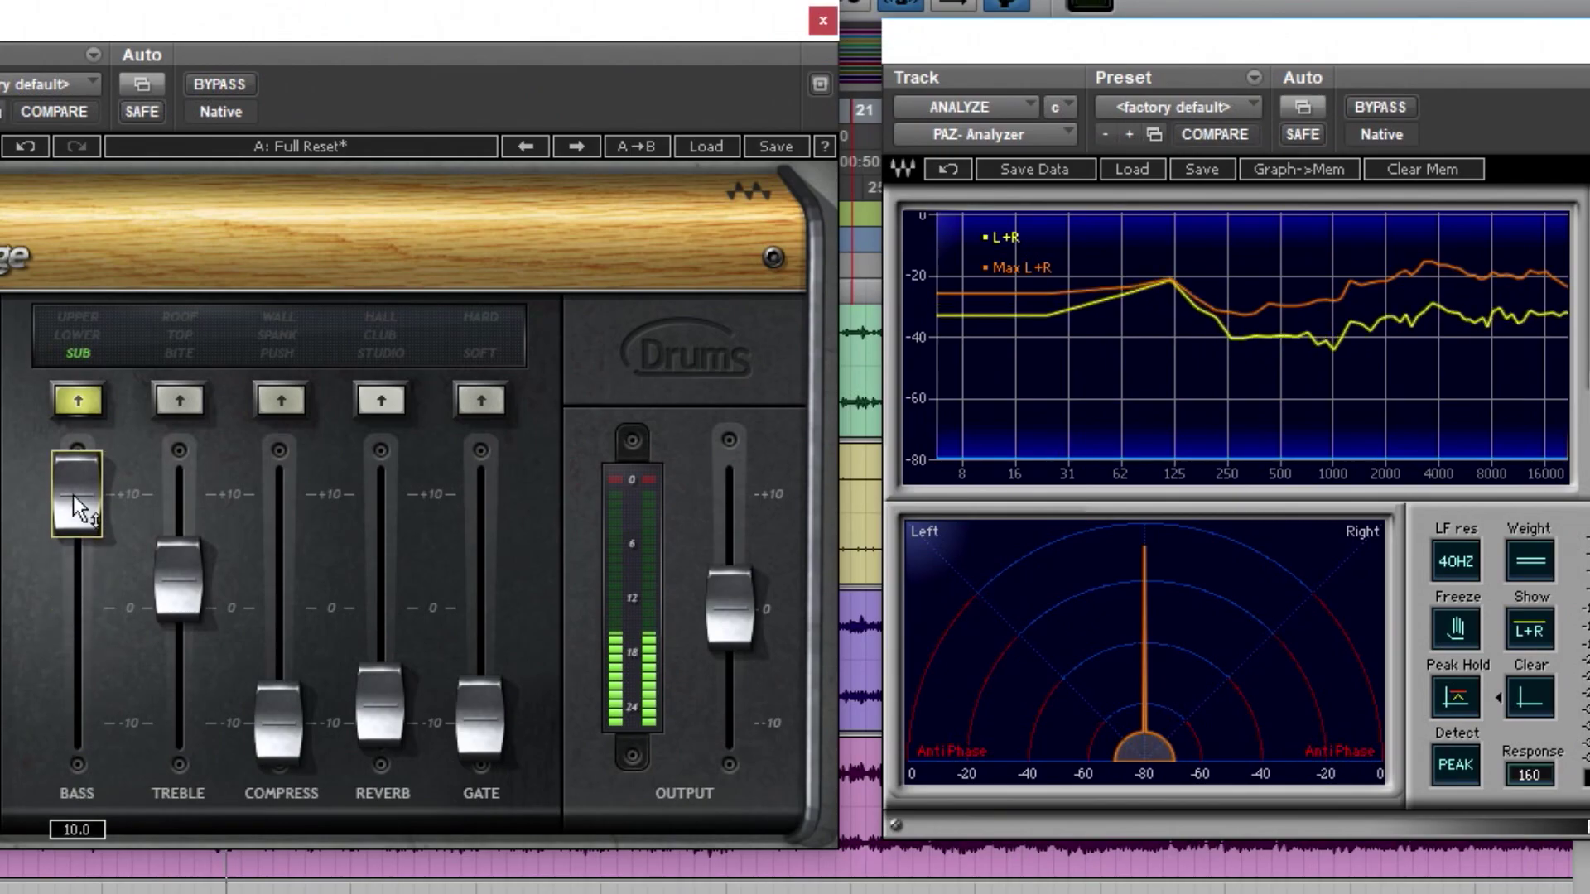
left_click(1172, 281)
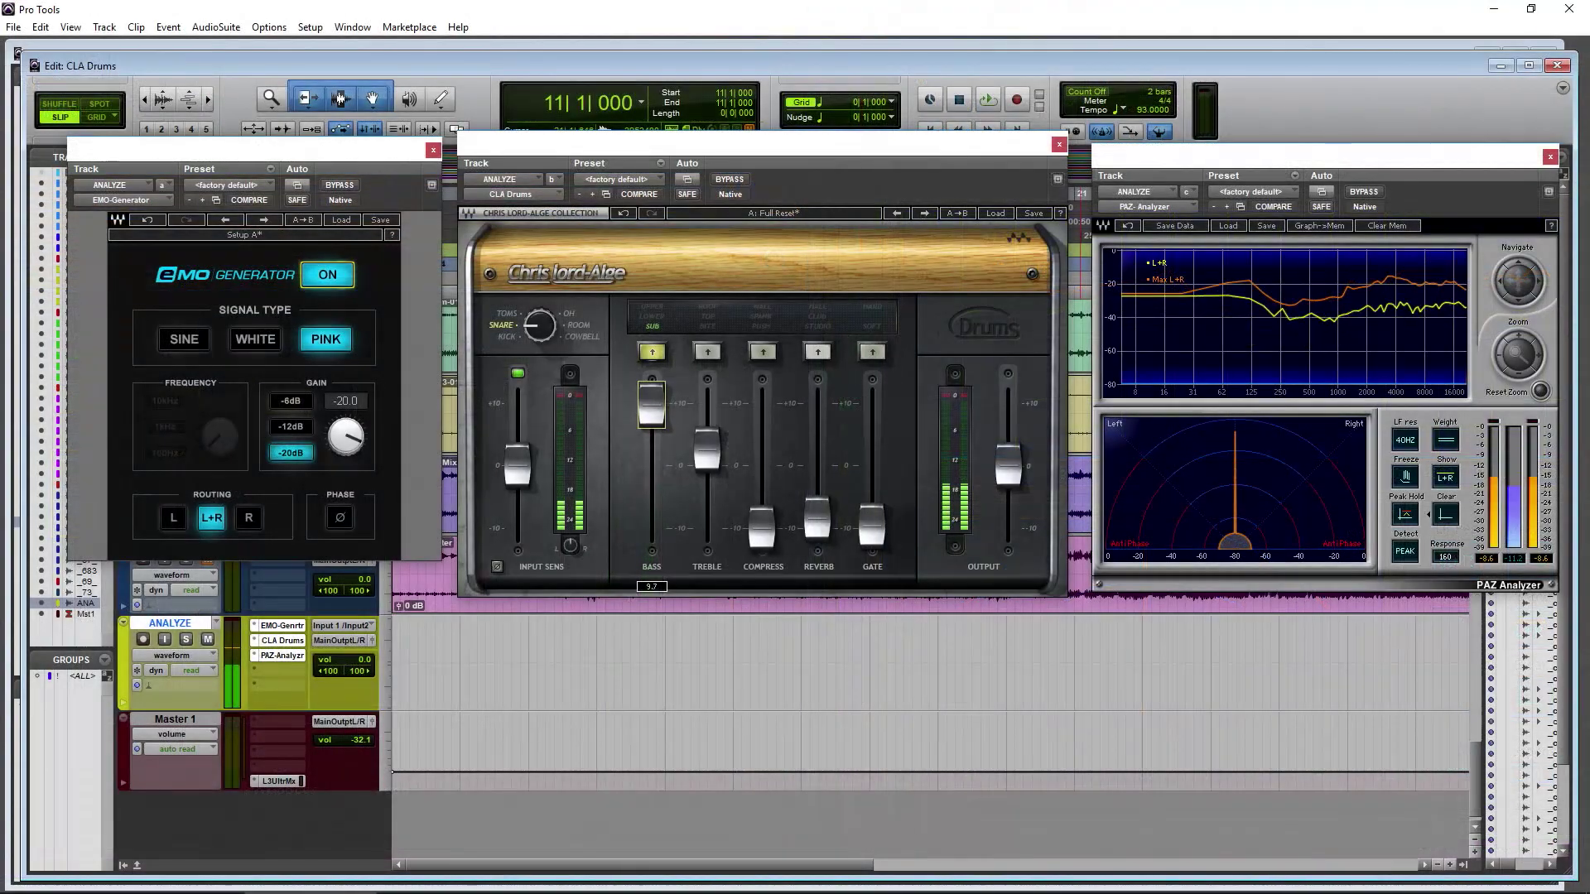
- Switch Bass to Lower, reduce it and raise it back to about +10 to examine its curve on the analyzer
left_click_drag(77, 497, 77, 575)
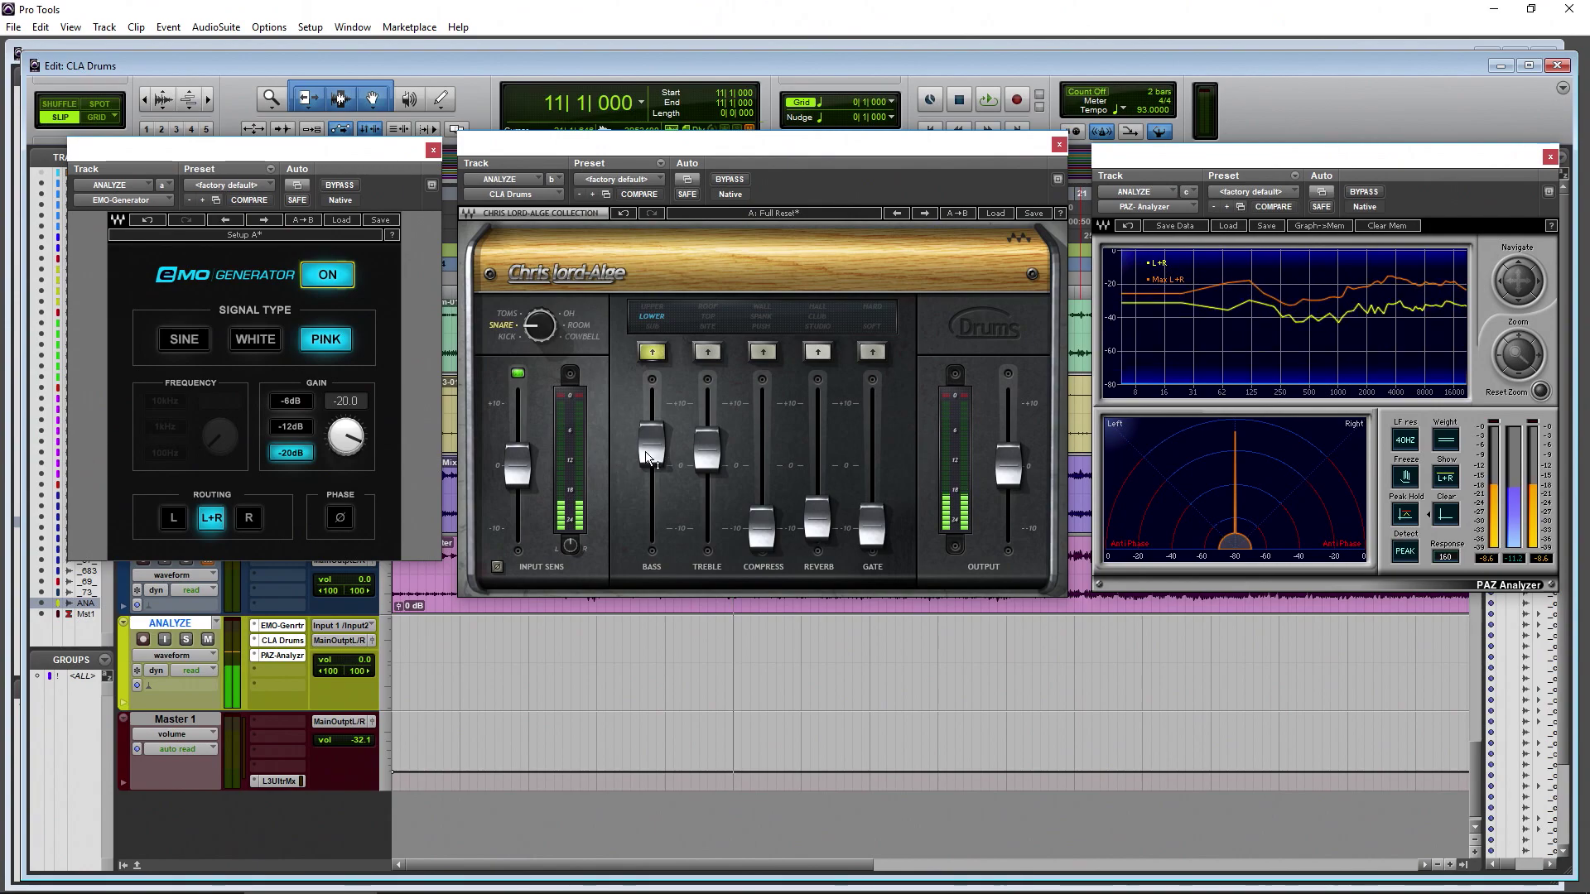
left_click_drag(651, 448, 651, 403)
mouse_move(1264, 292)
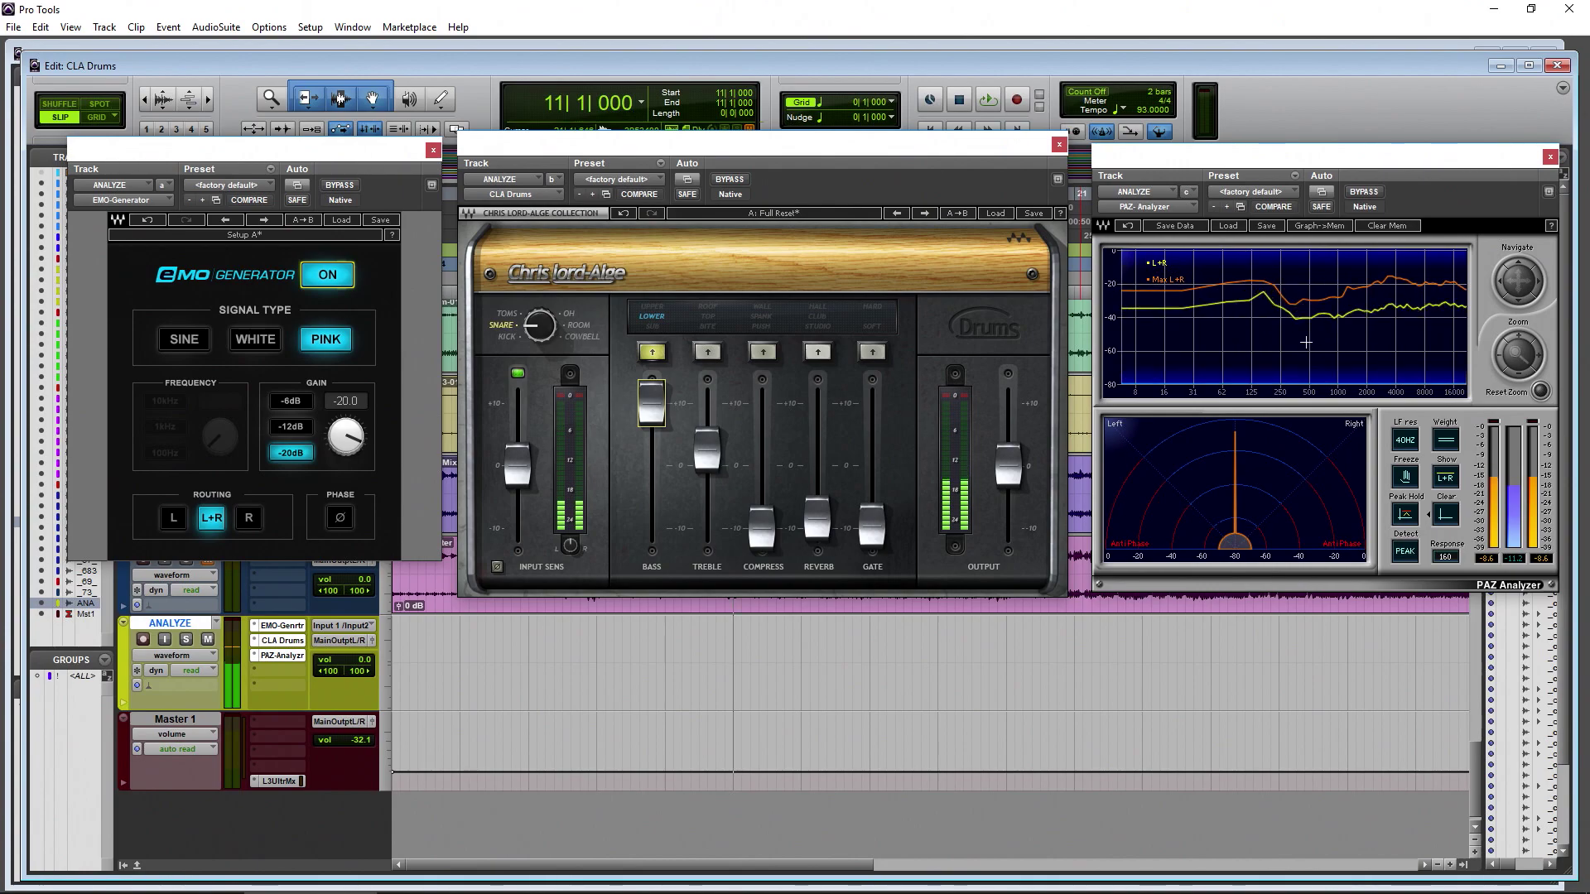
- Switch Bass to Upper at about +10 to examine its curve, and lower it to about +5
mouse_move(652, 403)
left_mouse_down()
mouse_move(652, 513)
mouse_move(652, 404)
left_mouse_up()
left_click(653, 306)
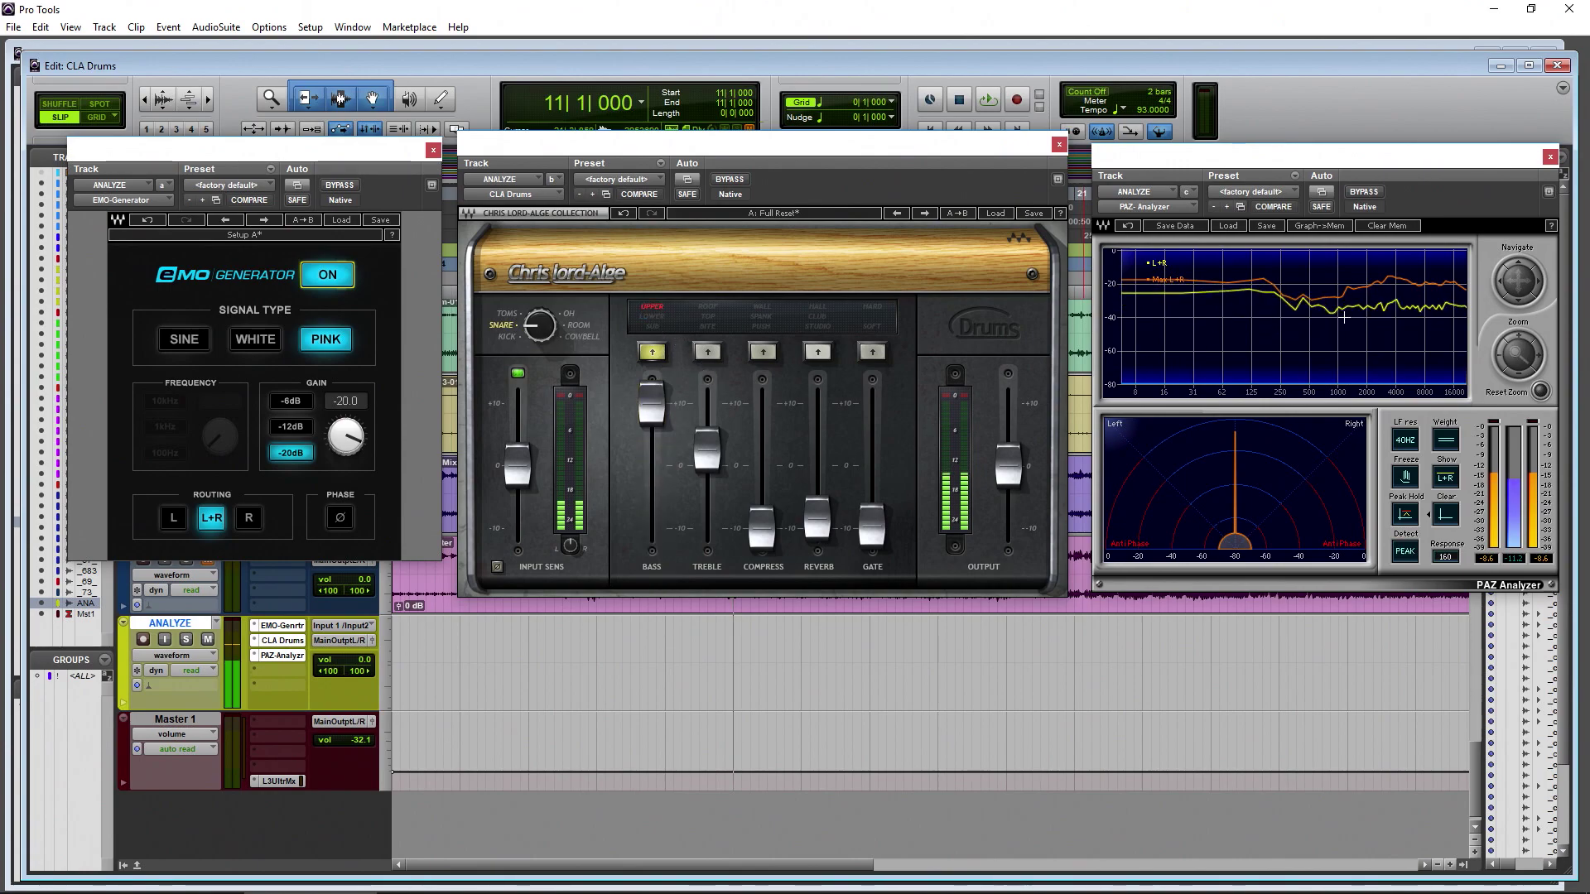
mouse_move(652, 403)
left_mouse_down()
mouse_move(652, 530)
mouse_move(647, 413)
left_mouse_up()
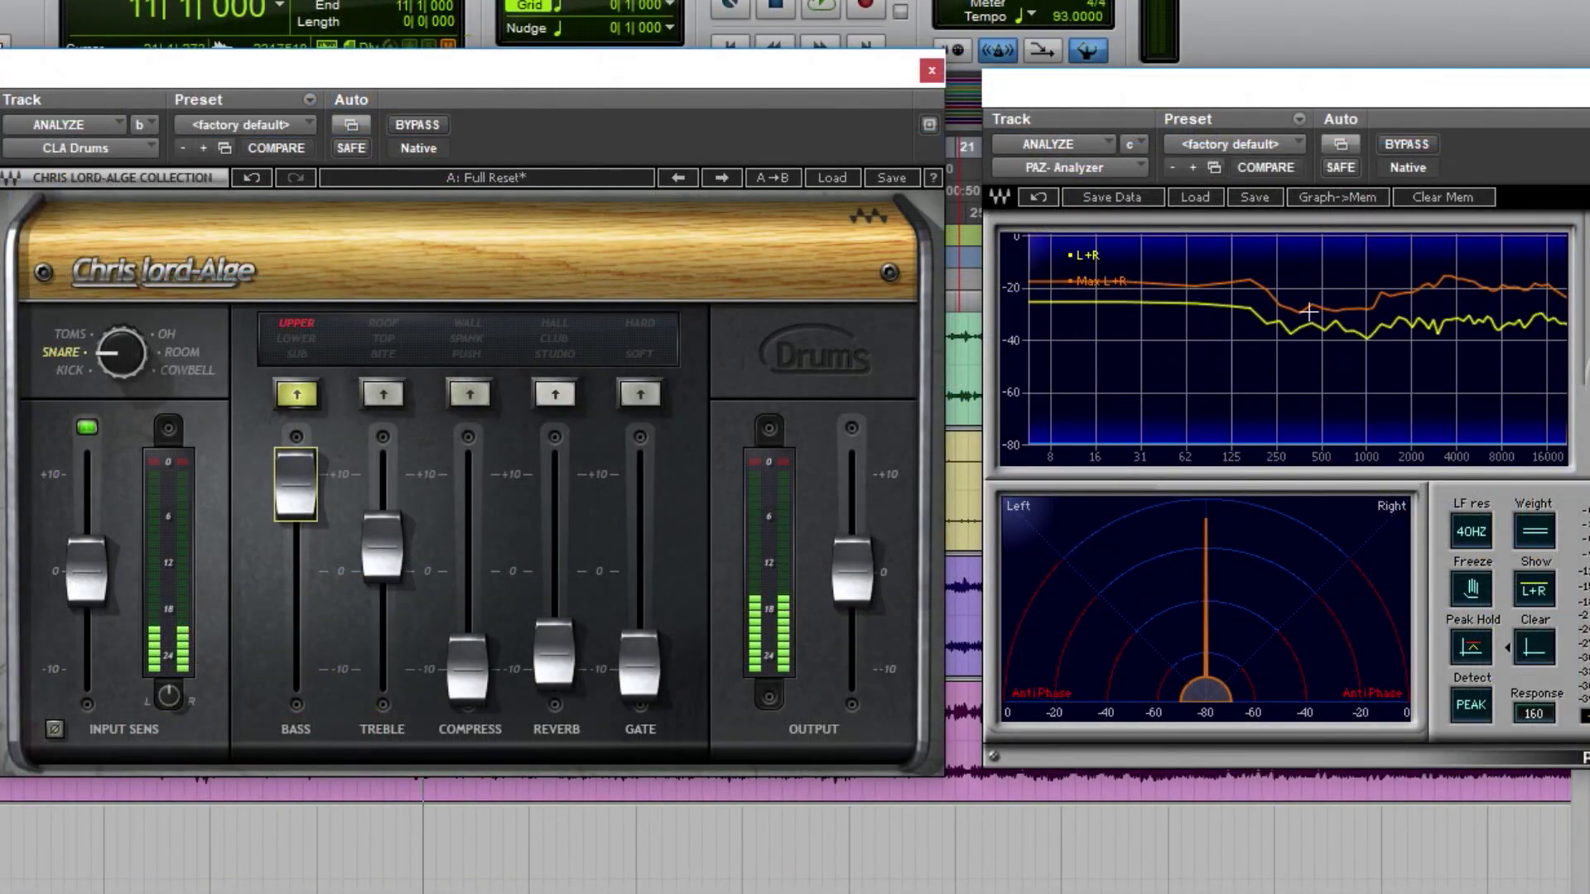
left_click_drag(317, 497, 305, 550)
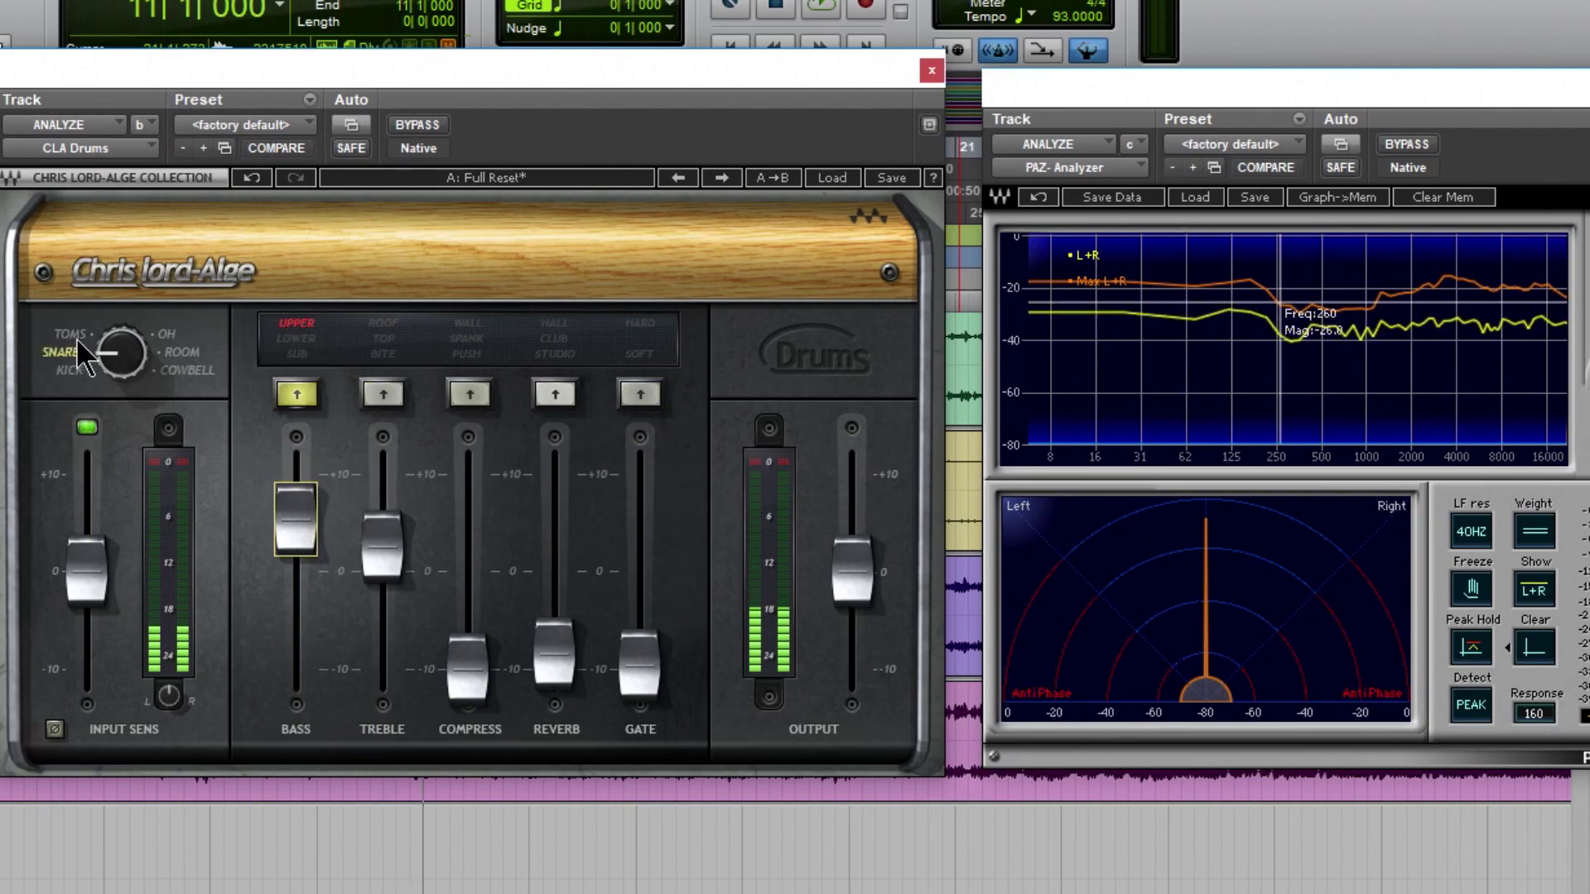
- Set the drum type to Toms, compare Bass Sub, Lower and Upper at about +10, and lower Bass to about 0
left_click_drag(82, 340, 86, 343)
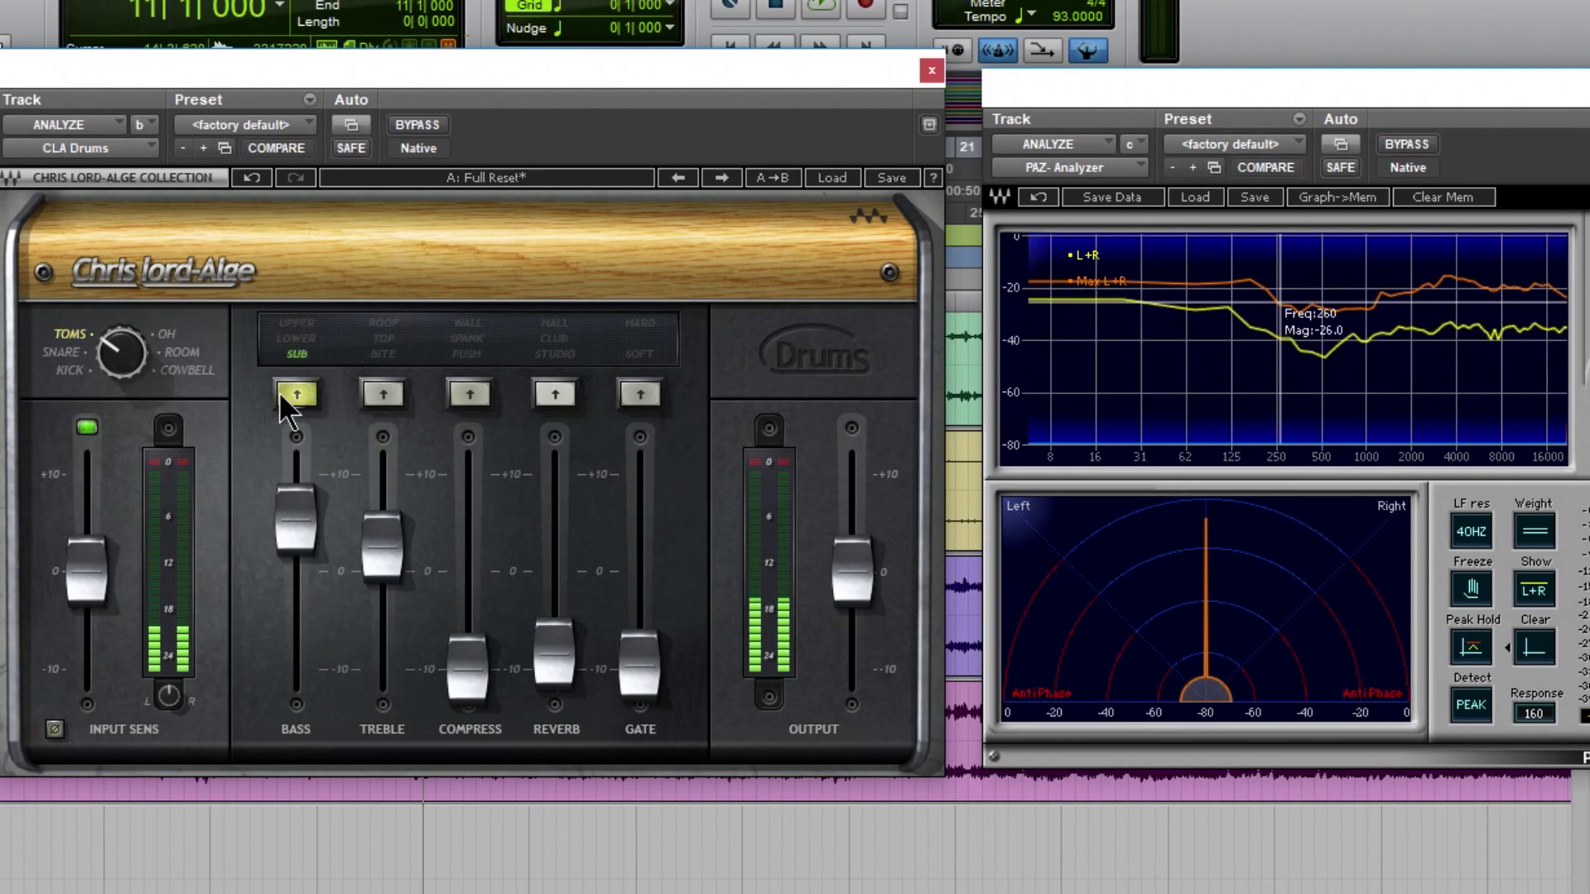
left_click_drag(292, 522, 294, 474)
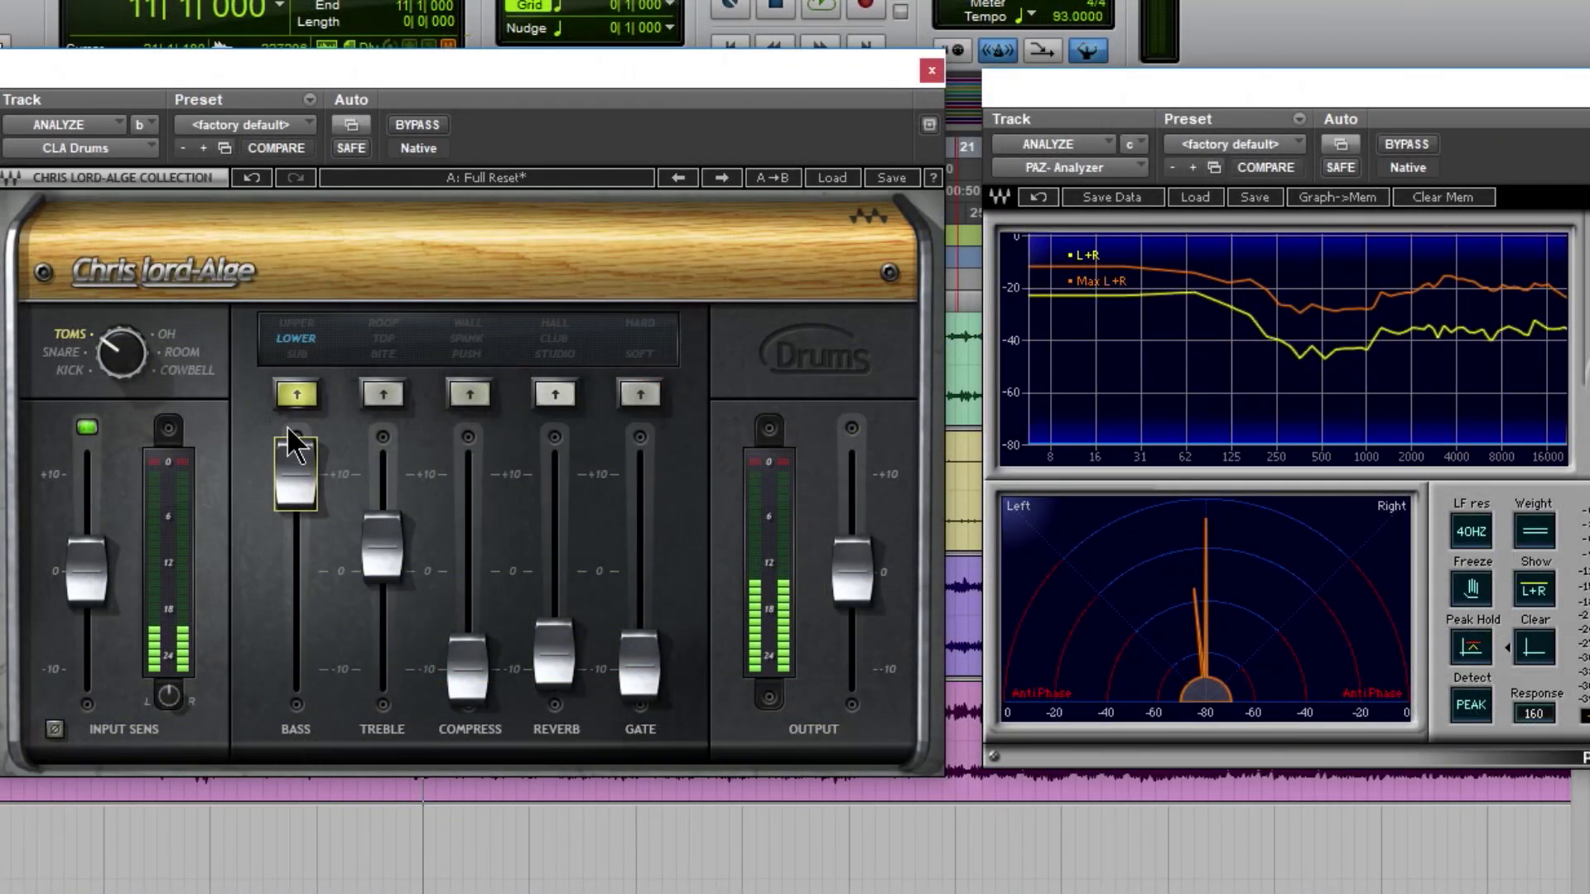
left_click(305, 324)
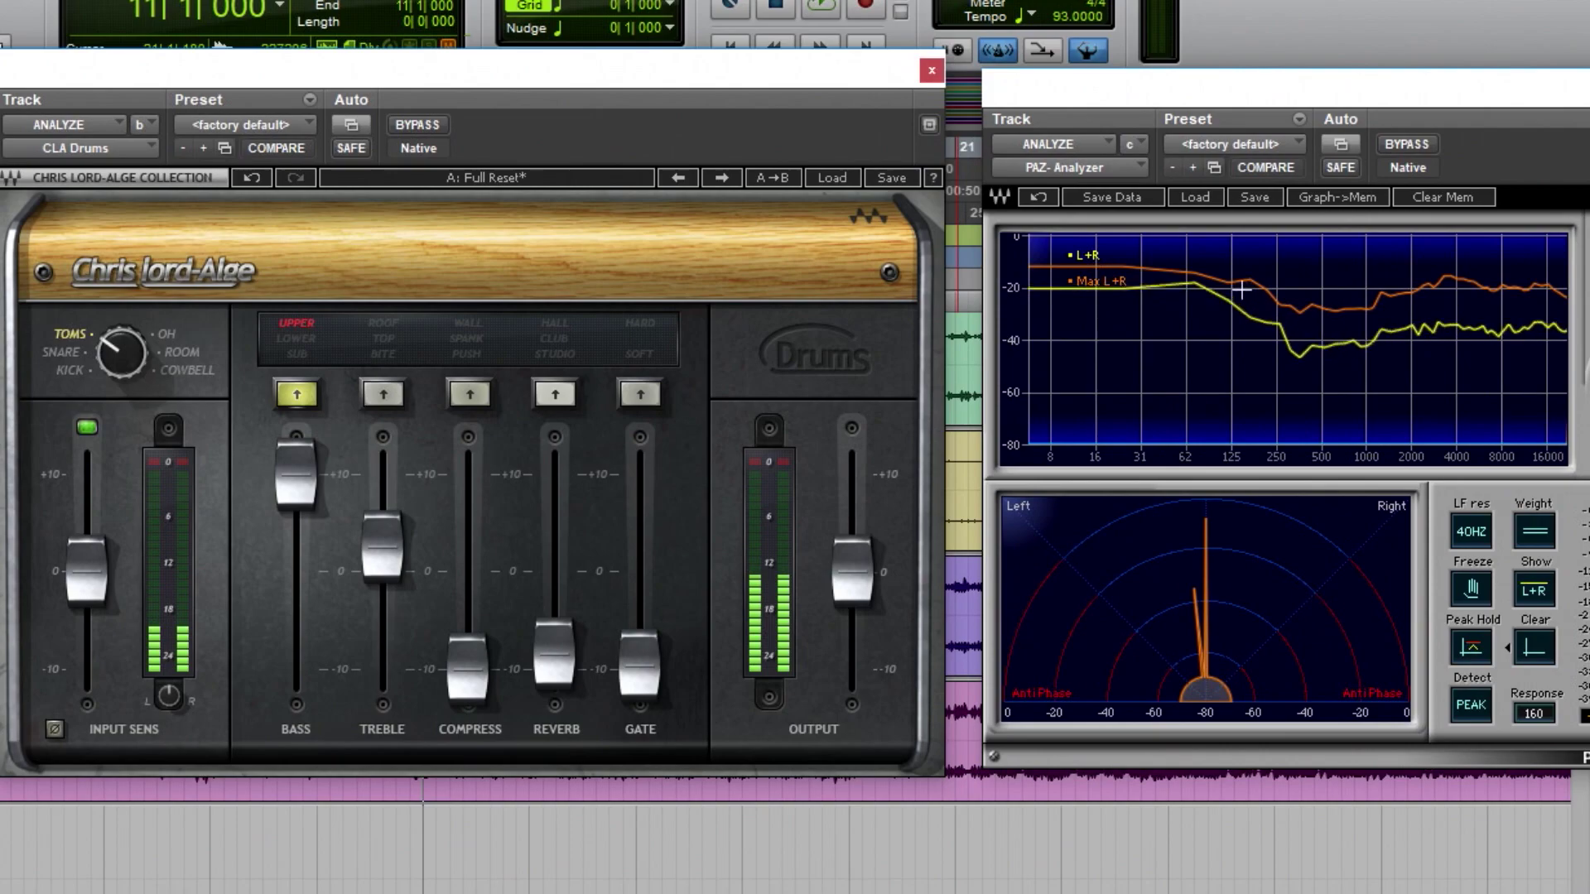
mouse_move(296, 473)
left_mouse_down()
mouse_move(295, 671)
mouse_move(295, 477)
left_mouse_up()
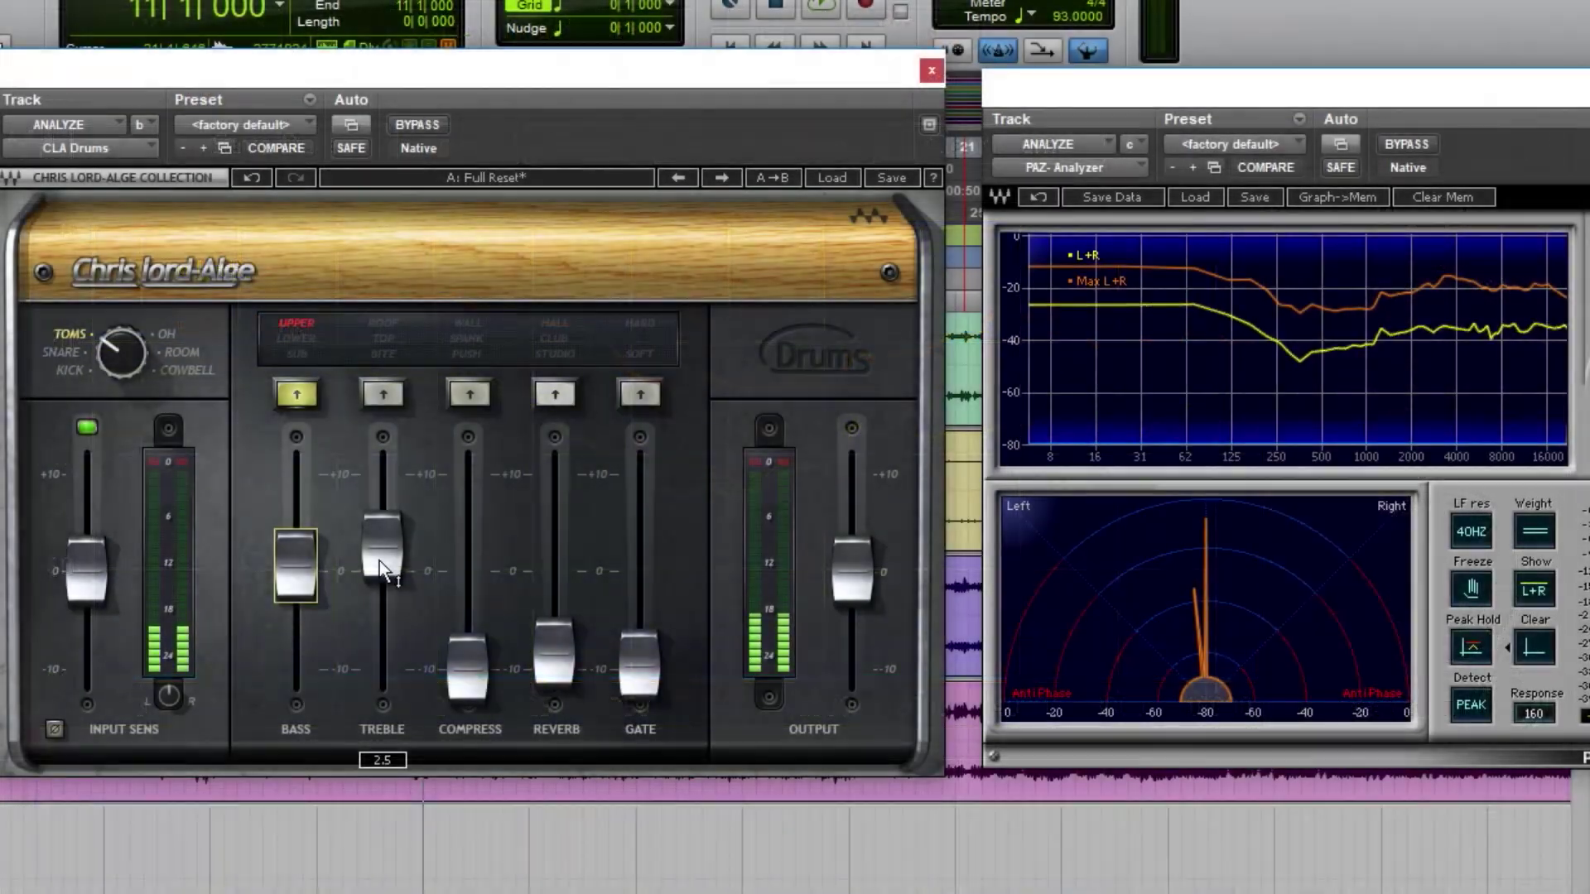
- Raise Treble to about +10 for the toms and compare its Bite, Top and Roof curves on the analyzer
left_click_drag(379, 559, 381, 473)
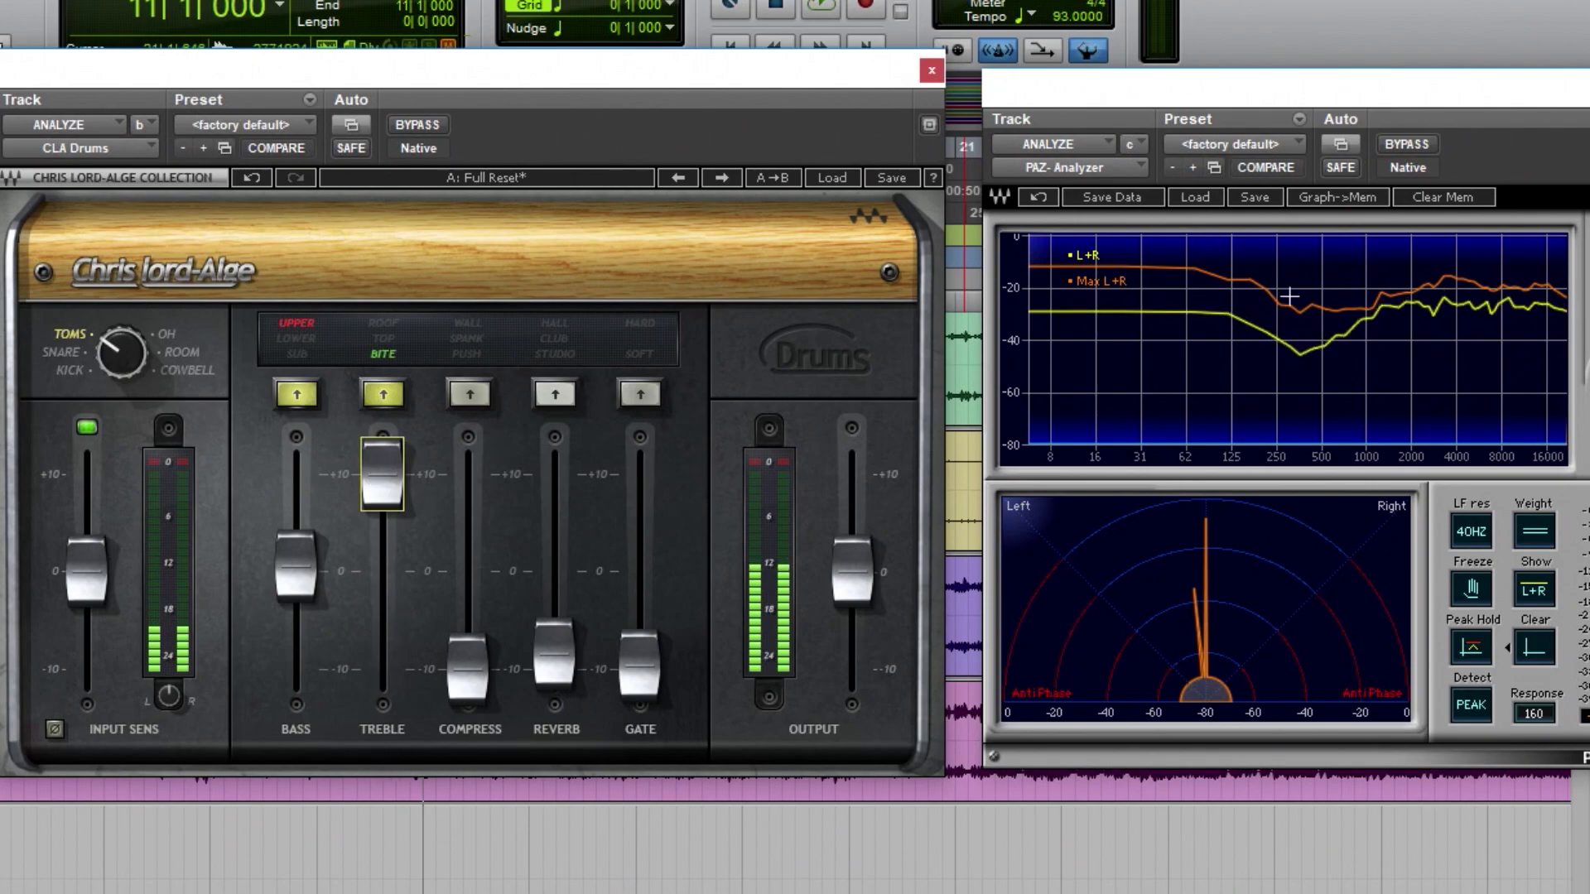
mouse_move(381, 474)
left_mouse_down()
mouse_move(381, 656)
mouse_move(381, 473)
left_mouse_up()
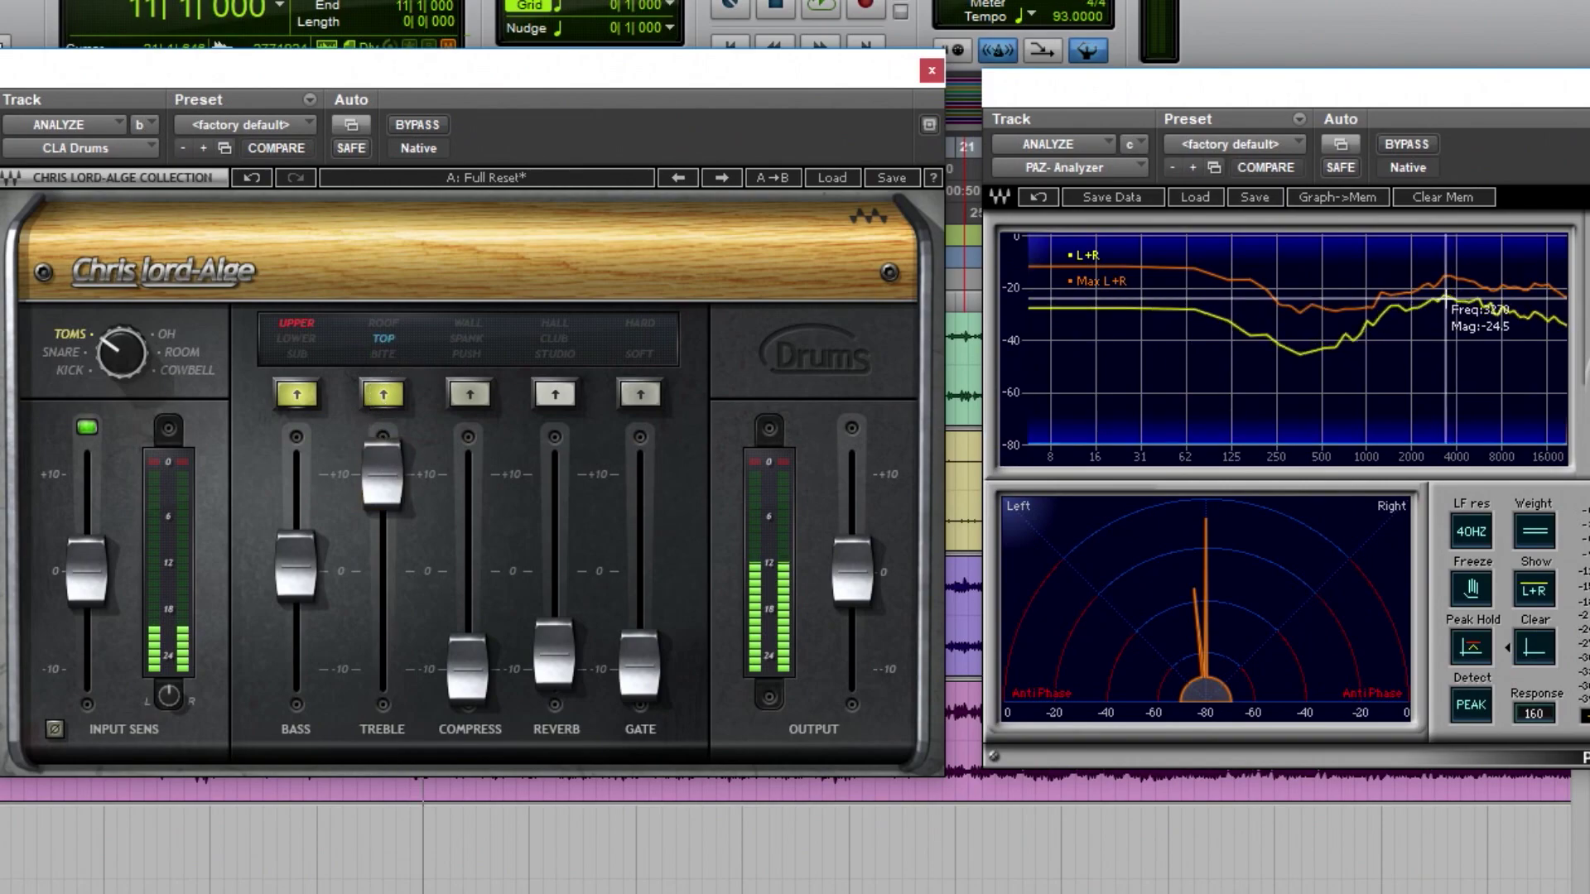
mouse_move(380, 473)
left_mouse_down()
mouse_move(381, 660)
mouse_move(381, 474)
left_mouse_up()
left_click_drag(382, 645, 381, 474)
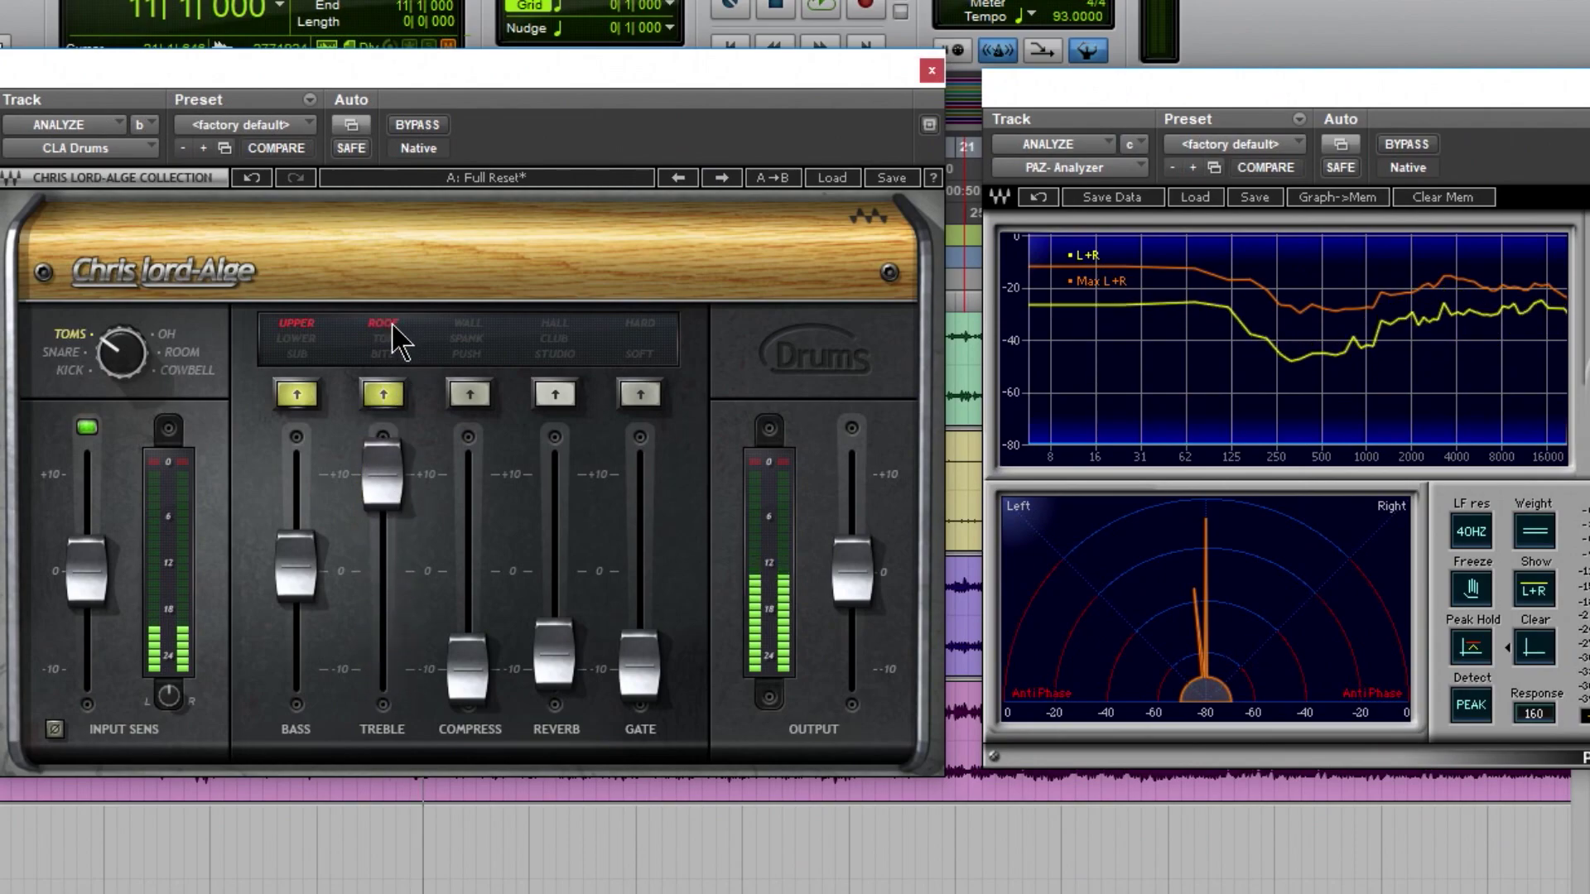
left_click(384, 473)
- Alternate the drum type between Kick and Toms to compare their curves, and lower Treble to about +3
left_click(58, 374)
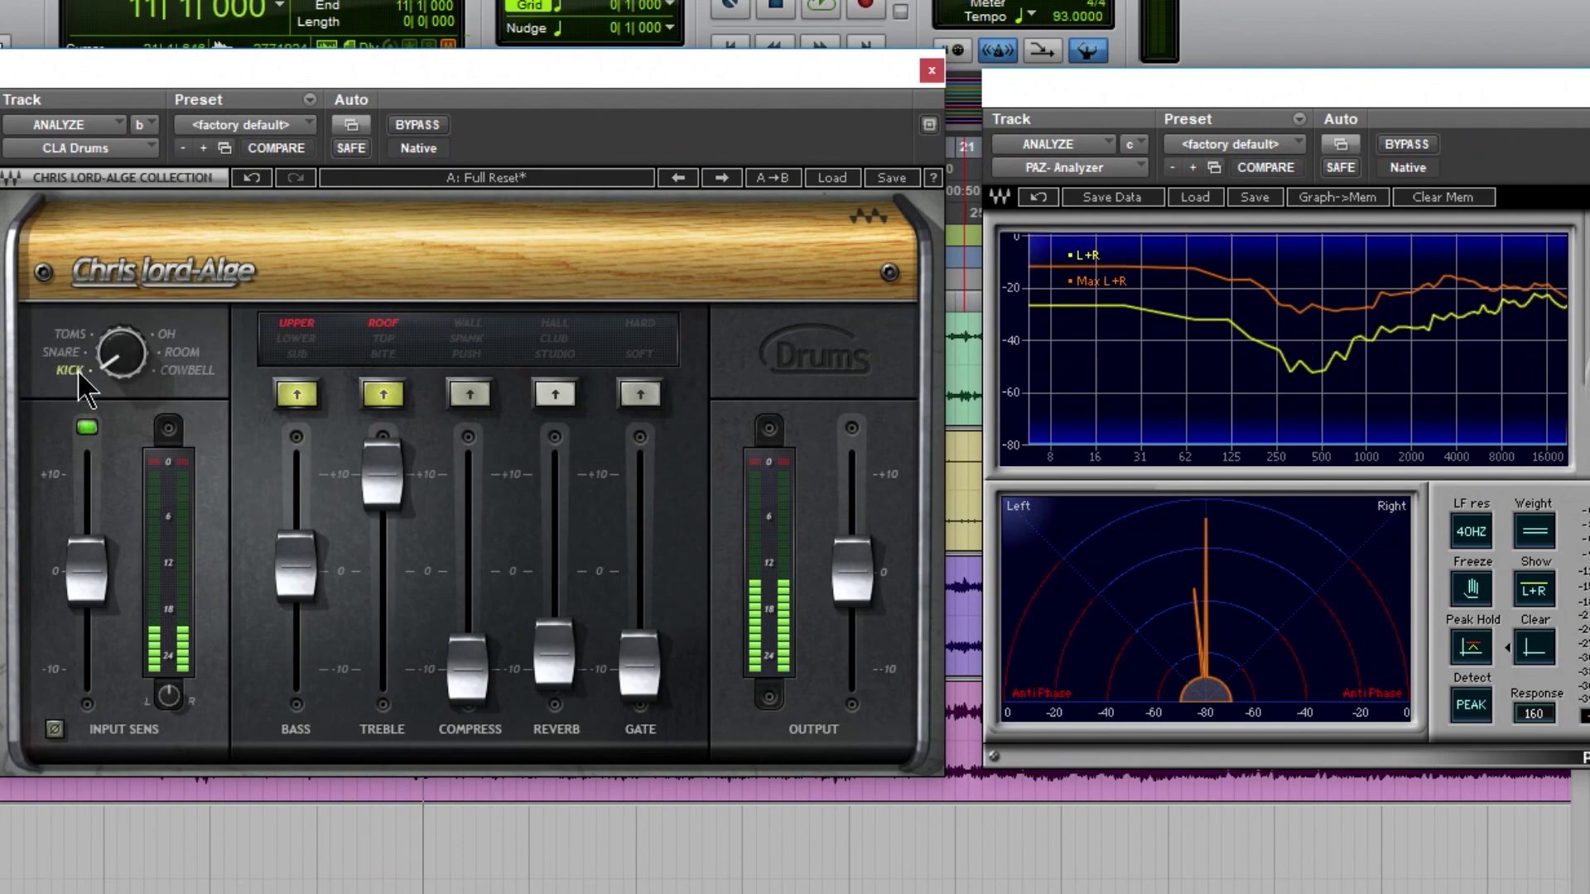
left_click(1298, 386)
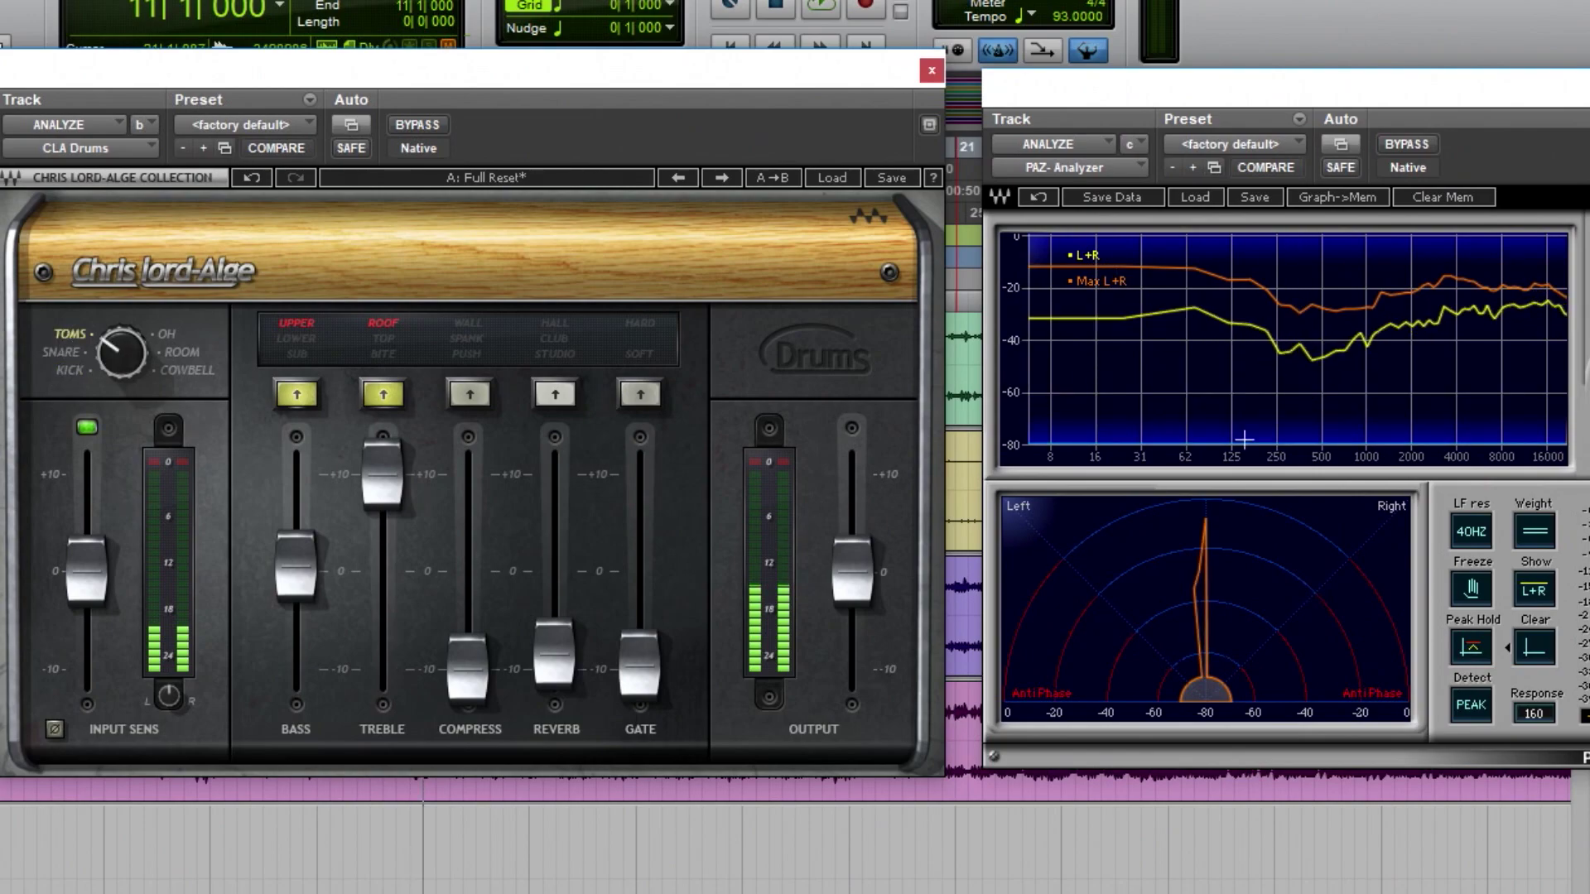
mouse_move(406, 543)
left_mouse_down()
mouse_move(406, 571)
mouse_move(405, 472)
mouse_move(406, 662)
mouse_move(406, 572)
mouse_move(383, 538)
left_mouse_up()
- Set the drum type to OH with Treble bypassed, switch Bass to Sub and lower it to about -10
mouse_move(121, 352)
left_mouse_down()
mouse_move(121, 327)
mouse_move(115, 357)
left_mouse_up()
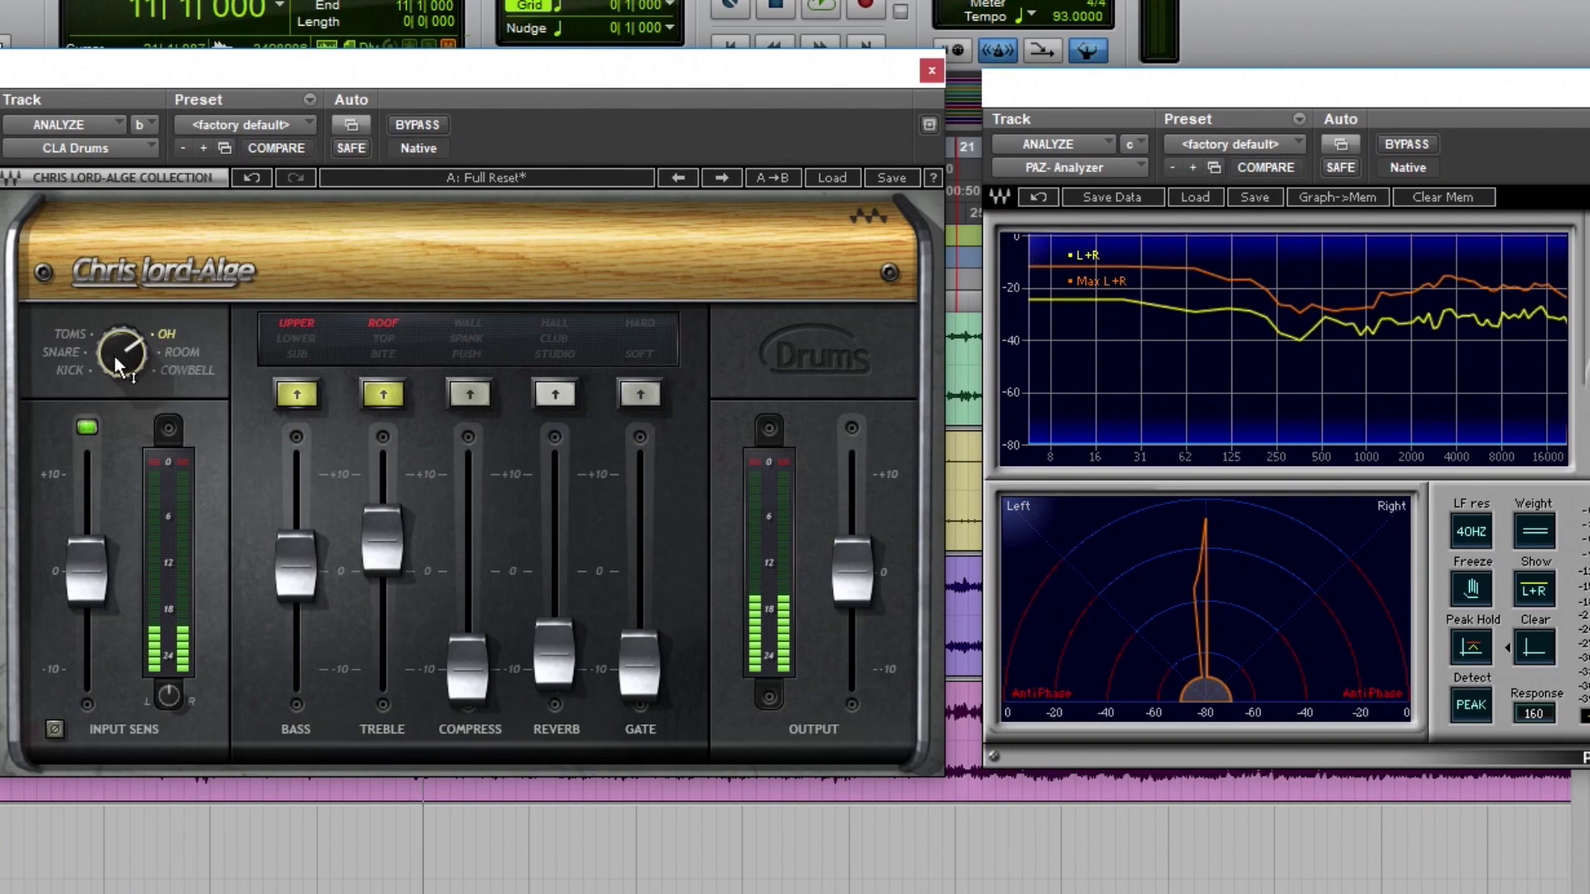
left_click(375, 325)
left_click_drag(372, 552, 372, 558)
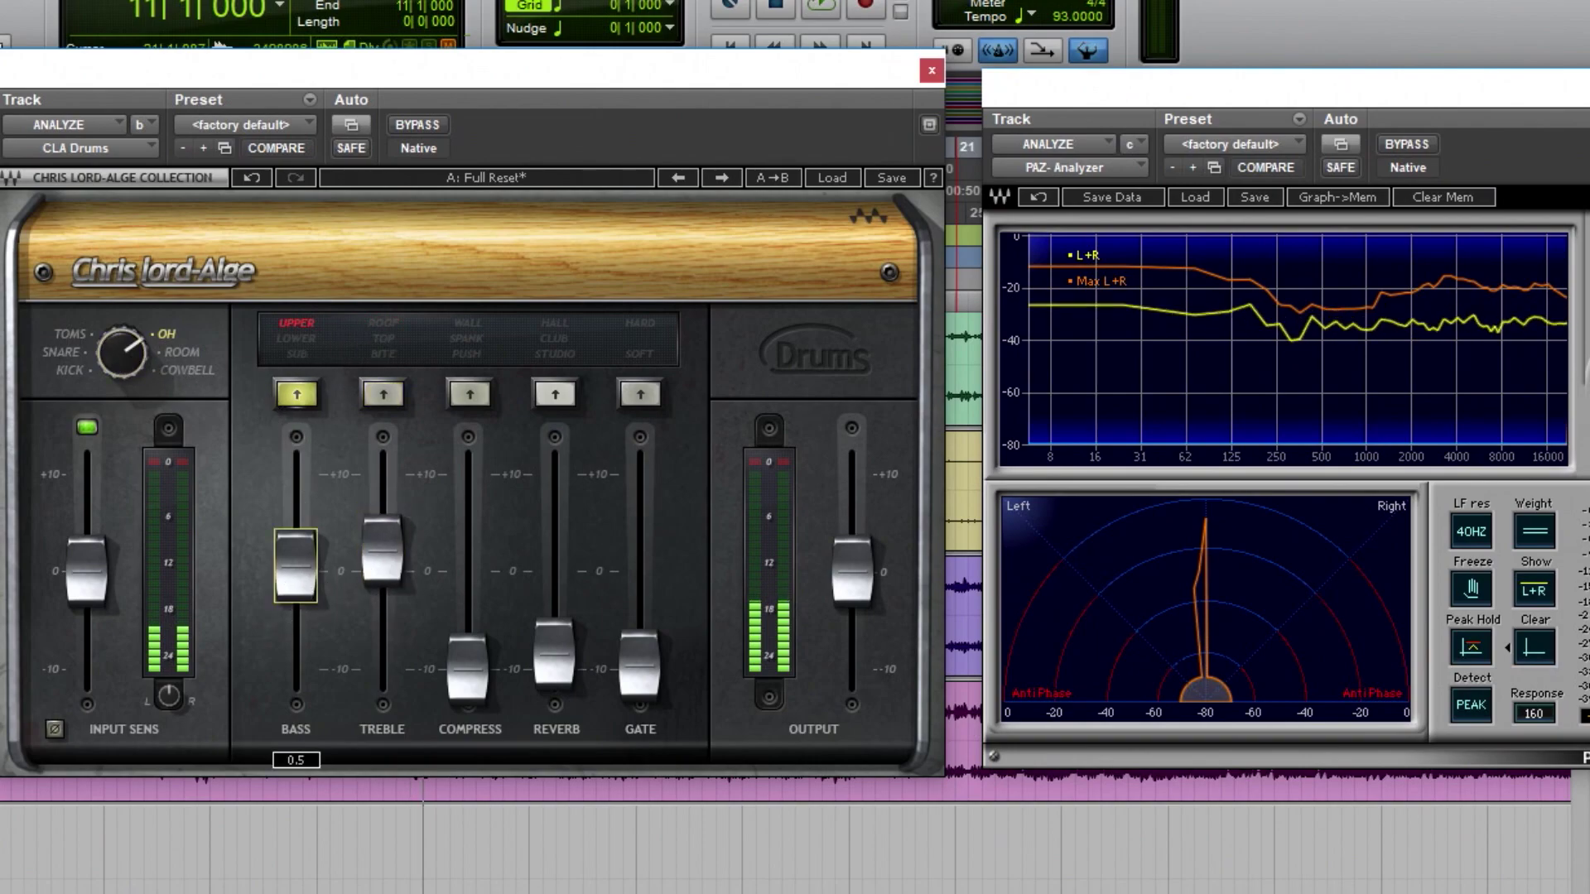
left_click(300, 354)
left_click_drag(292, 565, 292, 669)
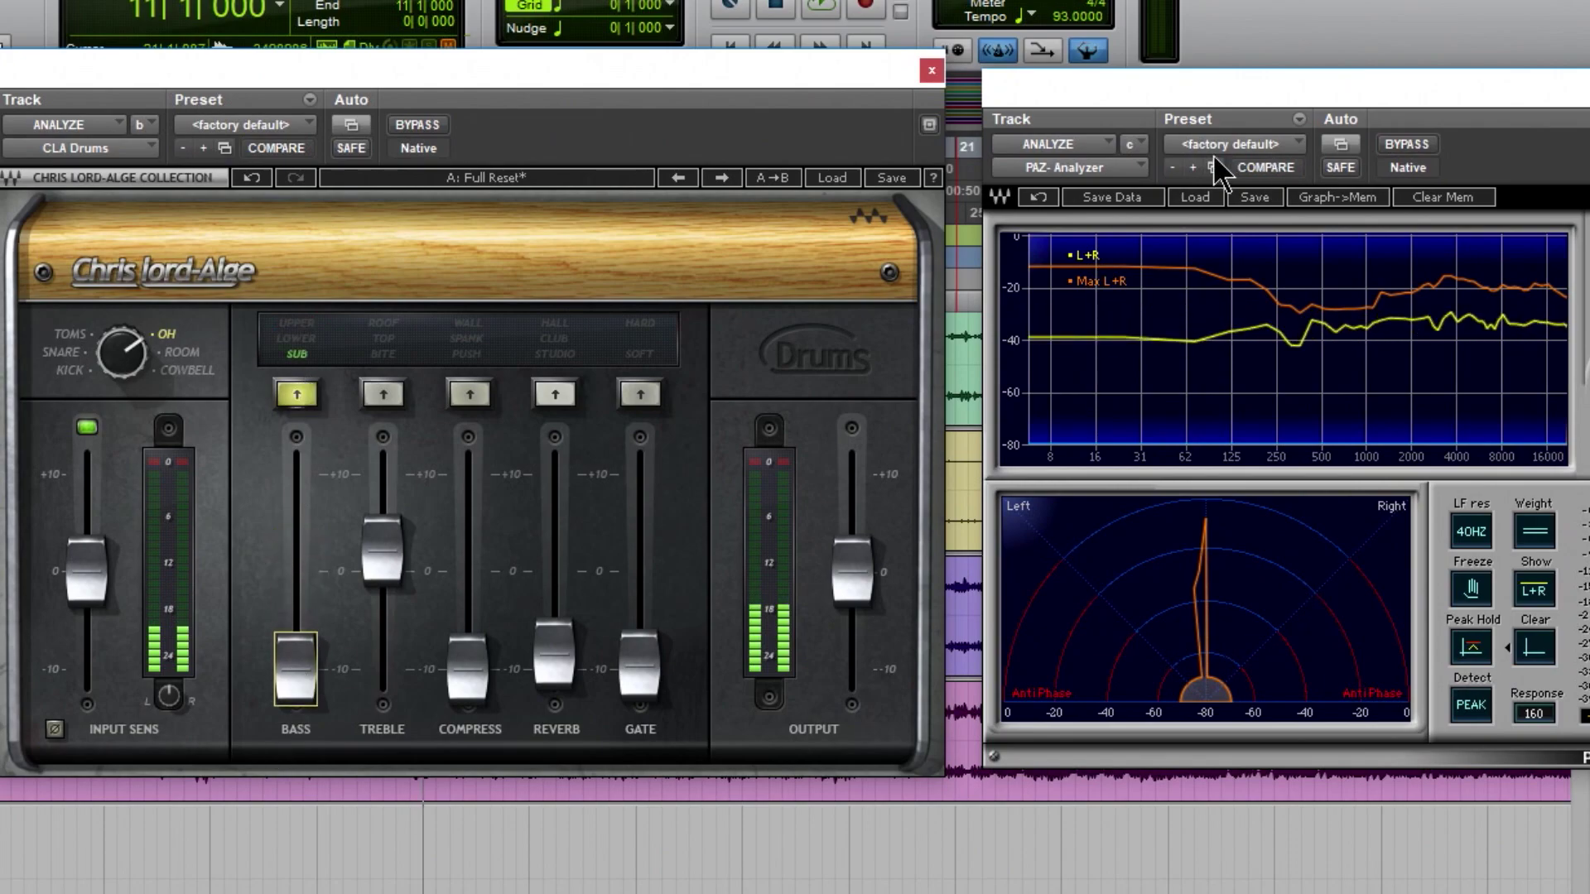
- Raise Bass to about +10, switch it to Upper to examine its curve, and lower it to about +5
left_click_drag(295, 669, 296, 473)
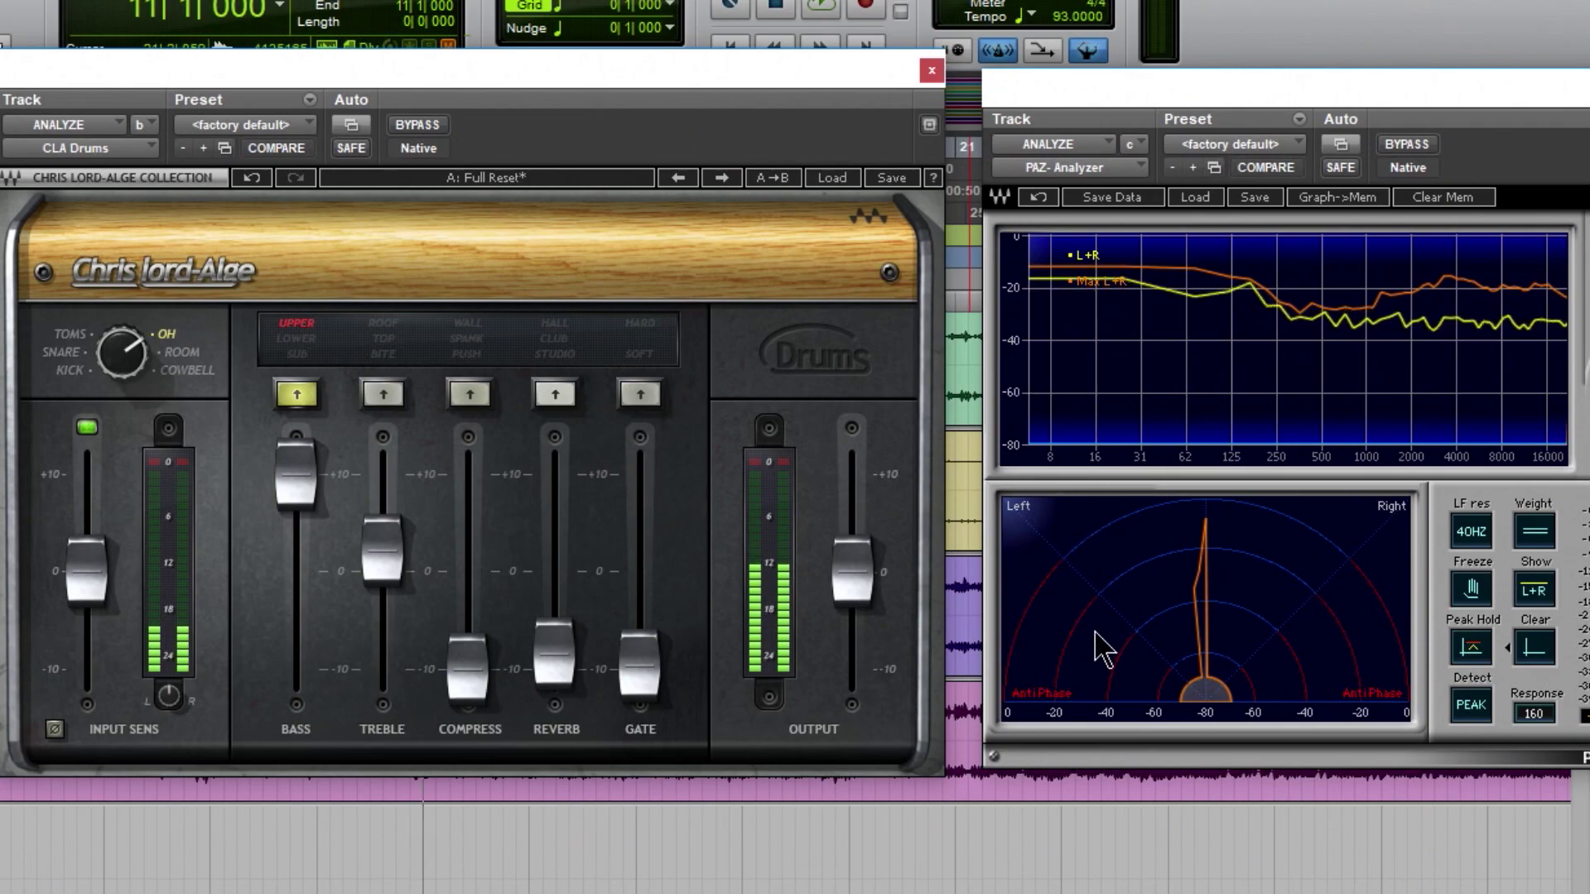
left_click(1318, 316)
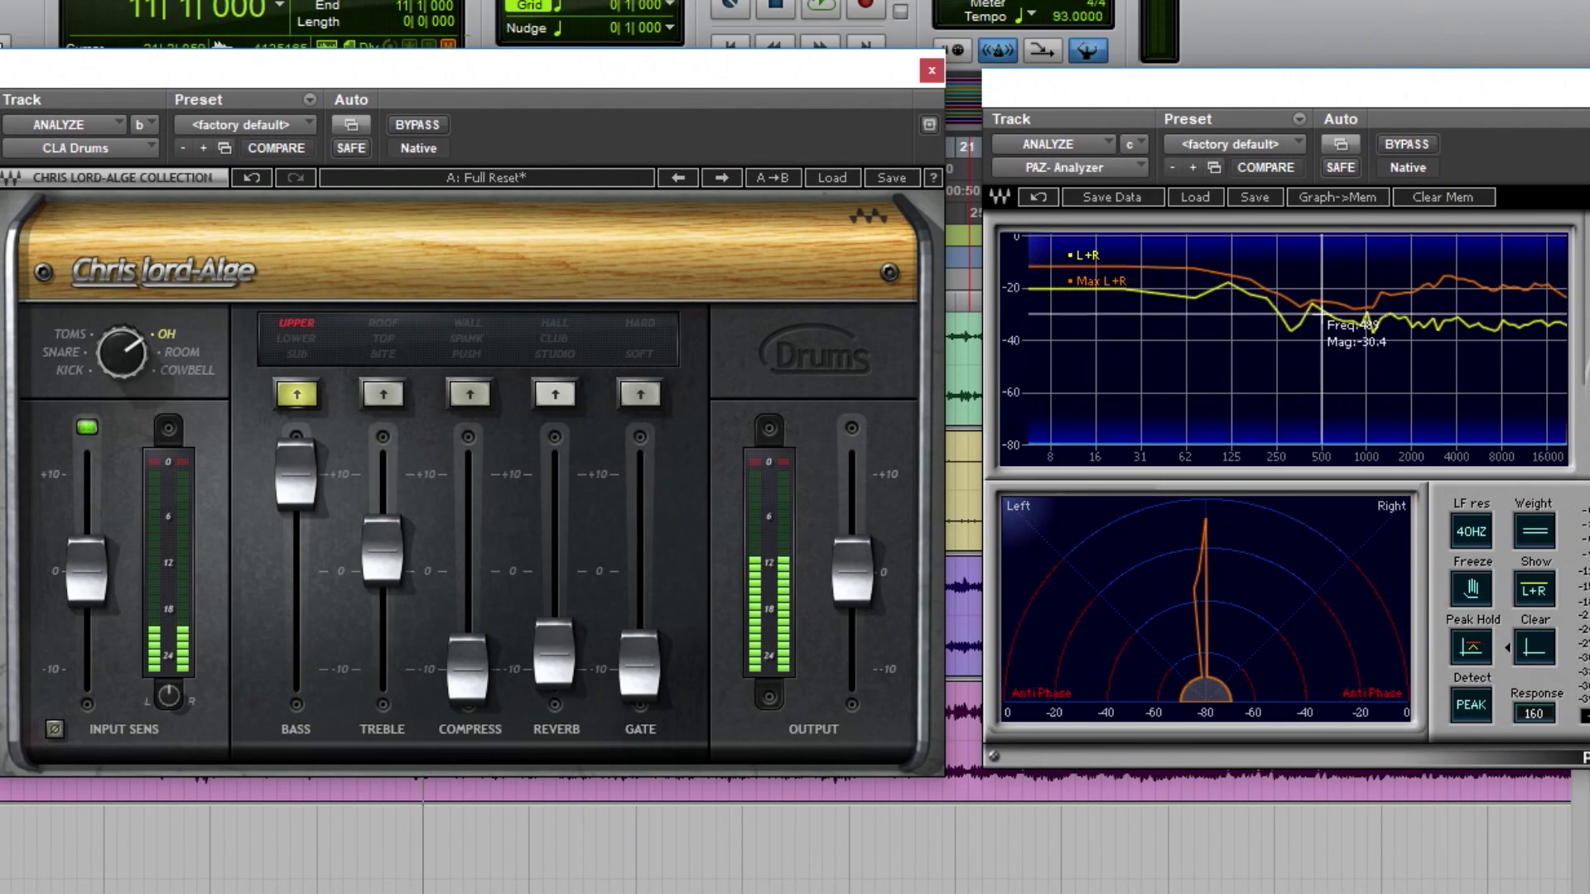
mouse_move(296, 473)
left_mouse_down()
mouse_move(296, 666)
mouse_move(296, 477)
mouse_move(296, 666)
mouse_move(305, 496)
left_mouse_up()
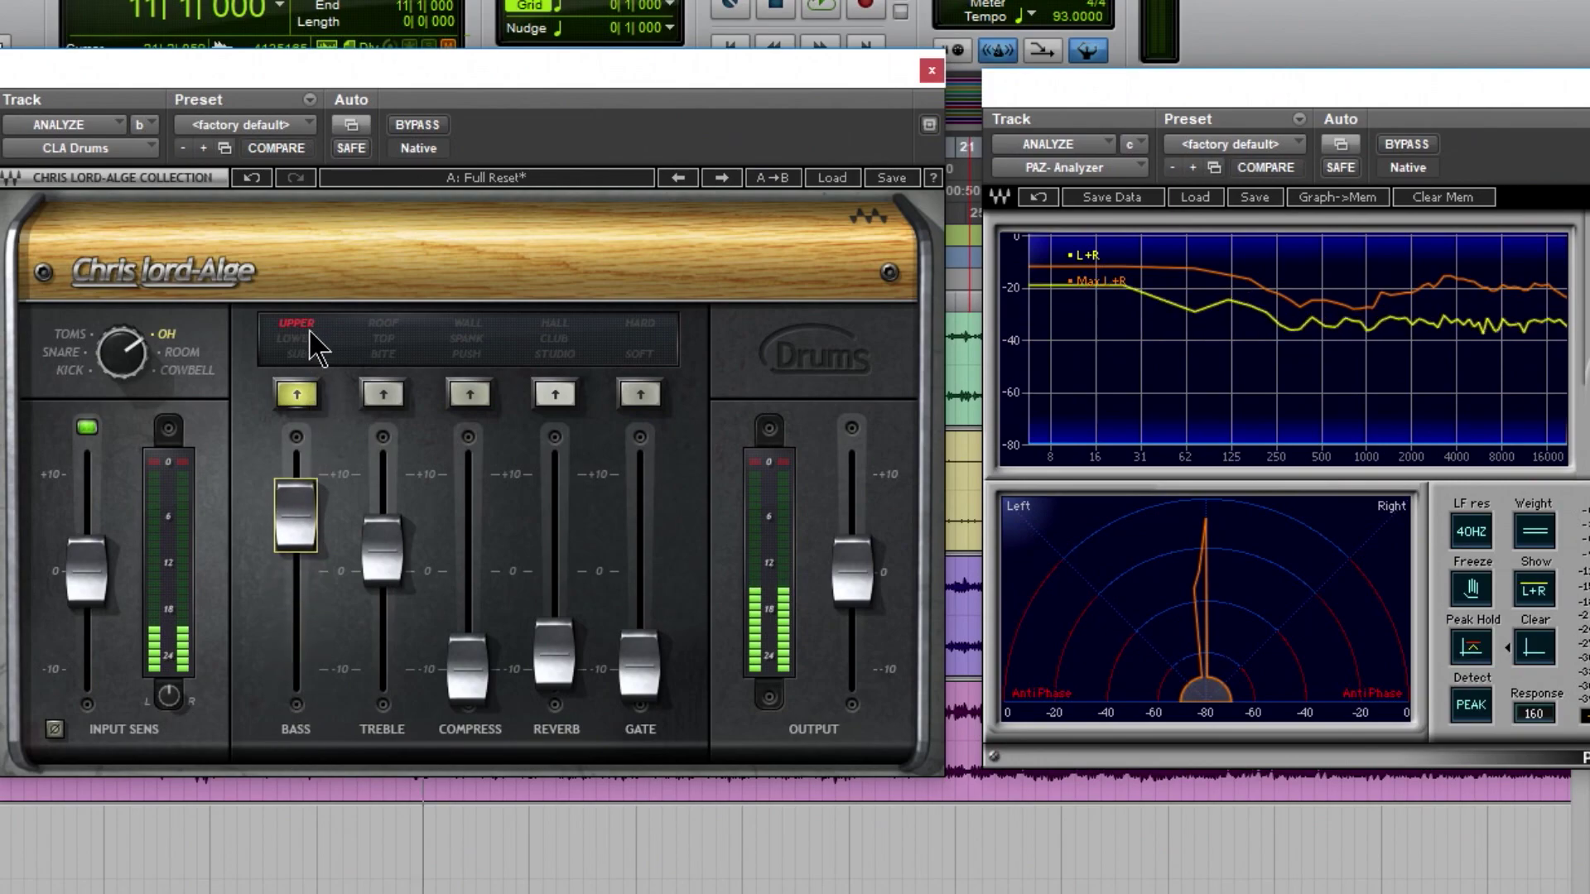
- Bypass Bass, raise Treble to +10 for the overheads and alternate between Bite and Top to compare their curves
left_click(382, 394)
left_click_drag(382, 547, 382, 474)
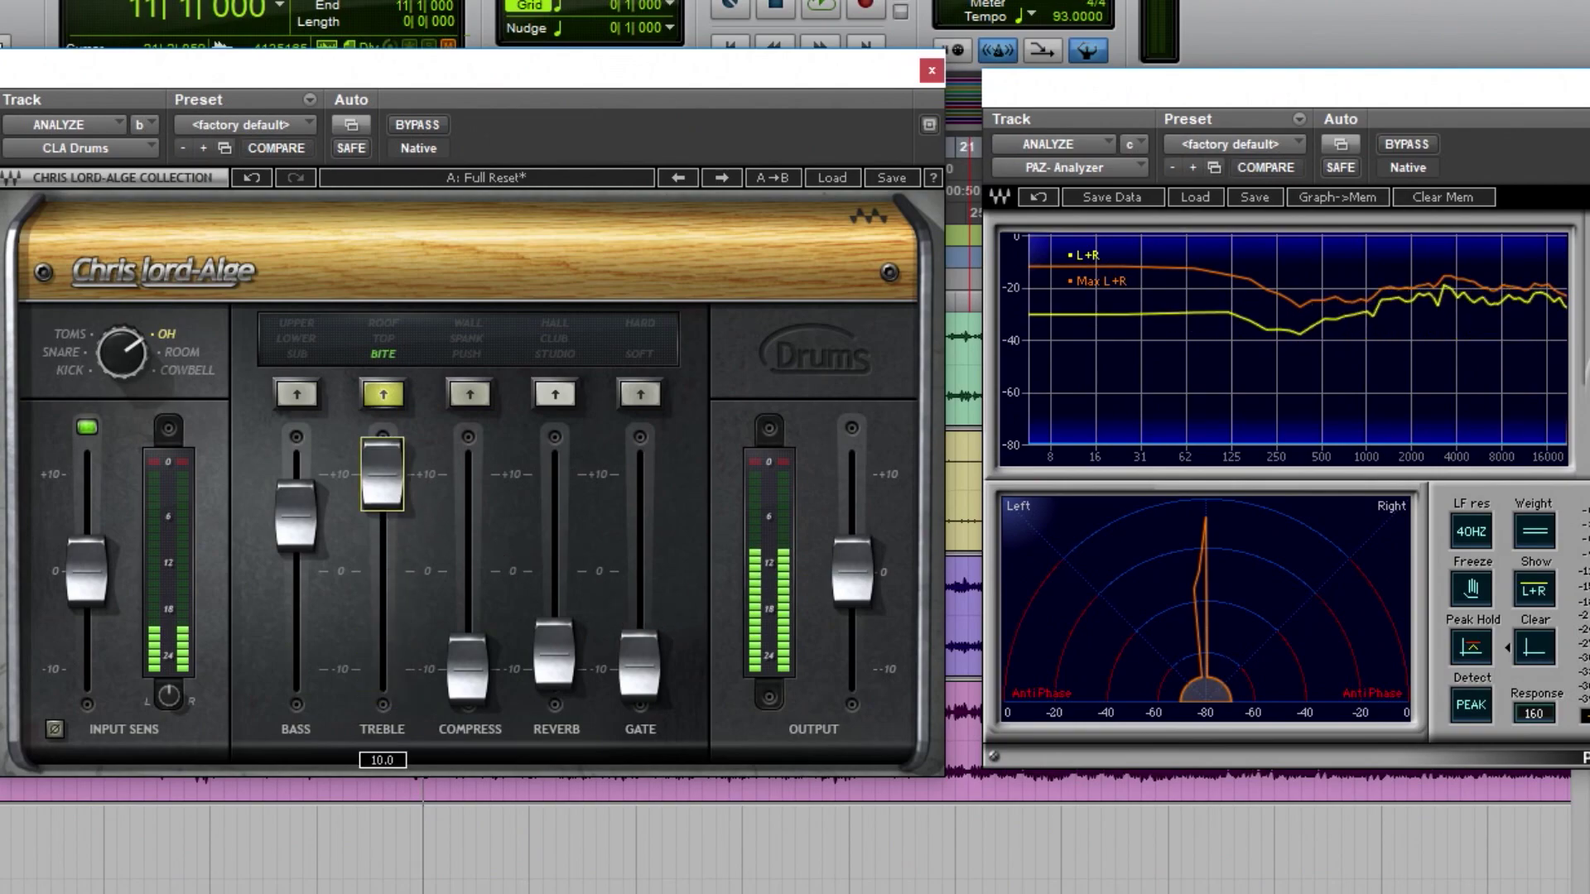
left_click(386, 338)
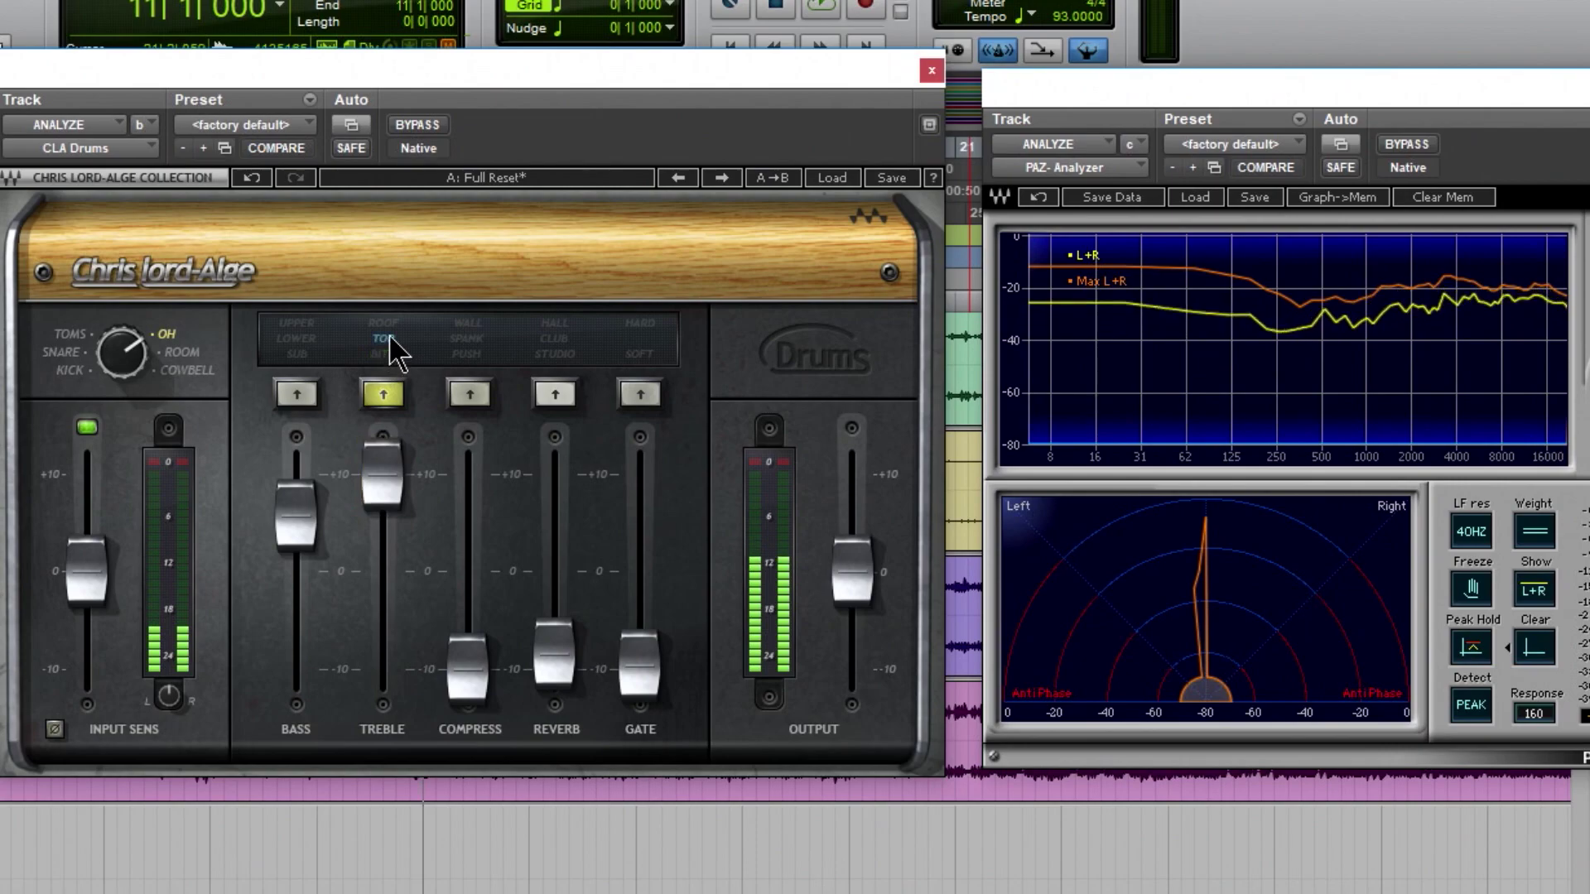
mouse_move(384, 464)
left_mouse_down()
mouse_move(384, 651)
mouse_move(384, 463)
left_mouse_up()
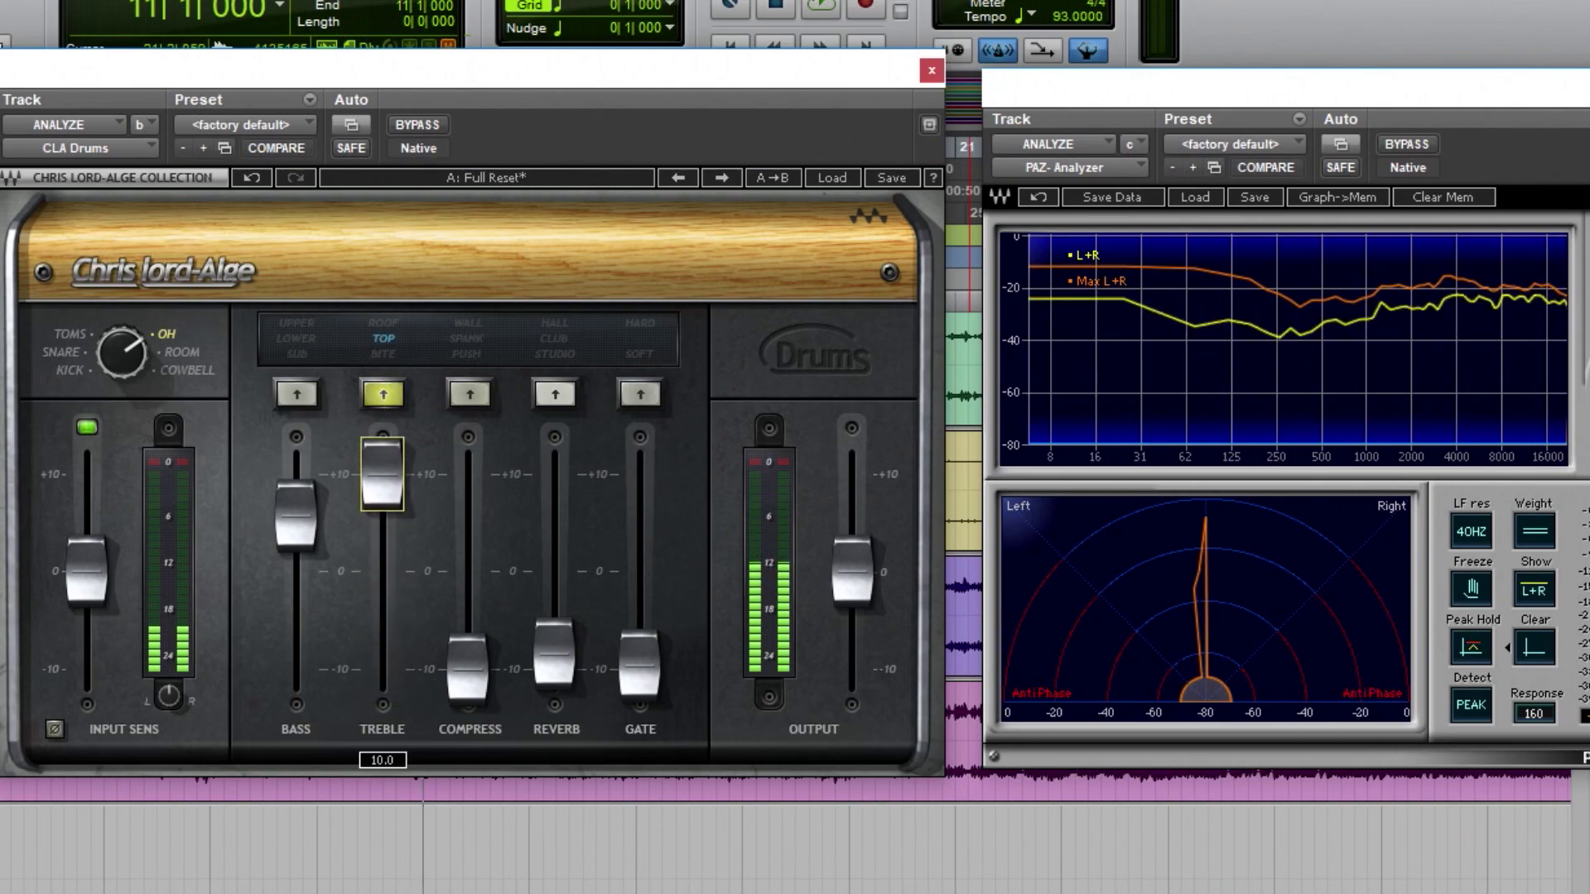
left_click(385, 352)
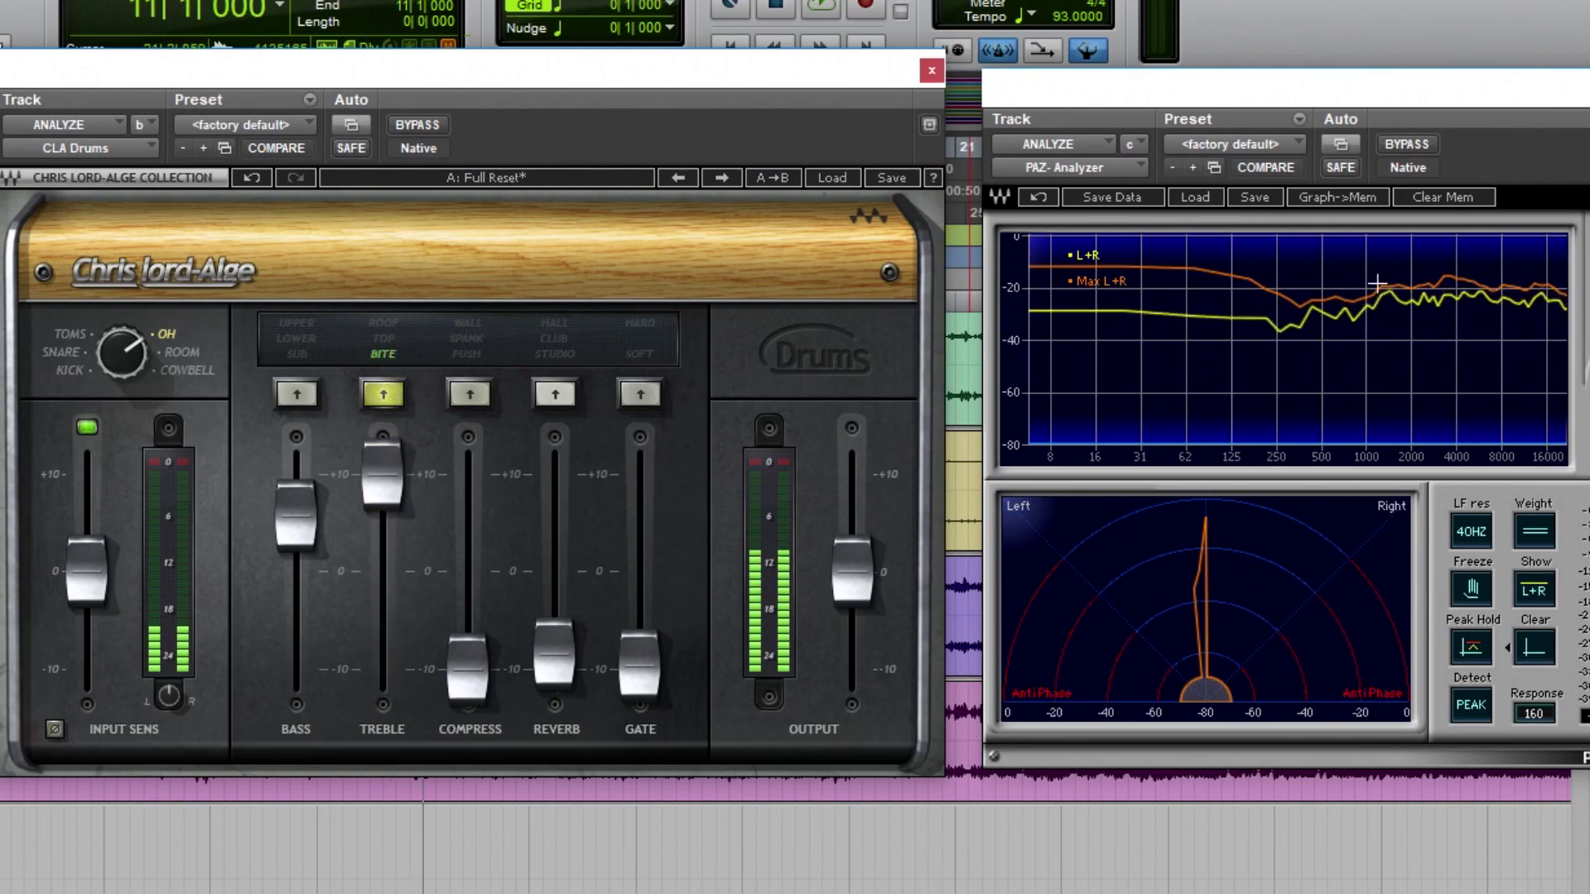
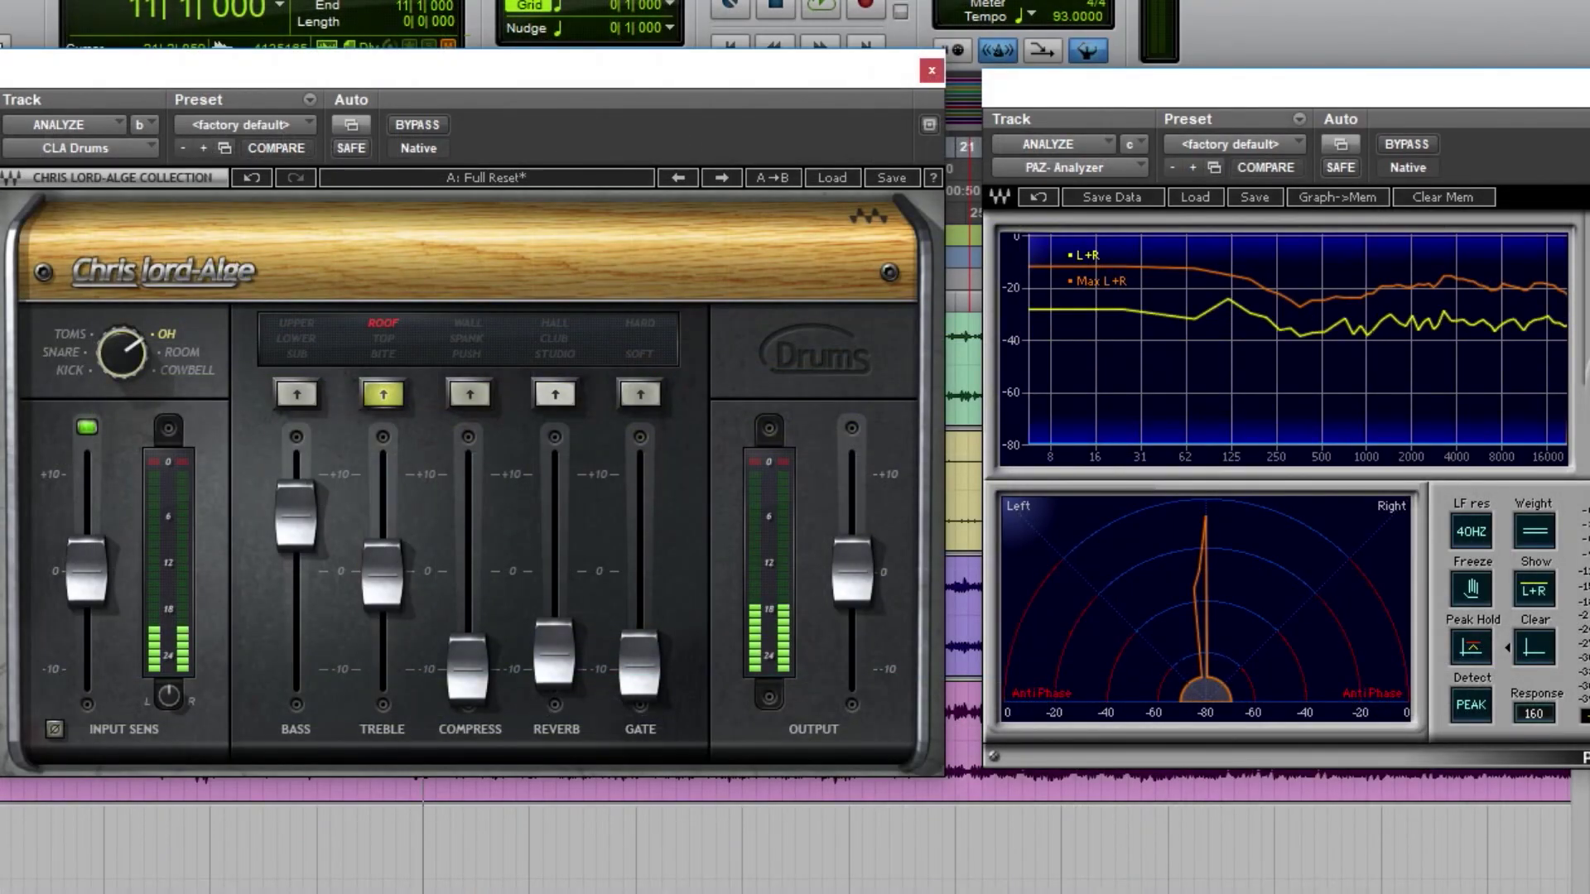
- Set the drum type to Room and raise Treble to about +10 in Bite mode to examine its curve
left_click_drag(116, 347, 112, 356)
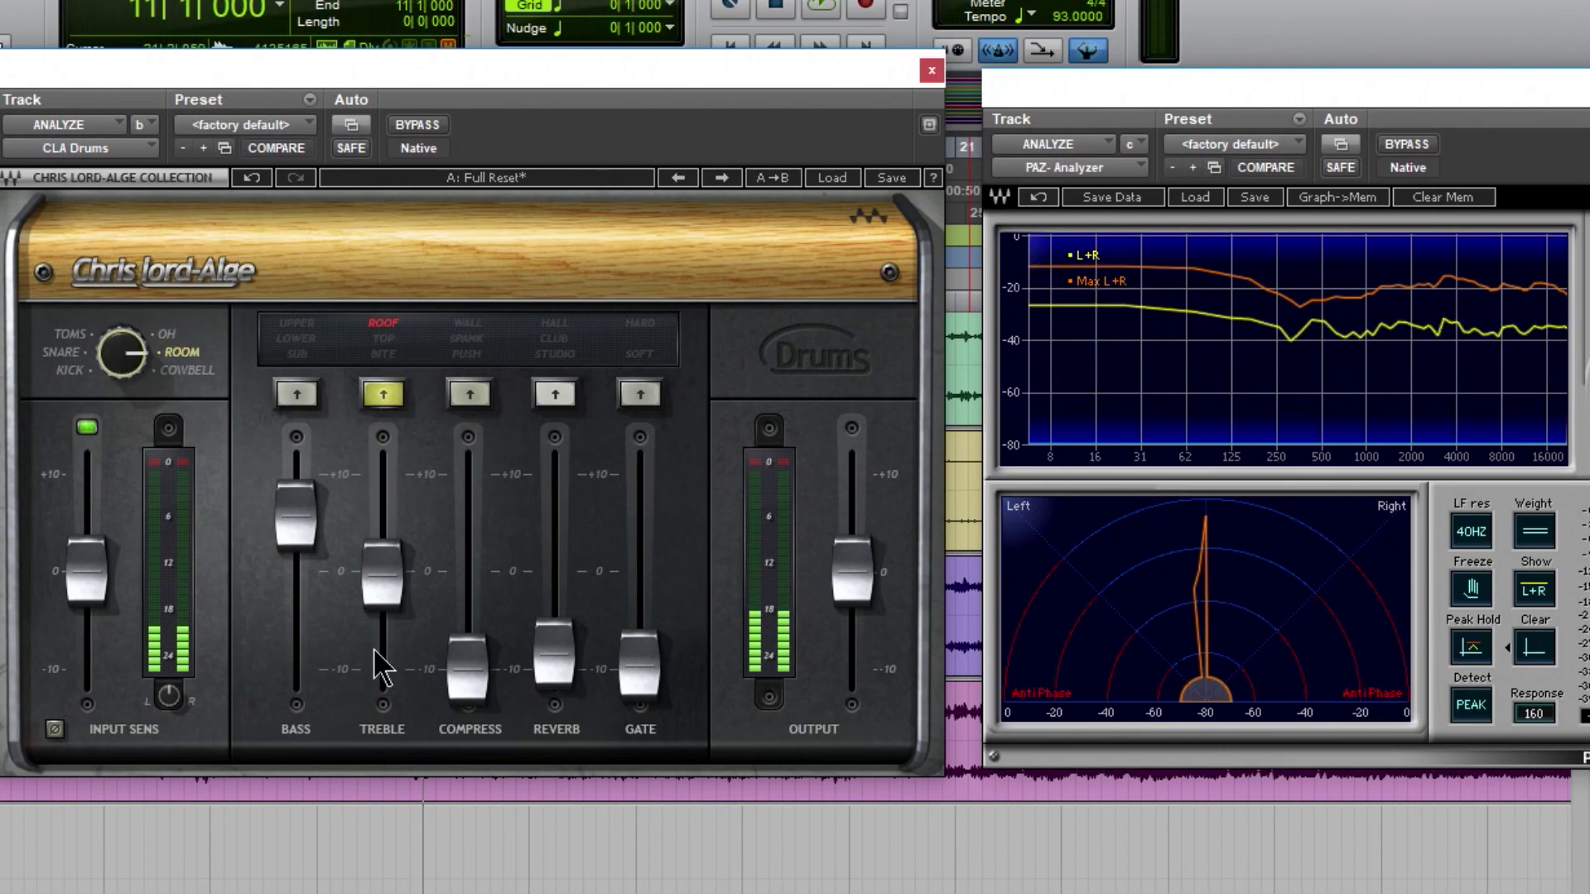
left_click_drag(382, 538, 382, 456)
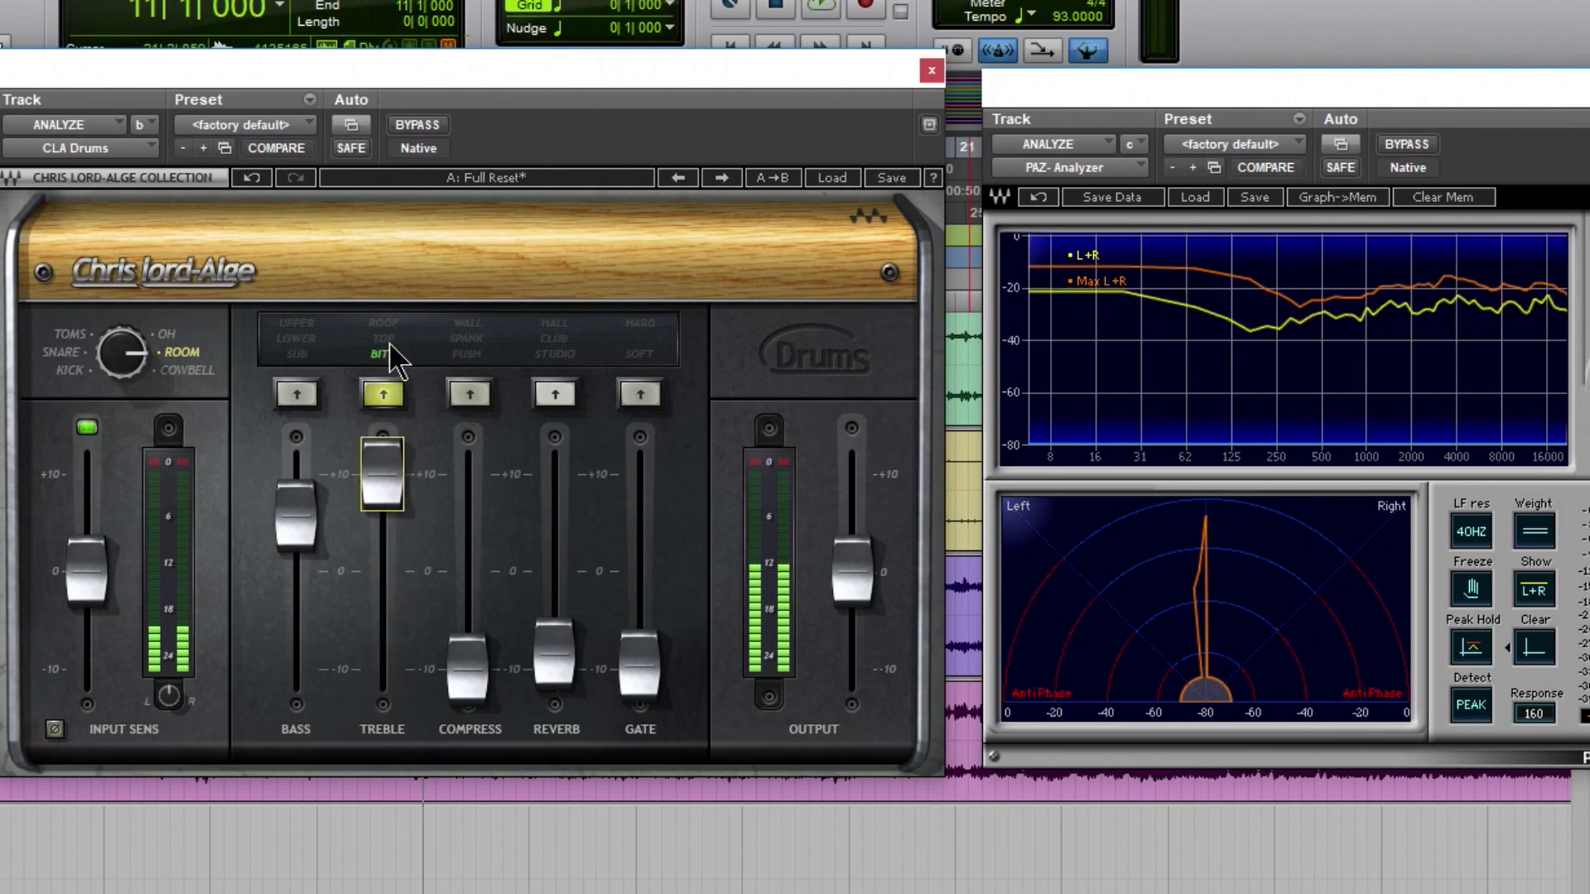
- Switch Treble to Top, lower it to about -10, and alternate the drum type between OH and Room to compare their curves
left_click(387, 339)
left_click_drag(400, 525, 382, 669)
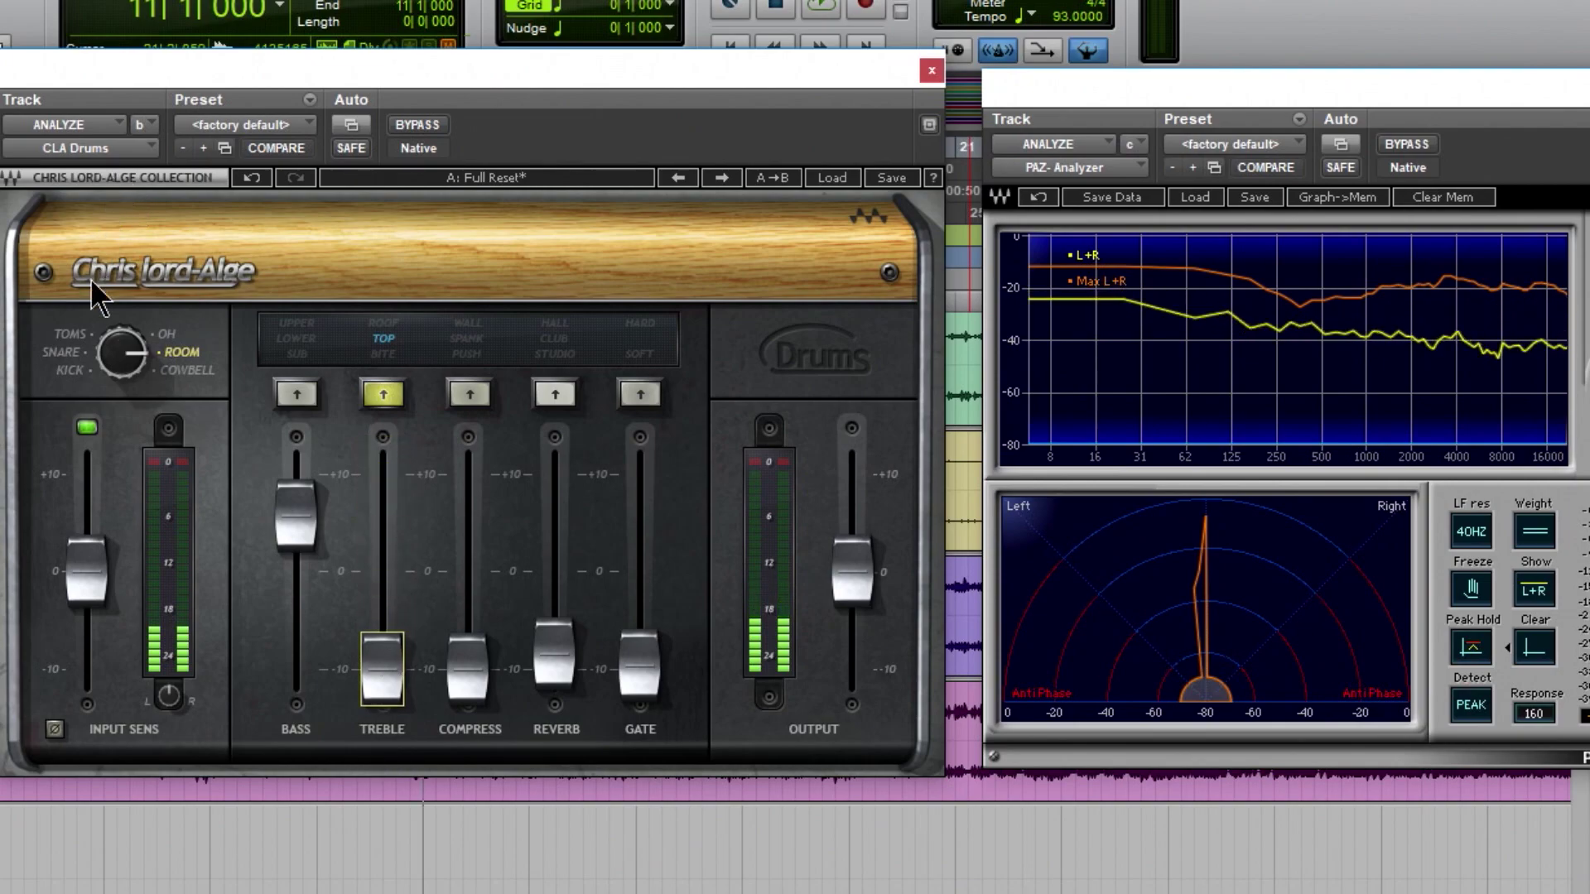
left_click(168, 333)
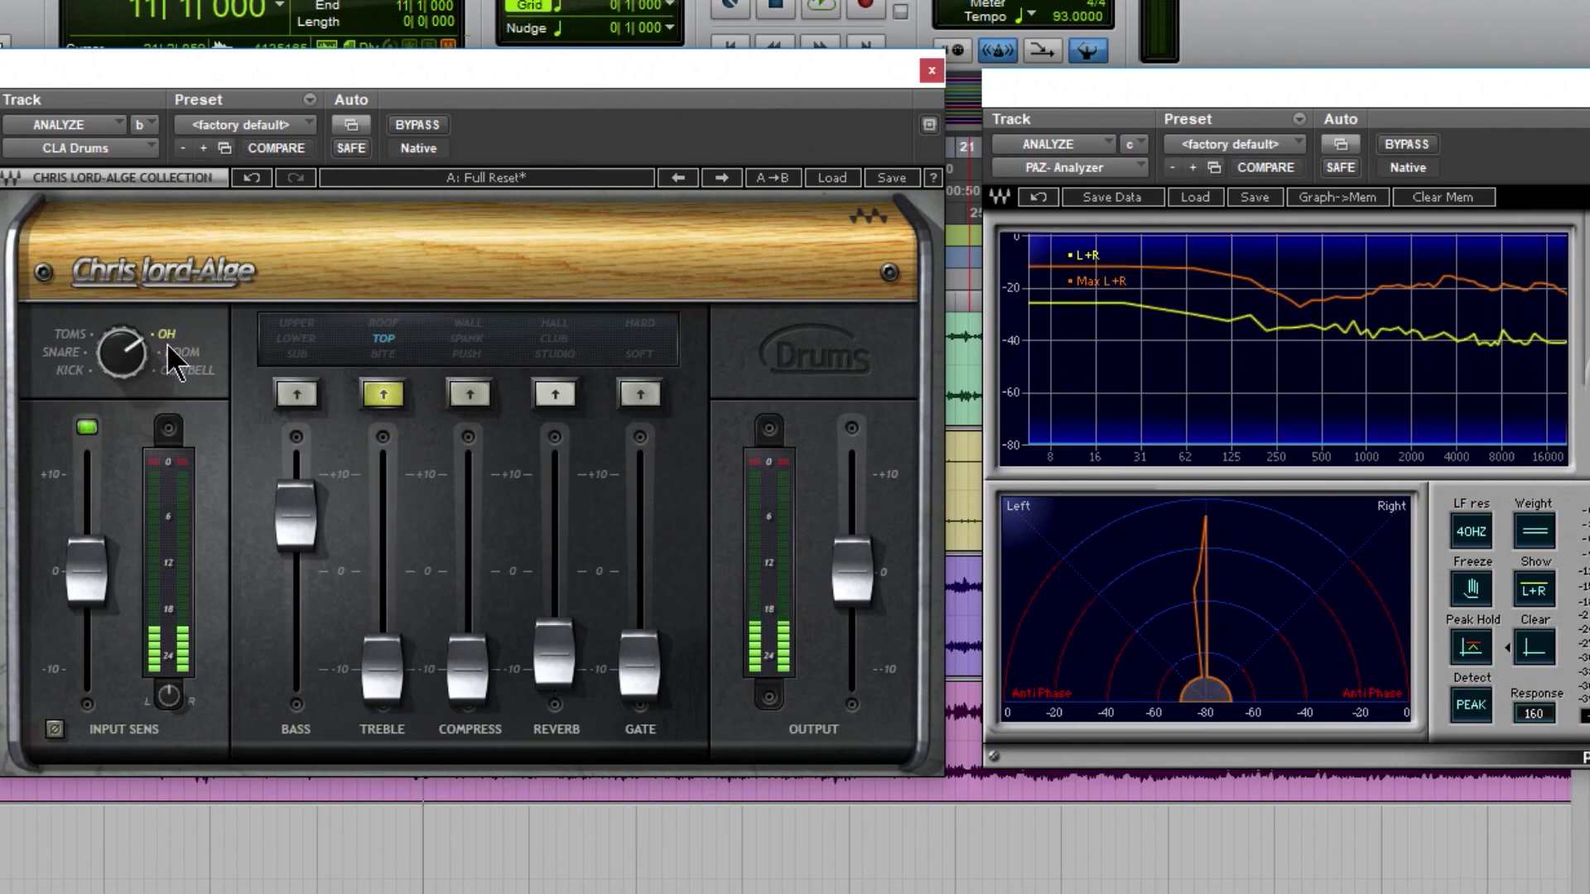
left_click(176, 351)
left_click(165, 334)
left_click(179, 352)
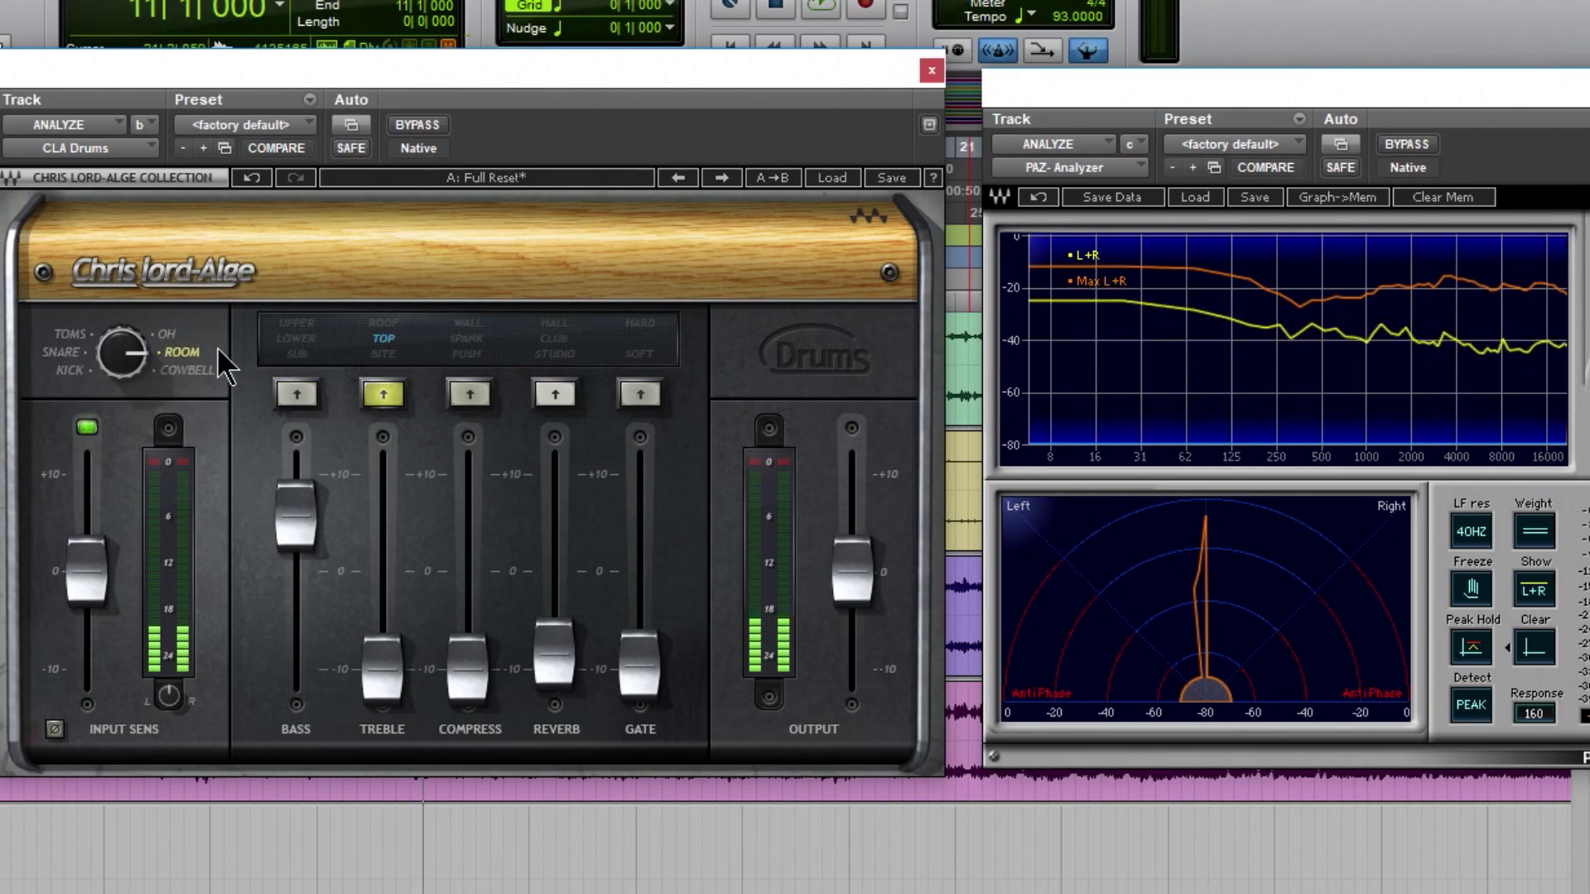
left_click(386, 654)
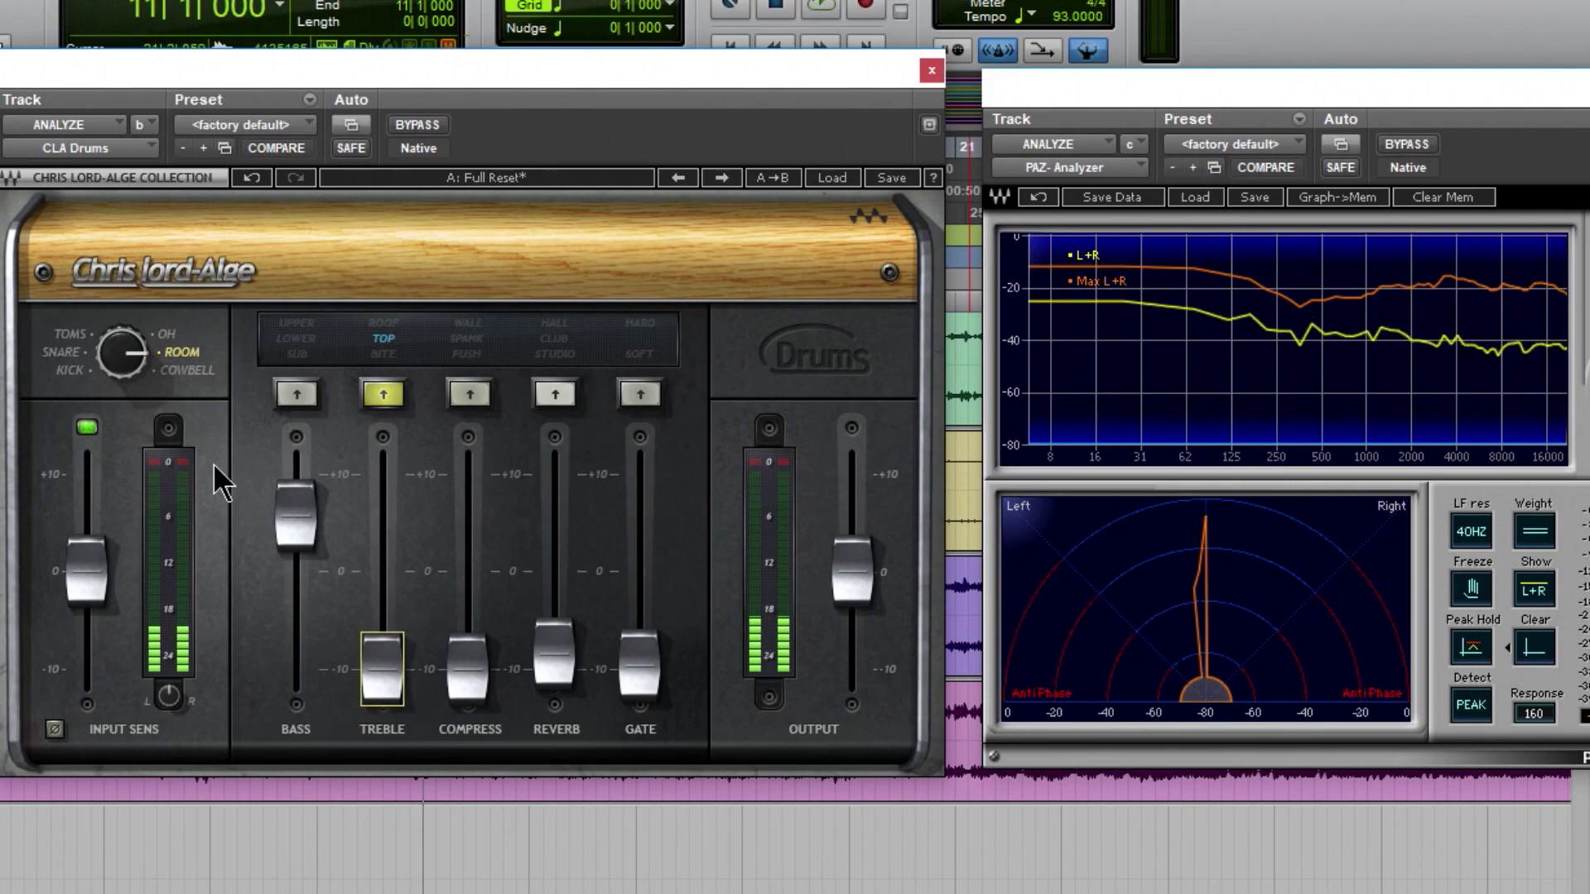
left_click(160, 337)
left_click(166, 352)
- Compare OH and Room with Top Treble raised to about +10, and lower the Room Treble to about -10 in Roof mode
left_click_drag(387, 673, 382, 476)
left_click(160, 337)
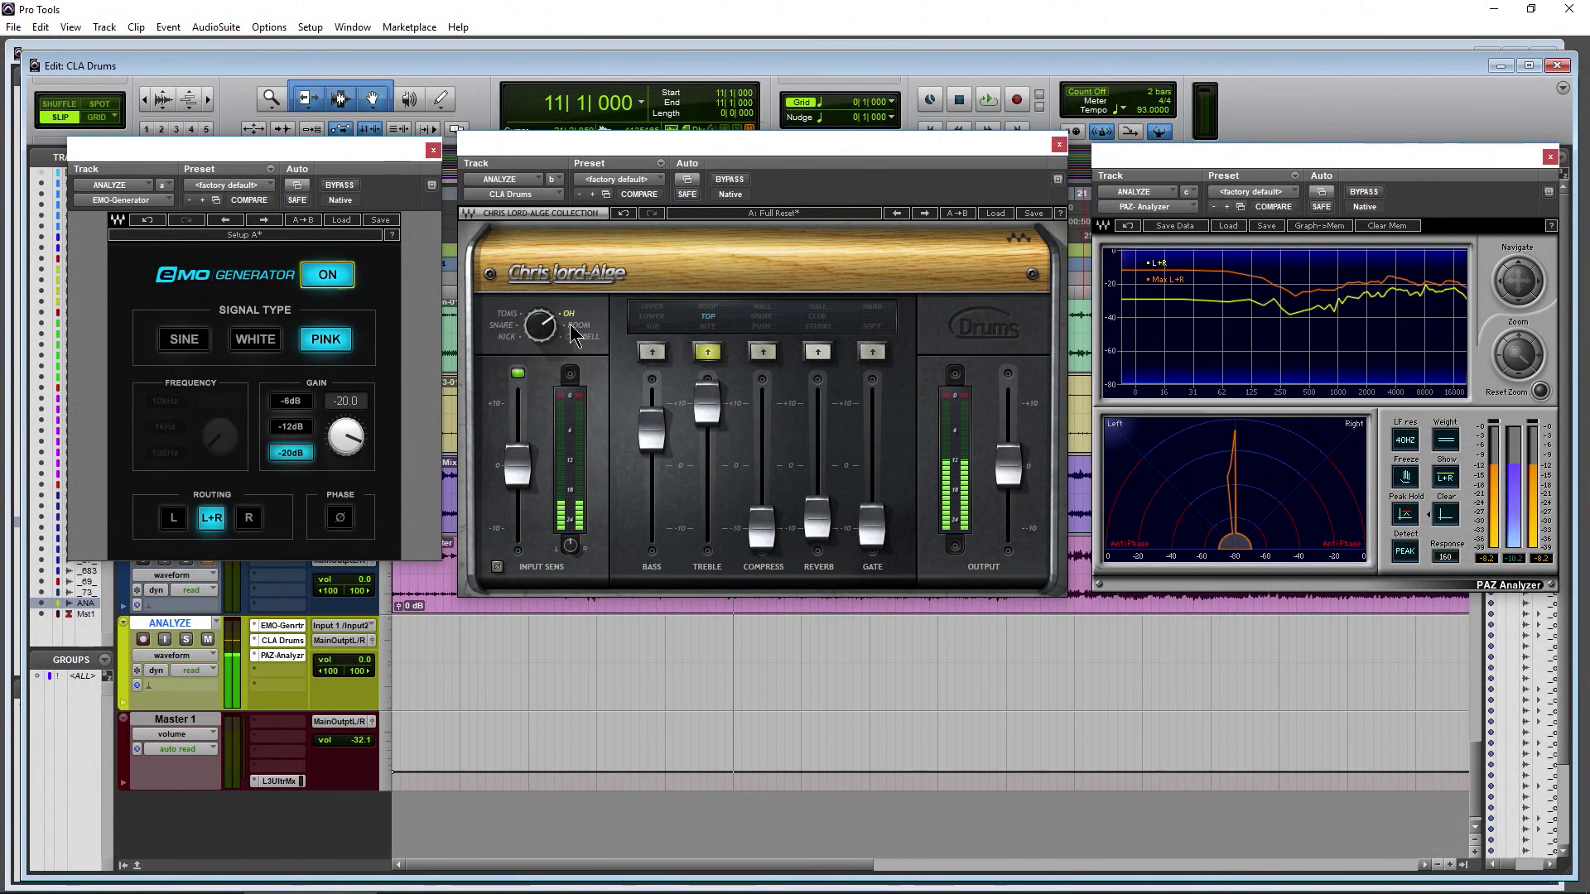
left_click(570, 324)
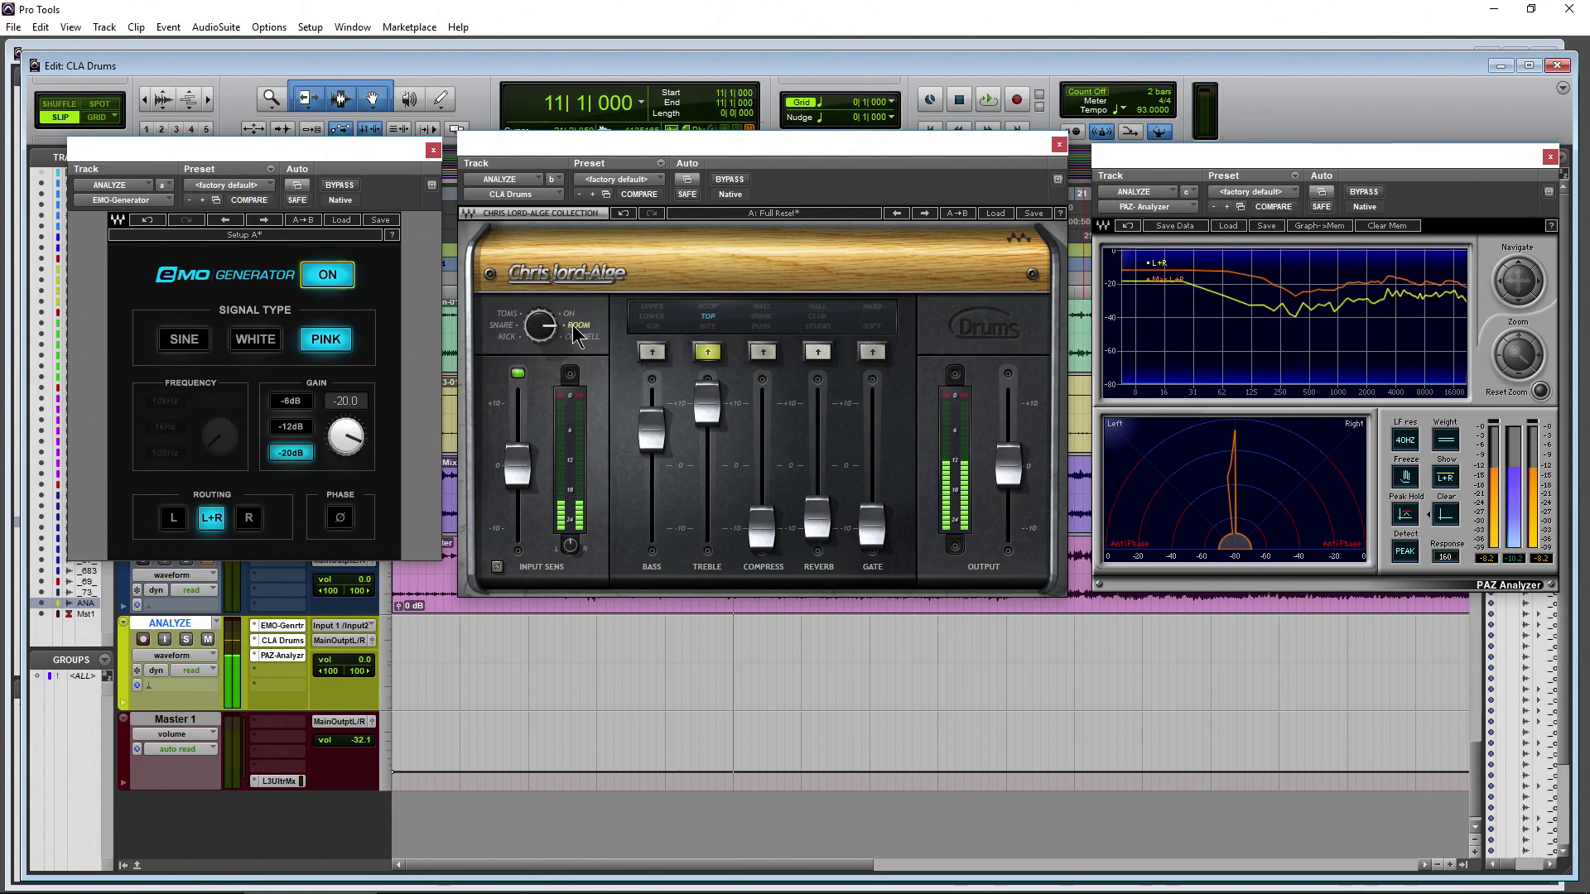
left_click(707, 307)
left_click_drag(714, 427, 714, 550)
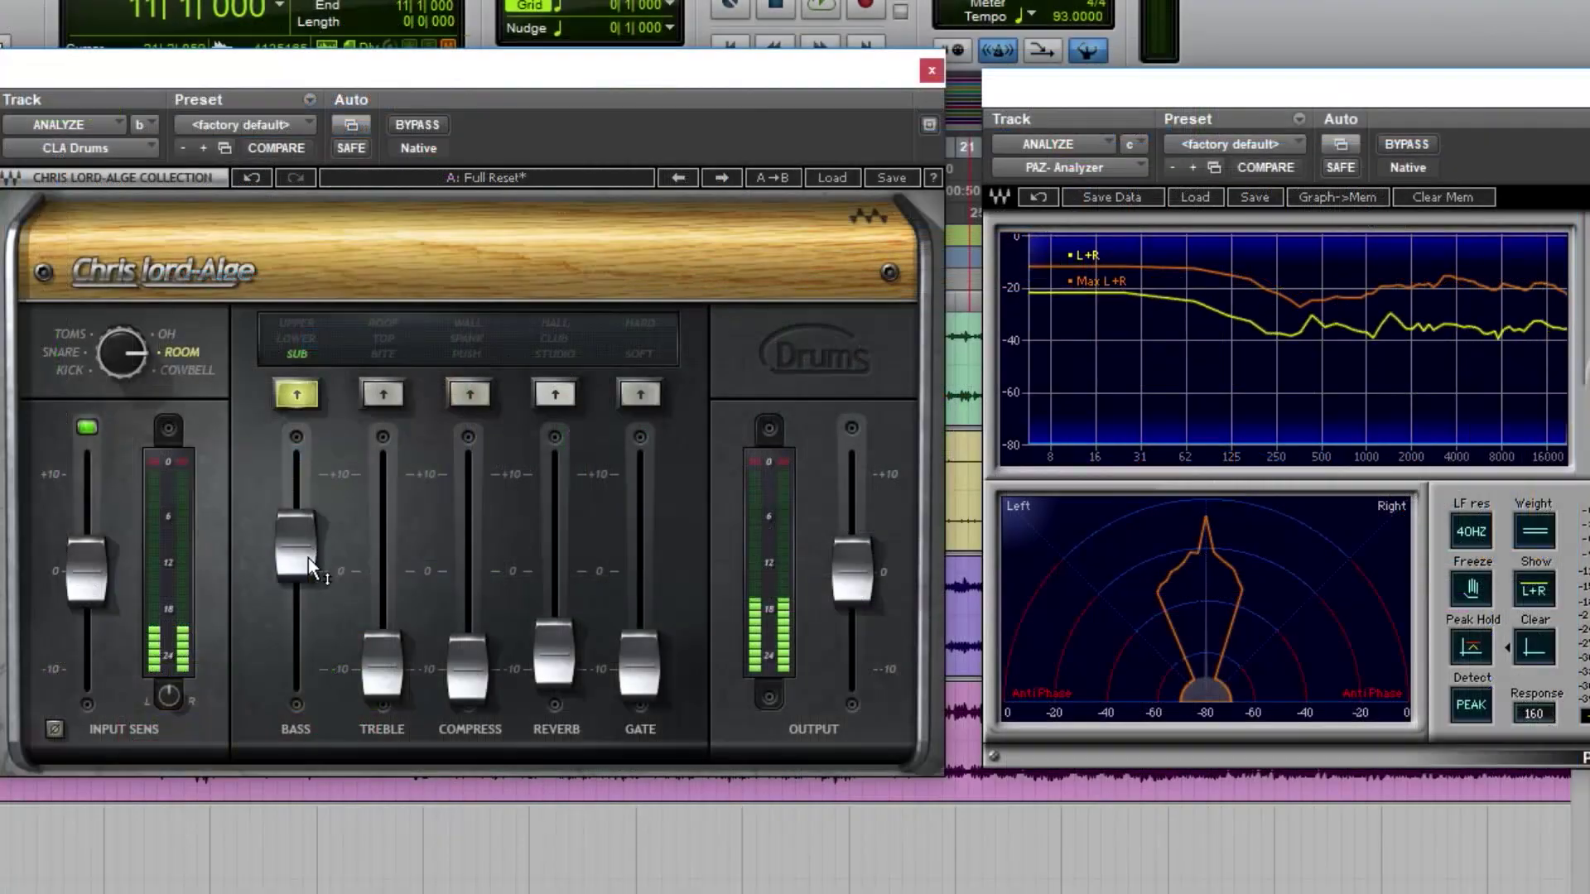
- Examine the Room bass curves by changing the Bass mode from Sub to Lower and Upper
mouse_move(308, 567)
left_mouse_down()
mouse_move(308, 501)
mouse_move(308, 696)
mouse_move(308, 476)
mouse_move(295, 653)
mouse_move(295, 473)
mouse_move(291, 654)
mouse_move(291, 469)
mouse_move(291, 561)
left_mouse_up()
left_click(291, 335)
left_click(291, 322)
- Set the drum type to Cowbell, raise Bass to about +10, and examine its Sub, Lower and Upper curves
left_click(191, 371)
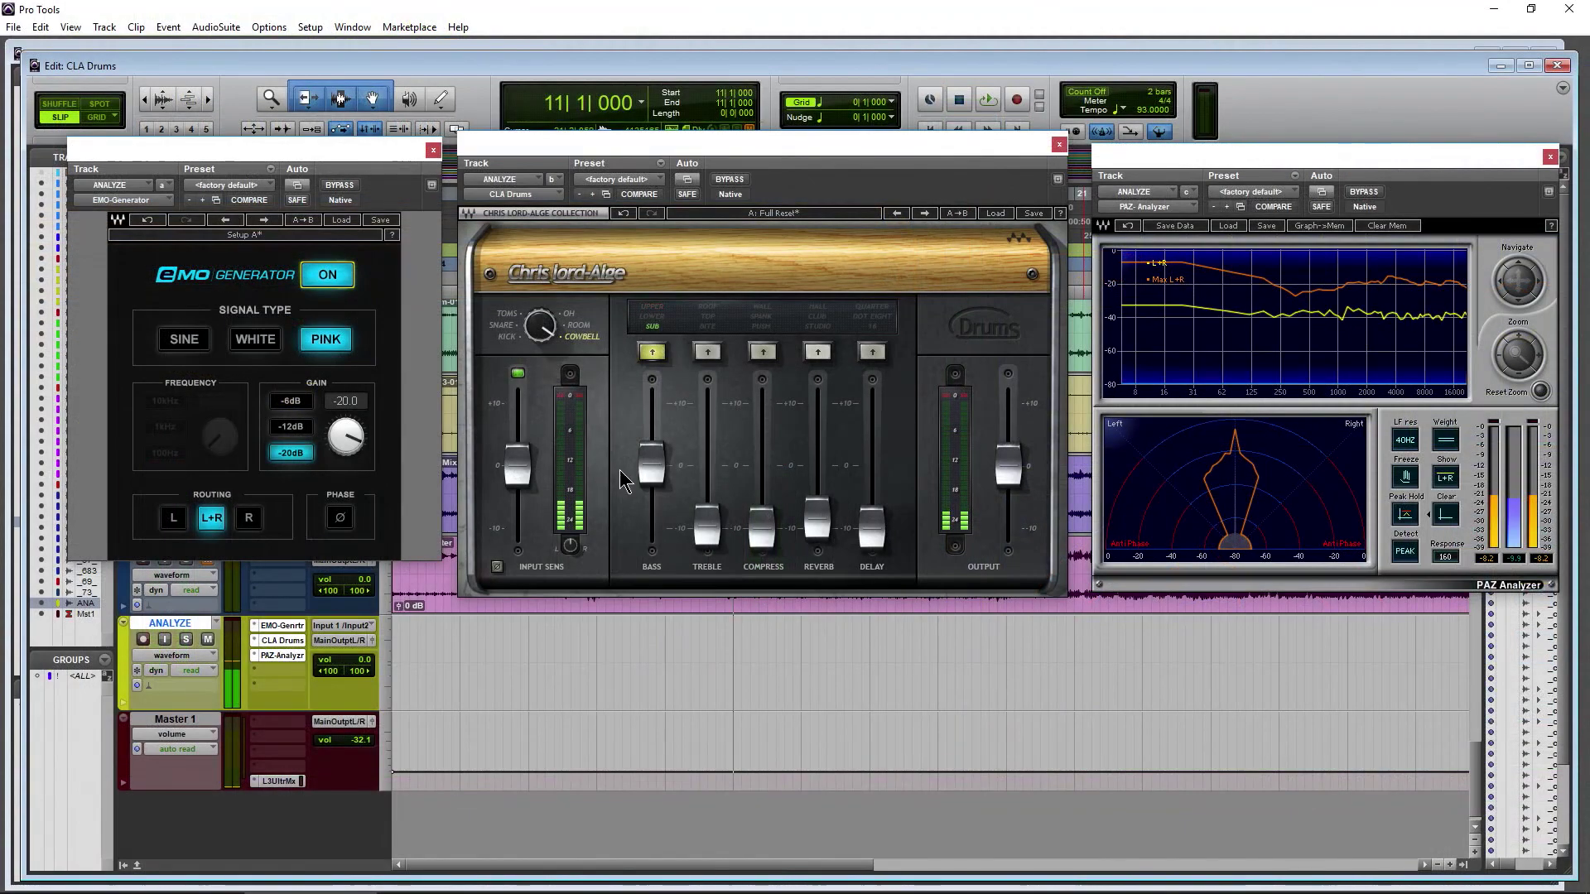
left_click_drag(652, 466, 651, 402)
left_click(650, 318)
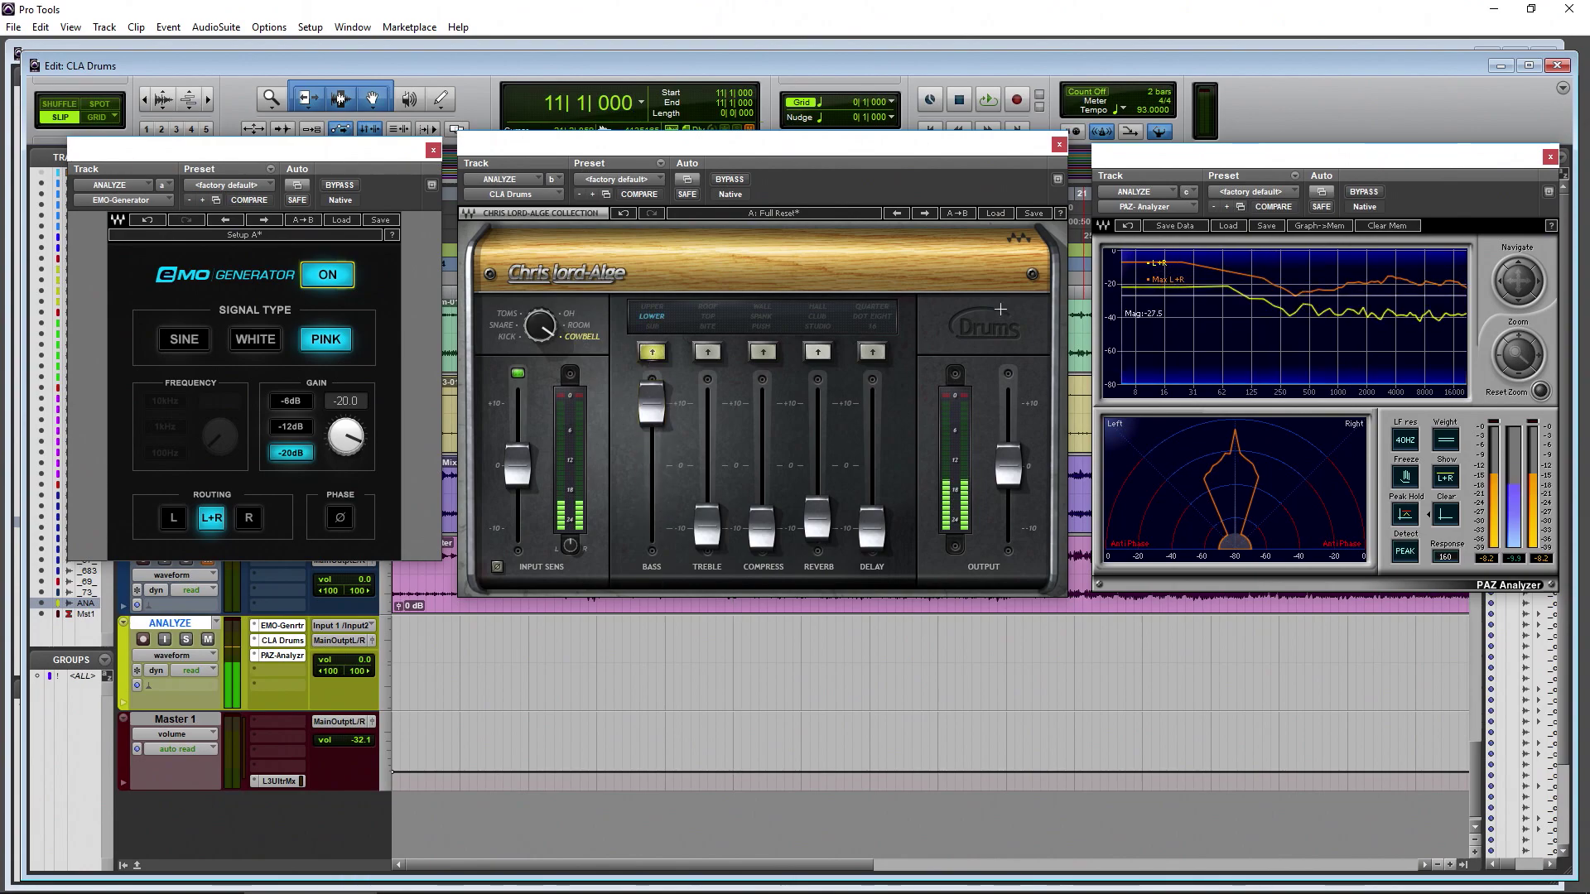
mouse_move(652, 403)
left_mouse_down()
mouse_move(652, 530)
mouse_move(651, 403)
left_mouse_up()
left_click(647, 308)
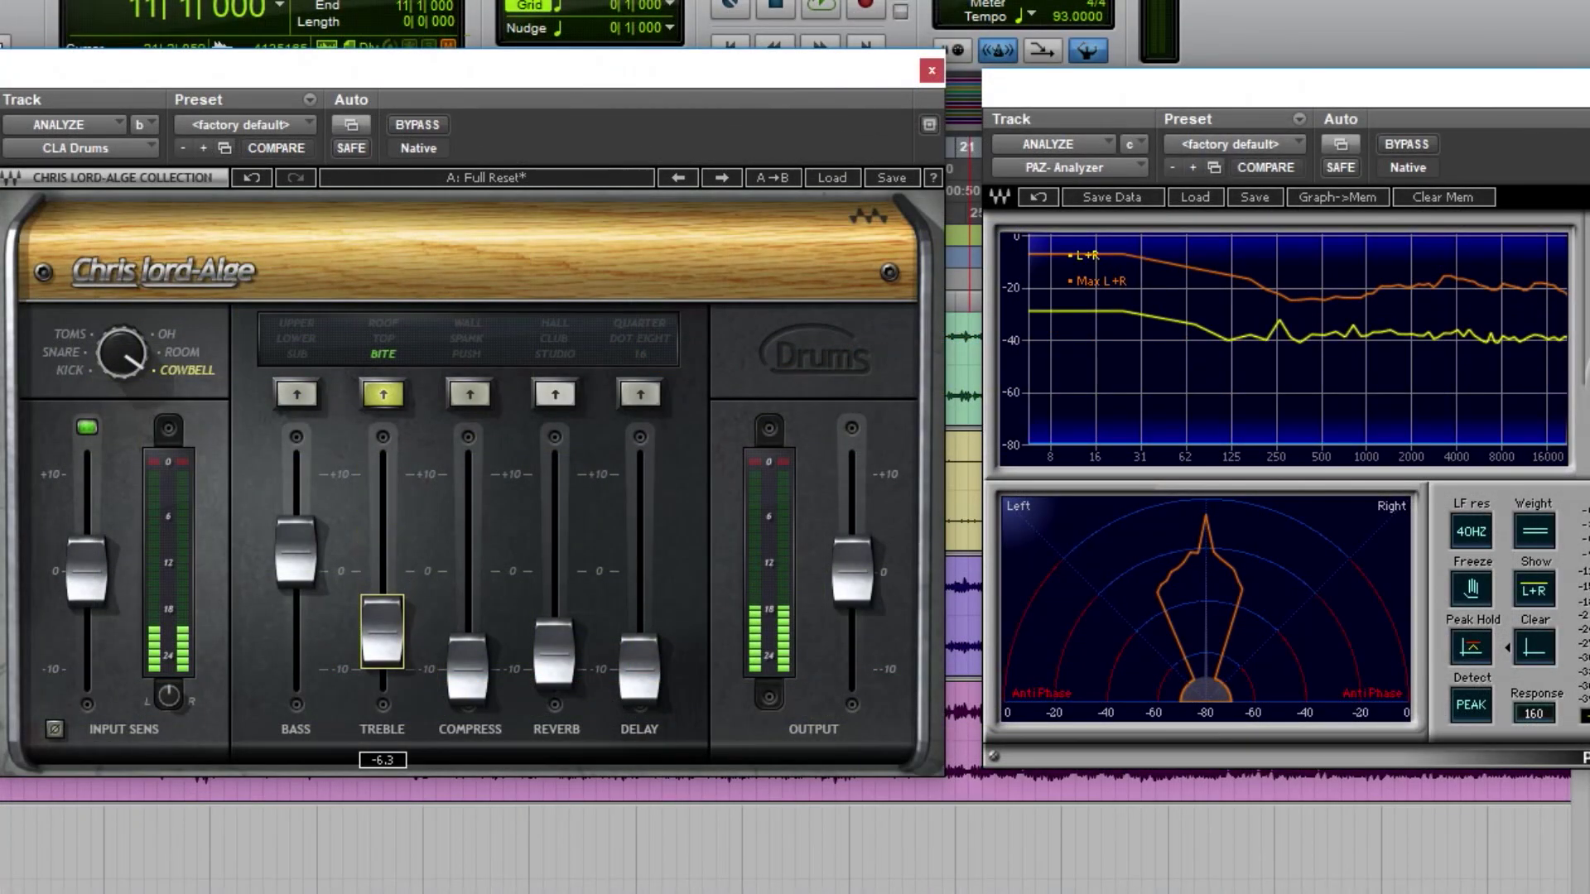
- Examine the Cowbell treble curves by moving Treble between about +10 and -10, starting in Bite and ending in Roof mode
left_click_drag(381, 631, 394, 398)
left_click_drag(381, 476, 382, 668)
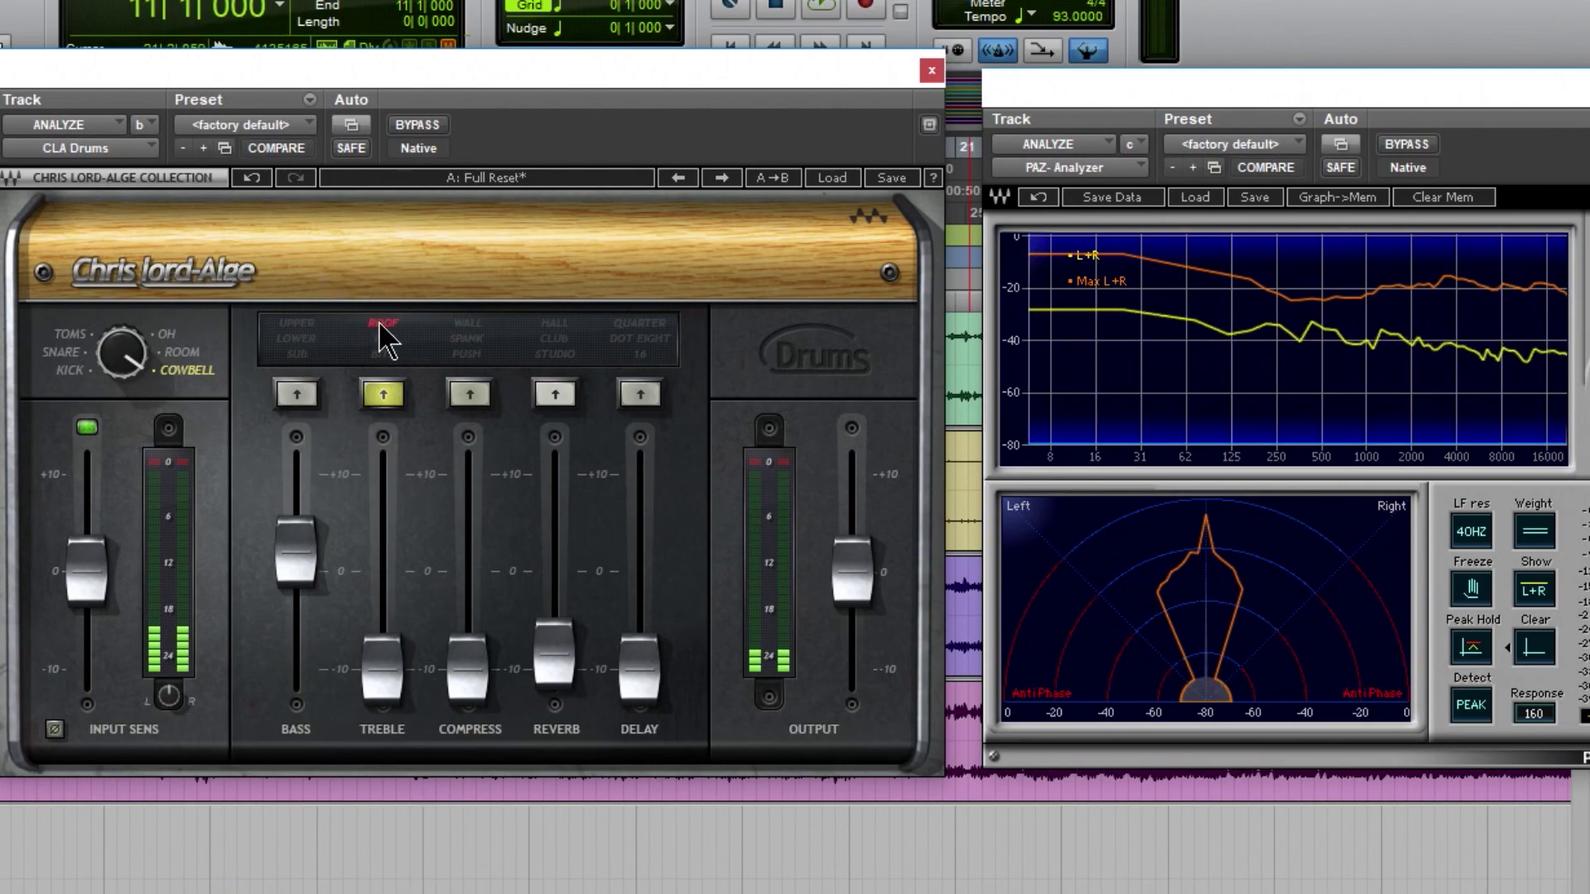
left_click_drag(404, 681, 405, 486)
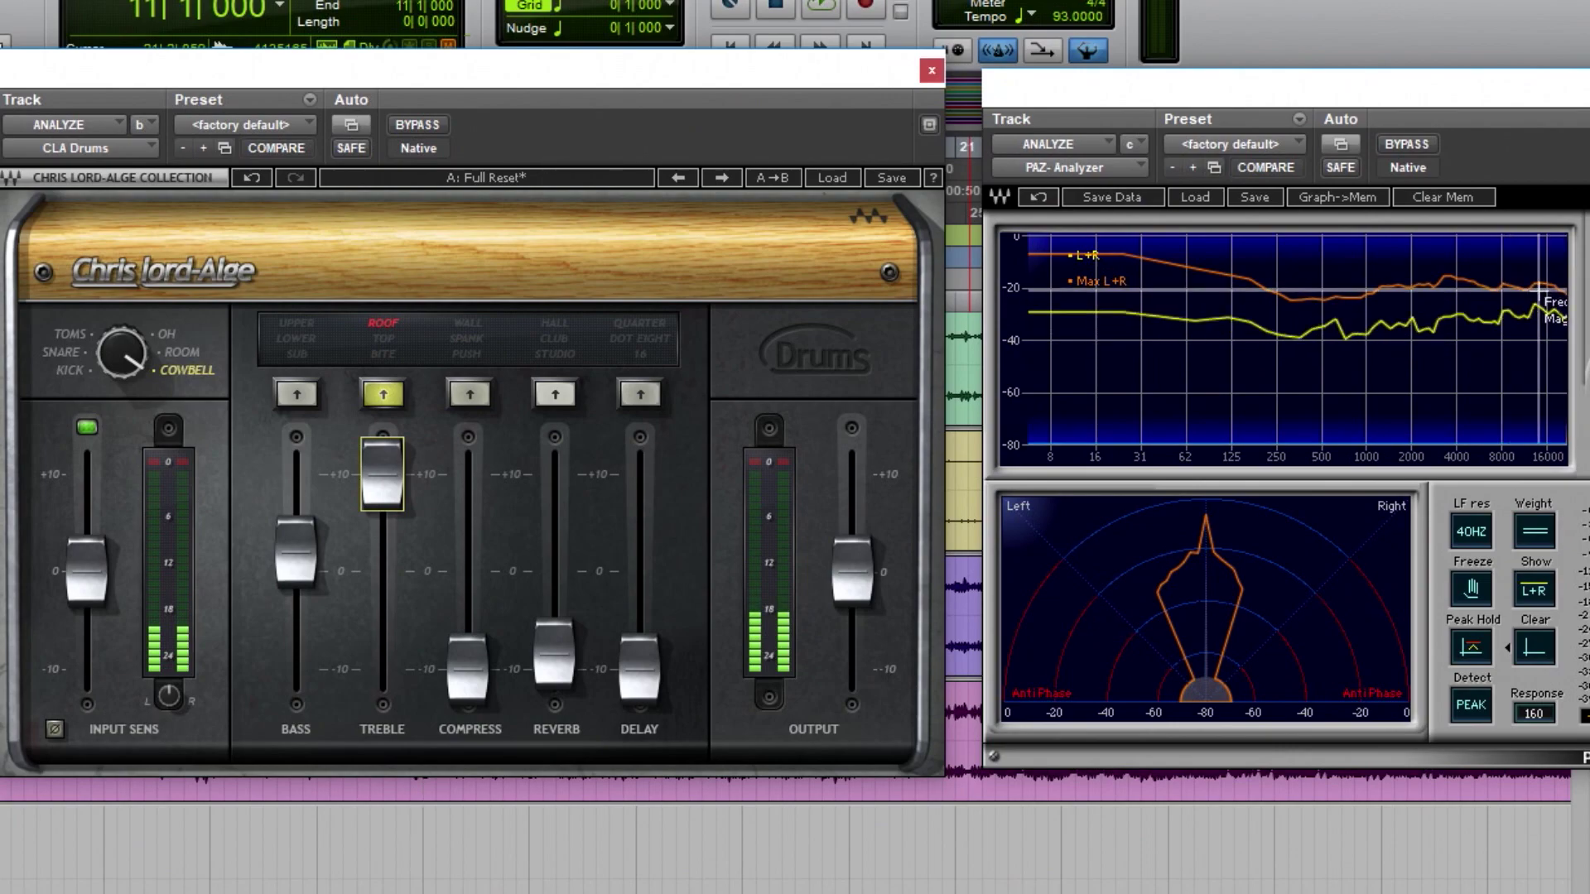
- Bring the Cowbell Treble down to about +2 and turn off the pink noise generator
left_click_drag(383, 509, 383, 547)
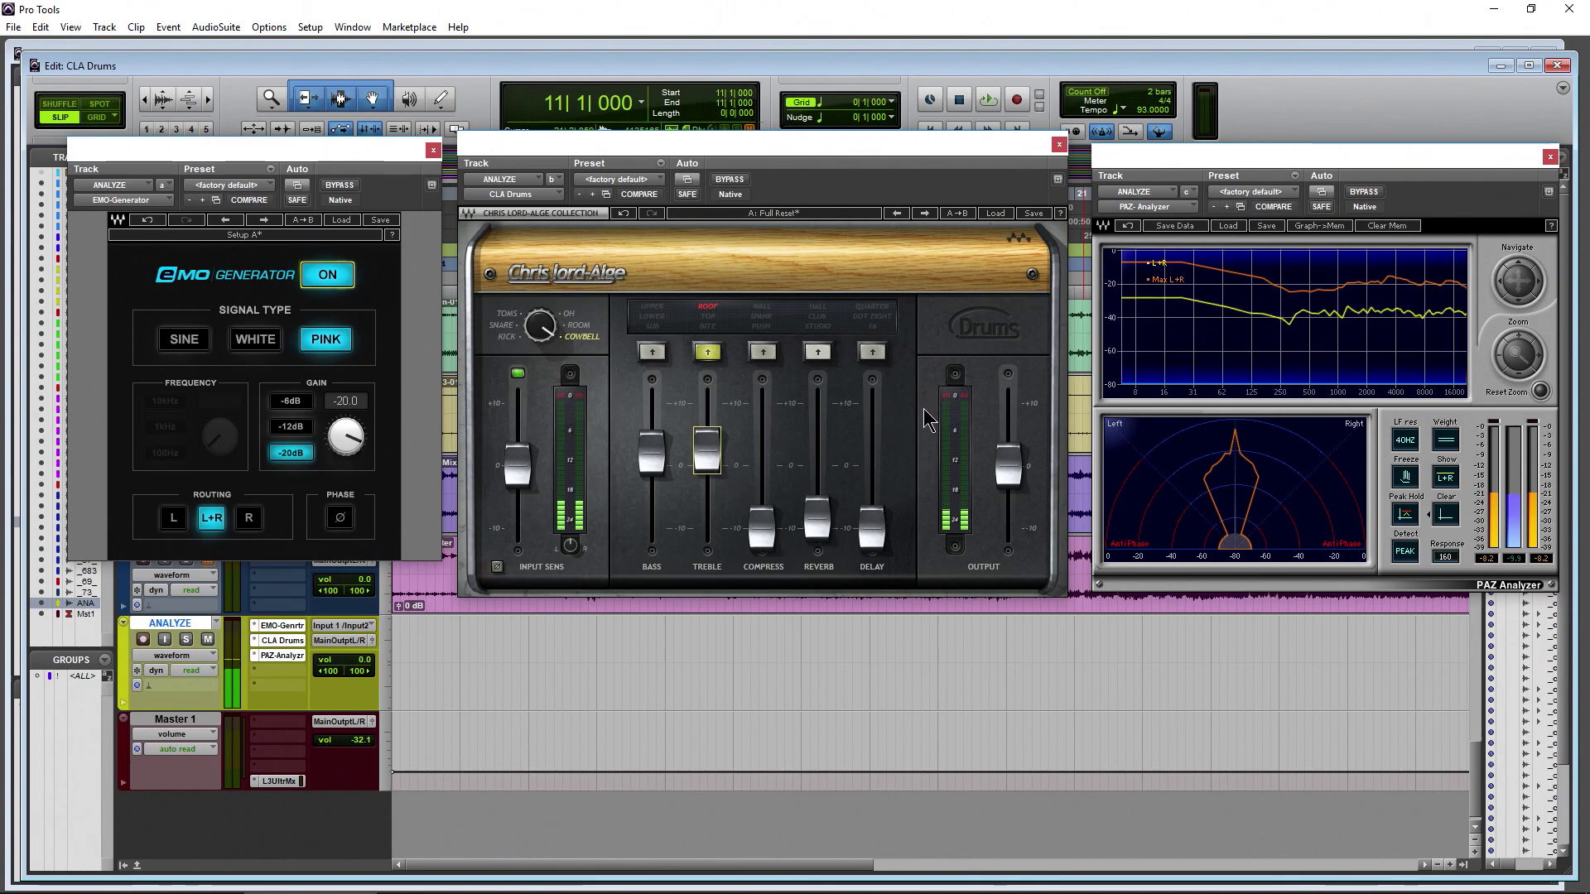
left_click(325, 276)
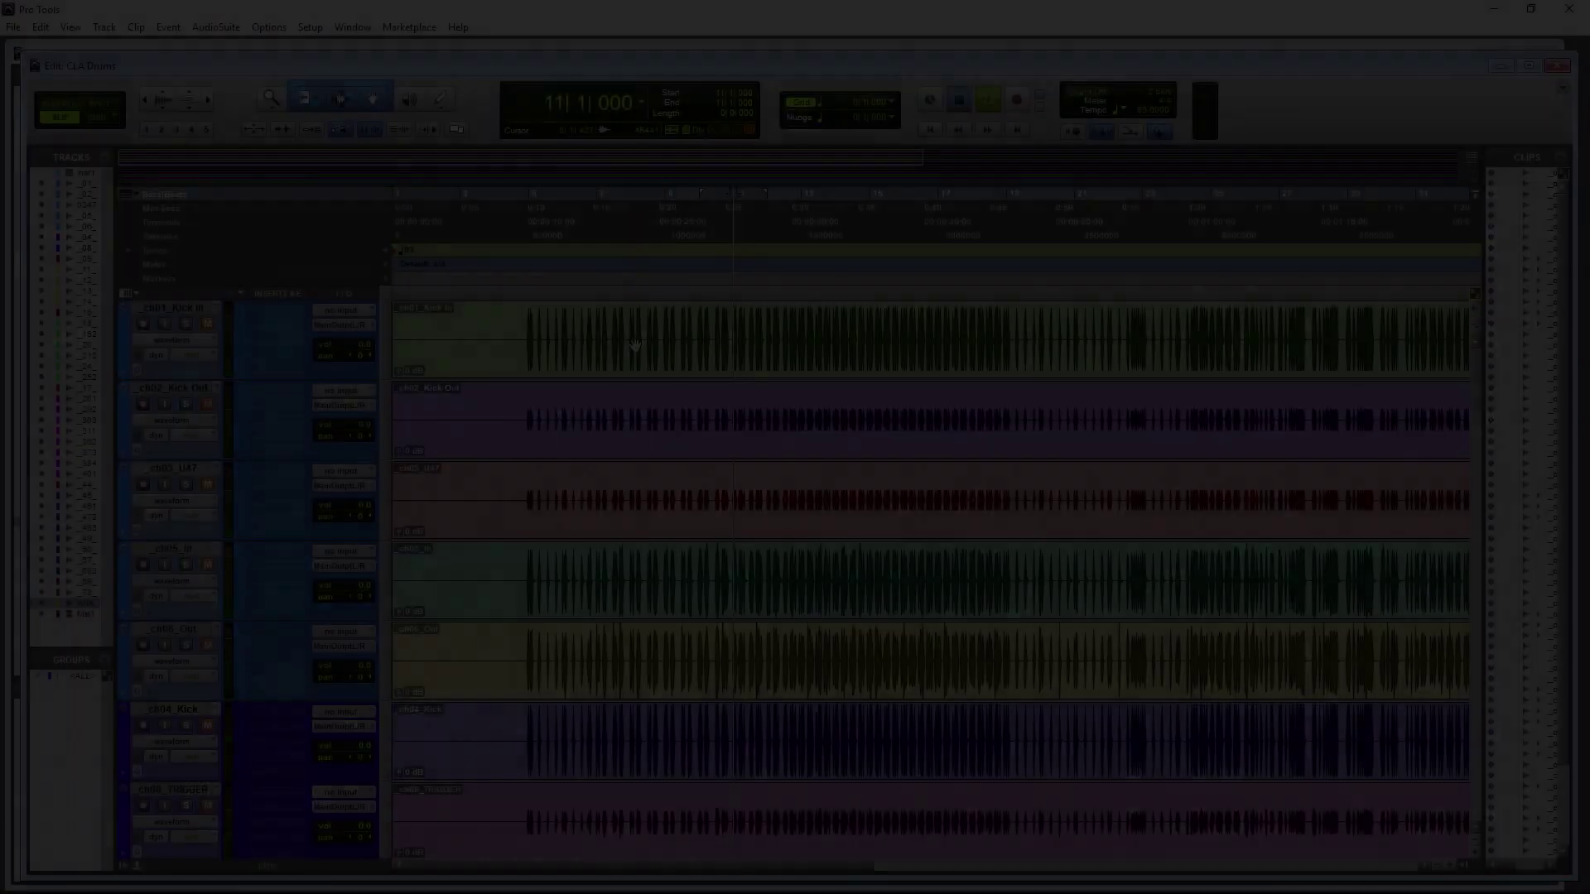
- Play the session from bar 11, solo and unsolo the ch09_KICKS track to audition it, and stop playback
key("space")
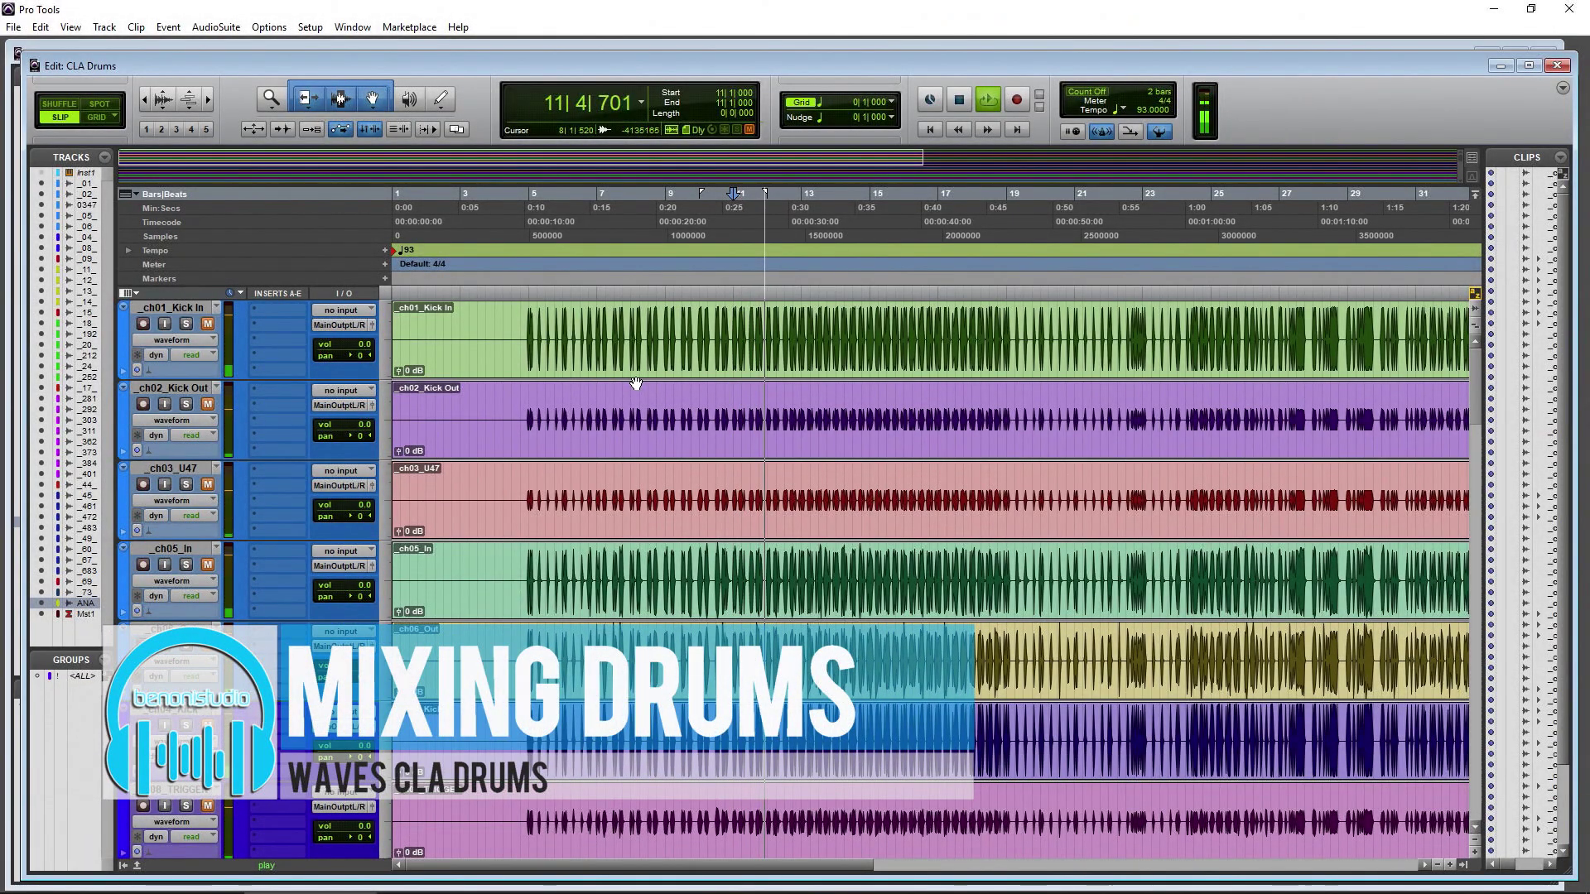
scroll(550, 454, "down", 2)
scroll(550, 453, "down", 2)
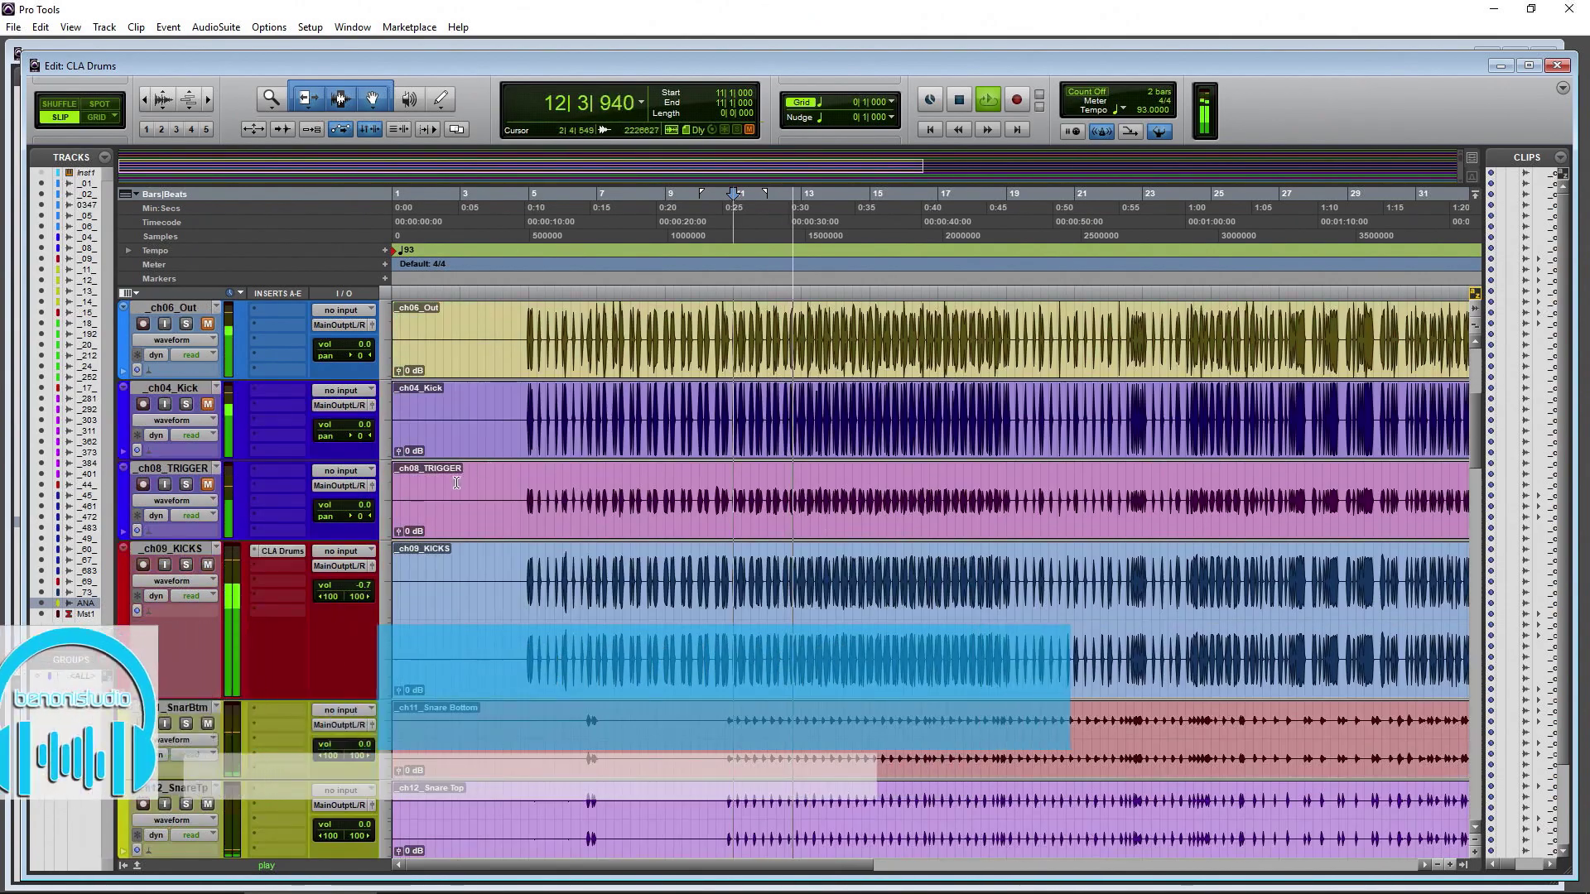
left_click(187, 565)
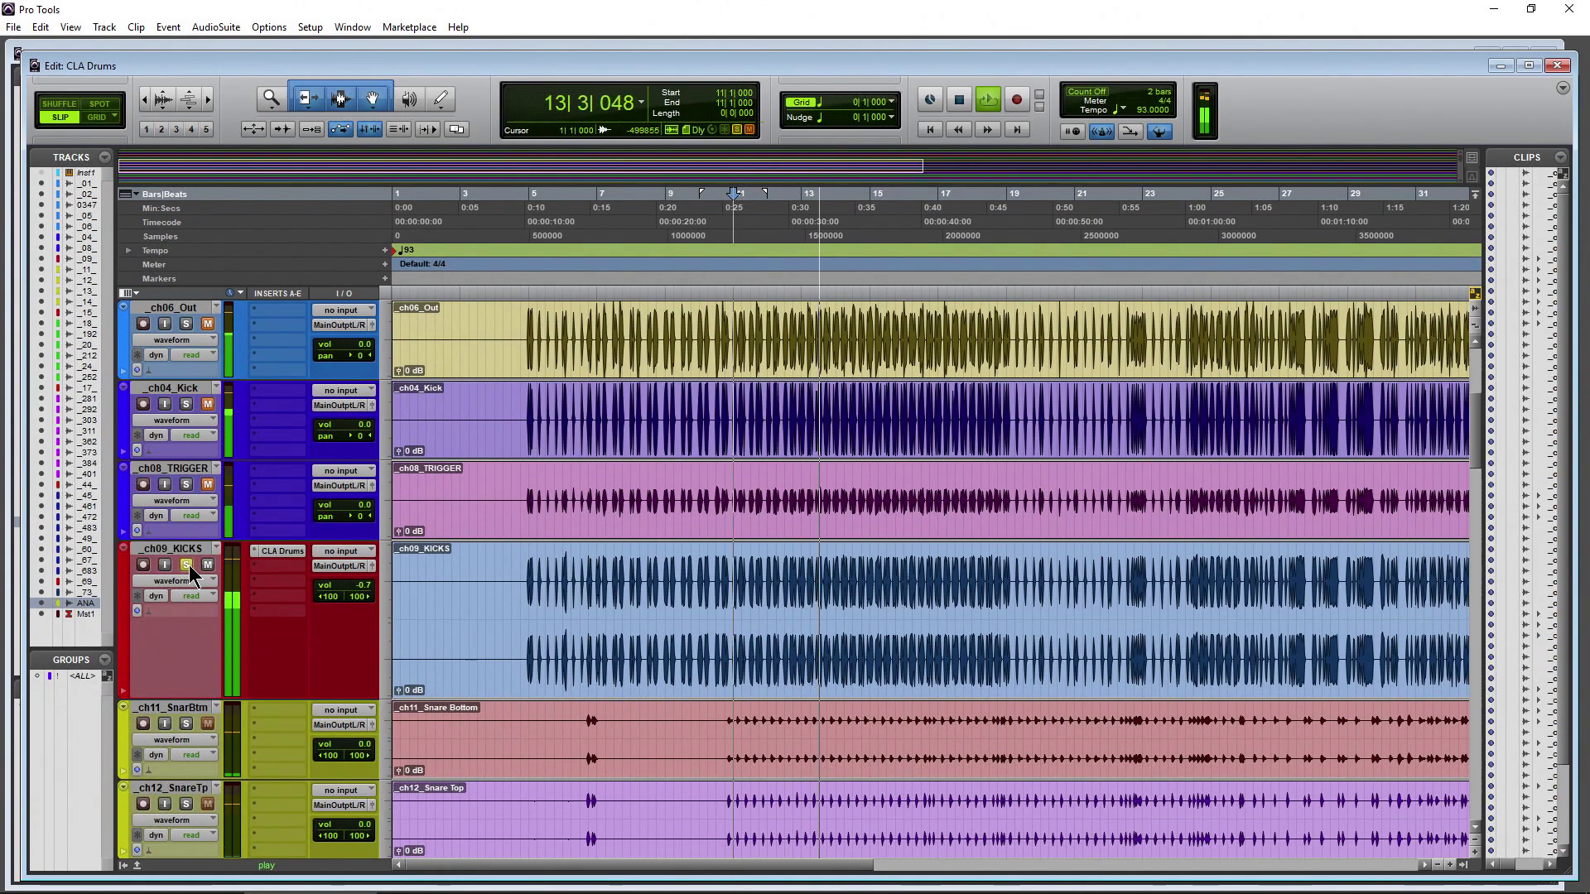
left_click(187, 565)
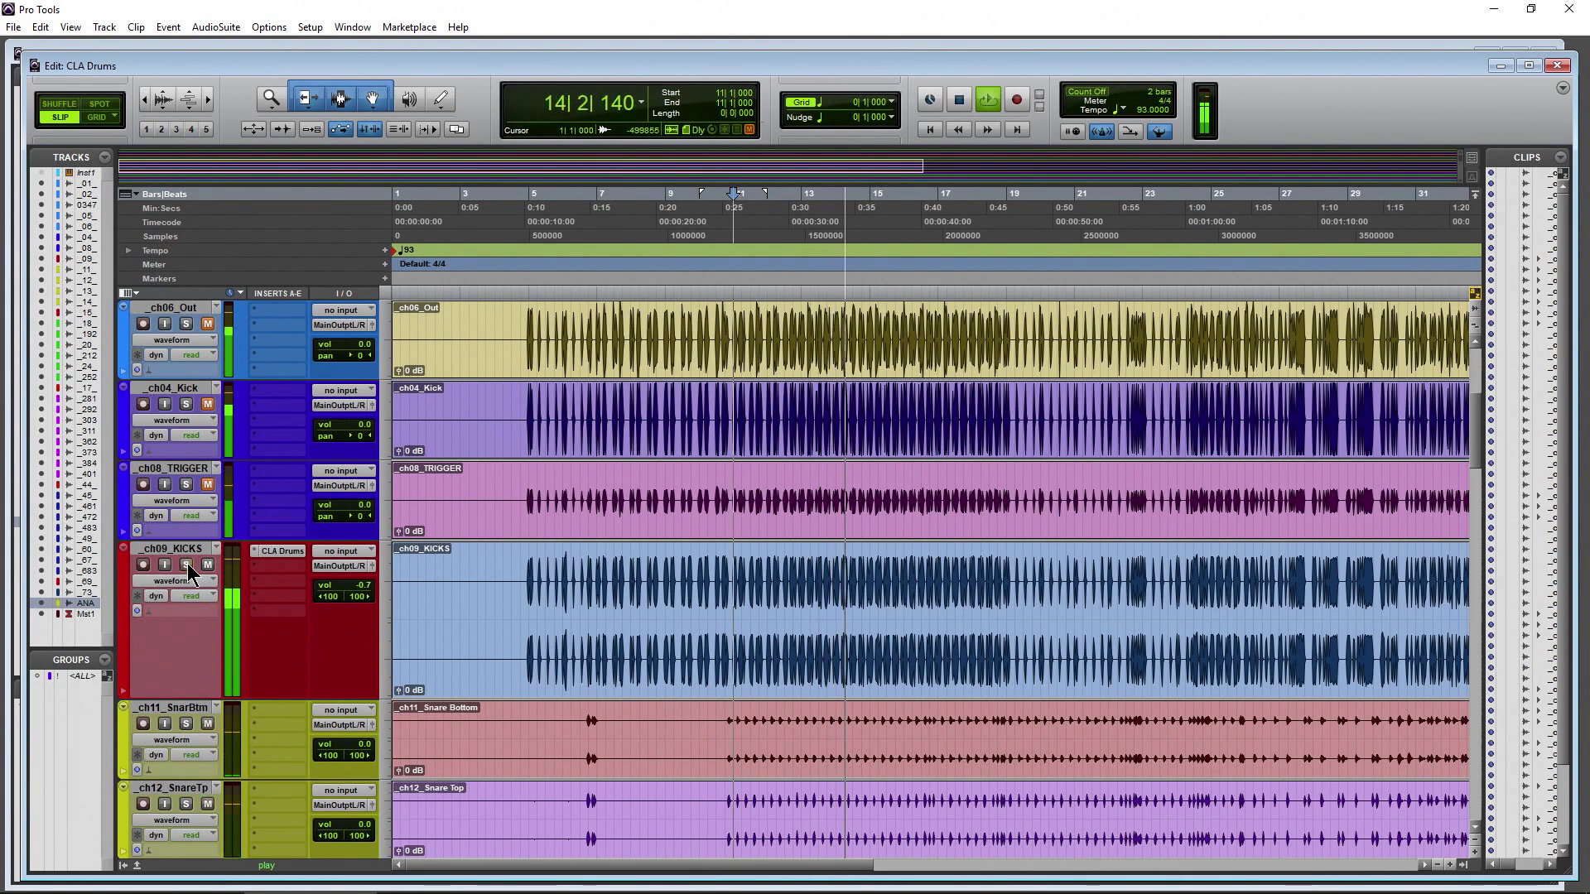
key("space")
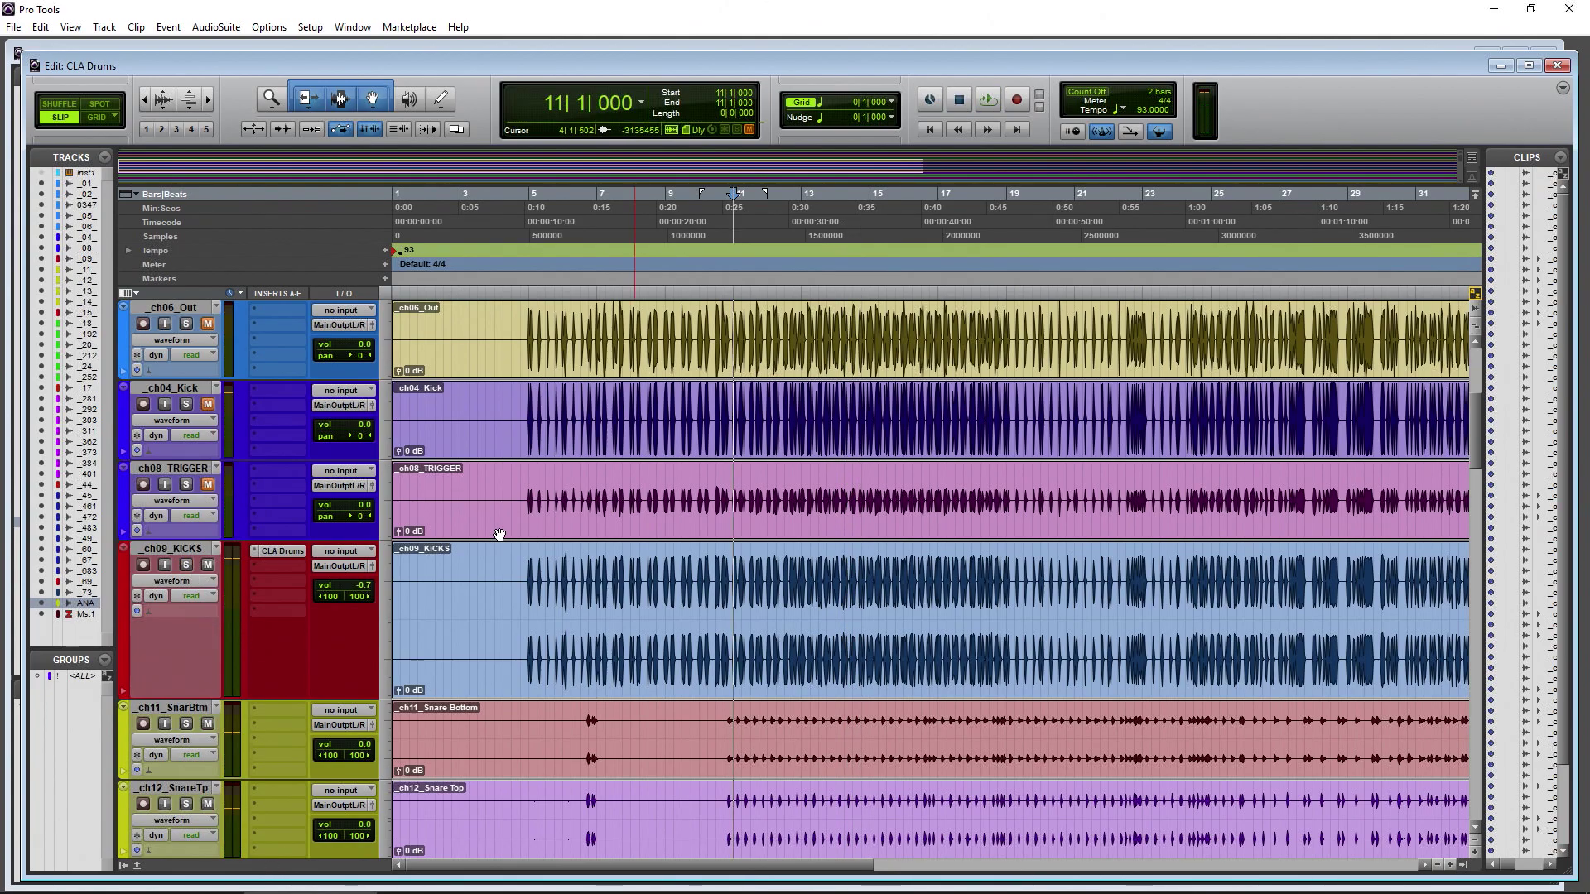
- Examine the track layout in the Mix and Edit windows, from the kick tracks through to the snare tracks
scroll(499, 534, "down", 2)
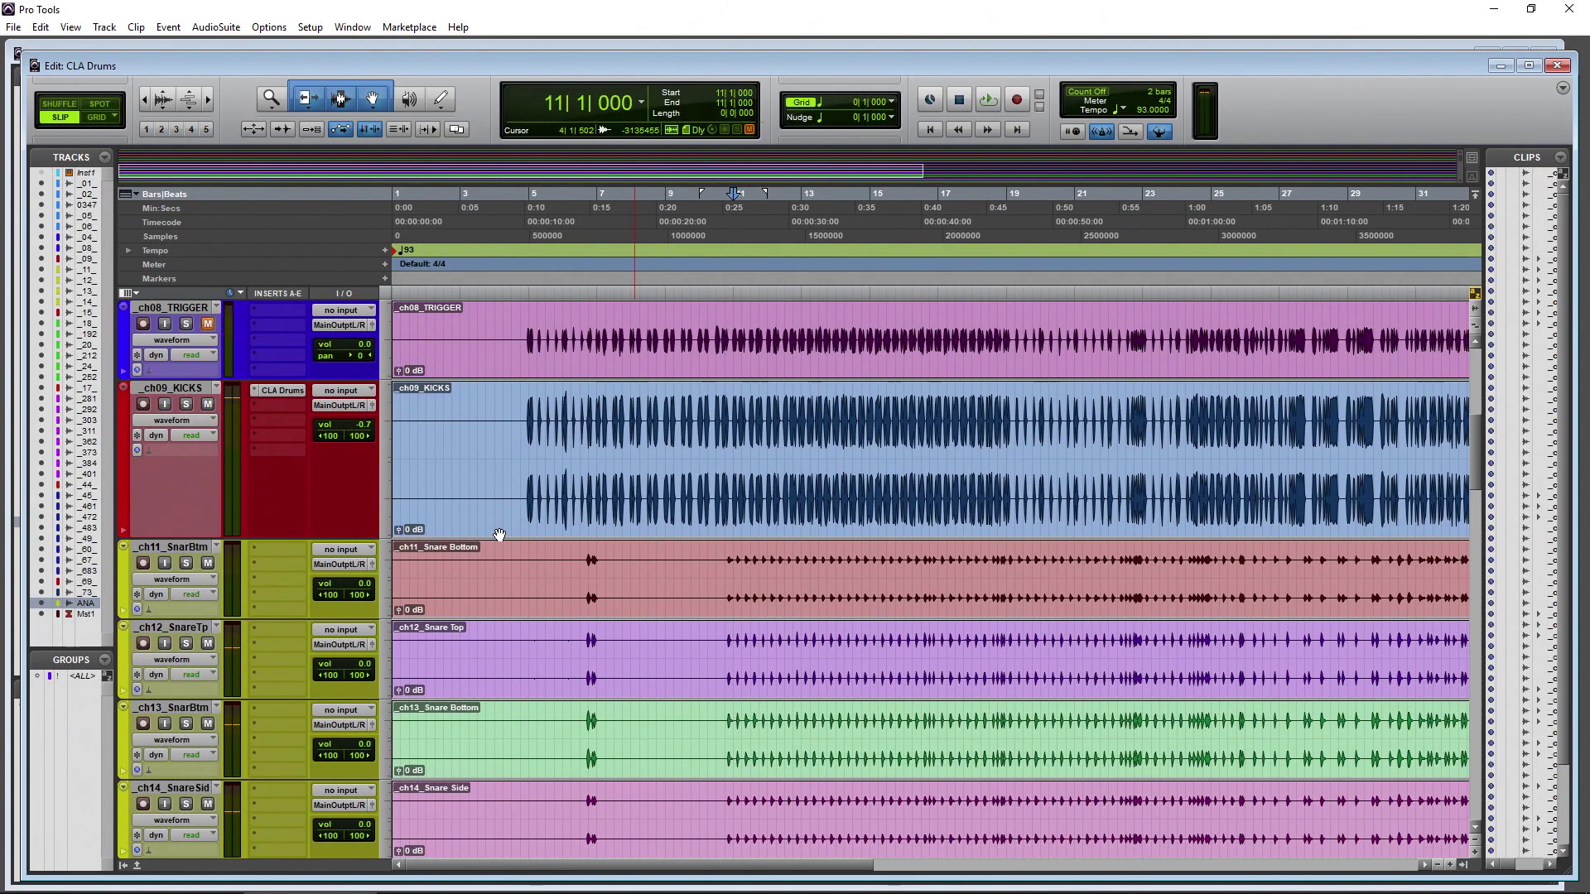
key("ctrl+equal")
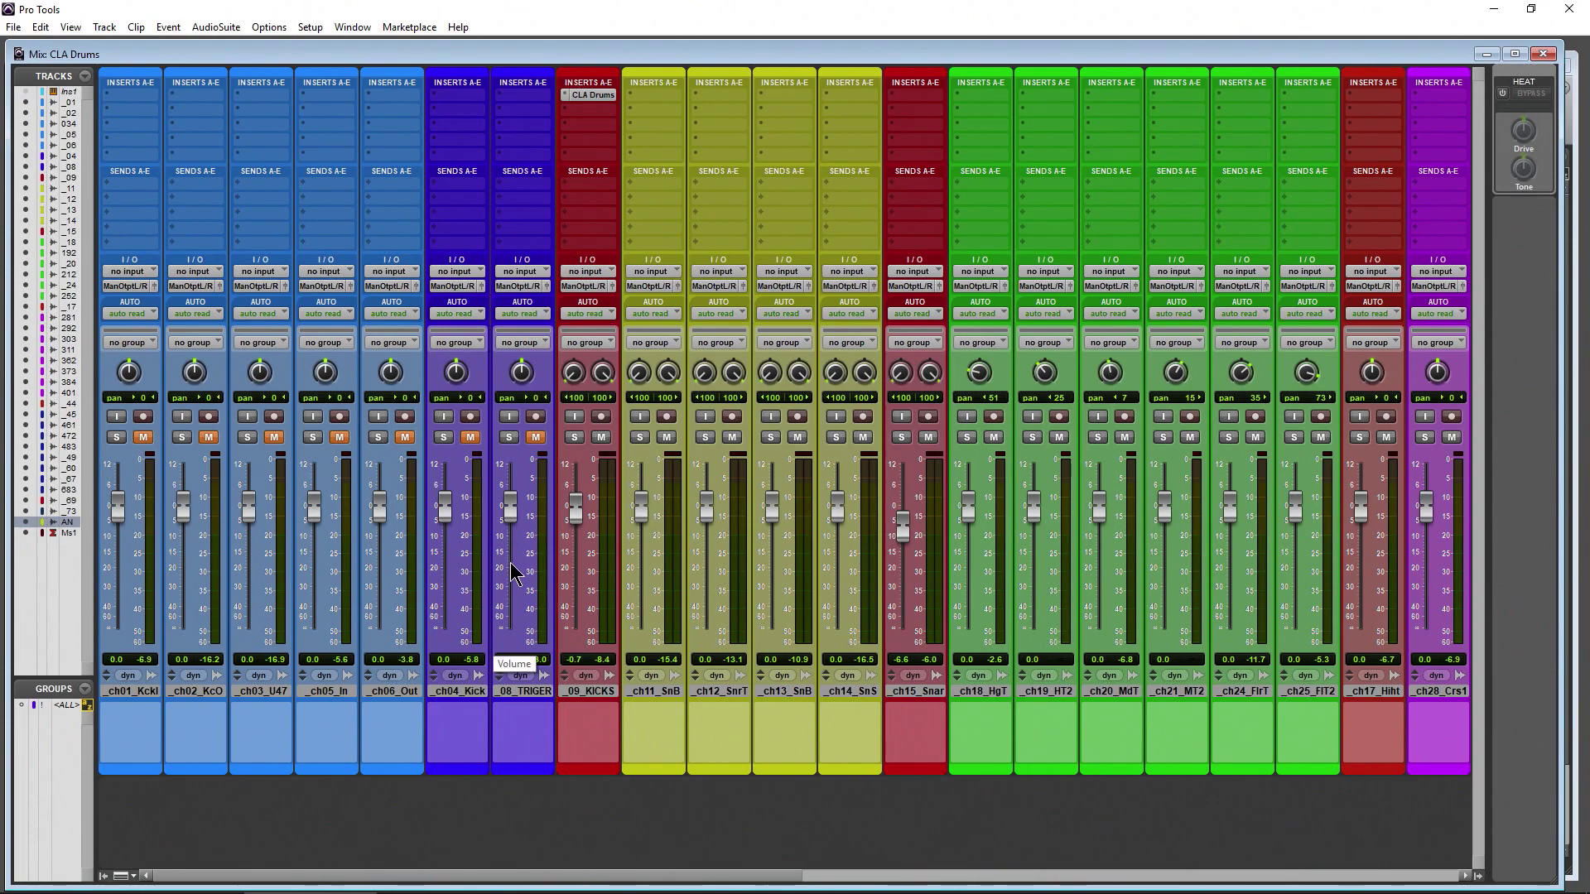
left_click_drag(394, 880, 516, 876)
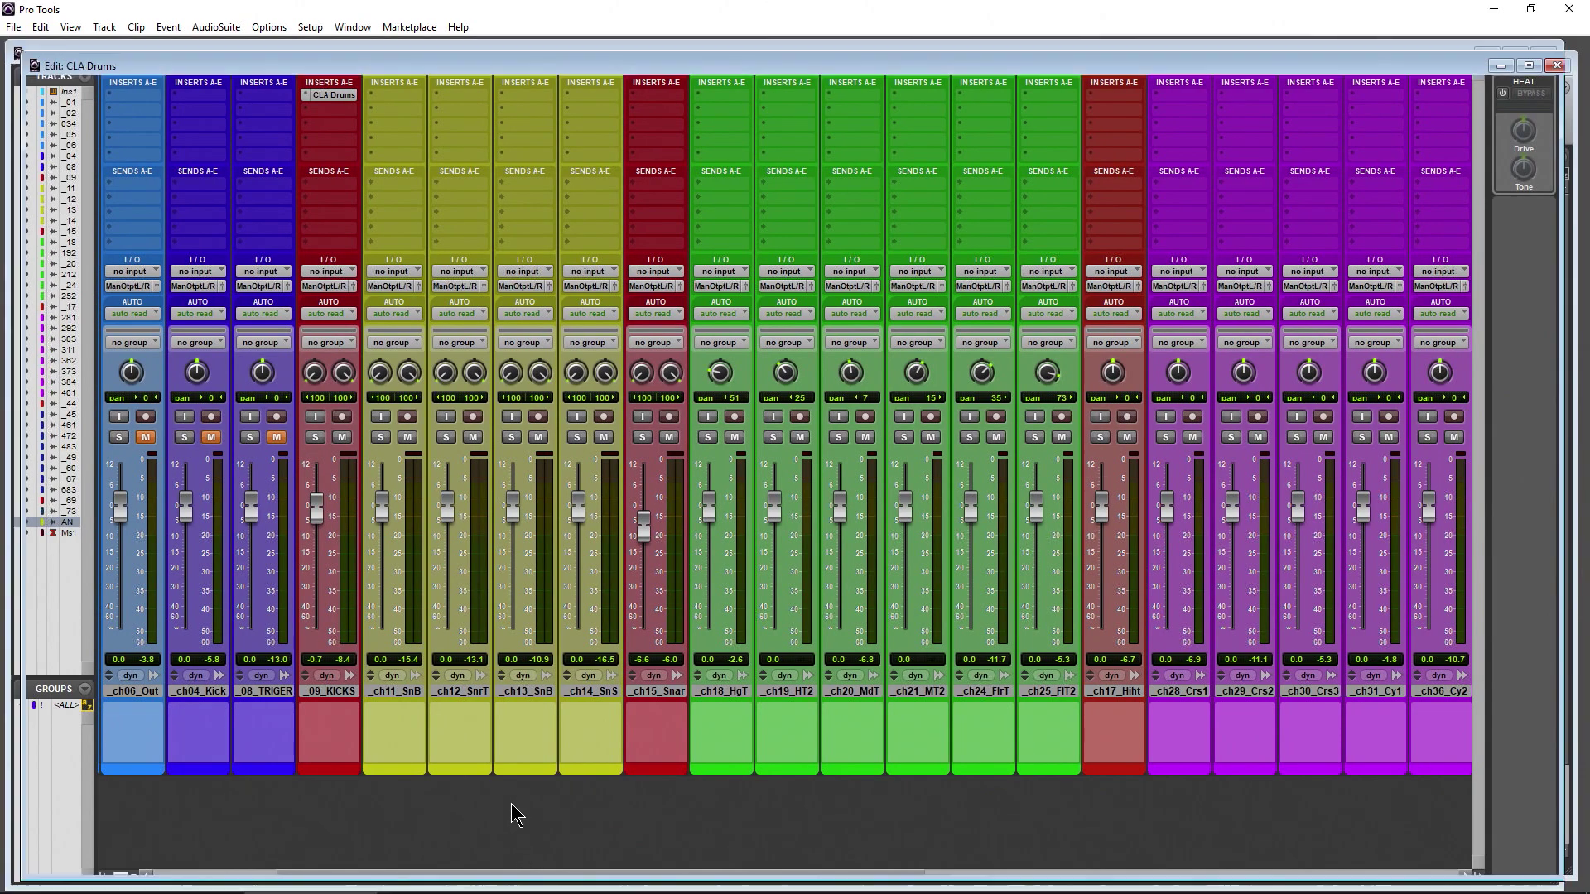
key("ctrl+equal")
scroll(409, 577, "down", 3)
scroll(409, 577, "up", 3)
scroll(431, 530, "down", 3)
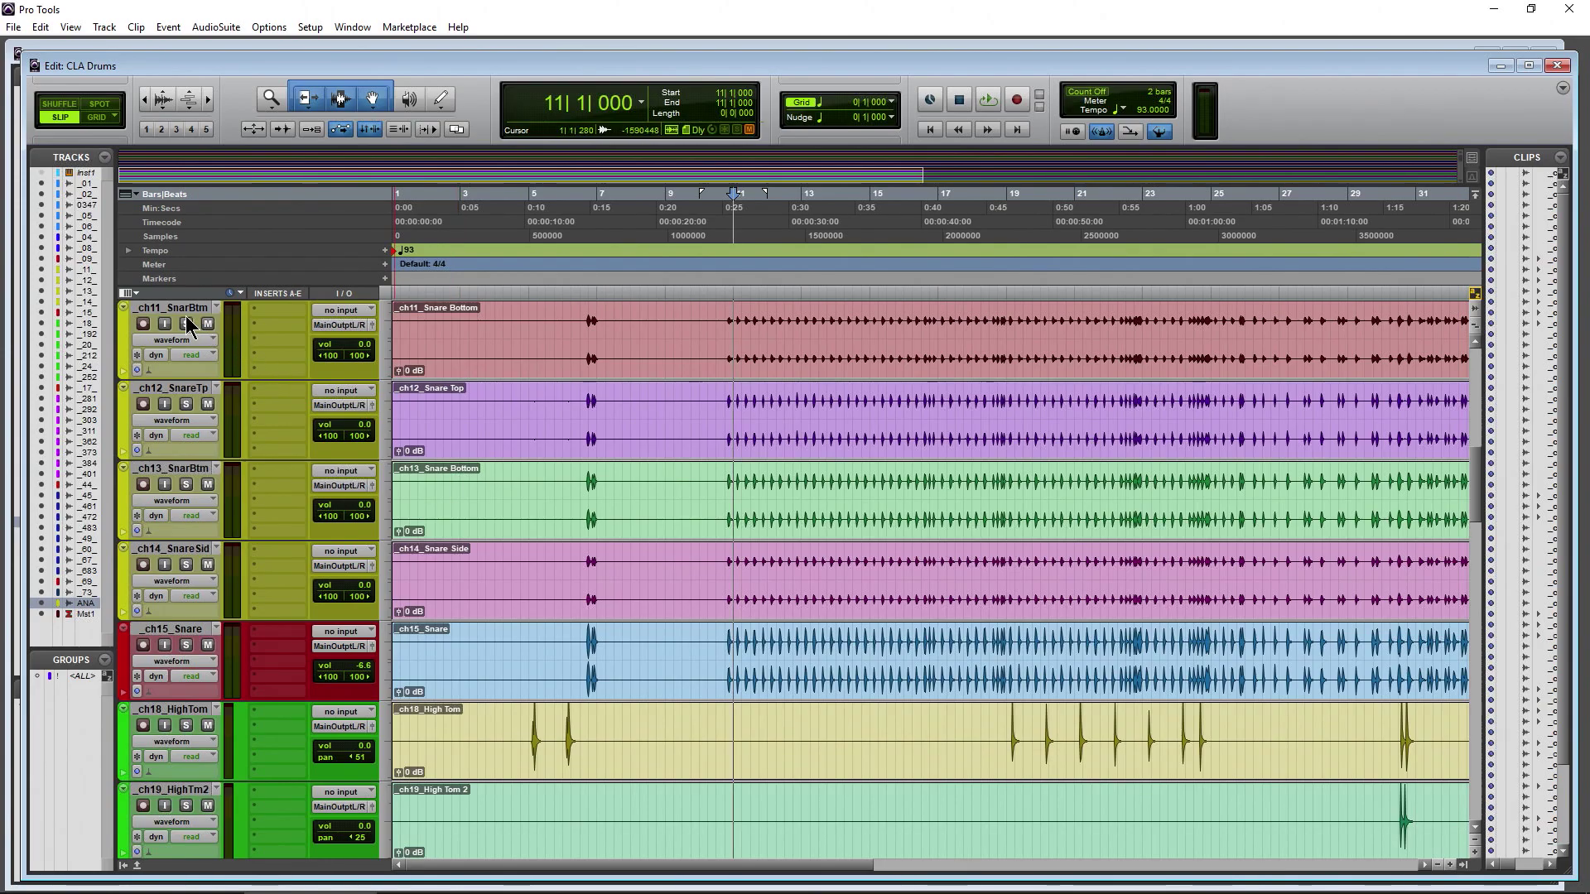
scroll(261, 480, "up", 3)
scroll(260, 480, "down", 3)
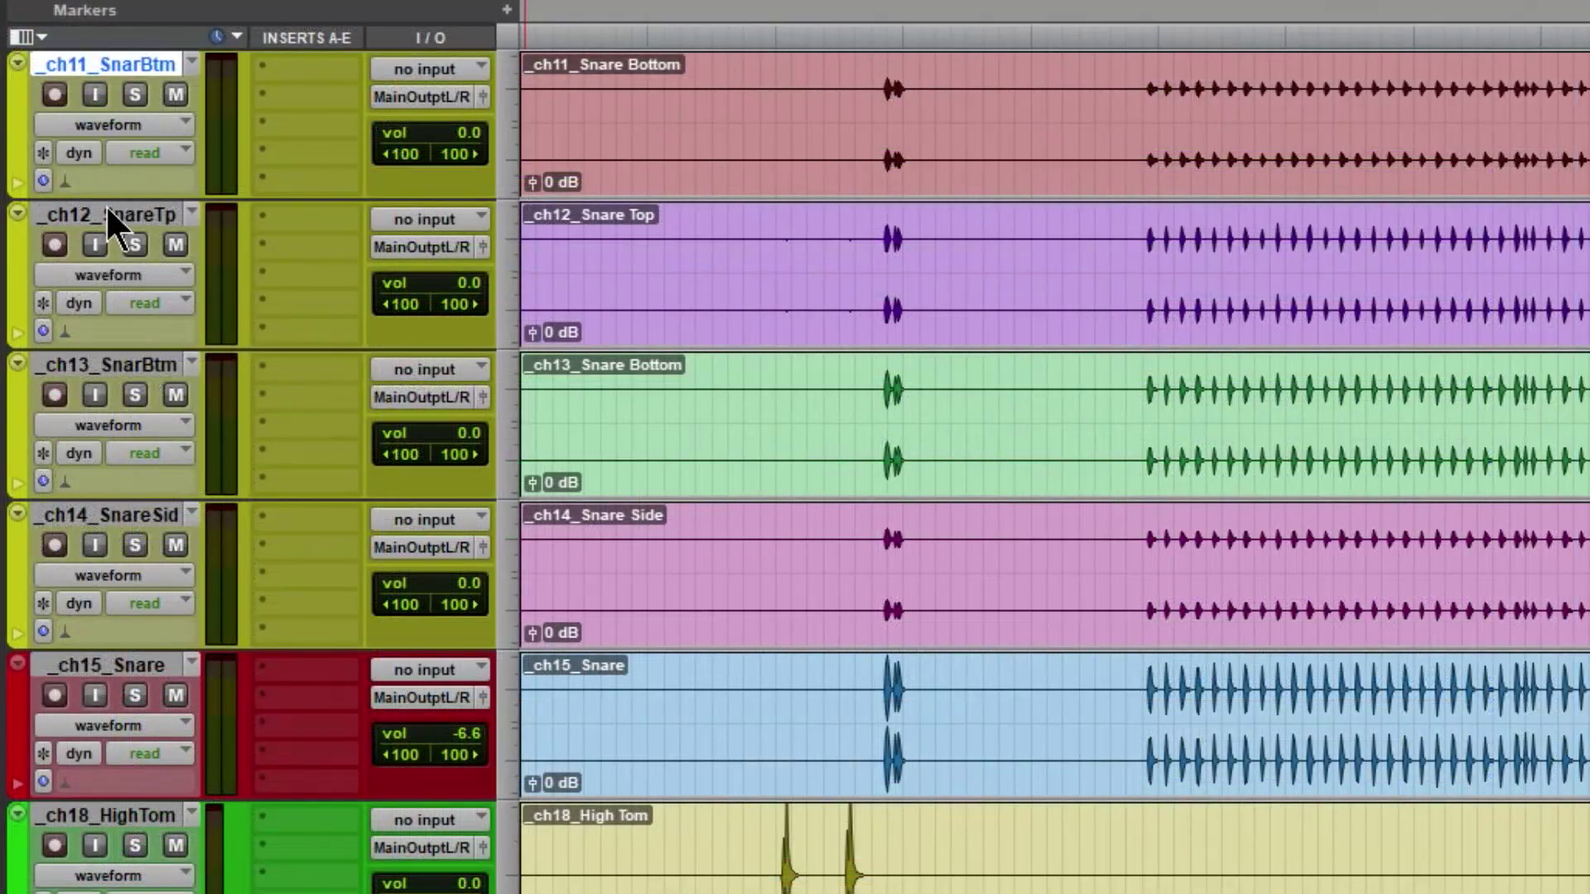
- Select the ch12_SnareTp, ch13_SnarBtm and ch14_SnareSid tracks in turn, and select the ch15_Snare clip
left_click(172, 388)
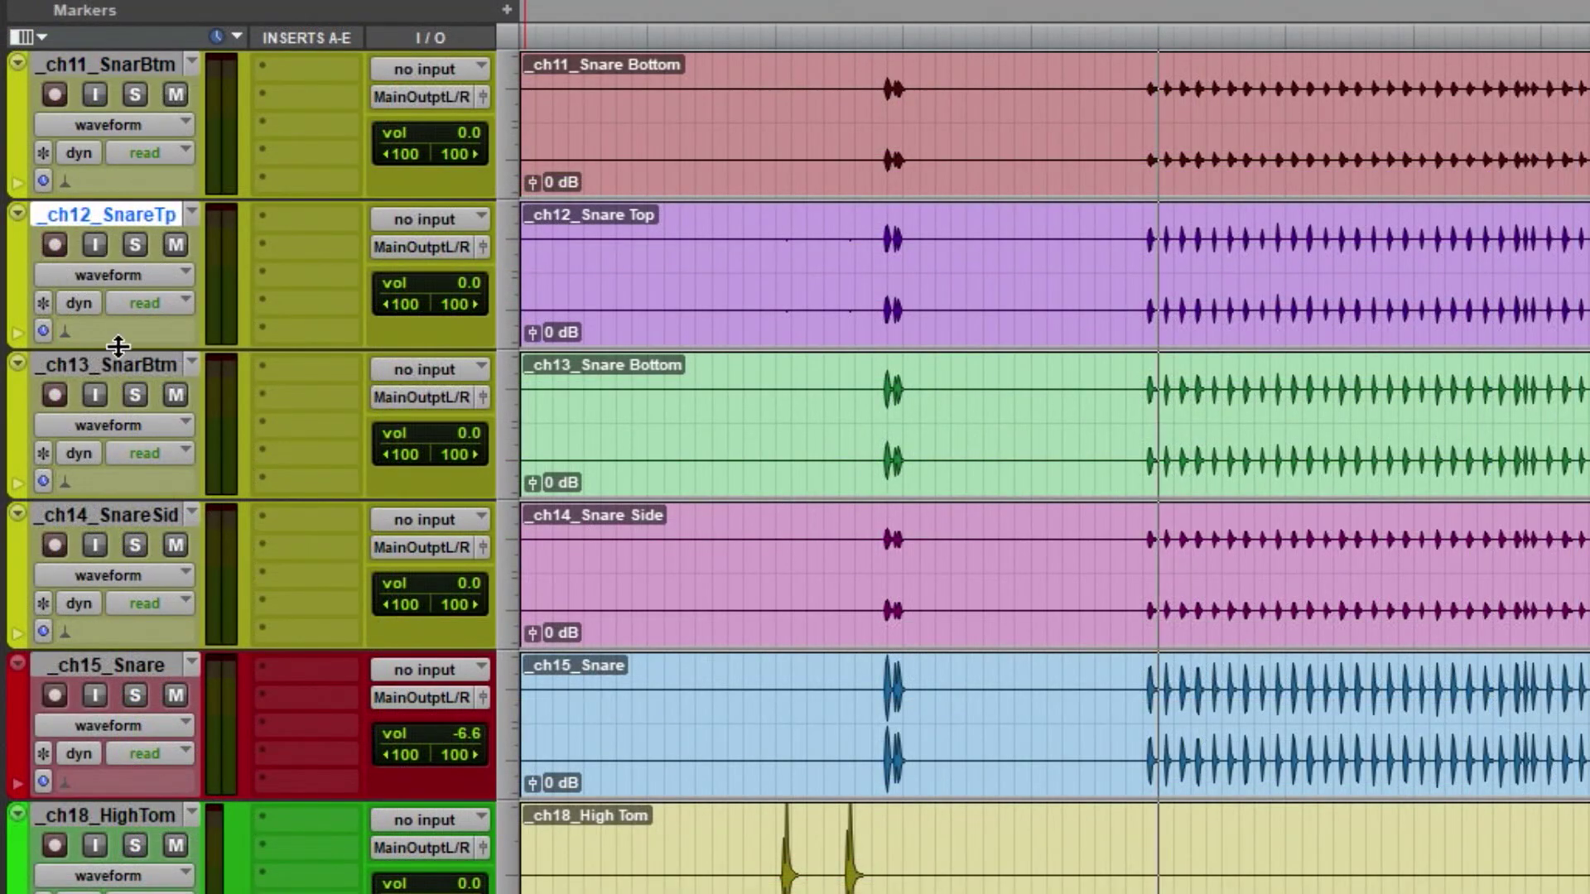
left_click(173, 468)
left_click(129, 514)
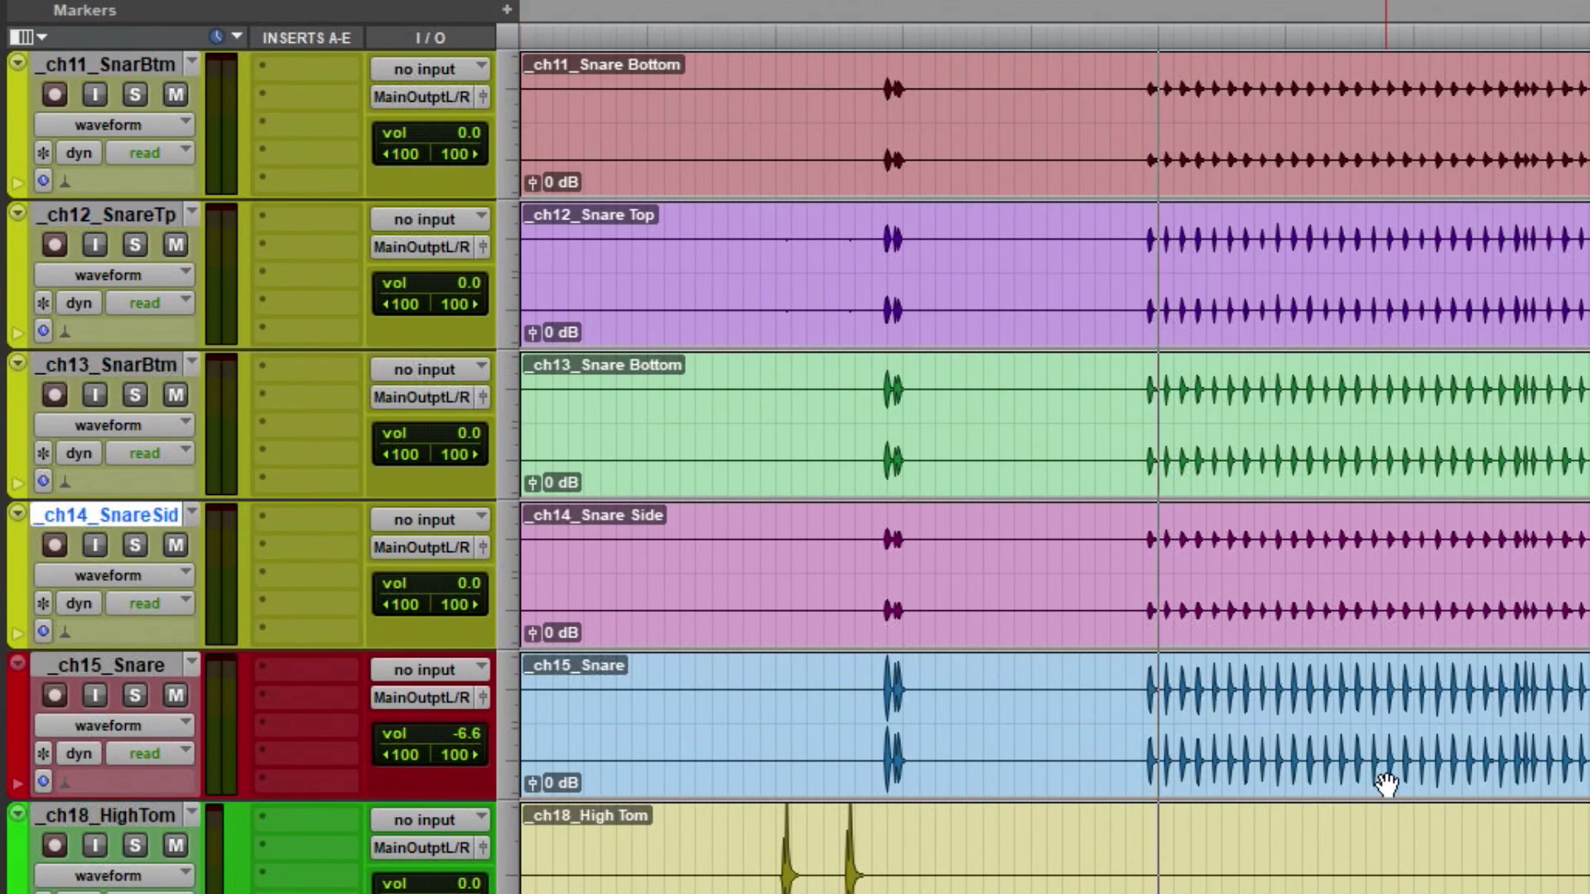
left_click(1412, 783)
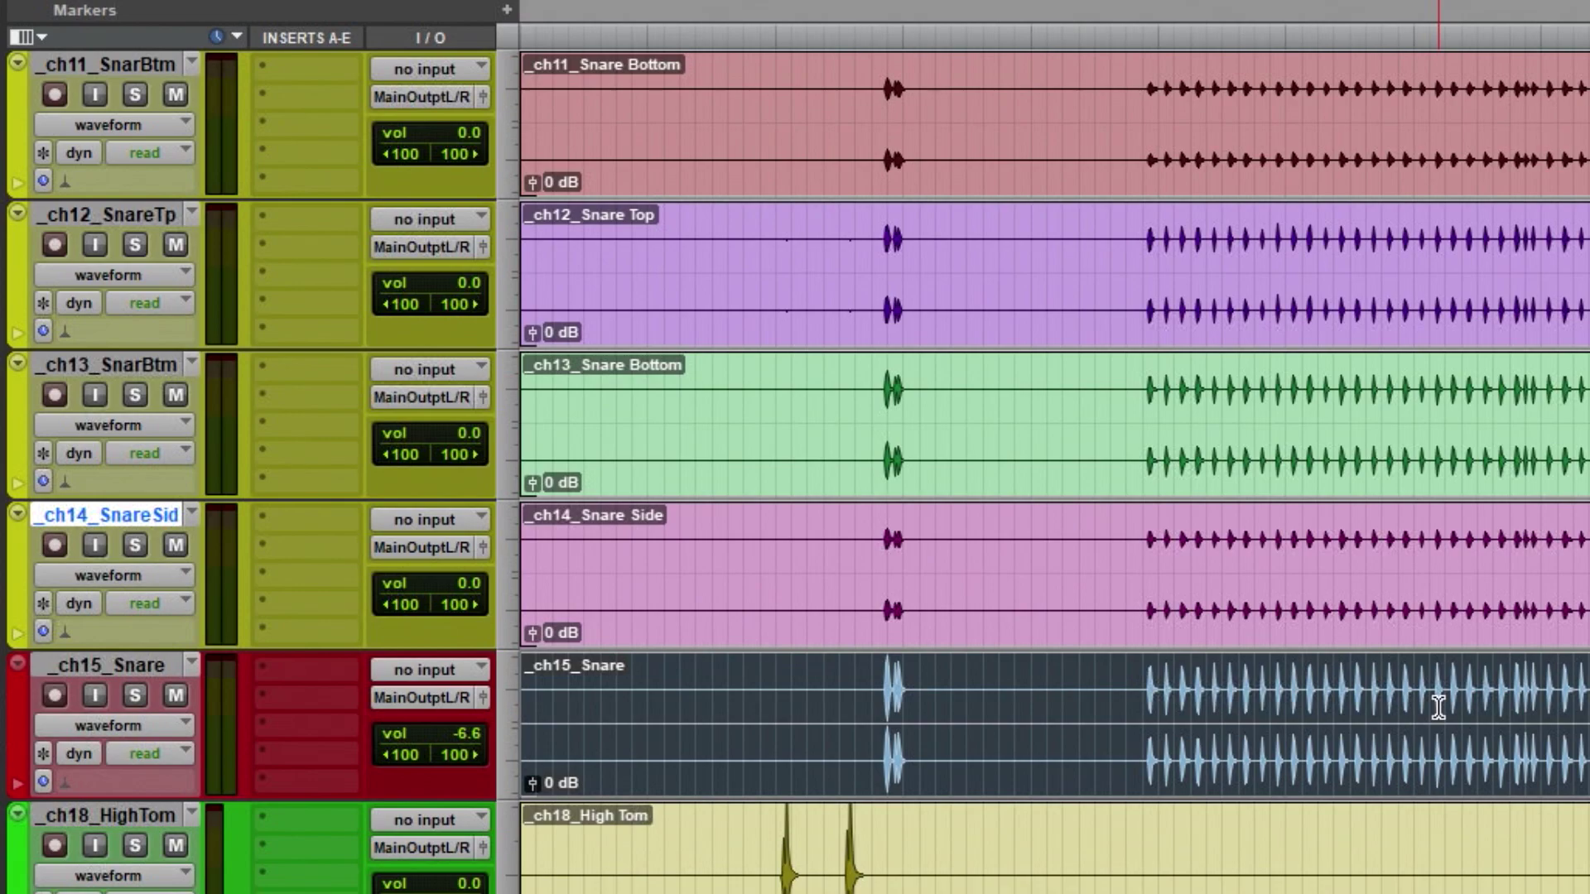
- Play the snare section with ch14_SnareSid soloed, and replace its solo with ch13_SnarBtm and ch12_SnareTp to audition them
left_click(135, 545)
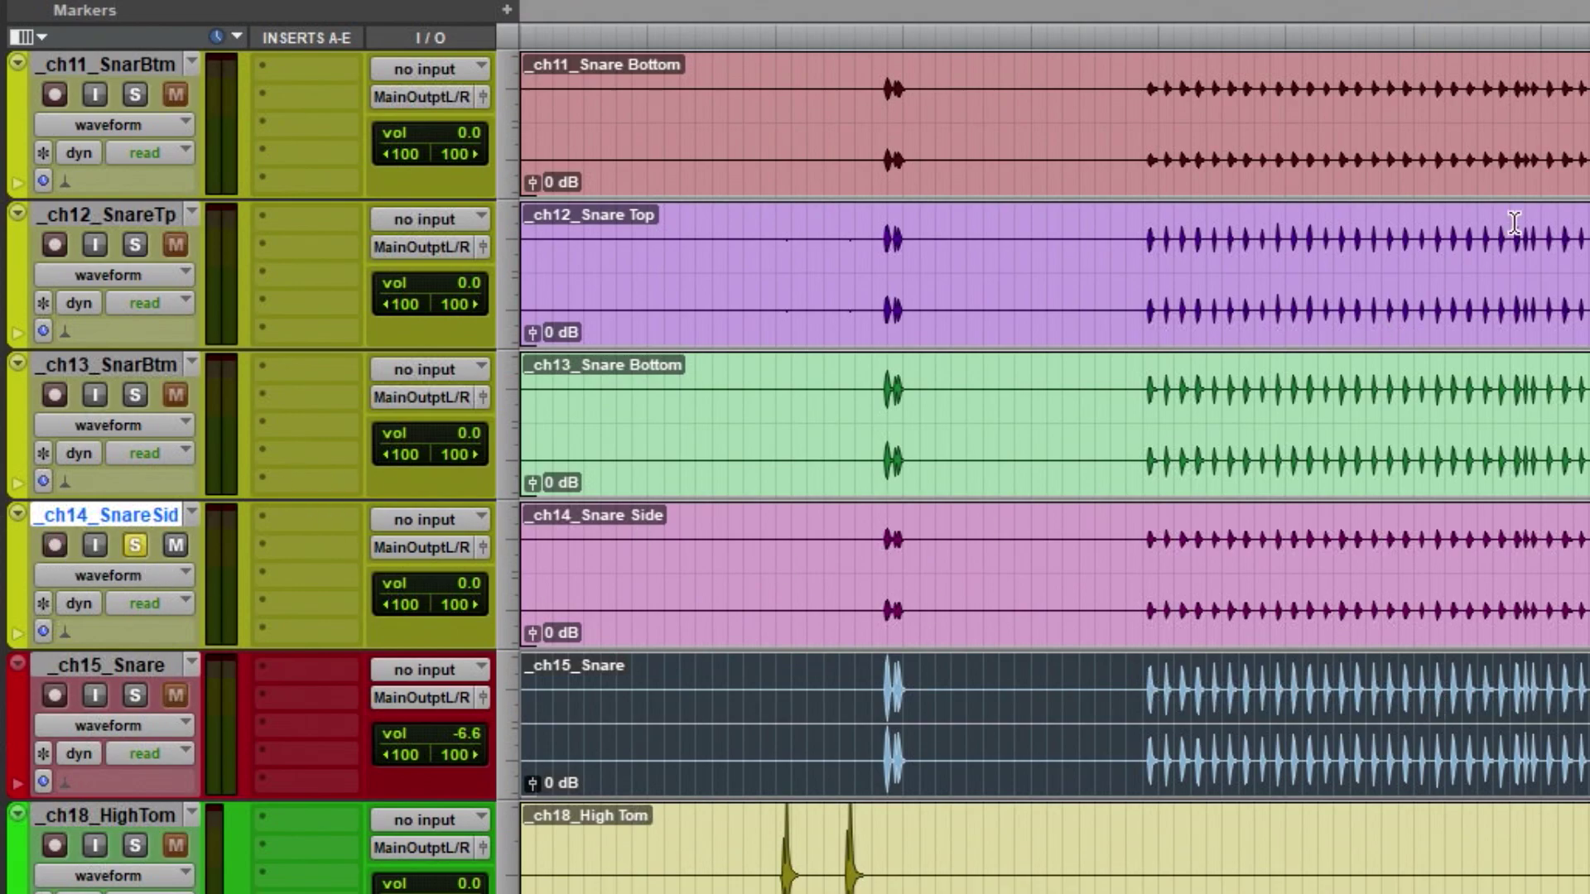
left_click(1323, 104)
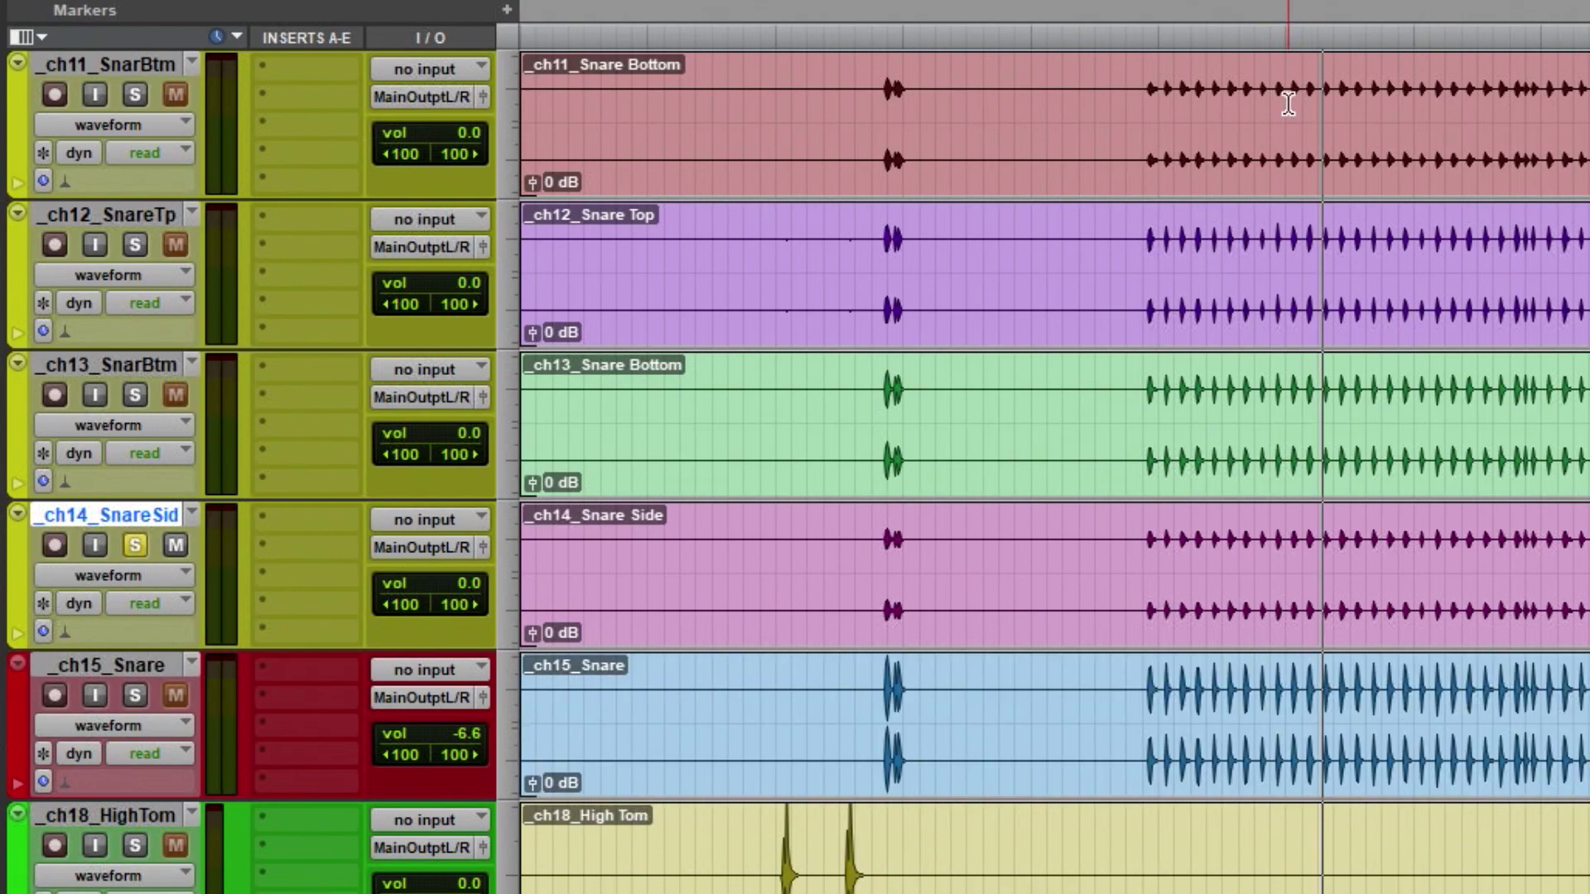
key("space")
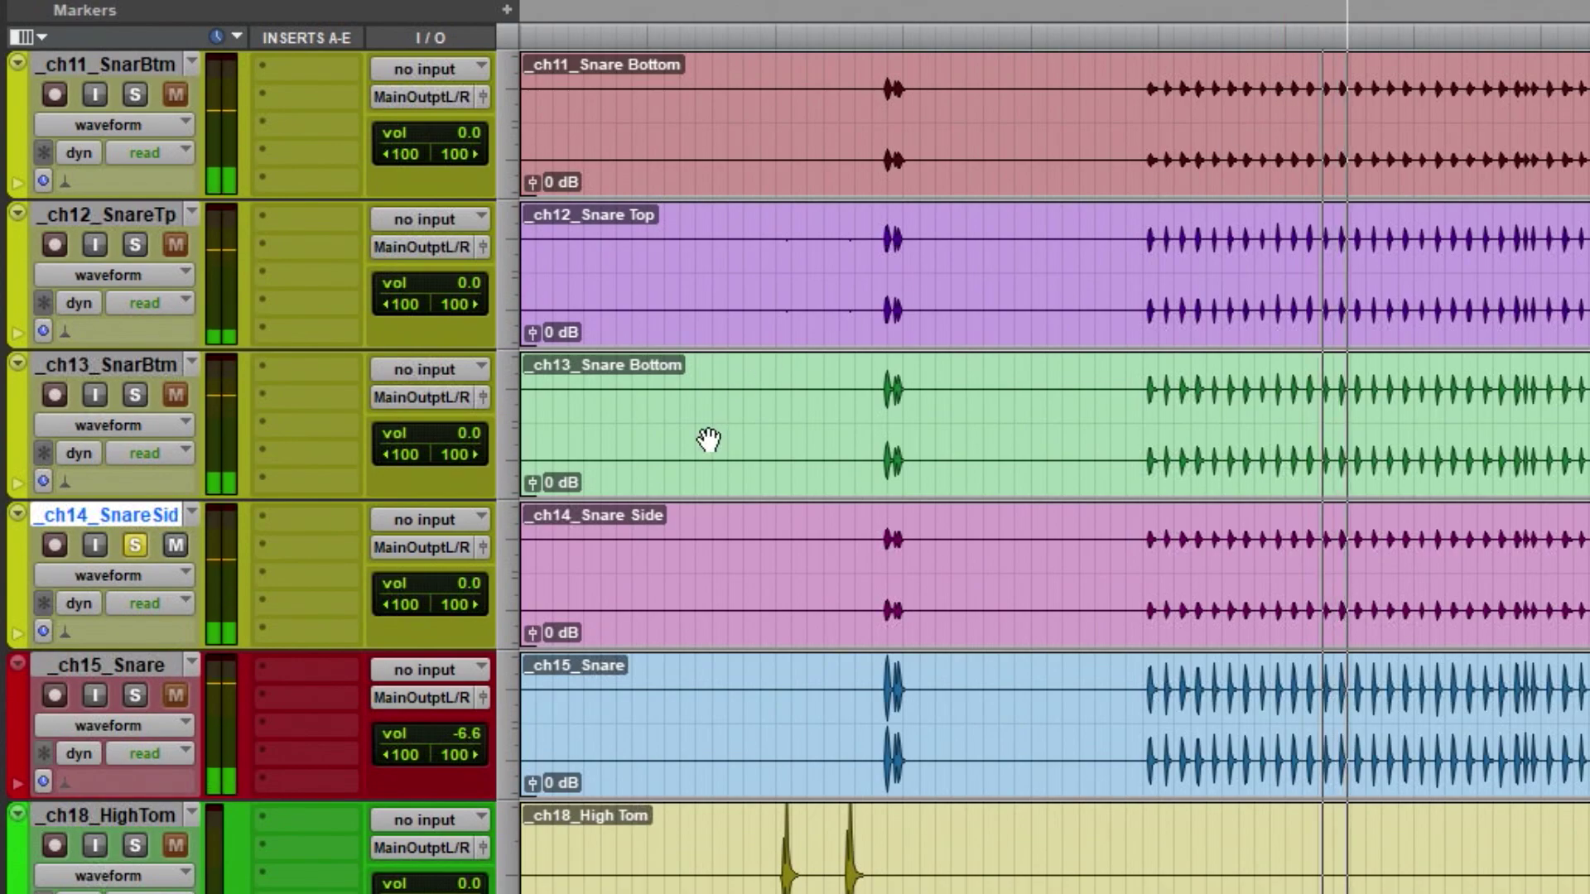
left_click(135, 395)
left_click(135, 545)
left_click(135, 244)
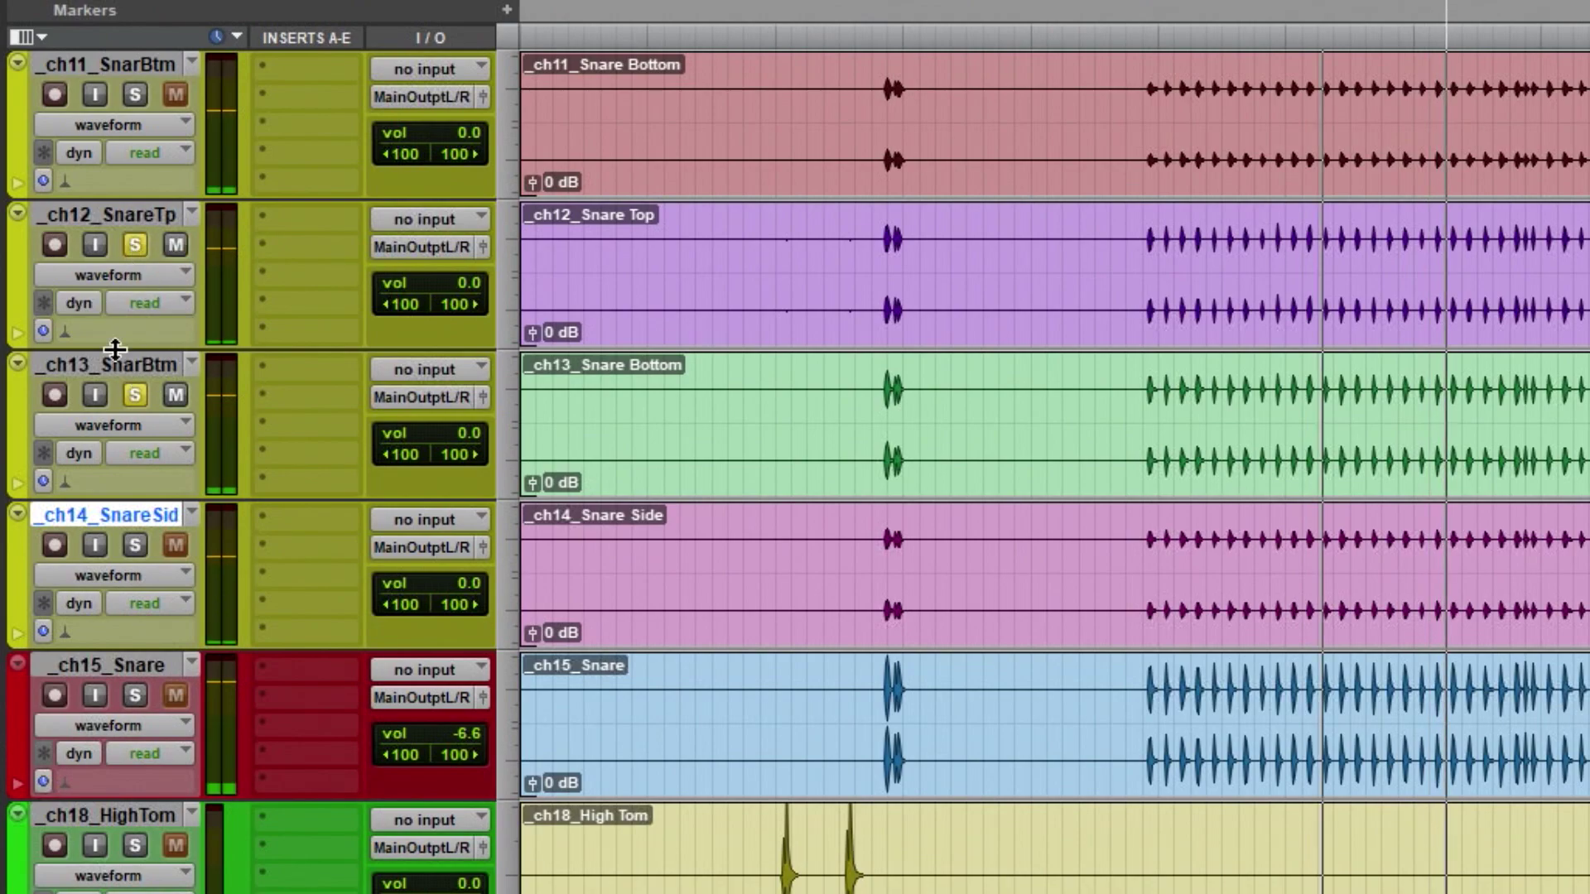
- Unsolo the ch13 Snare Bottom and ch12 Snare Top tracks, then select the ch15 Snare clip
left_click(132, 396)
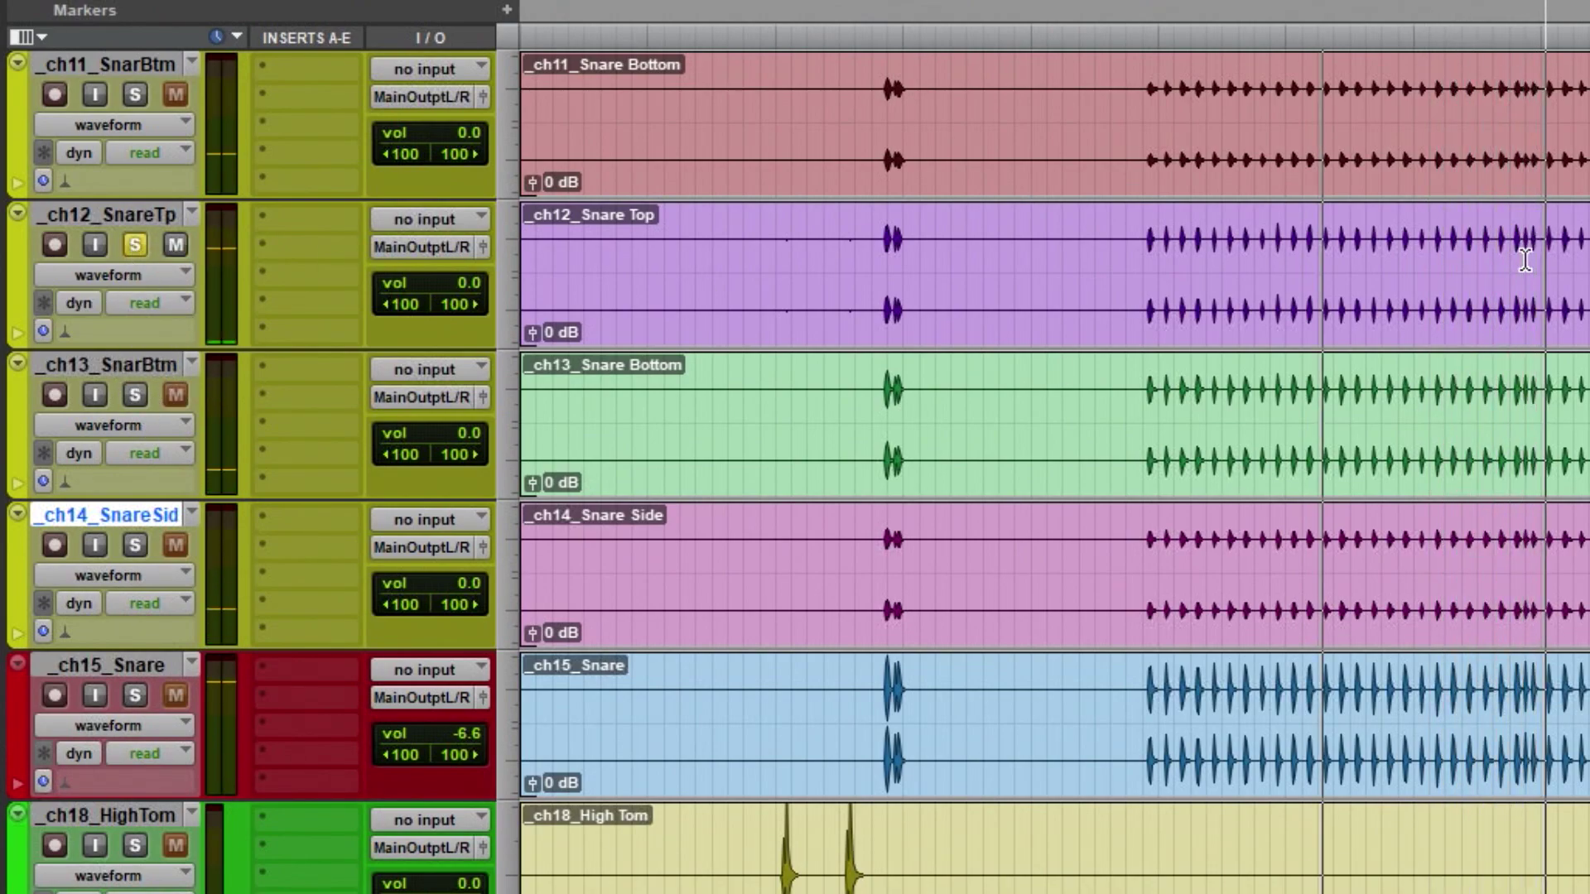
left_click(135, 244)
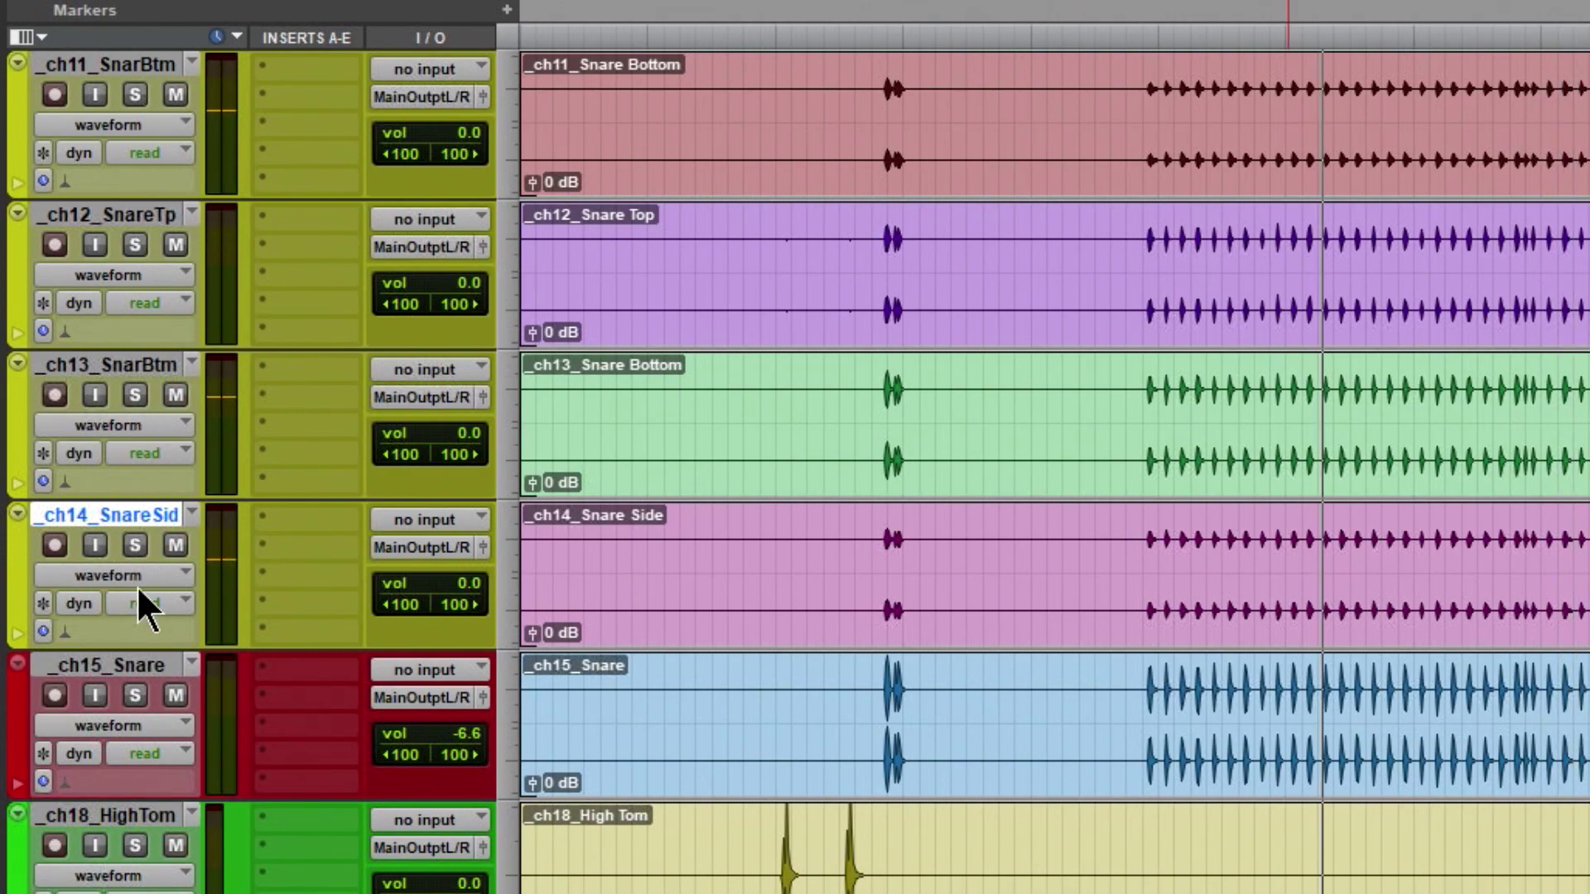
left_click(1325, 708)
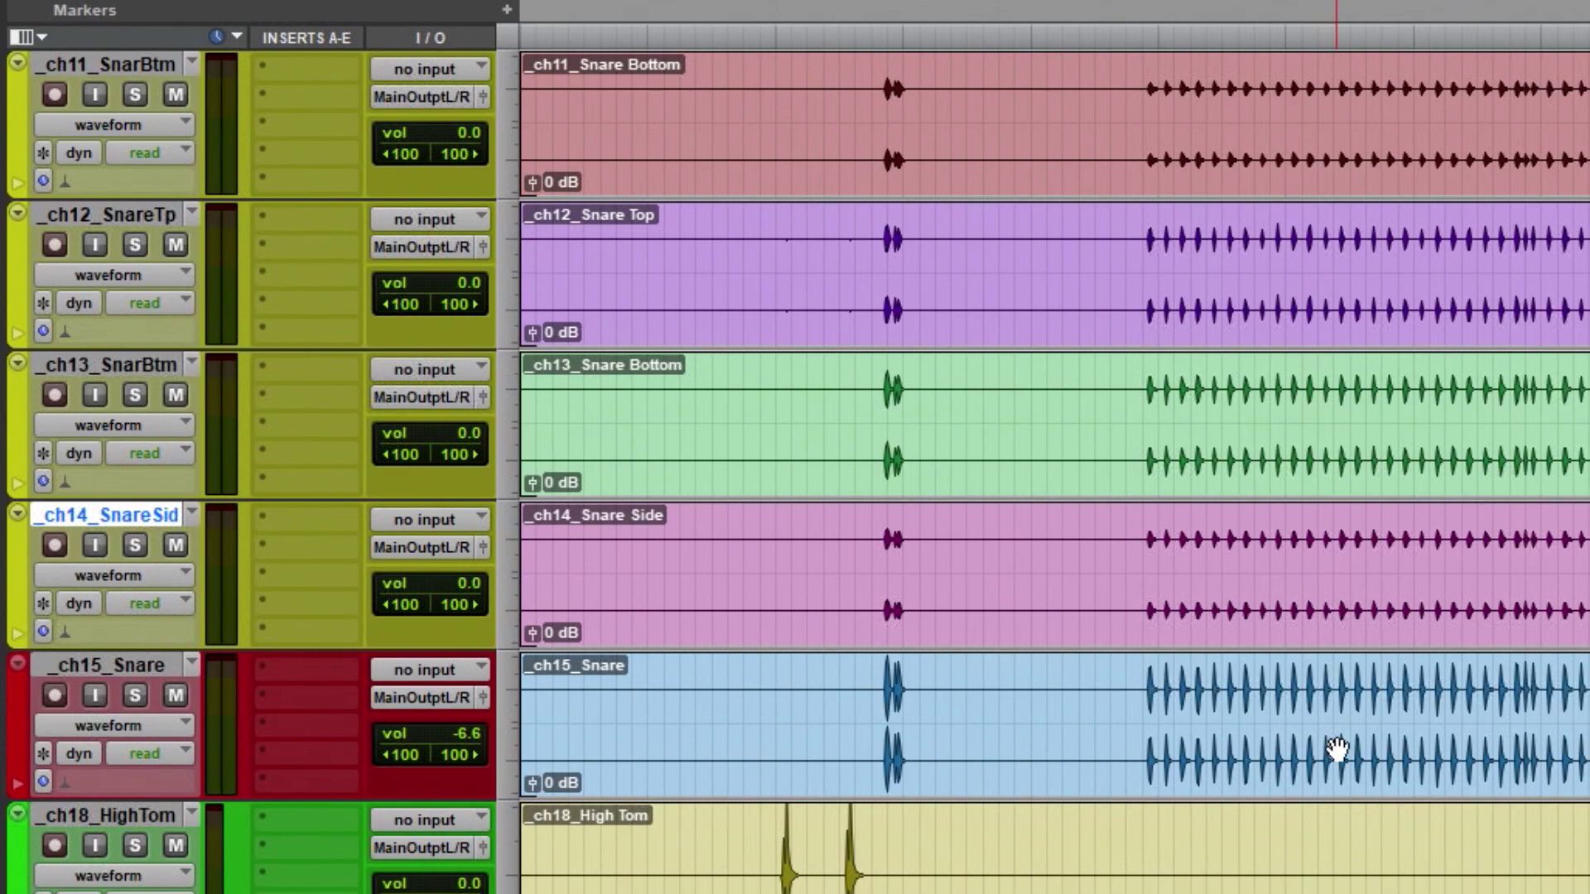
left_click(1336, 748)
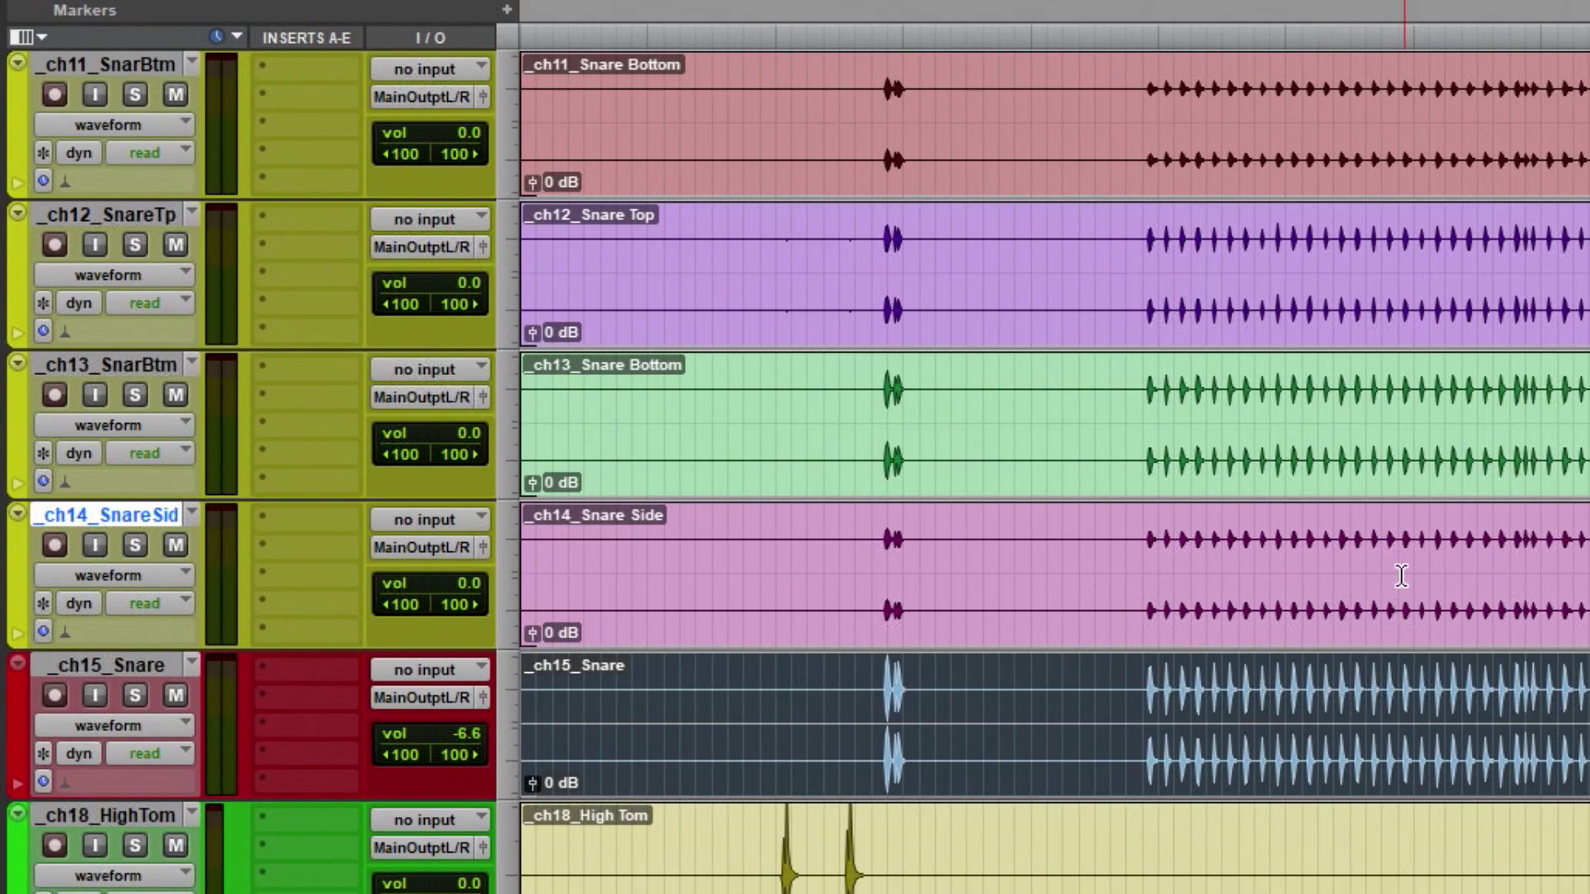
- Select the ch12 Snare Top track and increase the height of the ch15 Snare track
scroll(1321, 484, "up", 3)
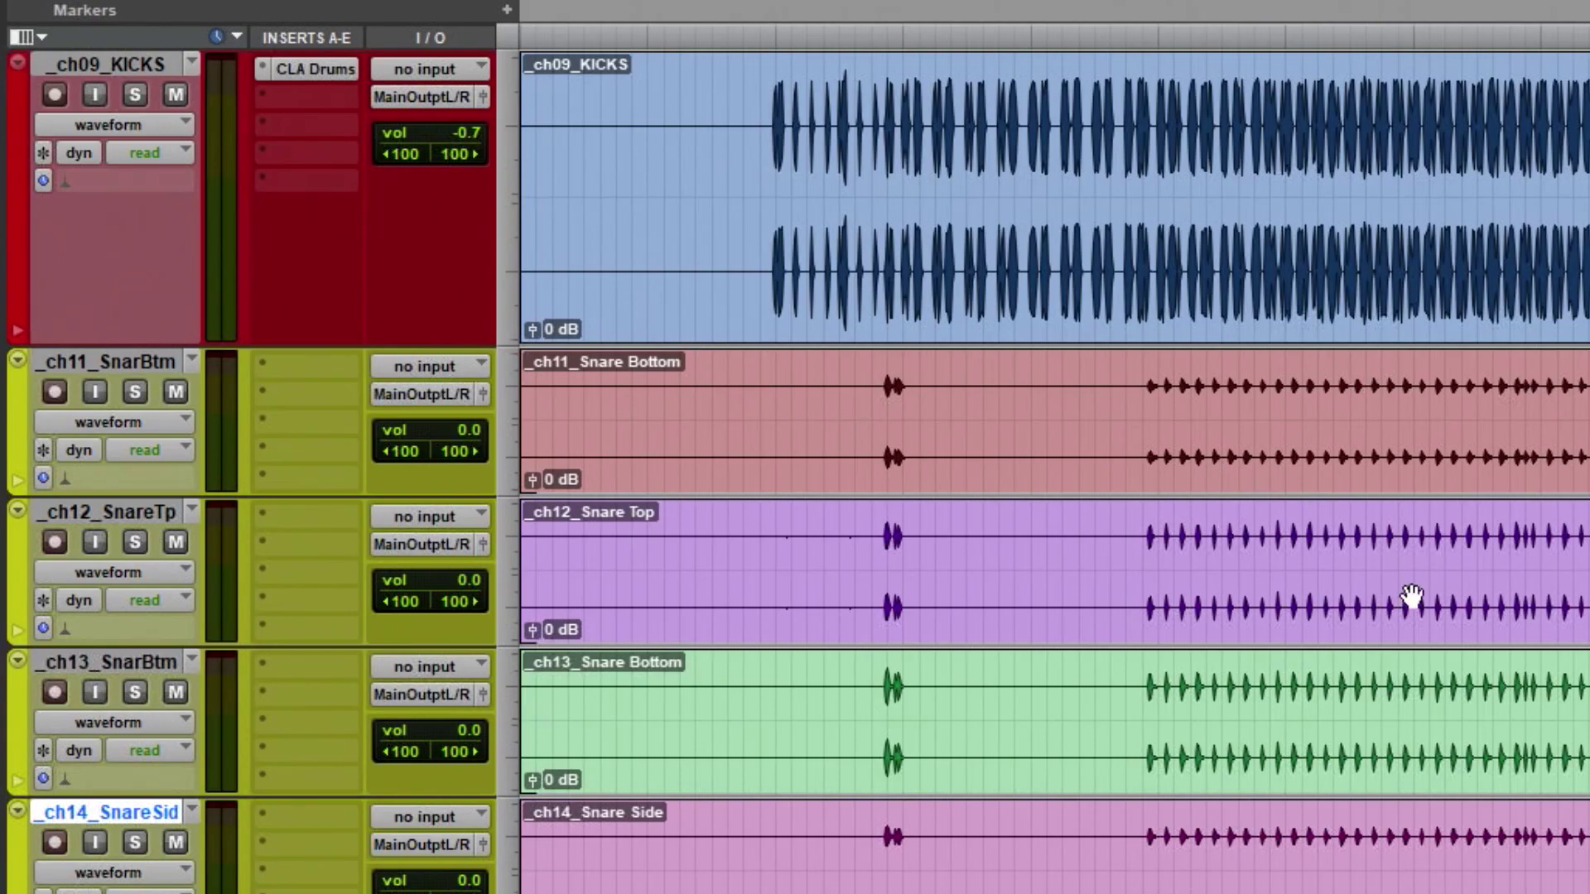
left_click(101, 358)
left_click(79, 512)
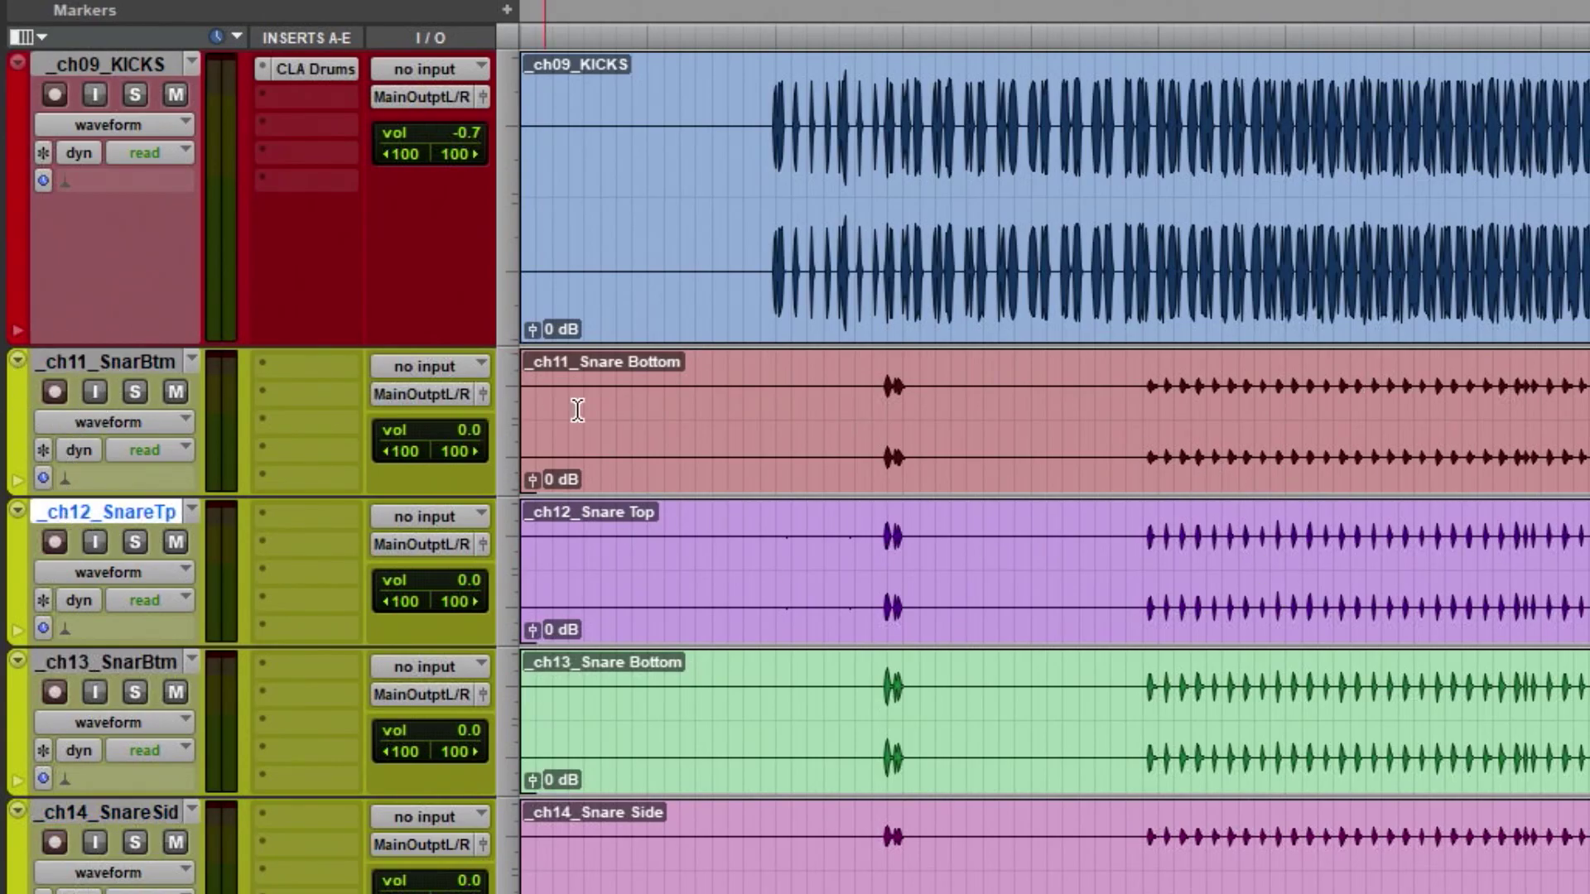
scroll(895, 439, "down", 3)
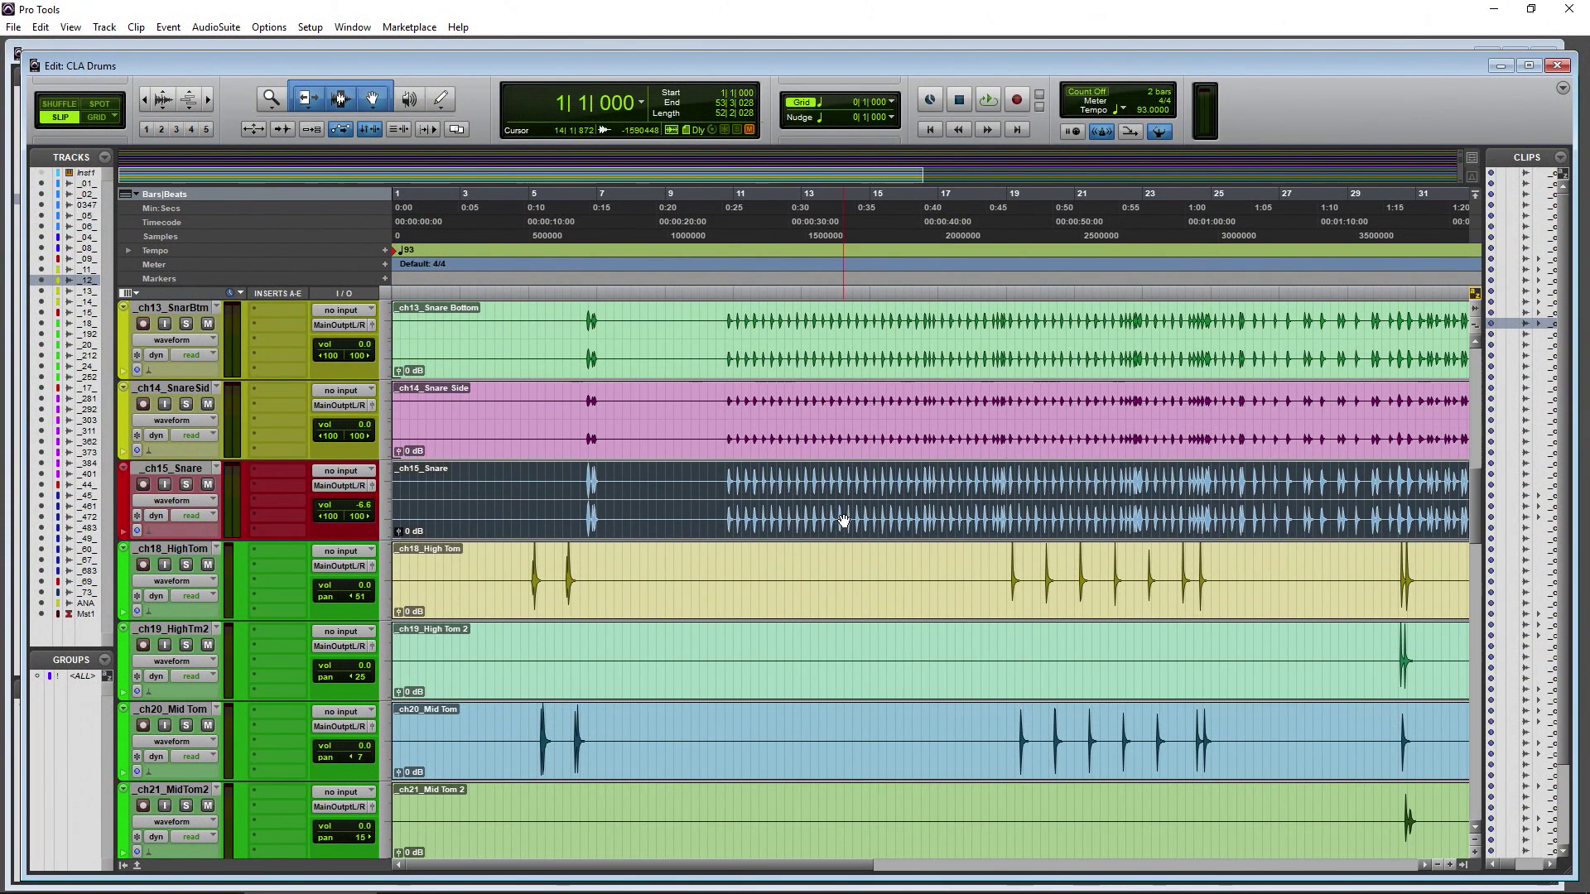
left_click_drag(165, 539, 147, 610)
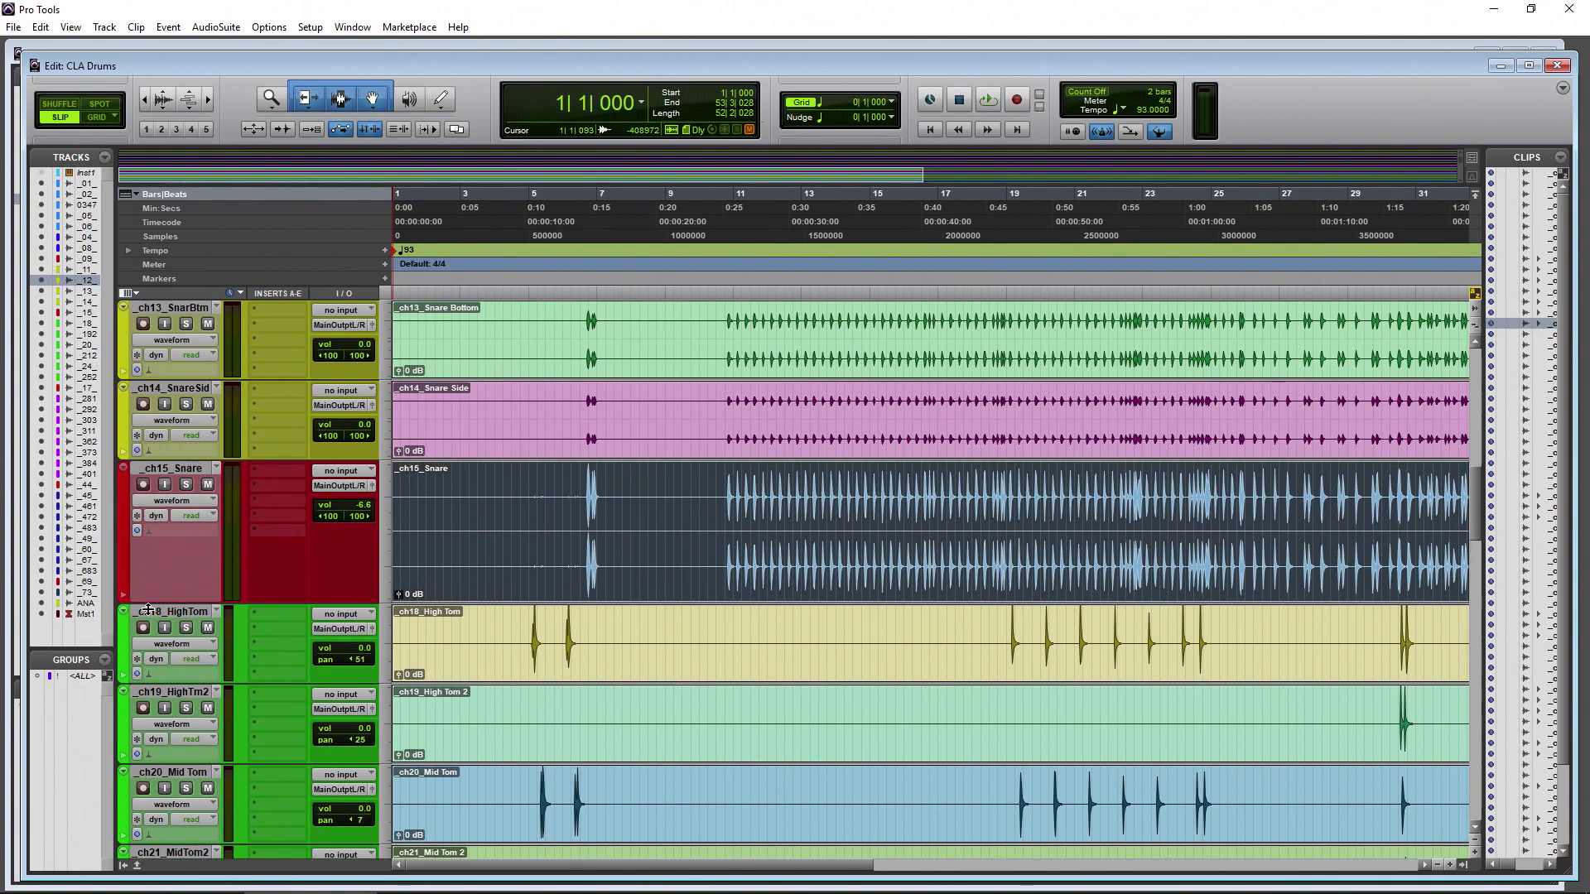
- Audition the ch15 Snare track in solo from about bar 14, stop playback and unsolo it
left_click(565, 216)
scroll(197, 575, "up", 1)
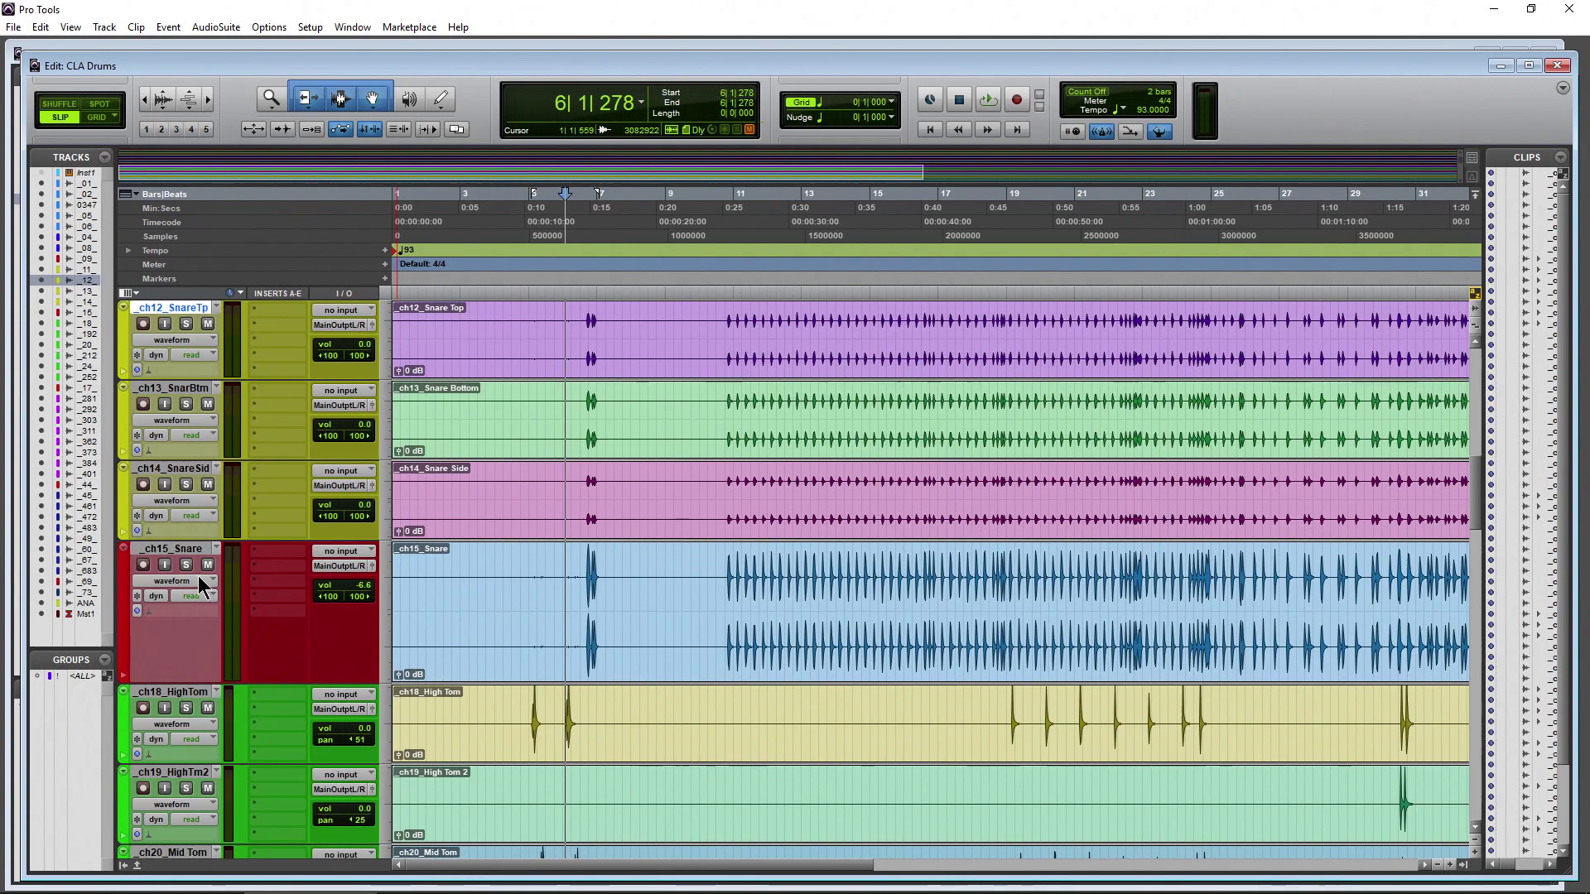
scroll(197, 569, "up", 1)
left_click(186, 645)
left_click(864, 213)
key("space")
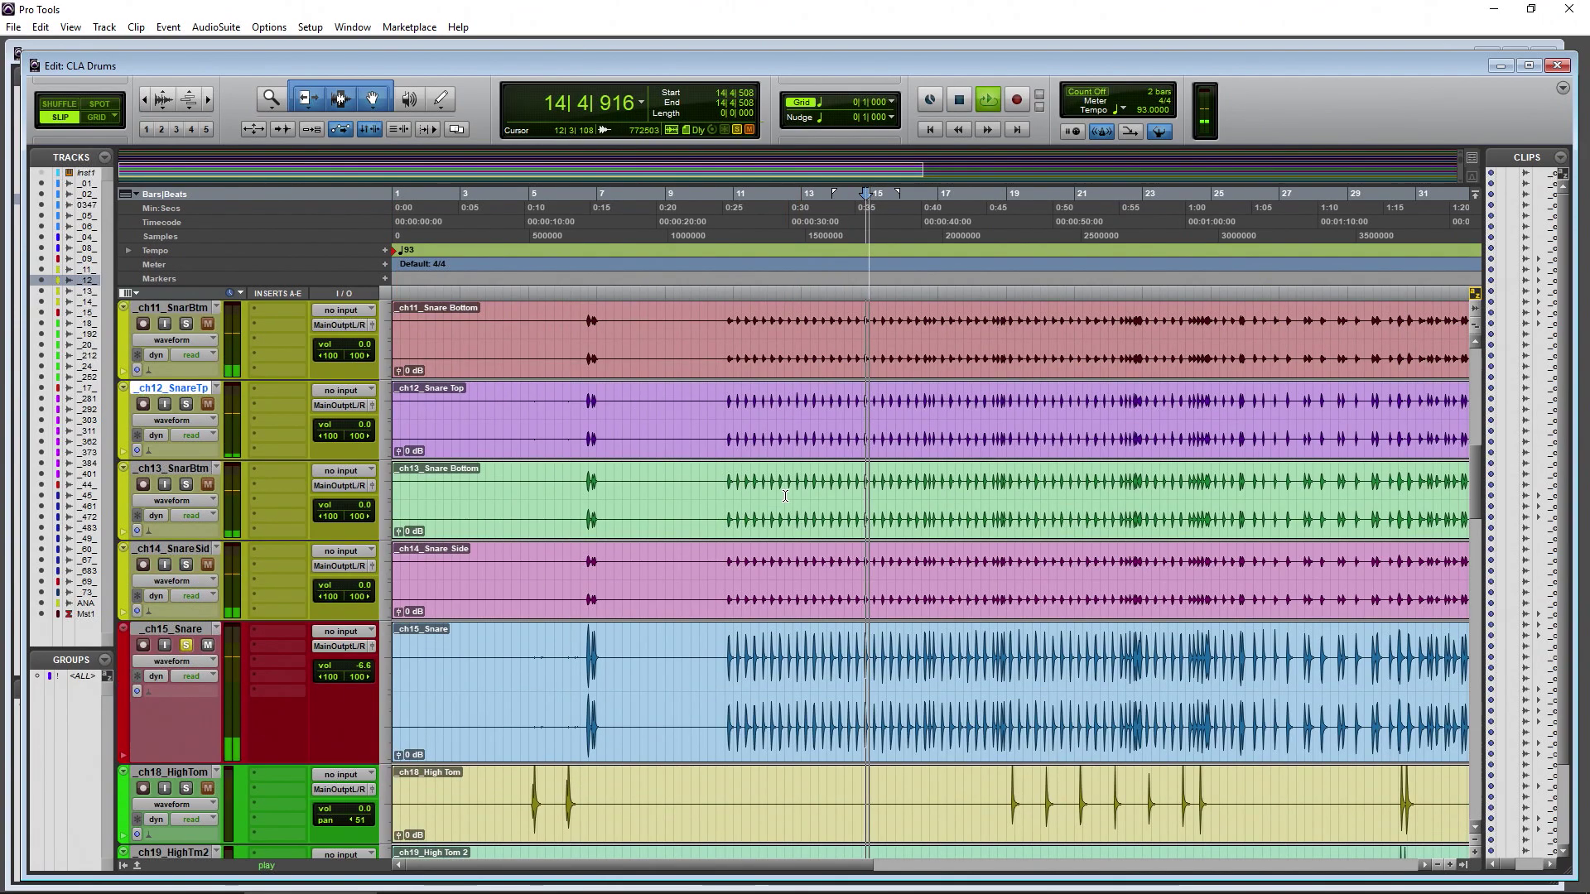
key("space")
left_click(186, 646)
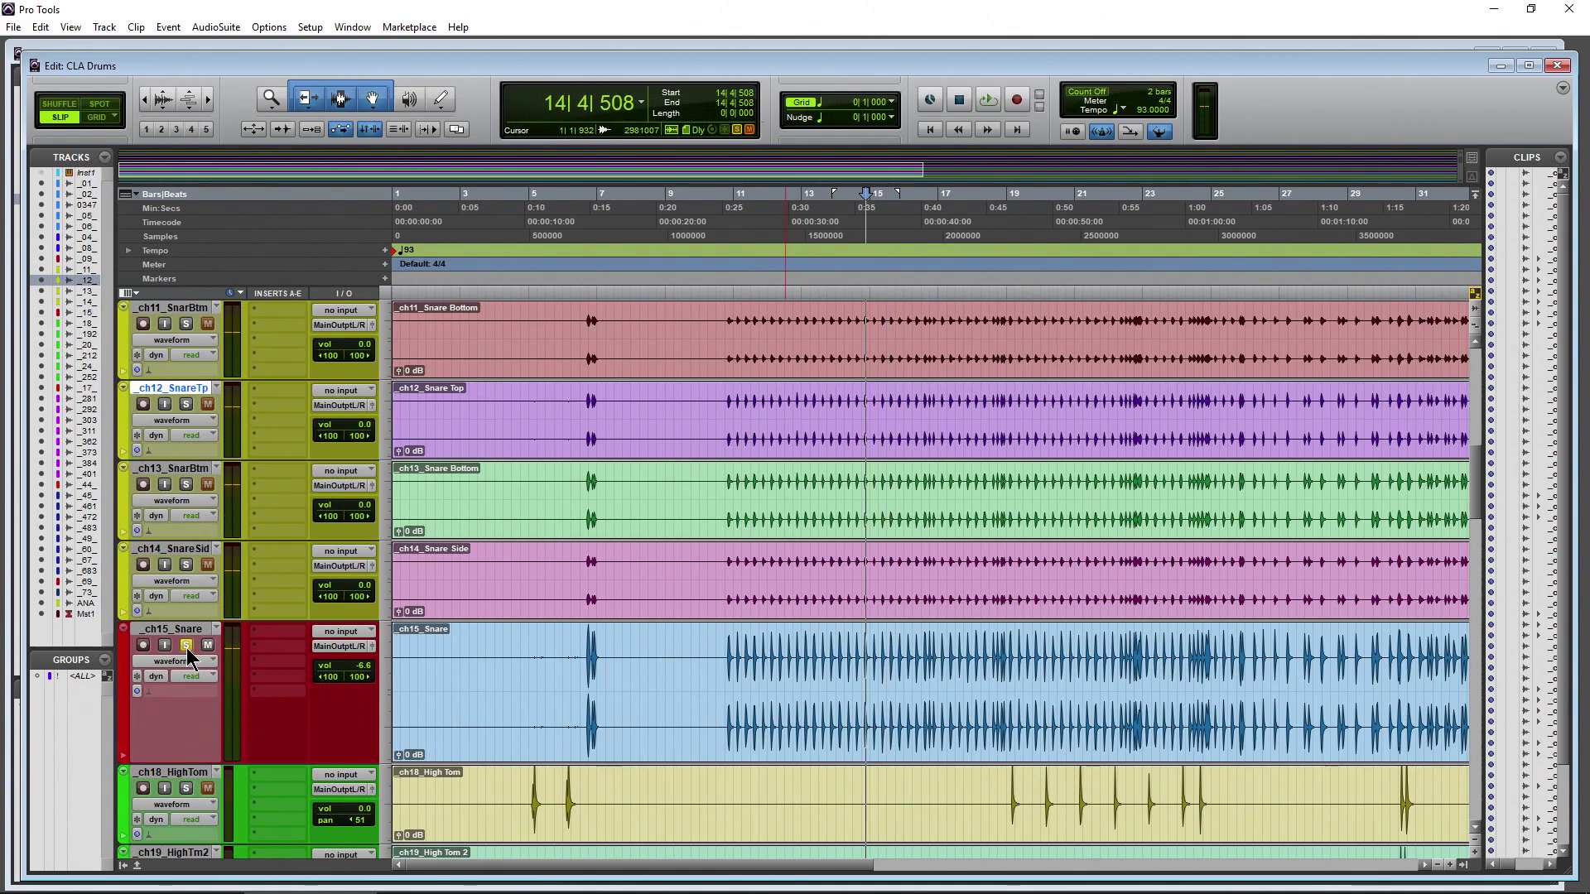
left_click(629, 542)
left_click(638, 510)
left_click(649, 433)
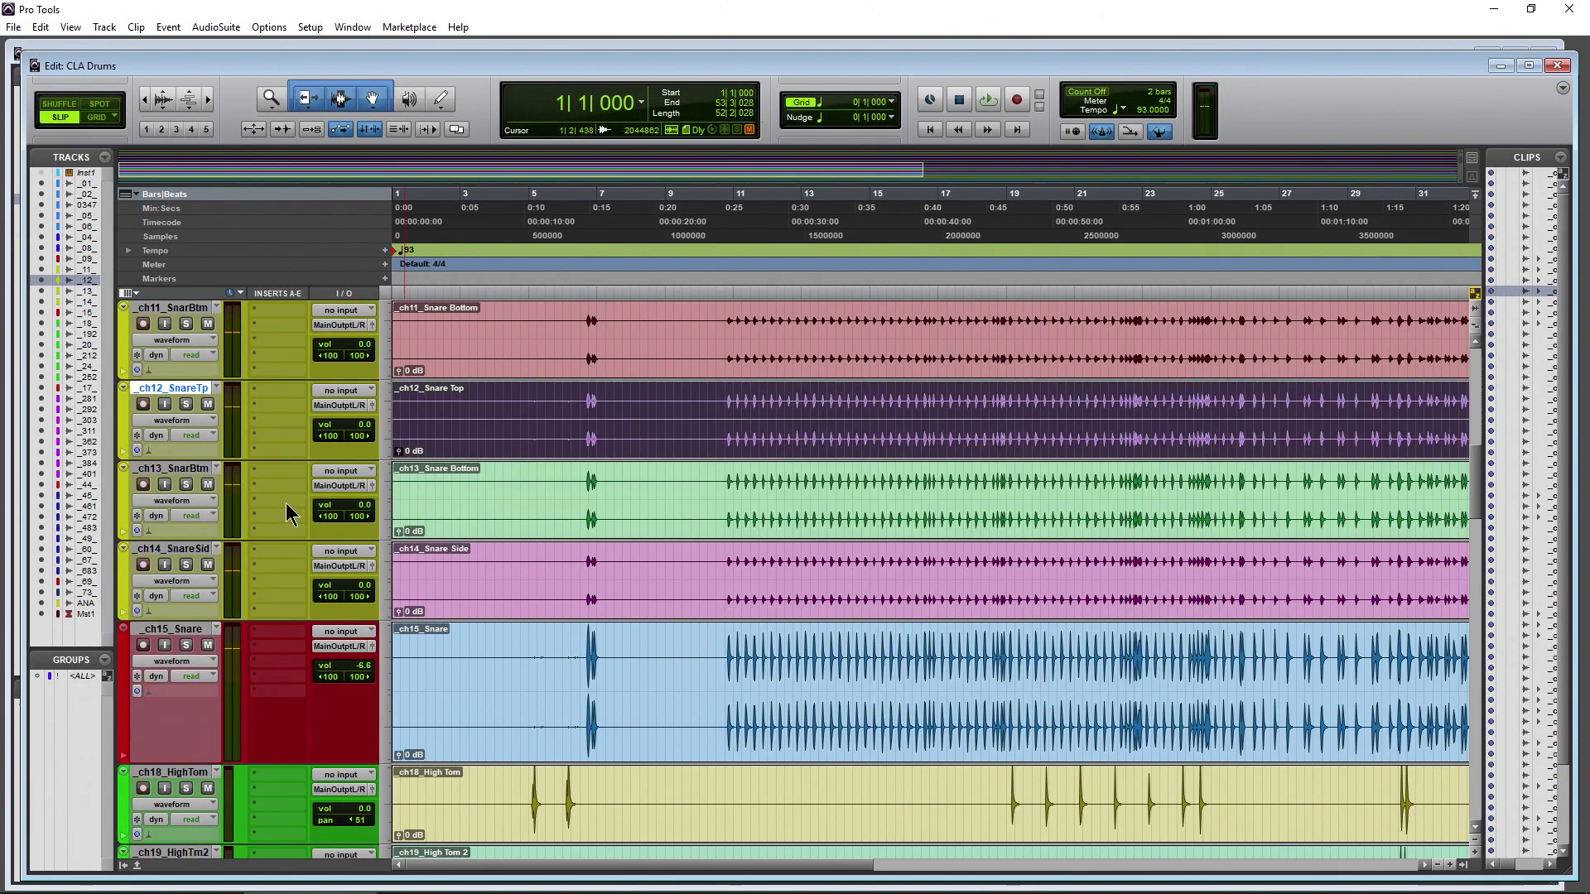
scroll(252, 507, "up", 2)
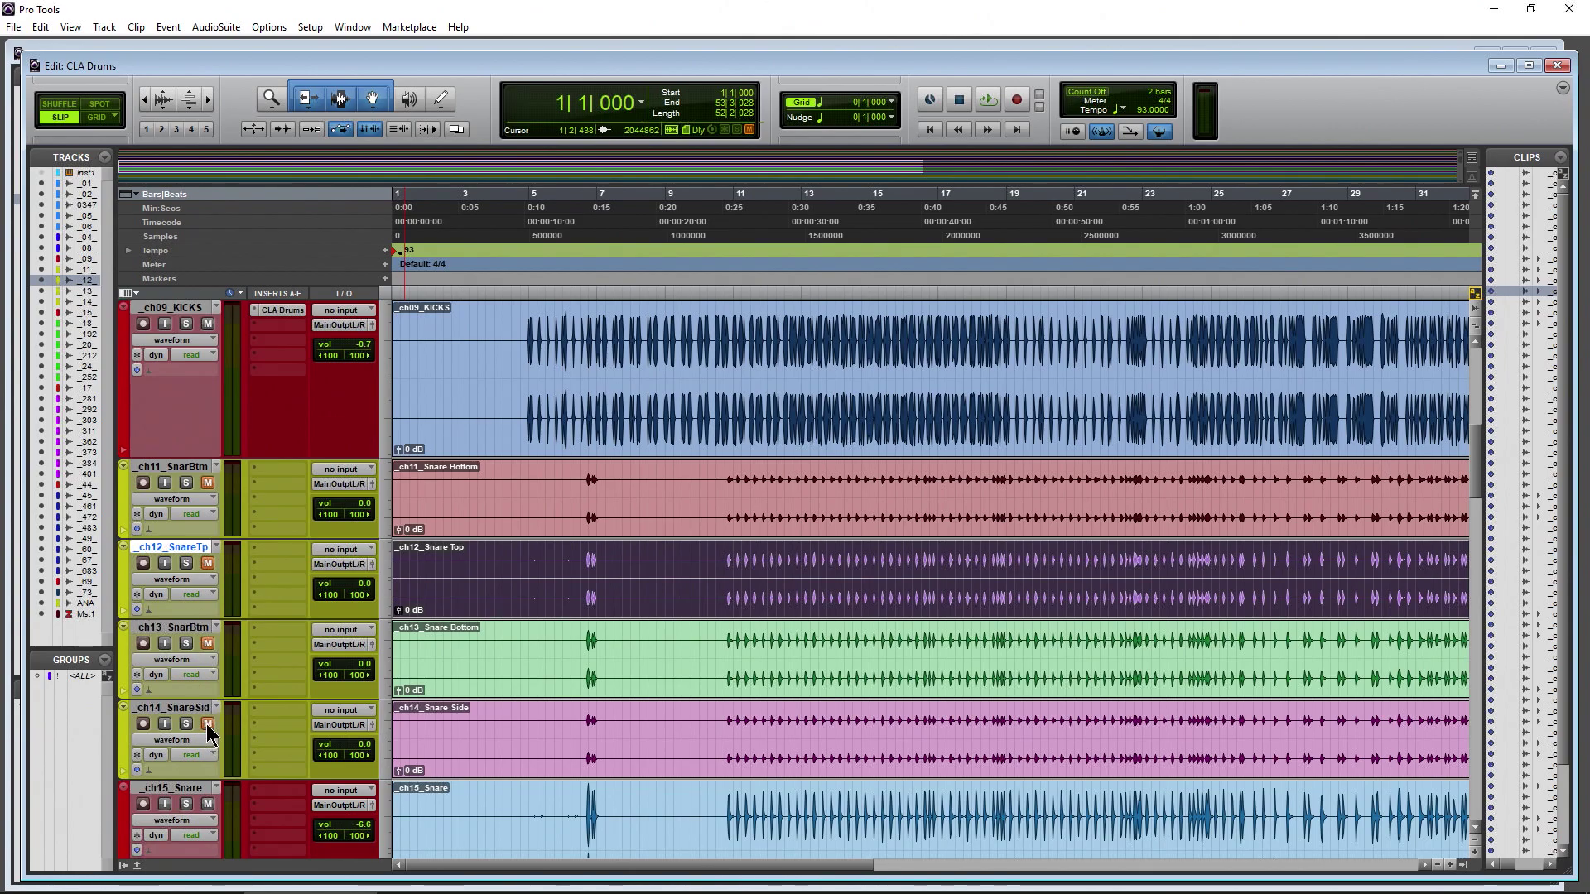
left_click(276, 468)
mouse_move(351, 516)
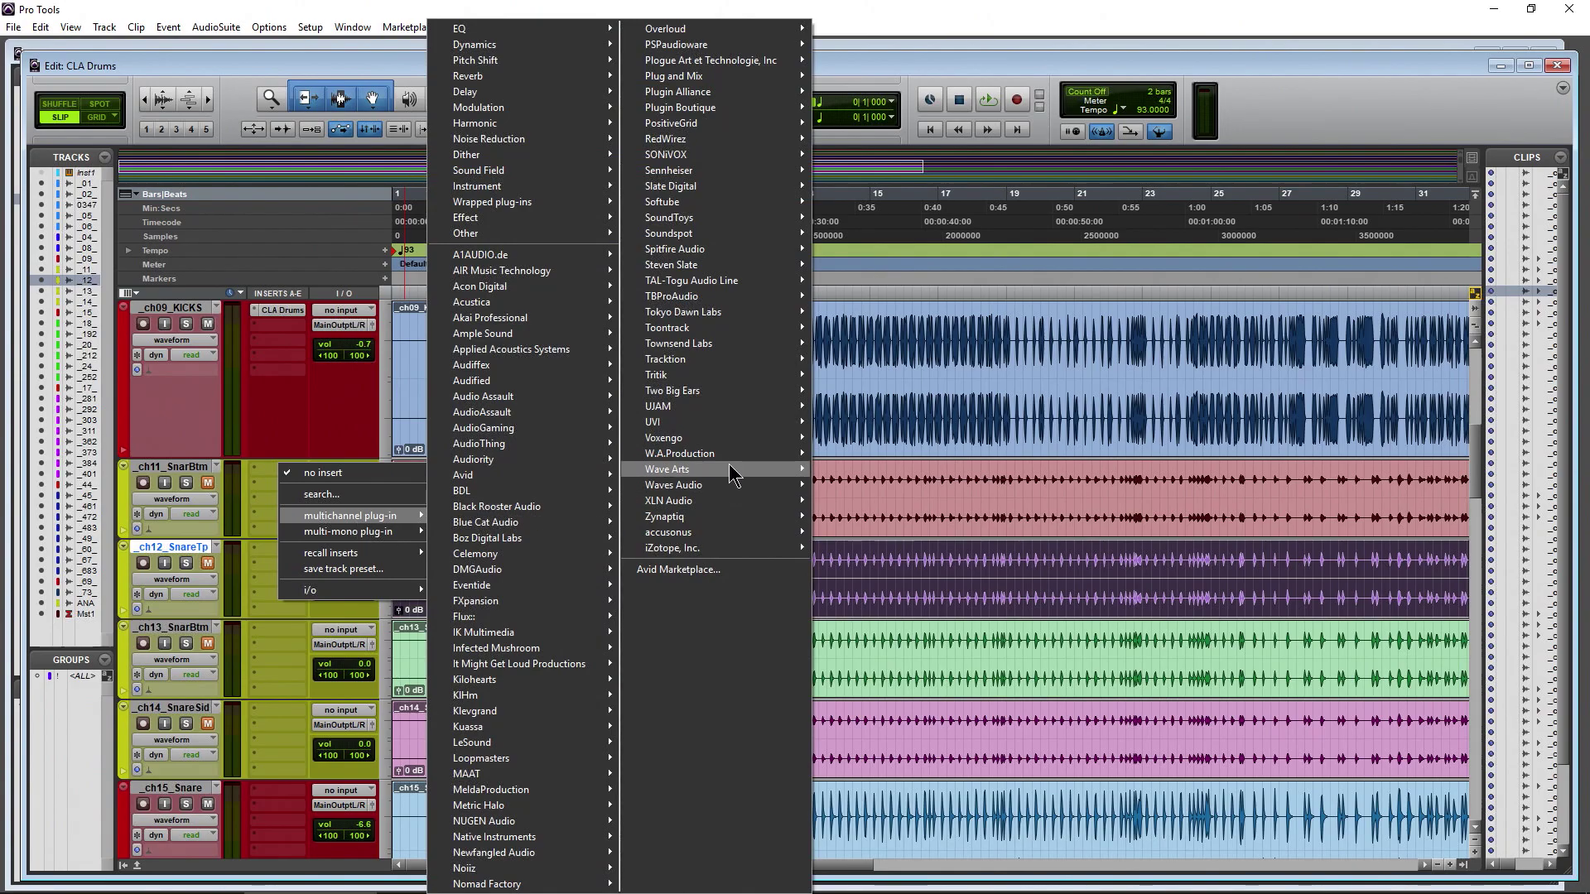
mouse_move(723, 484)
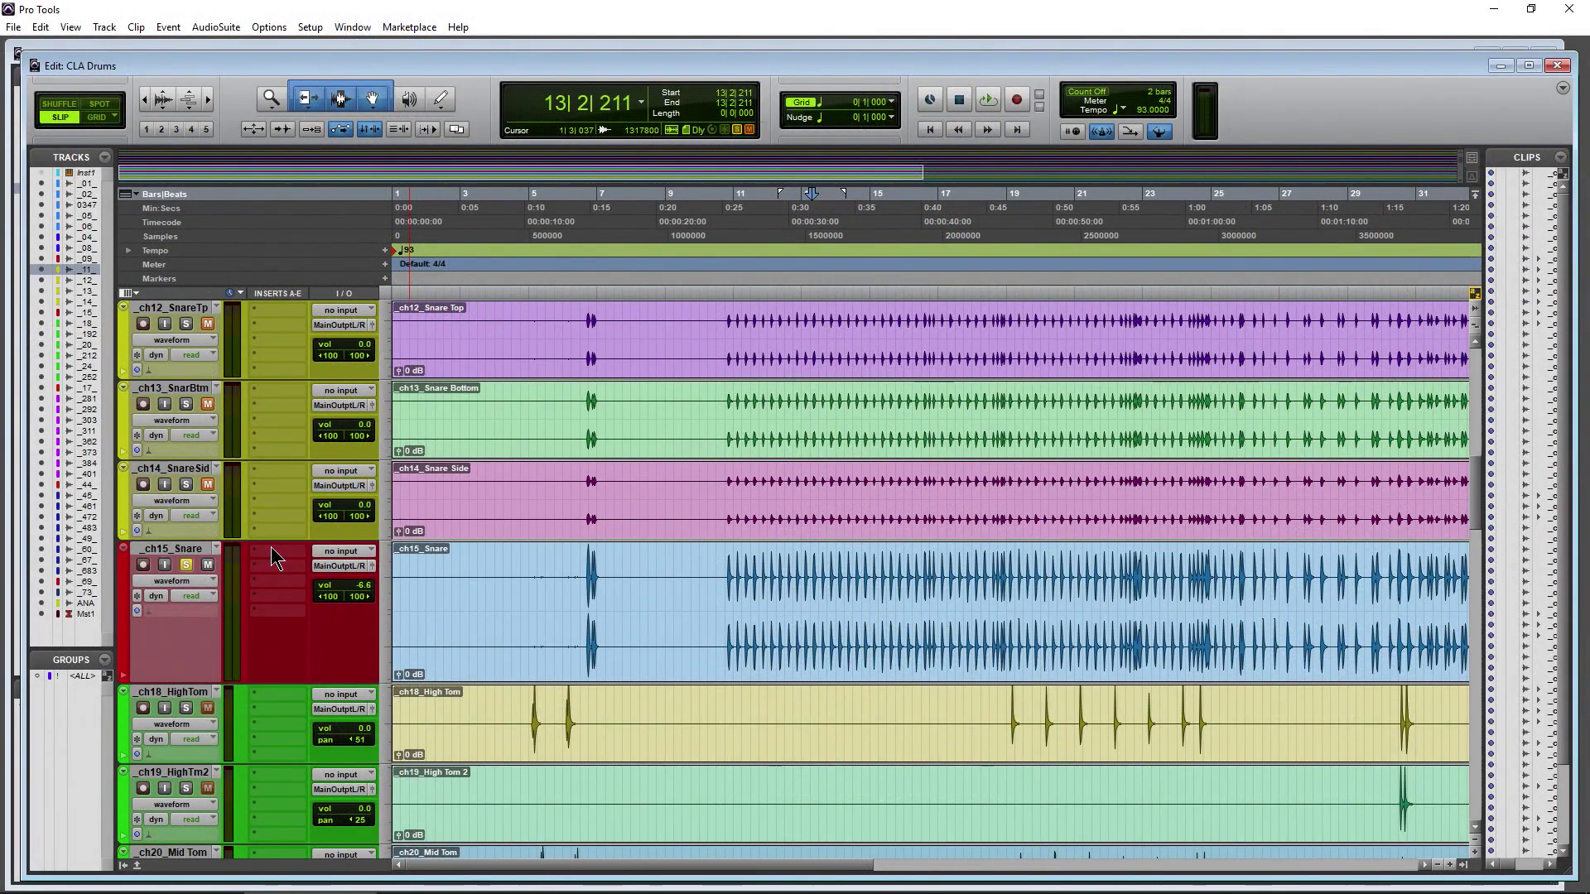
- Insert the Waves Audio CLA Drums (stereo) multichannel plug-in on the ch15 Snare track and set its drum type to Snare
left_click(273, 550)
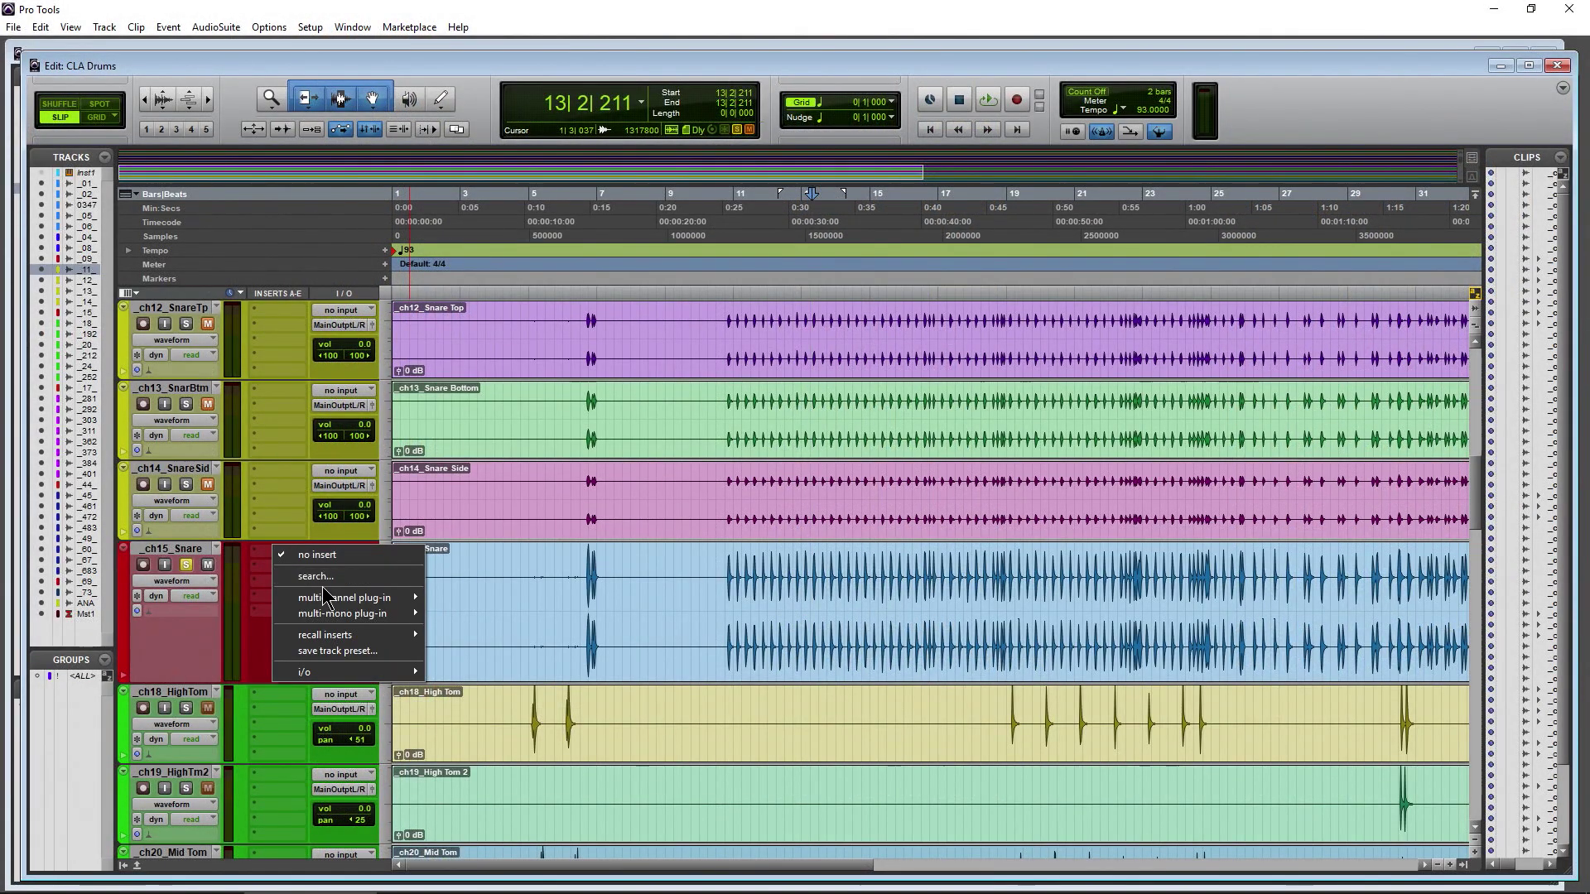
mouse_move(331, 598)
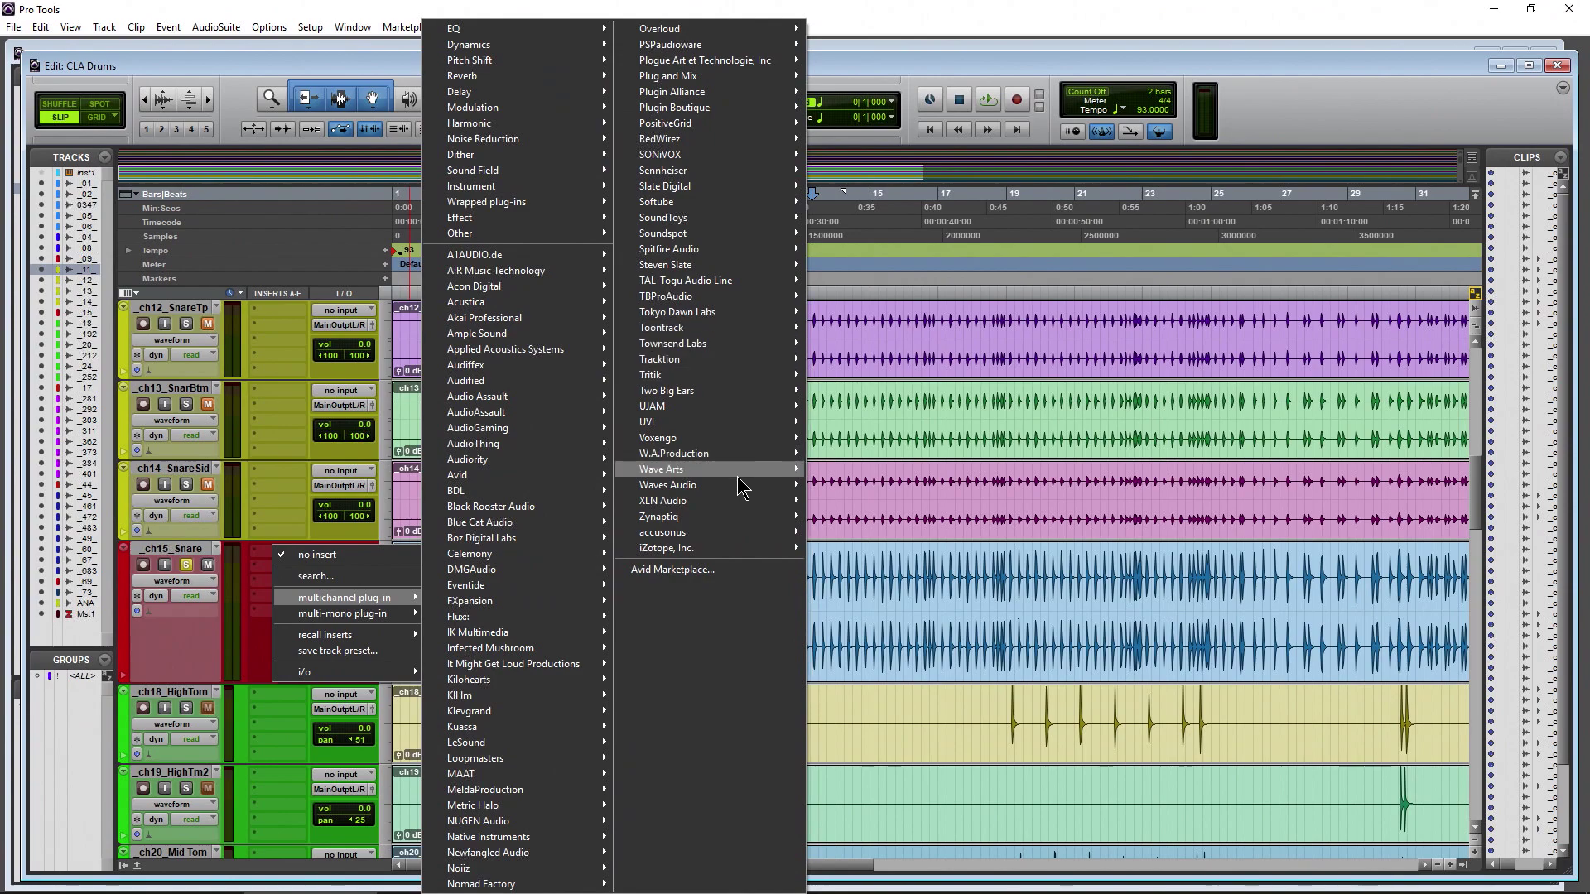
mouse_move(737, 484)
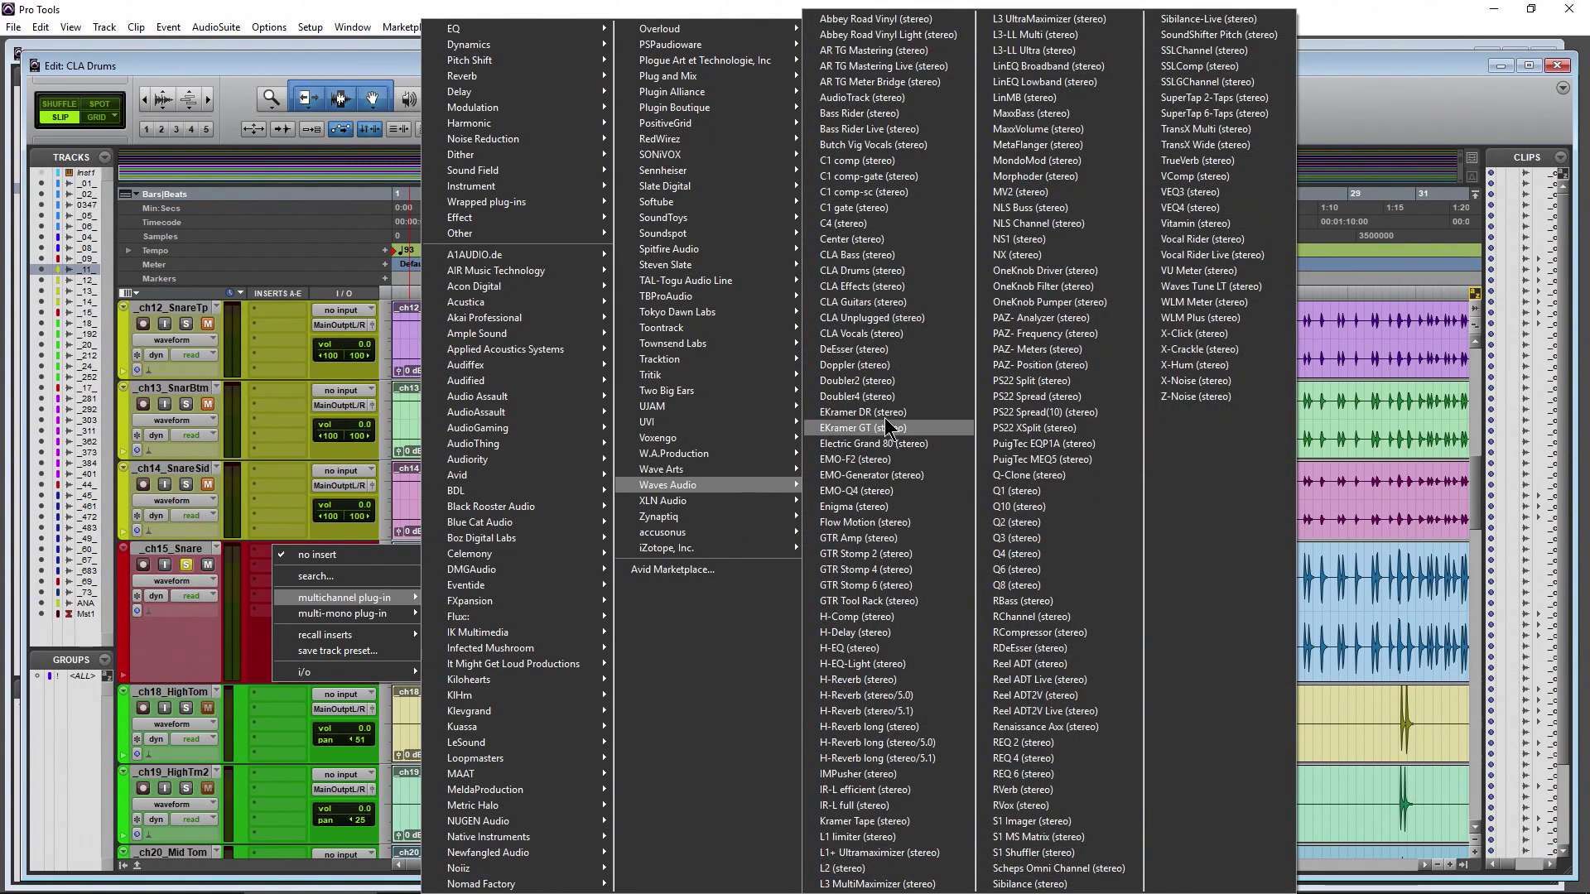
left_click(902, 275)
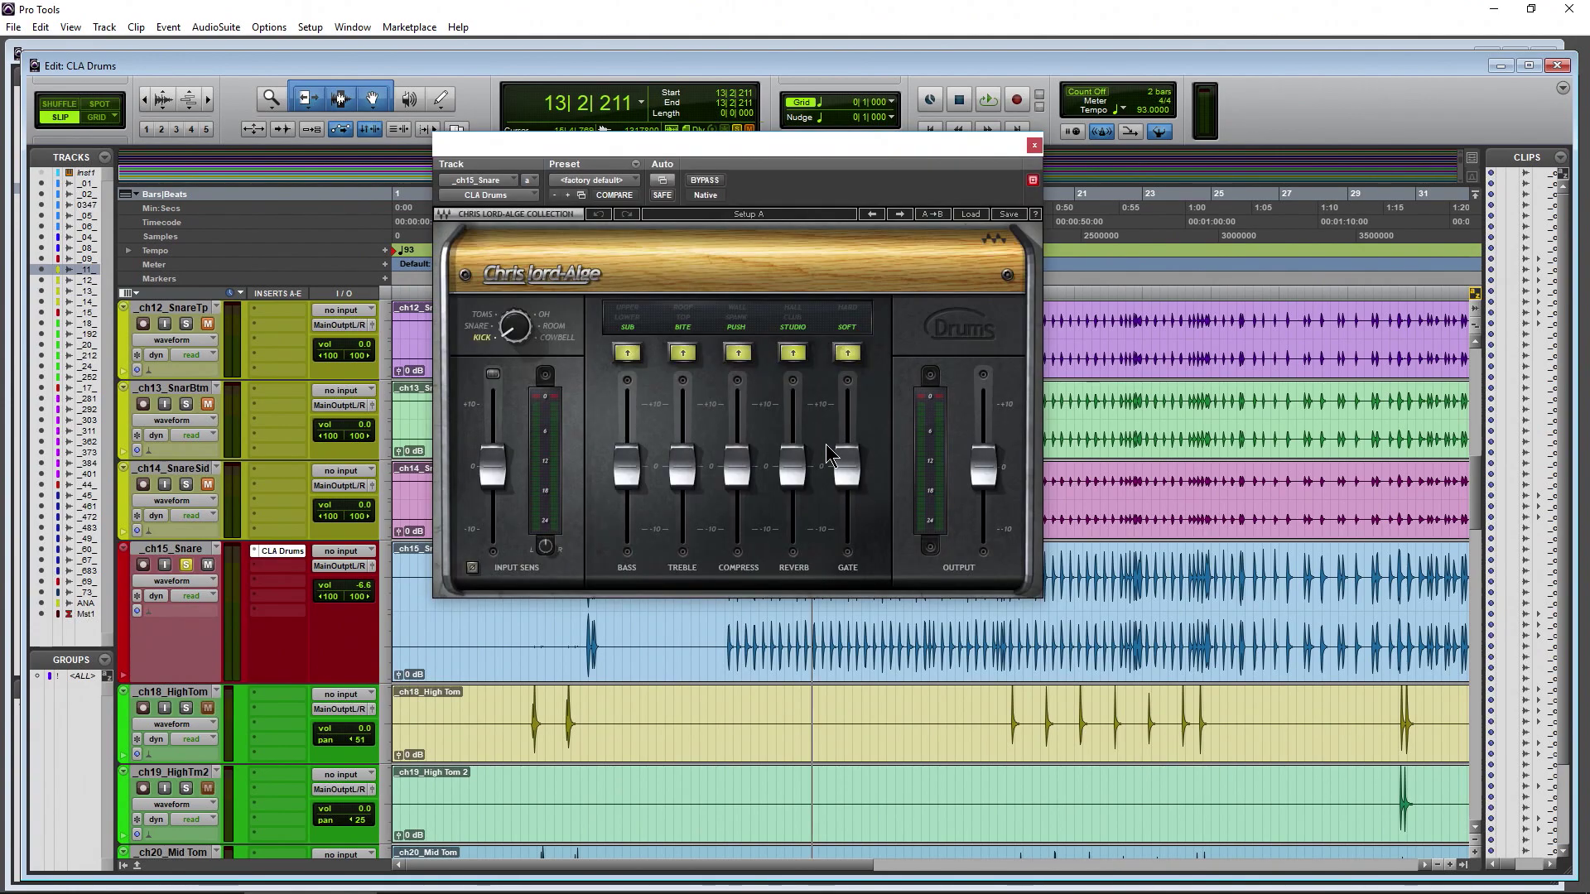
left_click_drag(684, 156, 935, 207)
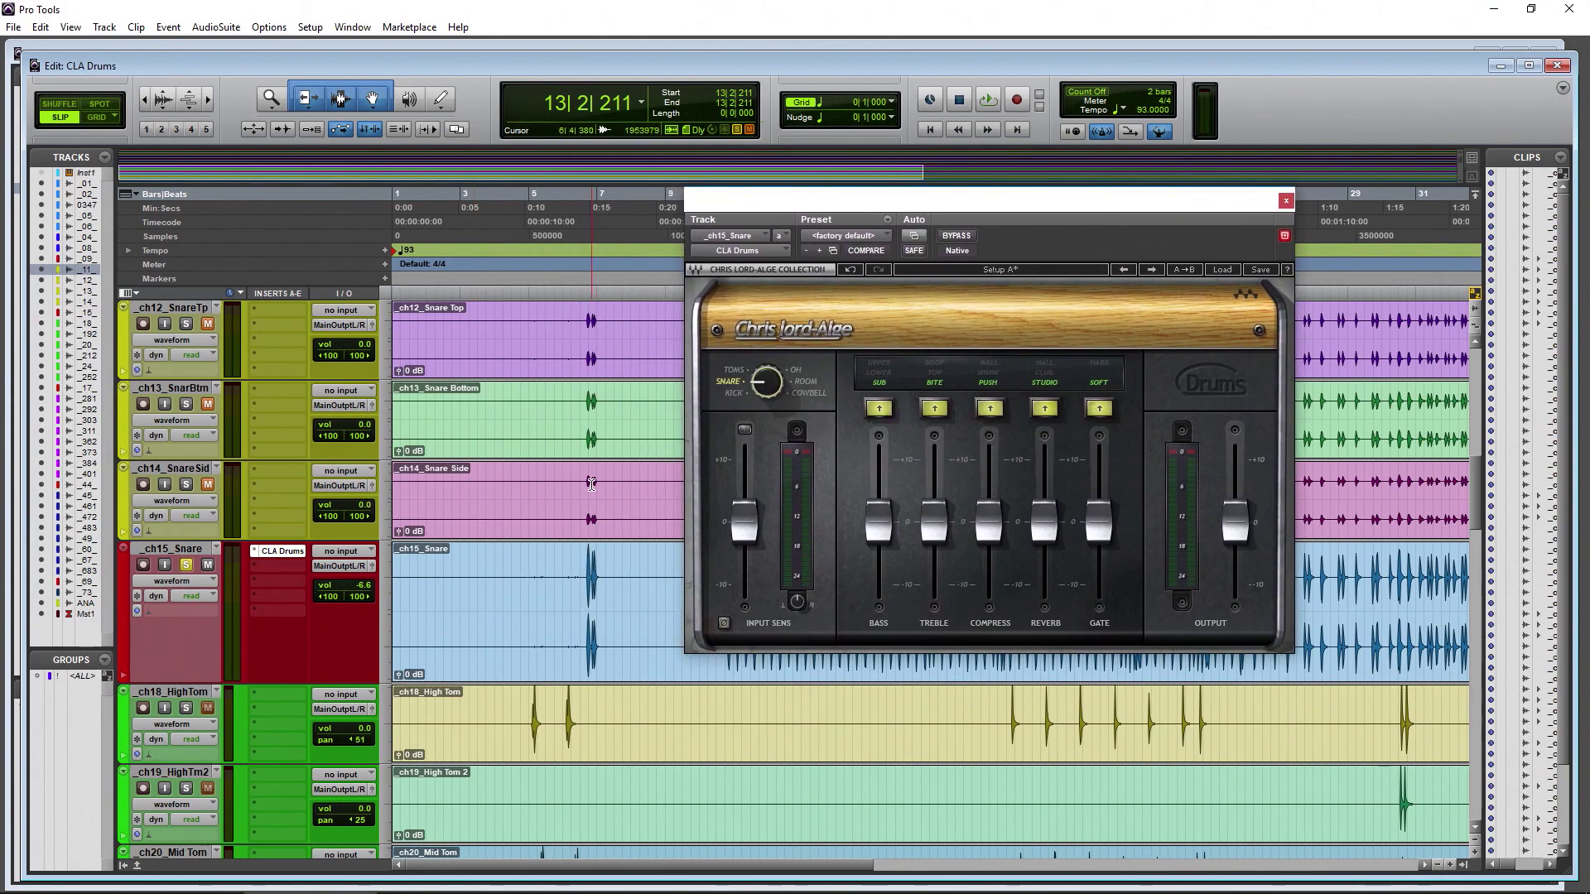
- During playback, try the OH drum type, raise the input sensitivity to about 4.5 and return the type to Snare
key("space")
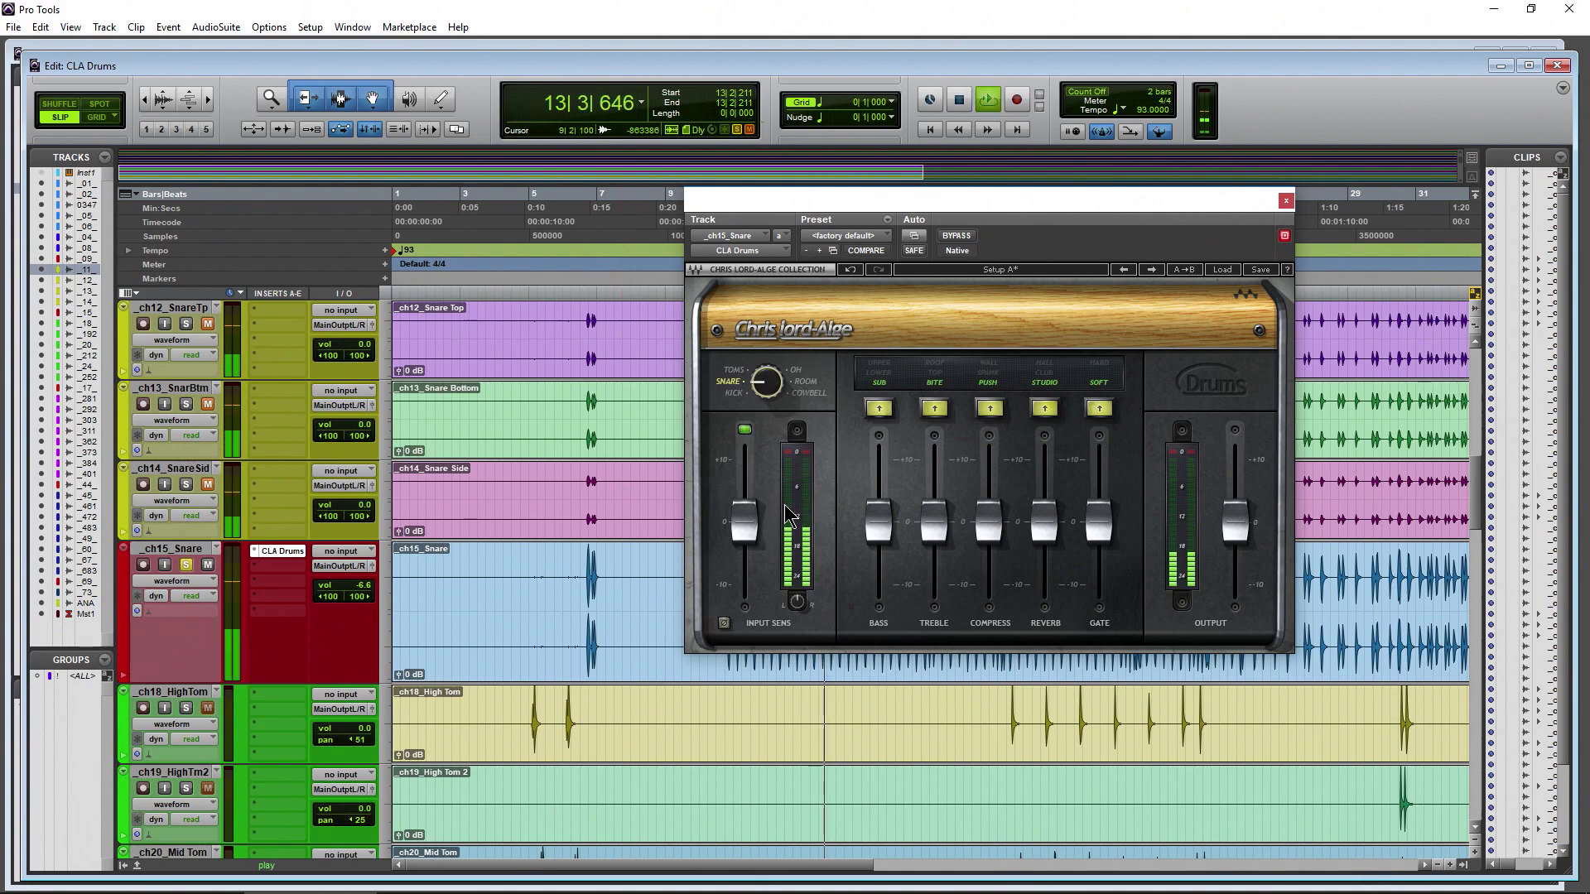
left_click_drag(765, 383, 766, 348)
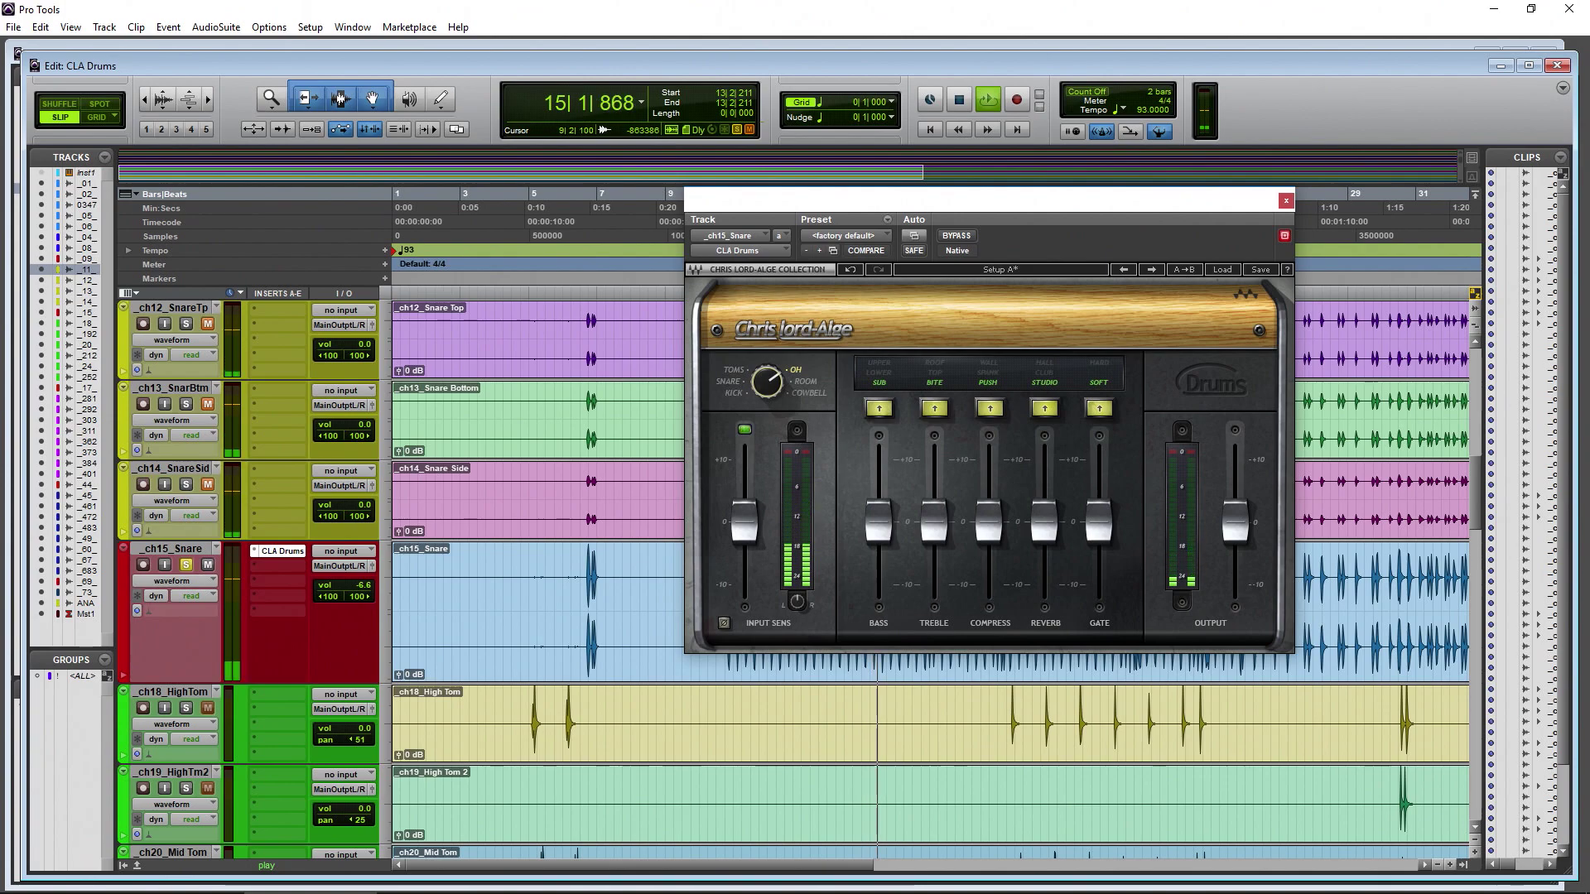
left_click_drag(746, 514, 745, 482)
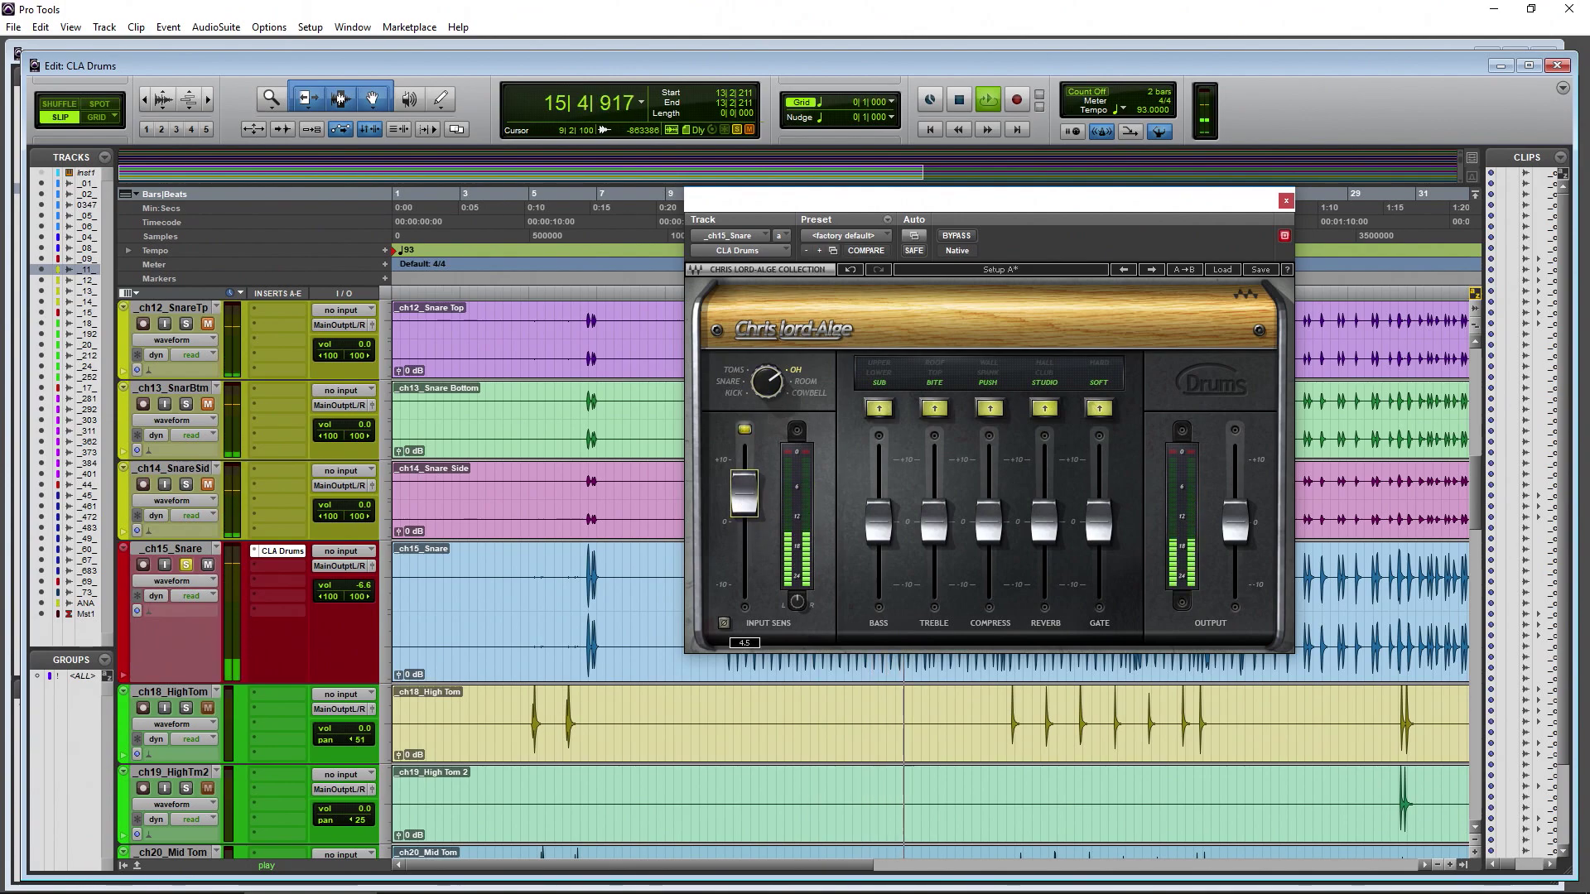
left_click_drag(766, 382, 766, 414)
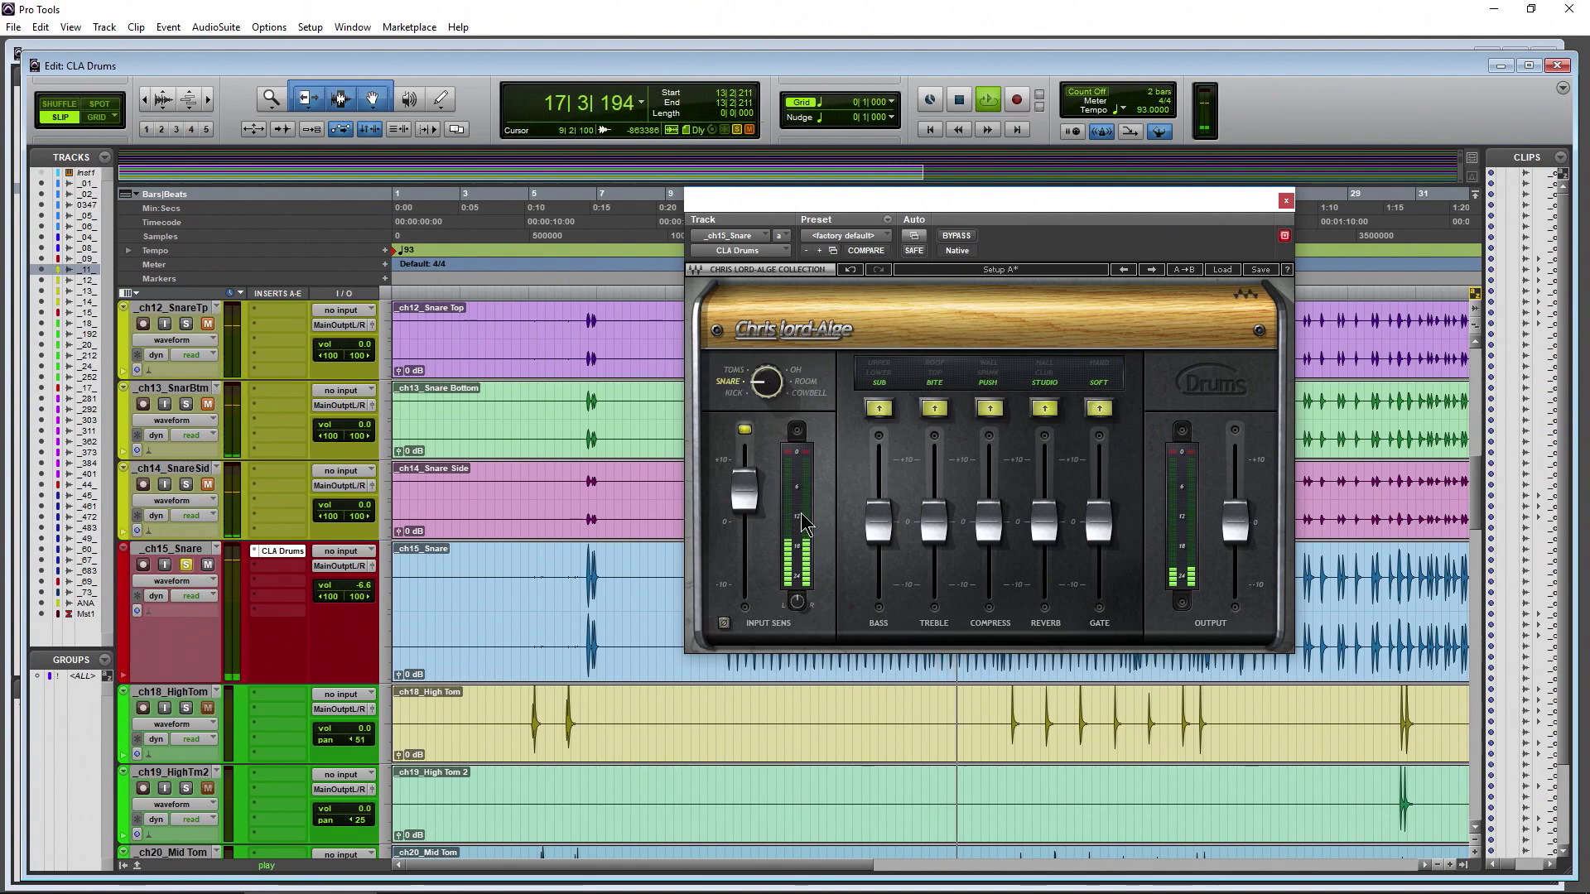
- Boost the bass slightly with the Upper setting and raise the treble to 10.0 with the Roof setting
mouse_move(878, 522)
left_mouse_down()
mouse_move(879, 461)
mouse_move(879, 583)
mouse_move(880, 462)
mouse_move(880, 507)
left_mouse_up()
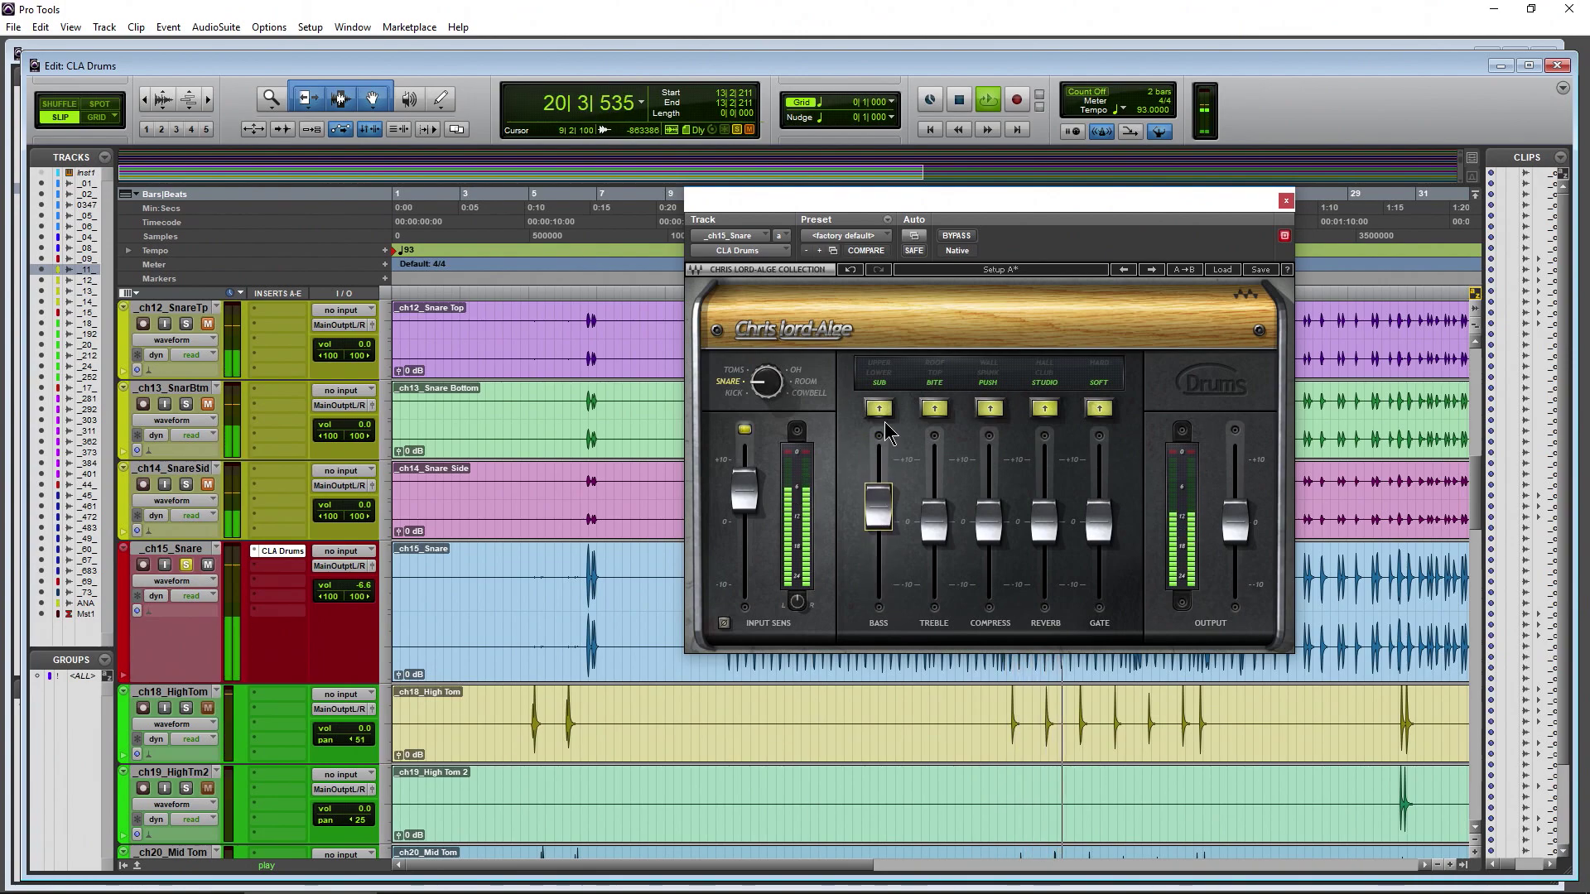
left_click(884, 383)
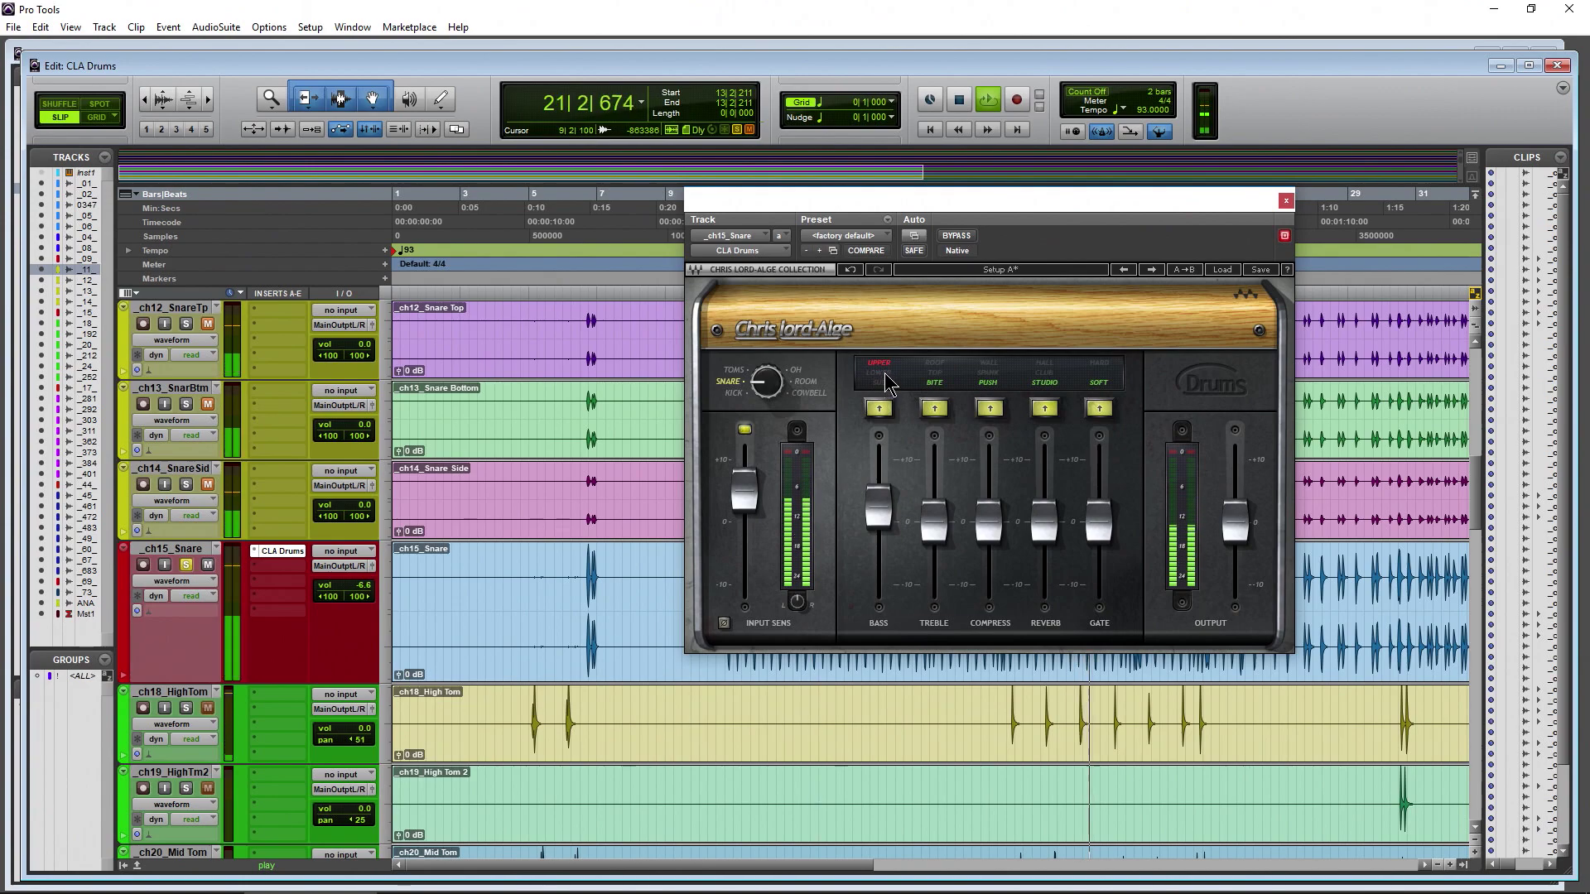
left_click_drag(879, 507, 936, 462)
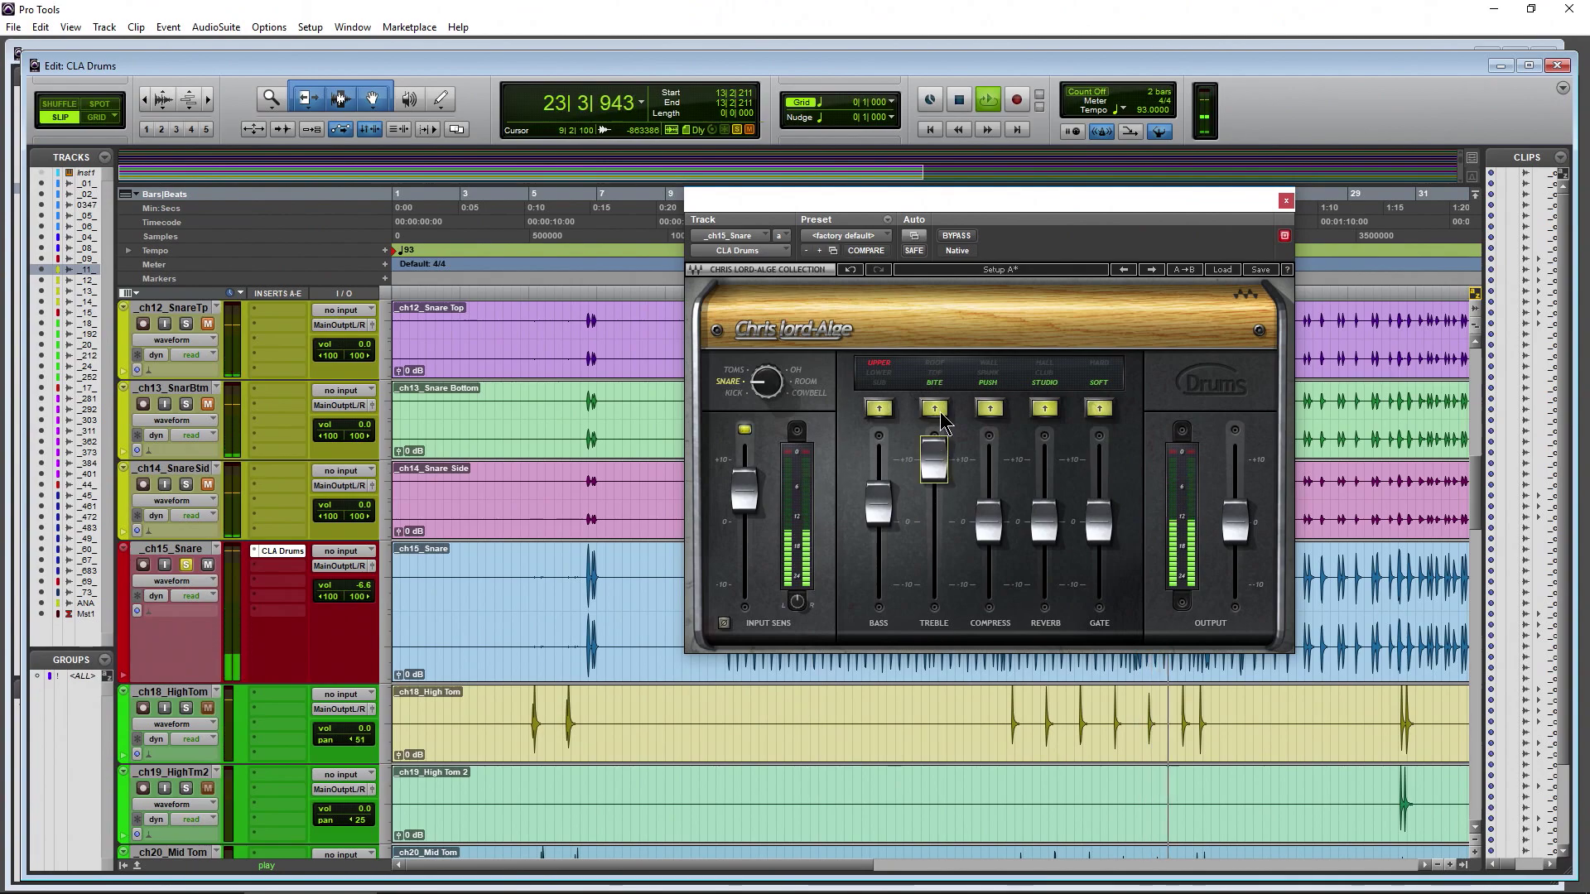
left_click(939, 370)
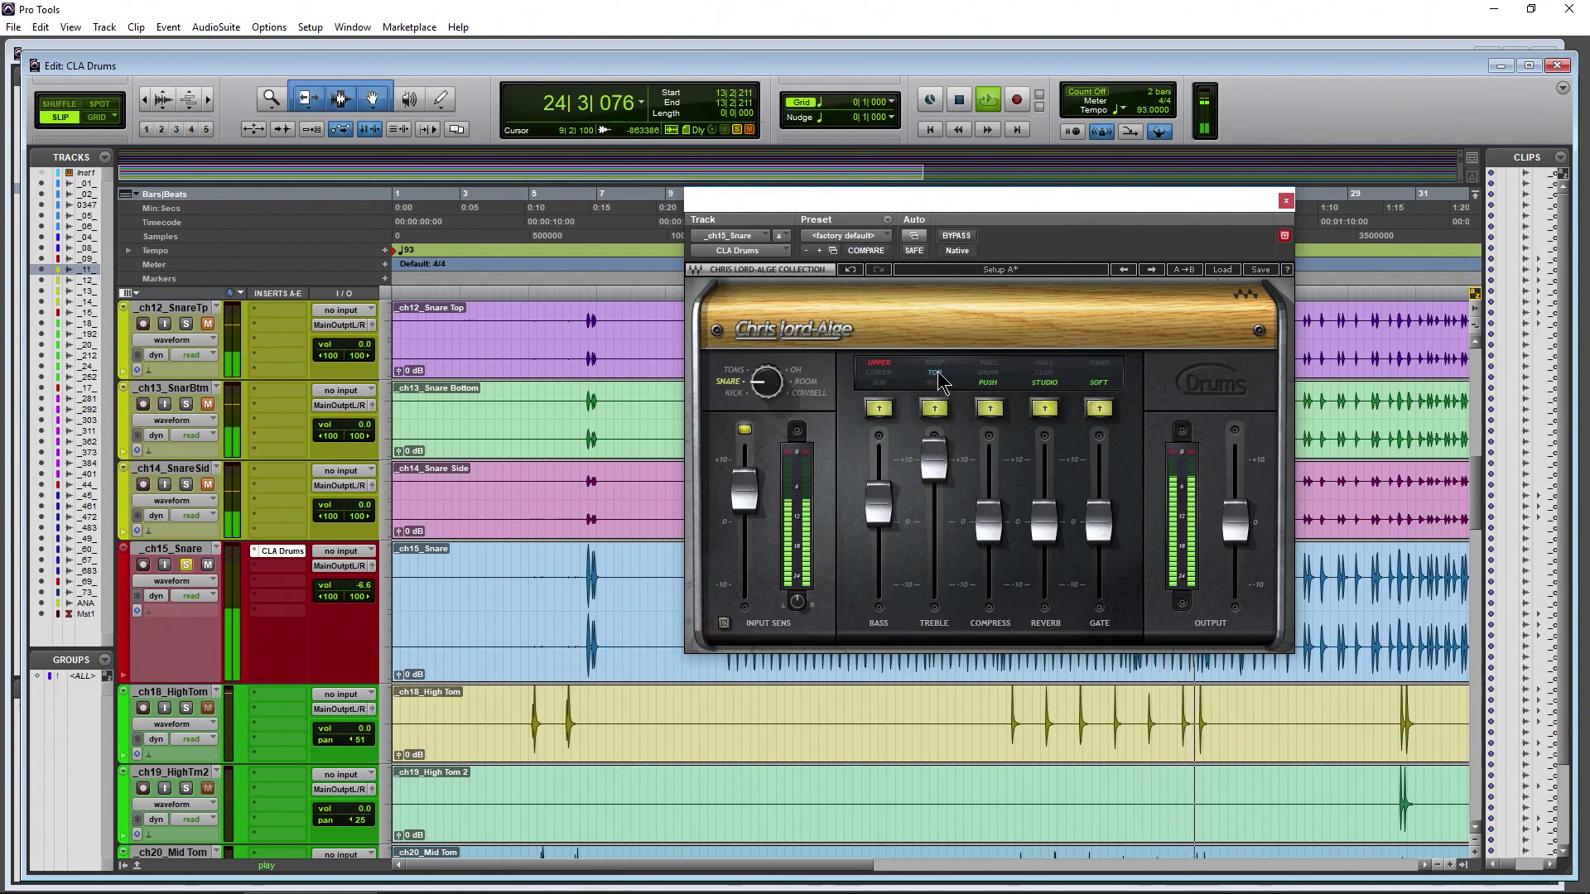
key("space")
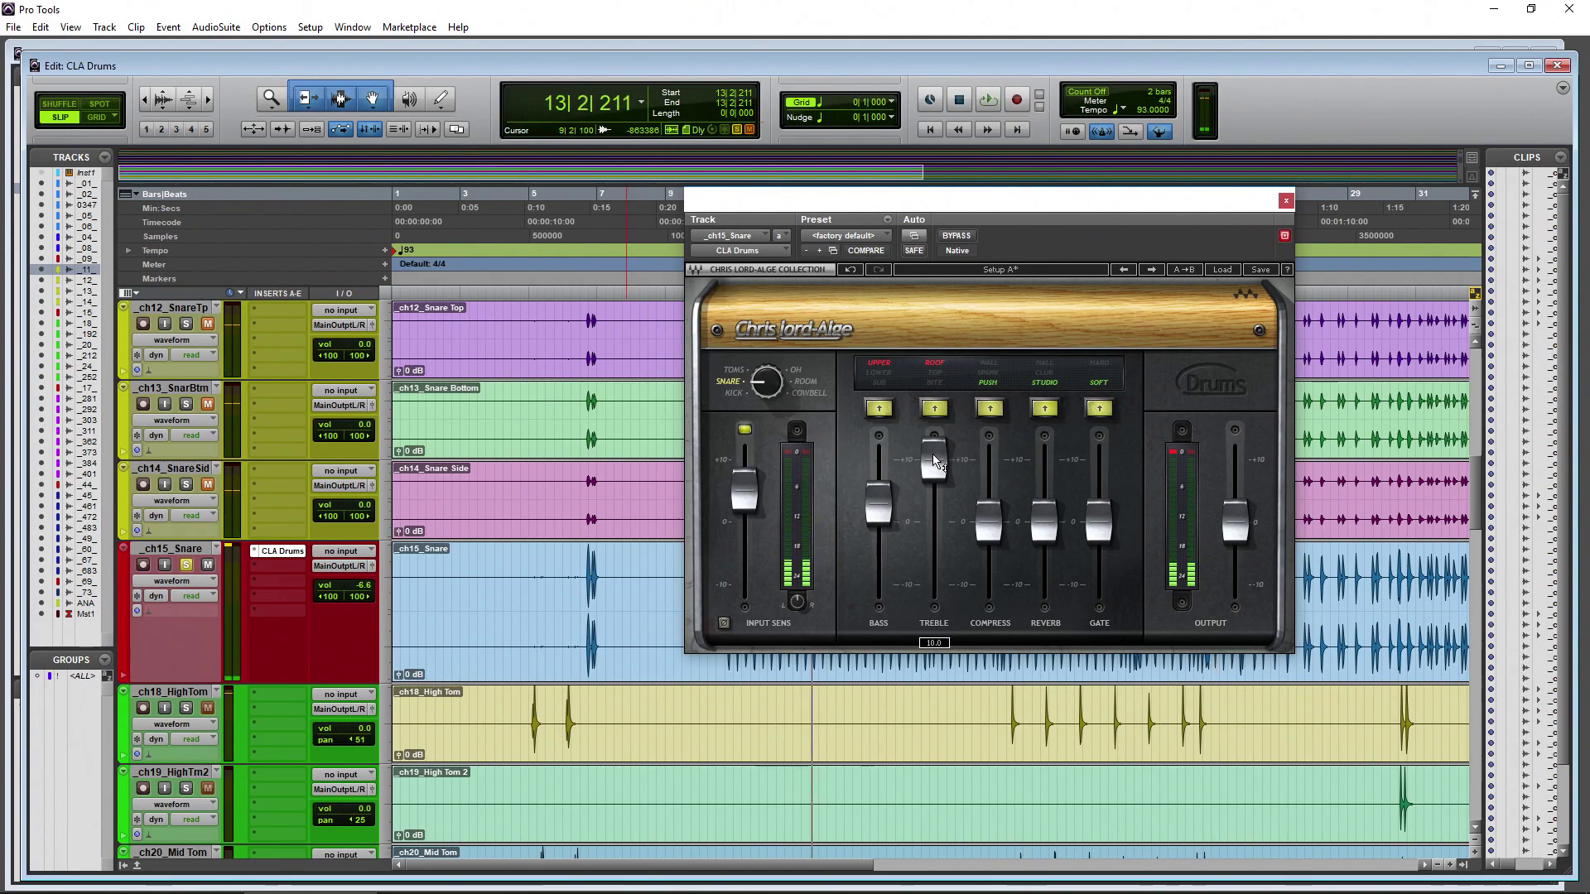
- Lower the treble to about 3.9 and change its setting to Top
left_click_drag(934, 462, 936, 513)
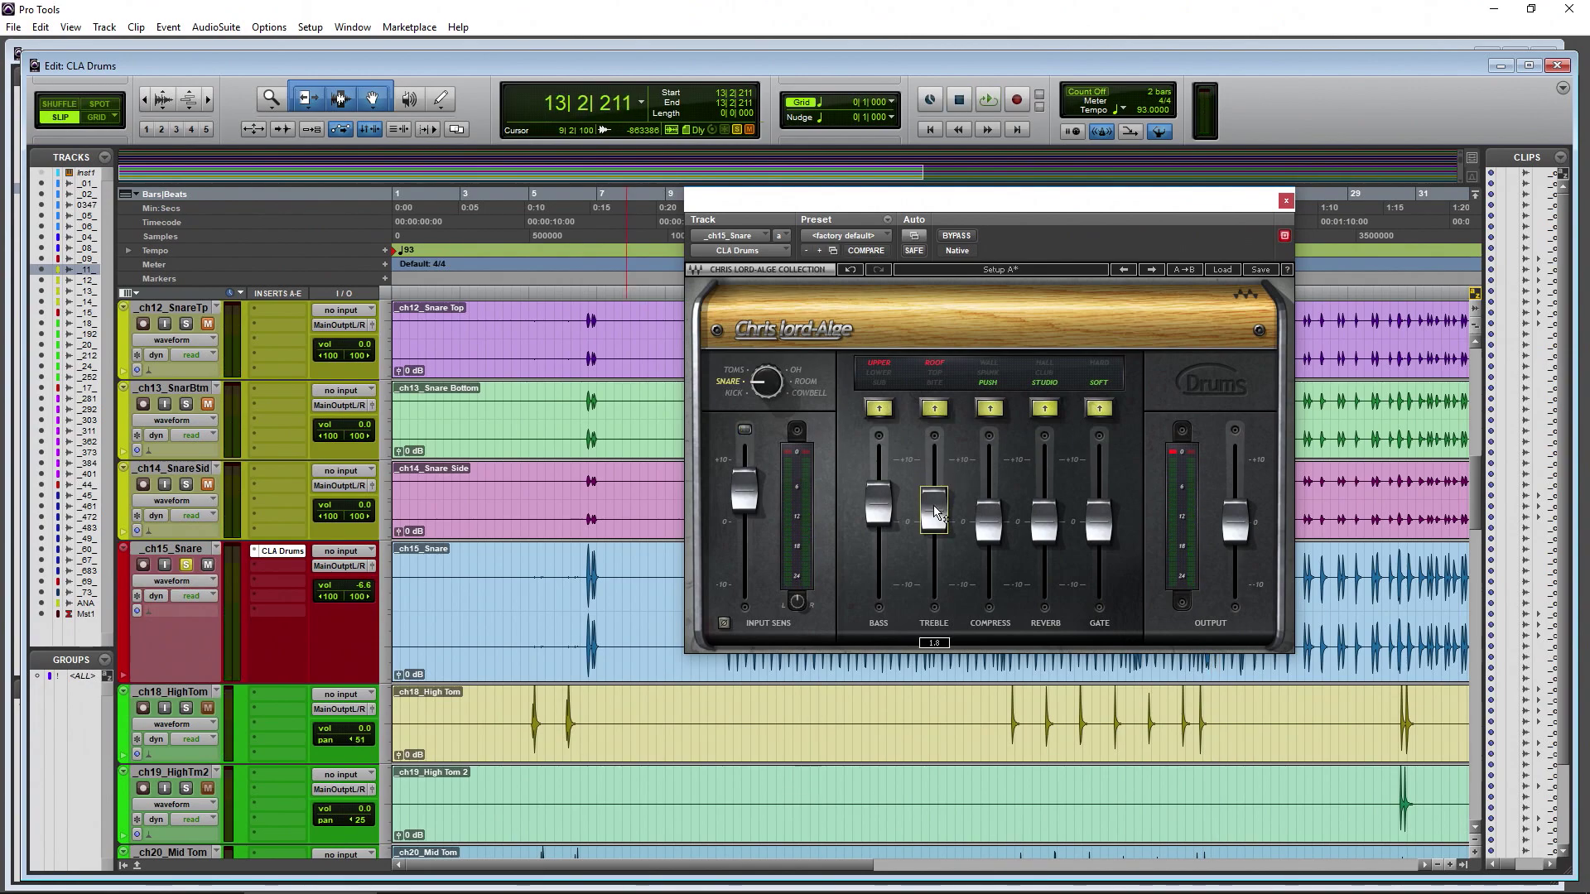
left_click_drag(934, 507, 934, 499)
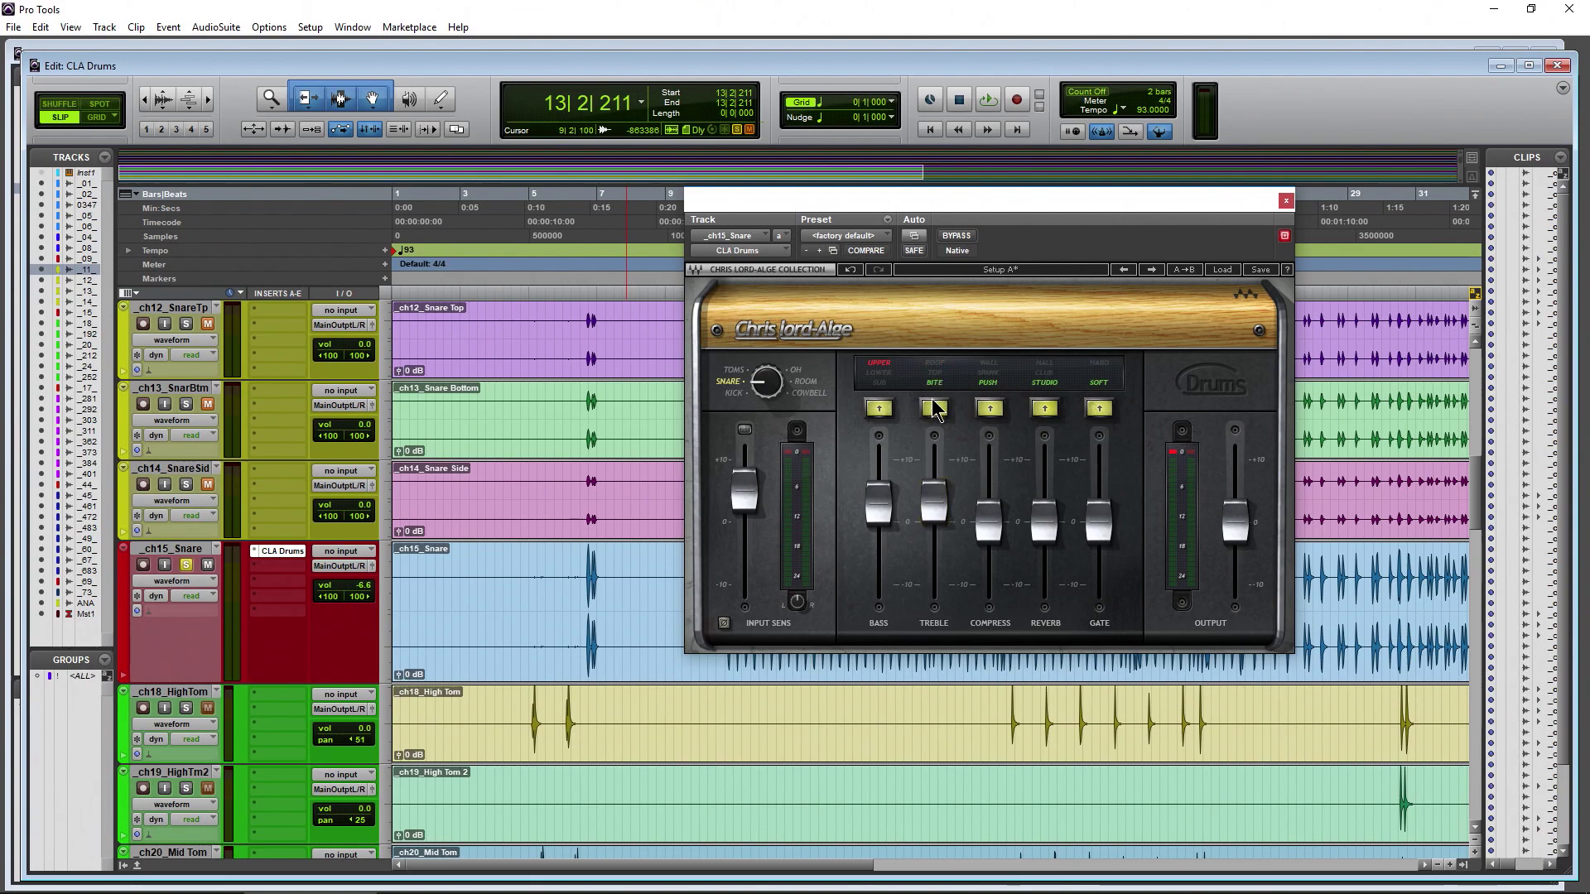
key("space")
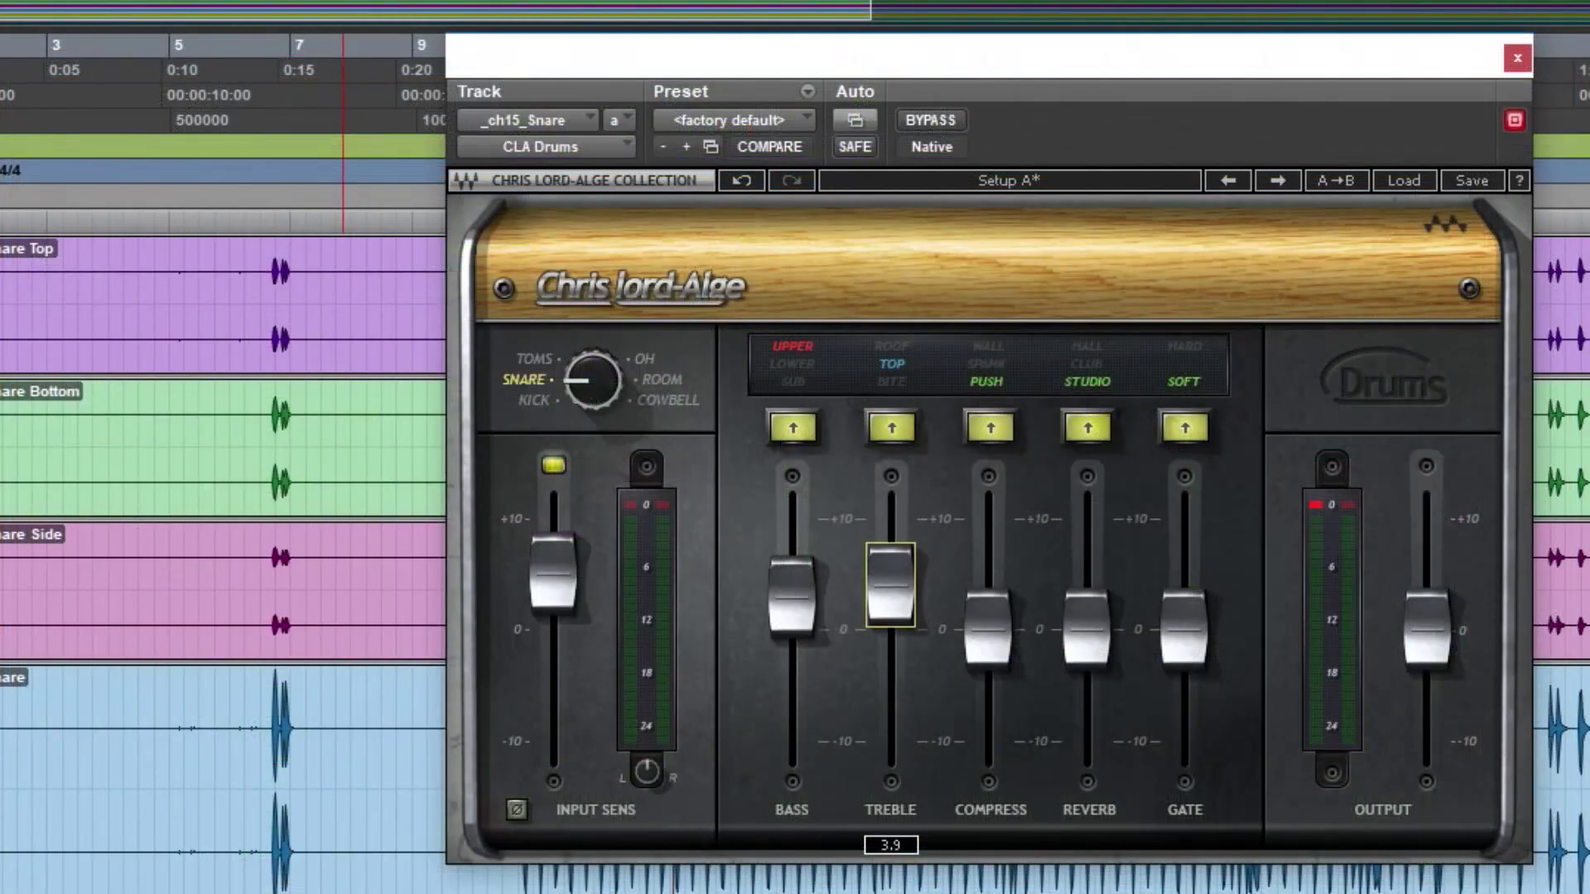
left_click_drag(890, 584, 891, 582)
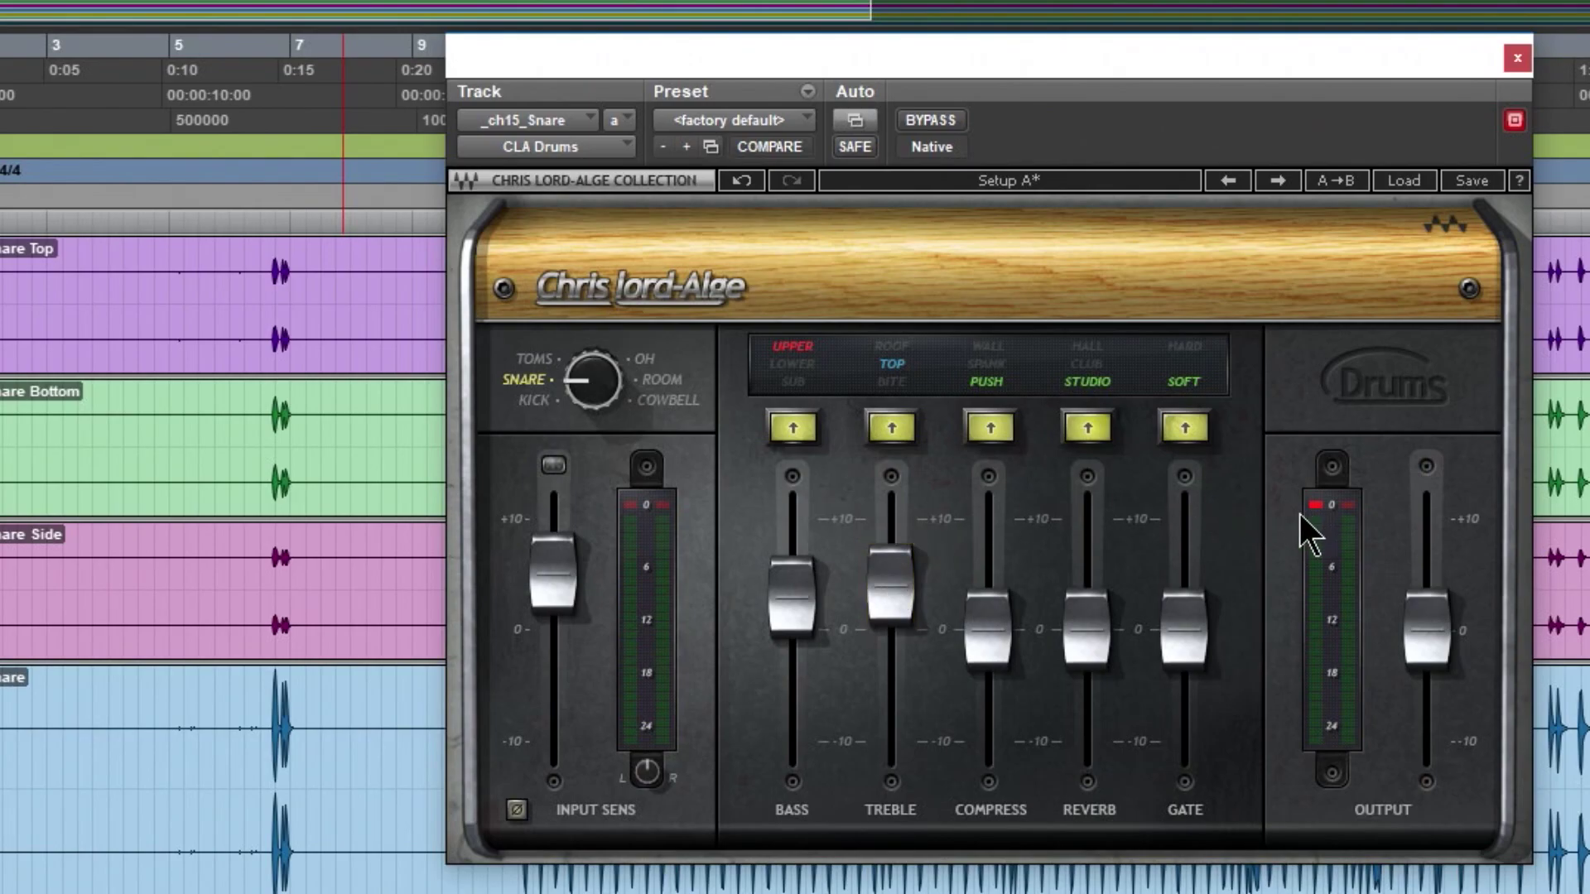
- Switch to the Mix window and close the CLA Drums plug-in window
key("ctrl+=")
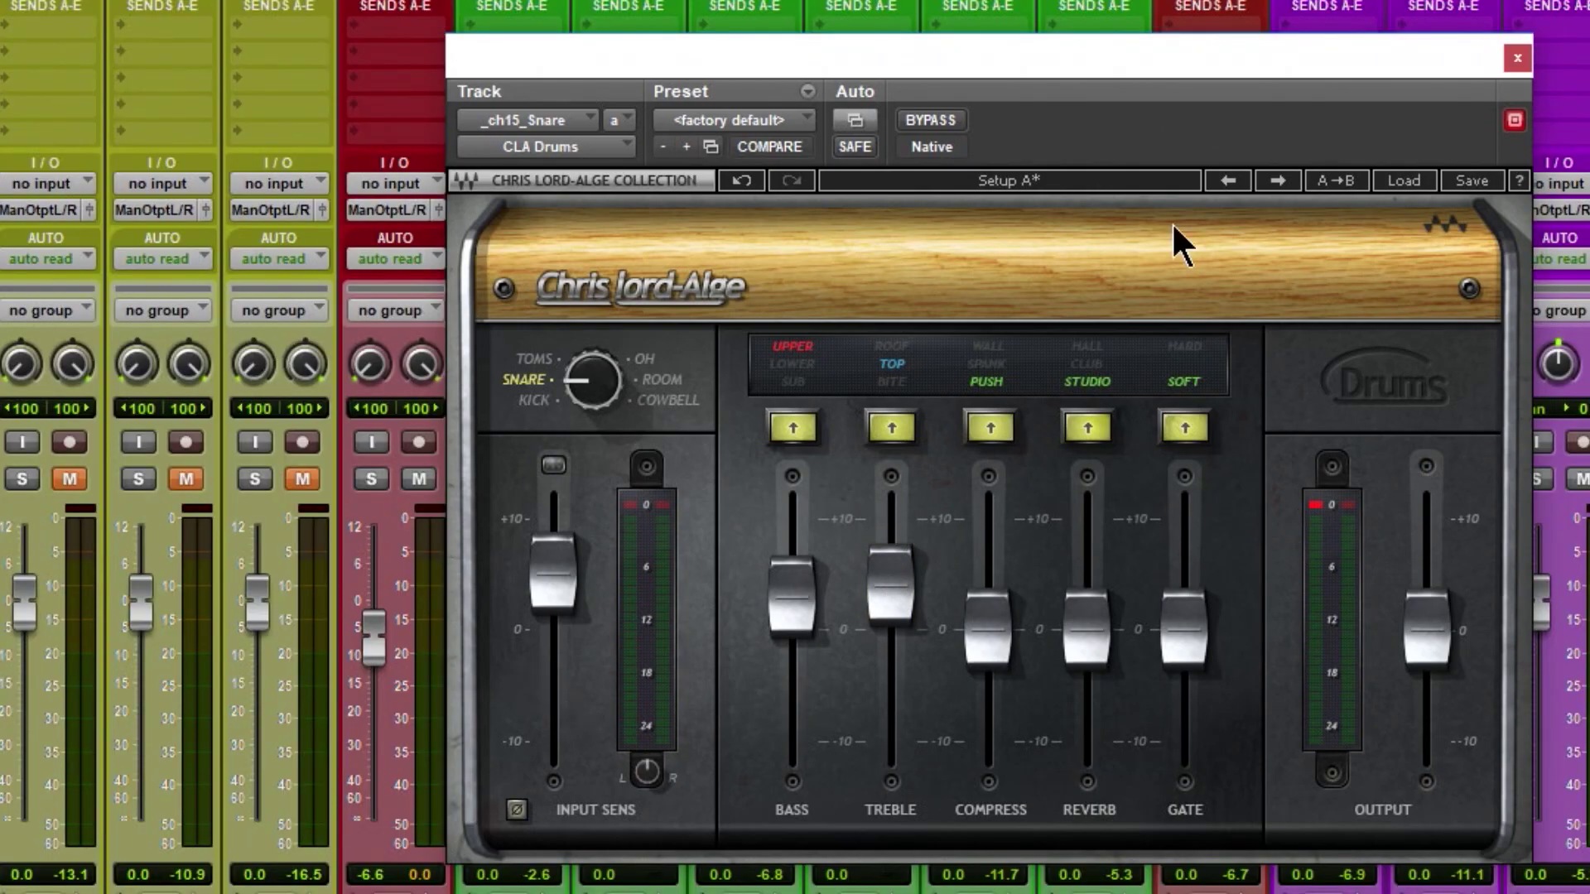
left_click(1517, 58)
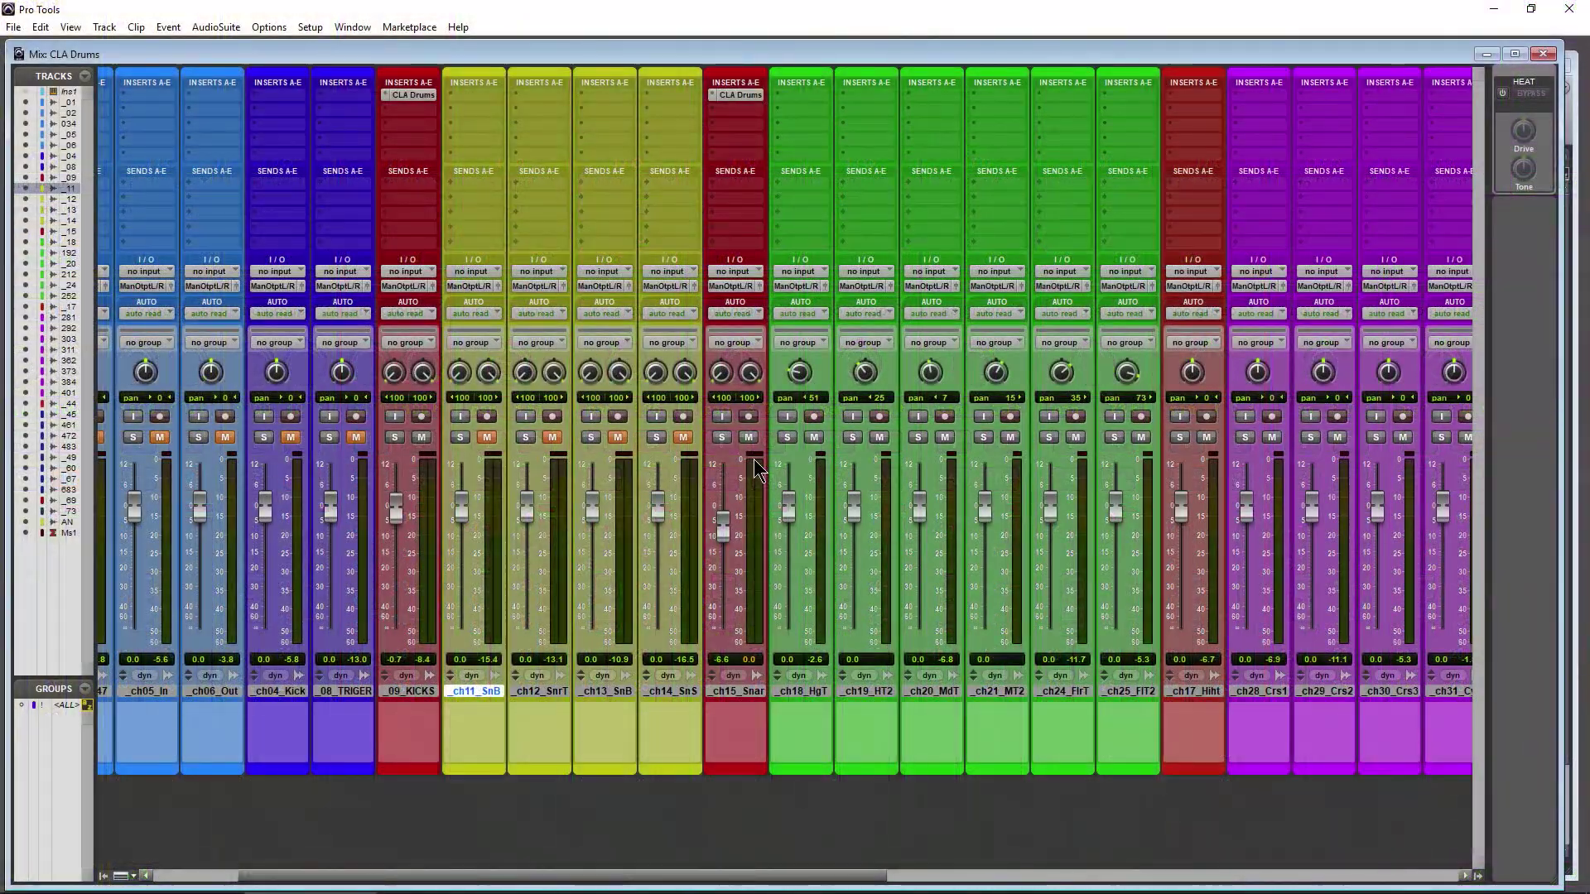
- Widen the tom panning: High Tom 71 left, High Tom 2 26 left, Mid Tom 15 left and Floor Tom 2 77 right
scroll(755, 468, "right", 3)
scroll(755, 467, "right", 1)
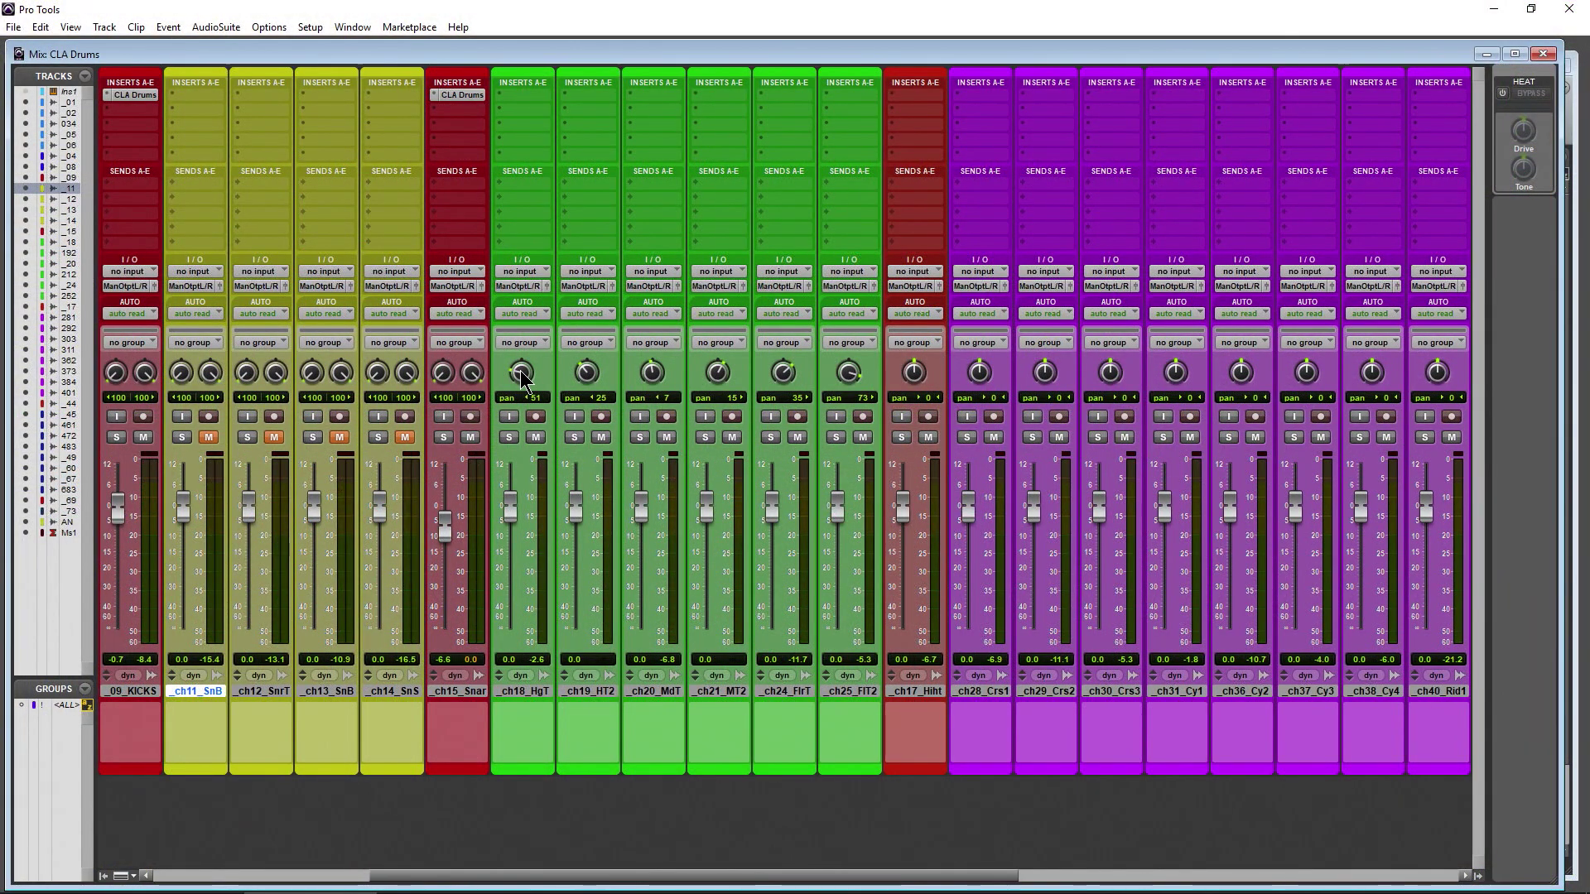
left_click_drag(519, 382, 518, 395)
left_click(851, 692)
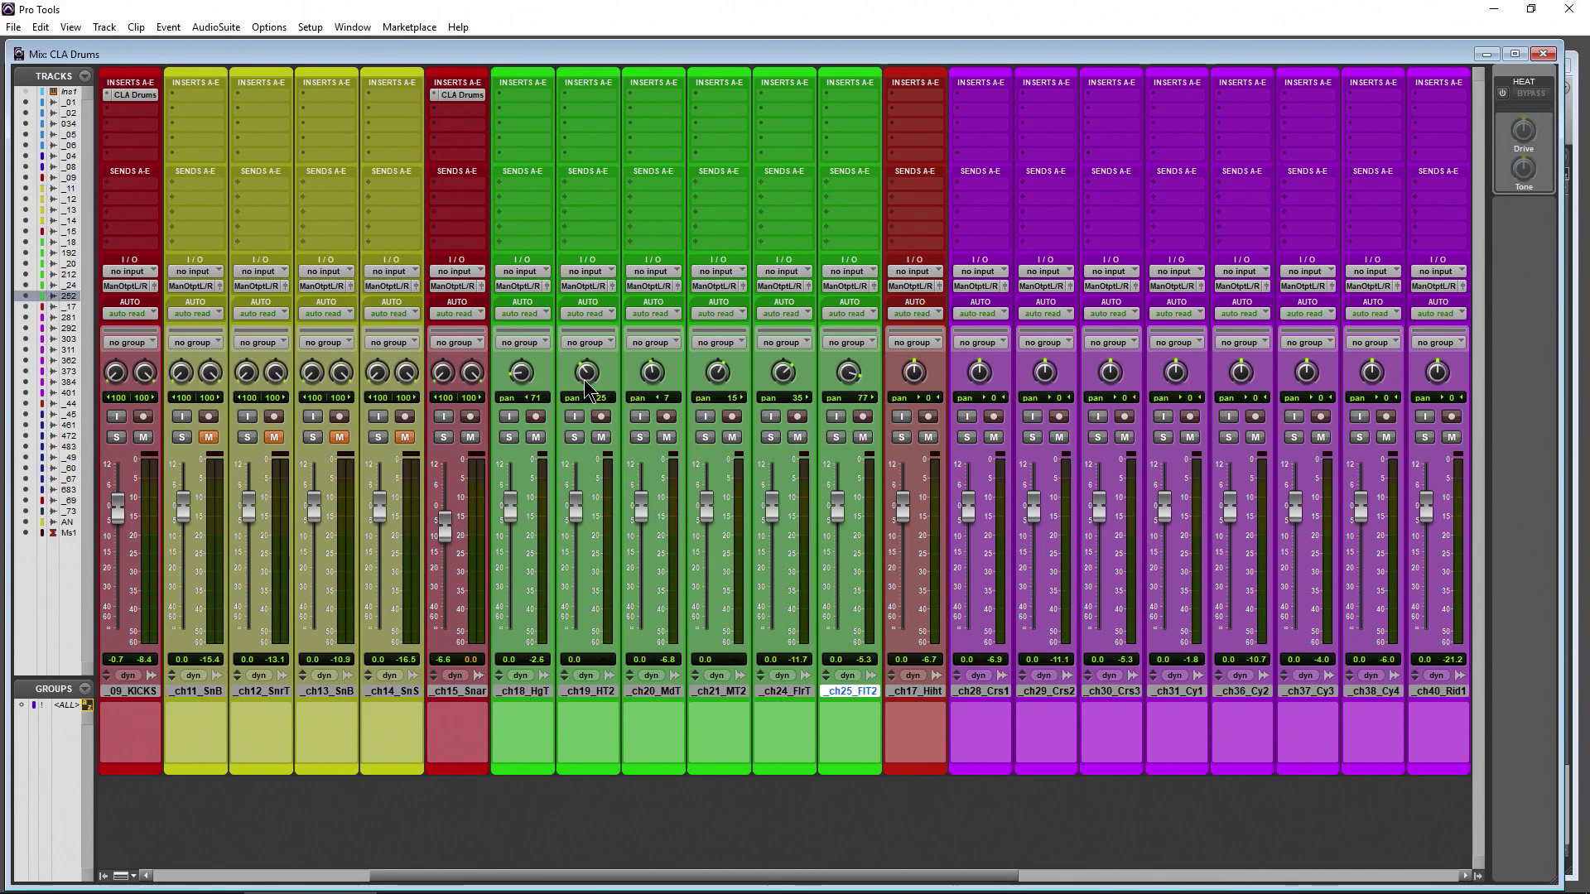
left_click_drag(589, 387, 649, 383)
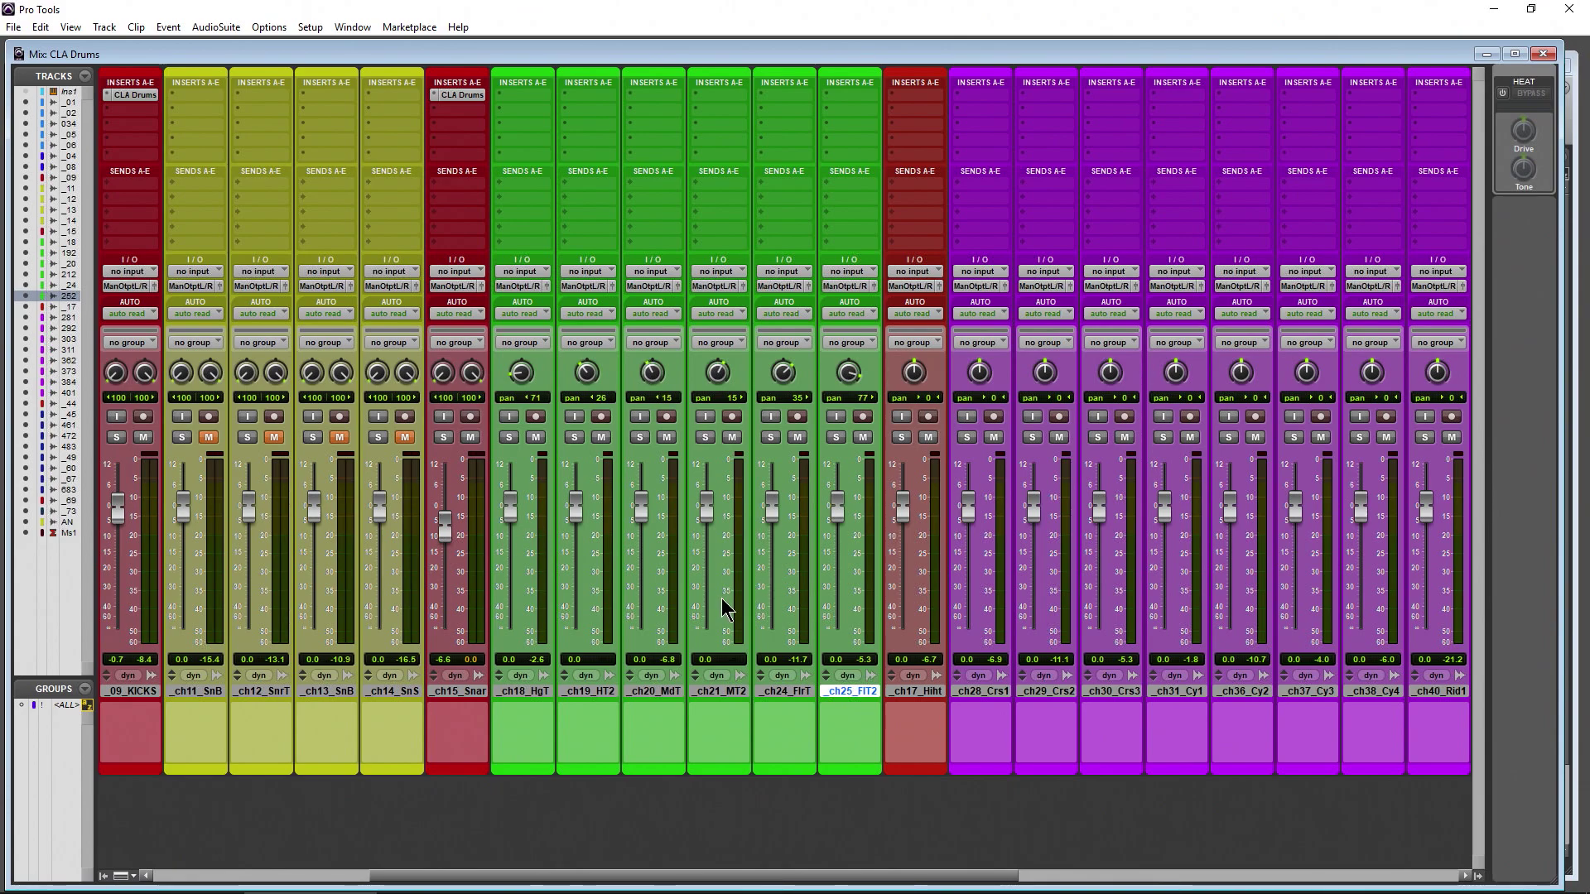
- During playback, lower the hi-hat track's volume to -3.0 dB
scroll(722, 610, "right", 5)
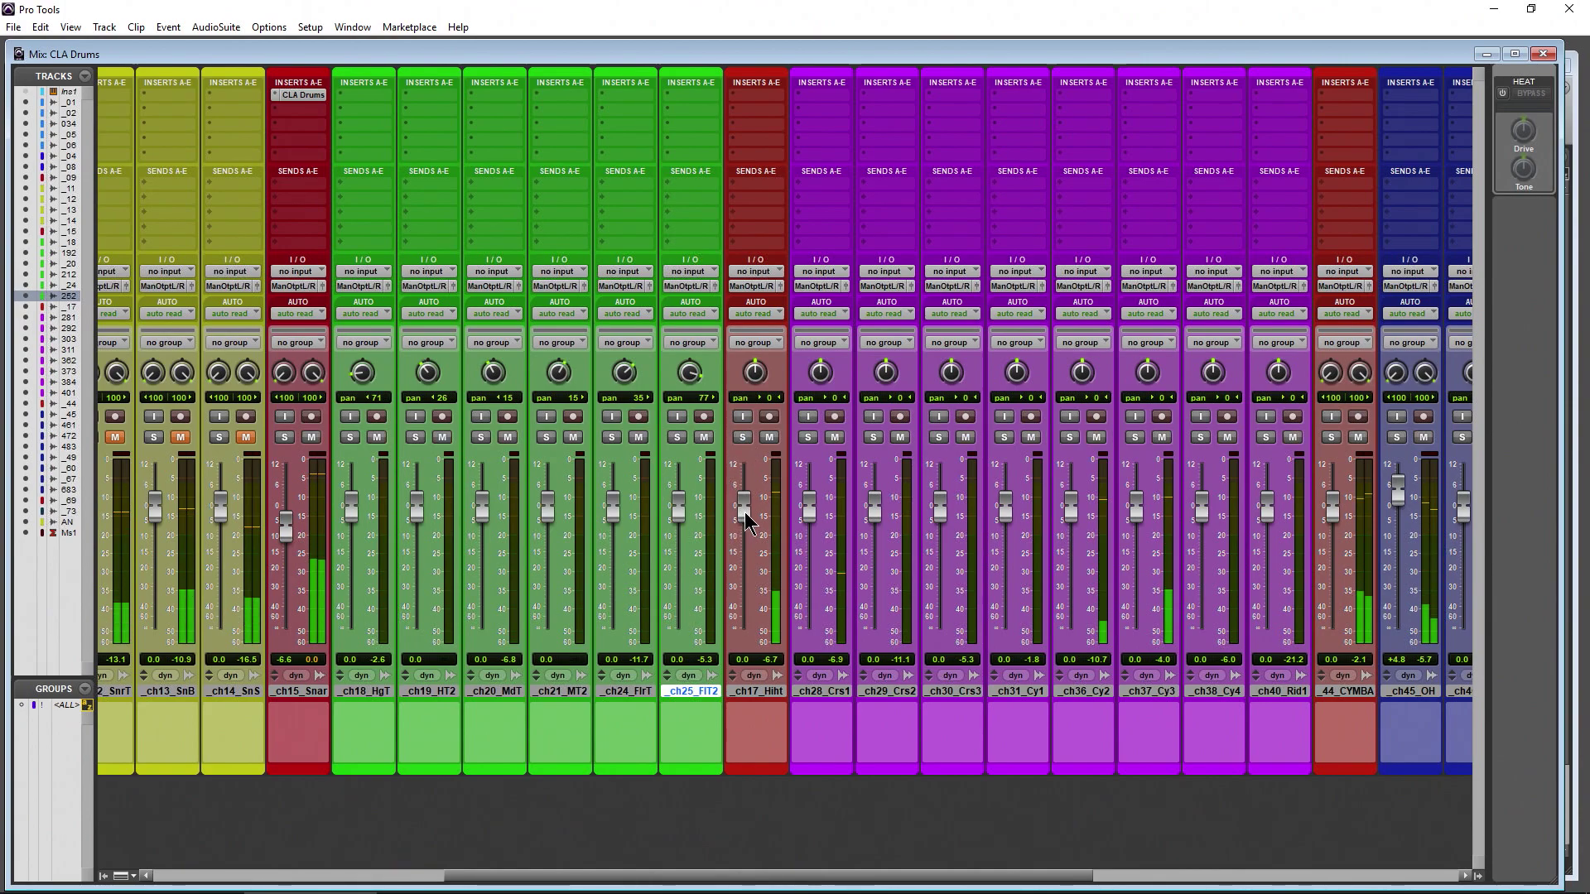
mouse_move(744, 508)
left_mouse_down()
mouse_move(744, 534)
mouse_move(742, 518)
left_mouse_up()
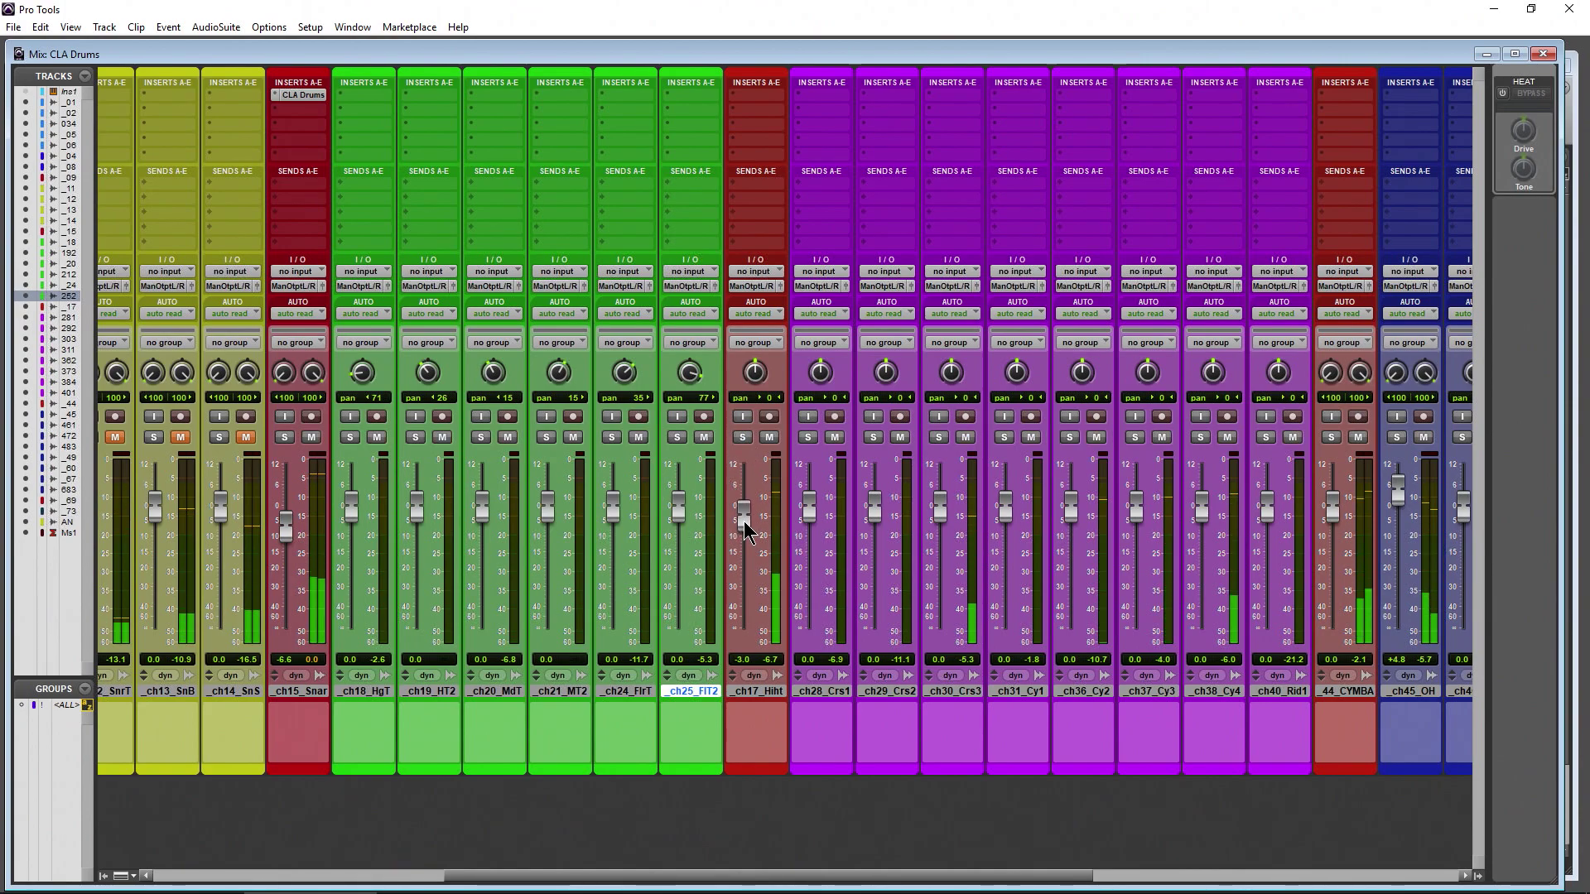
scroll(878, 631, "right", 4)
scroll(853, 633, "right", 4)
scroll(770, 684, "left", 10)
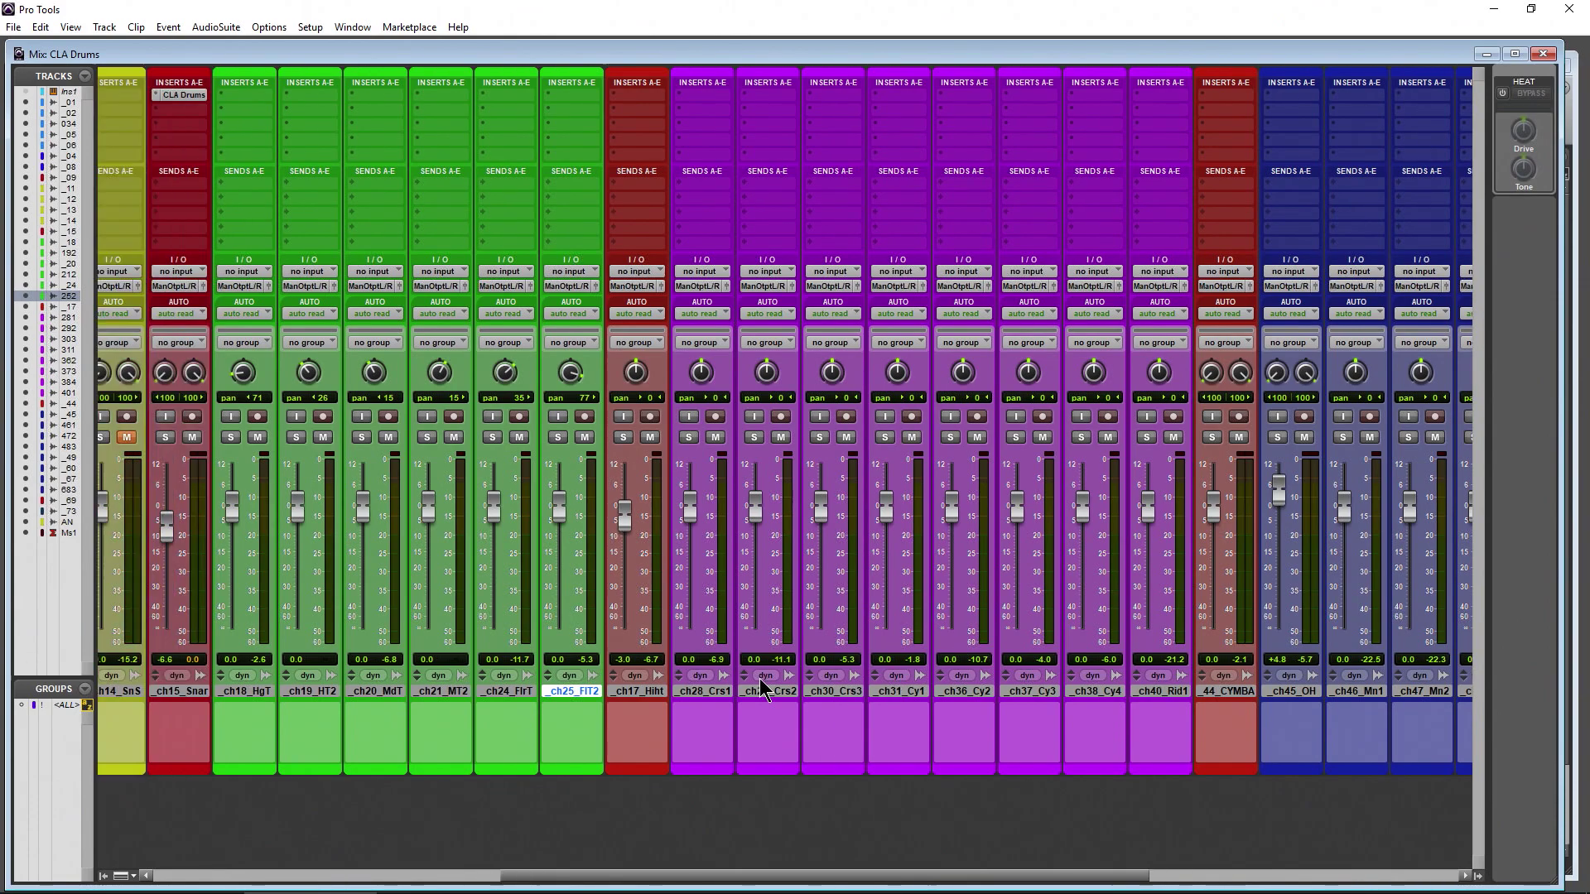
- Select the consolidated CYMBALS track, switch to the Edit window and increase that track's height
scroll(755, 672, "right", 3)
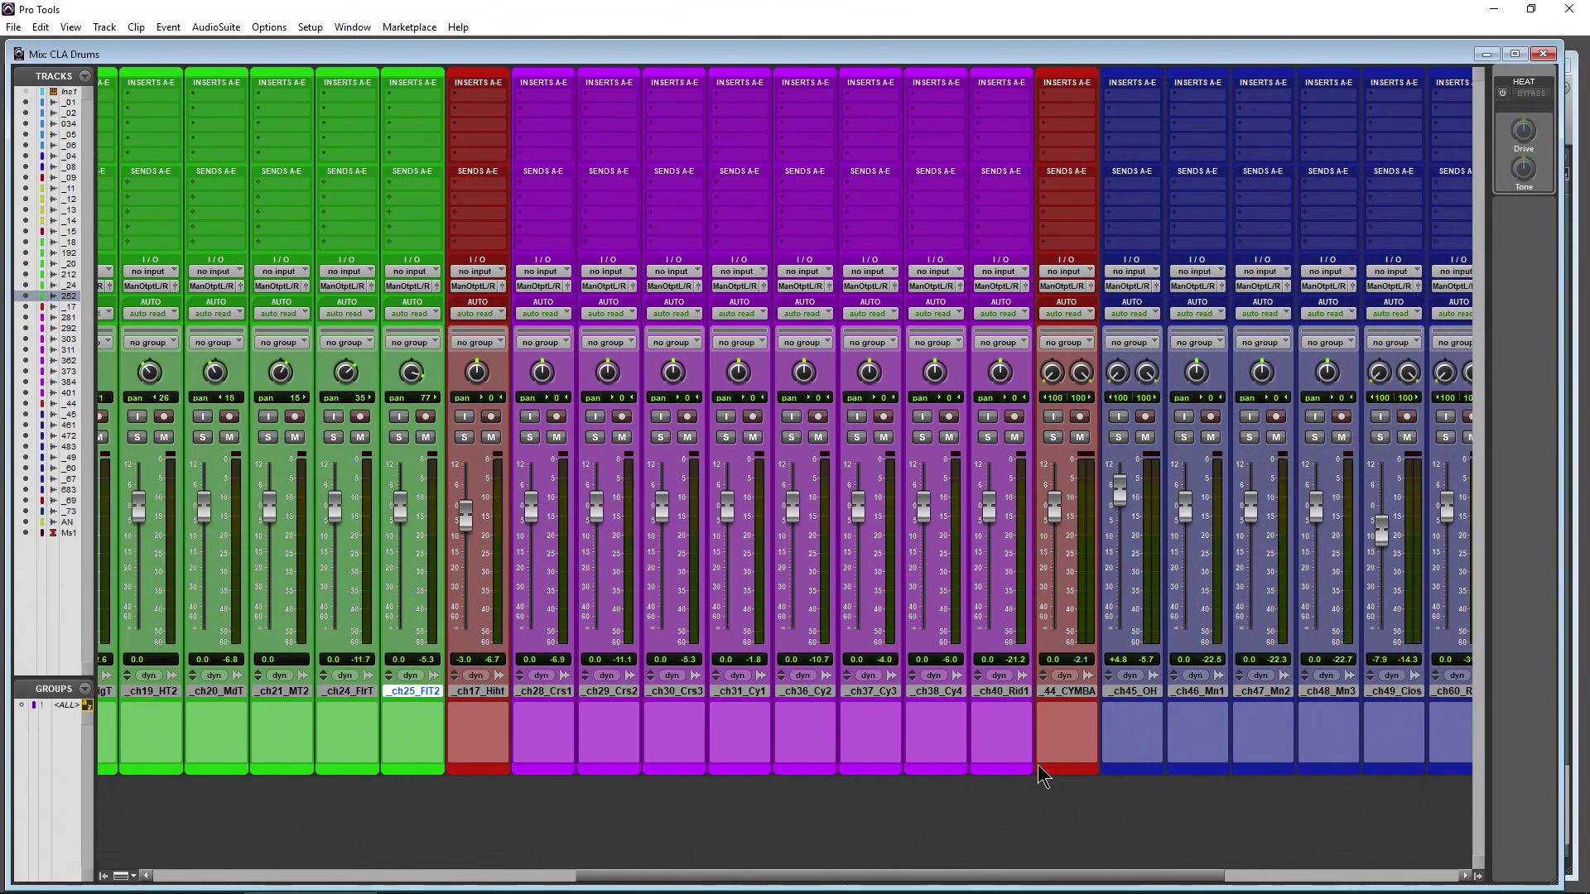
left_click(1086, 693)
key("ctrl+equal")
scroll(375, 640, "down", 3)
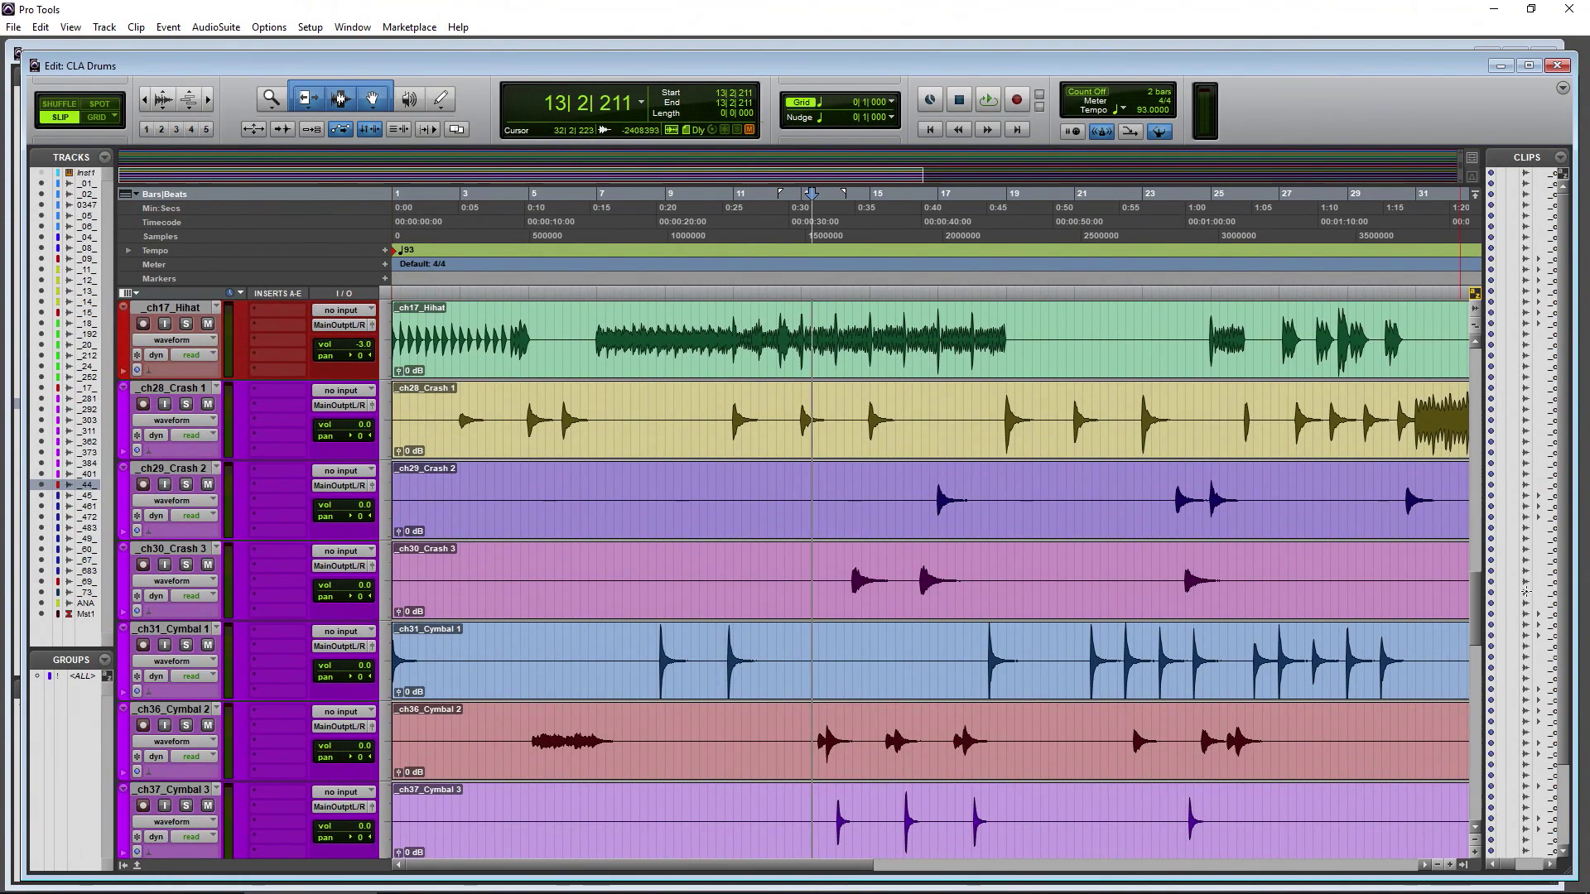
left_click_drag(1481, 600, 1467, 677)
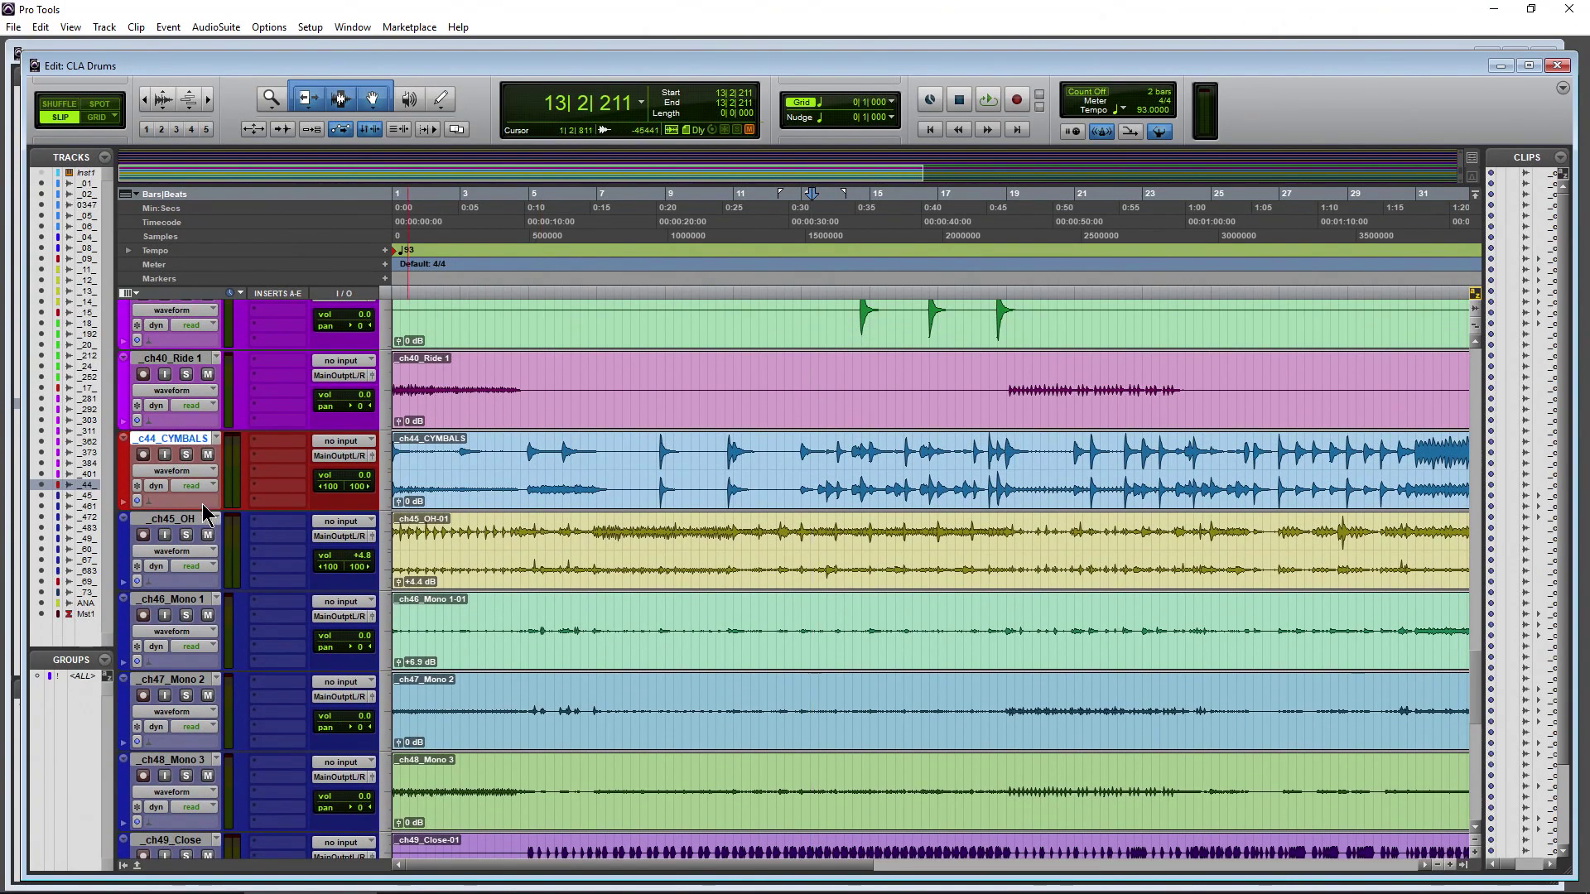
left_click_drag(186, 507, 181, 596)
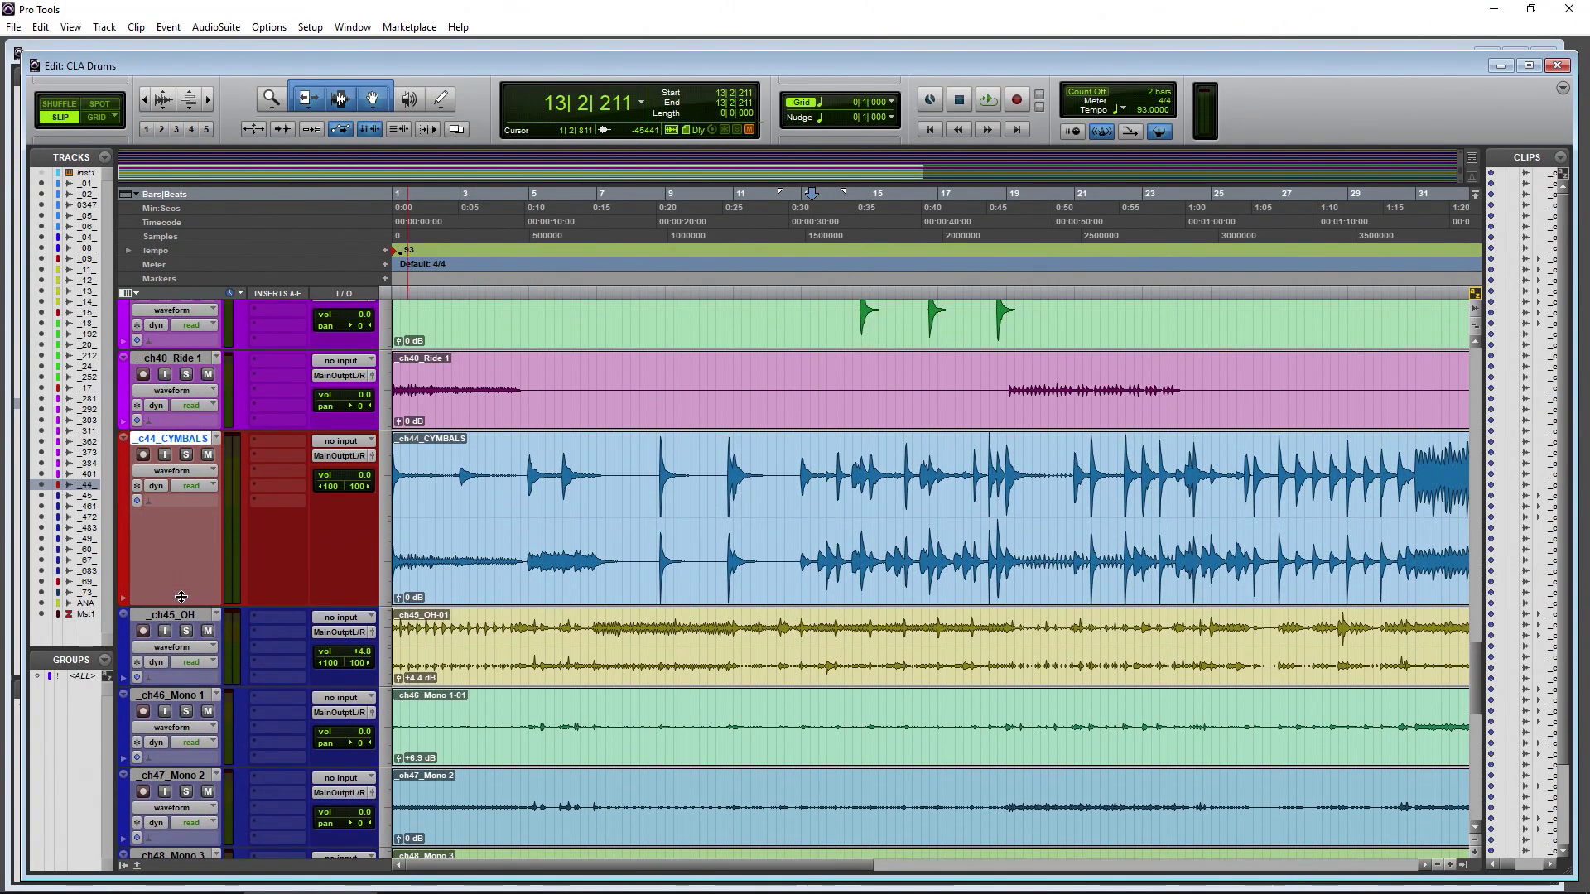
- Listen to the consolidated CYMBALS track in solo and stop playback
scroll(197, 586, "up", 7)
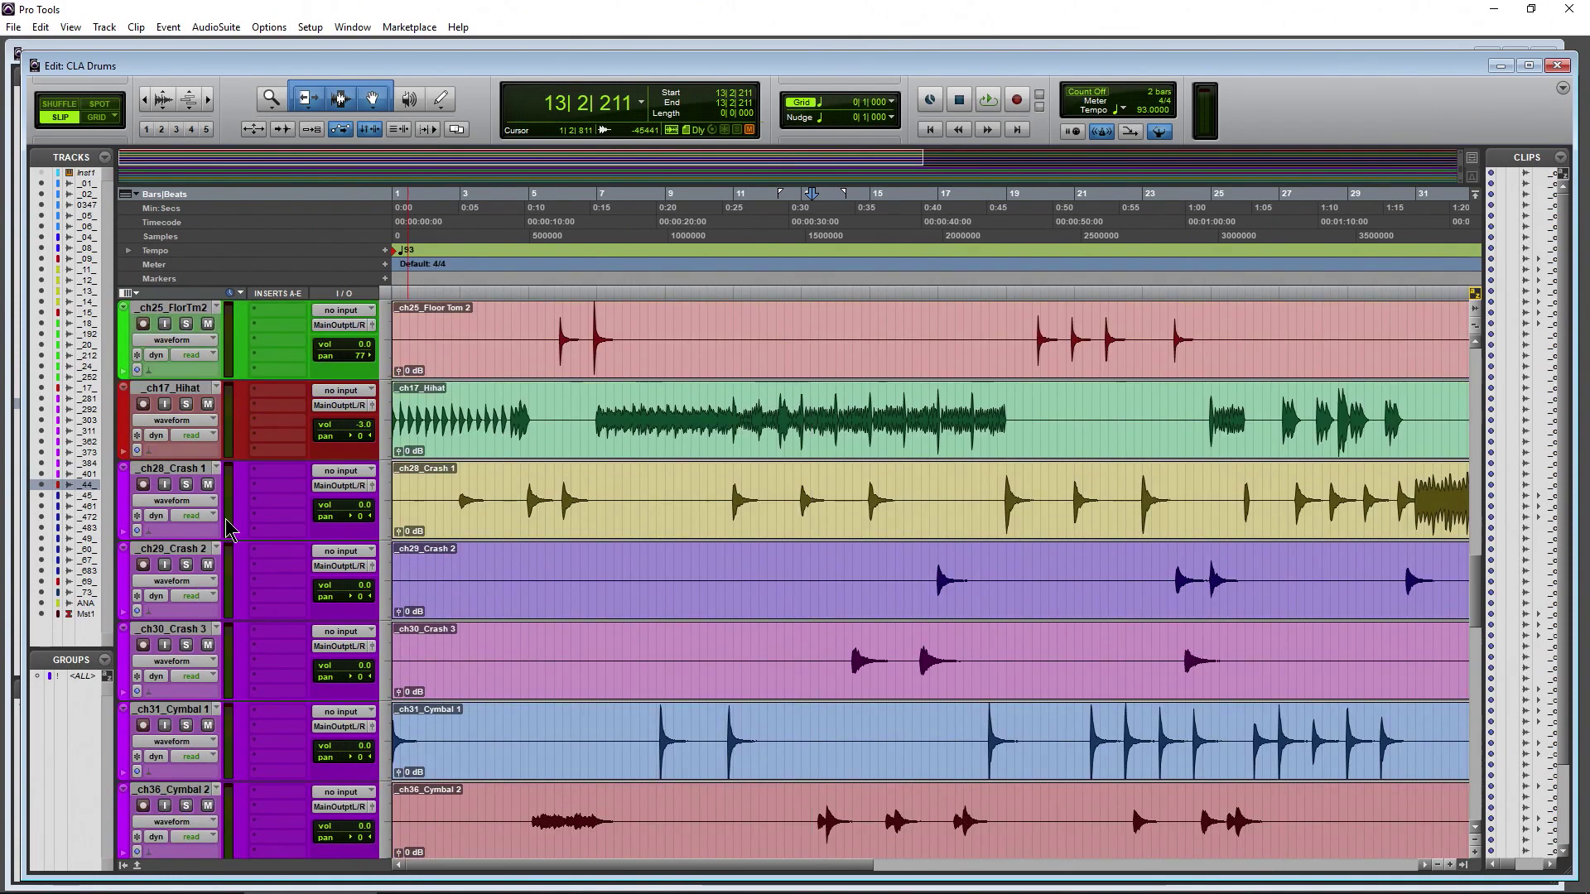
scroll(231, 530, "down", 6)
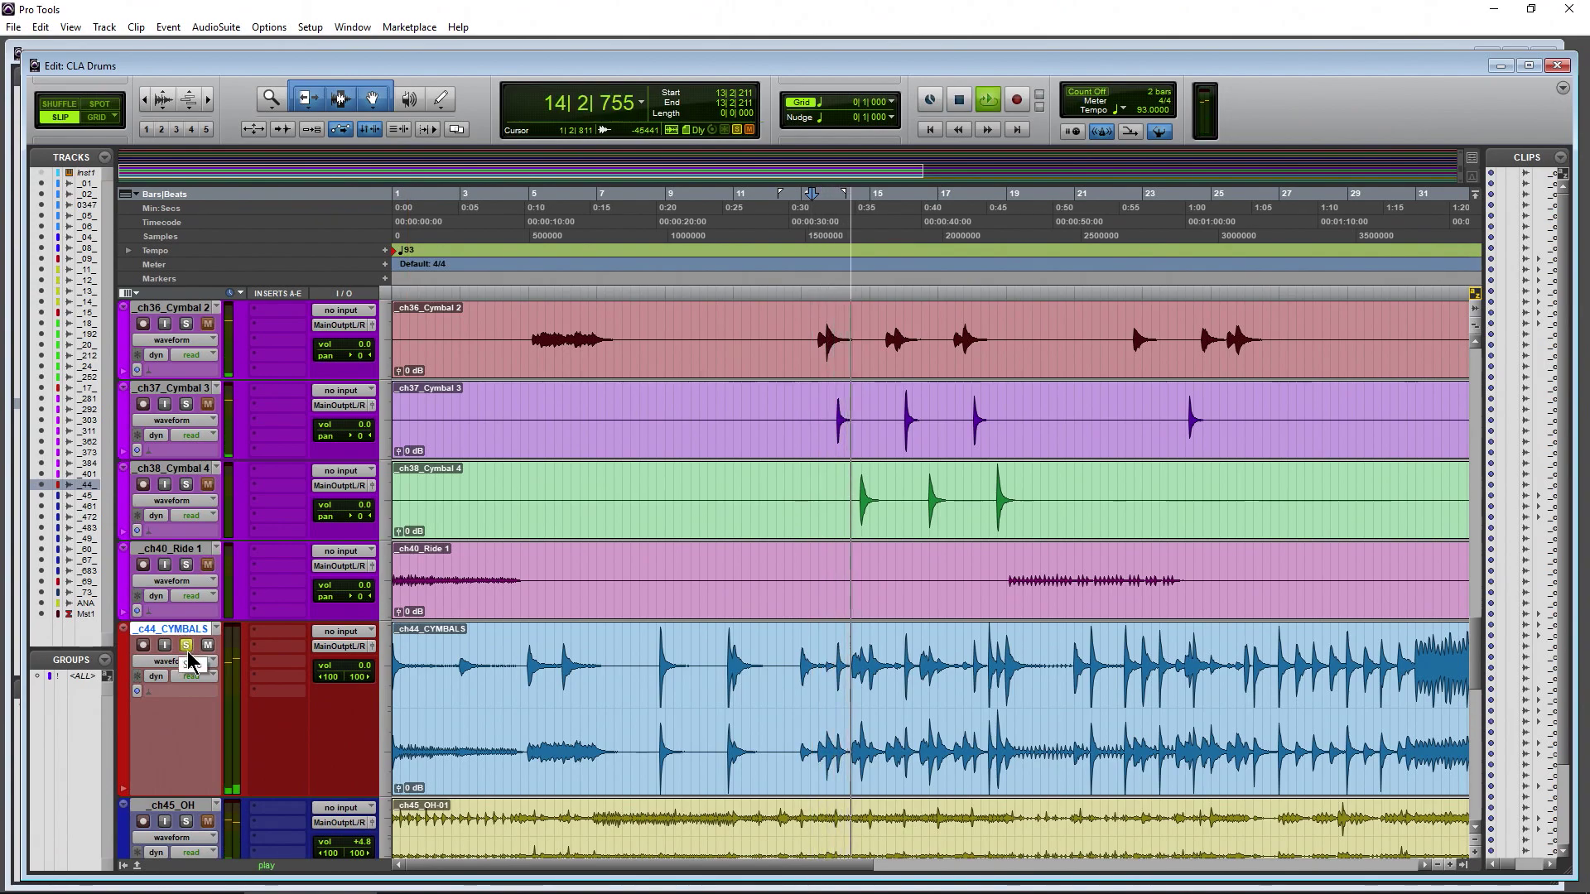
key("space")
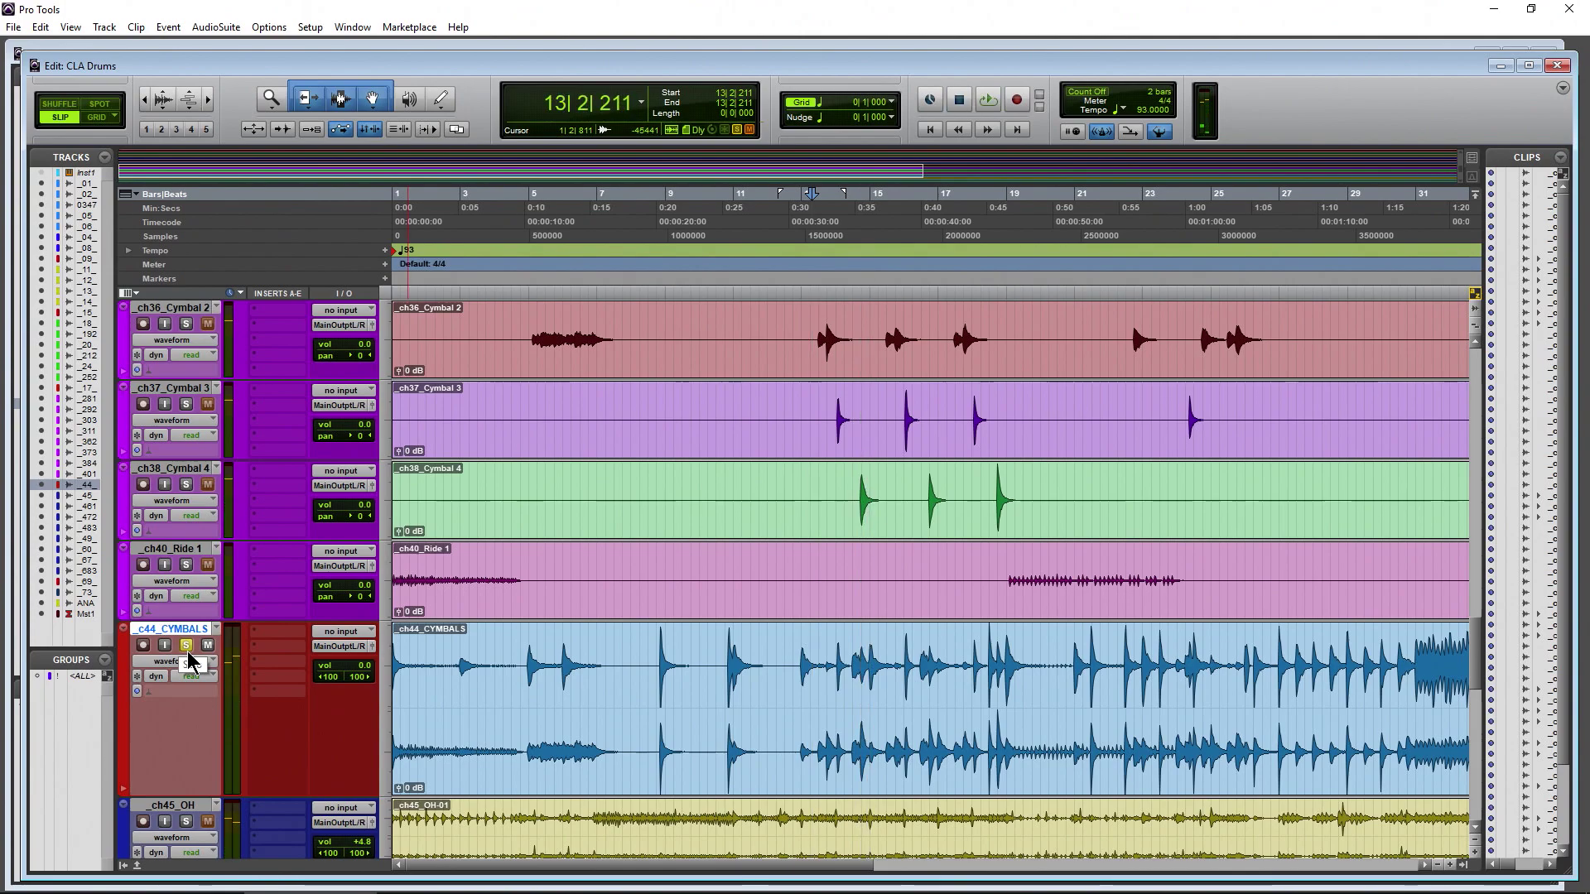
- Clear the CYMBALS solo and mute the individual tracks from Crash 1 to Ride 1
scroll(188, 660, "up", 3)
scroll(274, 605, "up", 2)
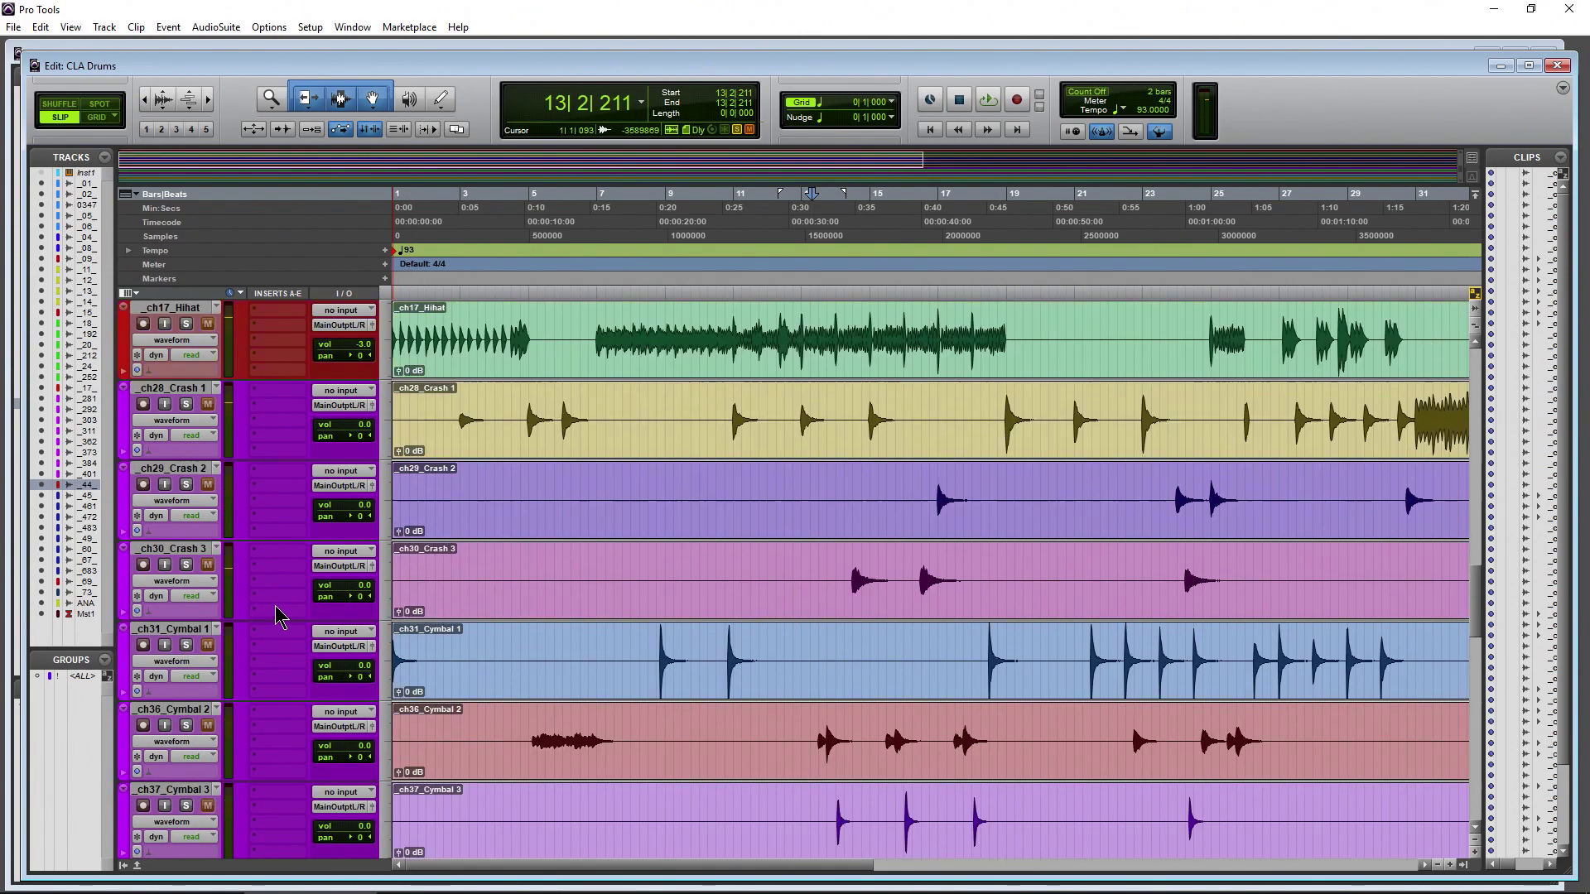
scroll(271, 599, "down", 5)
scroll(251, 496, "up", 1)
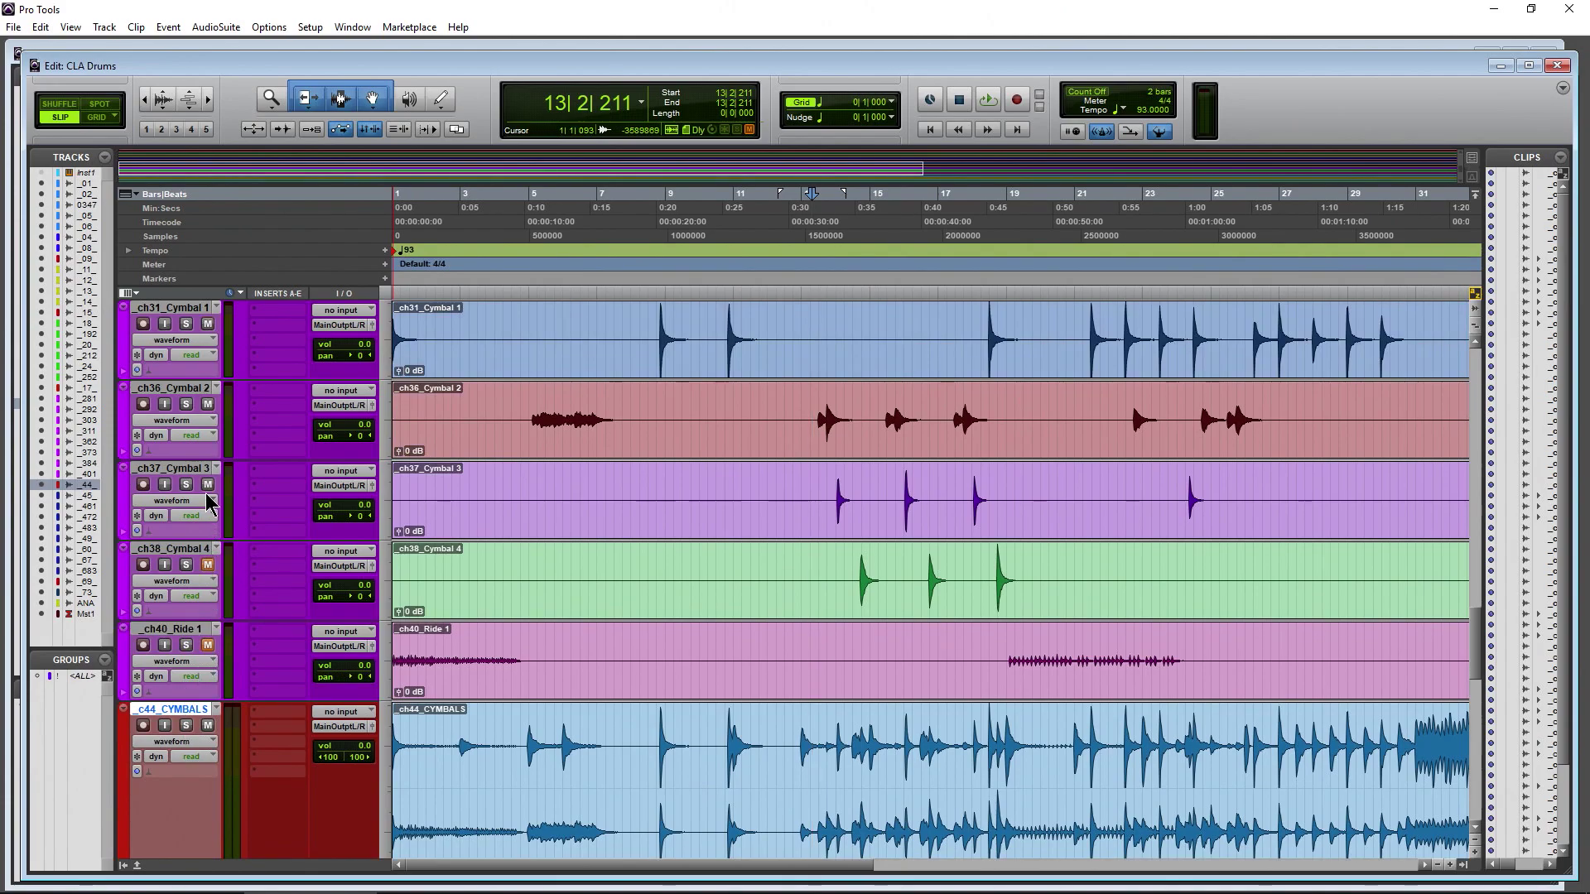
scroll(199, 588, "up", 3)
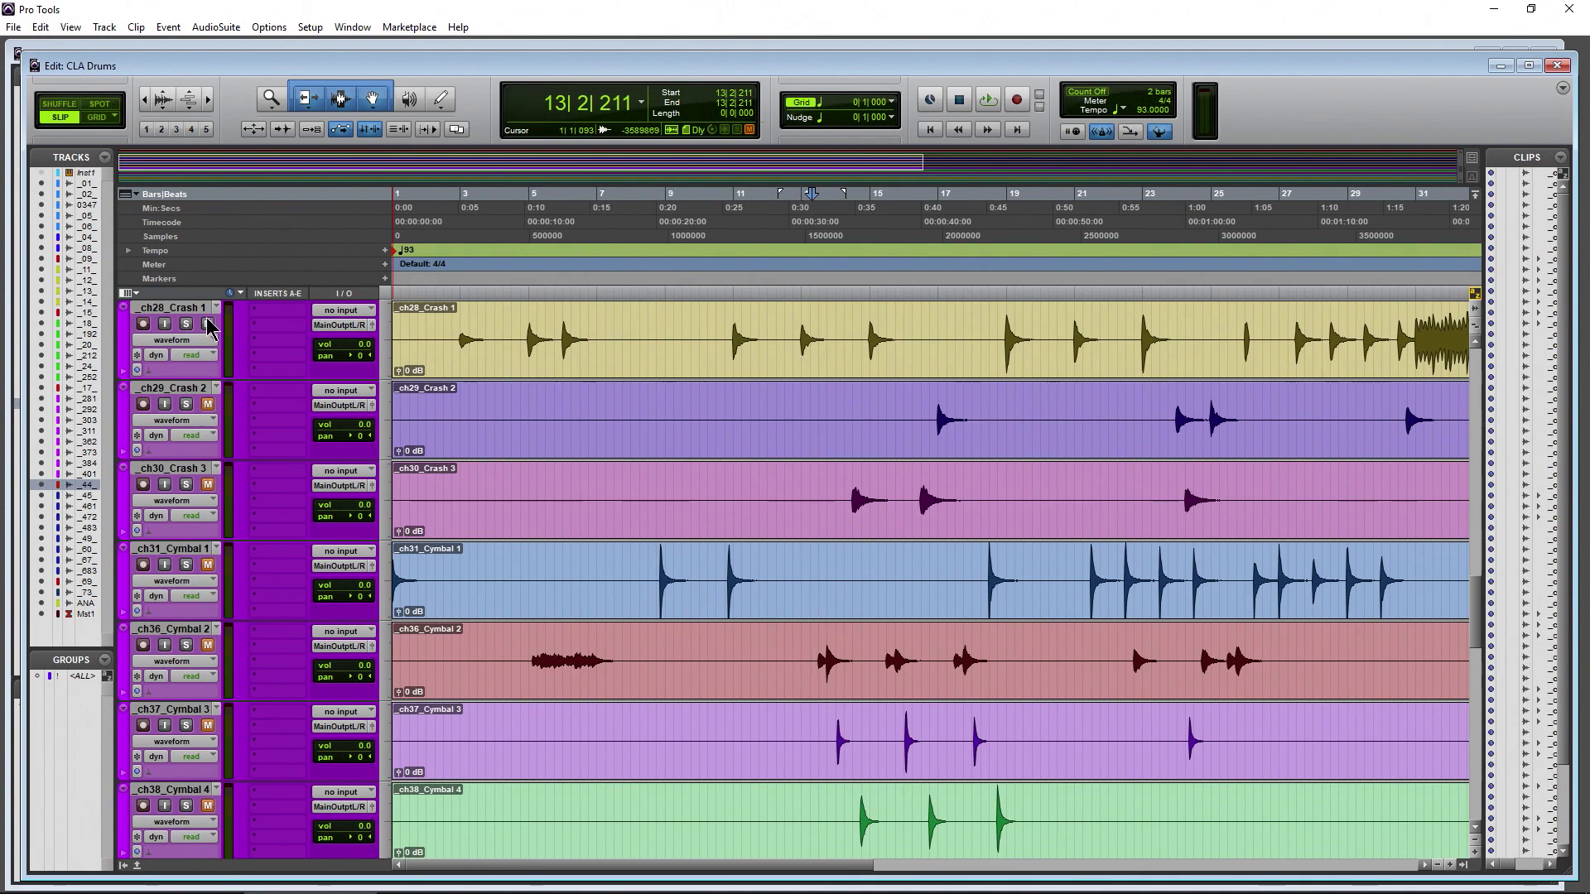
scroll(203, 381, "up", 1)
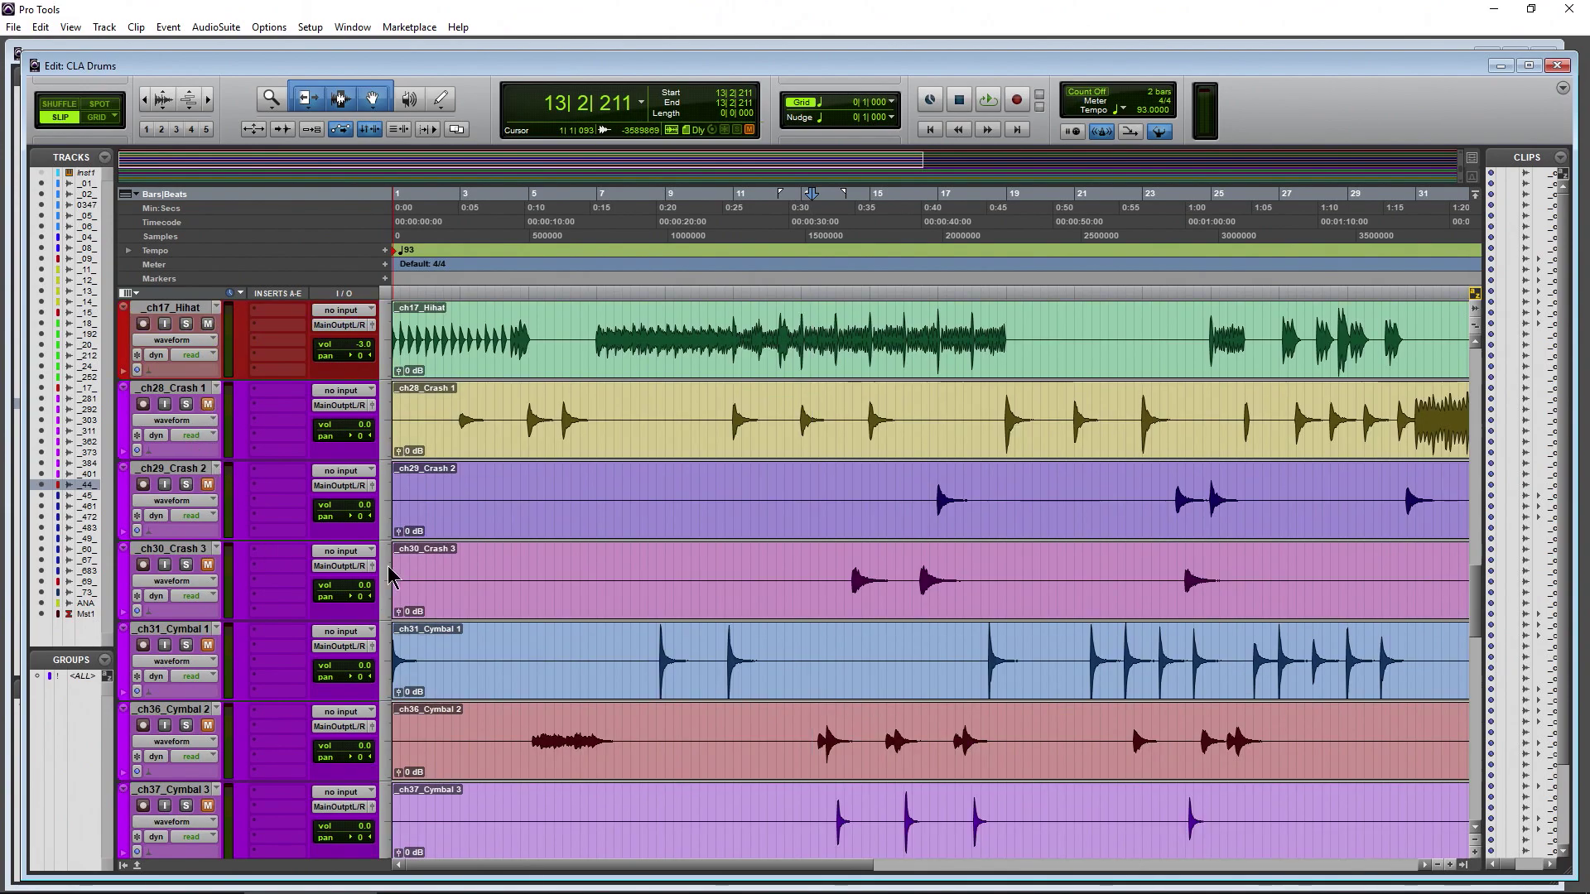
- During playback, lower the CYMBALS track's volume to -1.3 dB, then stop playback
scroll(248, 575, "down", 6)
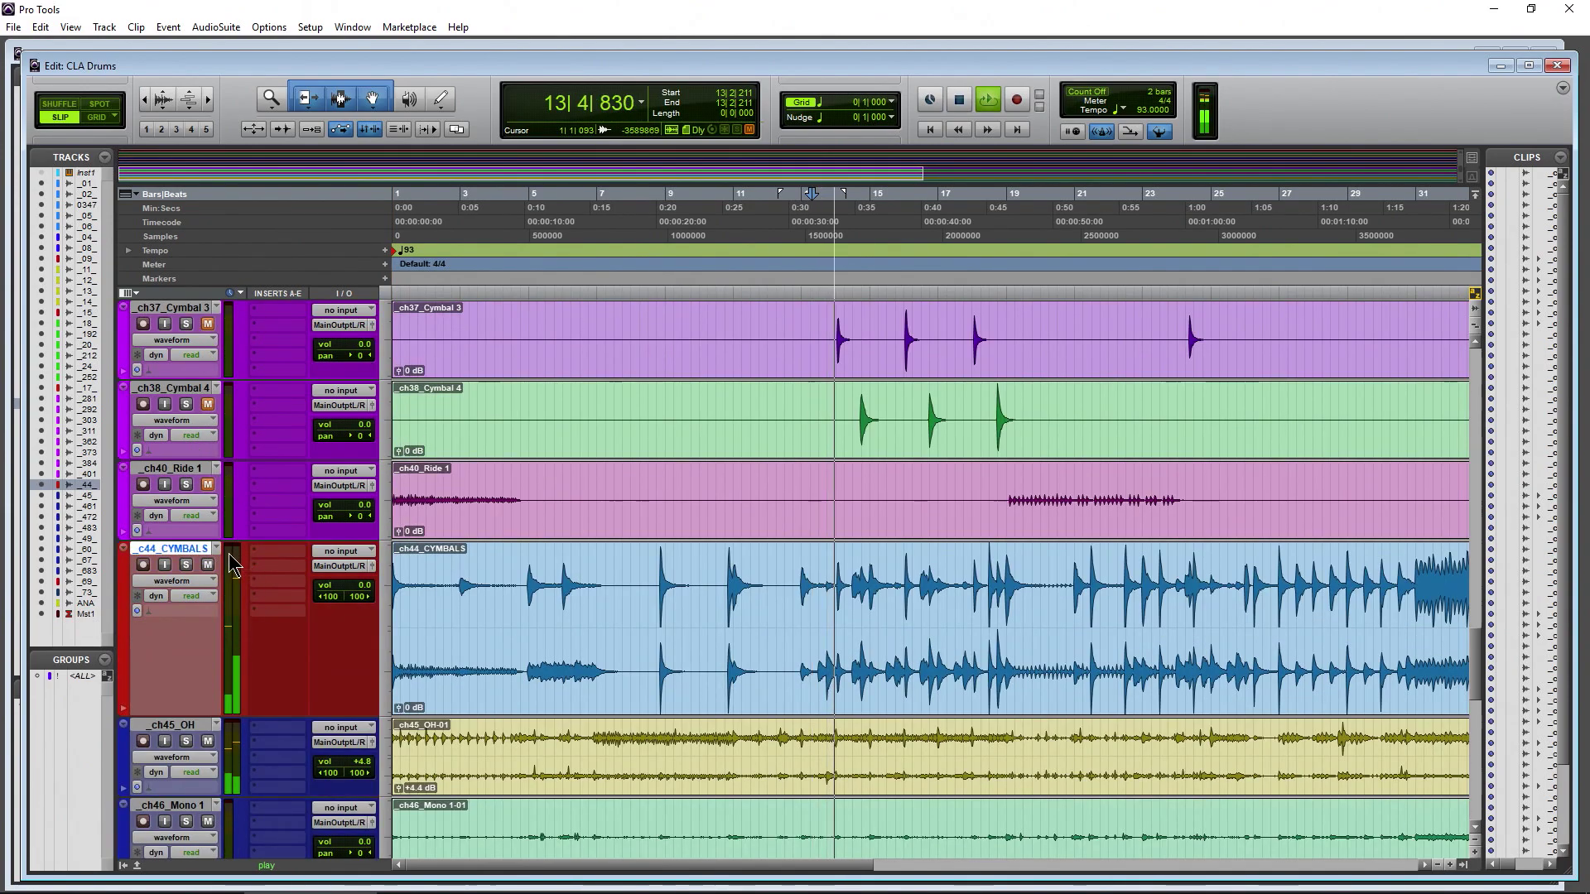
left_click_drag(366, 601, 366, 607)
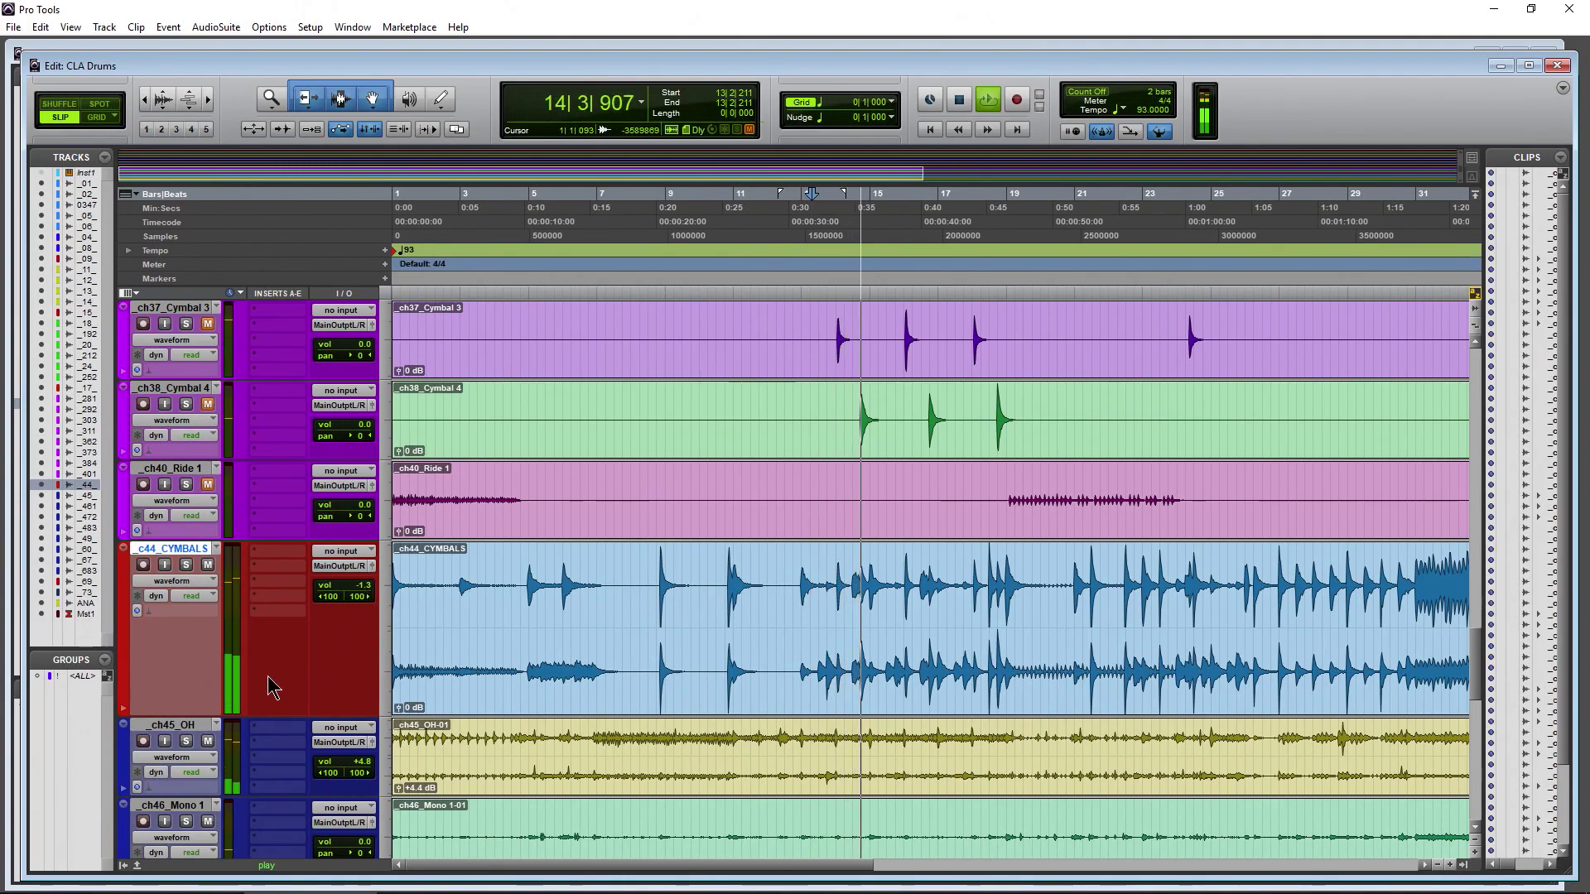
scroll(243, 548, "down", 3)
scroll(242, 555, "down", 6)
key("space")
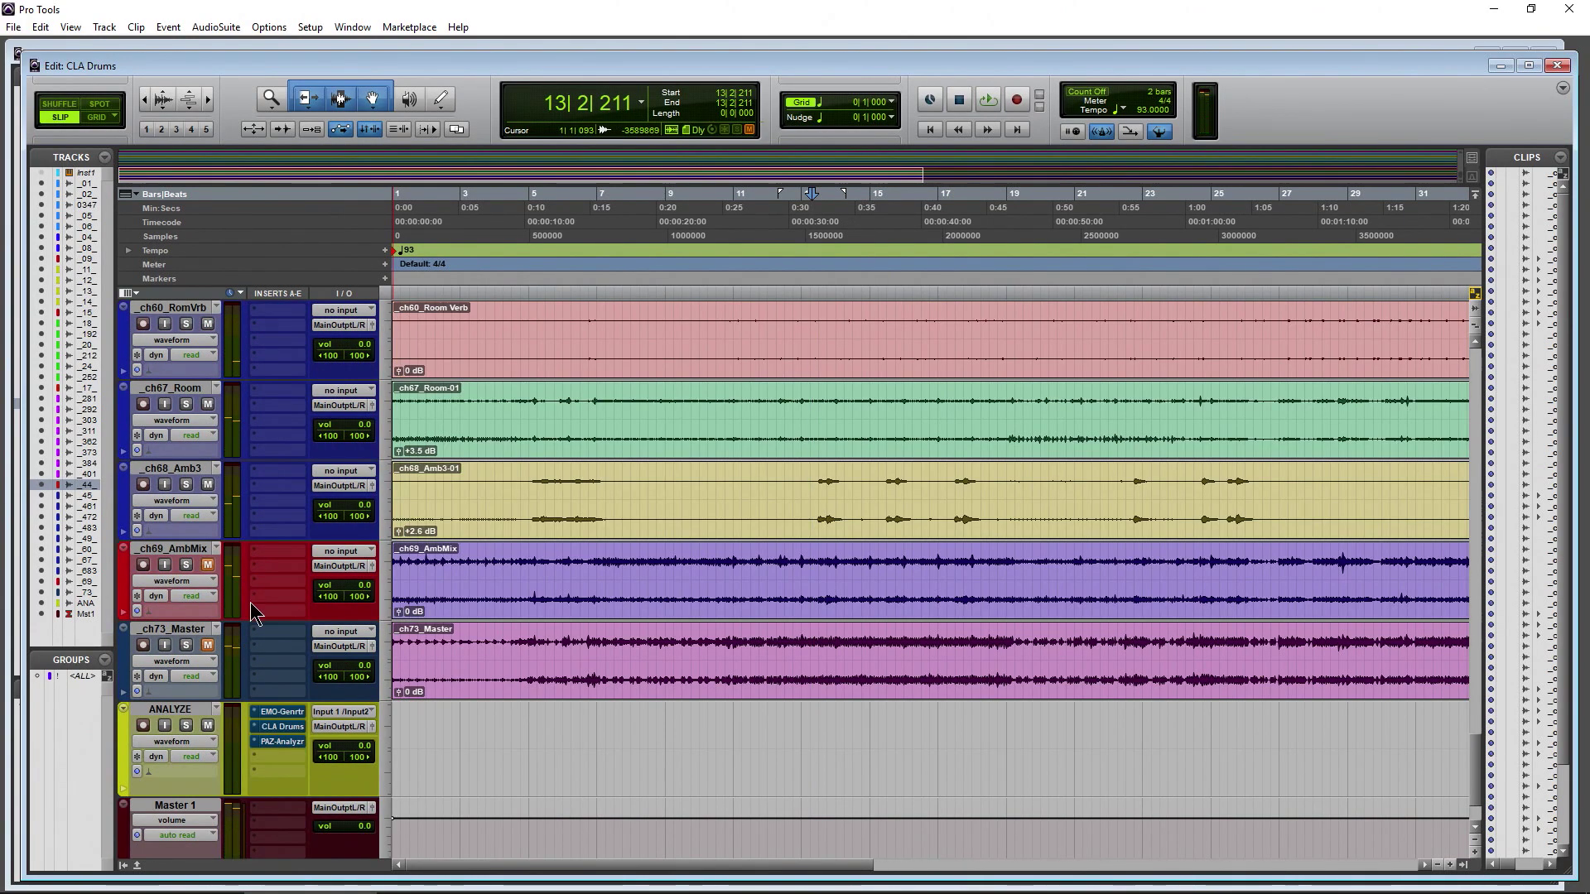
- Open the CLA Drums plug-in on the ch15_Snare track and shift its window slightly
scroll(252, 606, "up", 20)
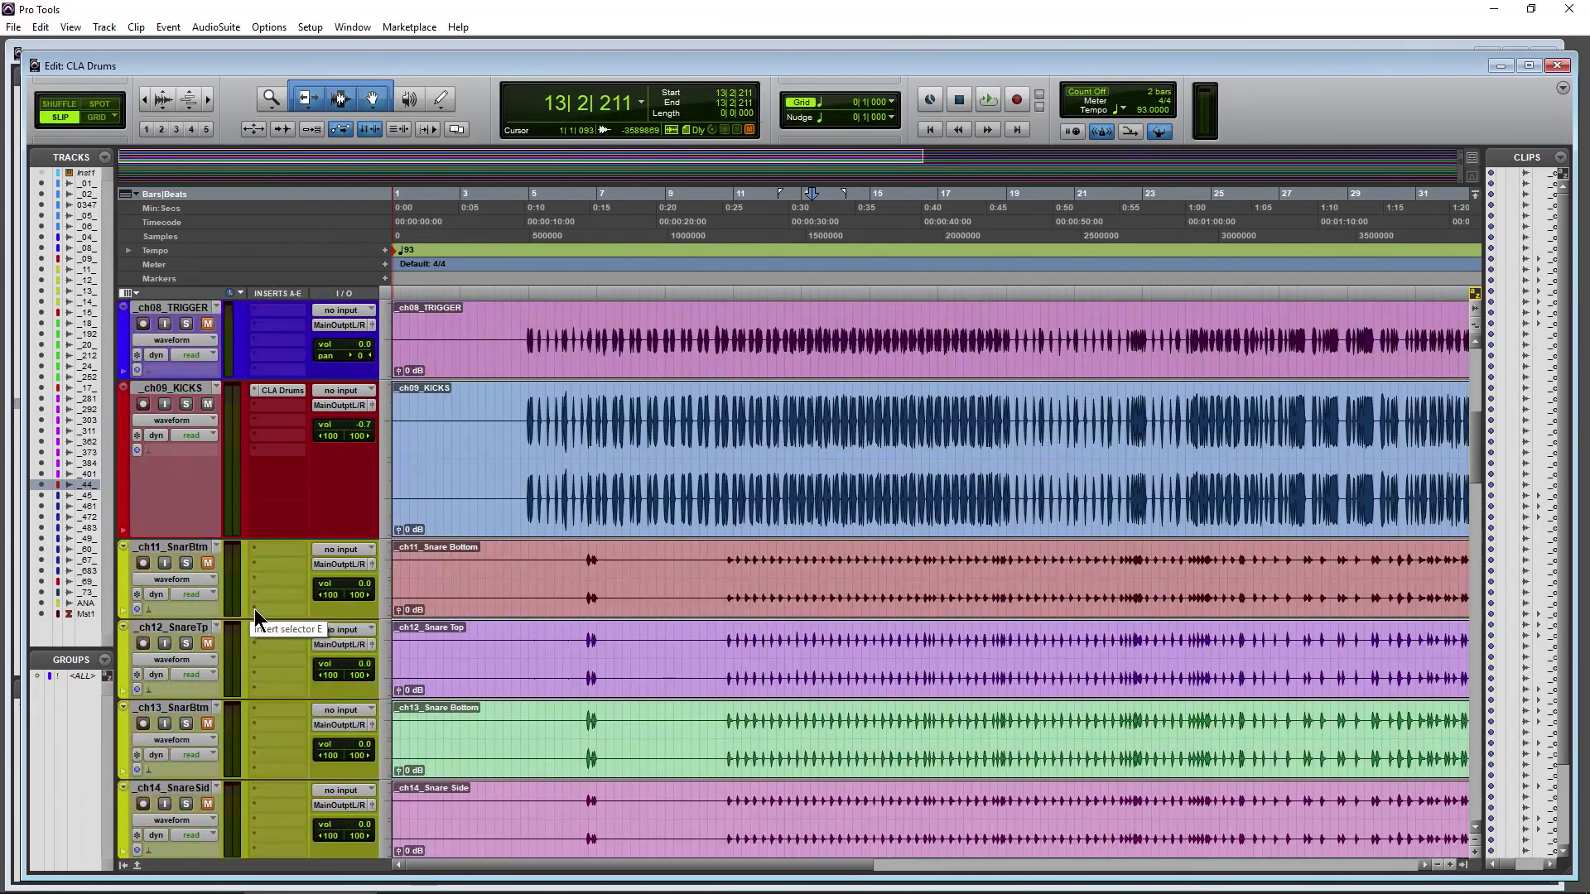
scroll(255, 609, "up", 7)
scroll(255, 613, "down", 7)
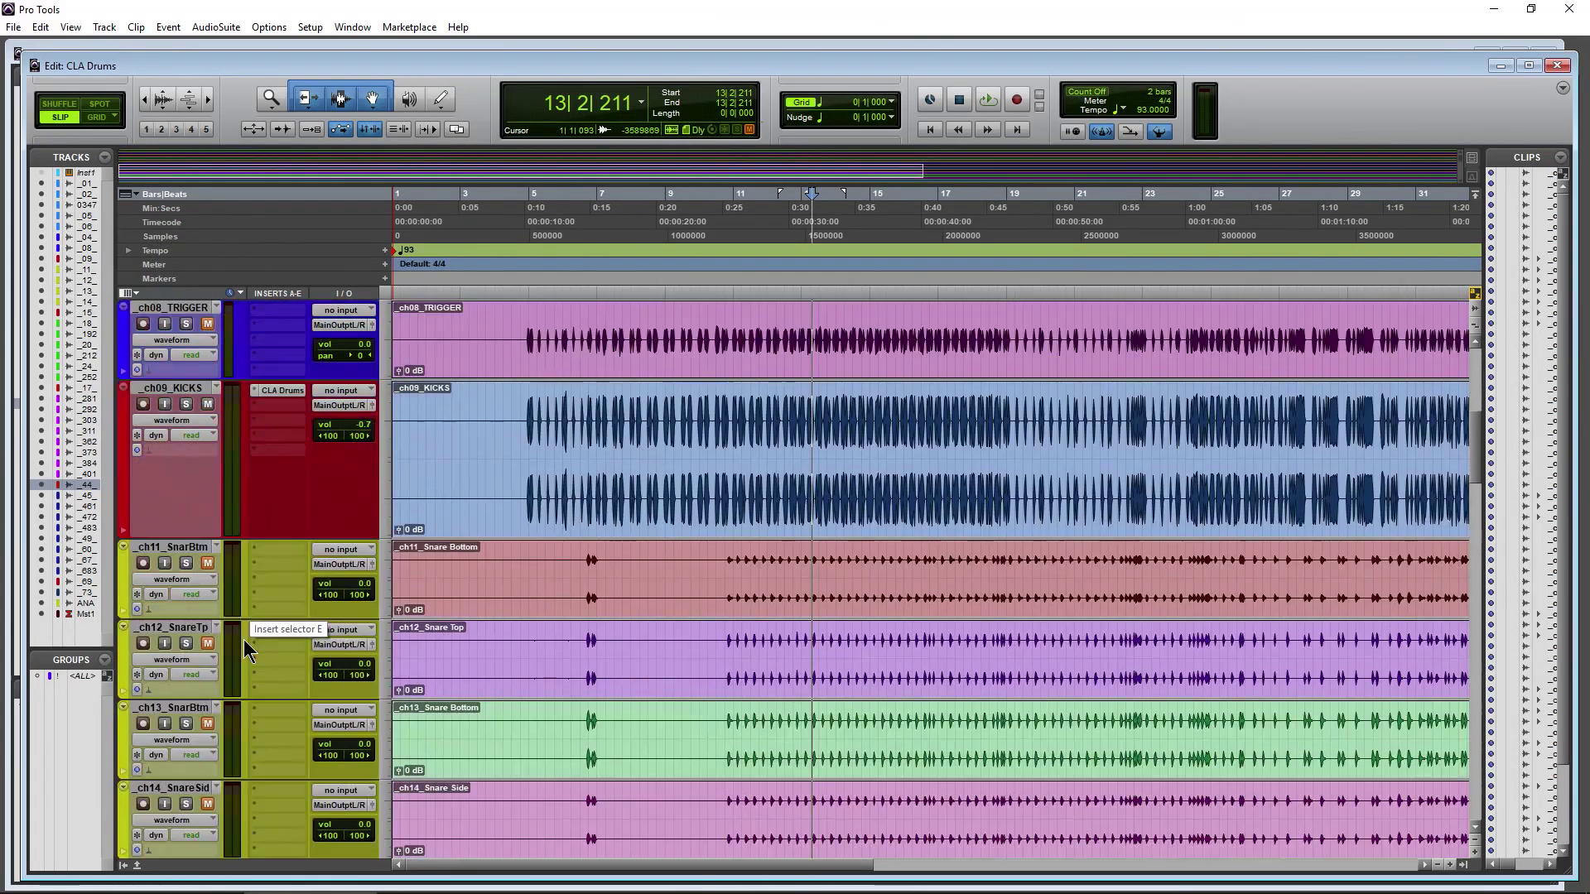
scroll(282, 455, "down", 8)
scroll(280, 452, "up", 4)
left_click(279, 472)
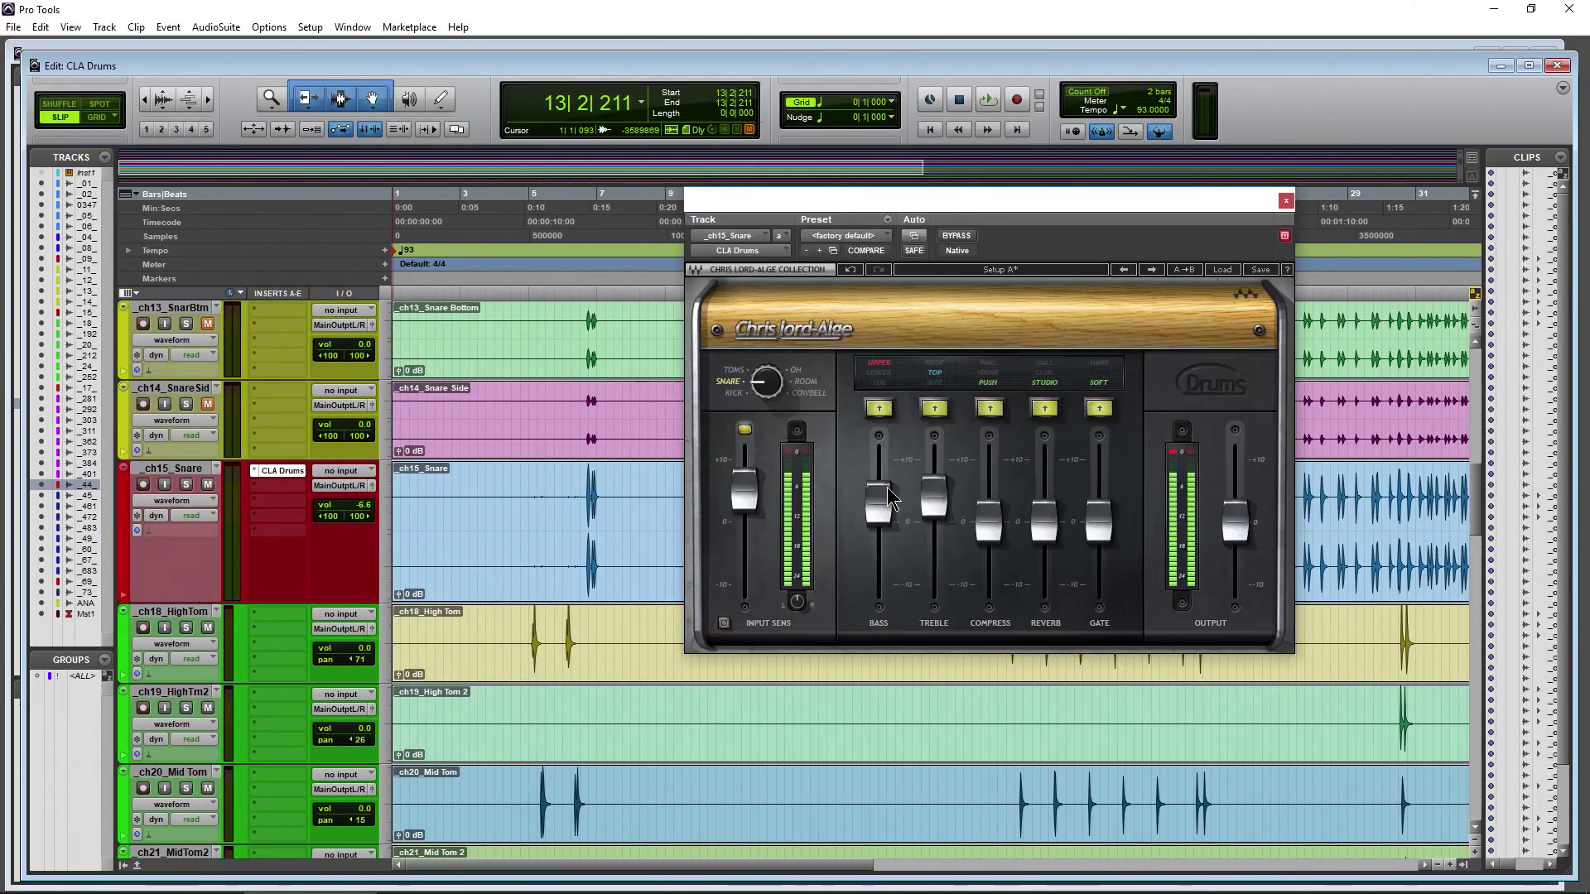
left_click_drag(854, 207, 849, 217)
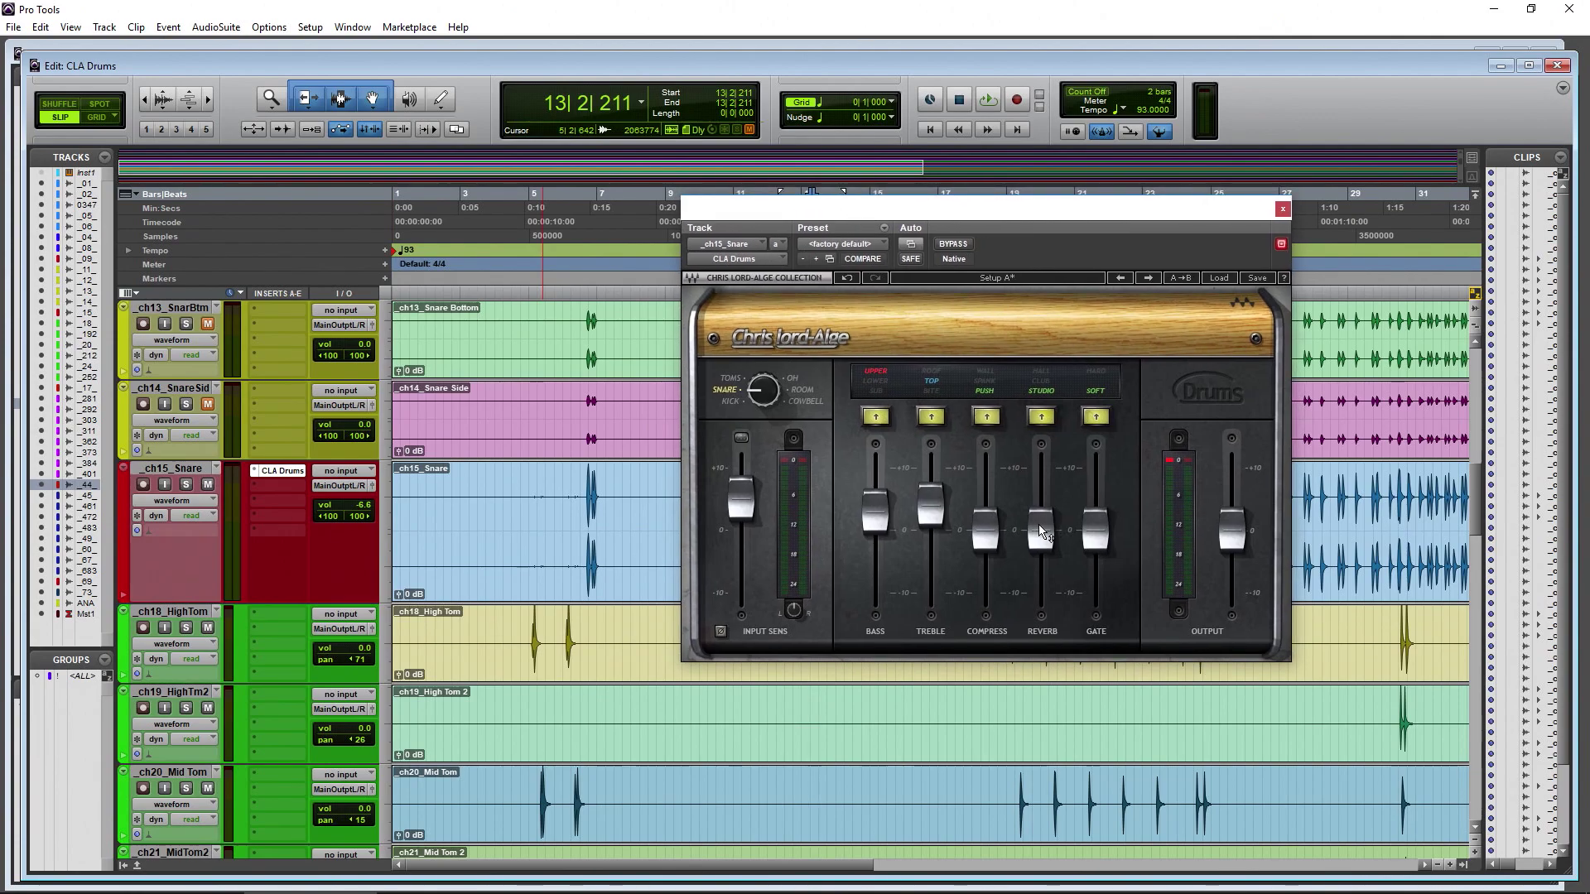
- During playback with the snare soloed, raise compression to about 5, try Spank before returning to Push, and raise the output slightly
key("space")
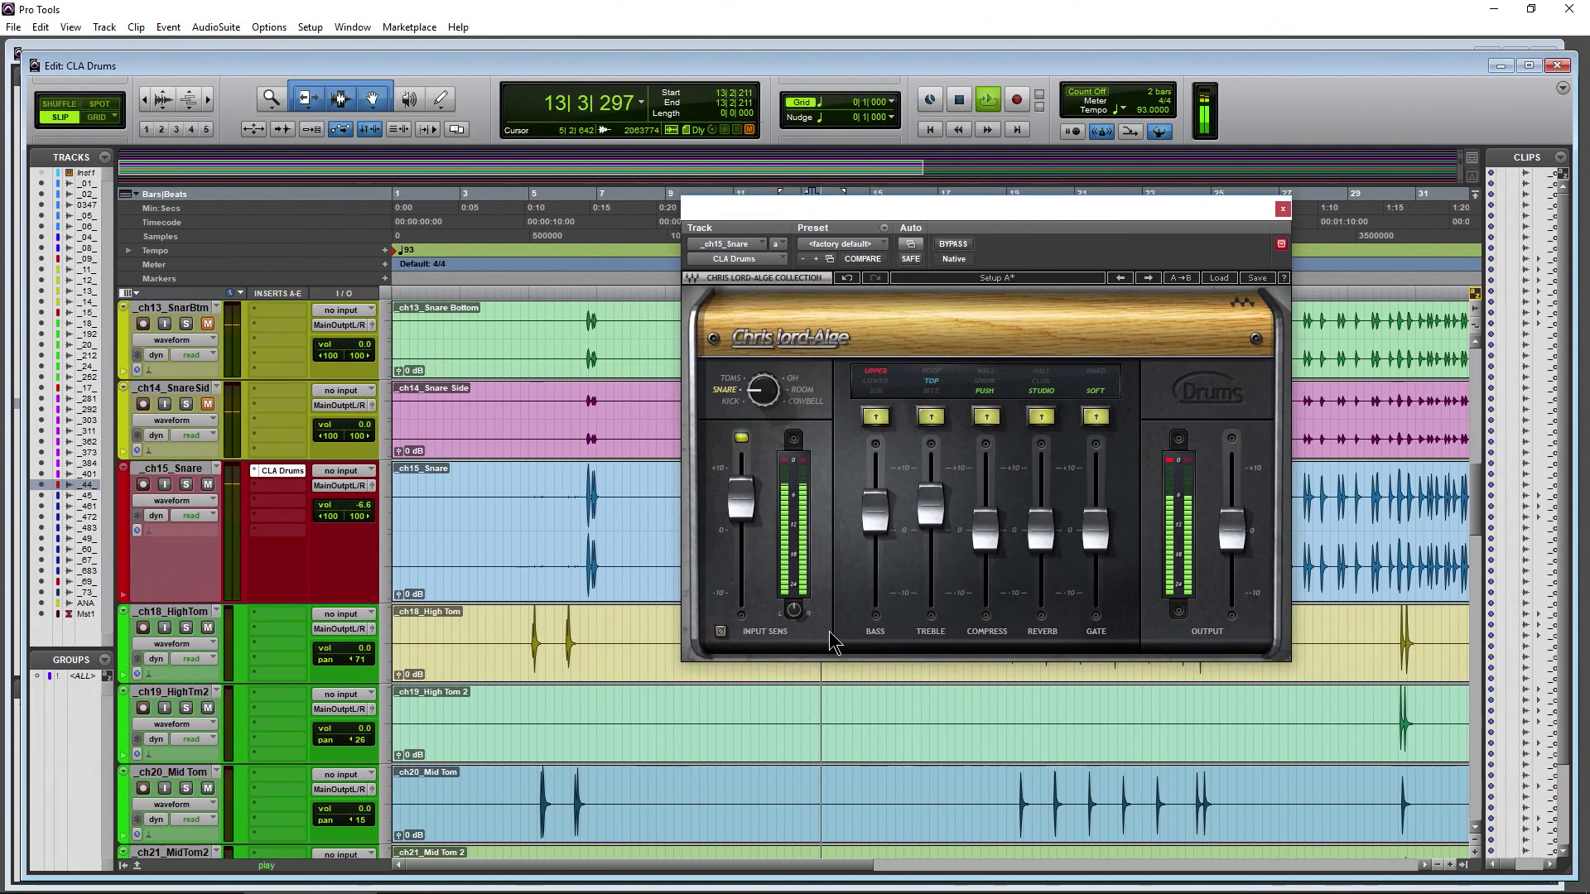
left_click(741, 509)
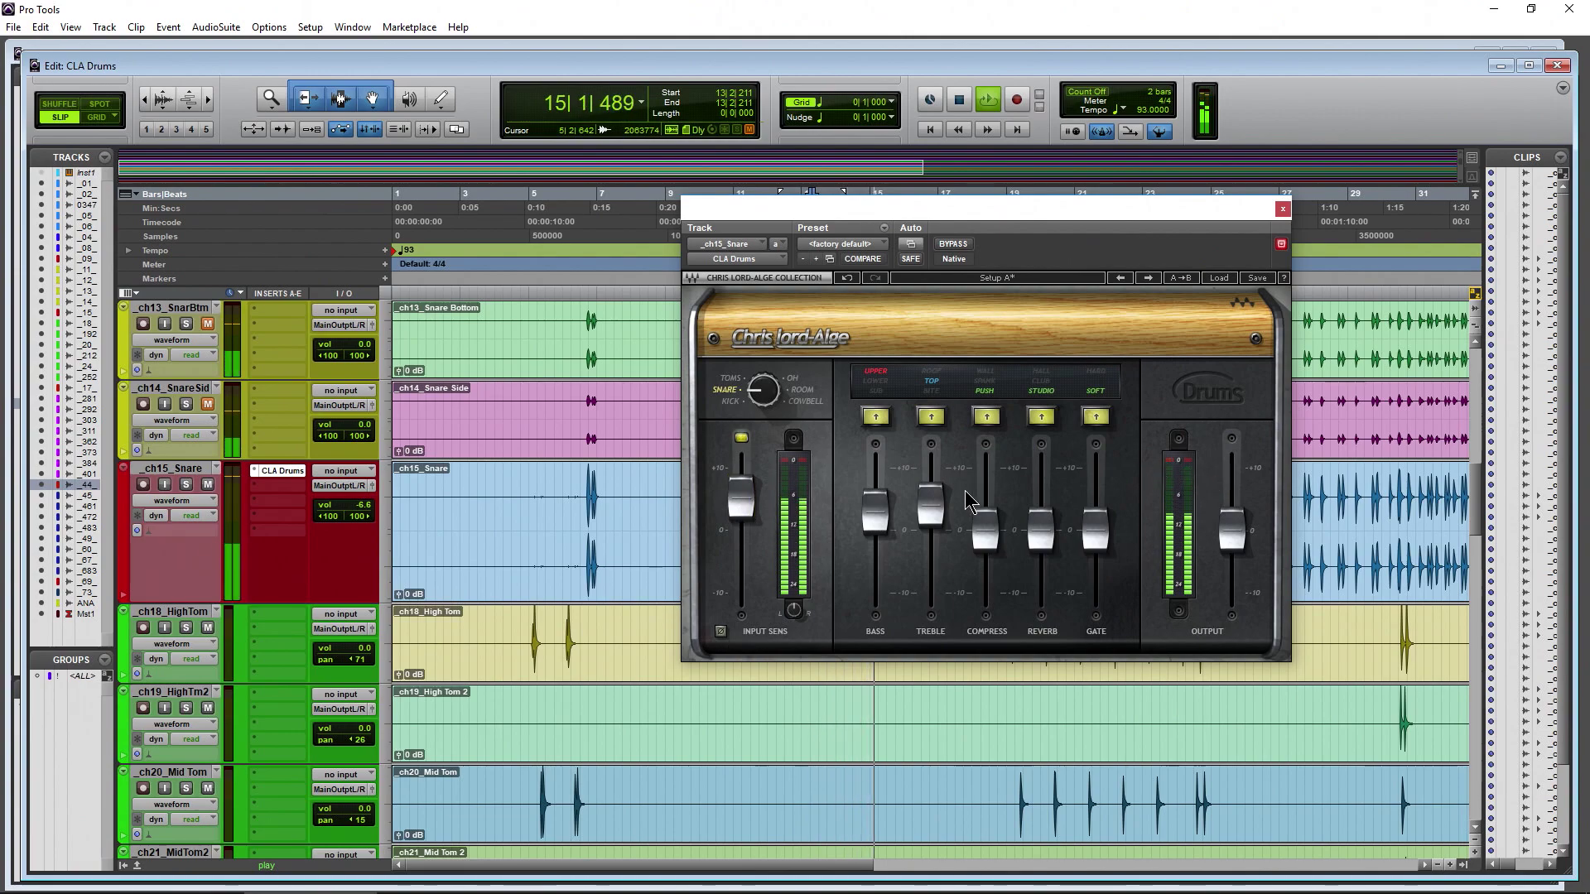
left_click_drag(984, 529, 984, 466)
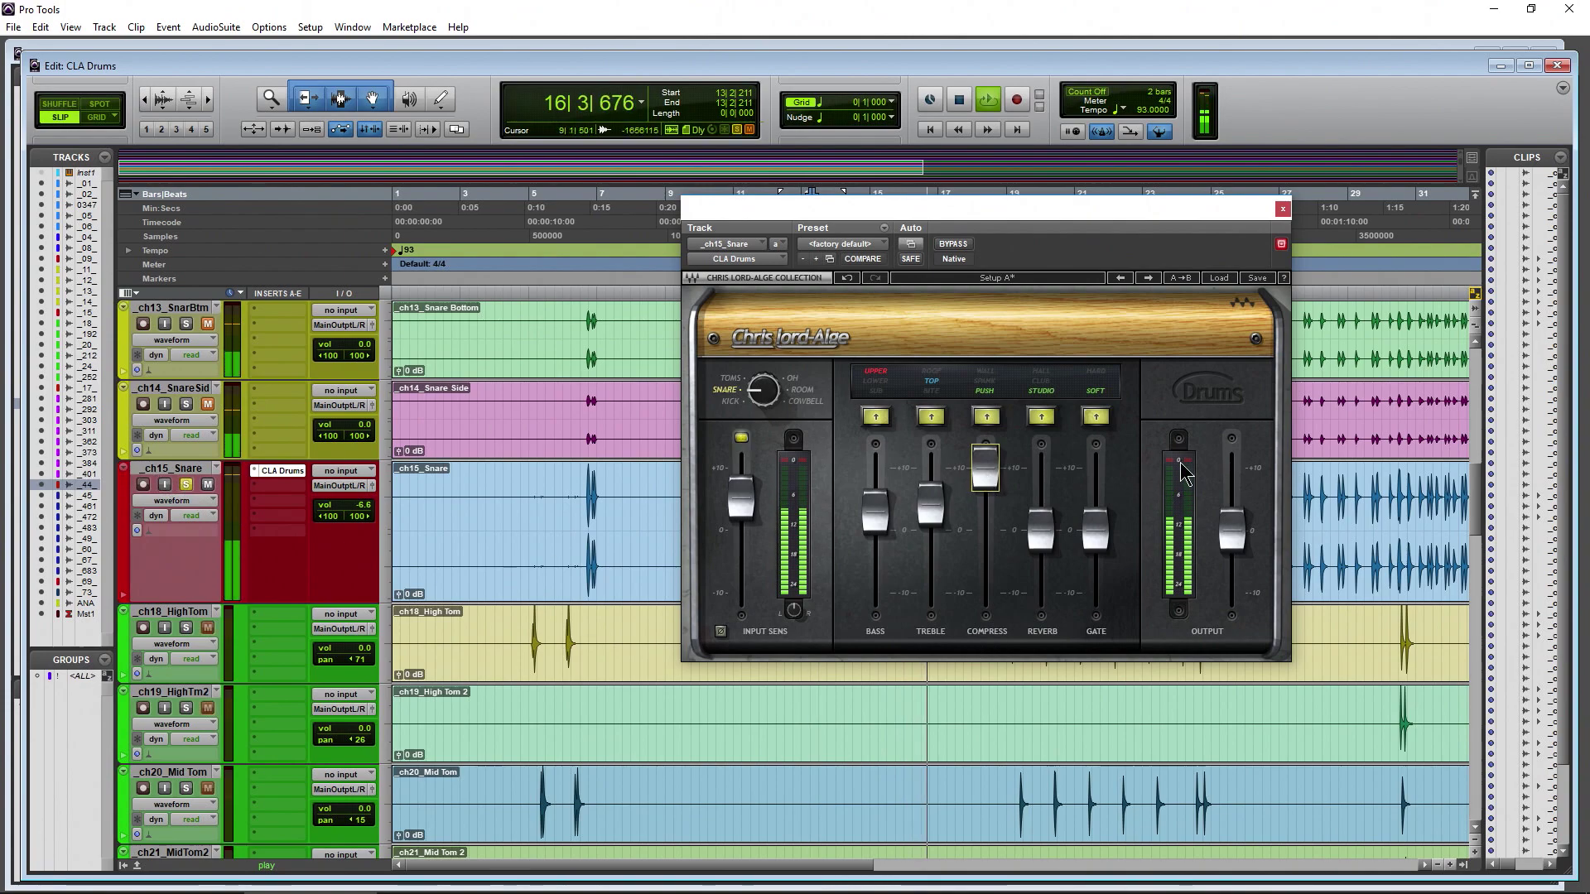
left_click_drag(985, 468, 990, 514)
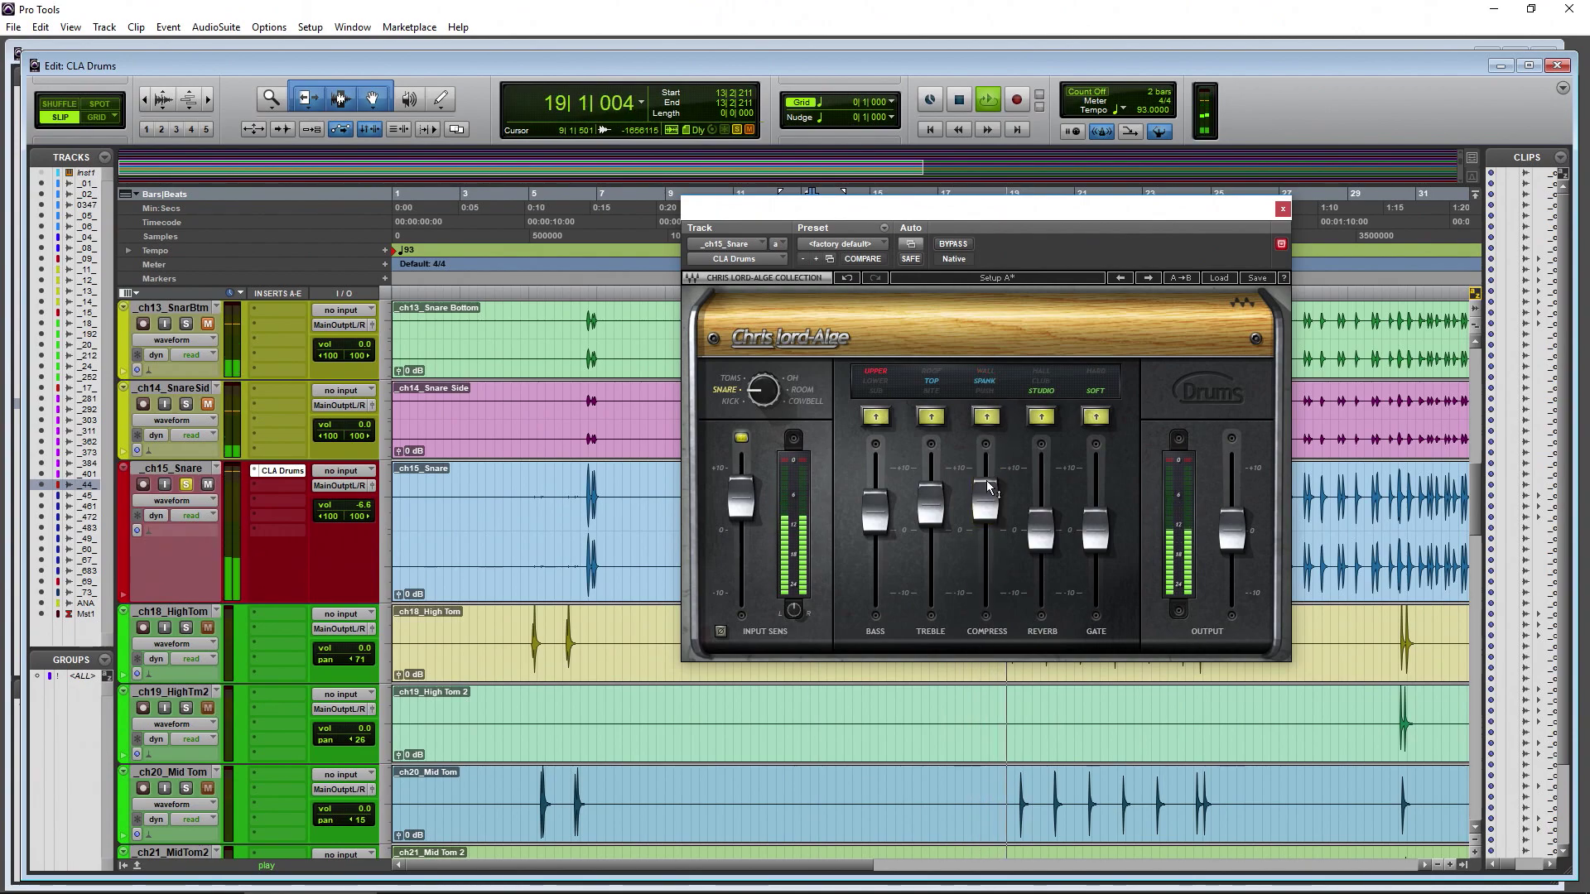
left_click_drag(1224, 534, 1232, 510)
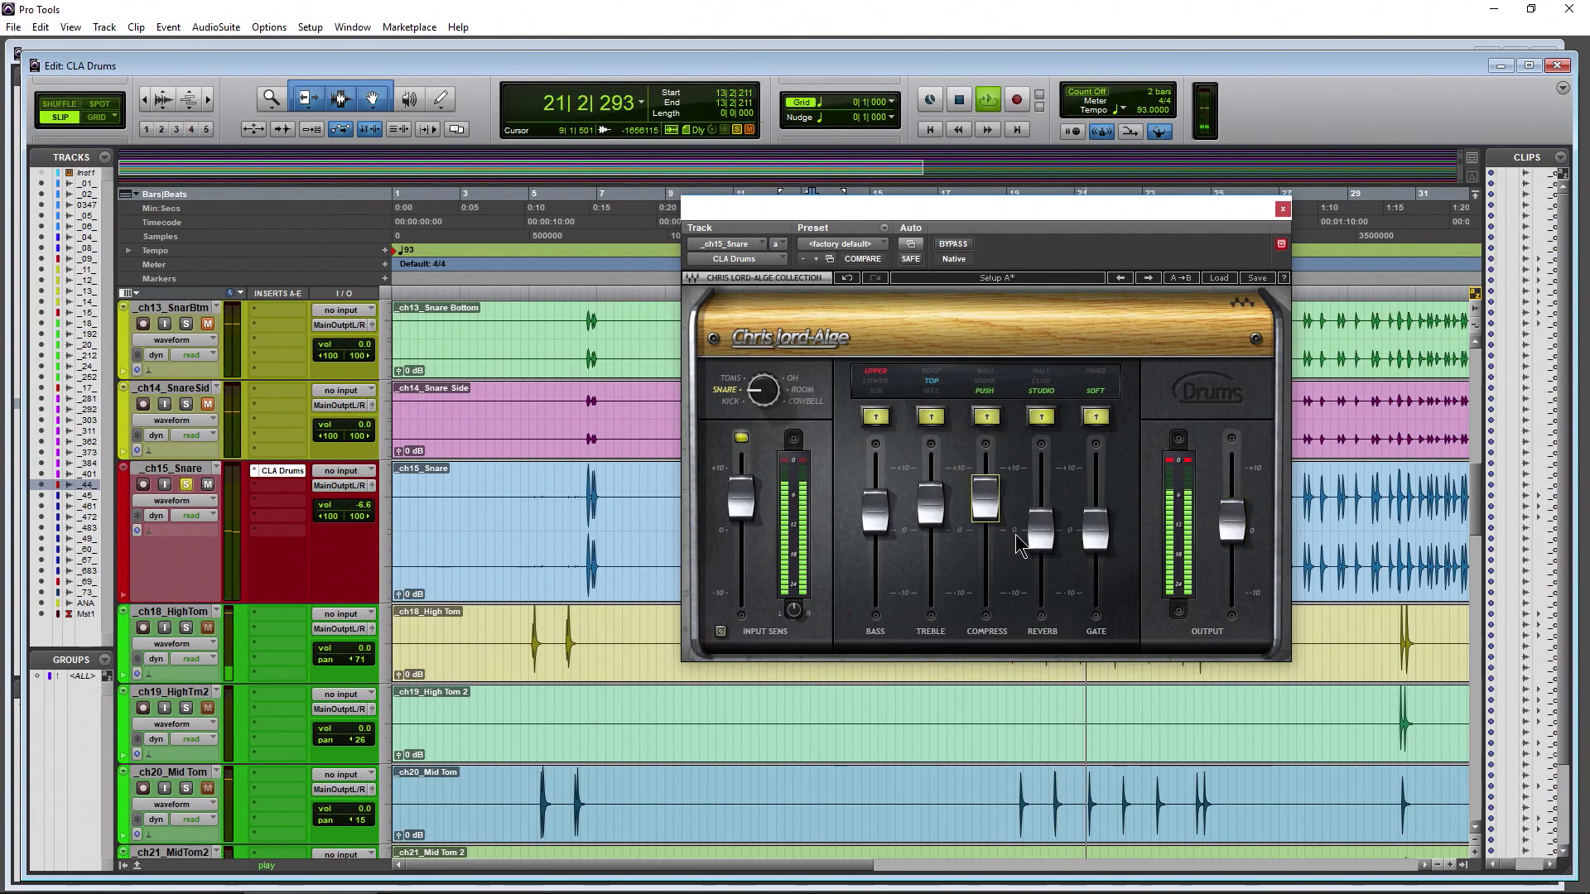
- Raise the snare's reverb to about 5 with the Club setting and solo the snare track again
left_click_drag(1041, 528, 1041, 498)
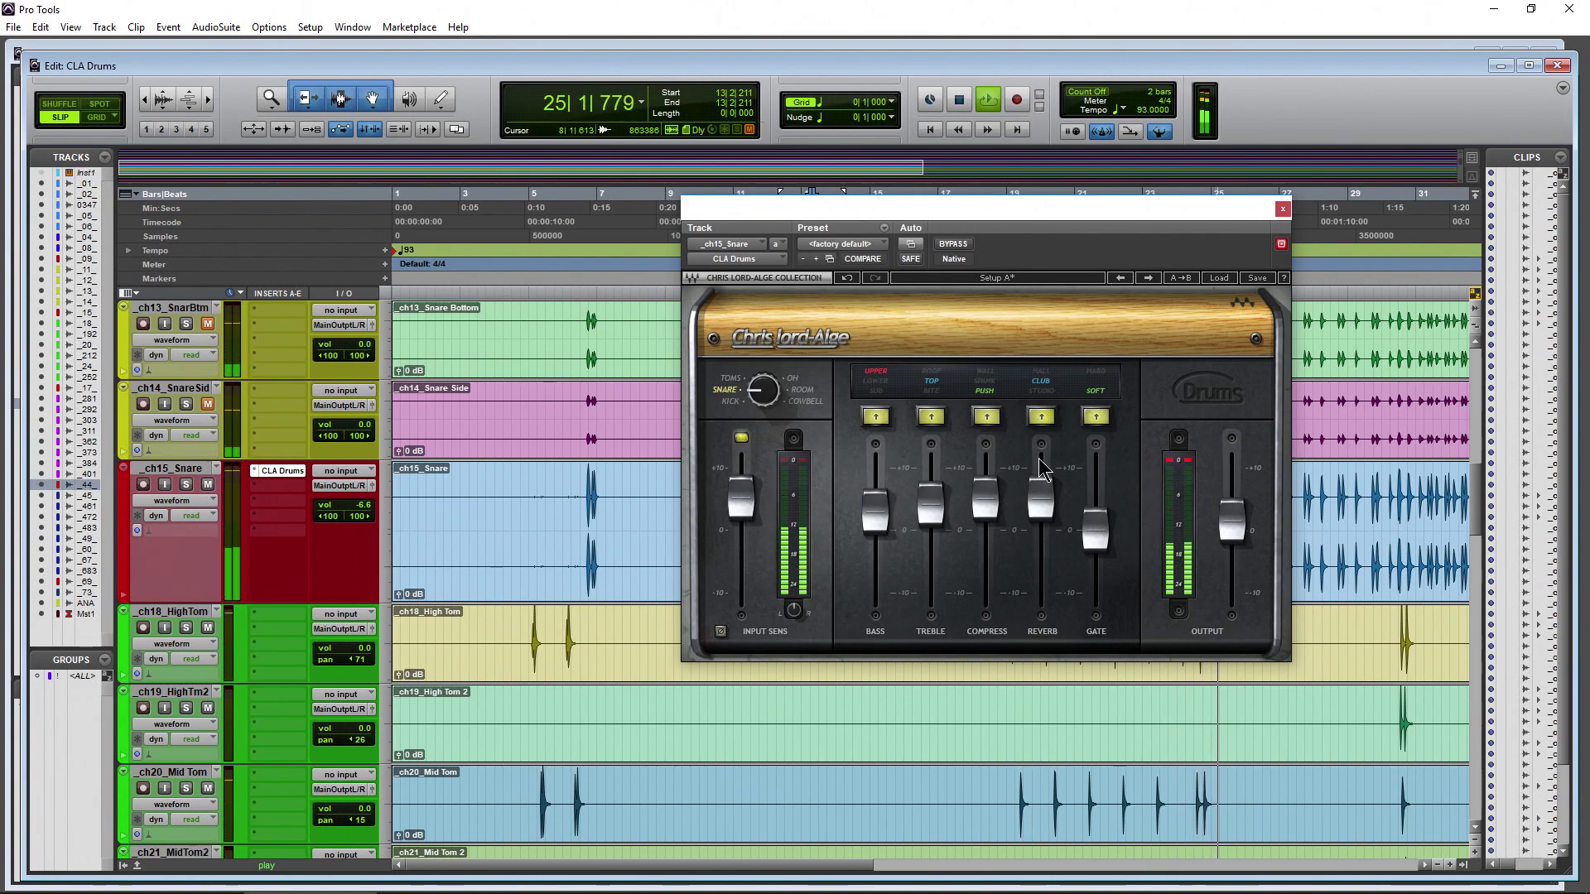
left_click(186, 484)
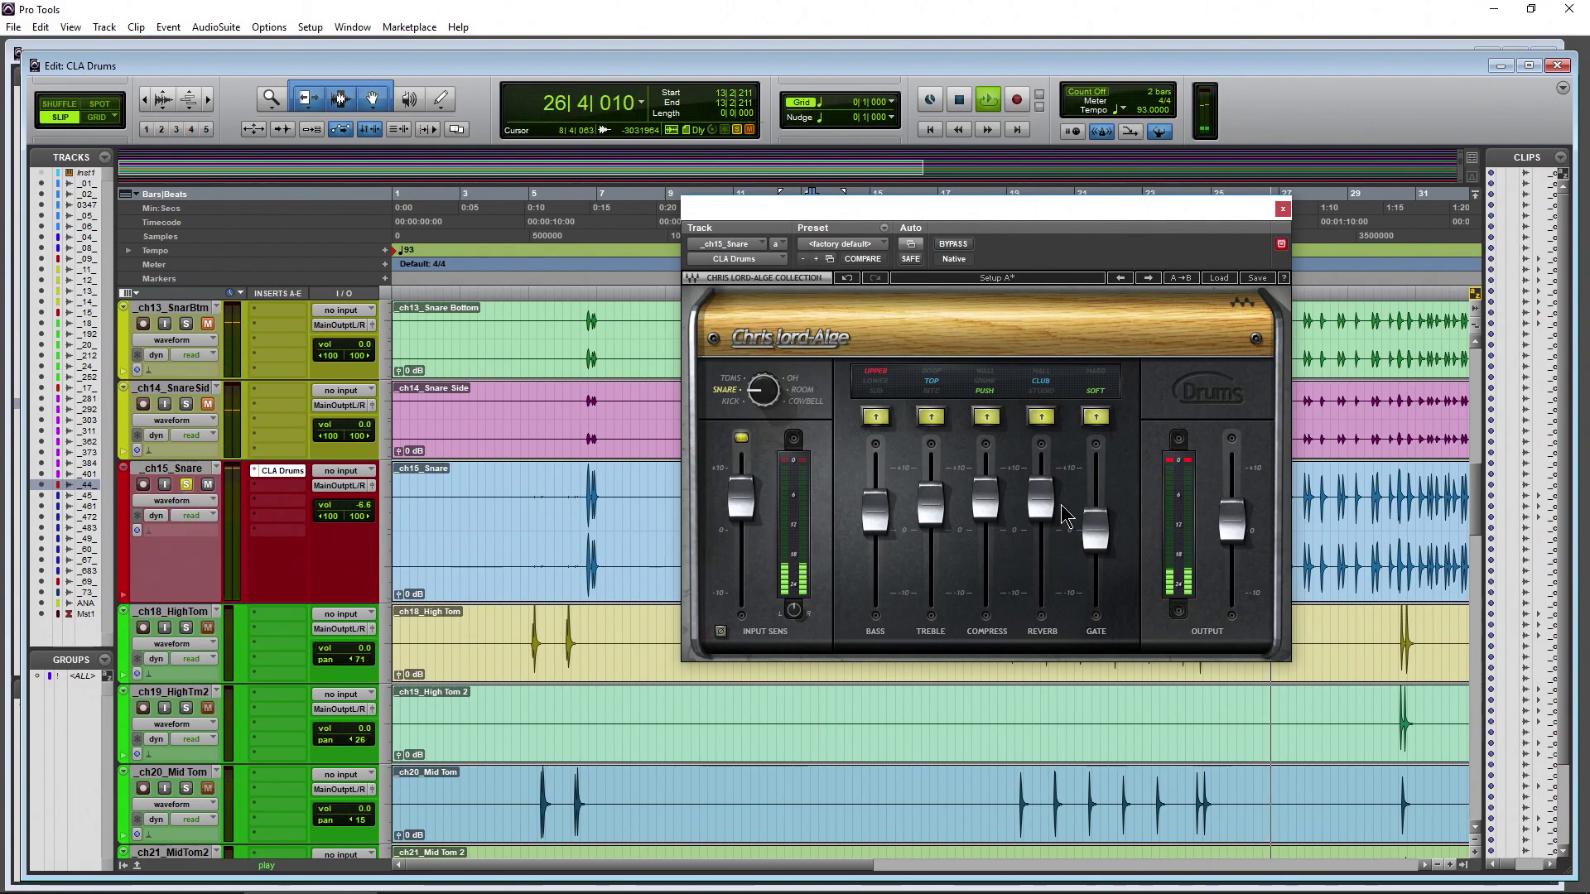
- Try gate levels up to 10.0, return the gate to about -10.0 and change the reverb setting to Hall
left_click_drag(1096, 530, 1093, 596)
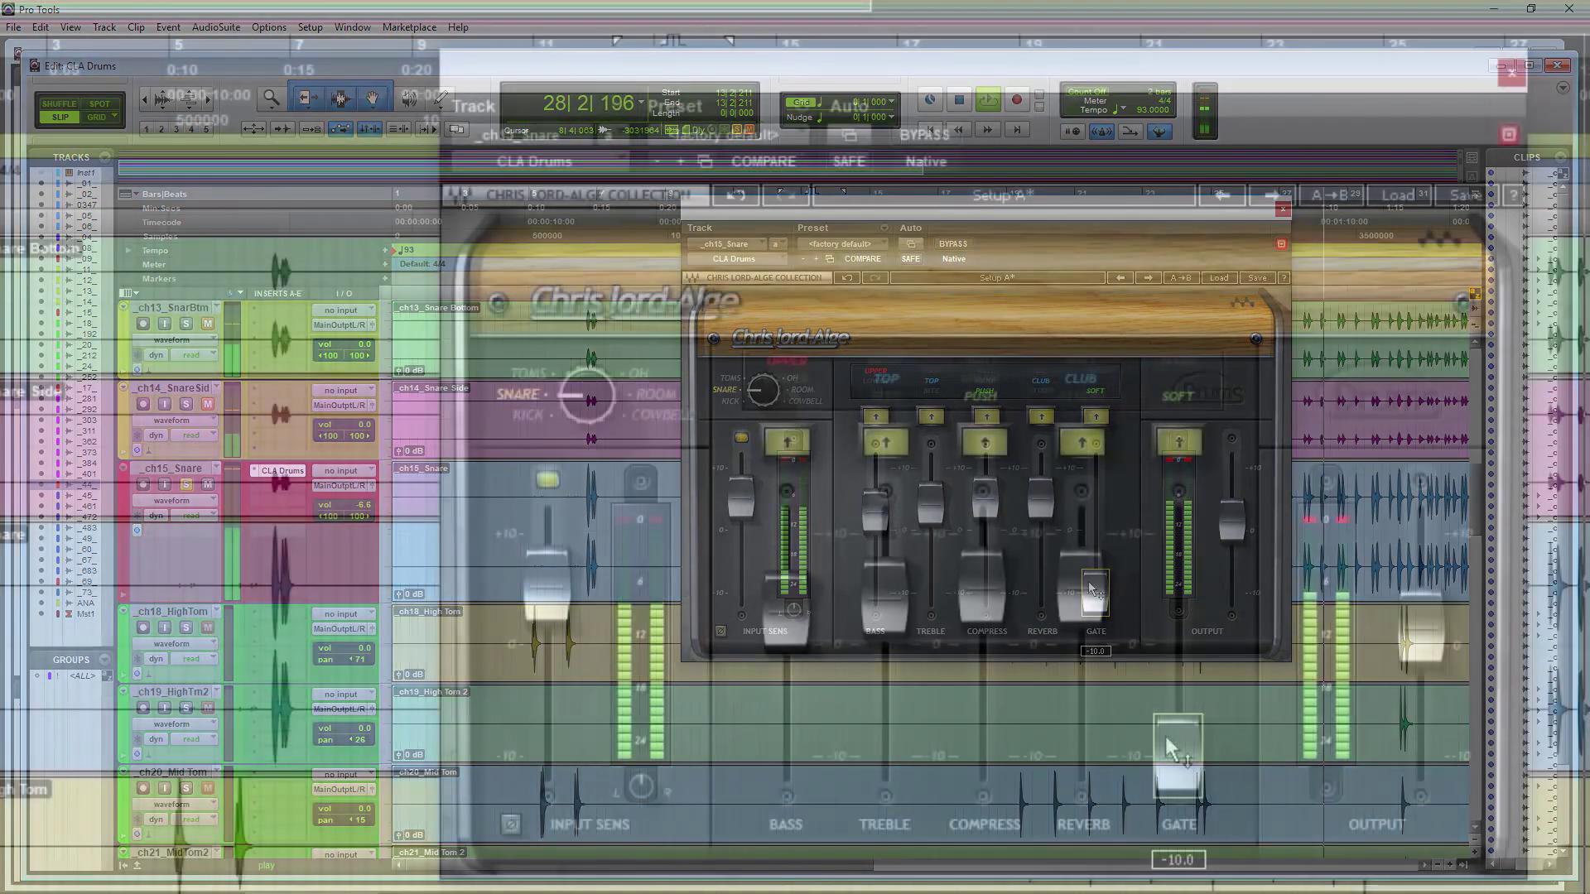
left_click_drag(1088, 591, 1088, 551)
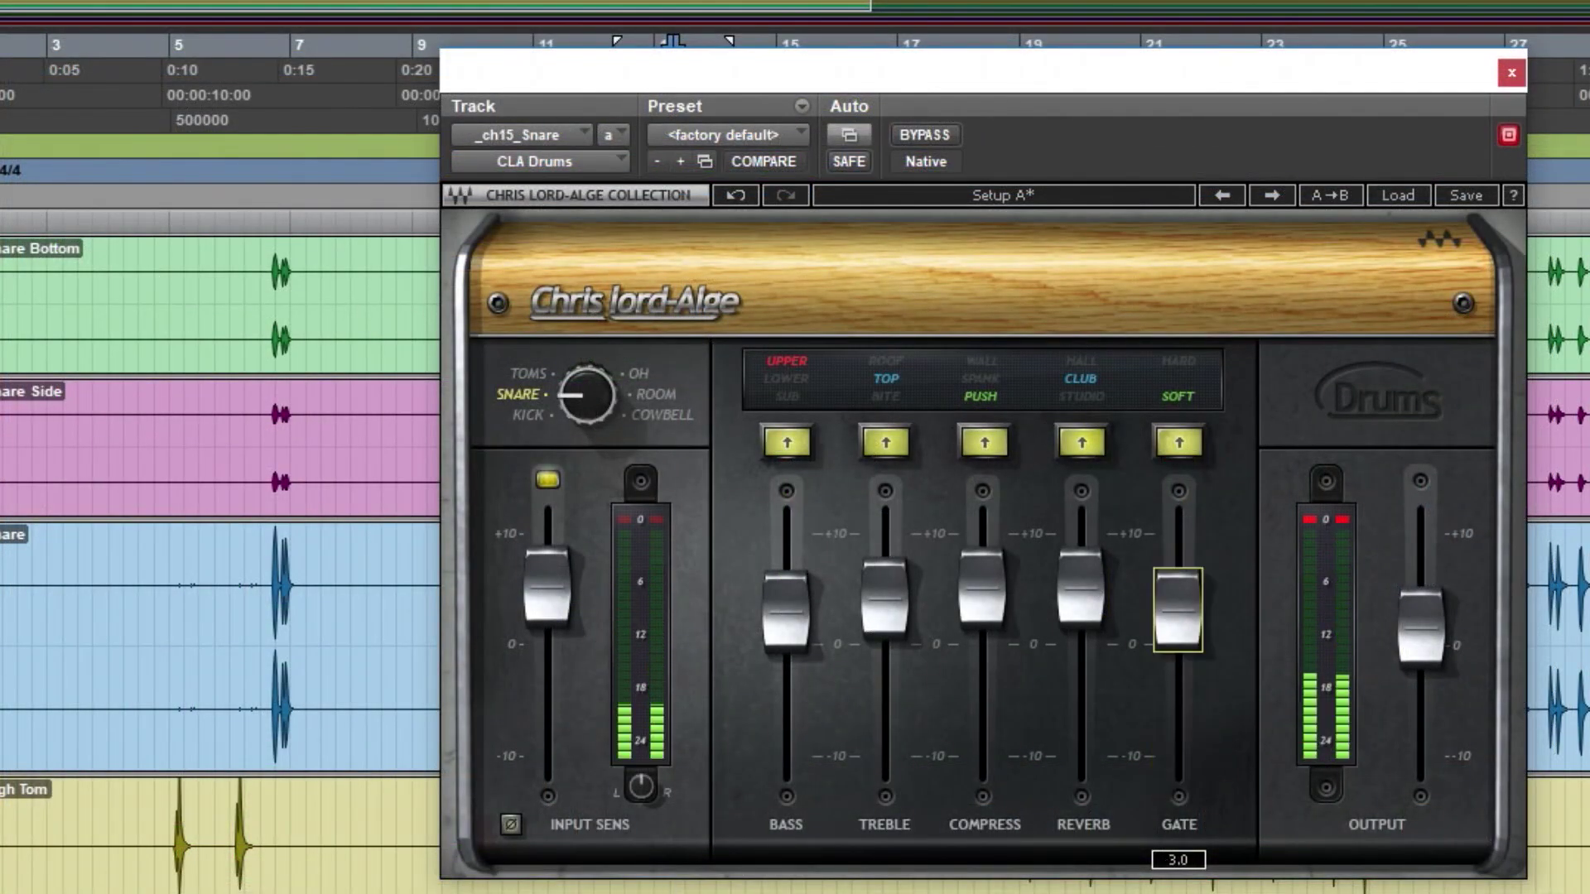
left_click_drag(1177, 683, 1167, 595)
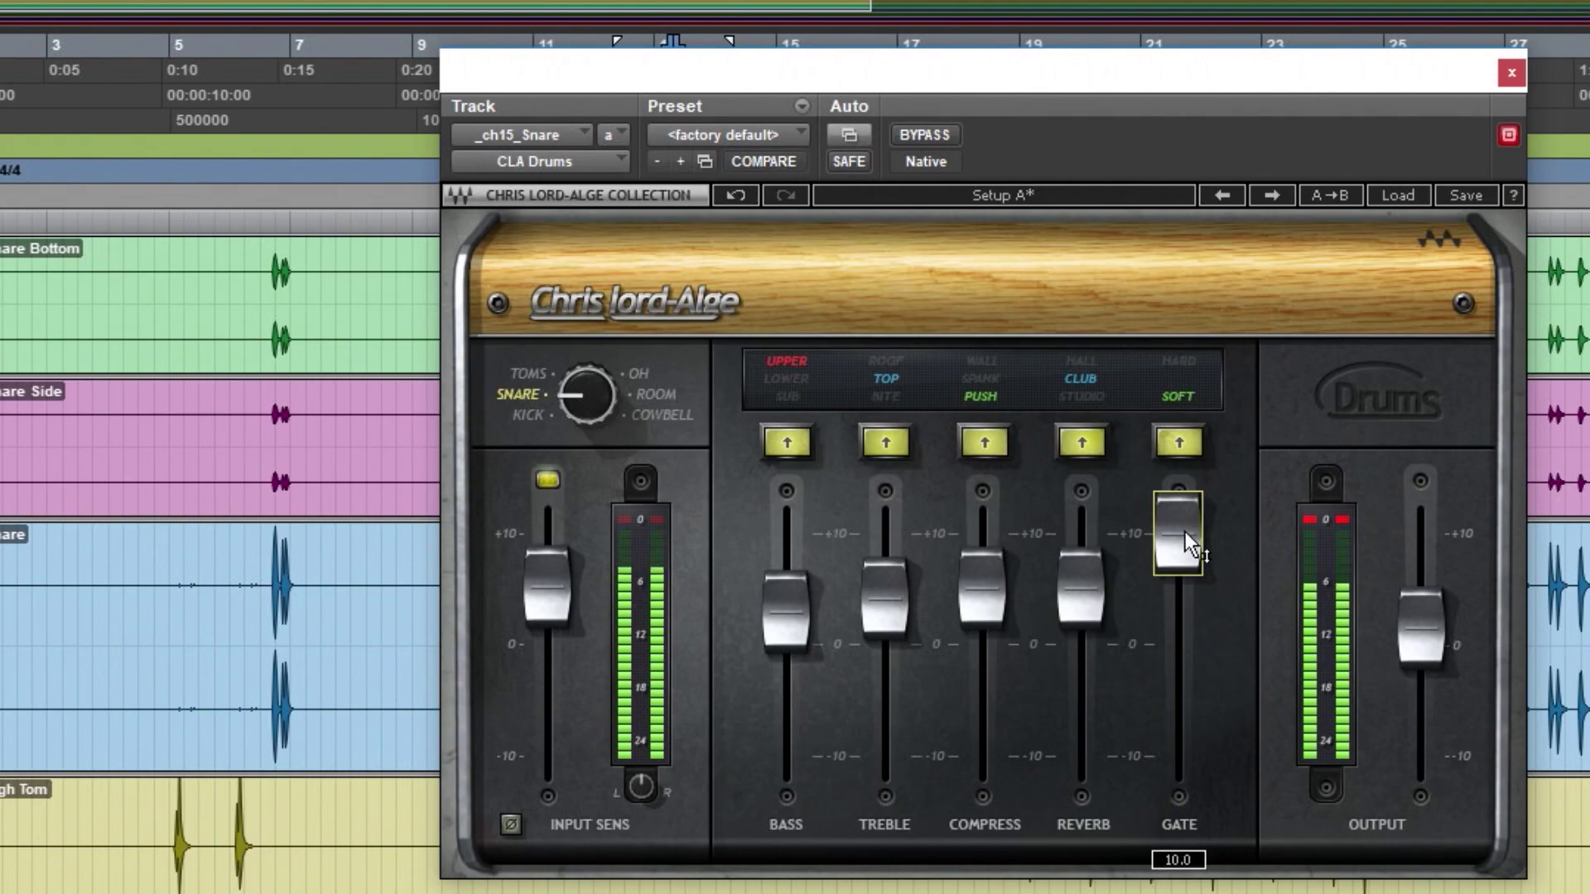
left_click_drag(1184, 531, 1173, 750)
left_click(1081, 442)
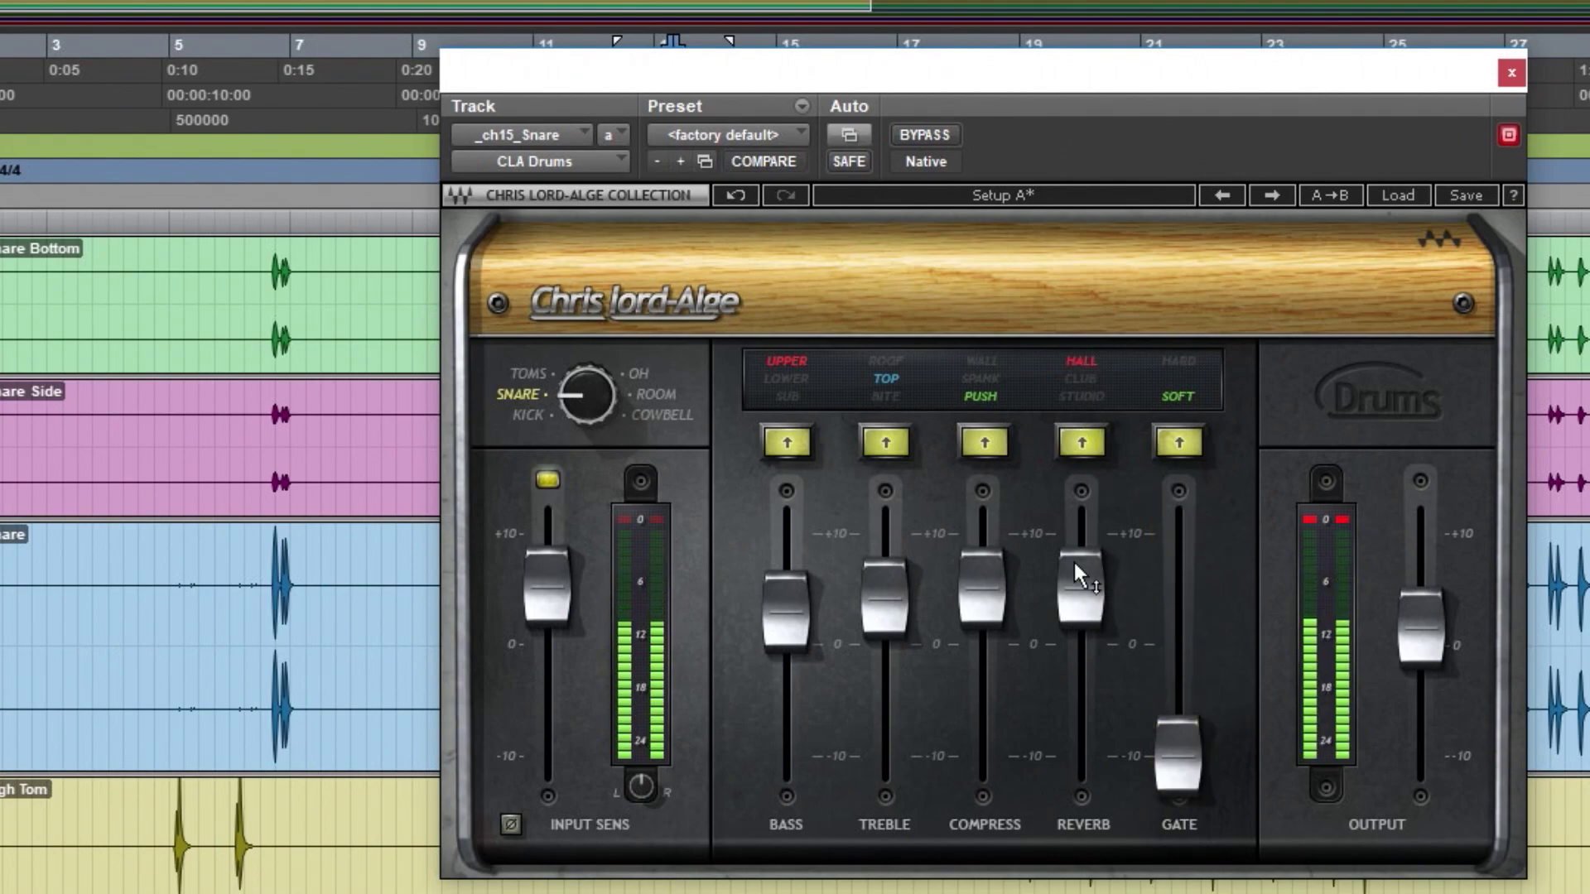
- Switch the reverb to Studio and the gate to Hard, try the gate at 10.0, and lower it to about -7
left_click(1082, 442)
mouse_move(1085, 602)
left_mouse_down()
mouse_move(1082, 571)
mouse_move(1081, 592)
left_mouse_up()
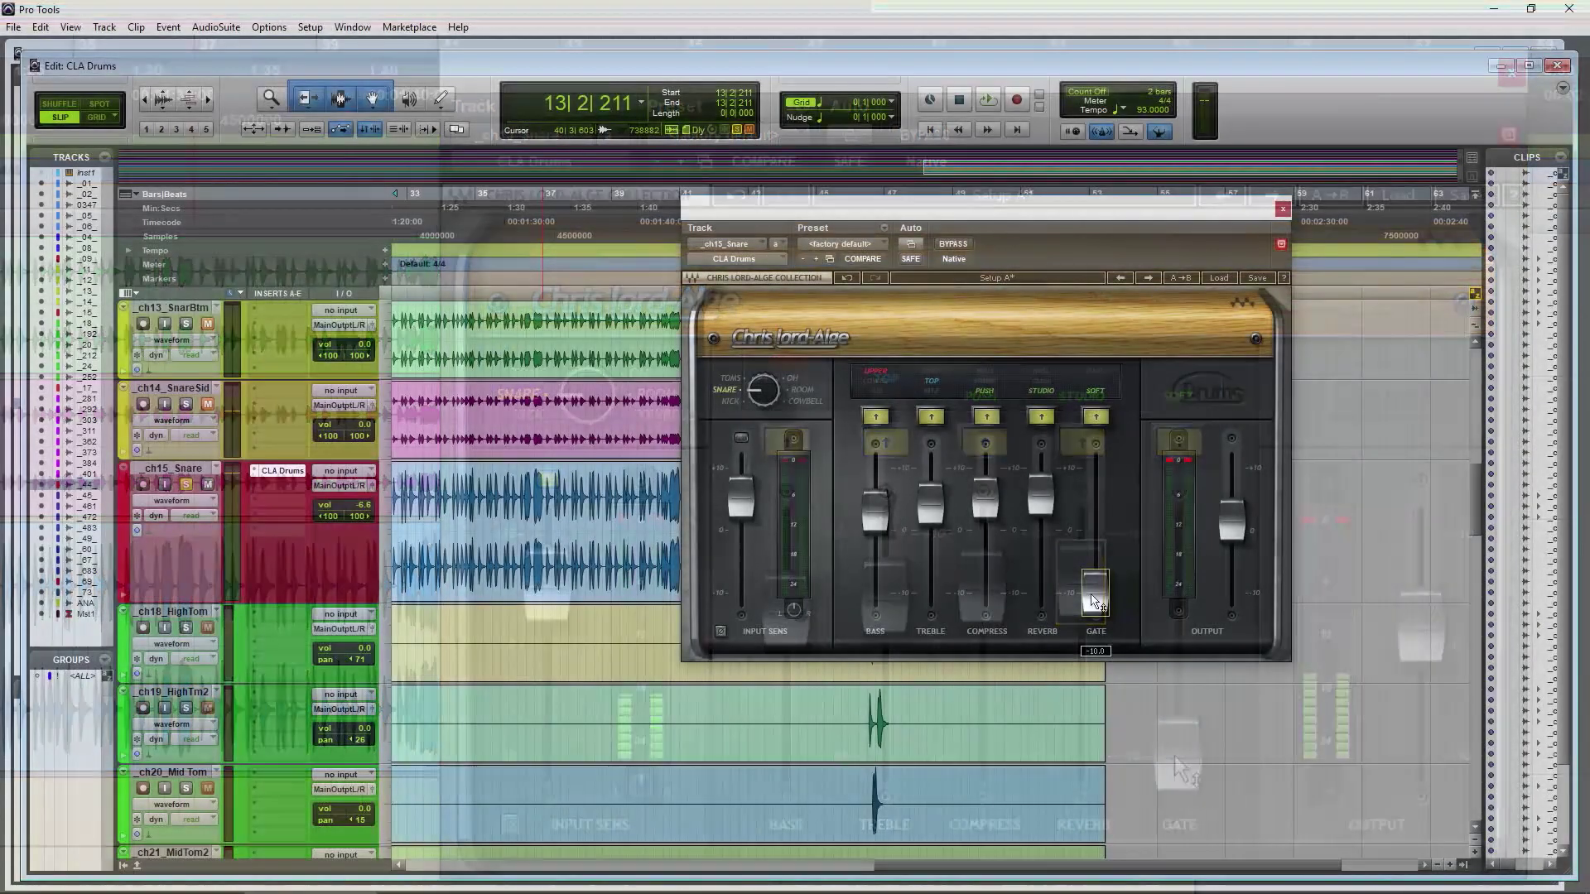
left_click_drag(1095, 593, 1094, 475)
left_click(1098, 387)
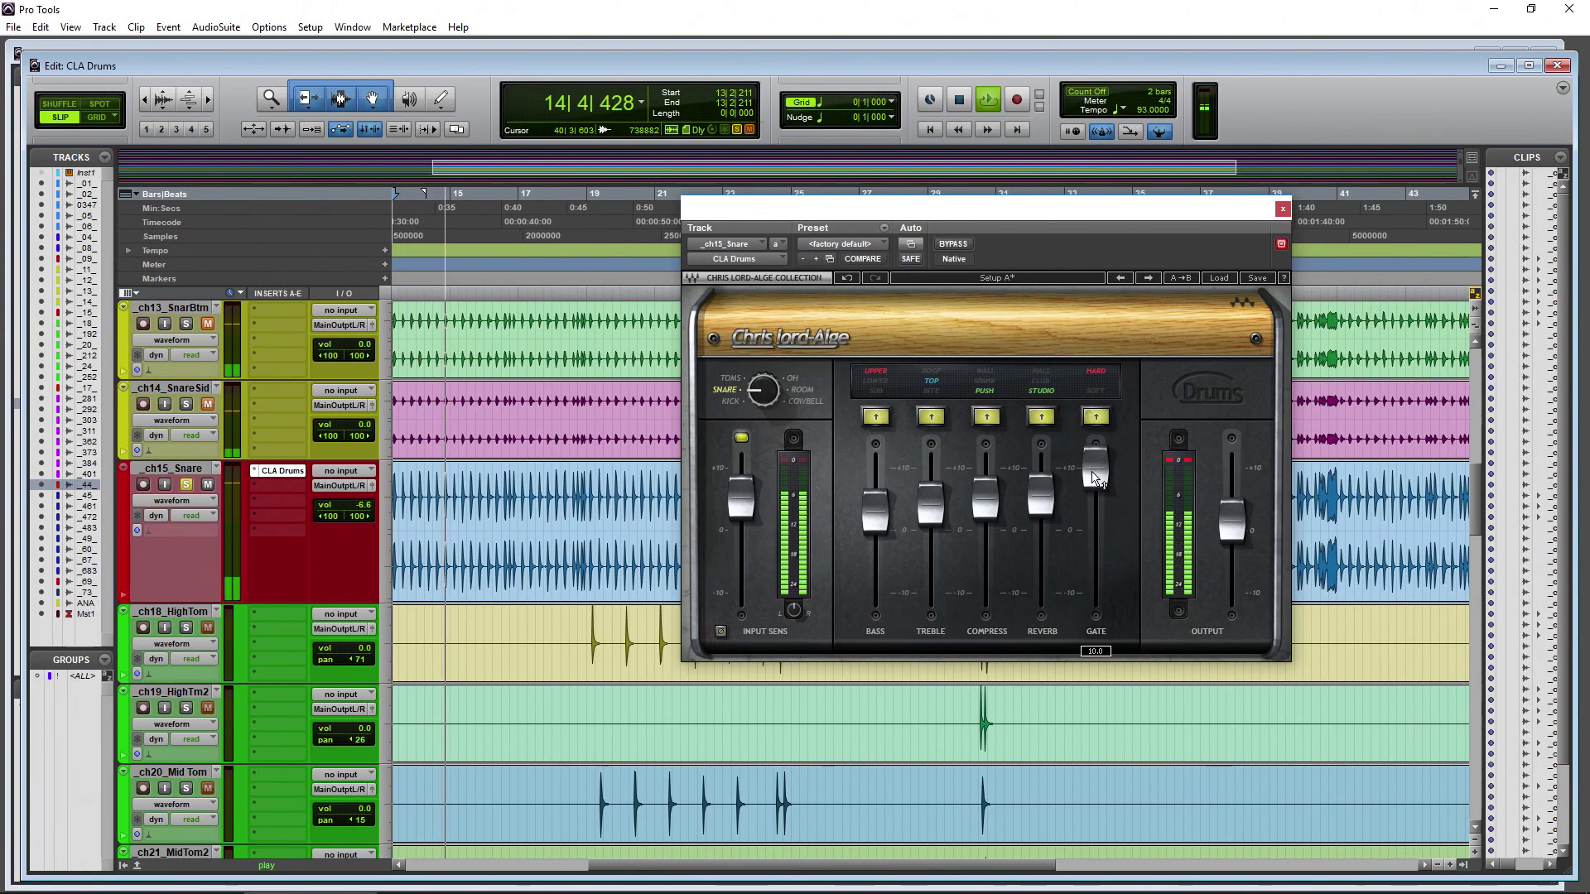
left_click_drag(1095, 478, 1095, 573)
key("space")
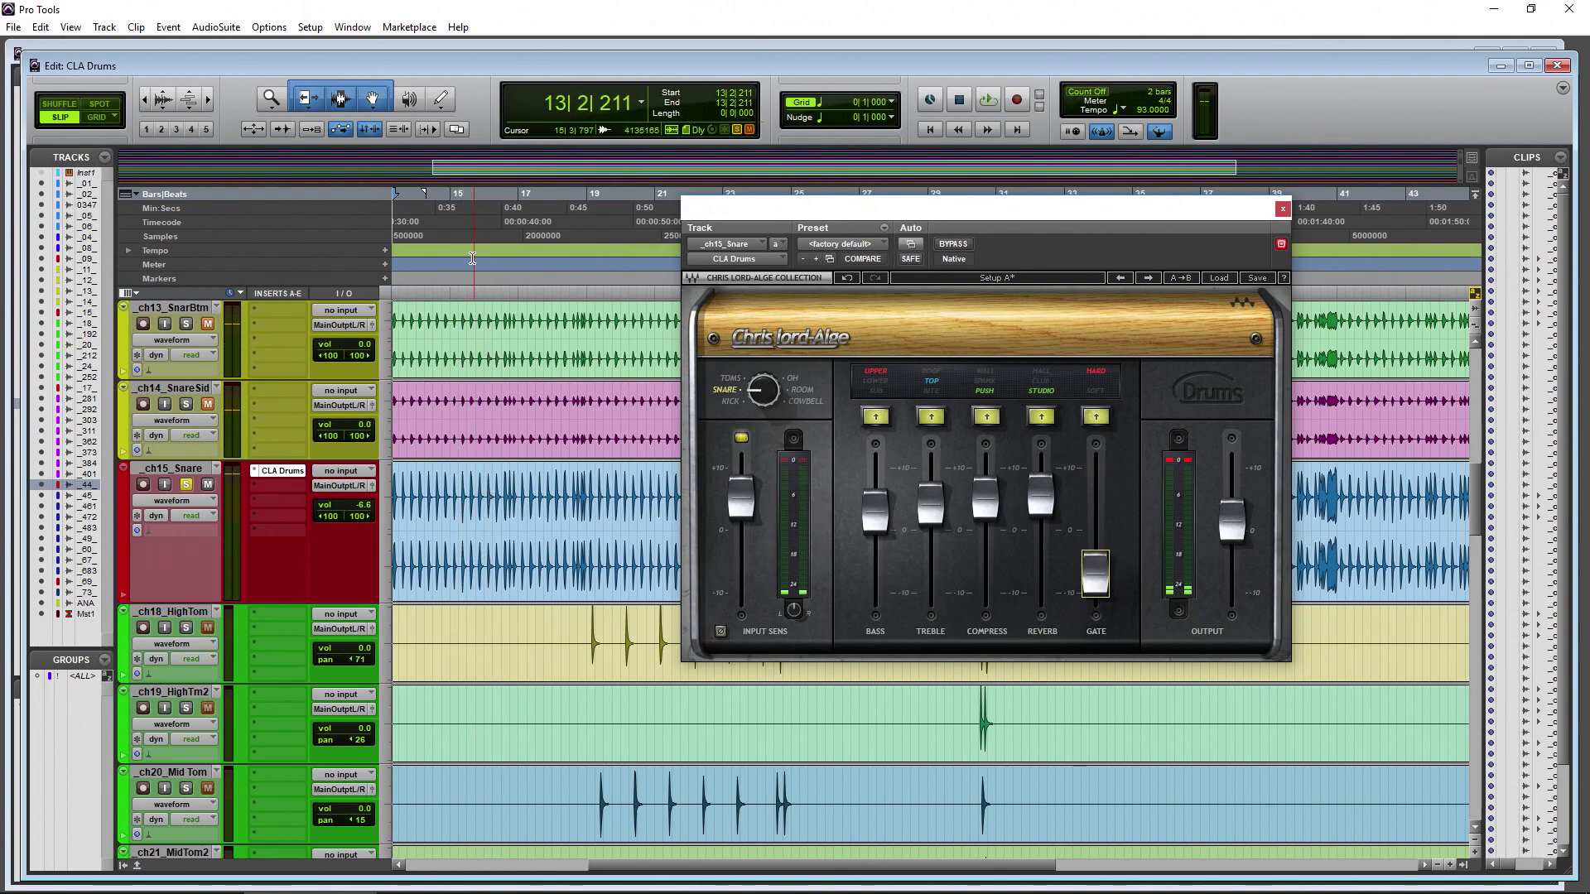
- Select the passage from about bar 15 to bar 17 for playback, enlarge it, and move the plug-in window off the selection
left_click_drag(457, 218, 520, 238)
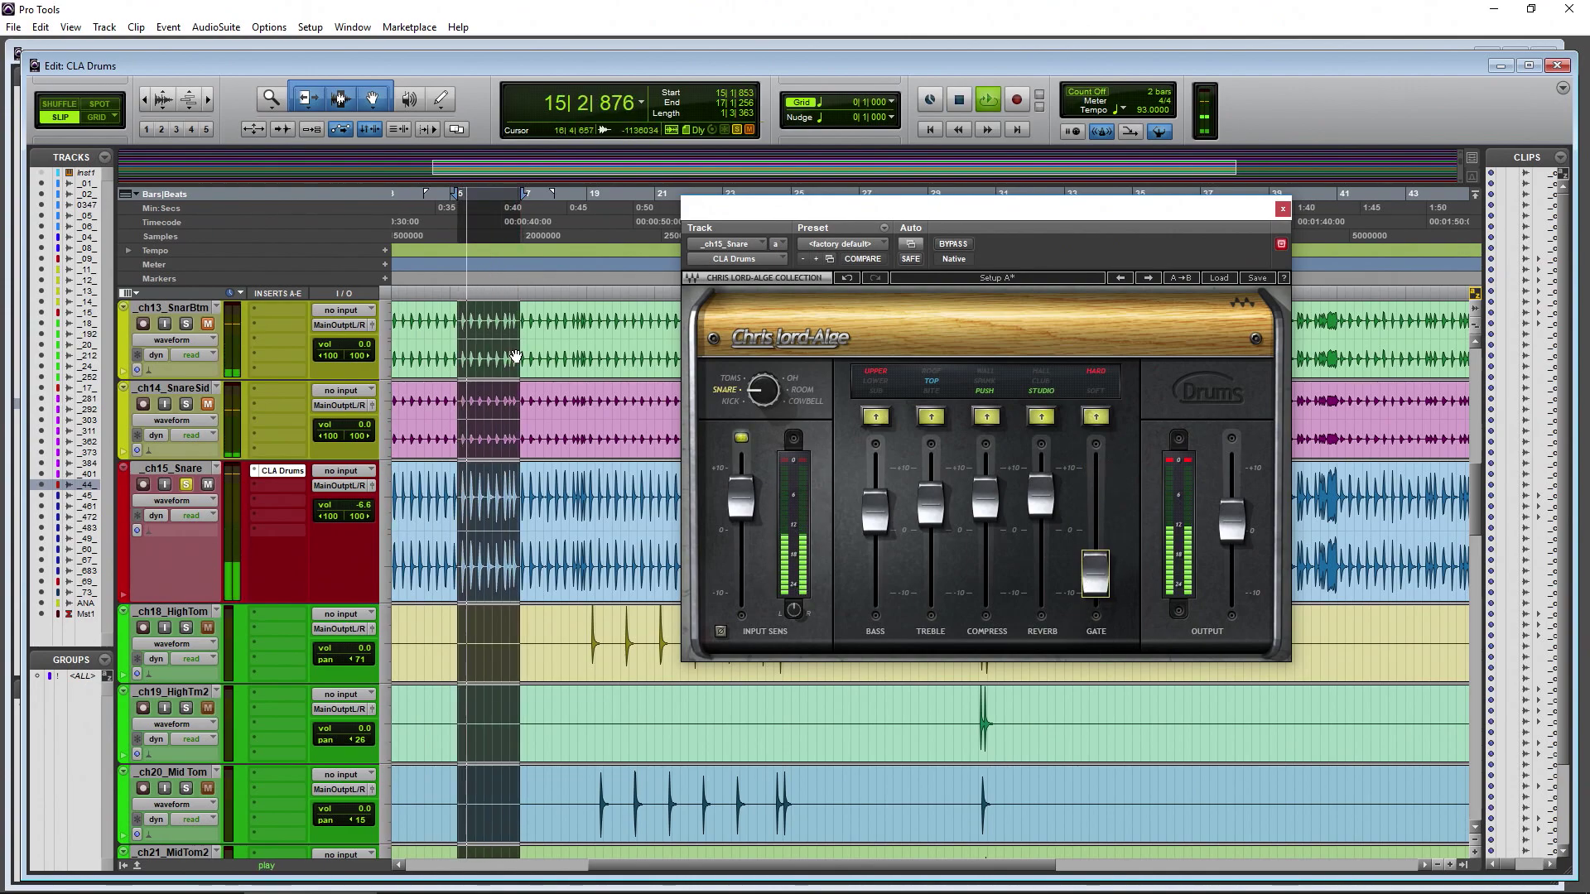
left_click(208, 99)
left_click_drag(816, 209, 382, 201)
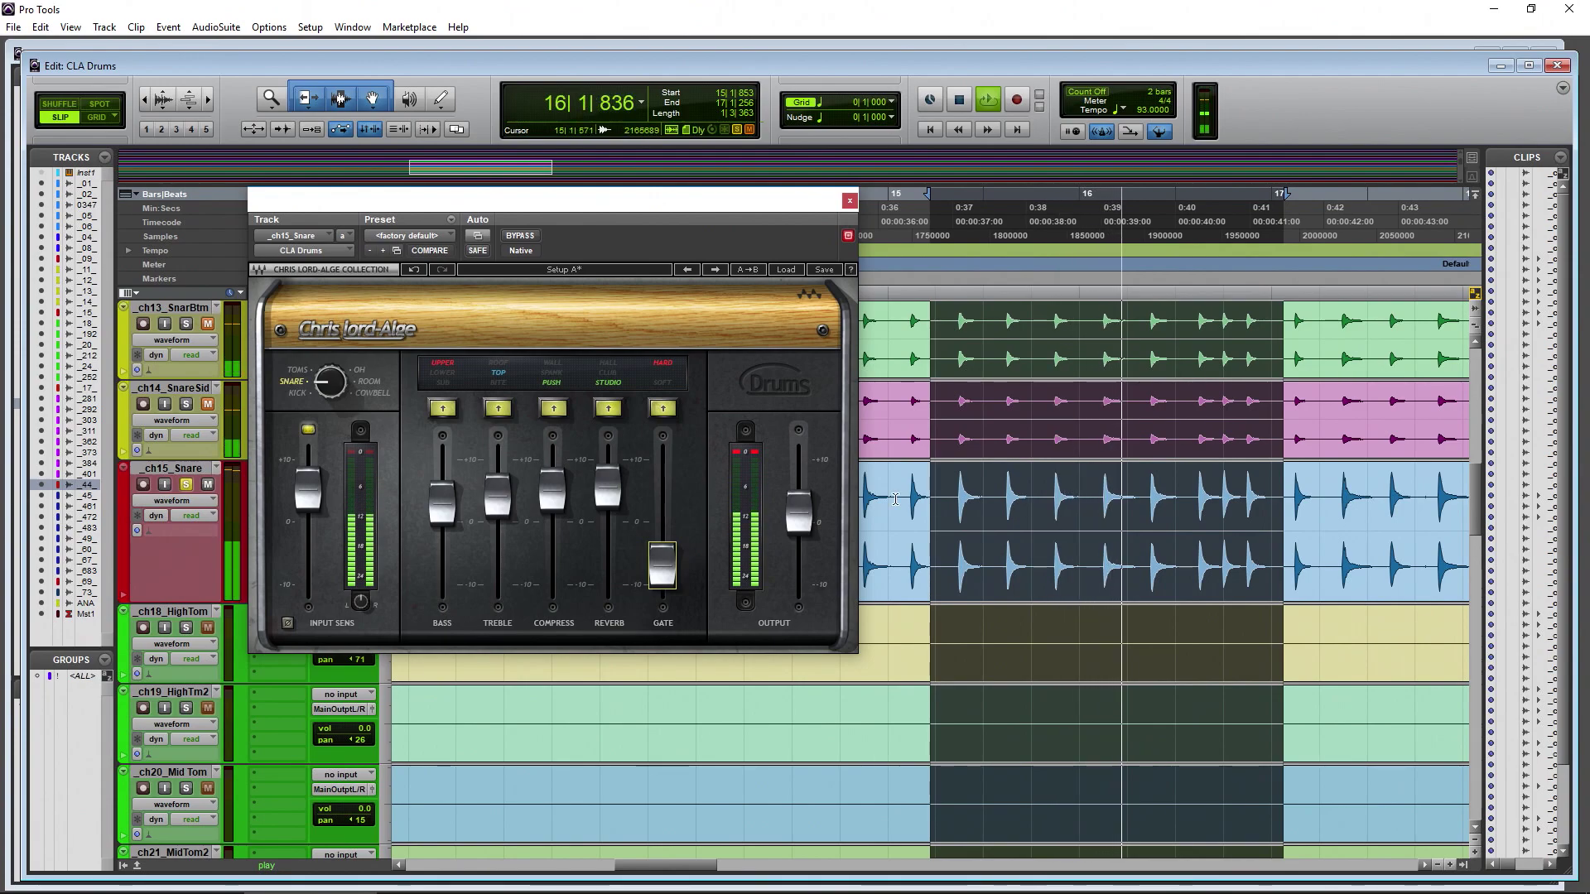
key("space")
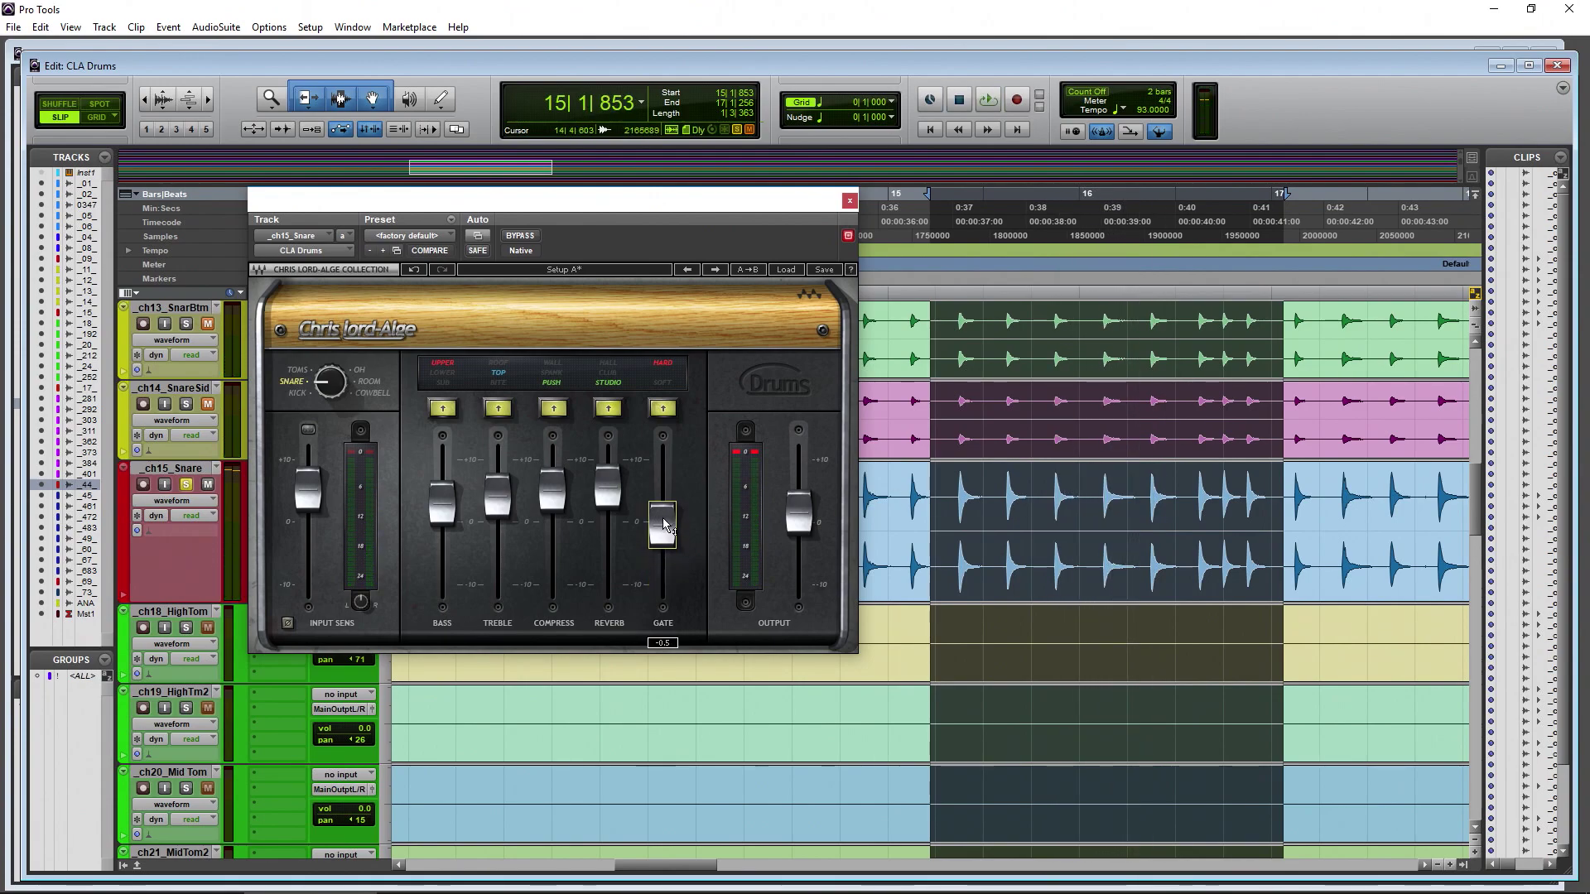
- Set the bass to Lower at about 6, the reverb to about 5, and the gate to Soft at about -2
key("space")
left_click_drag(607, 500, 662, 536)
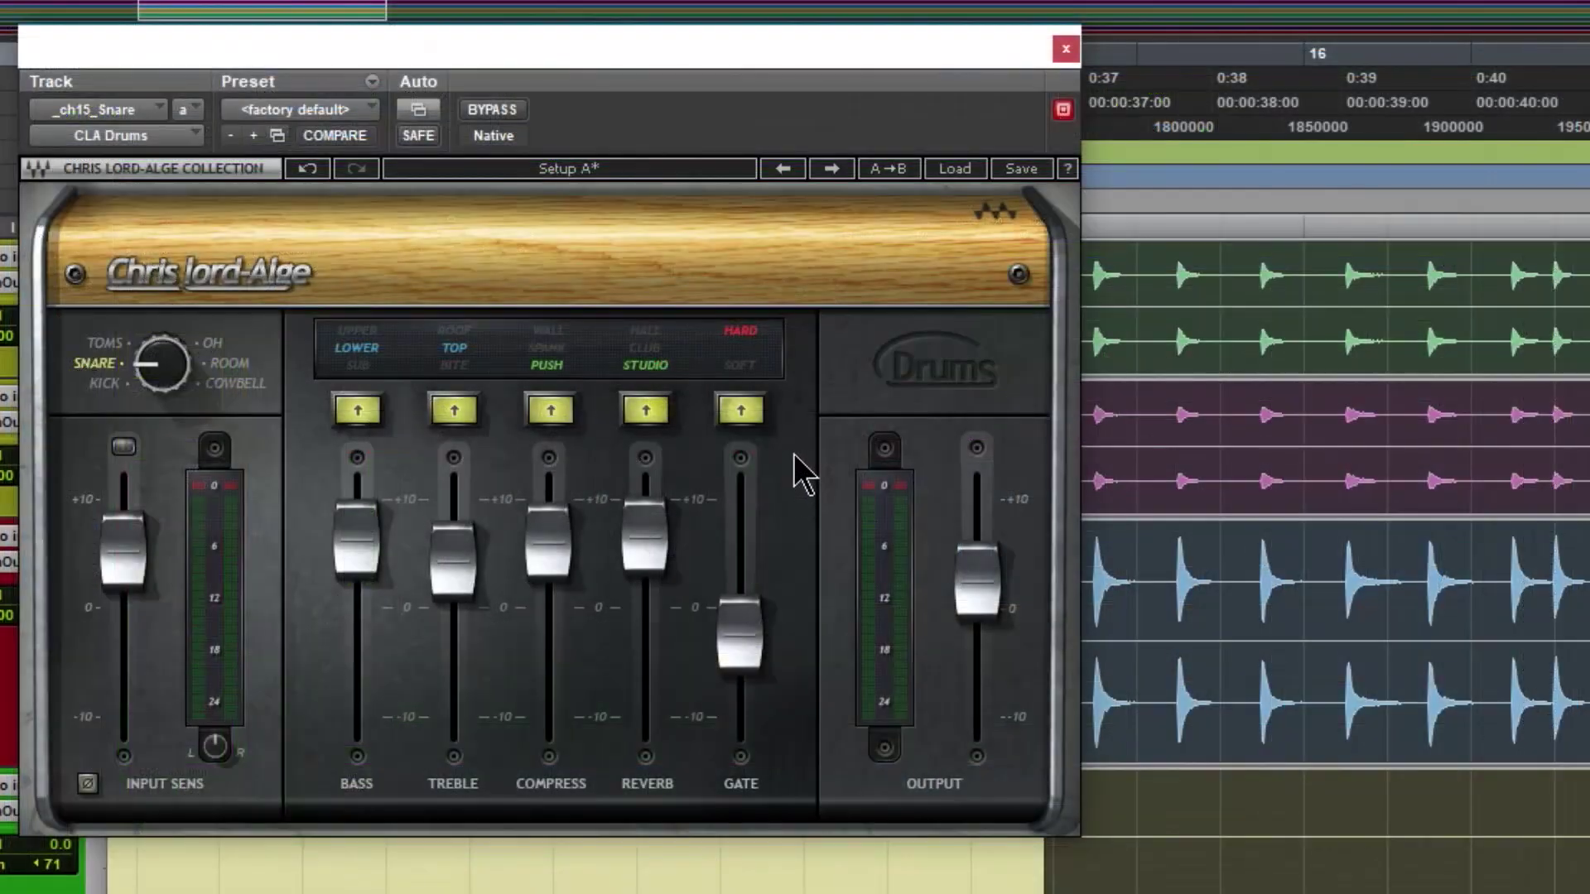
left_click_drag(744, 633, 744, 627)
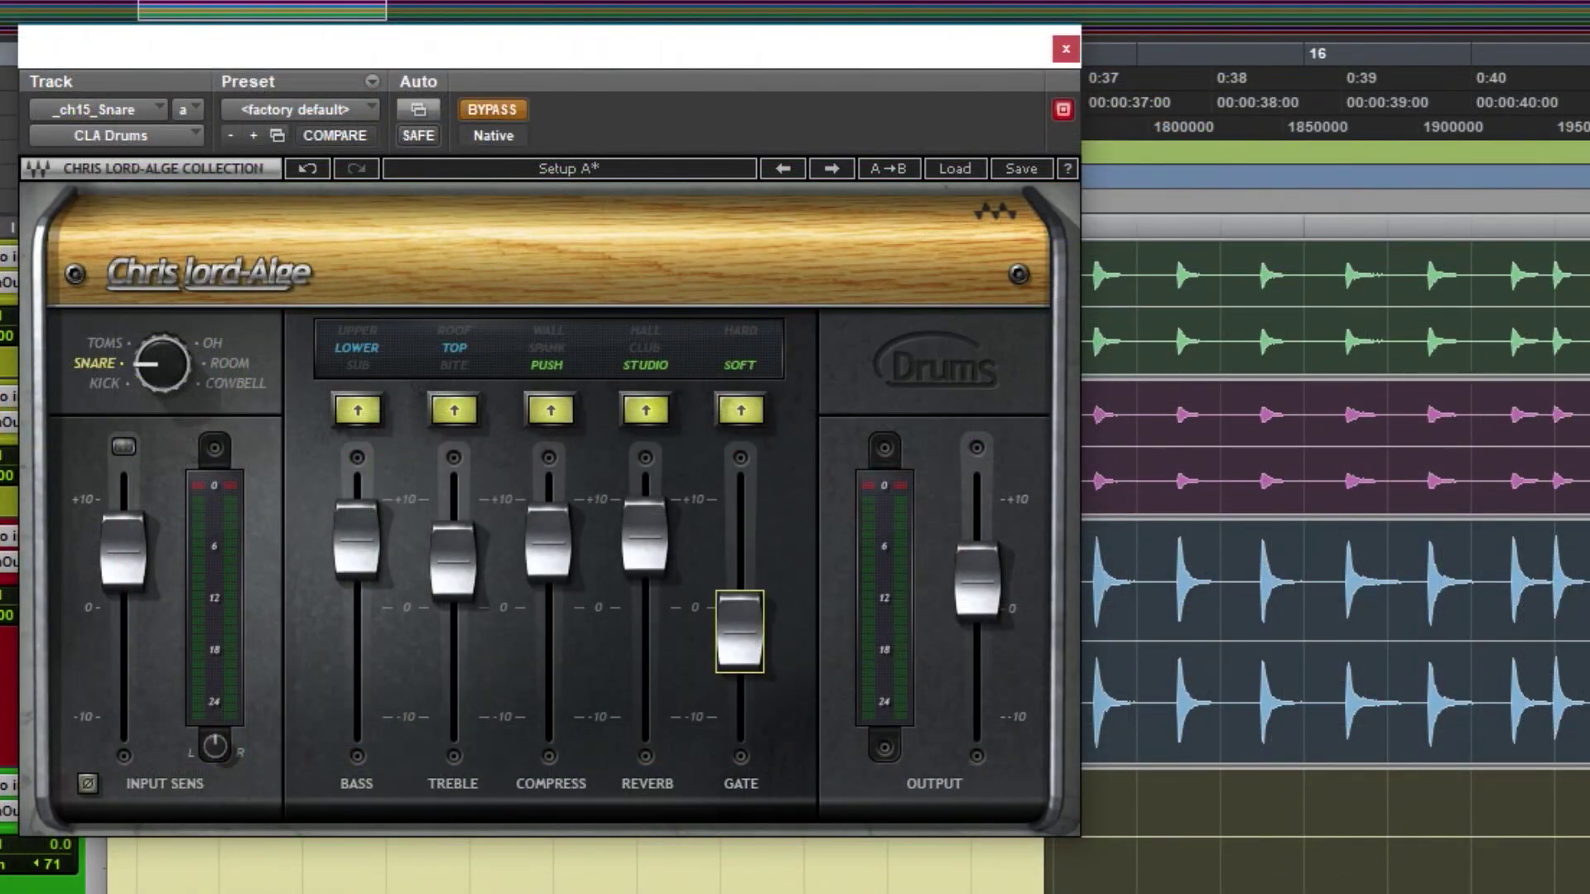
left_click_drag(645, 535, 649, 568)
left_click_drag(729, 623, 729, 631)
- Compare the snare with CLA Drums bypassed and active during playback, and close the plug-in window
left_click(506, 110)
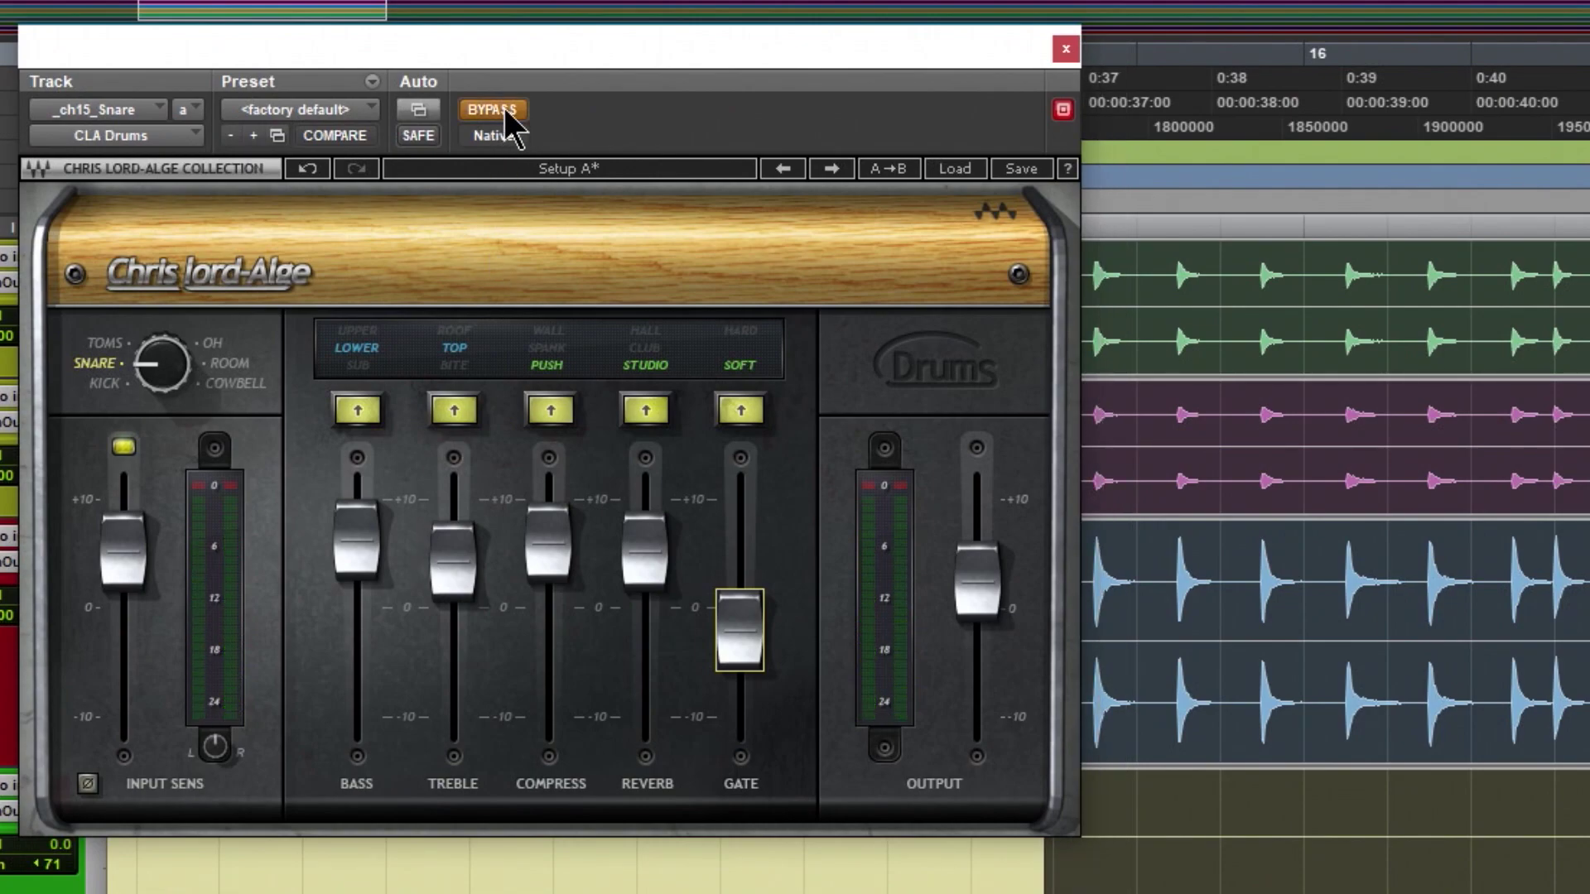
key("space")
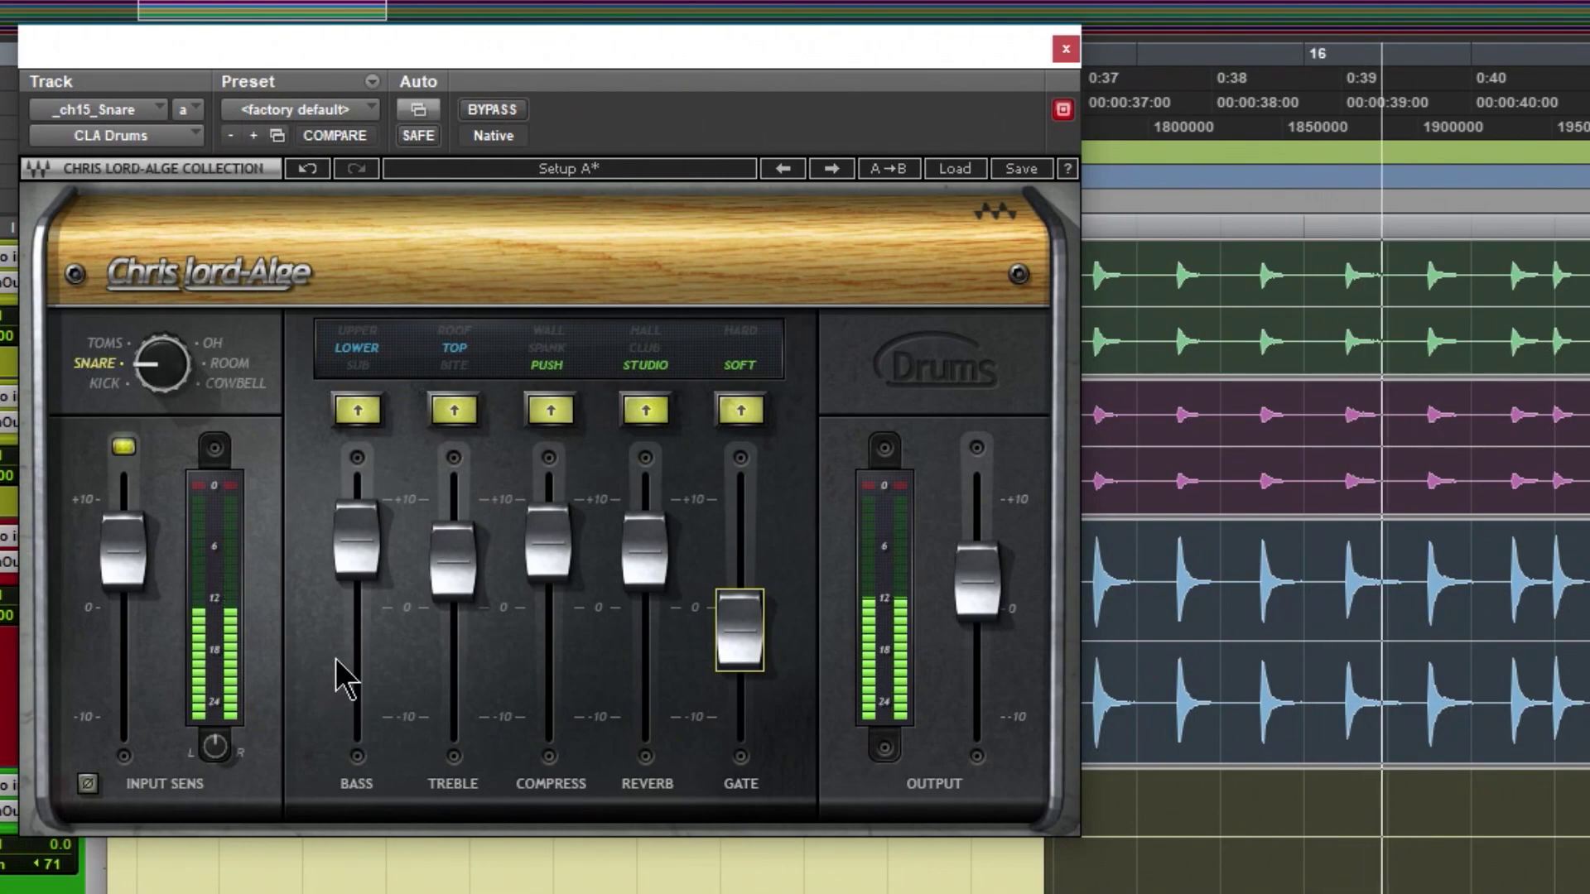
key("space")
left_click(1066, 50)
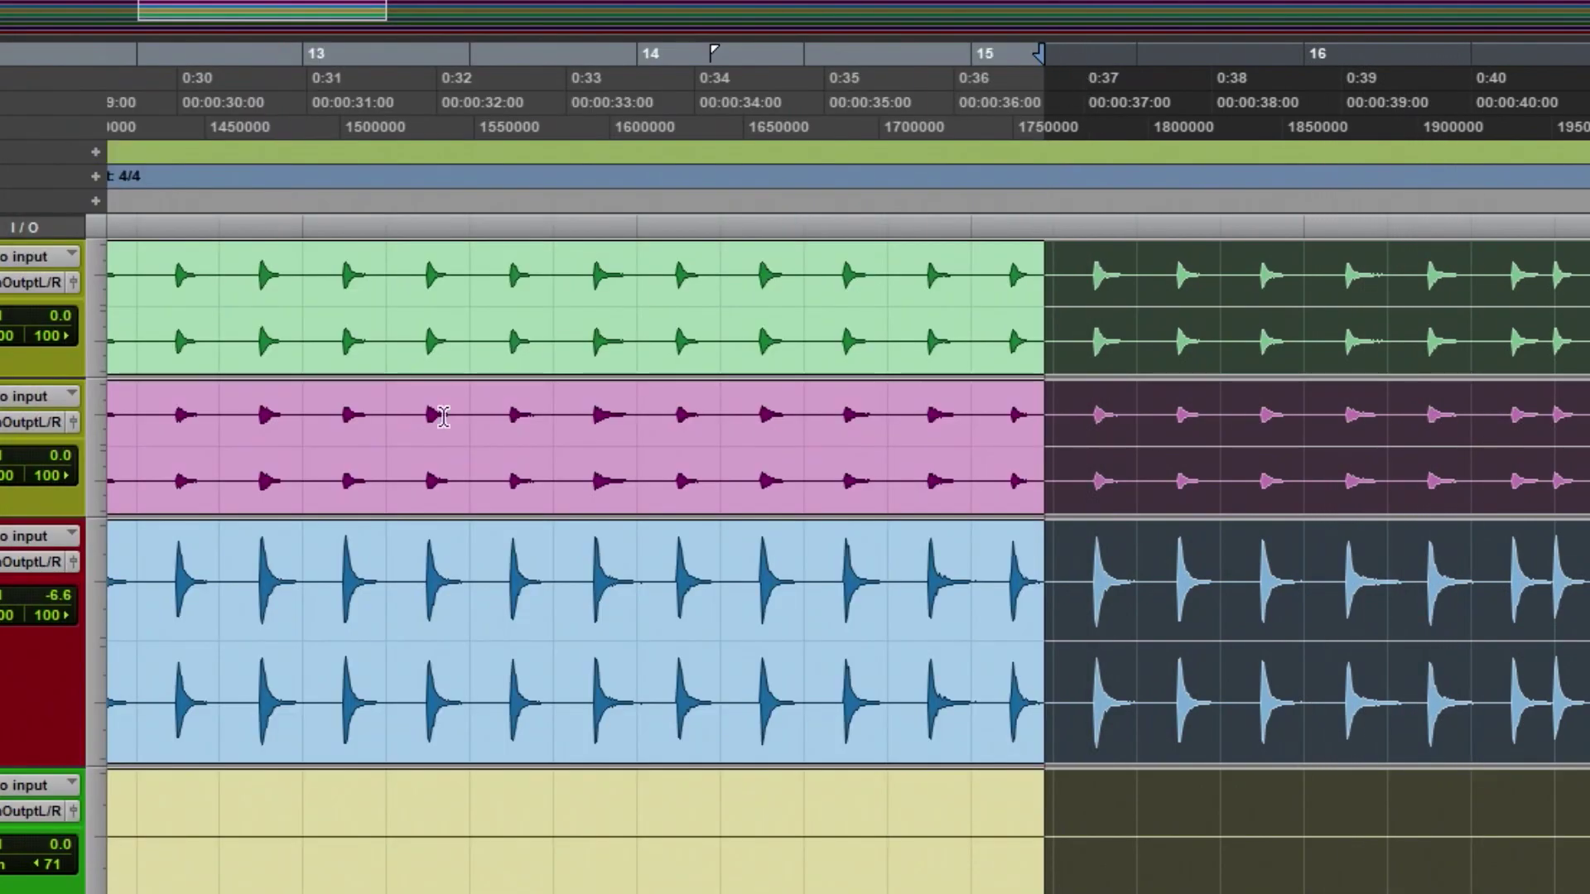
- Raise the ch15_Snare track's volume to -2.6 and lower the ch09_KICKS track's volume slightly during playback
left_click(65, 599)
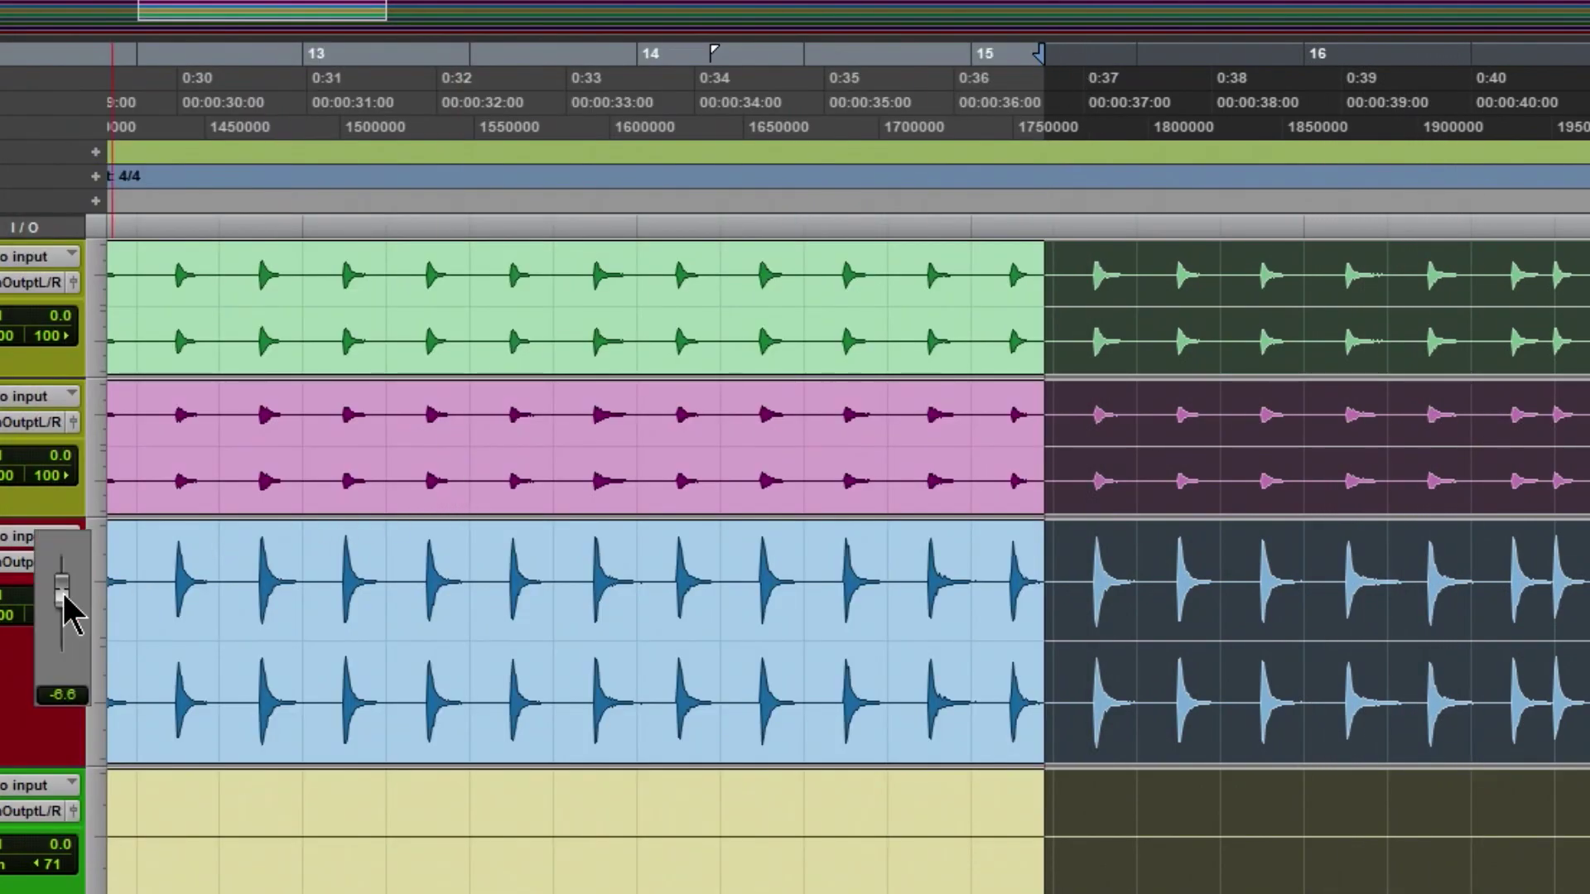
left_click_drag(72, 602, 72, 602)
key("space")
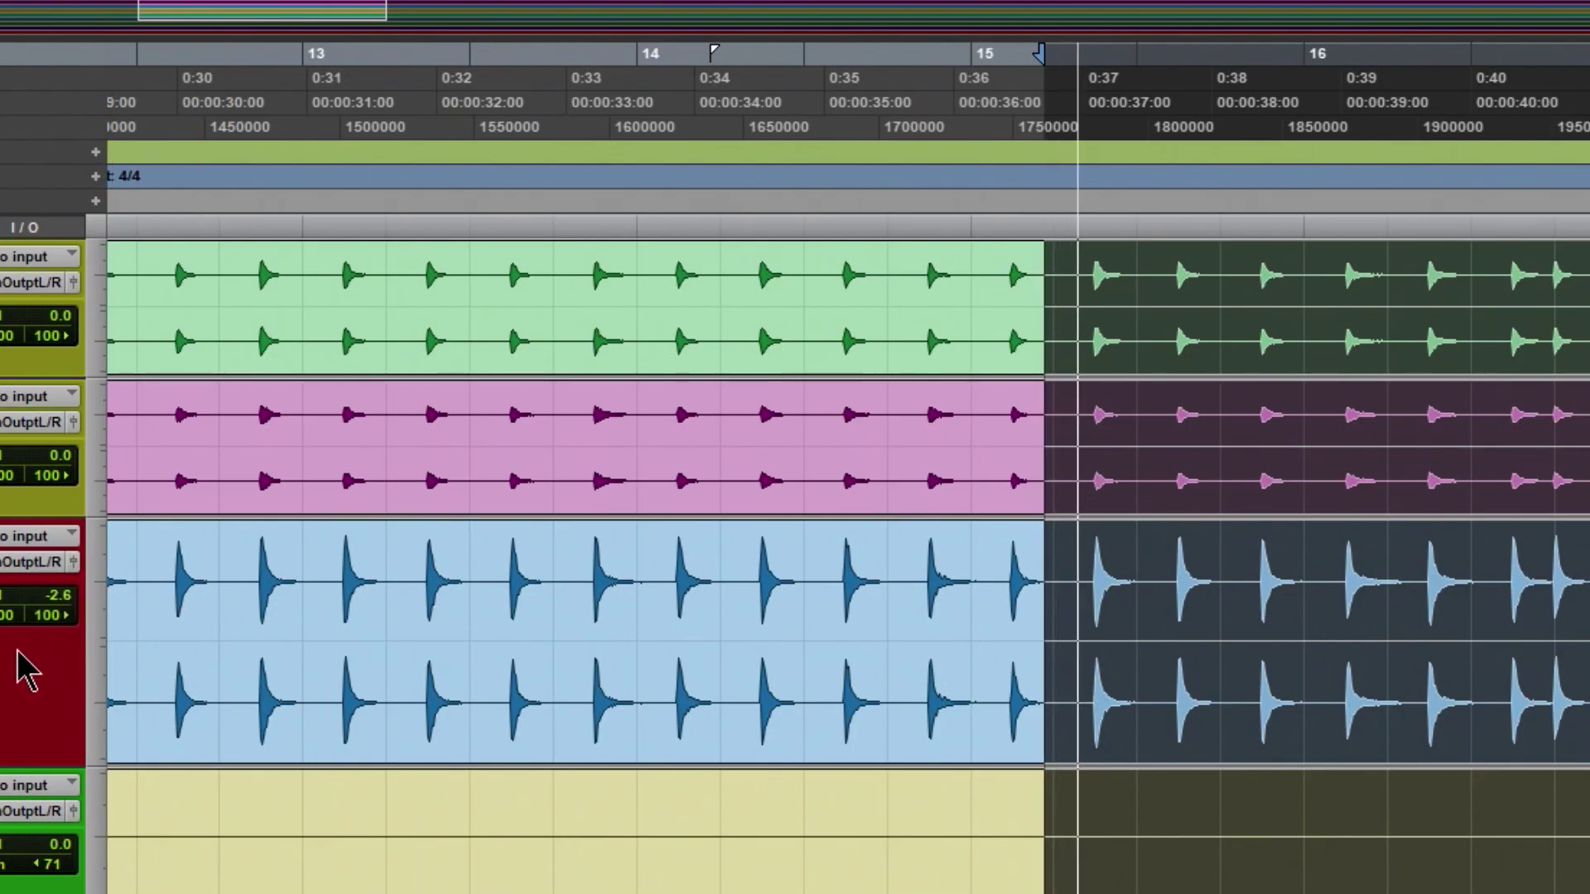
scroll(33, 666, "up", 5)
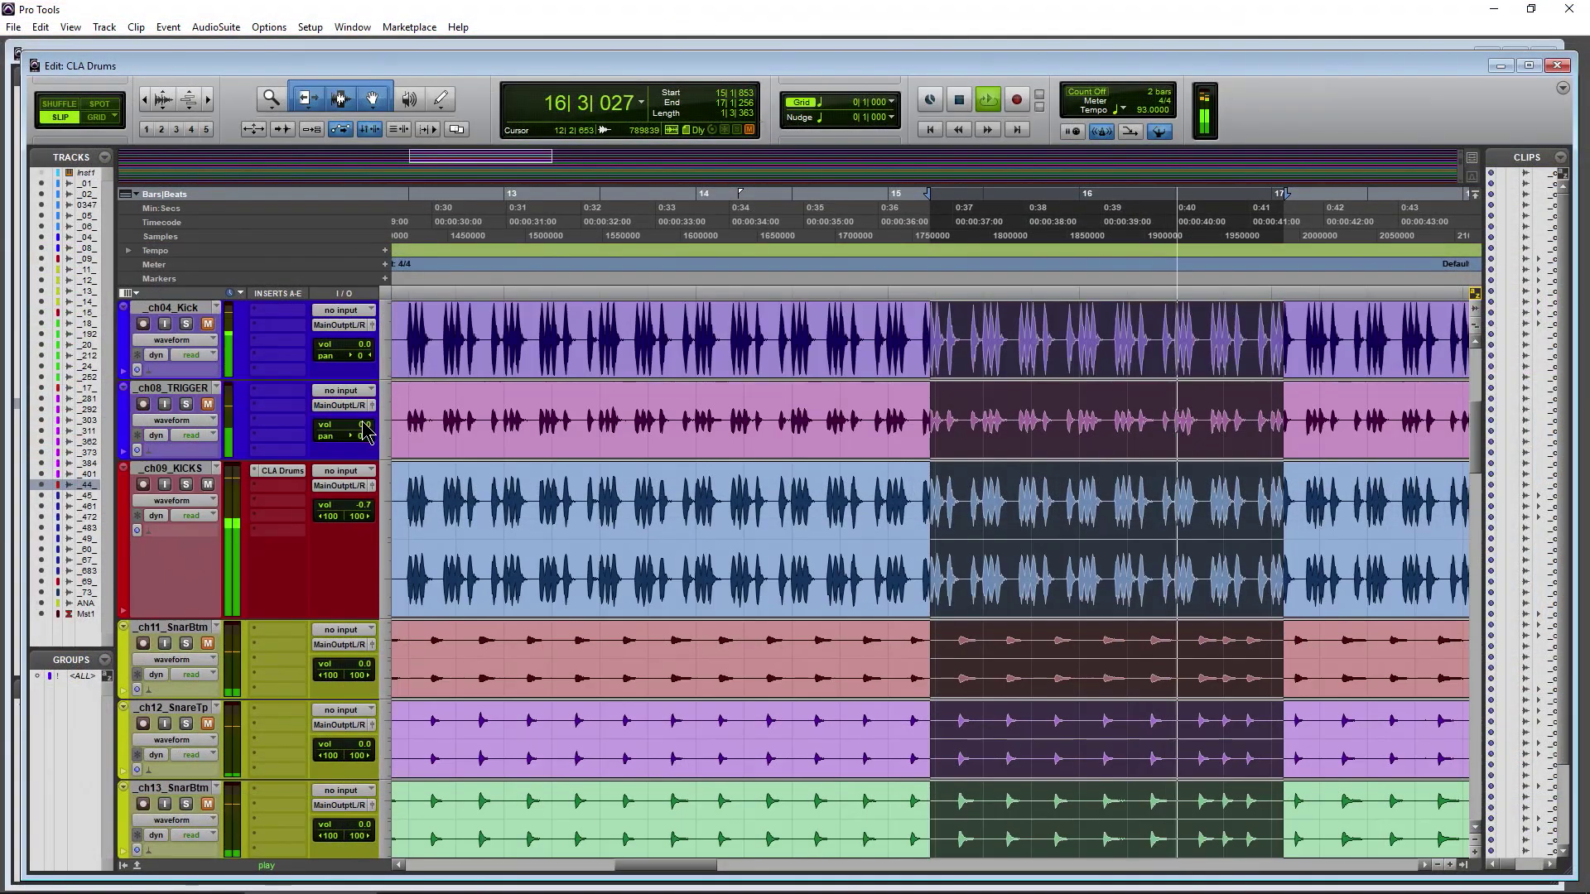
left_click_drag(362, 504, 362, 518)
key("space")
- Play the tom section from bar 19 and check the levels of the high, mid and floor tom tracks
scroll(593, 445, "down", 6)
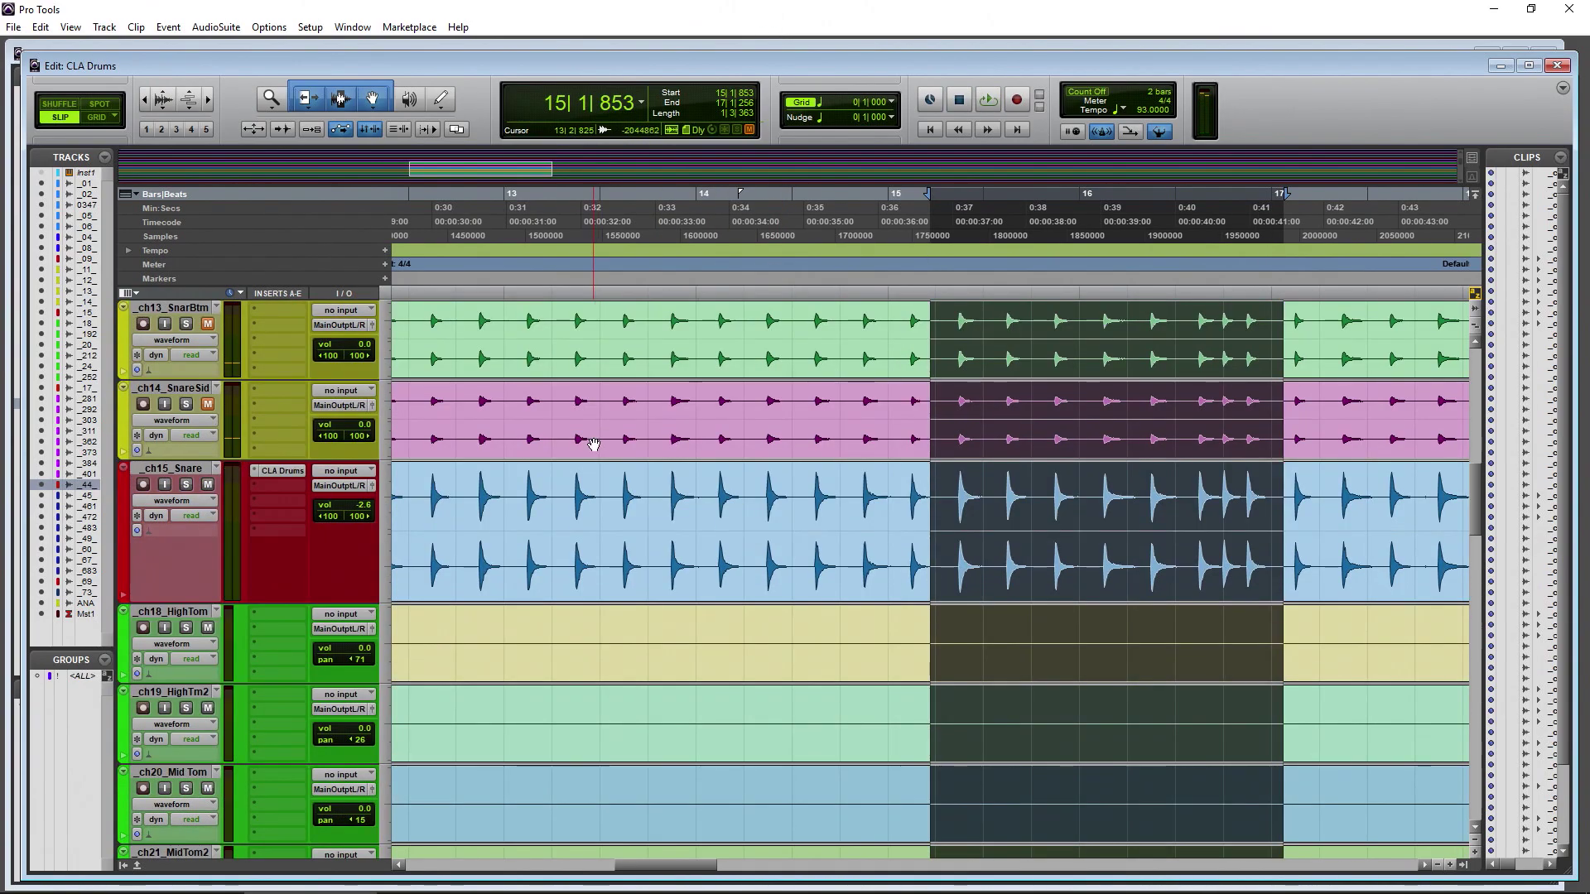
scroll(593, 445, "down", 2)
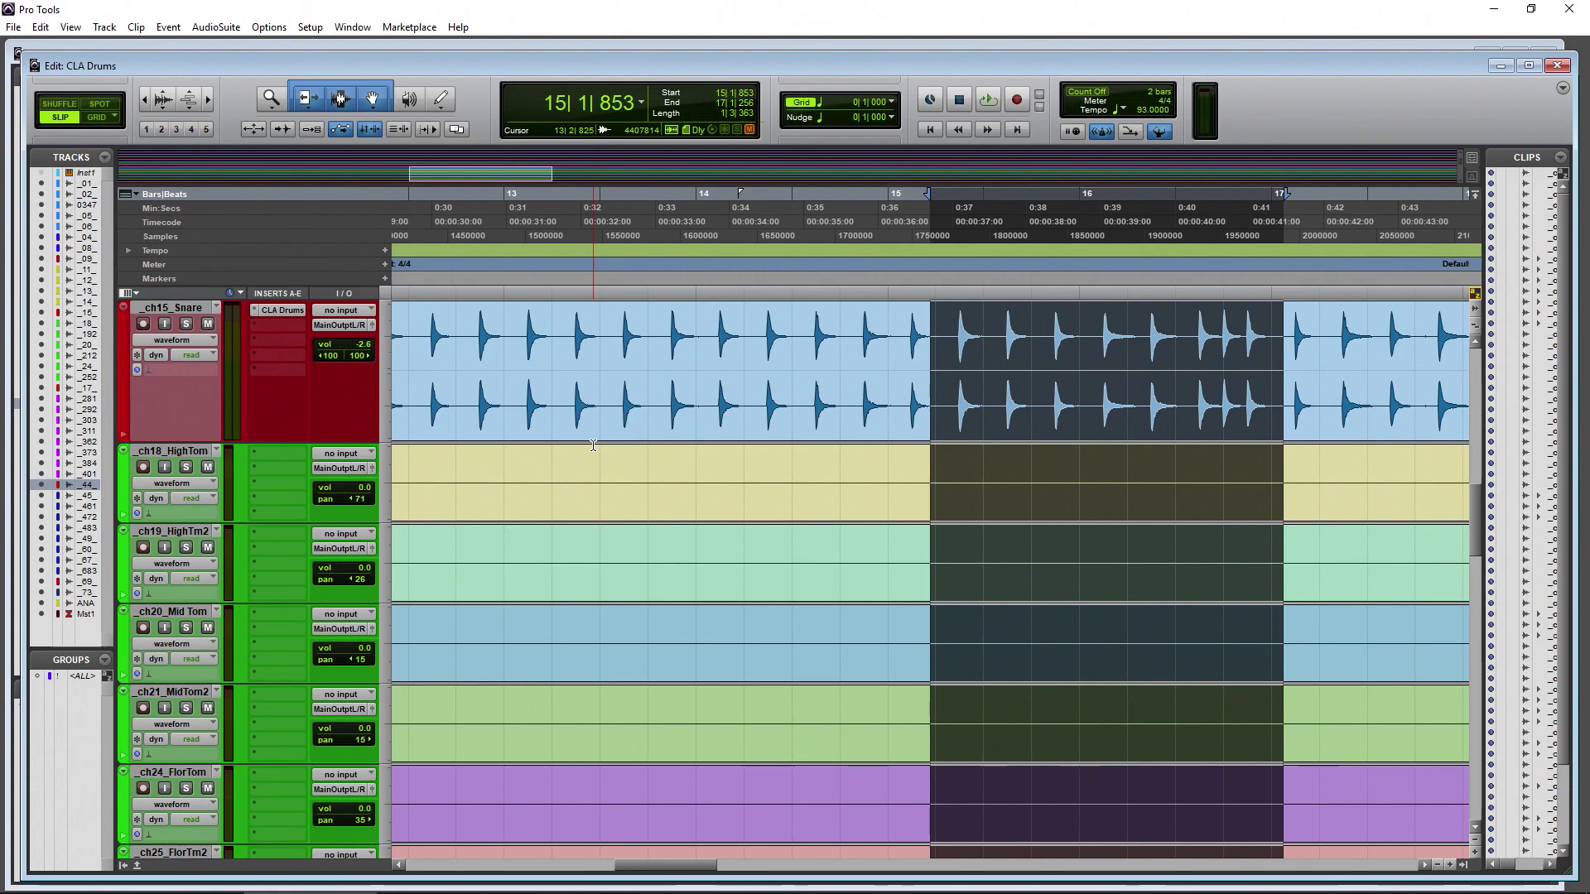
left_click(928, 131)
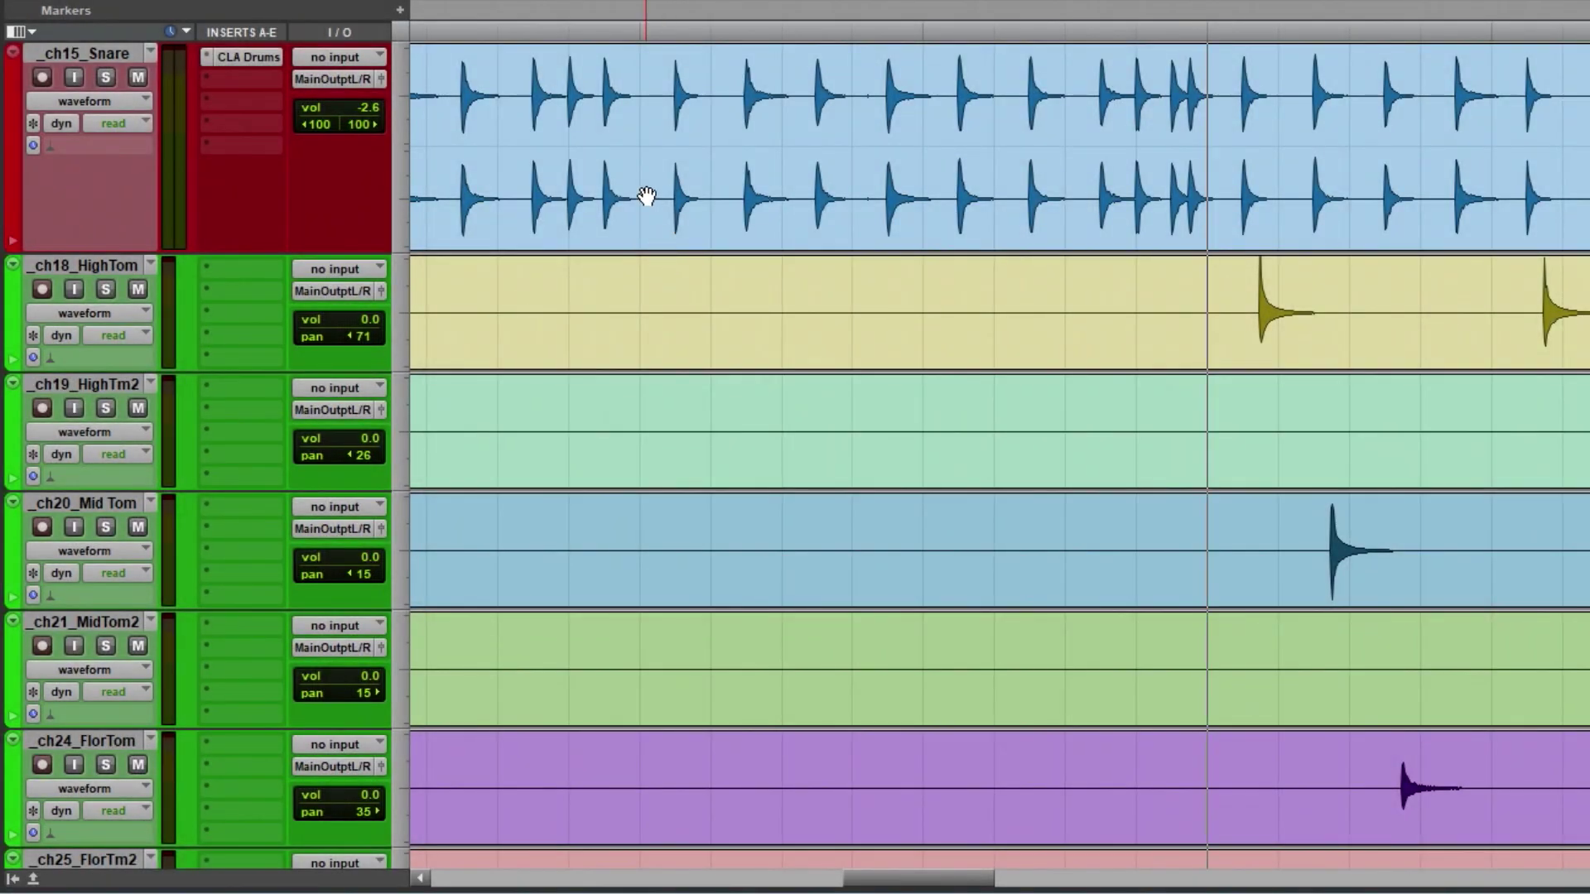
key("space")
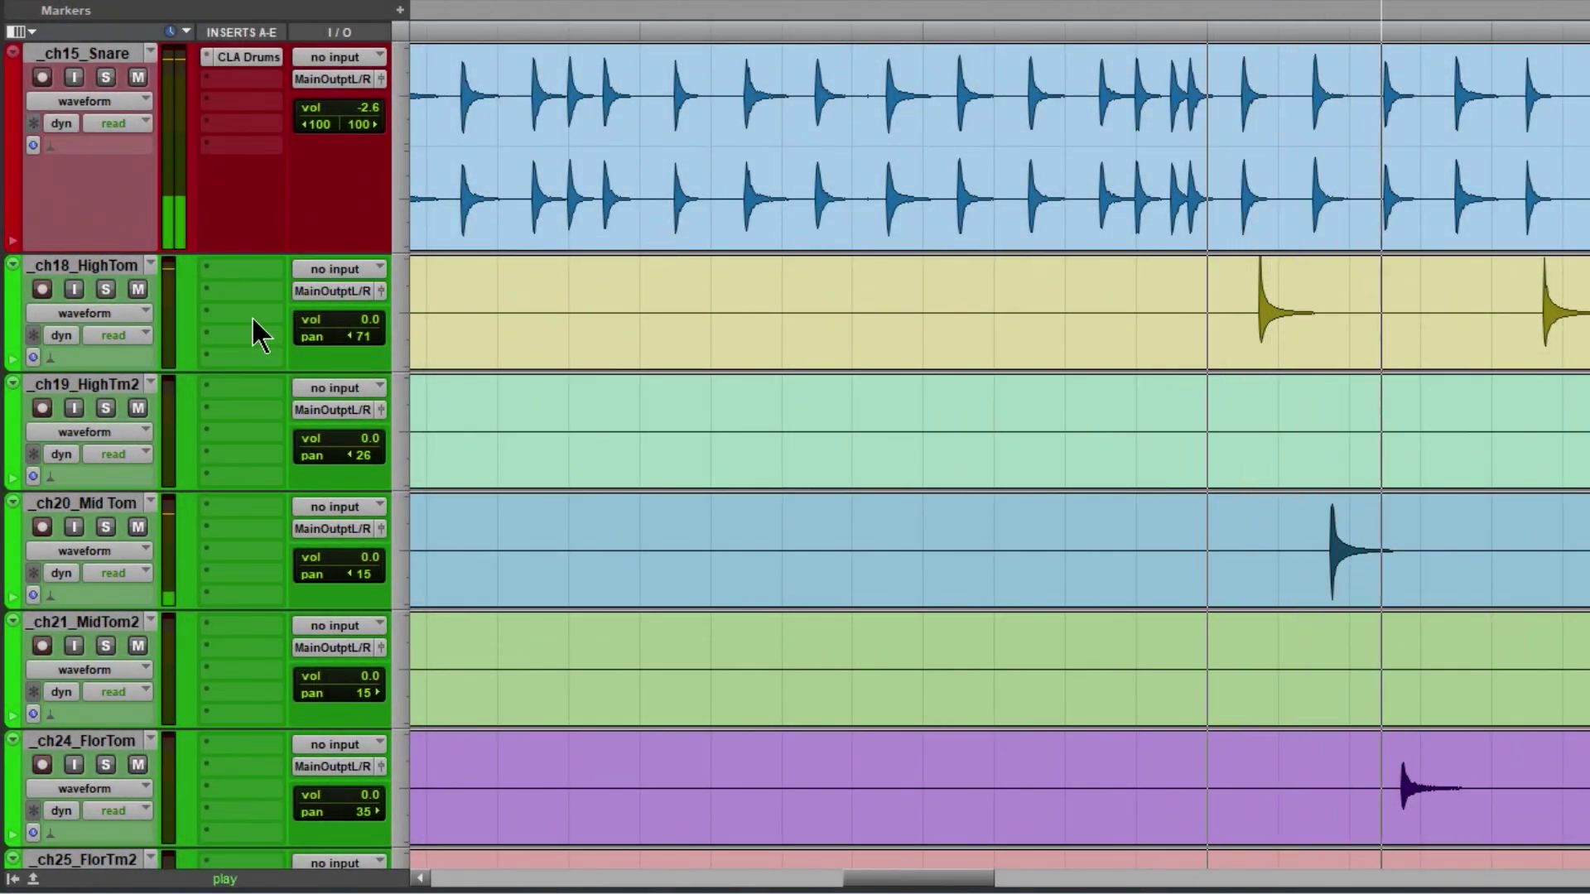
scroll(323, 358, "down", 2)
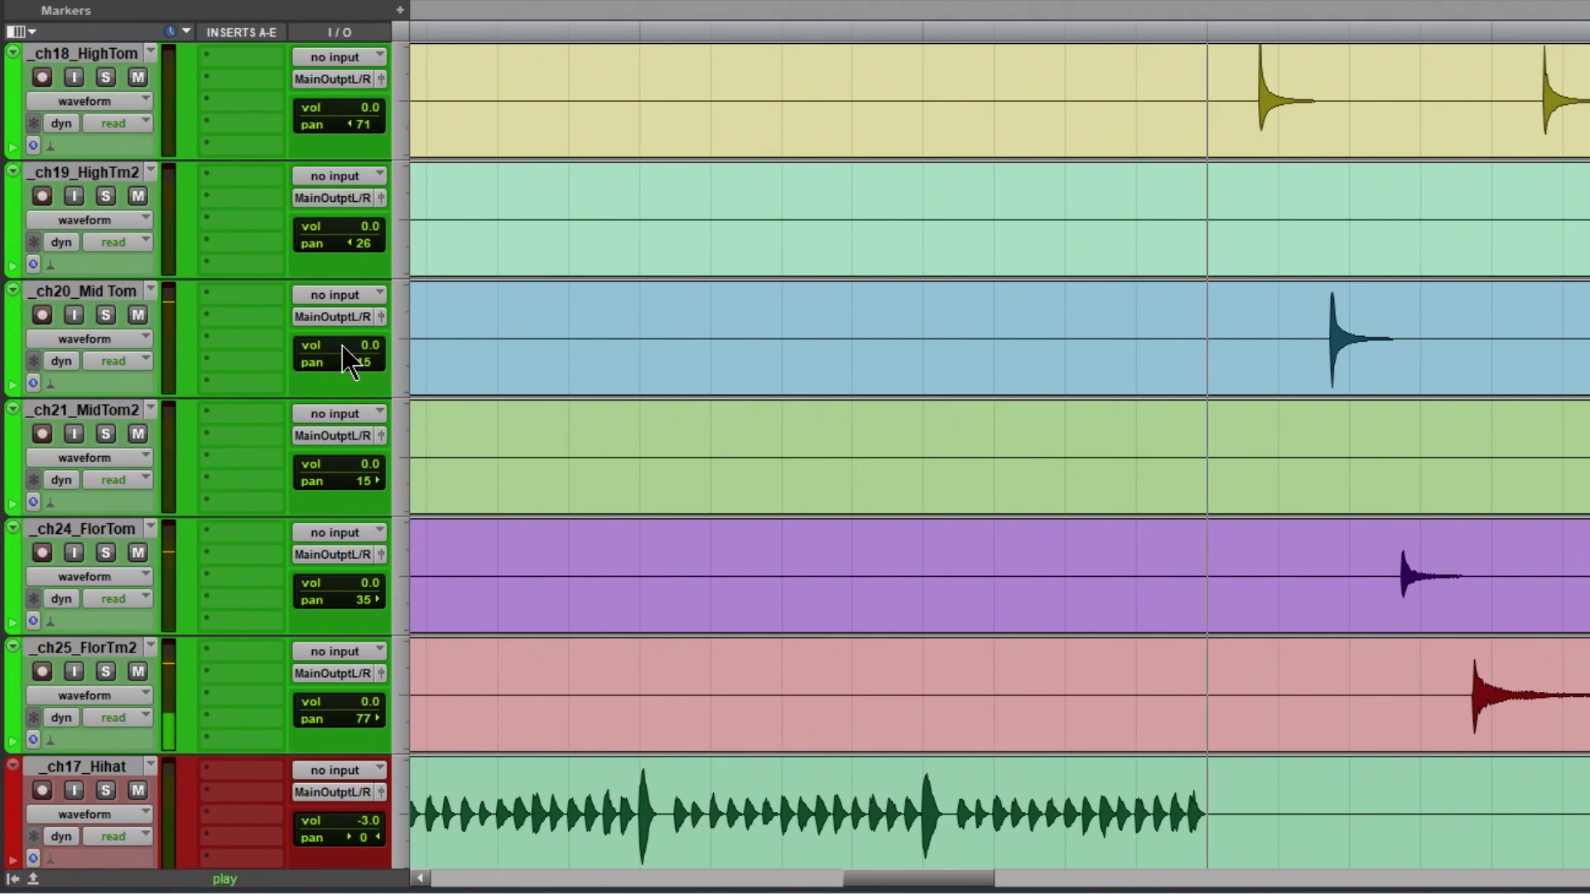
key("space")
scroll(394, 377, "up", 2)
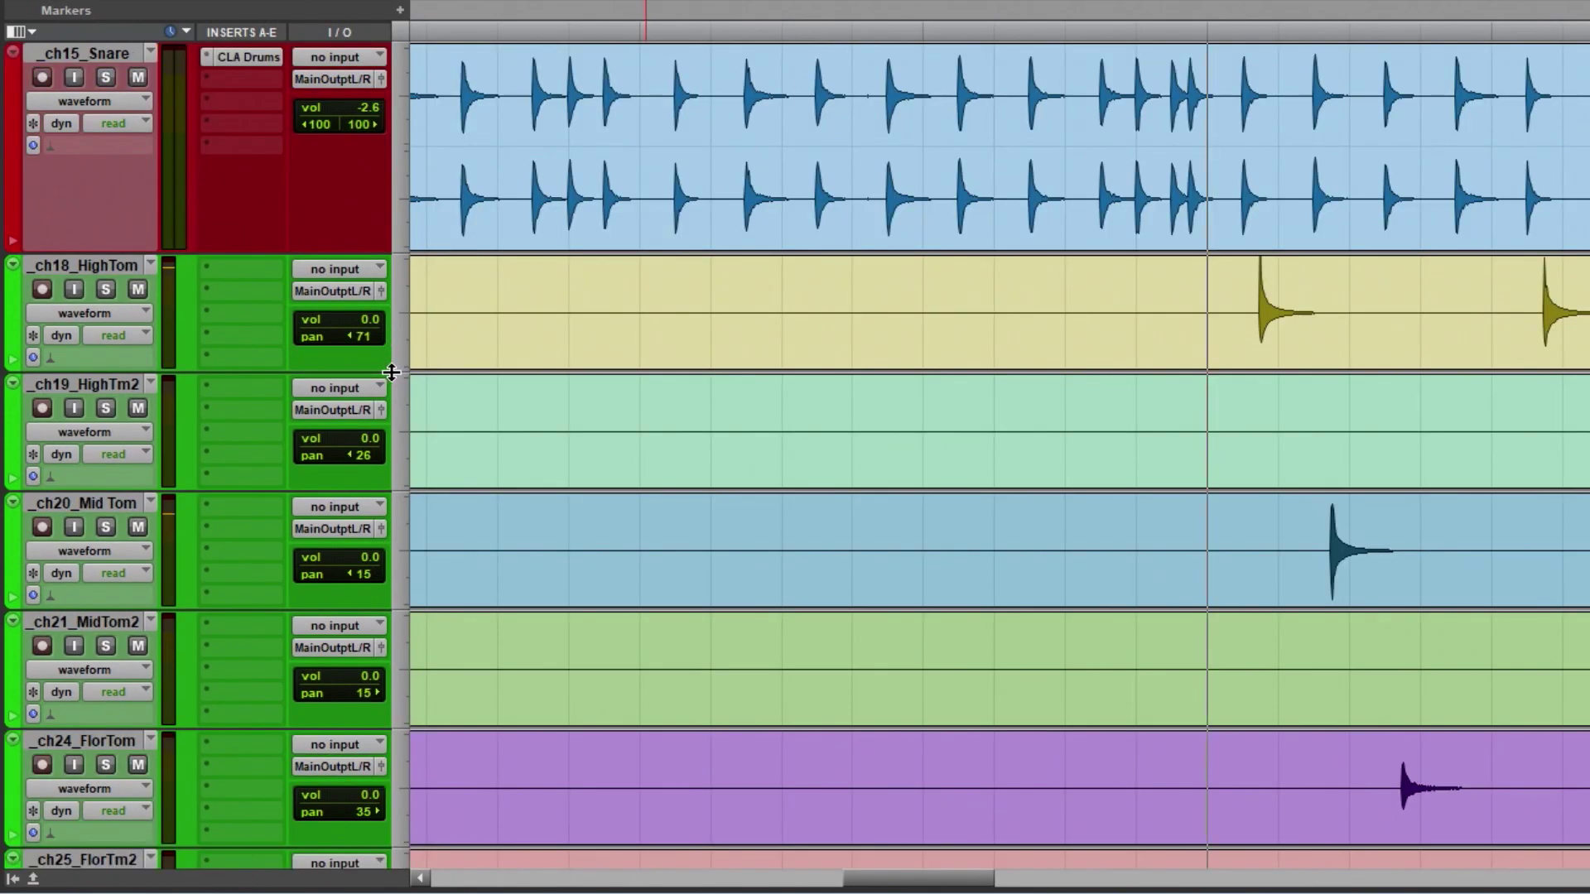
left_click(250, 266)
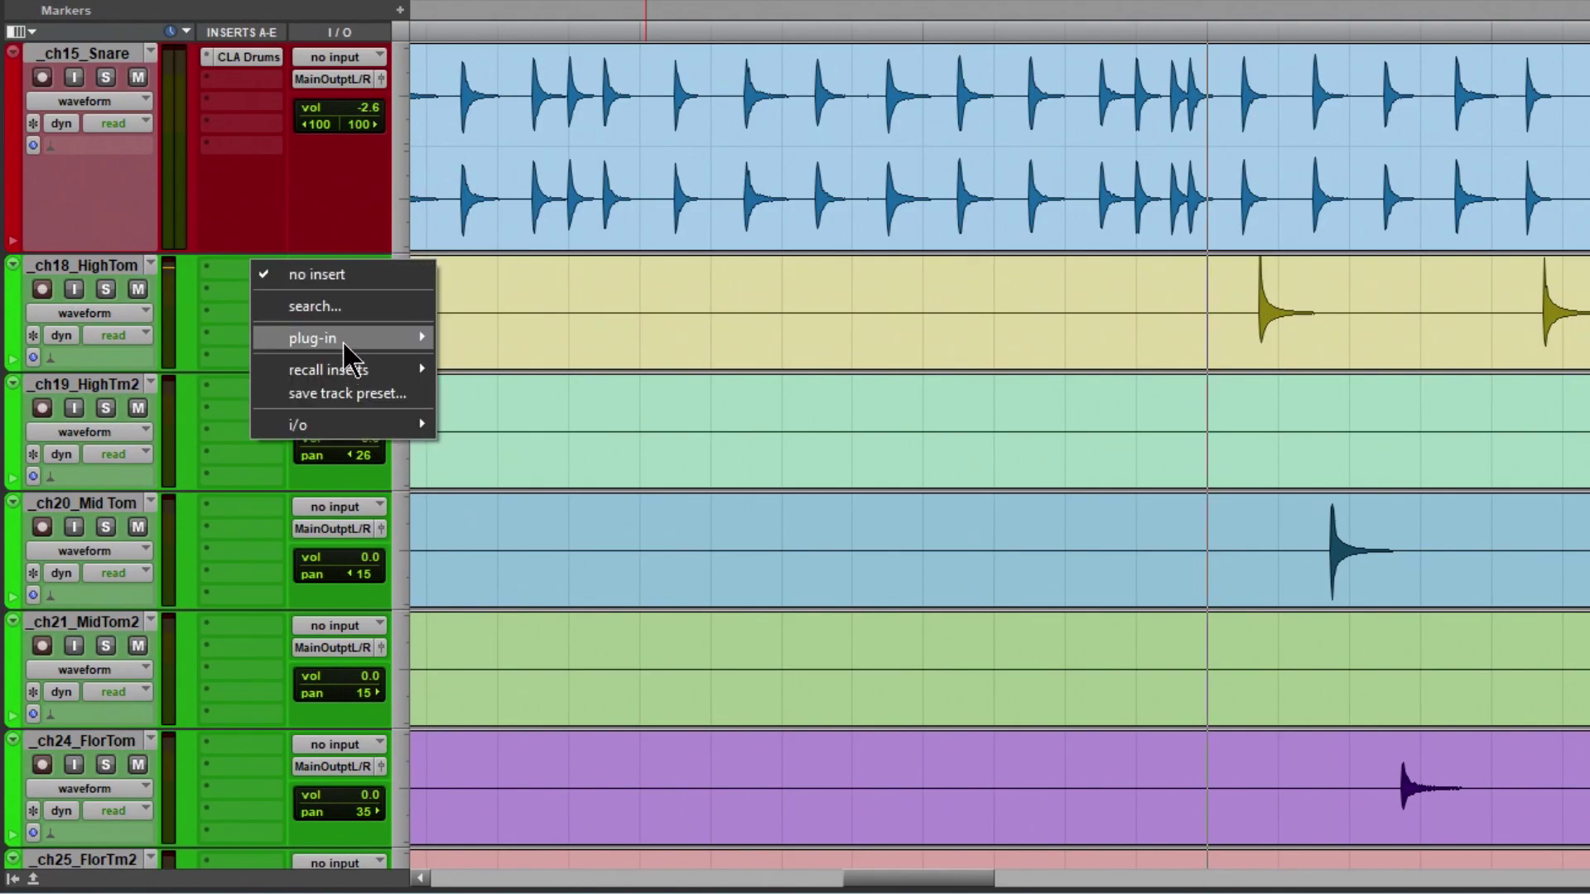
mouse_move(343, 340)
mouse_move(807, 74)
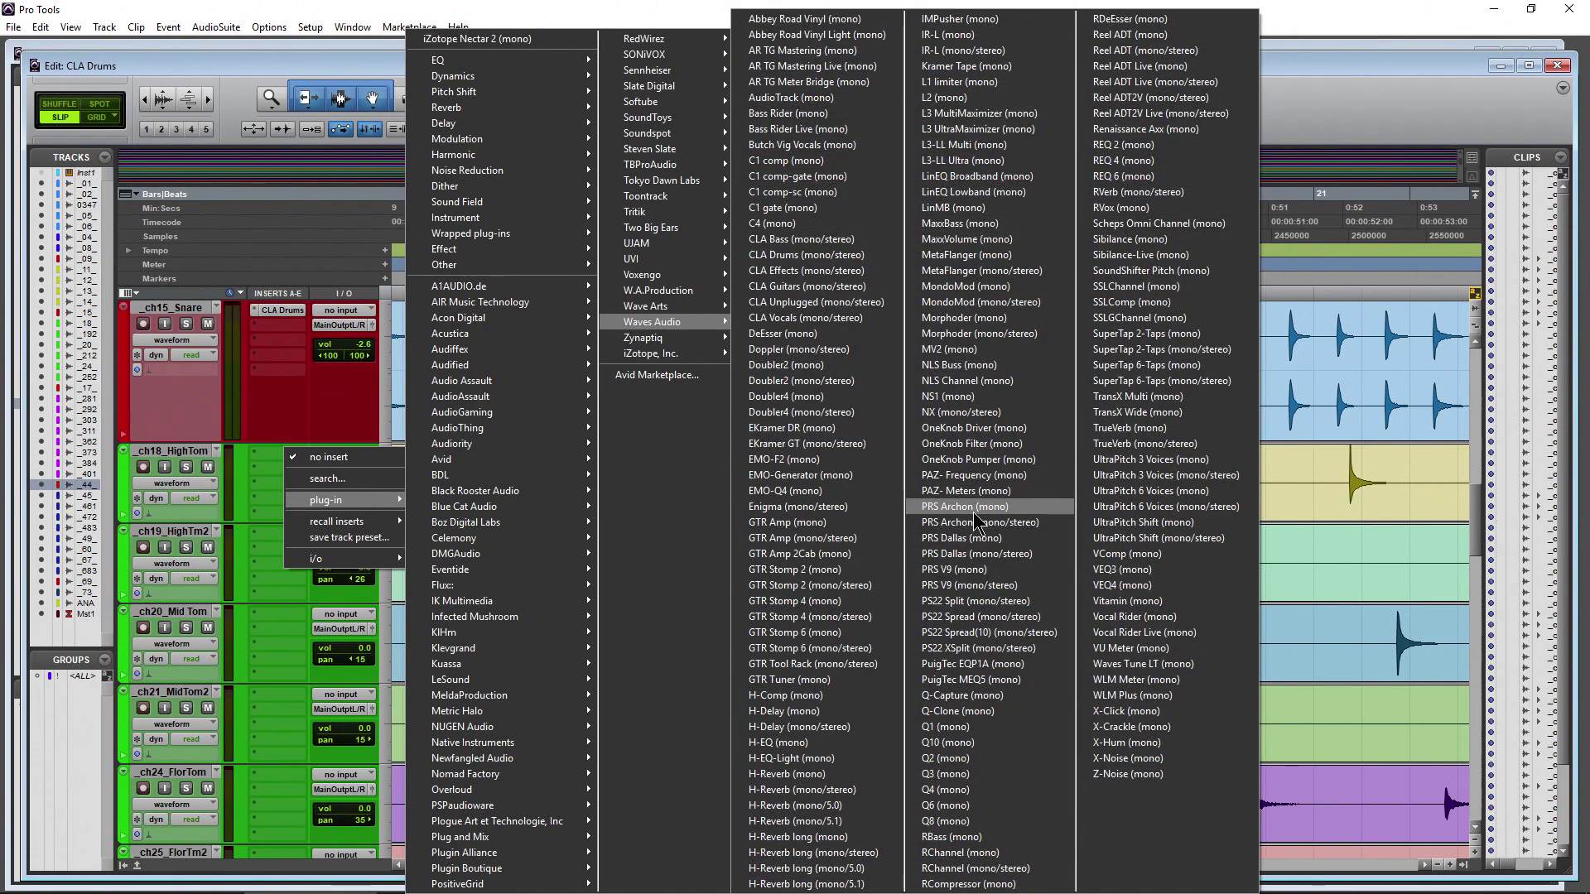
left_click(1317, 23)
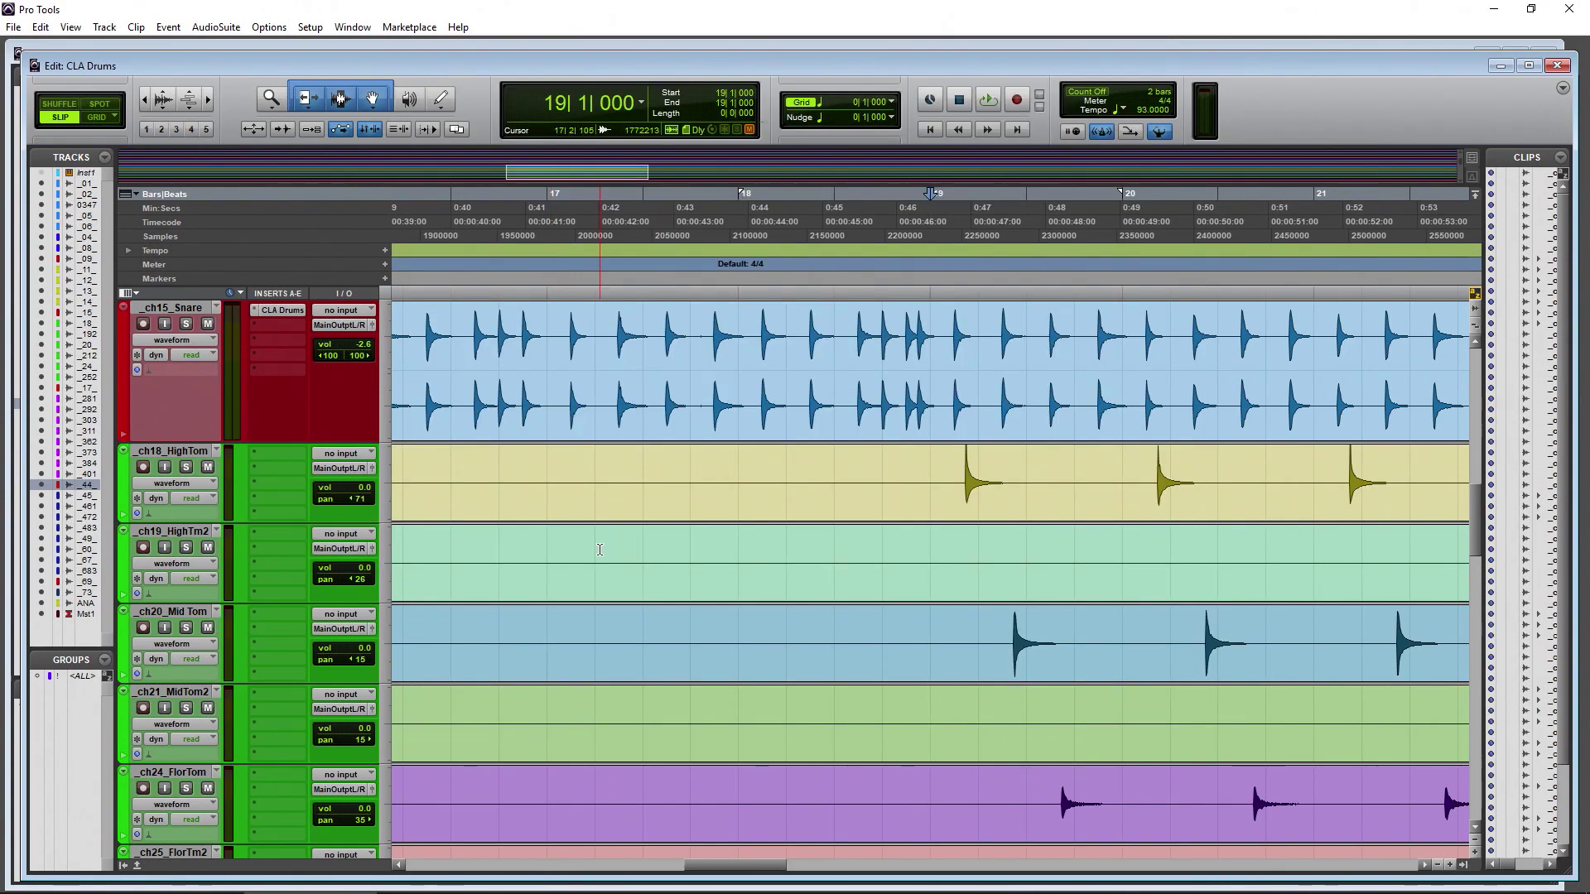
scroll(693, 489, "up", 1)
left_click(693, 488)
scroll(693, 488, "down", 1)
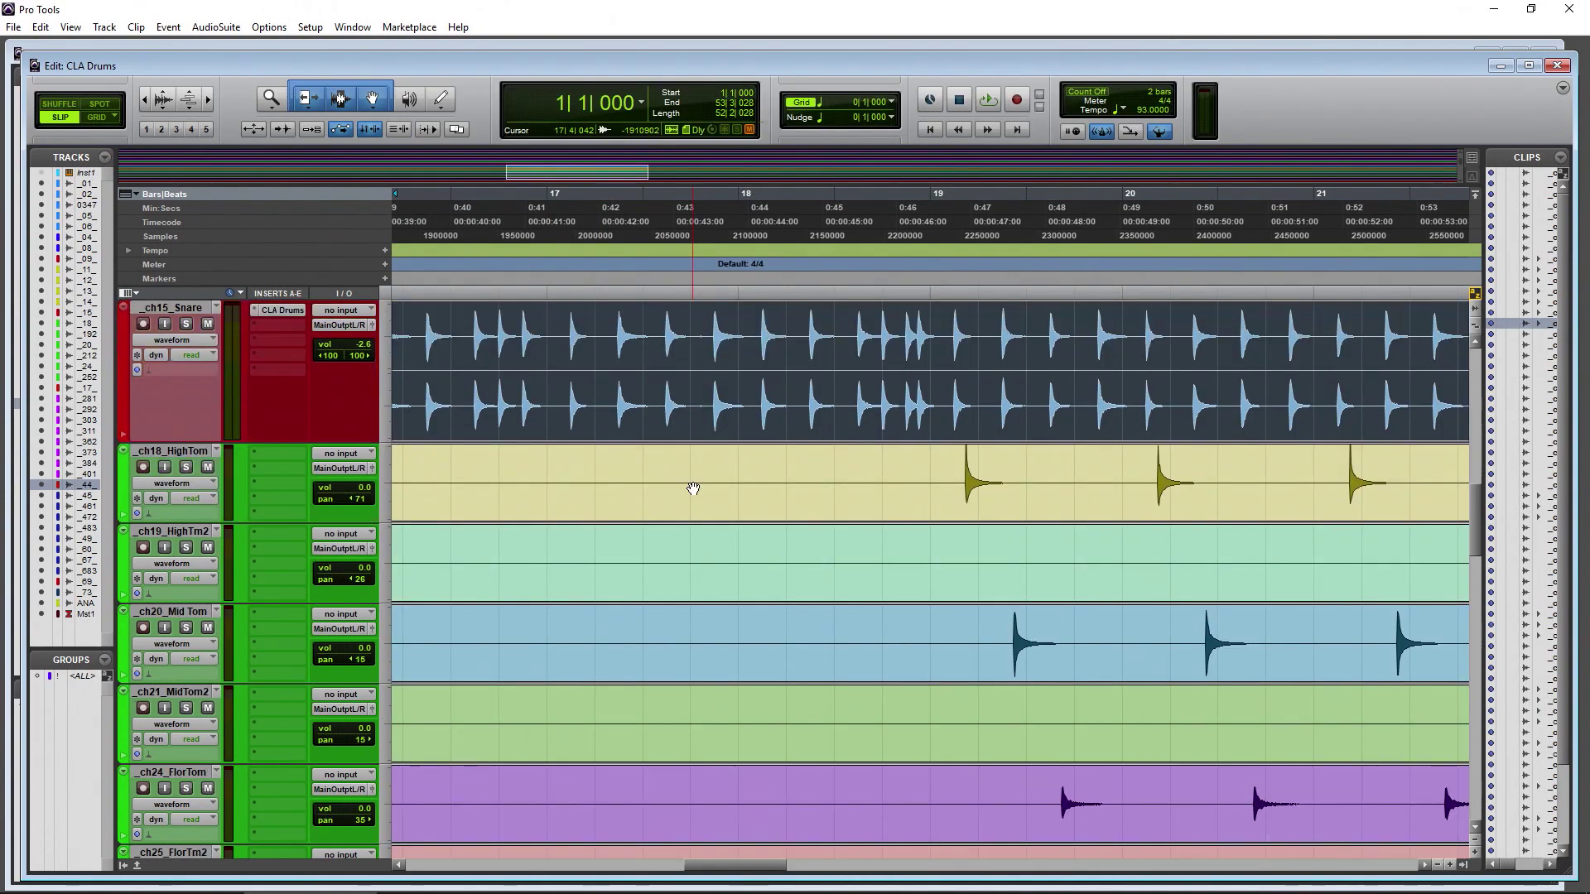
scroll(693, 489, "down", 1)
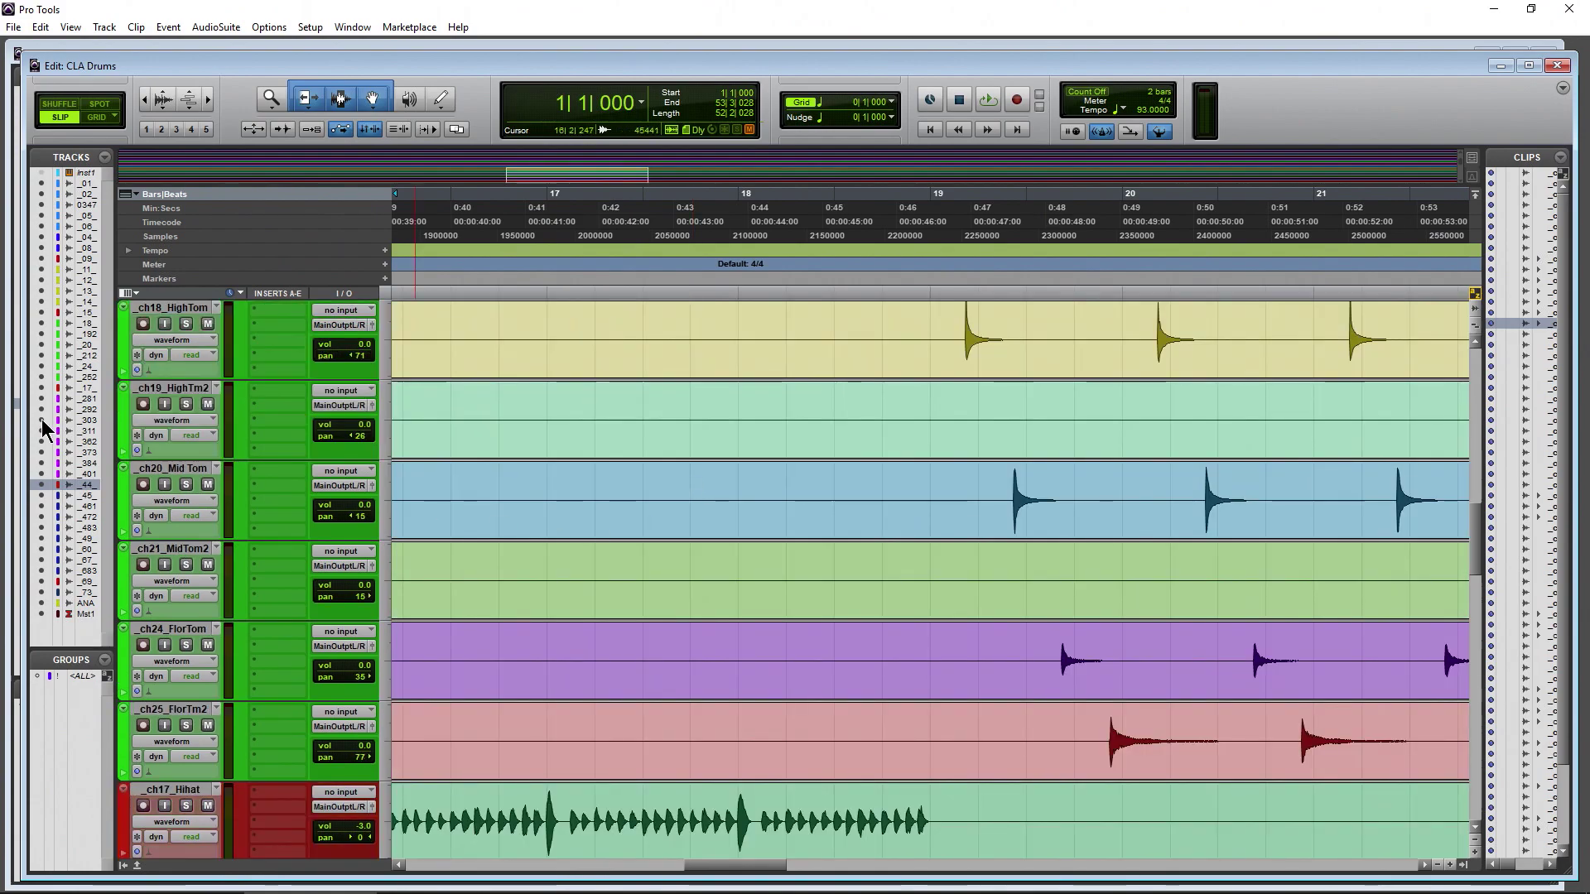
scroll(121, 566, "up", 1)
- Select all the tom tracks from ch18_HighTom through ch25_FlorTm2
left_click(177, 450)
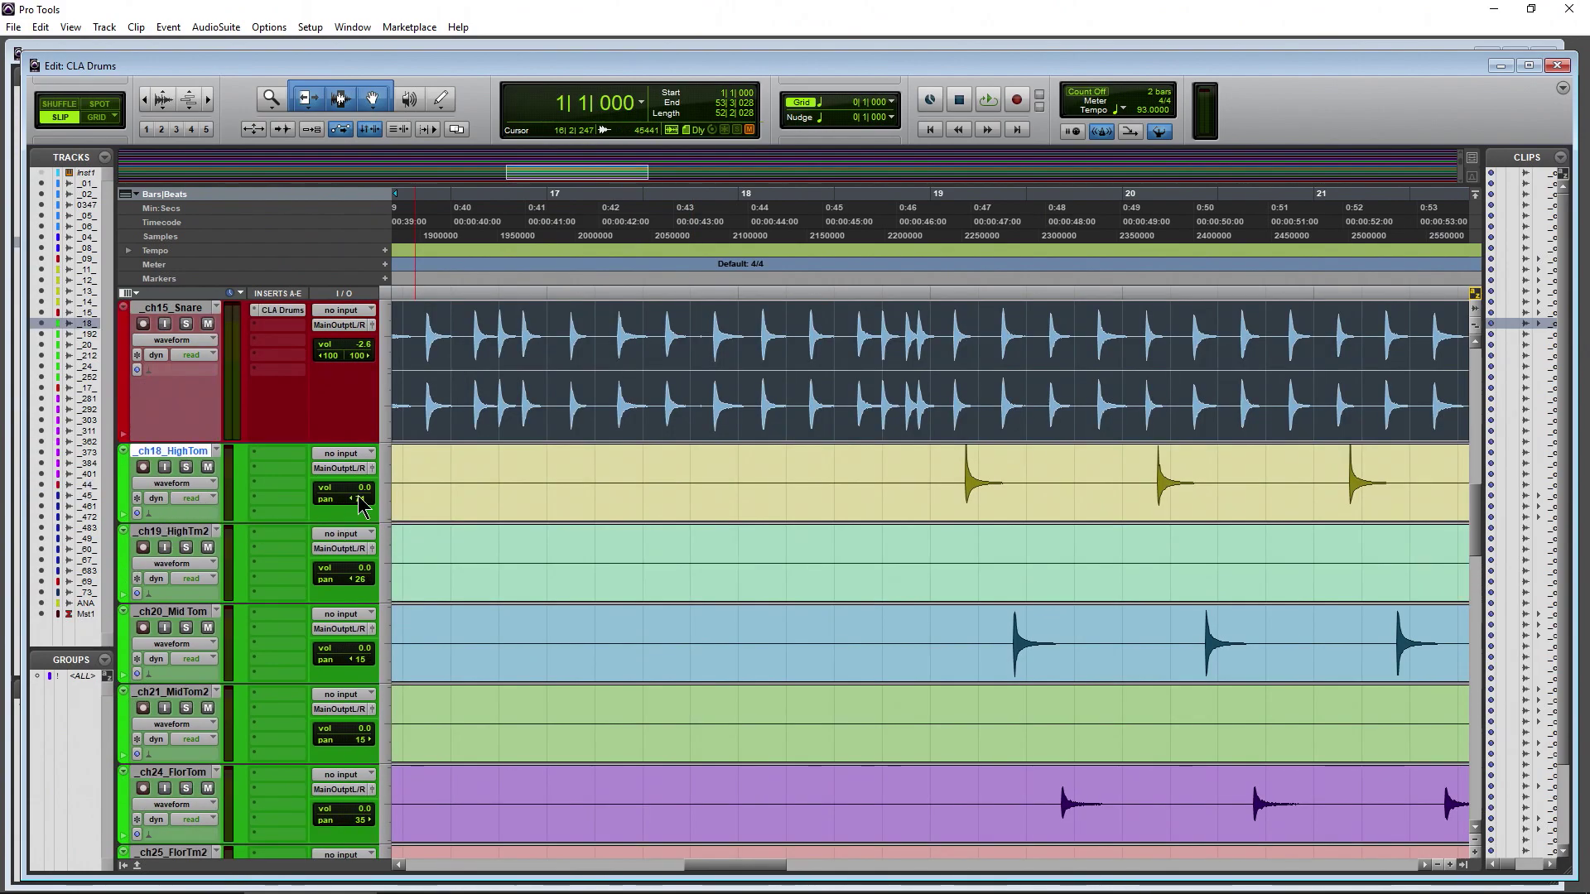
scroll(663, 447, "up", 1)
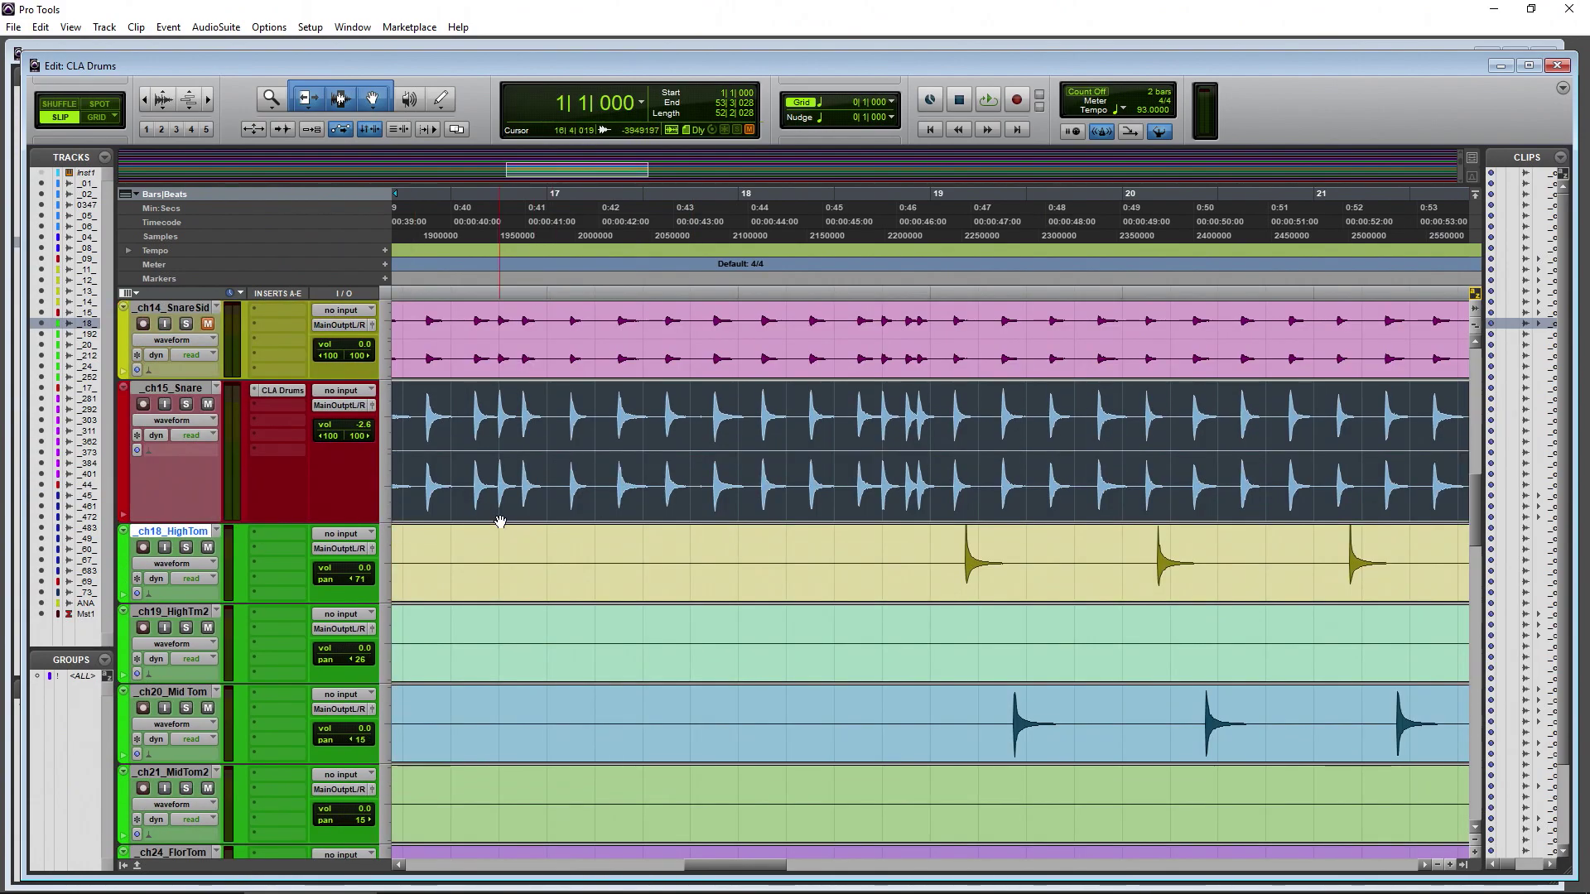
scroll(500, 523, "up", 6)
scroll(501, 522, "down", 15)
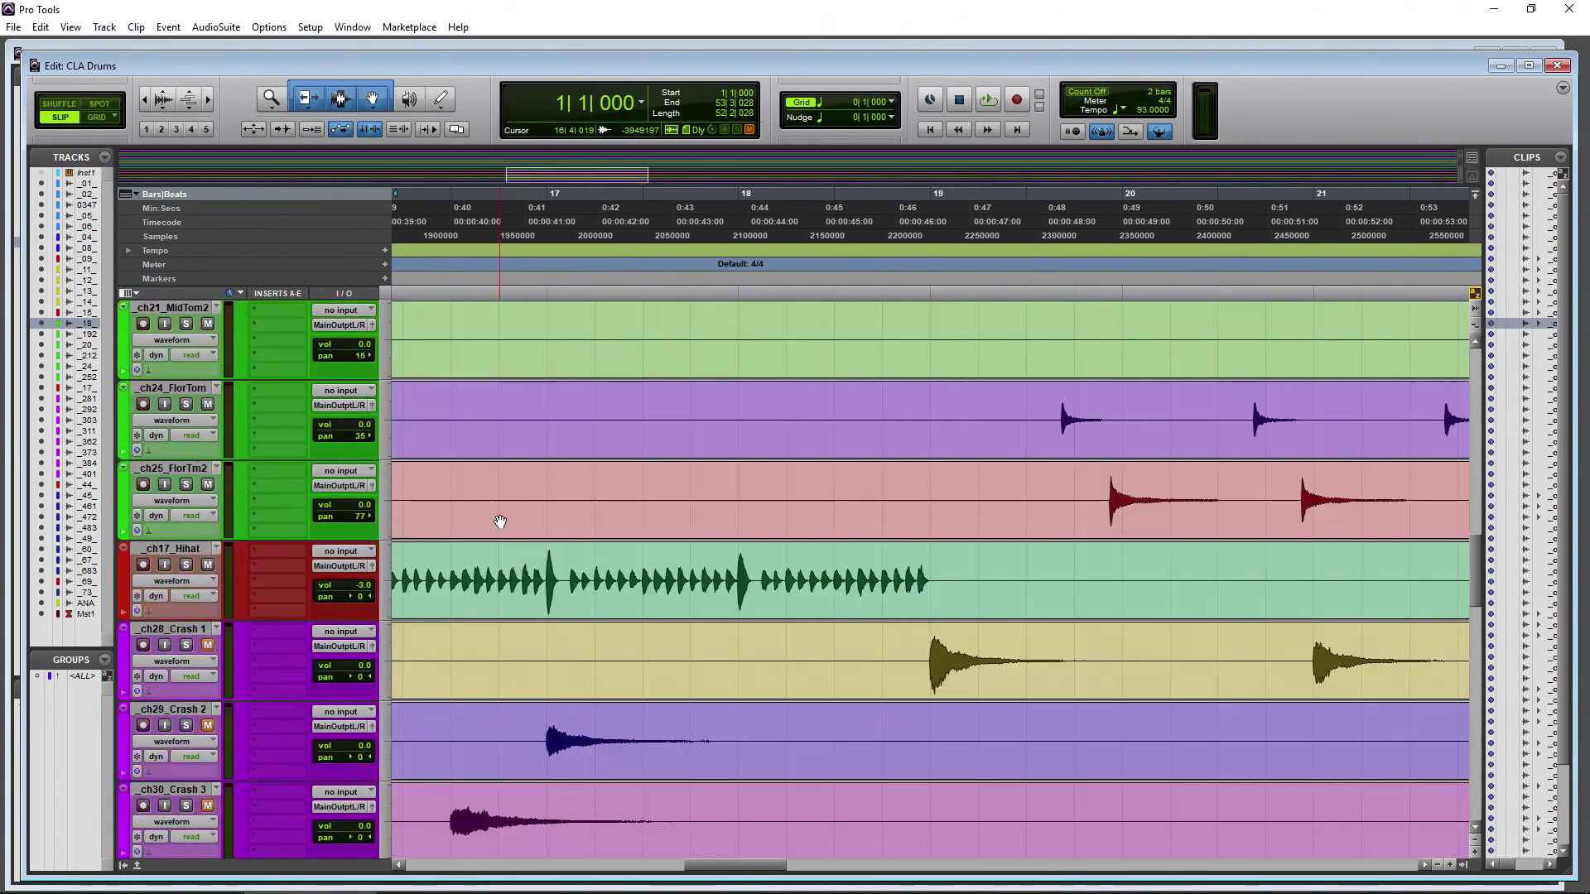
scroll(500, 521, "up", 10)
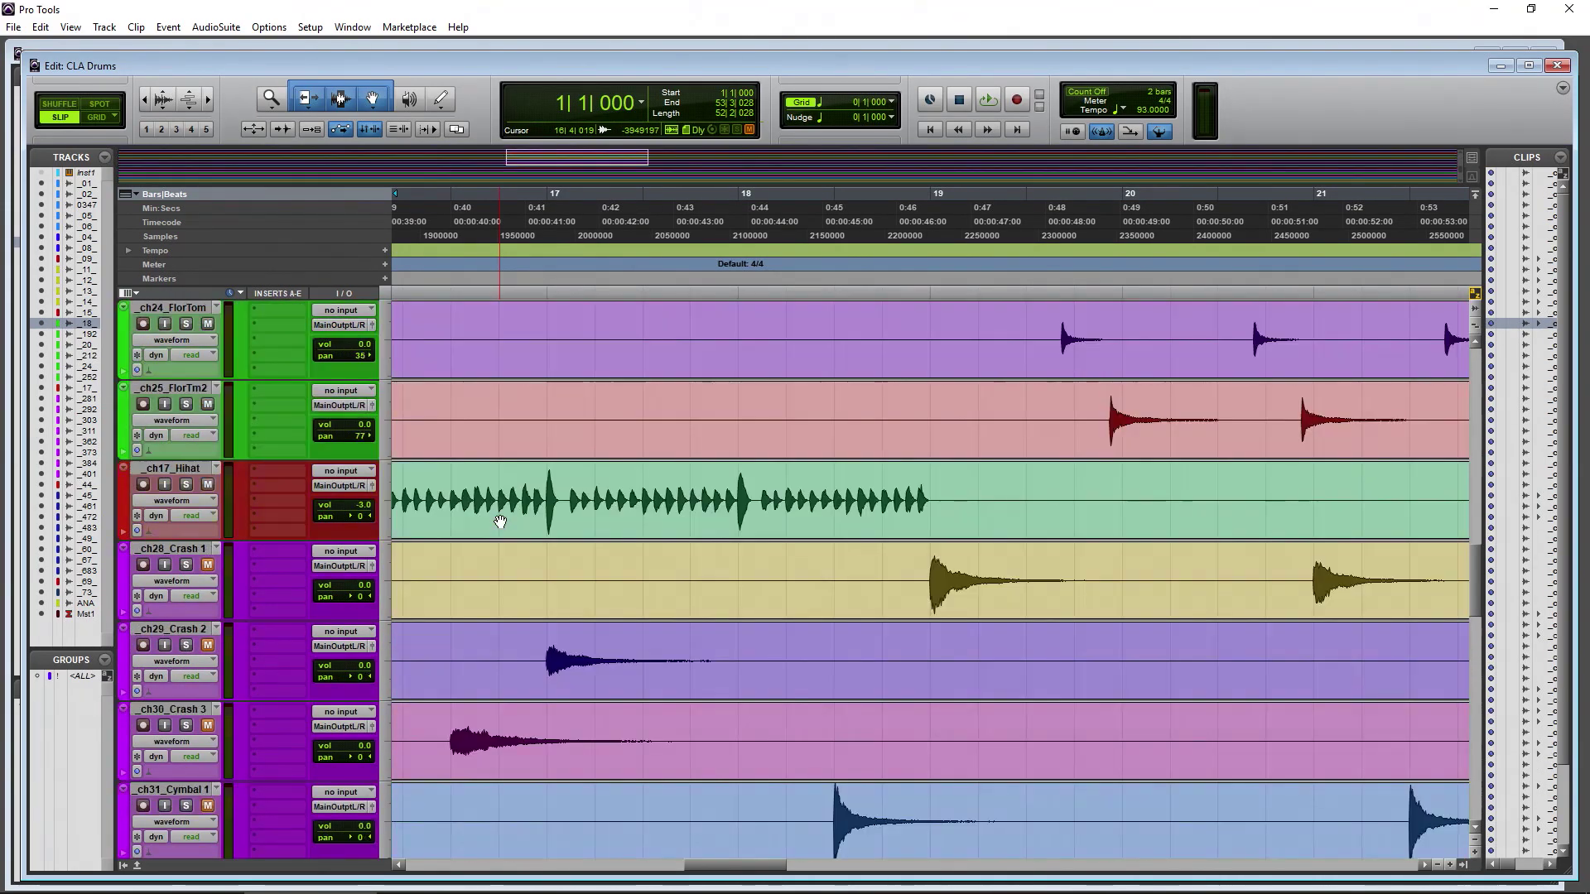
scroll(500, 522, "up", 1)
scroll(500, 522, "down", 1)
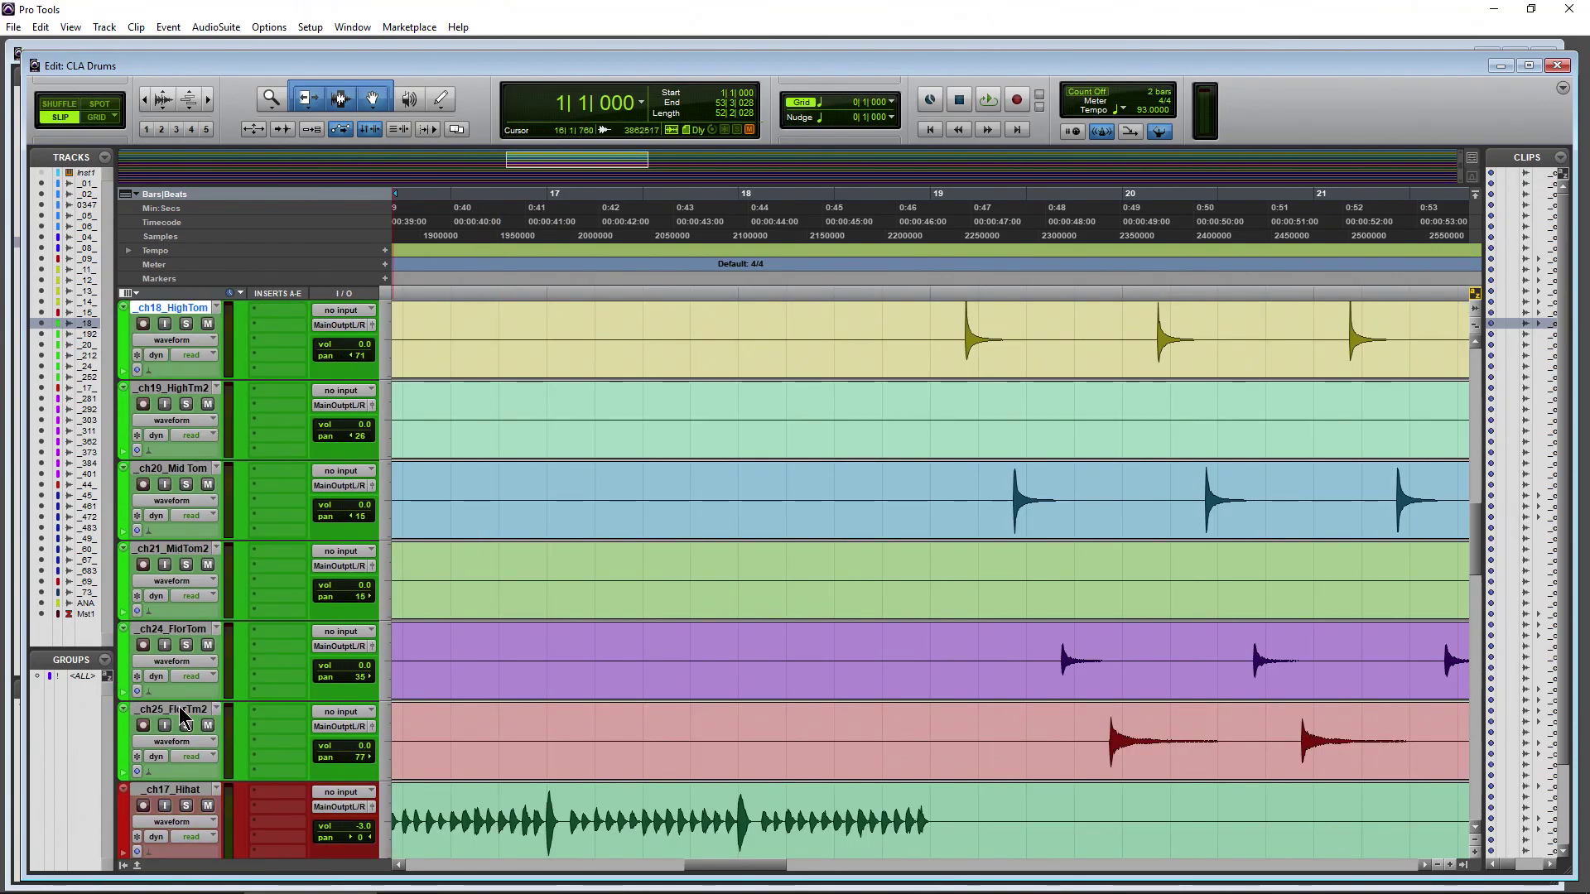
scroll(184, 467, "up", 1)
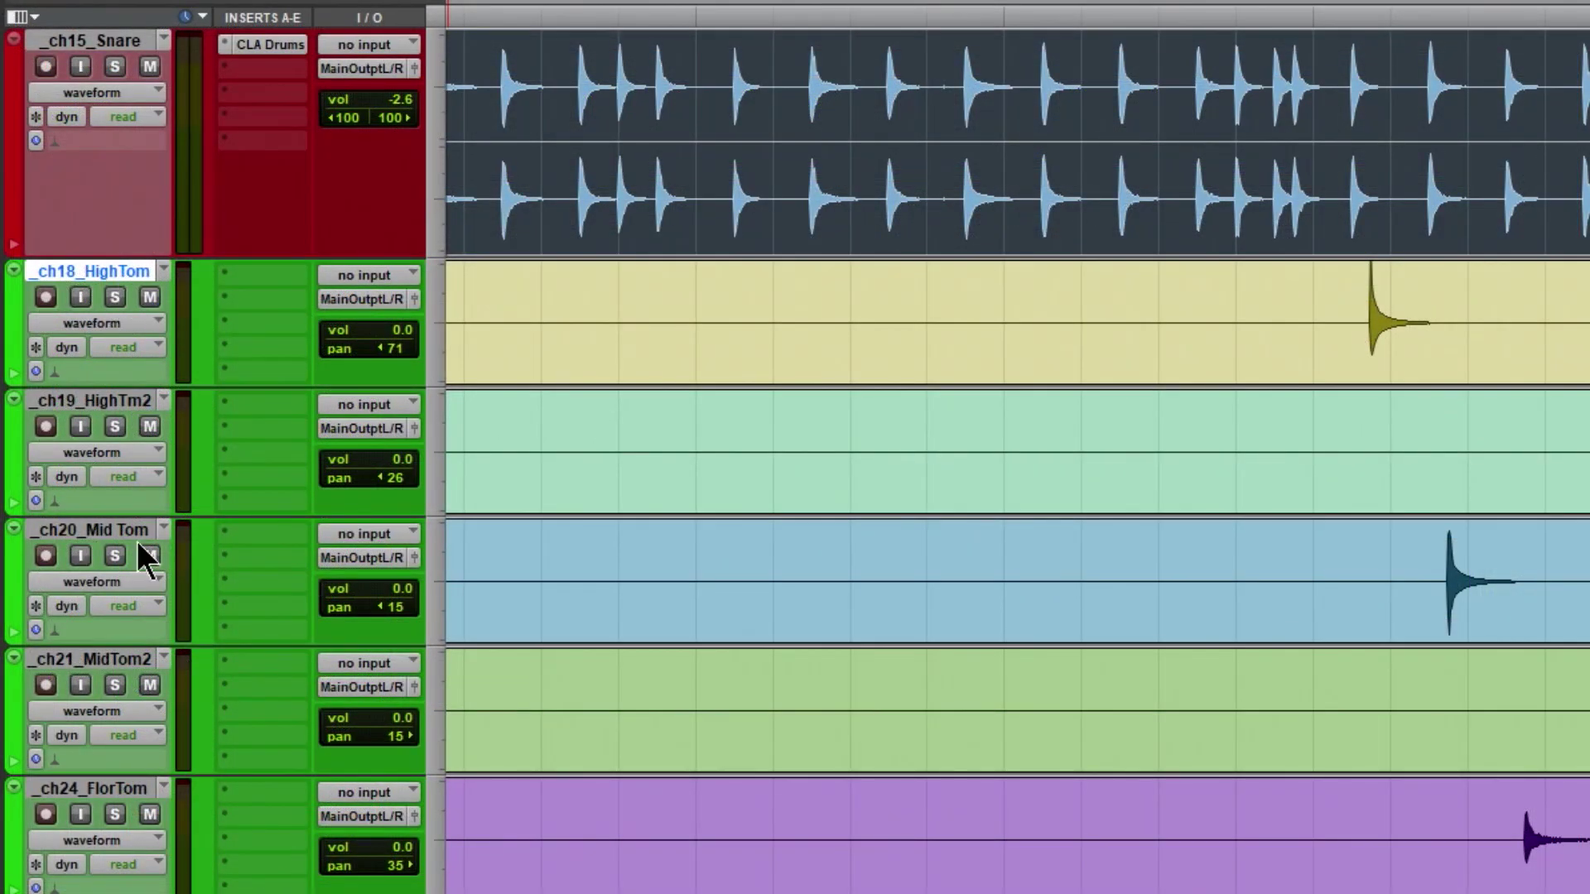
scroll(124, 508, "down", 3)
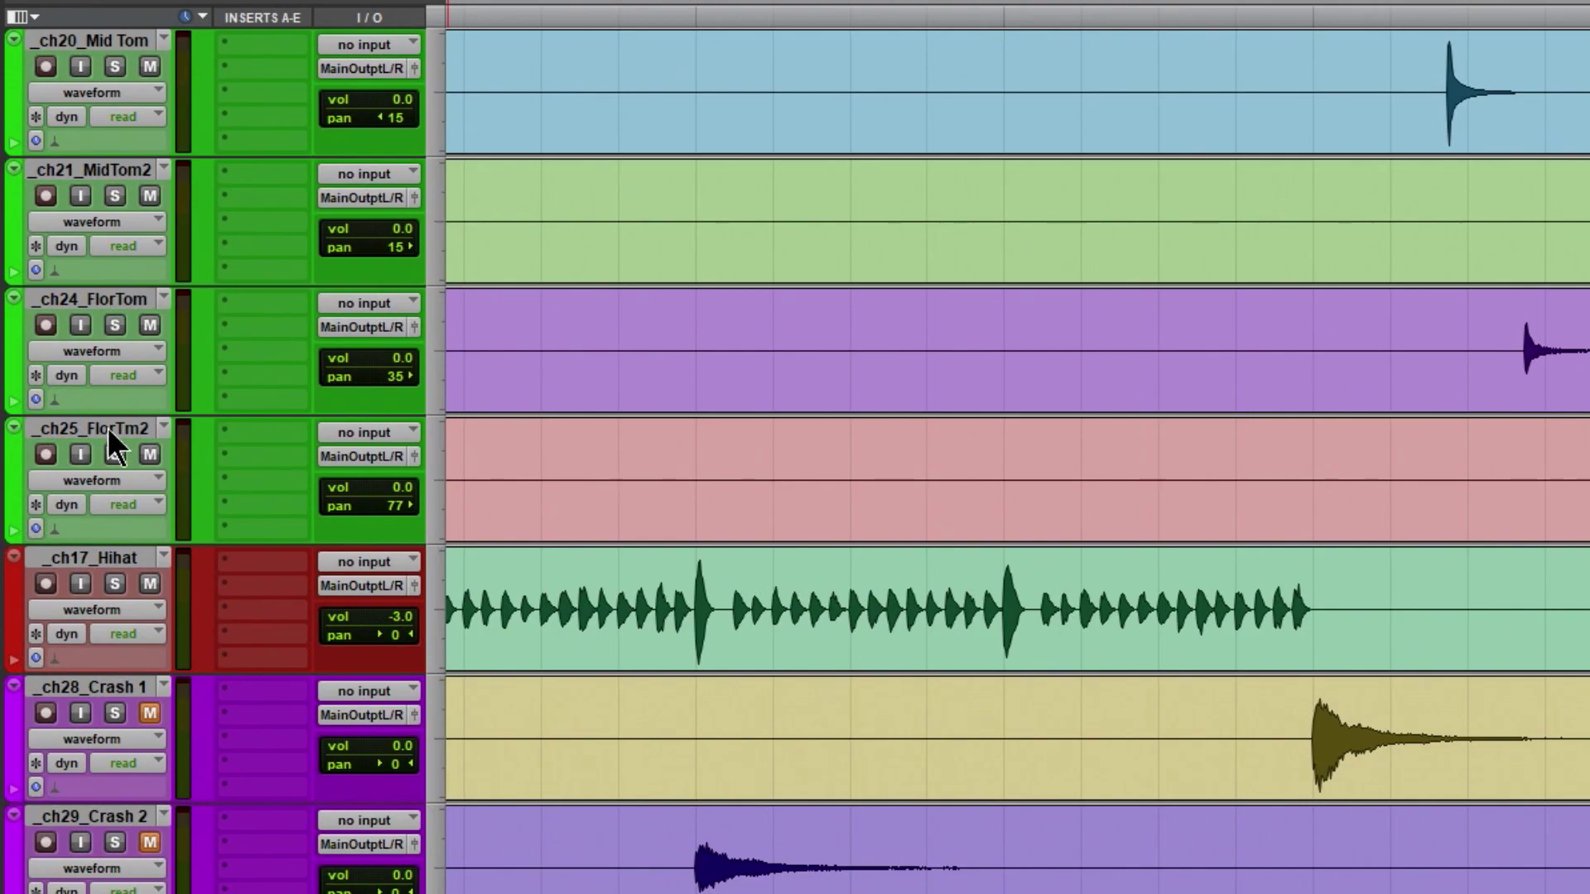
scroll(107, 427, "up", 4)
scroll(107, 427, "down", 2)
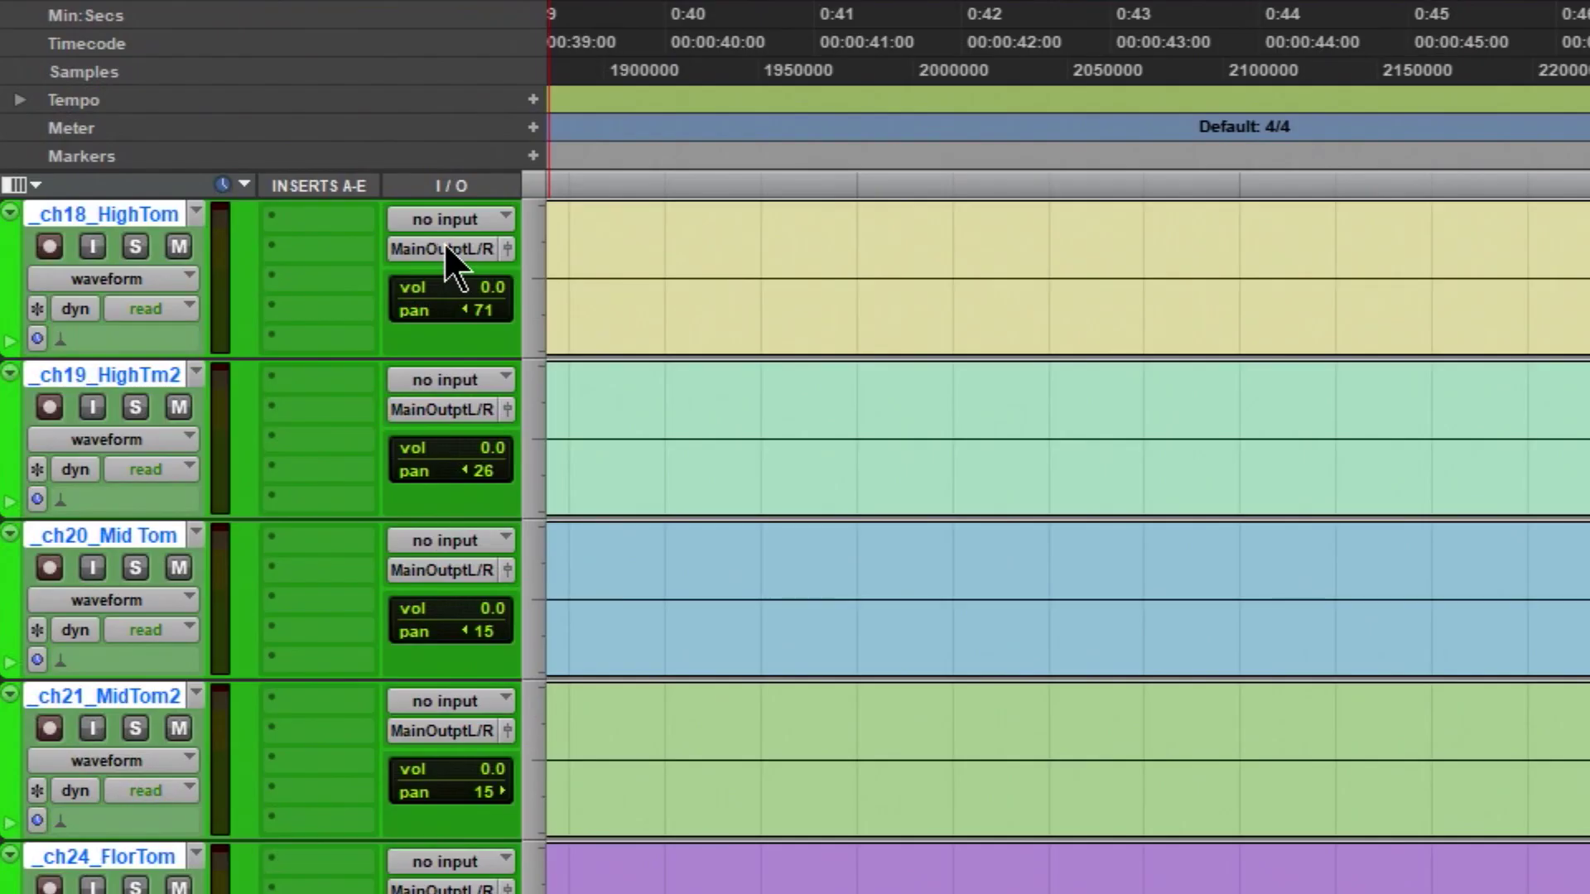
- Route the selected tom tracks' outputs to a new stereo Aux Input track named TOMS
left_click(452, 264)
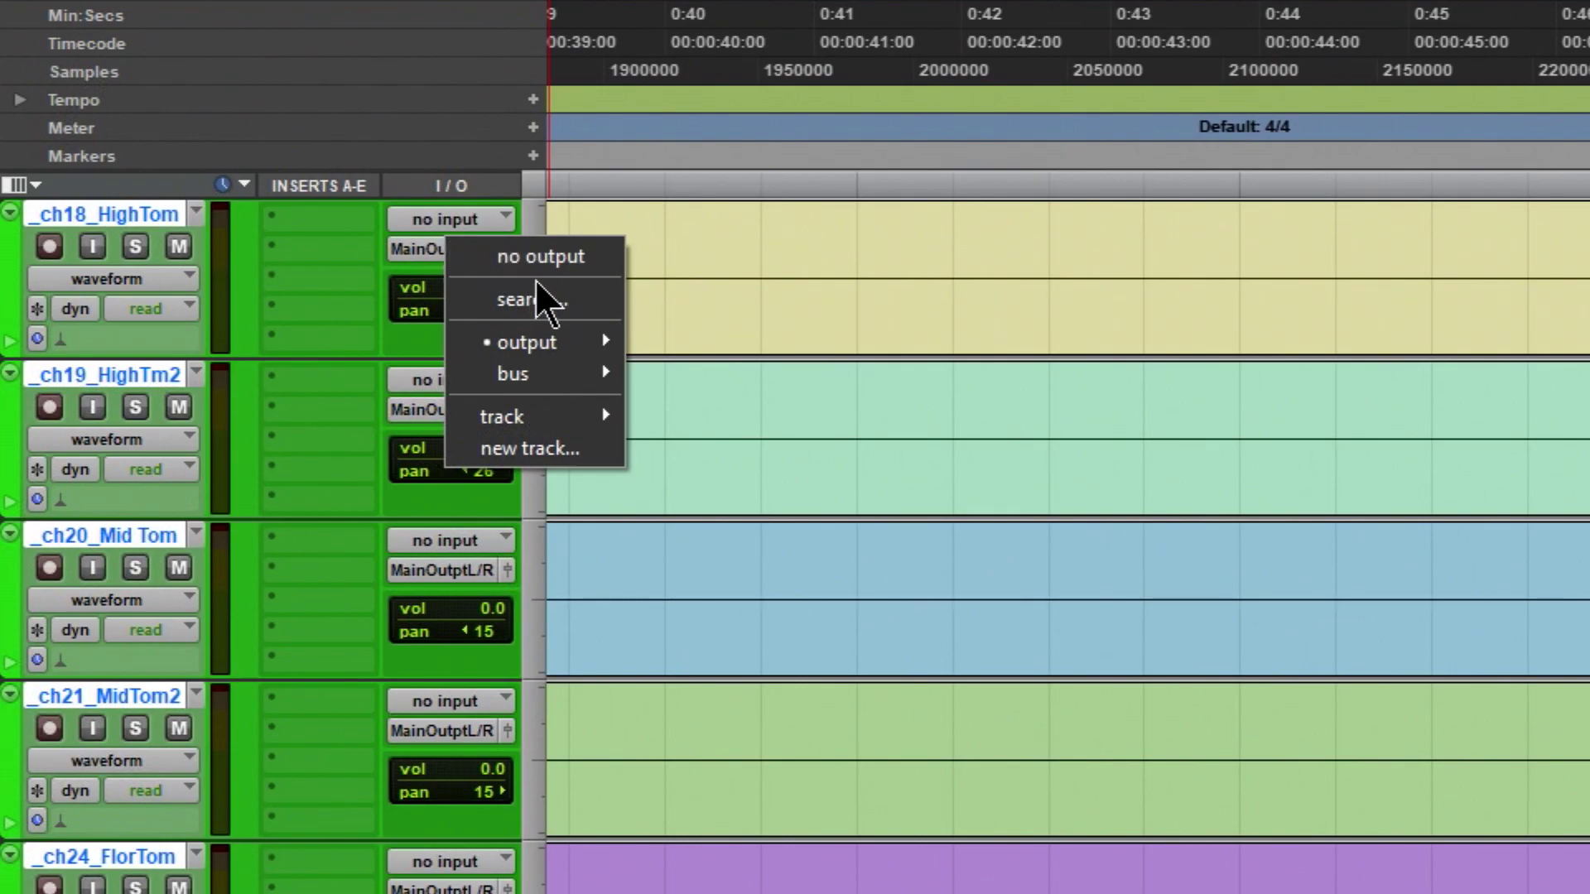
left_click(530, 448)
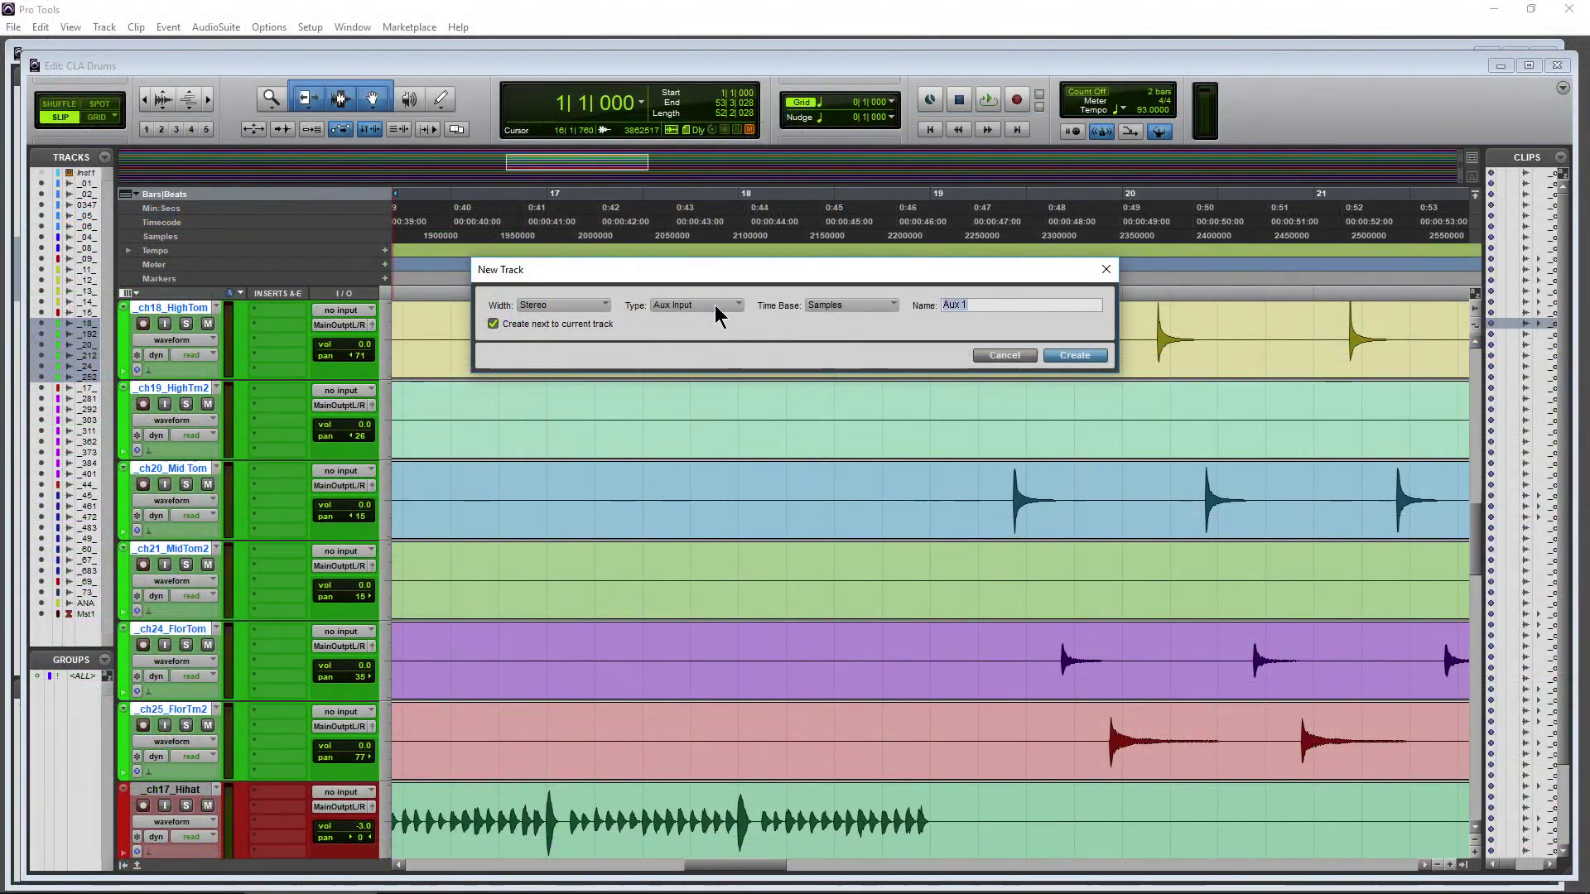
left_click(1197, 217)
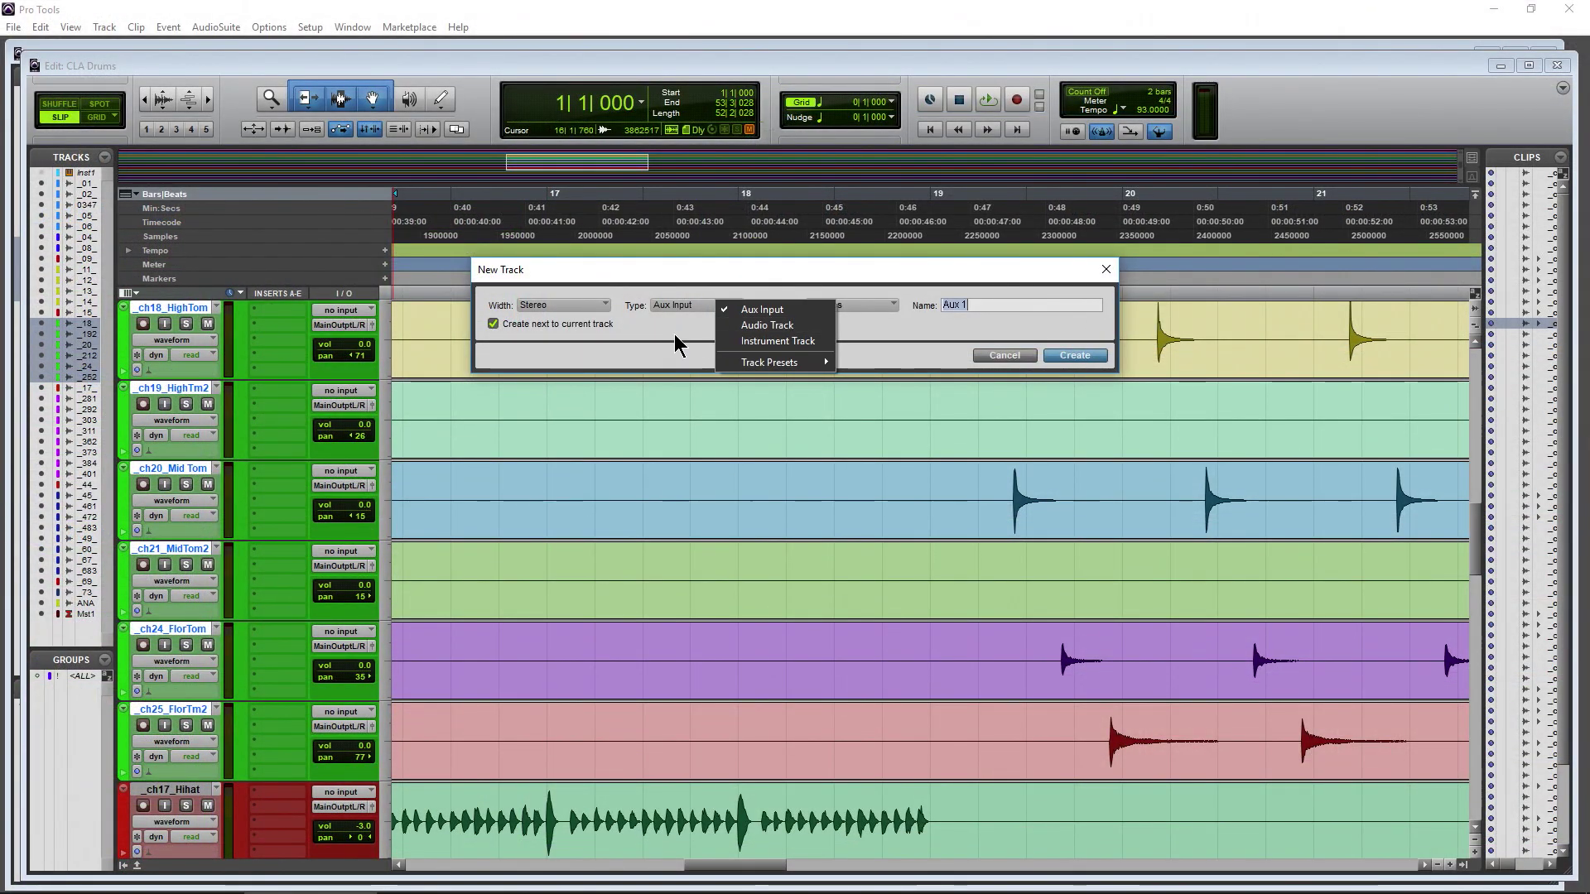
left_click(743, 312)
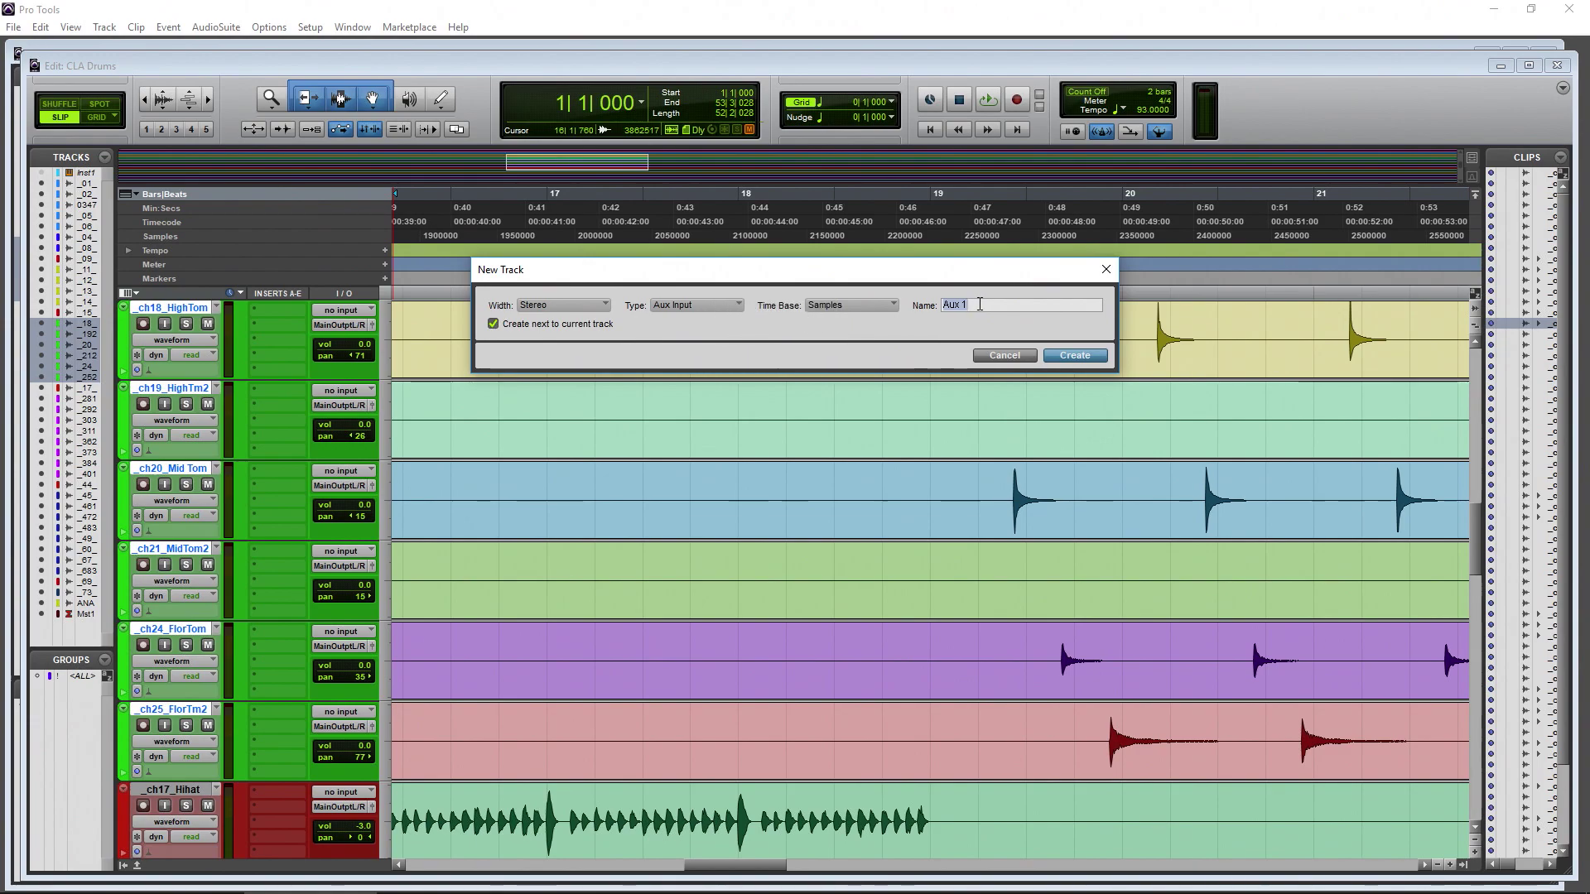
type("TOMS")
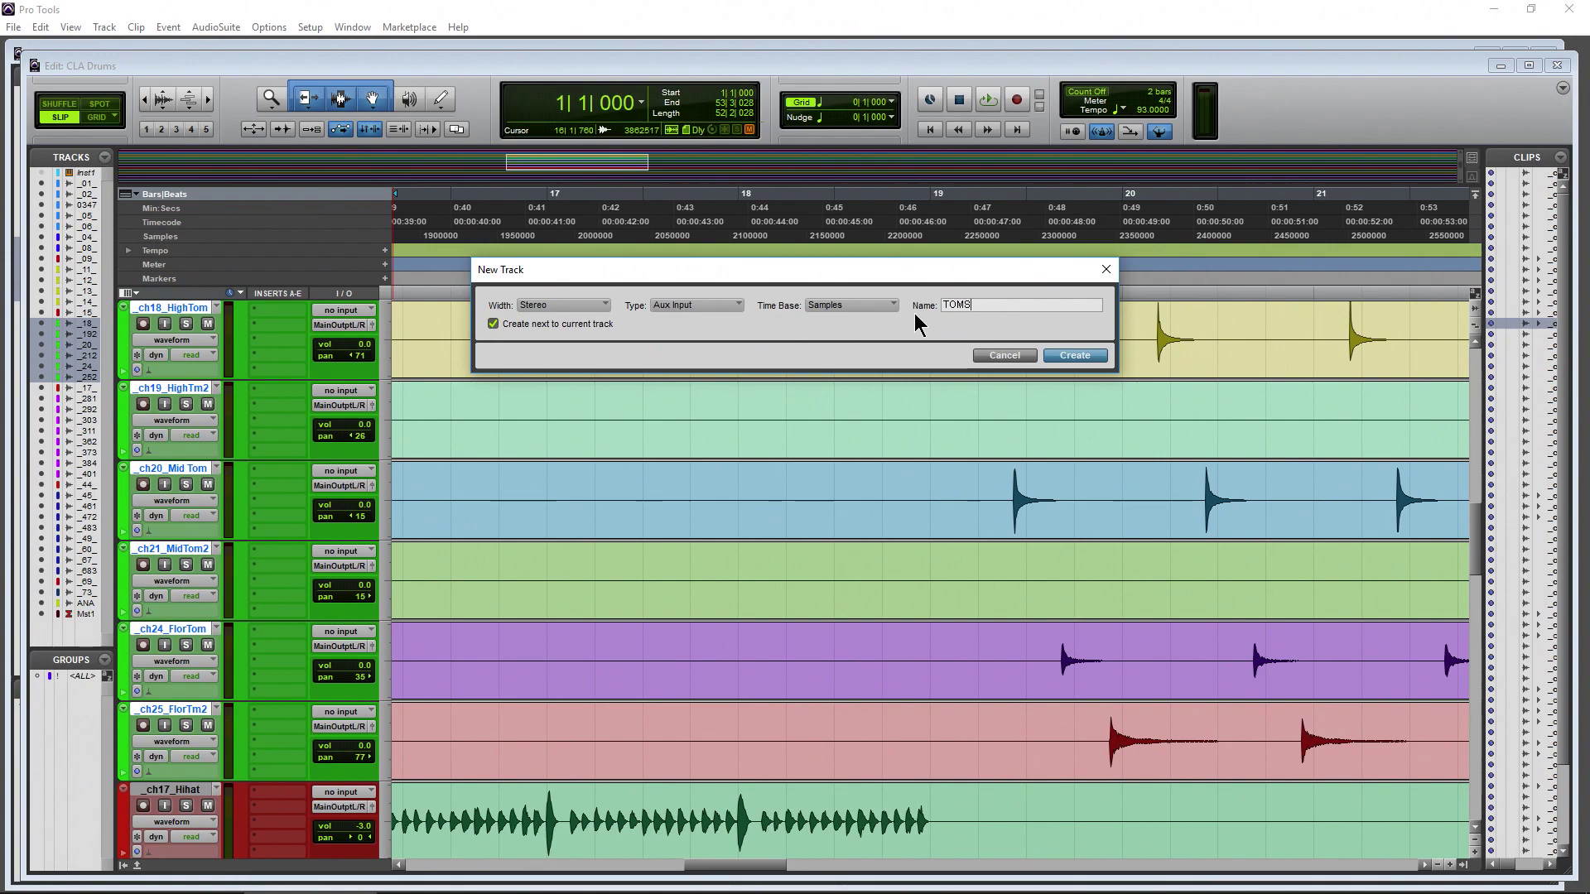
key("Return")
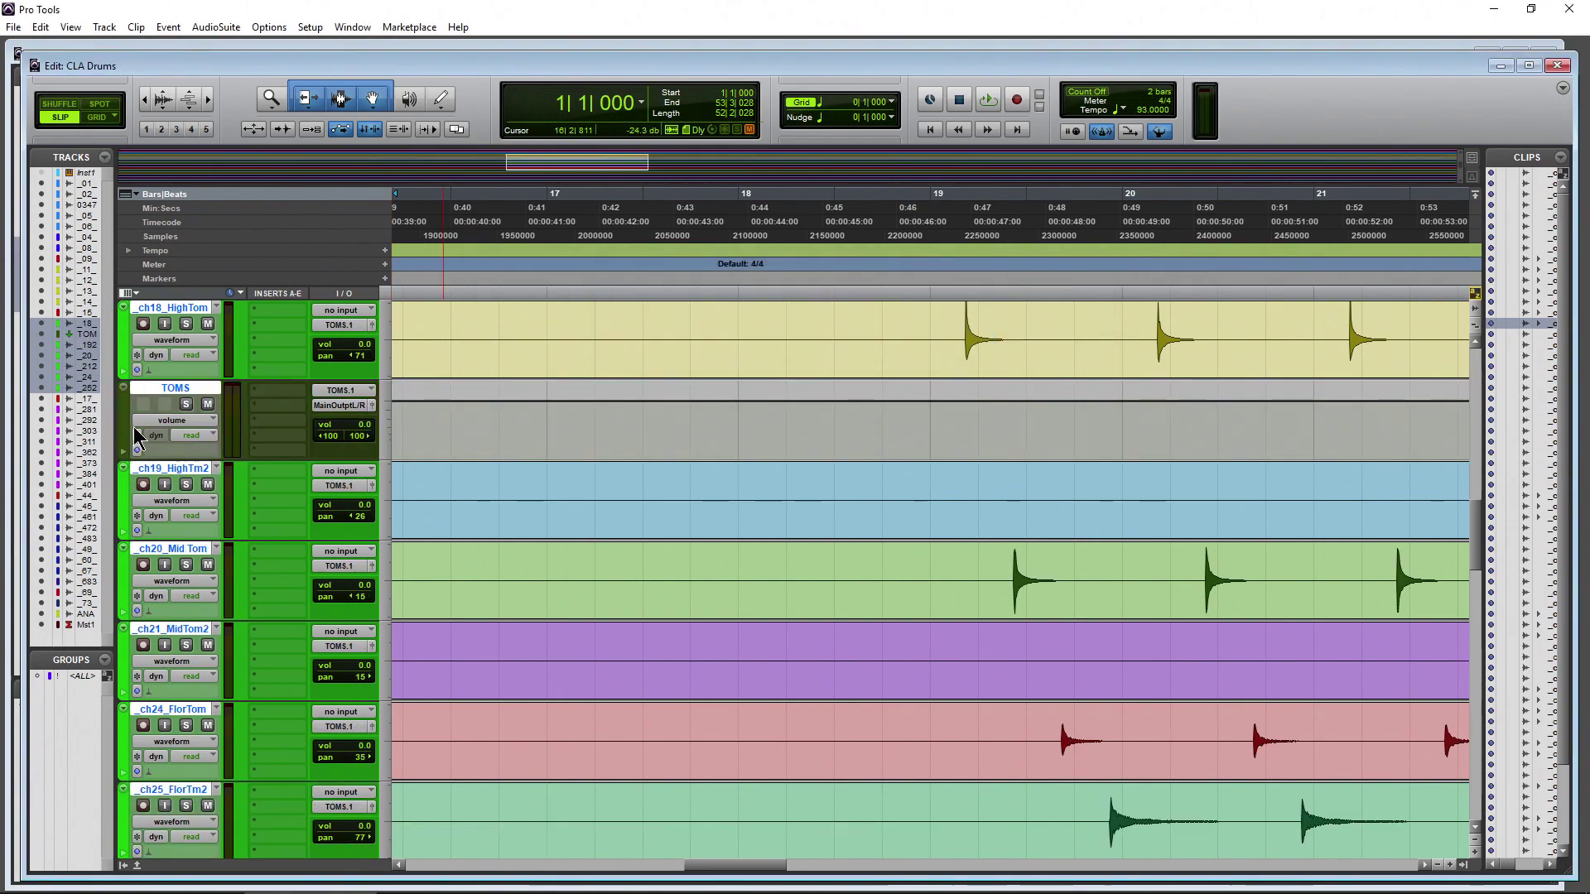
- Move the TOMS aux track below ch25_FlorTm2, directly above ch17_Hihat
left_click(177, 305)
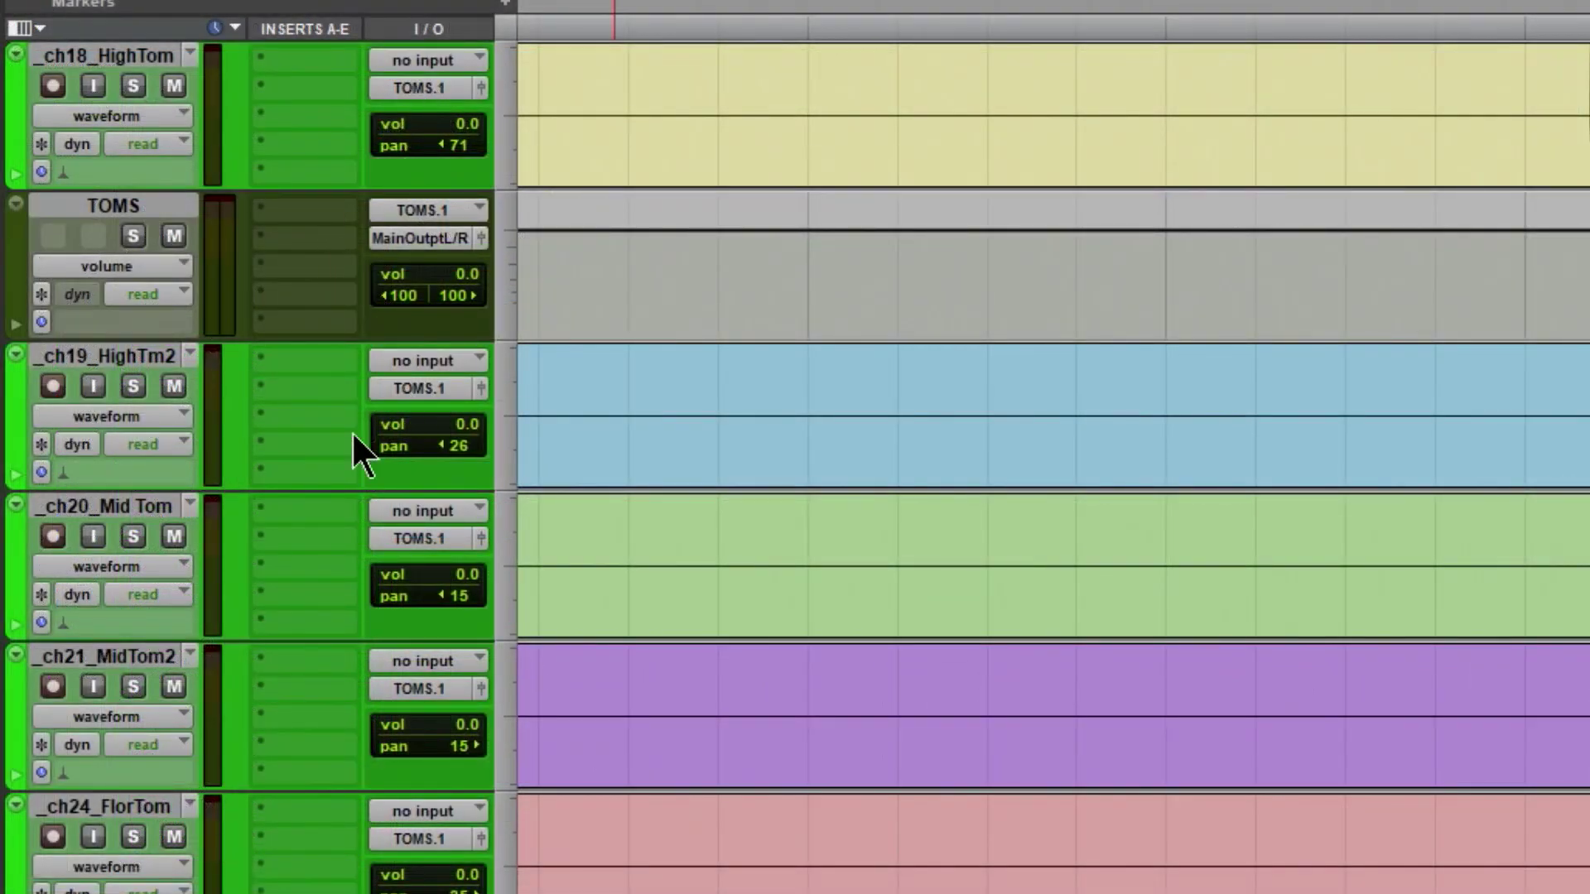
scroll(260, 406, "down", 3)
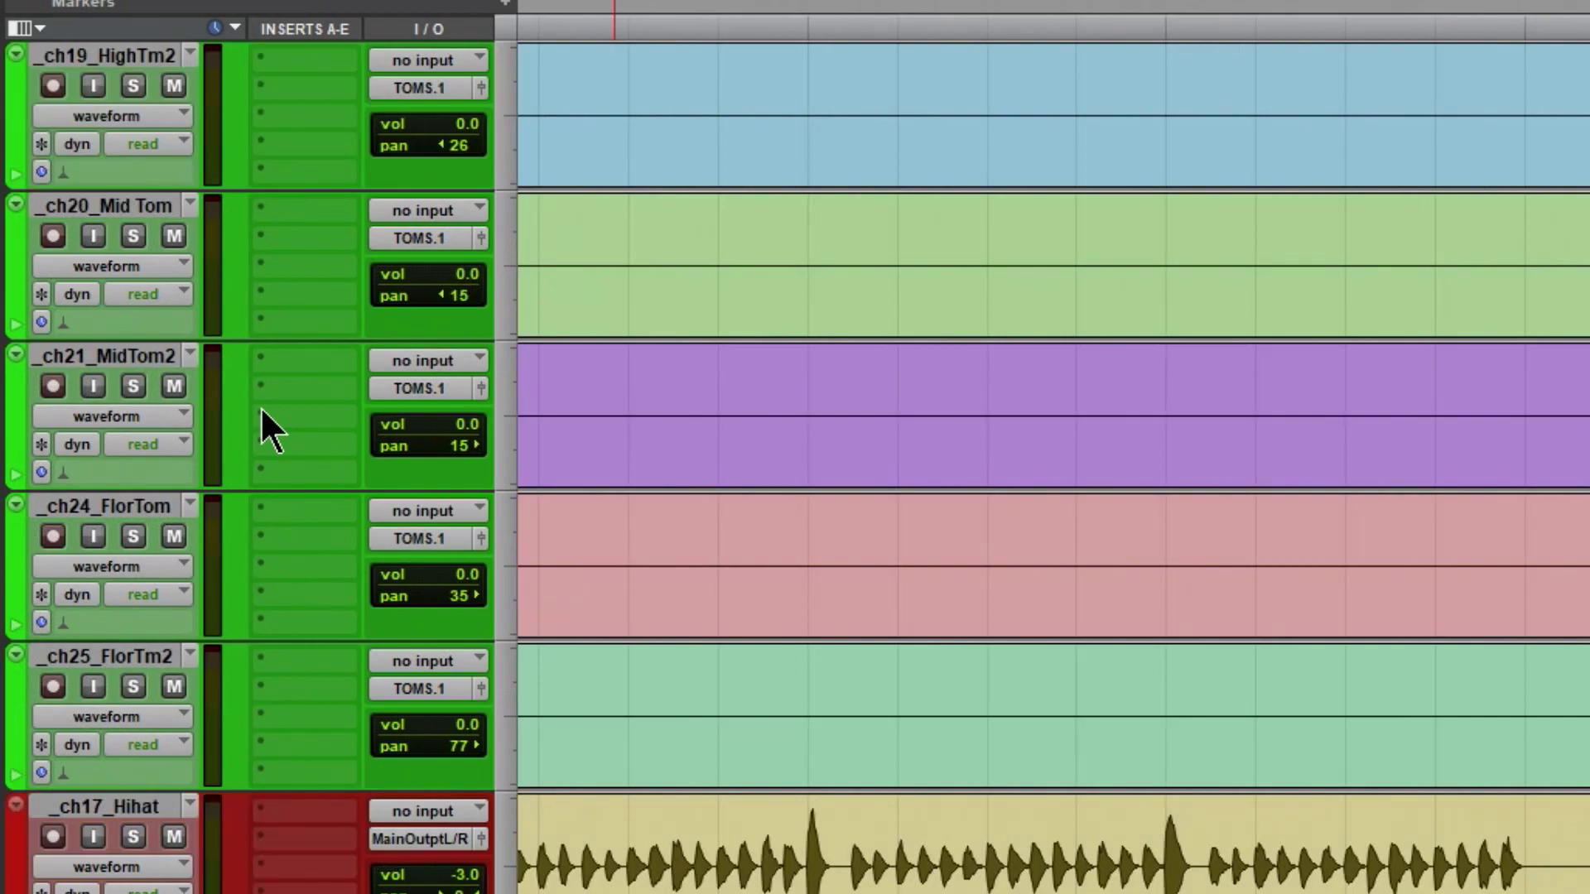
scroll(282, 539, "up", 3)
left_click(113, 205)
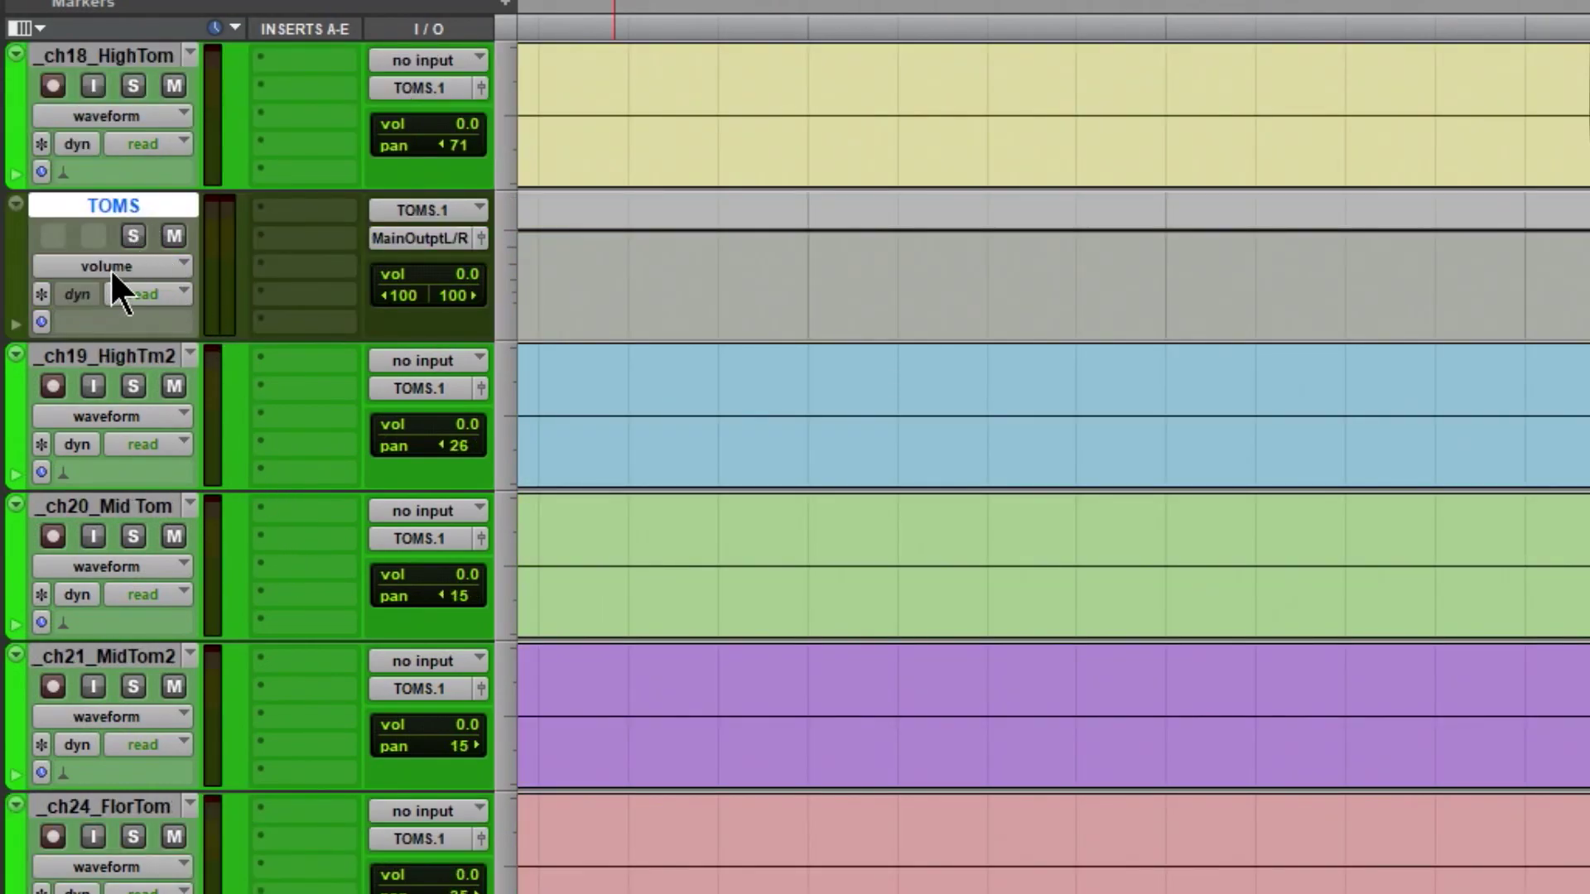
left_click_drag(126, 205, 172, 388)
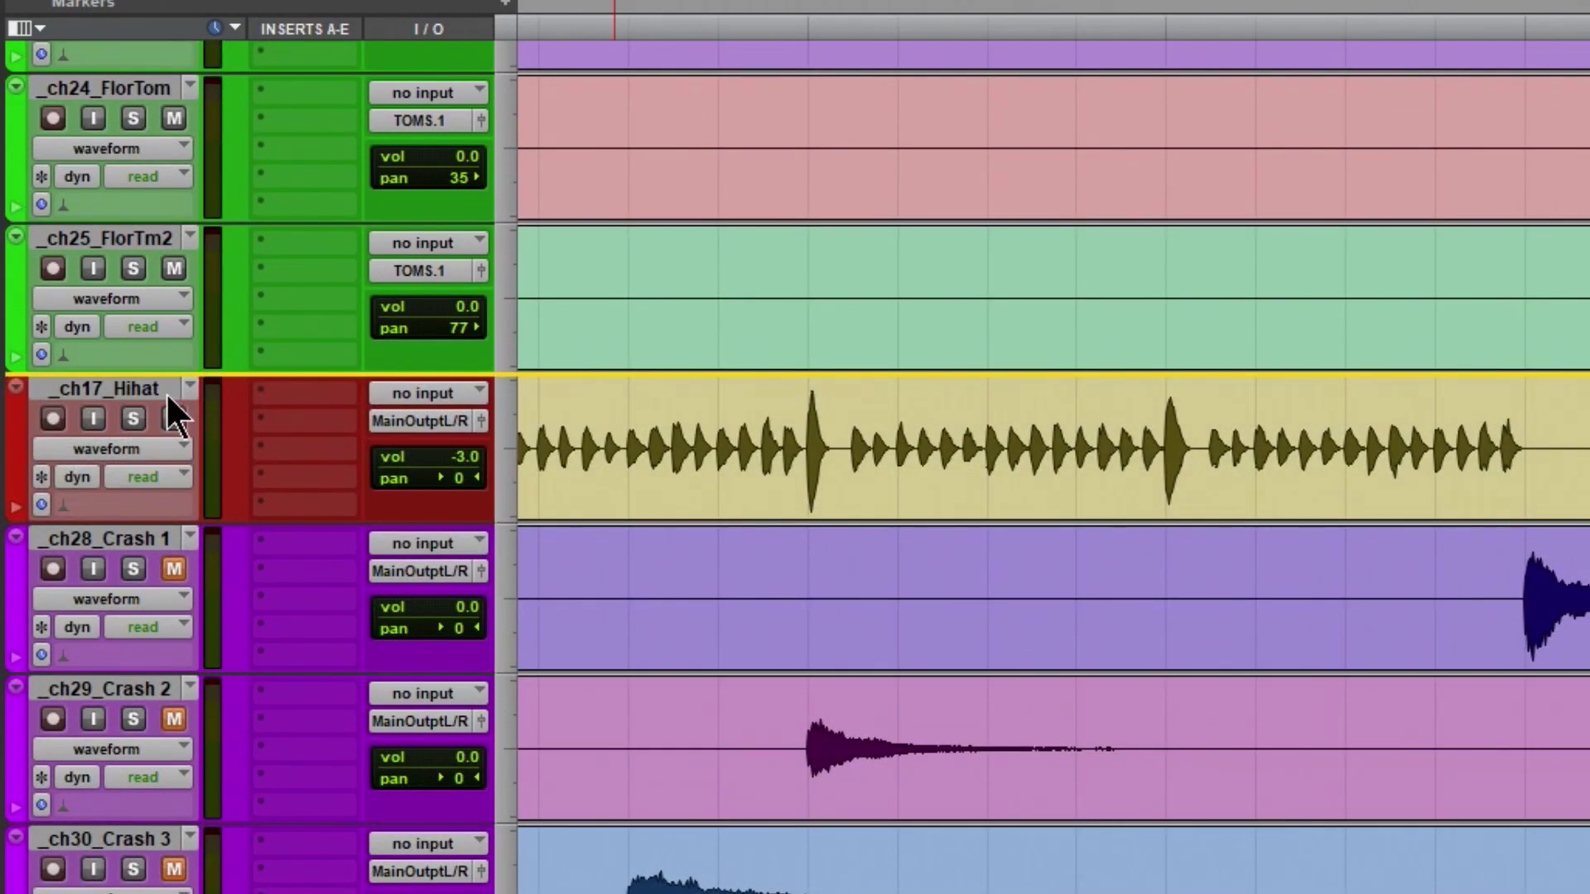
left_click_drag(57, 539, 16, 344)
- Set the TOMS track's color to red and close the color palette
double_click(15, 340)
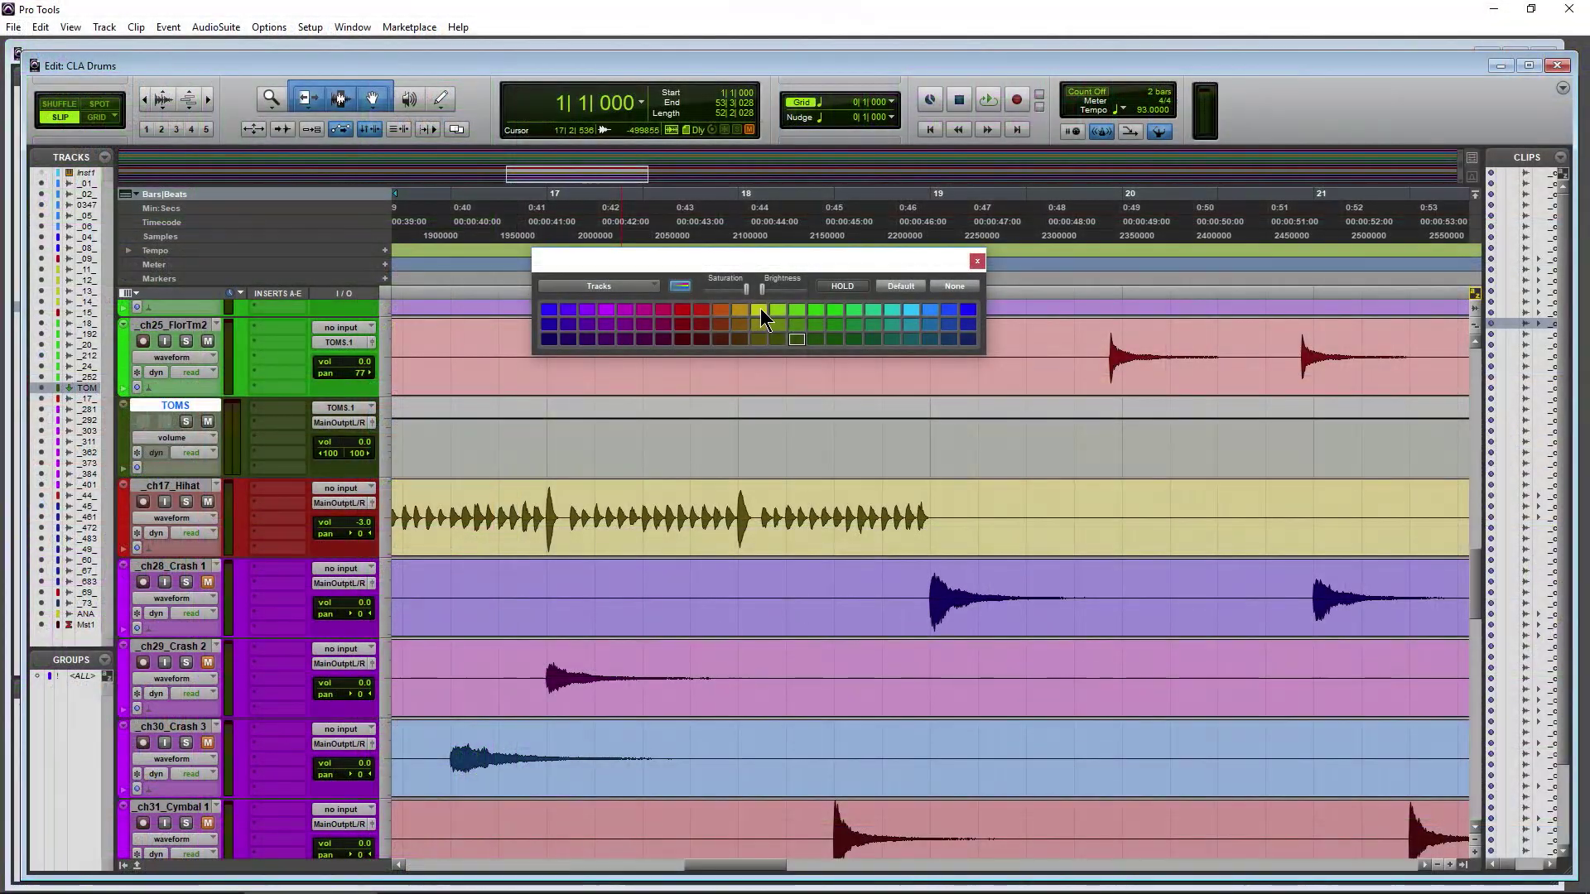
left_click(760, 309)
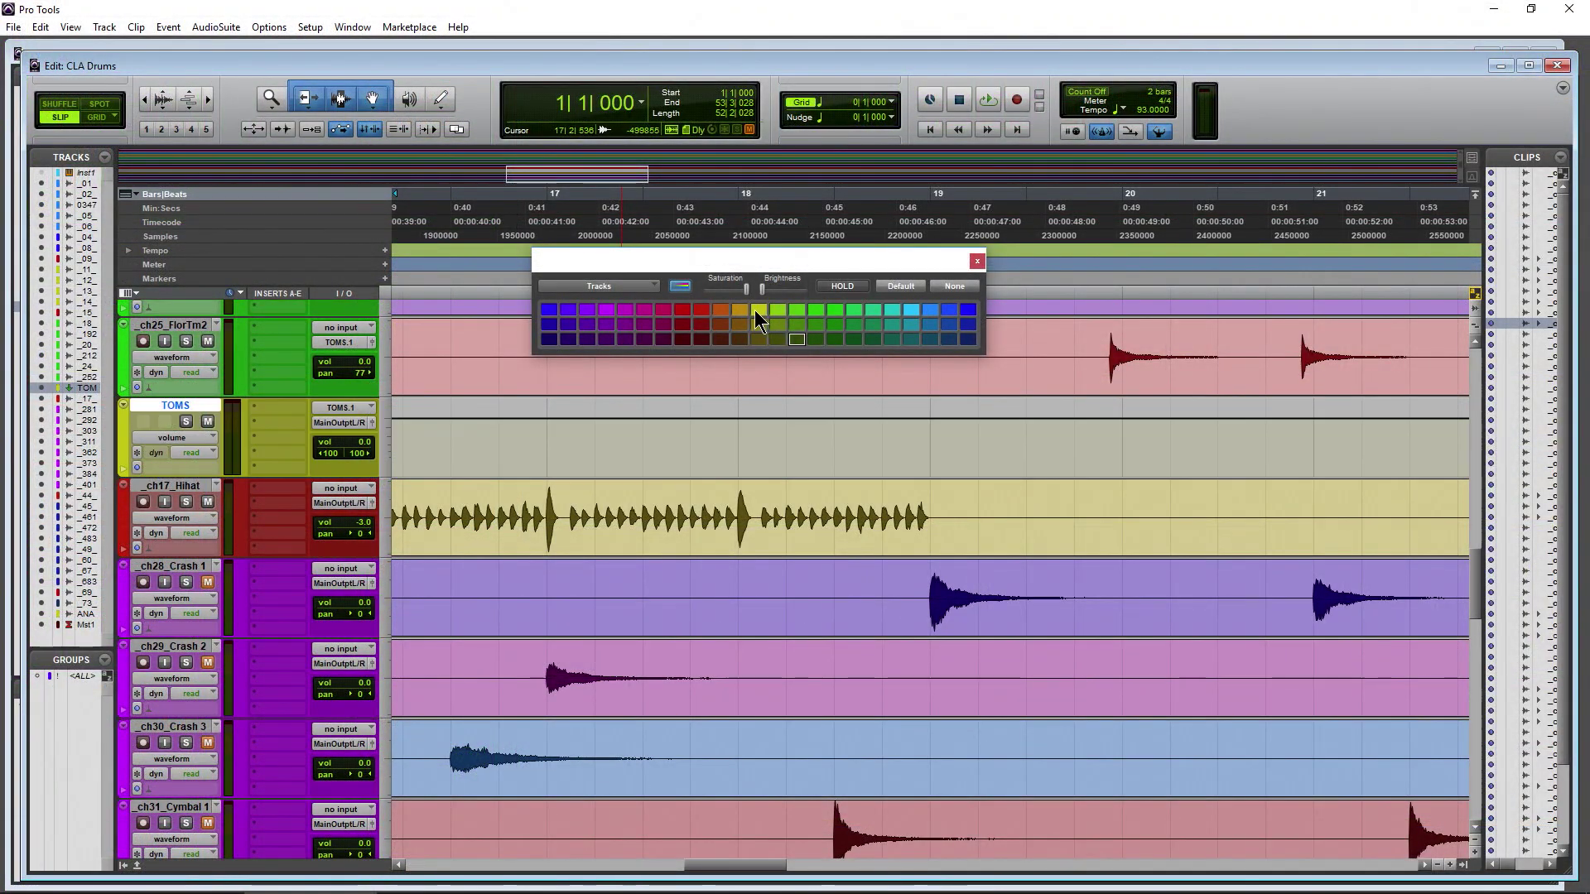
left_click(682, 309)
left_click(977, 261)
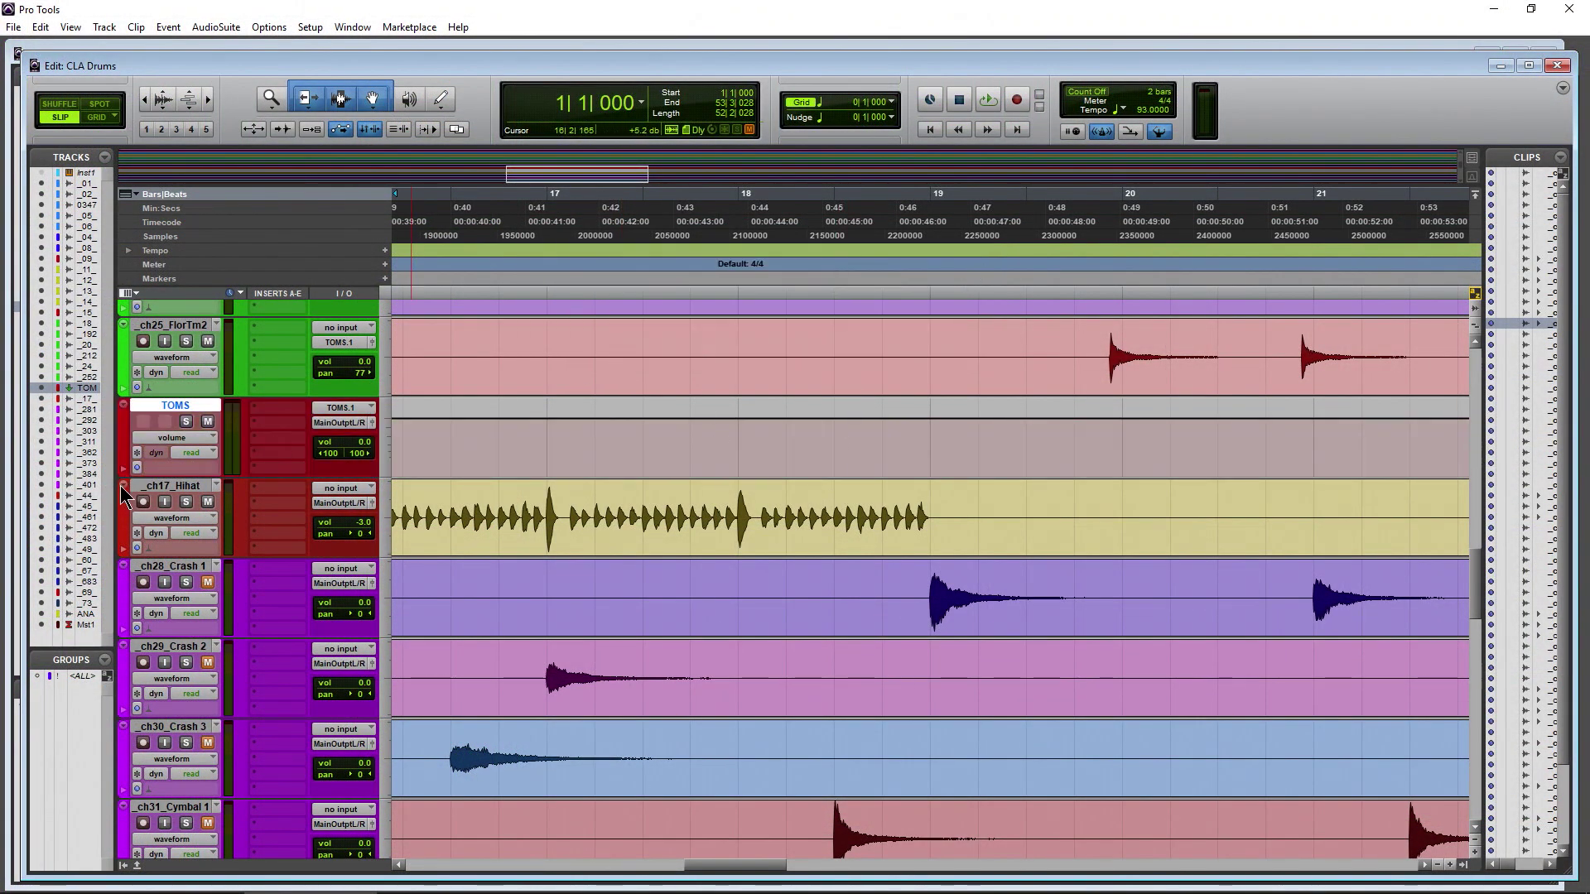
- Solo the TOMS track and play briefly from the start and from the mid tom hits in bar 5
scroll(201, 594, "up", 3)
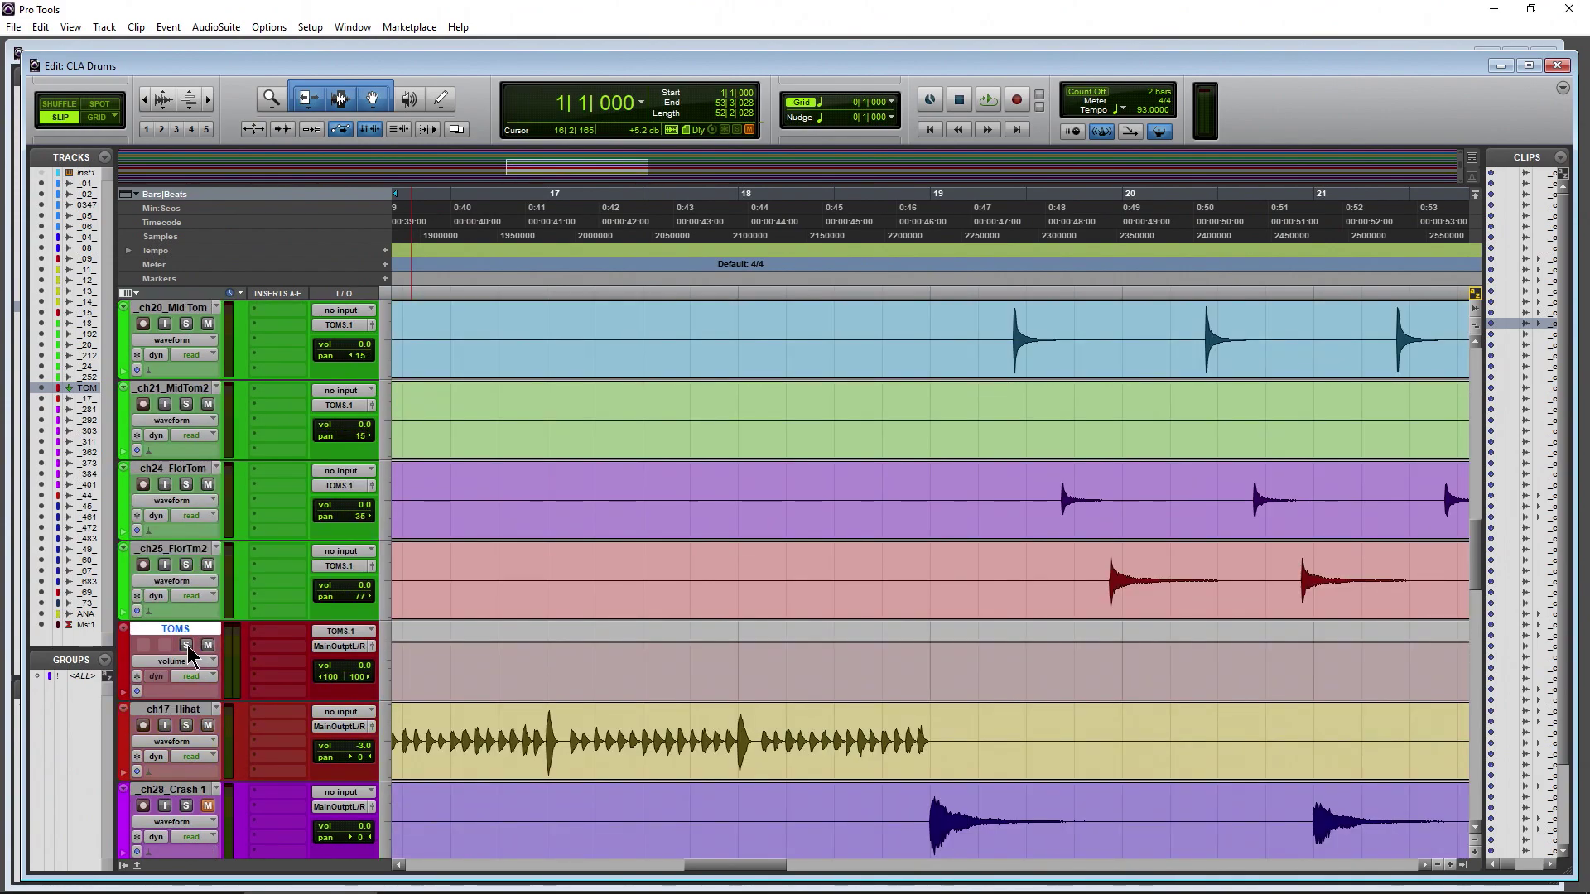
left_click(186, 645)
key("space")
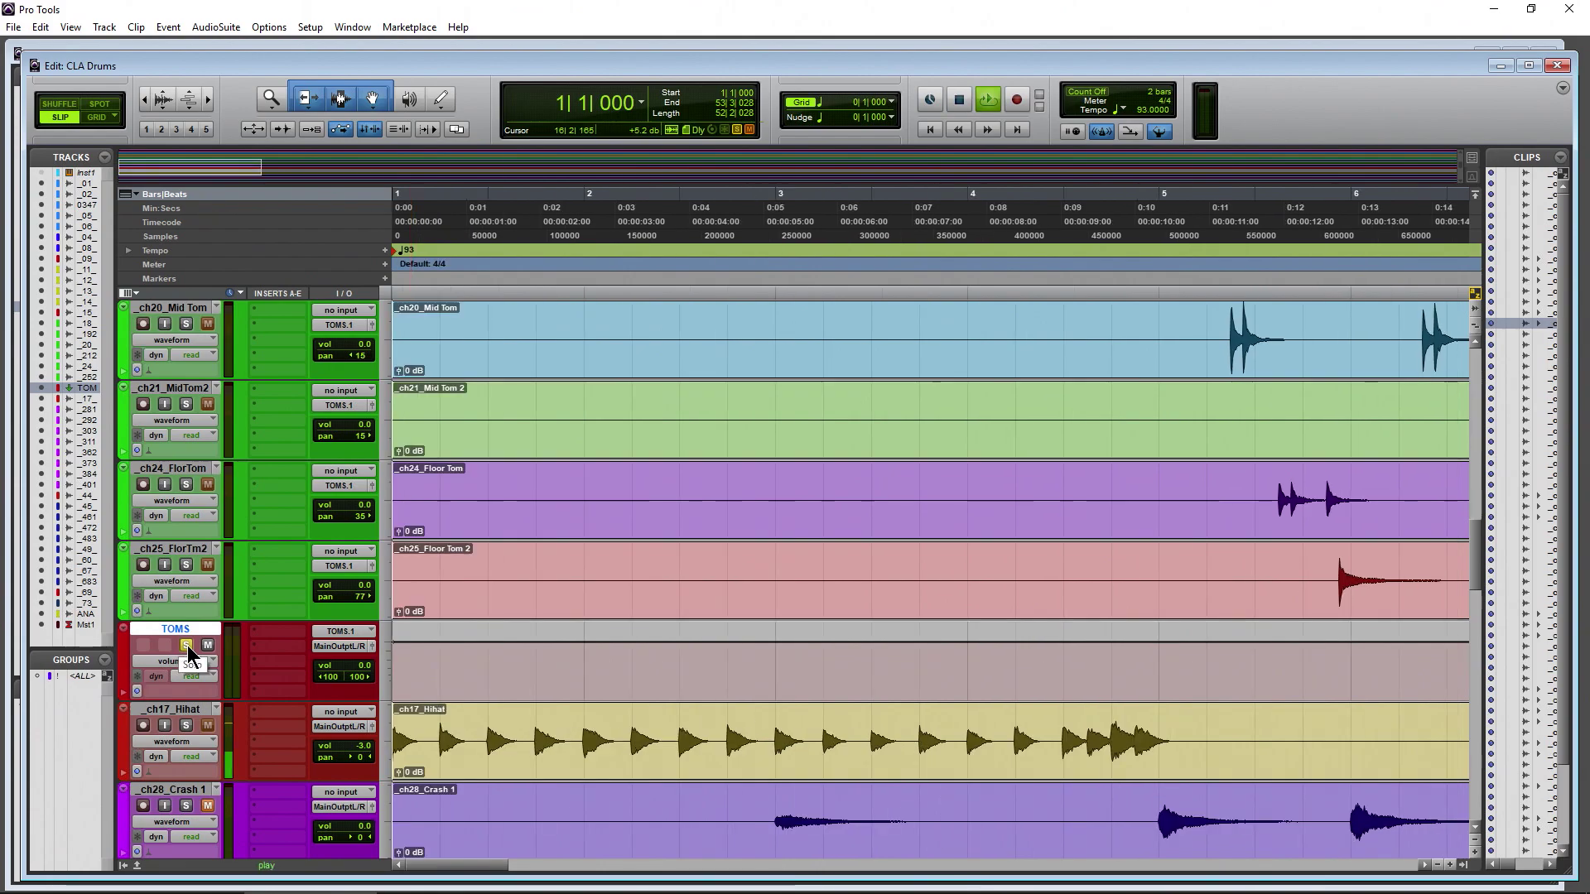
key("space")
left_click(1225, 393)
key("space")
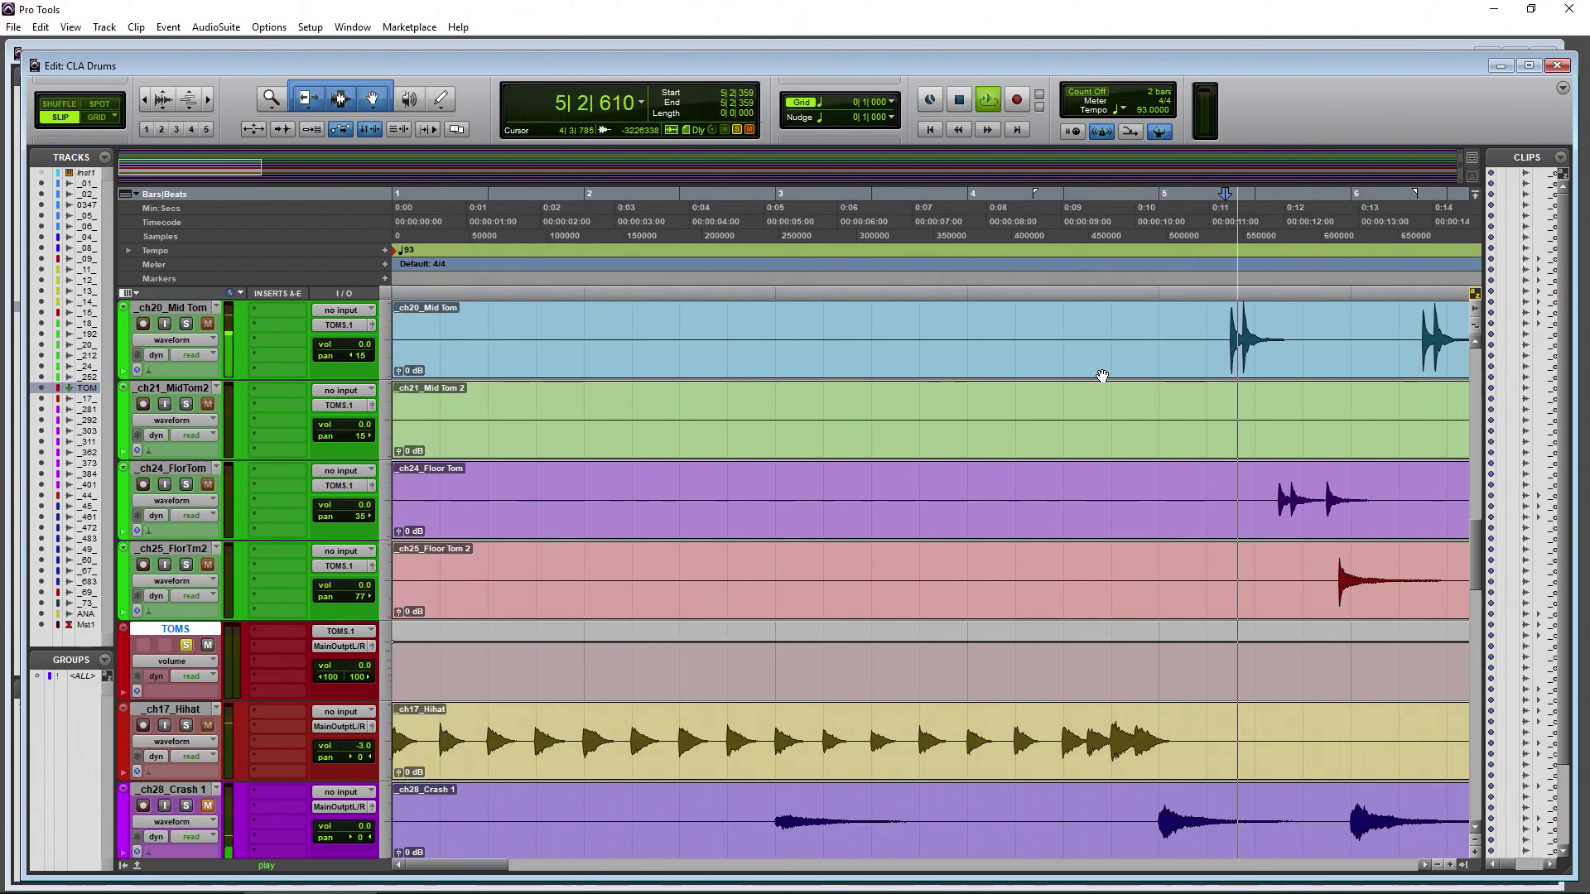
key("space")
- Solo-safe all tom tracks from ch18_HighTom through ch25_FlorTm2 and play the soloed TOMS track from bar 5
scroll(613, 571, "up", 1)
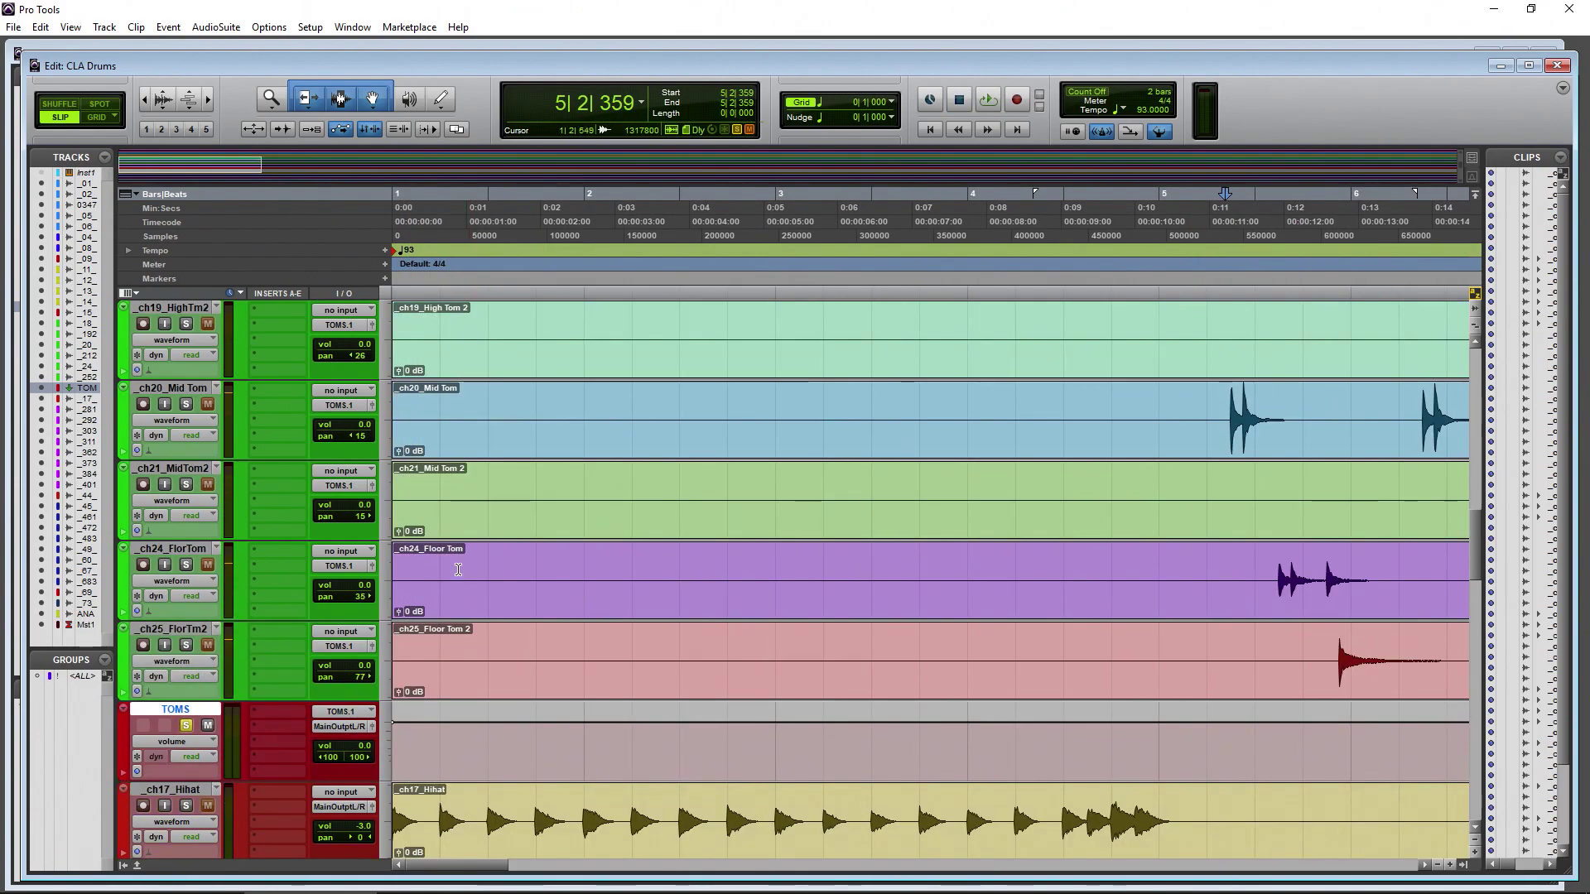
scroll(687, 549, "down", 1)
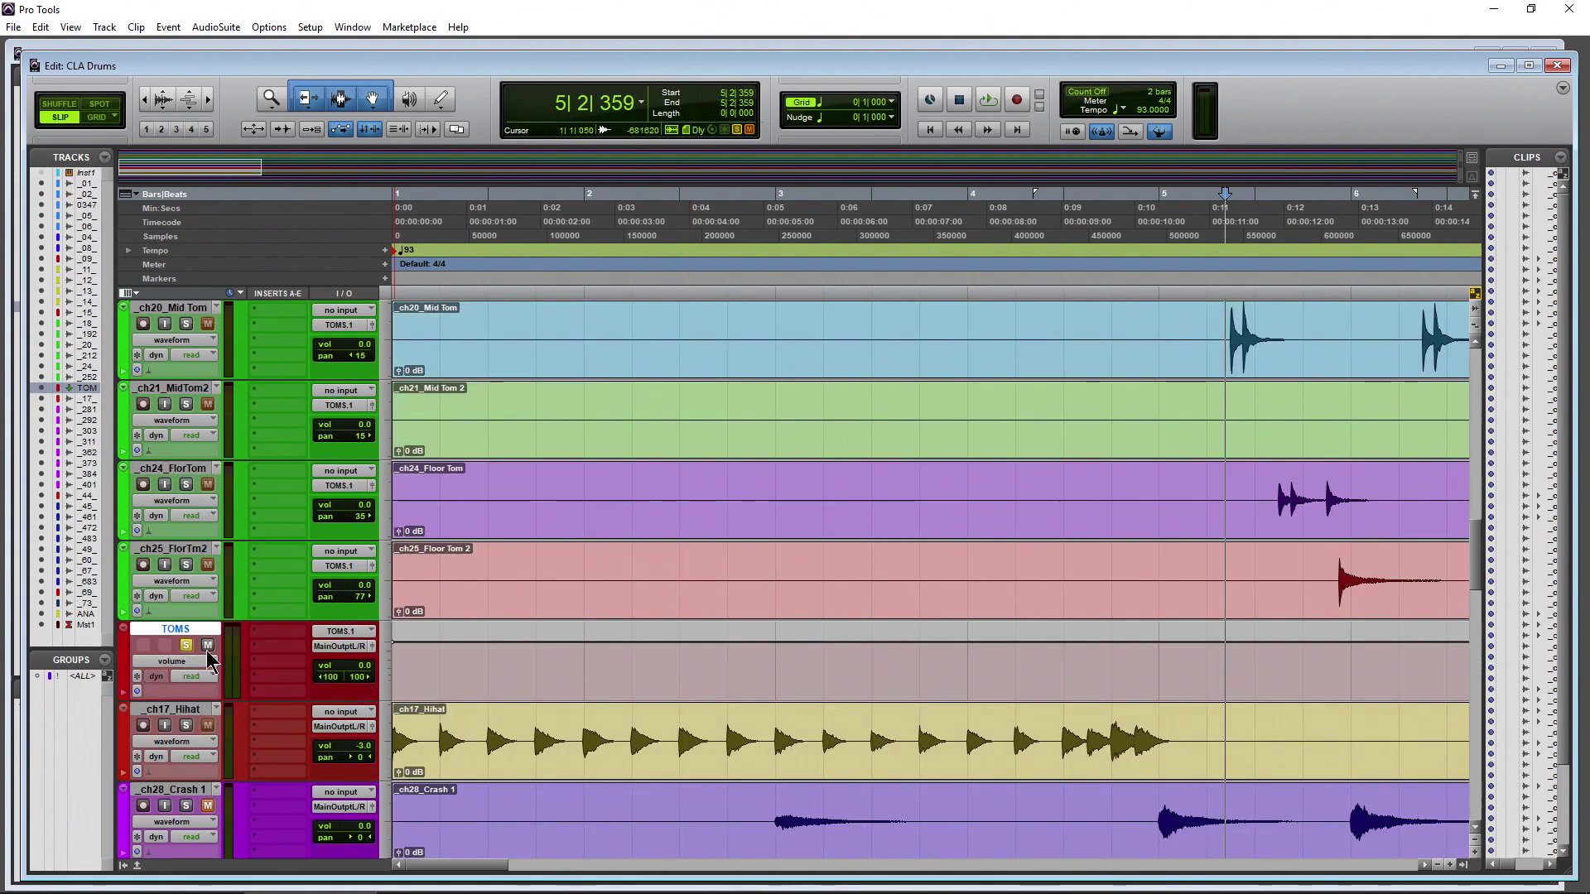
scroll(205, 652, "up", 1)
scroll(202, 646, "up", 1)
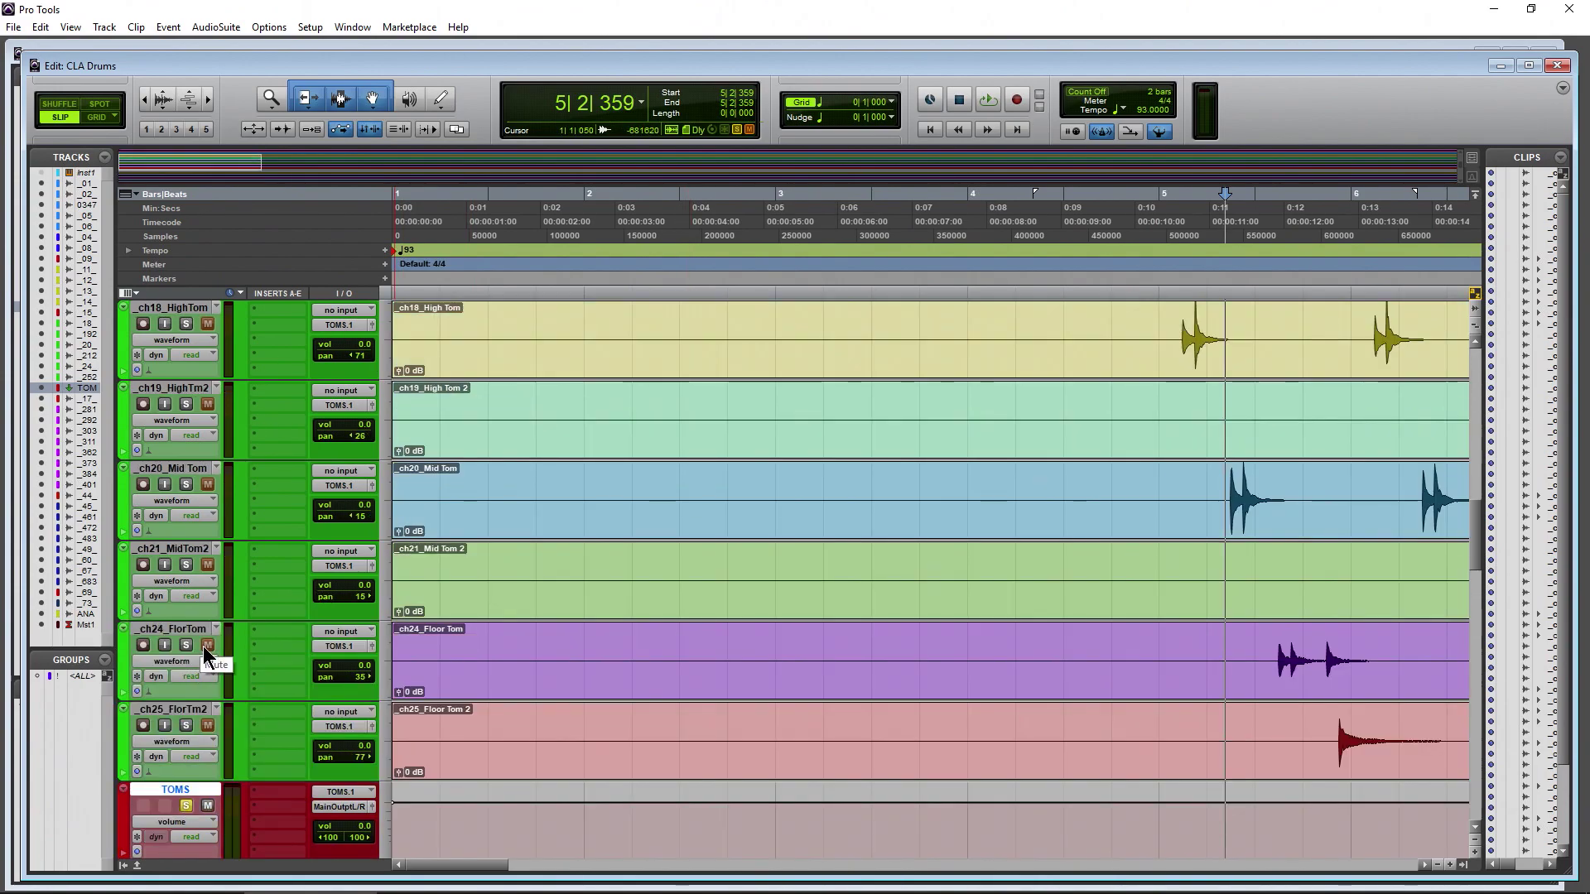
scroll(197, 626, "up", 1)
left_click(186, 451)
scroll(157, 535, "down", 2)
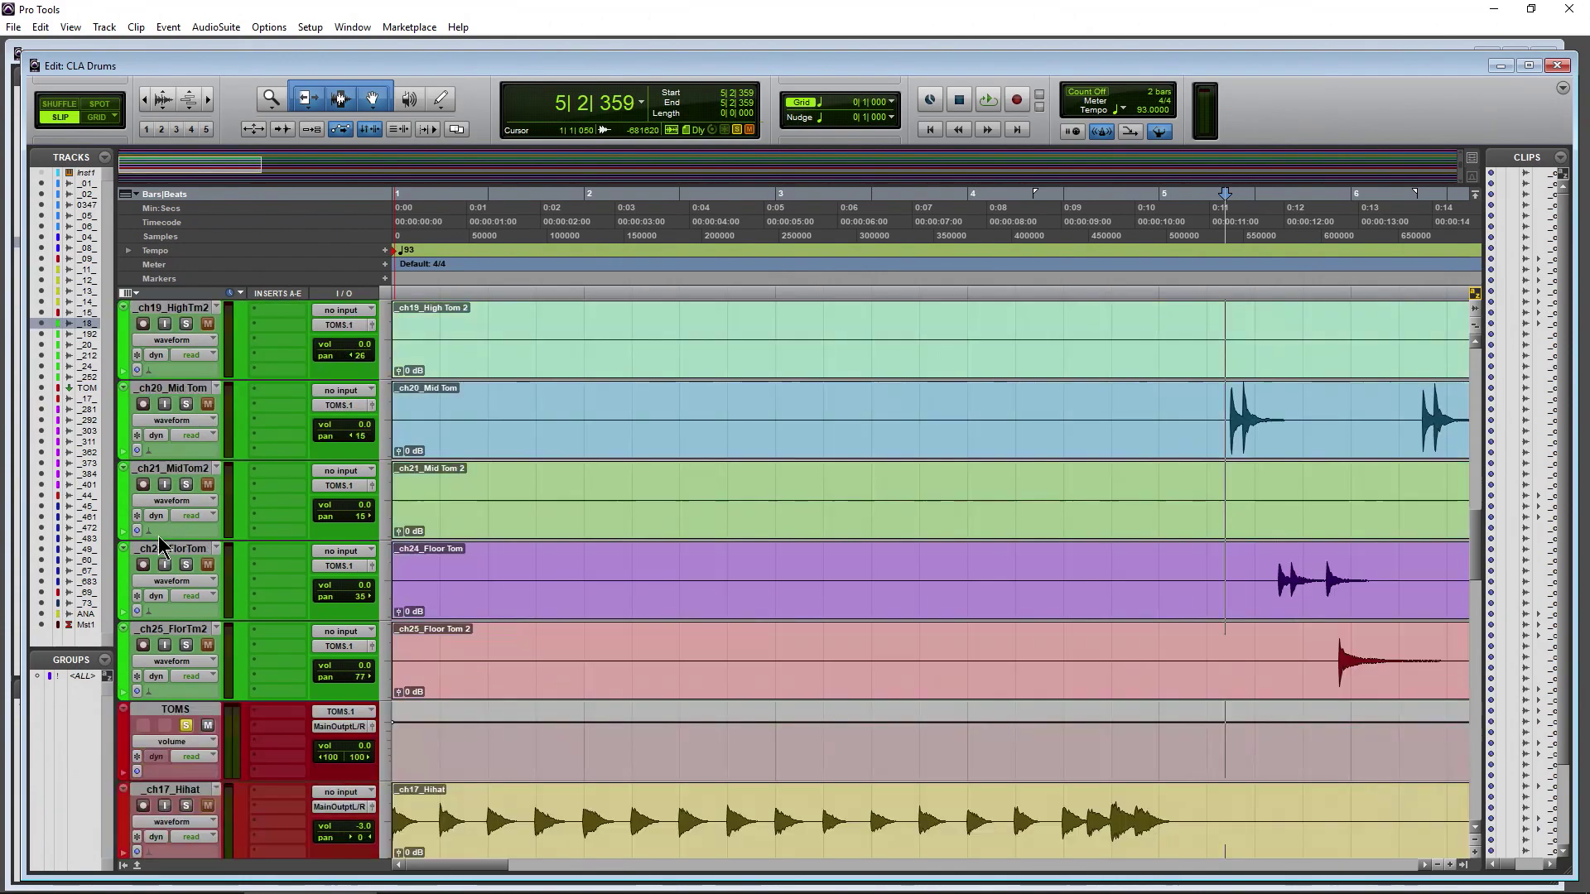
left_click(168, 631, "shift")
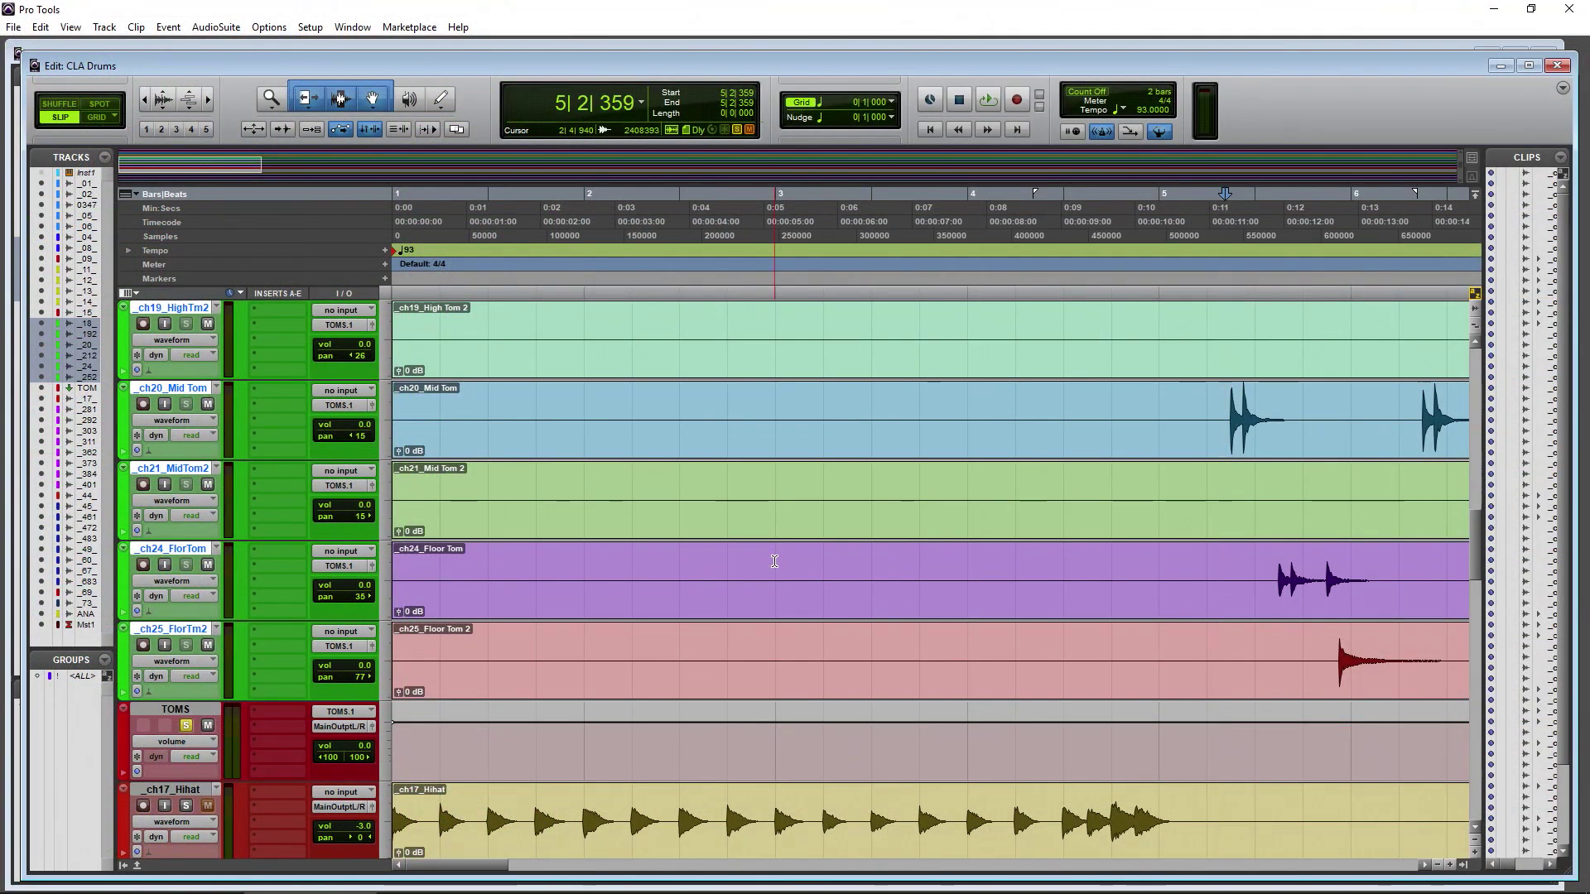
key("space")
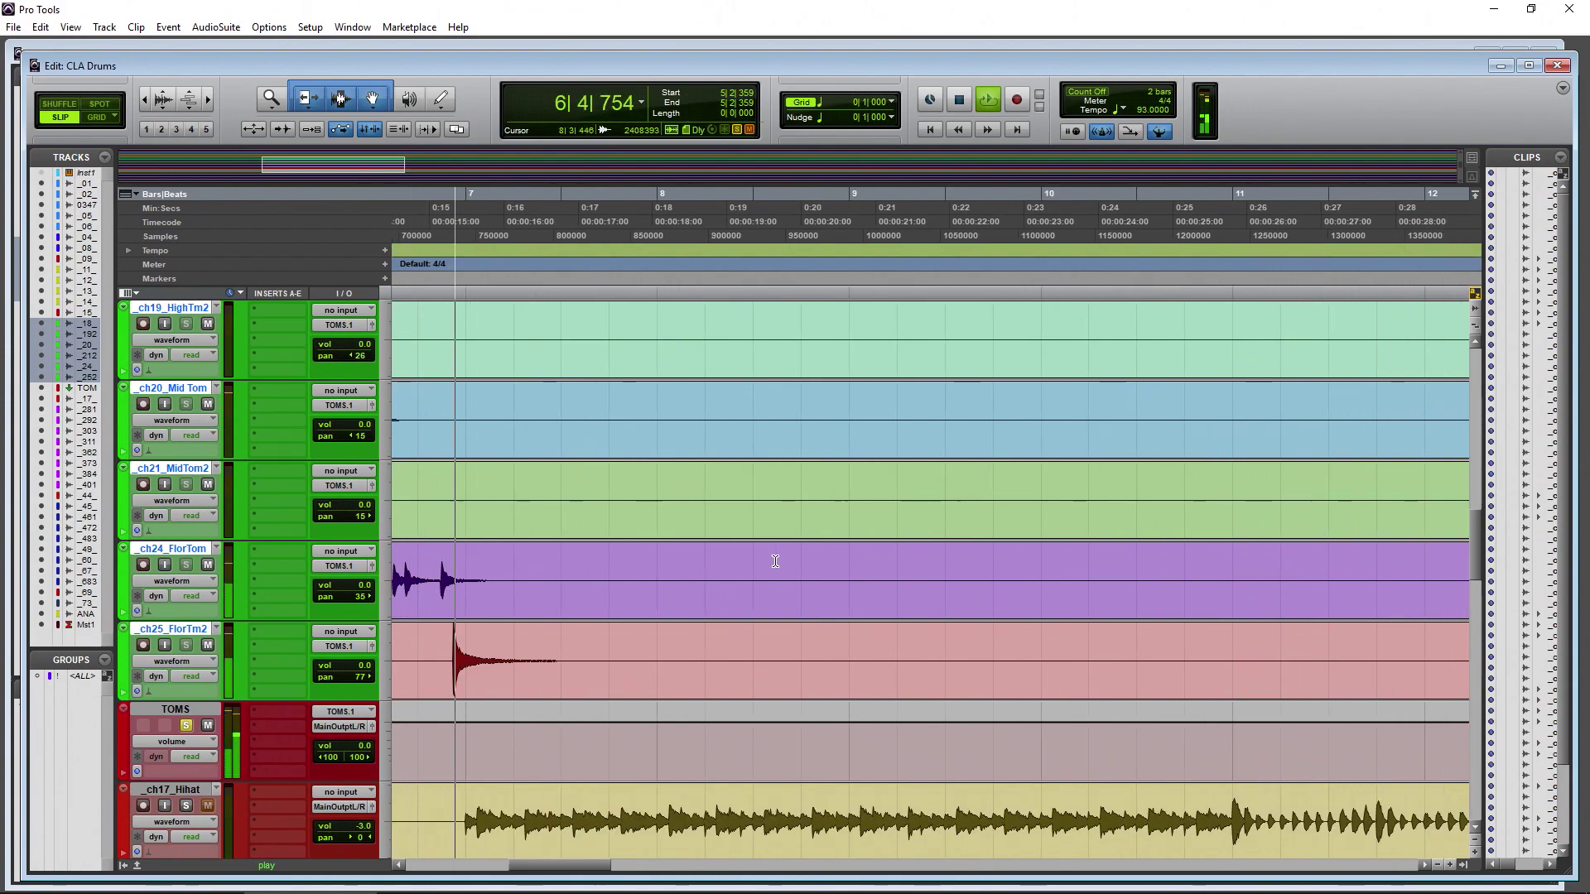
key("space")
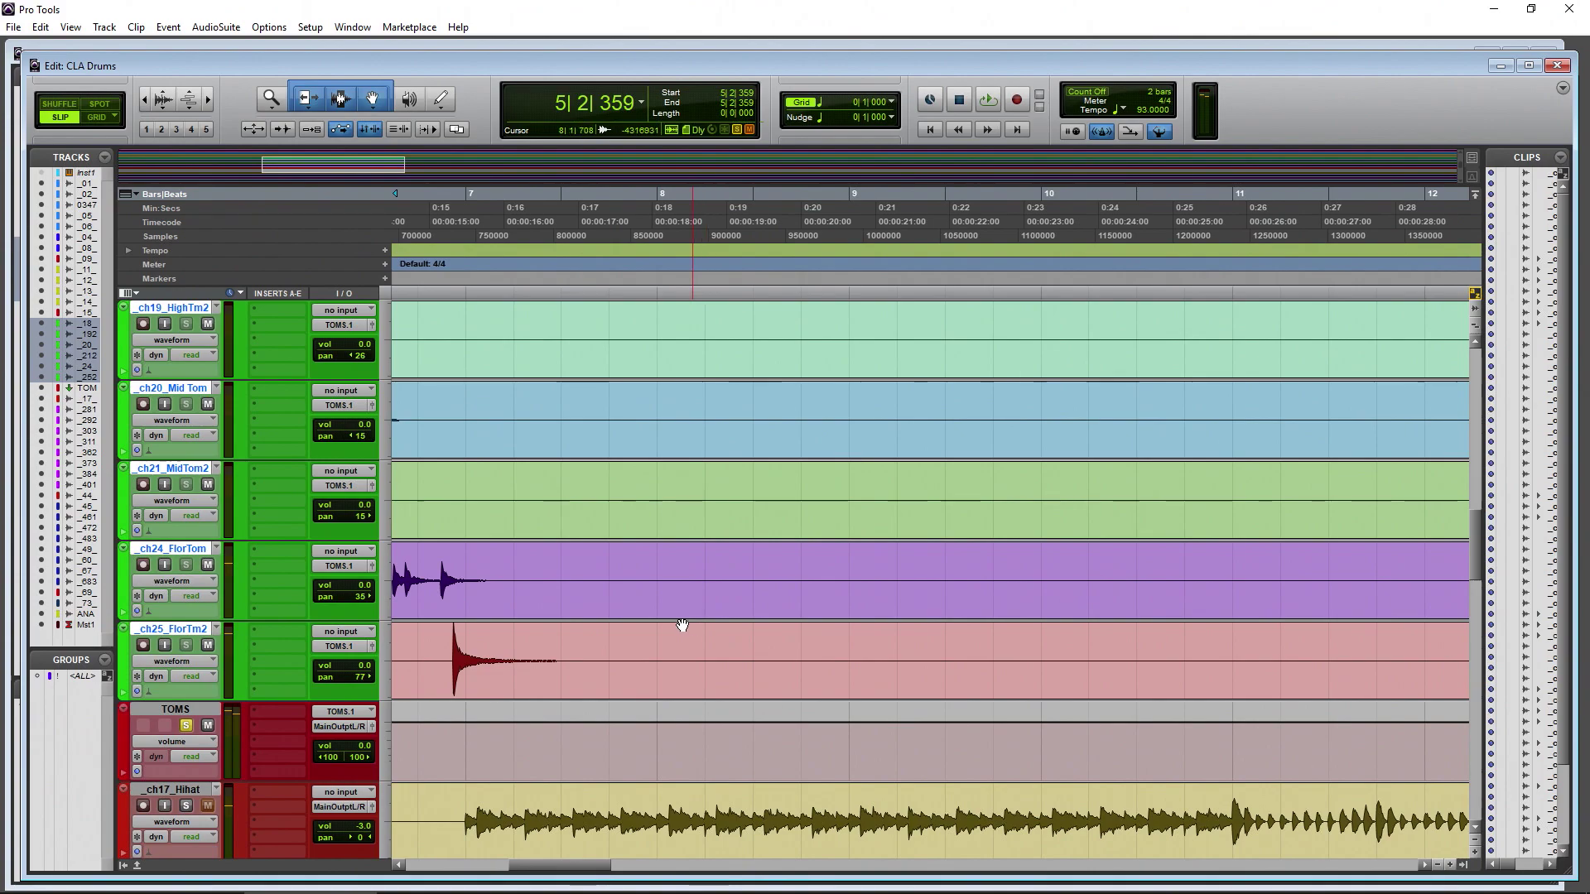
- Zoom the timeline out to about 40 bars and increase the TOMS track's height
scroll(555, 619, "up", 3)
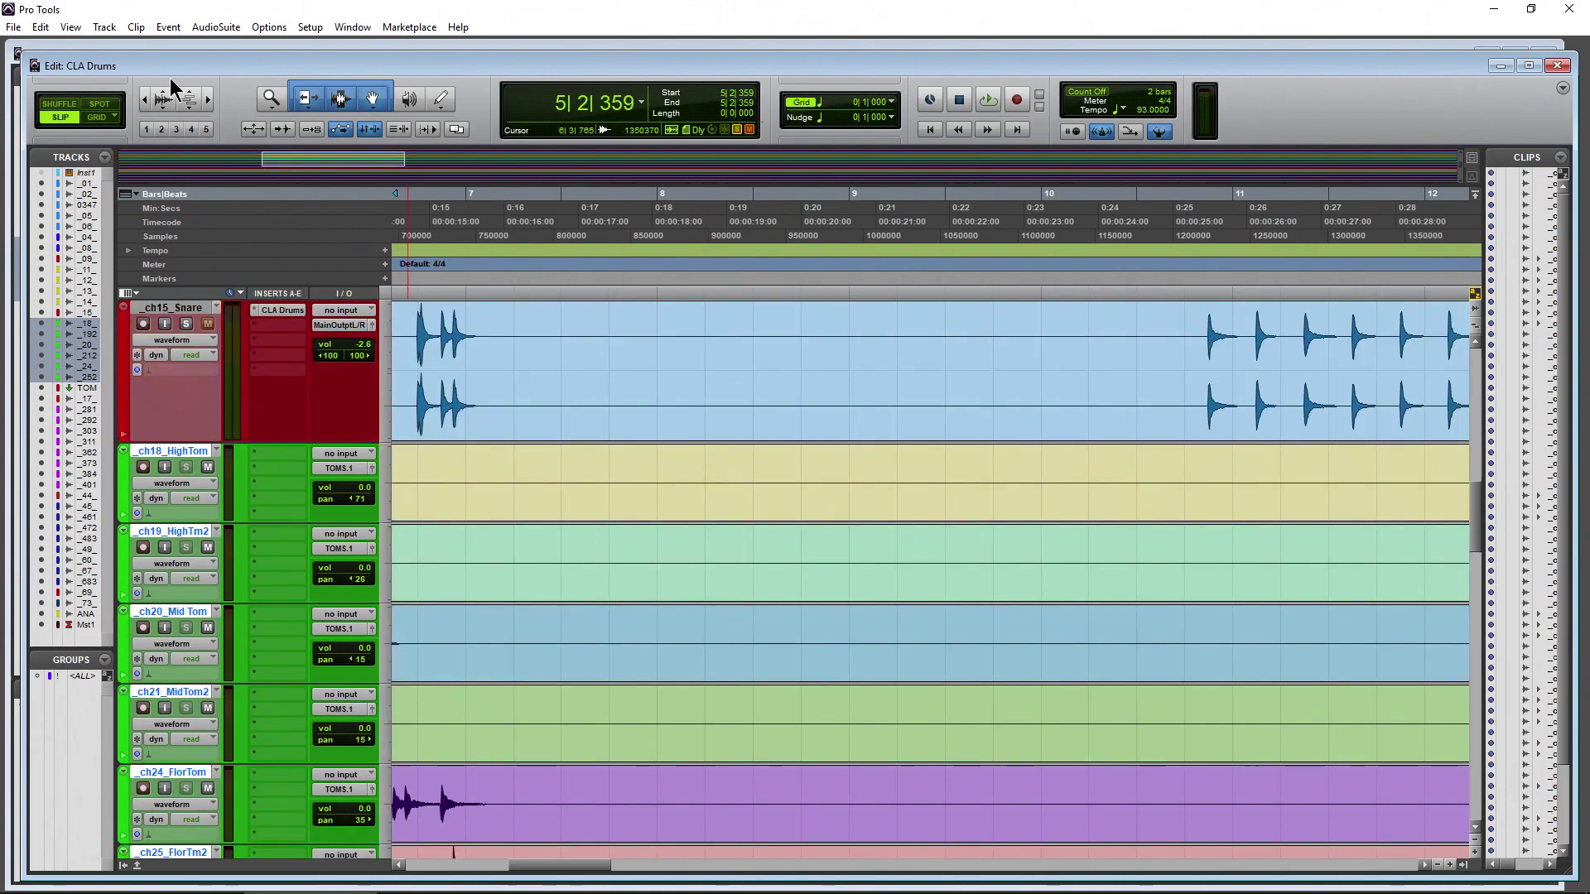
left_click(144, 99)
left_click(144, 100)
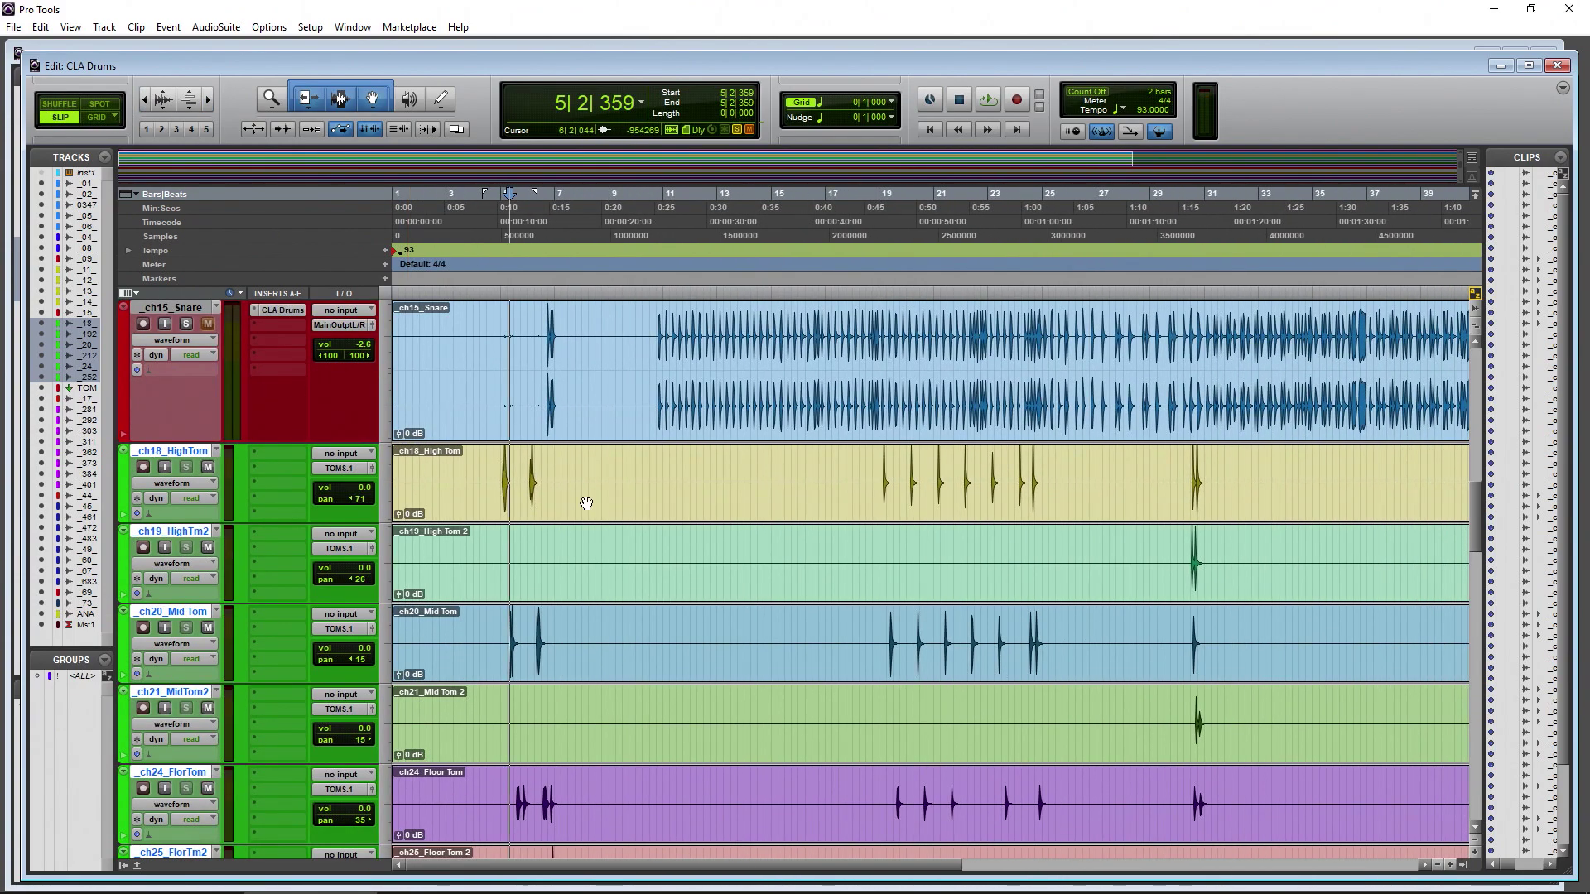
scroll(659, 418, "down", 4)
left_click_drag(173, 702, 174, 782)
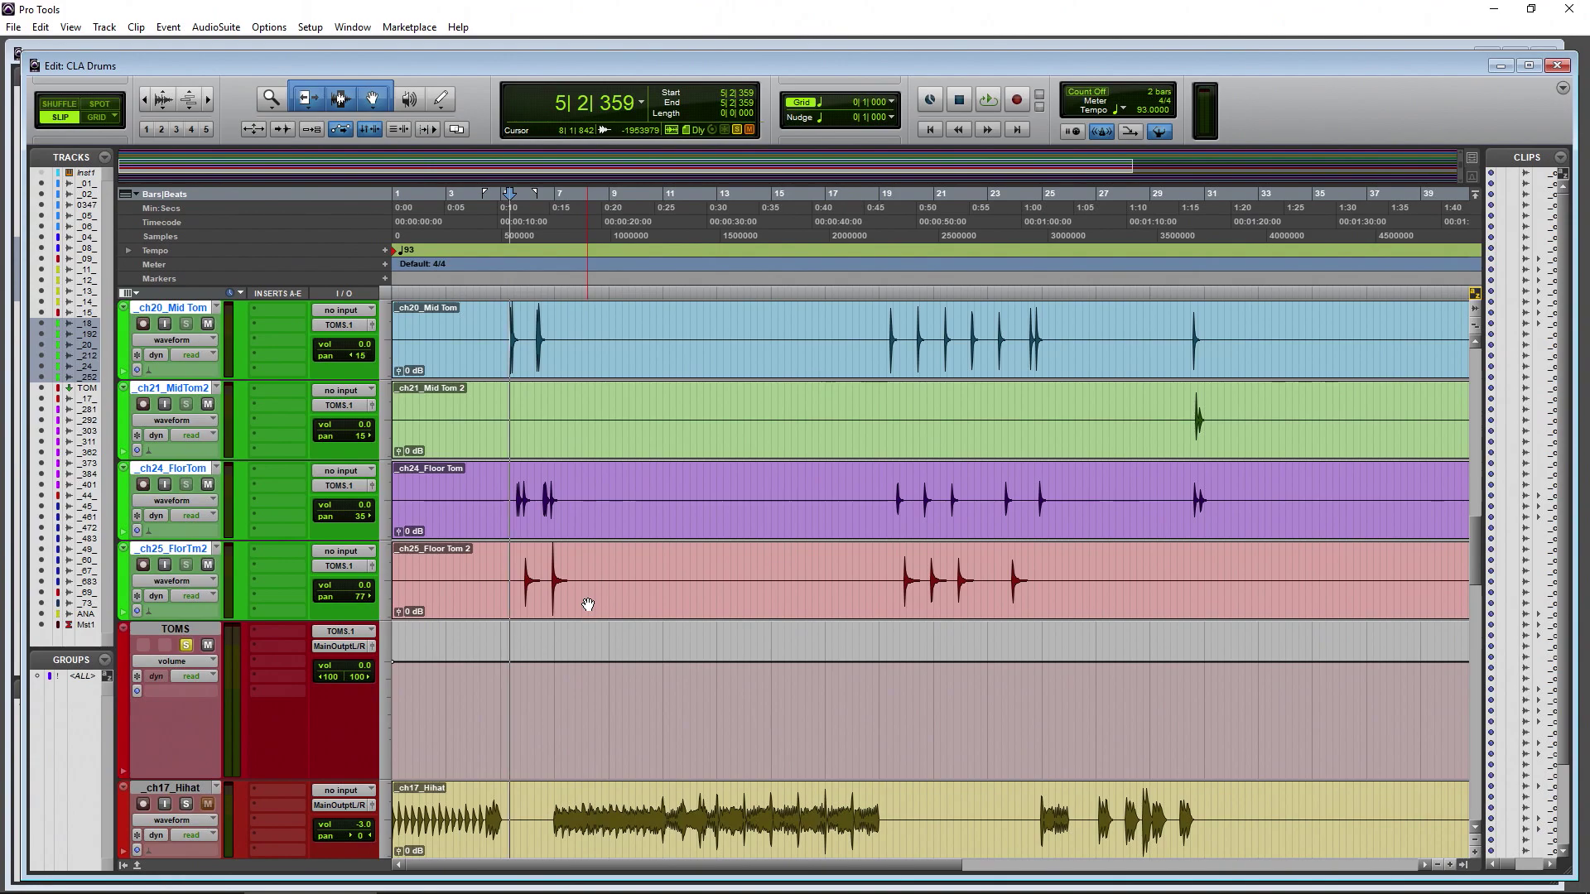
- Examine the snare clips, the hits on each tom track and the TOMS aux track across the song
scroll(588, 604, "up", 2)
scroll(588, 604, "up", 3)
left_click(748, 570)
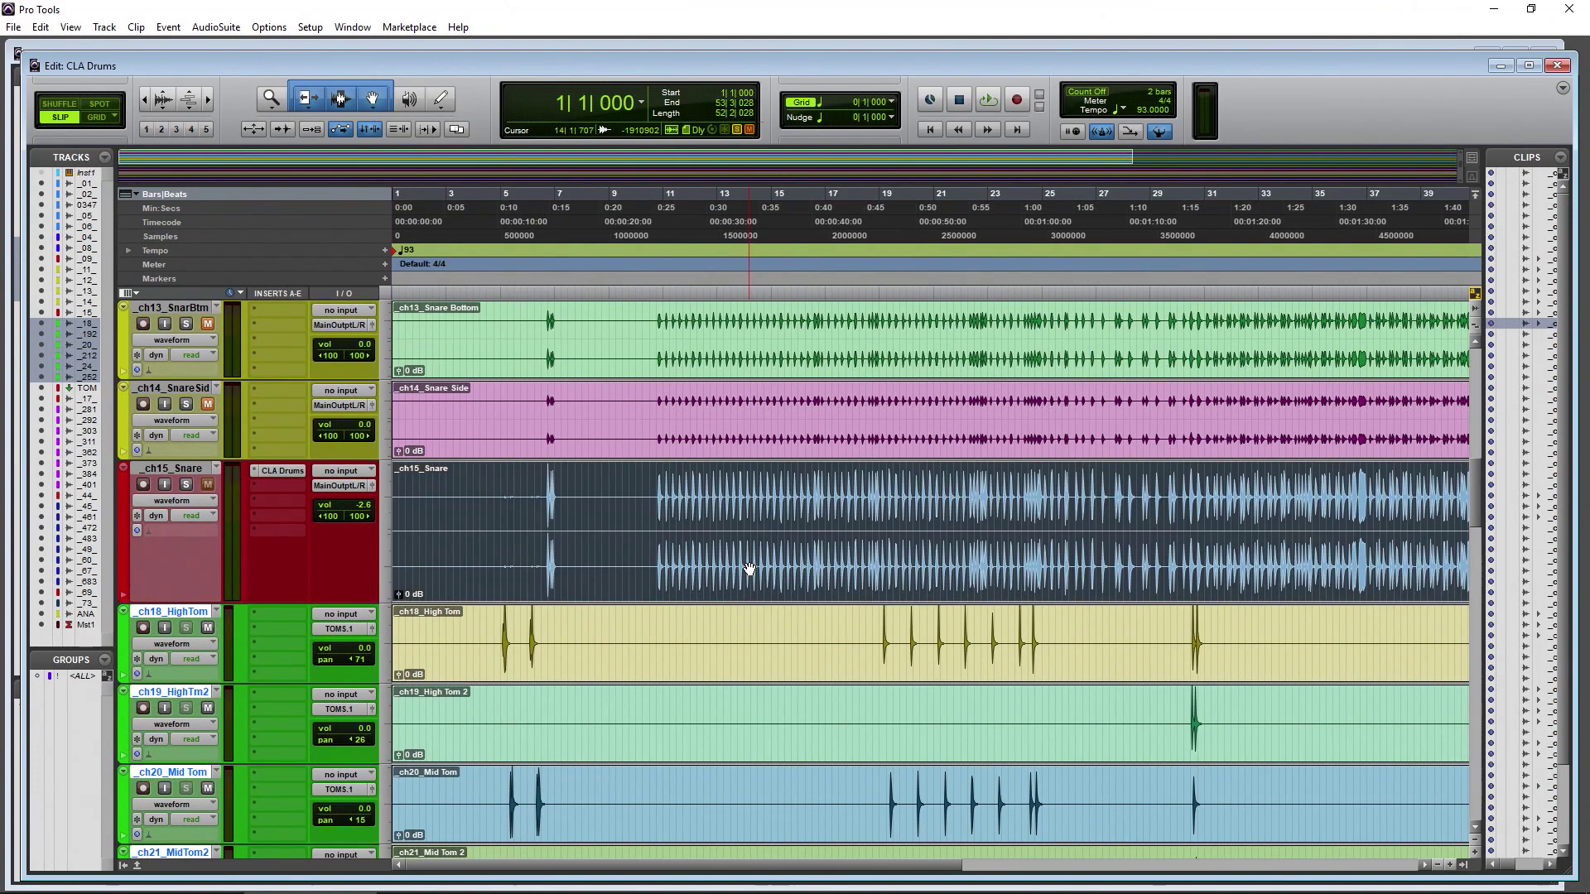
scroll(748, 569, "down", 4)
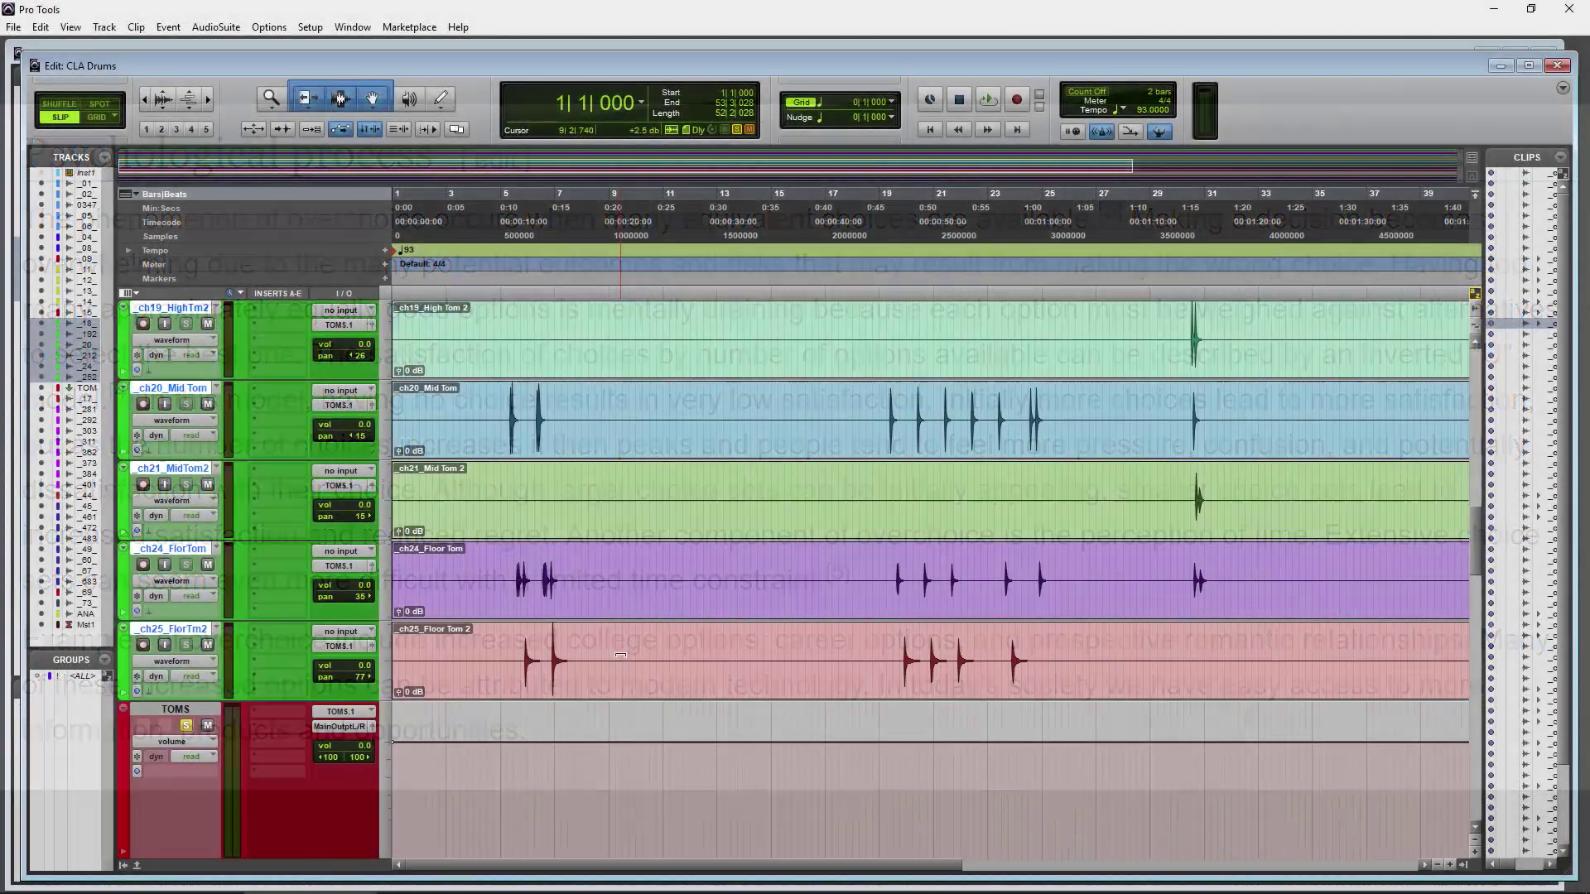
scroll(620, 657, "up", 5)
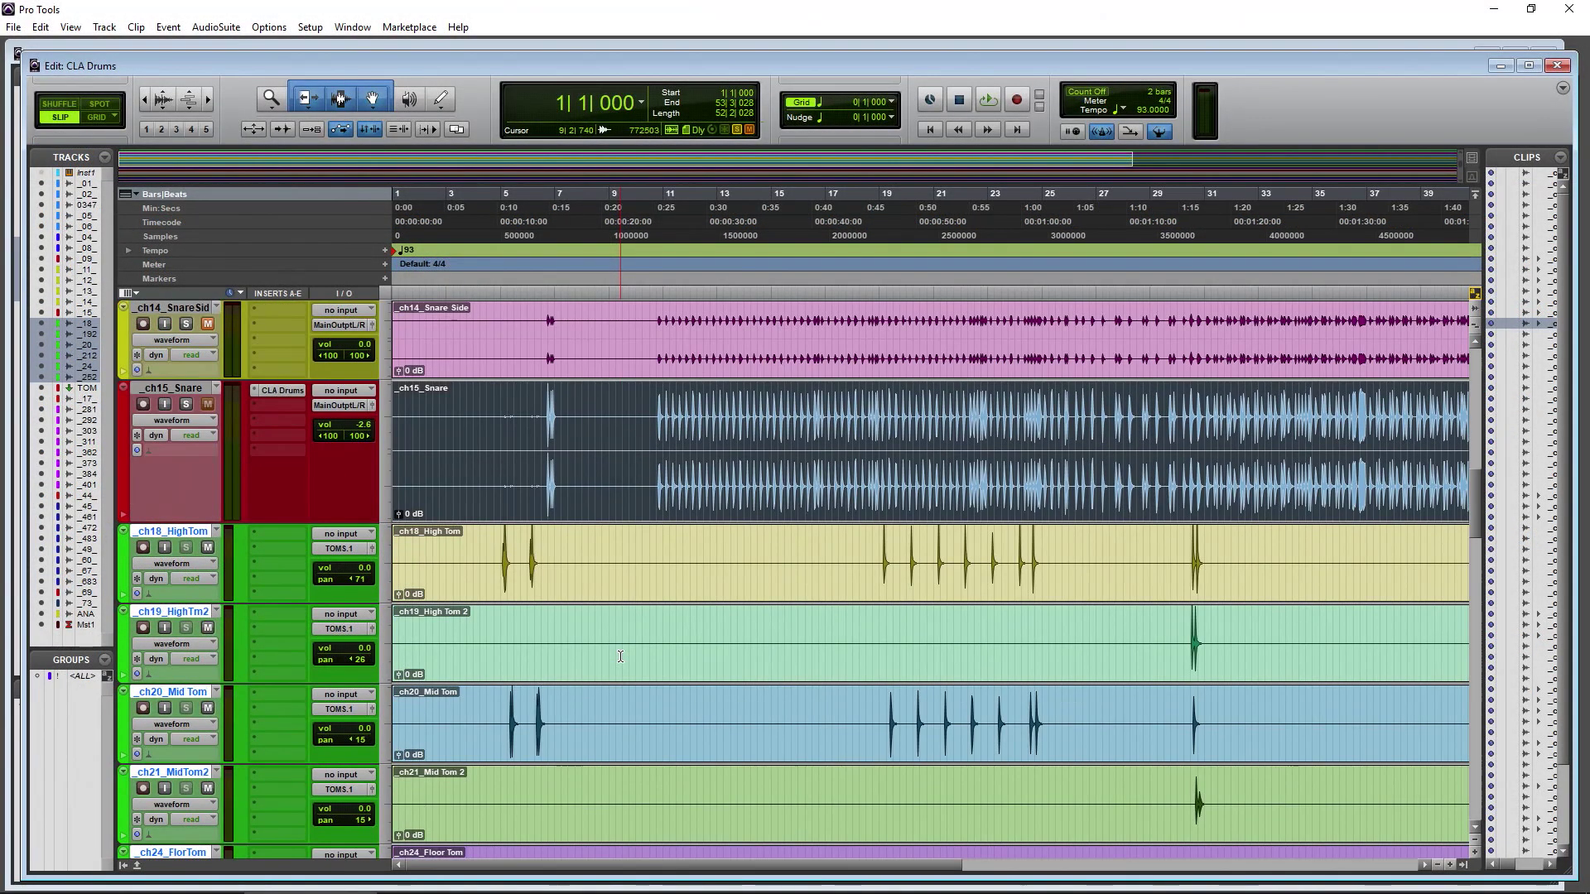
scroll(620, 657, "up", 3)
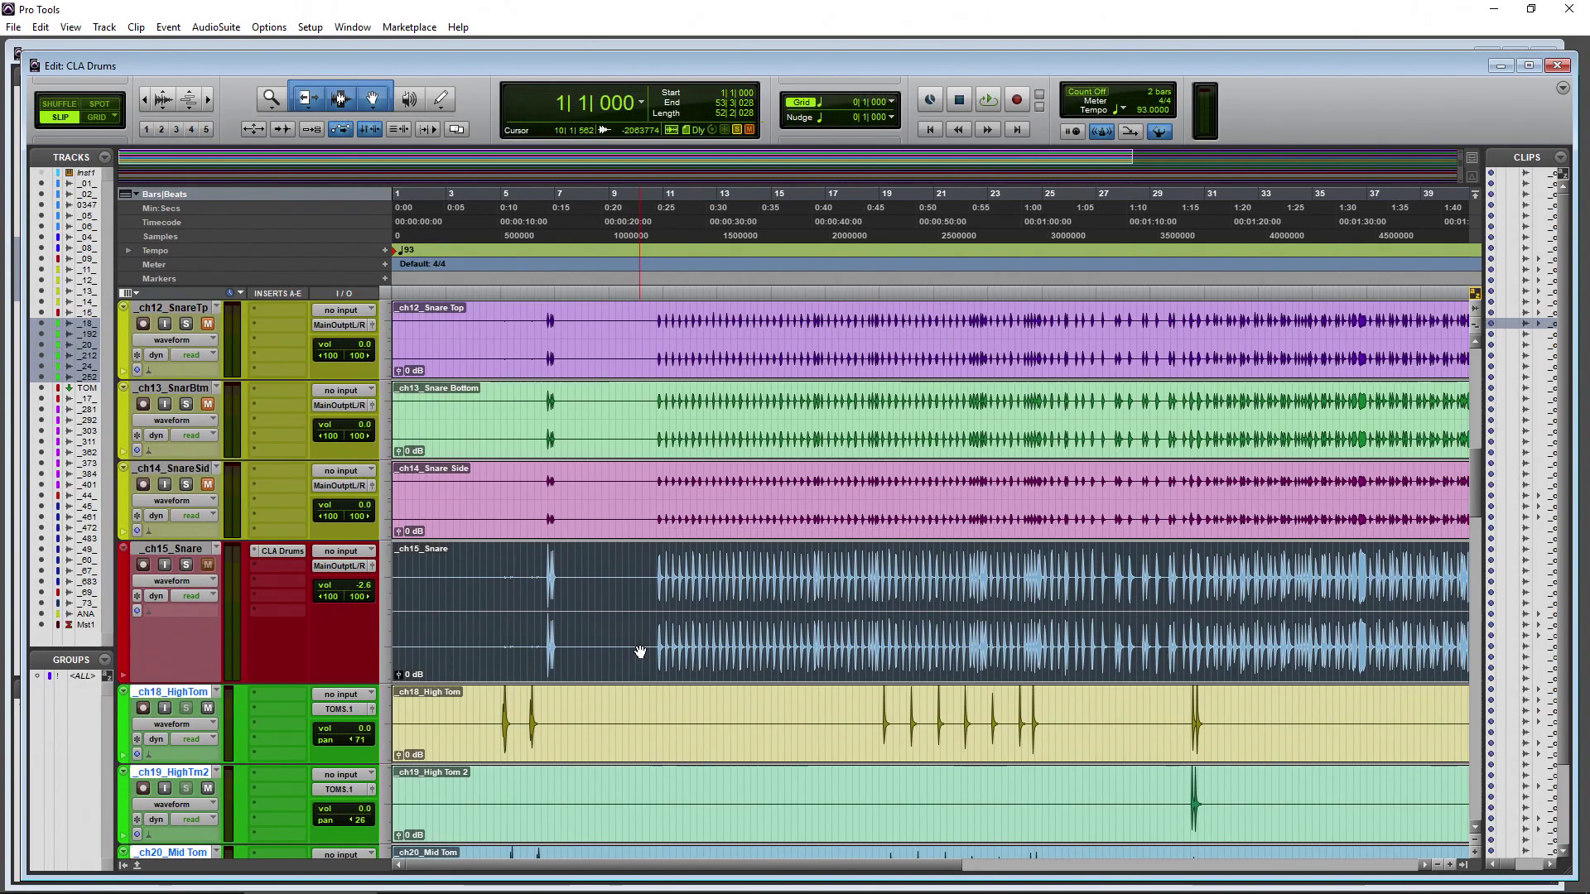
scroll(643, 653, "up", 1)
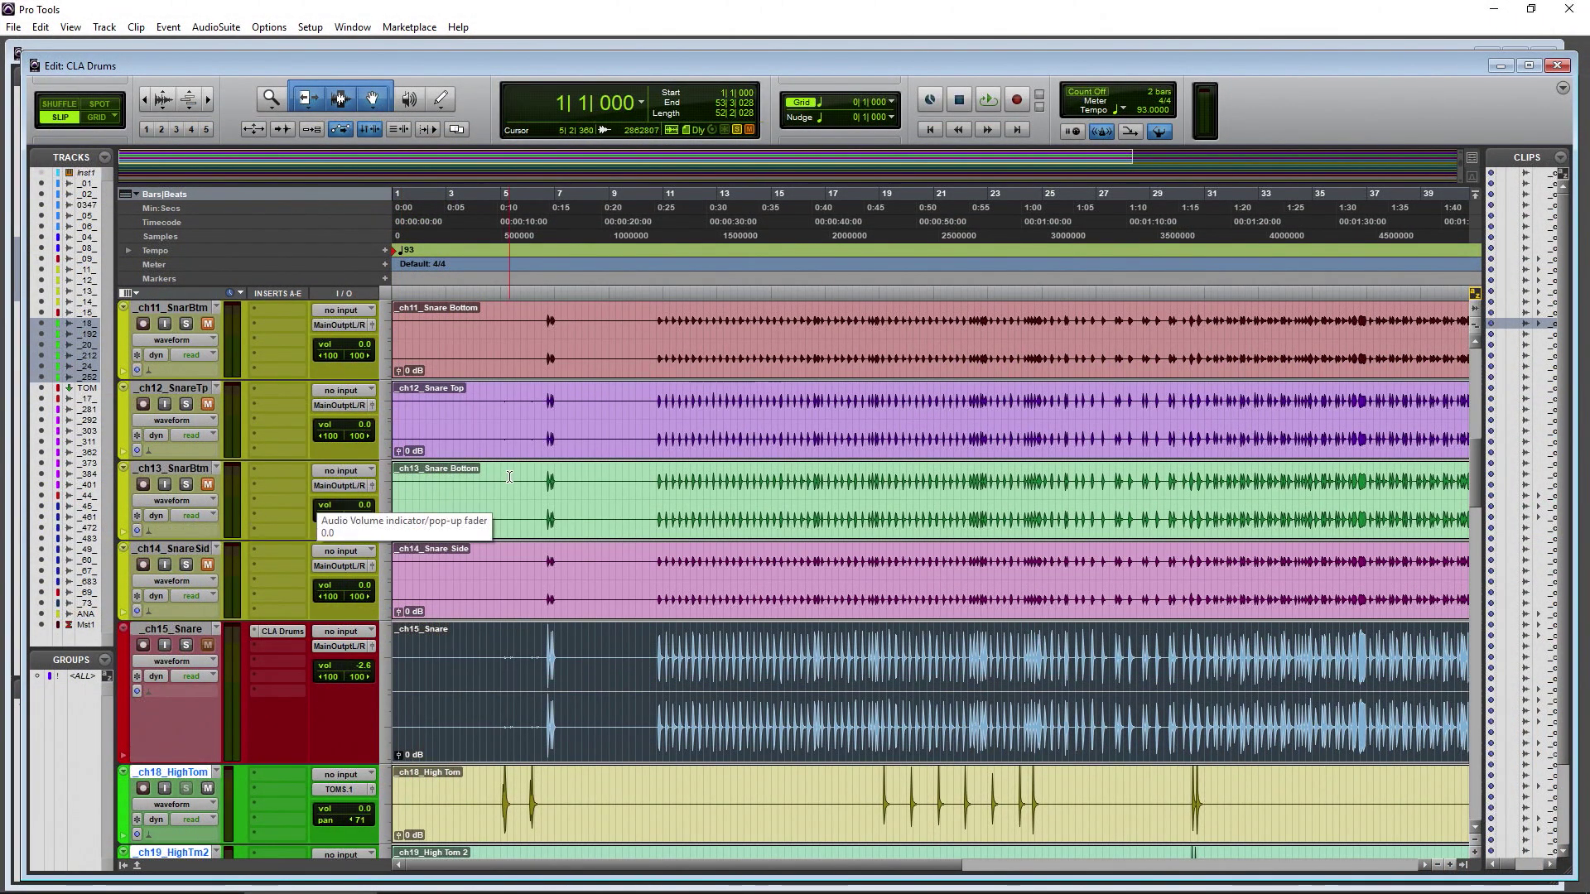
scroll(509, 477, "down", 2)
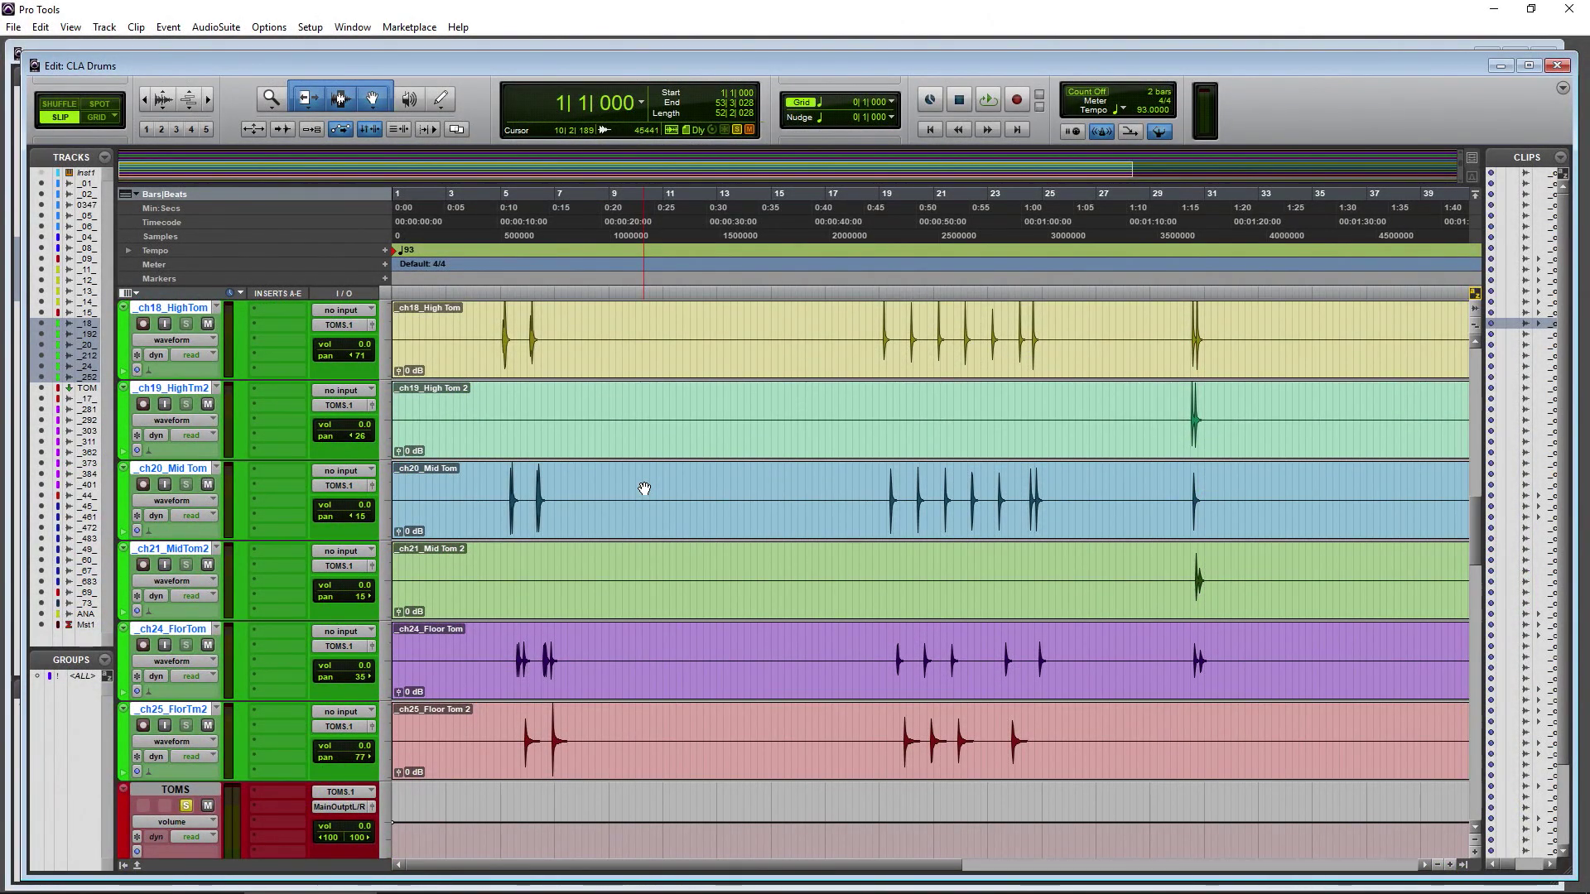
scroll(552, 557, "down", 2)
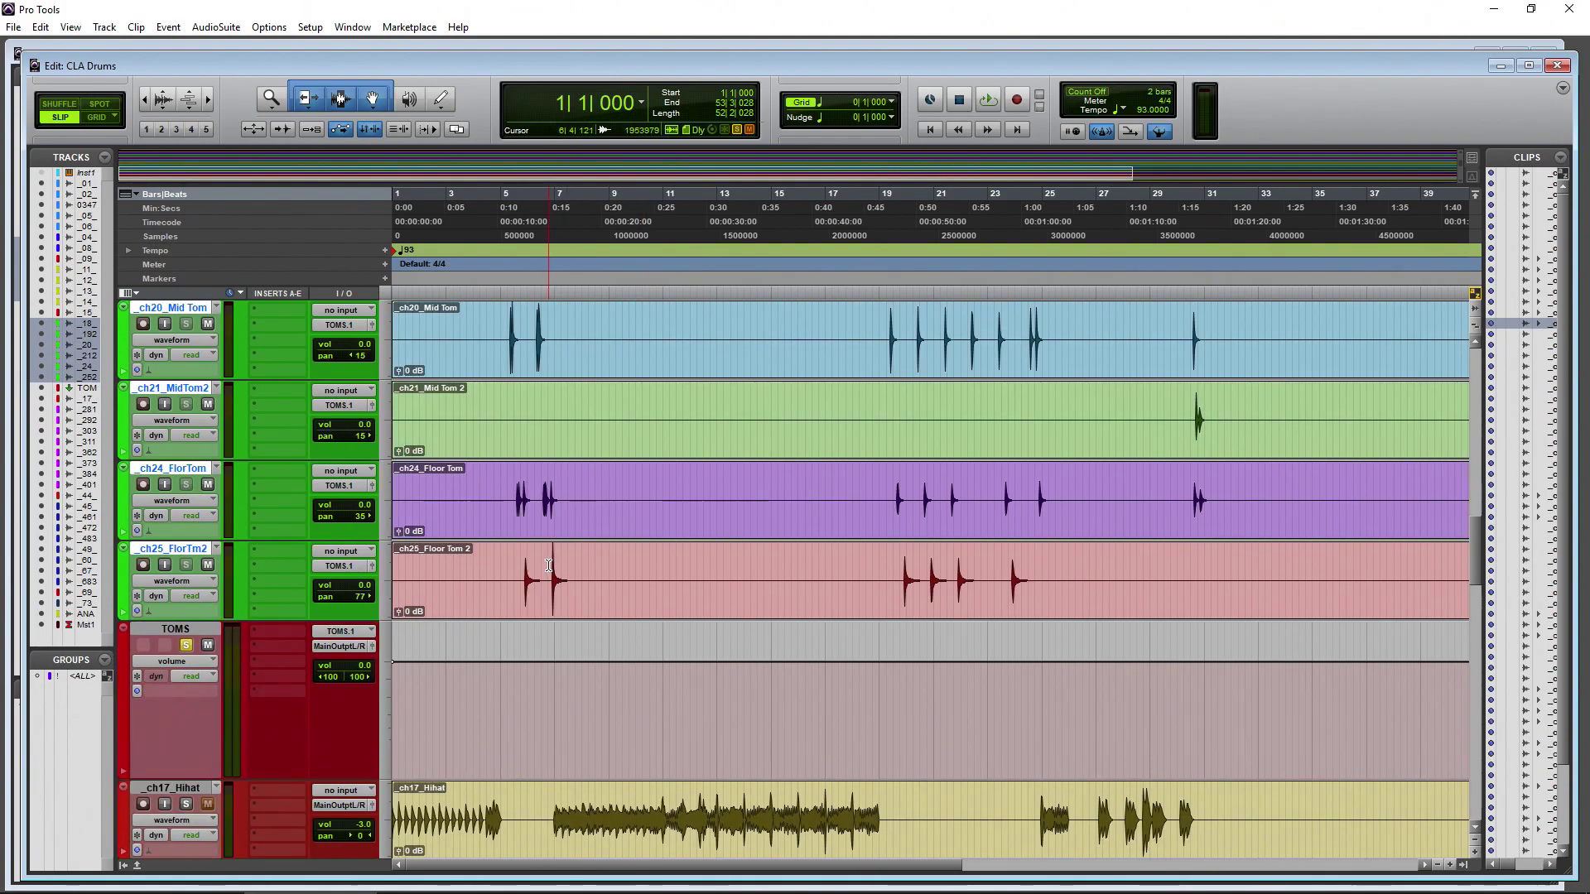
scroll(548, 566, "up", 1)
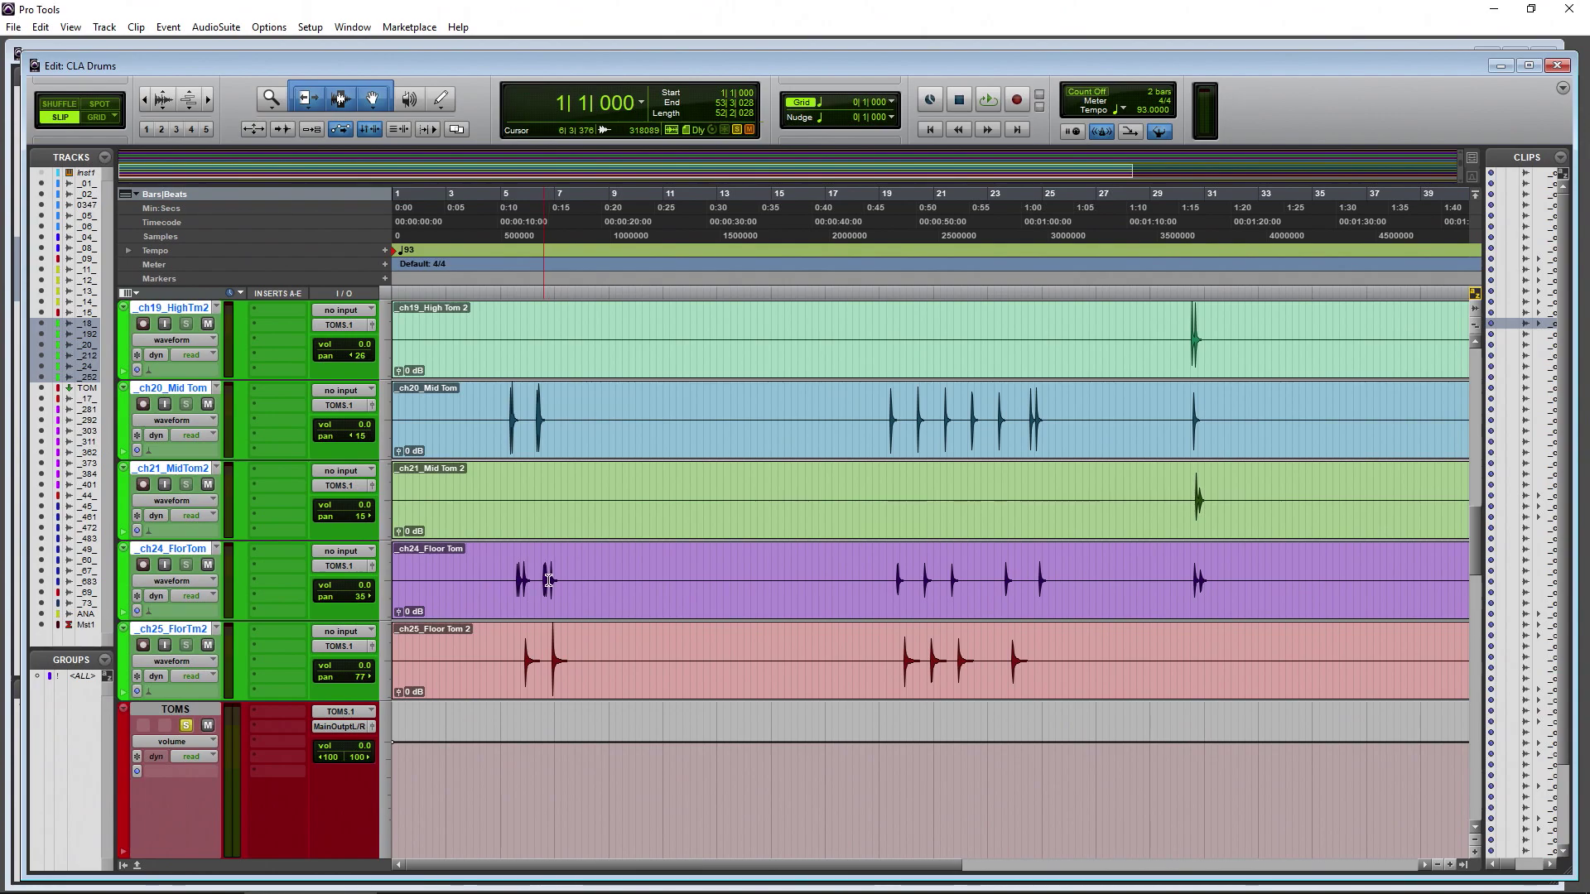
scroll(819, 534, "up", 2)
scroll(853, 523, "down", 2)
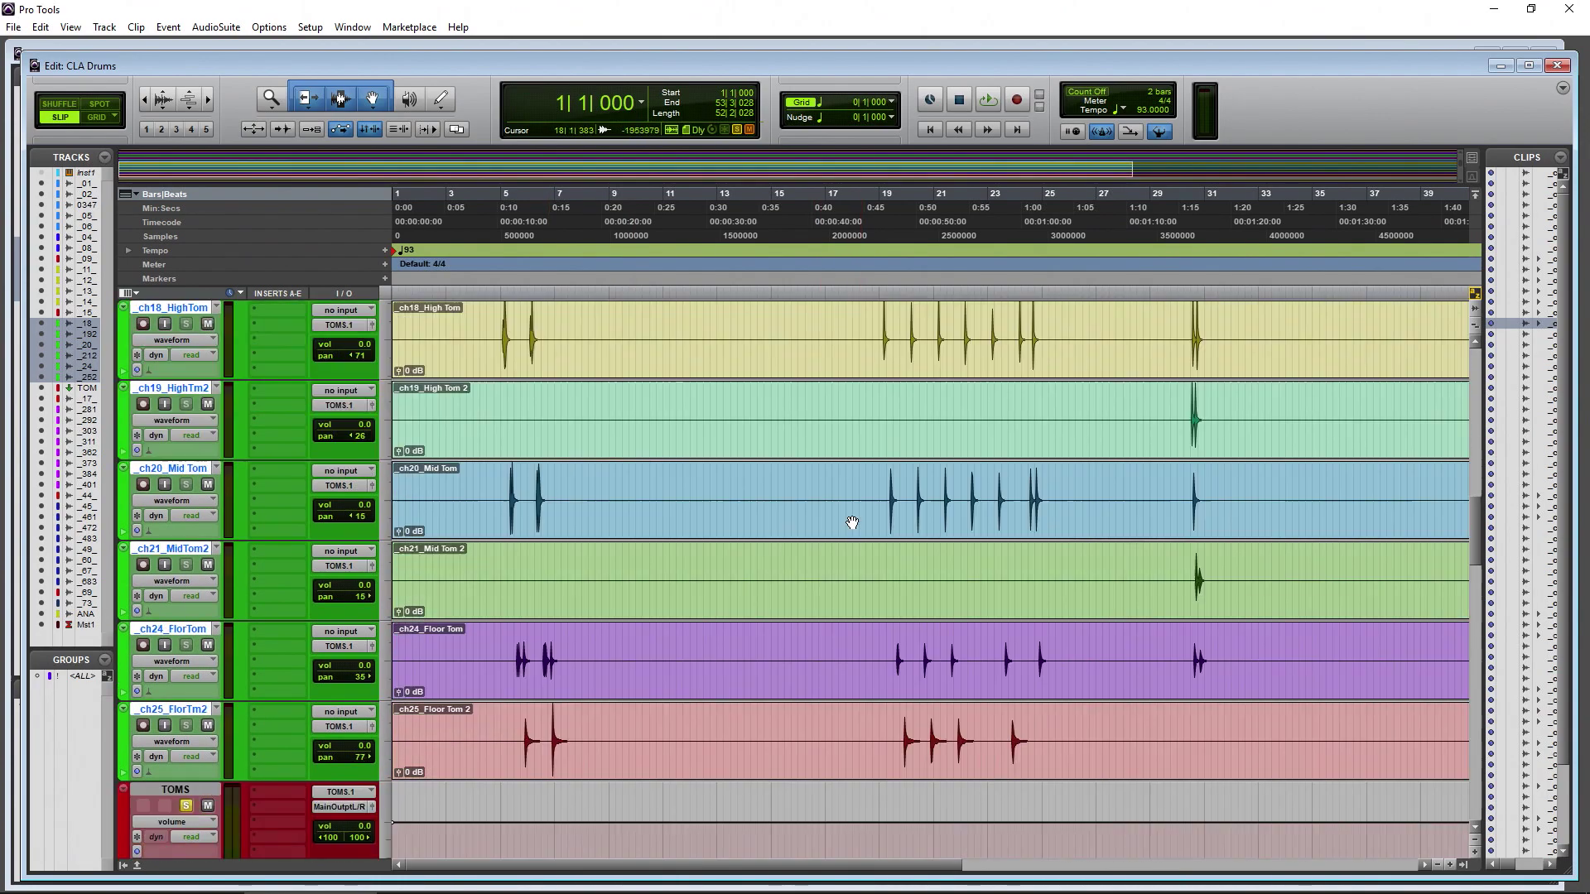
- Play the soloed toms from the fills near bar 19
scroll(828, 518, "down", 1)
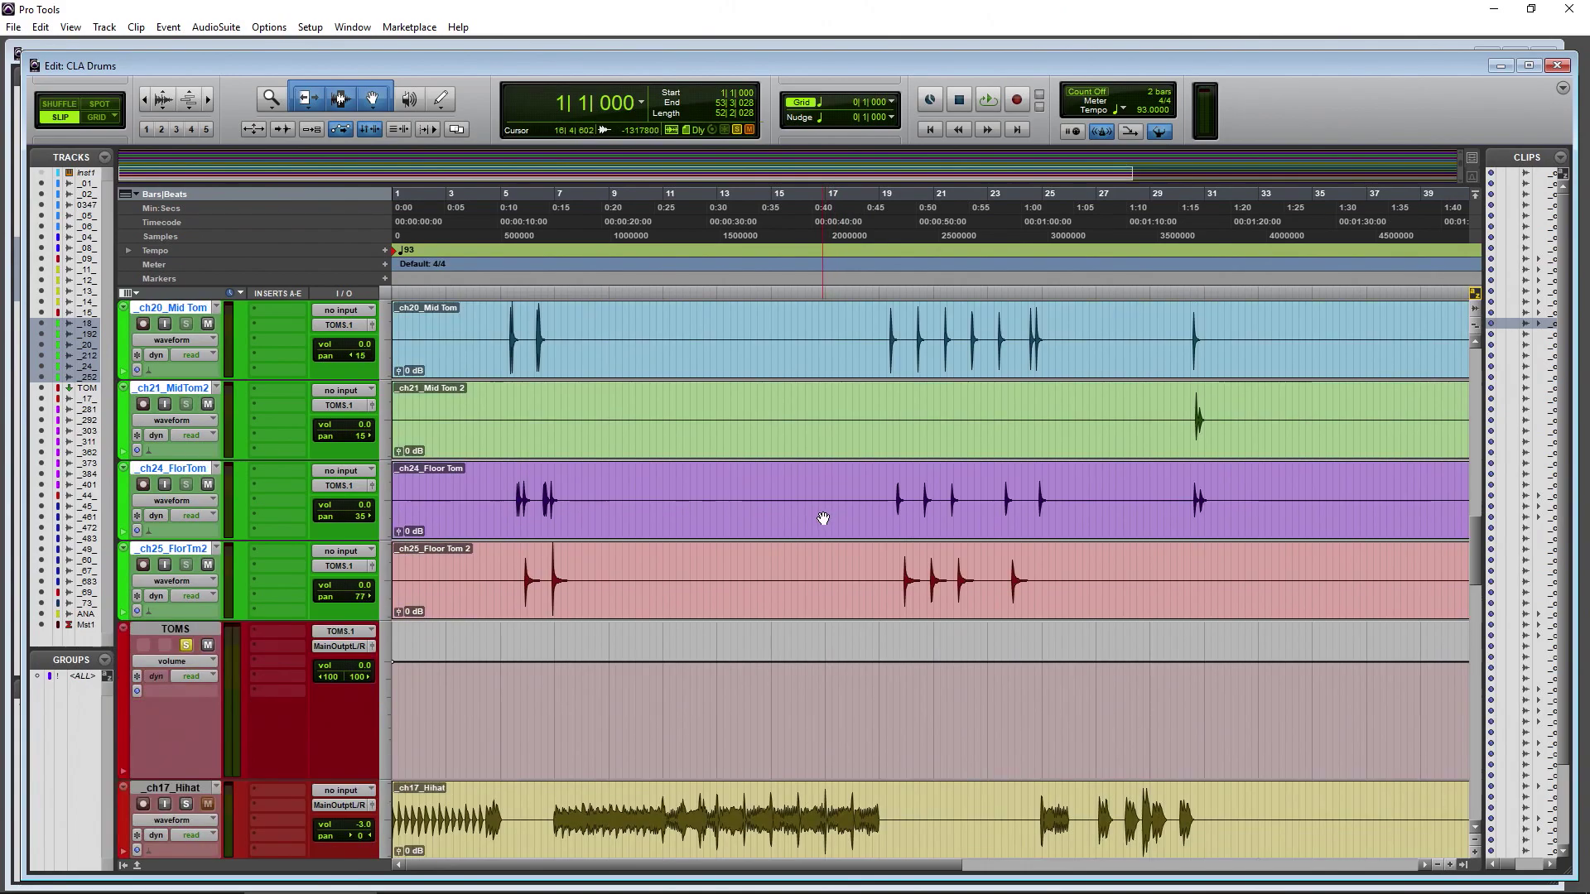
left_click(878, 213)
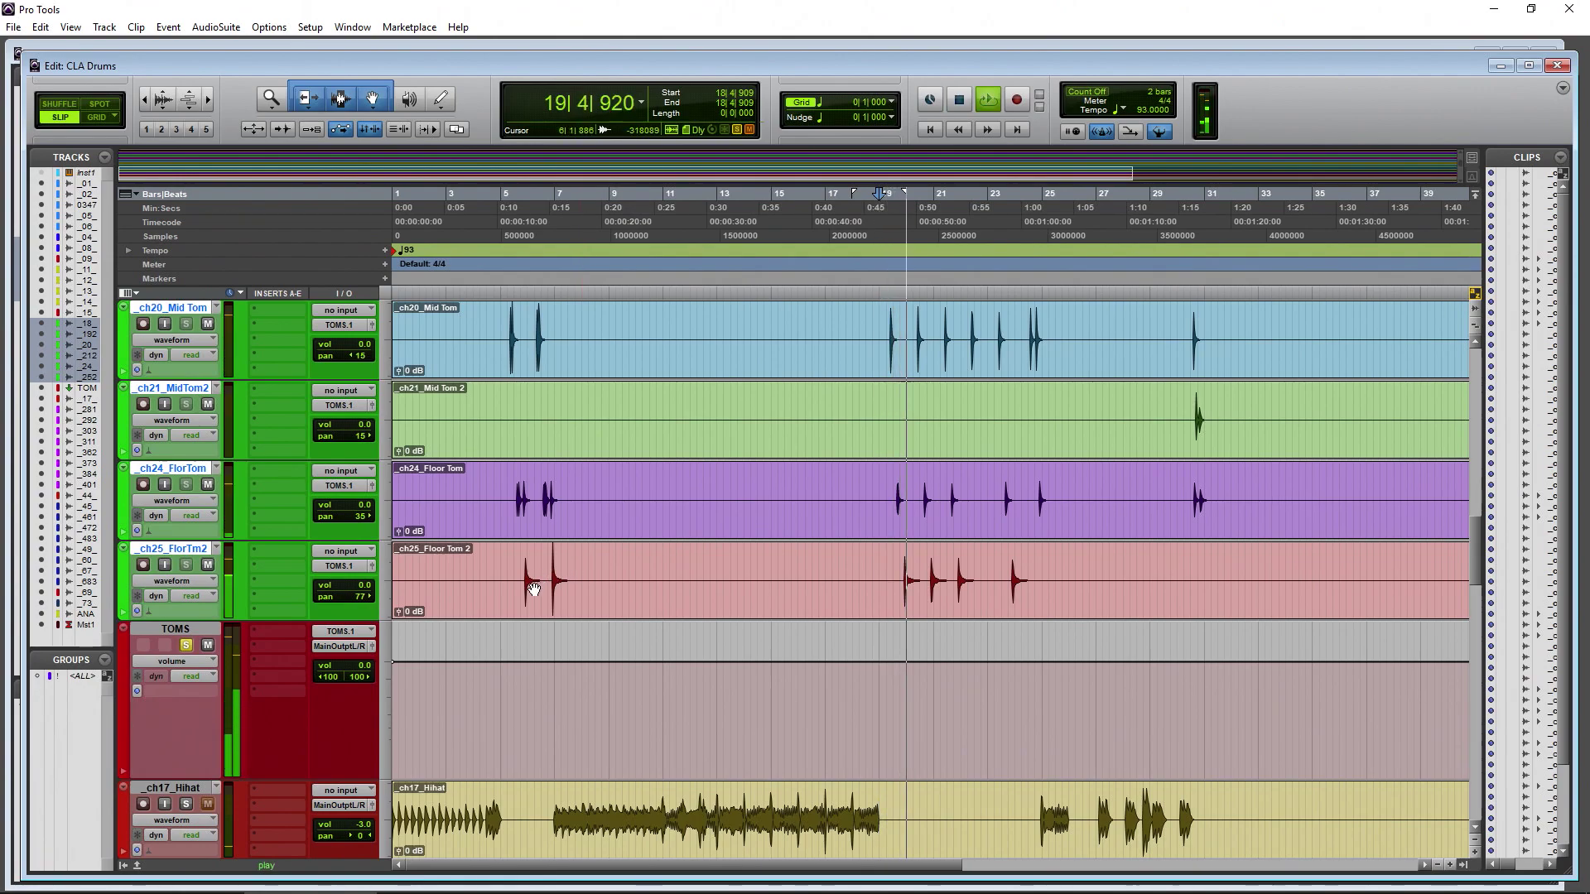
key("space")
- Insert the multichannel Waves CLA Drums plug-in on the TOMS aux track and start playback
left_click(281, 633)
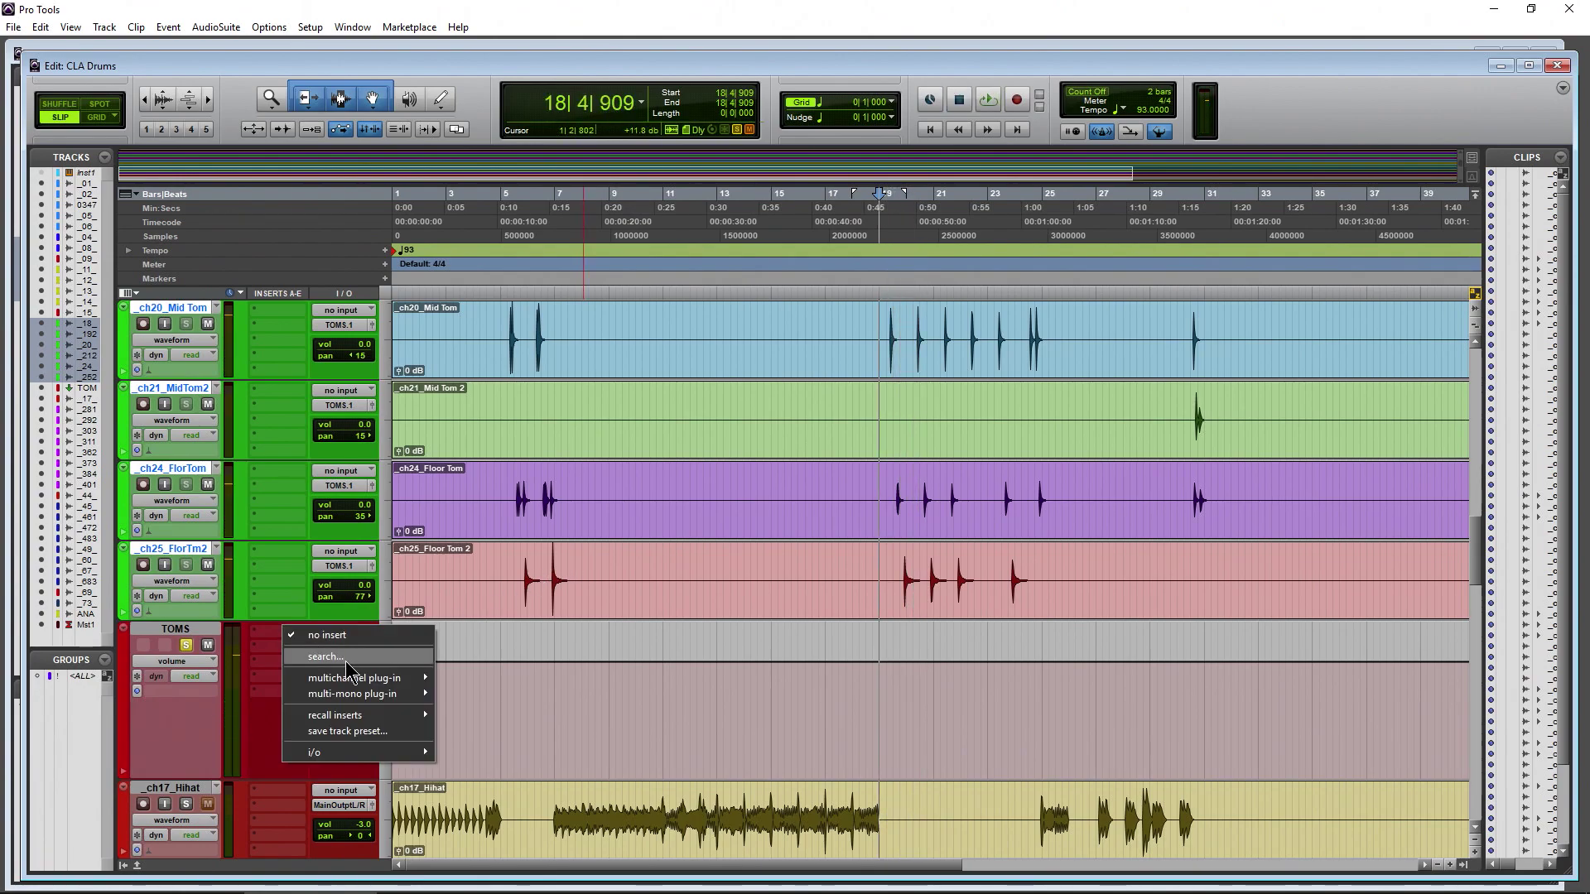
mouse_move(354, 679)
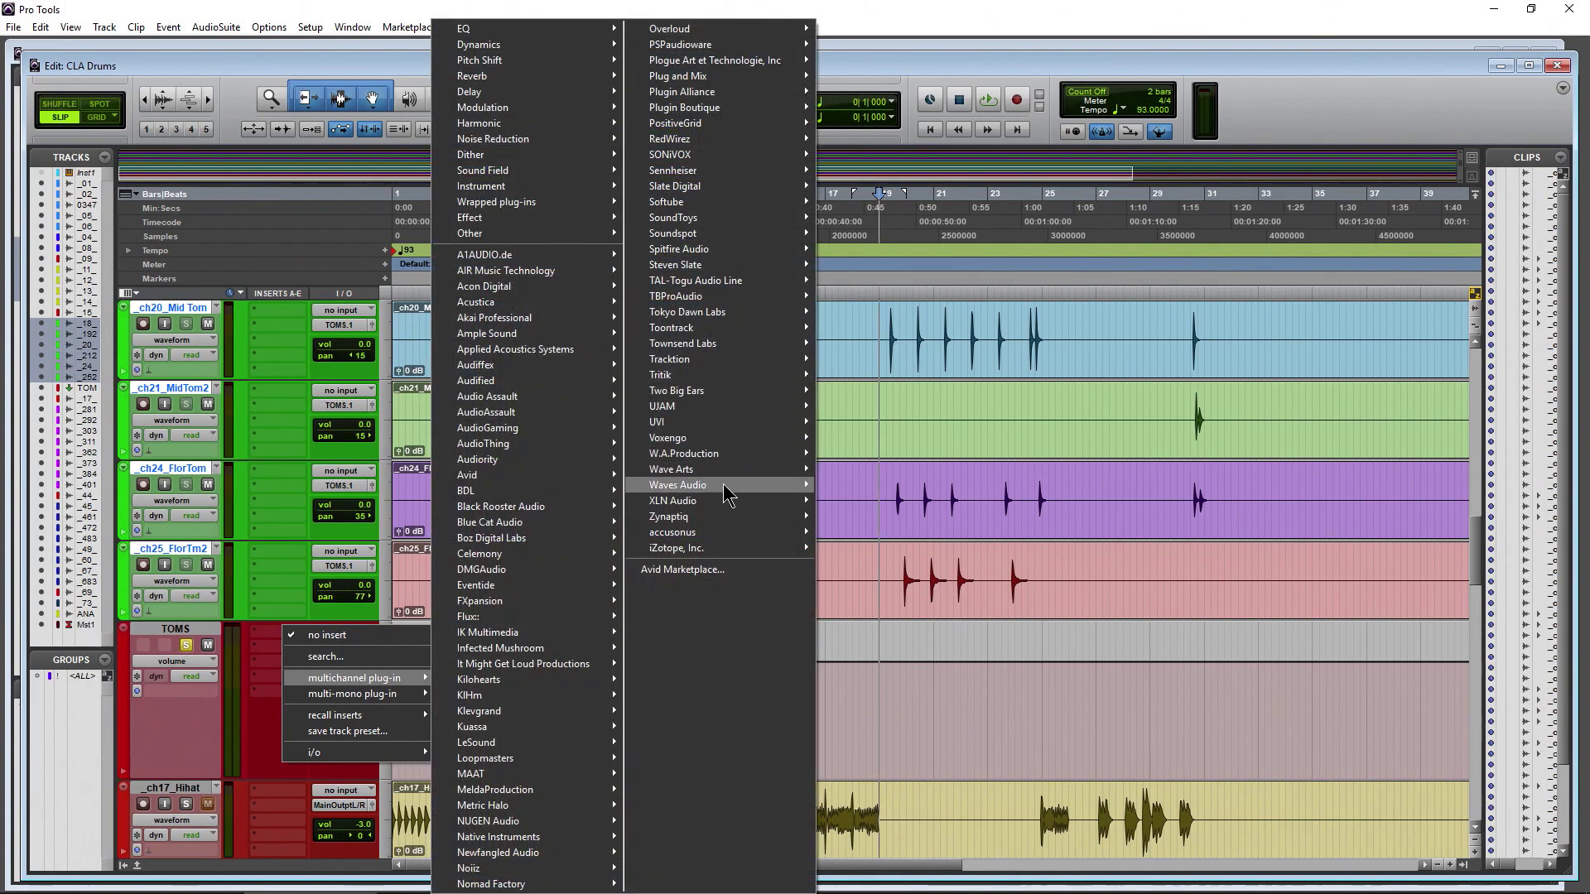
mouse_move(725, 487)
left_click(892, 274)
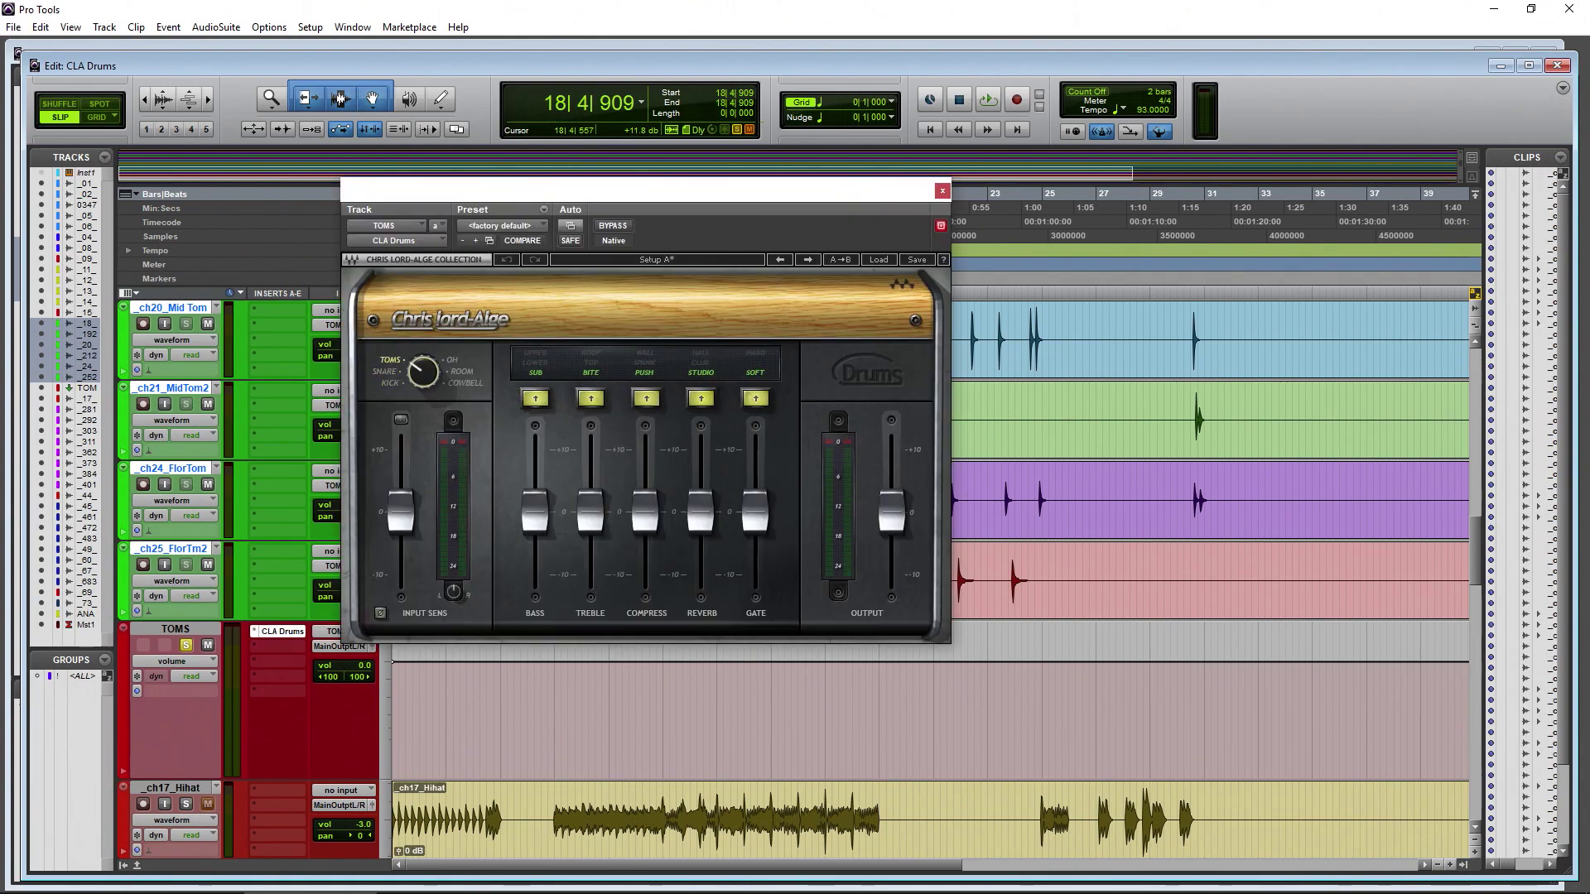
left_click_drag(557, 184, 505, 179)
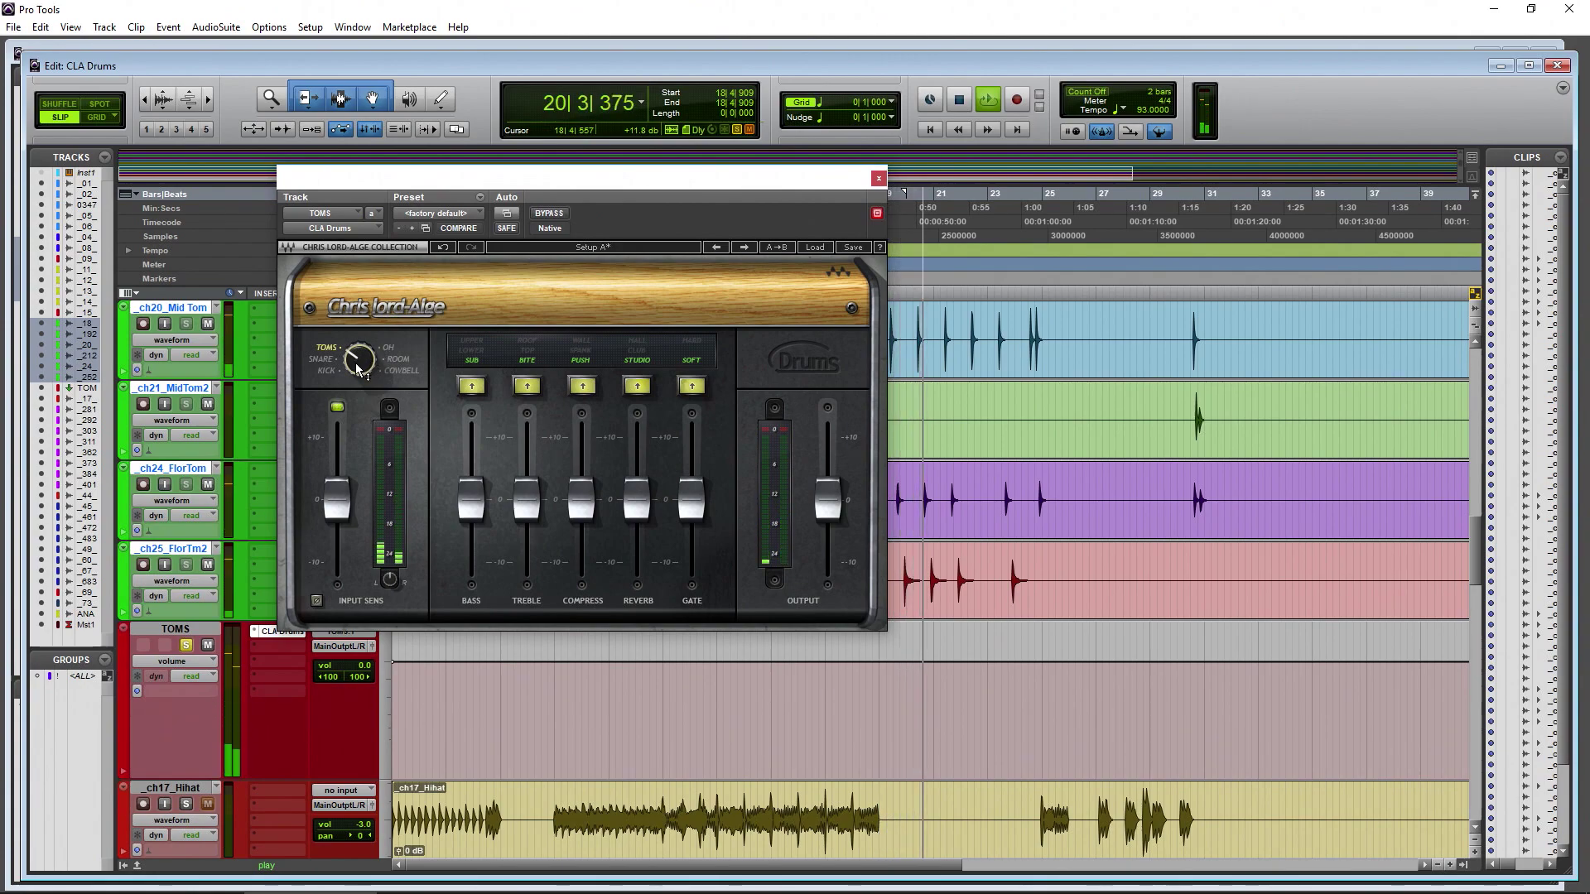
- Compare the toms with CLA Drums bypassed and engaged, and try its SNARE and ROOM modes before returning to TOMS
left_click(544, 213)
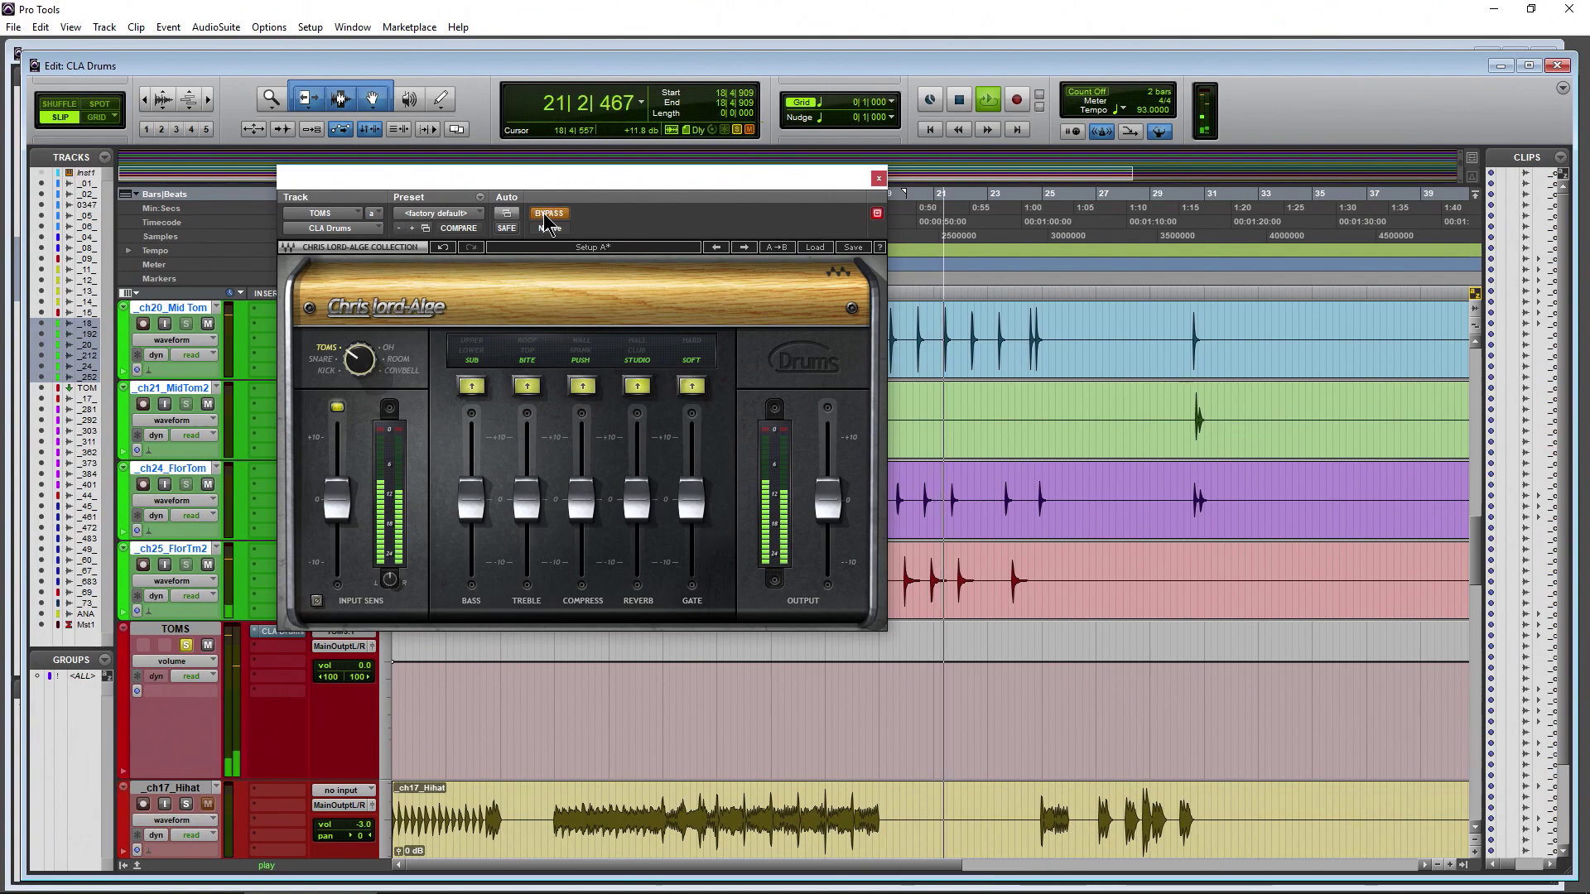
left_click(546, 214)
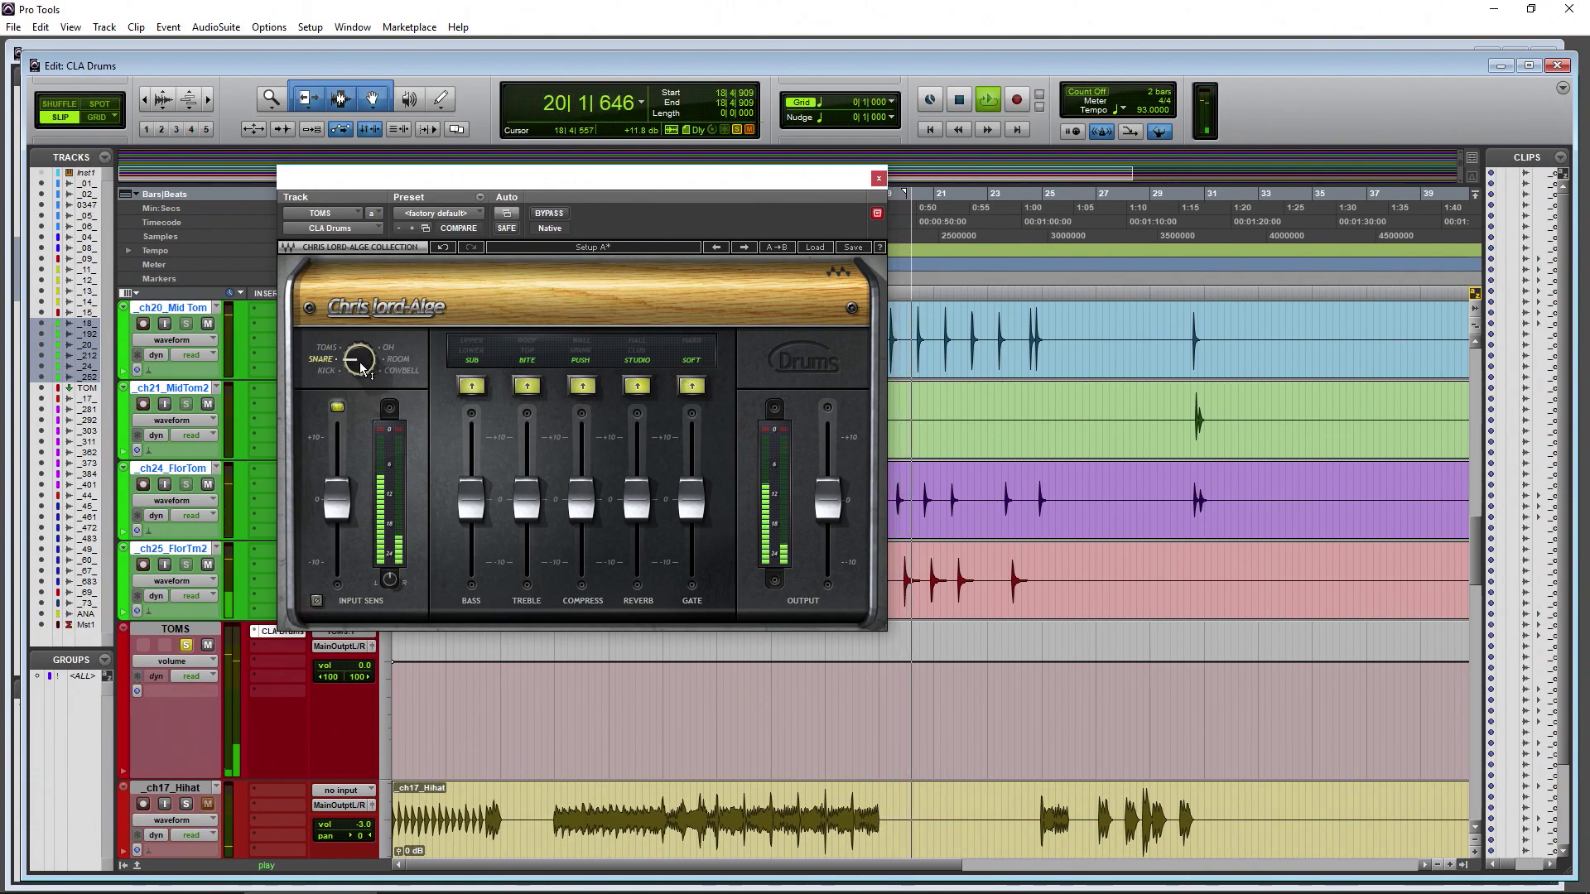
left_click_drag(359, 358, 354, 352)
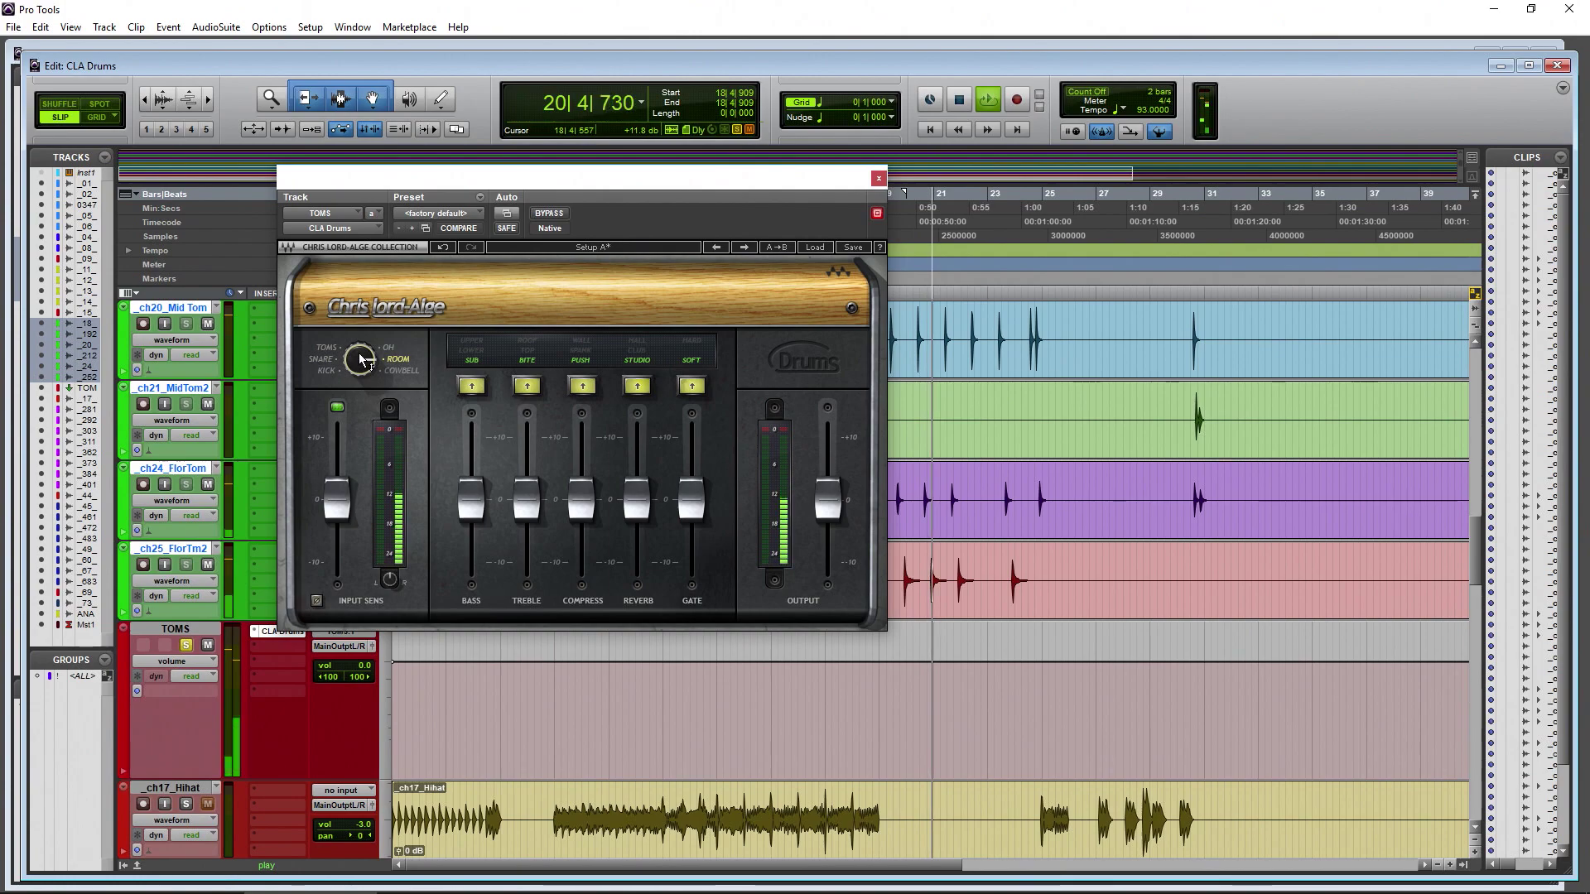
left_click_drag(496, 183, 530, 161)
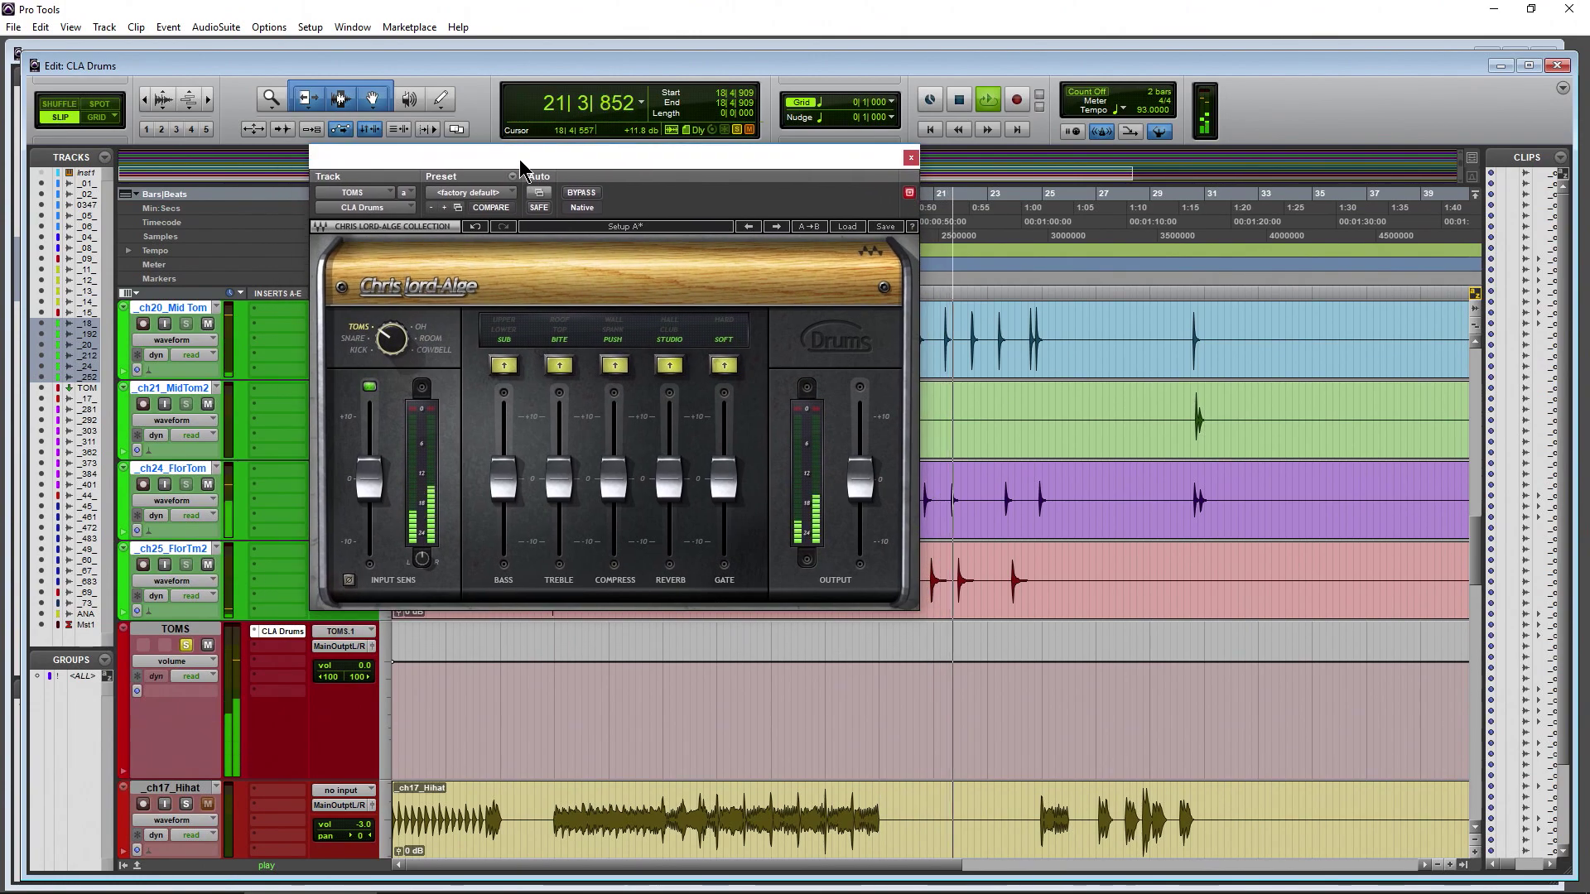
key("space")
- Select about bars 19 to 22 across all the tom tracks and play the selection in a loop
left_click_drag(770, 159, 584, 175)
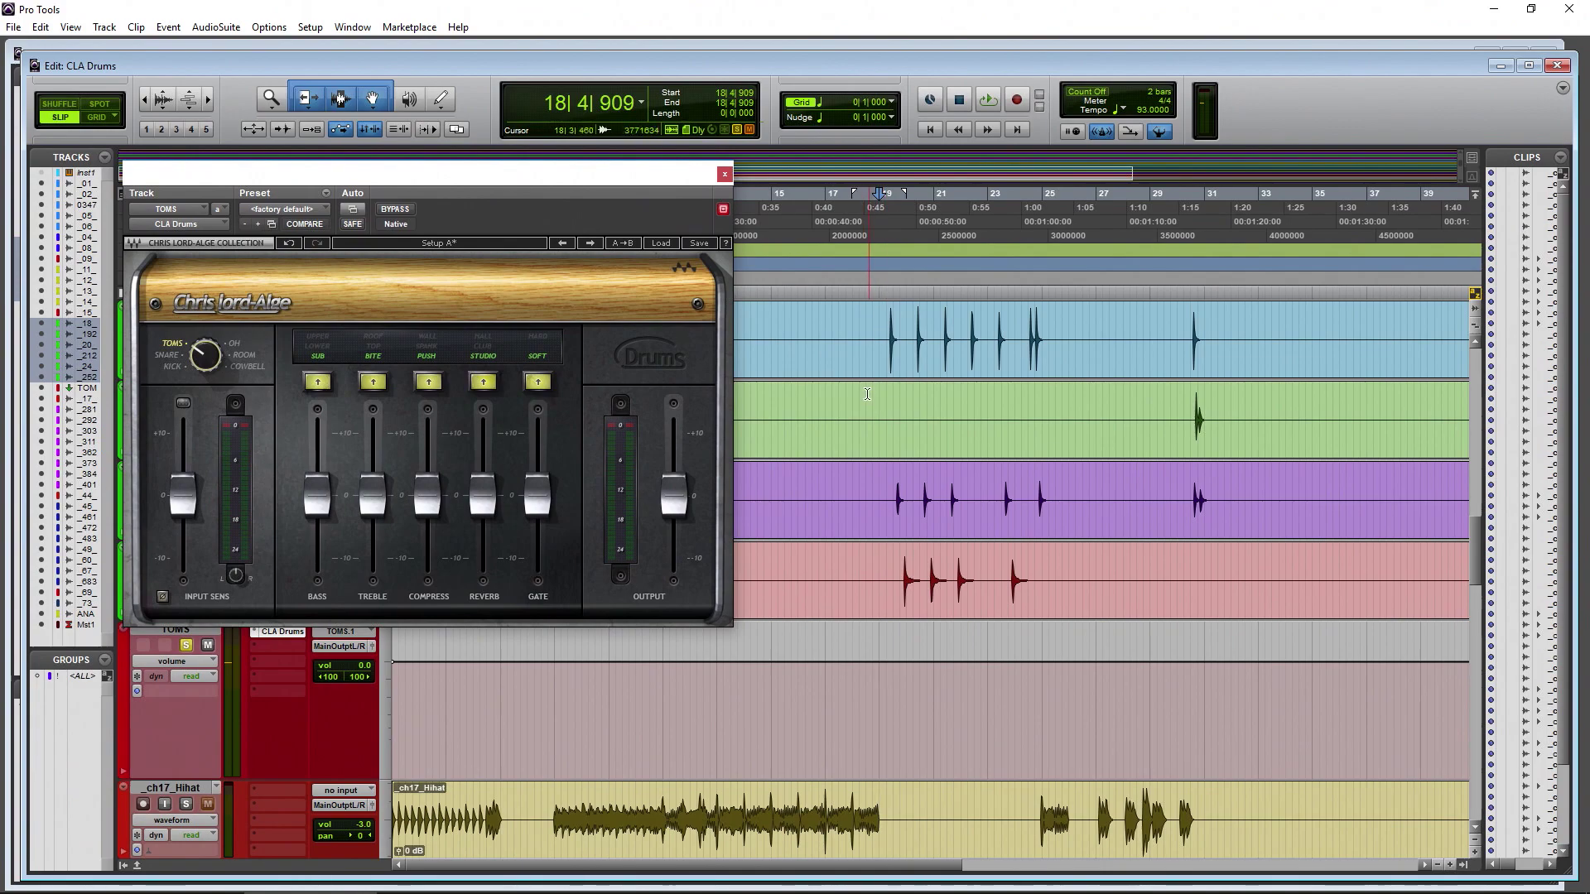
scroll(867, 392, "up", 4)
scroll(867, 414, "down", 2)
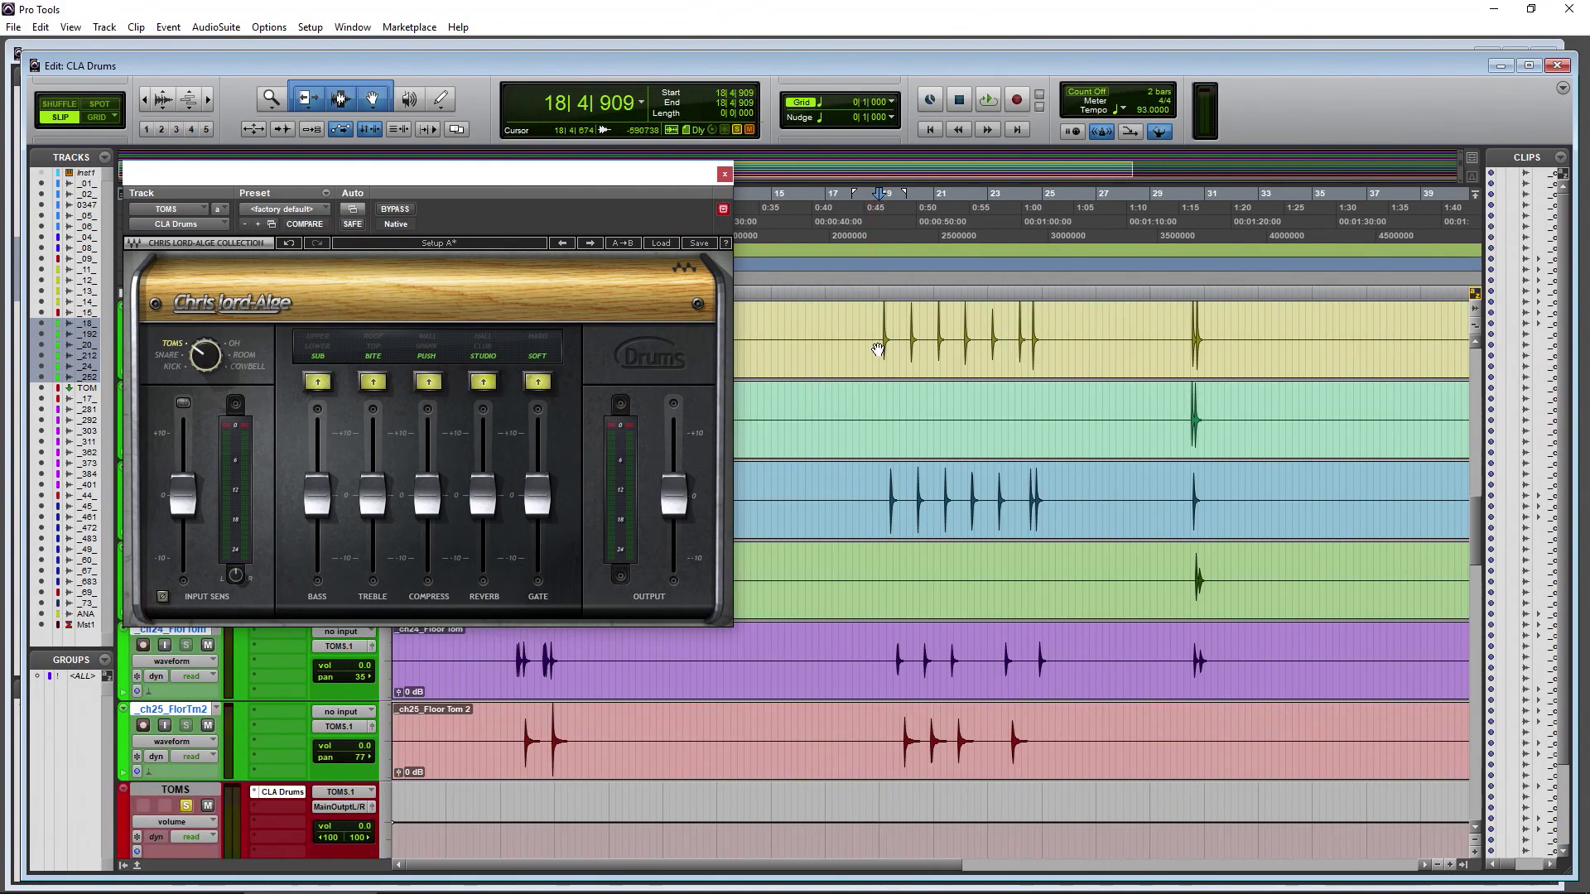
left_click_drag(905, 370, 976, 720)
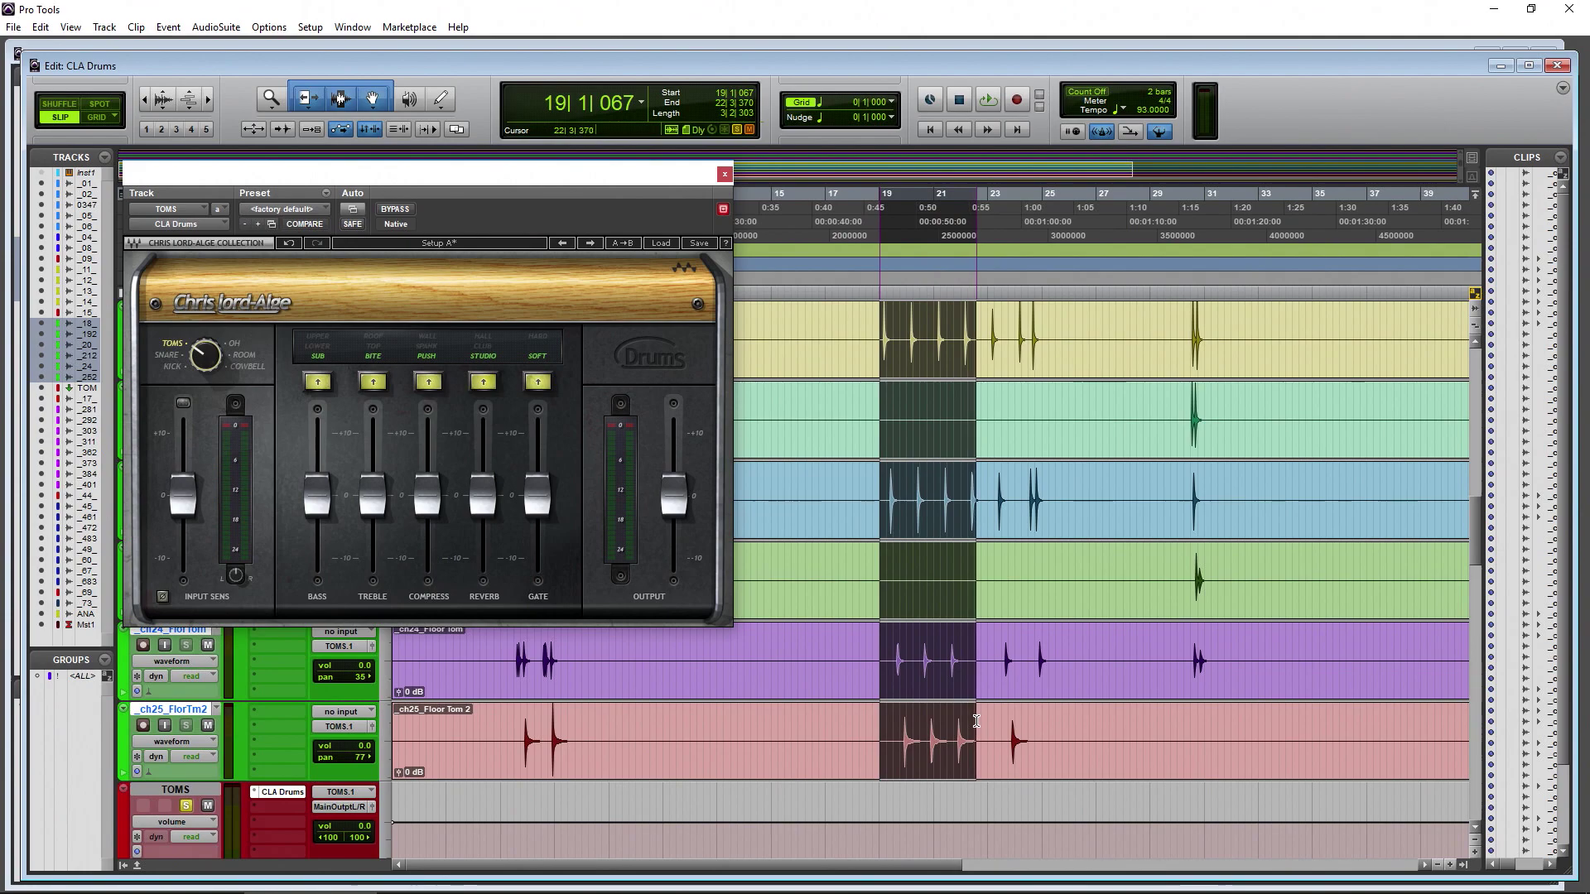
left_click_drag(440, 182, 538, 191)
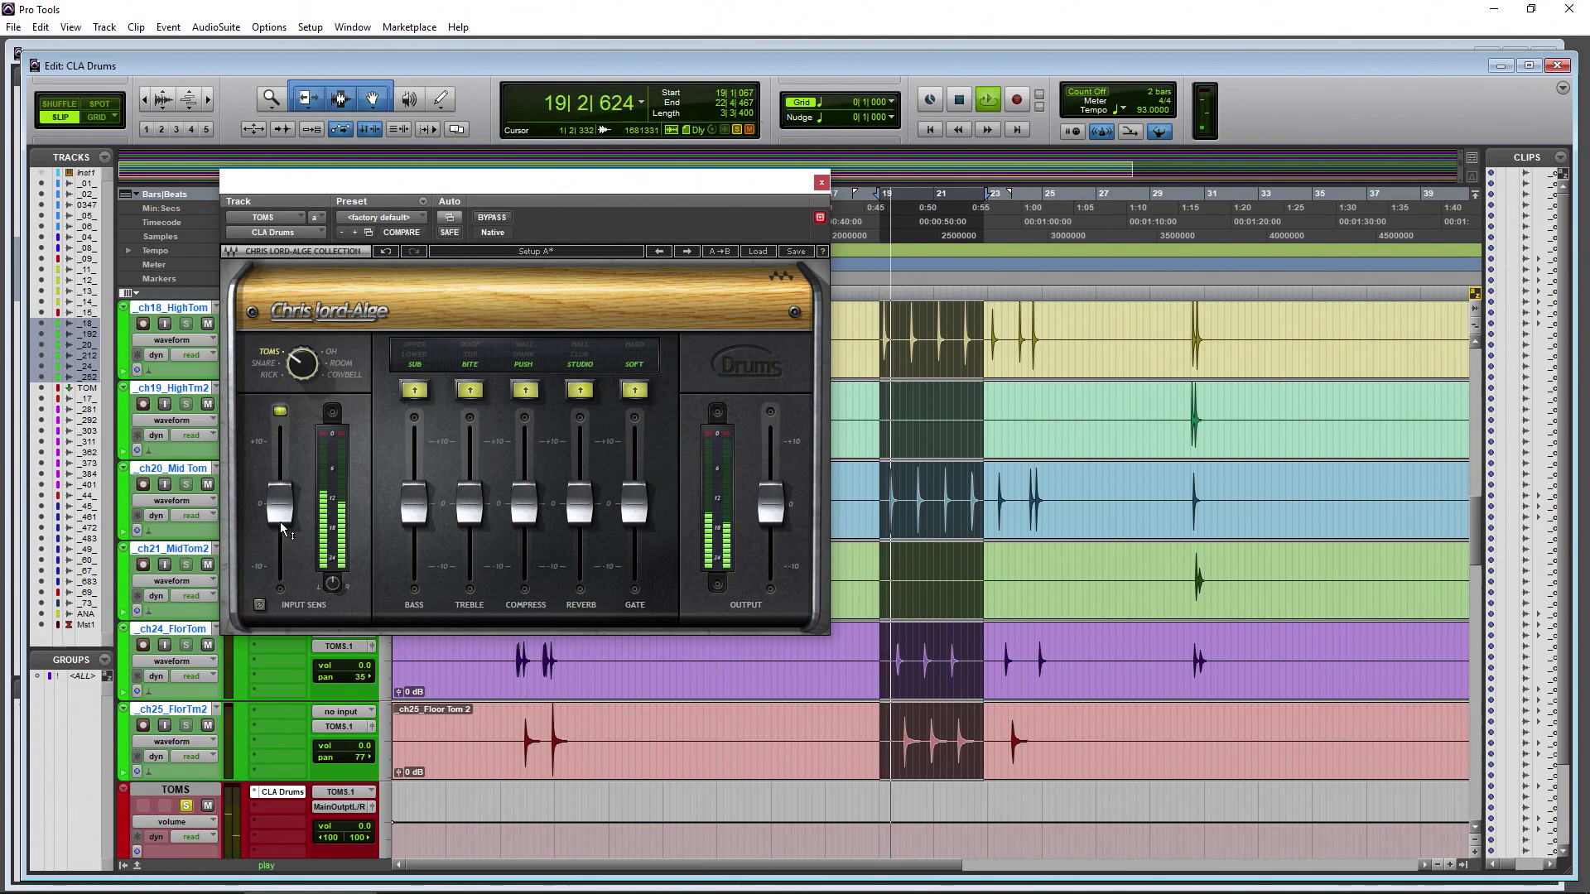
- Raise the input sensitivity in CLA Drums slightly above 0 and try the phase invert switch
left_click_drag(278, 515, 279, 492)
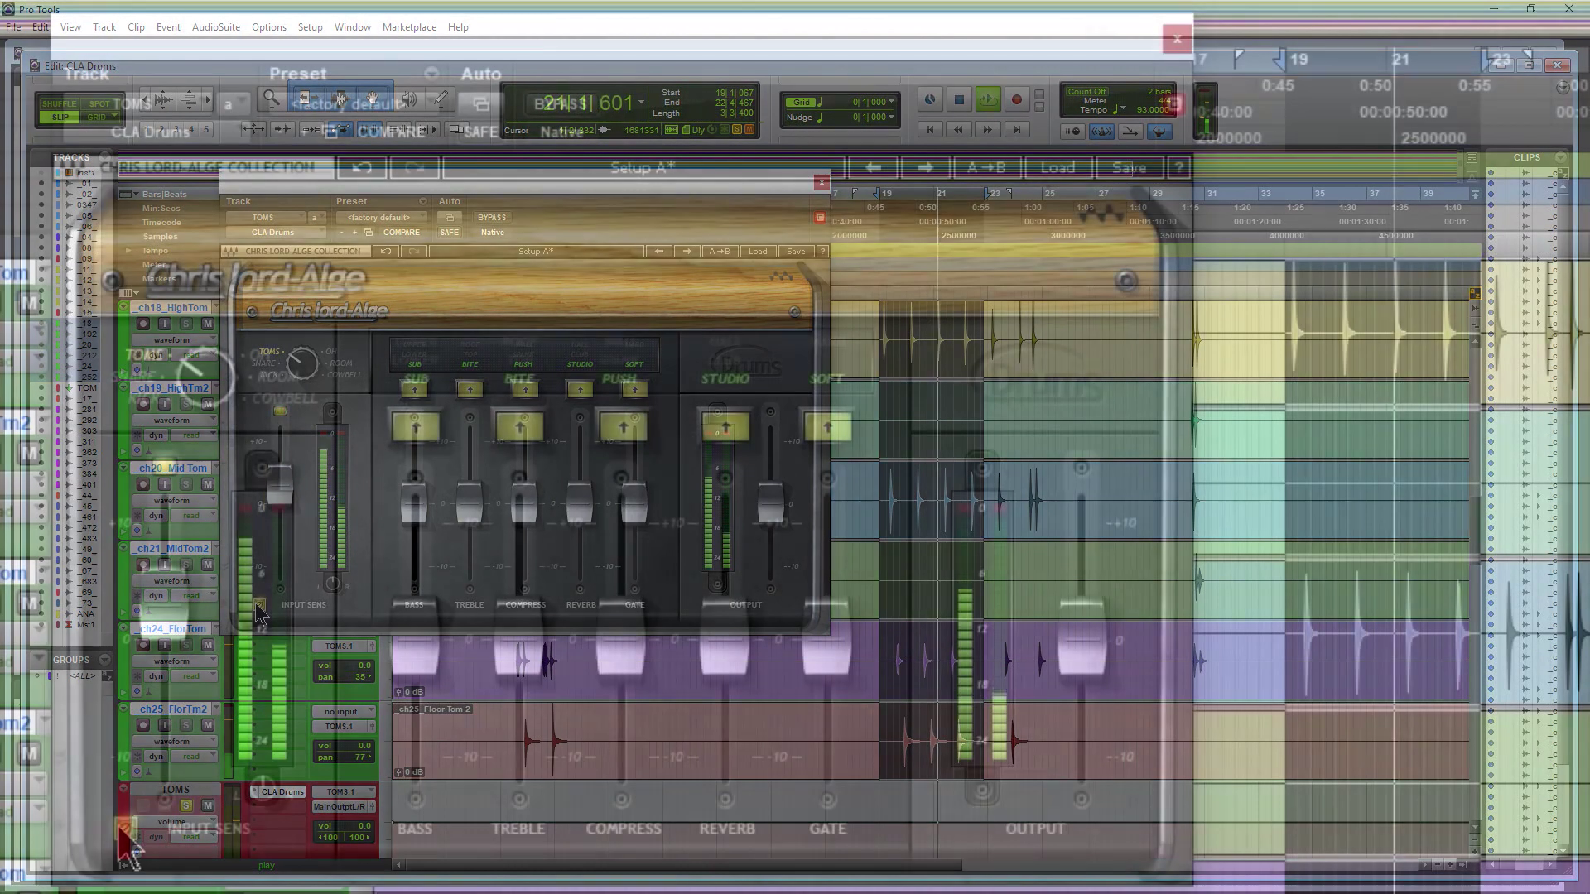
left_click(258, 603)
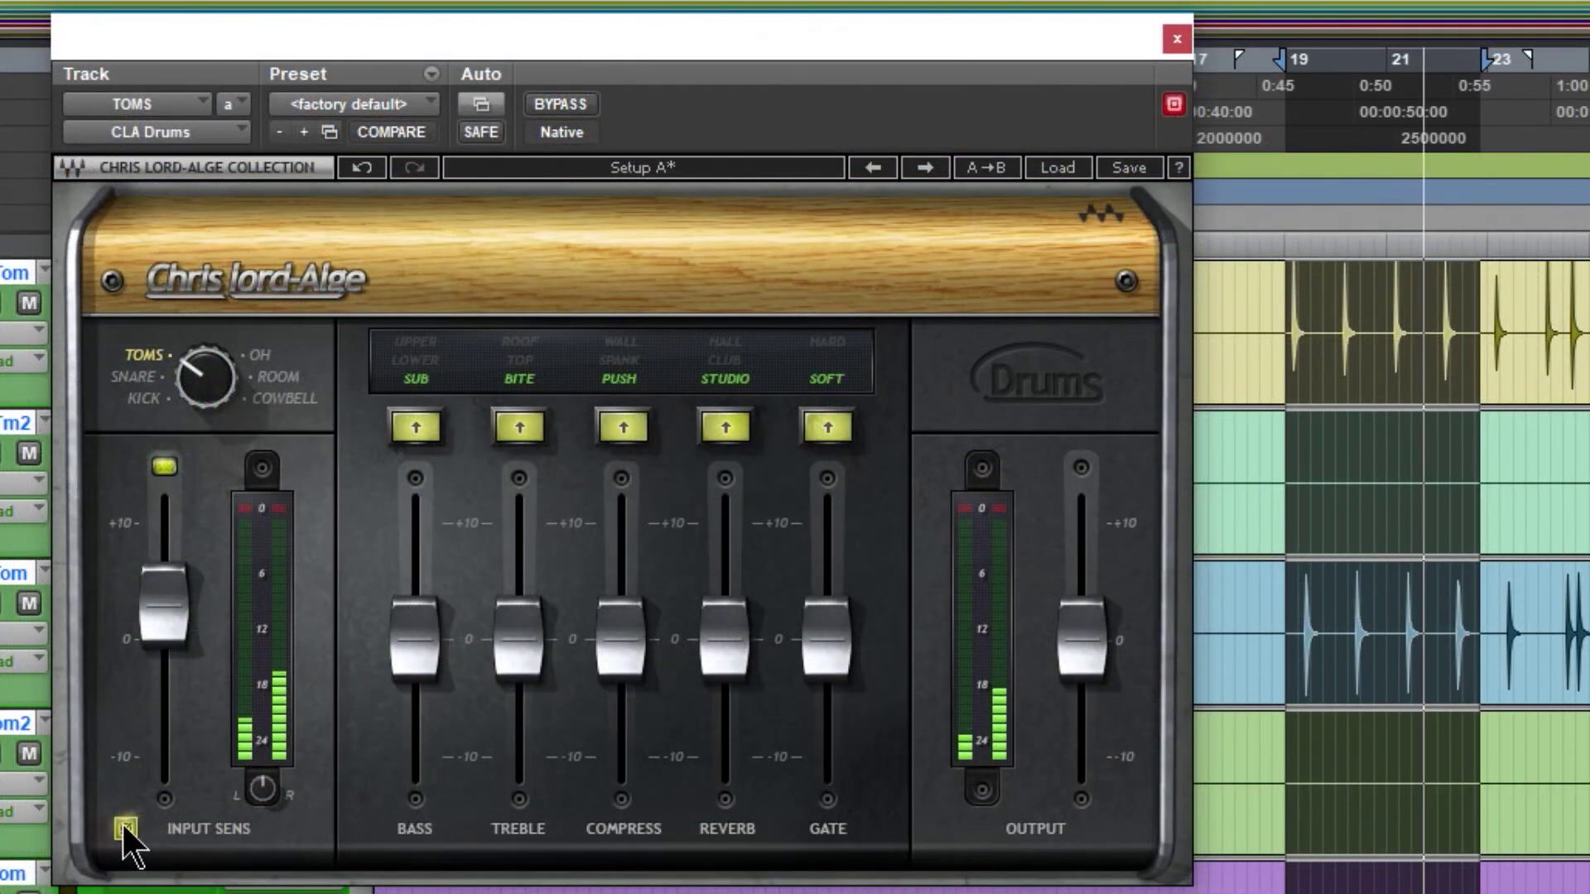
left_click_drag(154, 632, 169, 618)
- Boost the toms' bass, comparing the Sub and Upper modes, and settle on Lower at about 6.5
left_click_drag(414, 660, 412, 555)
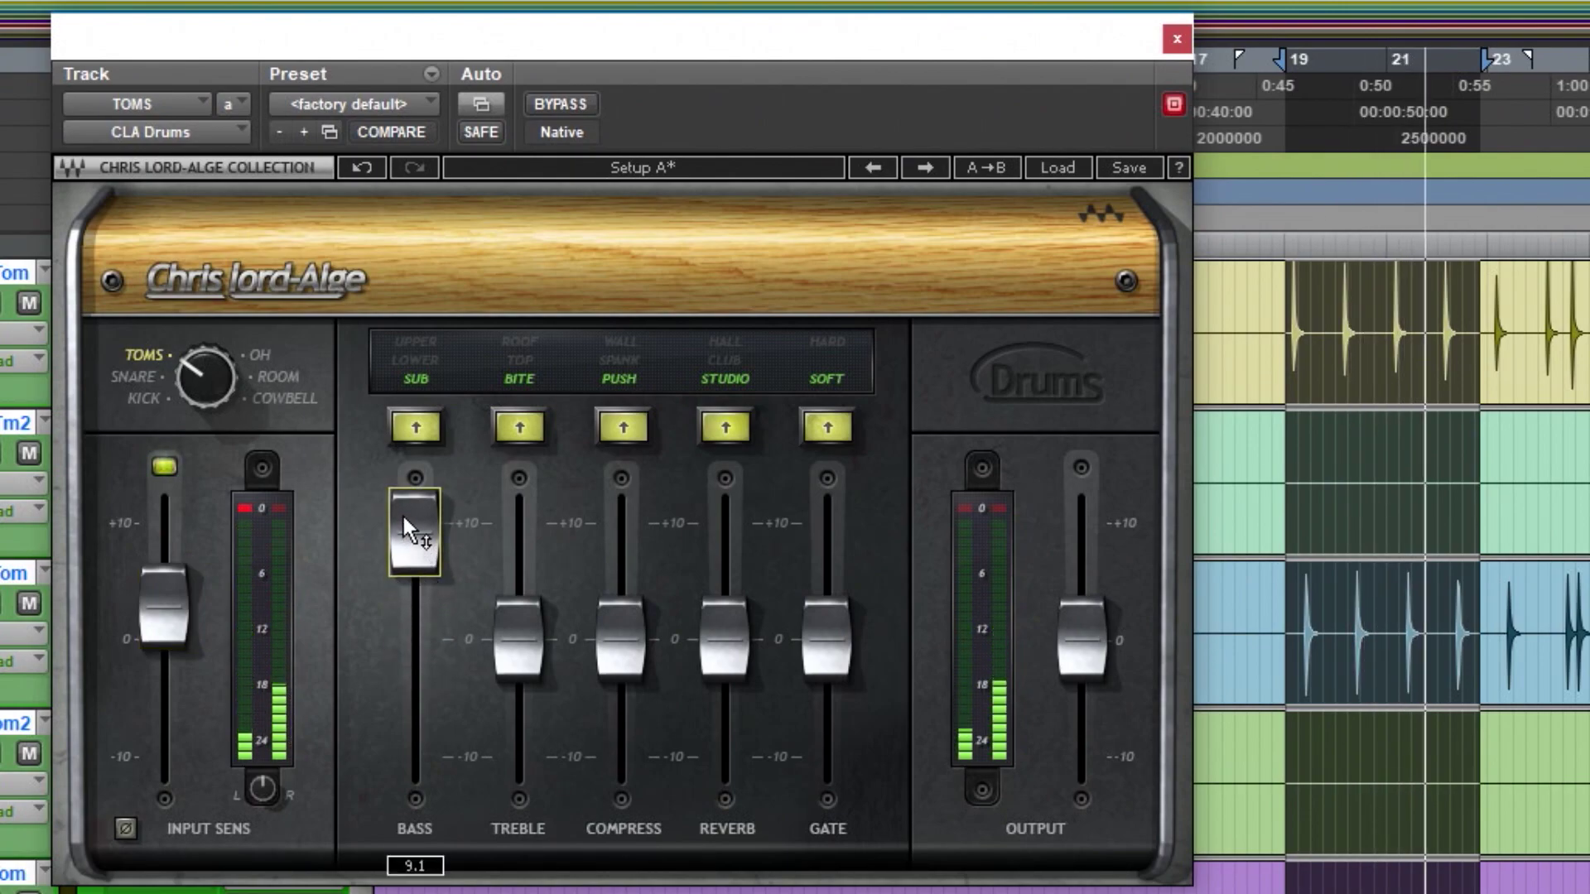
mouse_move(400, 514)
left_mouse_down()
mouse_move(401, 600)
mouse_move(414, 533)
left_mouse_up()
left_click(416, 427)
left_click(414, 343)
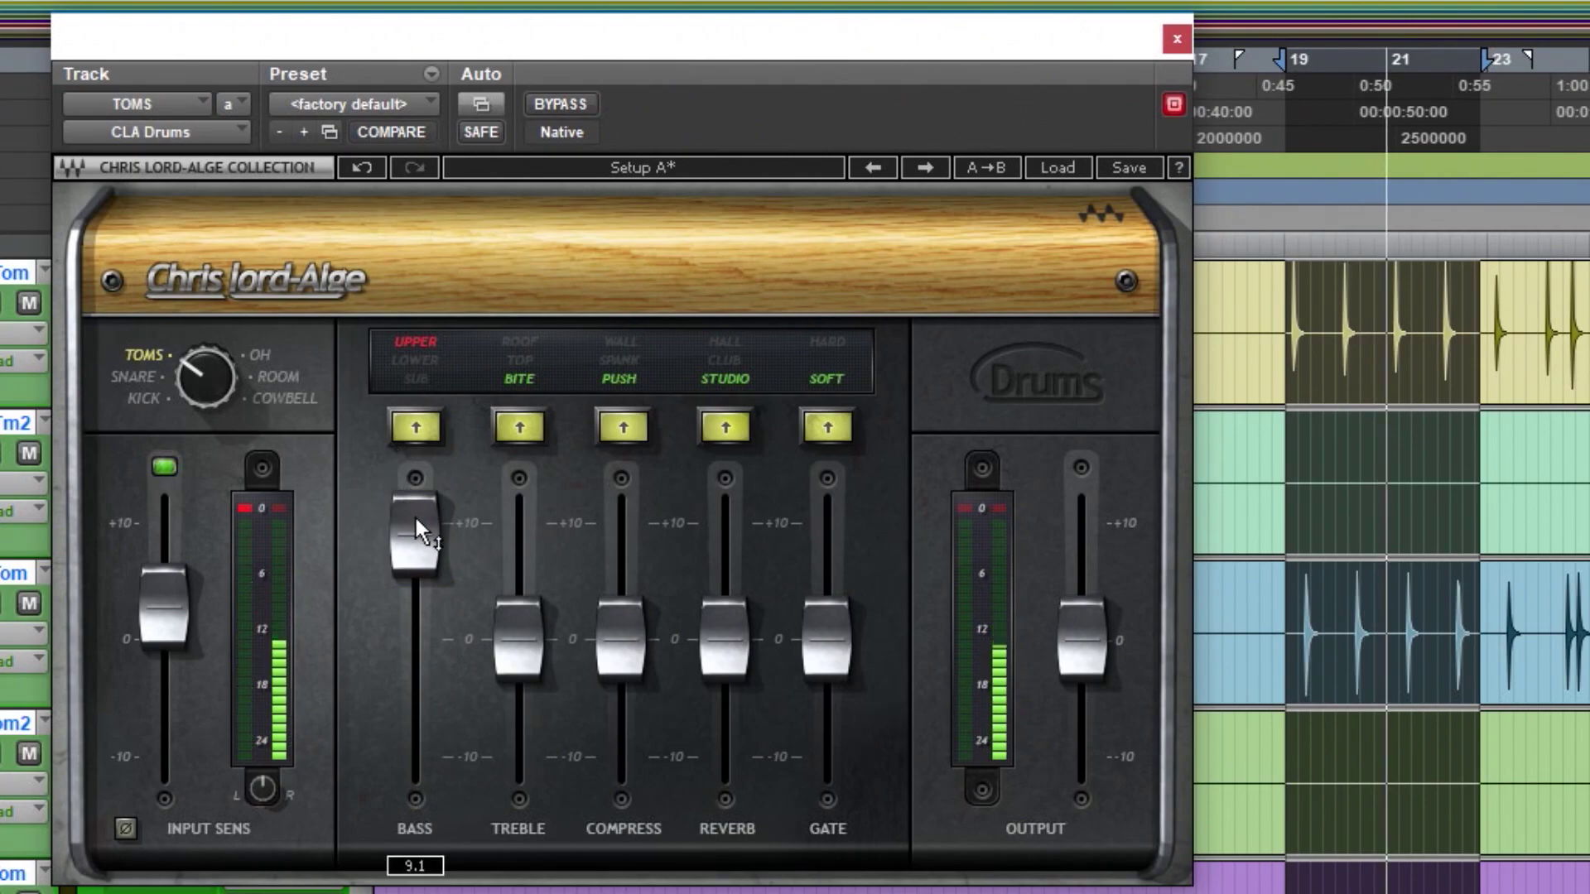
left_click_drag(419, 534, 316, 663)
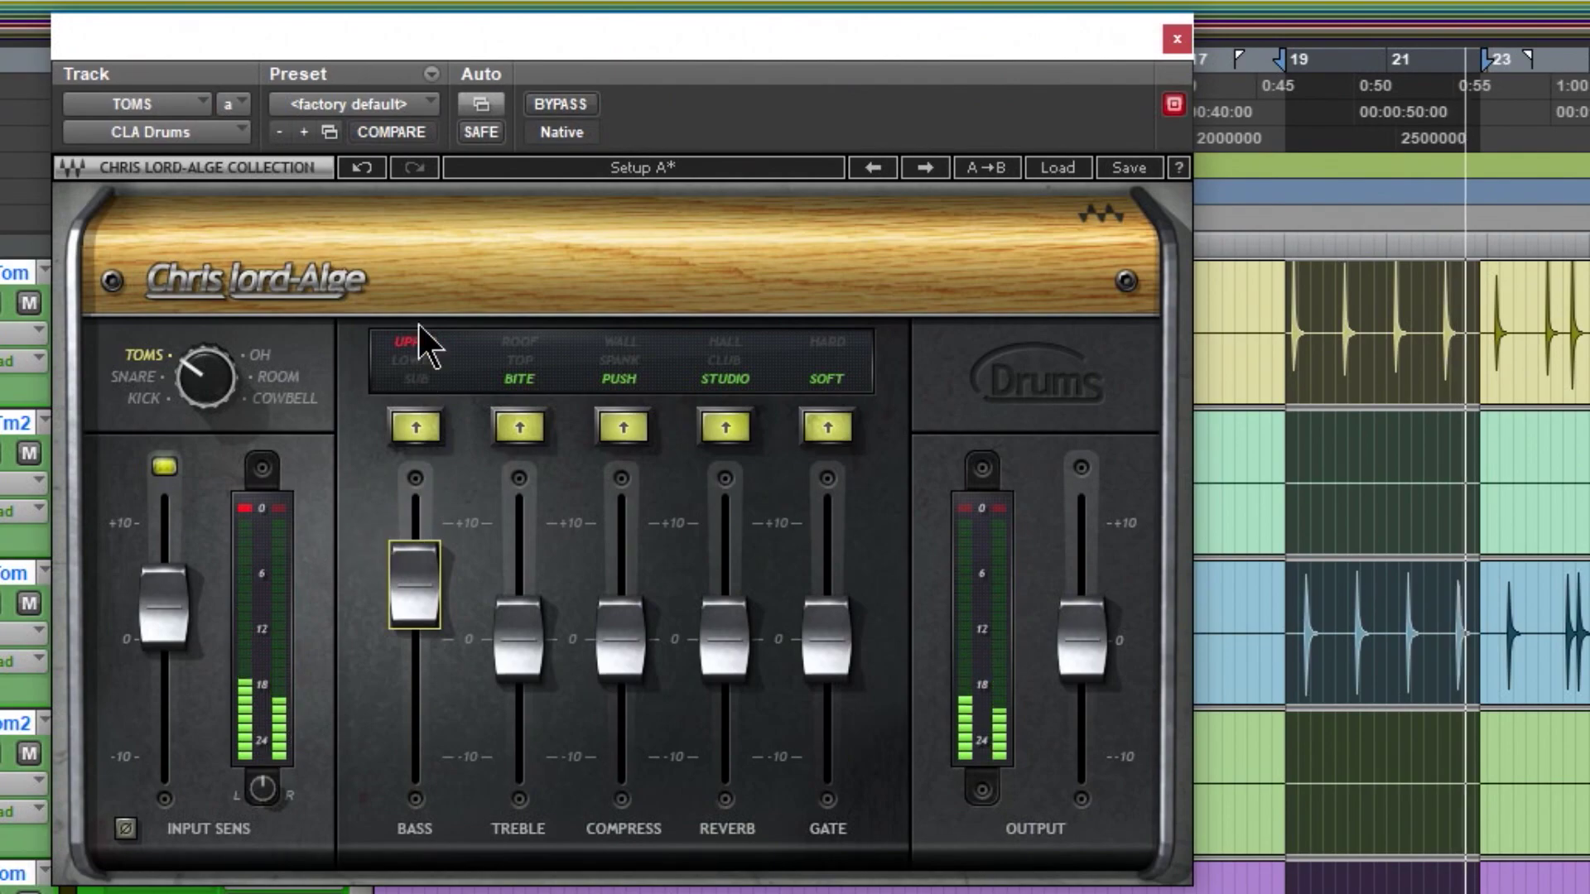
left_click_drag(414, 604, 417, 555)
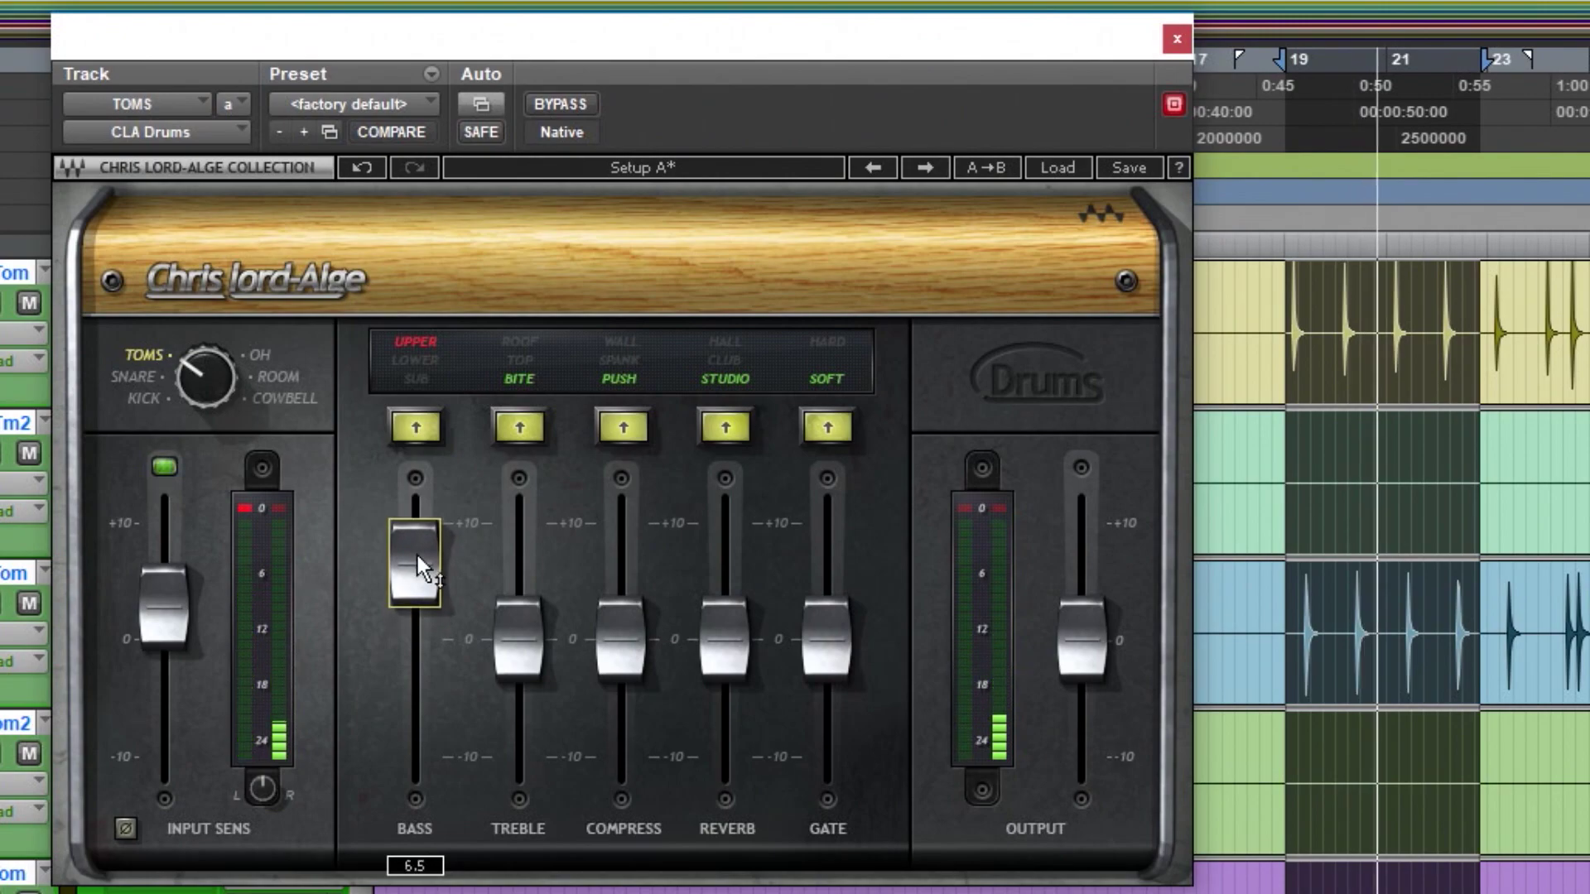
left_click(420, 376)
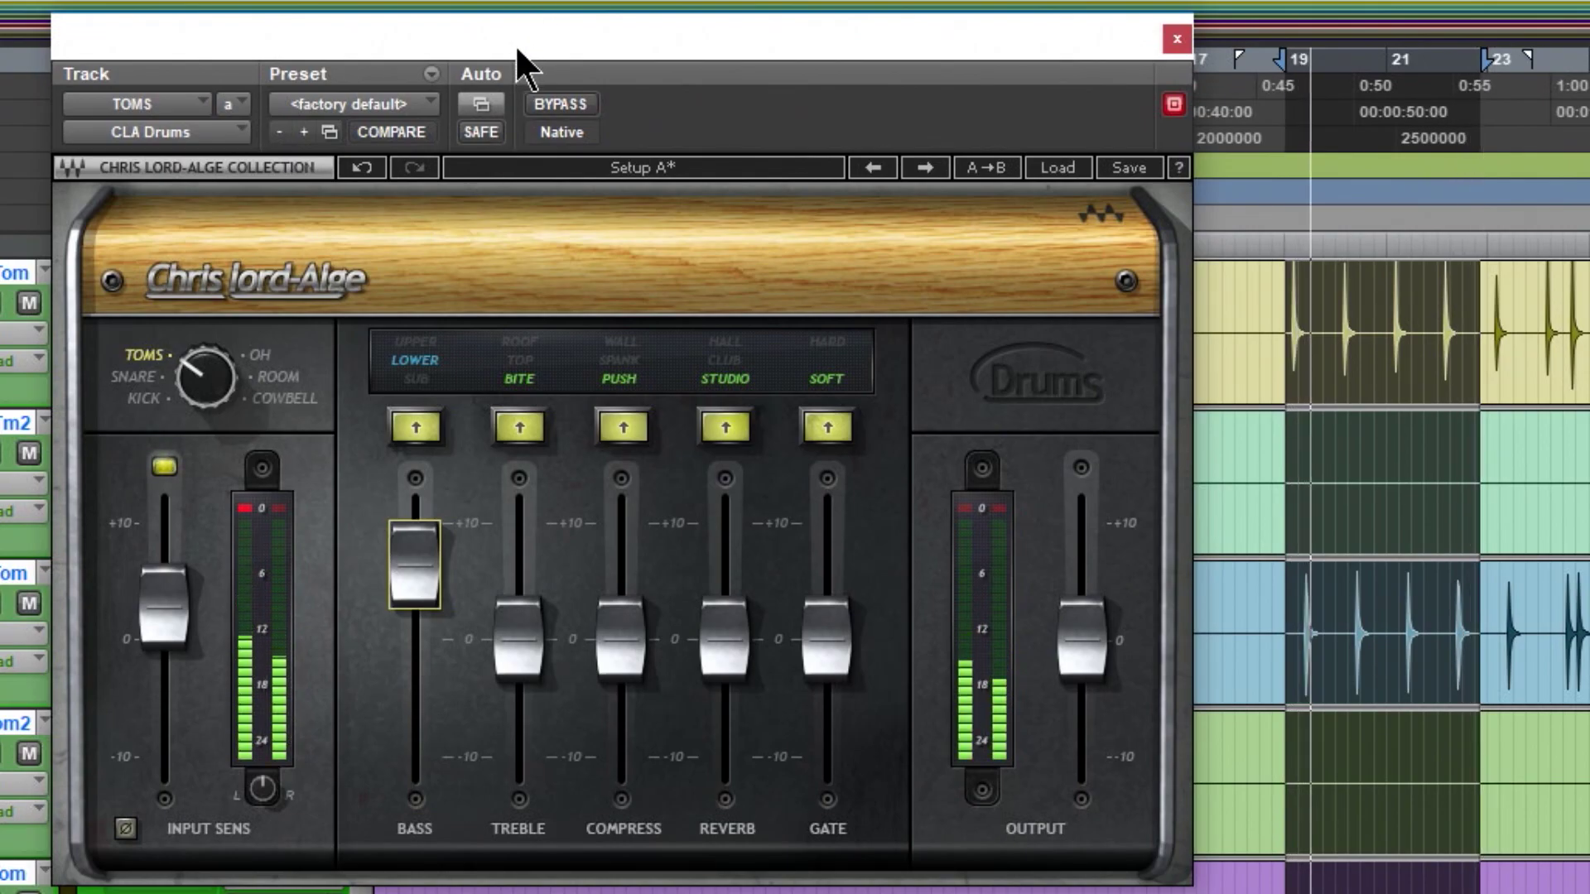
- Boost the toms' treble, trying the Roof mode before settling on Top, and ease the bass boost down to about 3.6
left_click_drag(515, 43, 535, 54)
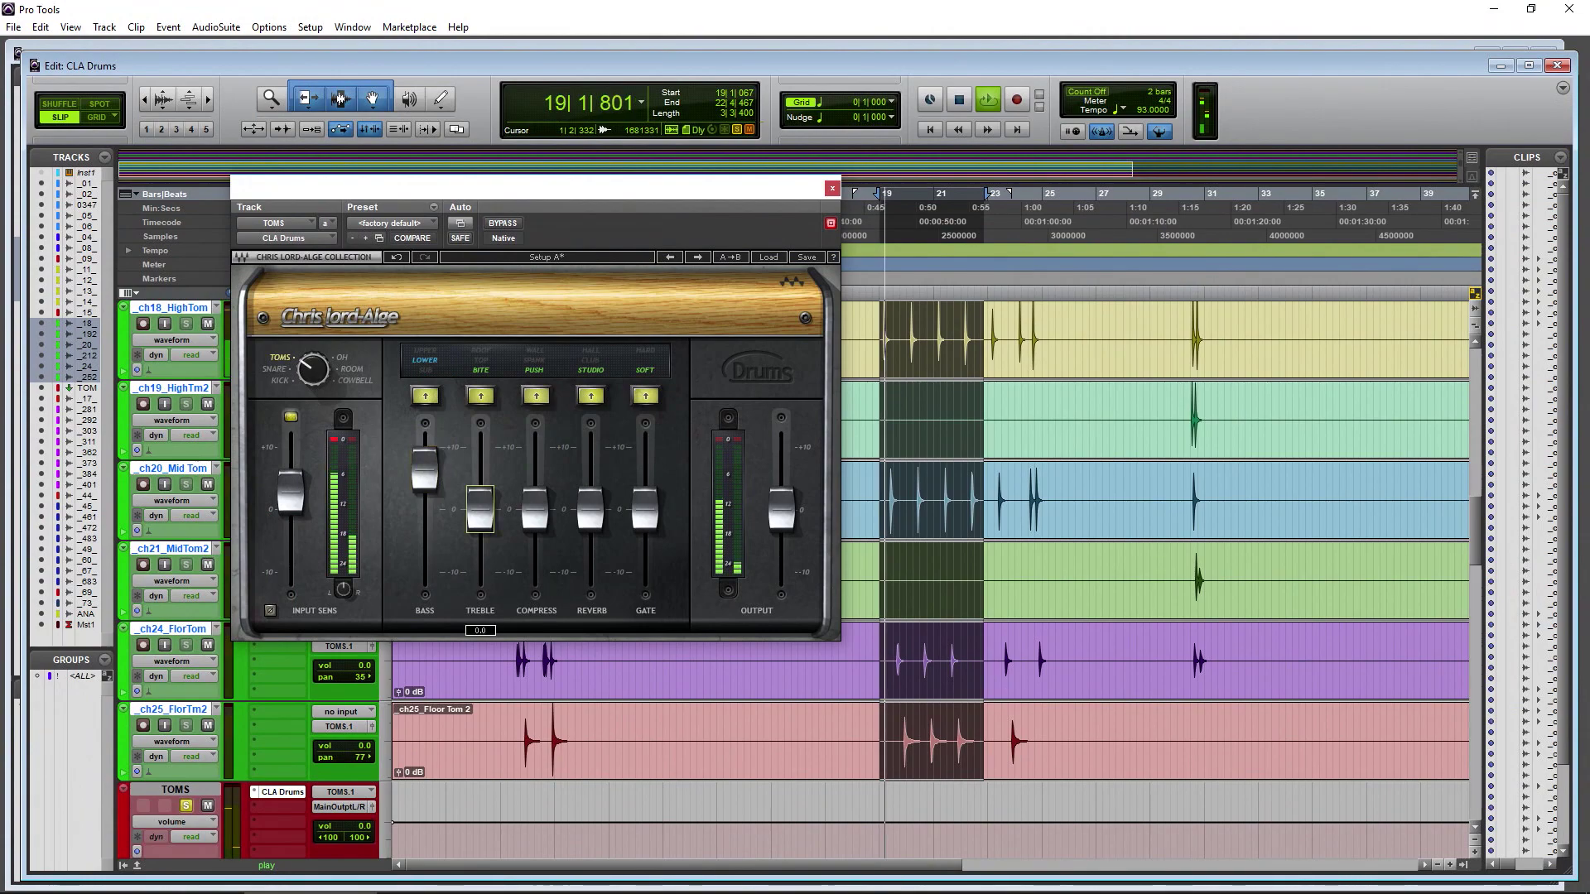
left_click_drag(538, 650, 538, 603)
left_click_drag(480, 482, 479, 362)
left_click(482, 363)
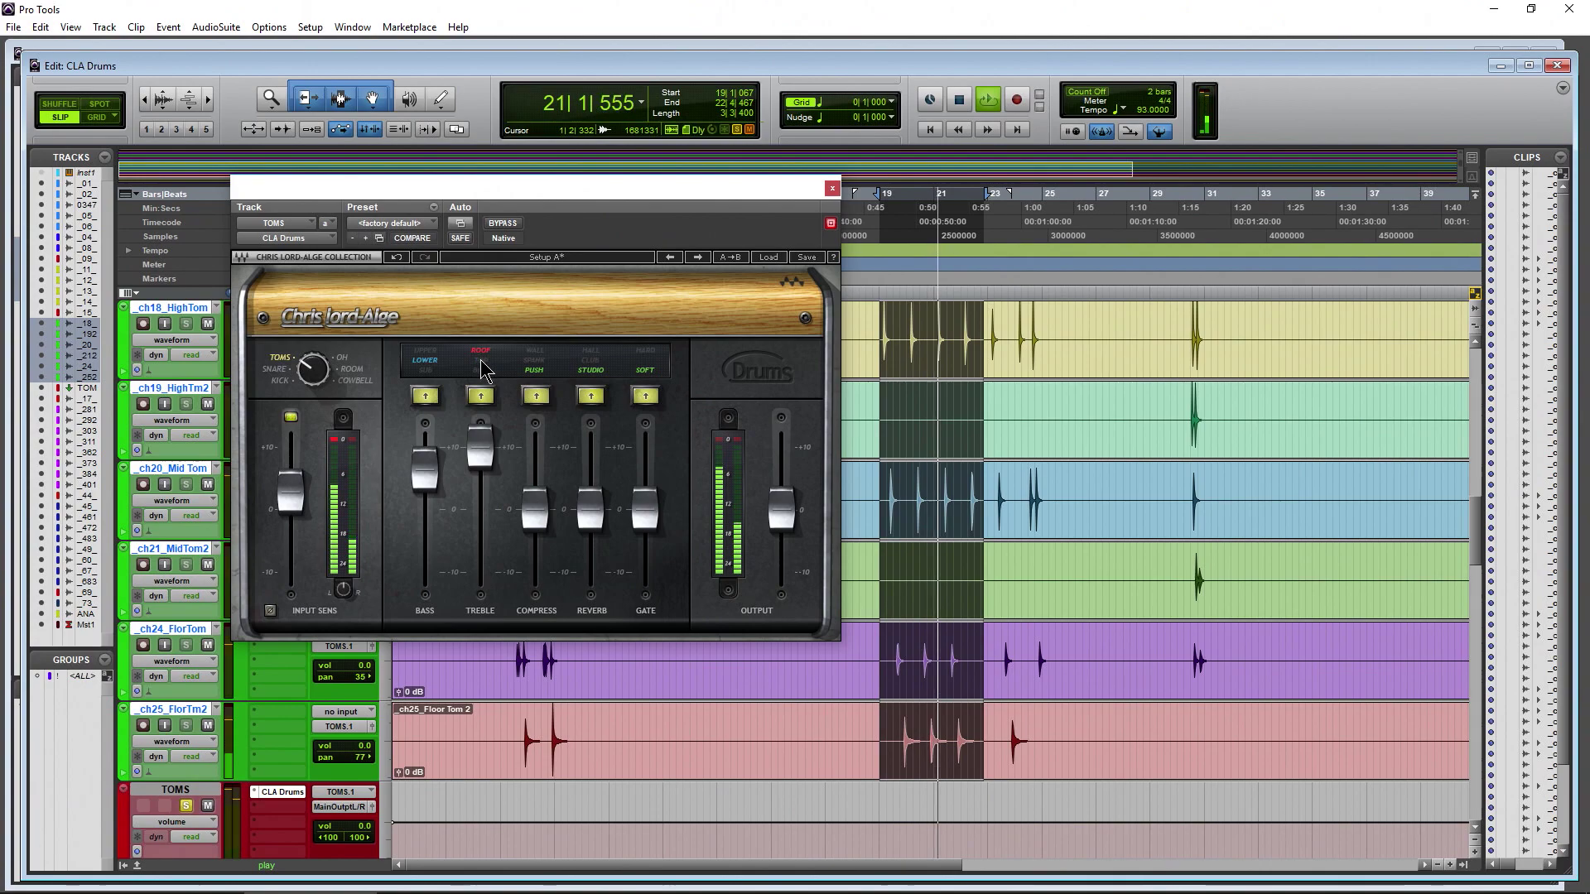
left_click_drag(478, 437, 426, 486)
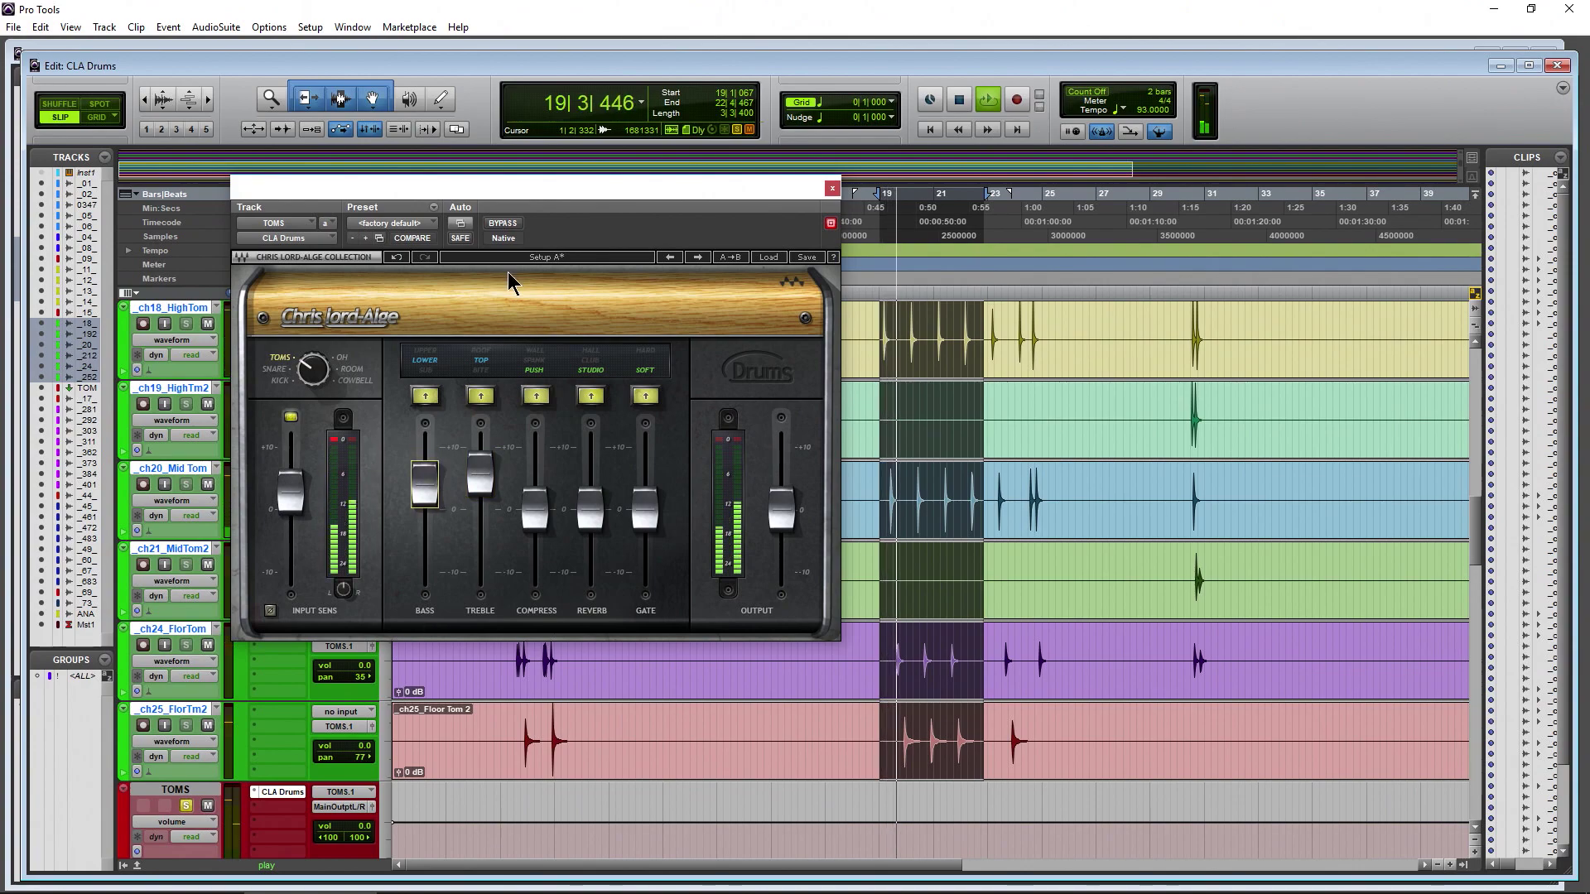
- Bypass and re-enable CLA Drums to compare the toms with and without the processing
left_click(503, 224)
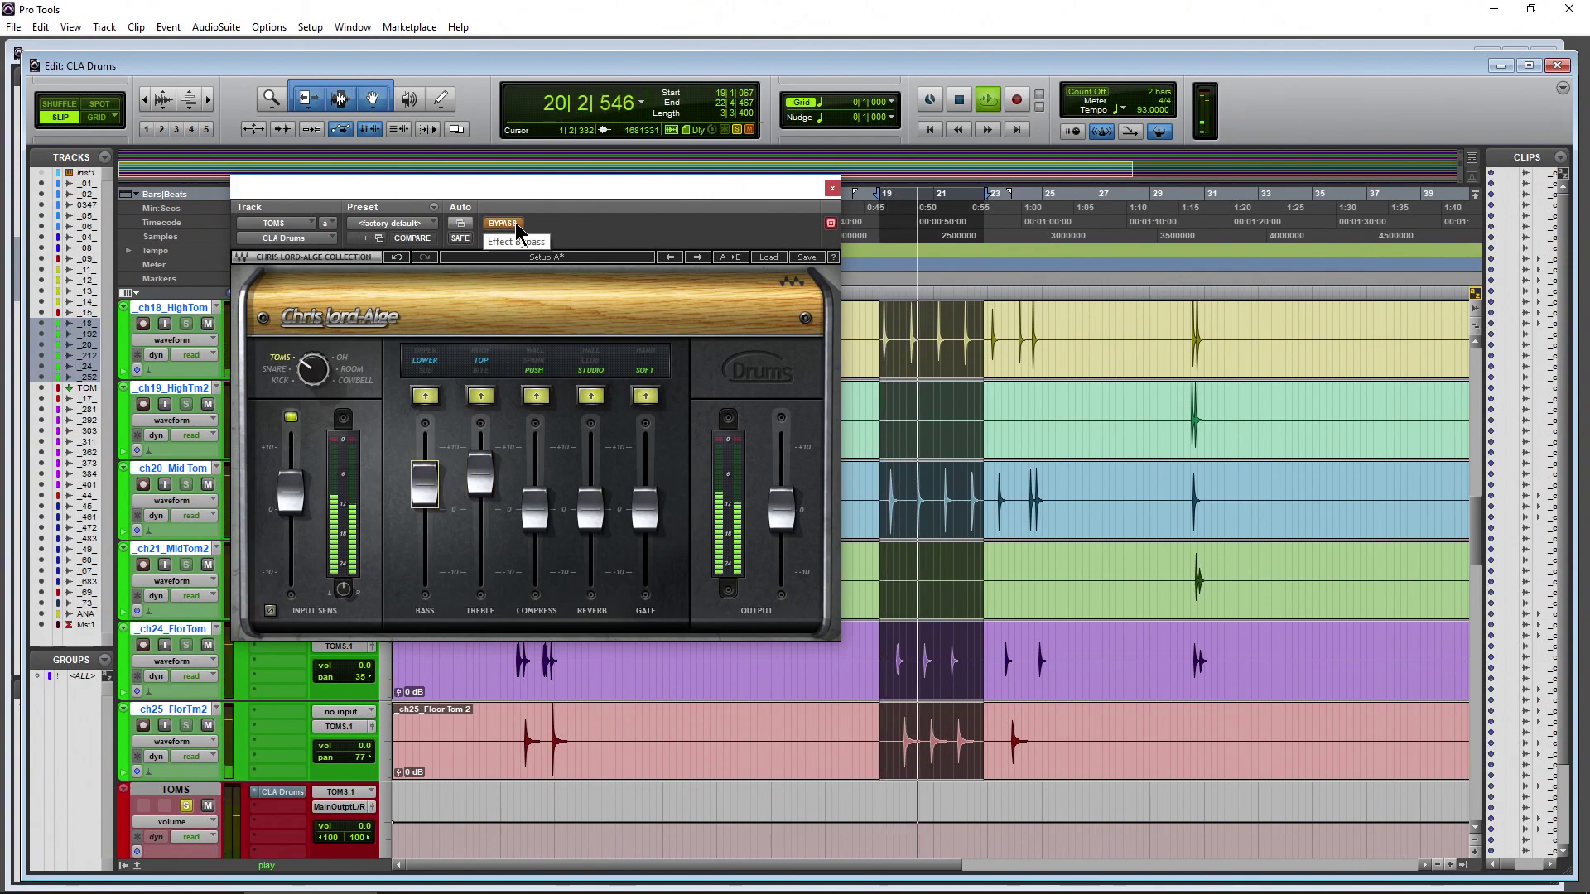
left_click(515, 223)
left_click(425, 485)
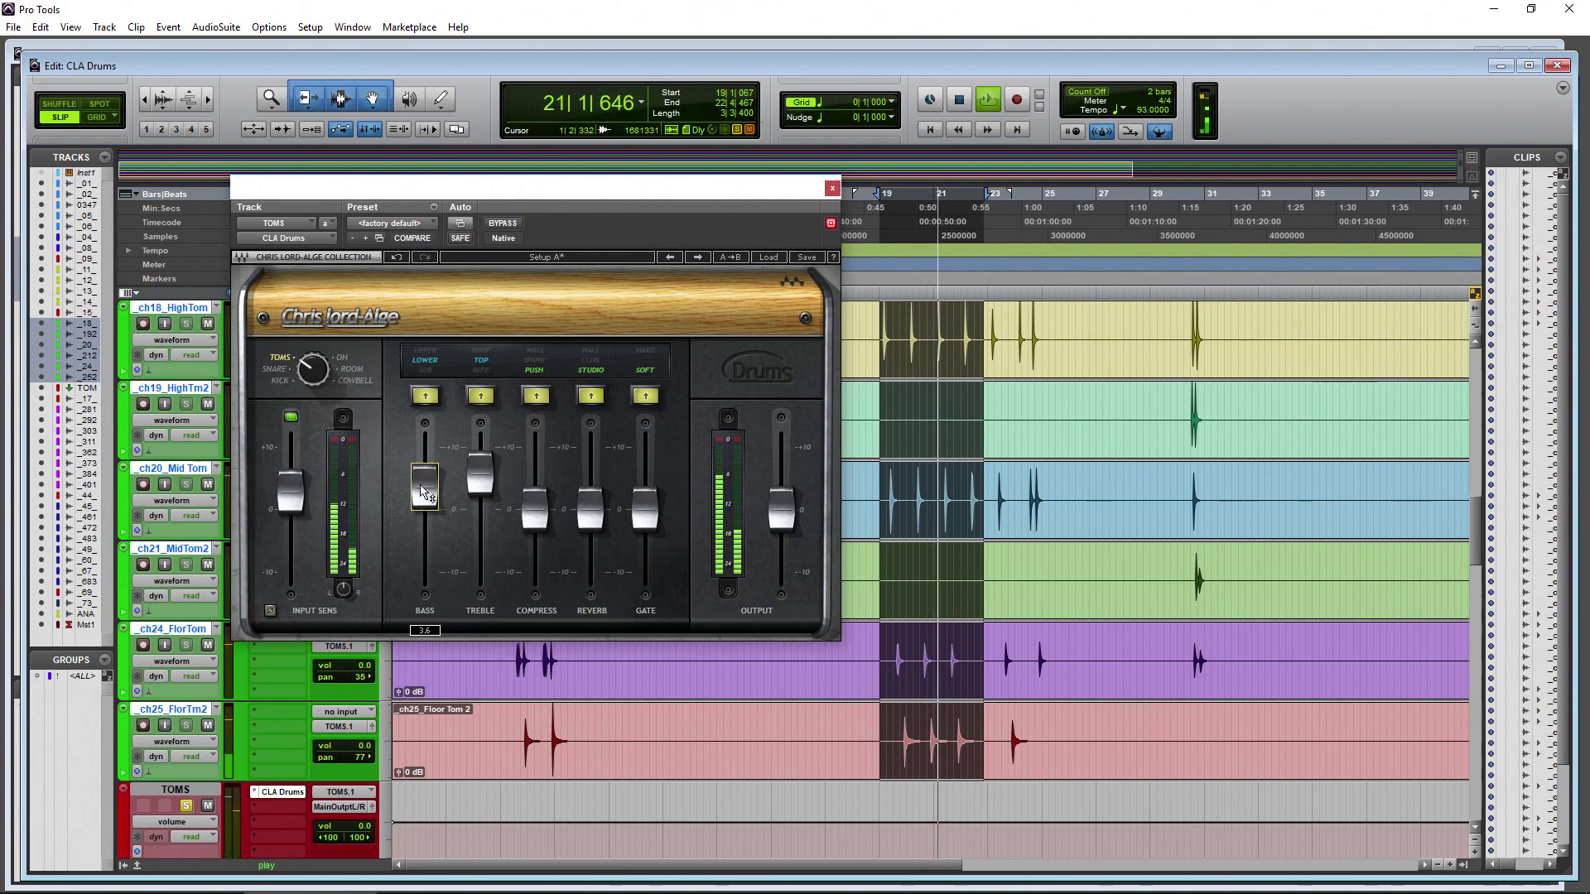
- Audition the factory tom presets Start Me Up, Thunderdome, Help-Less!, Jumbo and Mojo on the looped toms
left_click(765, 257)
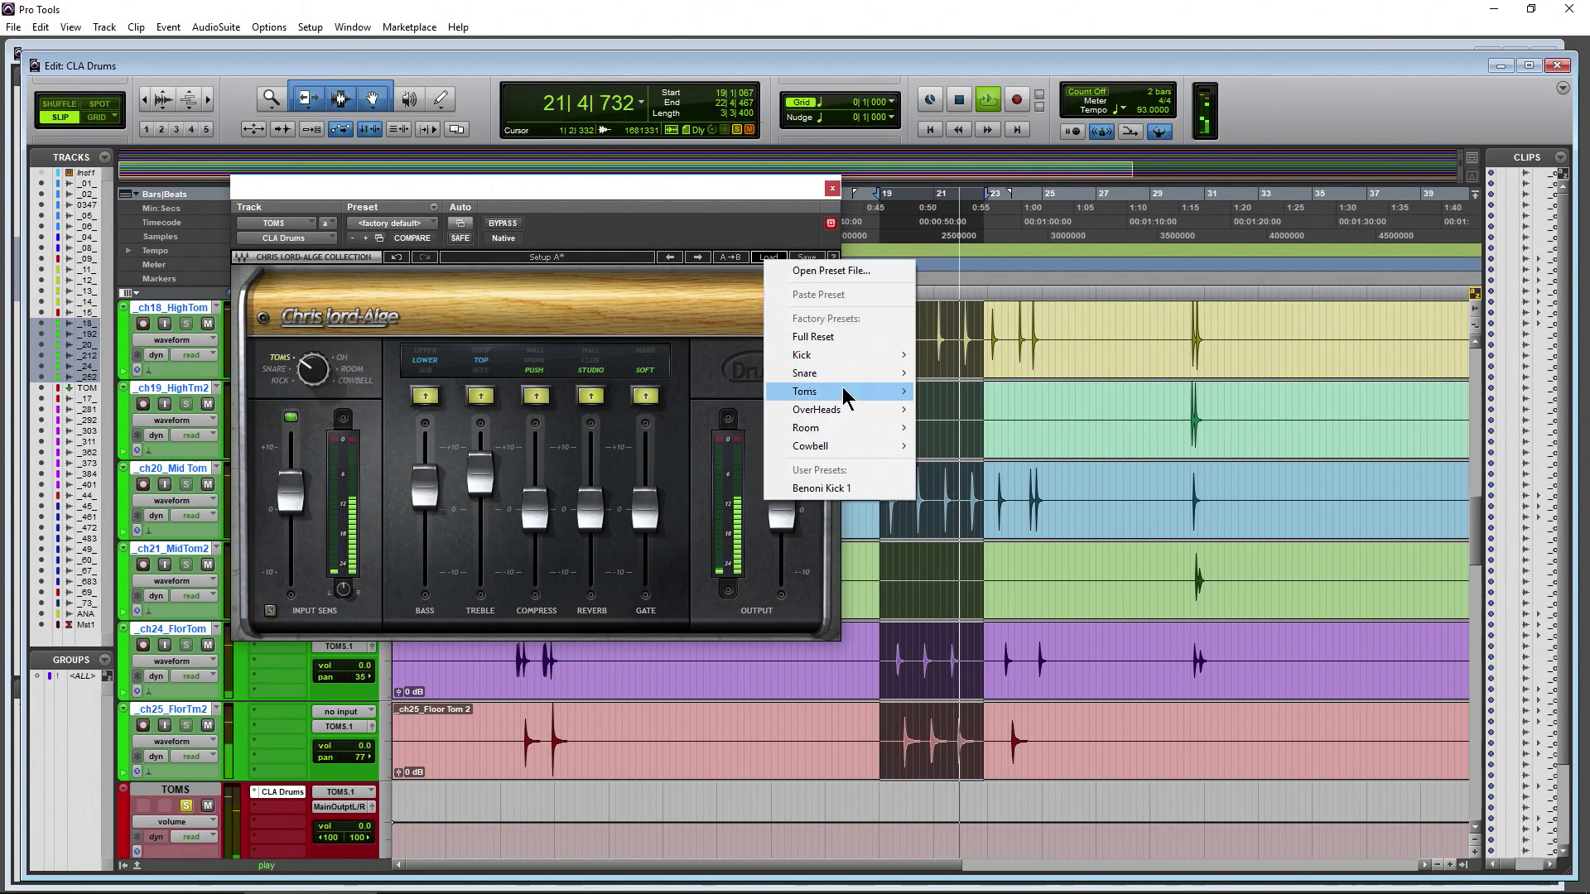
mouse_move(907, 390)
left_click(1018, 393)
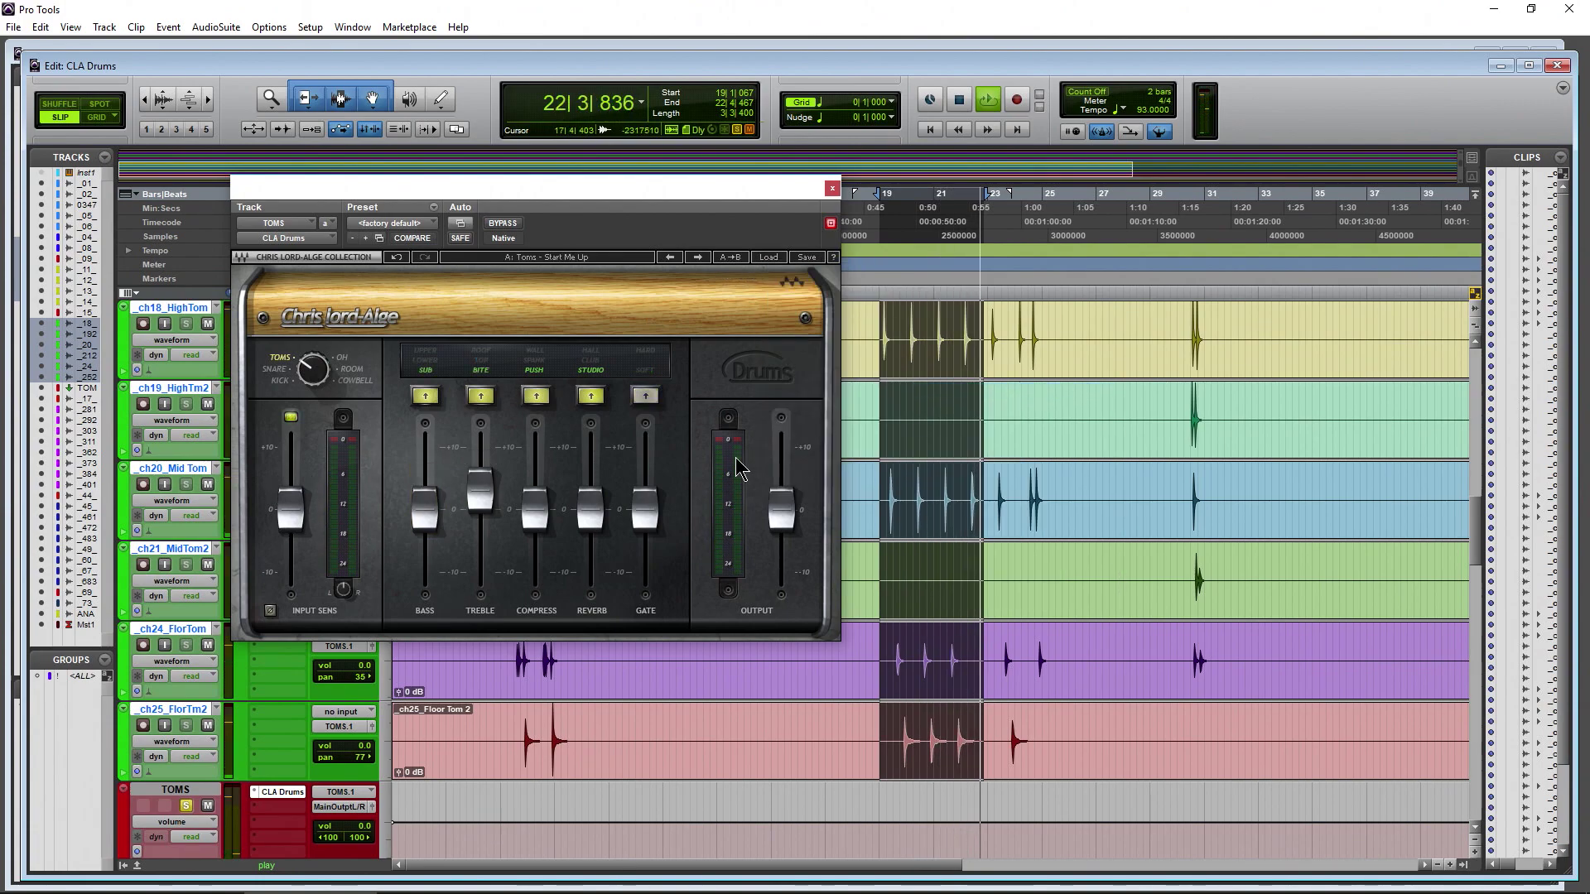
left_click(769, 258)
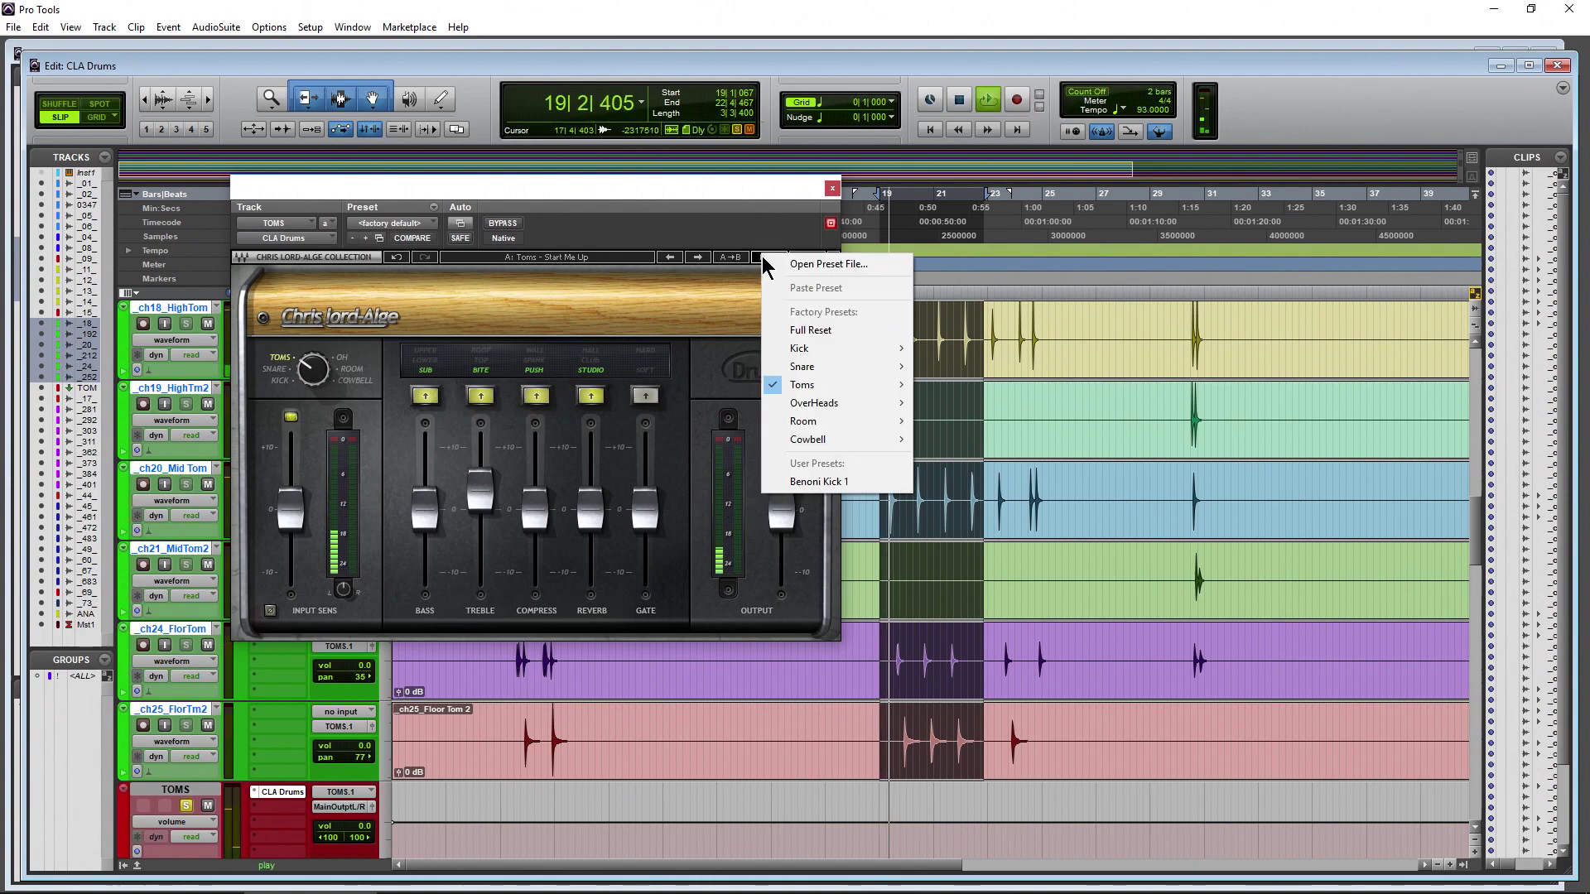
mouse_move(862, 386)
left_click(987, 442)
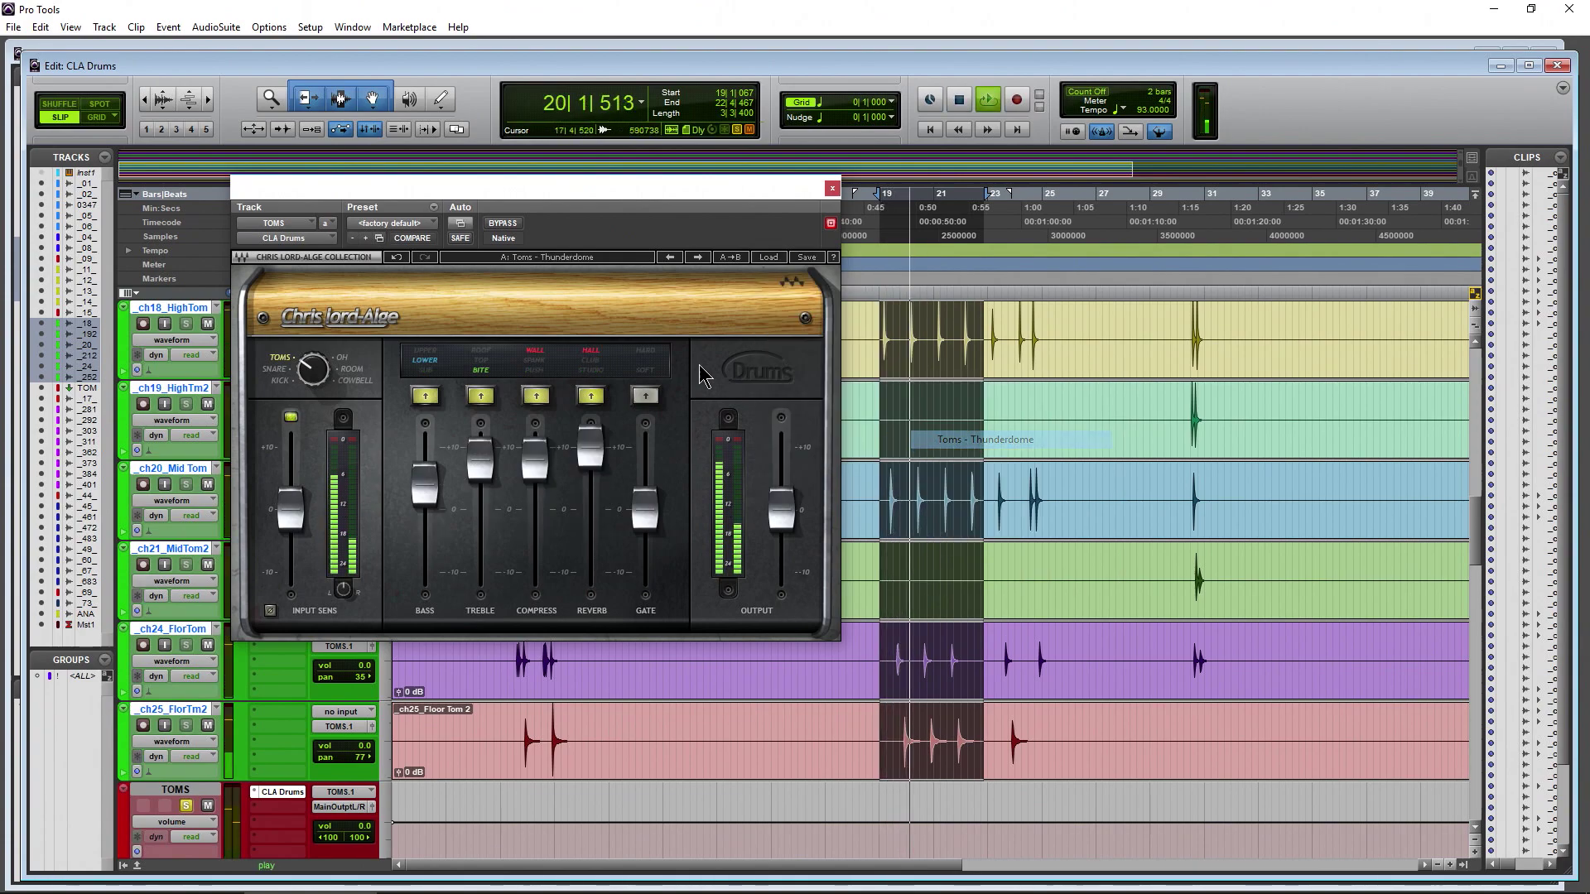
left_click(698, 257)
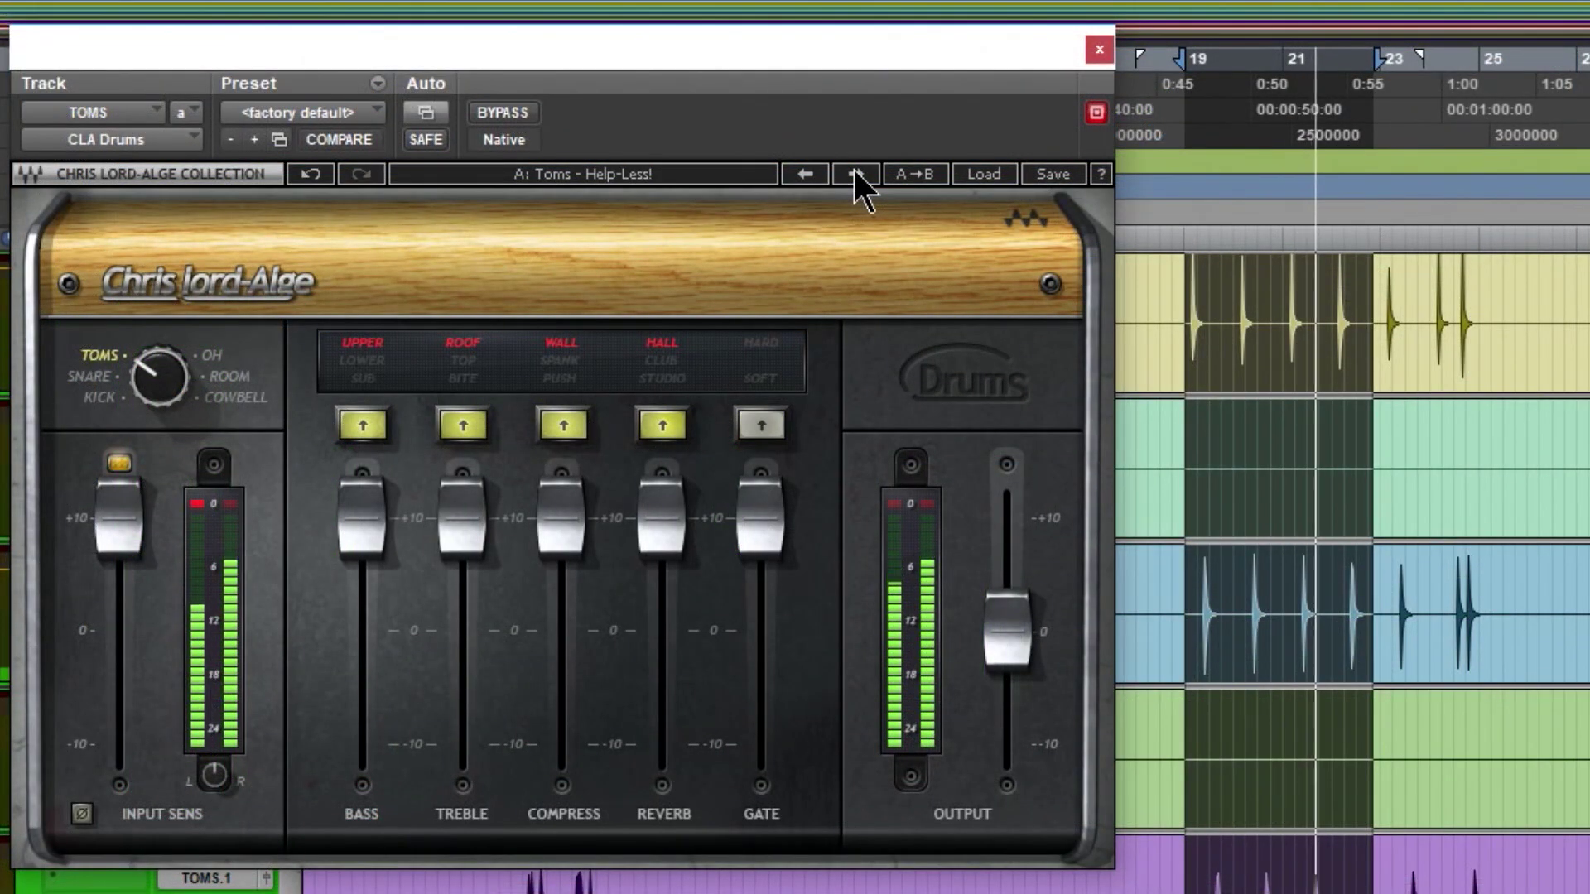
left_click(856, 173)
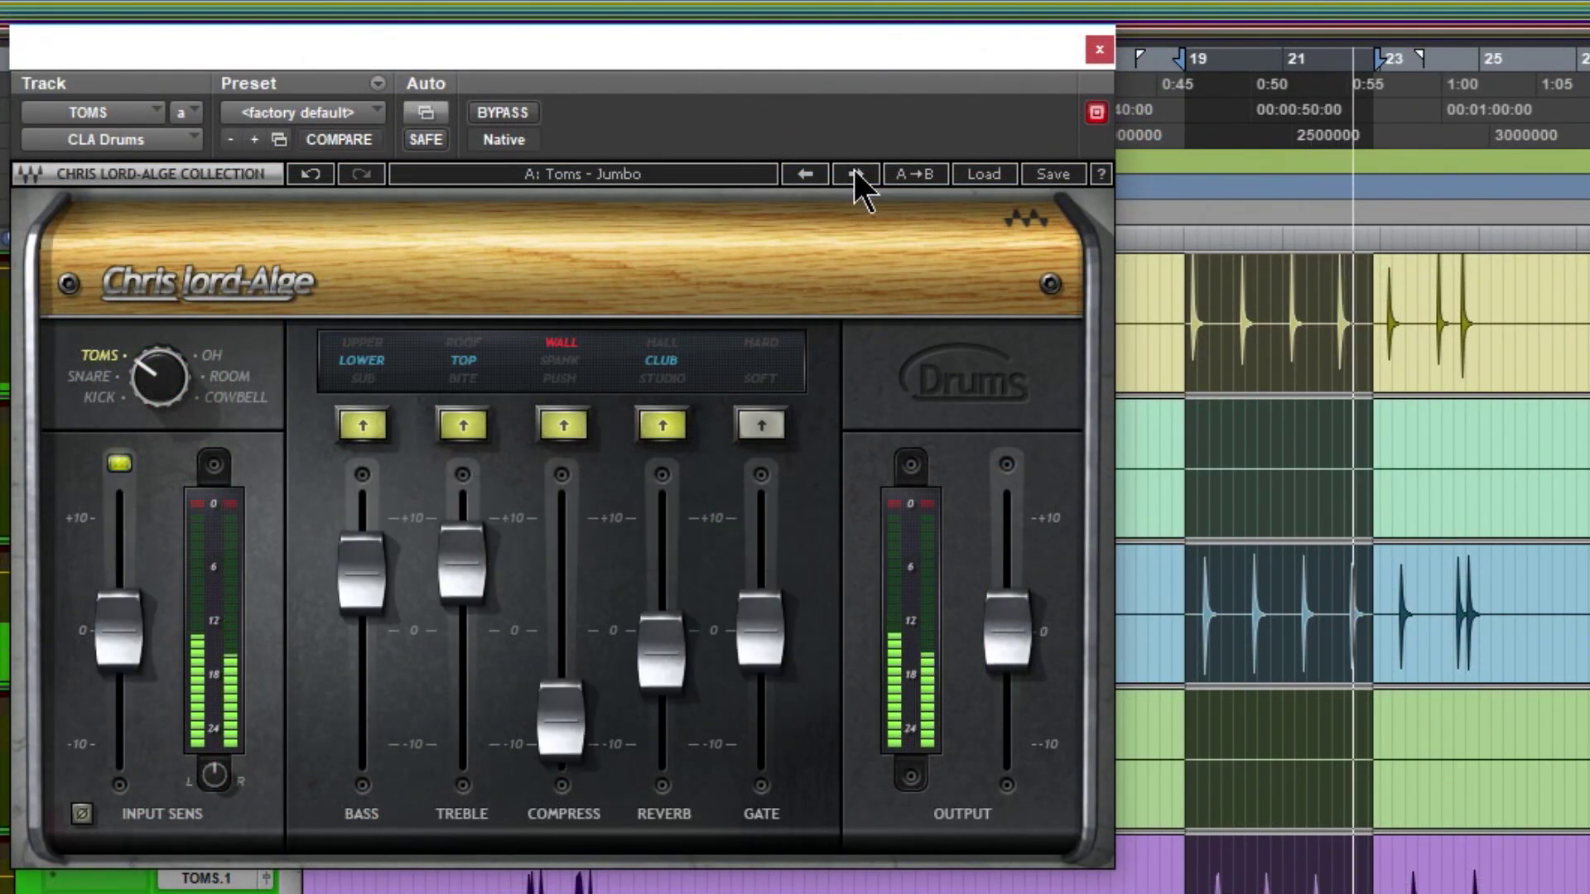
left_click(854, 173)
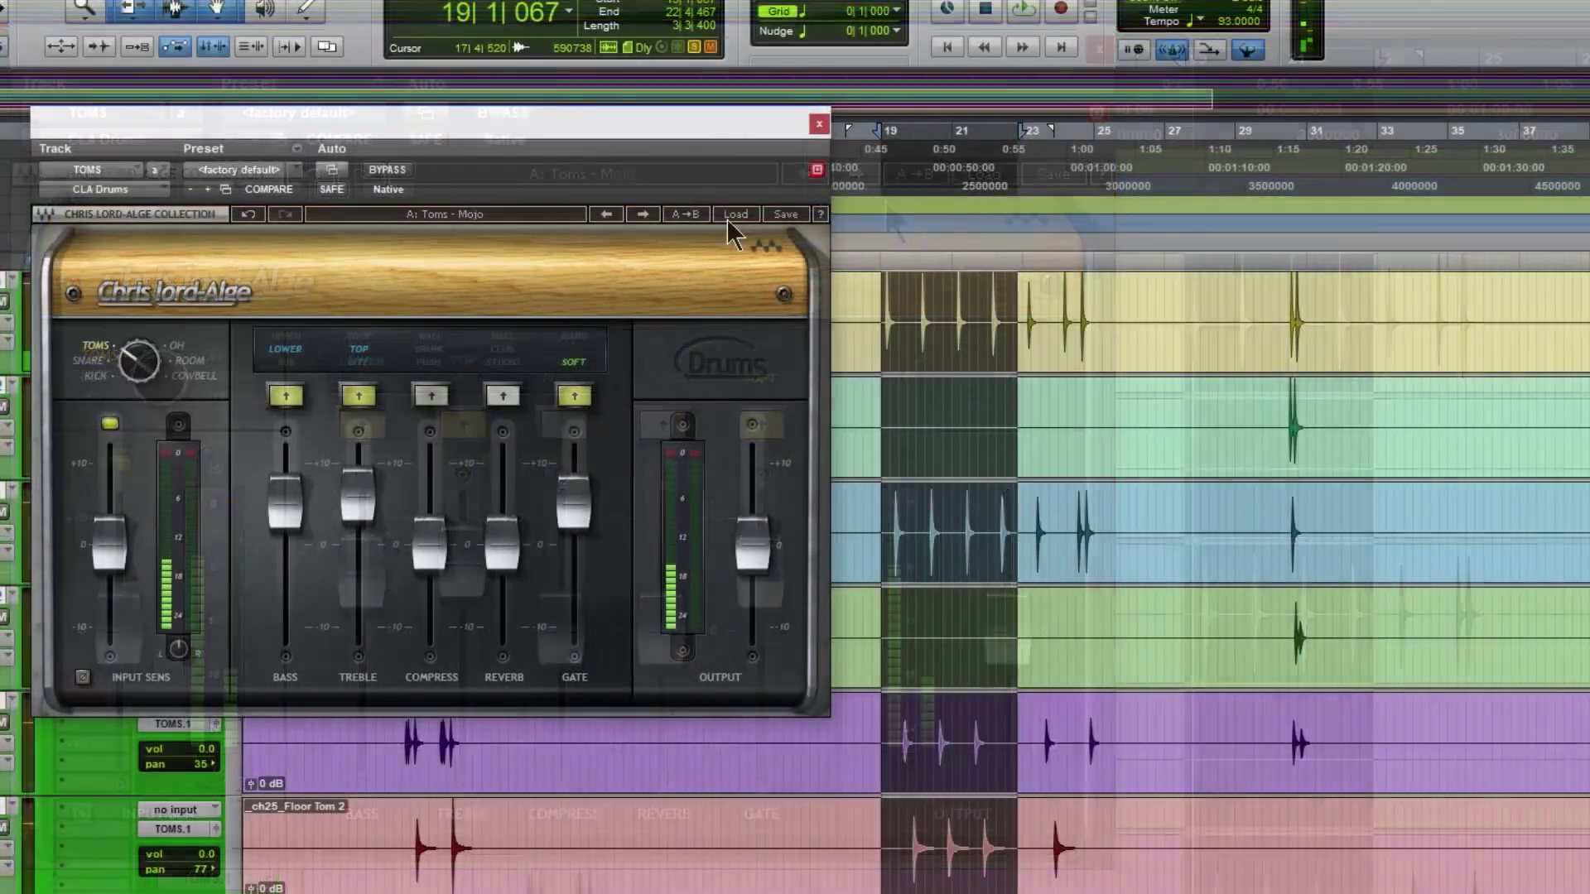
- Reset CLA Drums on the TOMS track with the Full Reset preset
left_click(982, 174)
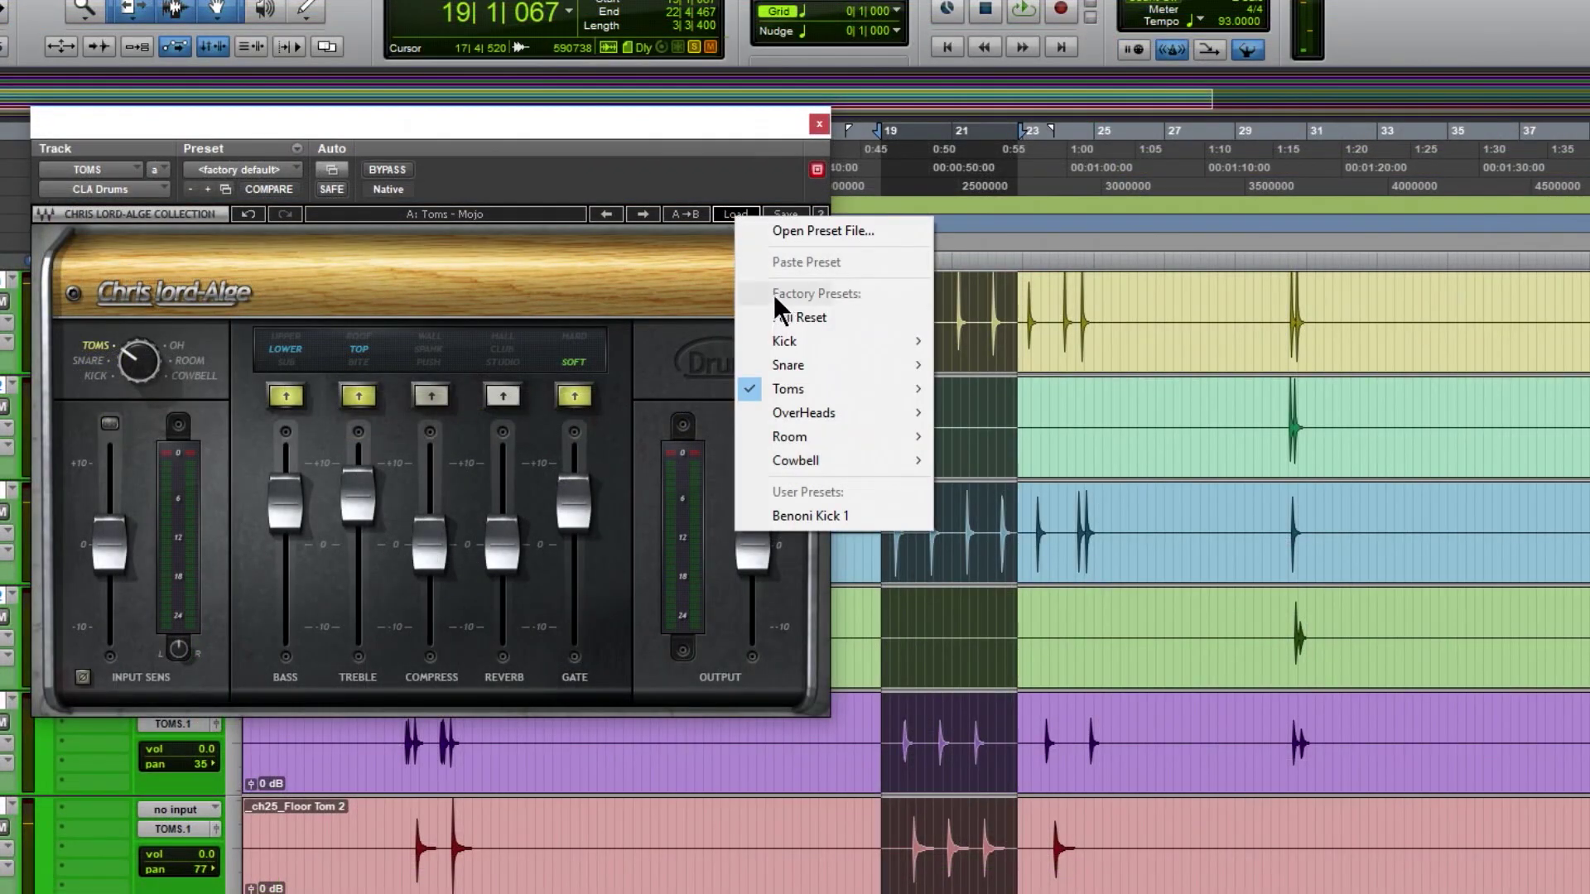
left_click(1049, 318)
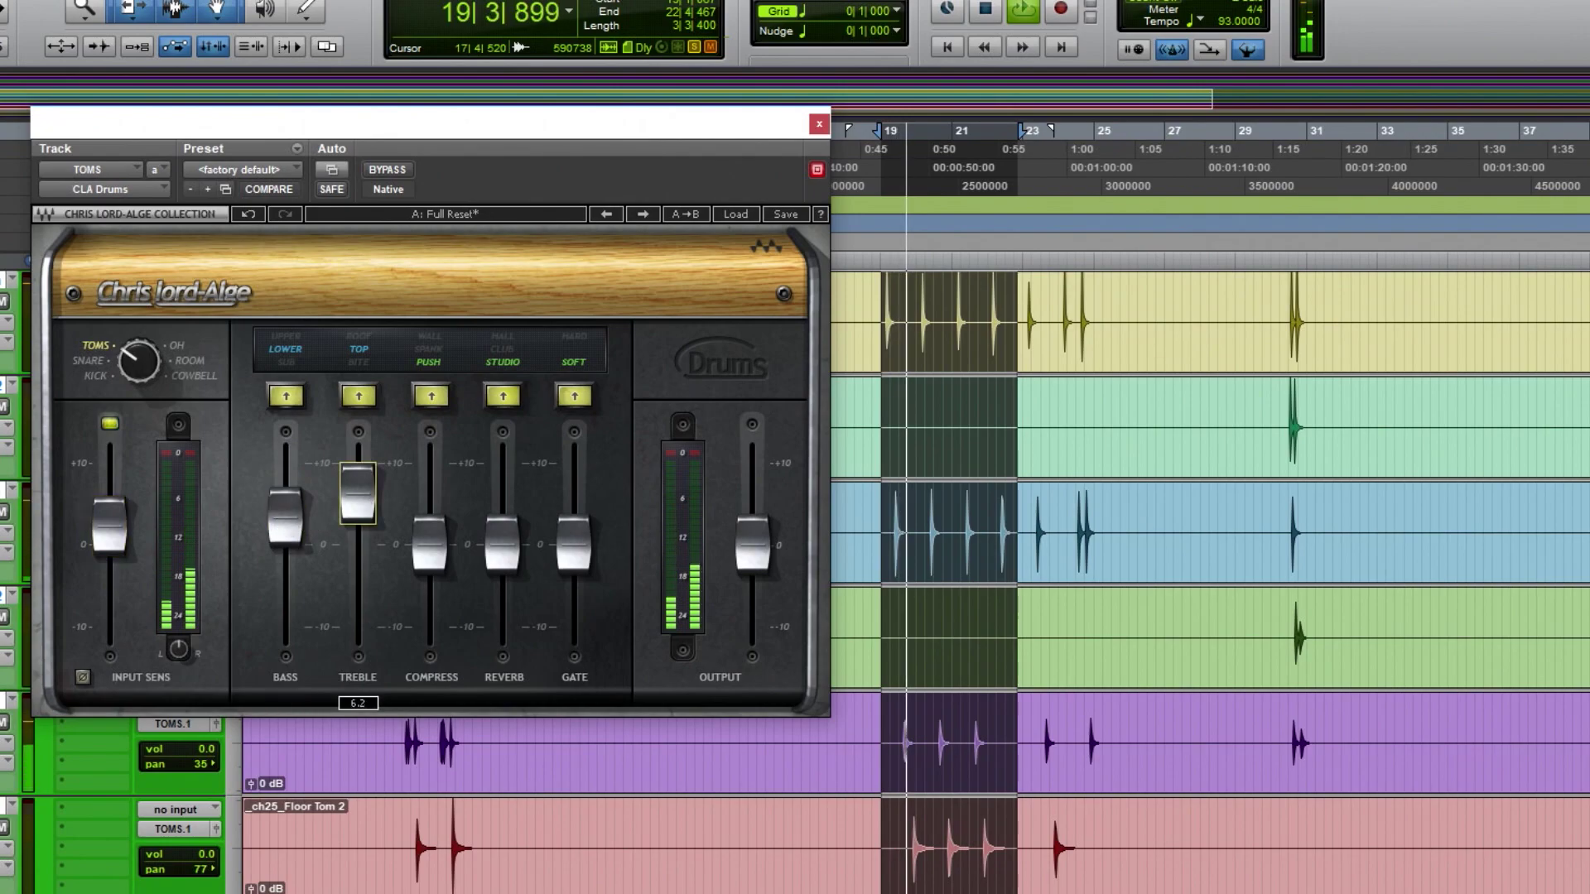
- Raise the toms' compression in CLA Drums, trying Spank mode before returning to Push, and boost the output level
left_click_drag(443, 560, 439, 488)
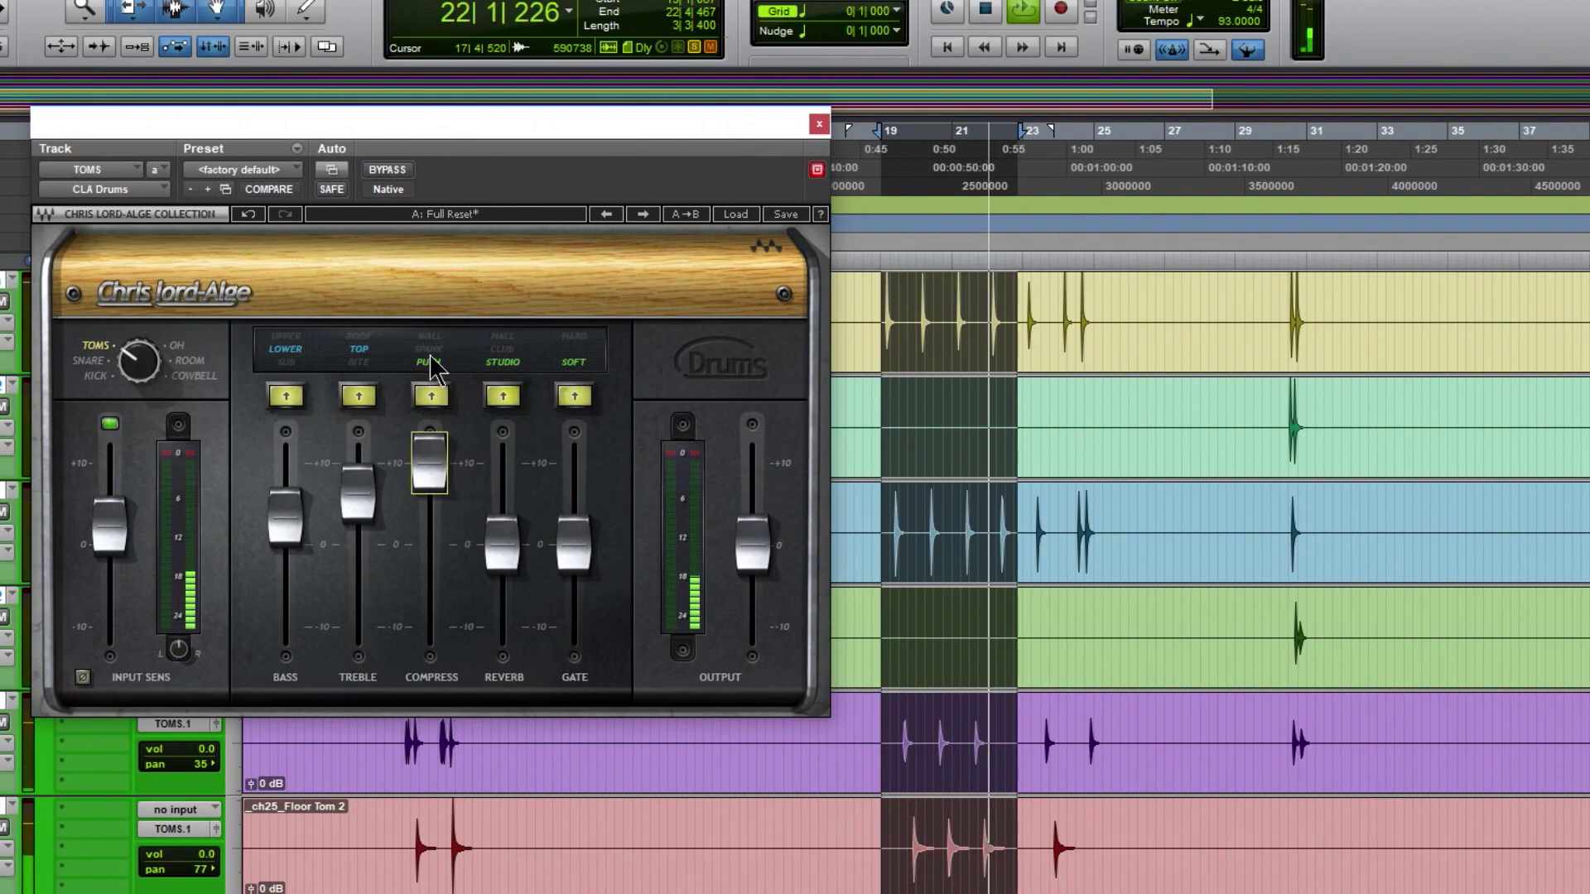
left_click(429, 395)
left_click_drag(419, 457, 420, 475)
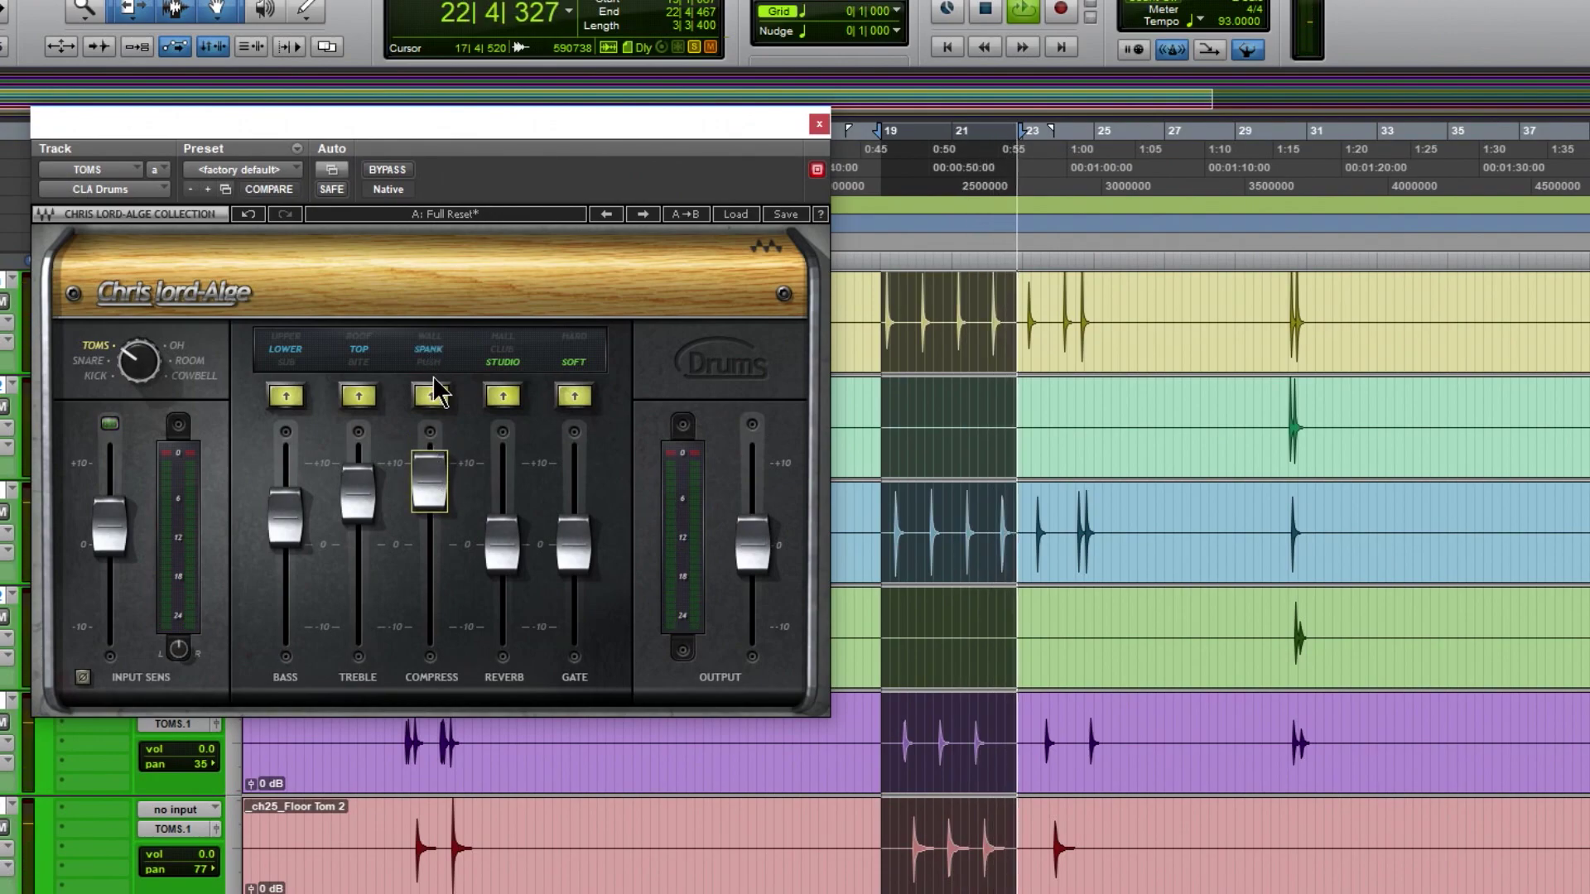
left_click_drag(751, 546, 752, 520)
left_click(429, 396)
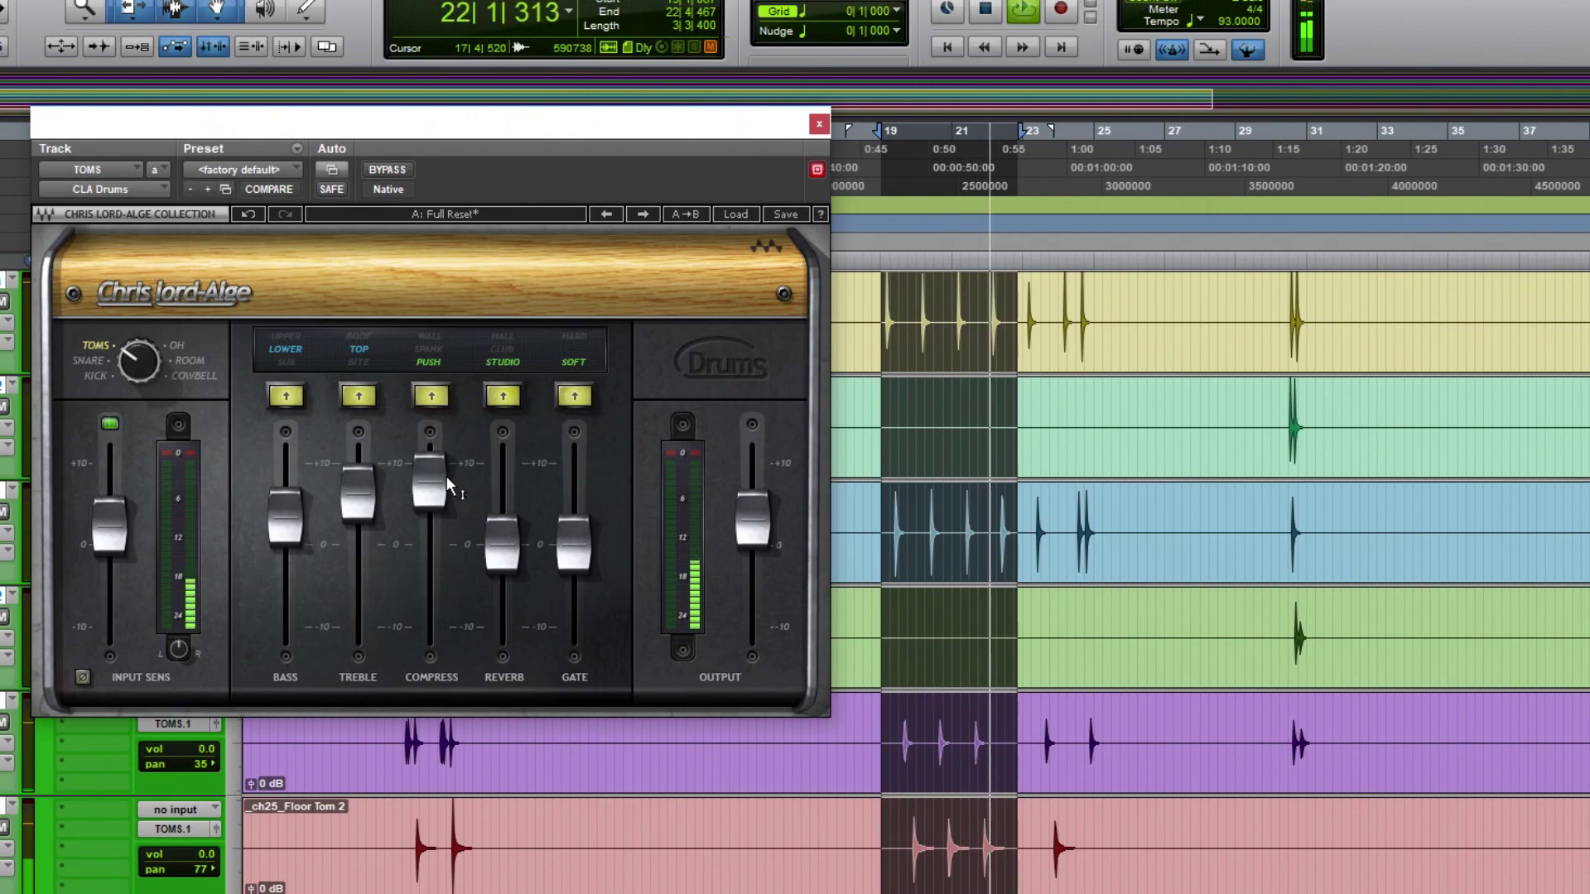
- Bypass and re-enable CLA Drums twice to compare the compressed toms with the unprocessed sound
left_click(388, 169)
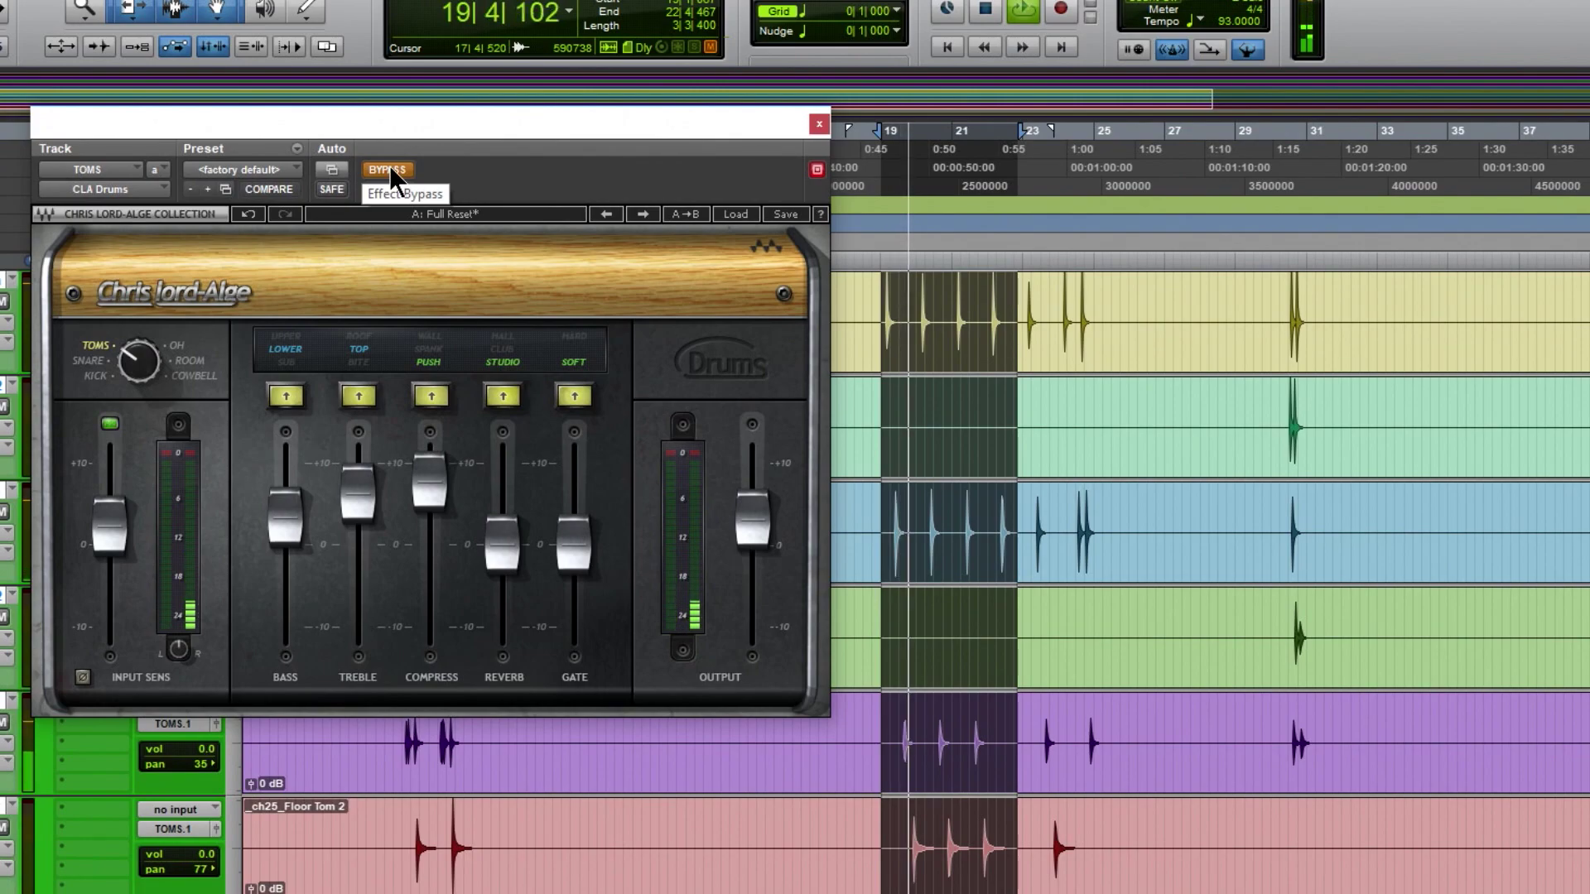
left_click(389, 169)
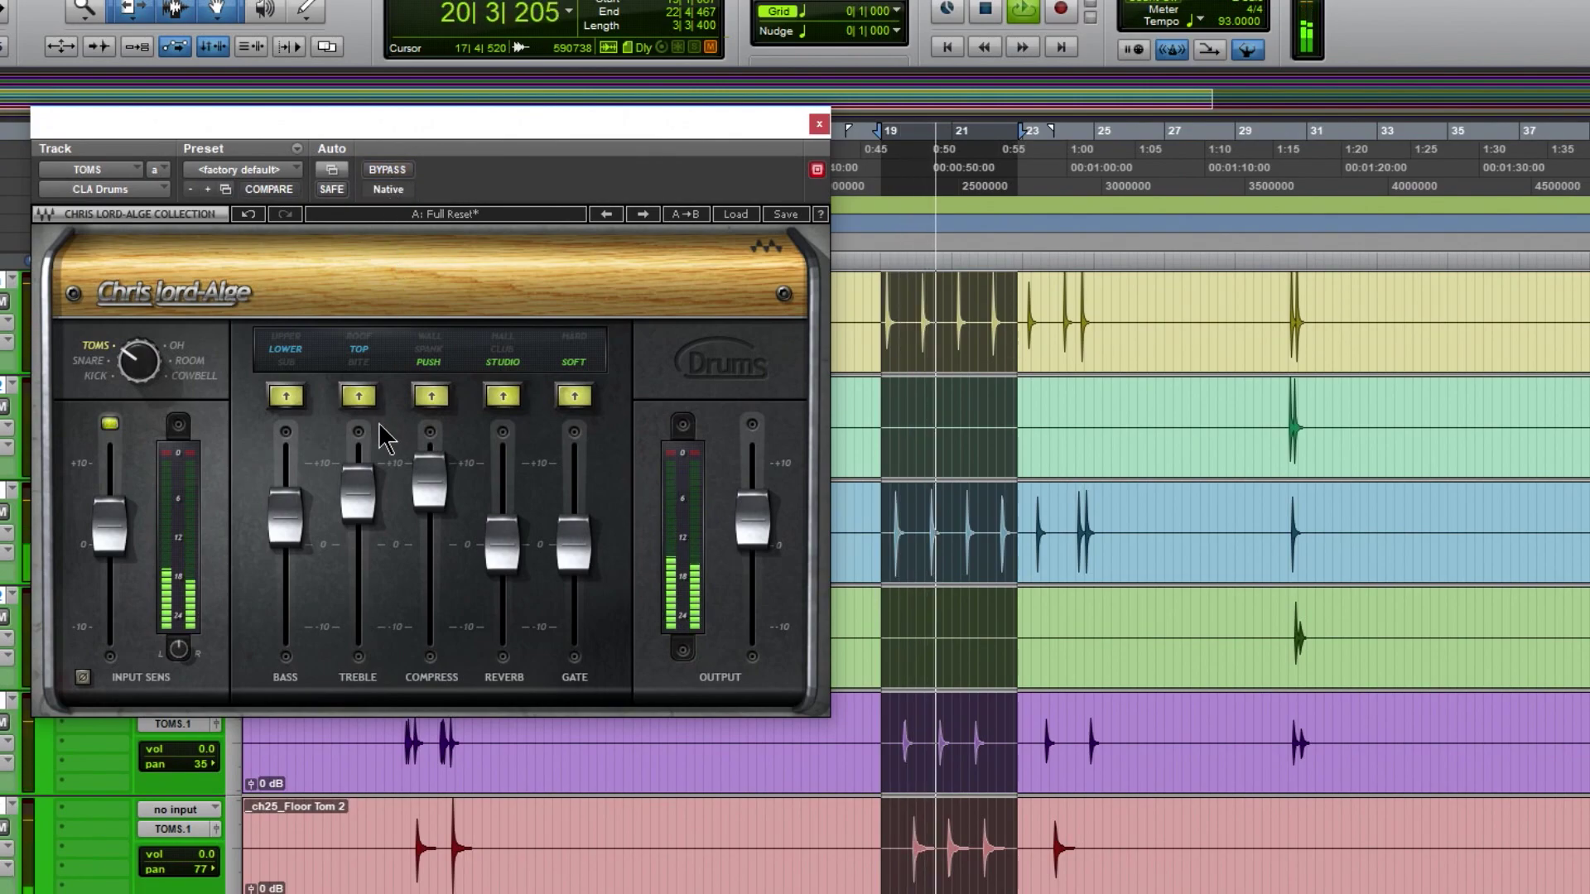
left_click(404, 172)
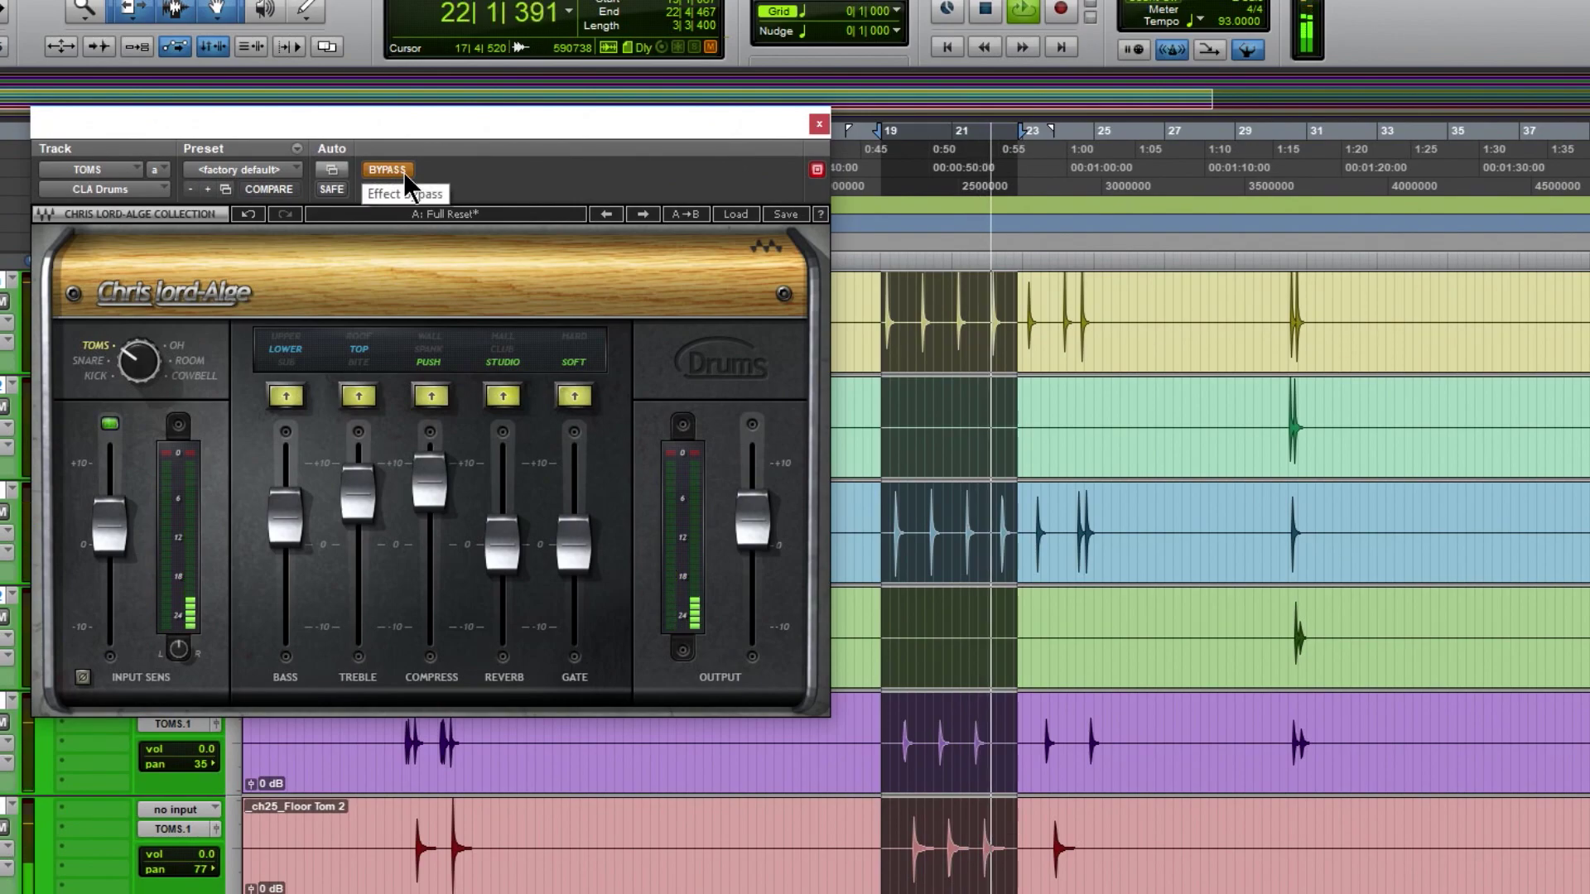
left_click(404, 171)
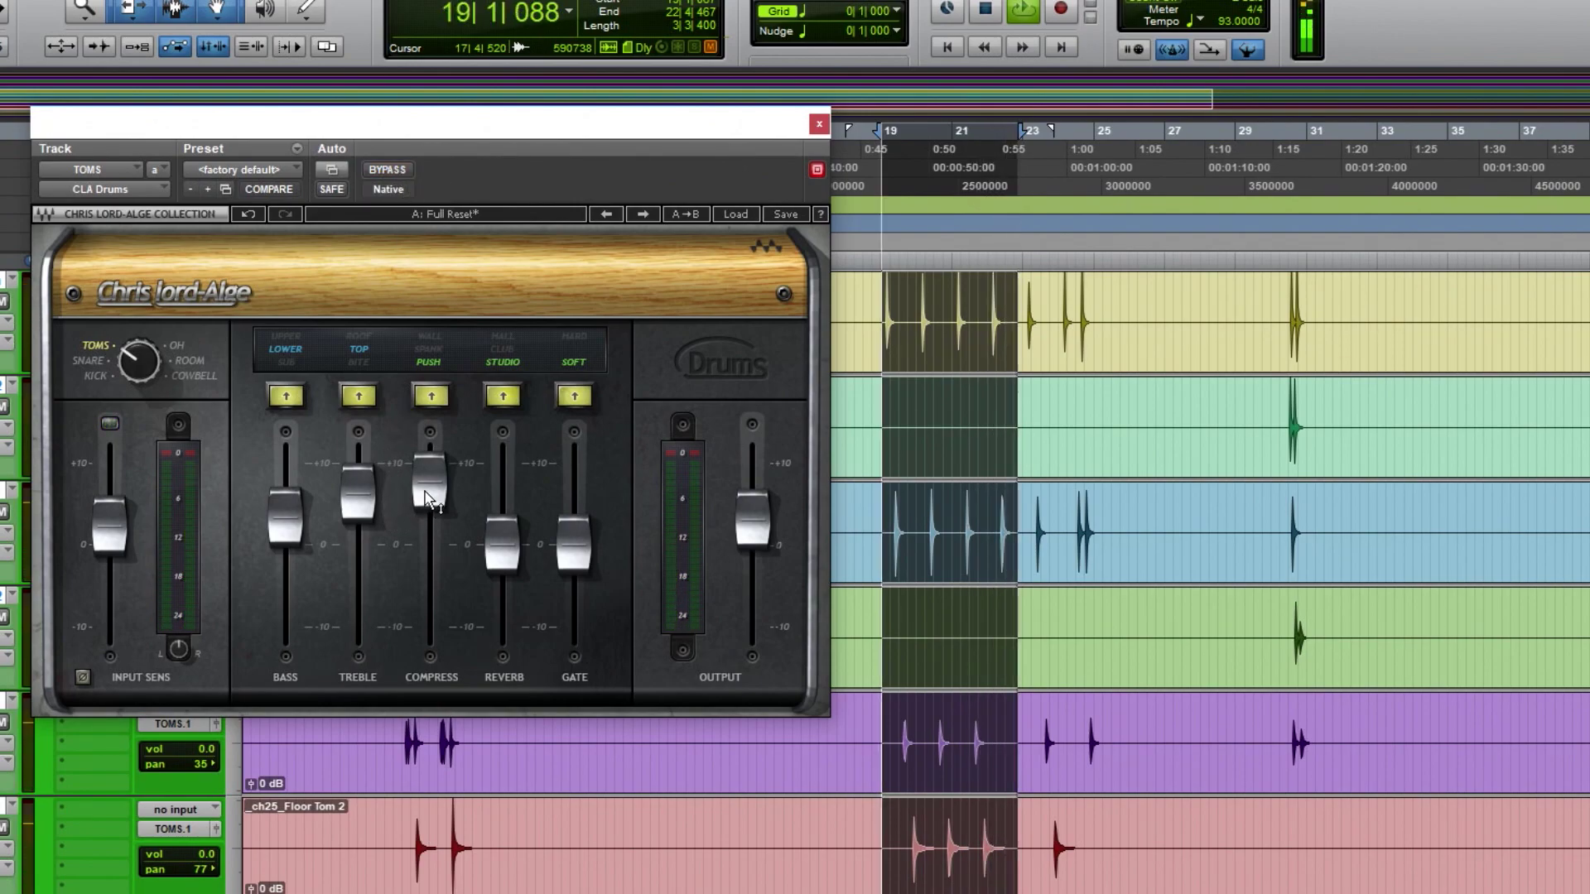
- Ease the toms' compression down, switch it to Spank mode and raise the reverb in CLA Drums
left_click_drag(414, 507, 503, 496)
left_click(430, 349)
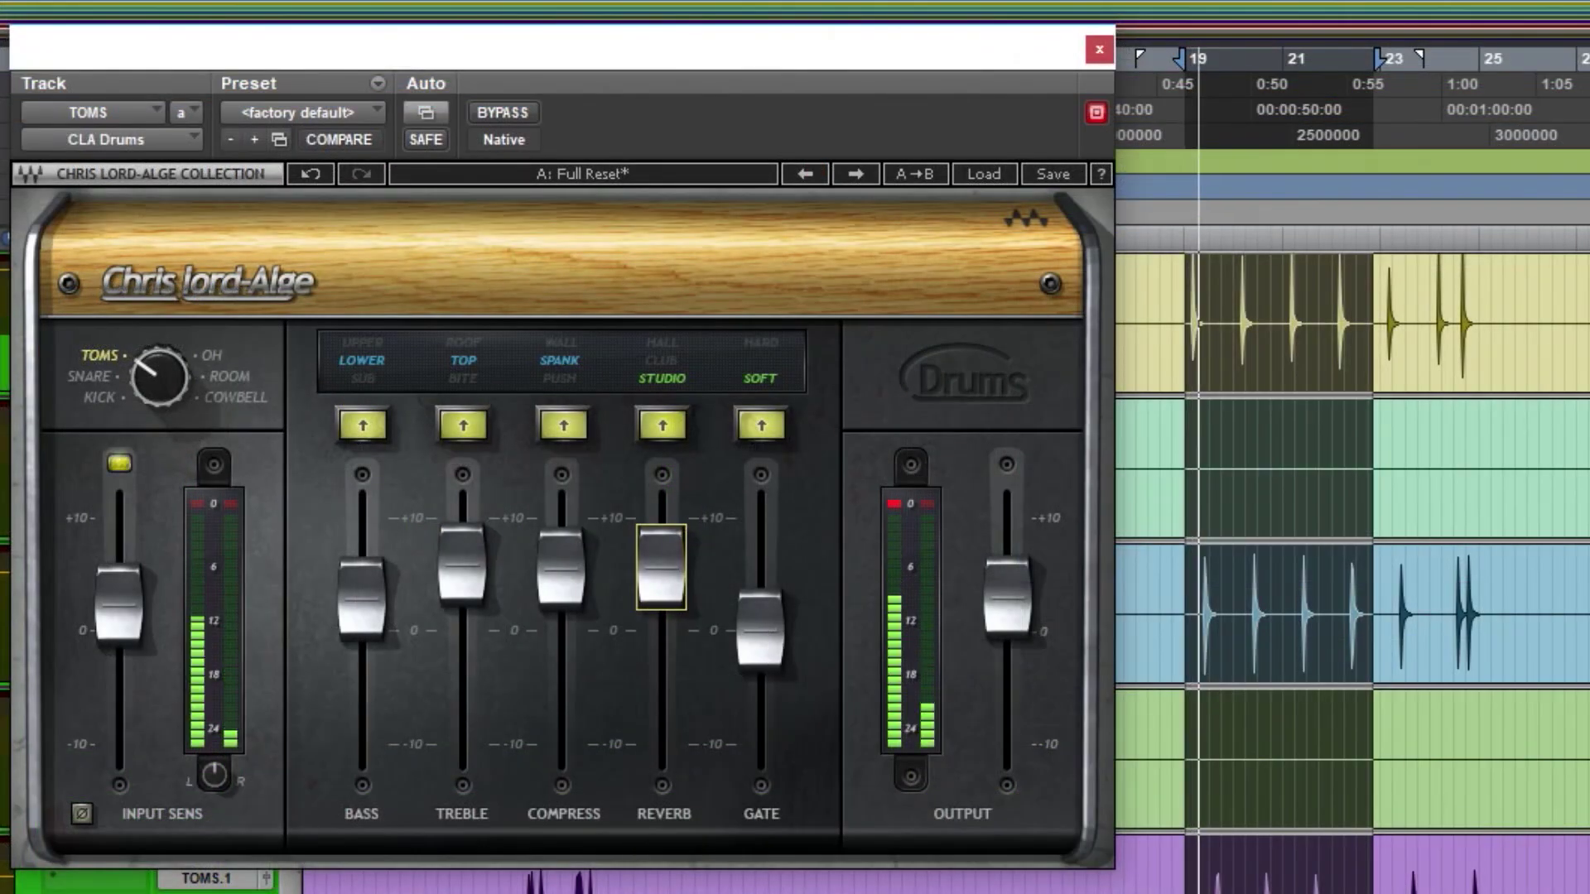
- Lower the toms' gate to -10.0 and change the reverb from Studio to Club mode
left_click_drag(760, 629, 760, 746)
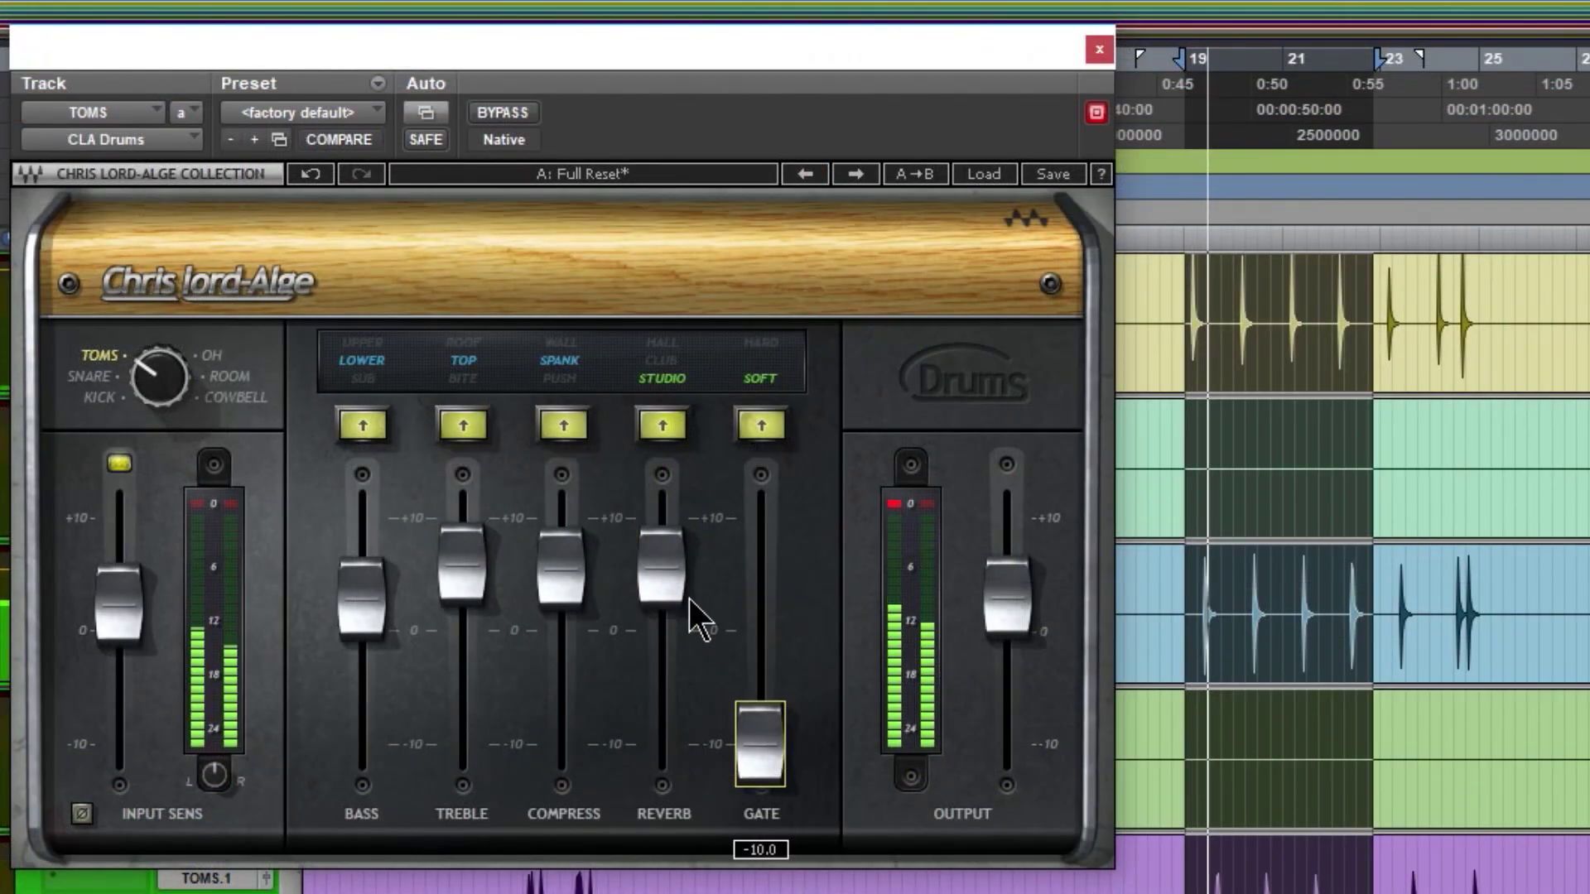
left_click(674, 371)
mouse_move(659, 569)
left_mouse_down()
mouse_move(661, 517)
mouse_move(664, 571)
left_mouse_up()
left_click(660, 429)
left_click(667, 369)
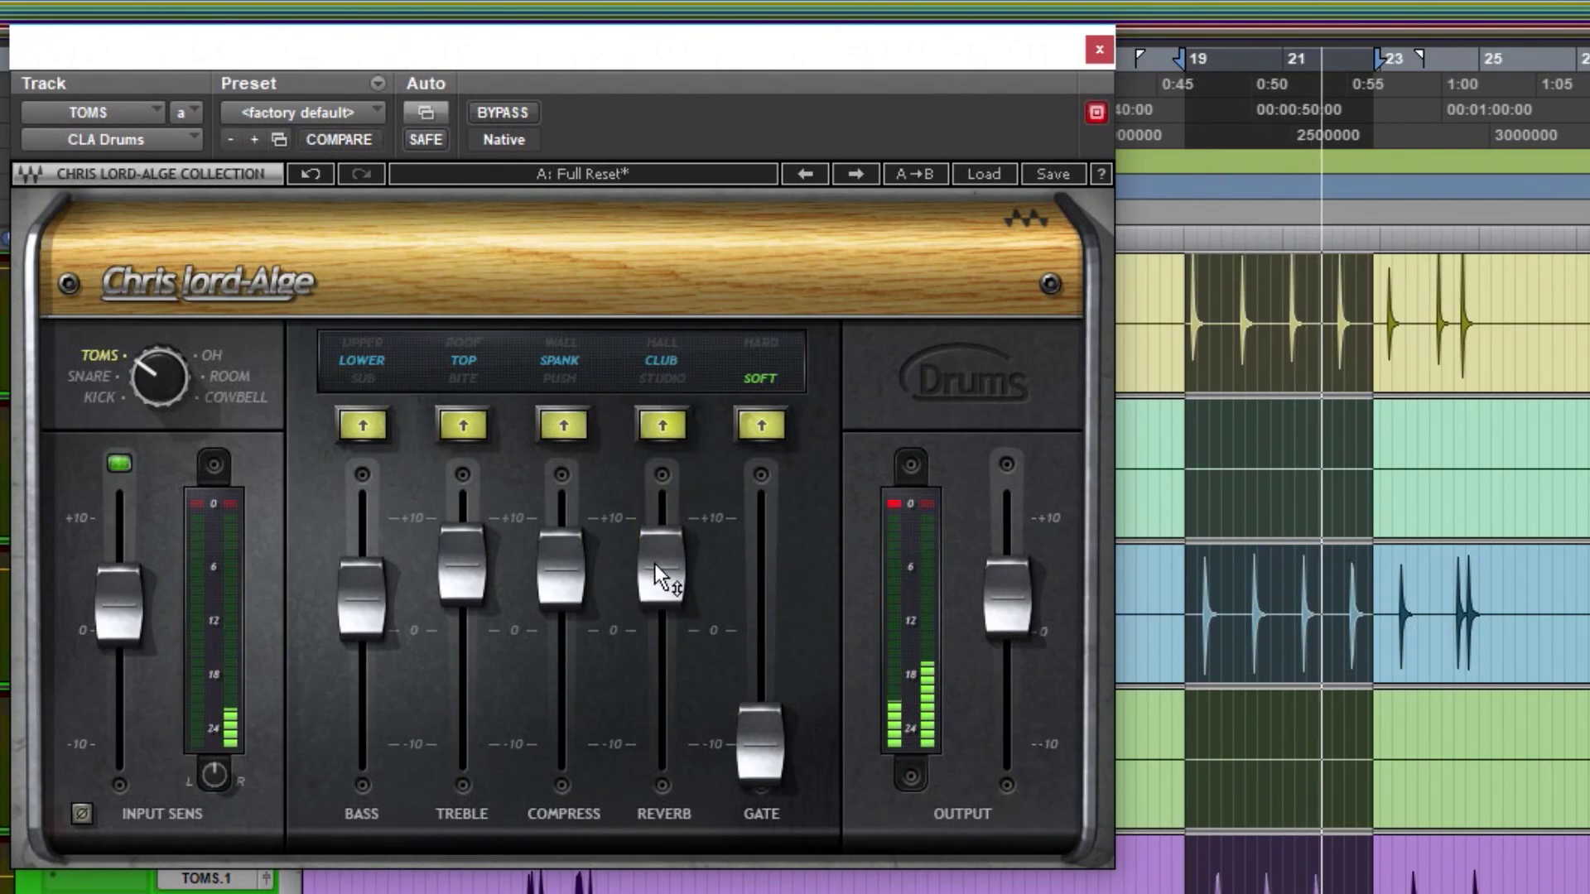
- Try the gate in Hard mode at about 8.9 with the reverb switched off
left_click_drag(762, 752, 762, 534)
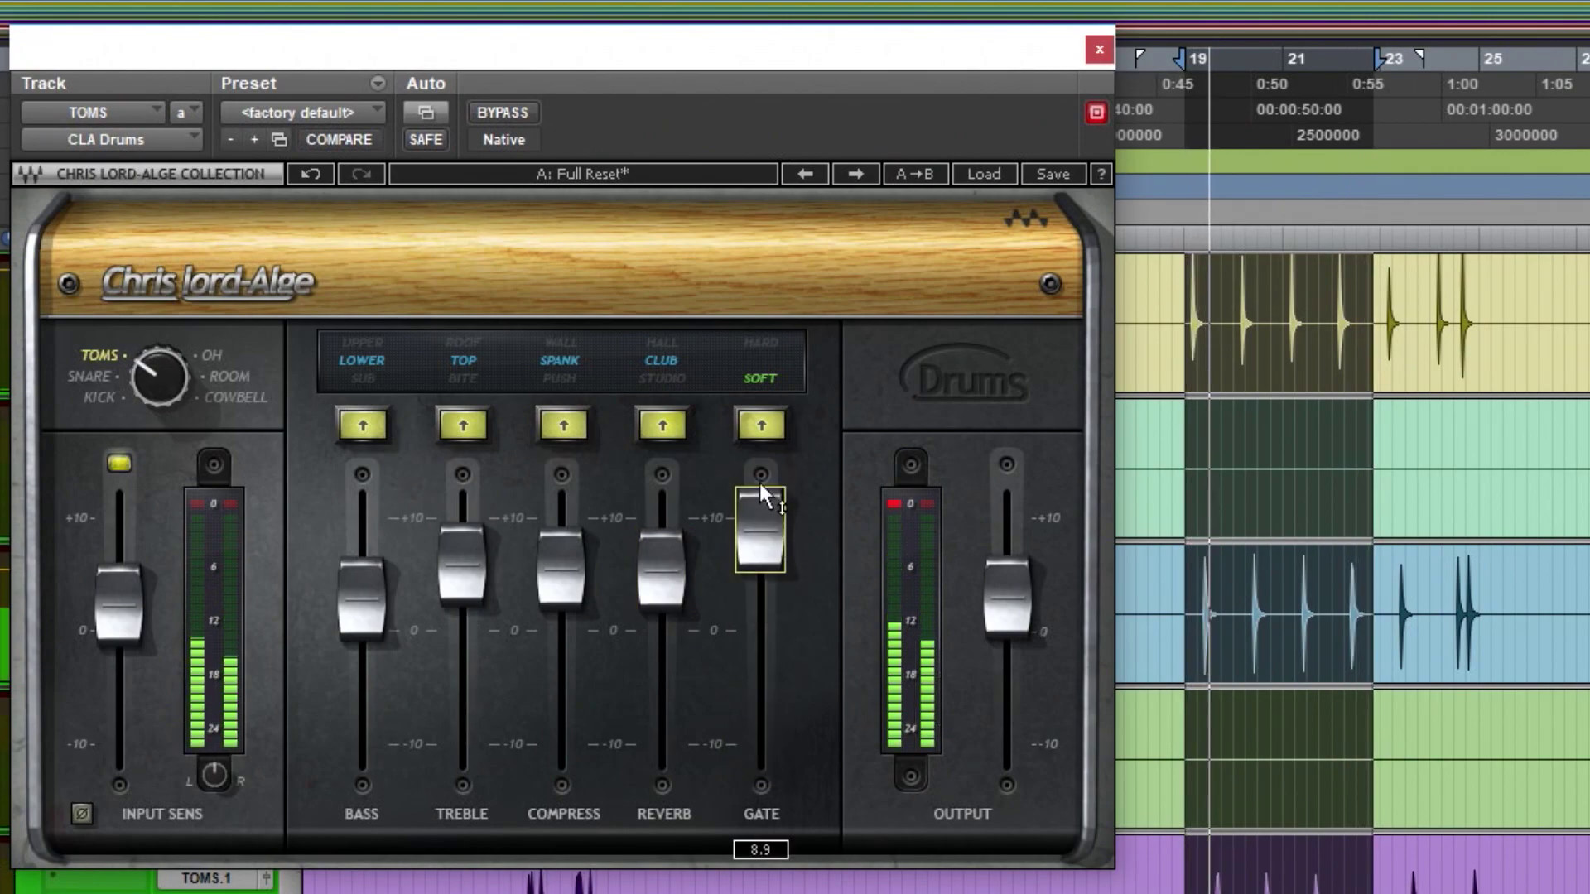
left_click(758, 341)
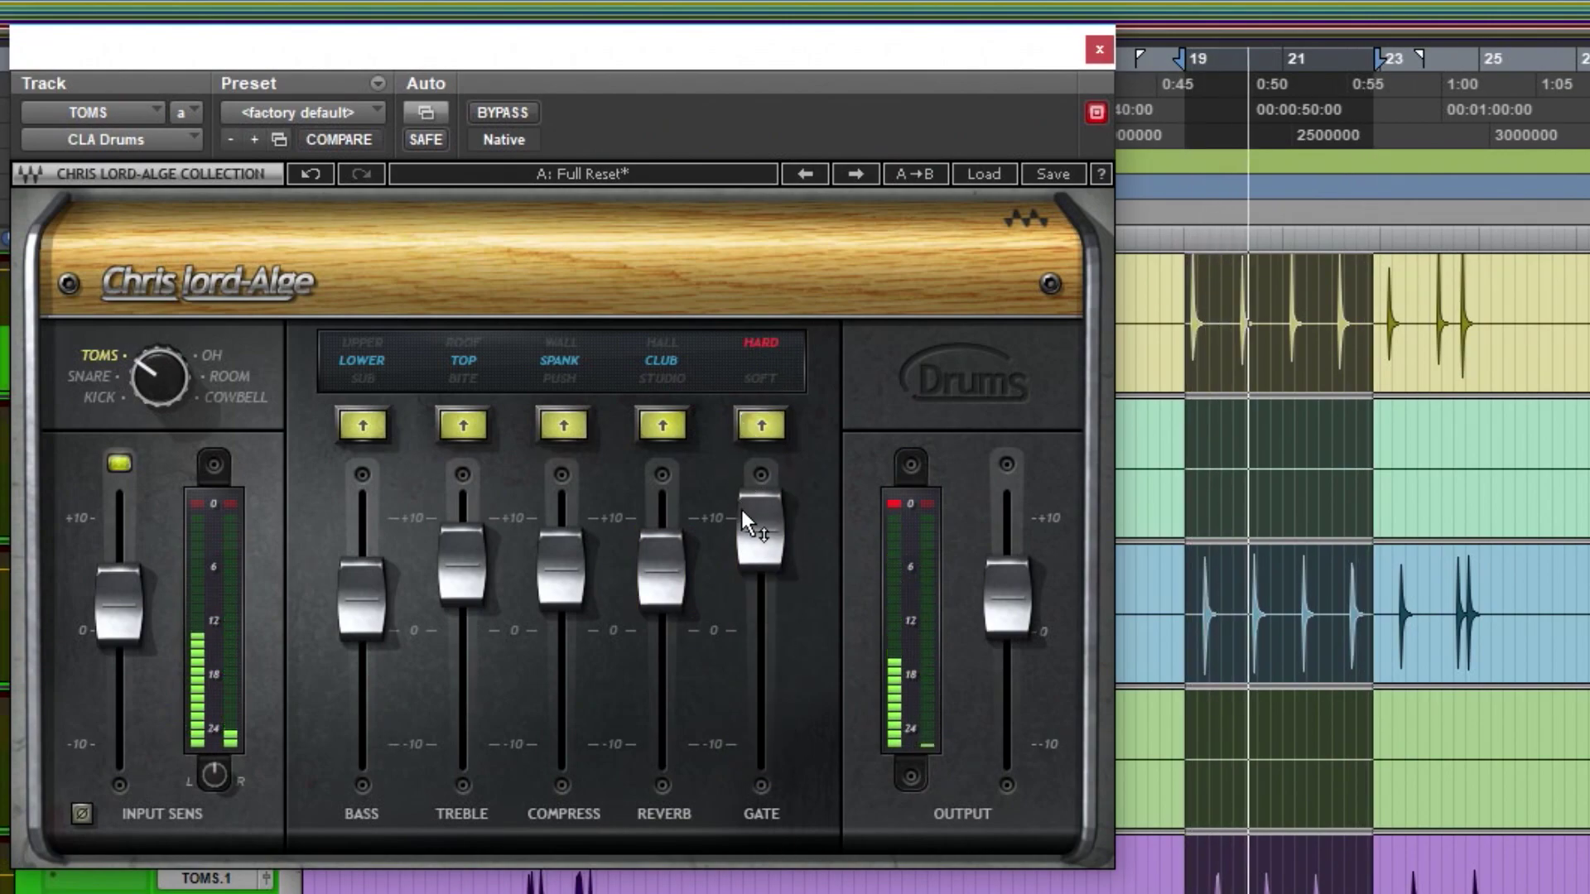
left_click(661, 601)
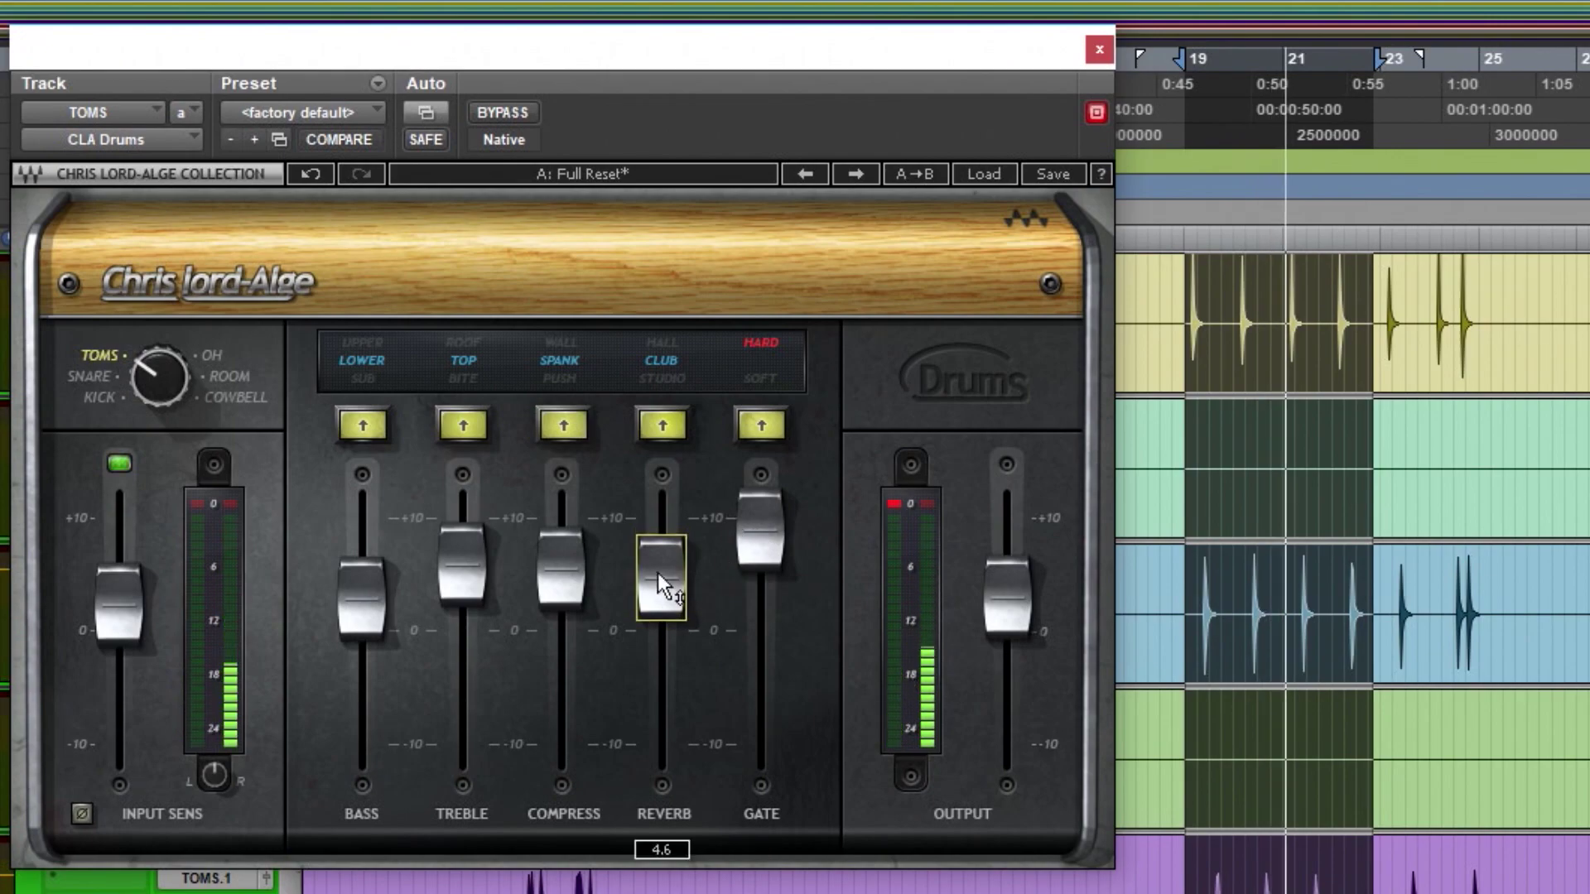
left_click(663, 368)
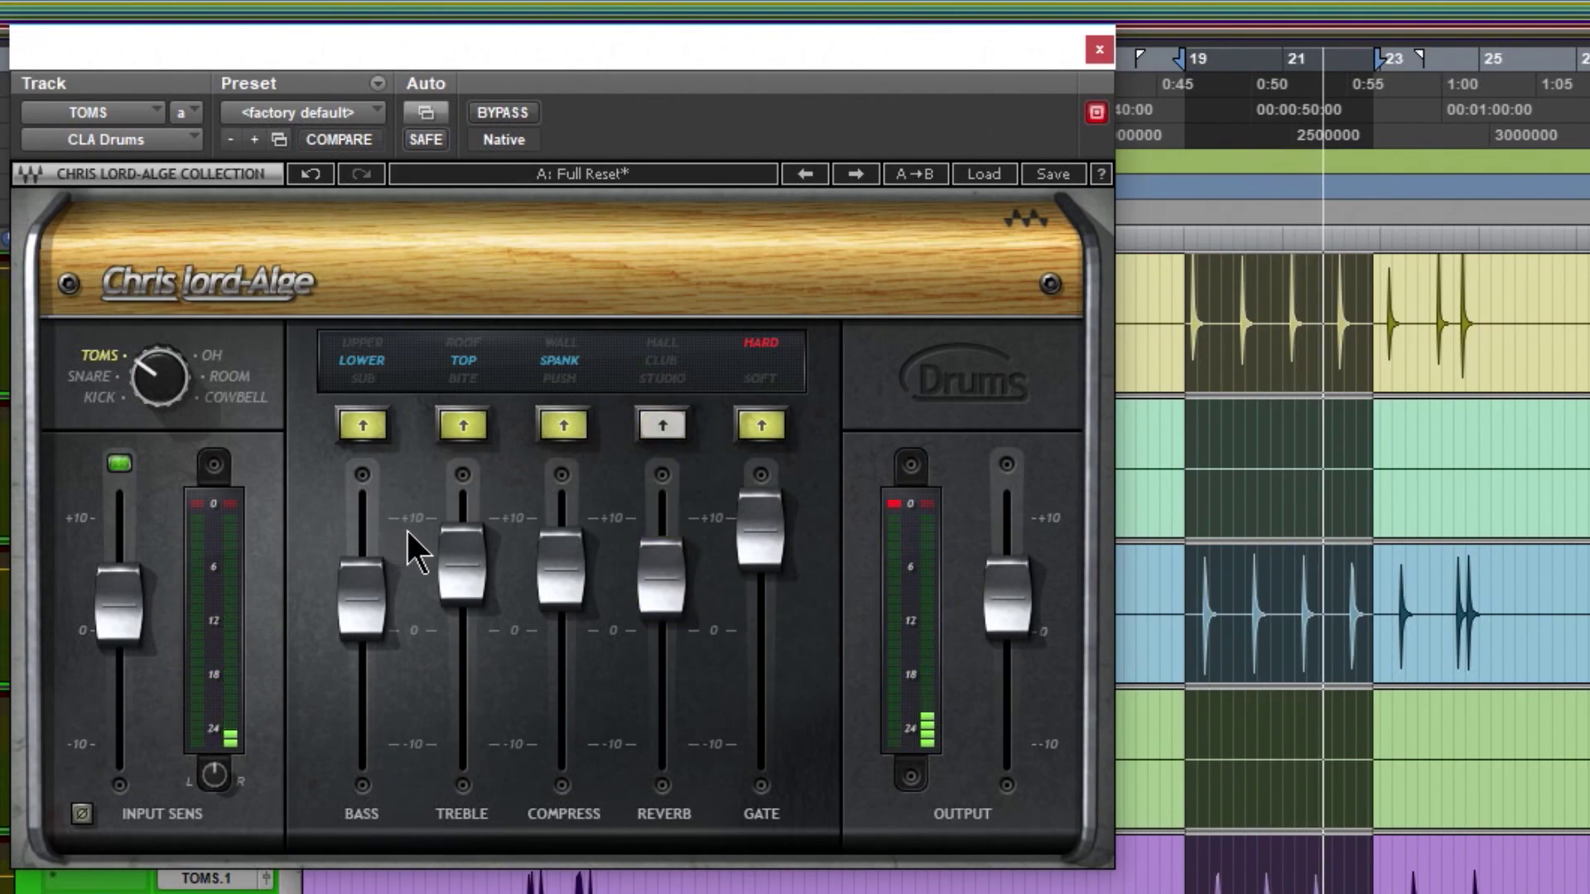
- Set the toms' gate to about -4.5 in Soft mode and bring the reverb back in Club mode, lowered to slightly below 0
left_click_drag(766, 537, 760, 675)
left_click(760, 381)
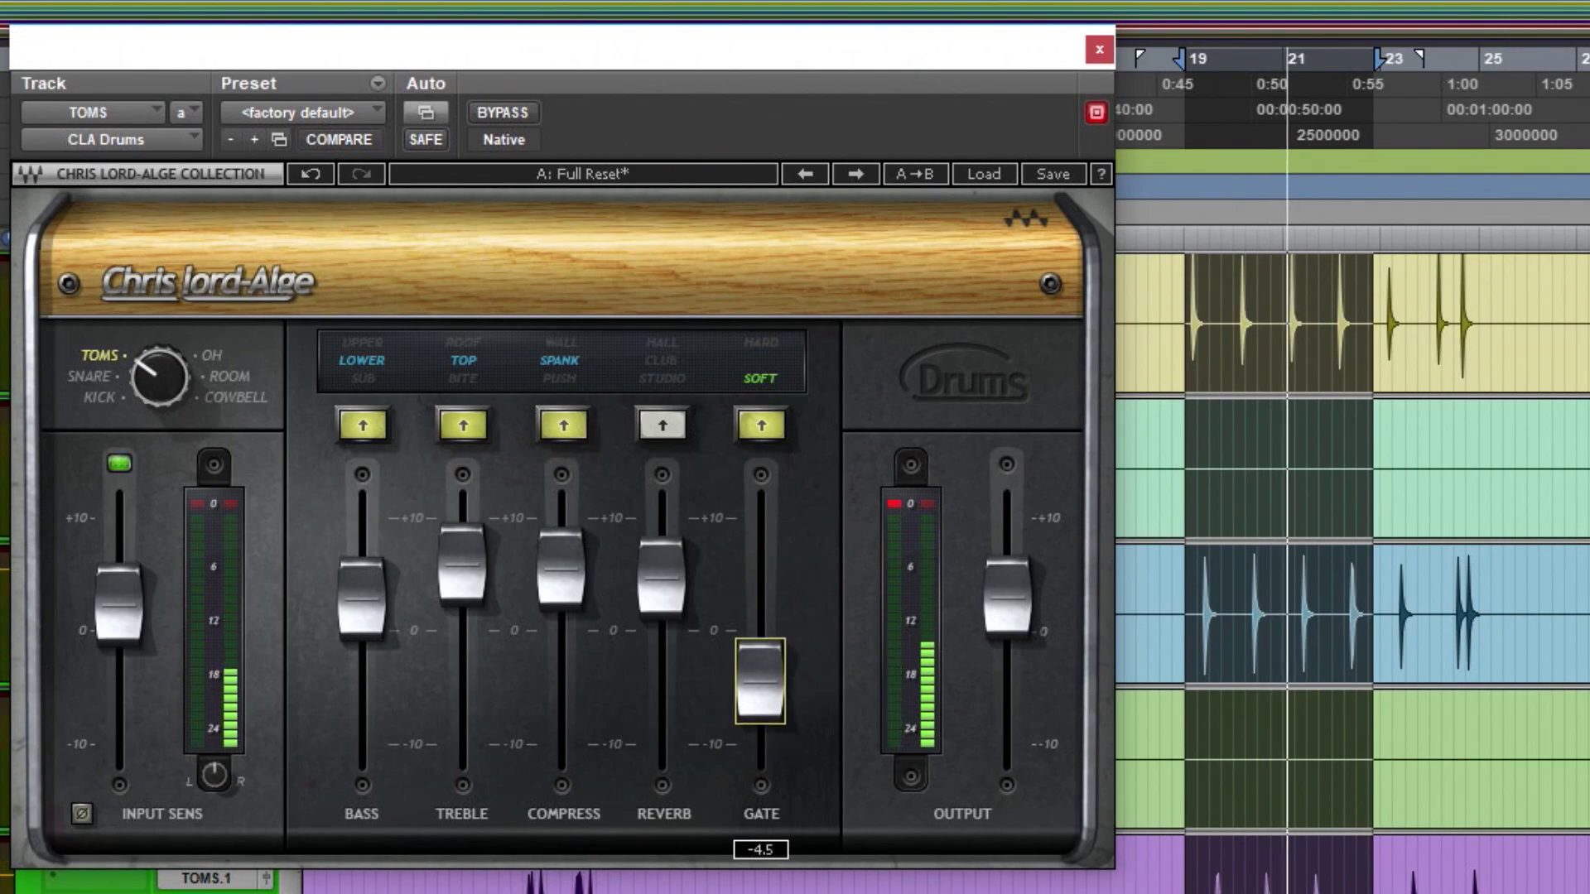
left_click(660, 385)
left_click_drag(660, 580, 660, 667)
left_click(651, 361)
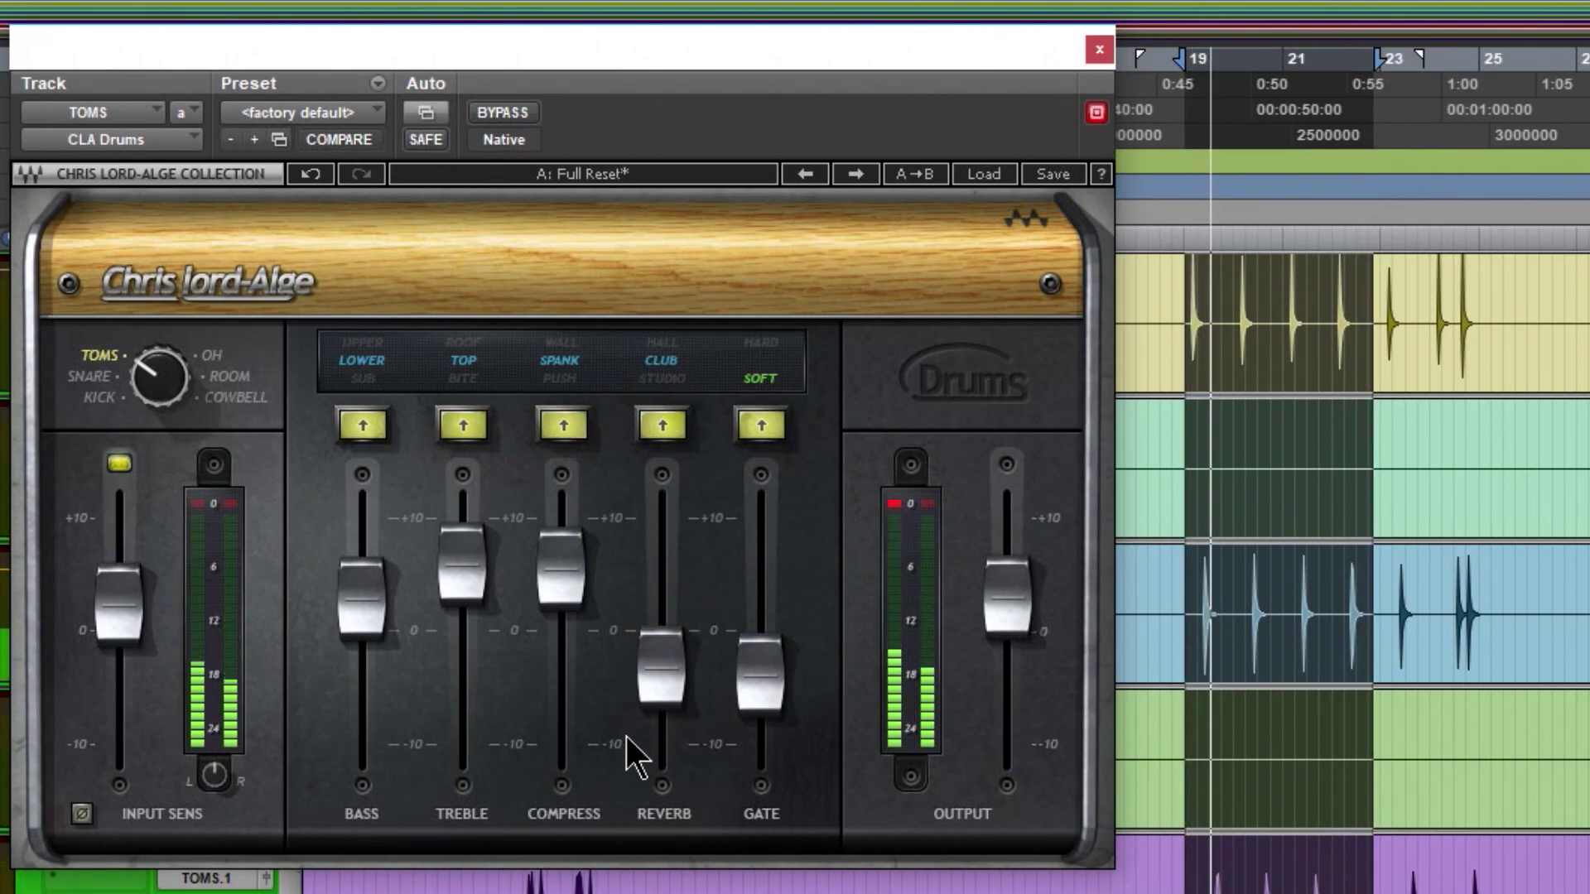
left_click(663, 673)
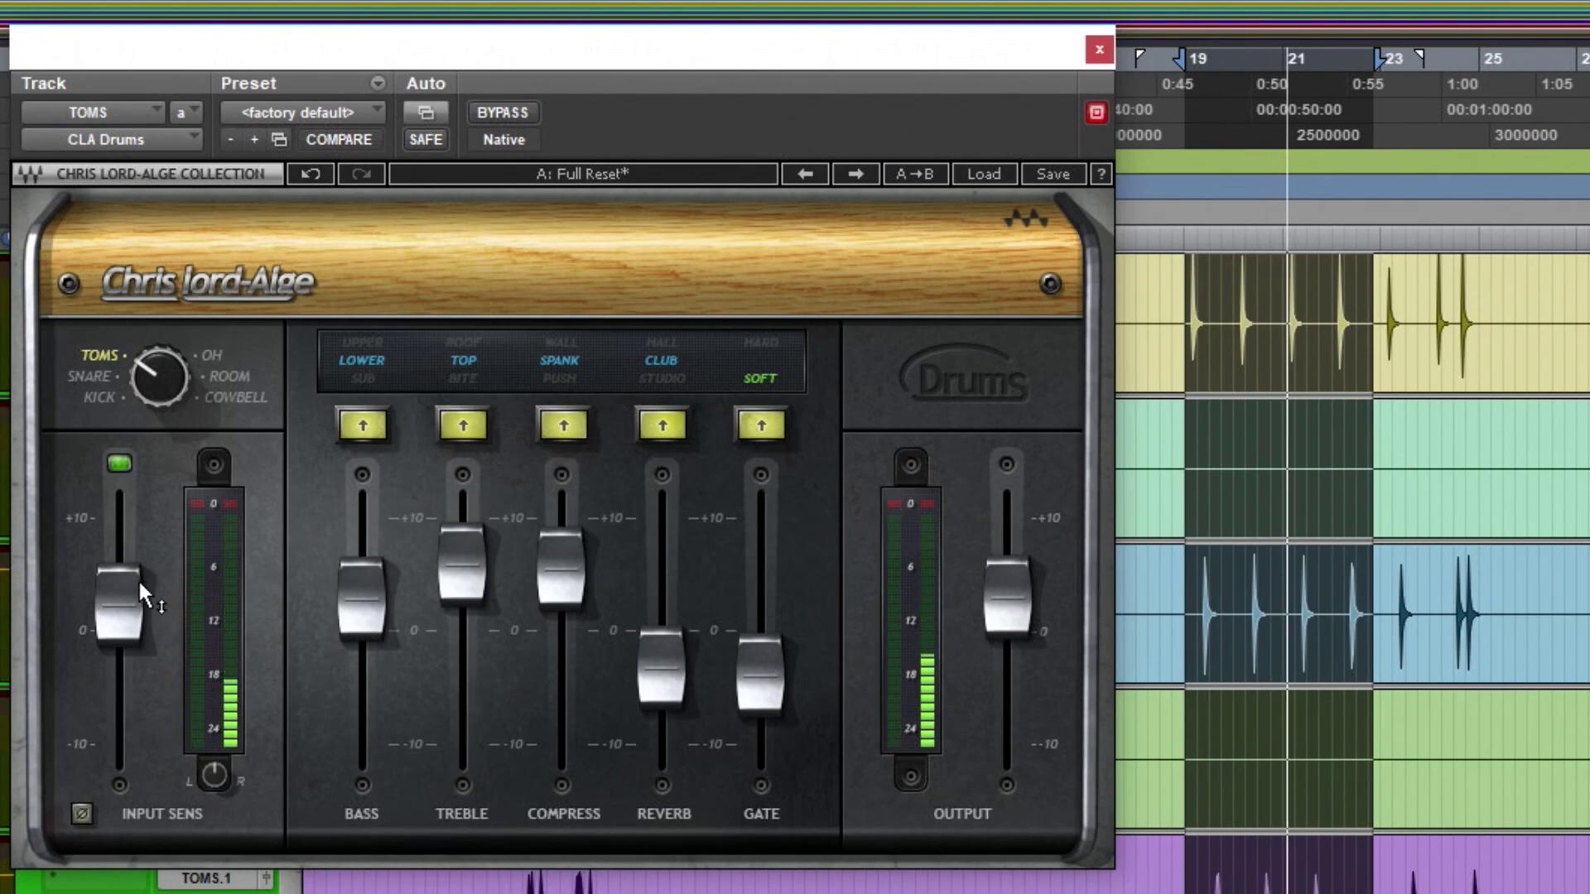
left_click(118, 609)
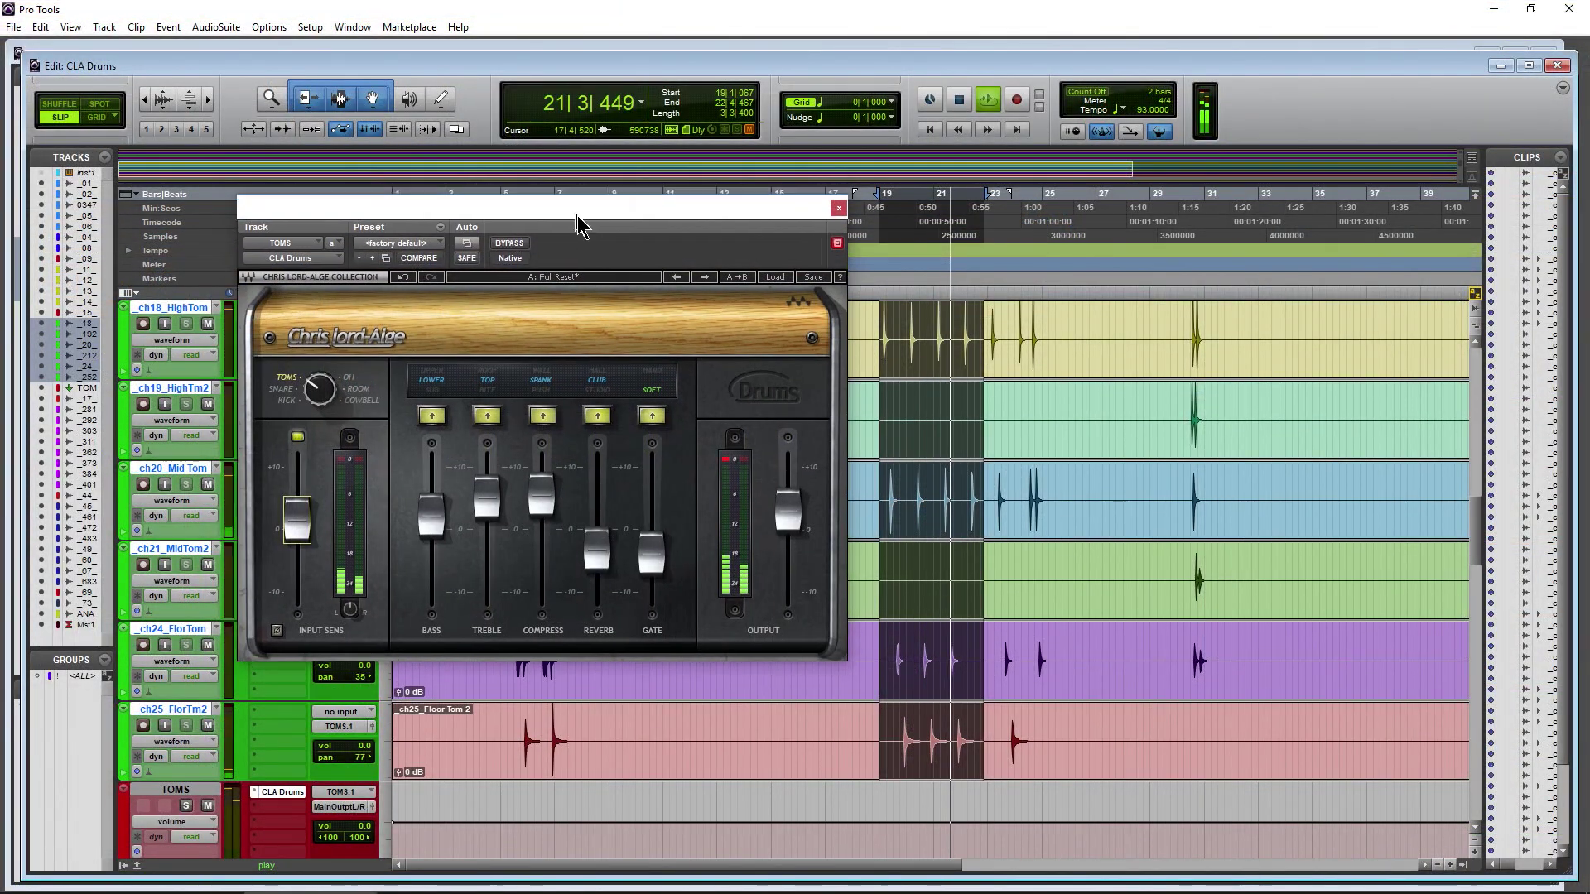
- Close the CLA Drums window and stop the looped playback
left_click_drag(576, 217, 609, 244)
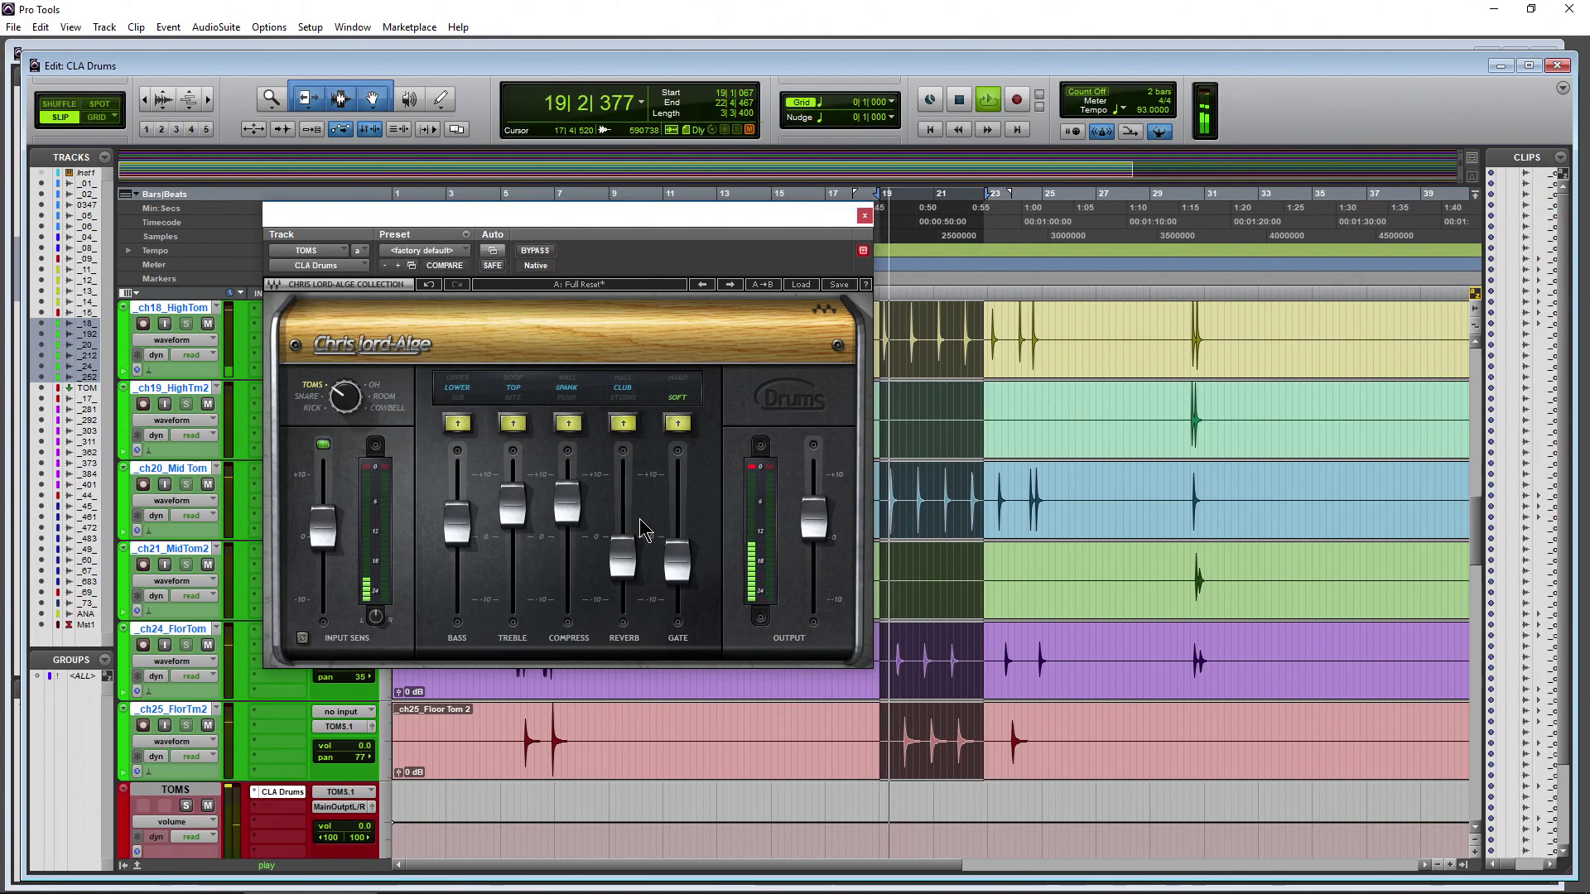
left_click(864, 217)
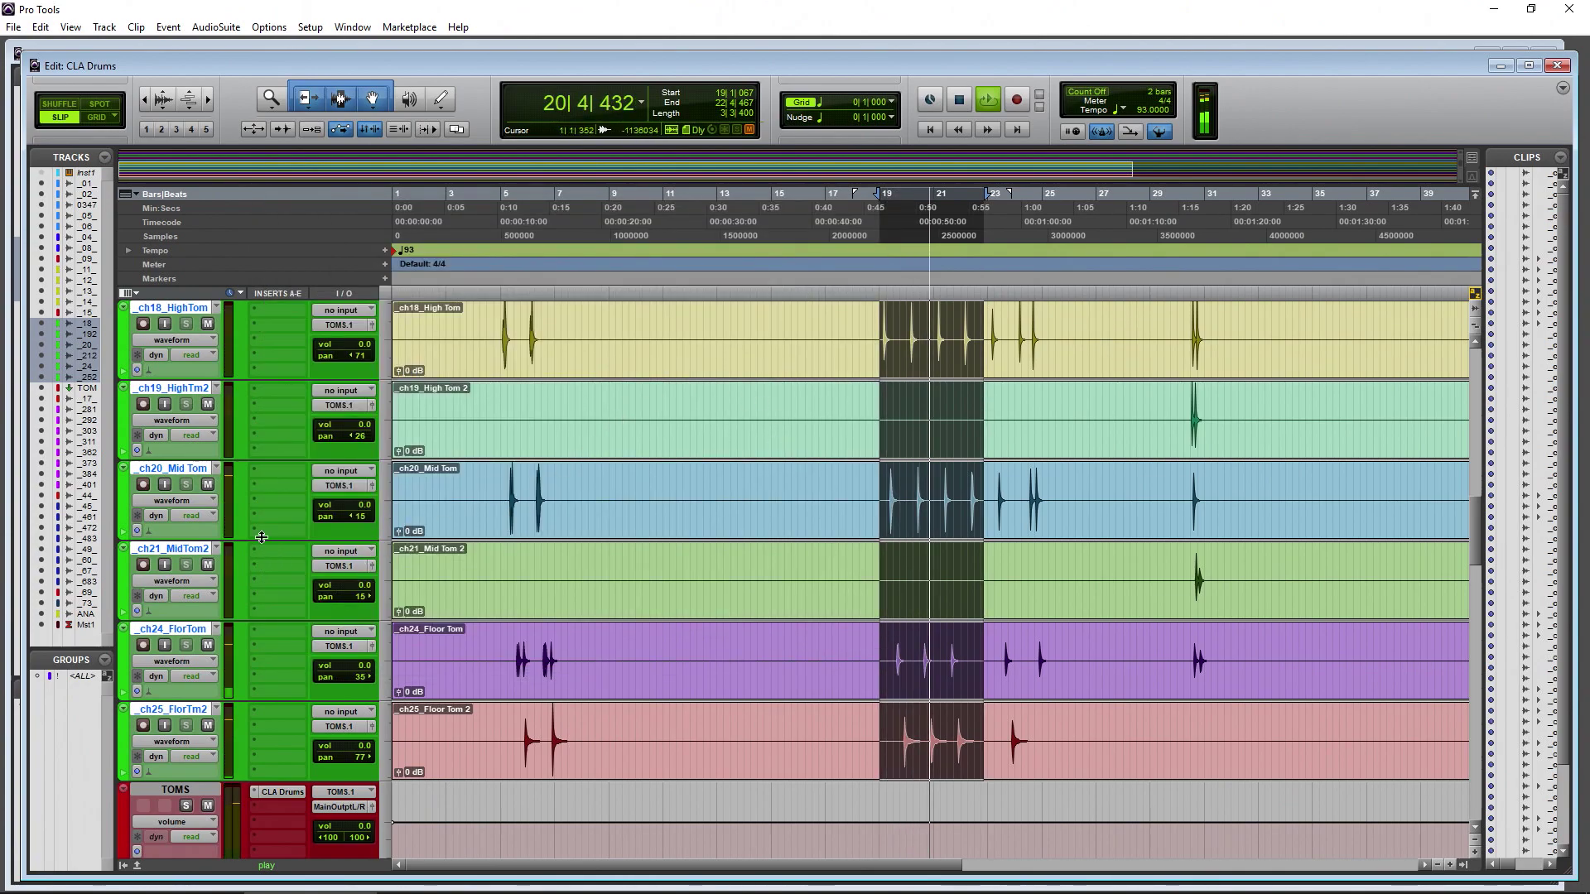
key("space")
- Select the TOMS aux track and raise its volume to +3.0 while the tom section loops
scroll(201, 475, "down", 2)
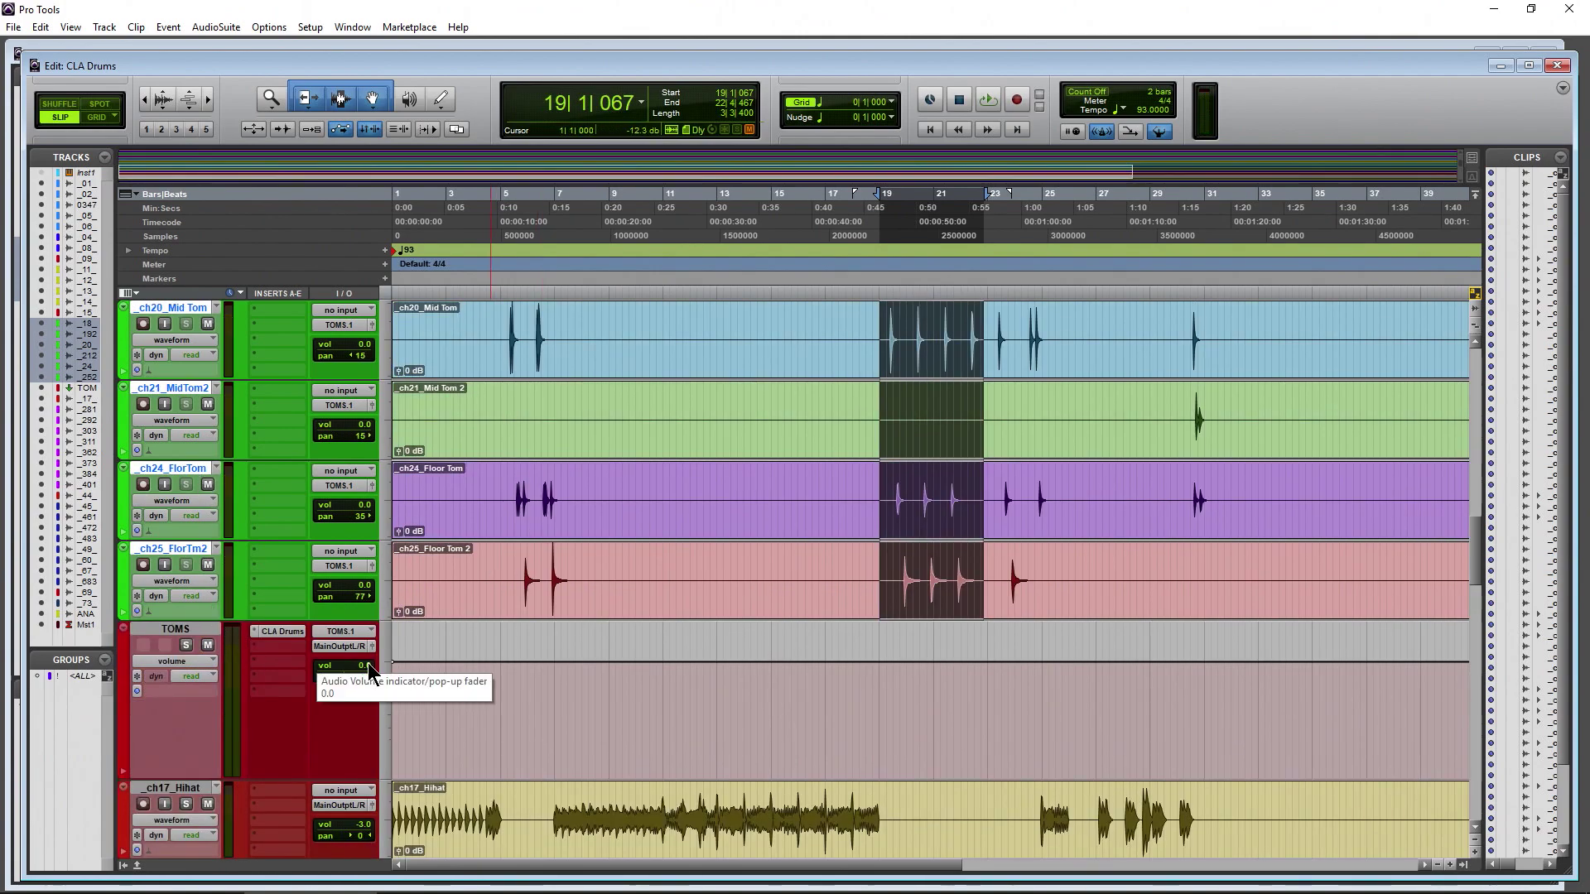
scroll(350, 602, "up", 3)
scroll(314, 546, "down", 1)
scroll(297, 511, "down", 3)
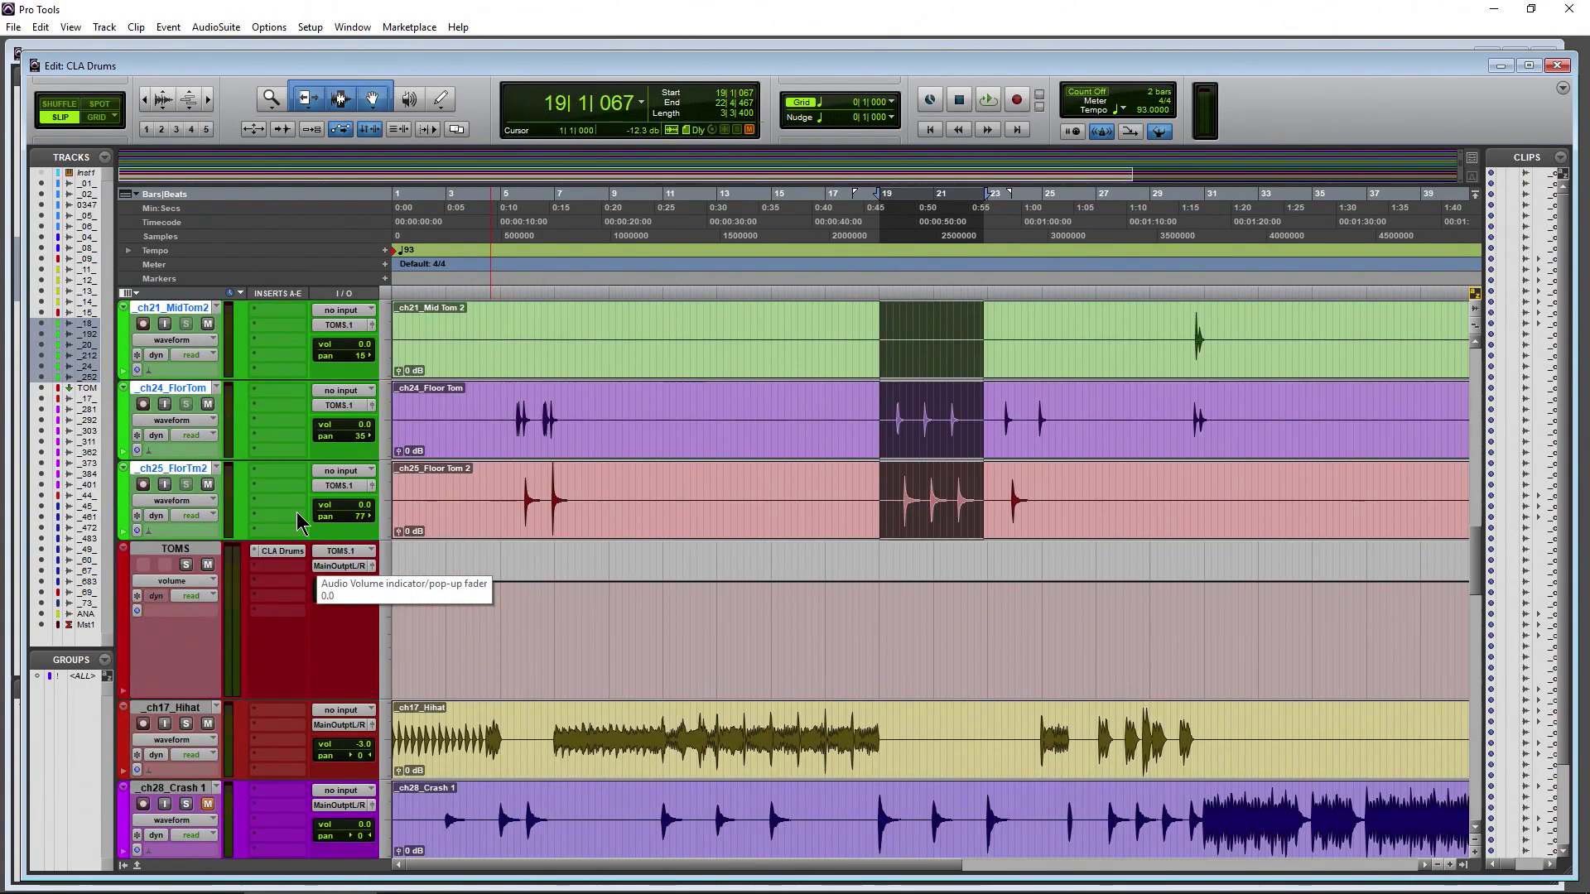
left_click(171, 550)
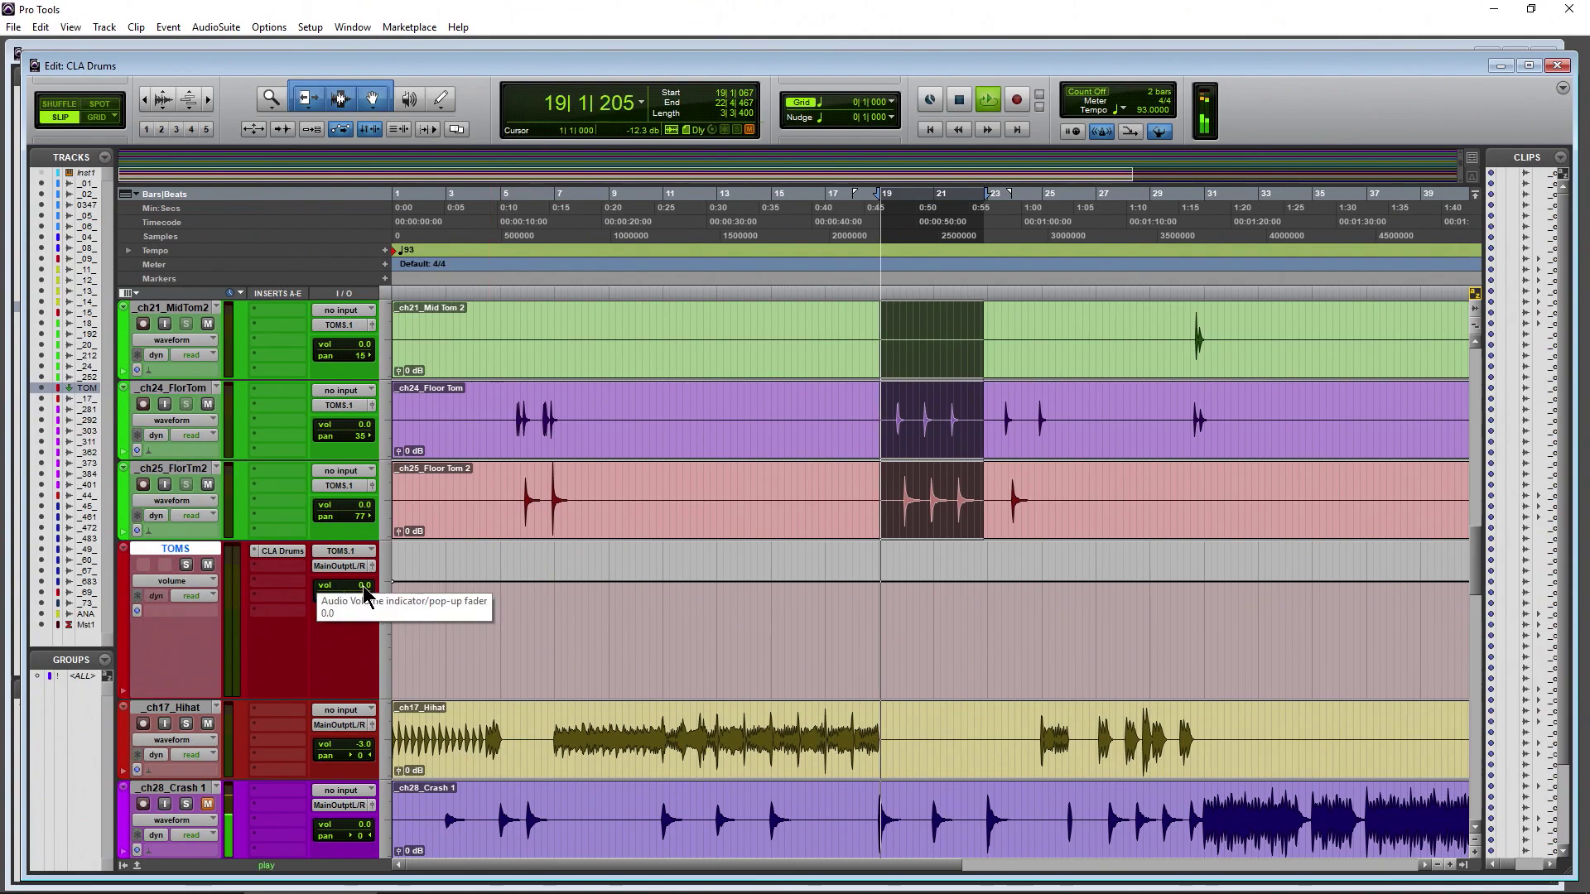
left_click_drag(364, 592, 370, 647)
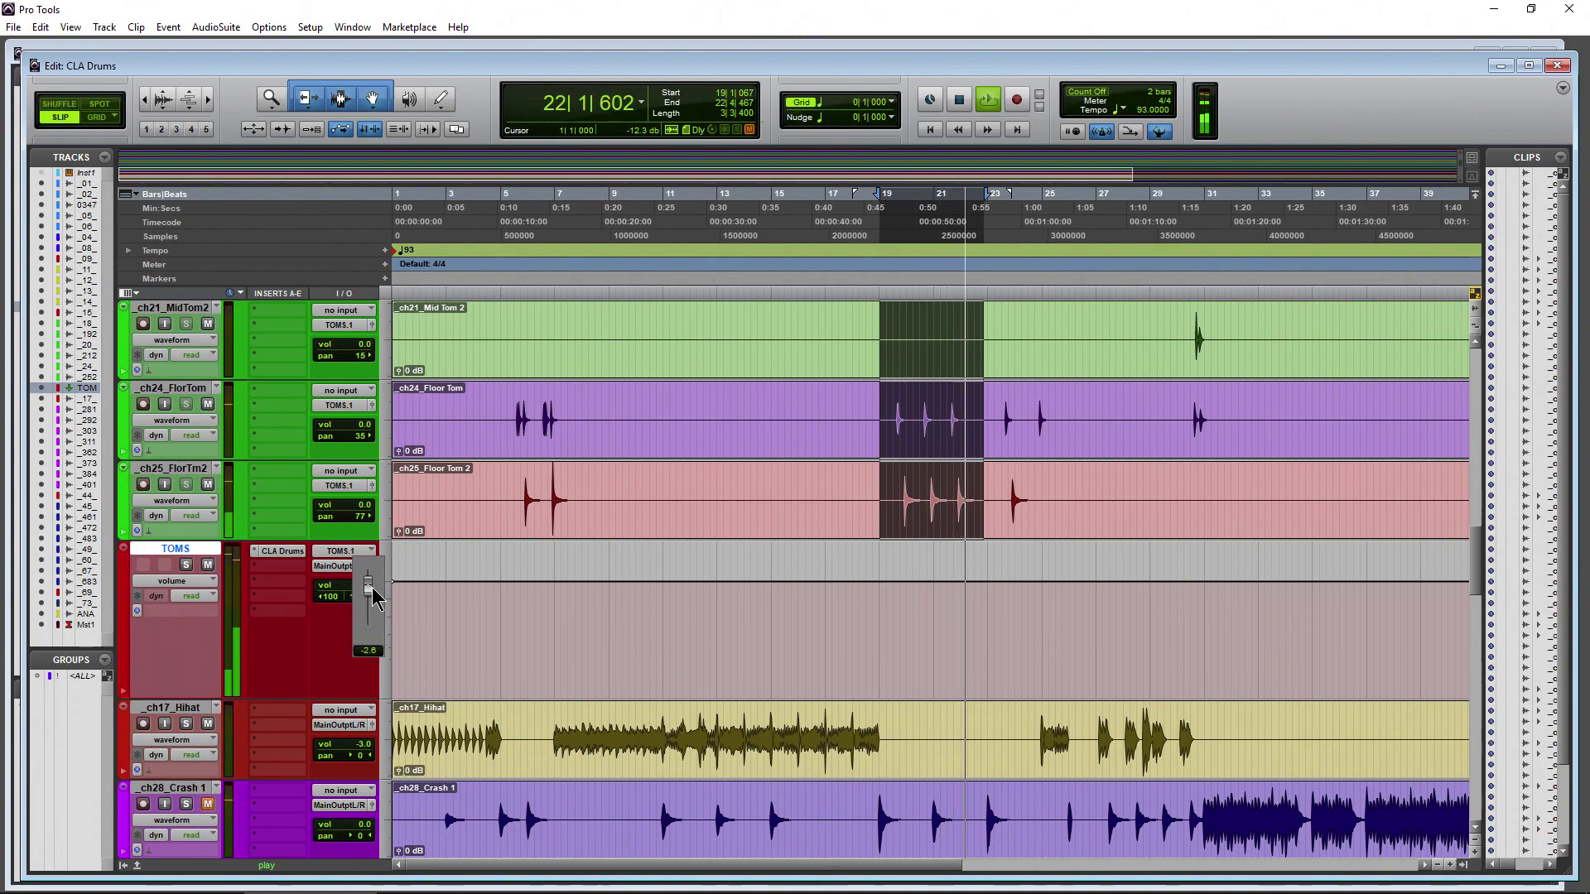
left_click_drag(373, 591, 373, 586)
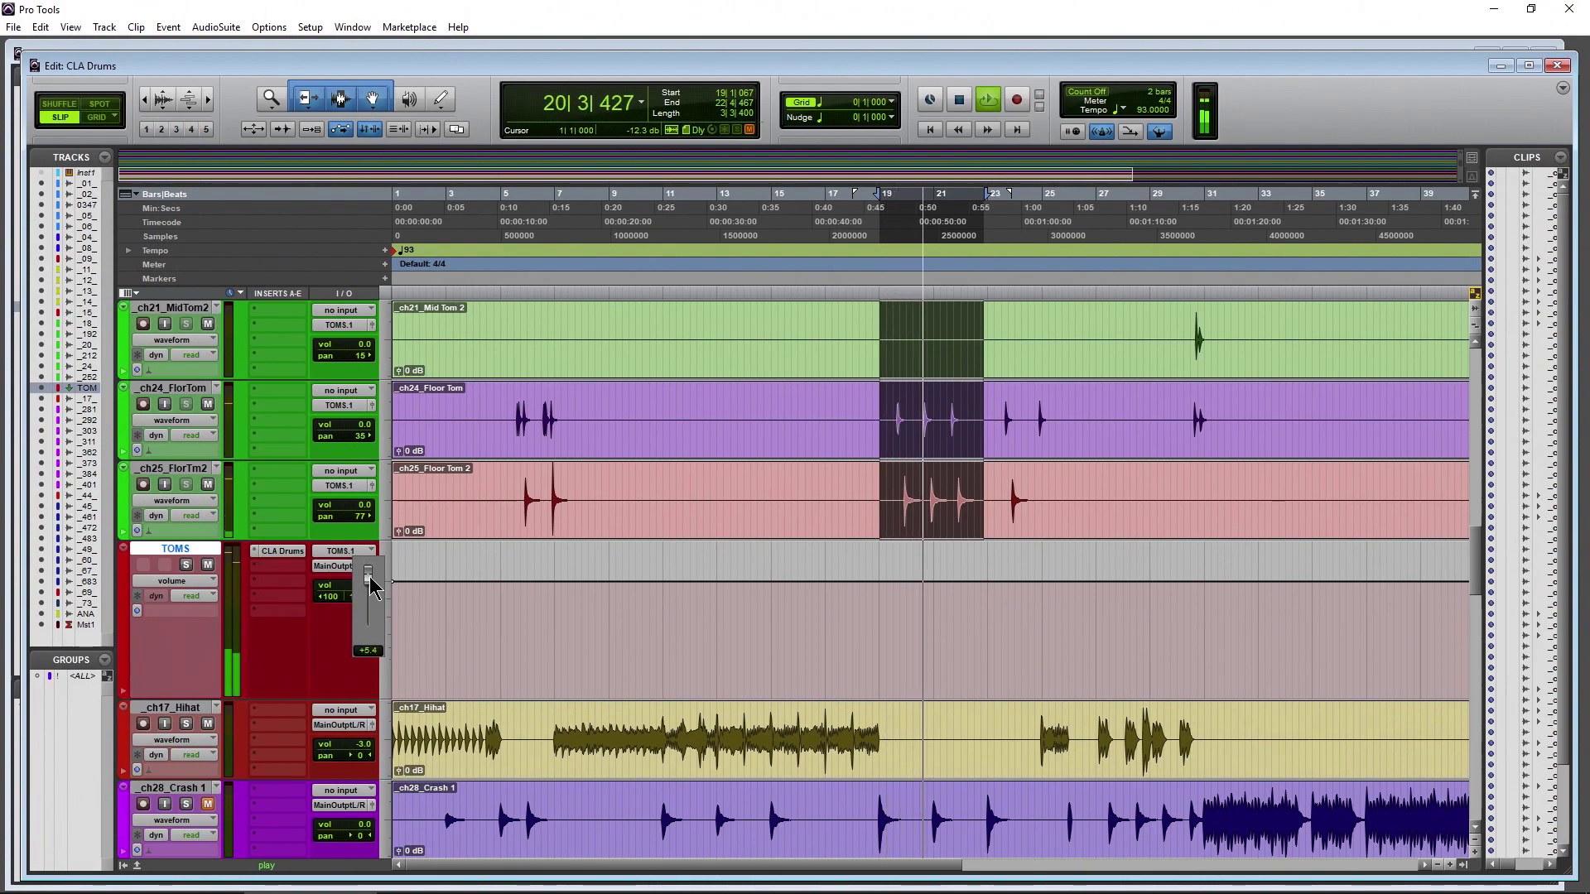
left_click_drag(369, 582, 368, 582)
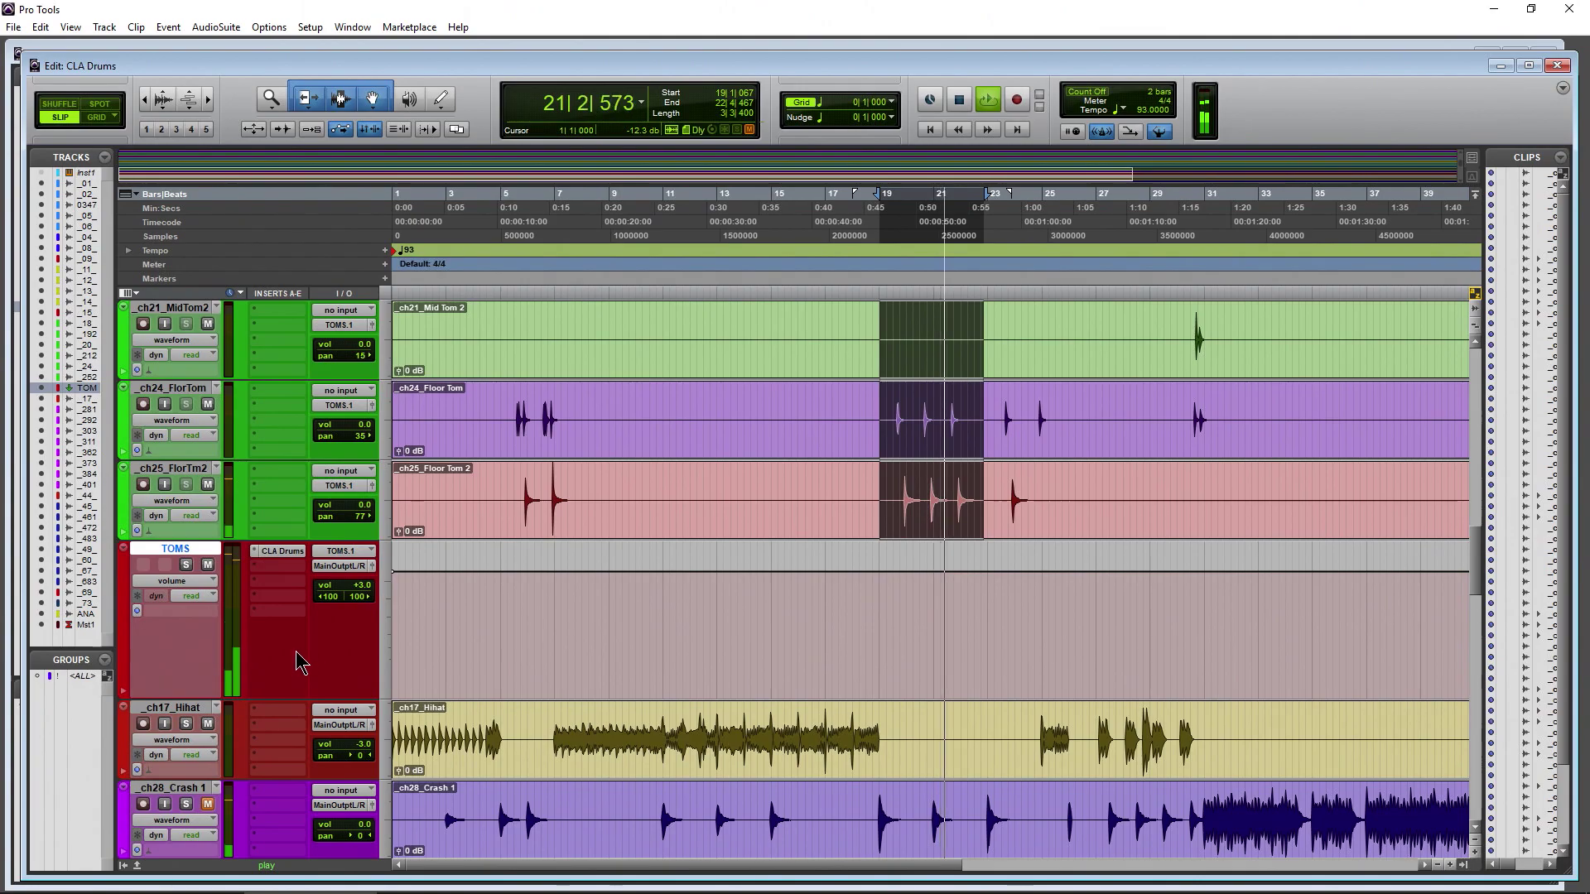
key("space")
- Play the soloed _ch49_Close track and lower its volume to -13.1
scroll(285, 603, "down", 15)
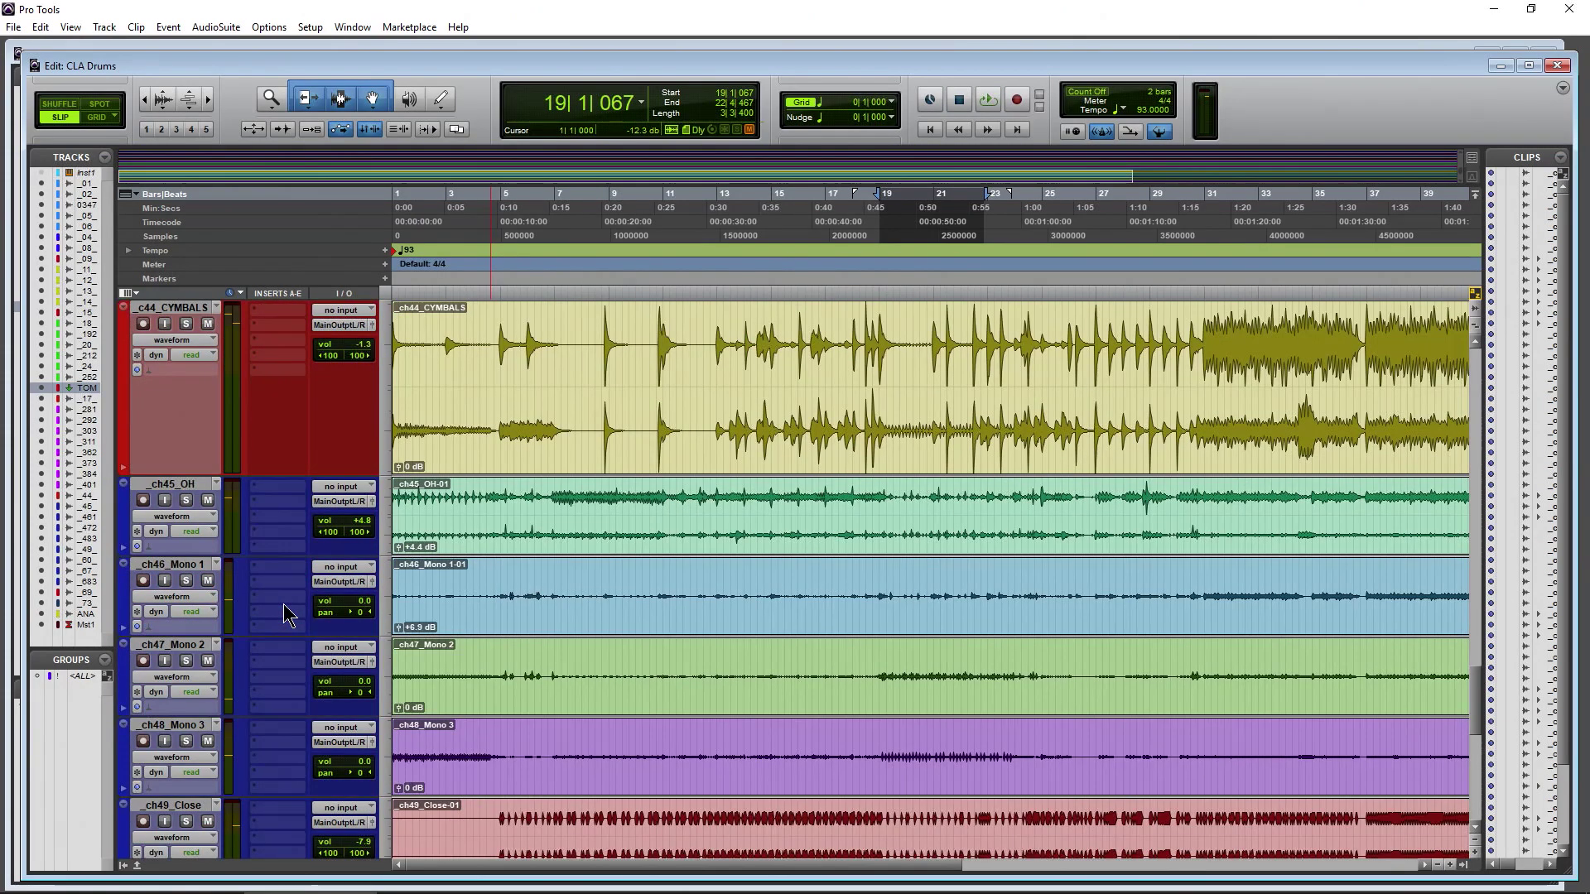
scroll(281, 609, "down", 5)
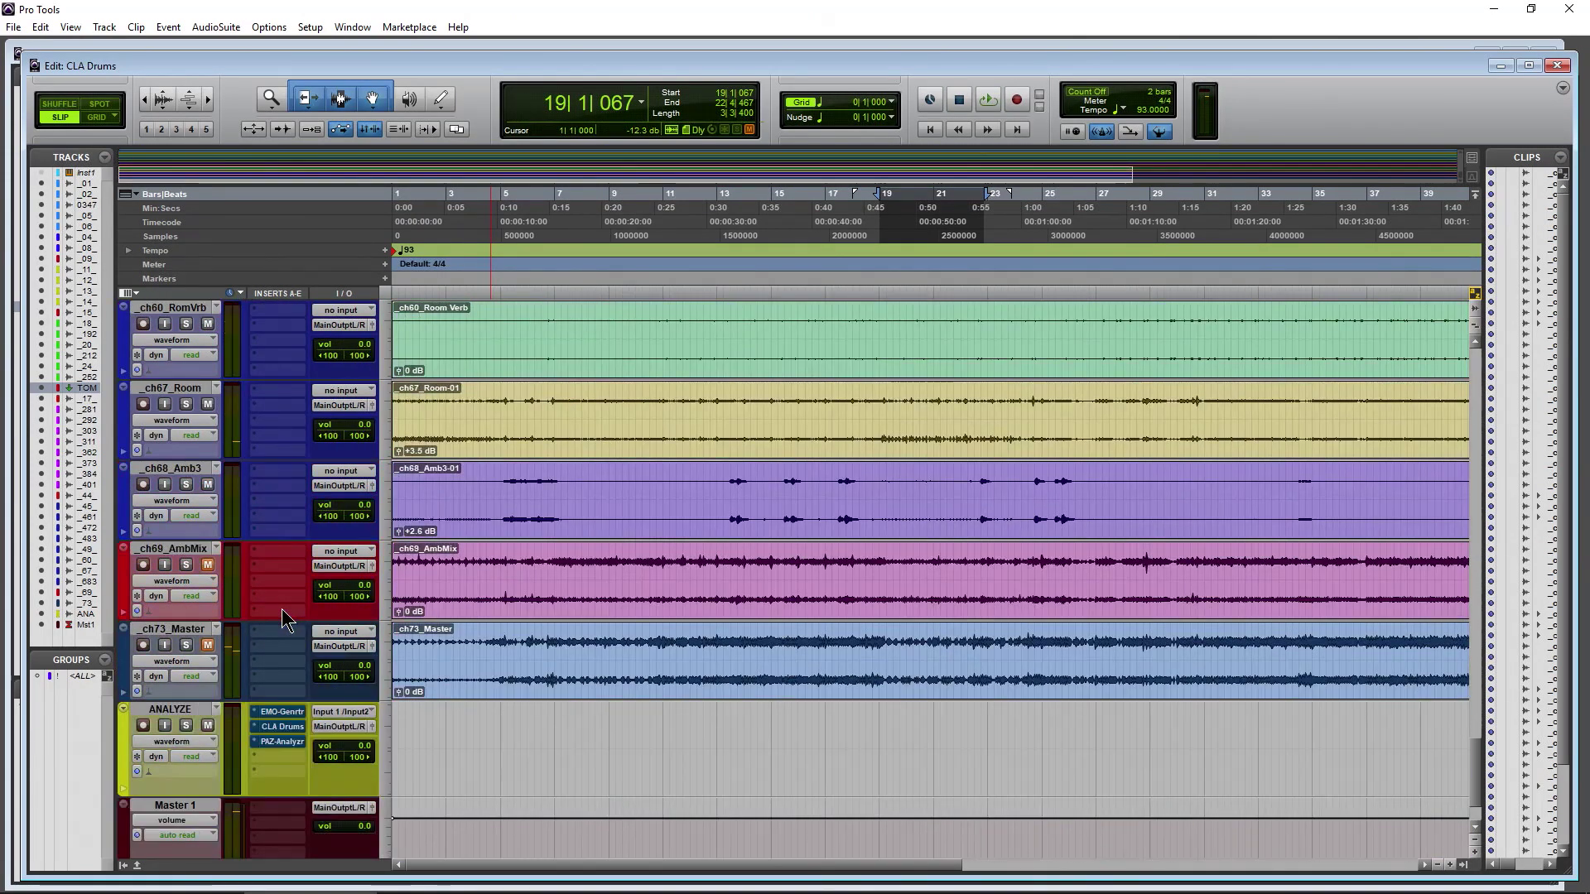
scroll(218, 644, "up", 3)
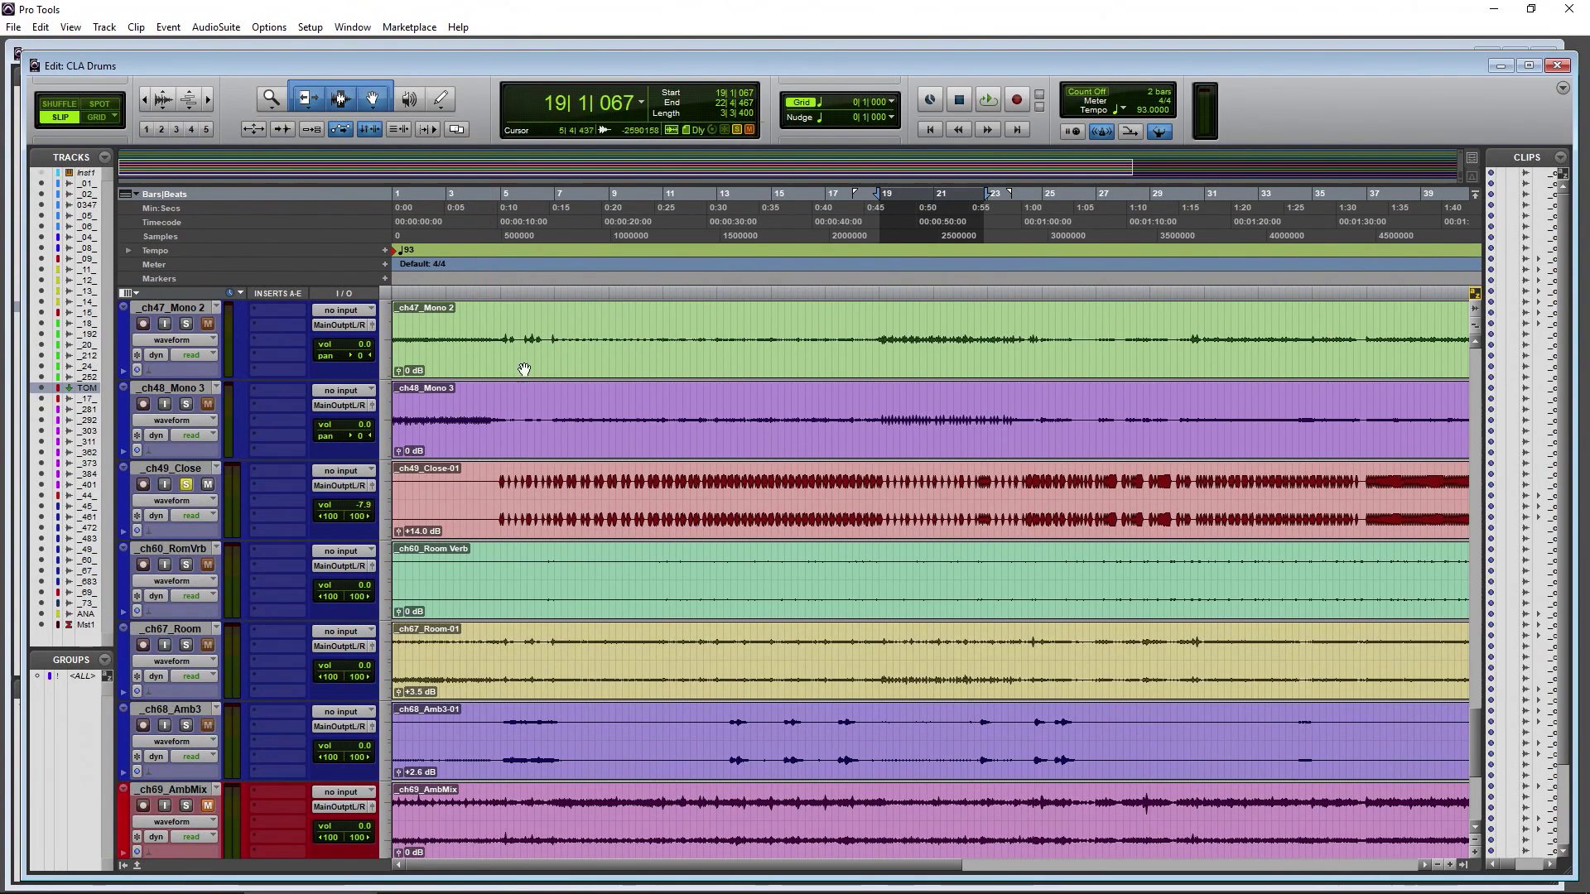
left_click(627, 207)
key("space")
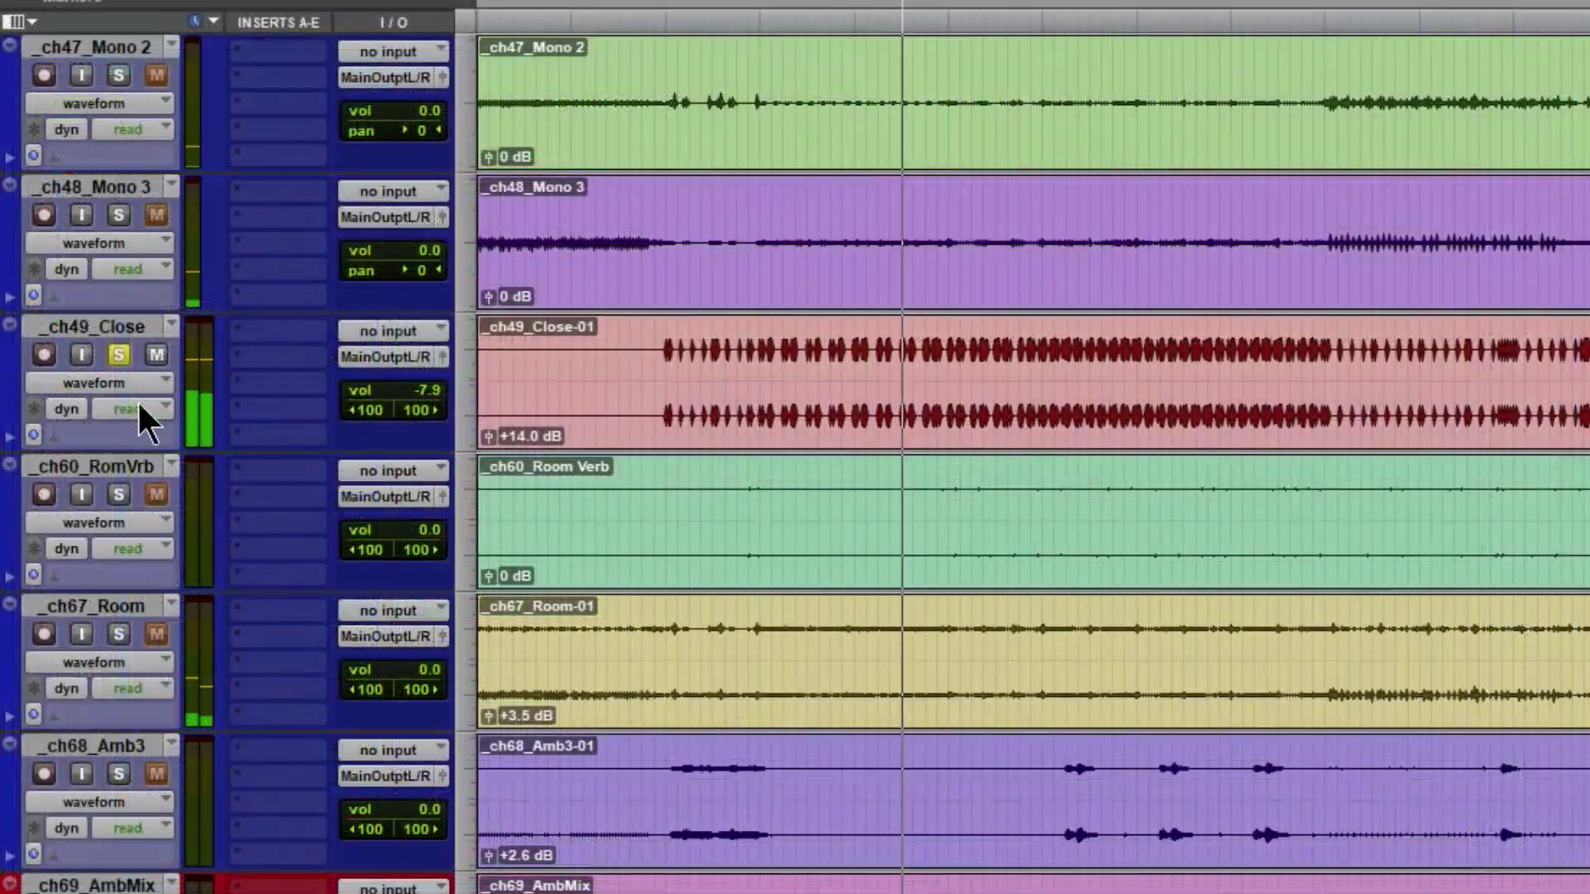
left_click_drag(450, 386, 447, 418)
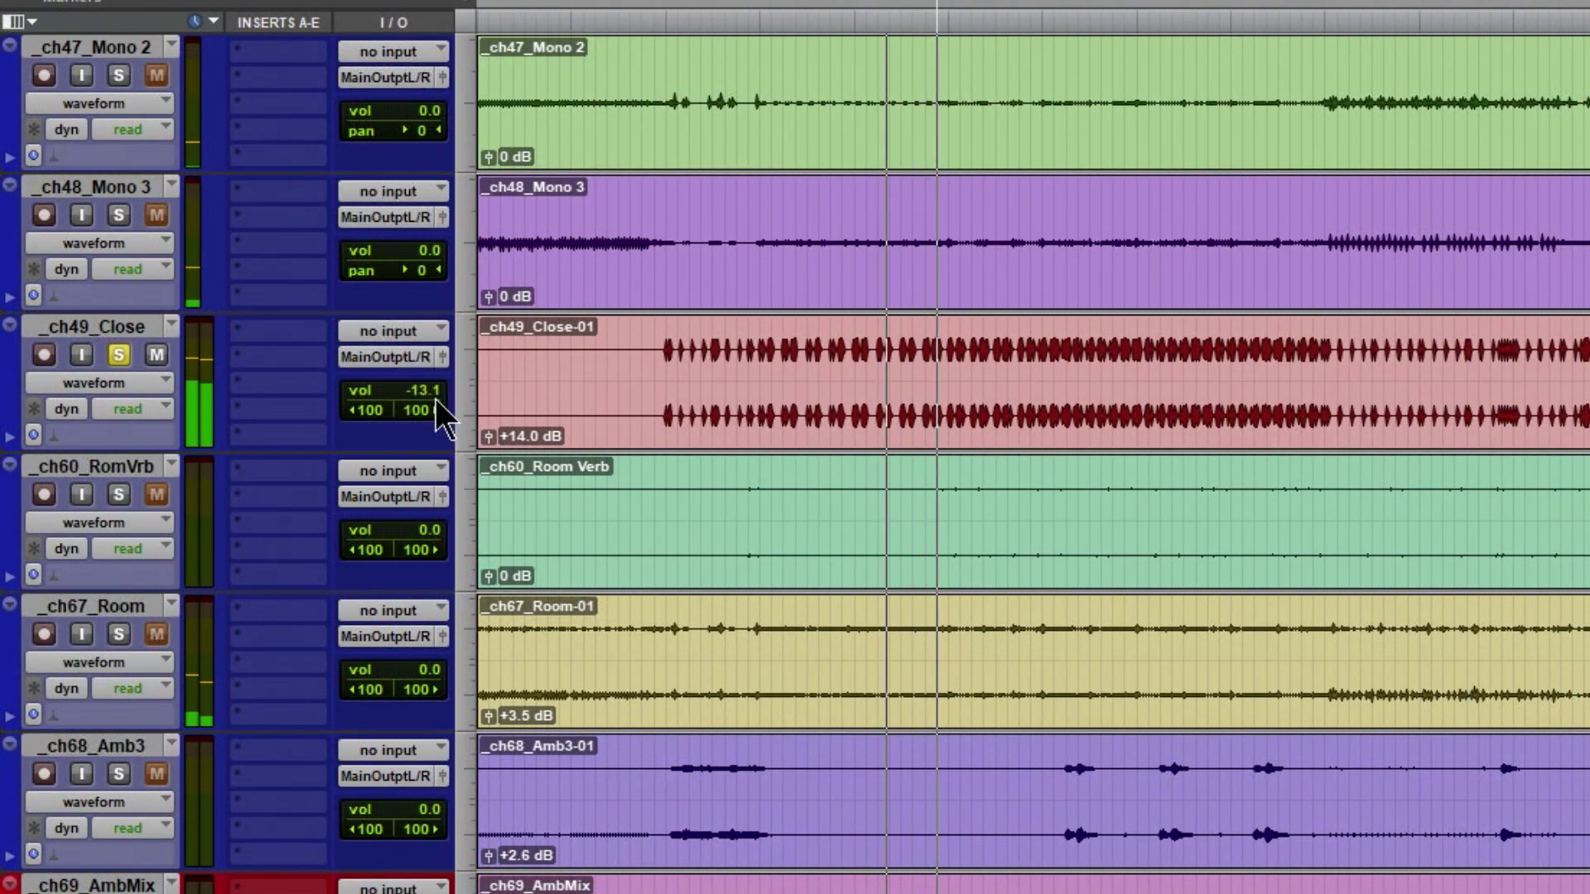
- Move the solo from _ch49_Close to _ch48_Mono 3 and on to _ch47_Mono 2, and lower Mono 2's volume to -9.9
left_click(119, 354)
left_click(118, 214)
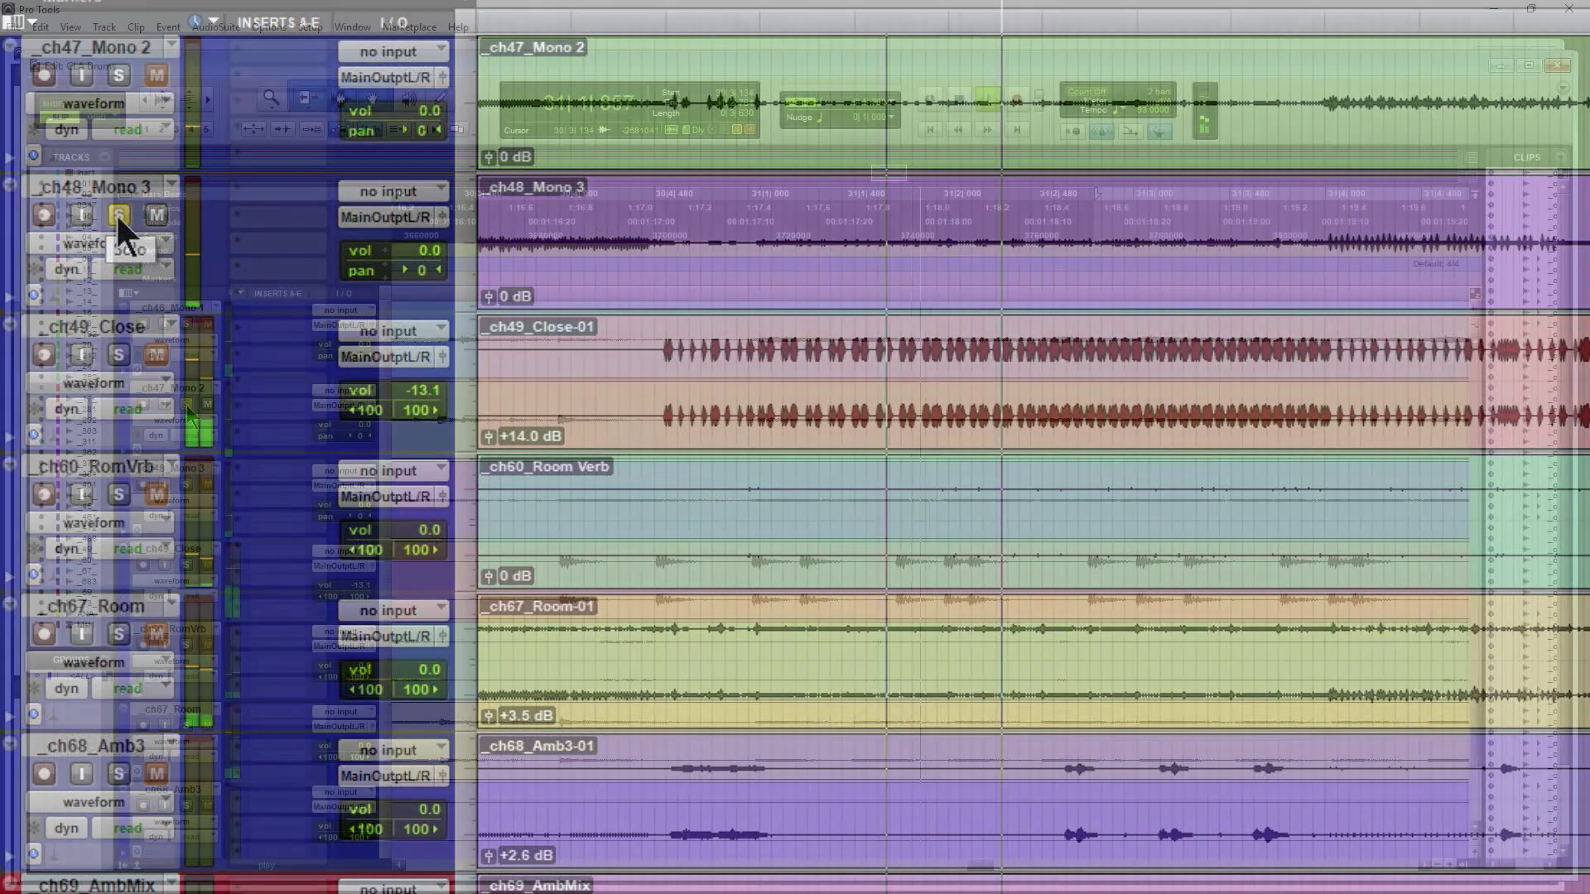
scroll(116, 212, "up", 1)
left_click(115, 212)
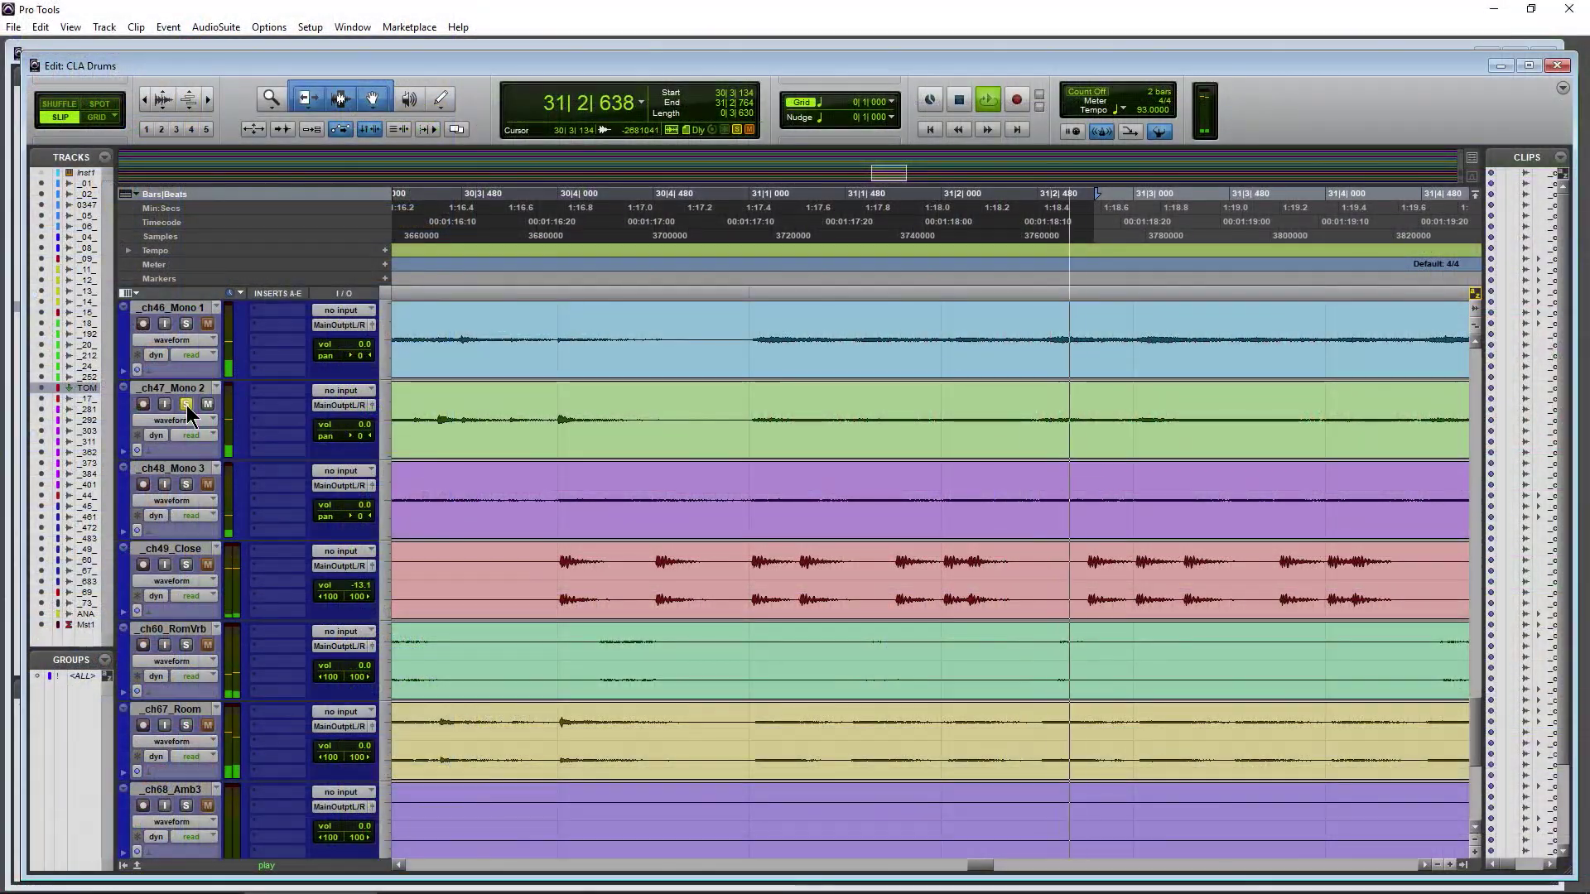
scroll(282, 540, "up", 1)
left_click_drag(333, 508, 368, 527)
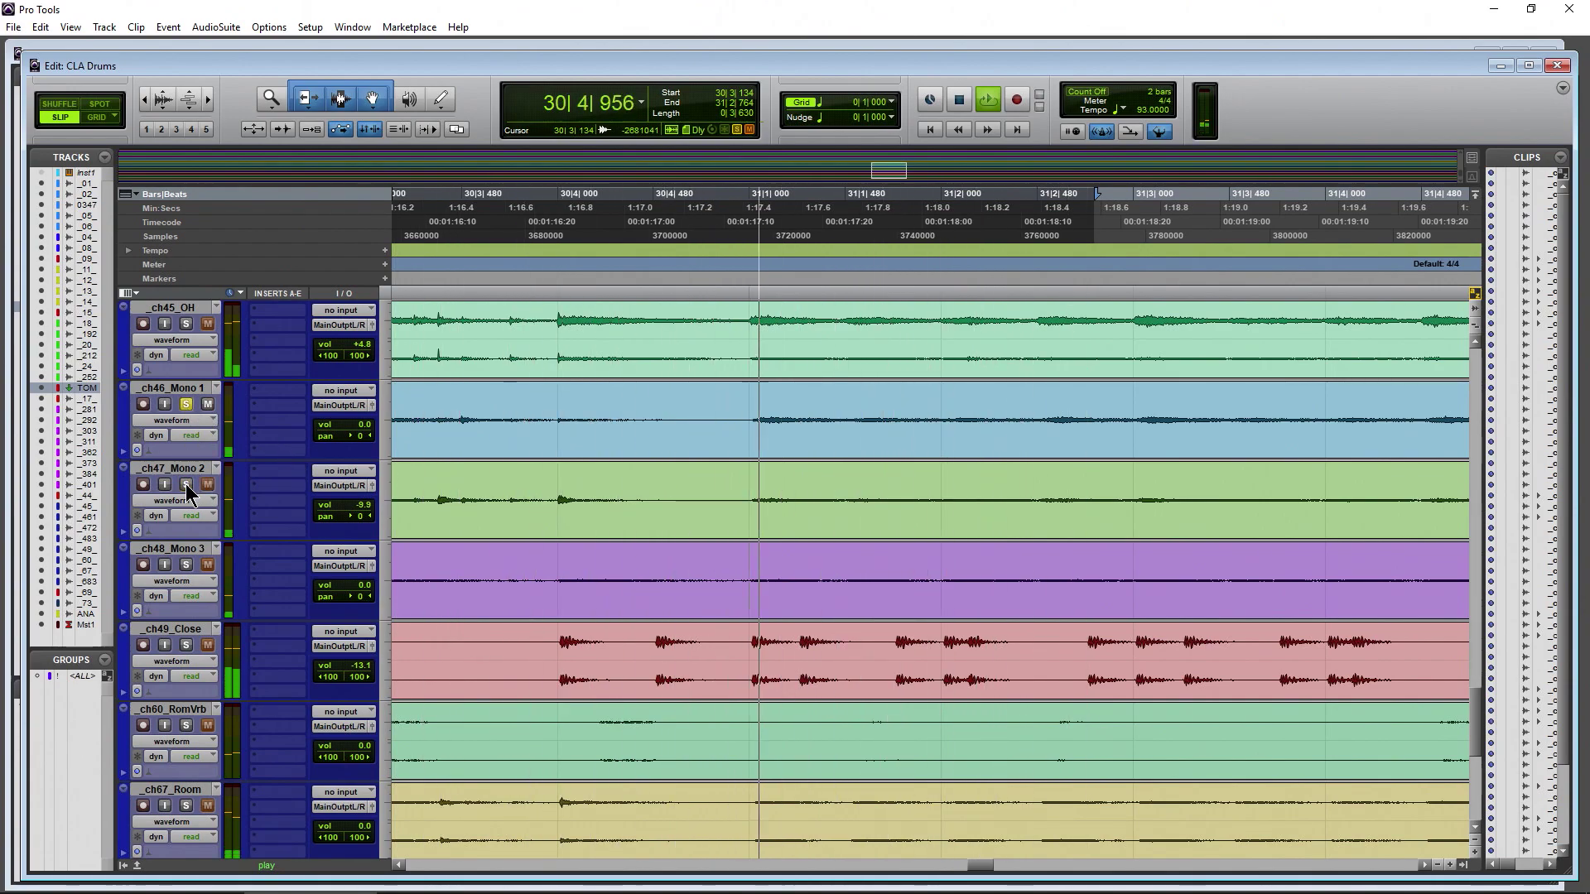
- Lower the _ch46_Mono 1 volume to -11.9 and move the solo from it to _ch45_OH
left_click_drag(356, 428, 366, 453)
left_click(185, 404)
left_click(186, 324)
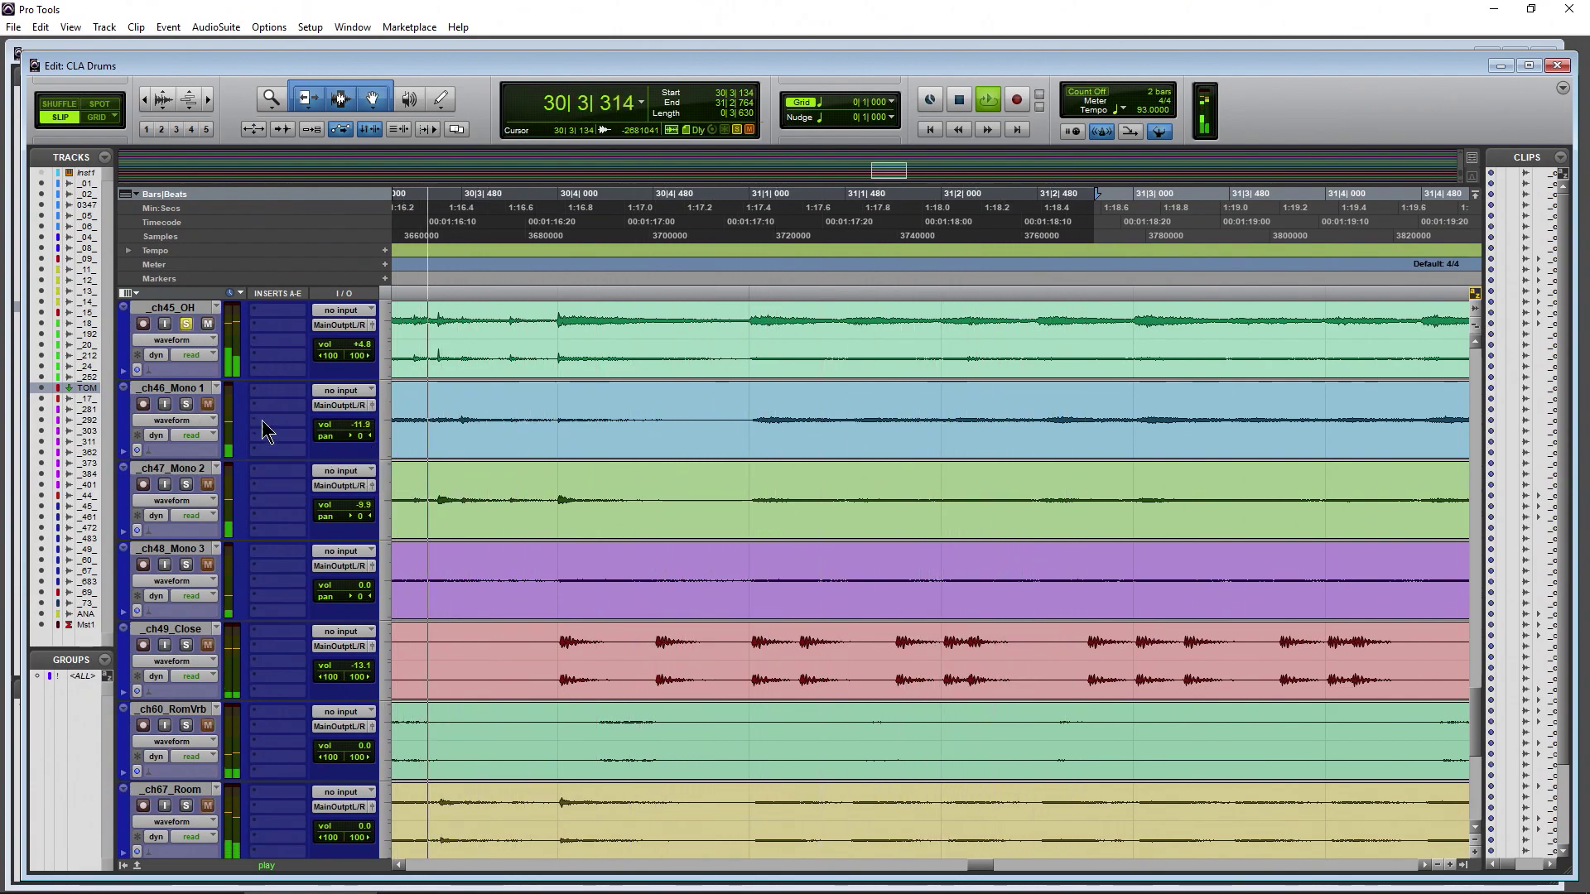
- Lower the soloed _ch45_OH track's volume to +1.2
scroll(259, 422, "up", 2)
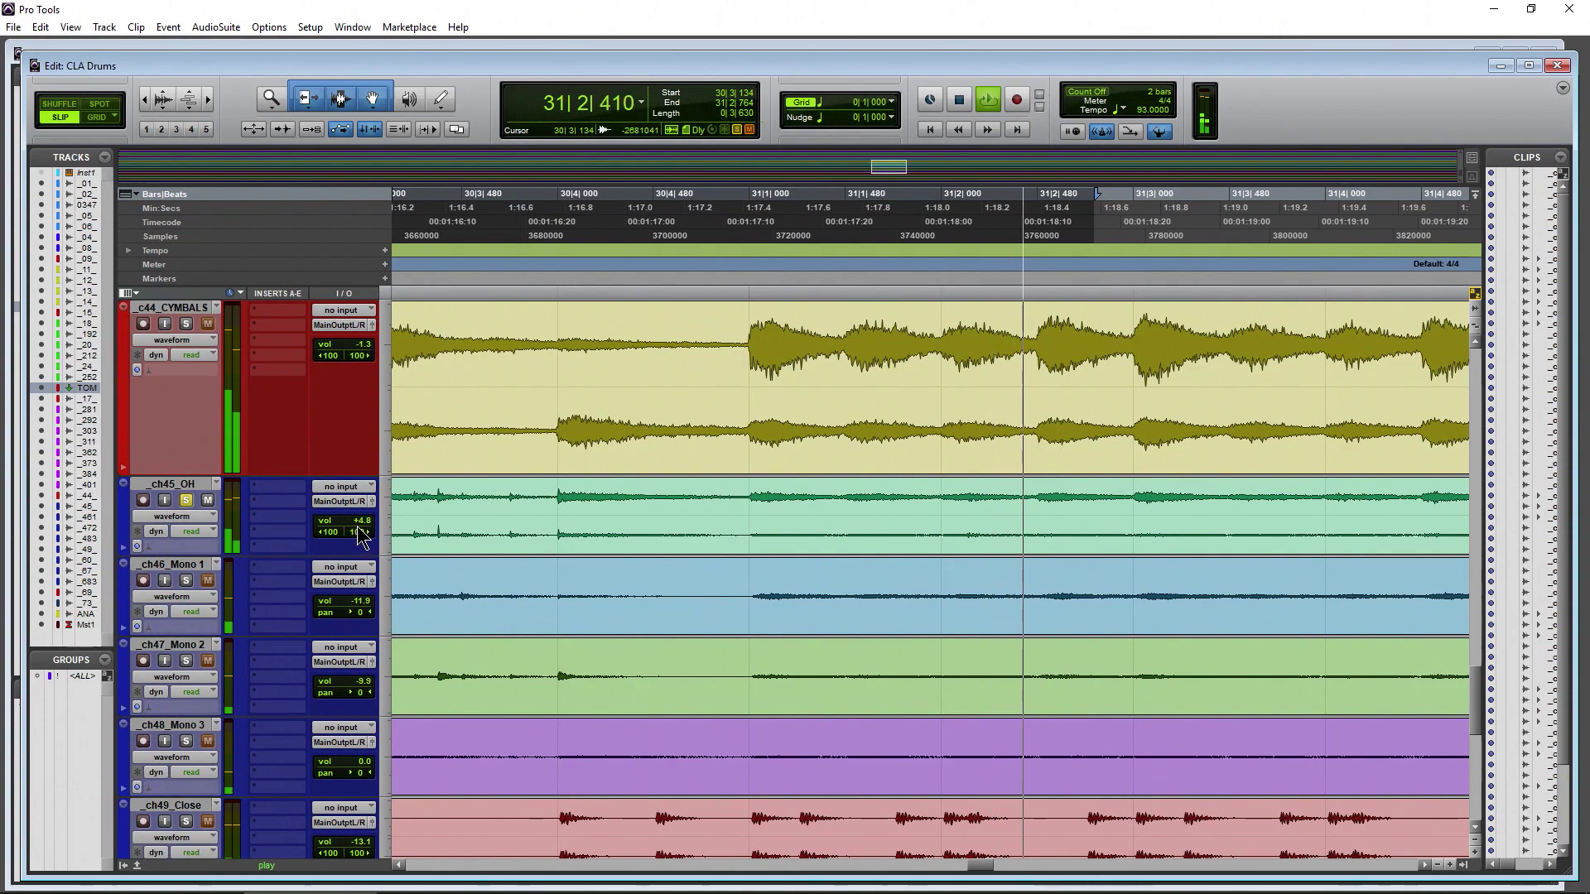
left_click_drag(365, 529, 365, 536)
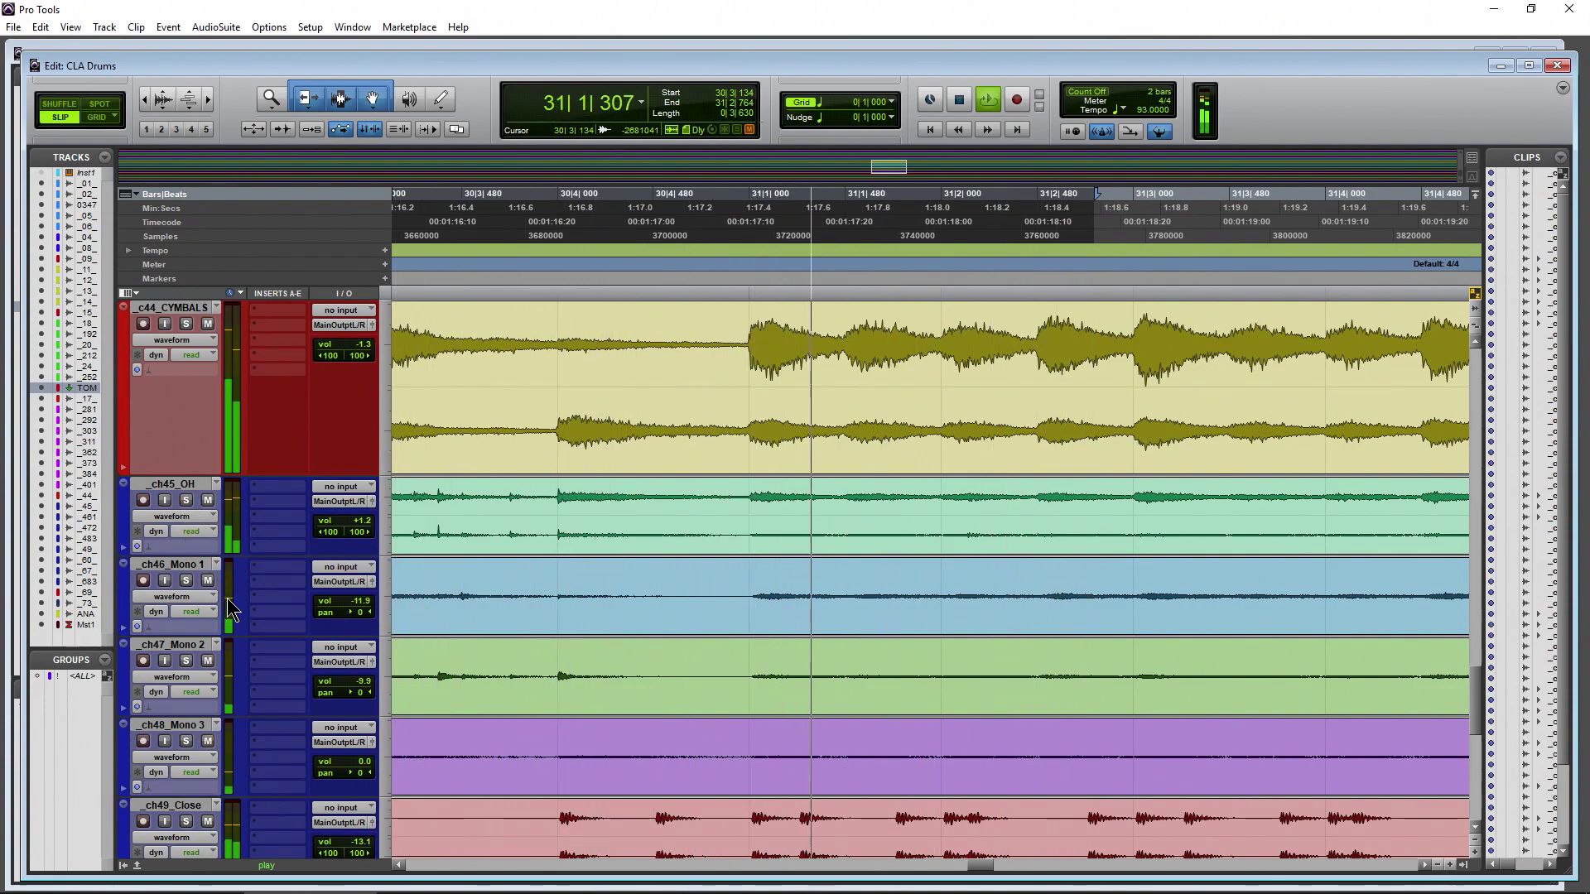
- Stop playback, select the tom section from about bar 19 to 26 on the _ch20_Mid Tom track, and loop it
scroll(232, 601, "up", 5)
scroll(262, 591, "up", 10)
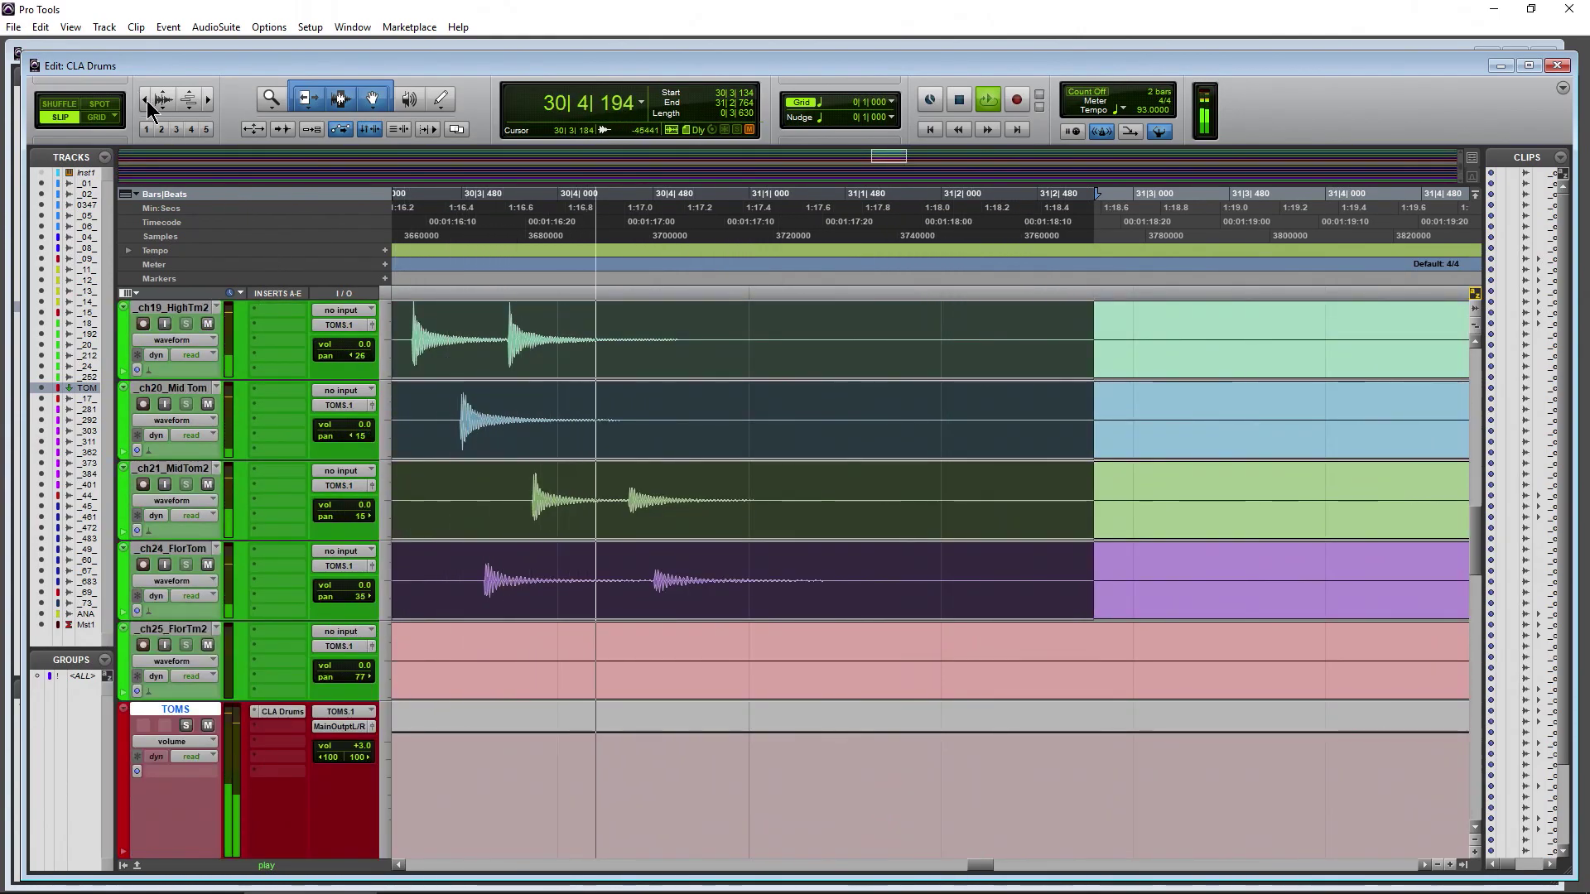
key("ctrl+bracketleft")
key("ctrl+bracketleft")
key("ctrl+bracketleft")
key("ctrl+bracketleft")
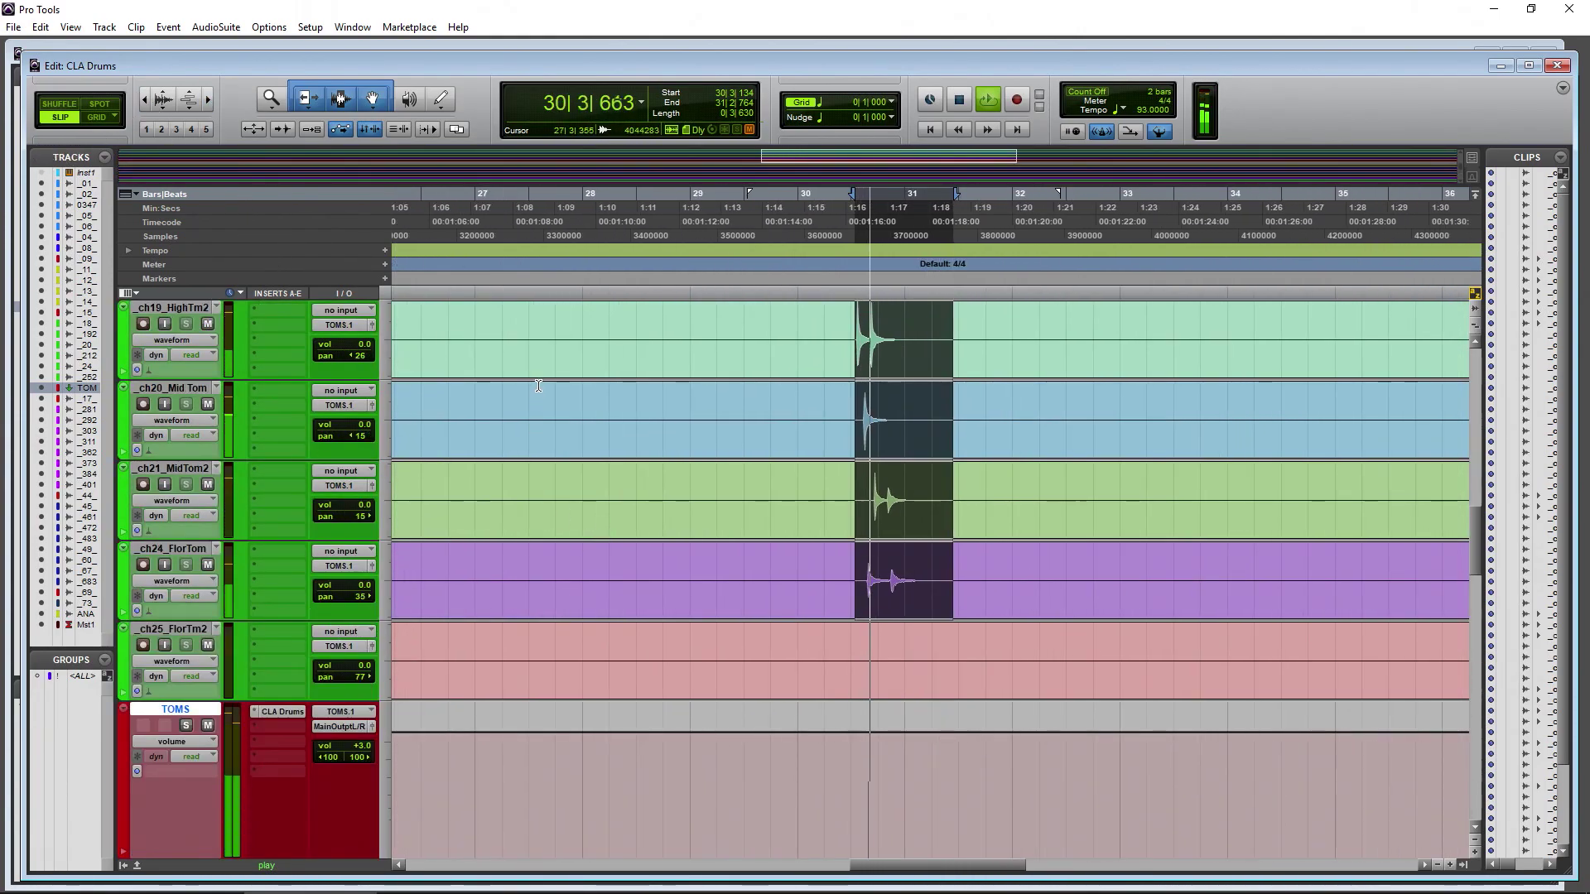
key("space")
key("ctrl+bracketleft")
key("ctrl+bracketleft")
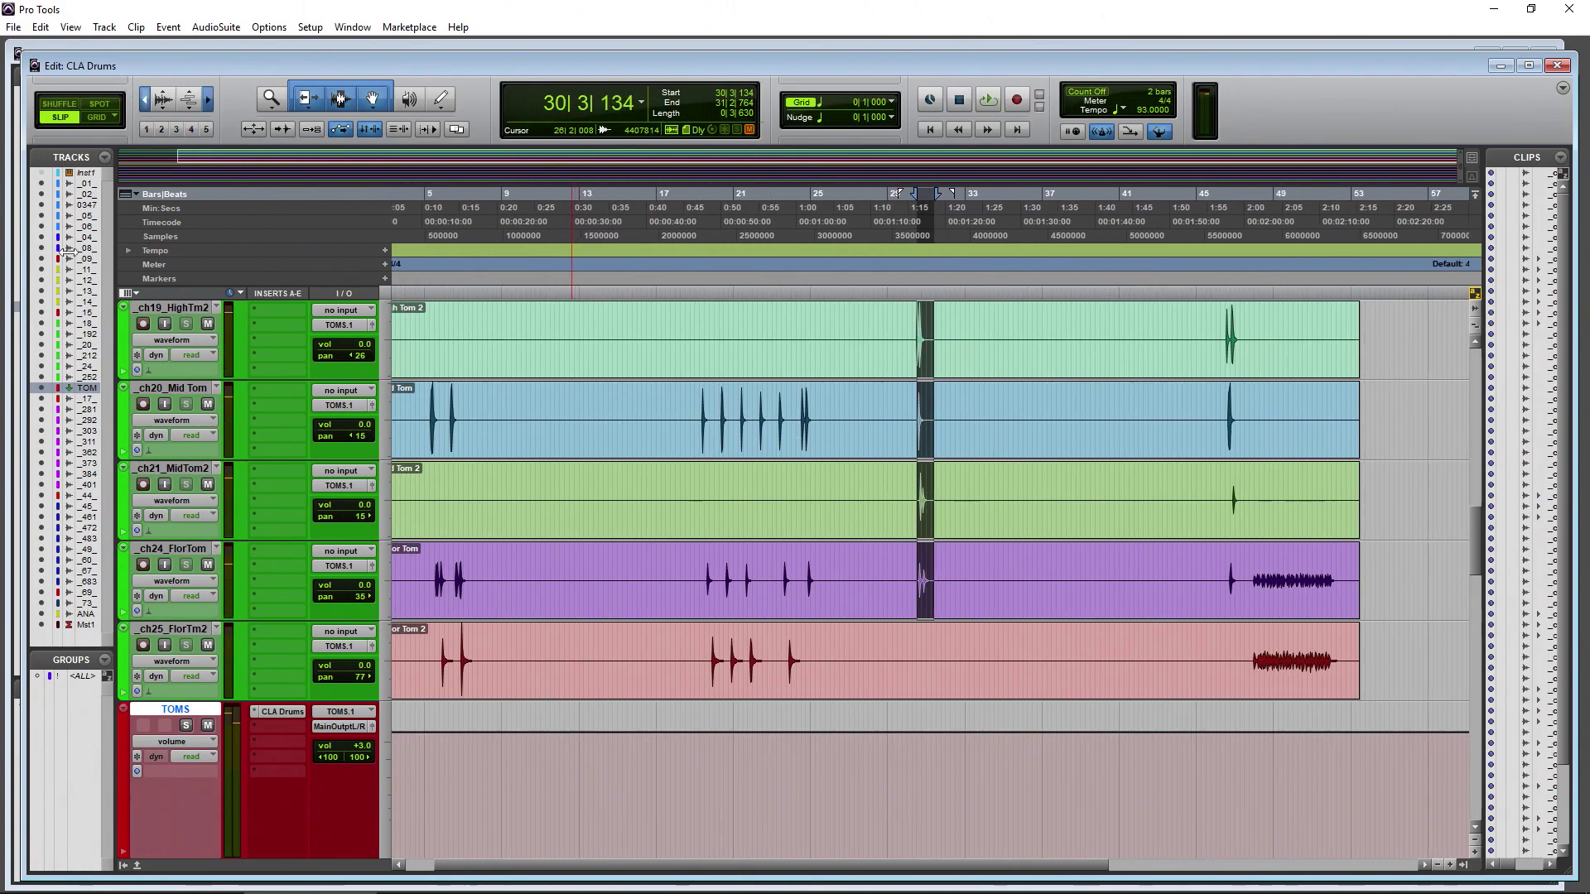
scroll(571, 527, "up", 10)
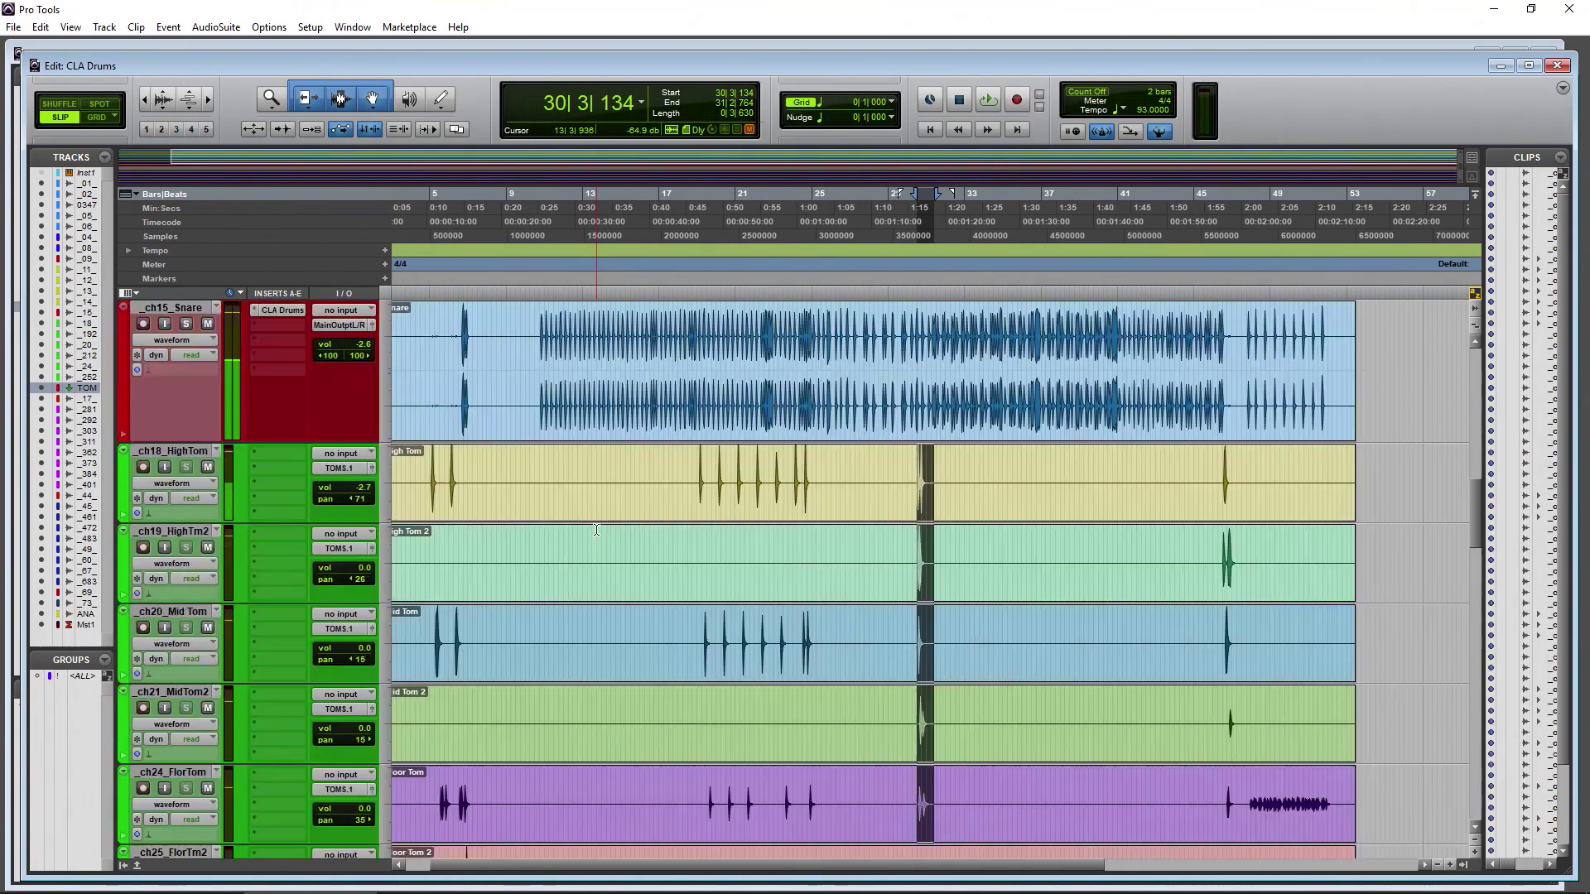
scroll(596, 530, "down", 10)
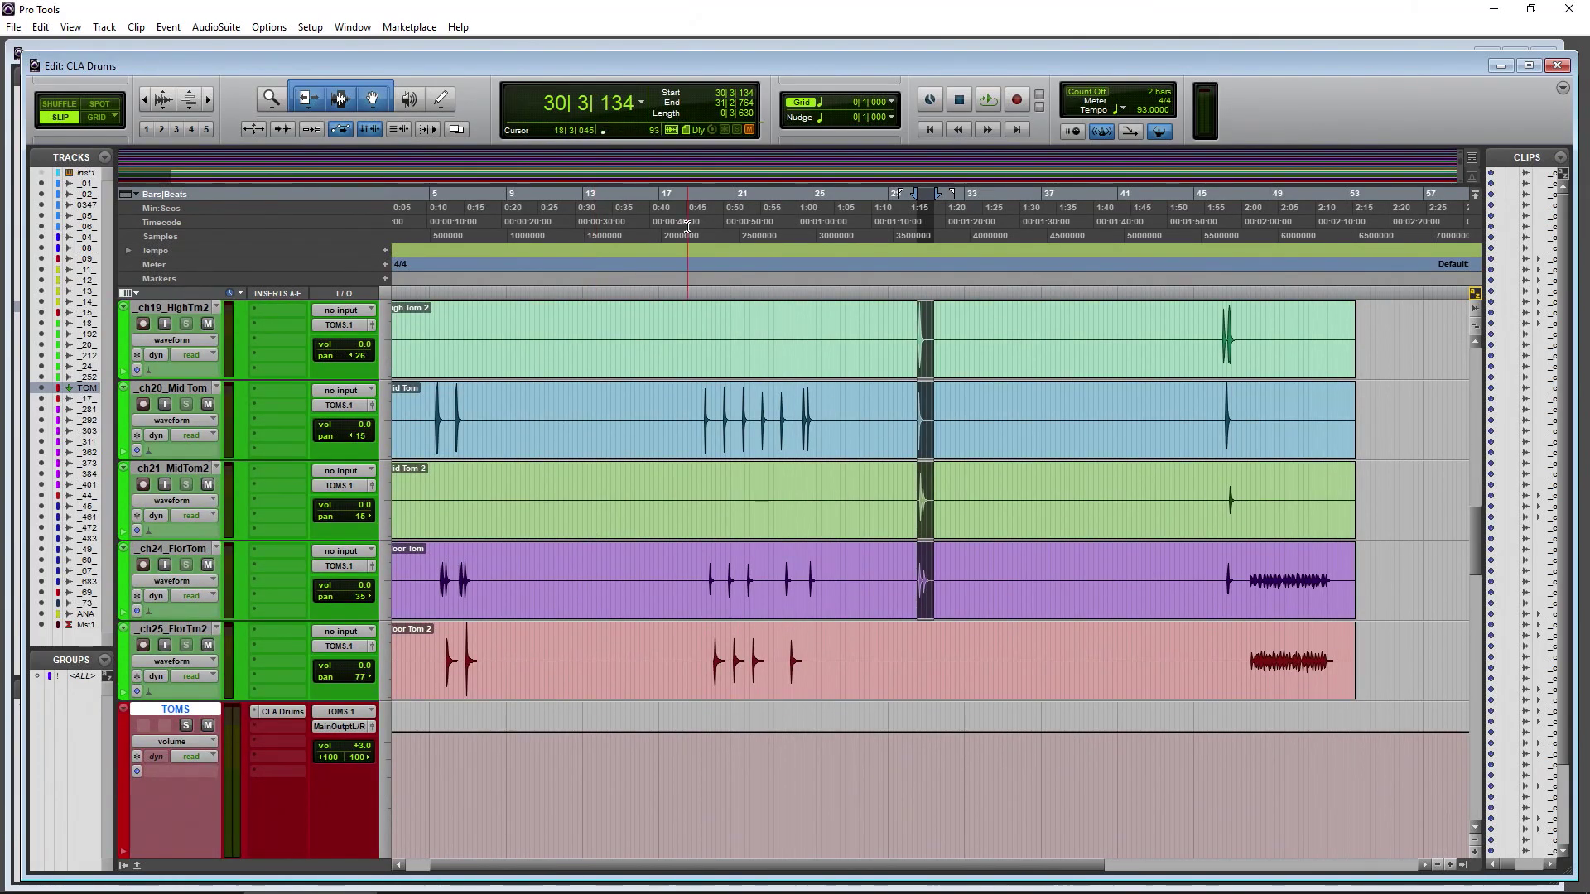
left_click_drag(687, 226, 844, 262)
left_click_drag(698, 396, 846, 419)
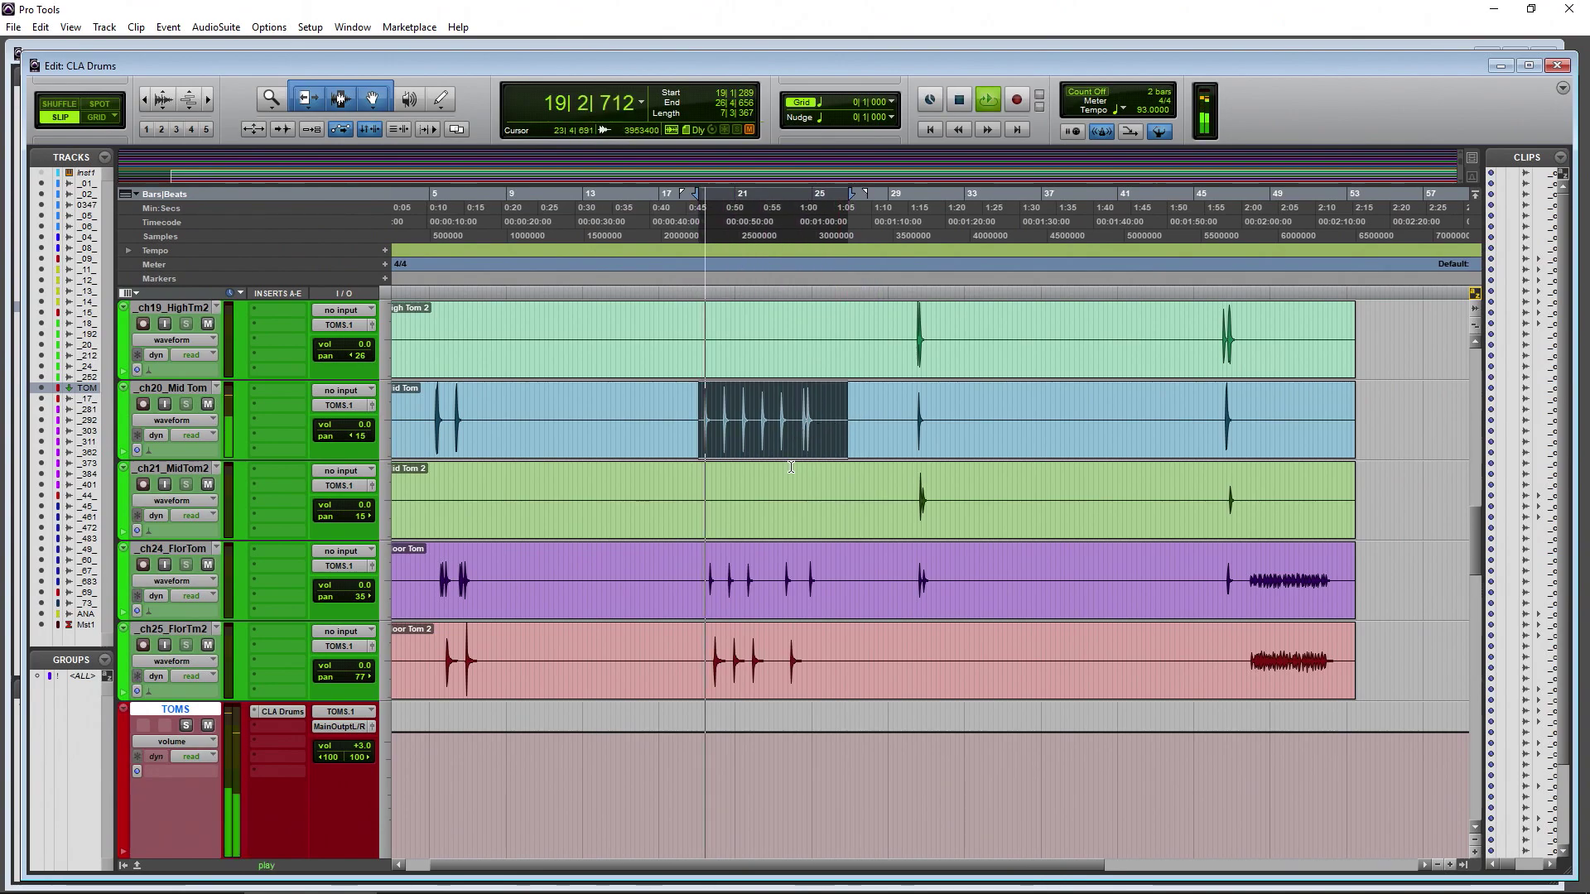
- Raise the TOMS aux volume to +4.2 while the tom section plays, and stop playback
scroll(266, 500, "down", 1)
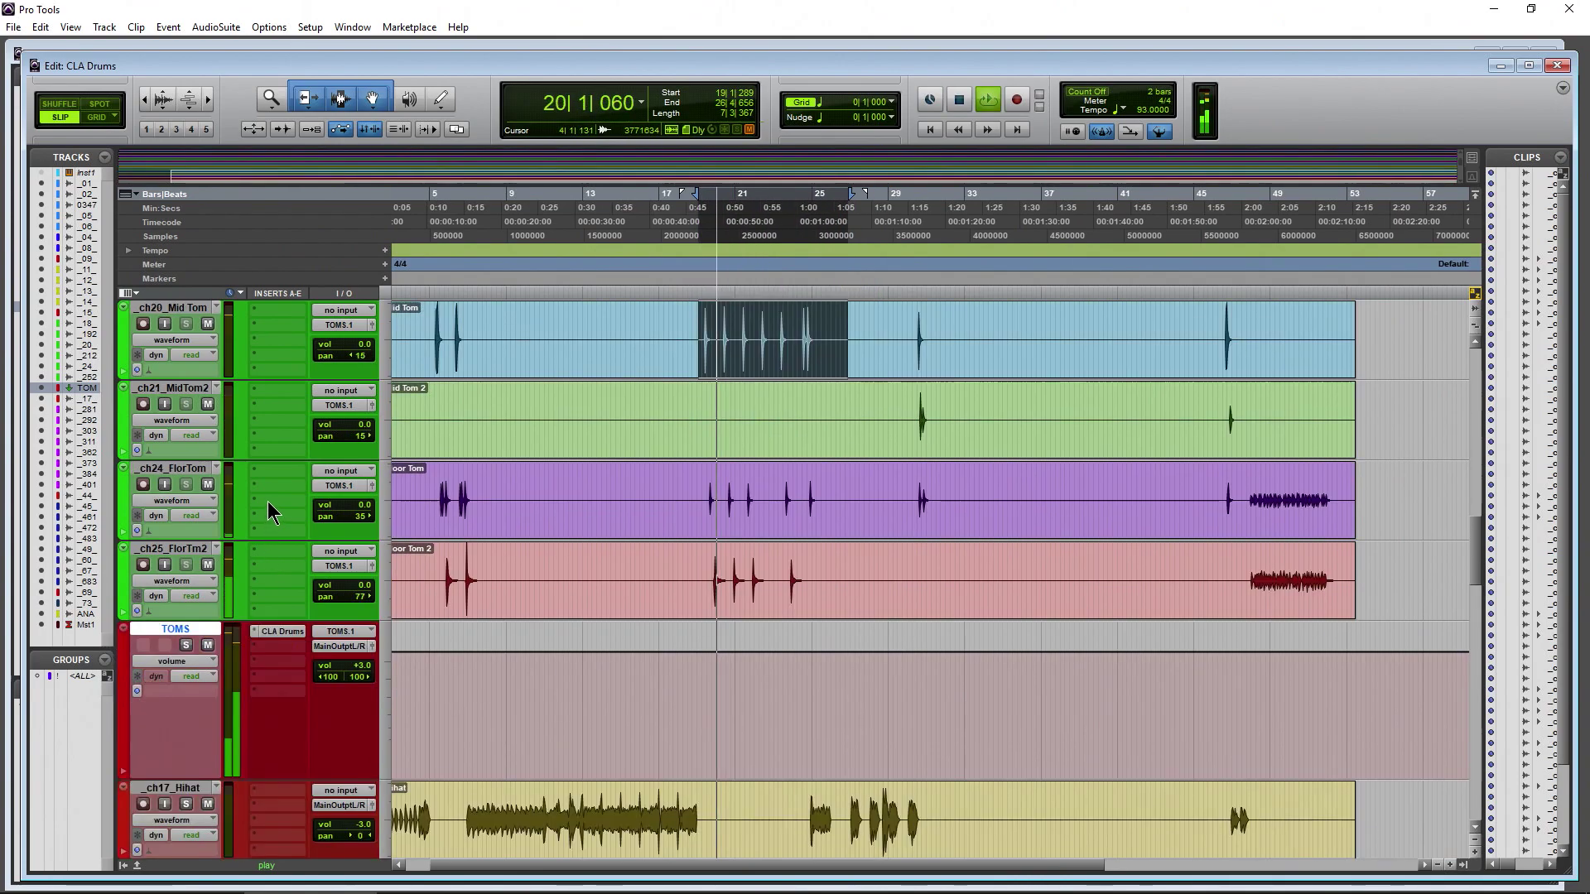
left_click(285, 631)
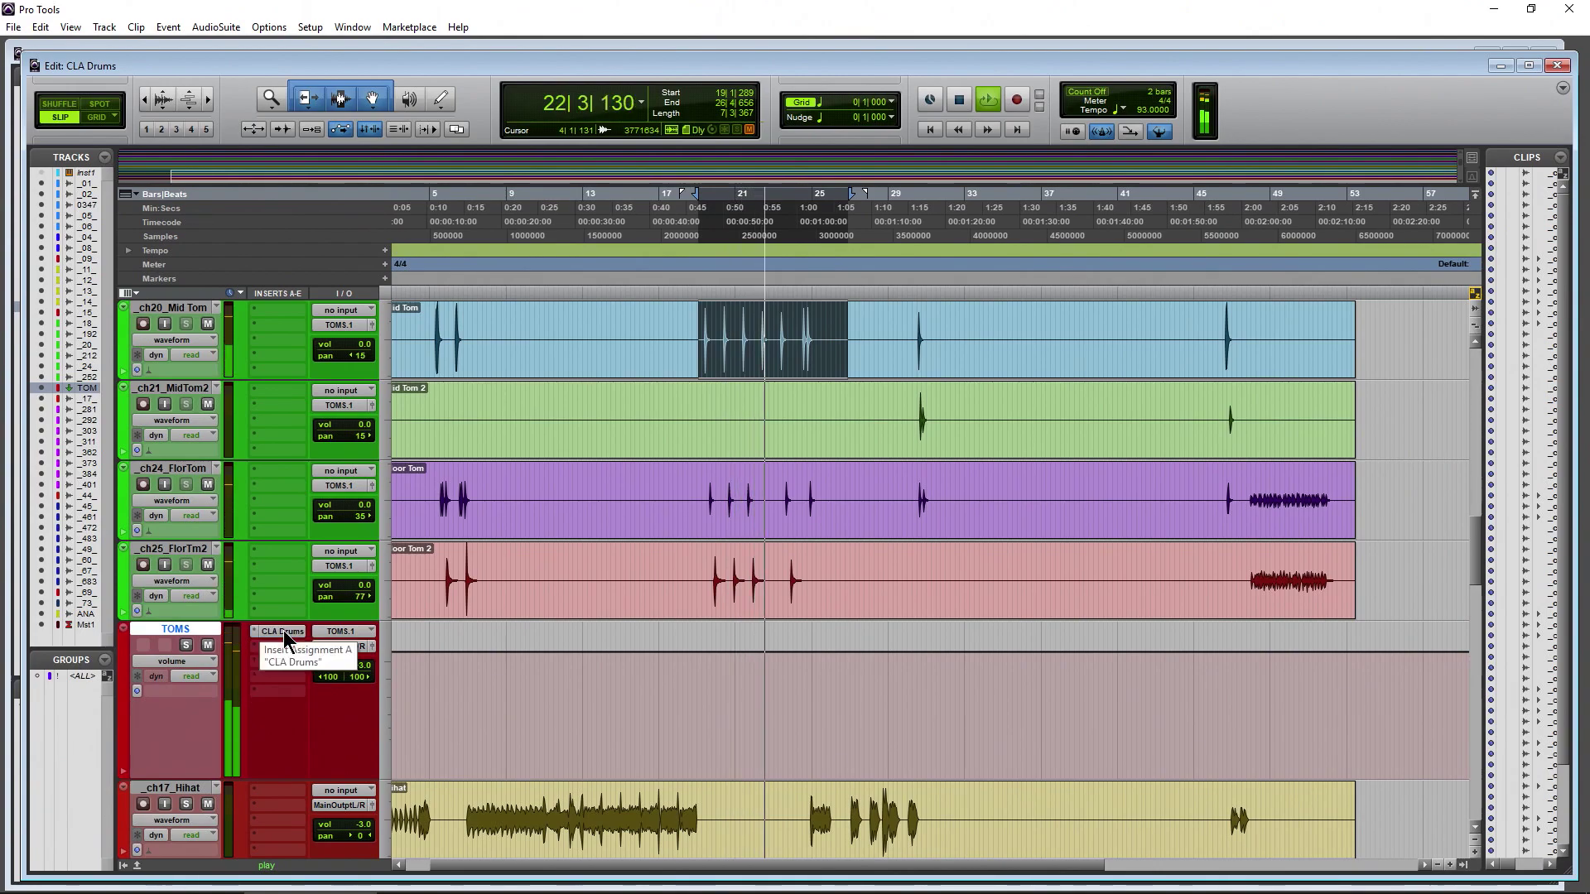
left_click_drag(365, 676, 343, 717)
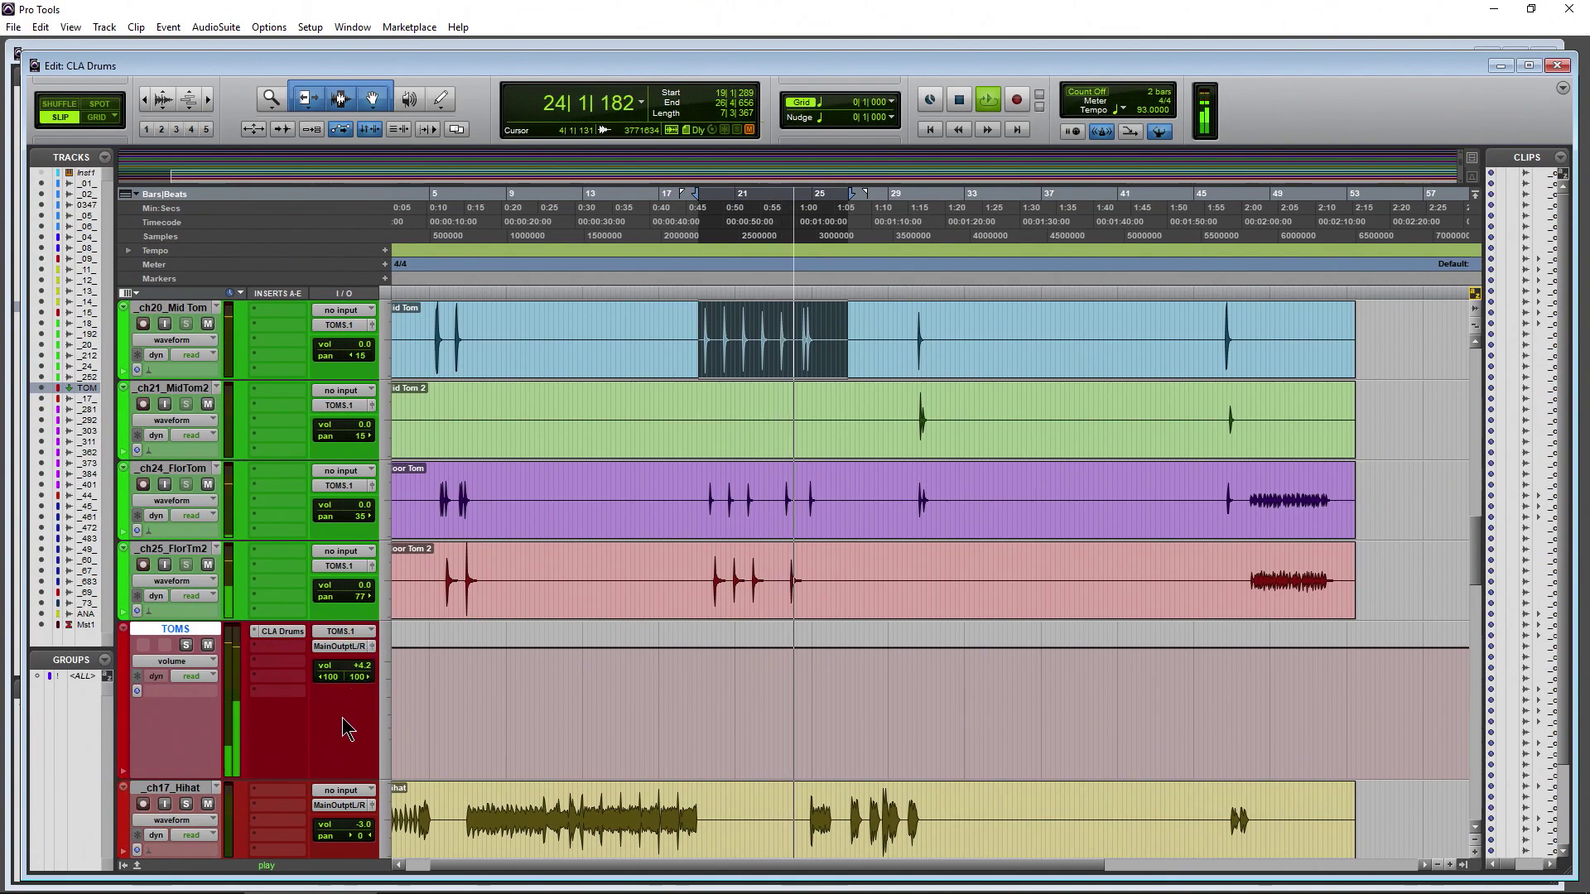
key("space")
- Select the _ch17_Hihat track and return the playback position to the session start
scroll(177, 667, "down", 2)
scroll(372, 614, "down", 3)
scroll(373, 614, "up", 1)
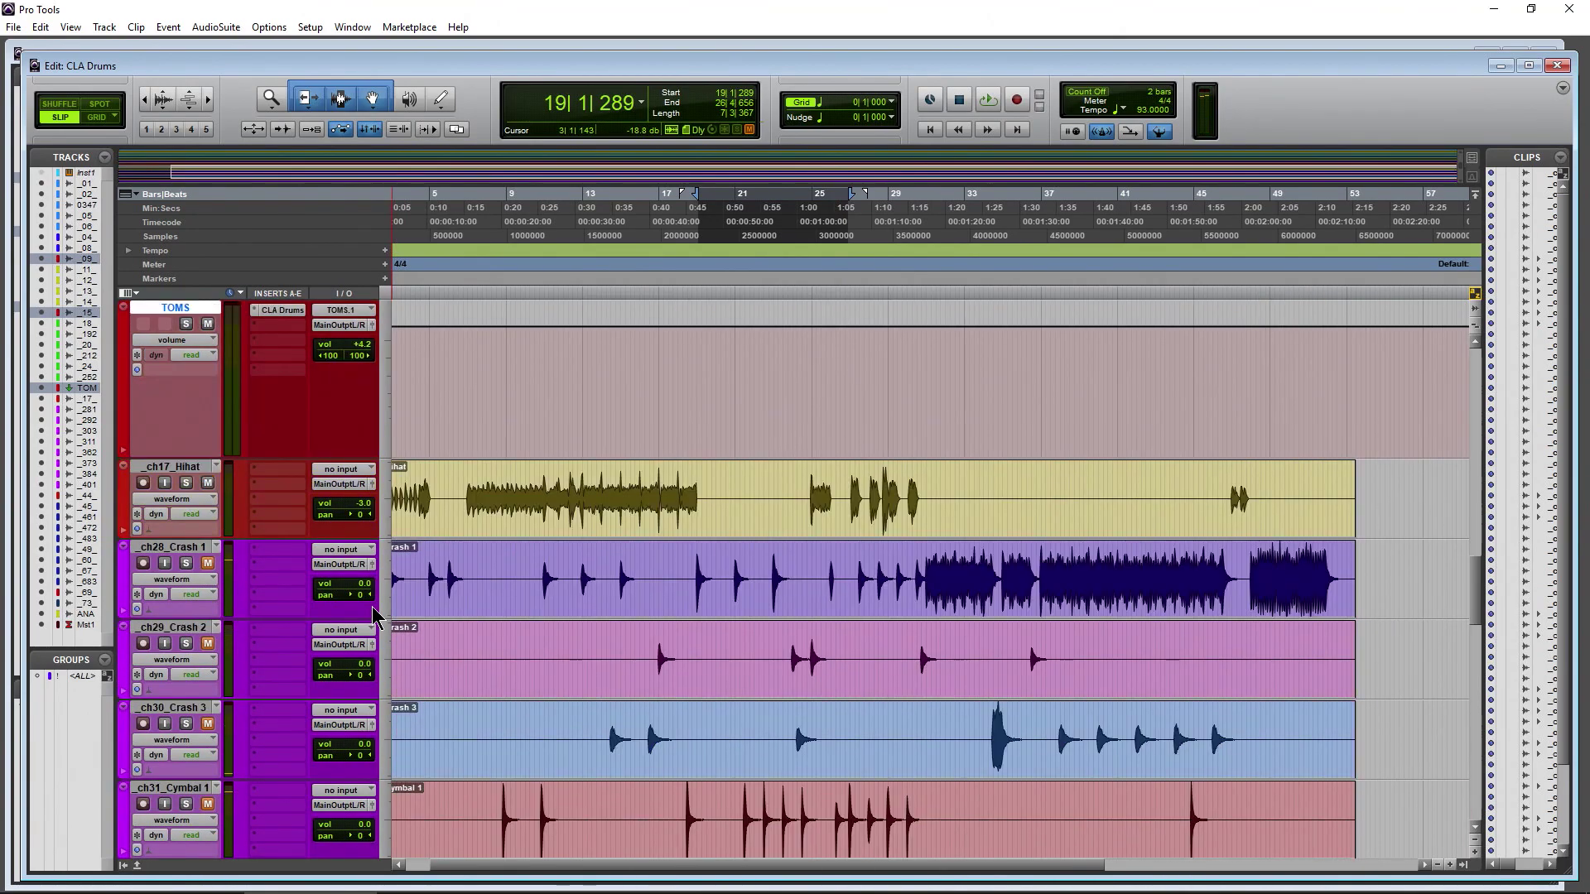
left_click(153, 469)
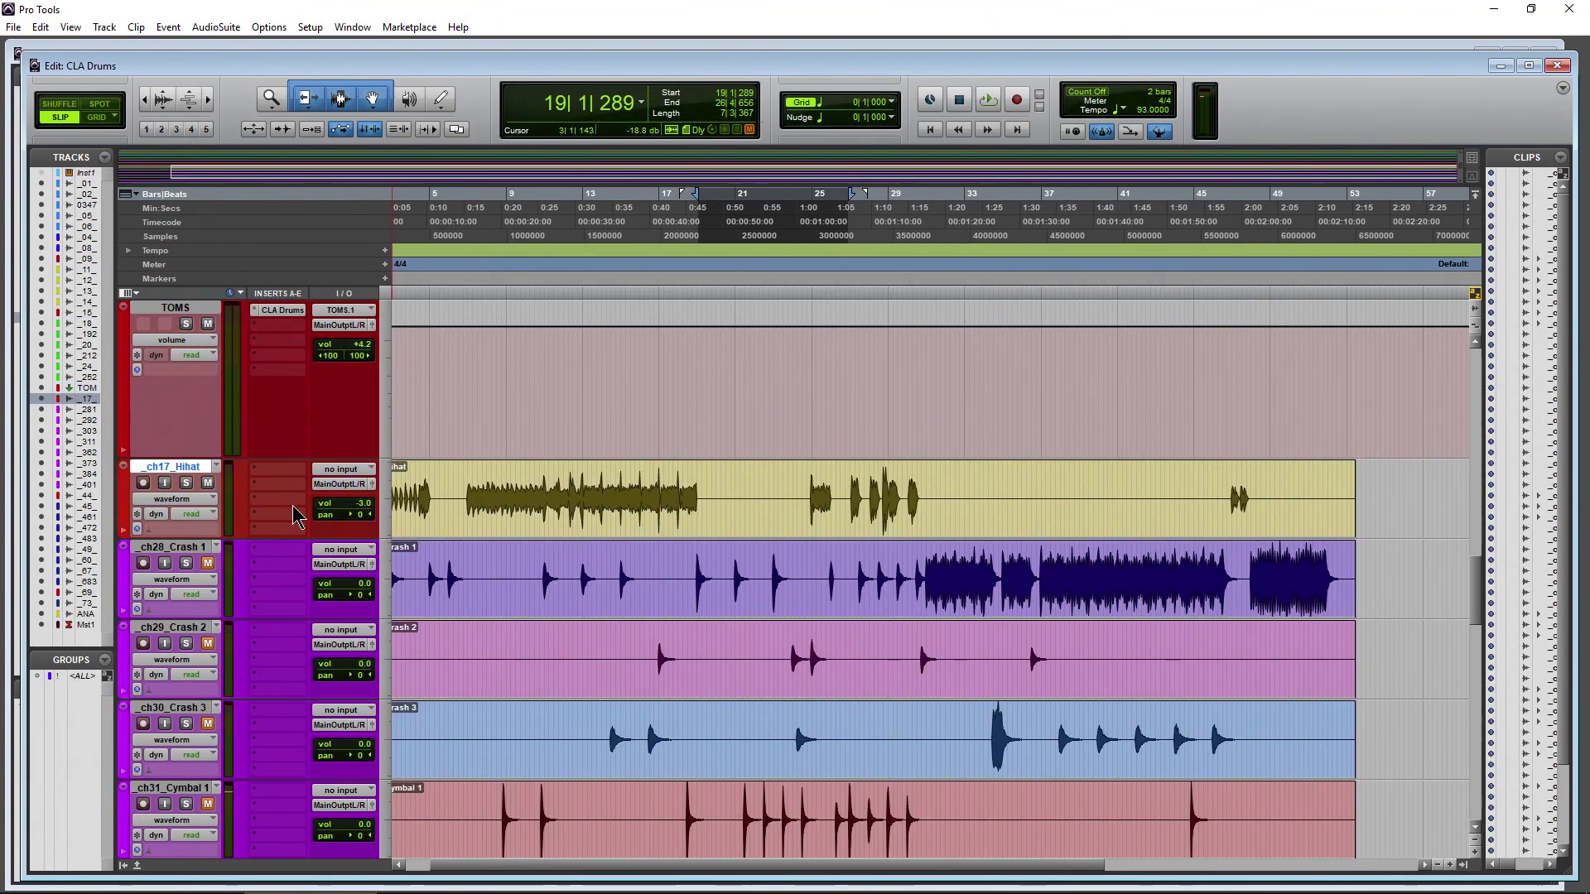
left_click(929, 130)
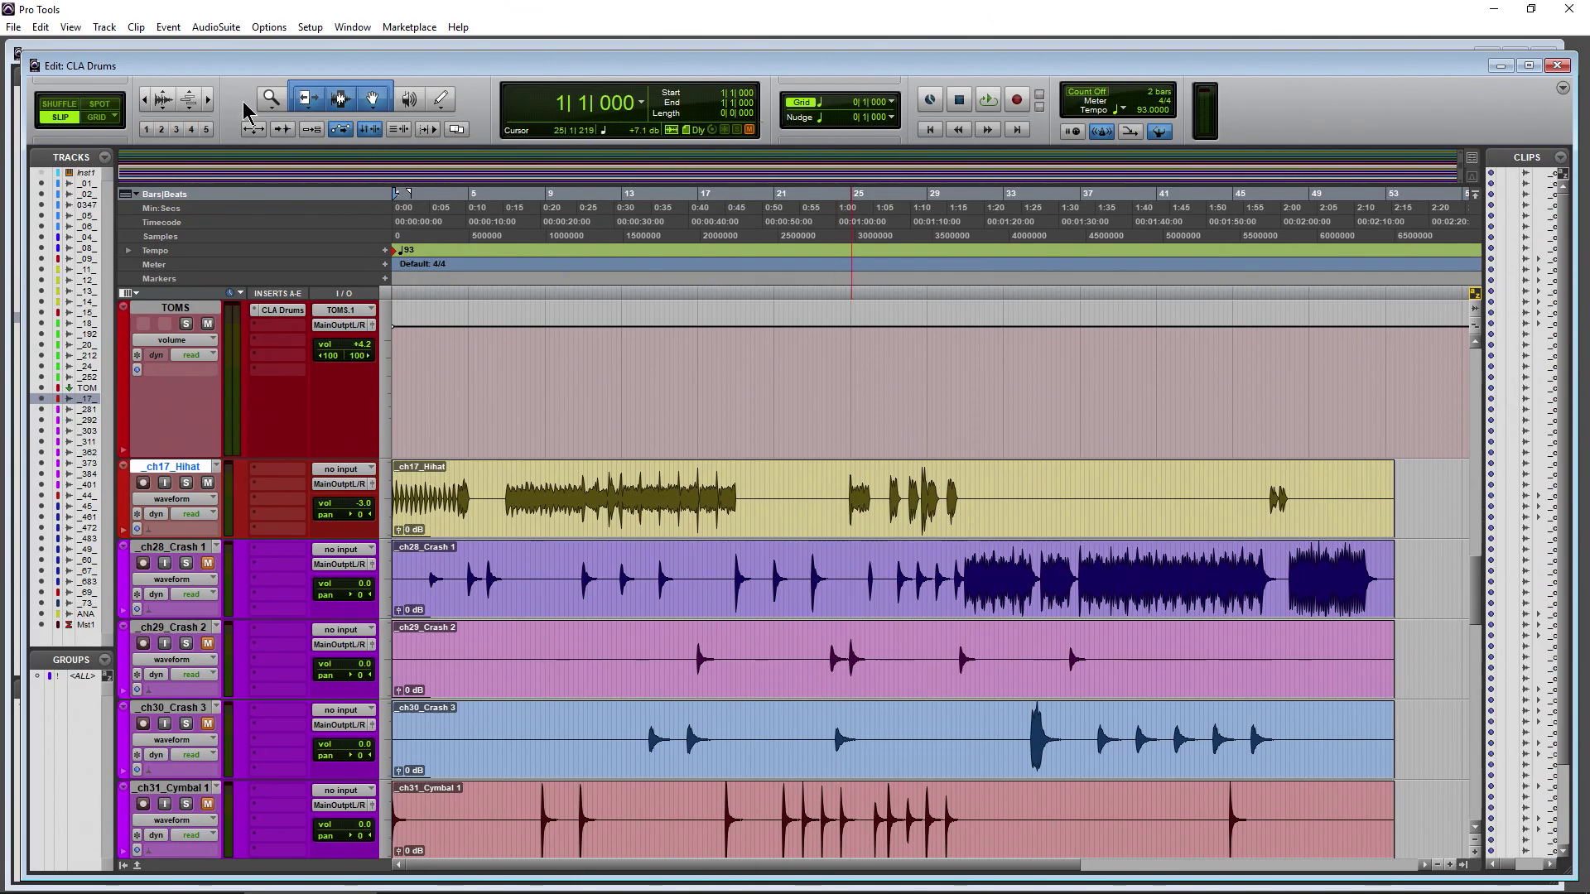
left_click(208, 99)
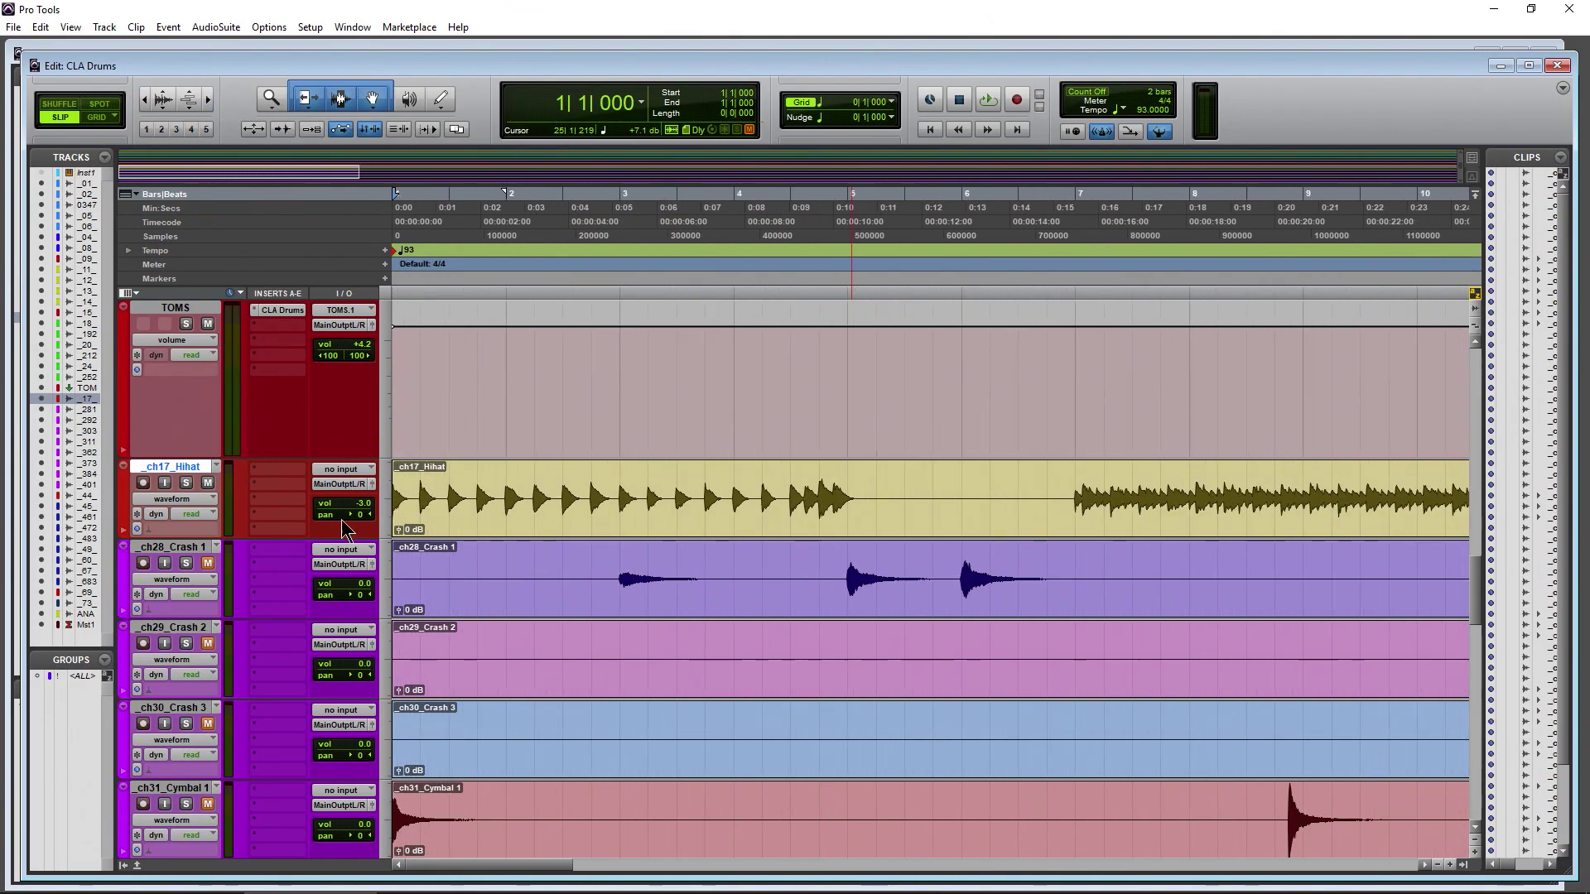
- Solo the _c44_CYMBALS track and play it from the session start
scroll(327, 513, "down", 5)
scroll(326, 514, "down", 4)
scroll(326, 513, "up", 4)
scroll(326, 514, "down", 7)
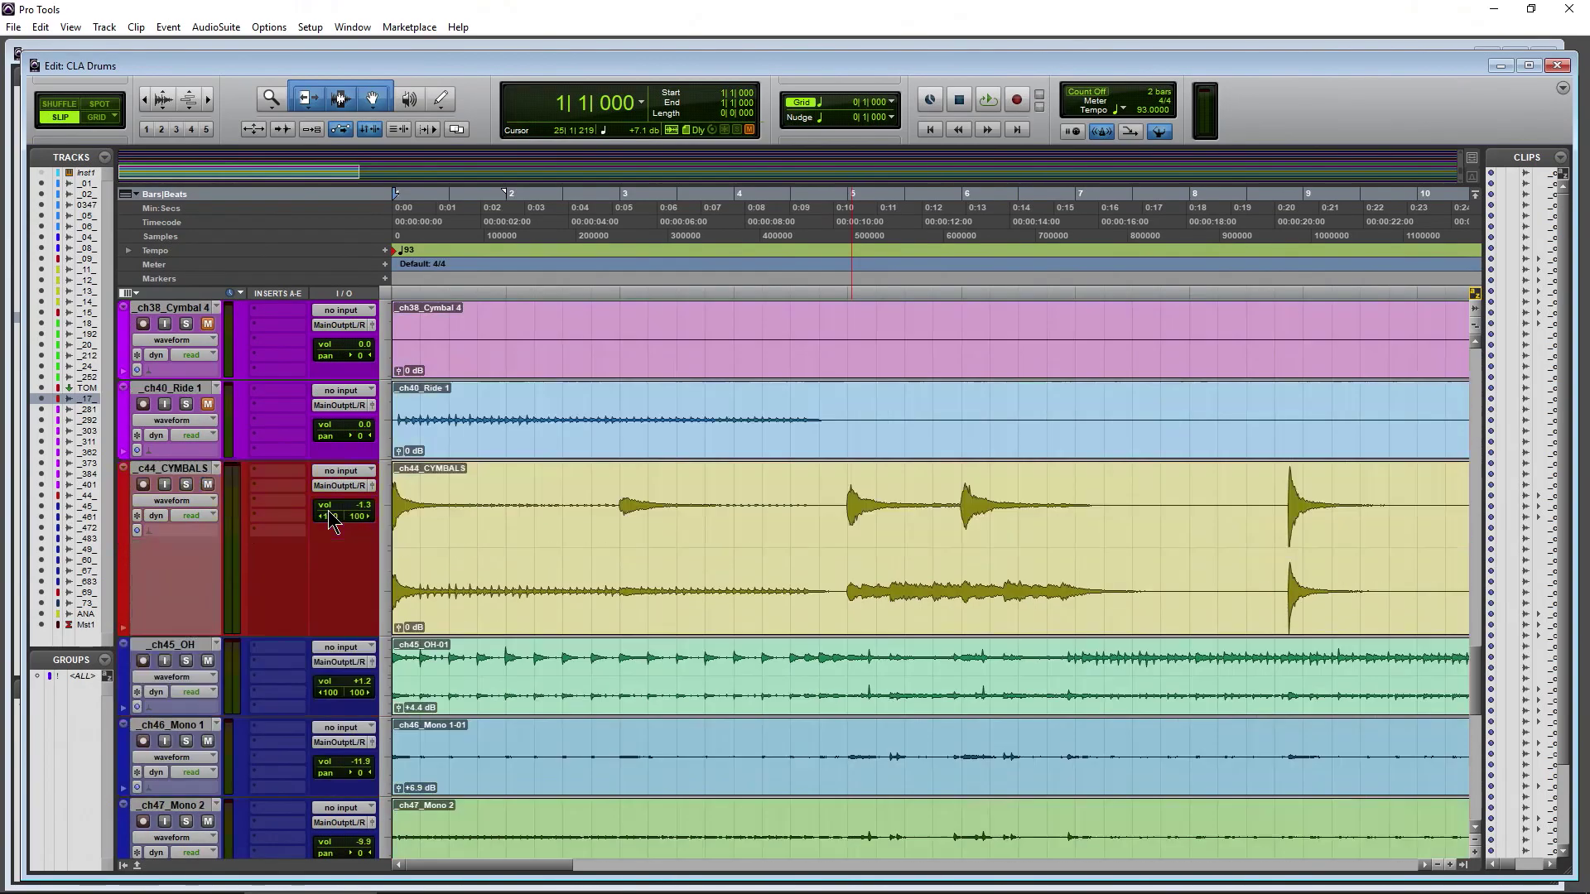
scroll(331, 520, "up", 6)
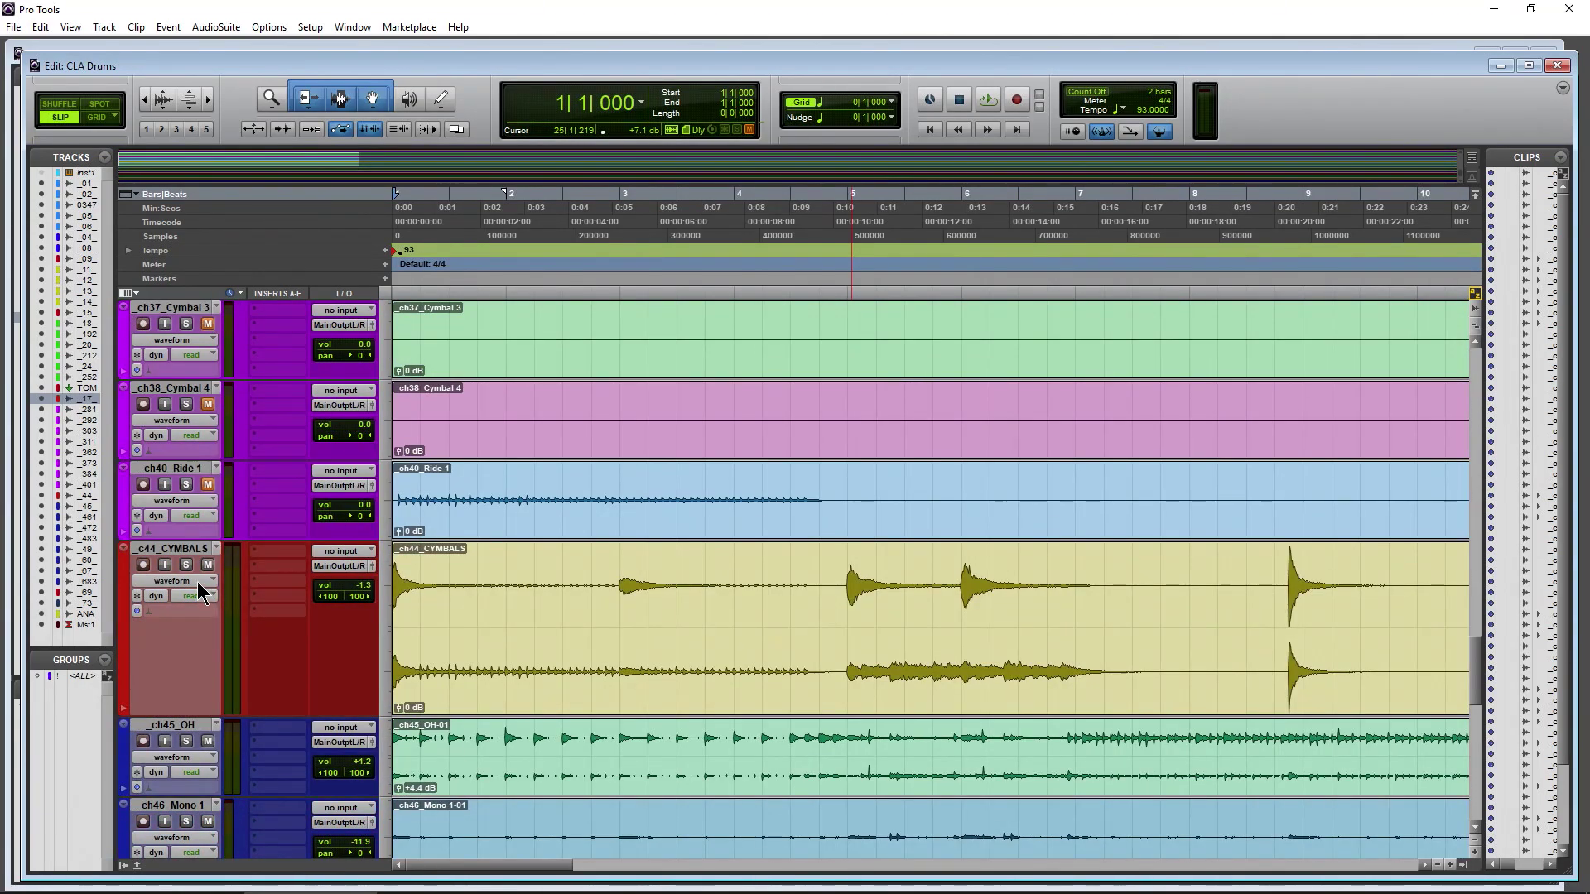
scroll(202, 576, "up", 6)
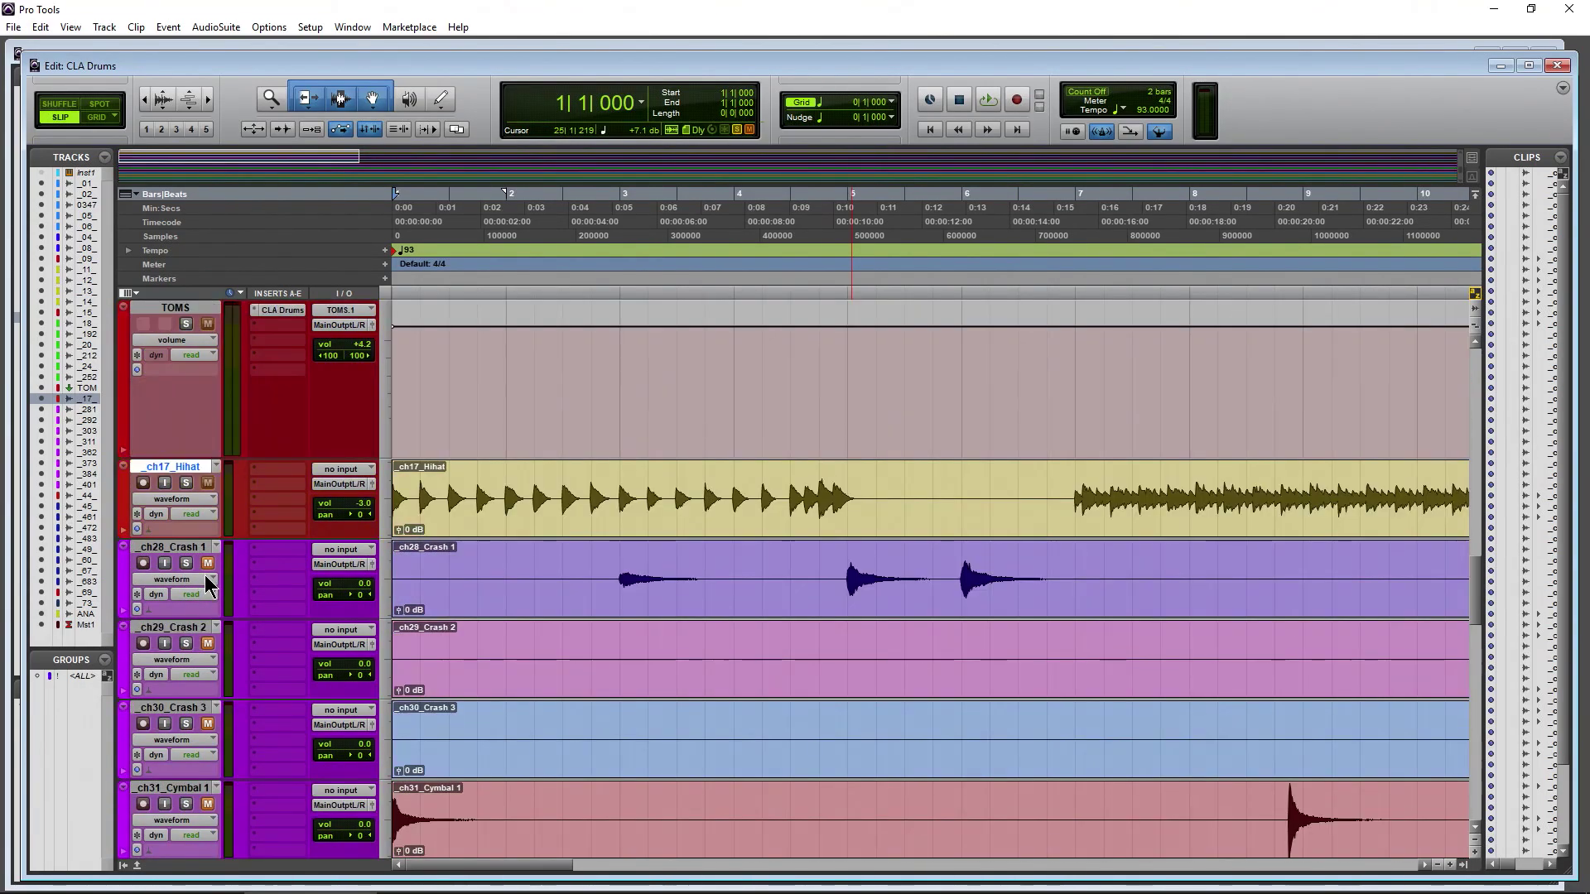
scroll(186, 523, "down", 7)
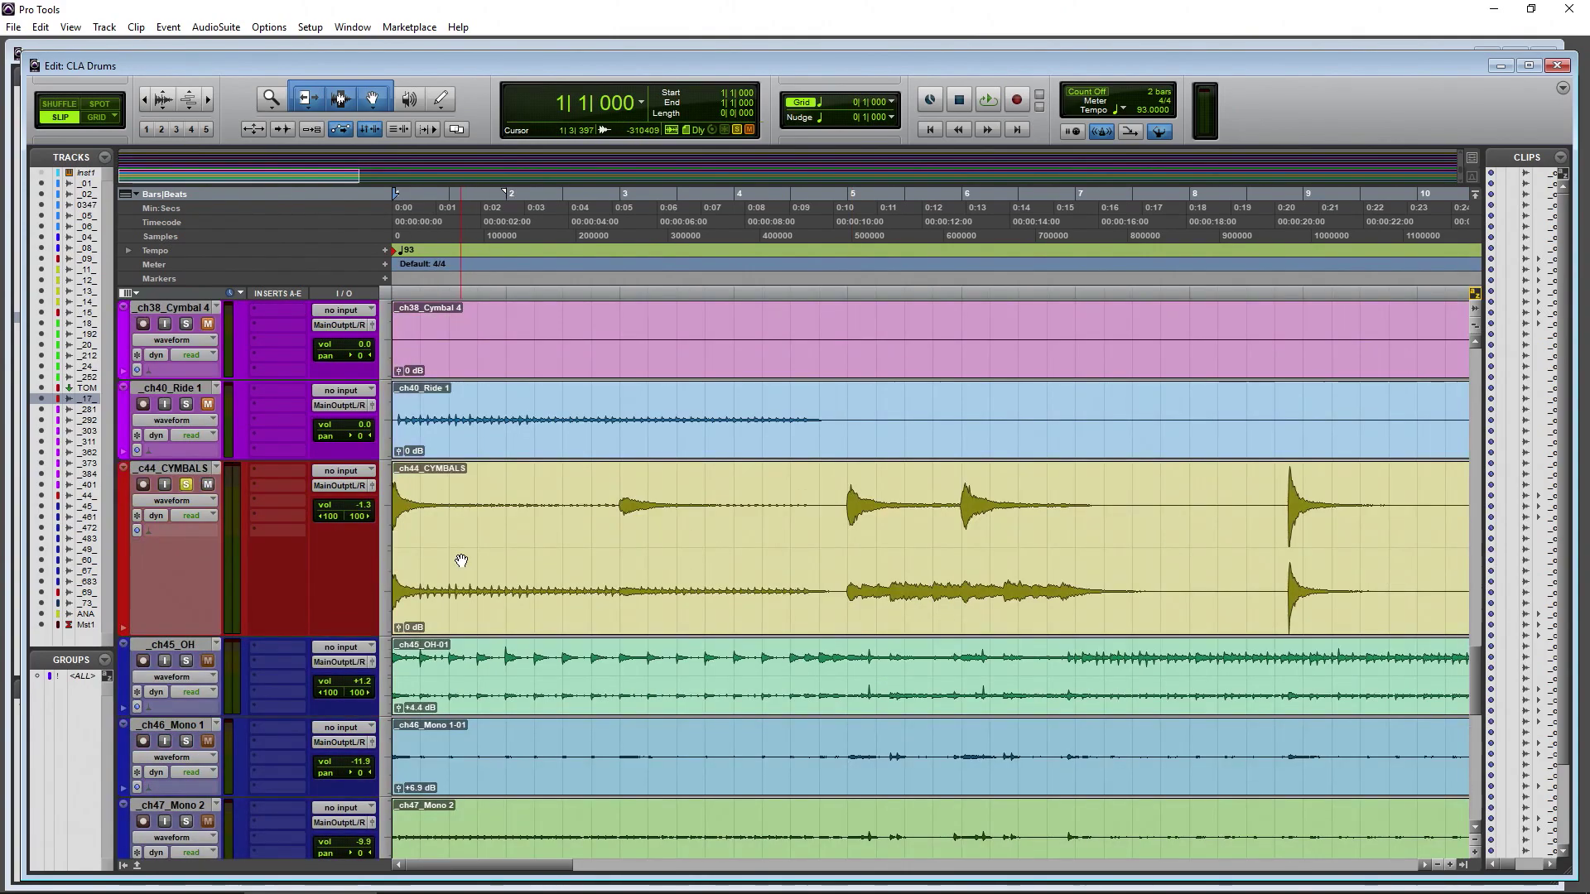
key("space")
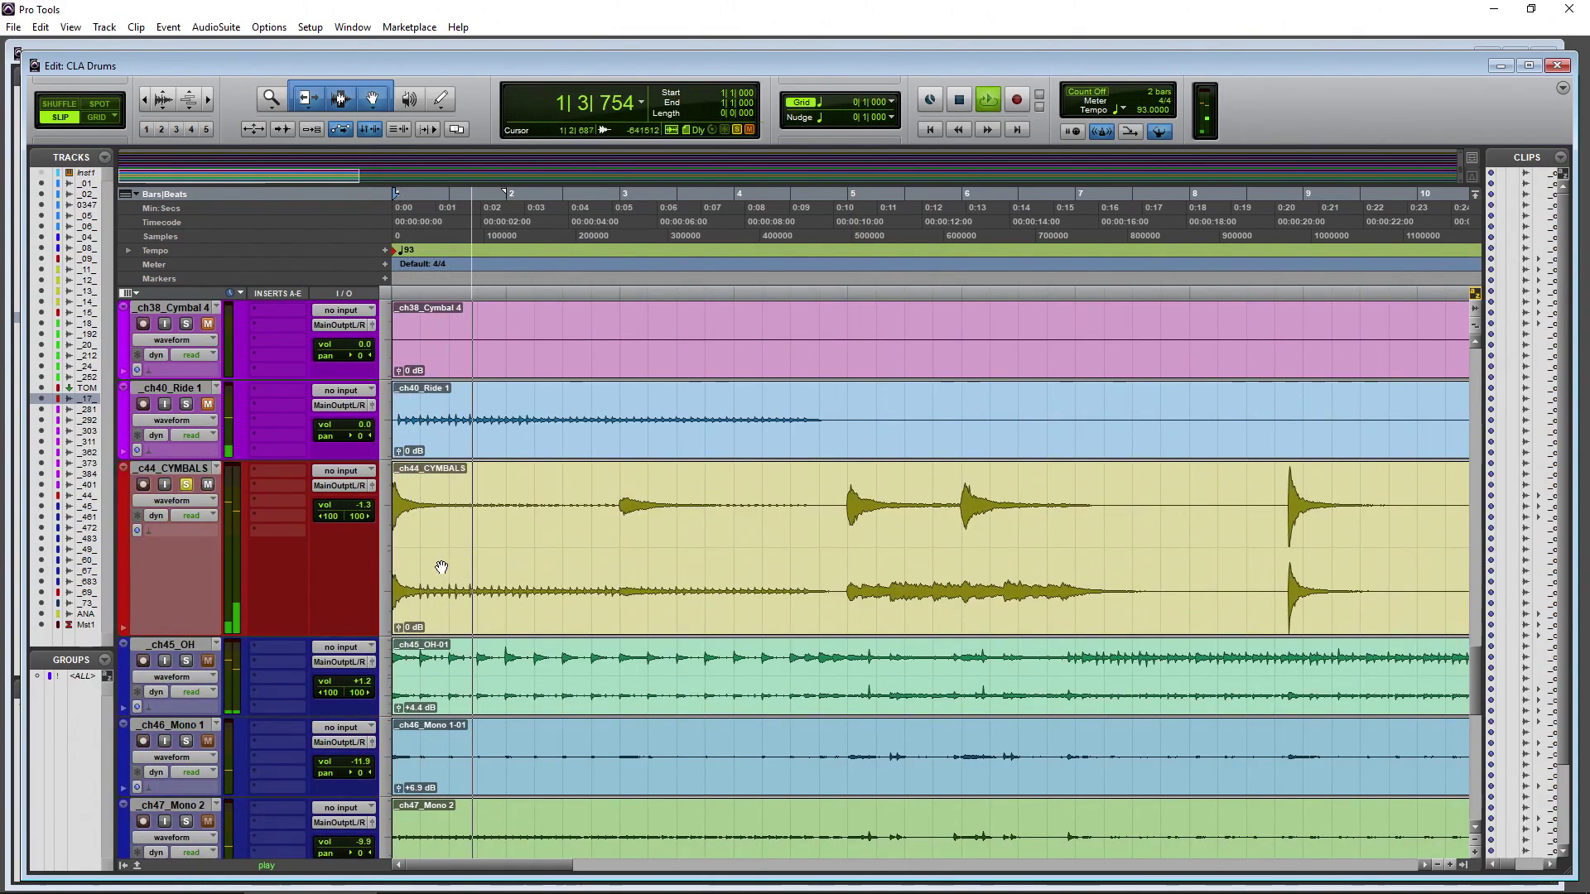
- Solo the _ch17_Hihat track during playback, listen to it with the cymbals, and stop
scroll(215, 568, "up", 7)
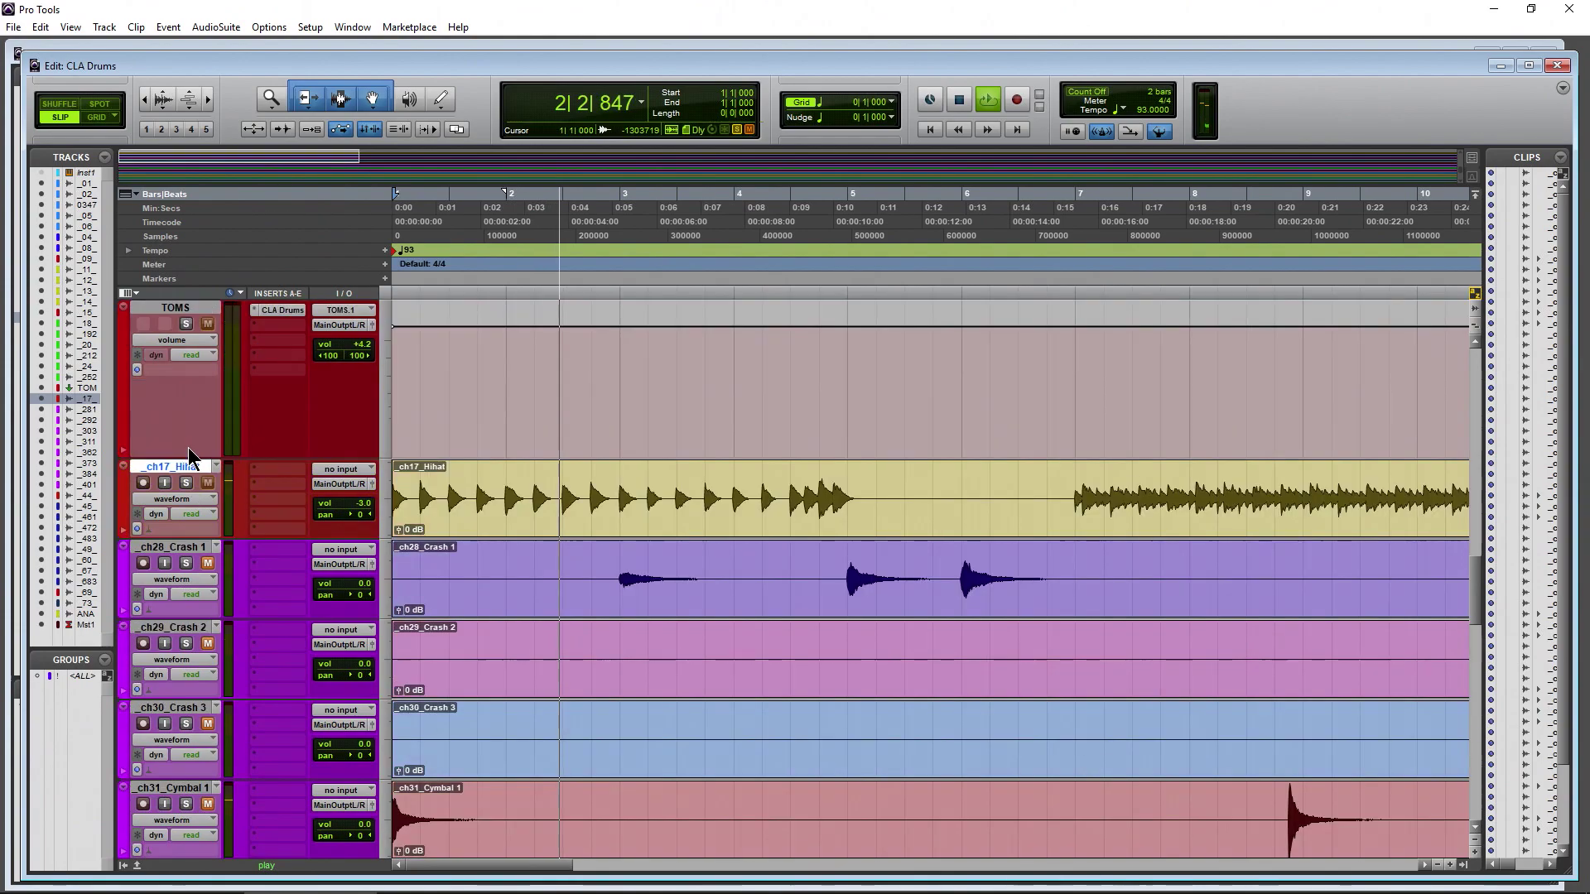
right_click(186, 483)
left_click(186, 482)
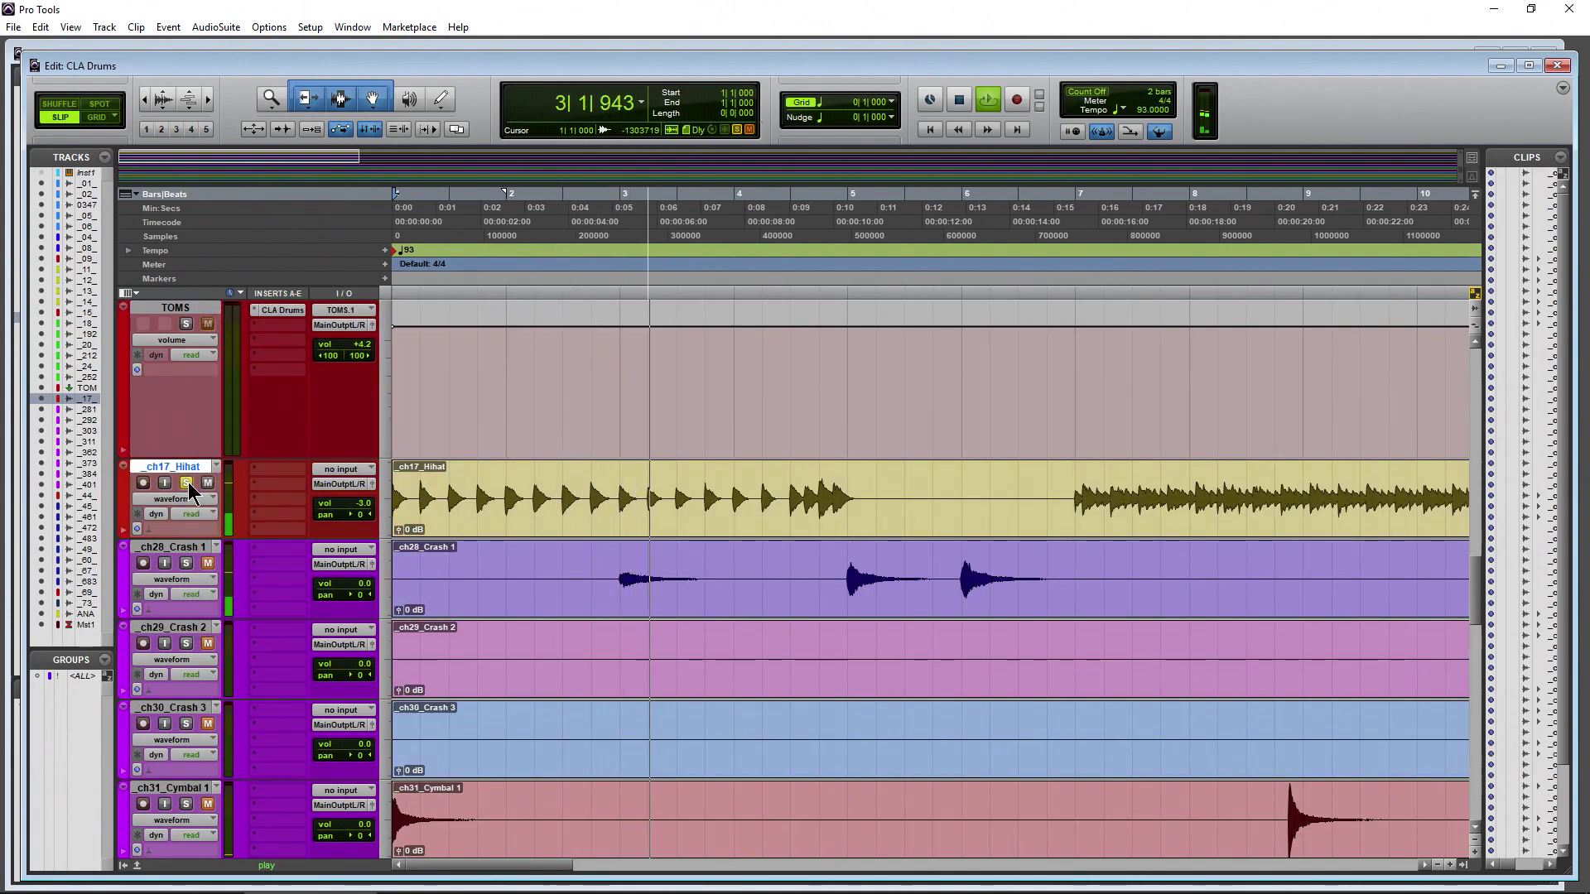
key("space")
scroll(209, 540, "down", 7)
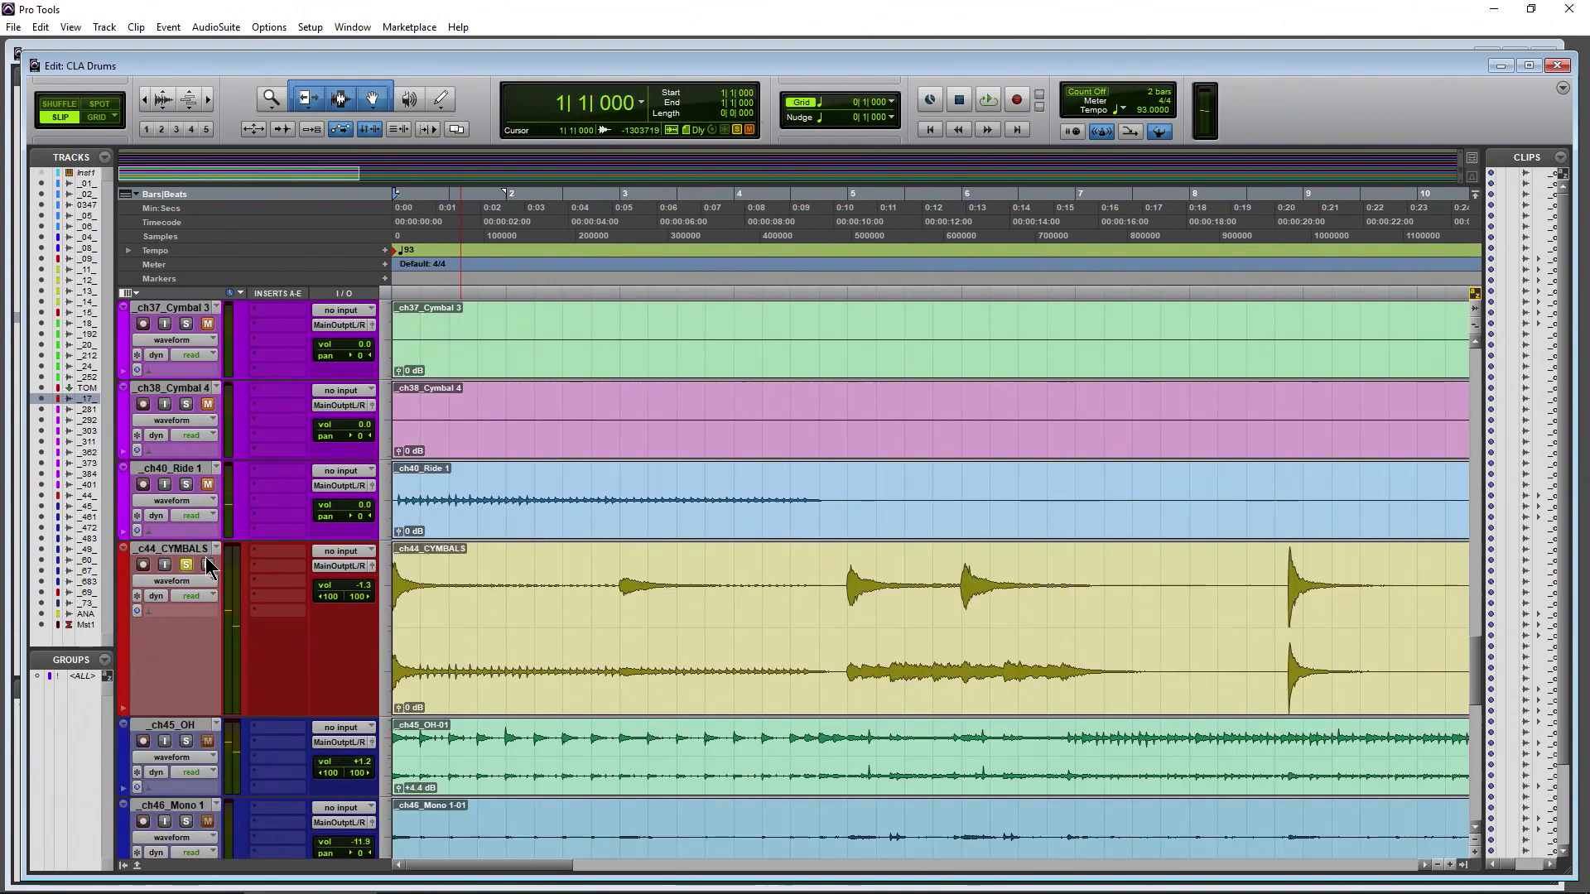
scroll(182, 573, "up", 7)
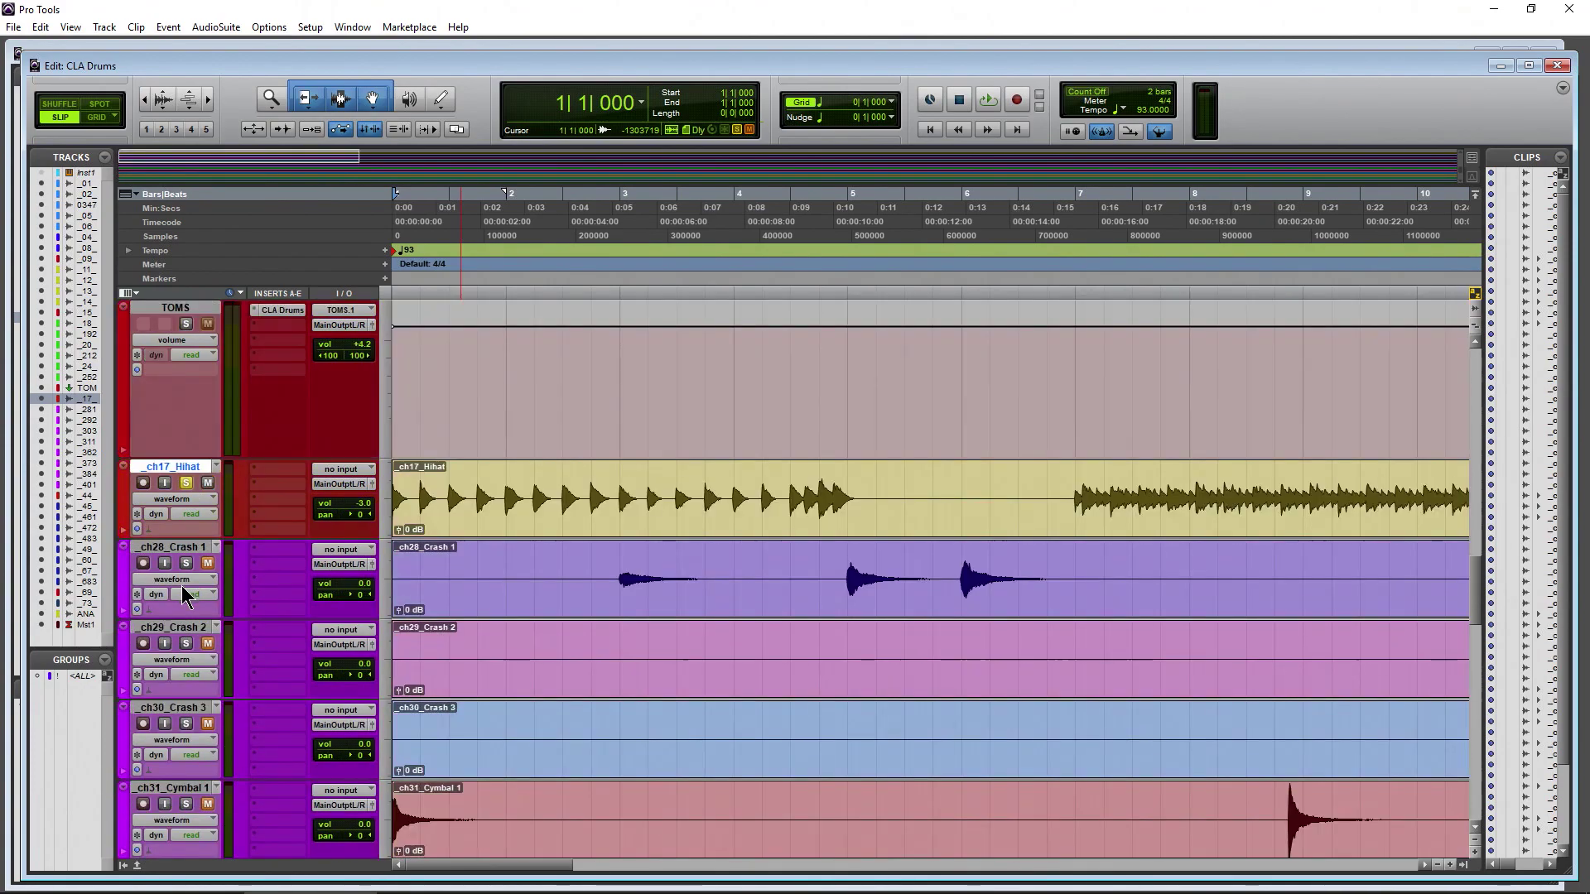
- Insert the Waves CLA Drums (mono/stereo) plug-in on the _ch17_Hihat track and set its drum mode to Cowbell
left_click(270, 469)
mouse_move(331, 515)
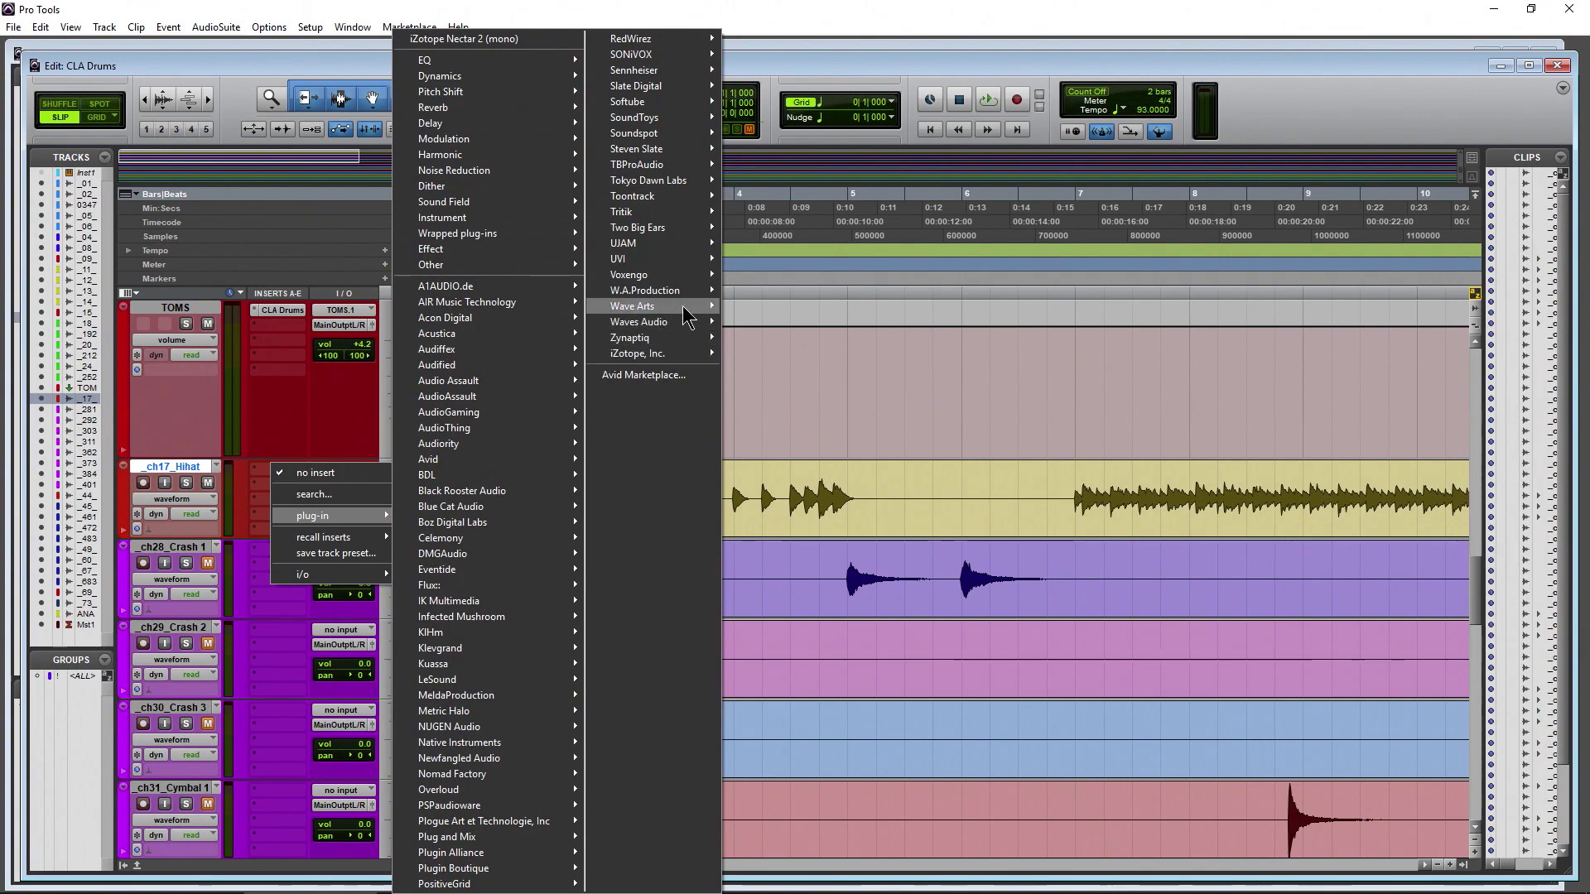
mouse_move(680, 321)
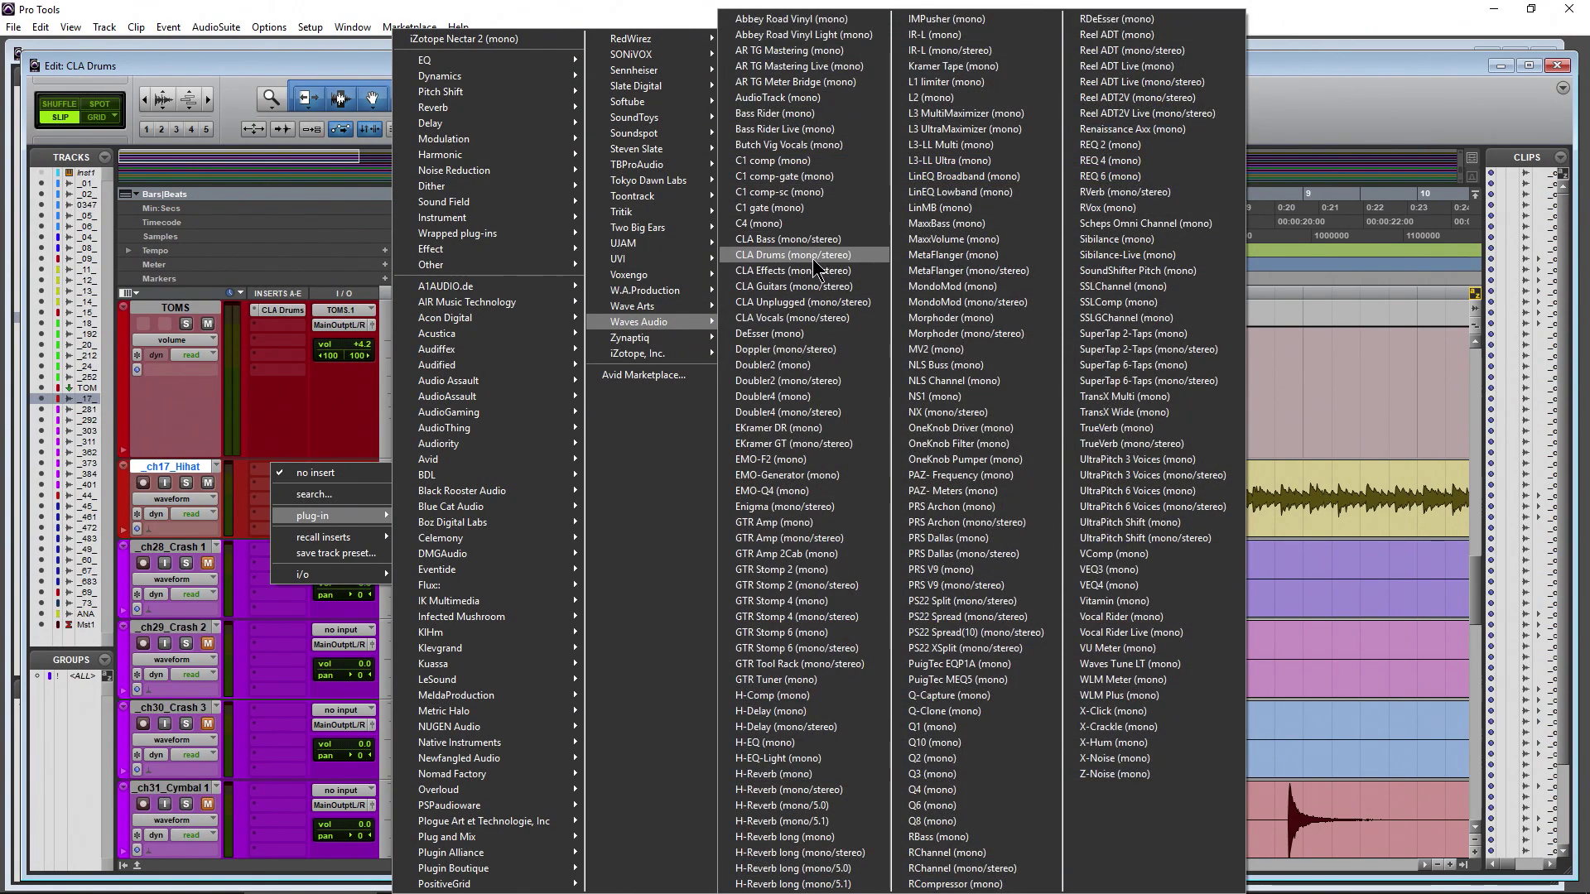
left_click(812, 258)
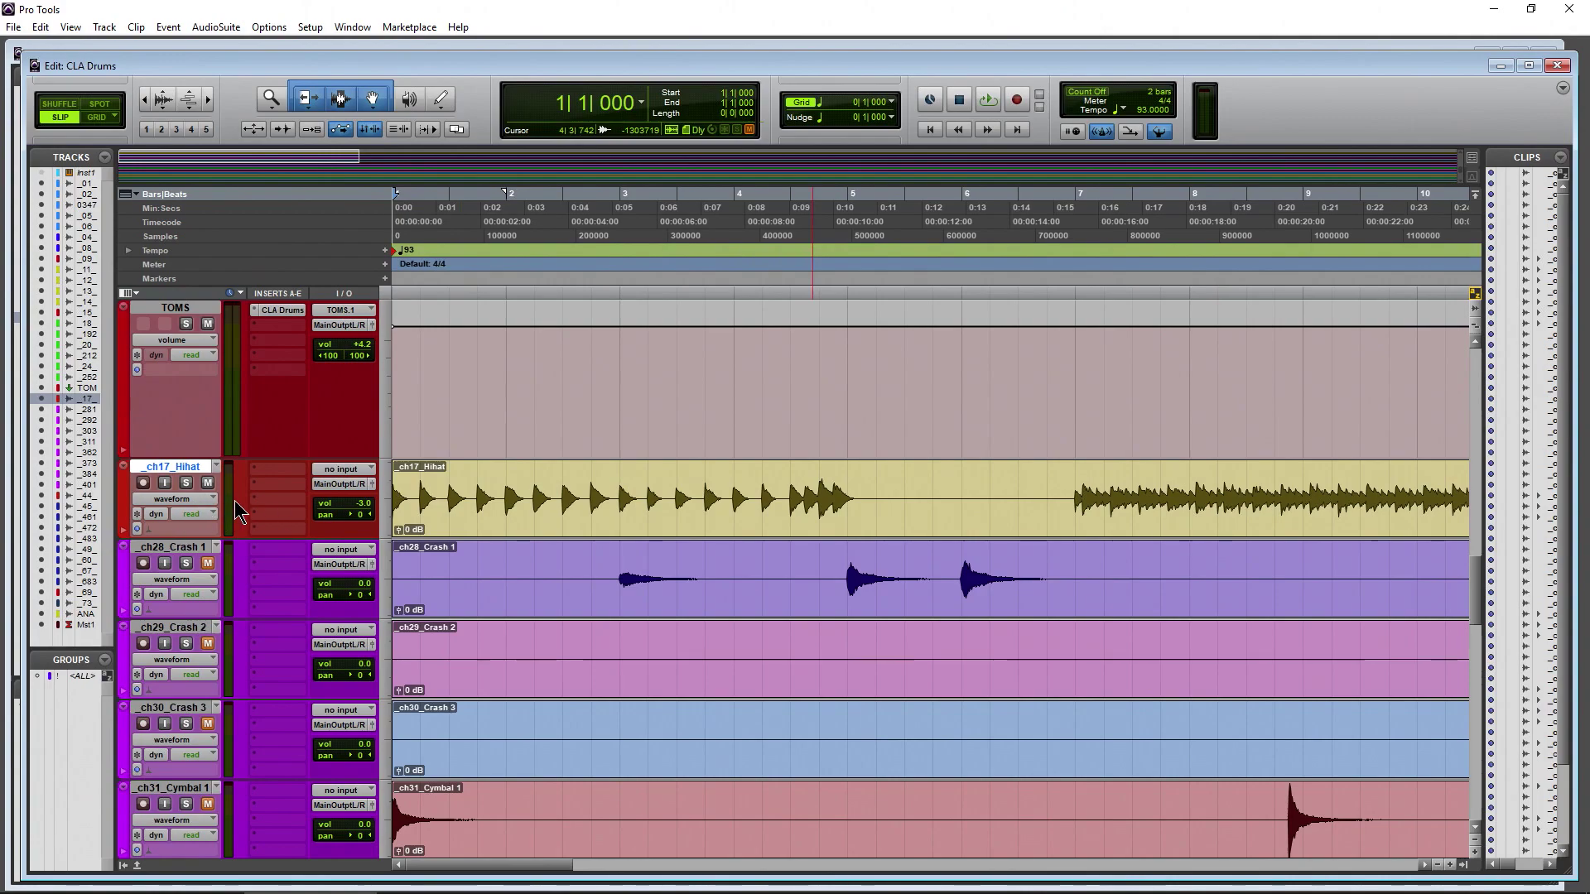
left_click(364, 391)
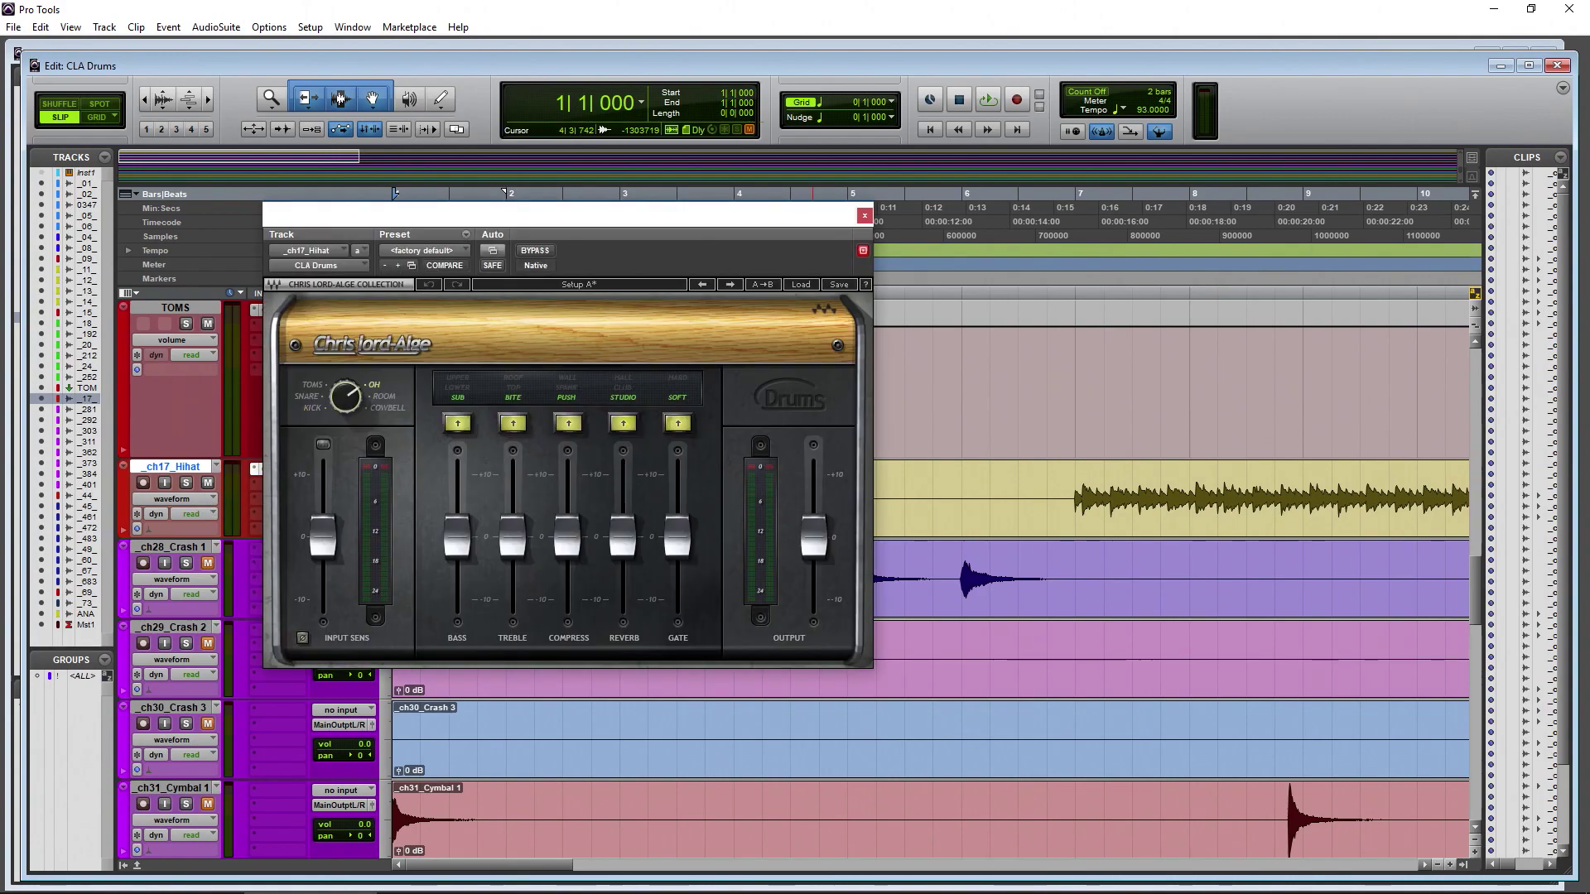
left_click_drag(470, 216, 781, 256)
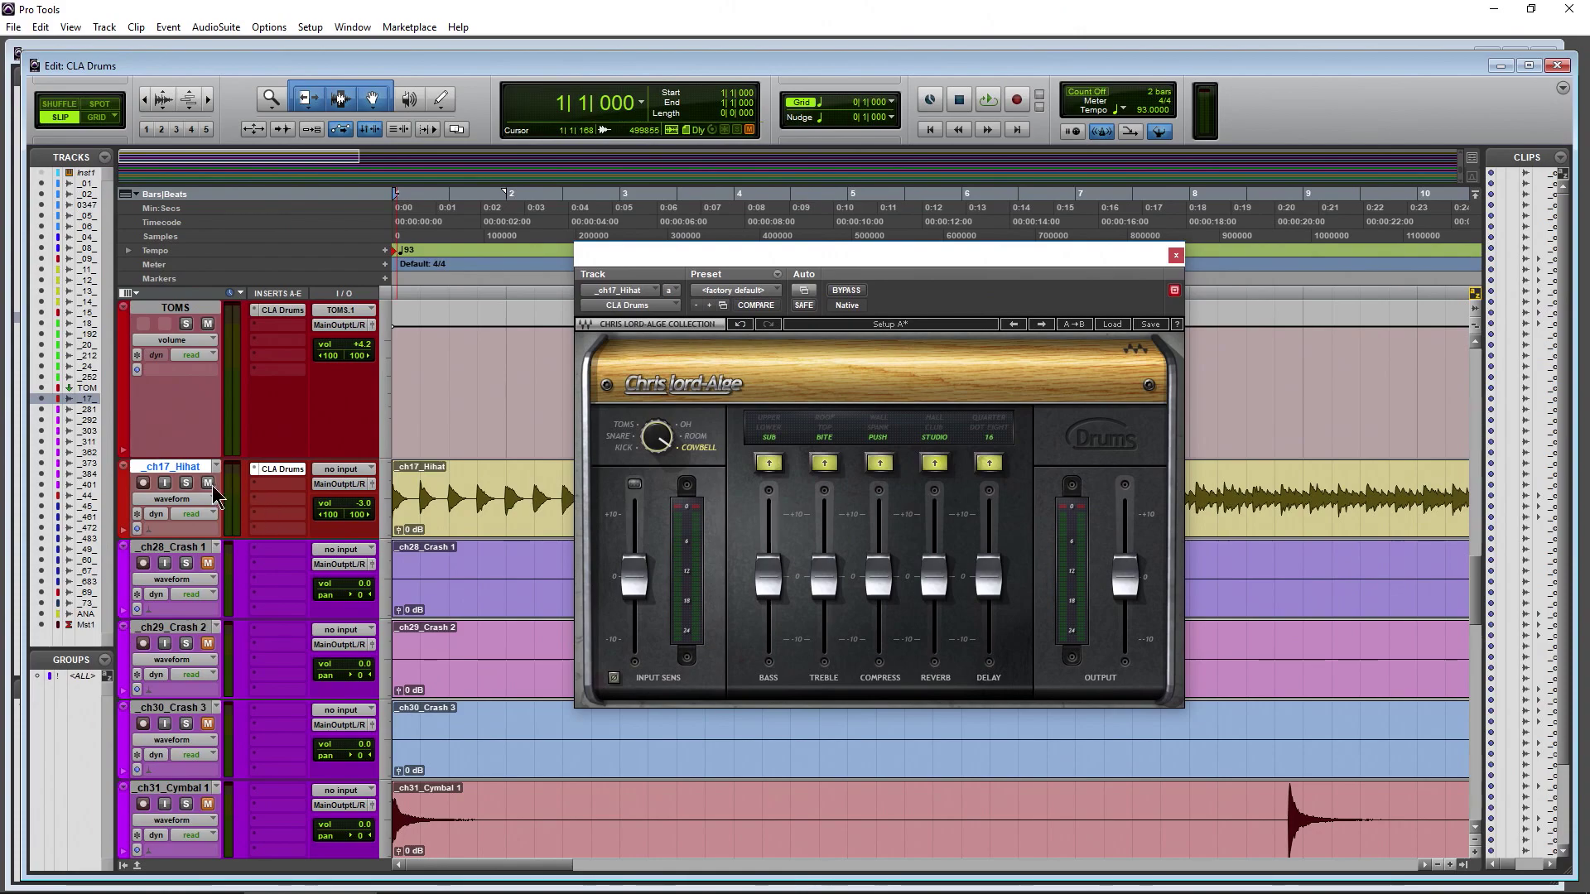
- Play the hi-hat, switch the CLA Drums delay to Dot Eight with a raised level, and raise the input sensitivity to about +3
key("space")
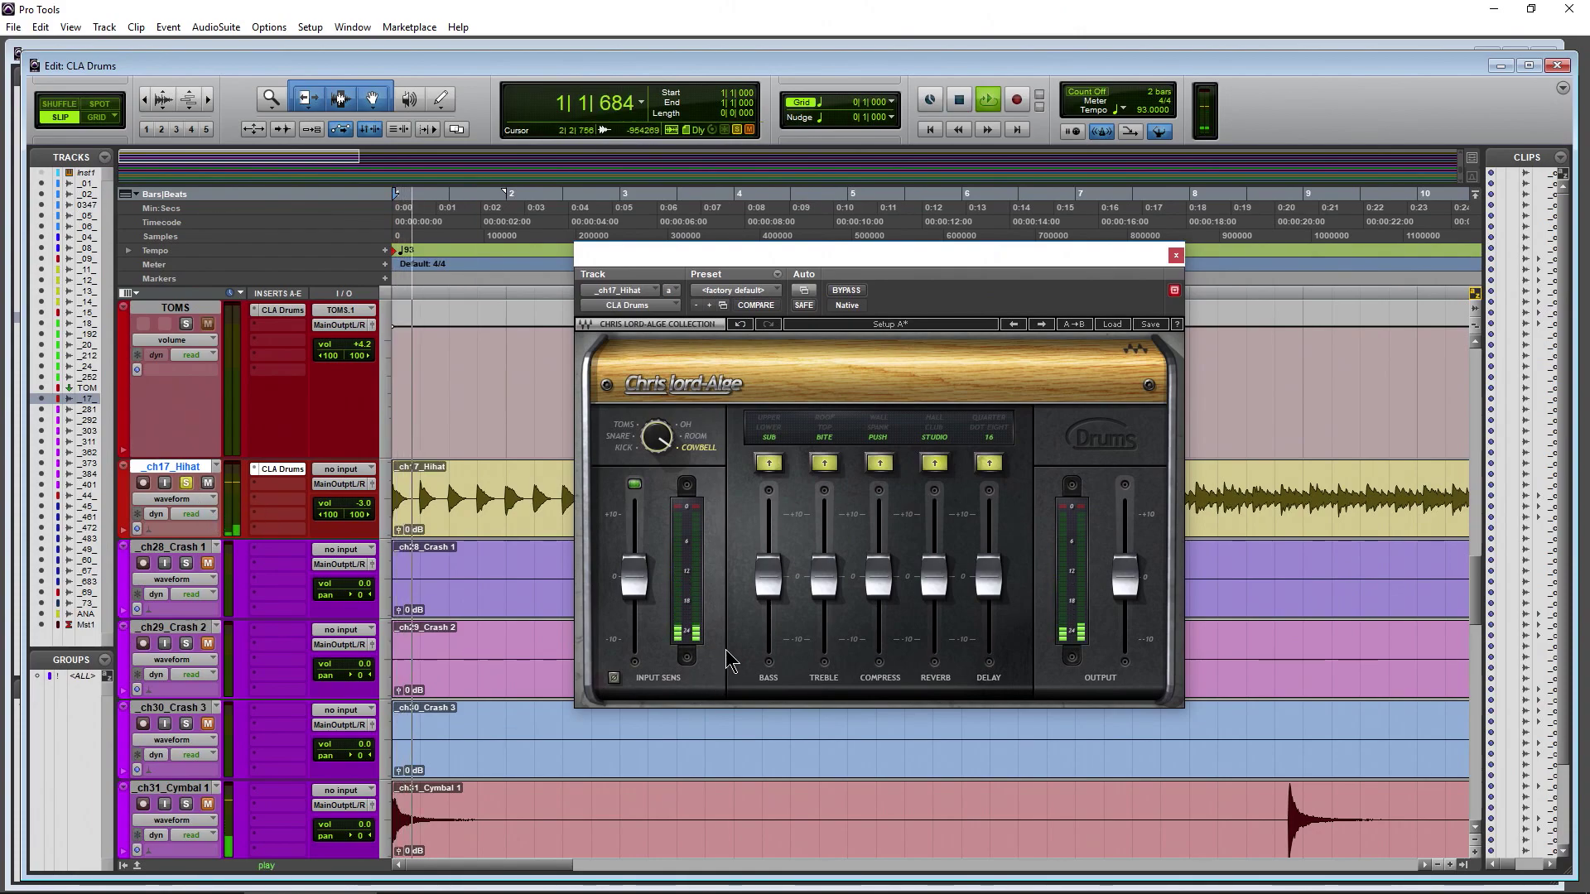
left_click_drag(981, 560, 991, 460)
left_click(984, 461)
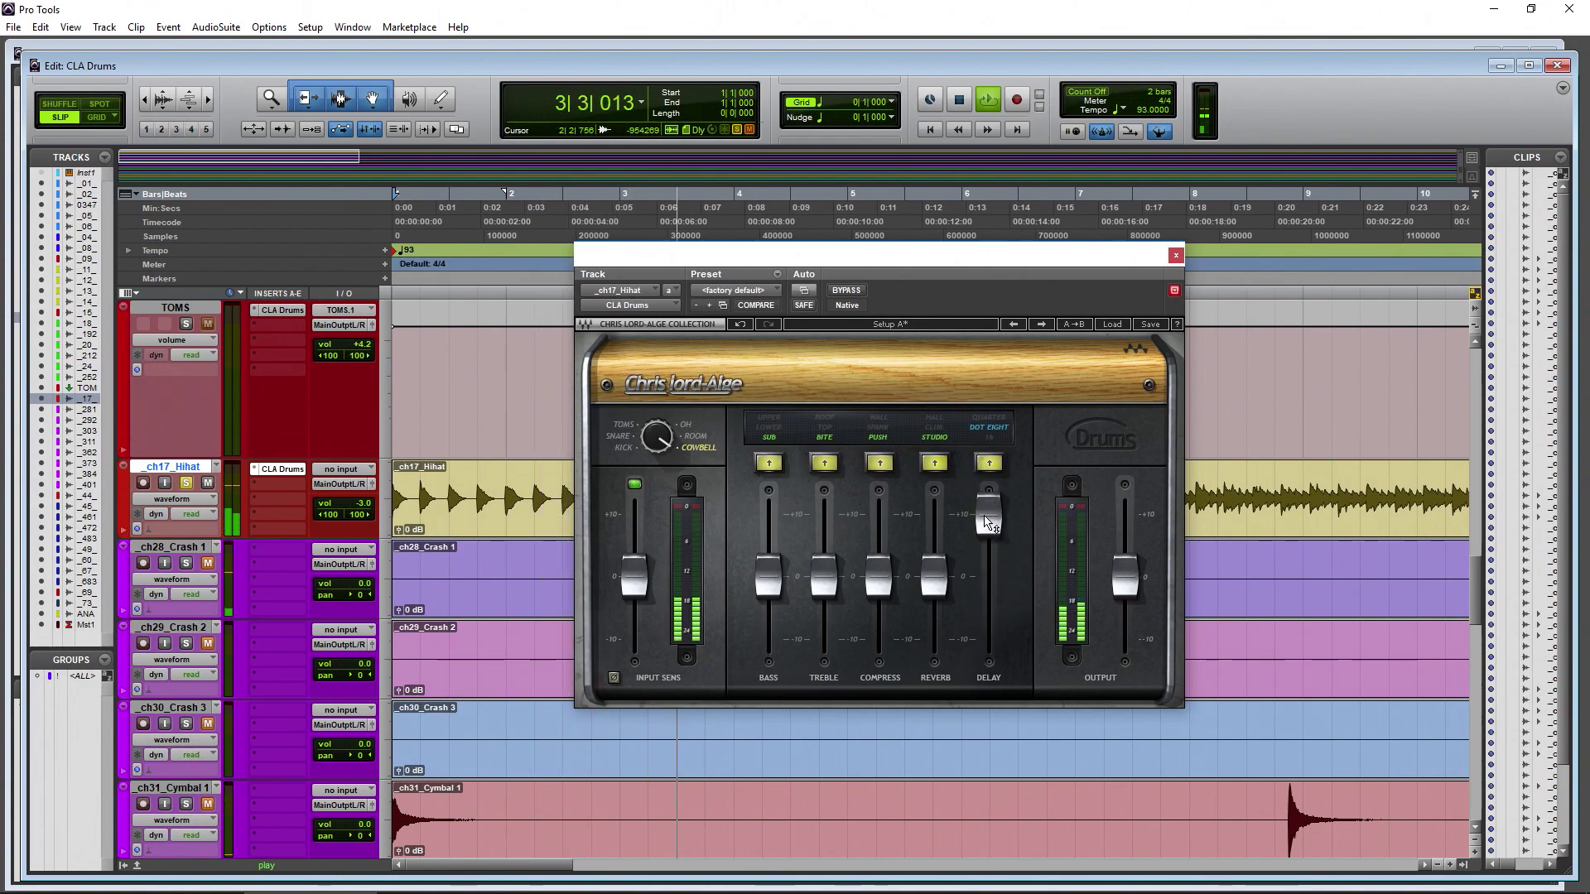
left_click_drag(644, 575, 645, 550)
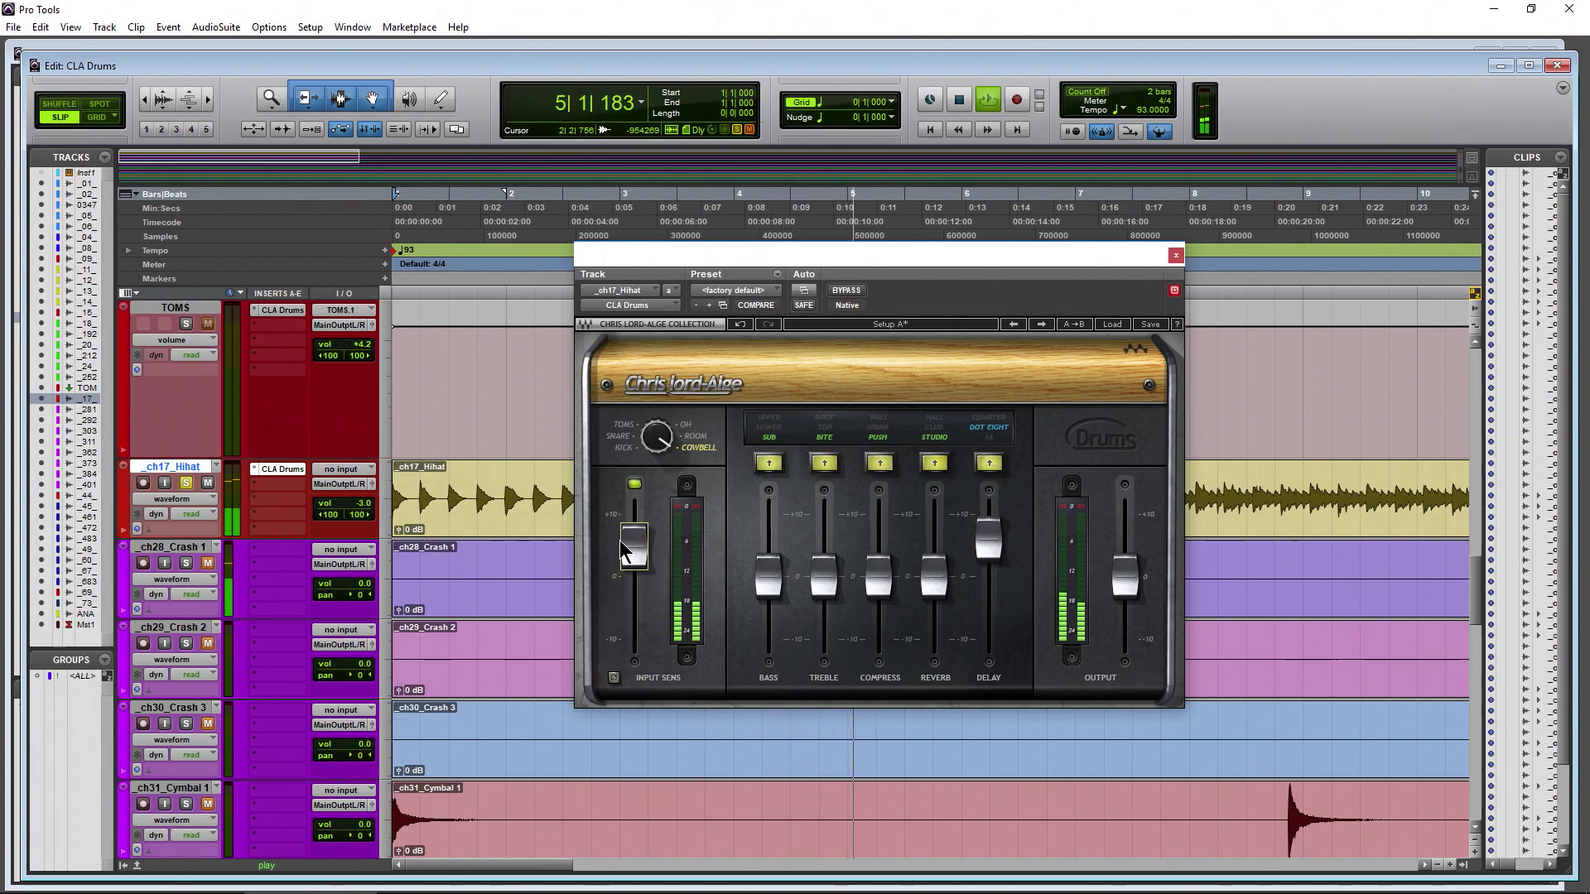
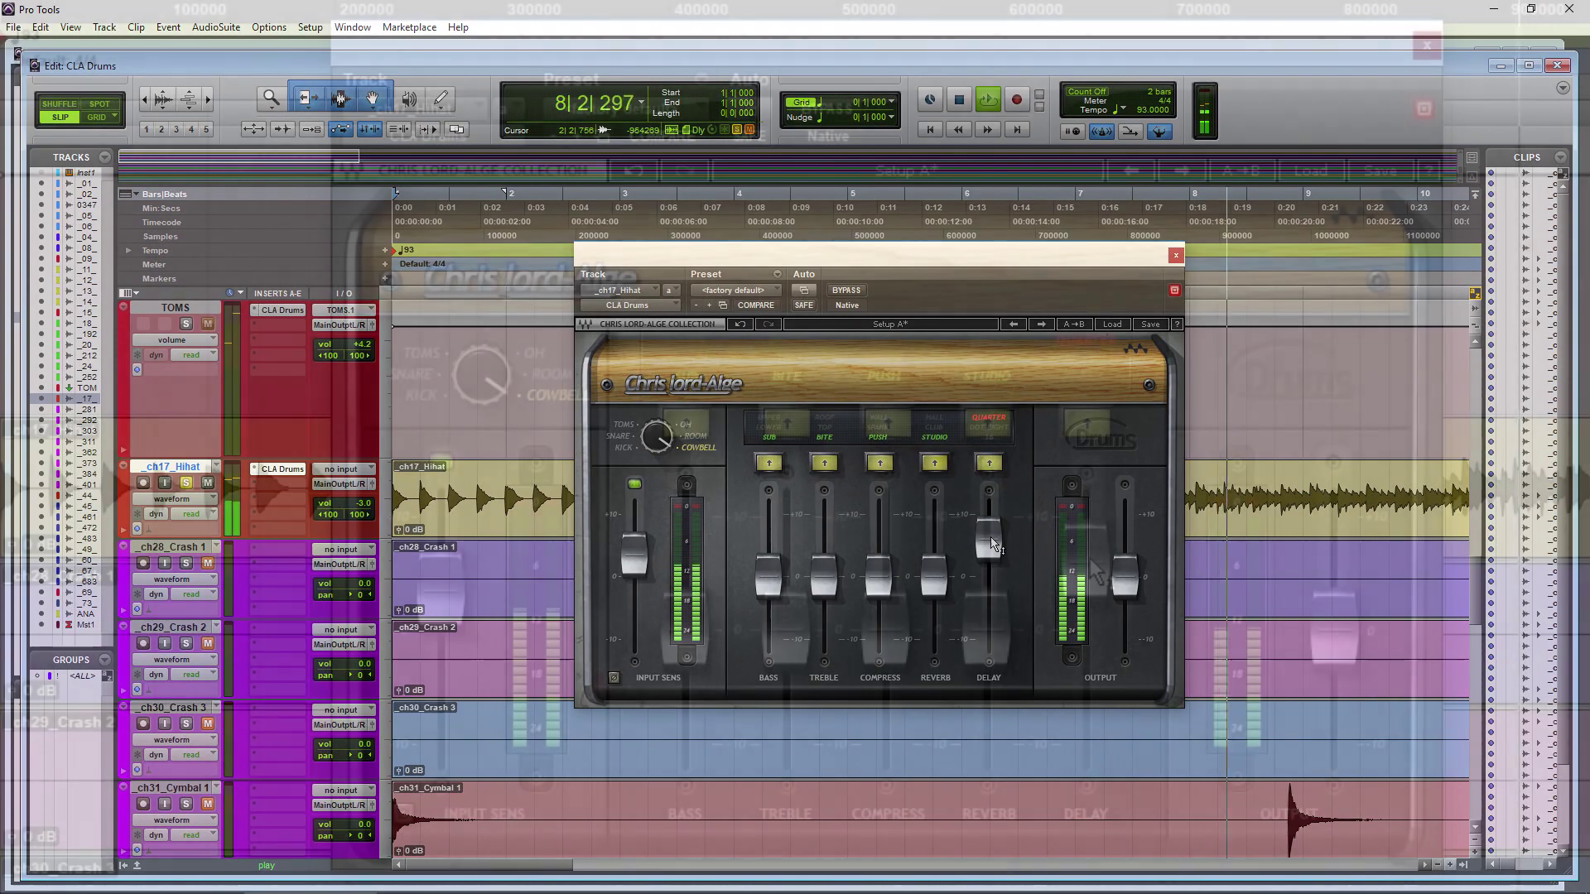
- Audition the hi-hat delay in Quarter mode at a high level, and lower the delay level to about -3
left_click_drag(989, 538, 991, 513)
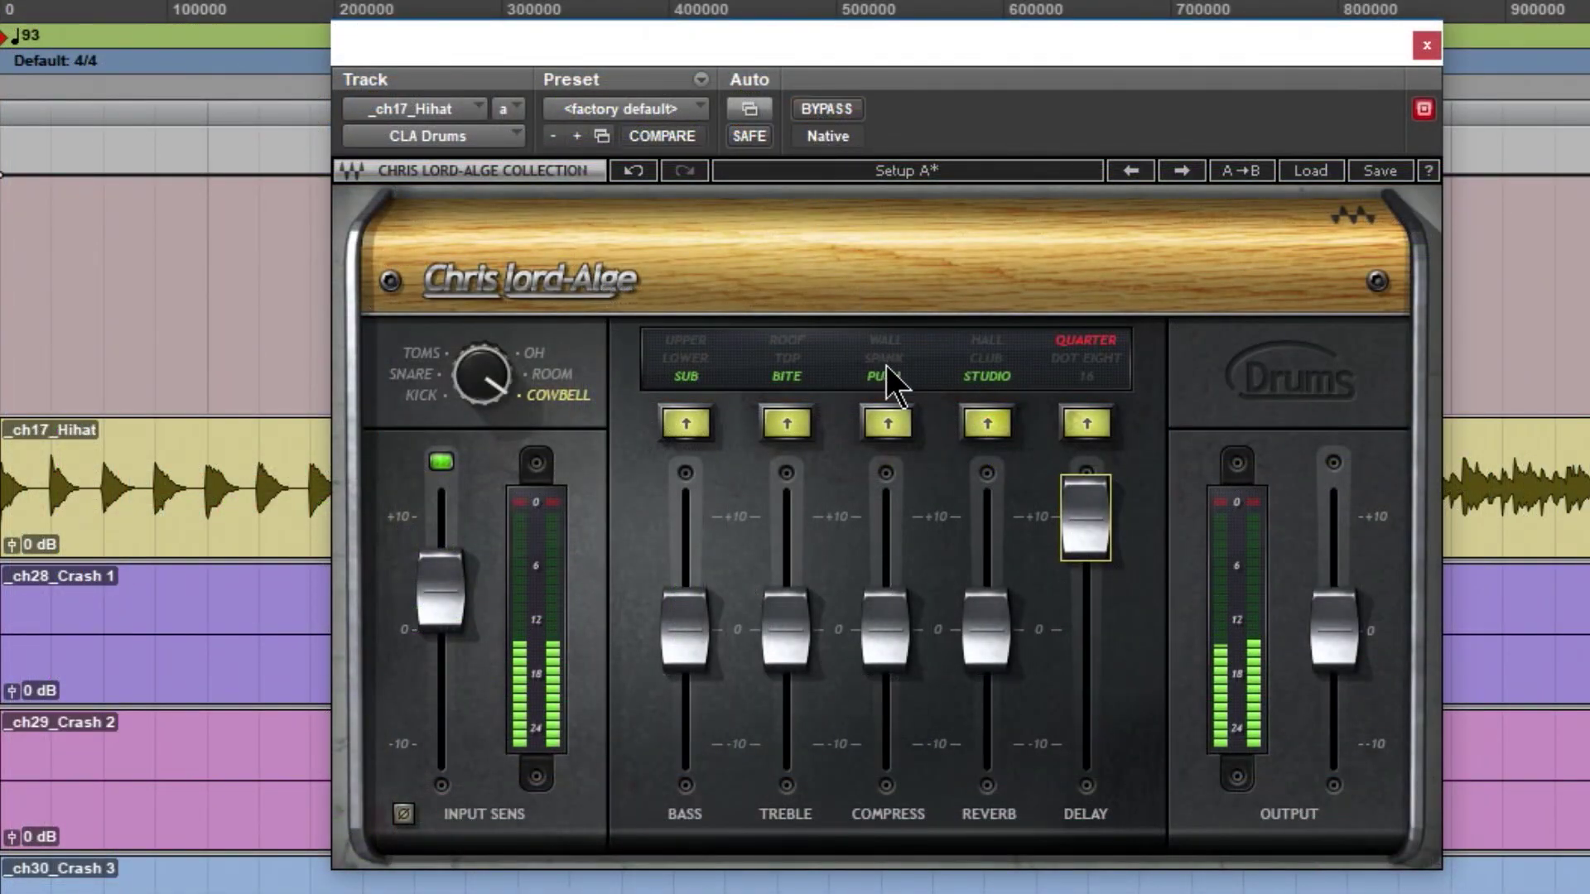
left_click_drag(1100, 505, 1091, 594)
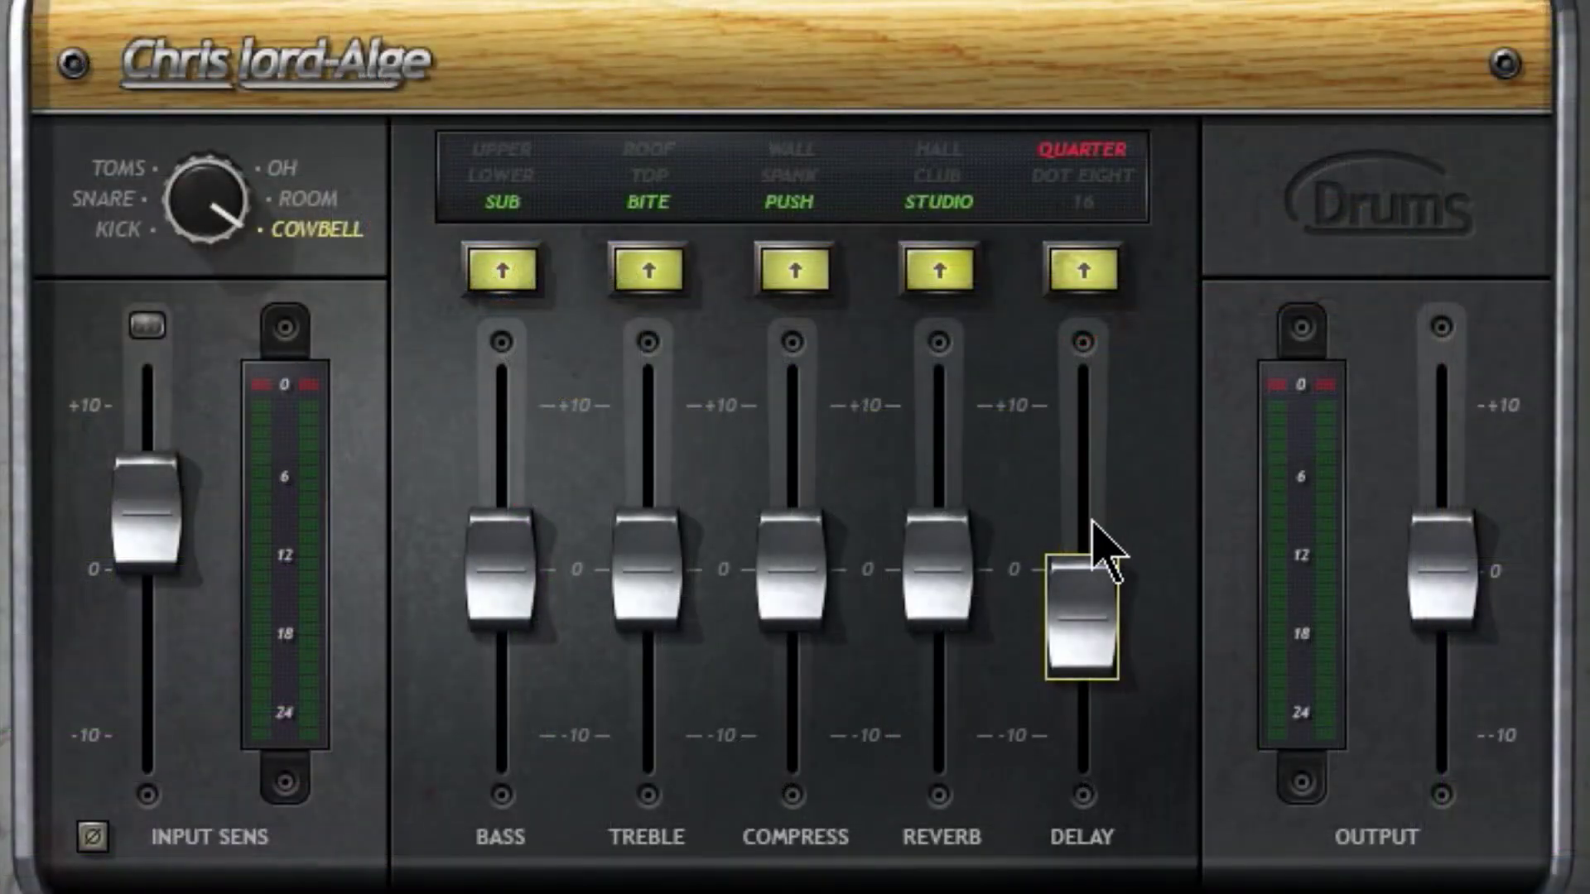
- Lower the hi-hat delay to about -7, audition a boosted bass, and set the bass to Upper at about -2
left_click_drag(1070, 614, 1070, 671)
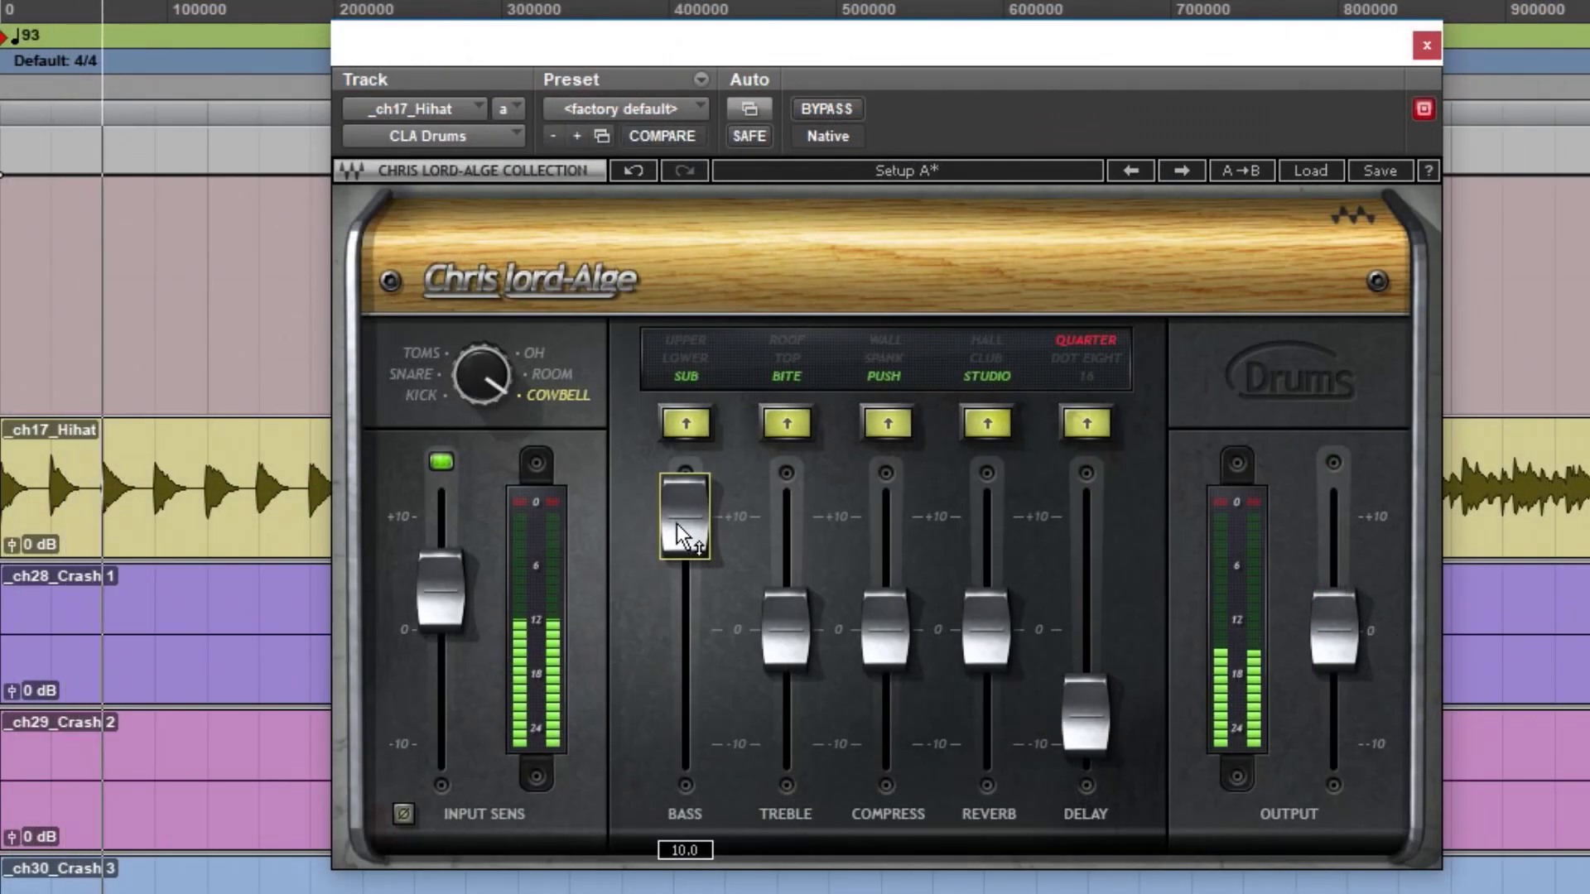
left_click_drag(490, 416, 490, 581)
left_click_drag(684, 743, 693, 498)
left_click(694, 340)
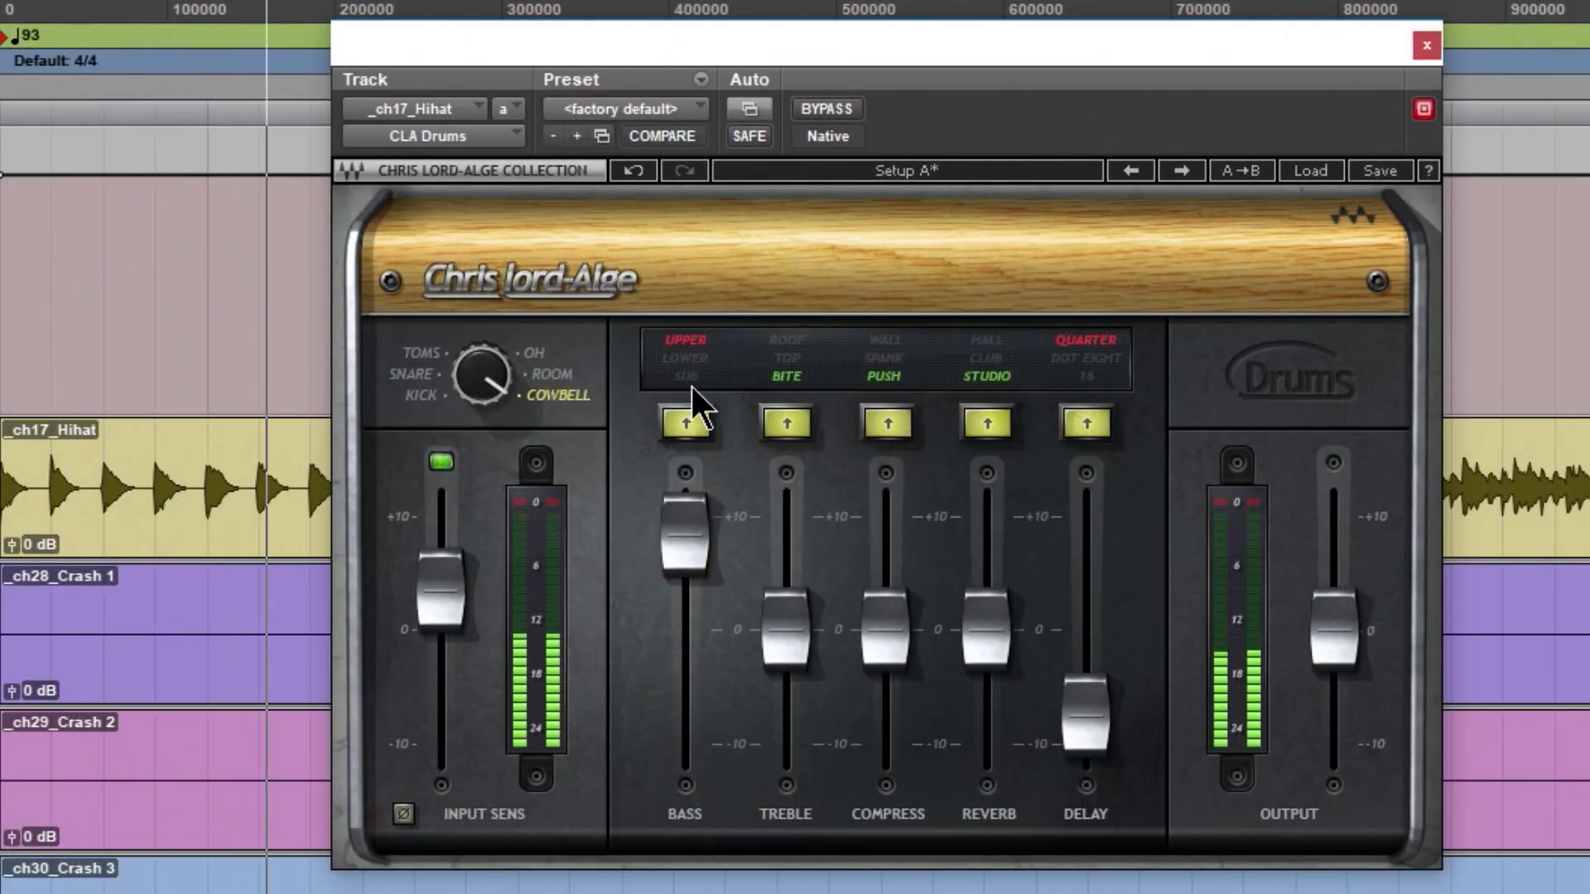
left_click(696, 358)
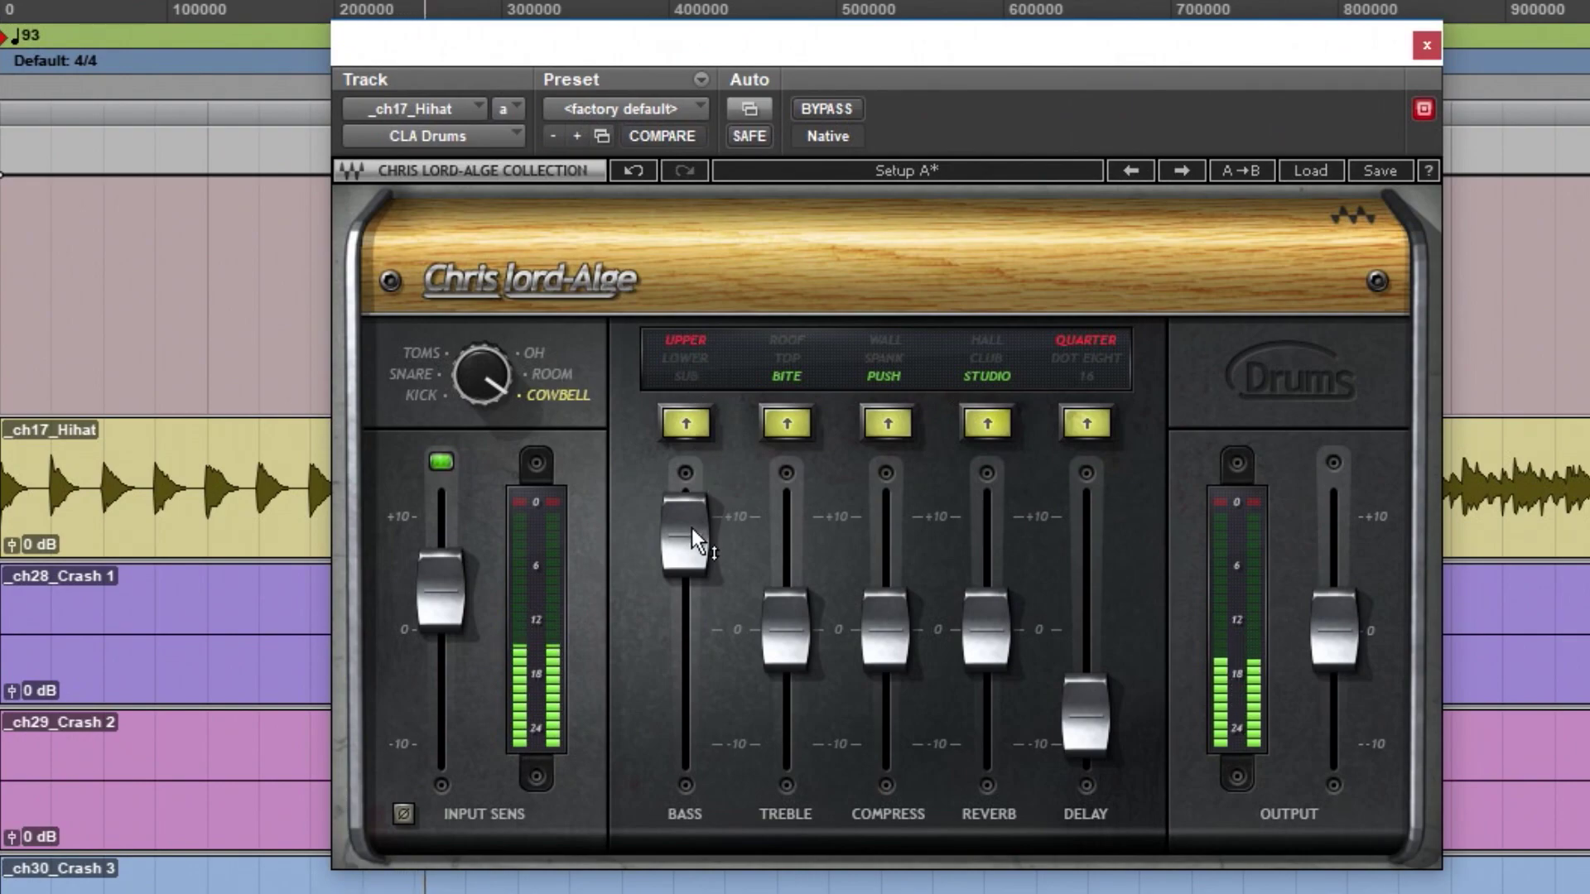
left_click_drag(685, 518, 686, 639)
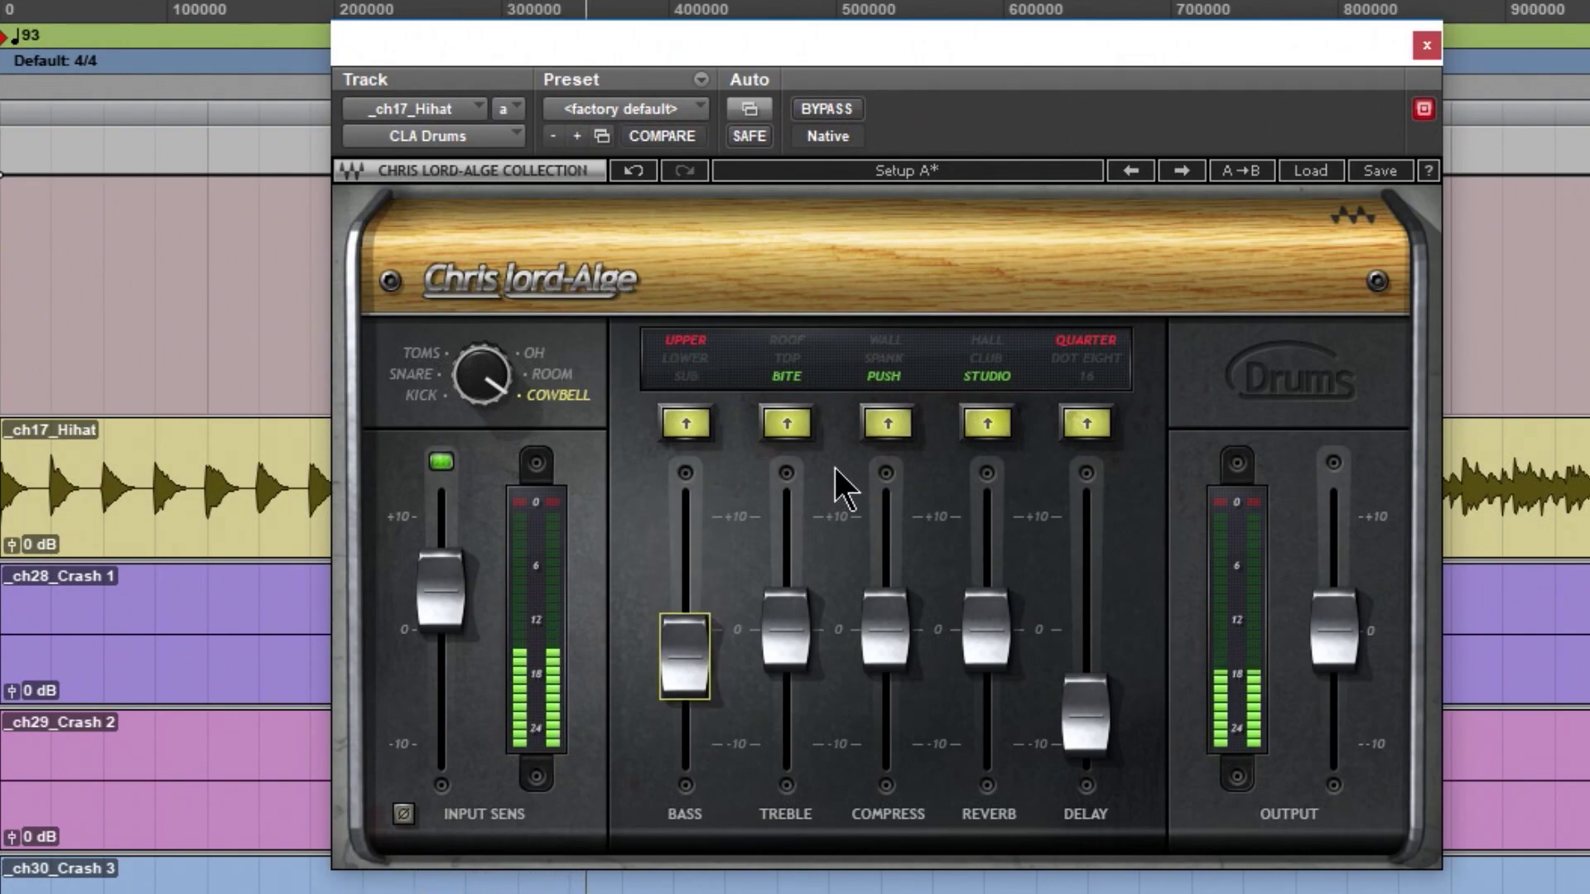
- Audition the hi-hat treble at a high level in Top and Roof modes, and set it to Roof at about +7.5
left_click_drag(787, 616, 787, 514)
left_click(789, 358)
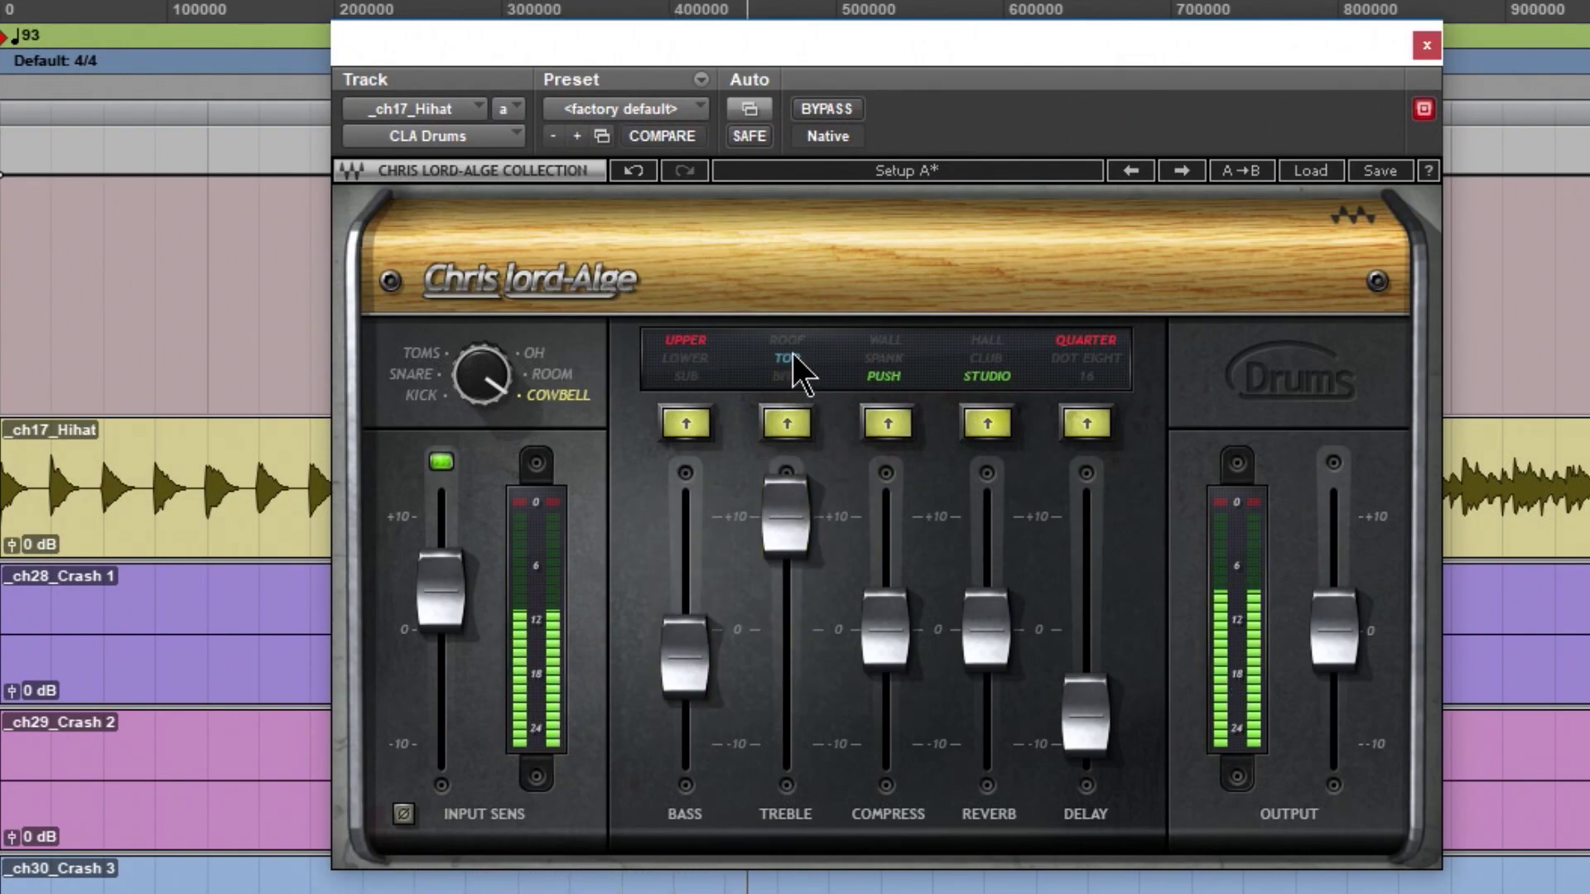
left_click(793, 341)
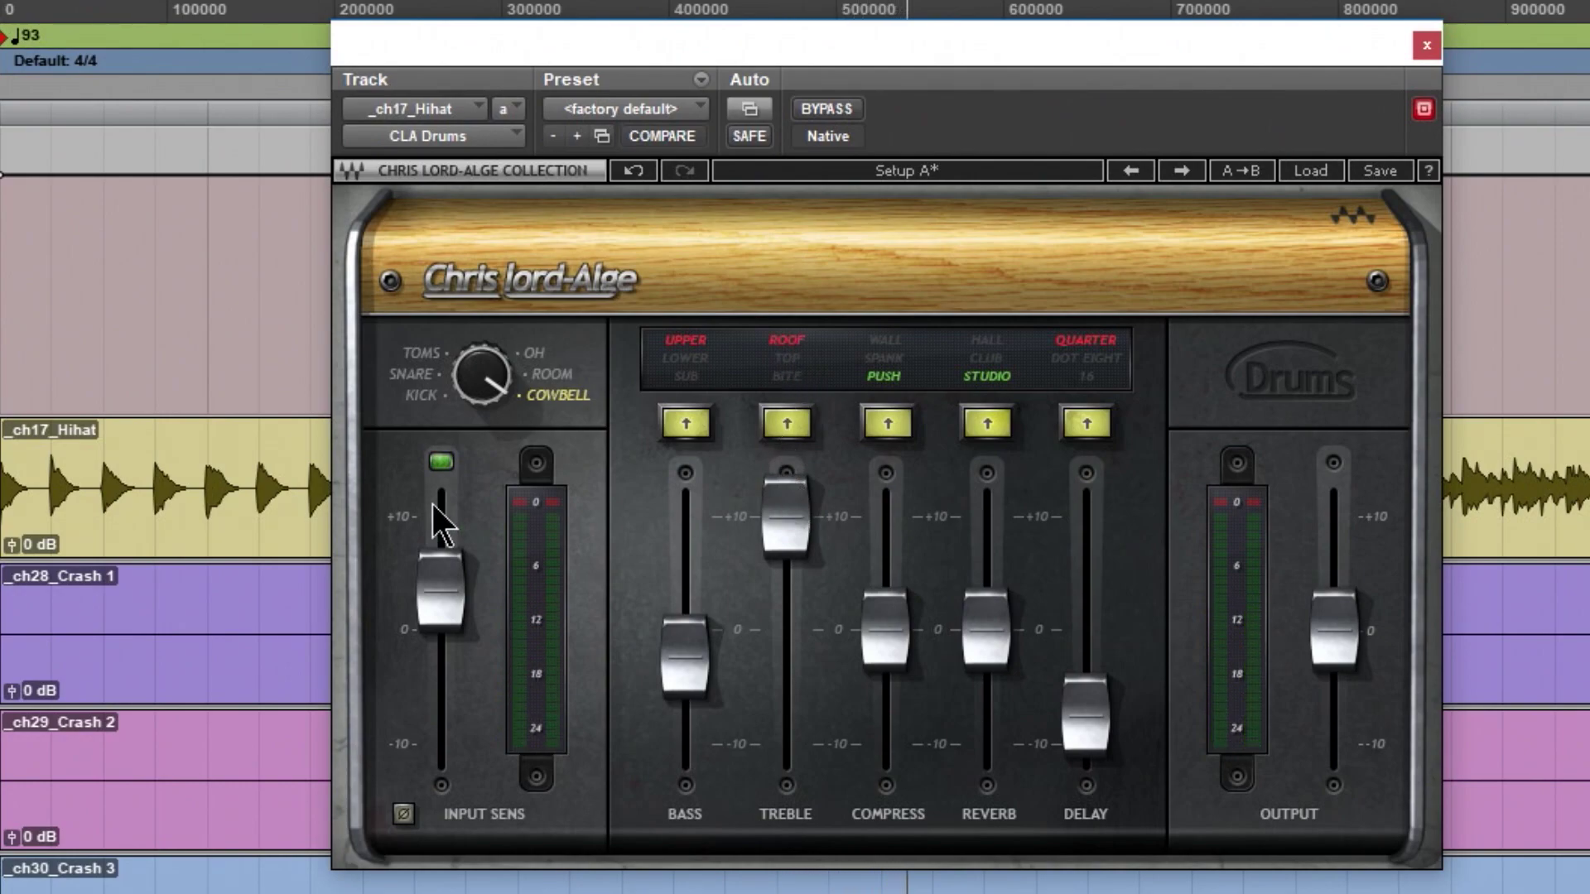
mouse_move(785, 517)
left_mouse_down()
mouse_move(793, 760)
mouse_move(785, 513)
mouse_move(780, 542)
left_mouse_up()
left_click(786, 361)
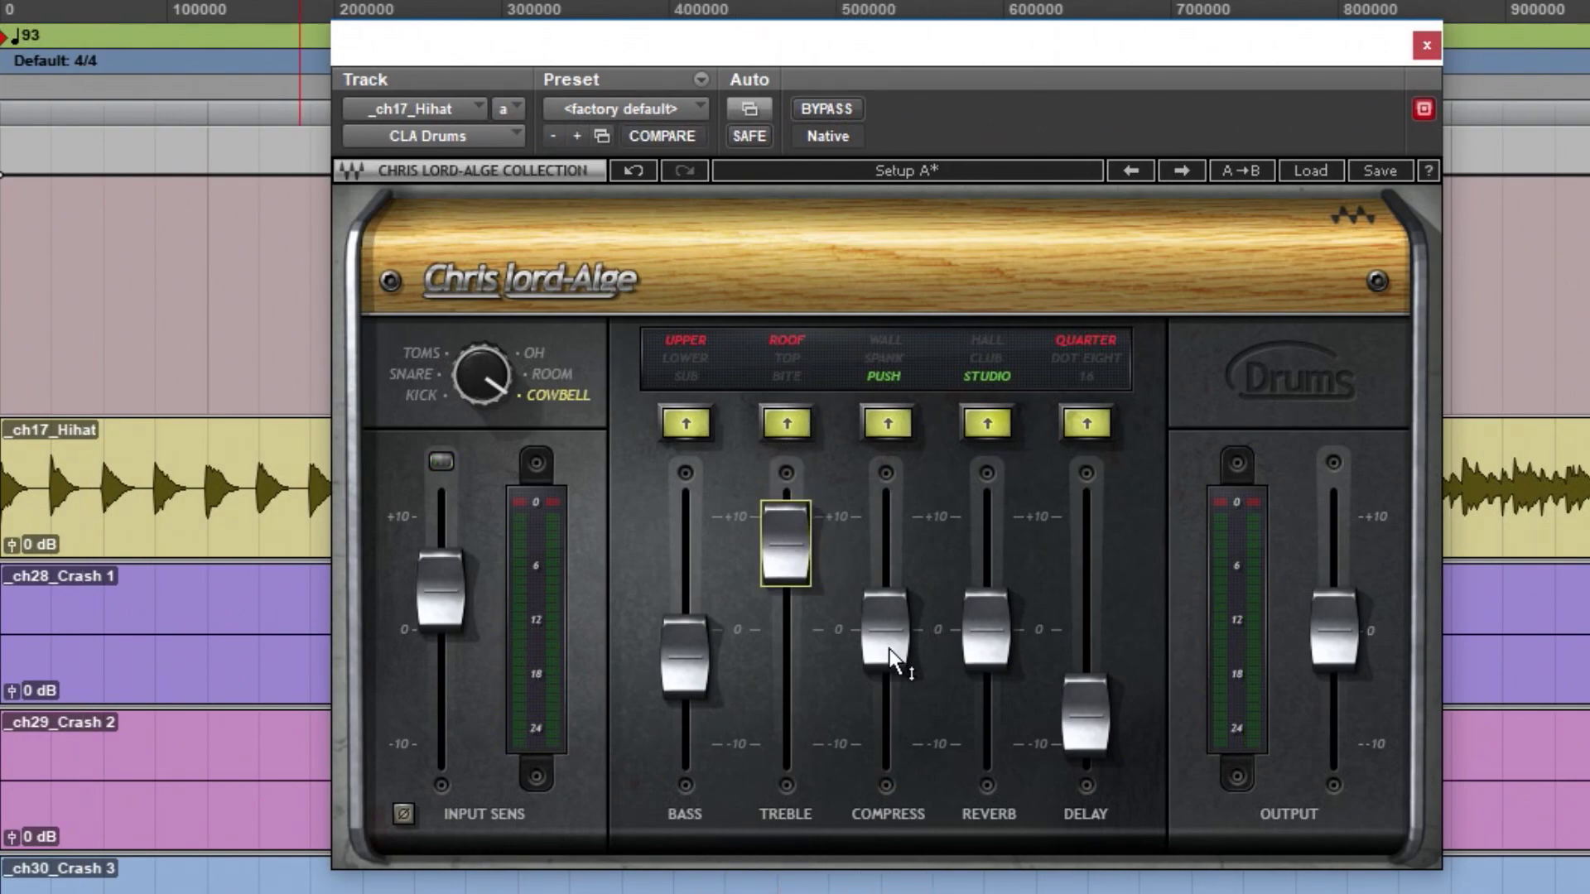
- Switch off the hi-hat compression, lower the Studio reverb to about -5, and compare the sound with the plug-in bypassed
left_click_drag(889, 648, 890, 661)
left_click(888, 423)
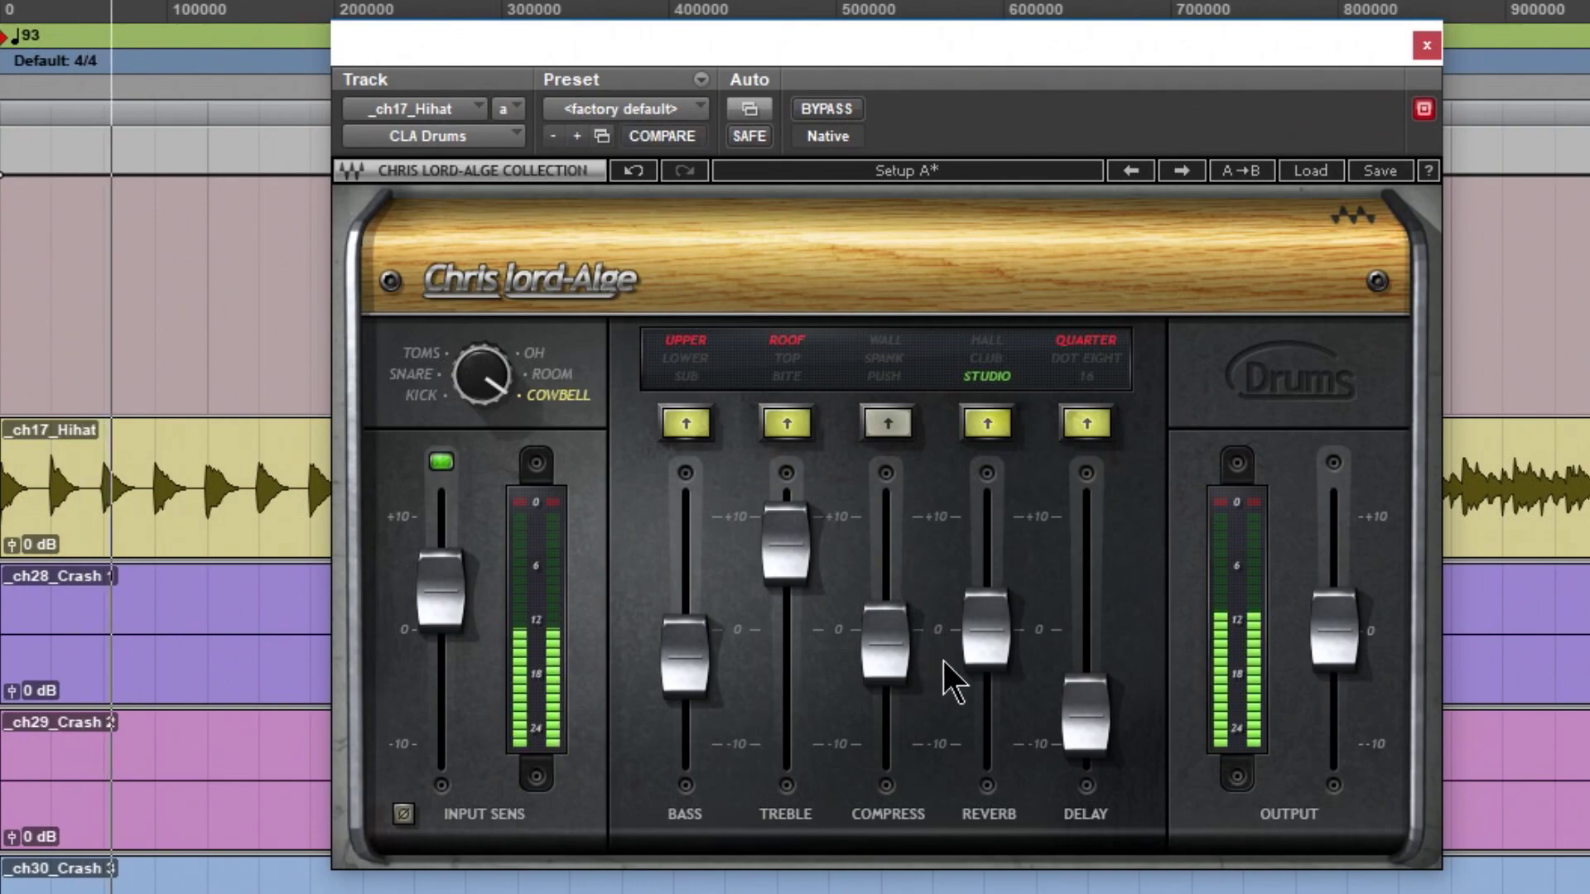
left_click_drag(977, 644, 976, 704)
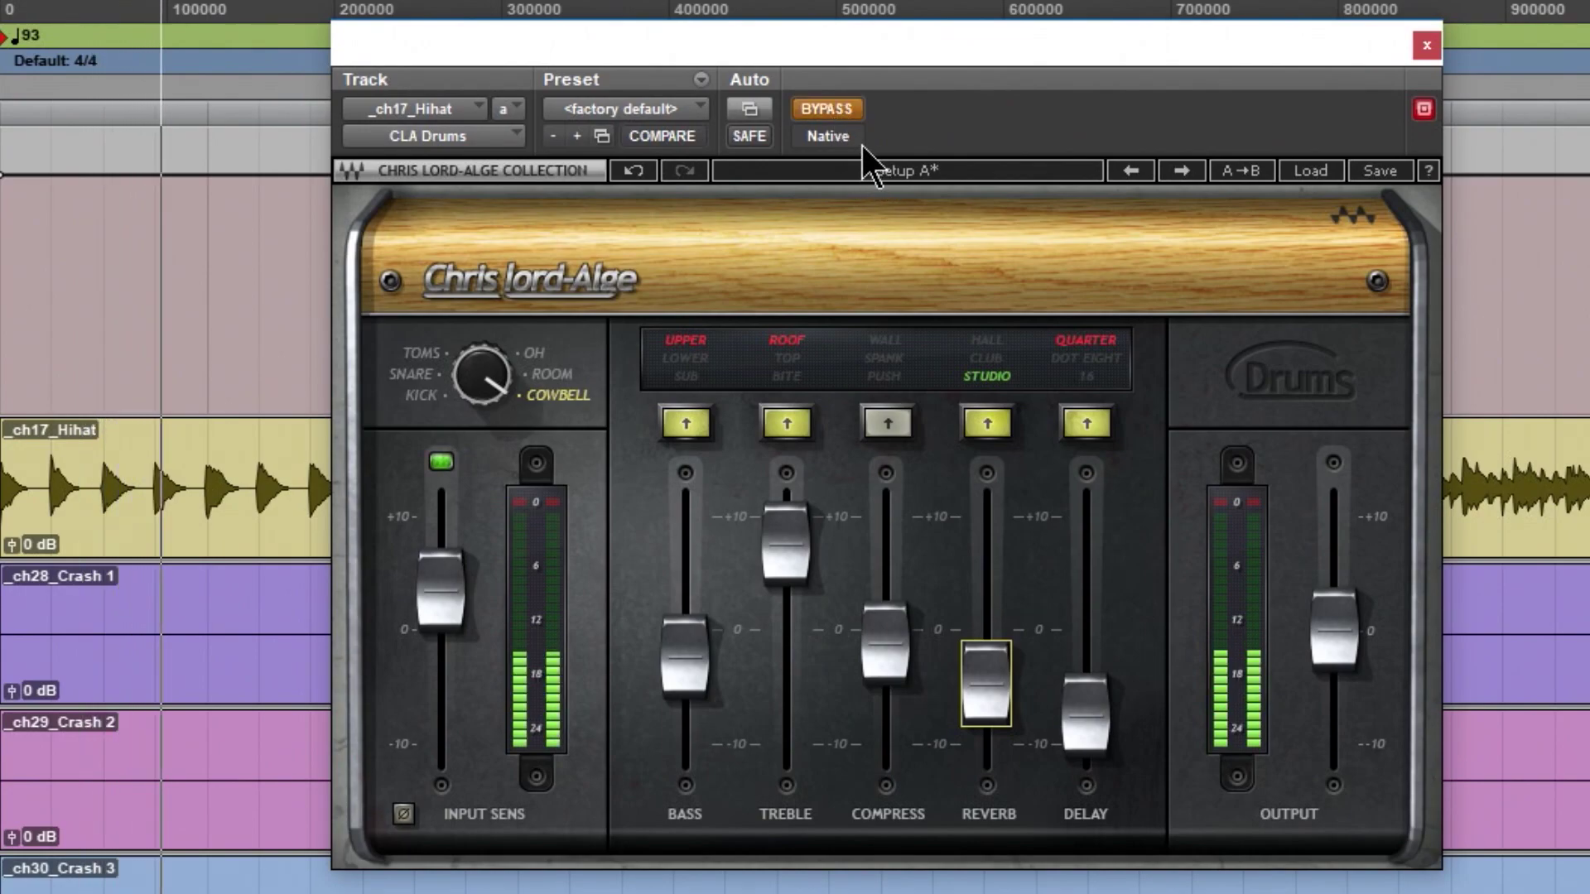
left_click(839, 102)
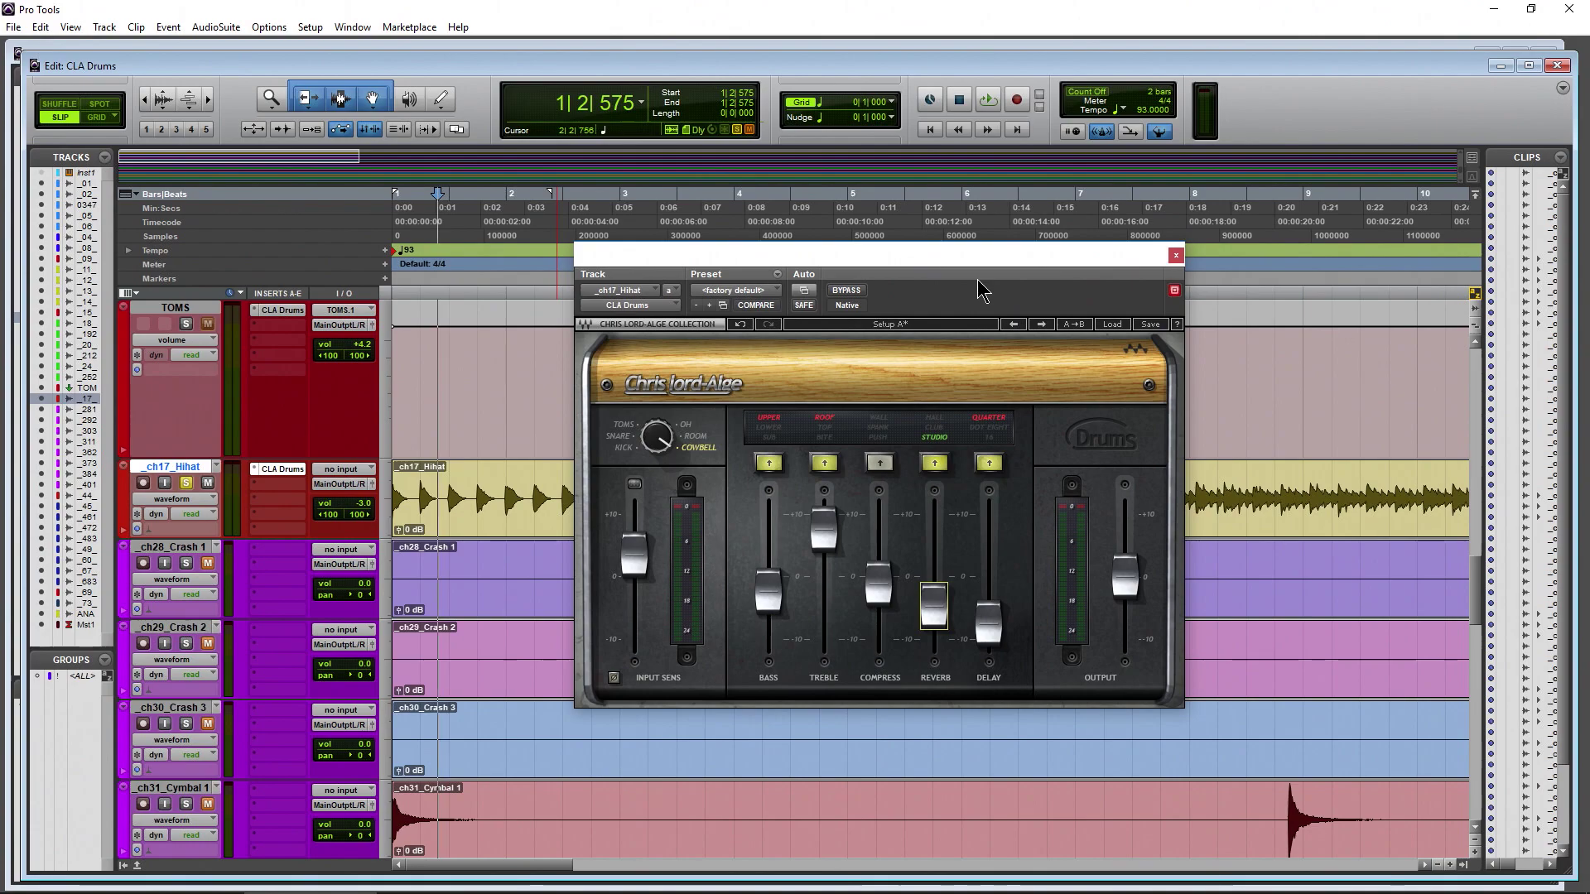
- Nudge the hi-hat output to about +0.3, play the track, and close the CLA Drums window
left_click(1141, 601)
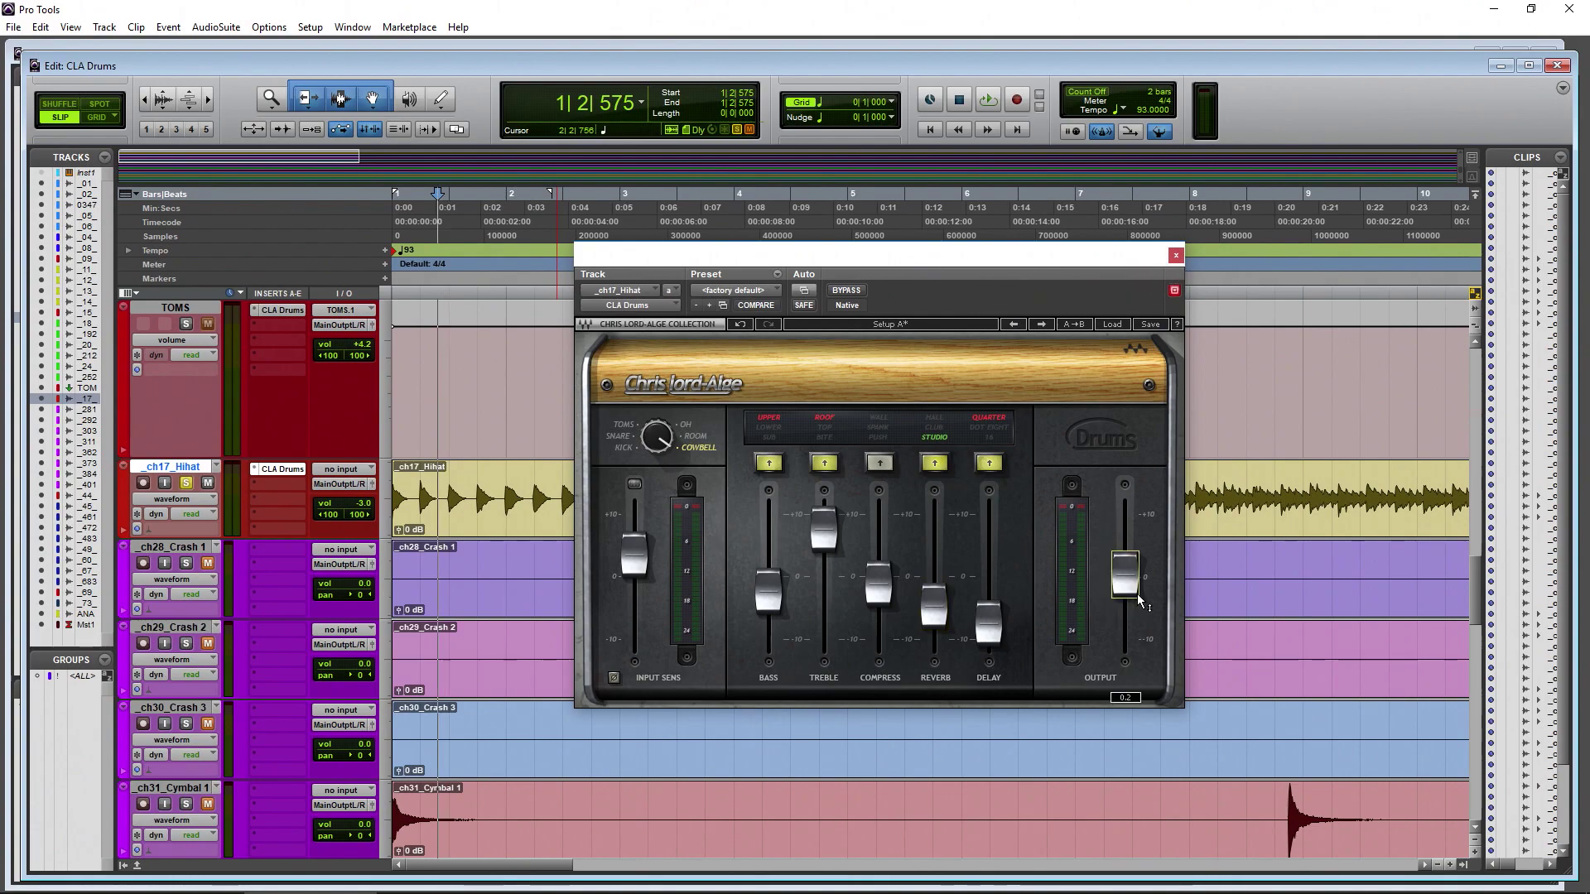
key("space")
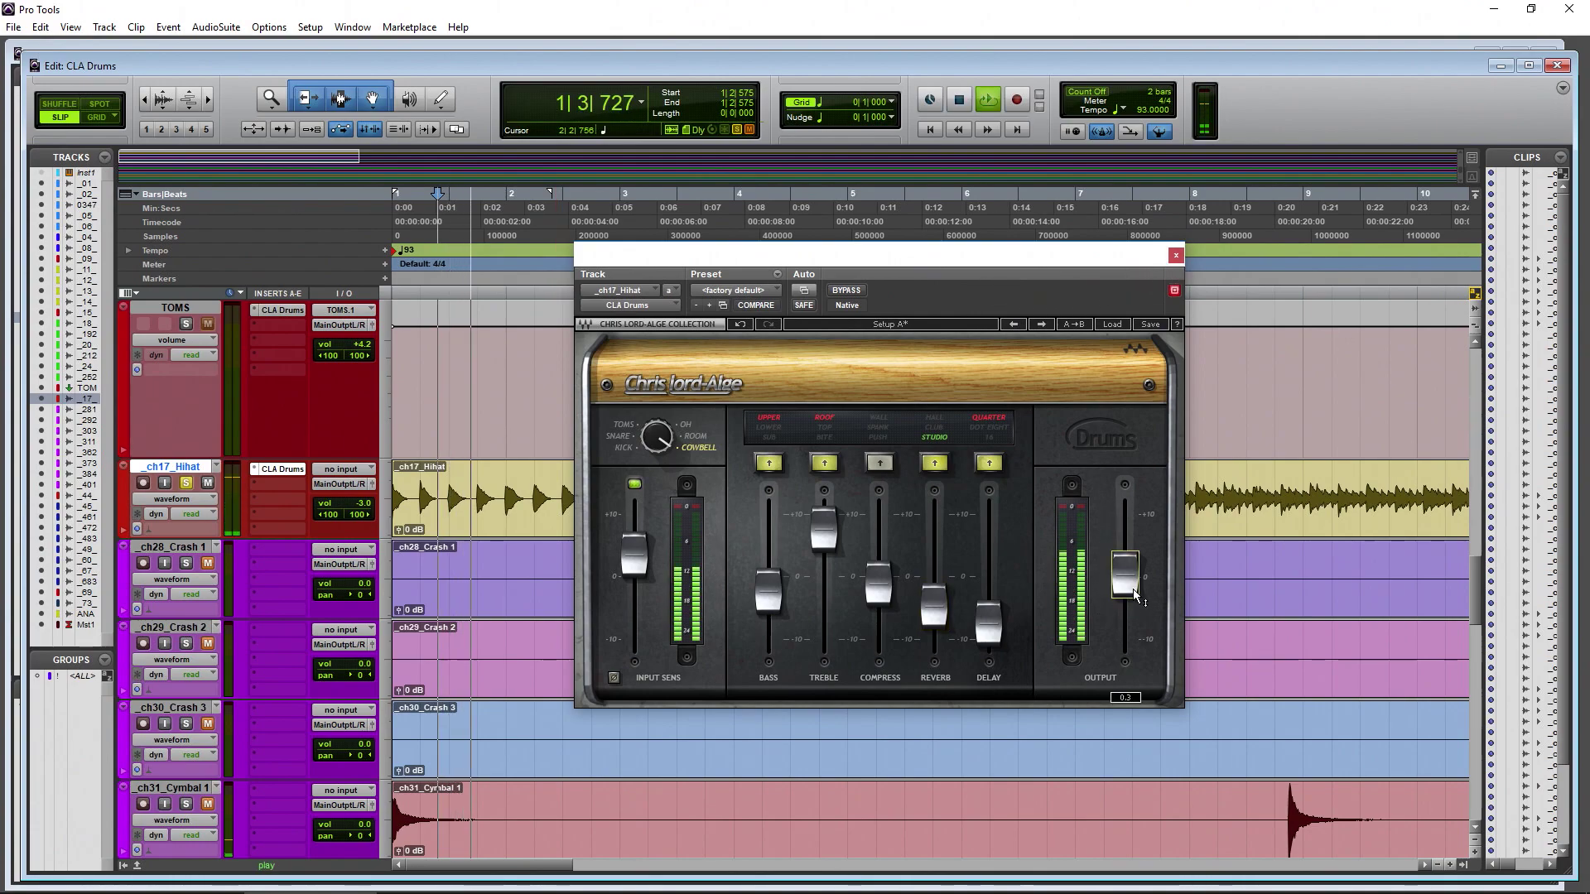
left_click(1176, 255)
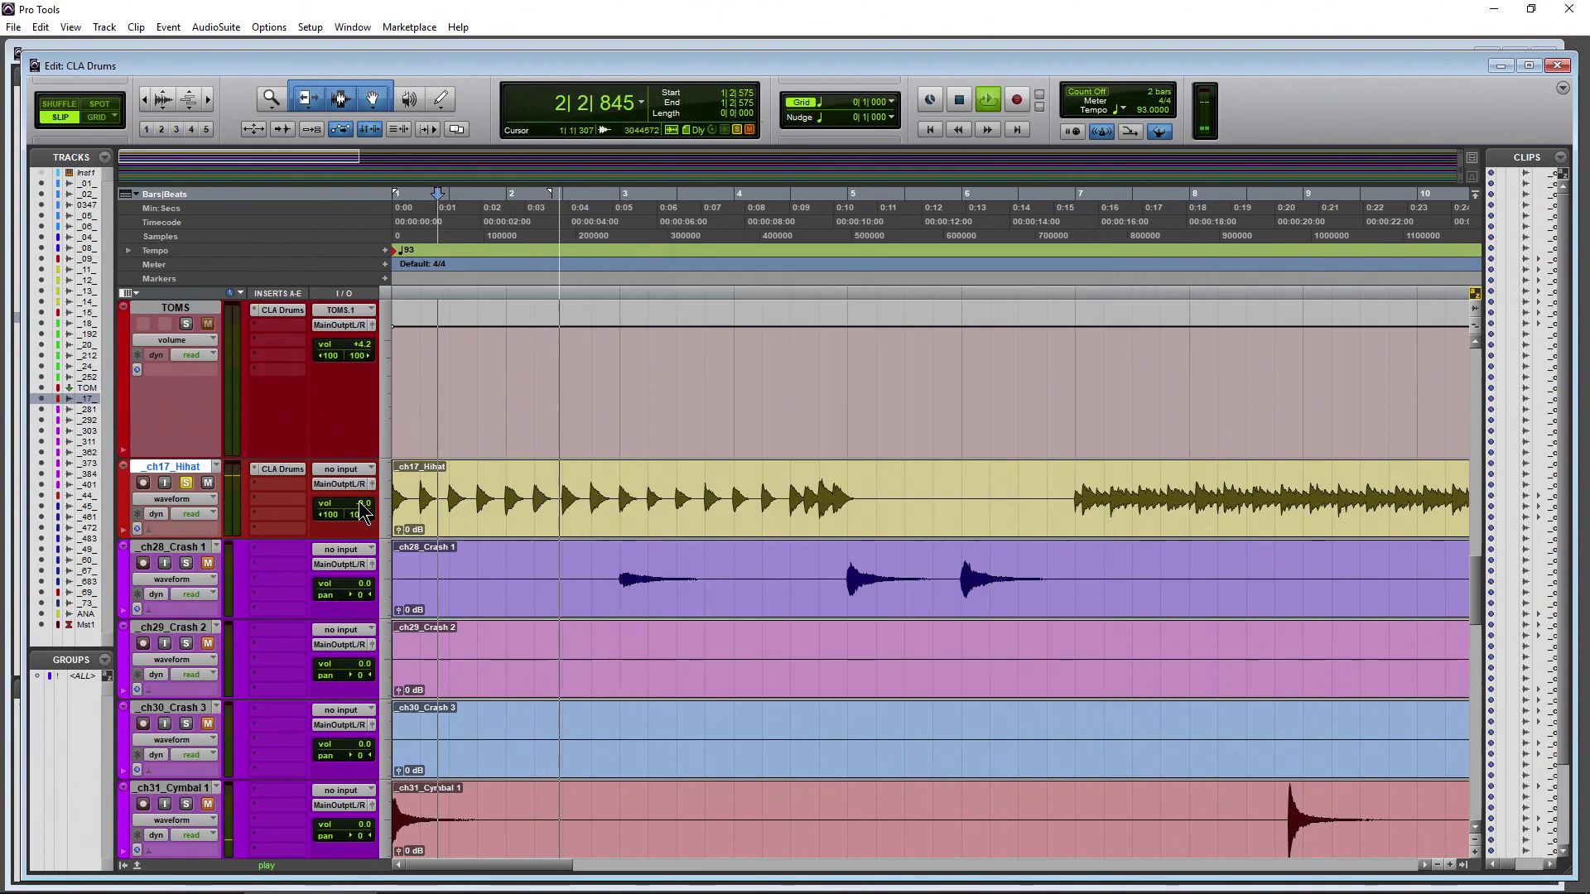
- Set the right-channel pan of the _ch17_Hihat track to <22, listen to the result, and stop playback
key("space")
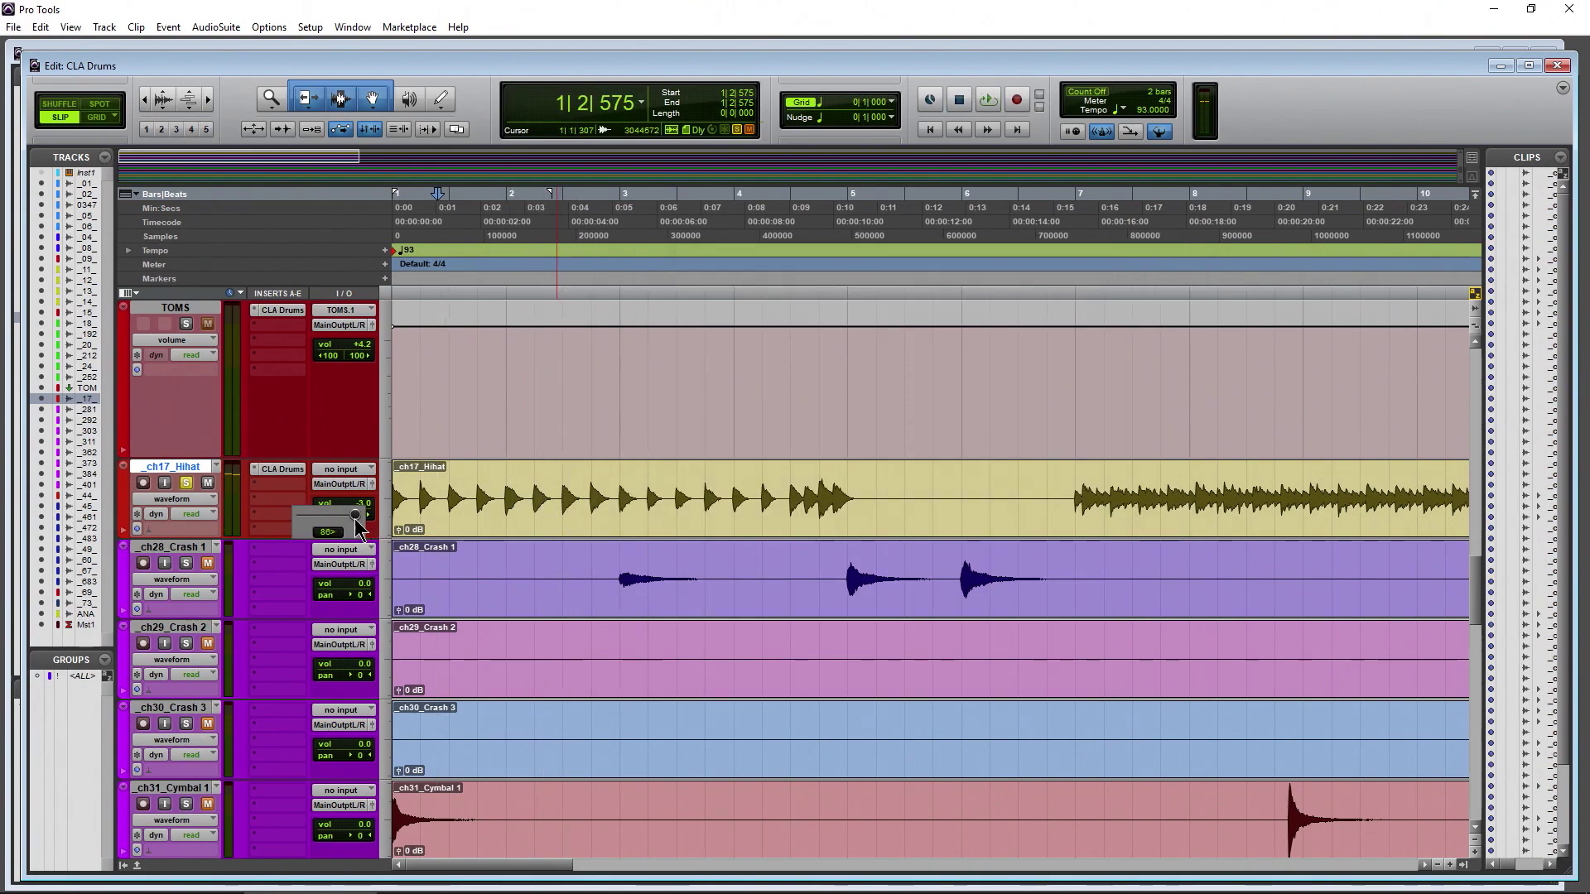
key("space")
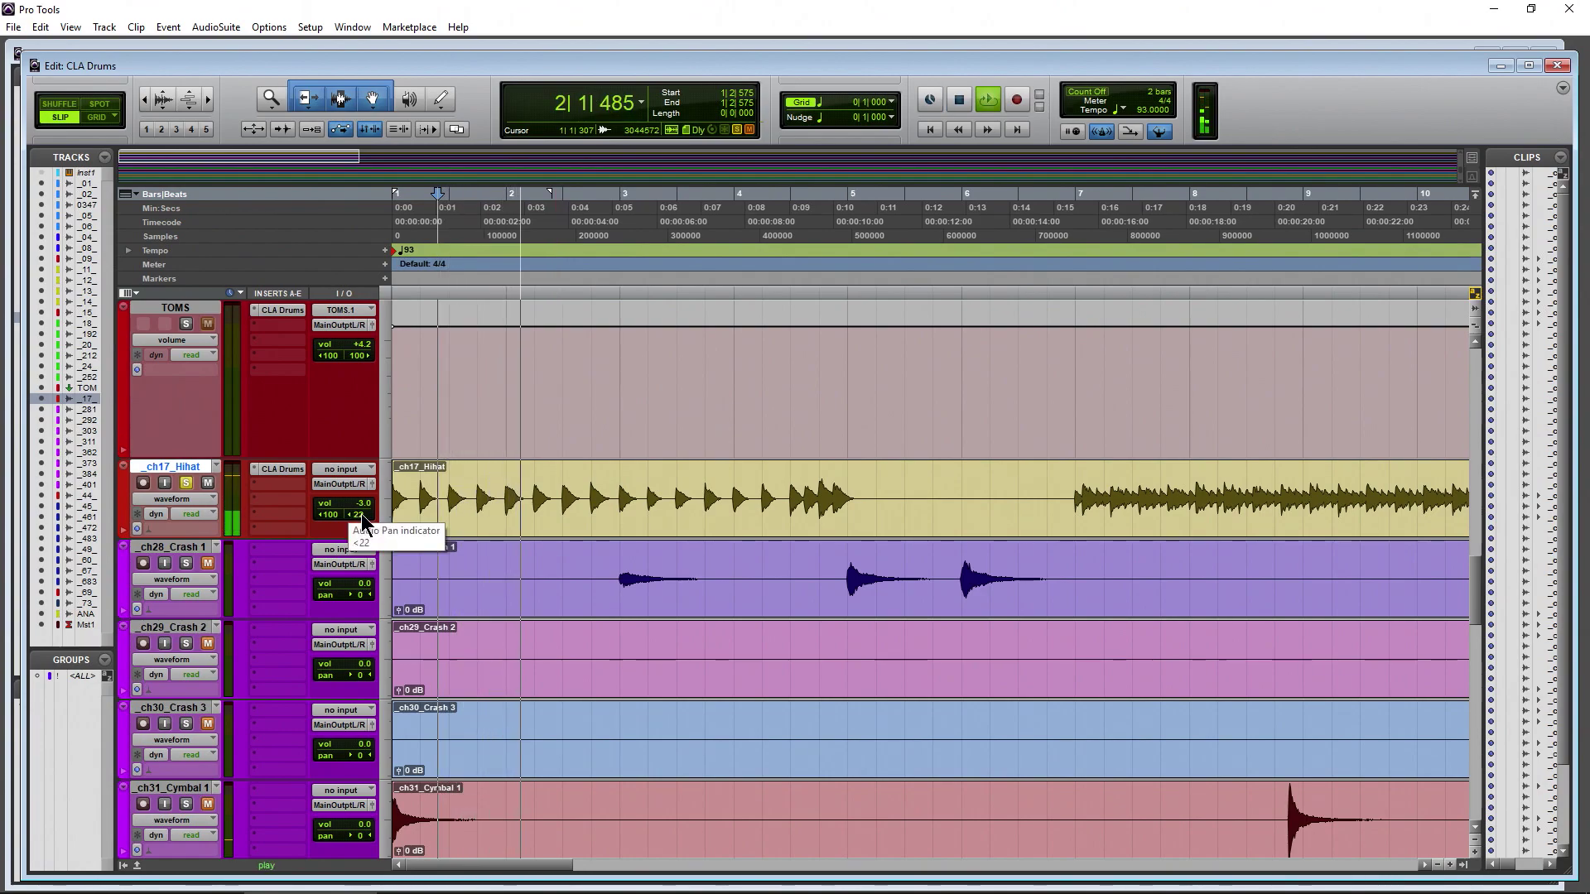
left_click(361, 513)
left_click_drag(362, 520, 368, 525)
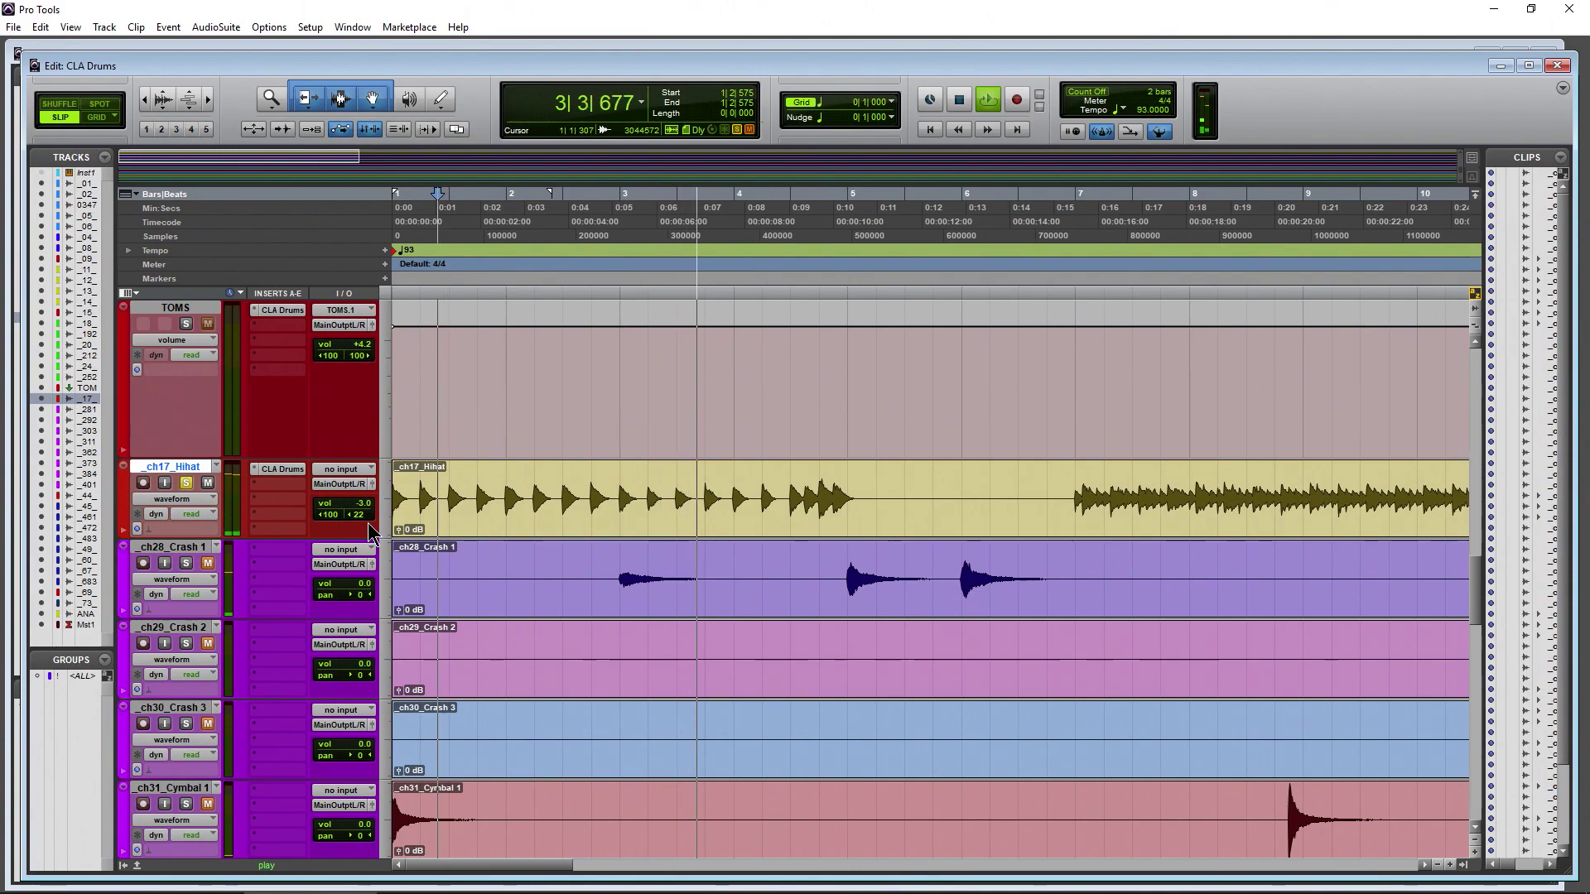
key("space")
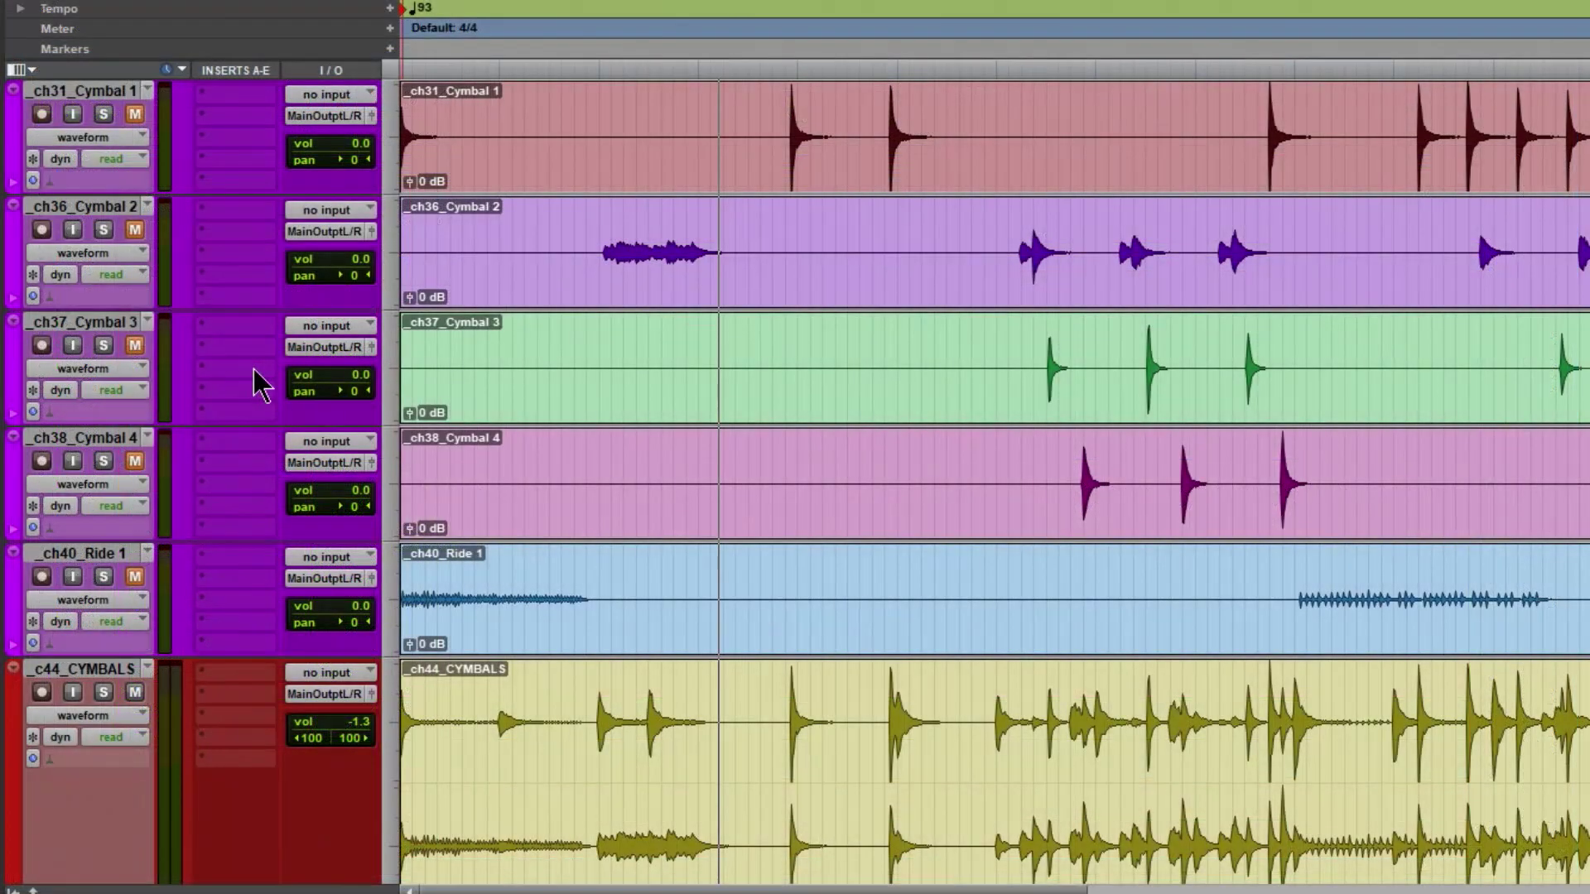
- Insert the Waves CLA Drums multichannel plug-in on the _ch44_CYMBALS track and set its drum mode to Cowbell
scroll(253, 369, "down", 2)
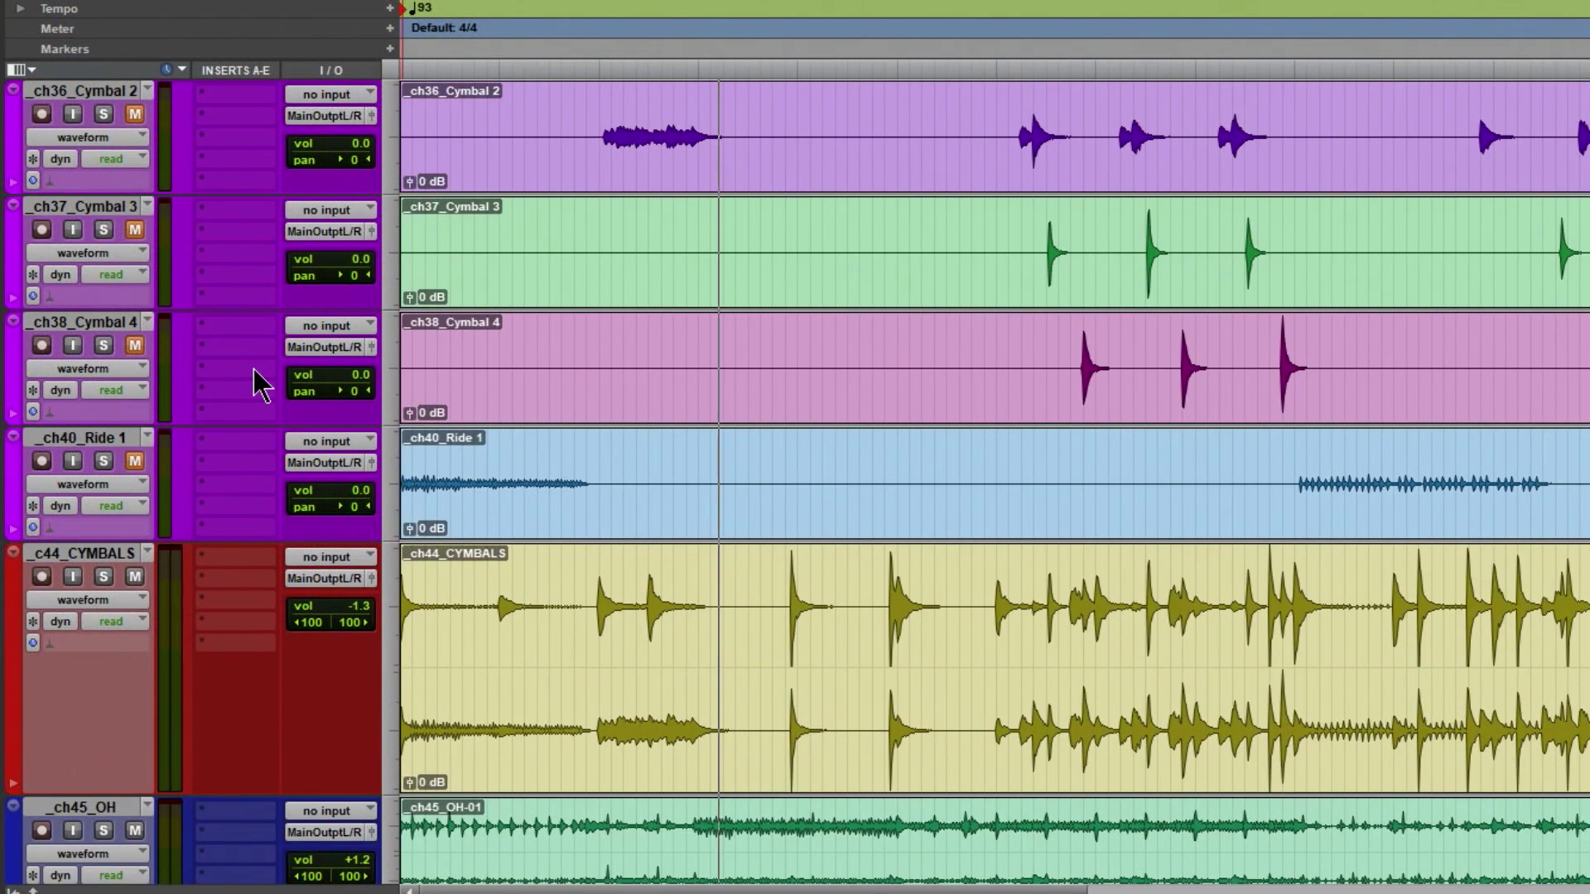
scroll(253, 369, "down", 2)
scroll(253, 369, "up", 4)
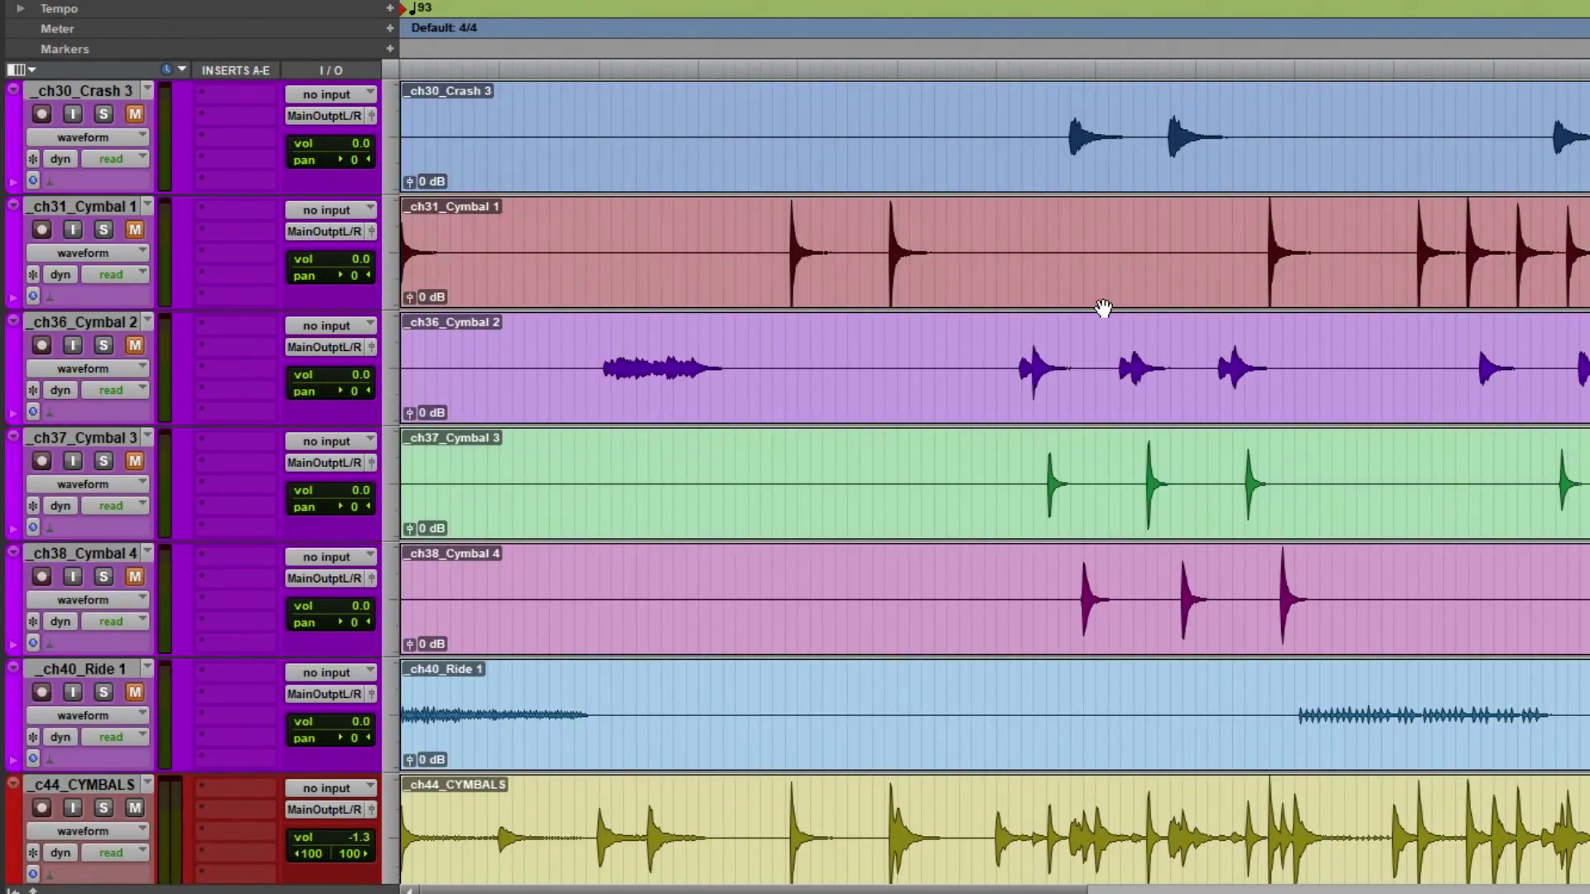
scroll(211, 336, "down", 2)
scroll(211, 335, "down", 1)
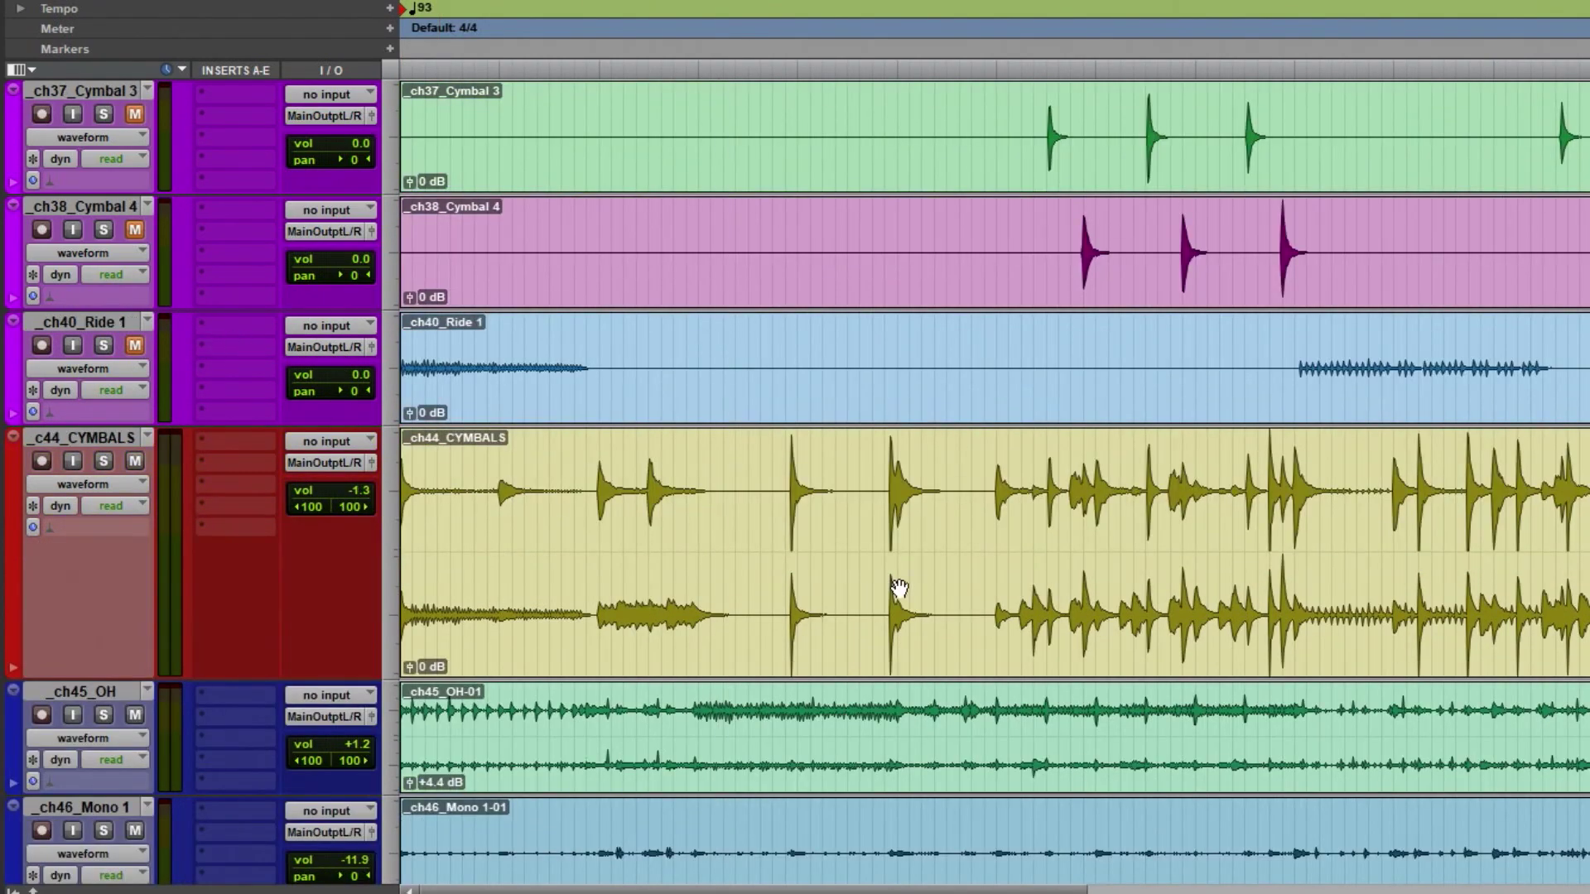
left_click(844, 625)
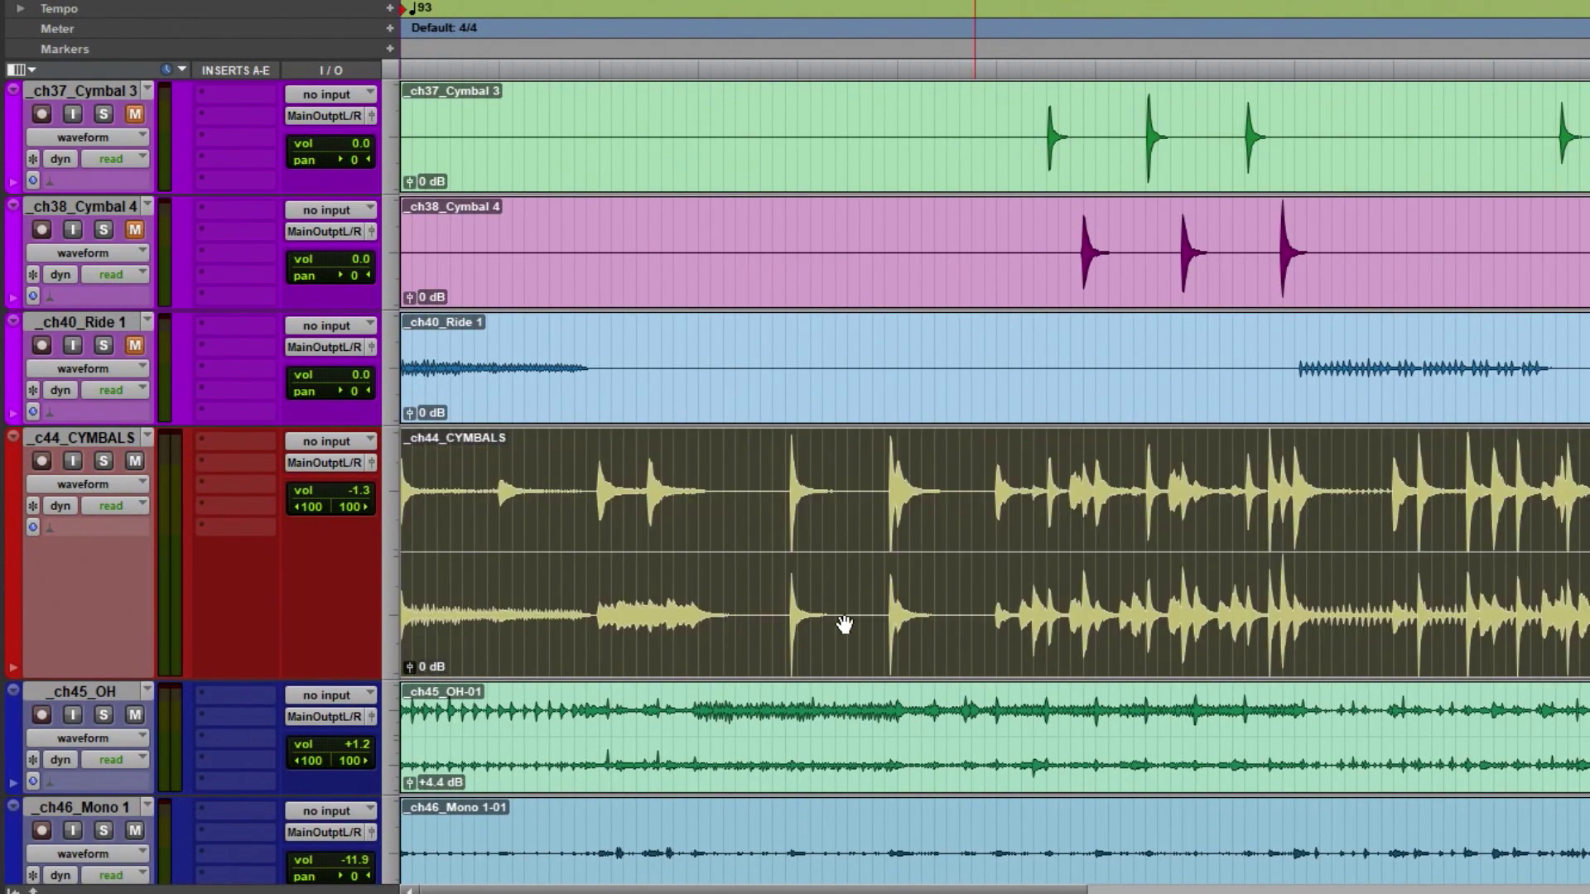
left_click(265, 449)
mouse_move(364, 508)
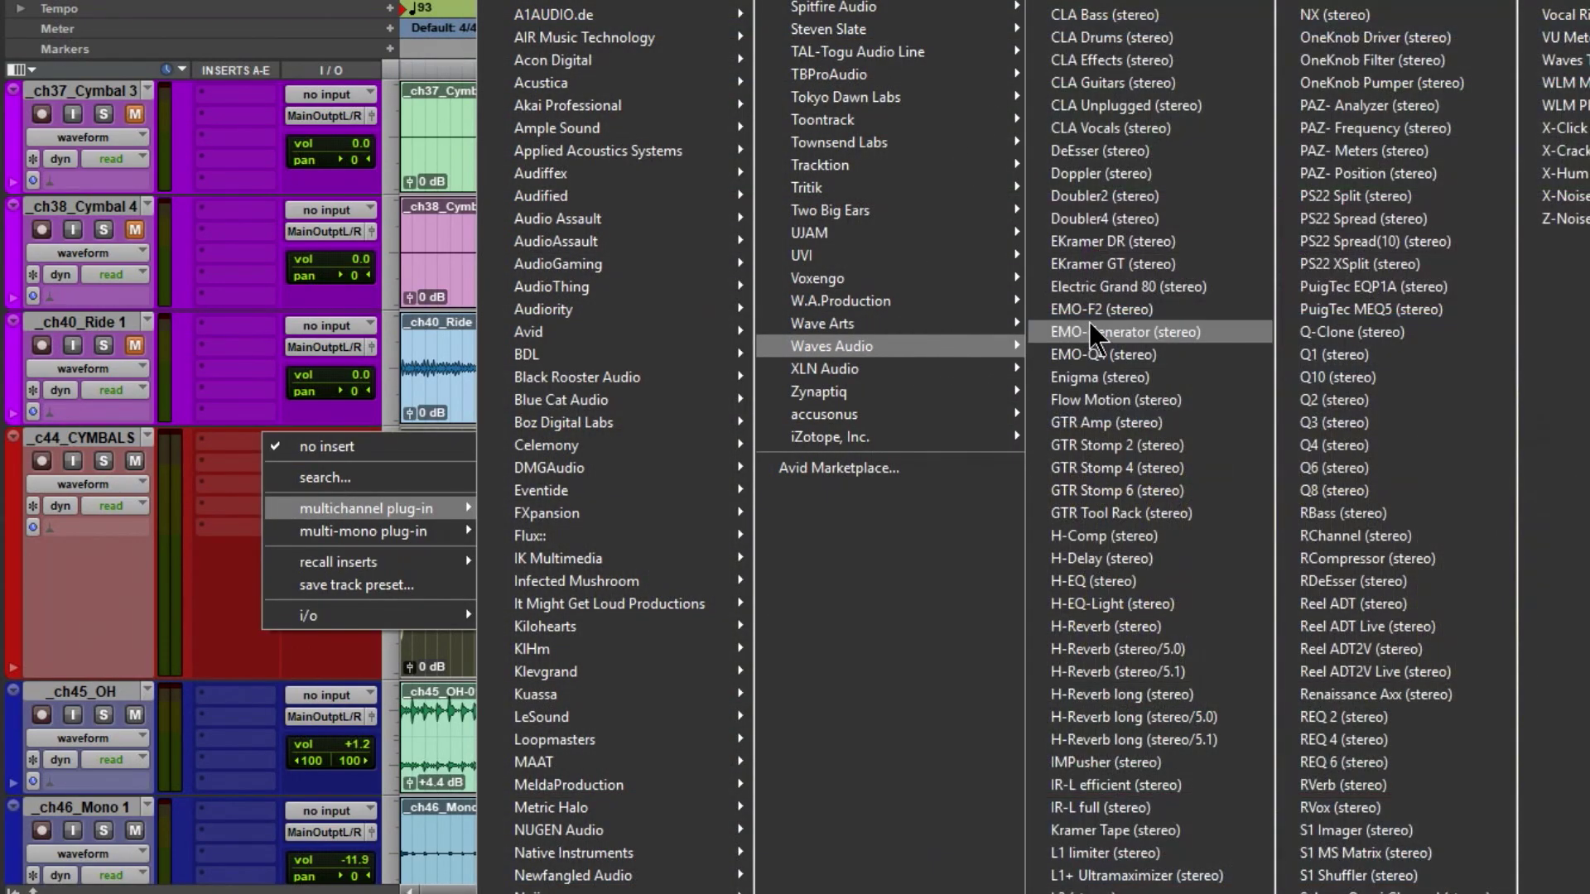
left_click(815, 356)
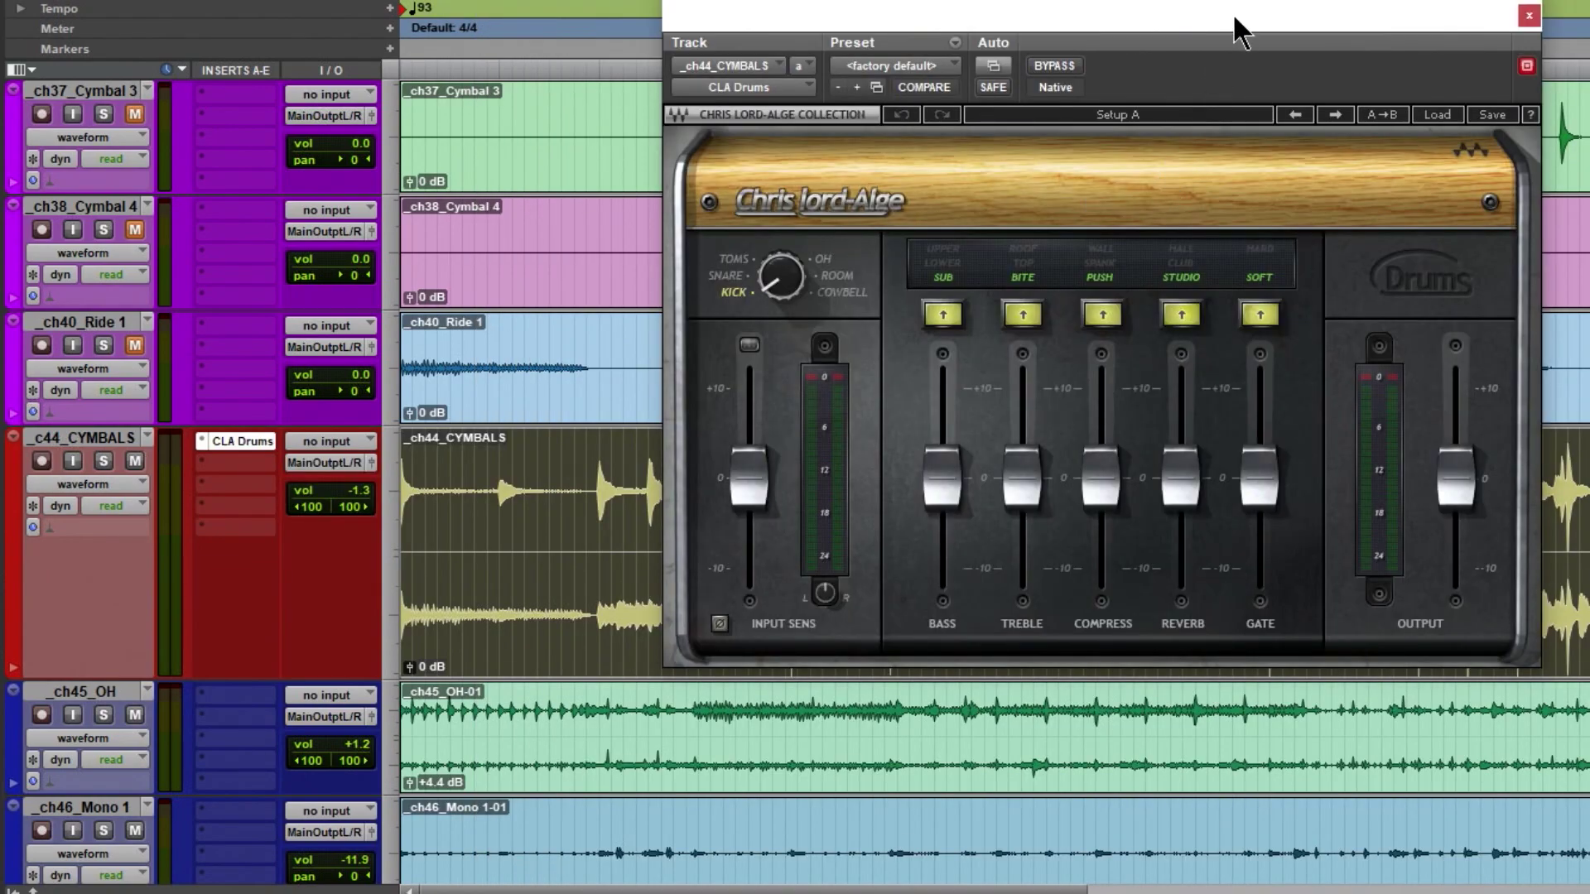
left_click_drag(1234, 25, 1177, 14)
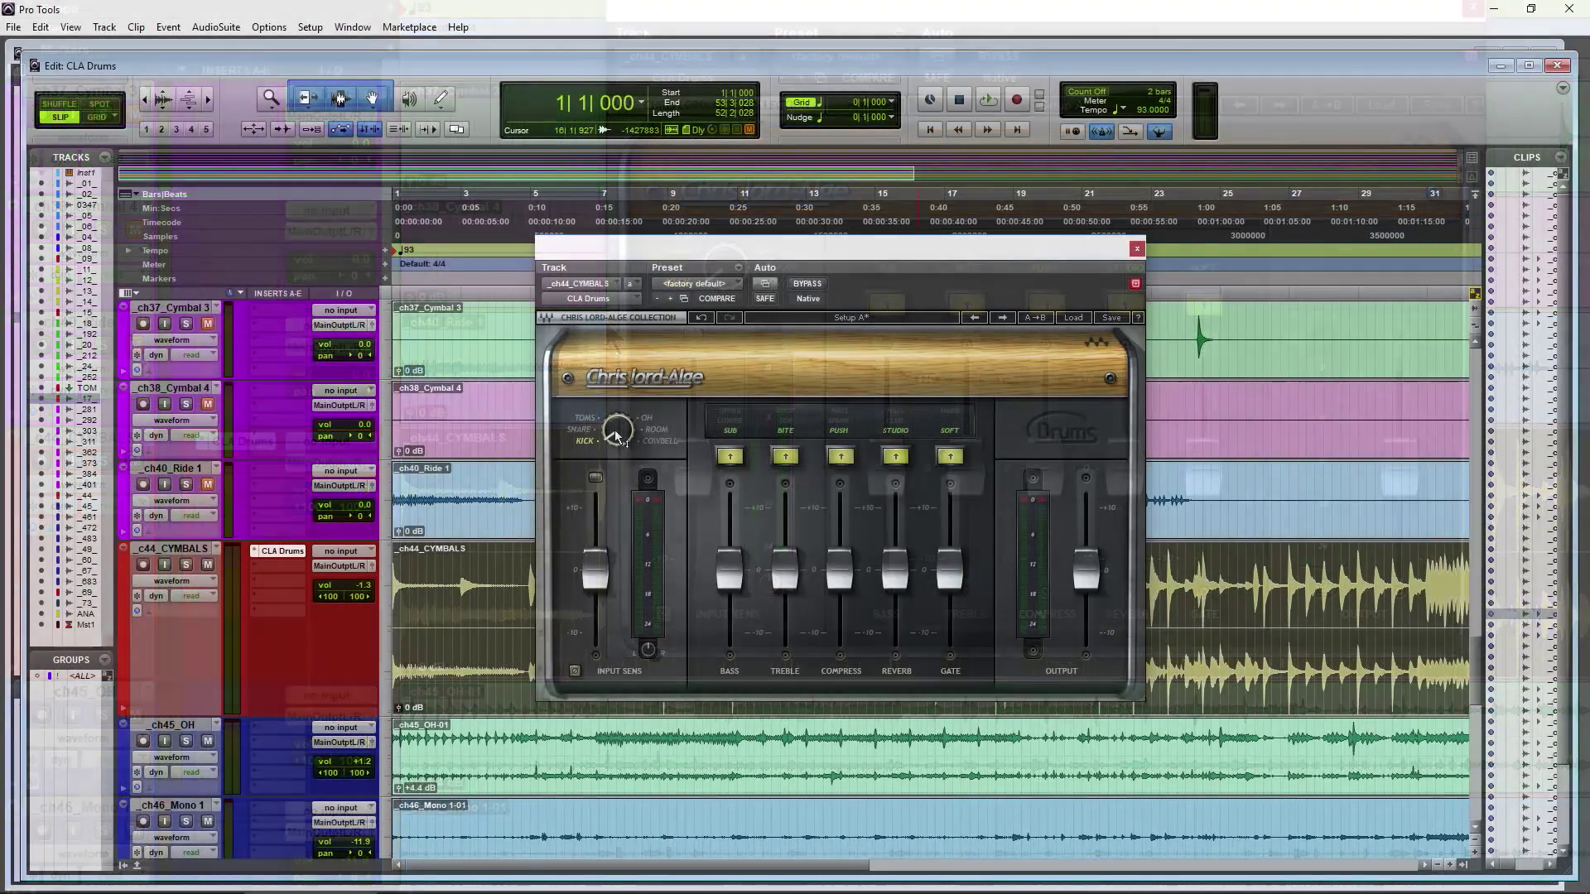
left_click(781, 266)
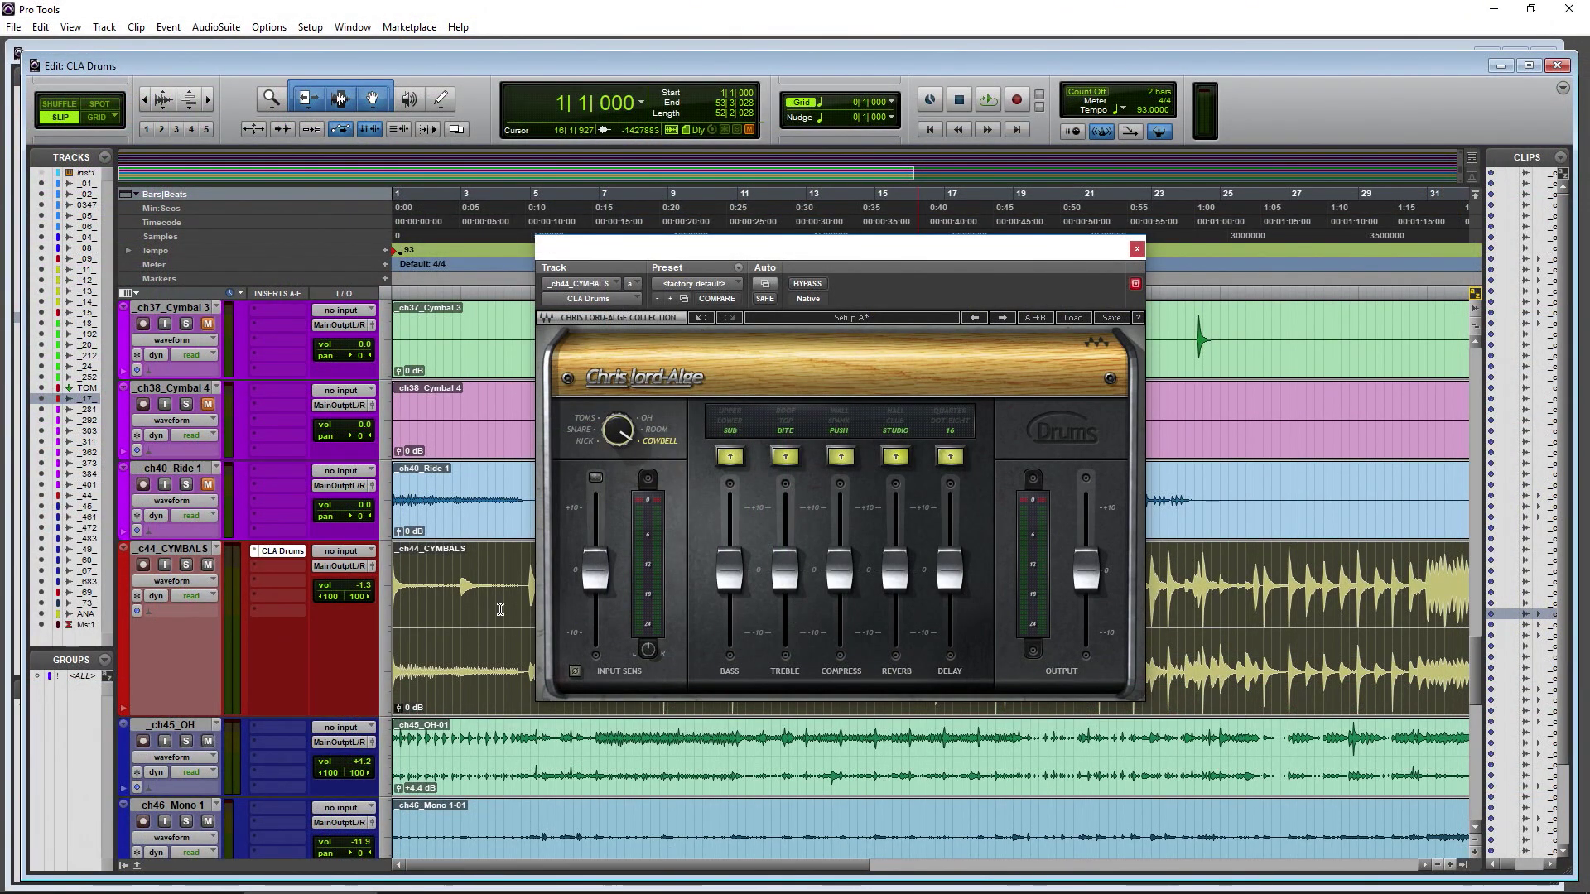
- Solo the _ch44_CYMBALS track and play it from bar 14 with the CLA Drums window moved clear of the timeline
left_click_drag(991, 280, 662, 275)
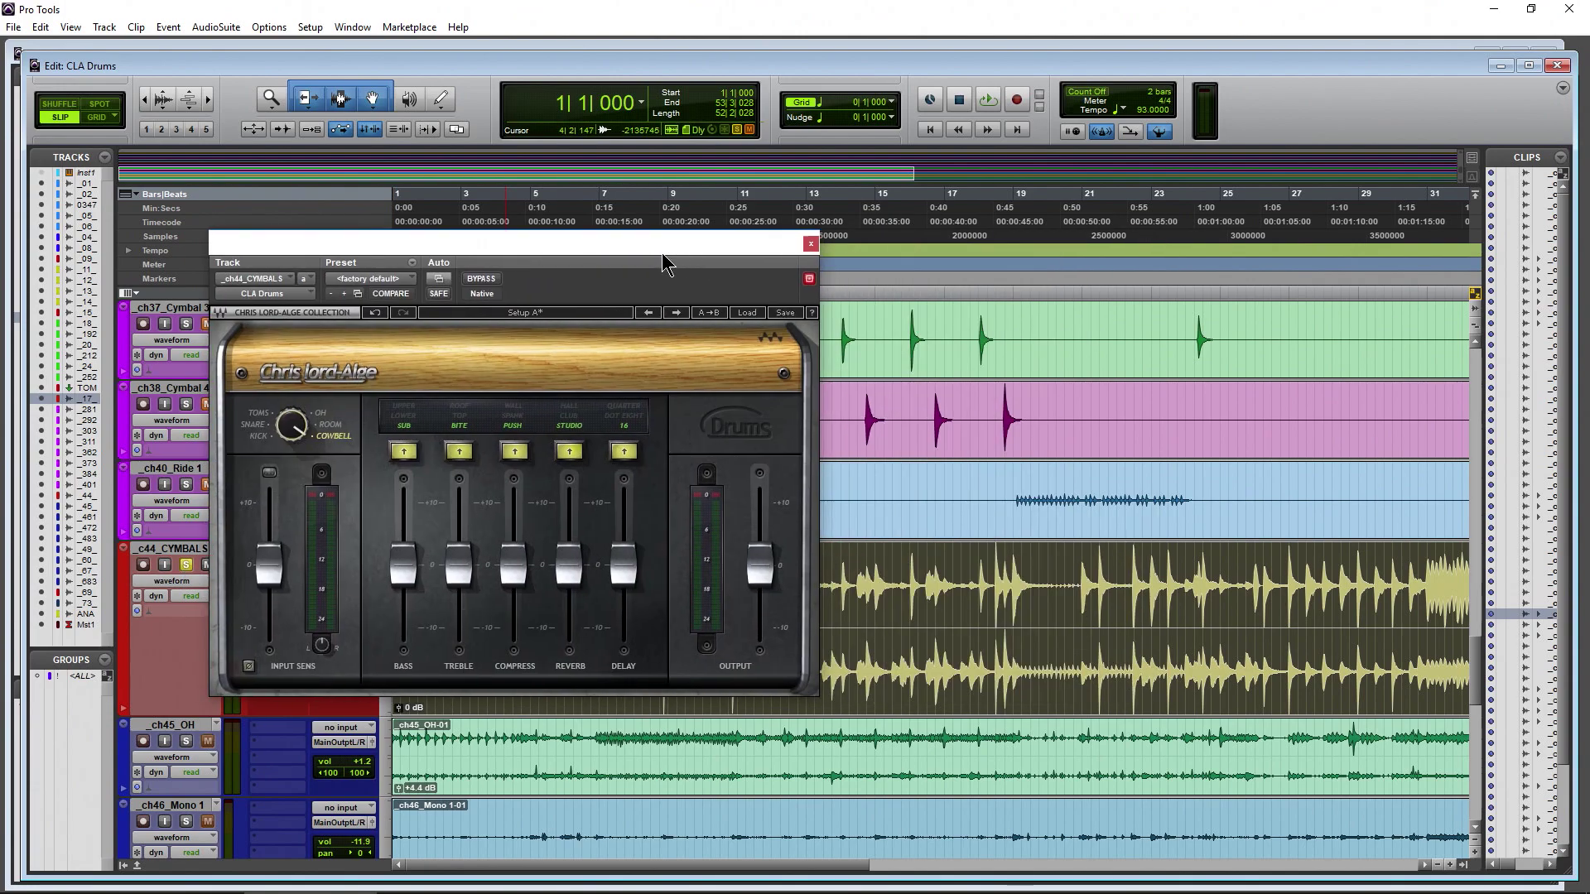
left_click(1017, 210)
left_click(874, 209)
key("space")
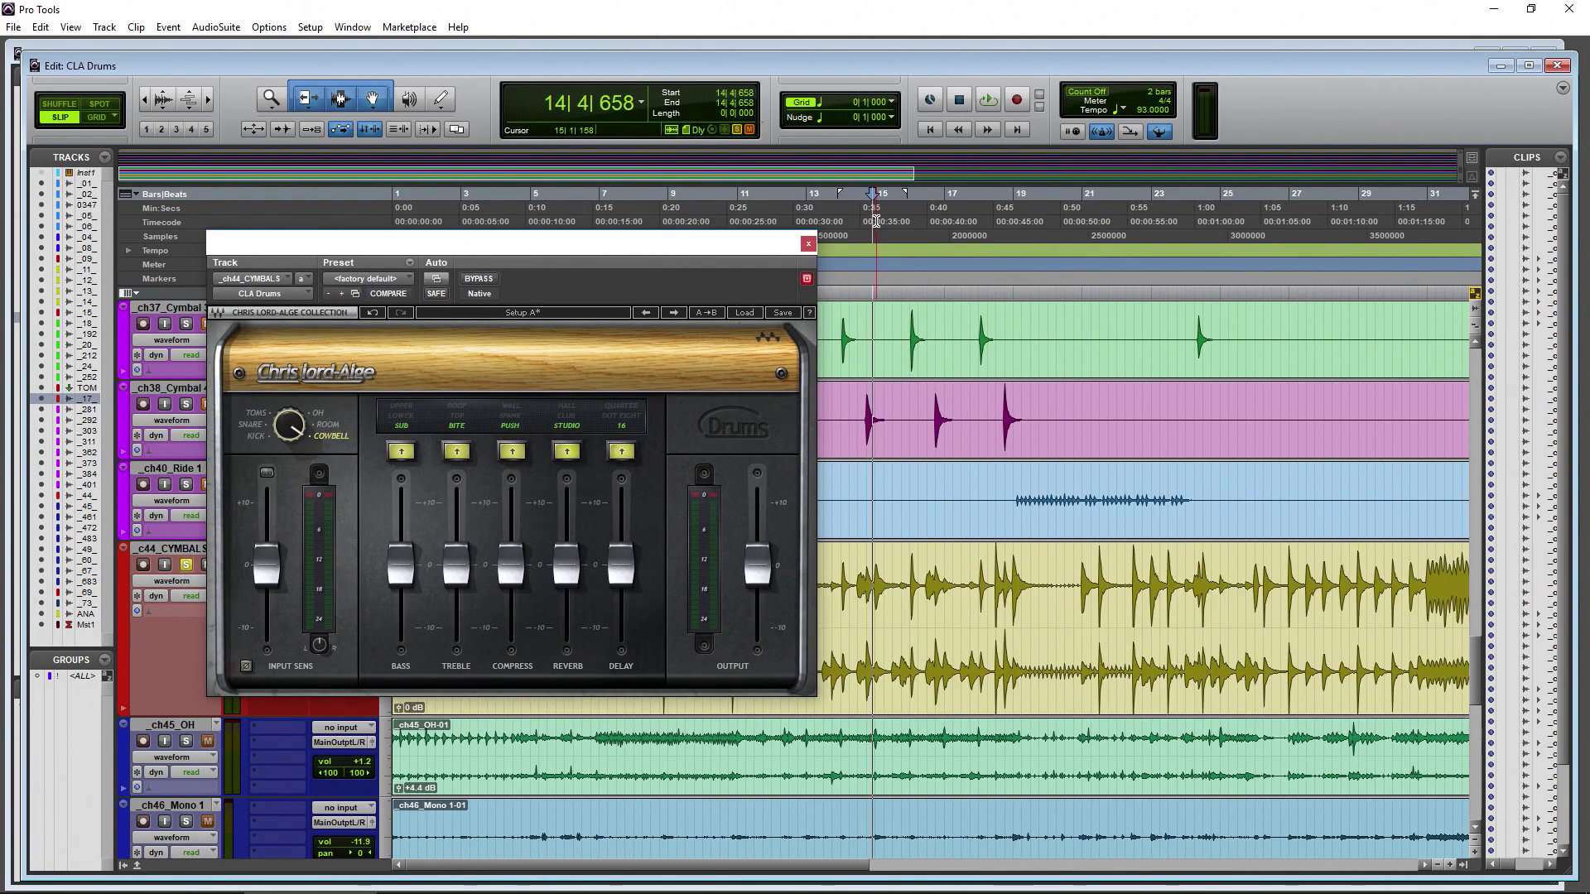
left_click_drag(561, 241, 722, 232)
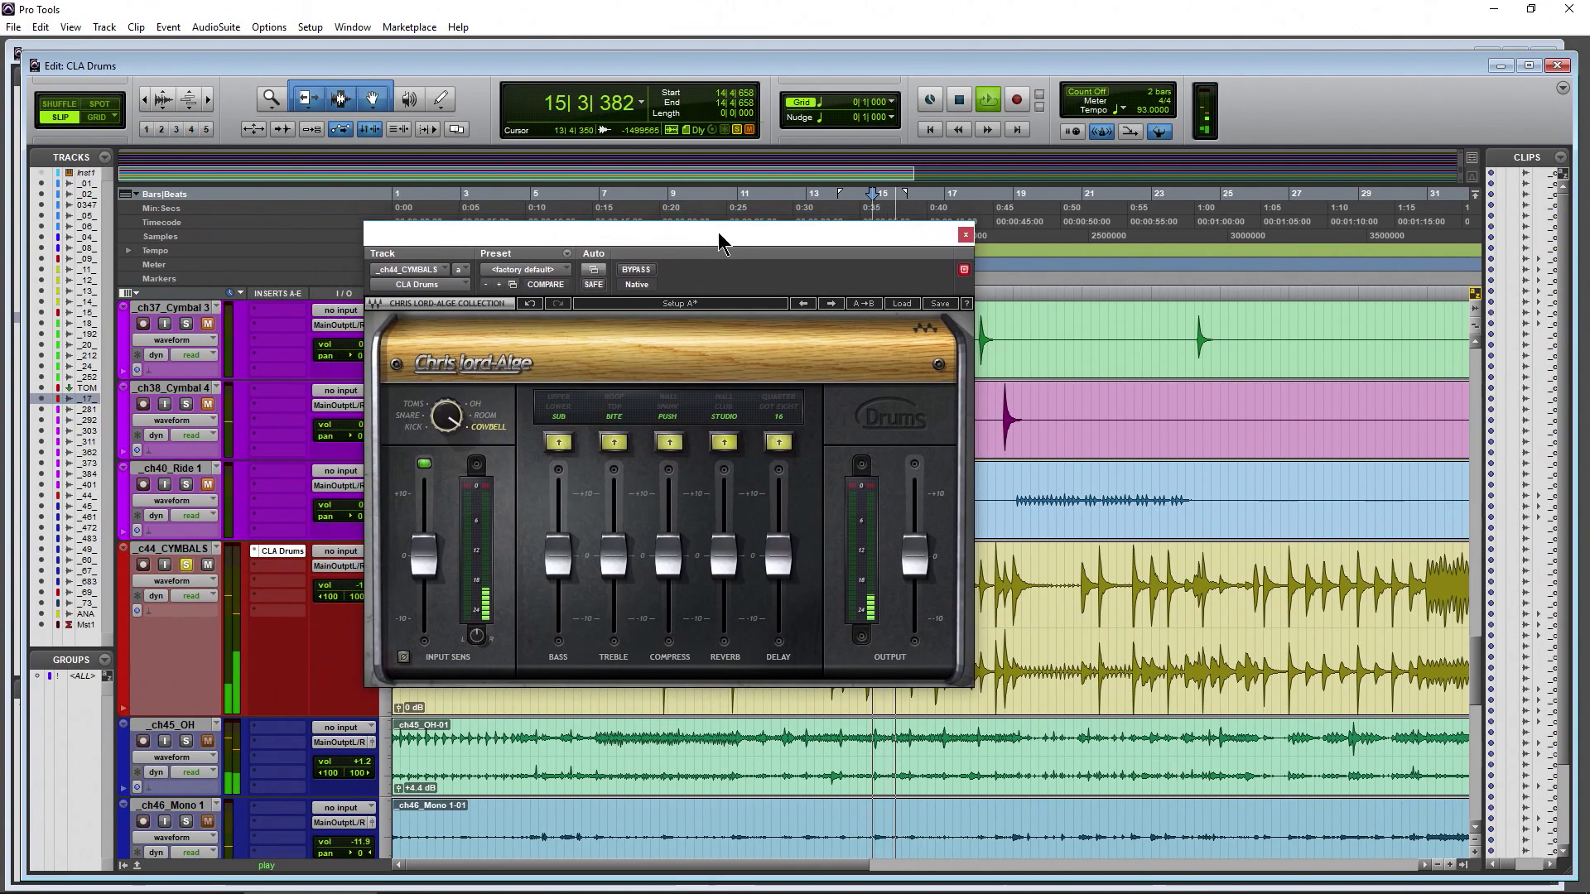
- Lower the cymbal delay to about -7 and switch it off, audition a boosted Hall reverb, and set the reverb to Studio at about -6
scroll(776, 501, "down", 6)
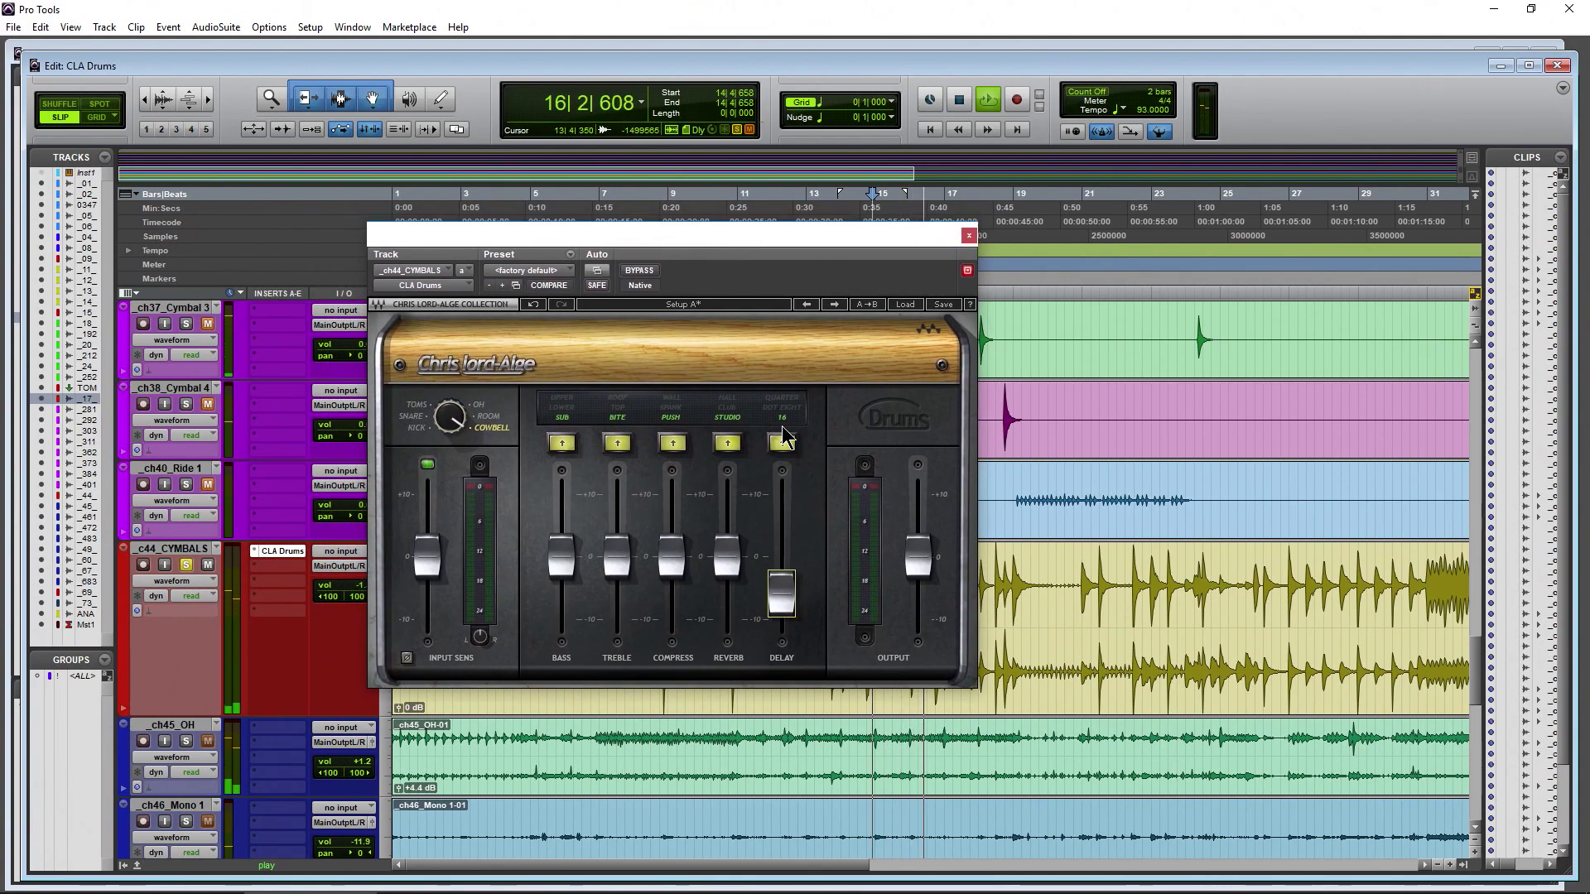
scroll(780, 582, "down", 3)
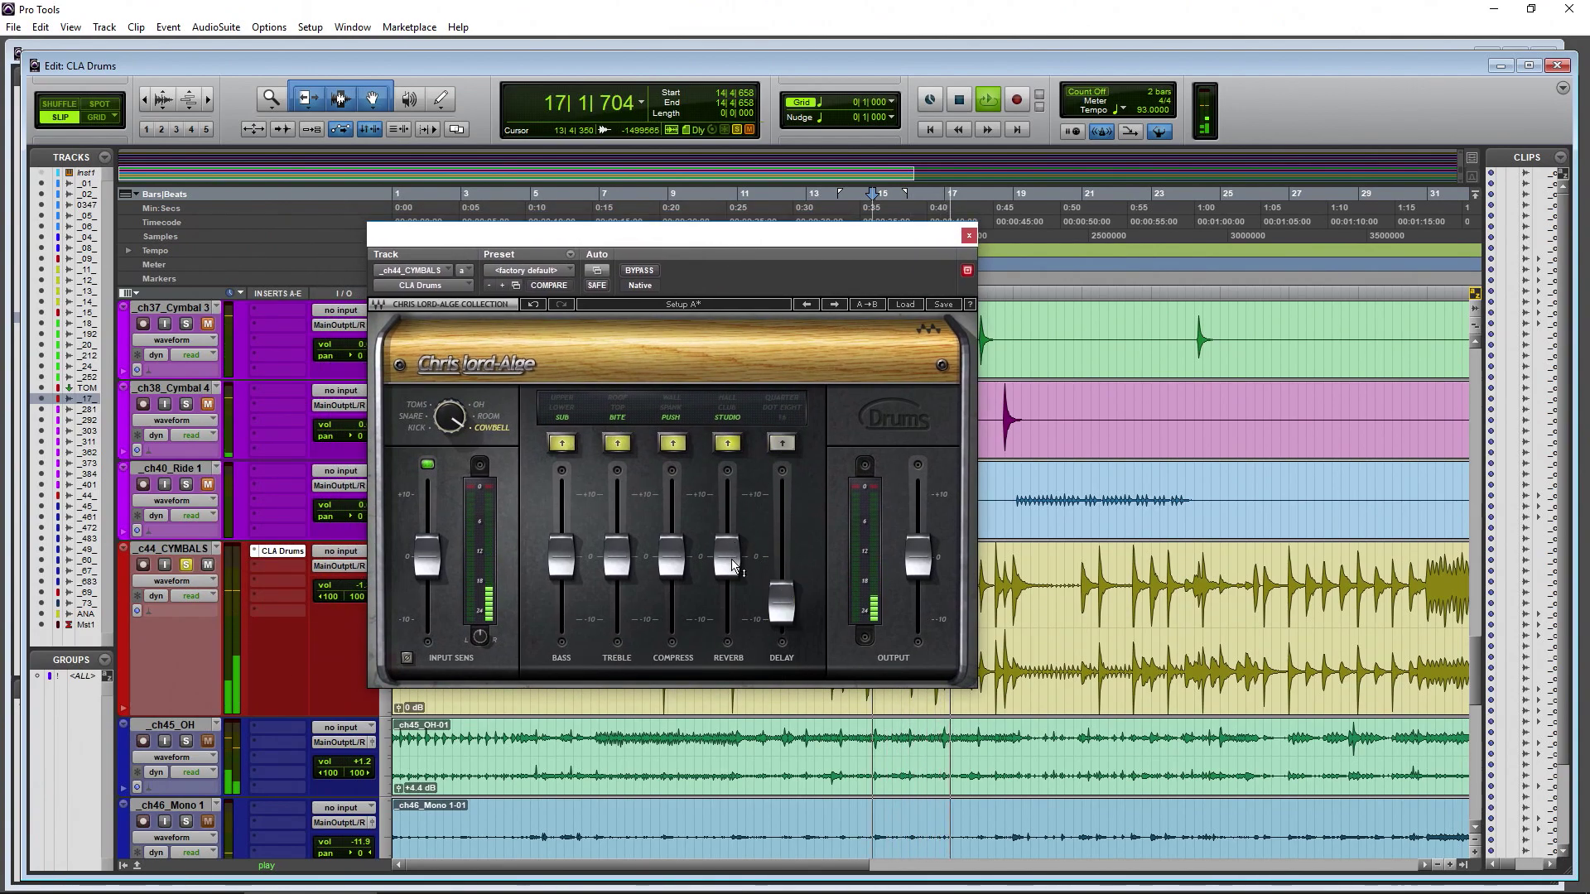
left_click_drag(732, 565, 732, 502)
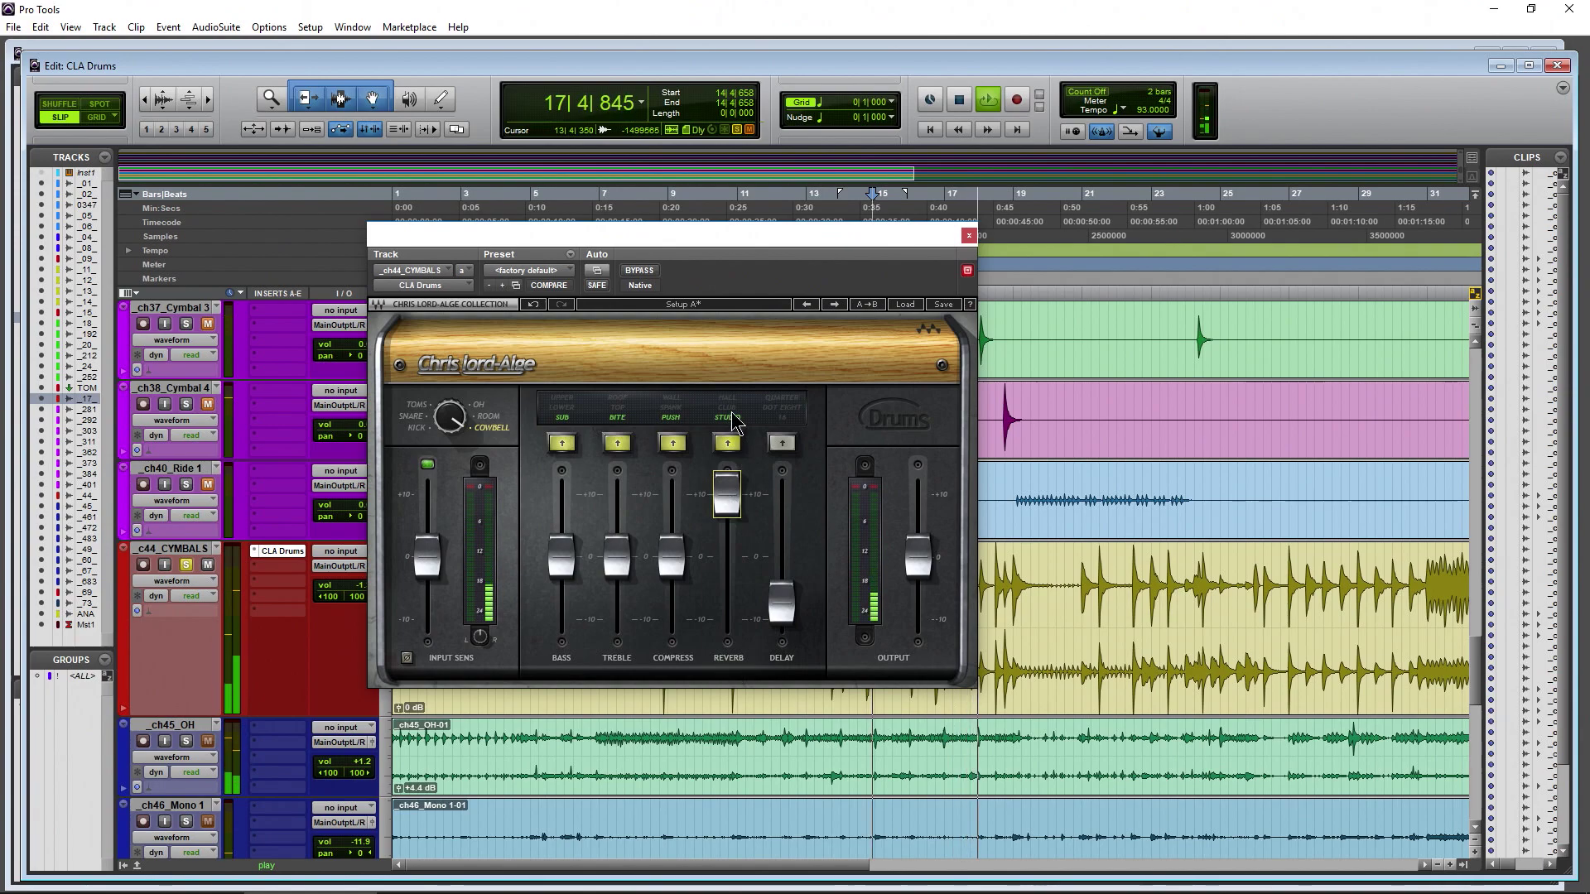
left_click(732, 414)
left_click(732, 414)
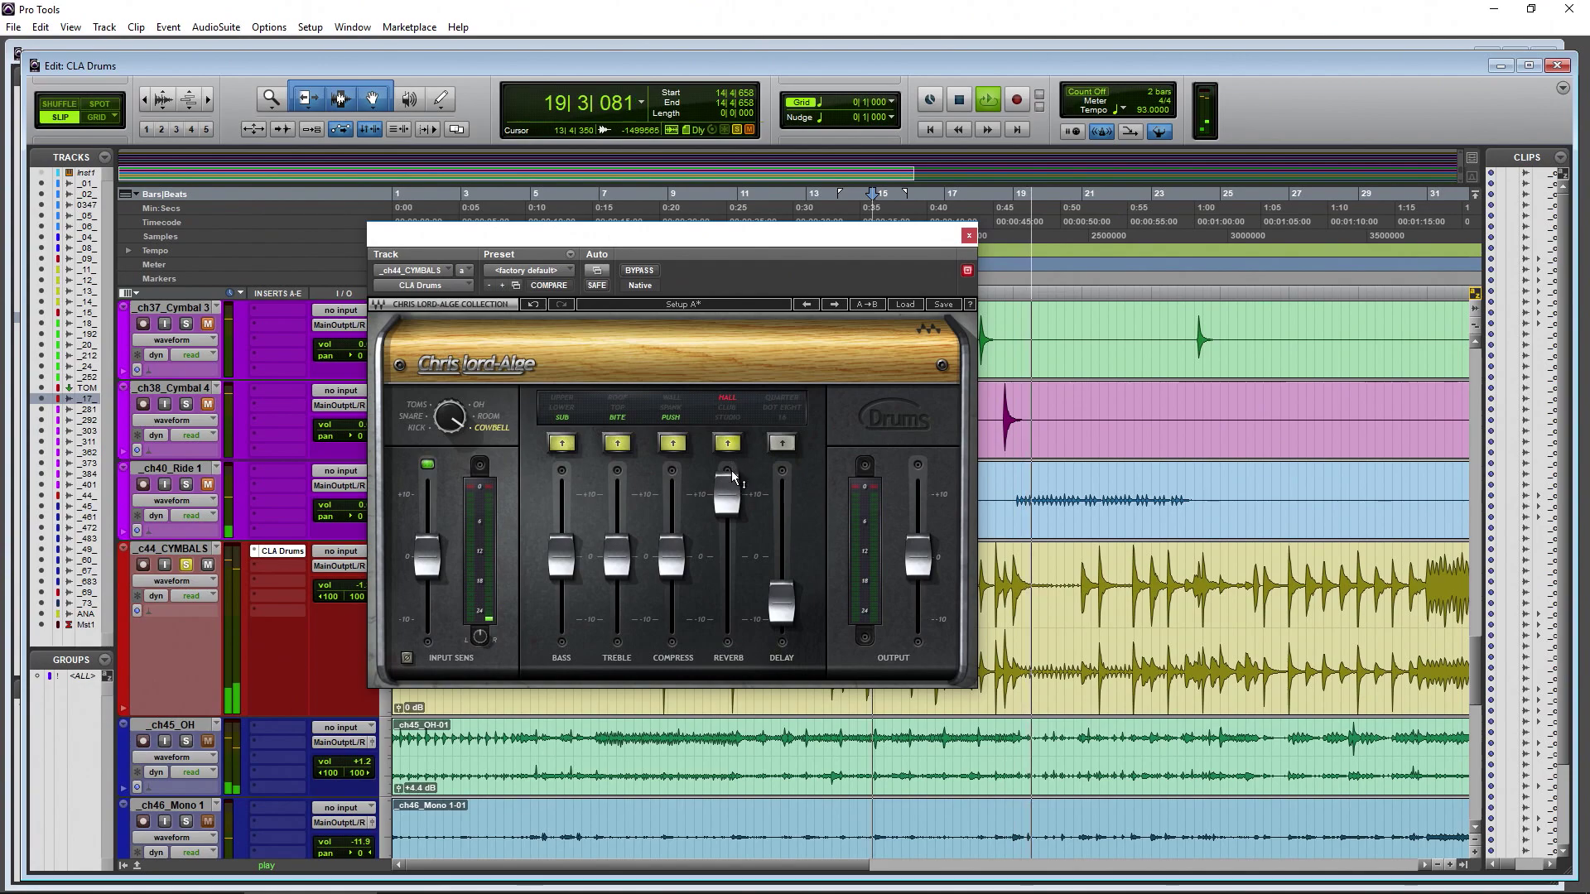
left_click_drag(727, 495, 727, 594)
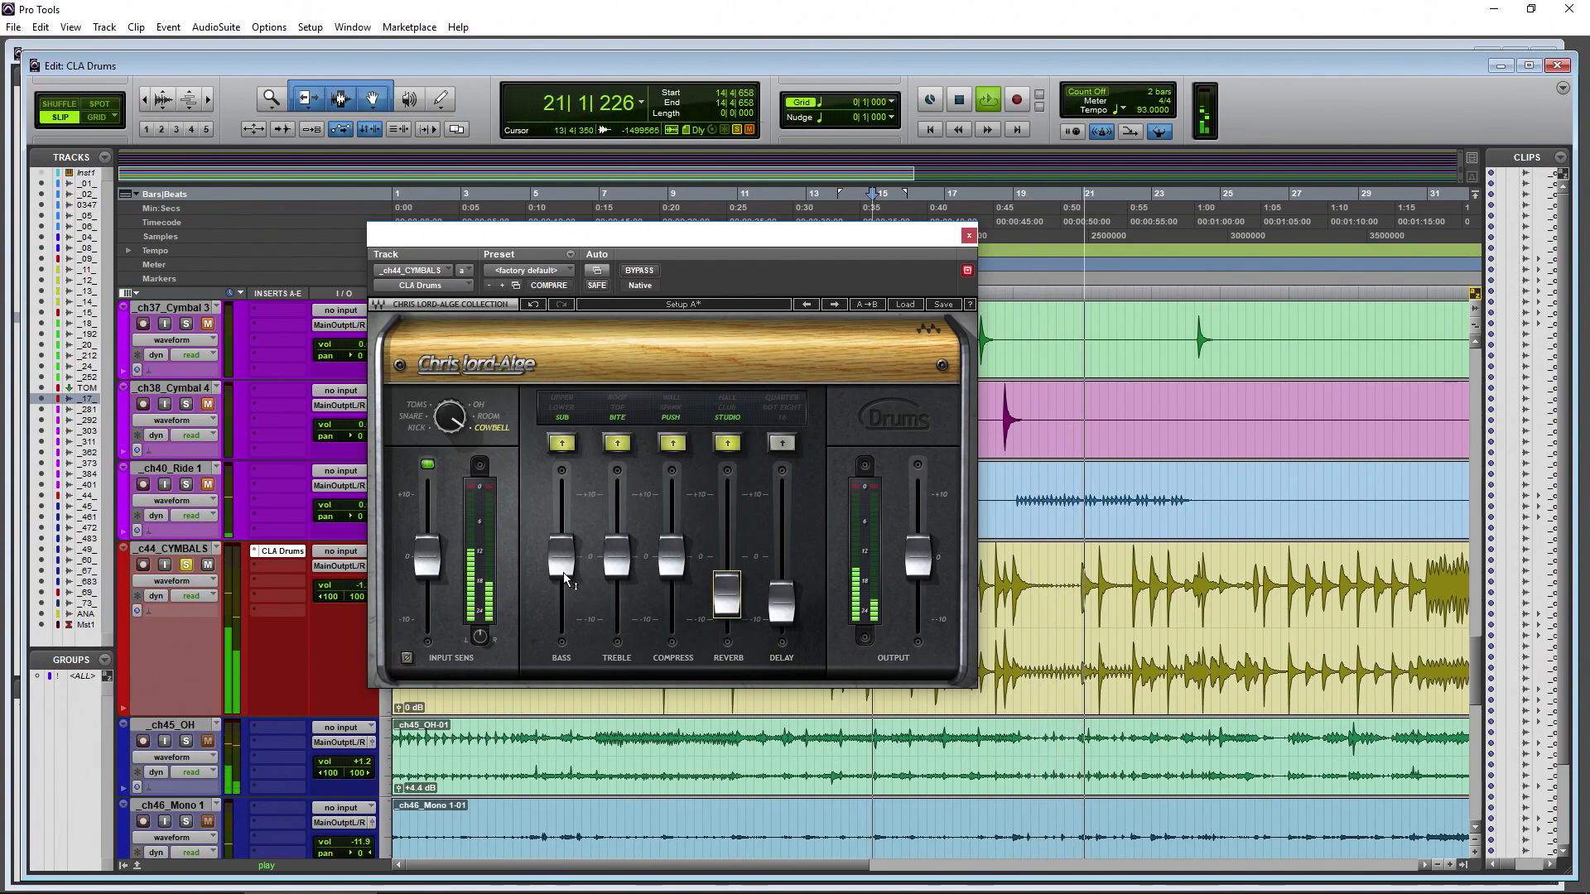
- In the cymbals' CLA Drums, raise the bass to about +10, set the input sensitivity to 1.3 and switch the bass mode to LOWER
left_click_drag(560, 570, 561, 508)
left_click(562, 443)
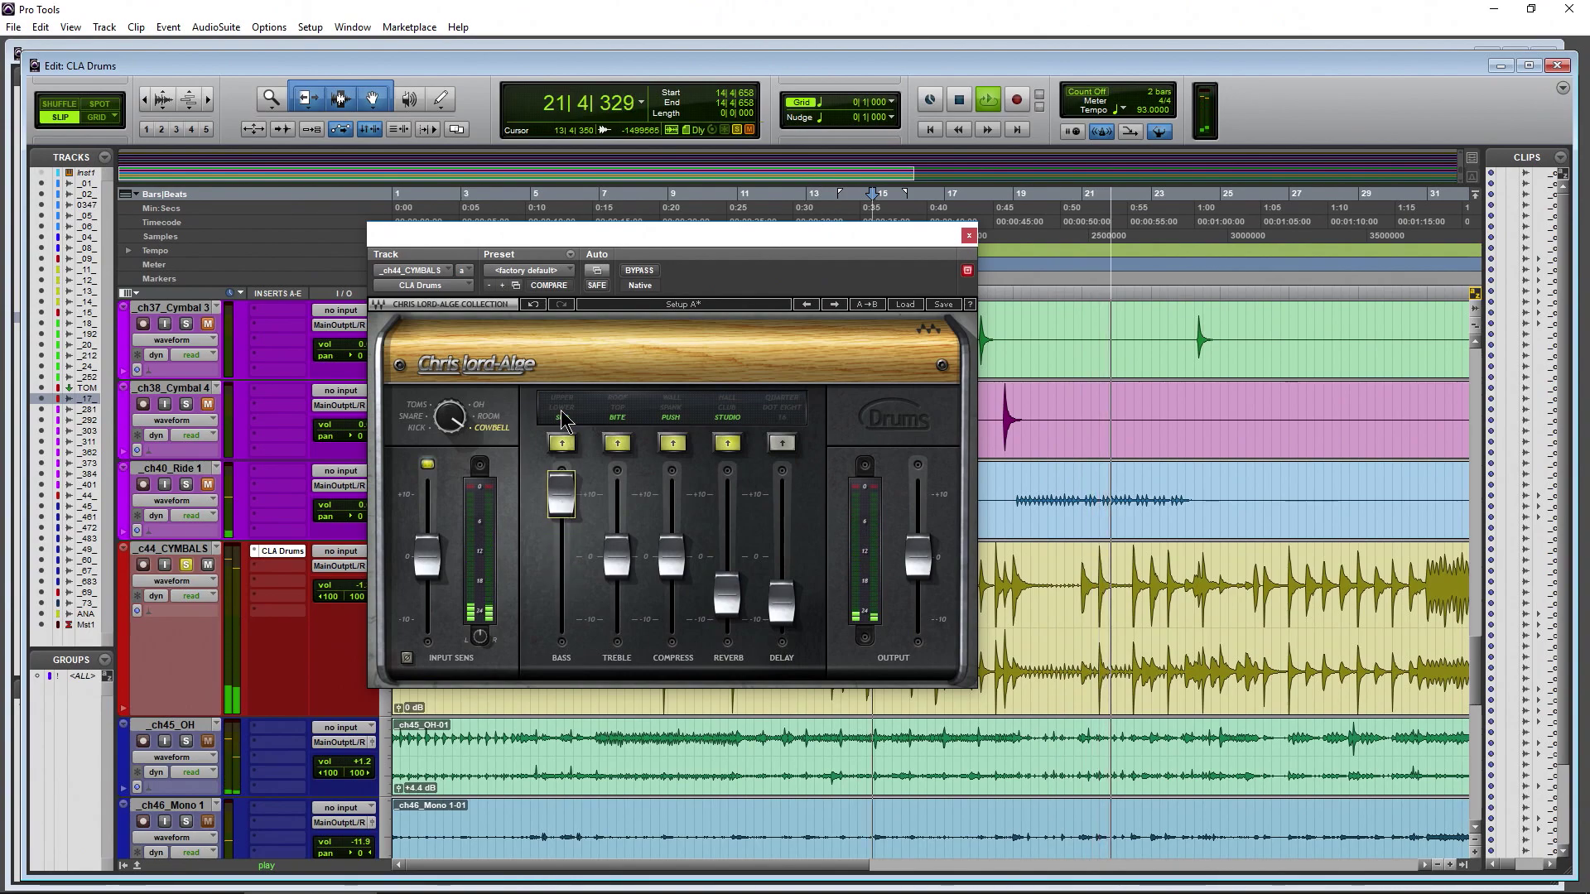
left_click_drag(430, 553, 430, 544)
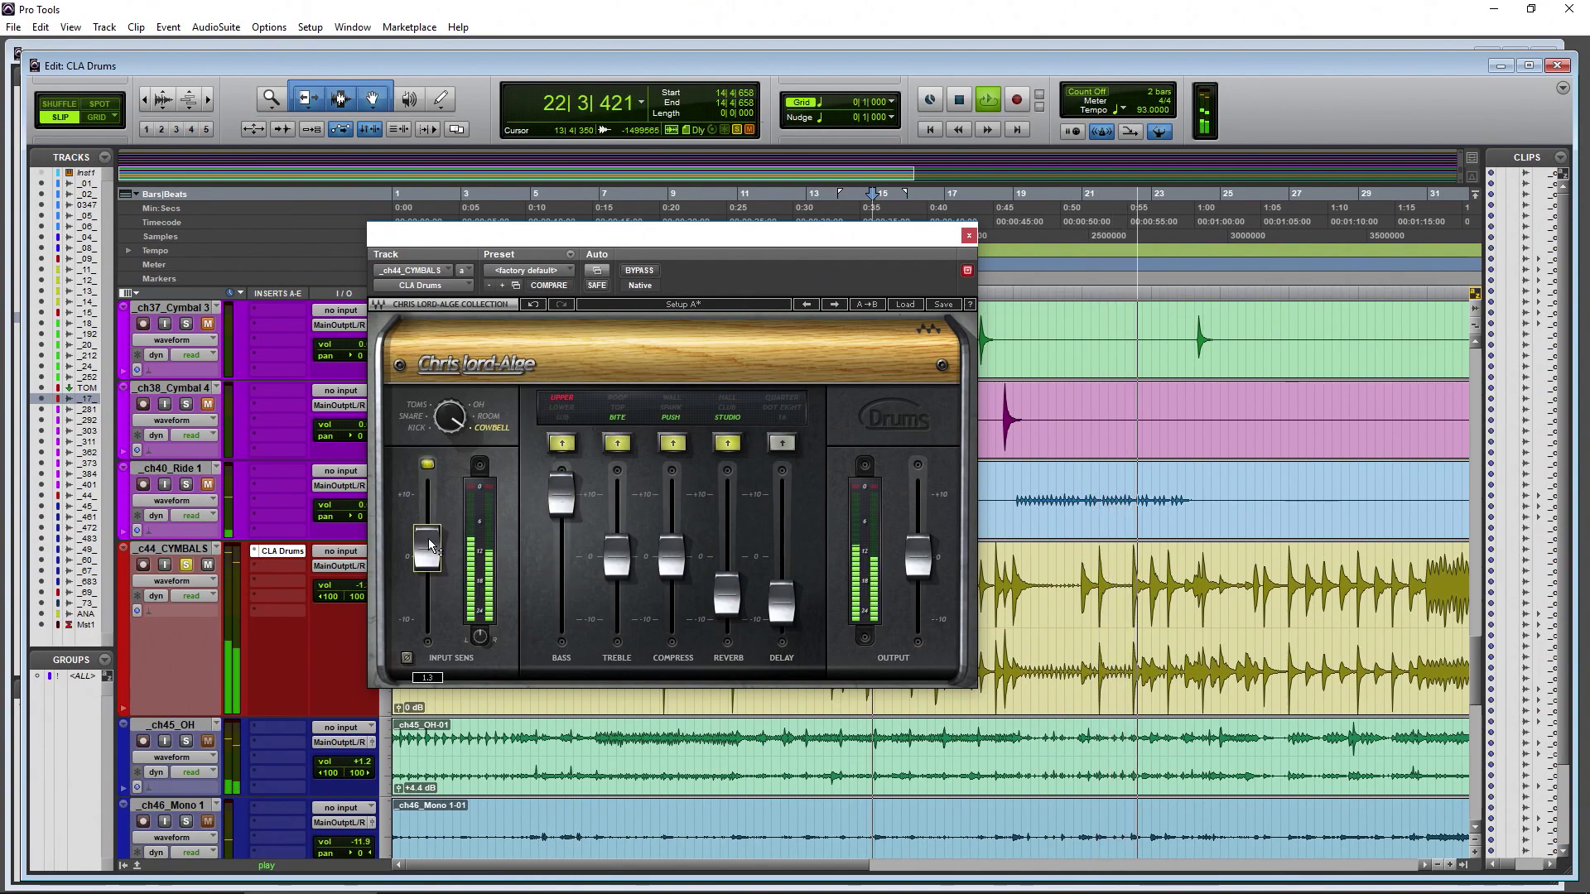
left_click(561, 443)
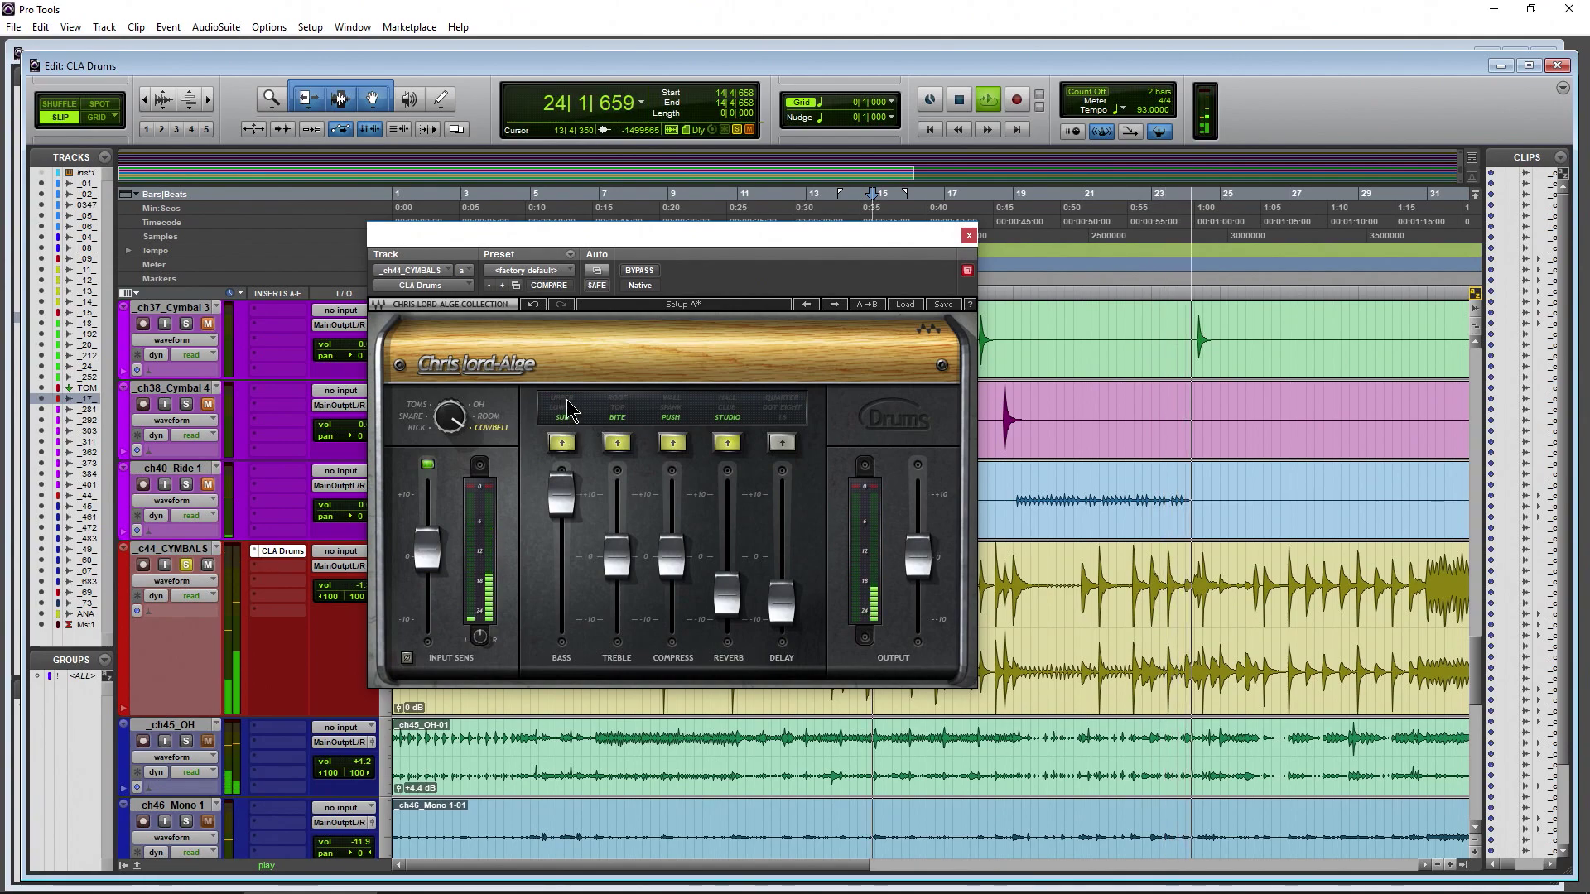
left_click(567, 408)
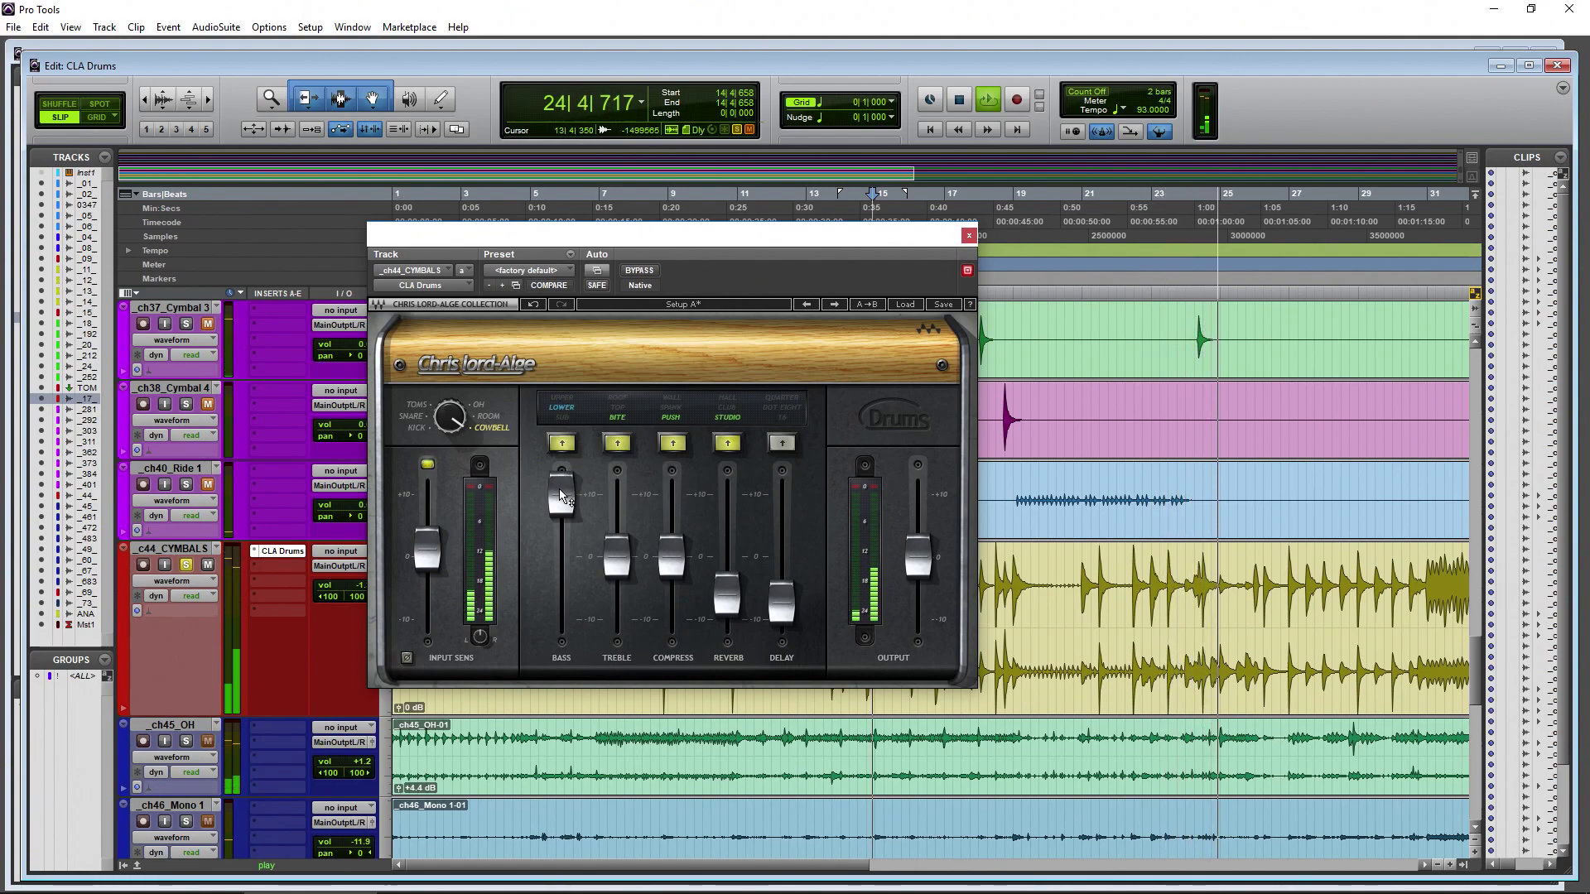
- Bring the bass down slightly below 0 and raise the treble to 7.2 in ROOF mode, comparing with the treble switched off
left_click_drag(561, 487, 616, 522)
left_click(617, 553)
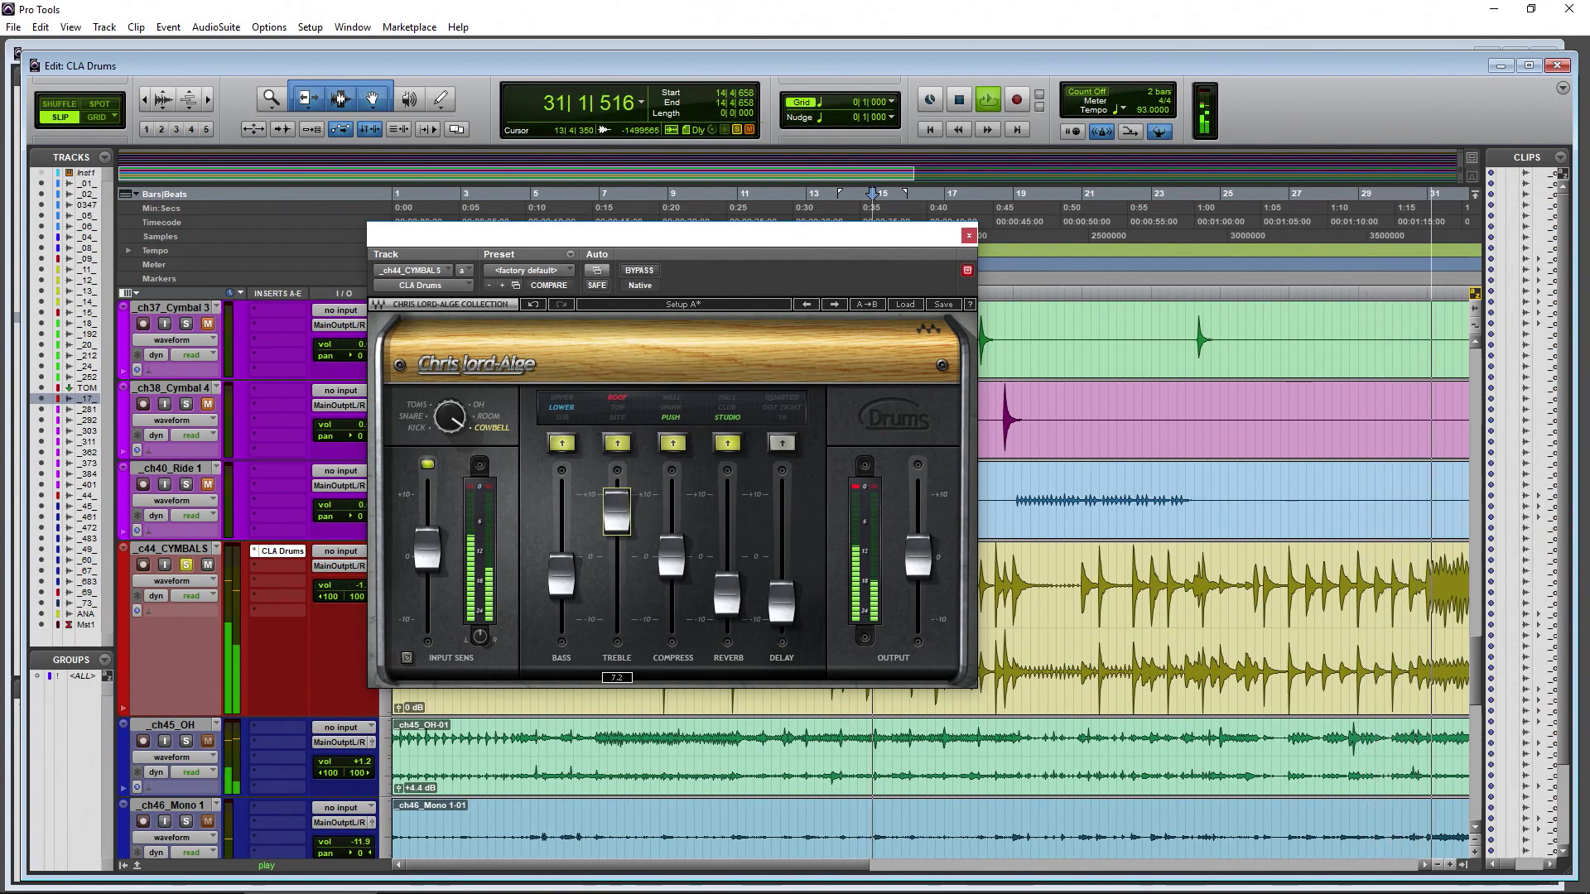
left_click(616, 443)
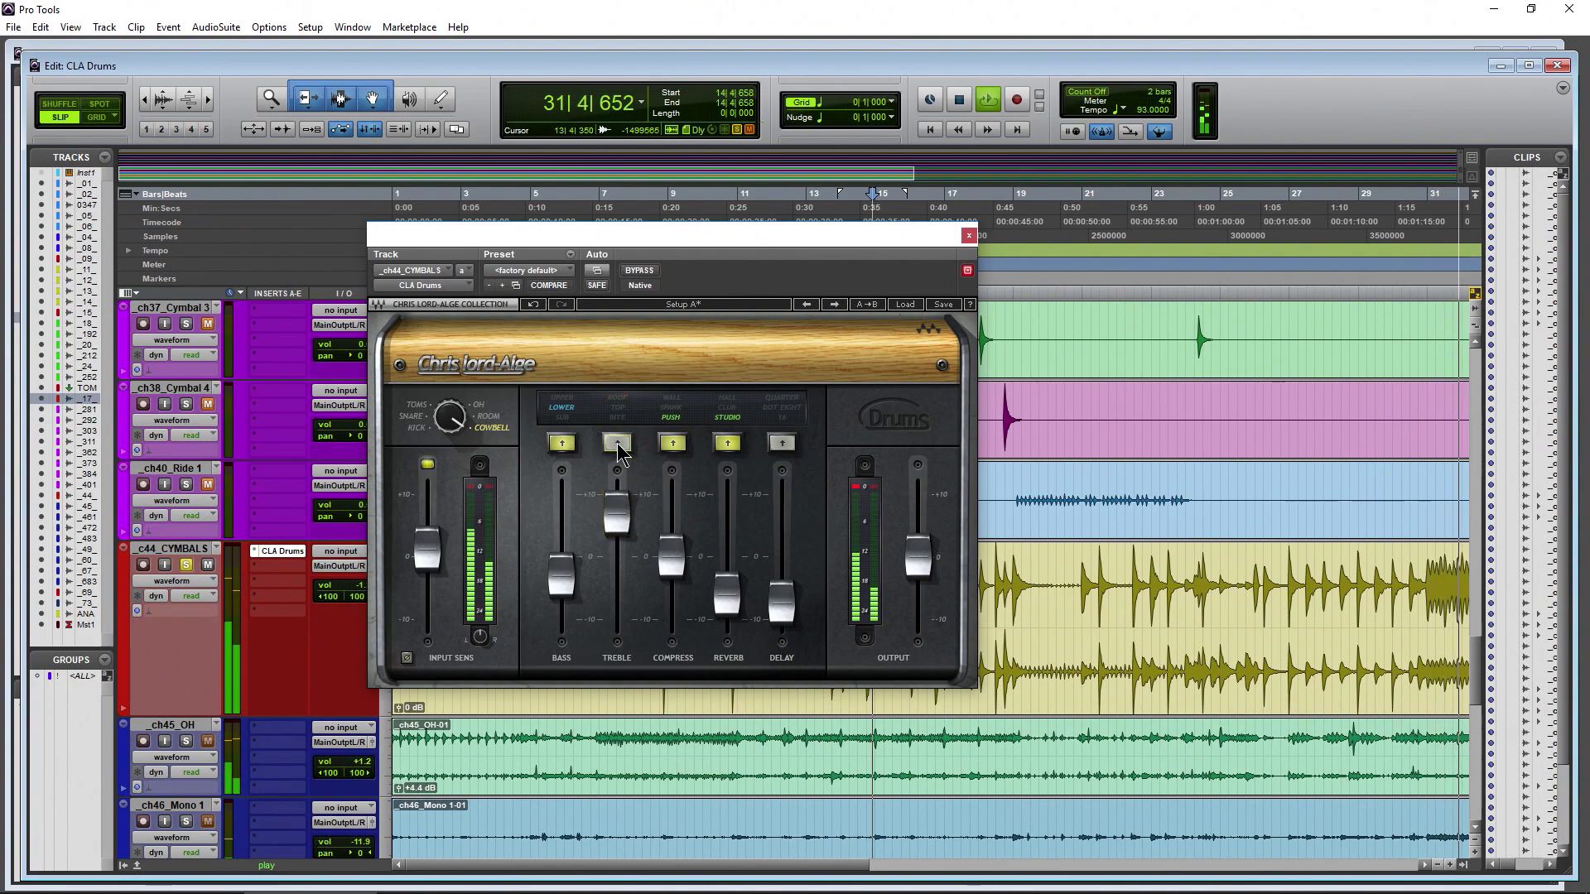
left_click(617, 444)
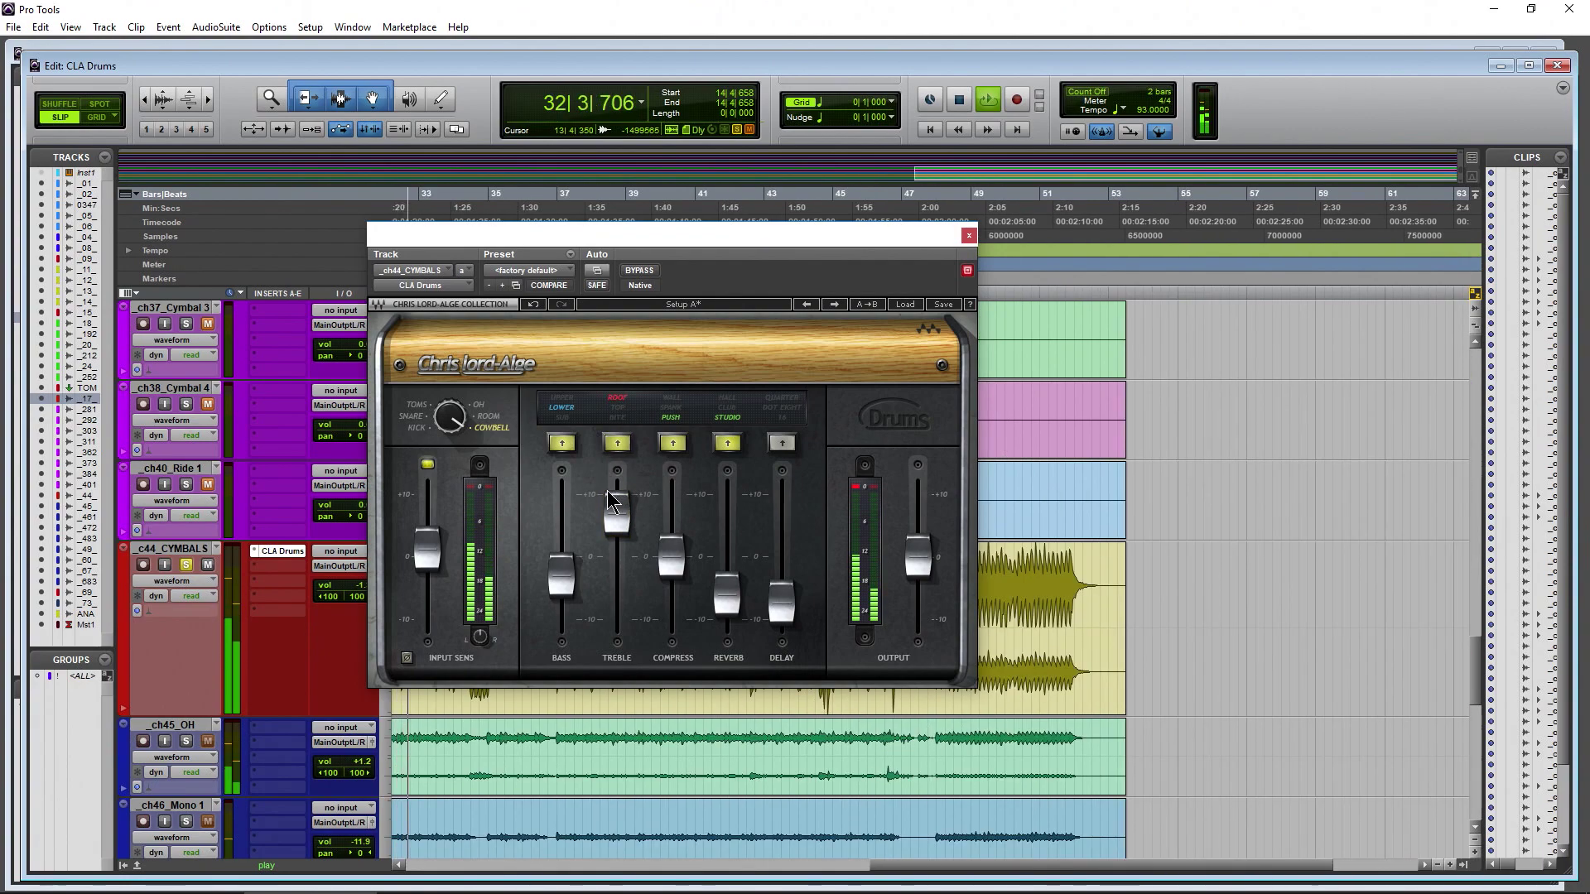
key("space")
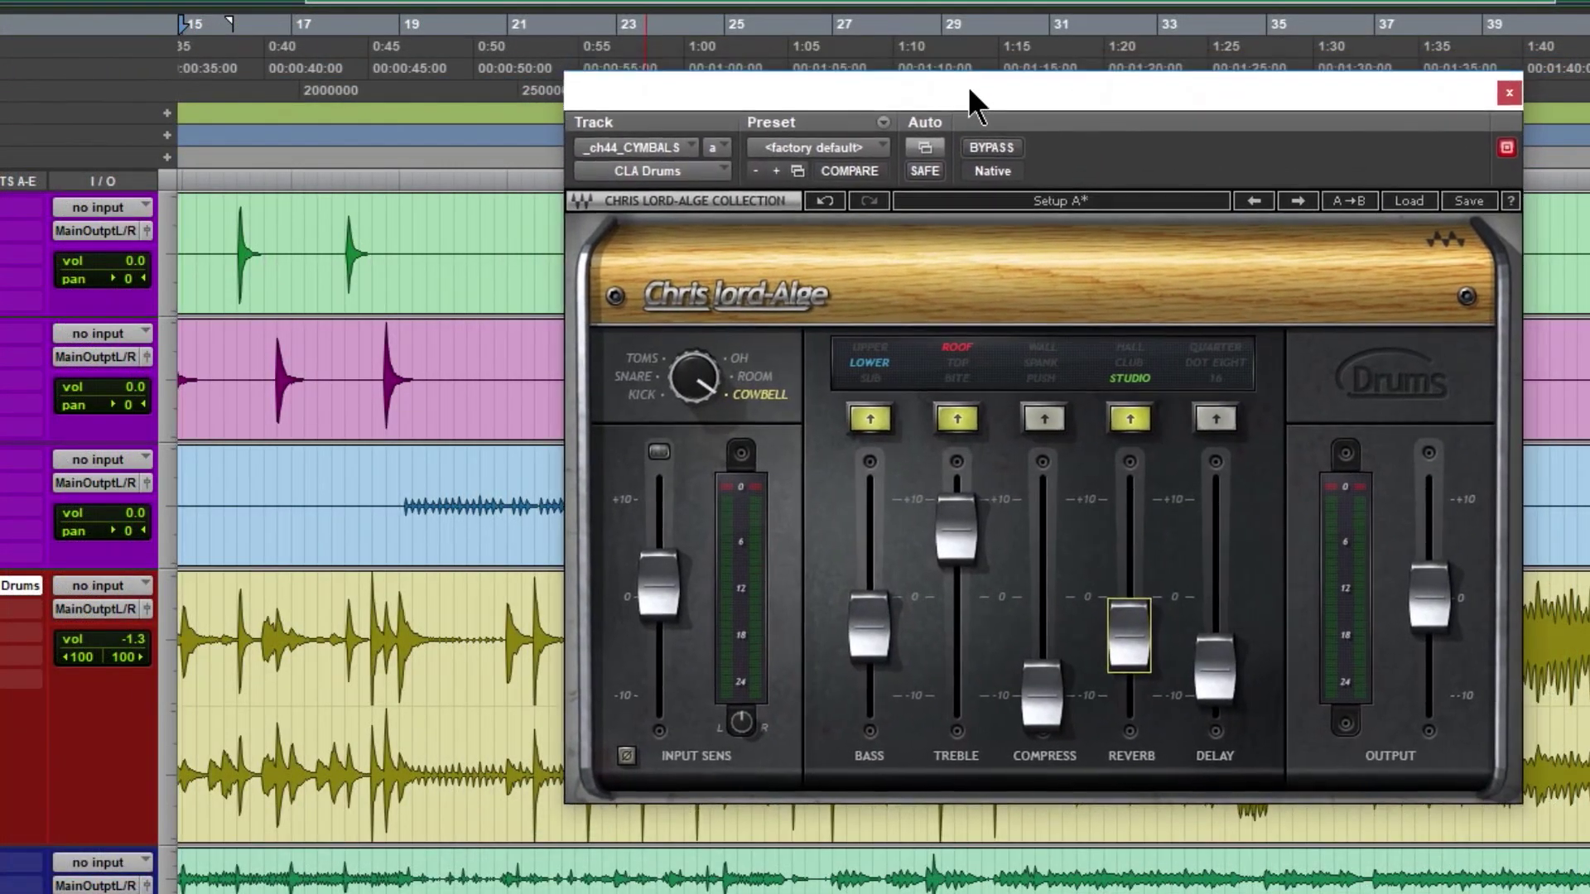
- Play the cymbals track from bar 15 and compare the sound with CLA Drums bypassed and active
left_click_drag(967, 86, 966, 97)
key("space")
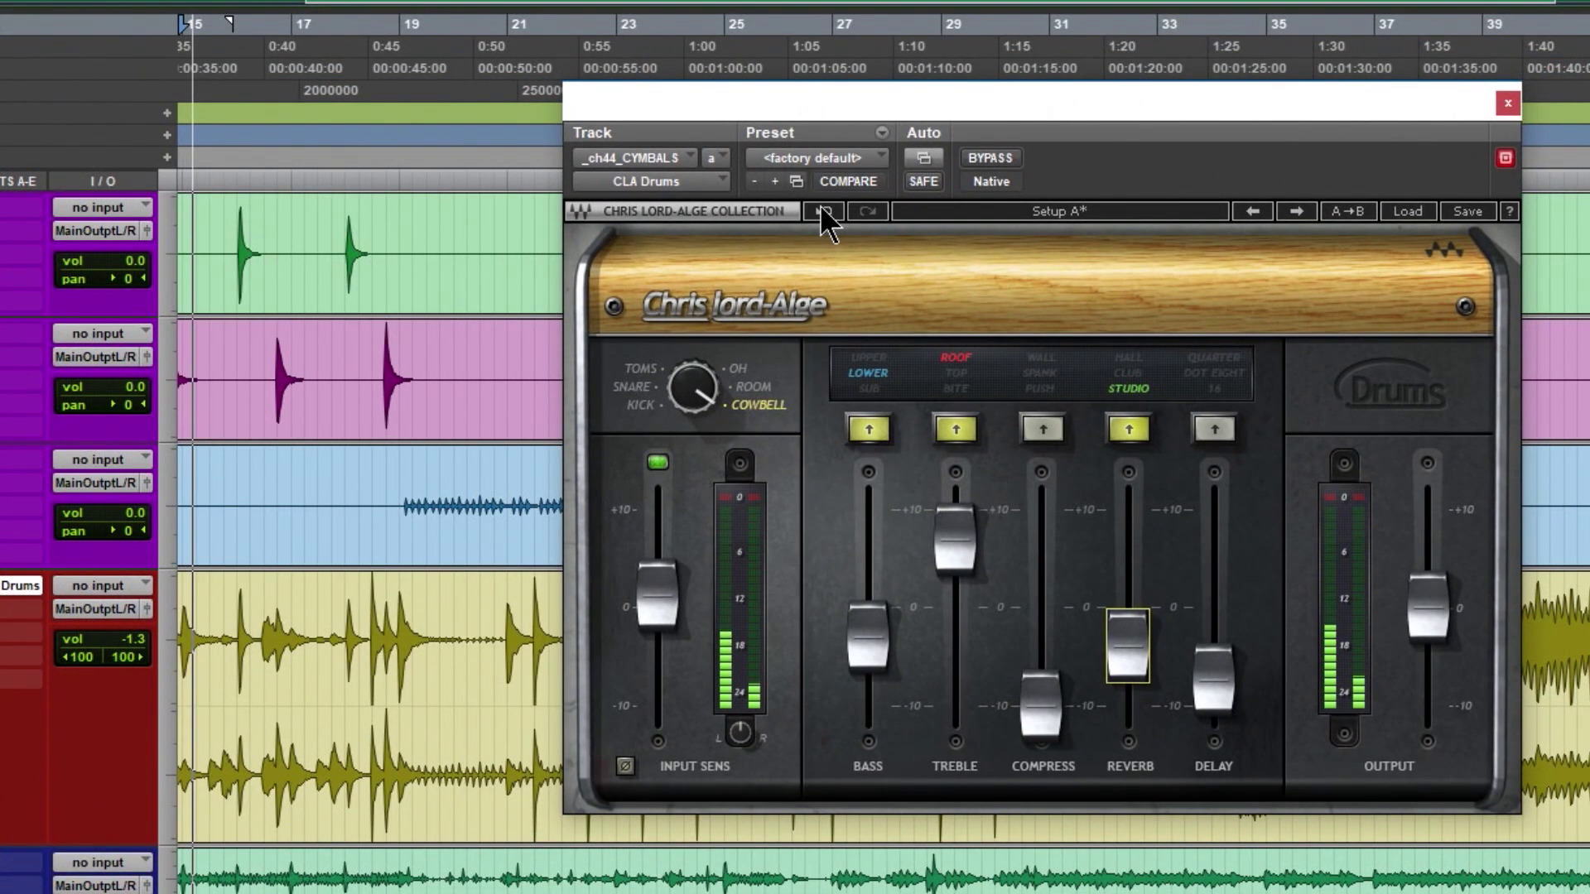
left_click(1002, 162)
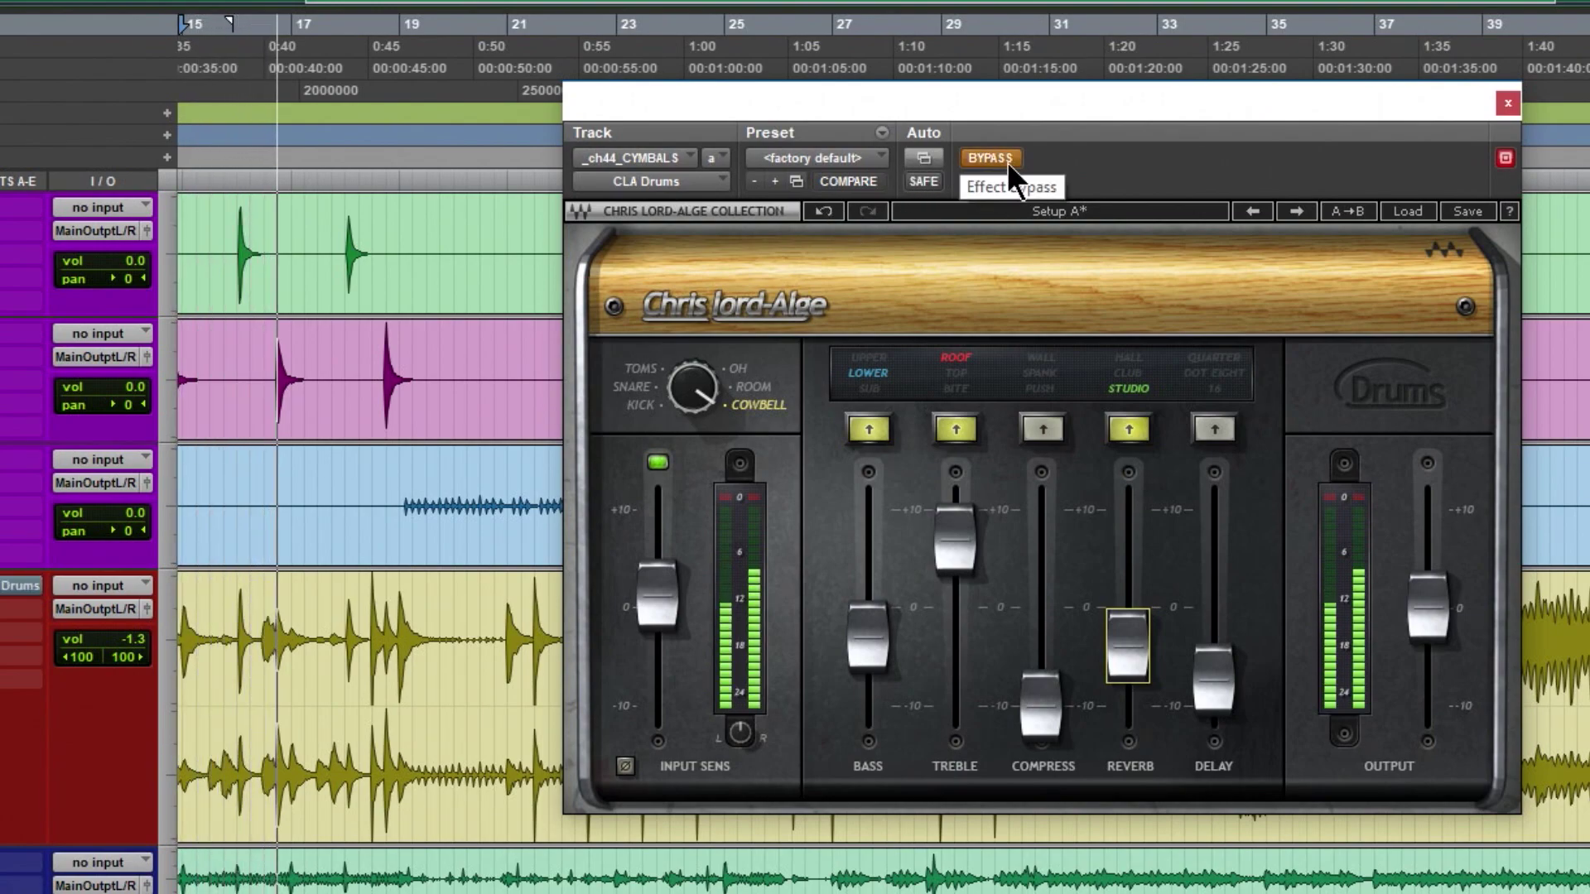
left_click(1007, 161)
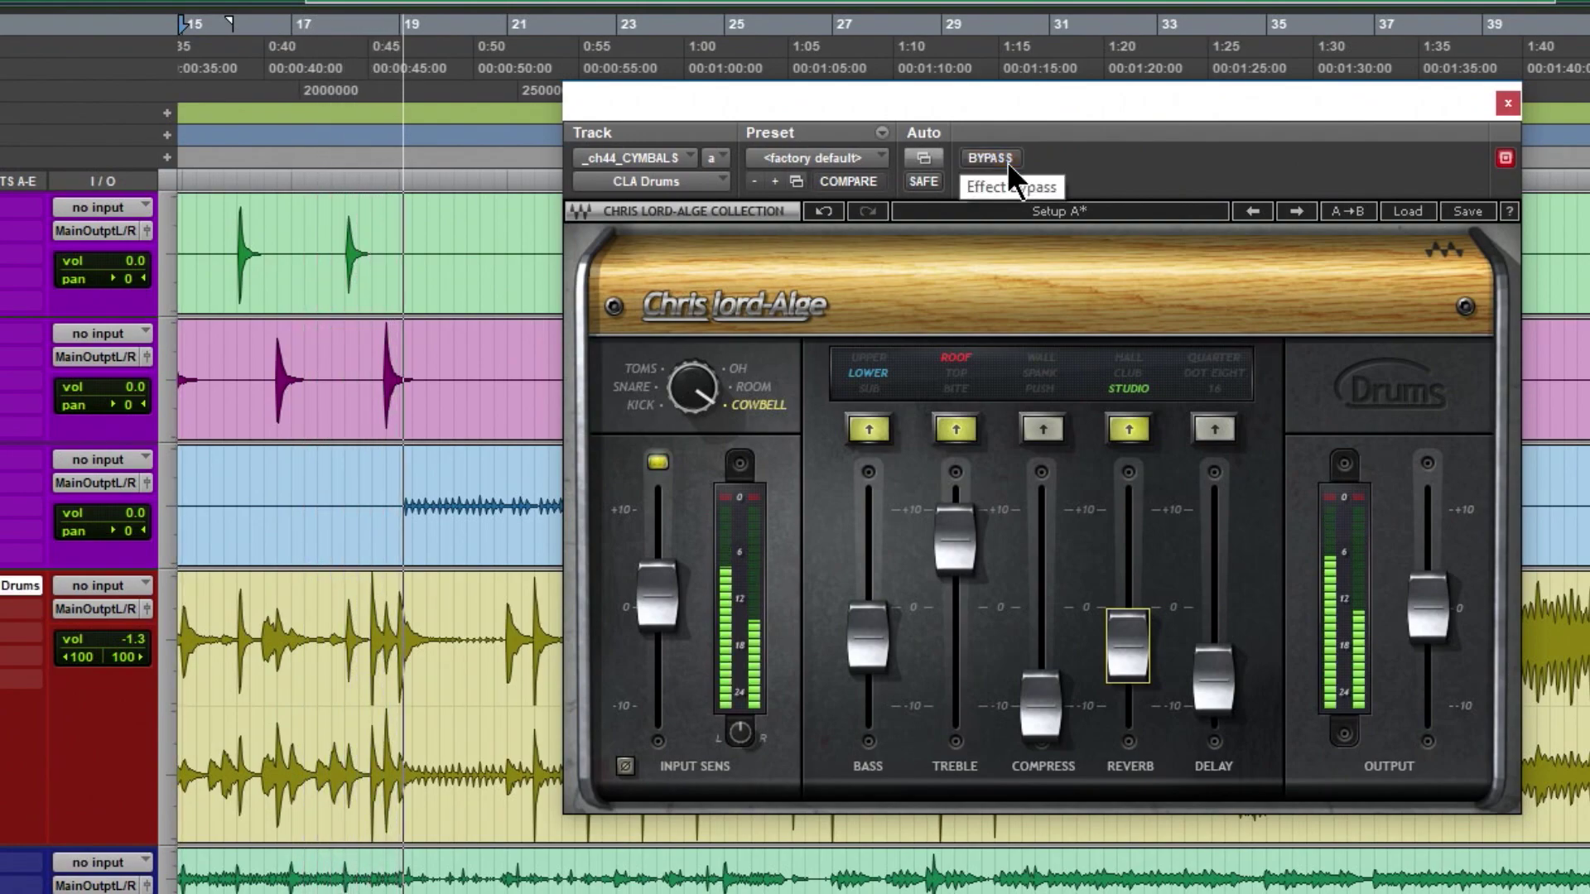
- Replay the cymbal hits from just after bar 18, once with CLA Drums bypassed and once with it active
left_click(367, 624)
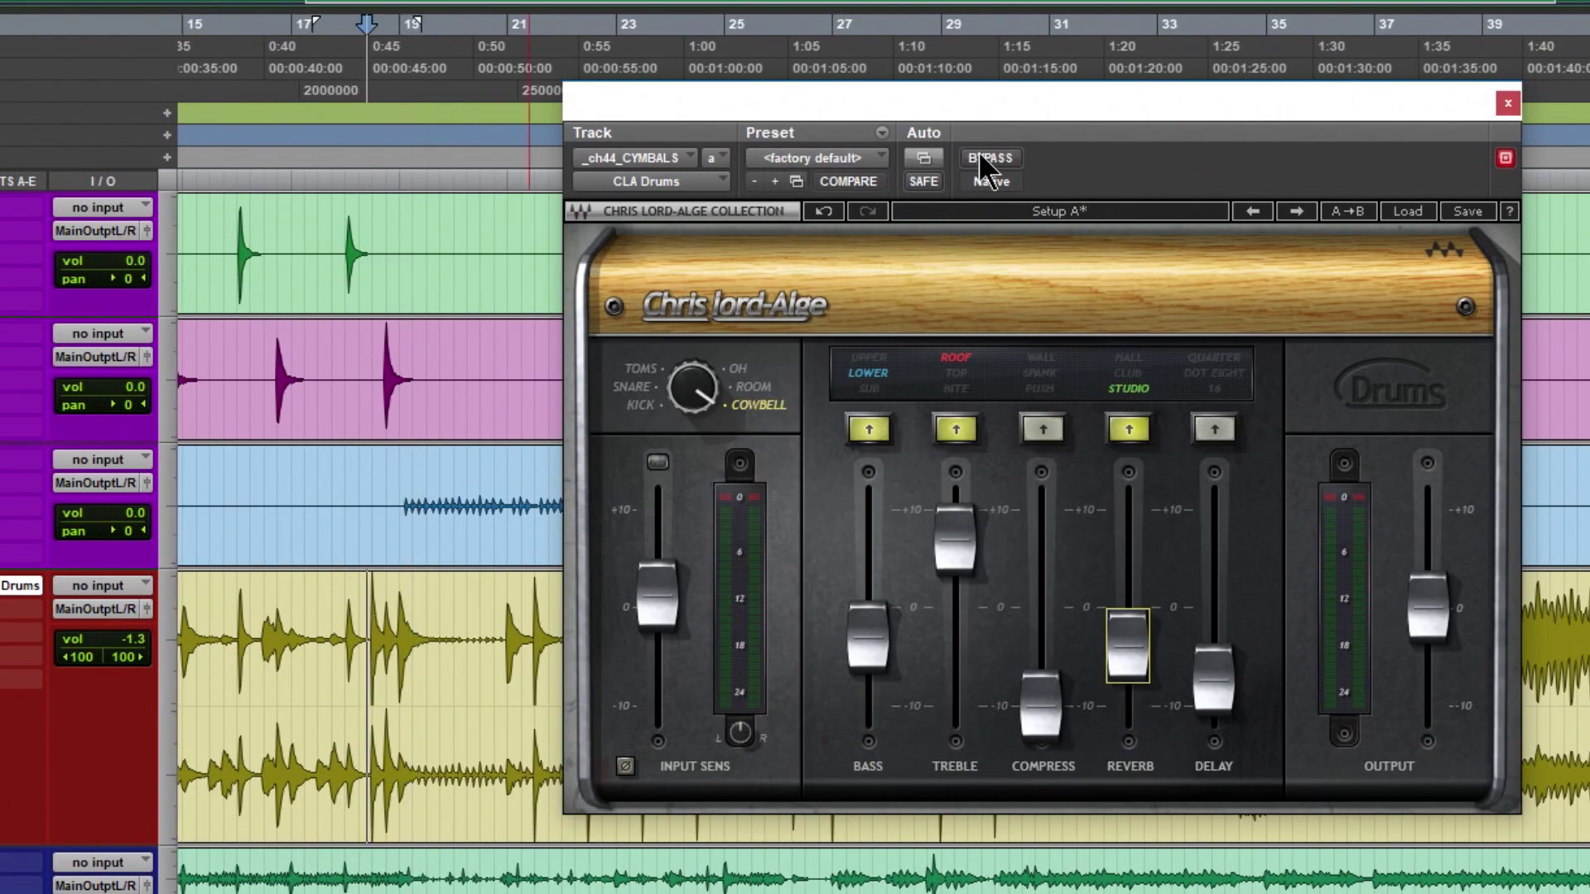
key("space")
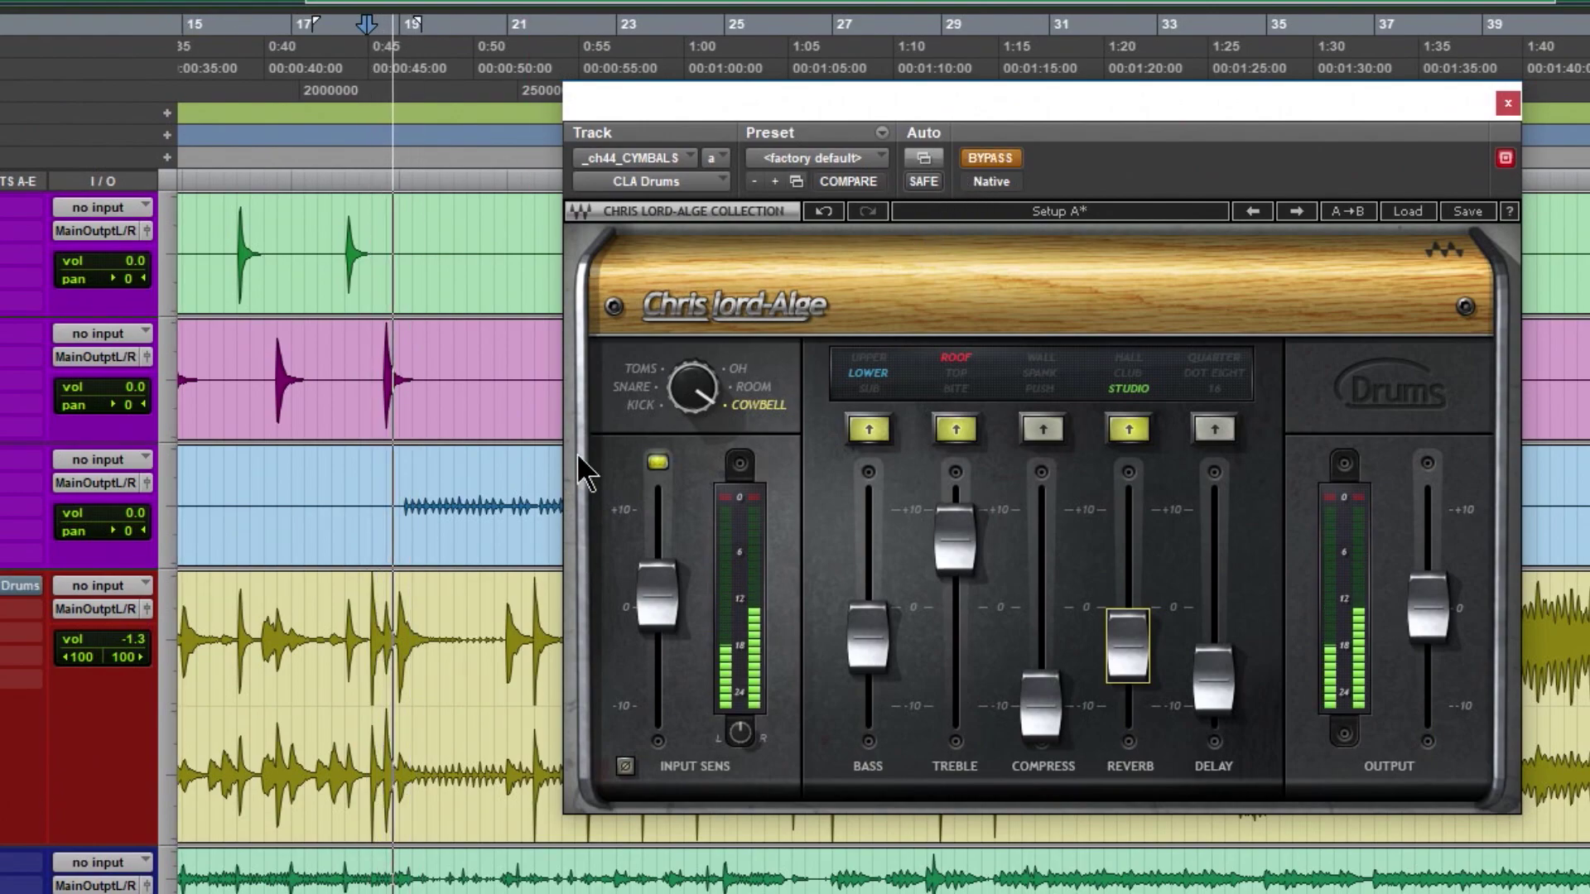
key("space")
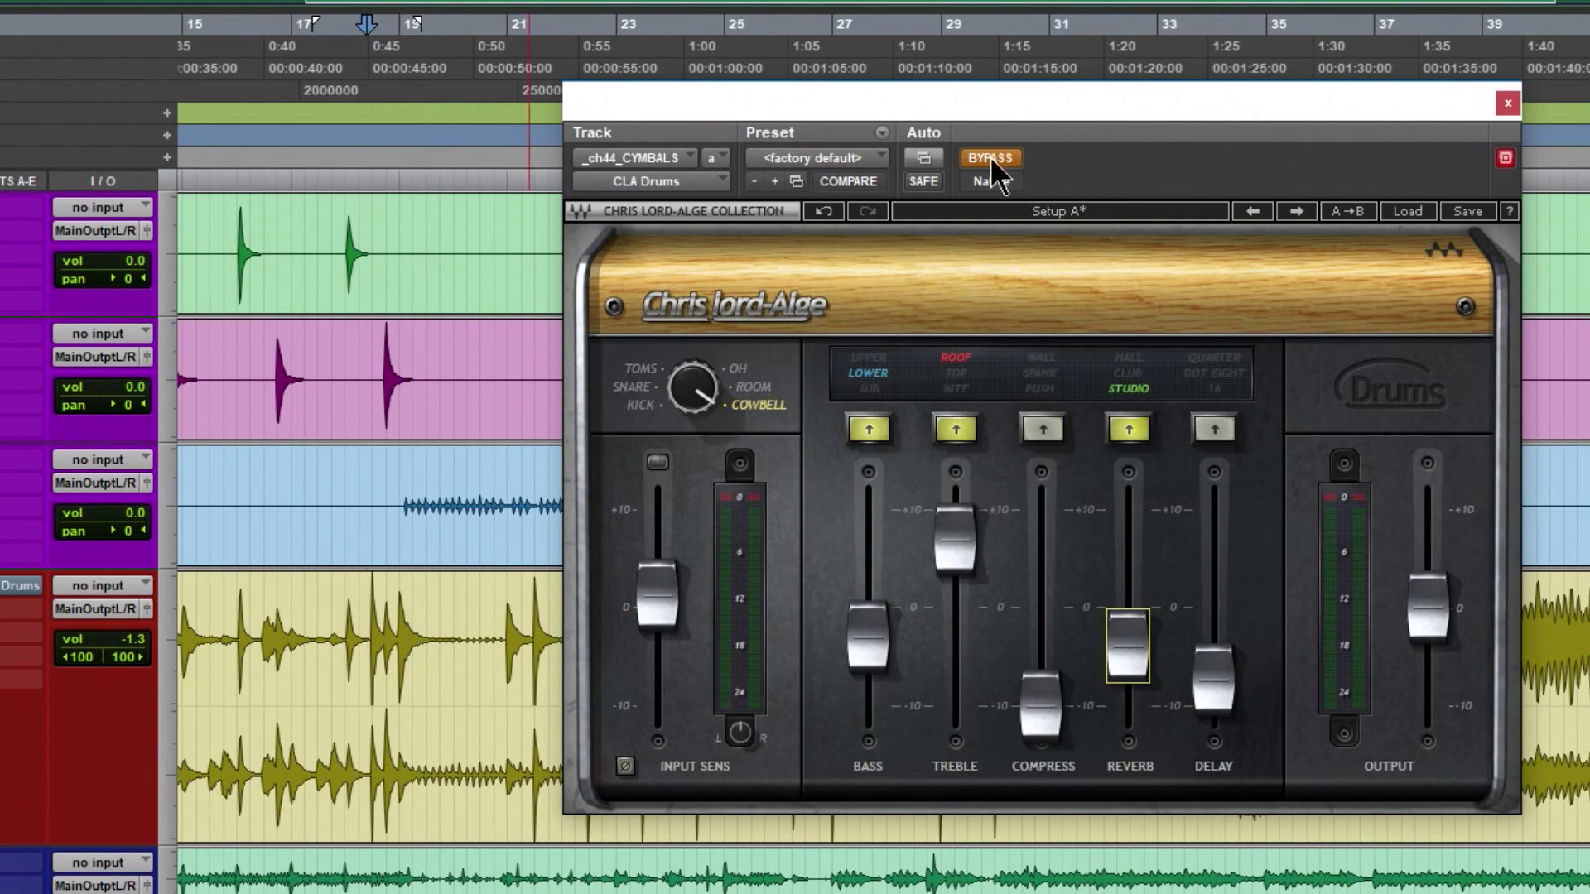
key("space")
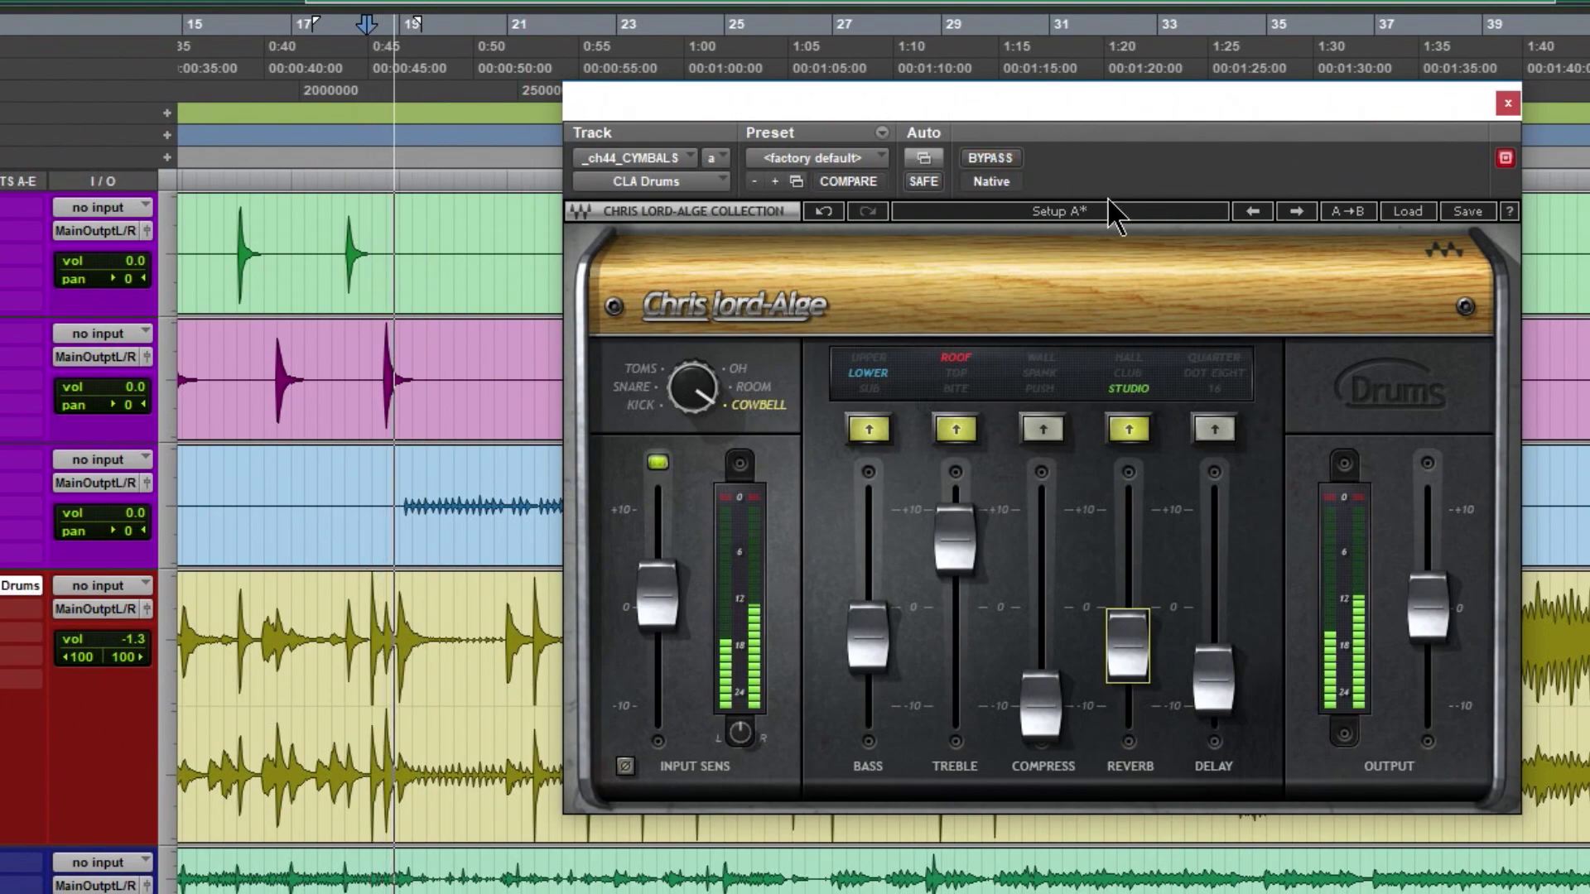
key("space")
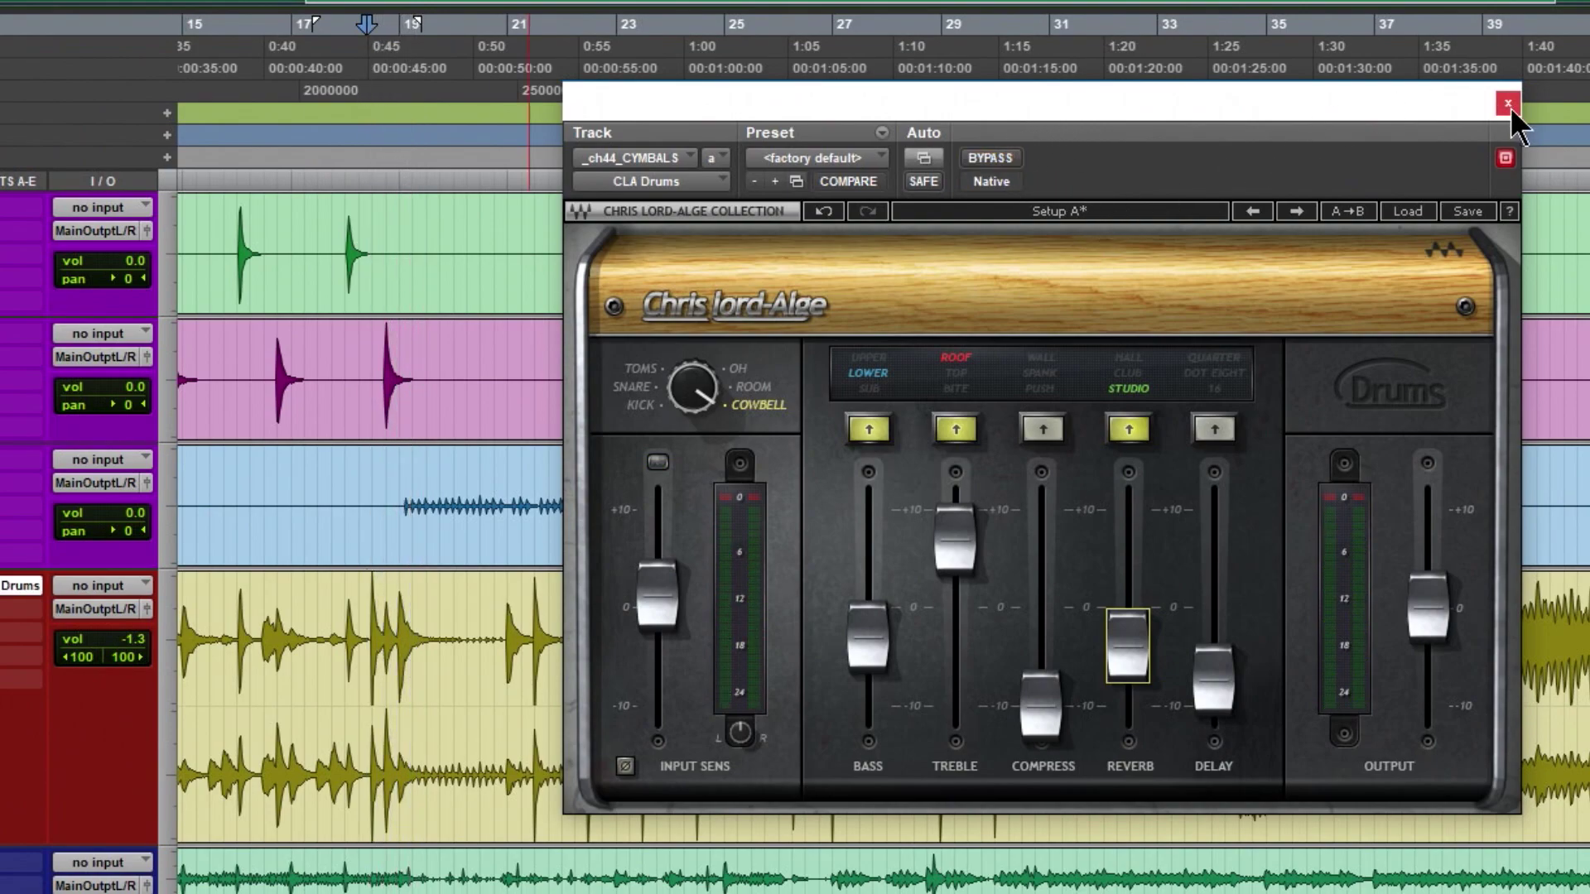
- Close the CLA Drums window and lower the cymbals track volume to -8.0 dB
left_click(1507, 104)
left_click_drag(122, 638, 126, 671)
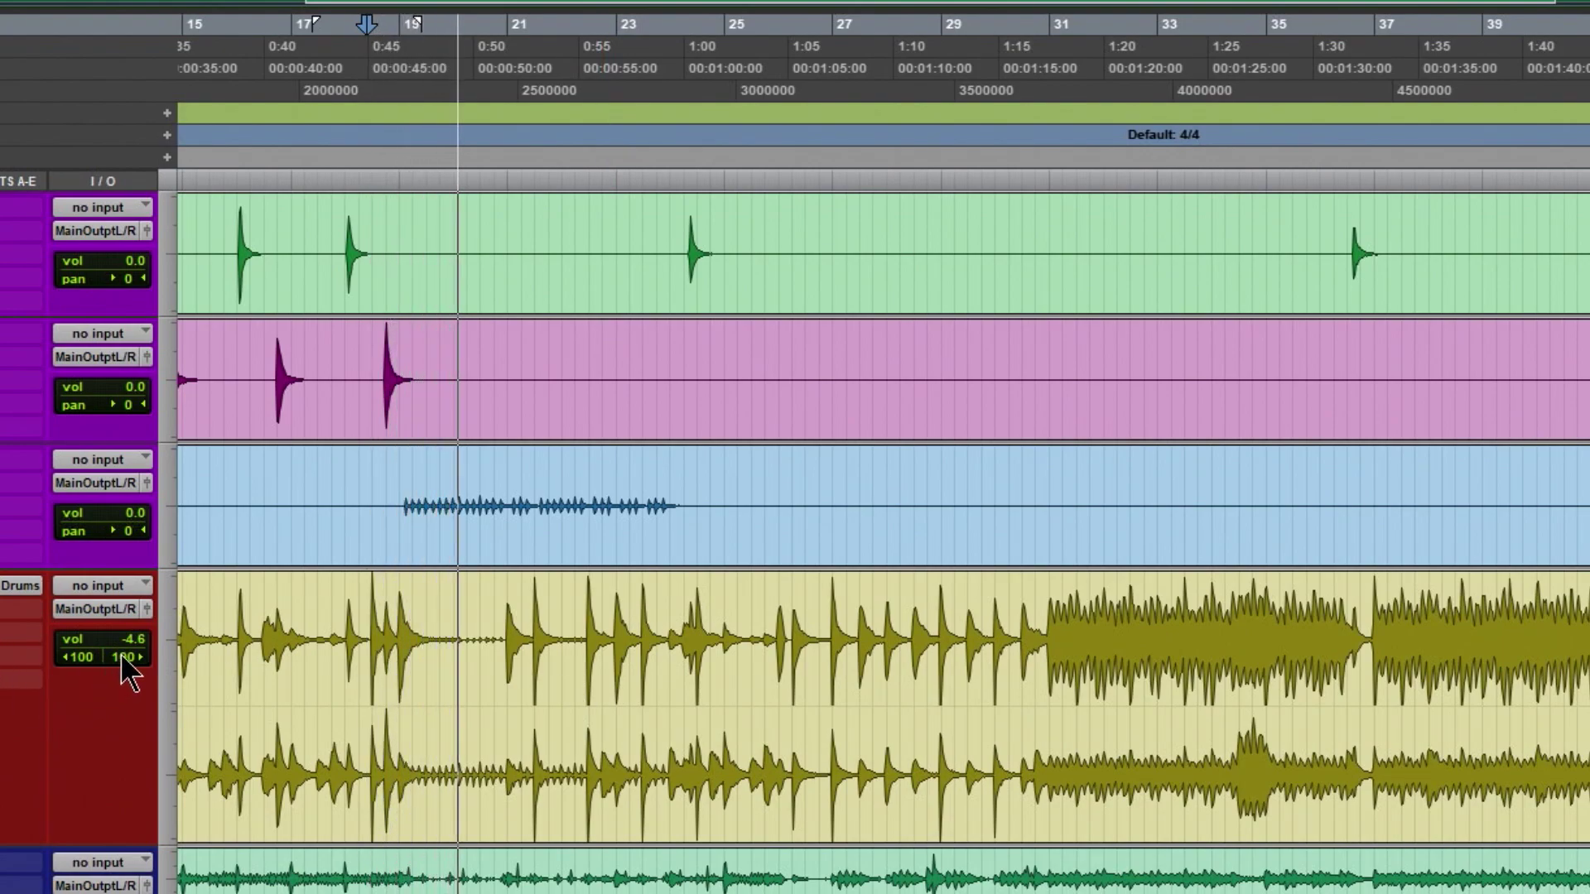
mouse_move(154, 633)
left_mouse_down()
mouse_move(149, 603)
mouse_move(146, 629)
left_mouse_up()
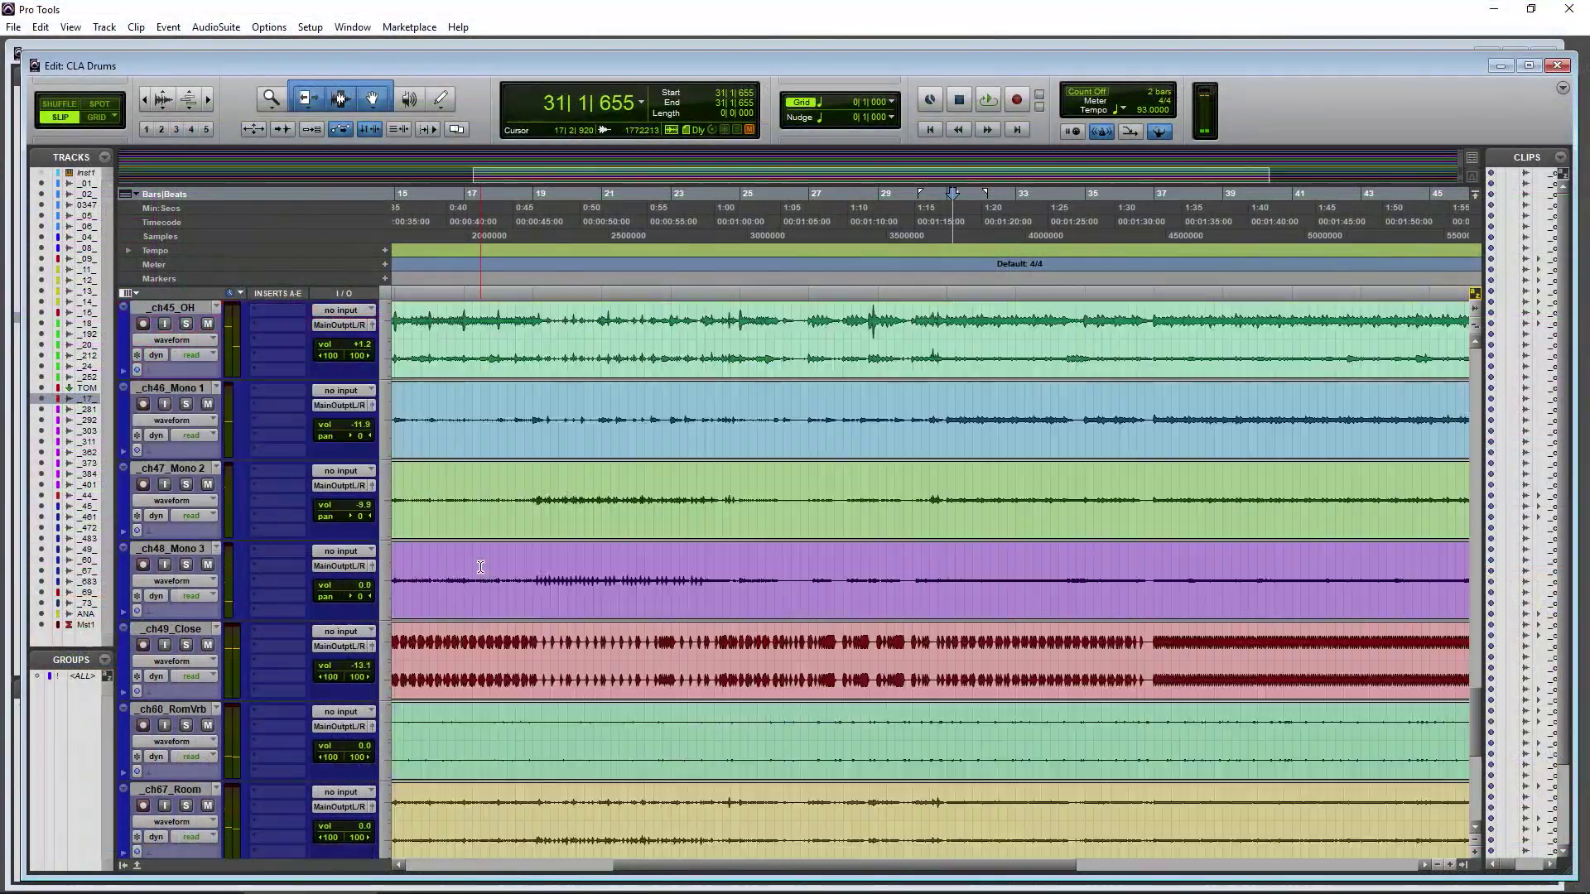
- Look through the overhead, mono, close and room tracks, and select the _ch69_AmbMix track with its clip
scroll(480, 565, "down", 2)
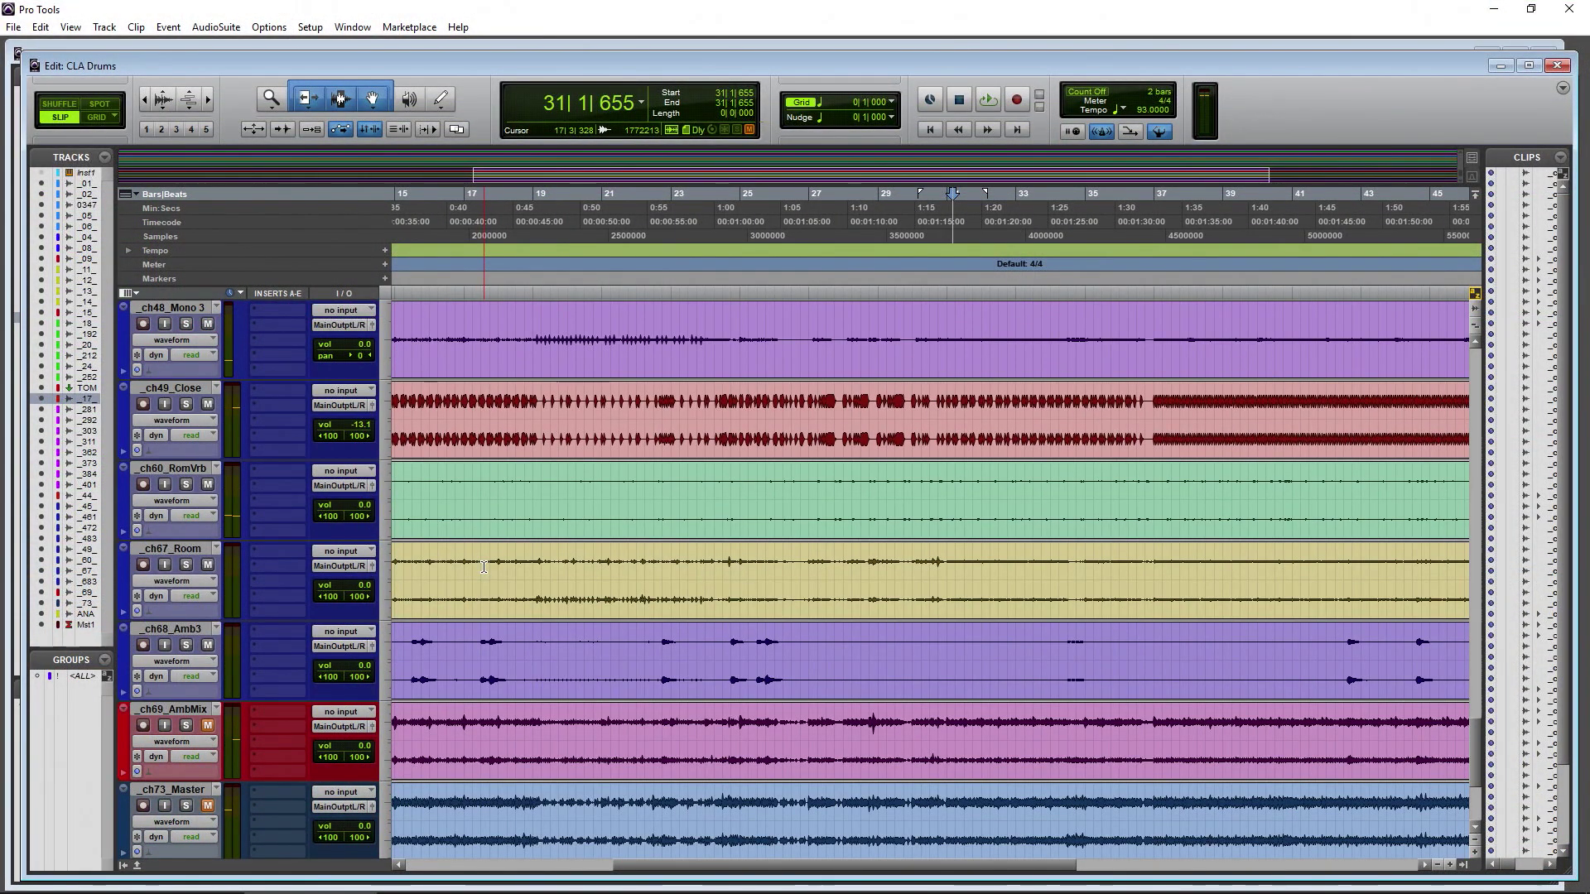
scroll(485, 566, "up", 3)
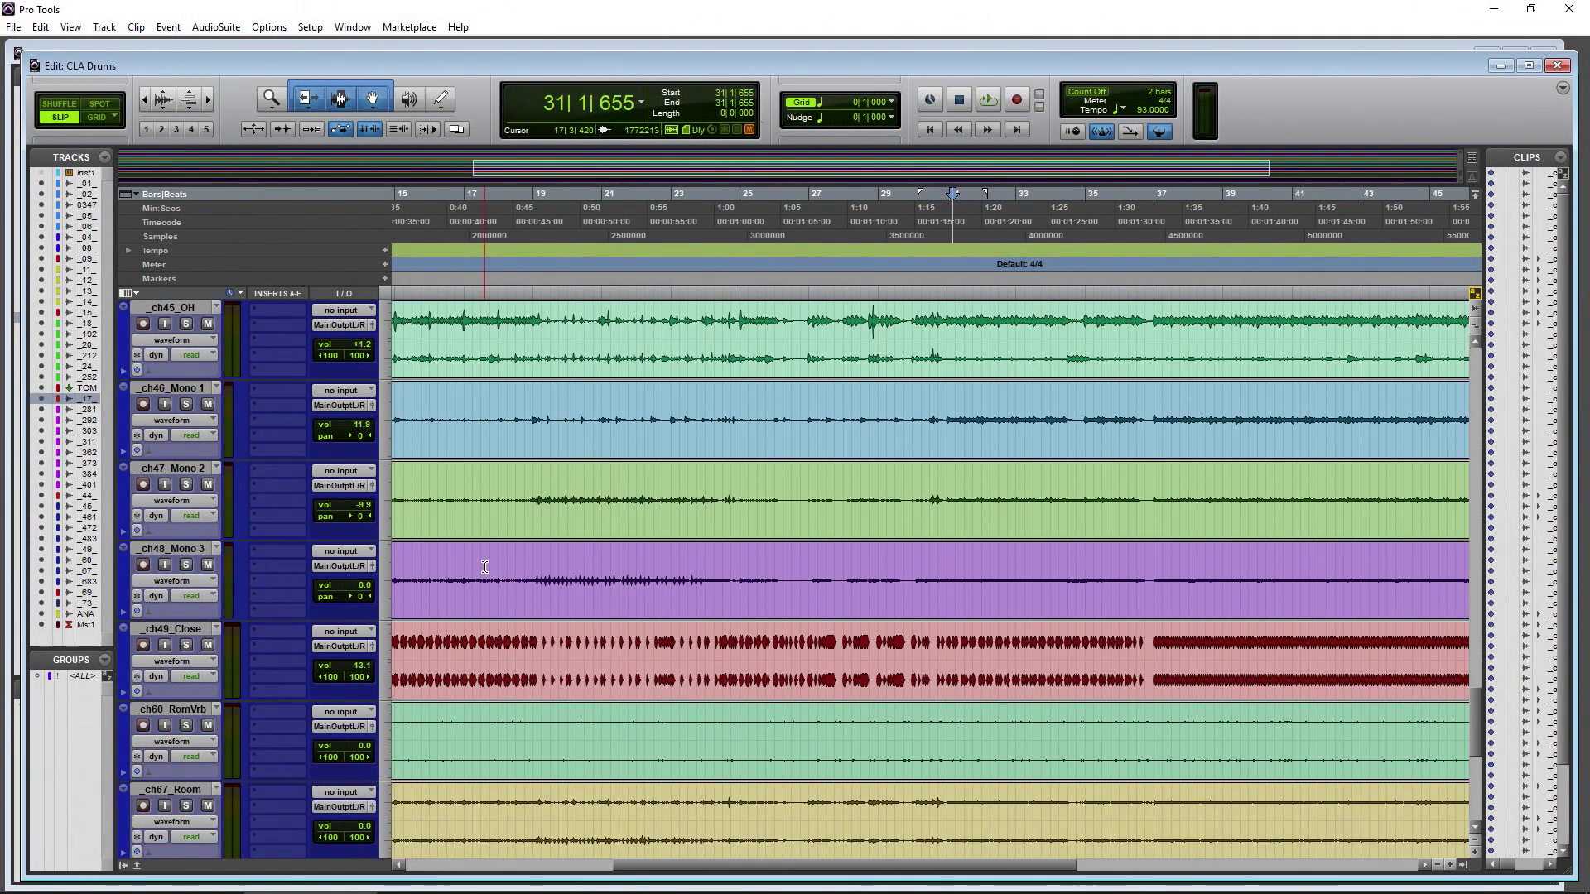
scroll(485, 567, "down", 6)
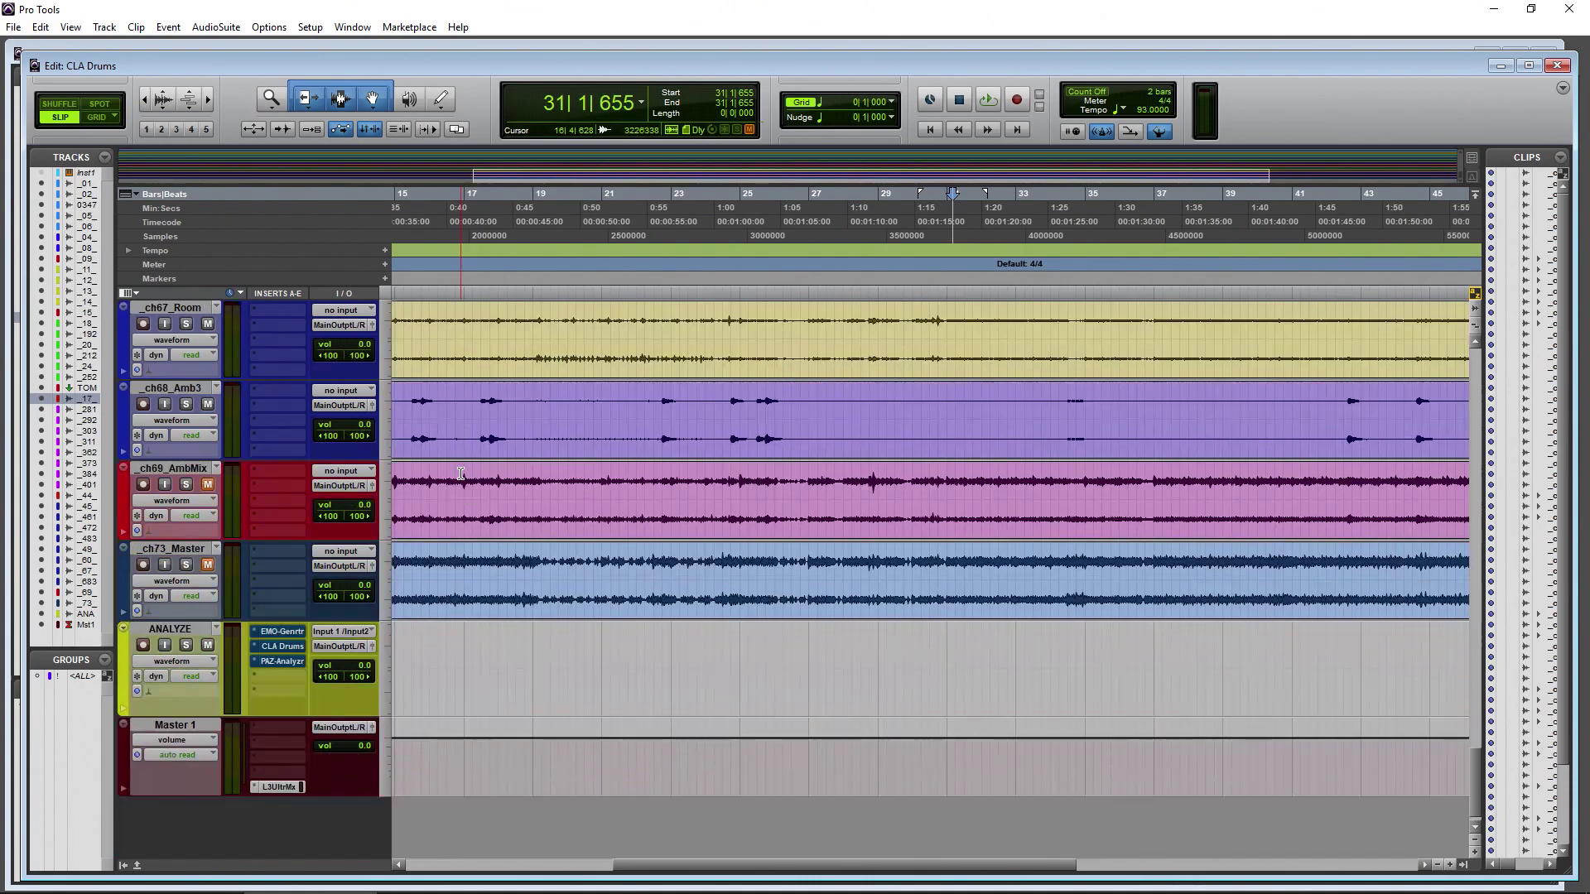
left_click(170, 468)
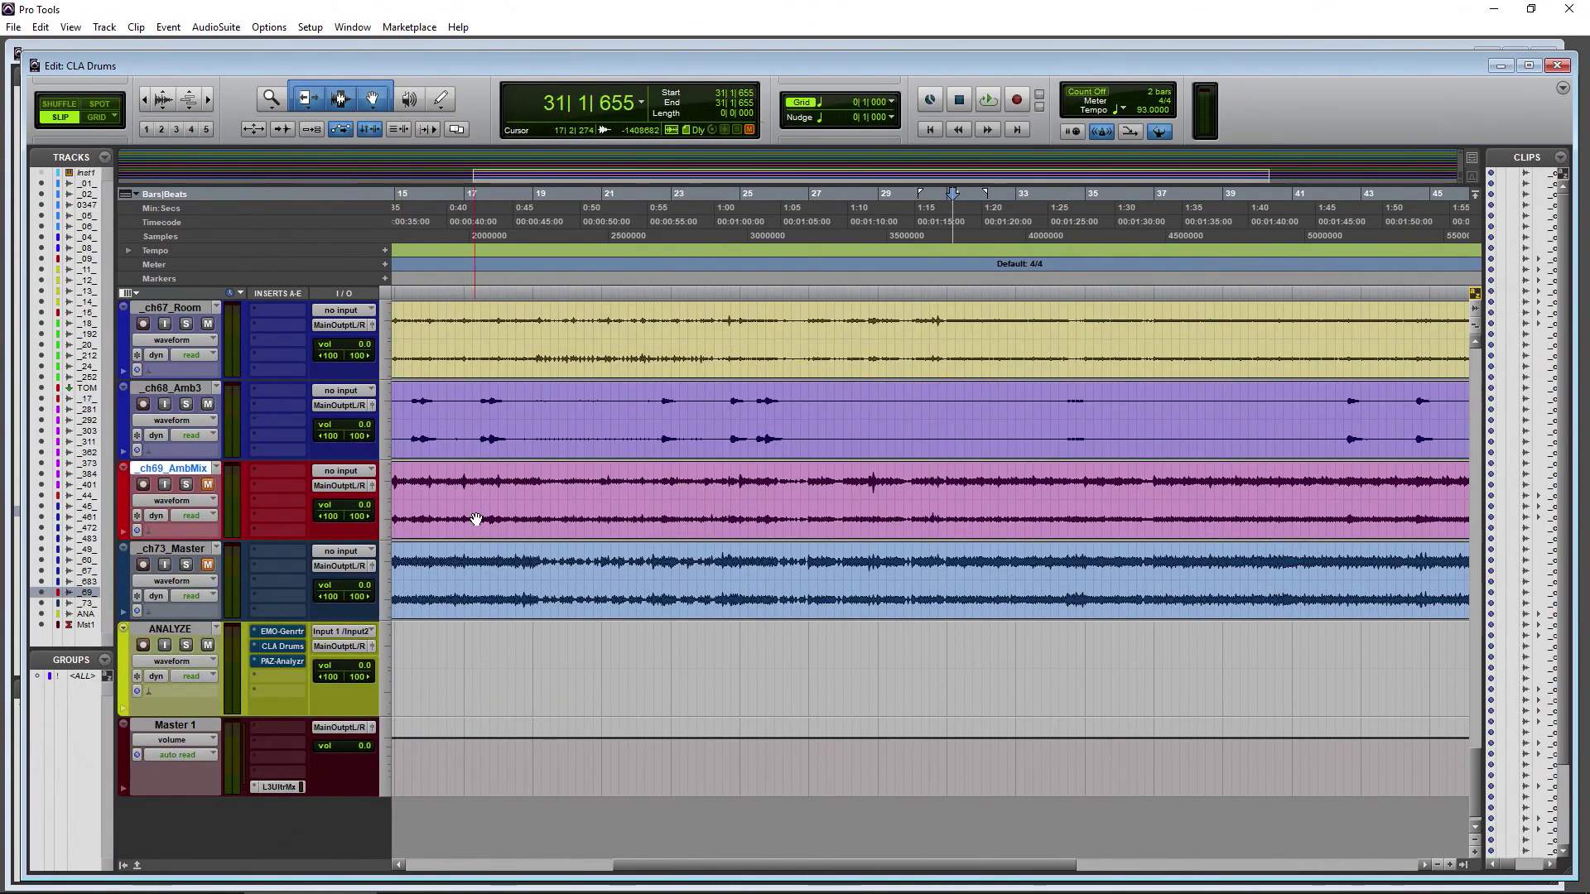
scroll(491, 527, "up", 4)
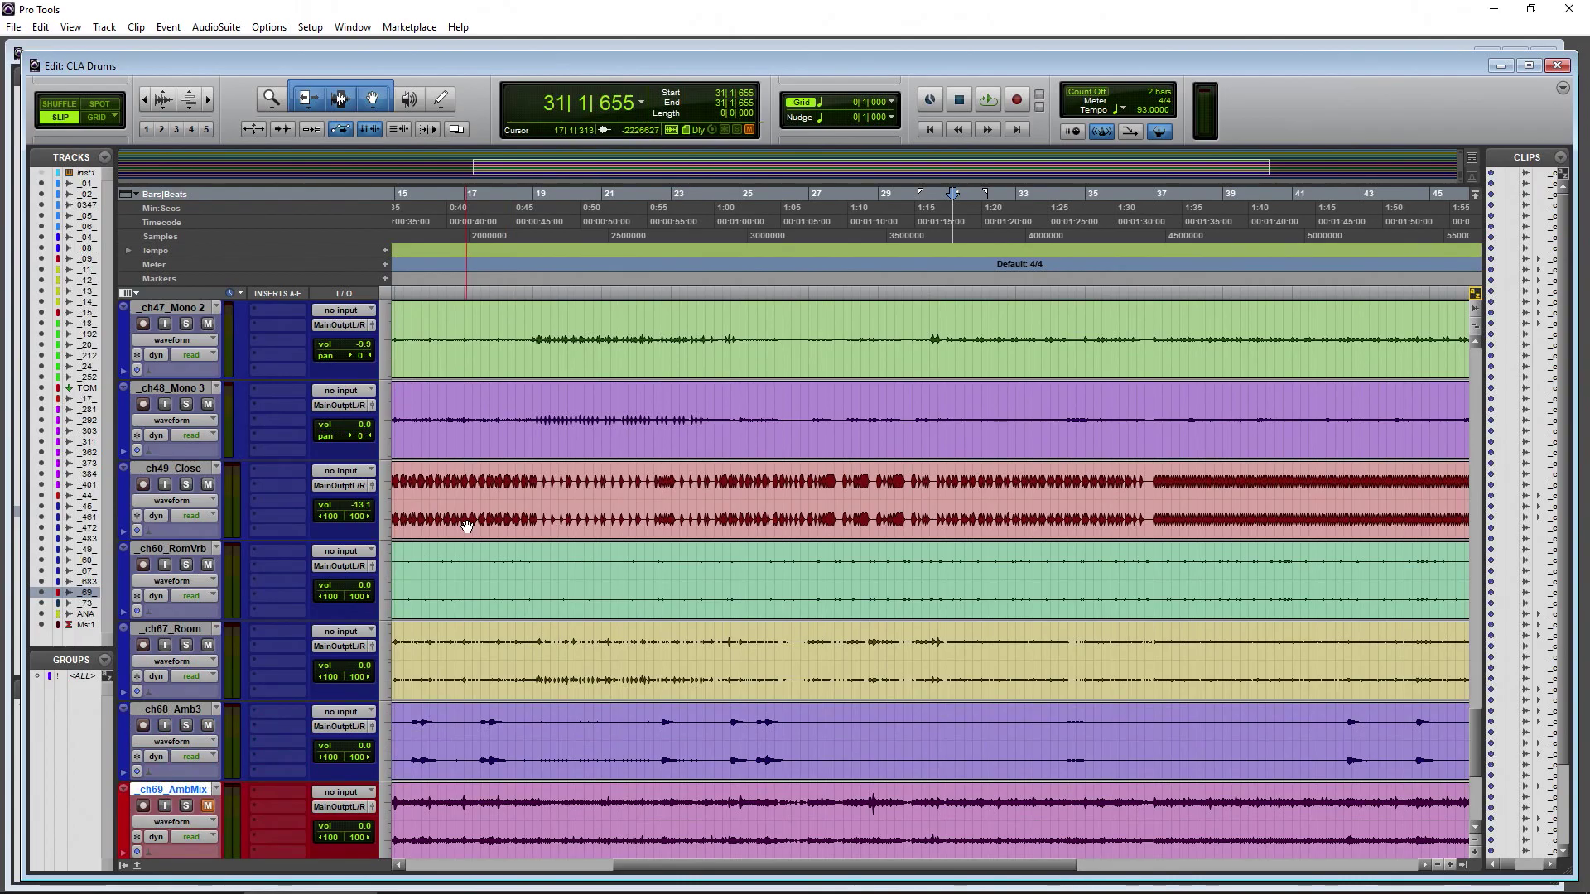
scroll(467, 527, "up", 4)
scroll(263, 529, "down", 6)
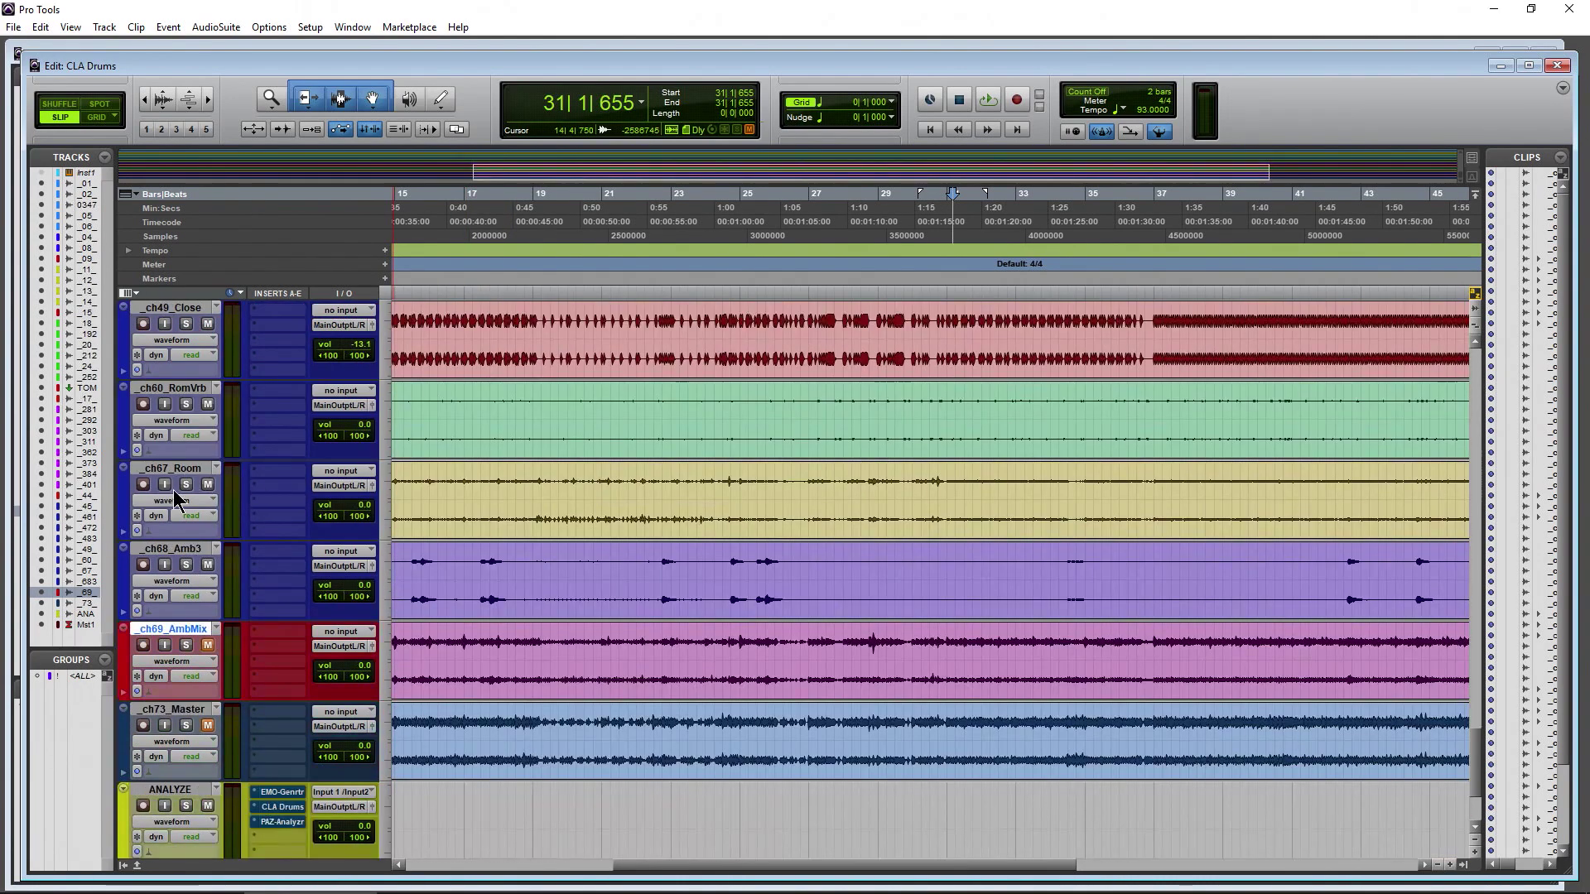
scroll(230, 595, "down", 1)
left_click(501, 613)
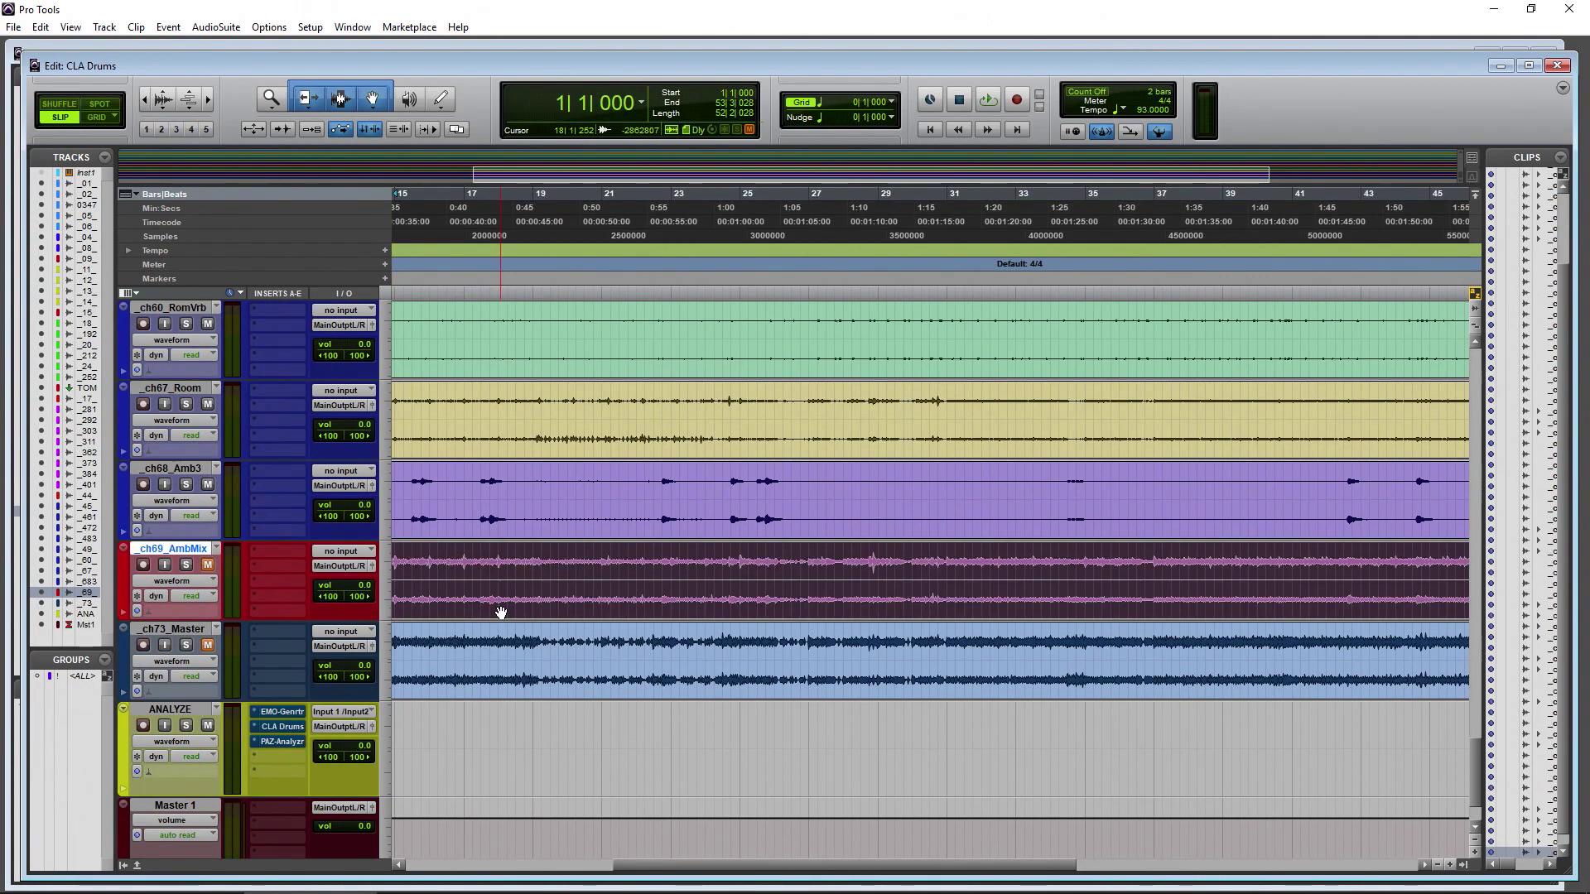
- Review the tracks from the toms and cymbals down to the master, selecting the _ch45_OH overhead track along the way
scroll(454, 658, "up", 4)
scroll(446, 659, "up", 10)
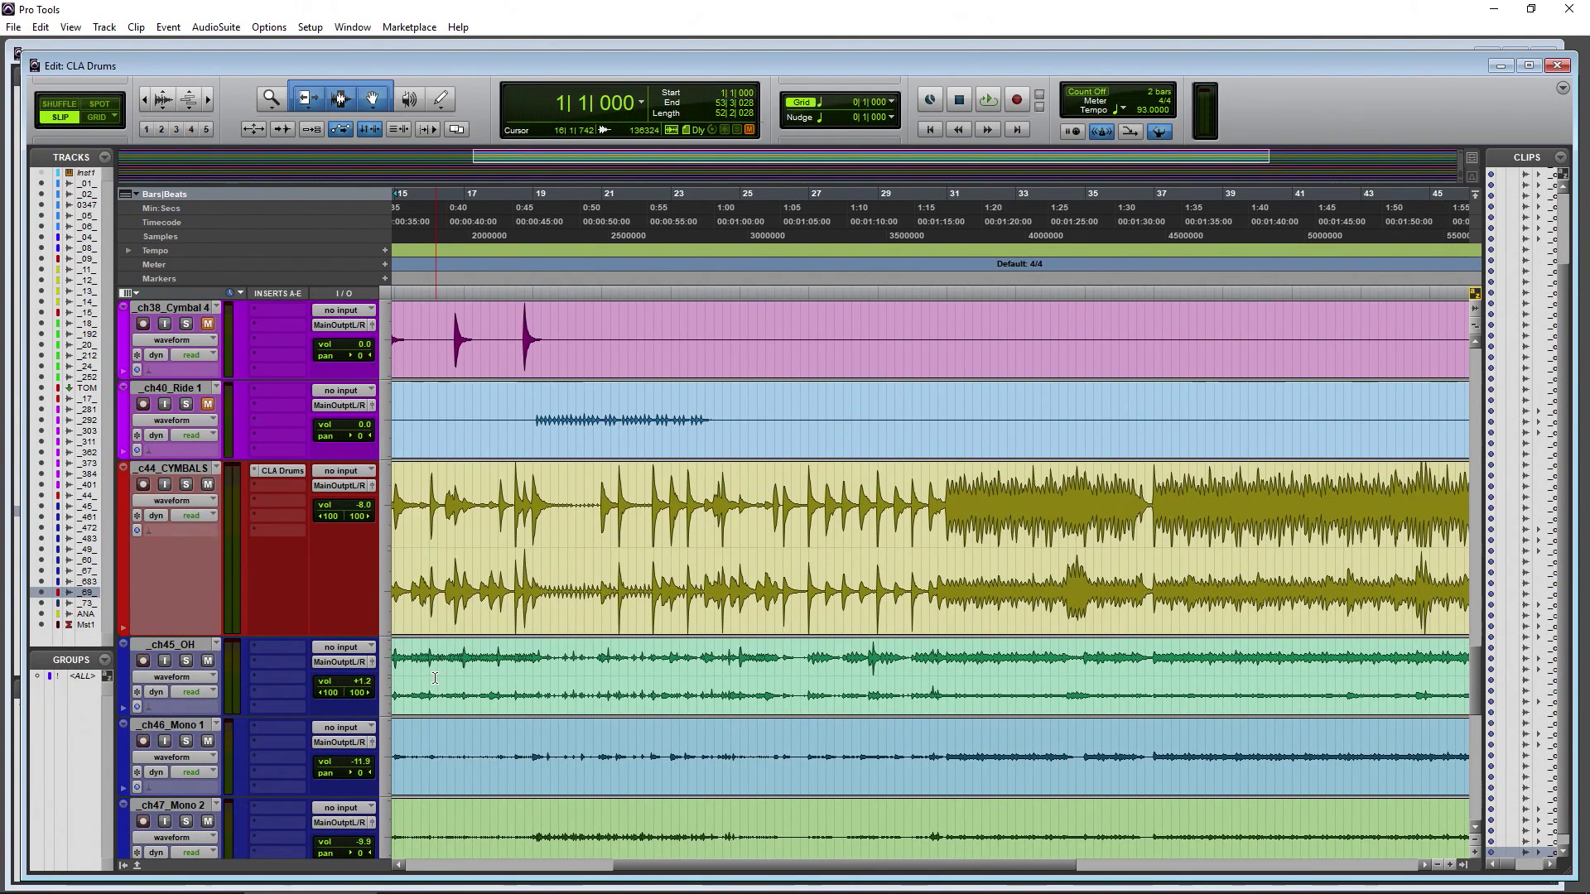
scroll(467, 681, "up", 8)
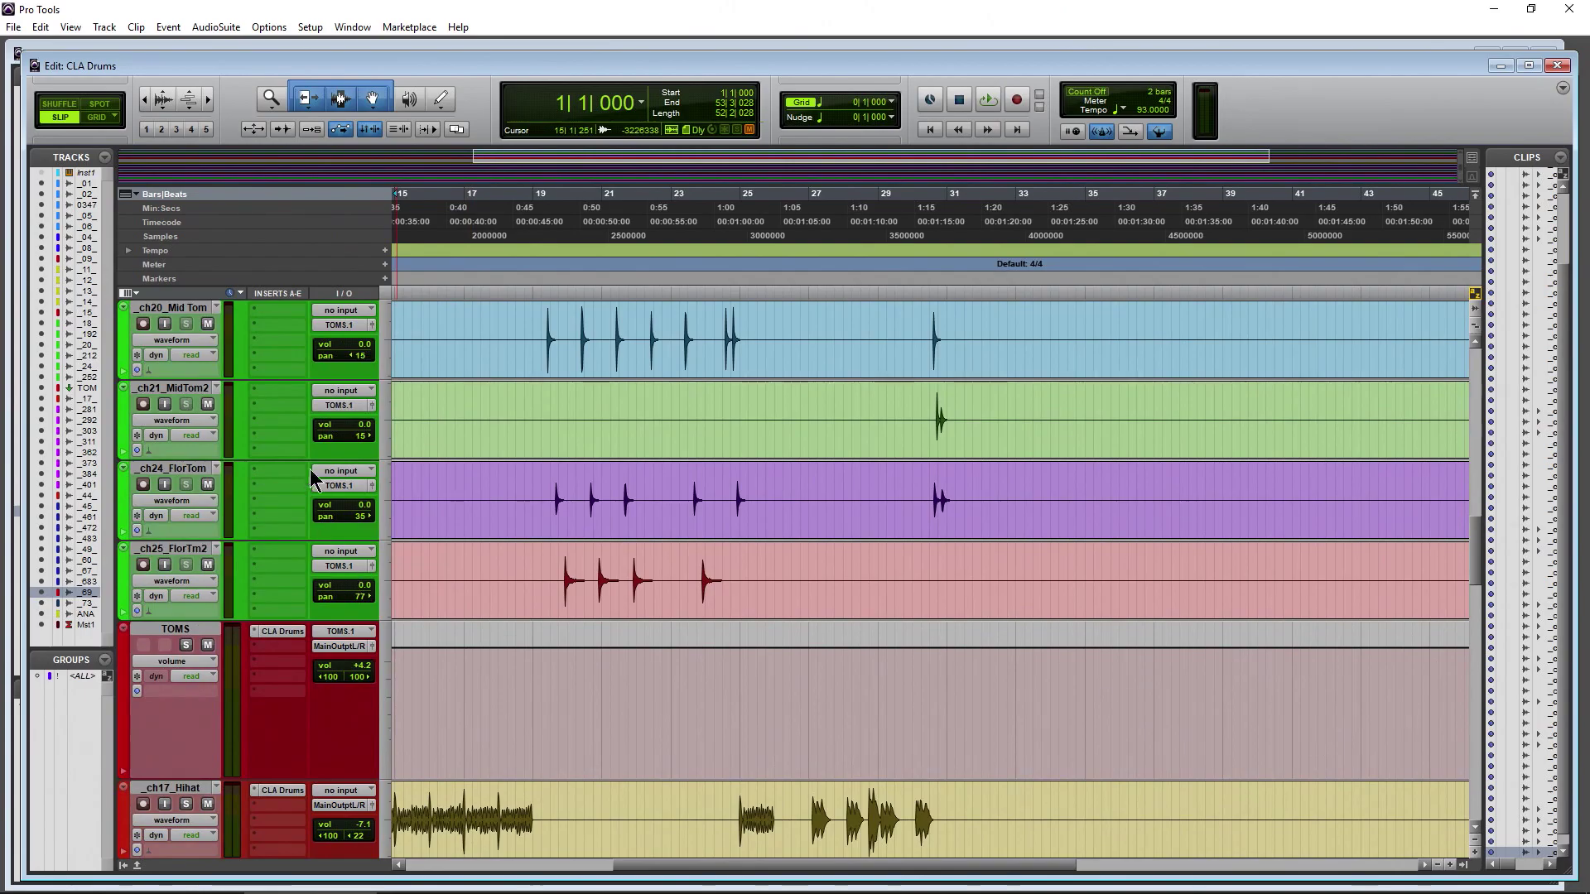
scroll(418, 629, "down", 18)
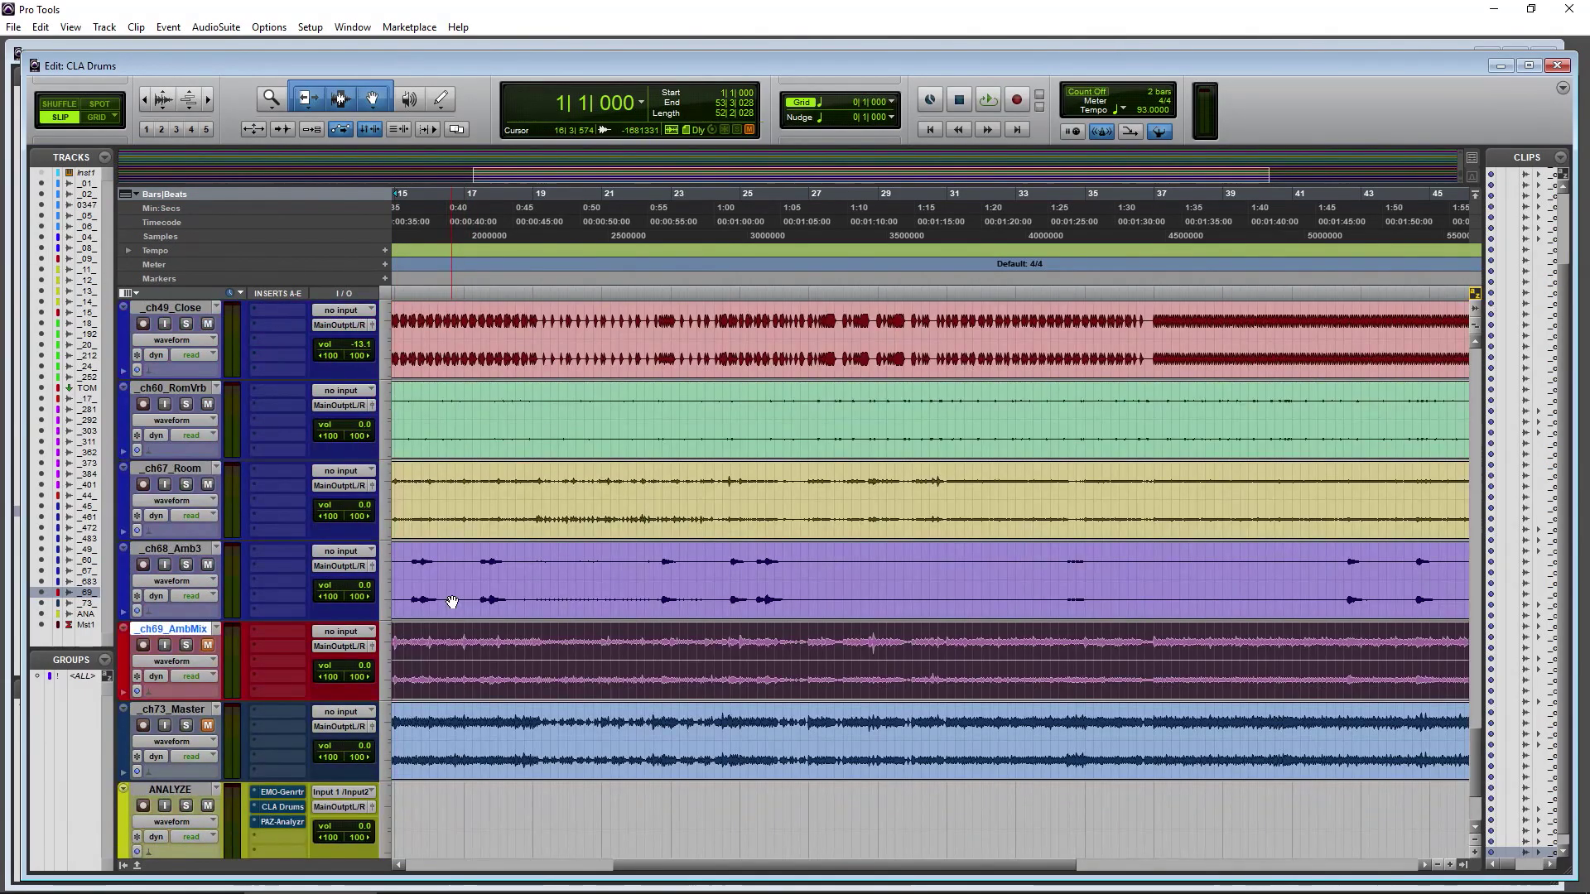
scroll(453, 602, "up", 2)
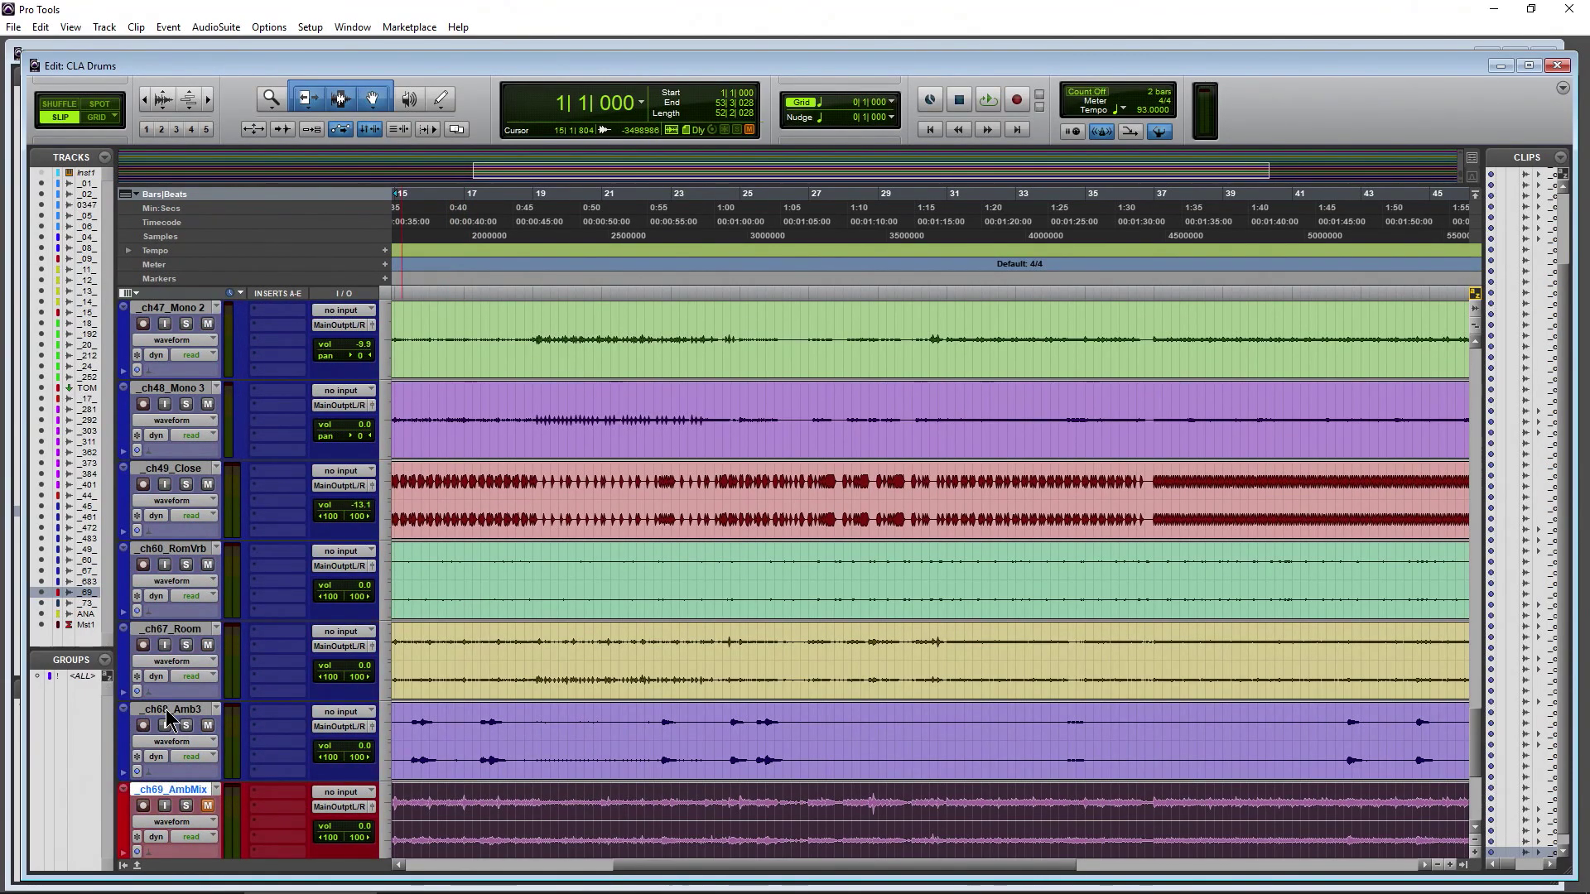
scroll(177, 714, "up", 5)
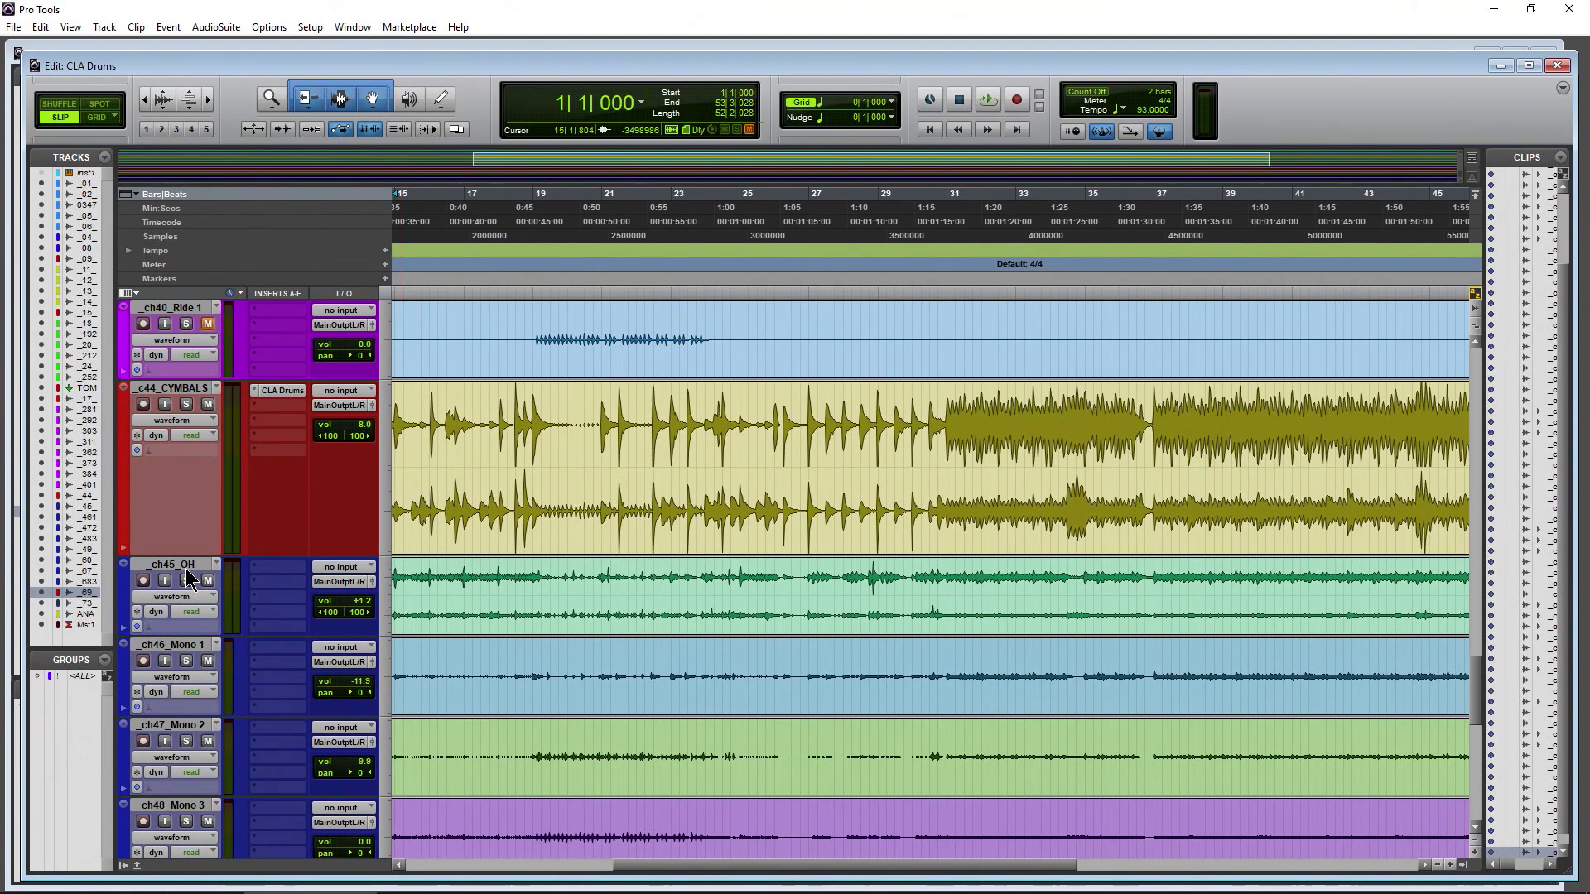
left_click(174, 564)
scroll(267, 608, "down", 4)
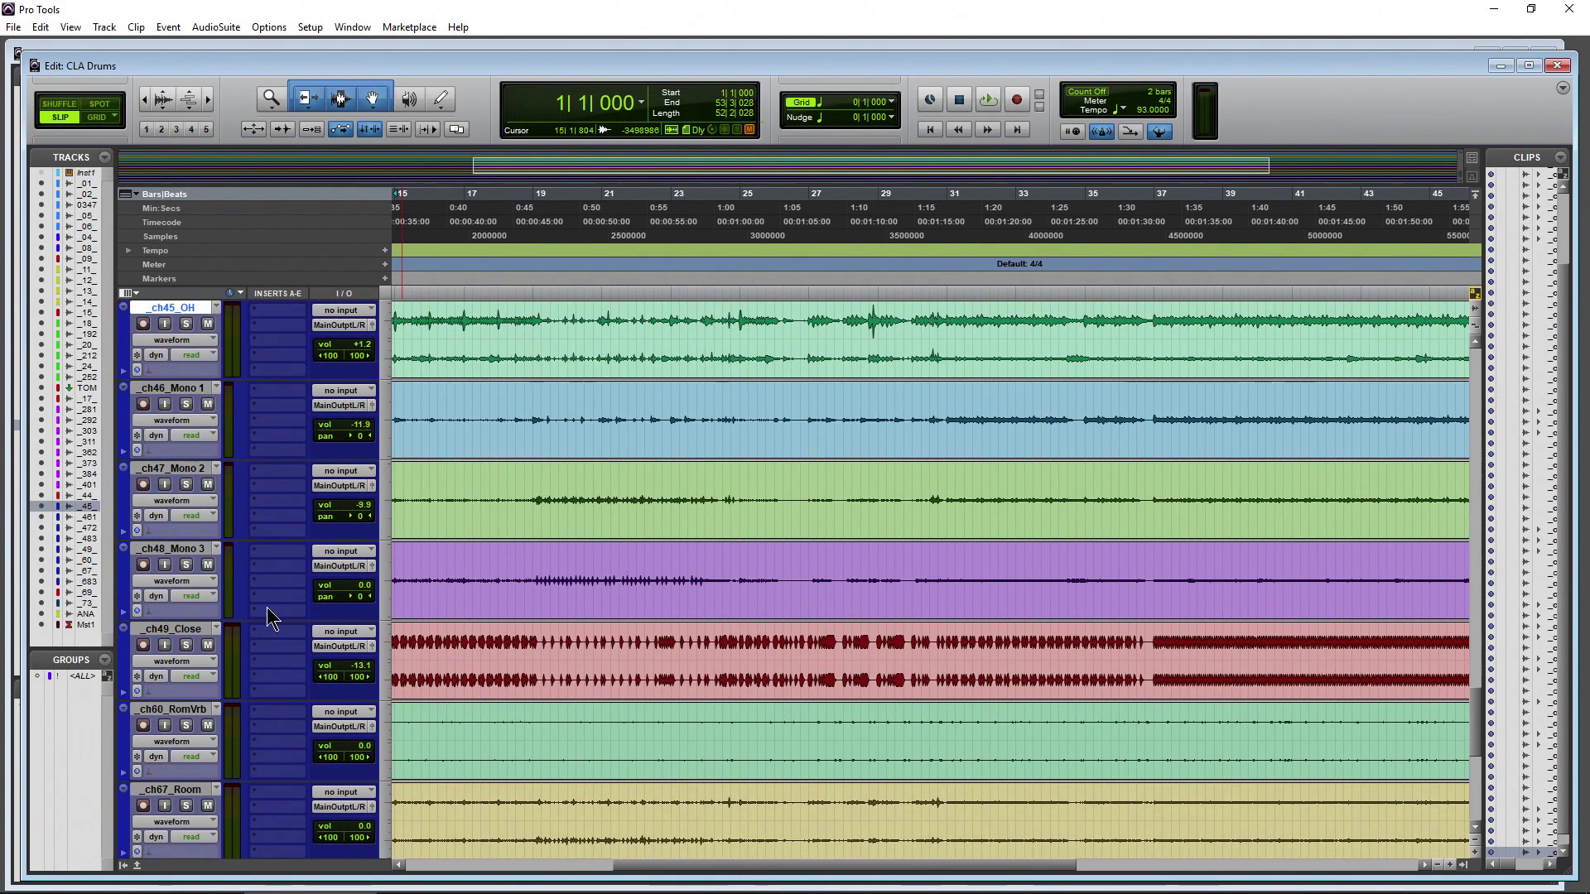
scroll(164, 563, "down", 3)
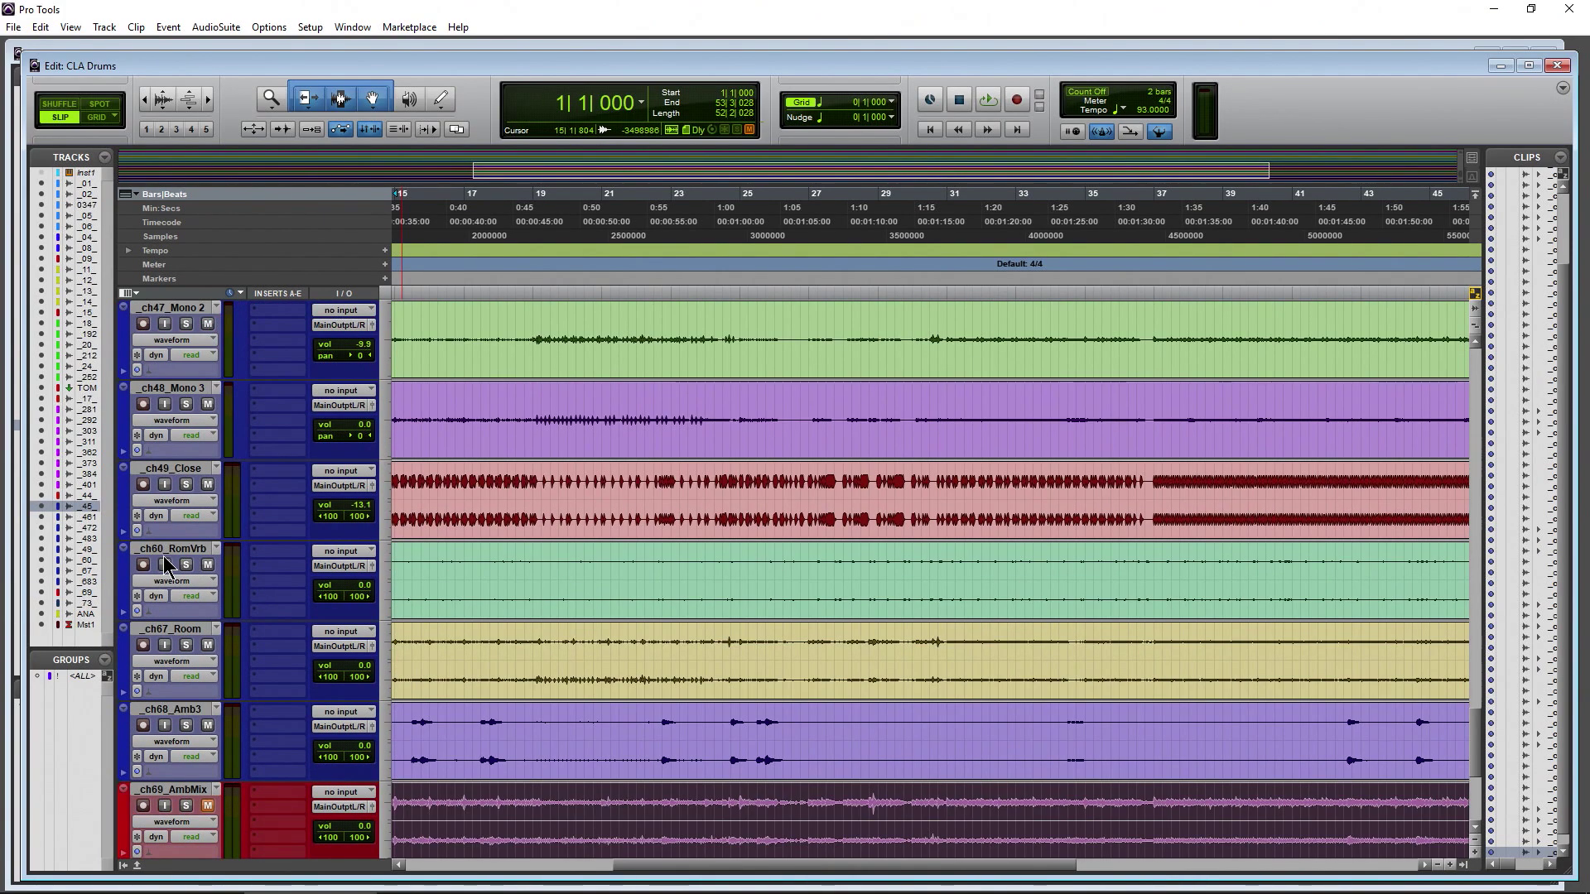
scroll(177, 638, "down", 1)
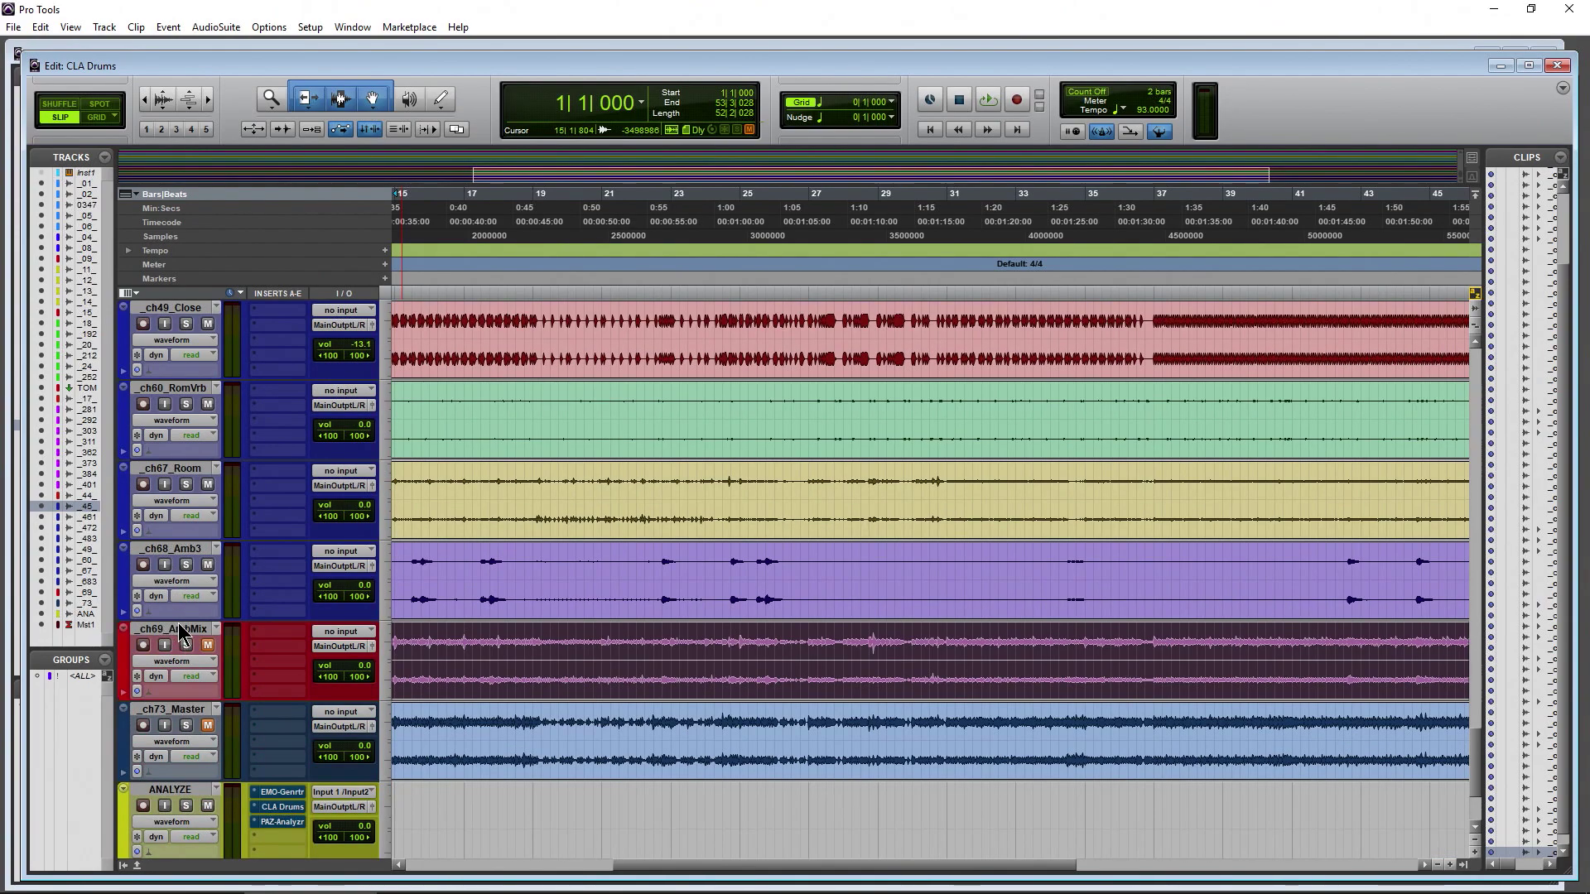
- Listen to the soloed _ch68_Amb3 track from bar 17, and jump playback to its hit in bar 24
left_click(486, 210)
key("space")
left_click(473, 215)
left_click(473, 215)
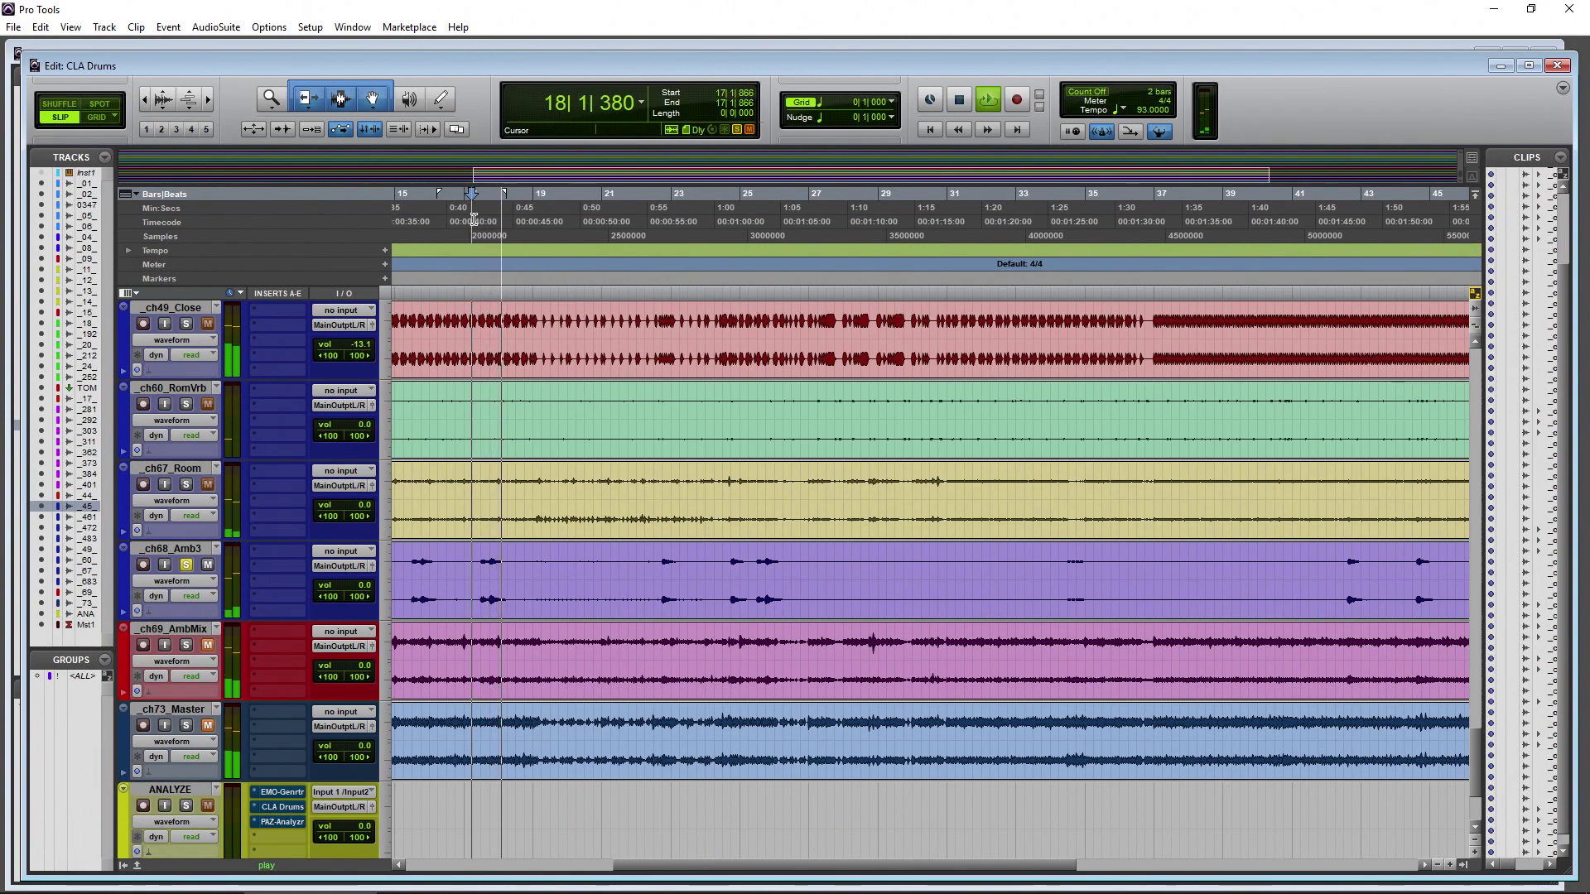
left_click(729, 561)
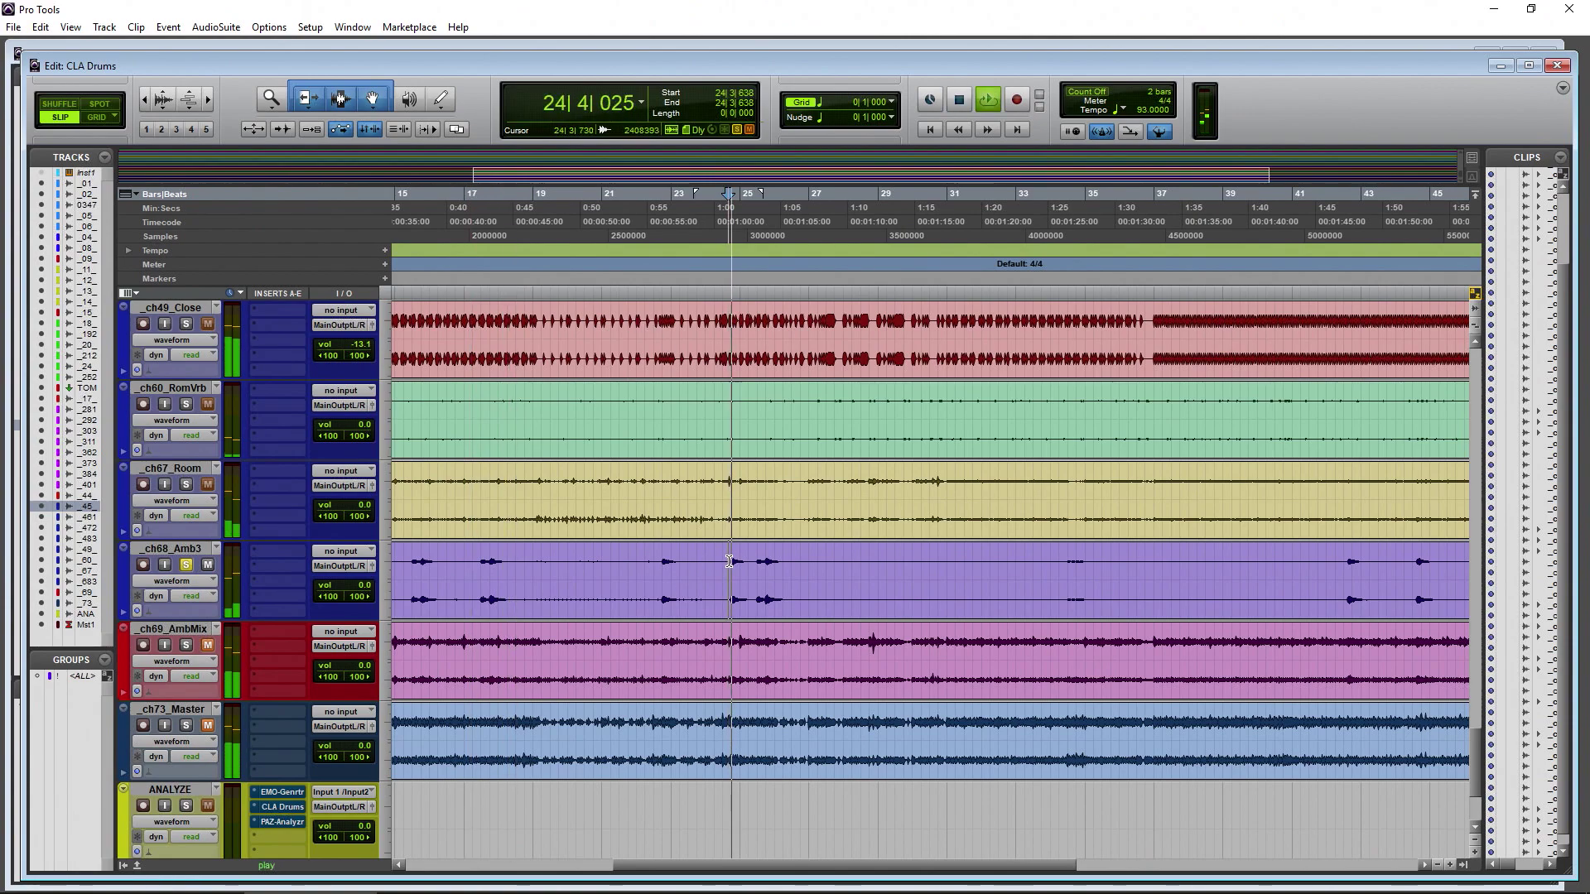
- Listen to the _ch69_AmbMix track in solo from bar 24 in place of _ch68_Amb3, and unsolo it after stopping playback
key("space")
left_click(186, 564)
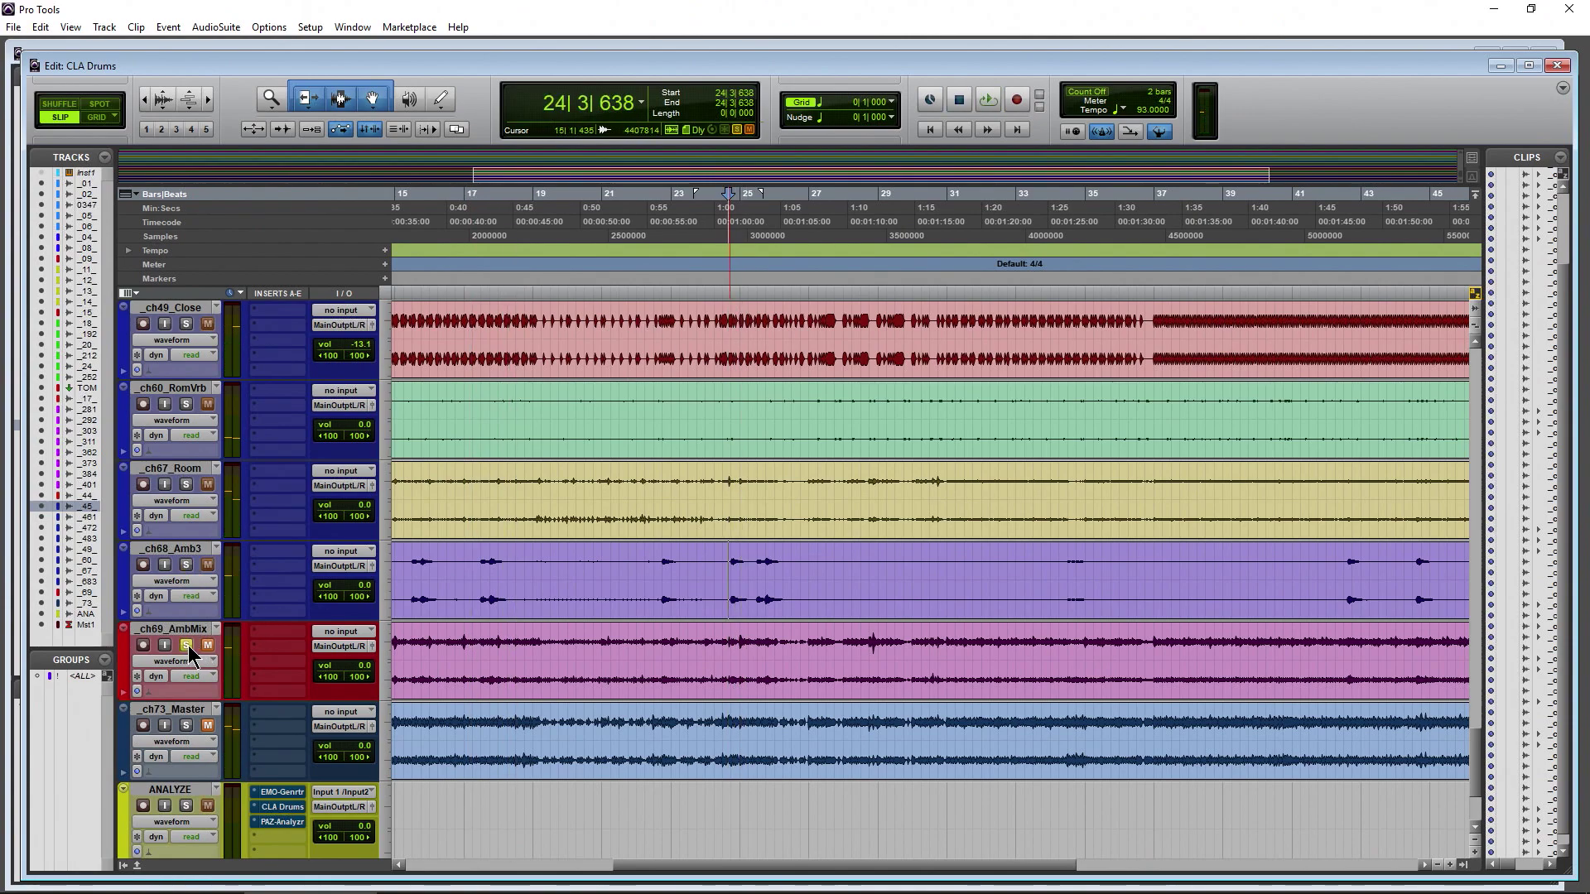
key("space")
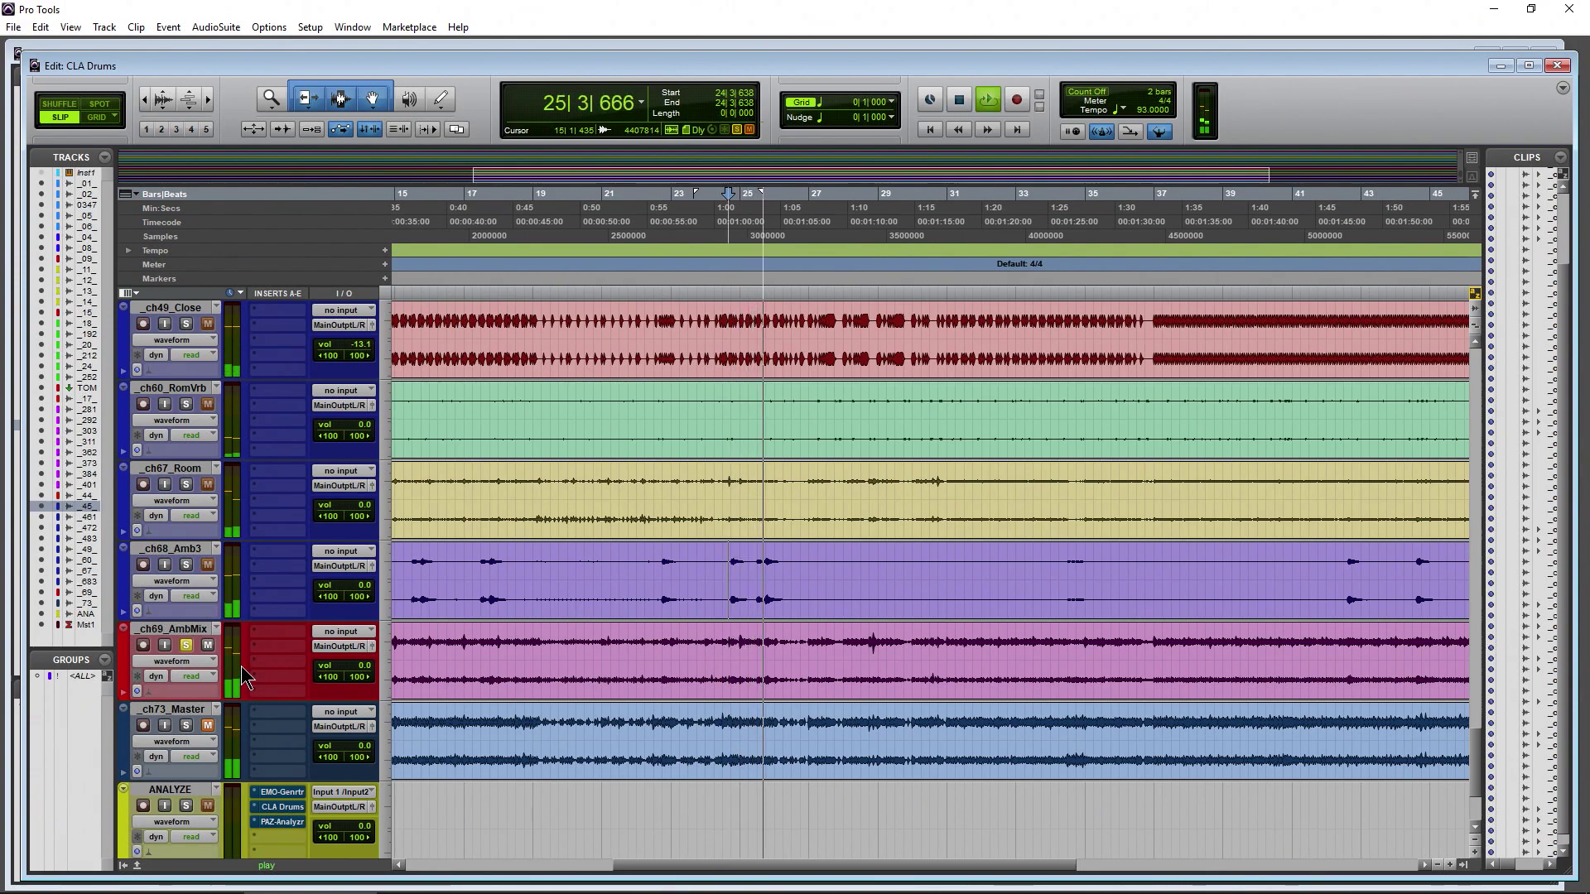
key("space")
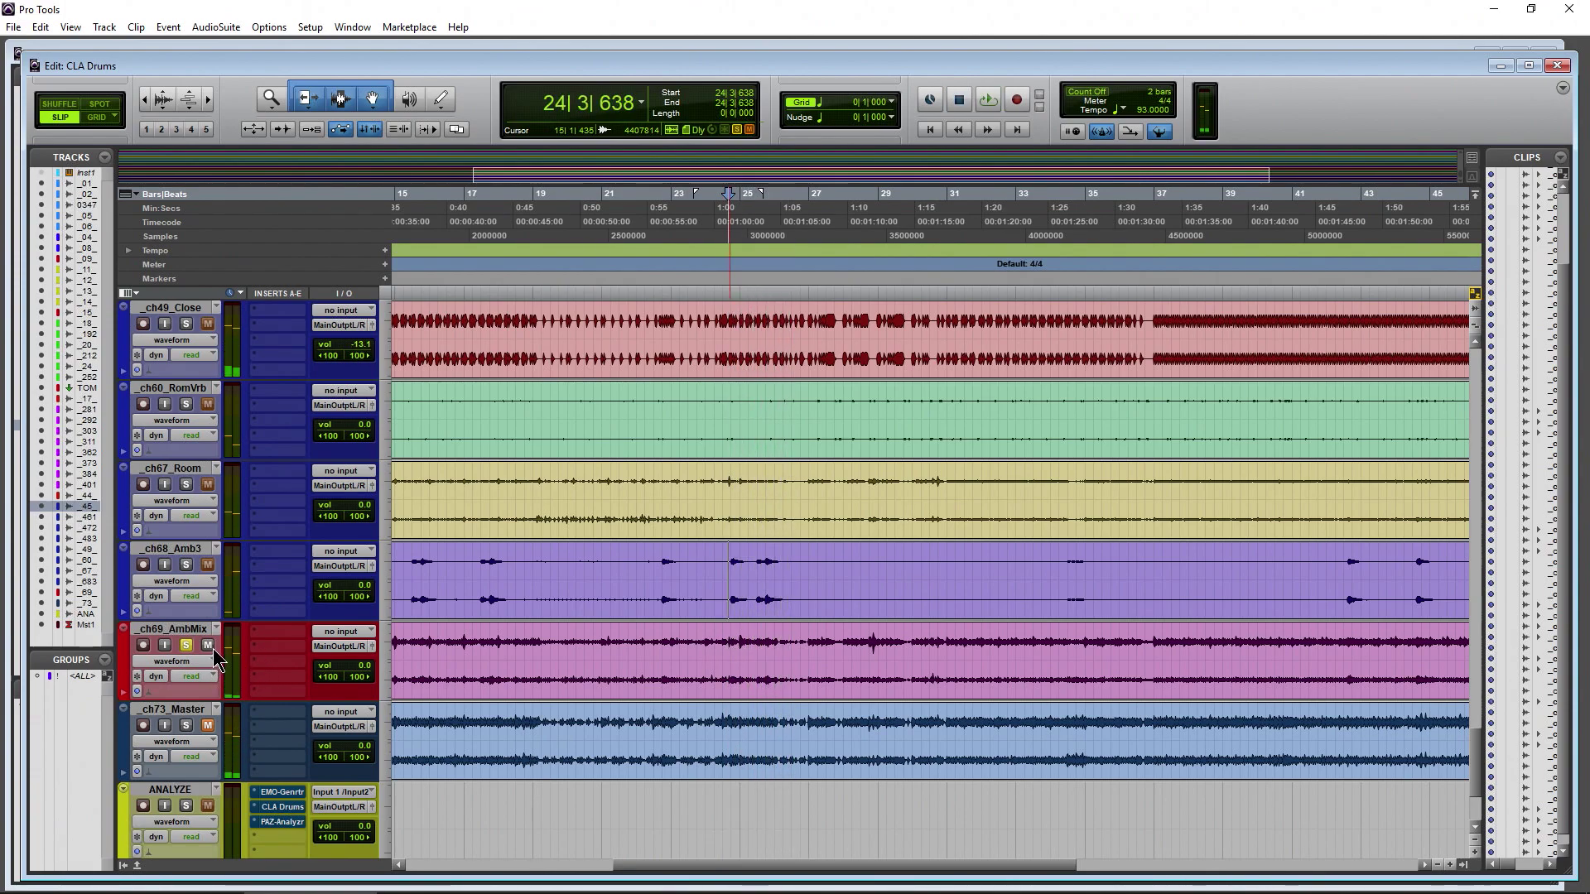
left_click(186, 645)
- Color the _ch45_OH track yellow
scroll(205, 677, "up", 5)
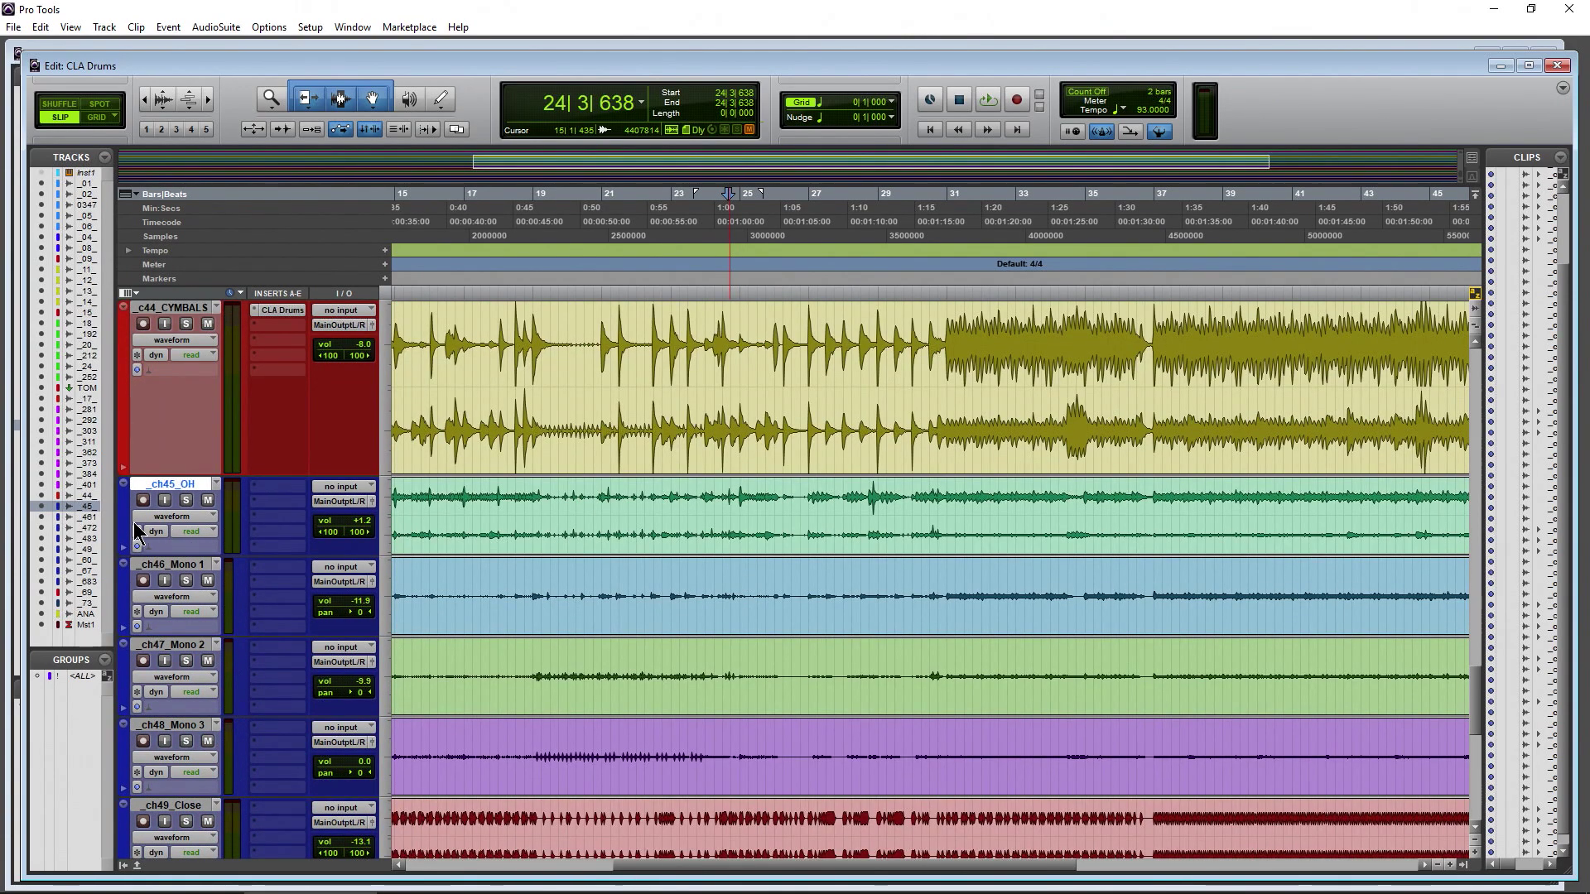
double_click(126, 524)
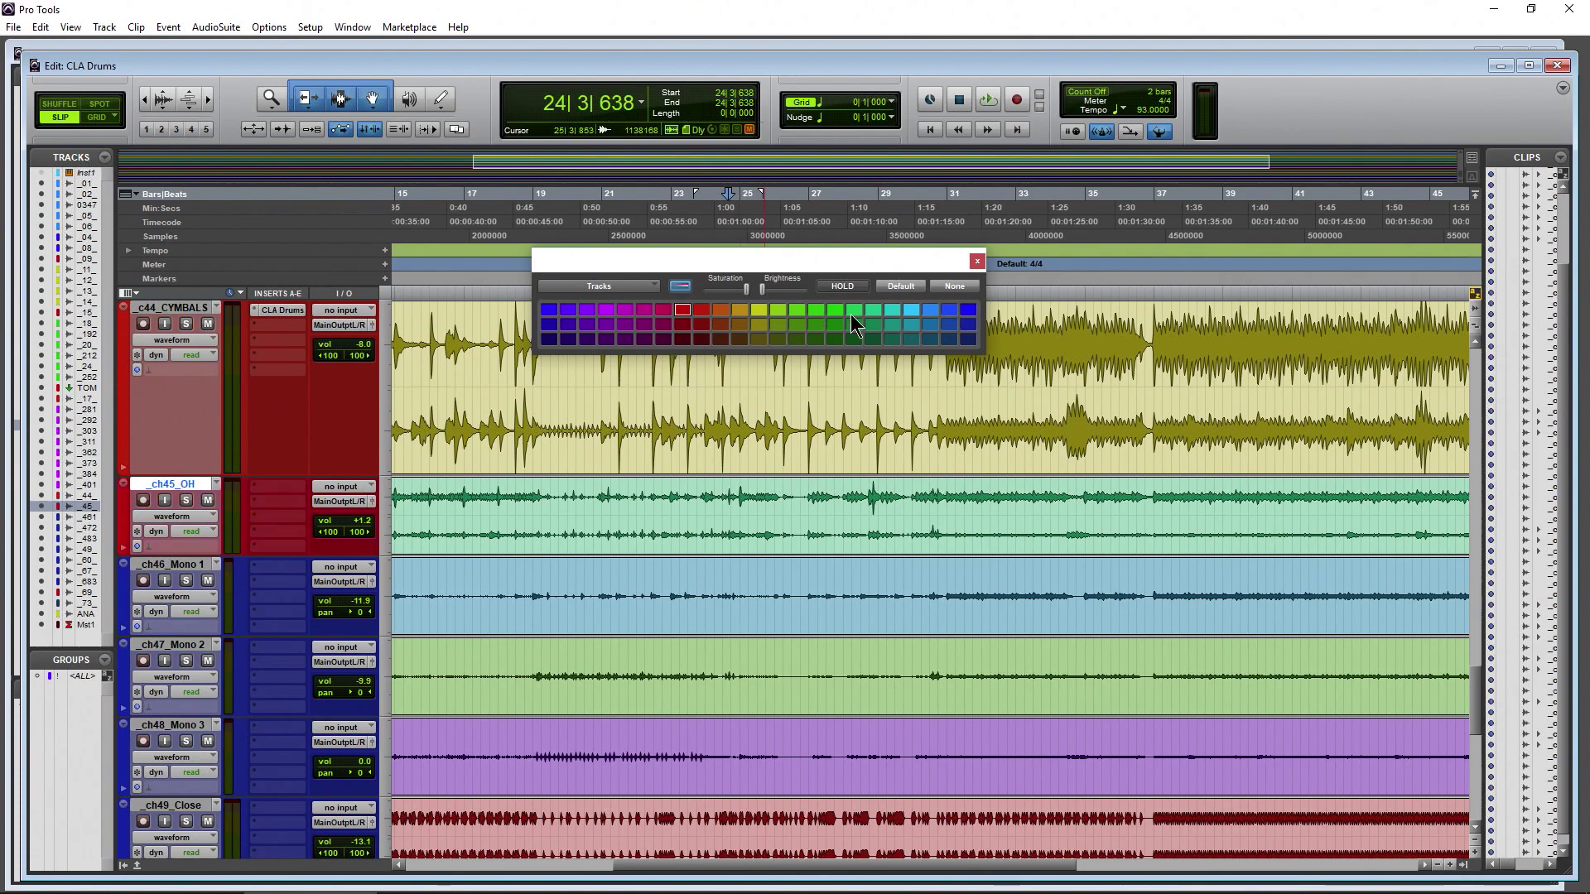
left_click(755, 310)
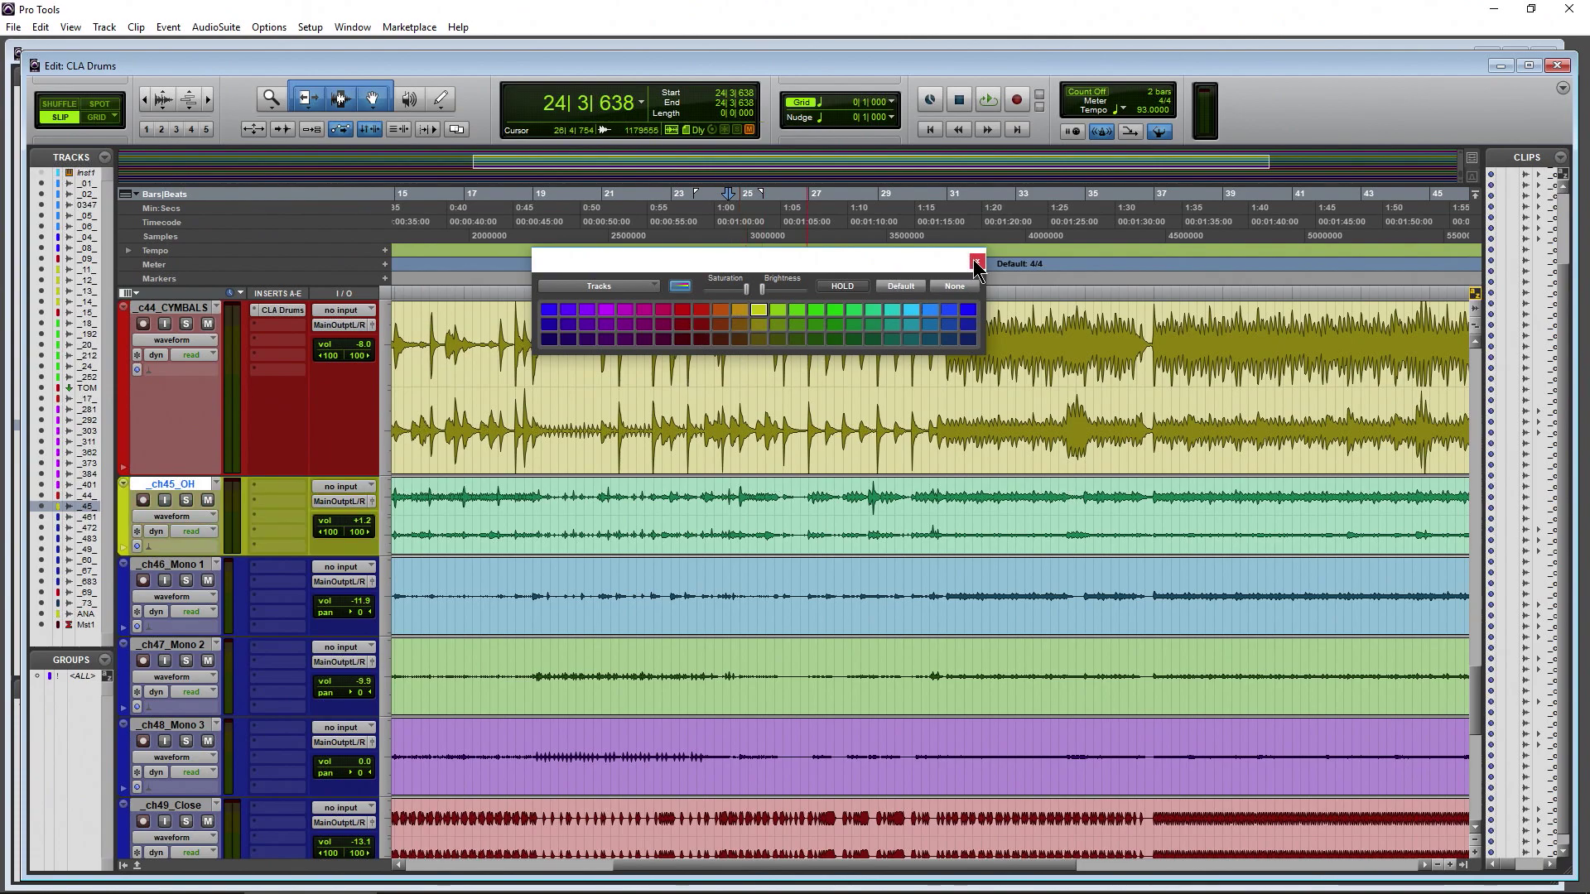
left_click(977, 263)
- Insert the Waves CLA Drums (stereo) multichannel plug-in on the _ch45_OH track
left_click(290, 497)
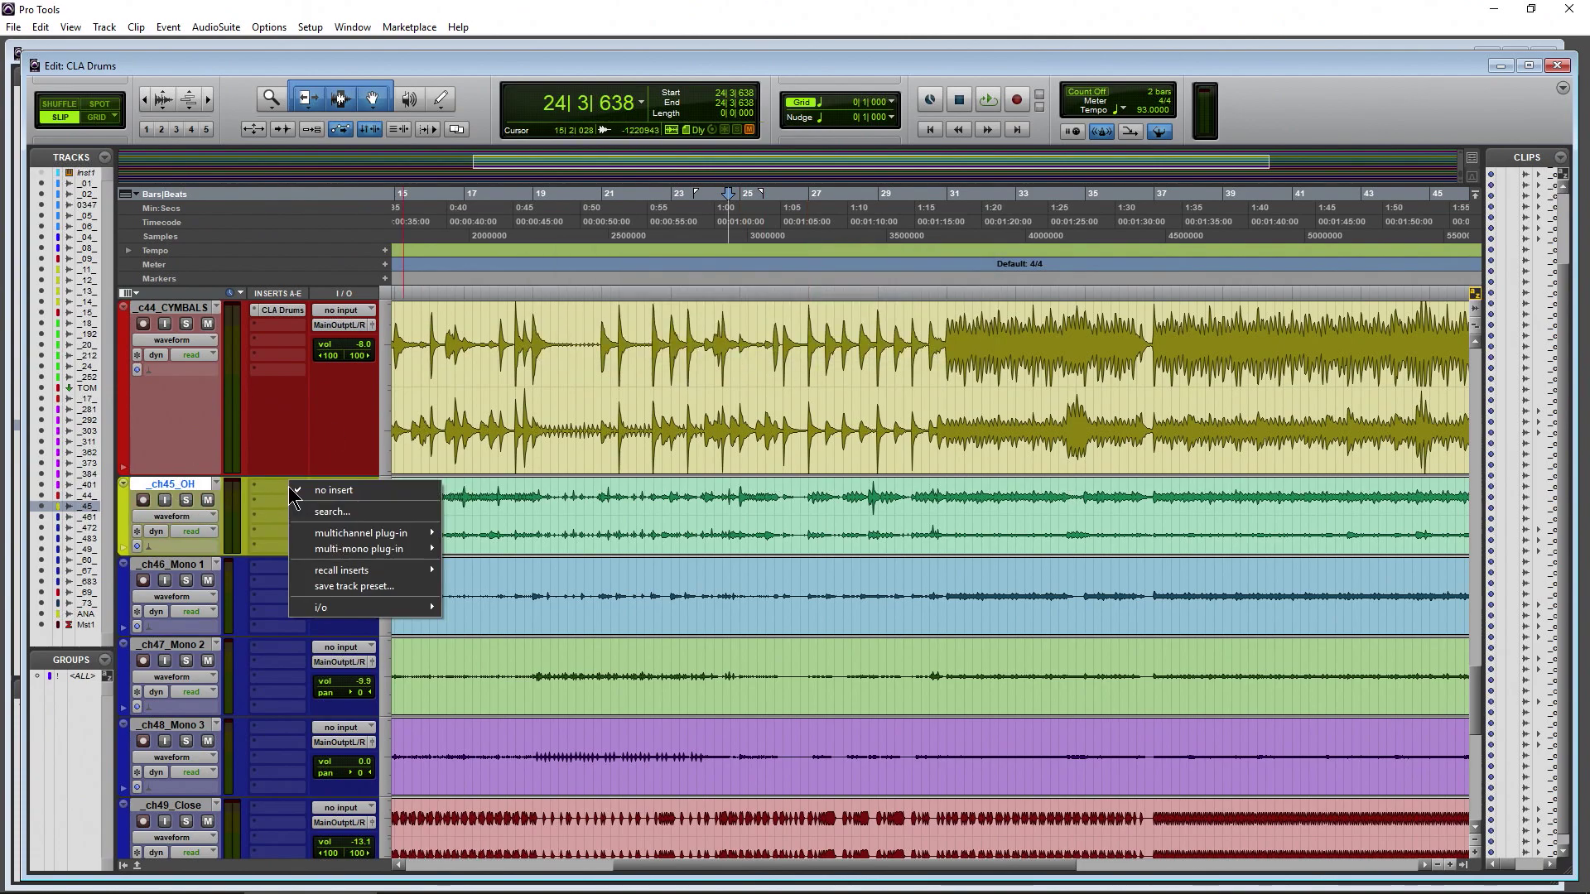
mouse_move(364, 537)
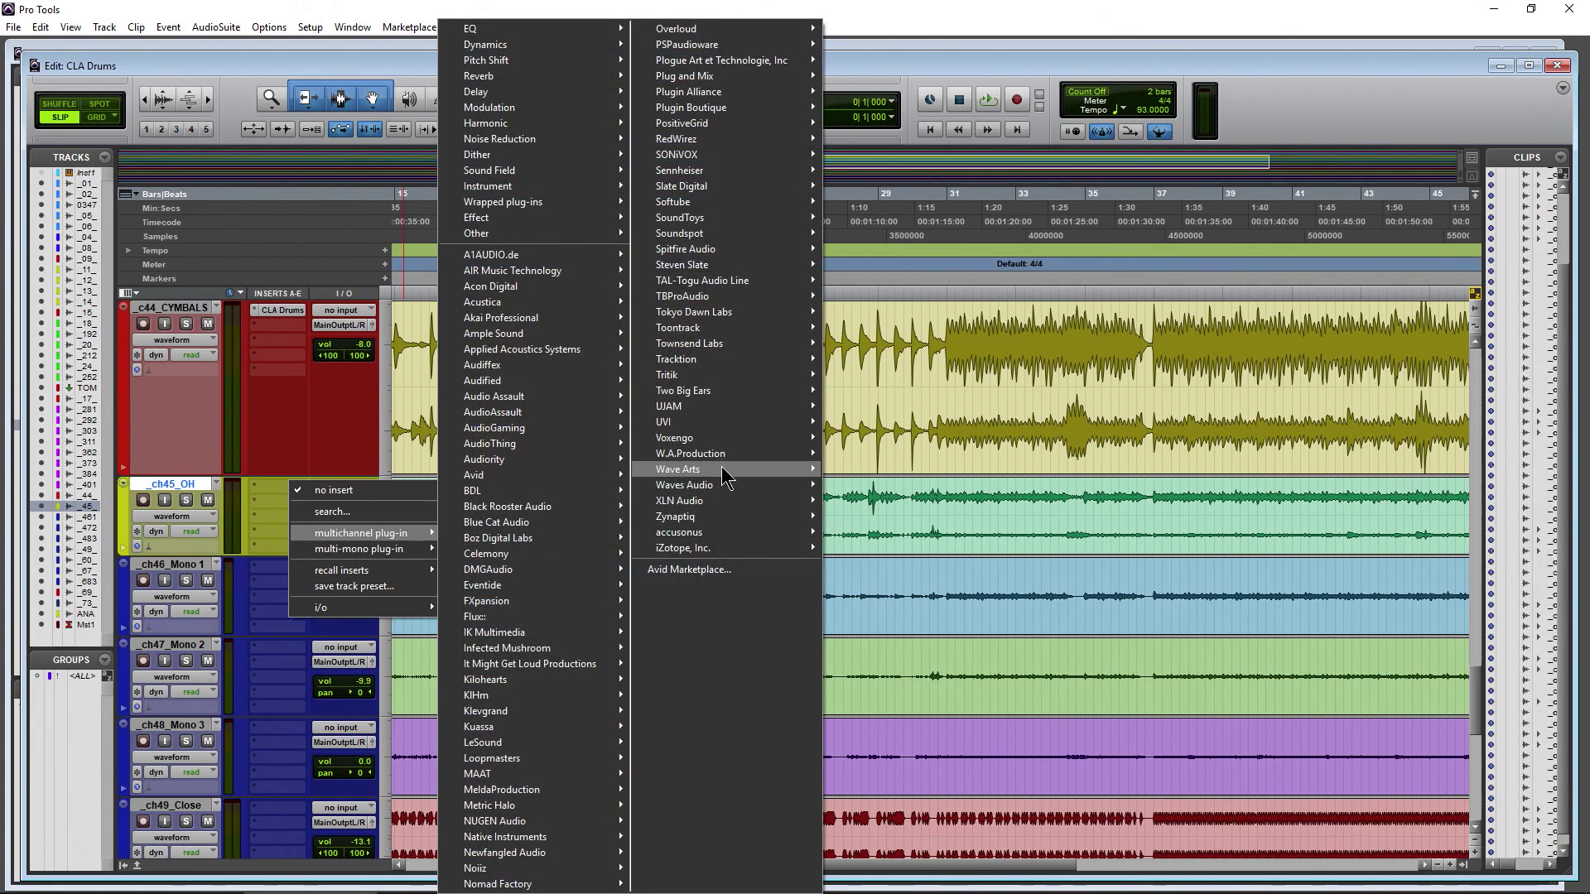
mouse_move(748, 488)
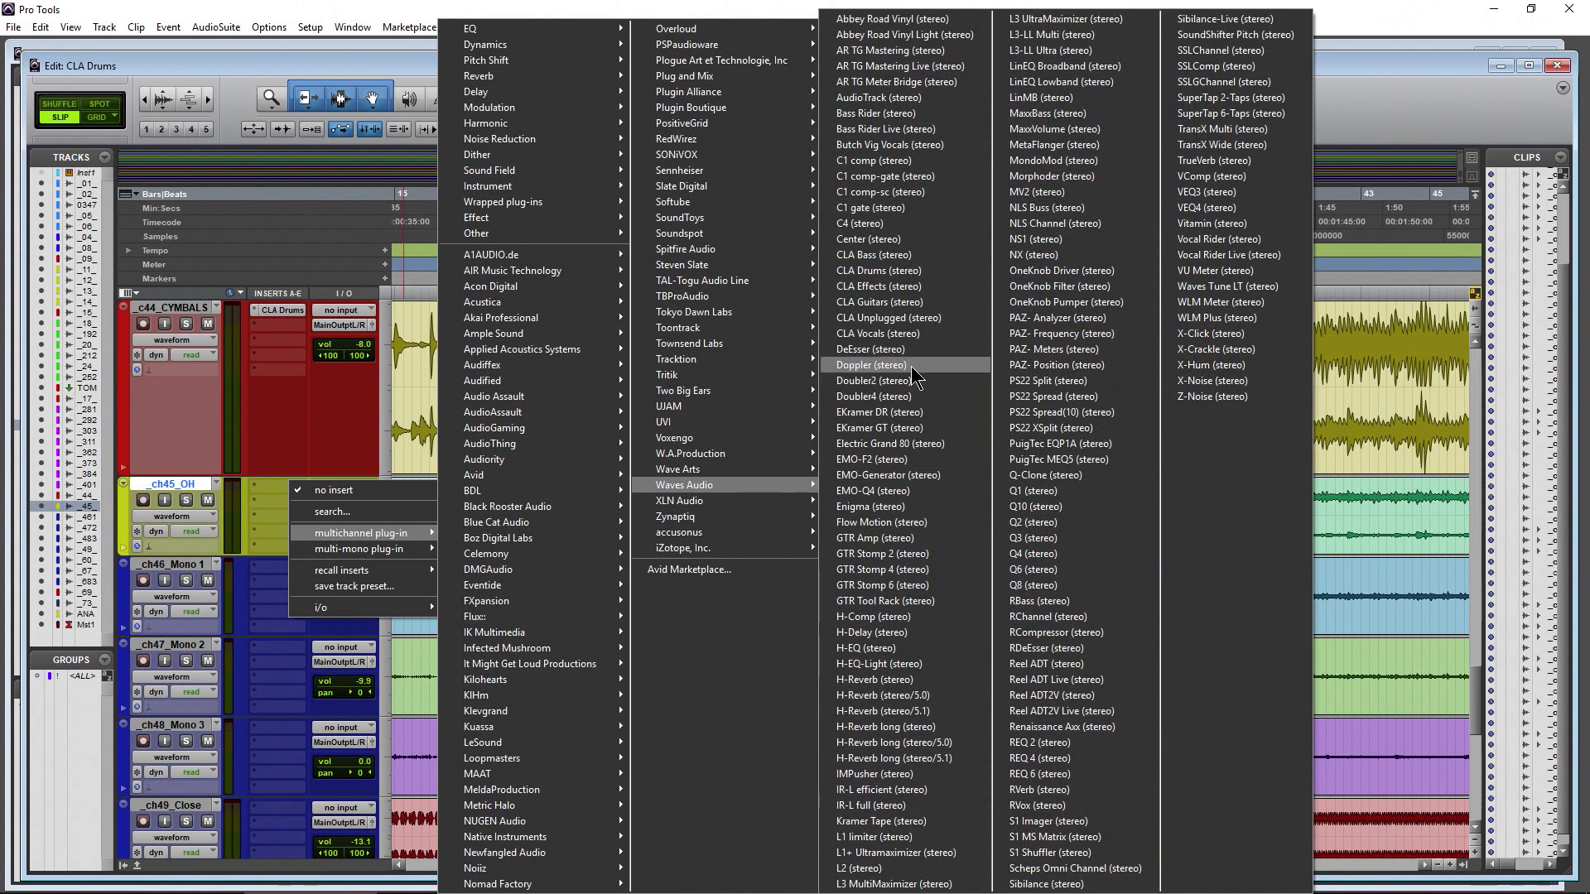
left_click(878, 270)
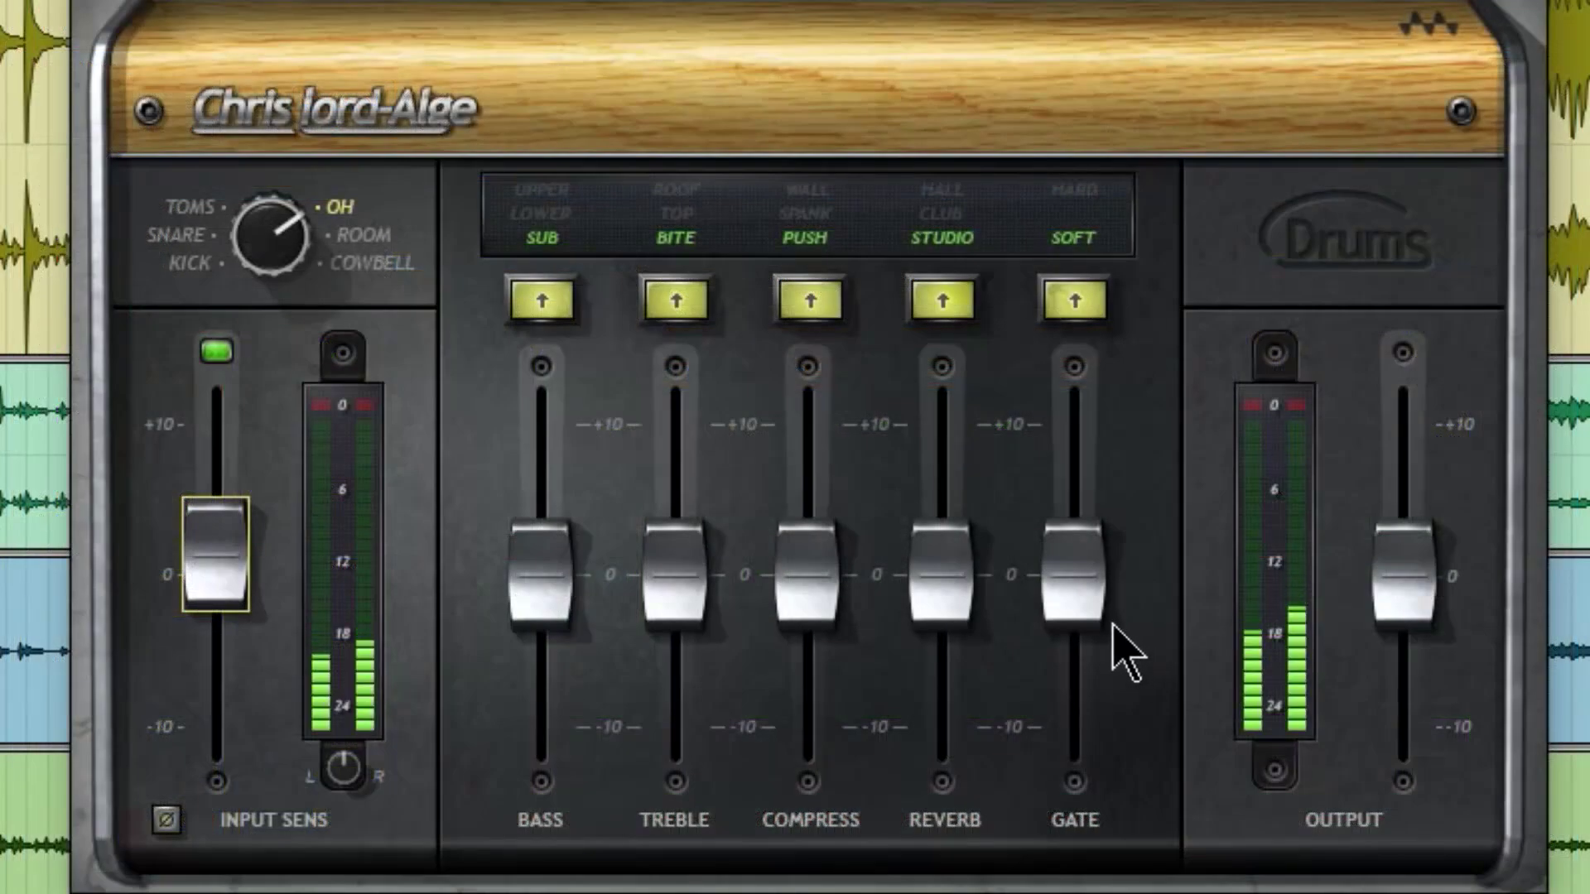
- Lower the overhead Gate level to -10, and set Bass to the Upper mode at about -3
left_click_drag(1051, 566, 1051, 627)
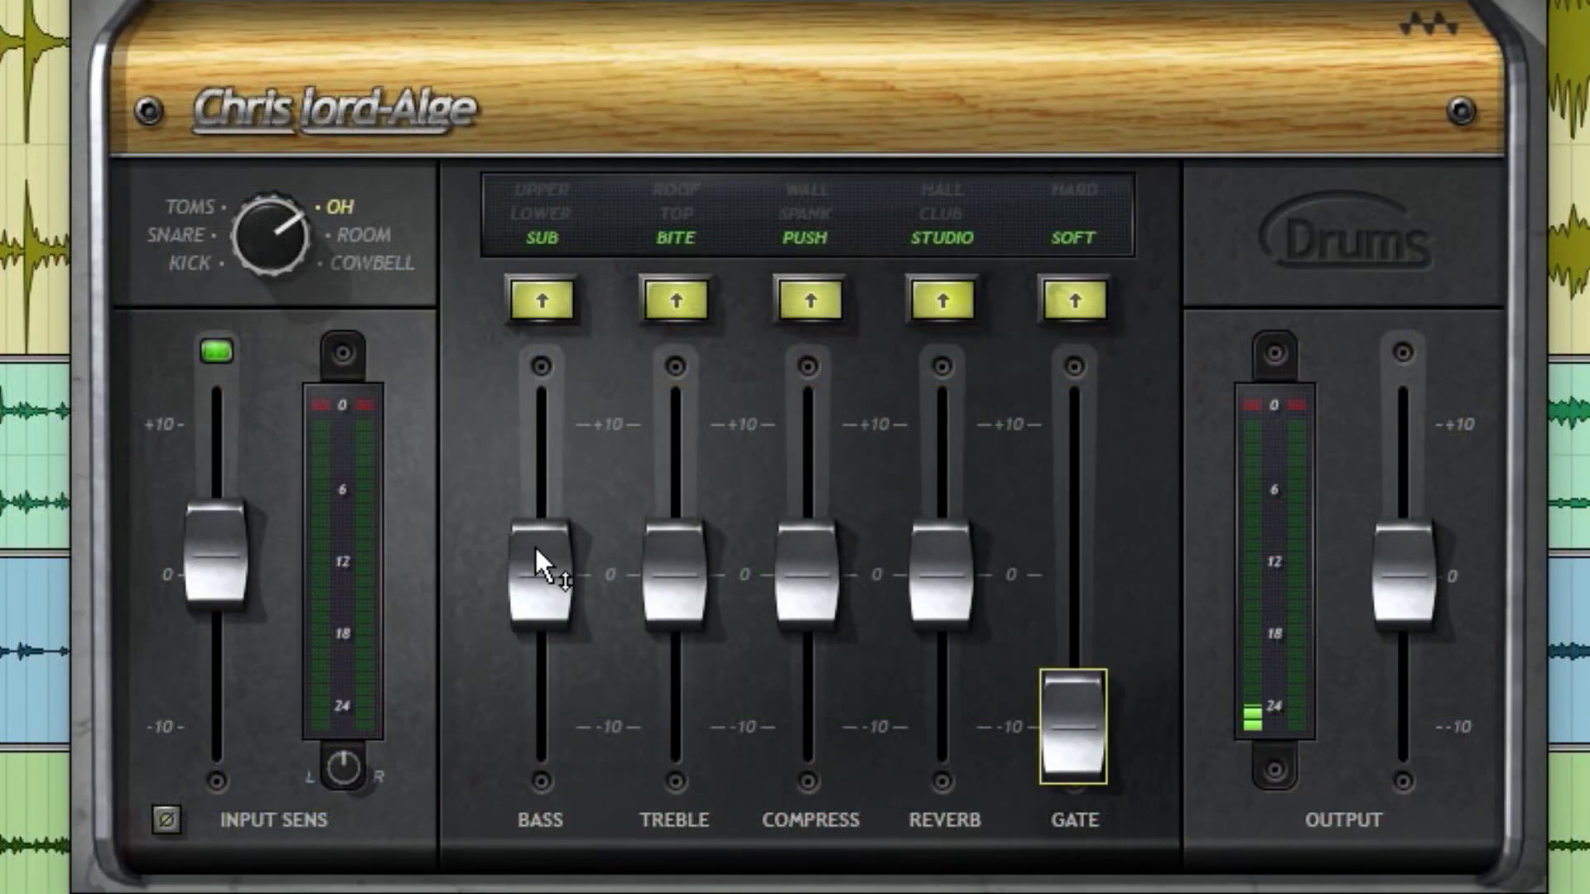
left_click_drag(540, 574, 540, 424)
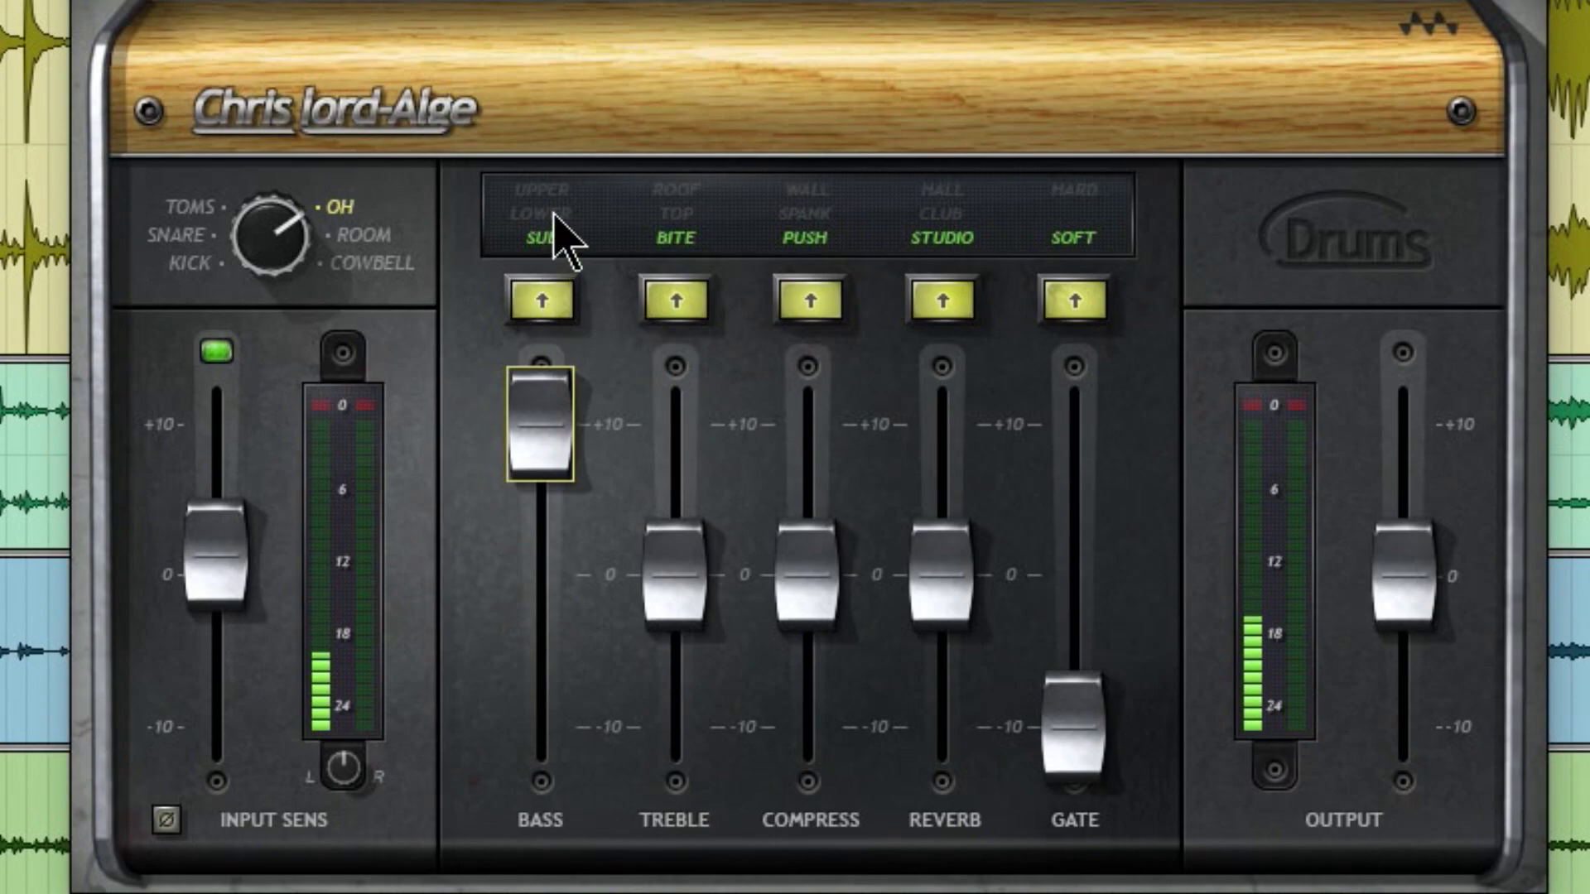
left_click_drag(543, 398, 553, 616)
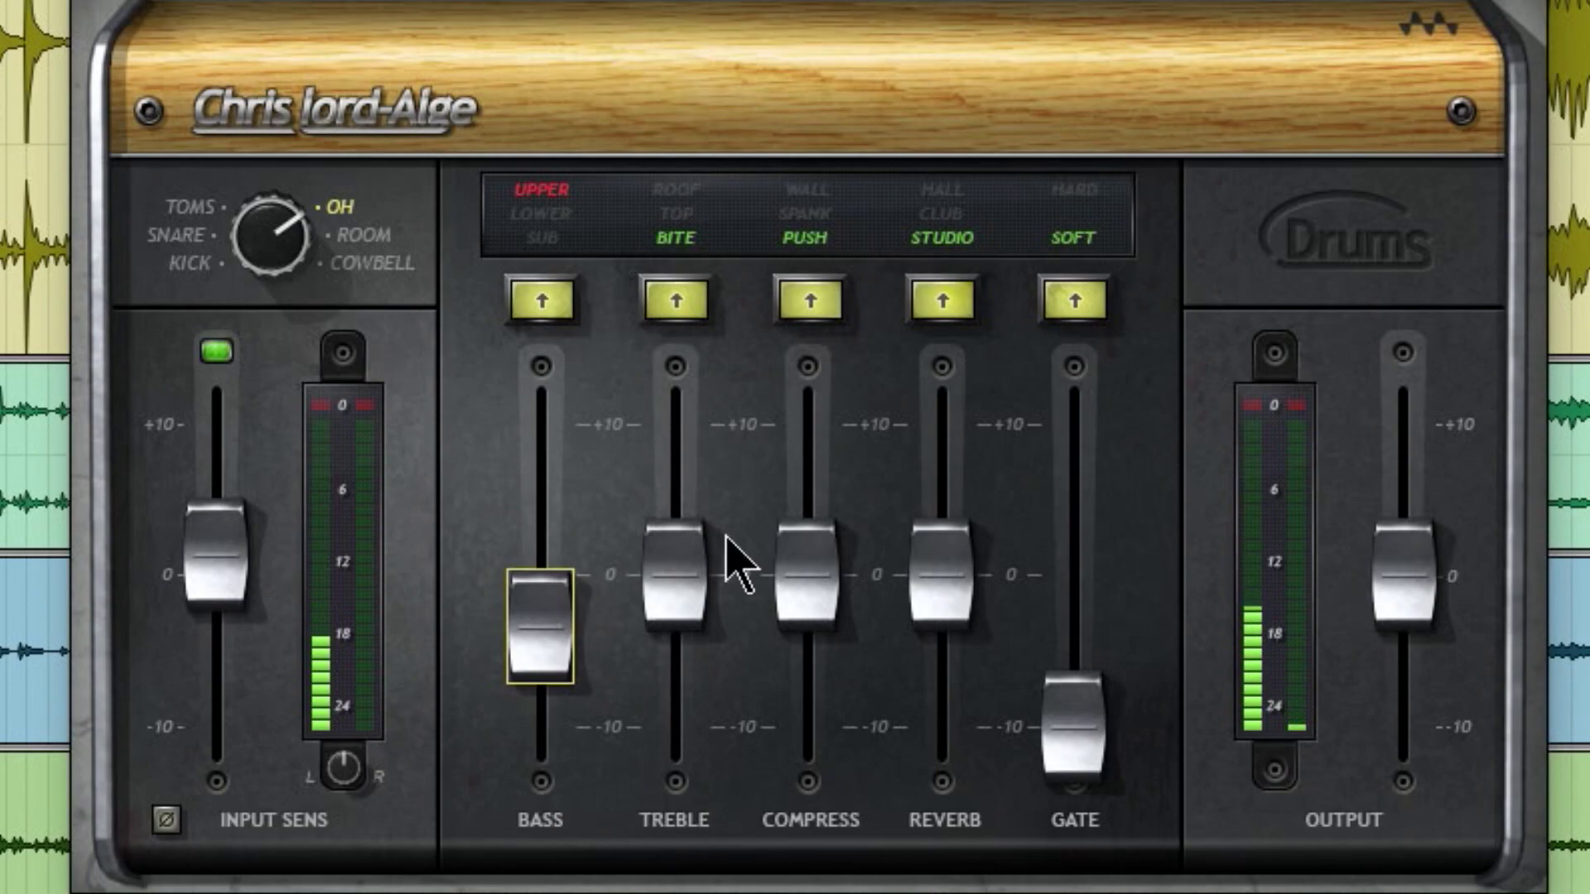
- Set Treble to the Top mode at about +3, and lower Compress to -10 with its processing switched off
left_click_drag(694, 613, 646, 571)
left_click(696, 240)
left_click(691, 238)
left_click(685, 249)
left_click_drag(788, 598, 787, 727)
left_click(828, 294)
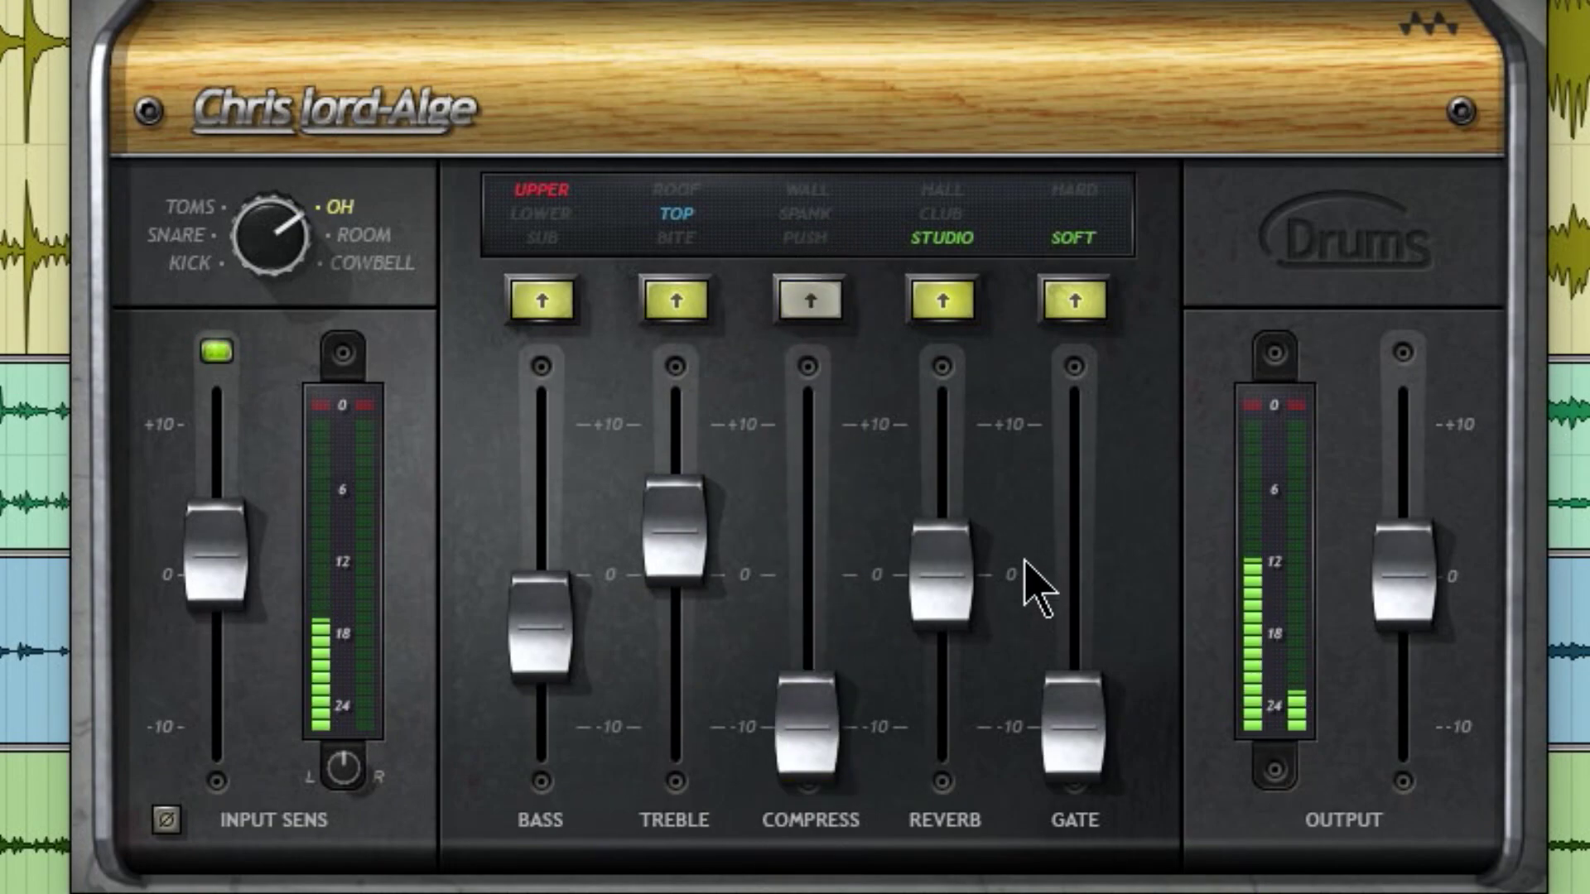
- Audition the reverb modes at a high level, and settle on Club reverb at about -4
left_click_drag(965, 617, 958, 471)
left_click(943, 214)
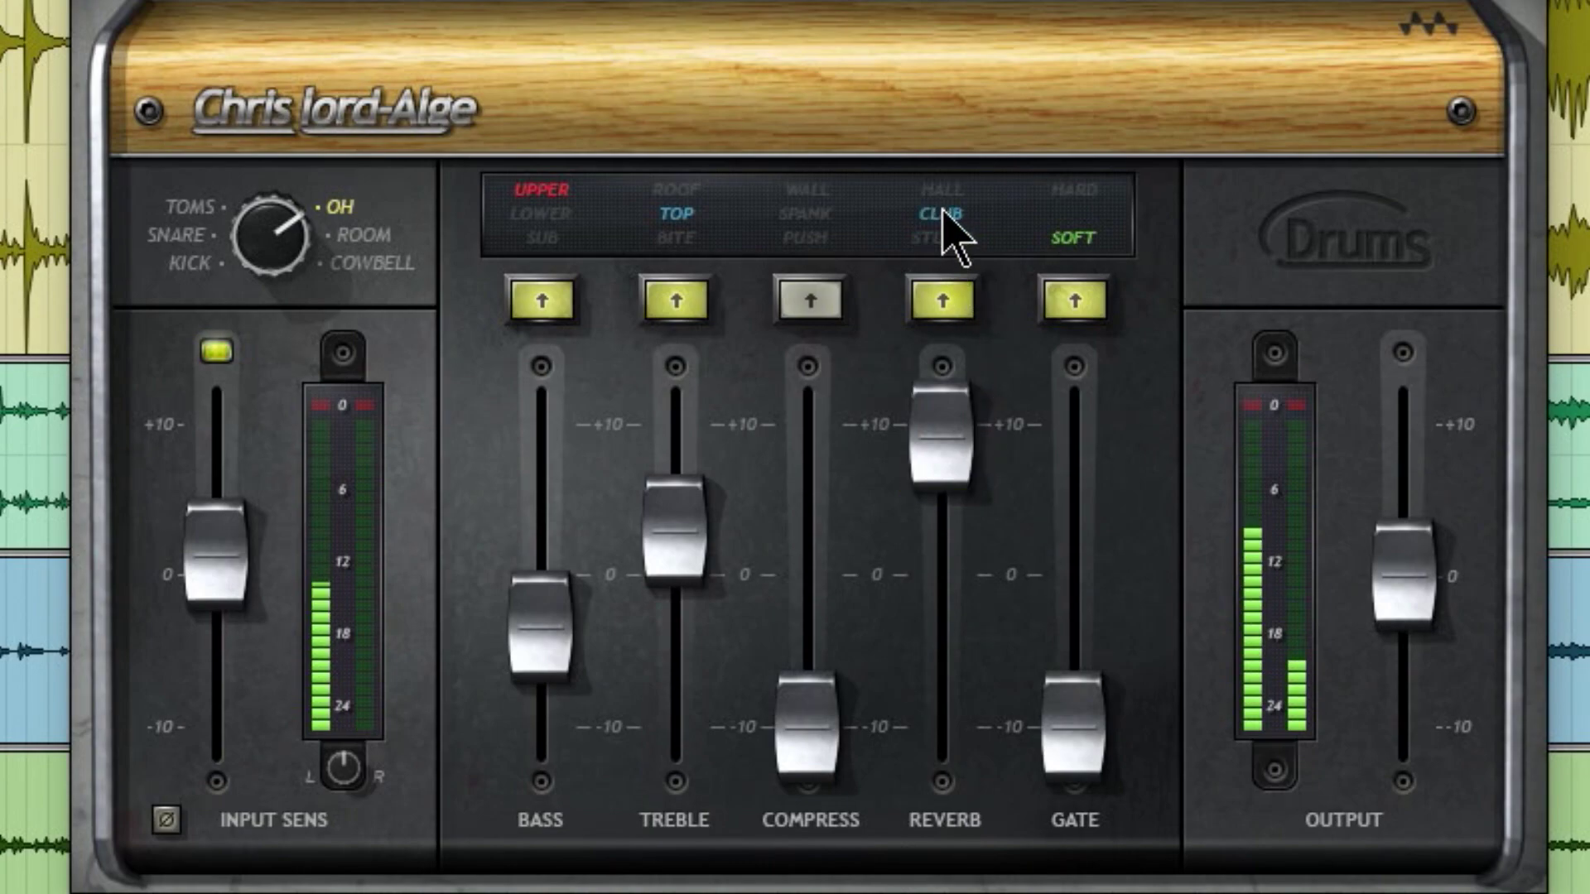
left_click(944, 190)
left_click(944, 214)
left_click_drag(942, 443, 942, 634)
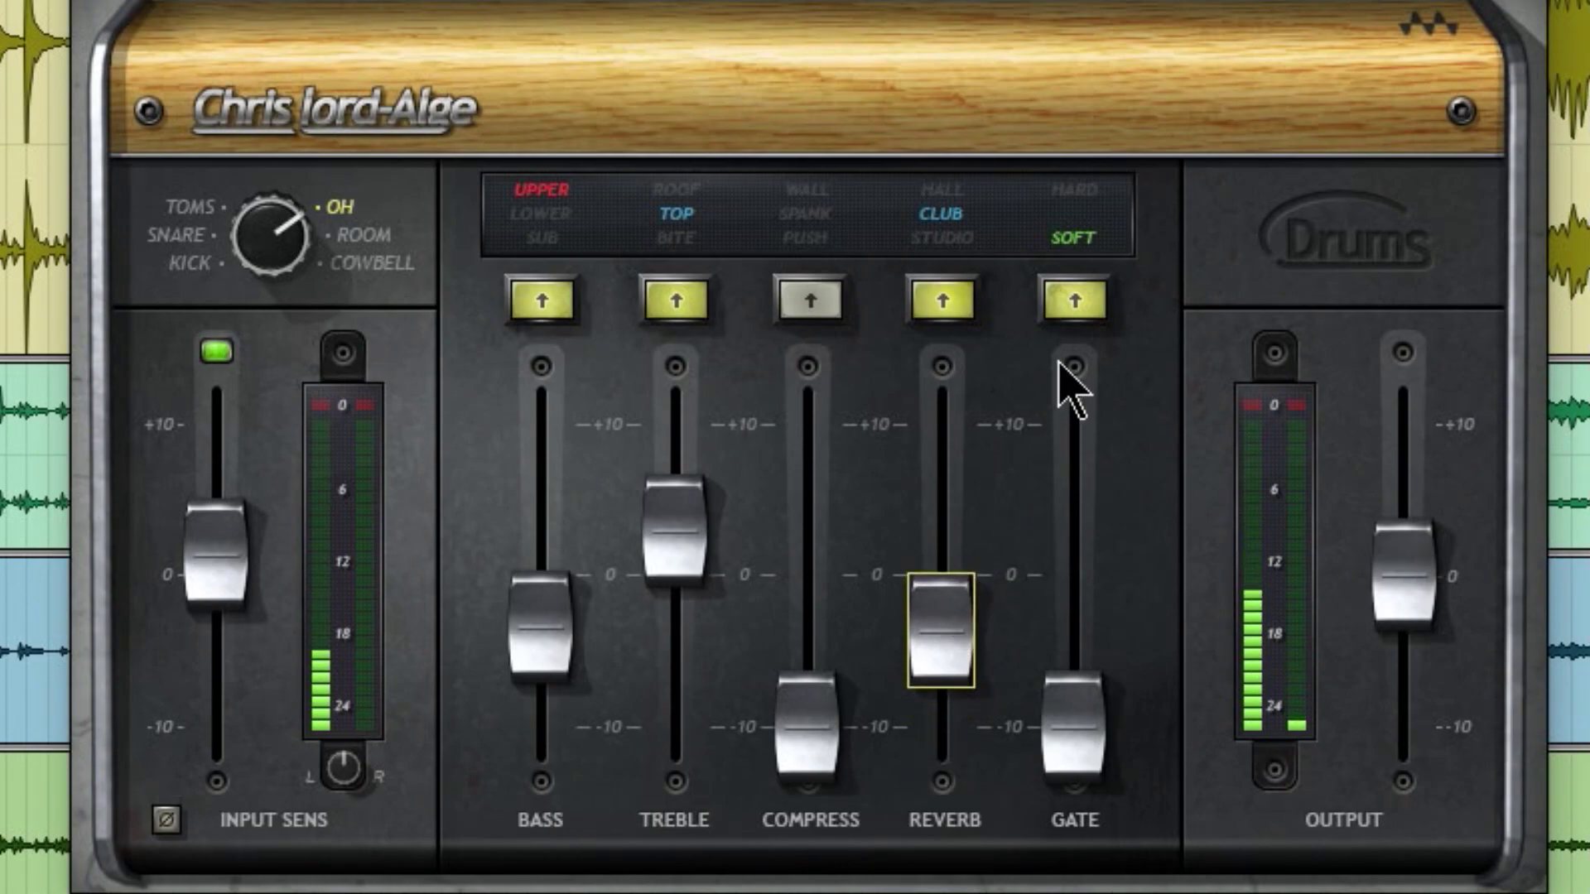
- Test the Gate in Hard mode at about +10, and switch it off with its level at -10
left_click_drag(1064, 687, 1068, 418)
left_click(1089, 207)
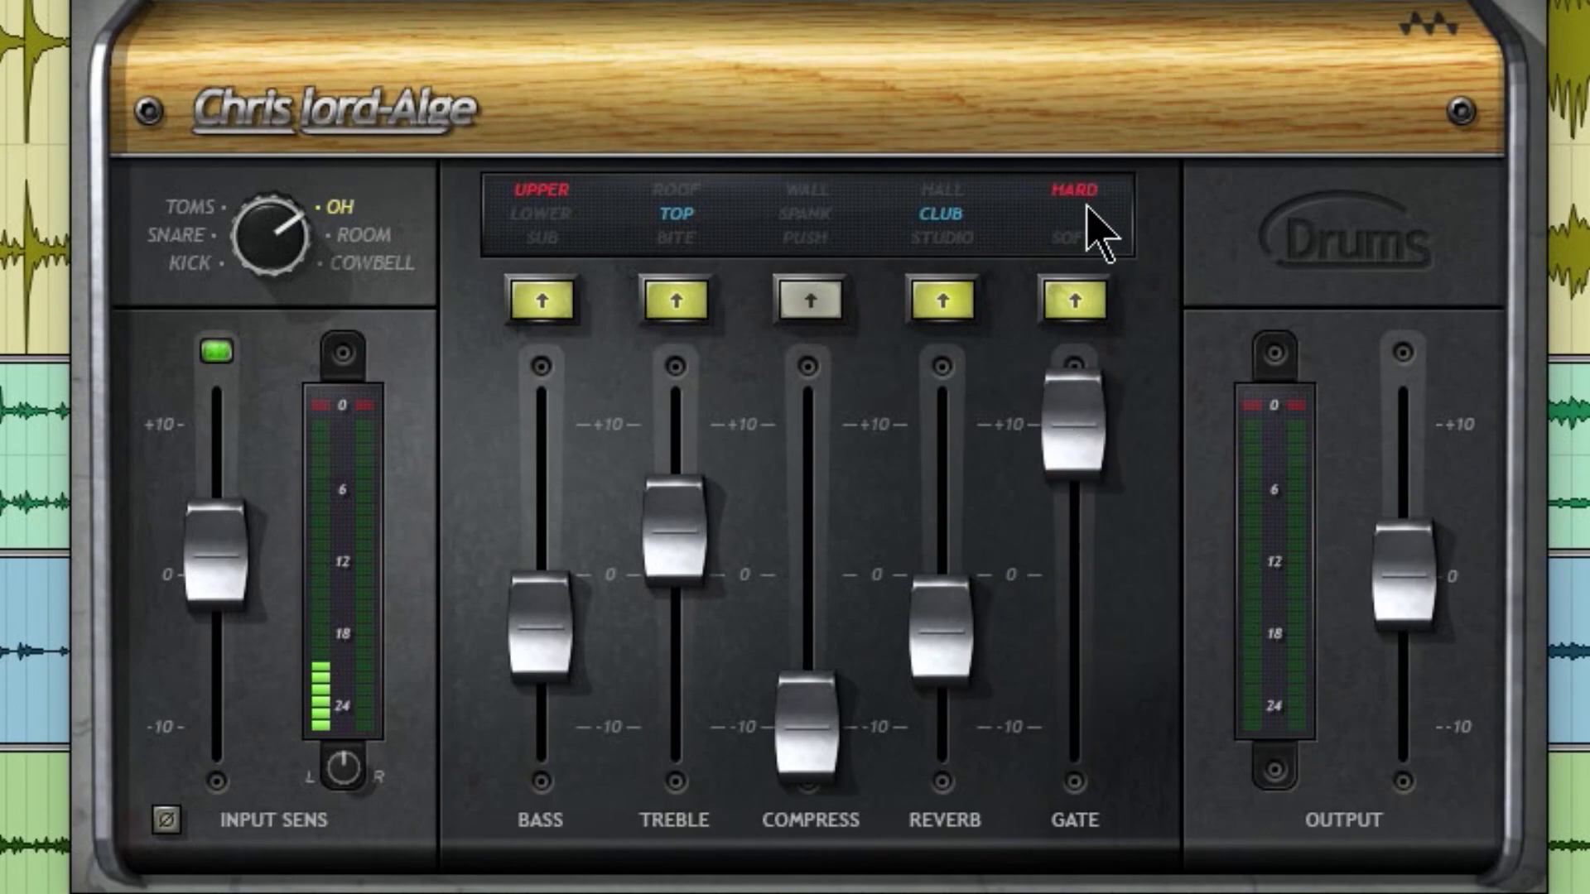
left_click(1086, 208)
left_click_drag(1068, 425, 1068, 727)
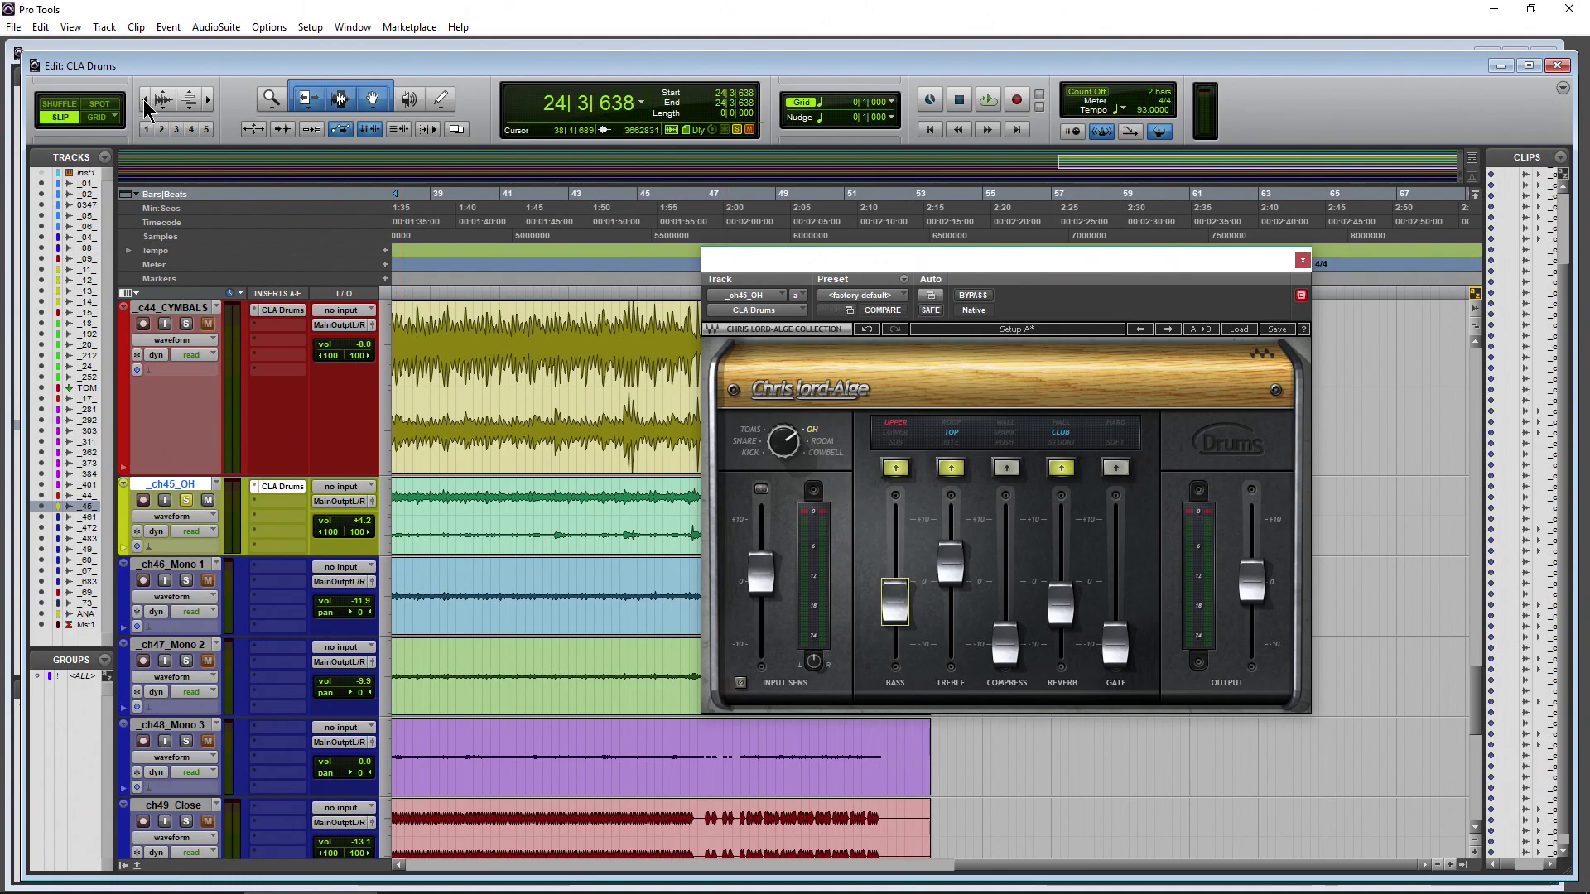
- Look over the full length of the drum tracks around _ch45_OH, and return to the section around bars 13 to 36
left_click(146, 102)
left_click(146, 101)
left_click(146, 101)
scroll(470, 508, "up", 4)
scroll(471, 508, "down", 6)
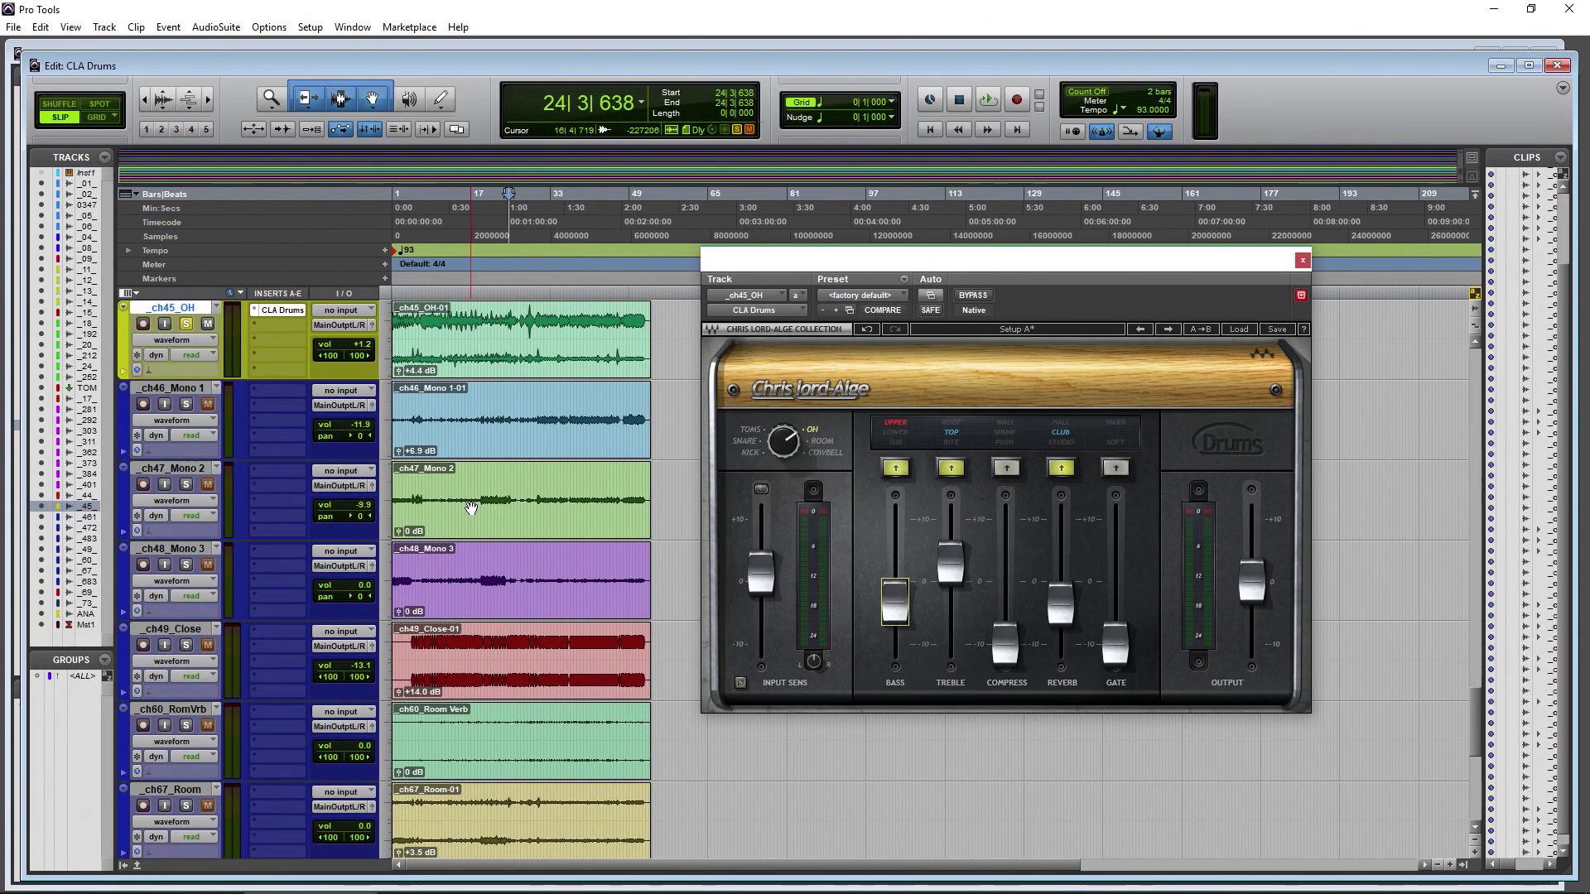
left_click(209, 100)
left_click(209, 100)
left_click(209, 99)
scroll(399, 403, "up", 3)
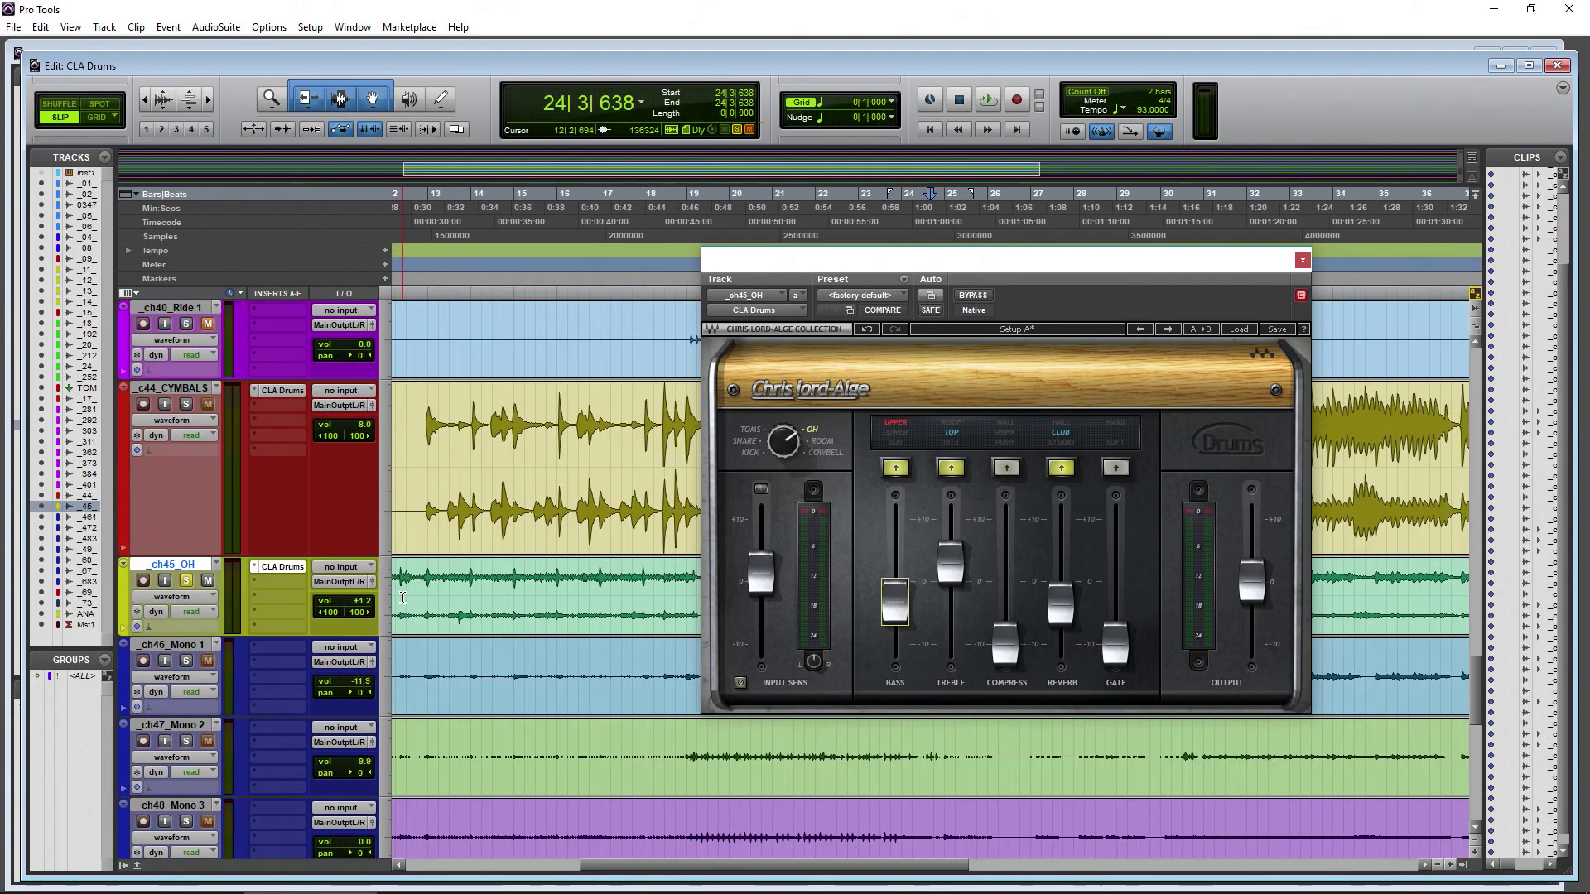
- Make the _ch45_OH track taller, and reposition the CLA Drums window slightly
scroll(401, 598, "down", 1)
left_click_drag(160, 554, 163, 608)
left_click_drag(995, 266, 916, 243)
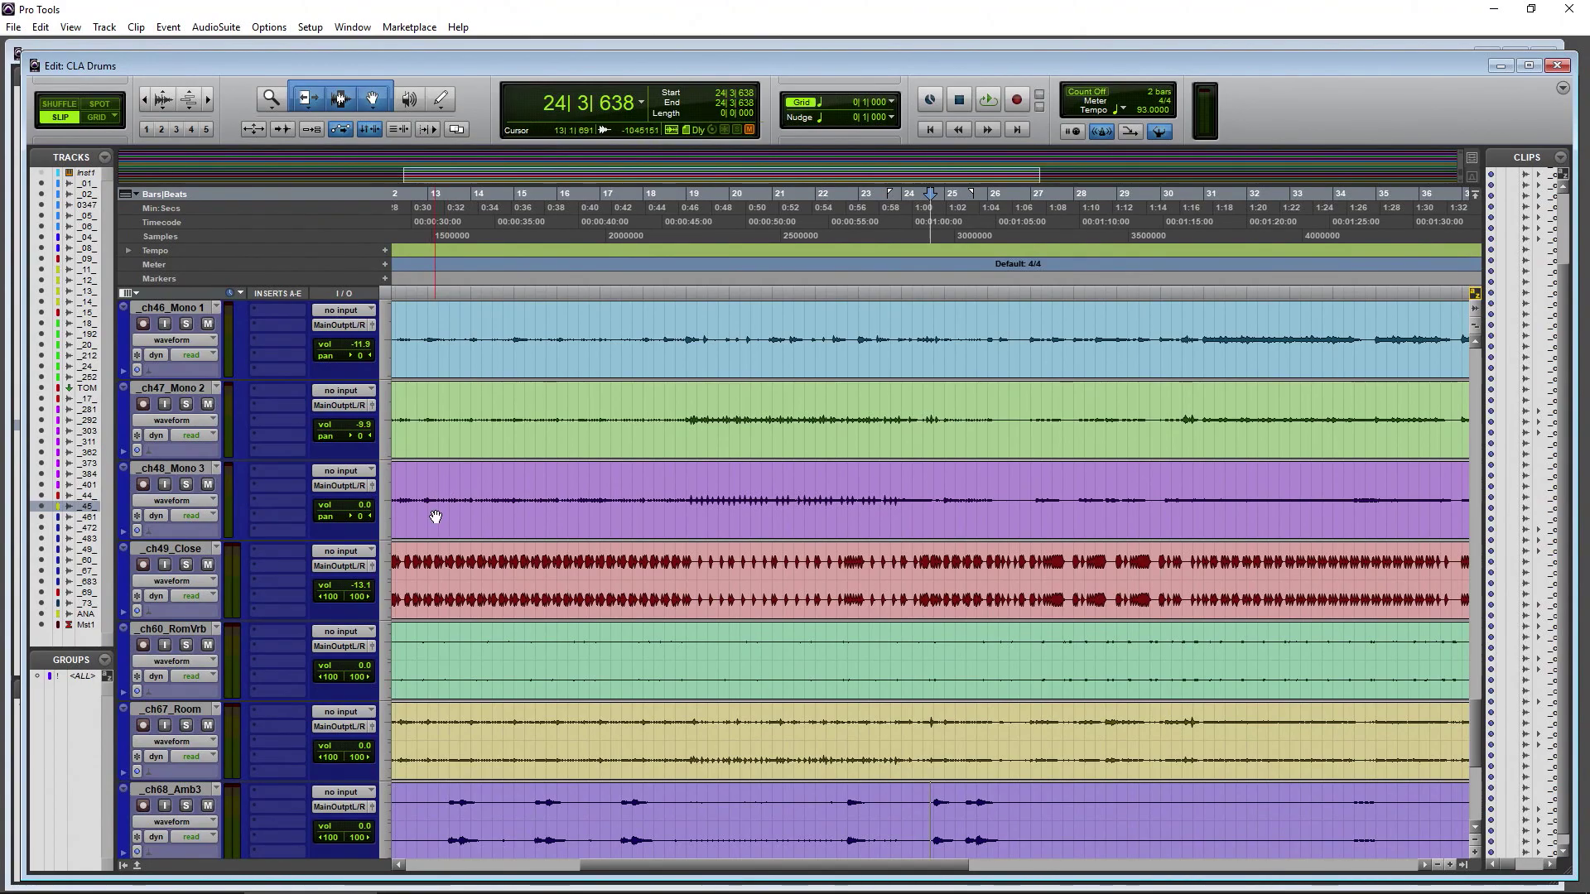
- Select all mono, close, room and ambience tracks from _ch46_Mono 1 through _ch68_Amb3
scroll(435, 517, "up", 3)
scroll(414, 445, "down", 3)
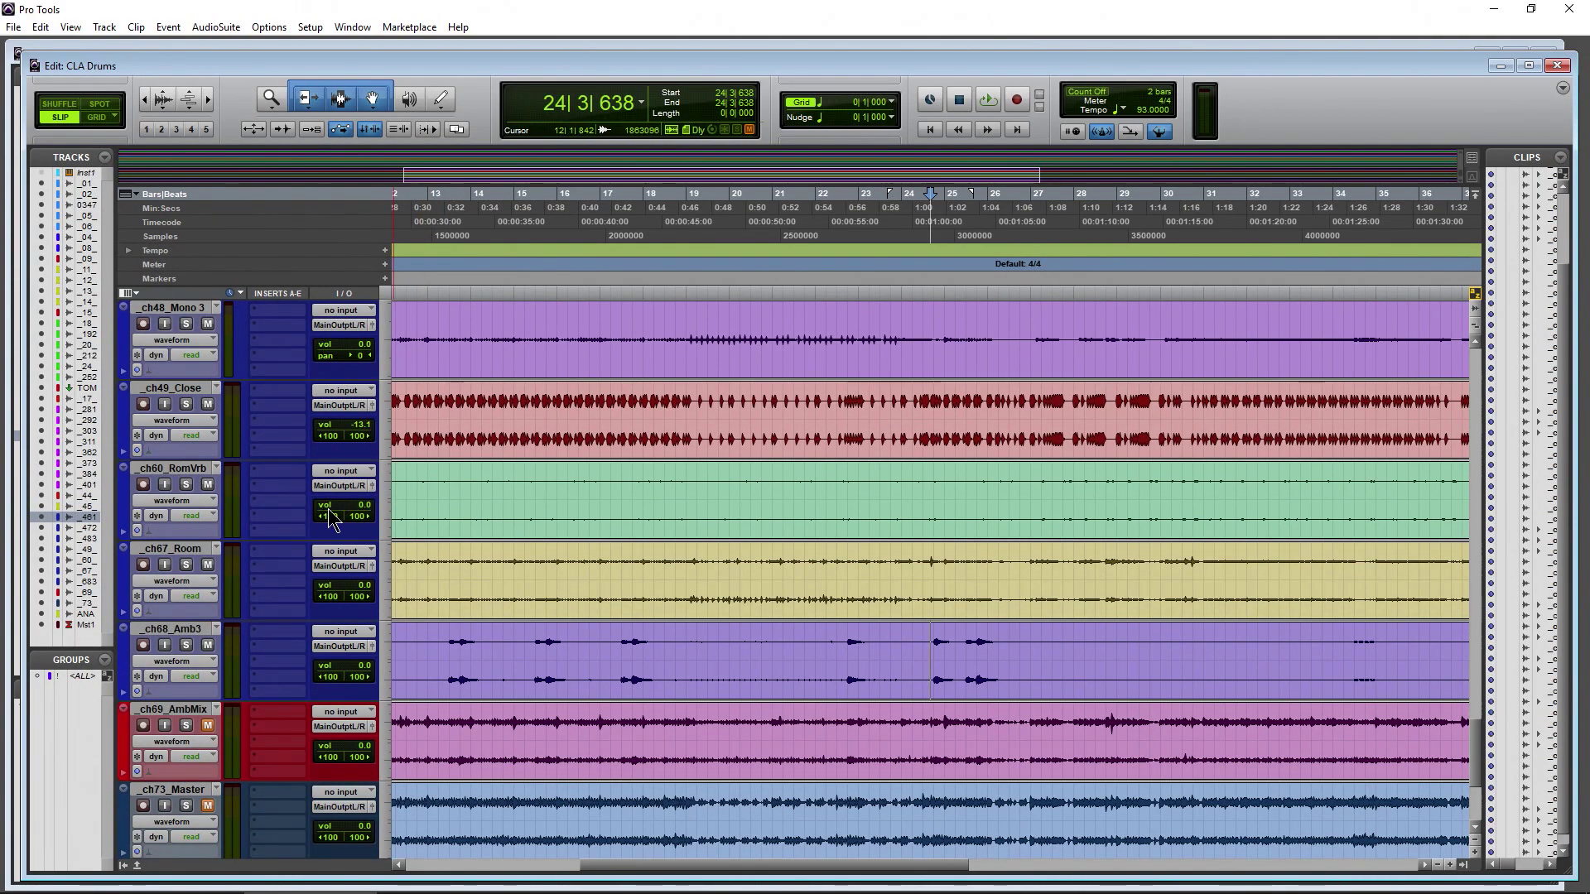
left_click(177, 630, "shift")
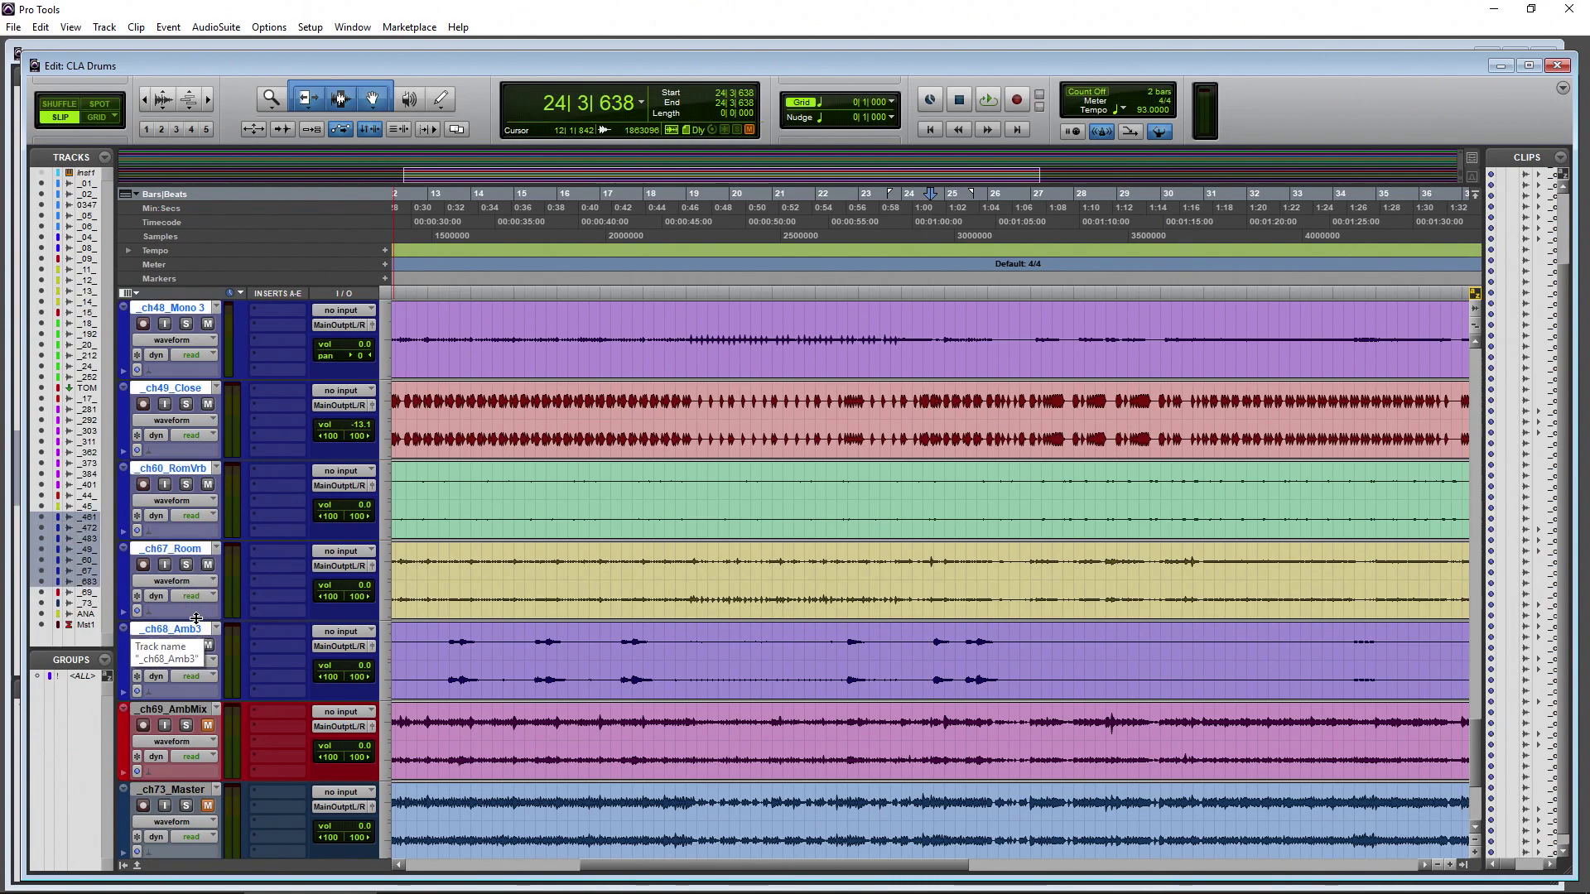
scroll(321, 629, "up", 5)
scroll(321, 644, "up", 1)
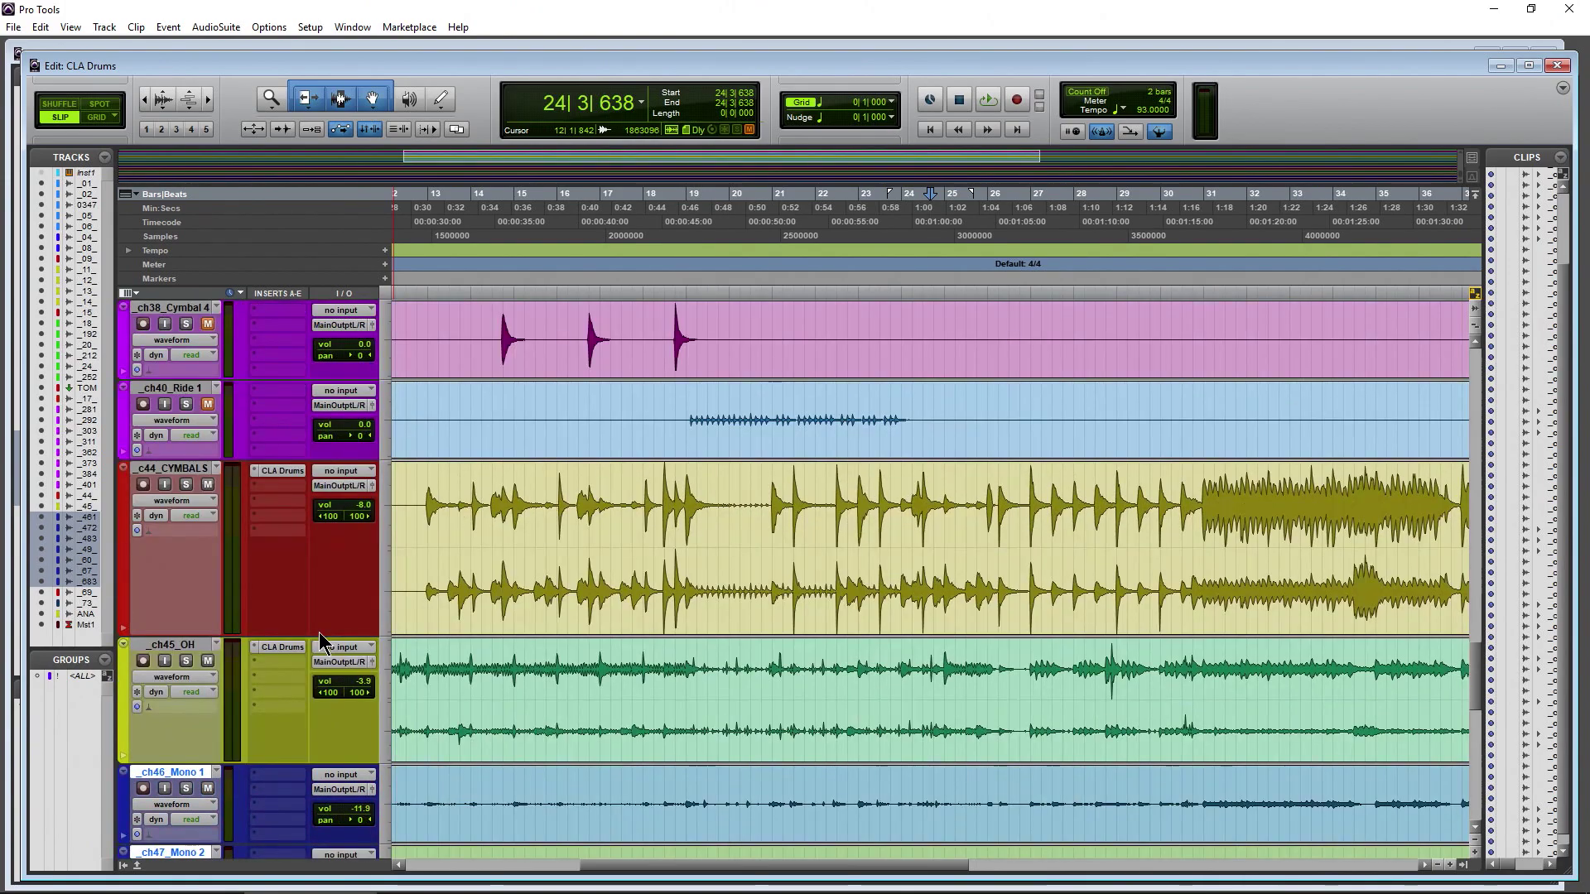
scroll(320, 642, "down", 4)
scroll(264, 653, "down", 1)
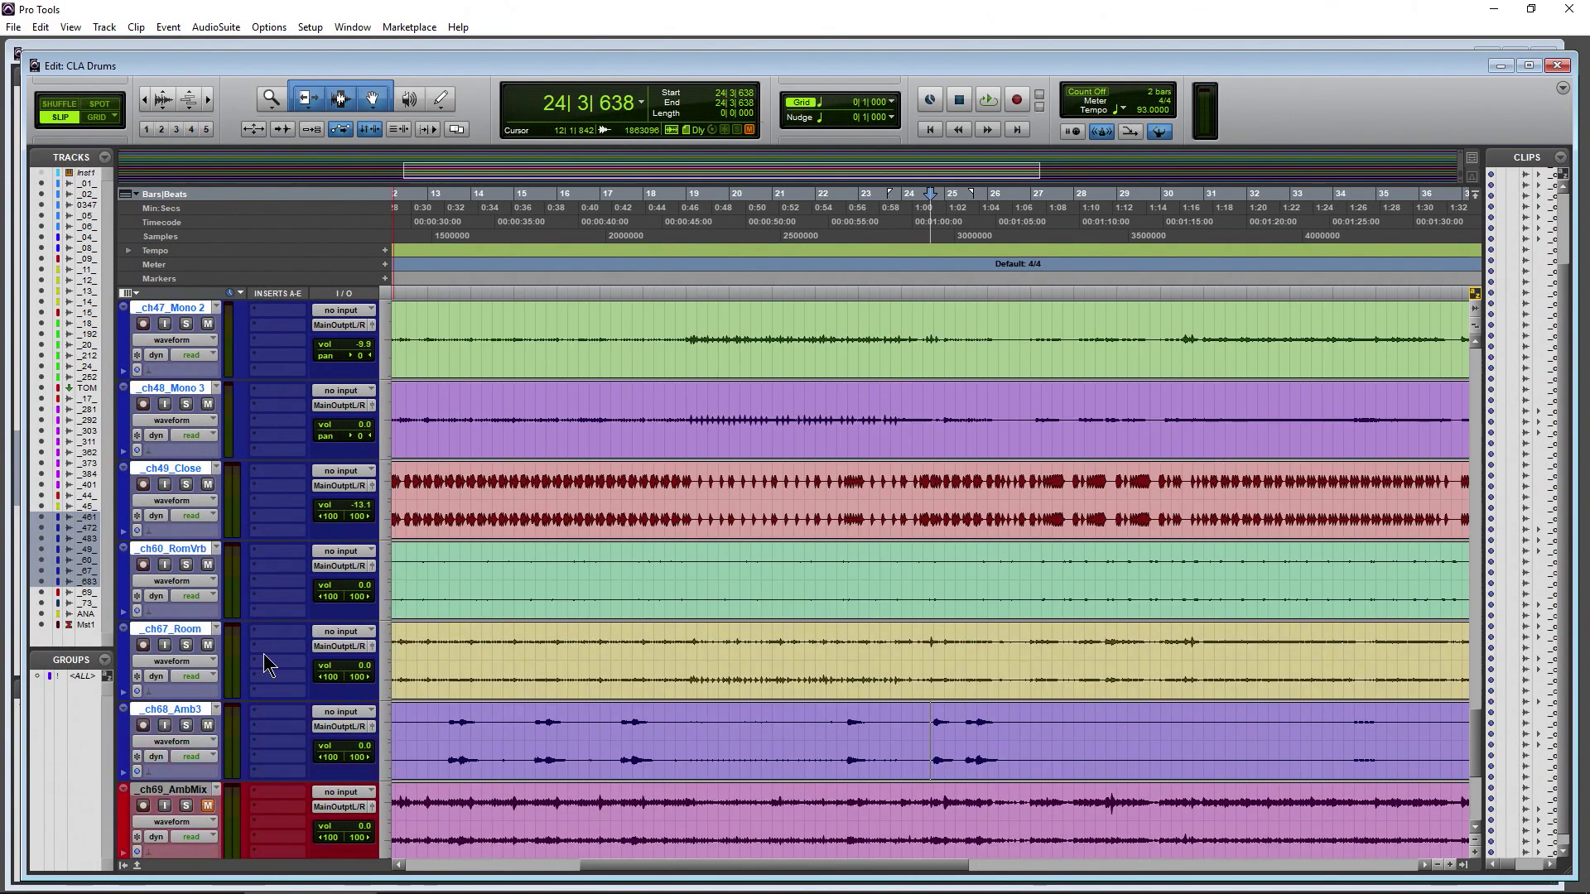
scroll(263, 658, "up", 3)
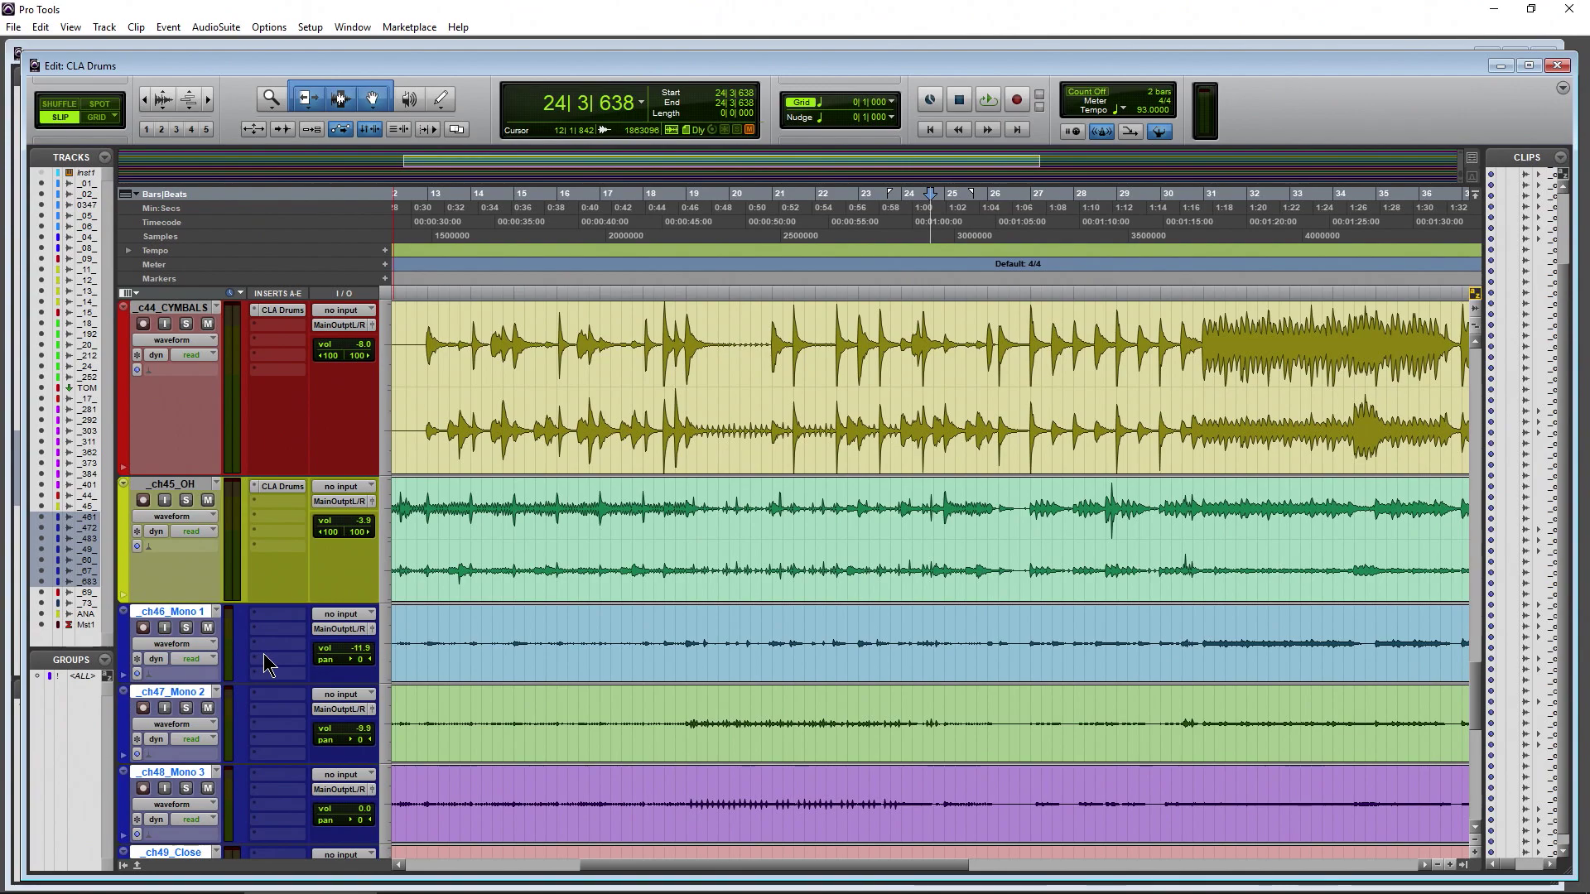
- Route the selected tracks' outputs to a new stereo Aux Input track named ROOMS, created next to the current track
left_click(328, 629)
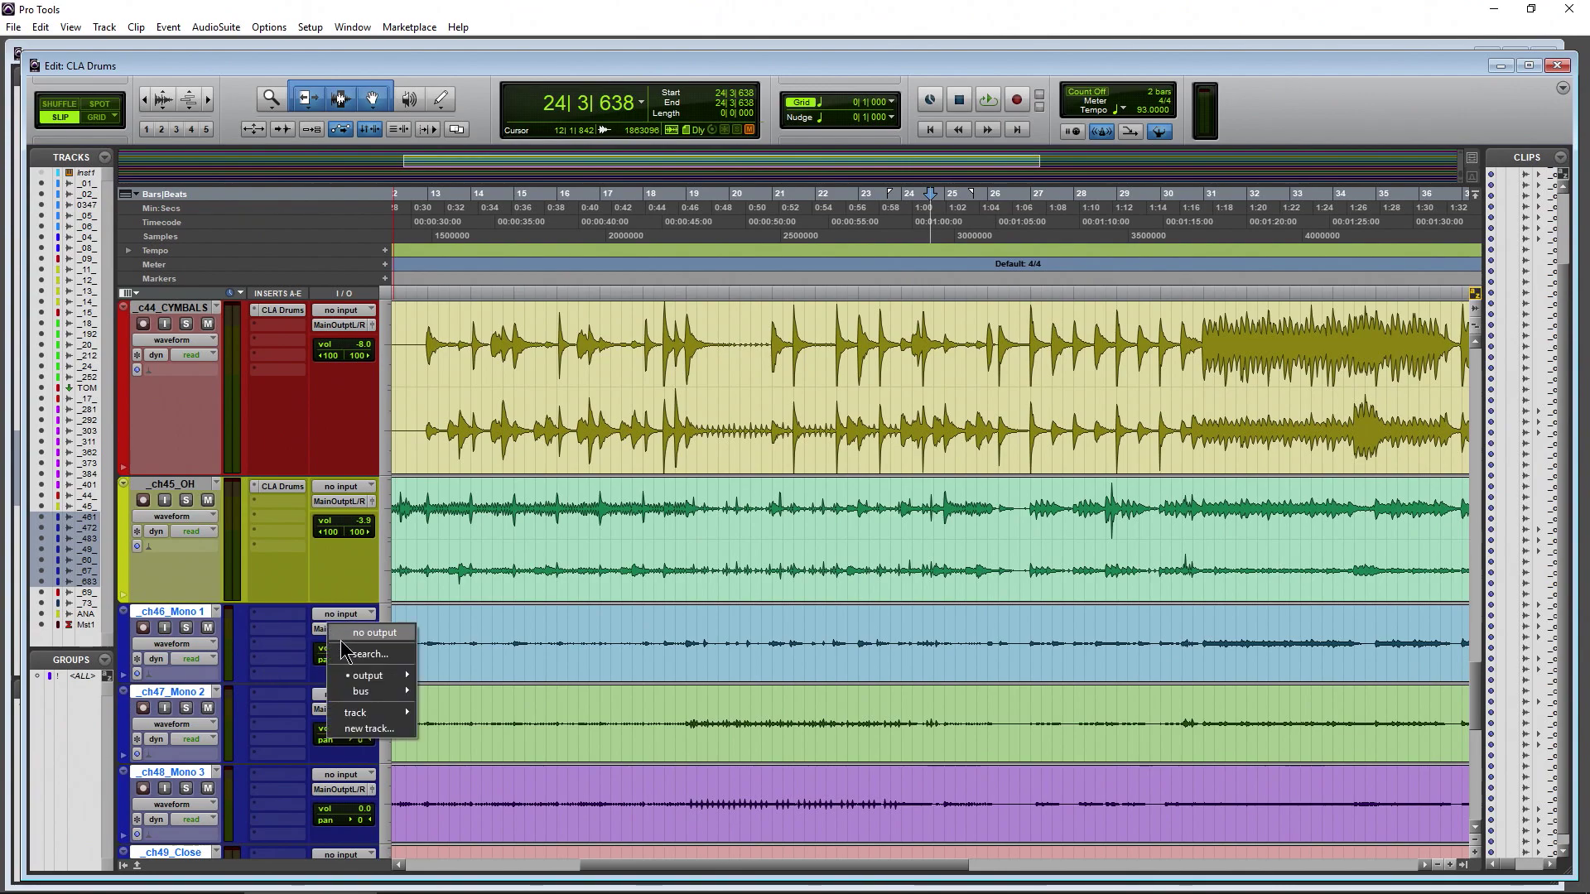
mouse_move(369, 717)
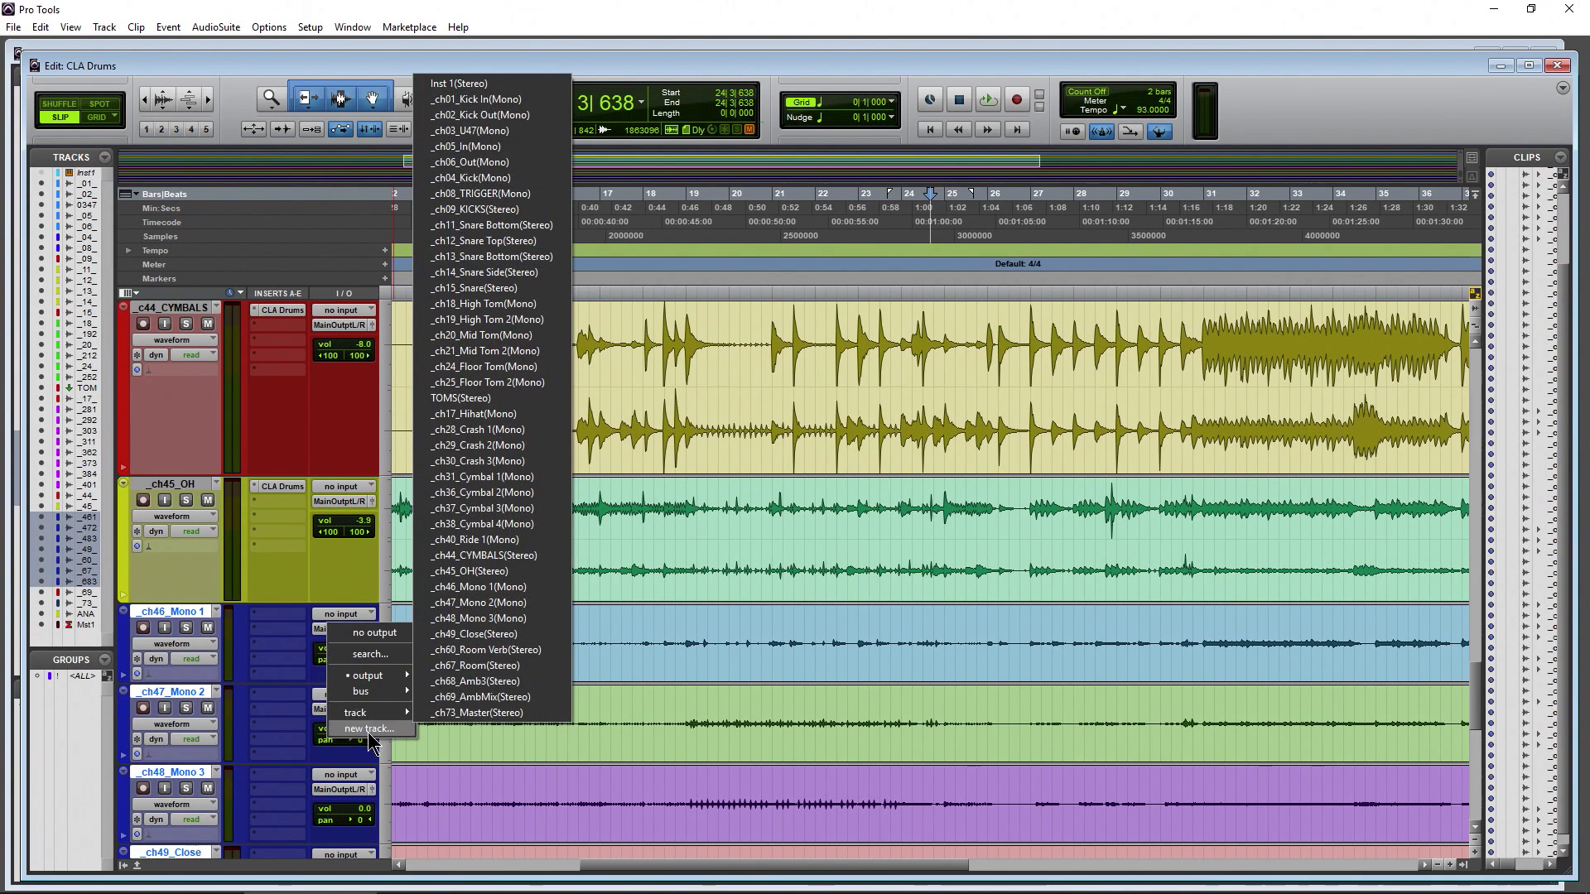
left_click(369, 728)
type("ROOMS")
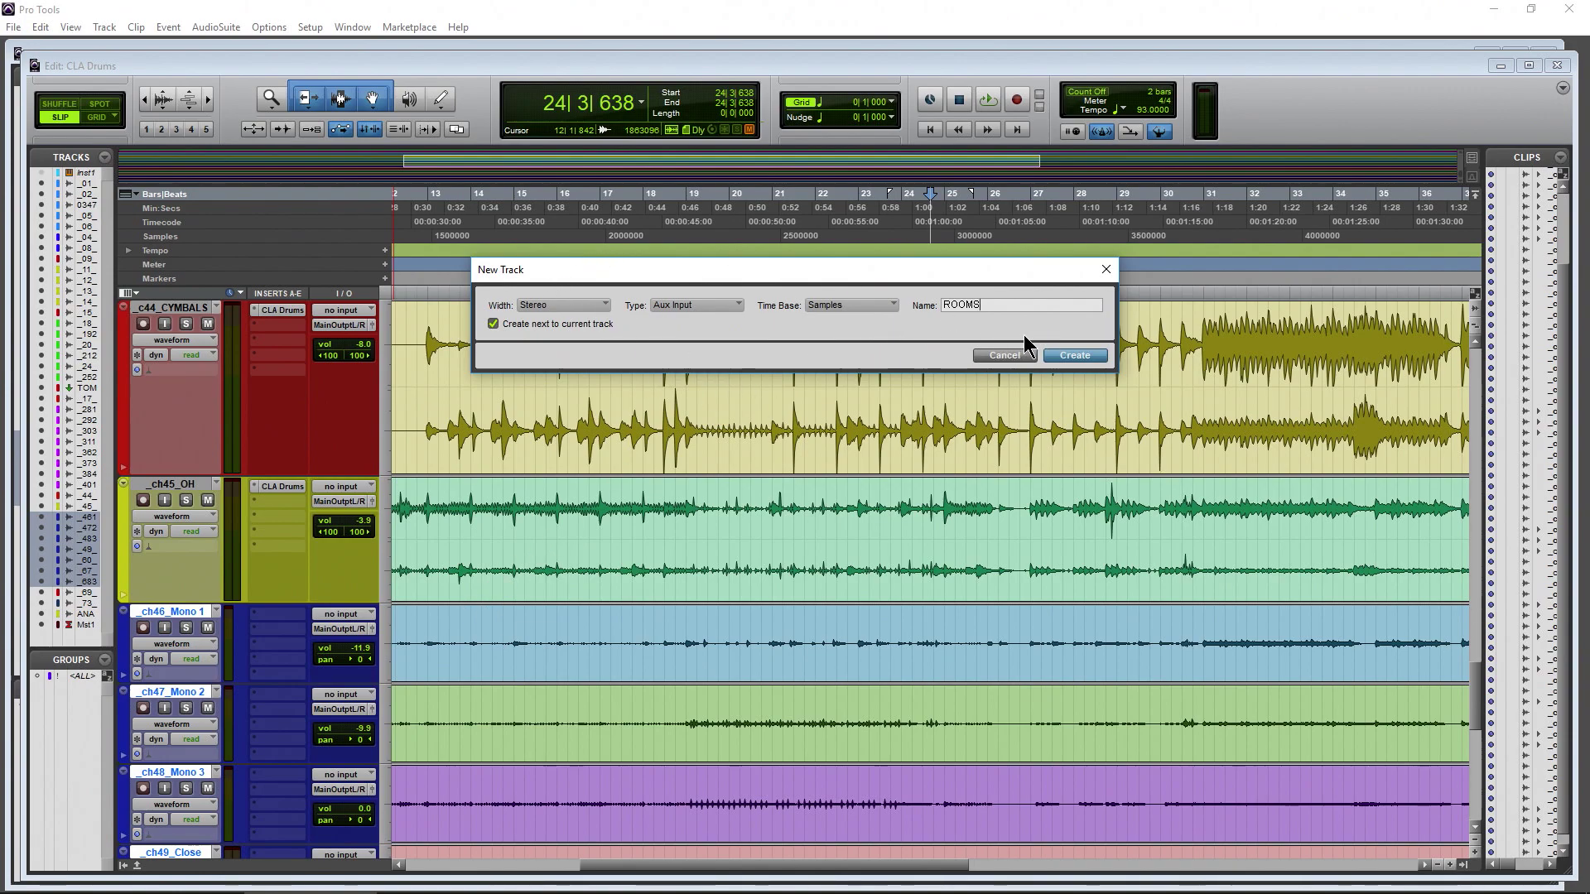
left_click(1073, 356)
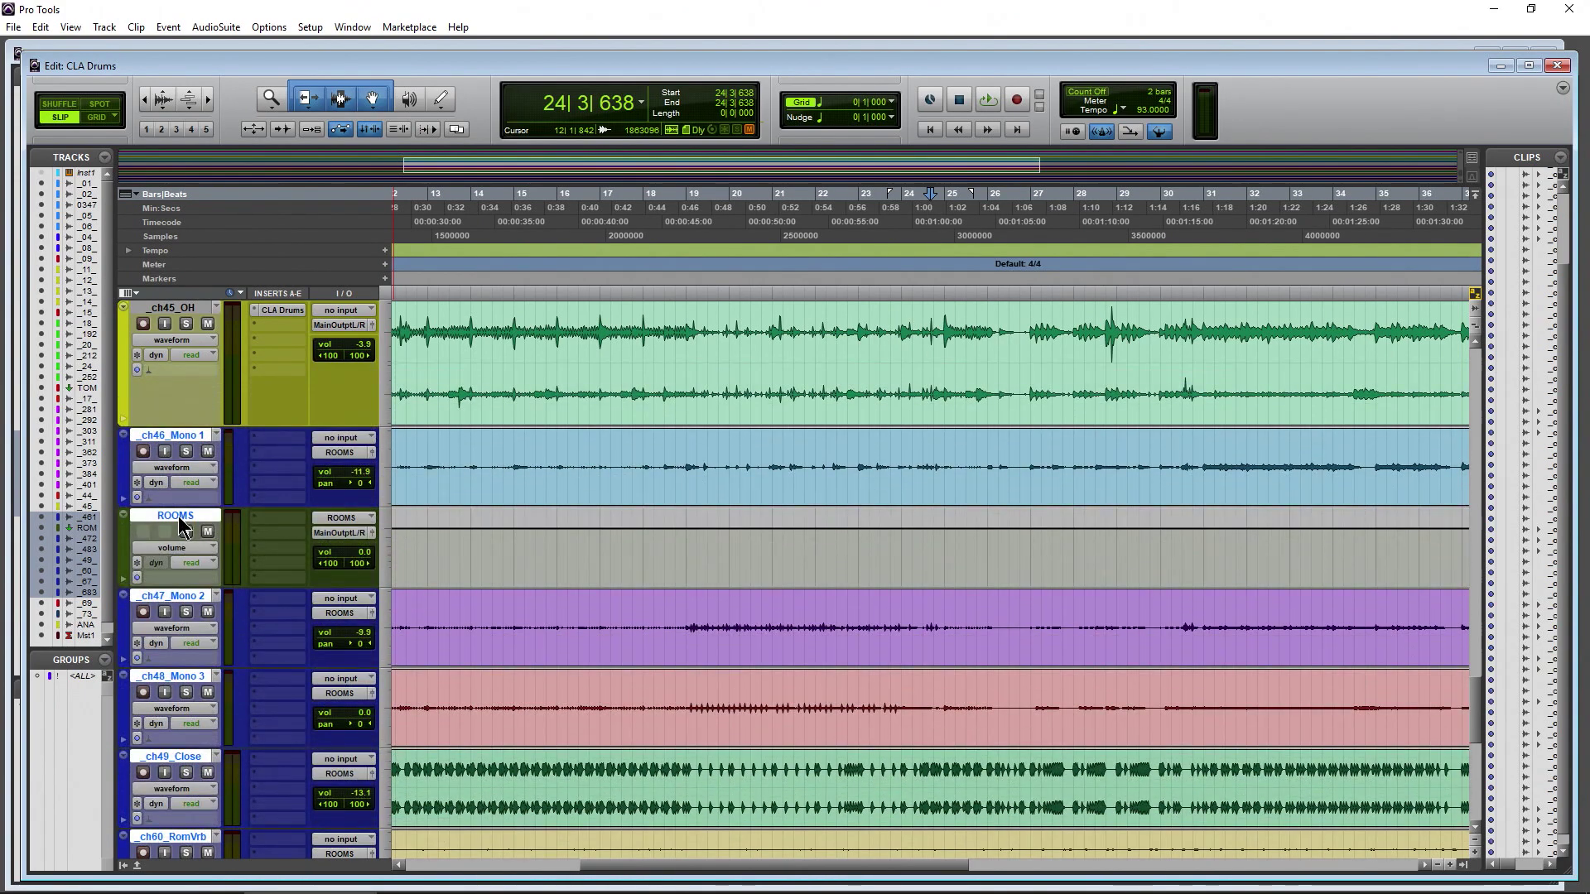
- Place the ROOMS track above _ch46_Mono 1 at a taller height, and color it red
mouse_move(180, 521)
left_mouse_down()
mouse_move(200, 466)
mouse_move(181, 553)
left_mouse_up()
double_click(123, 529)
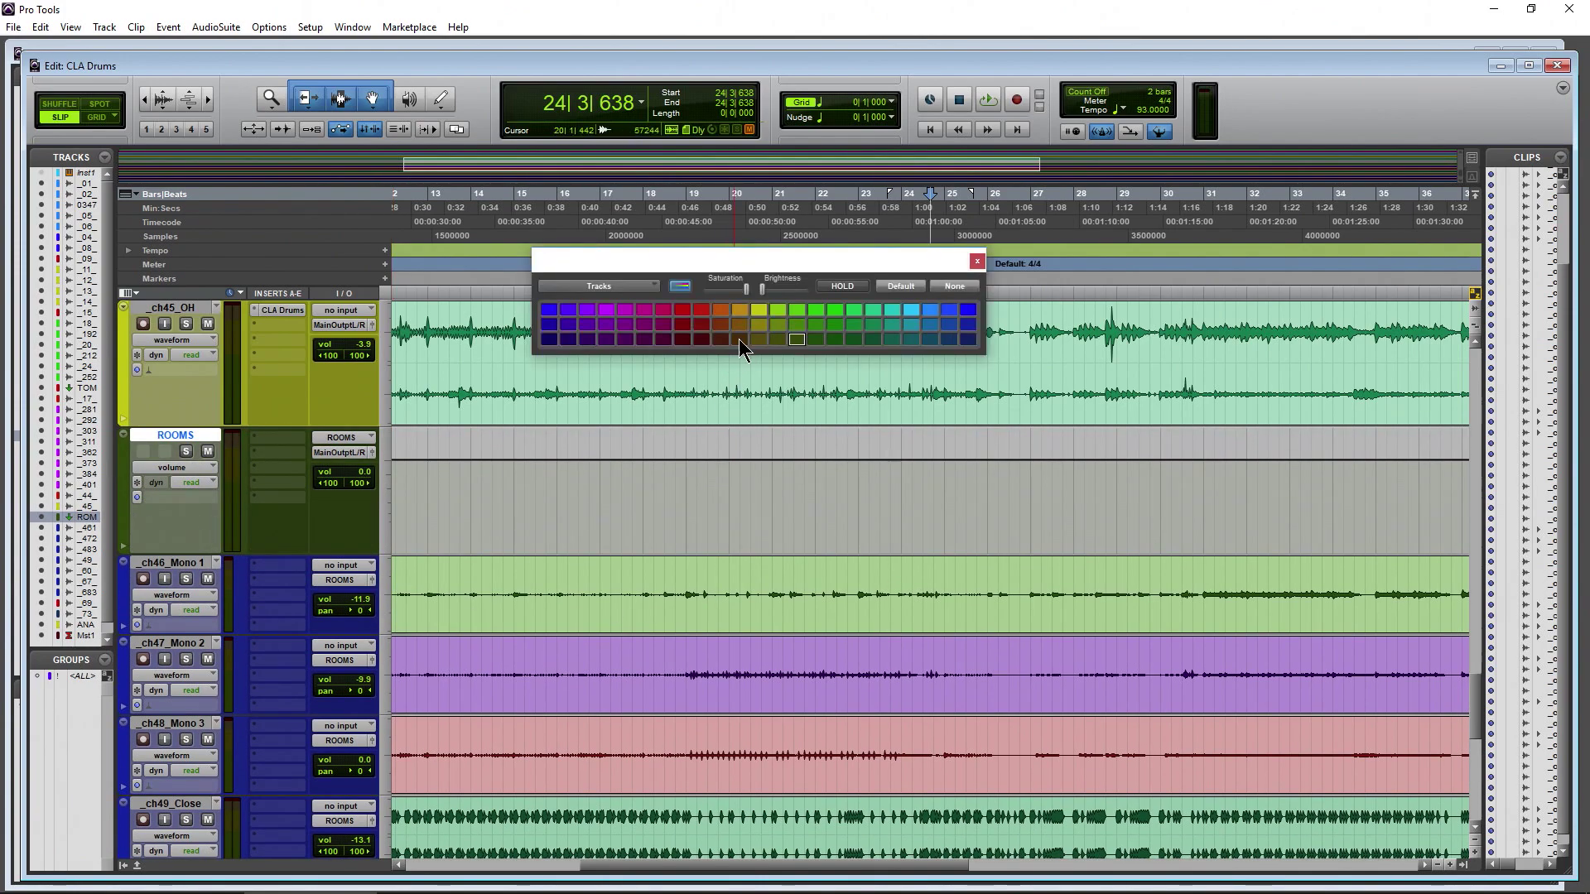
left_click(682, 311)
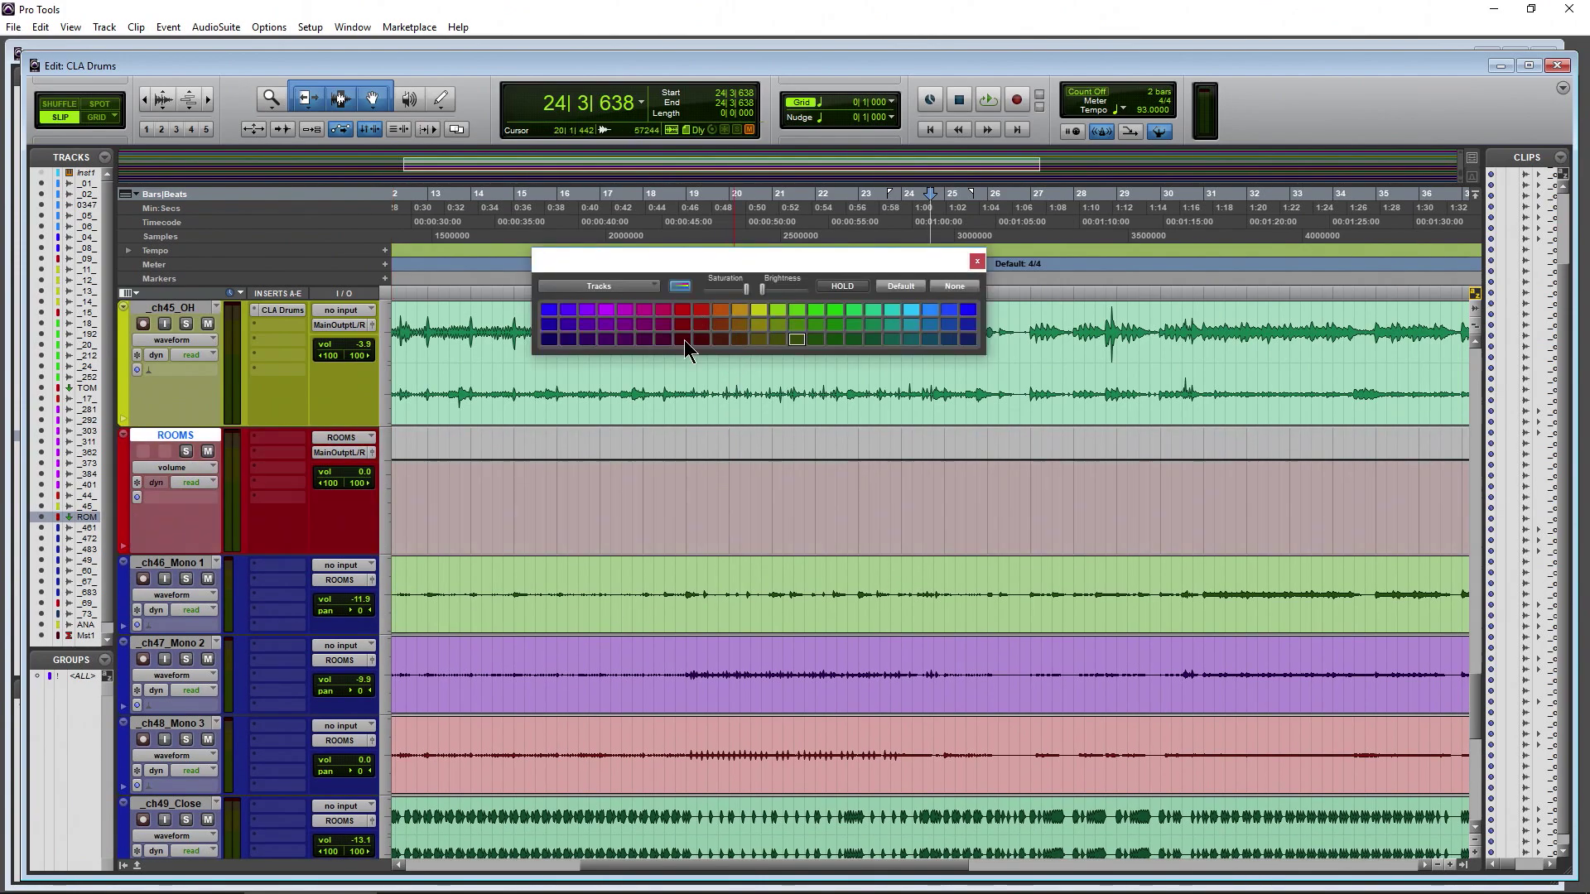
left_click(976, 262)
- Insert the stereo Waves CLA Drums plug-in on the ROOMS track, bypass it, and move its window away from the track controls
left_click(277, 449)
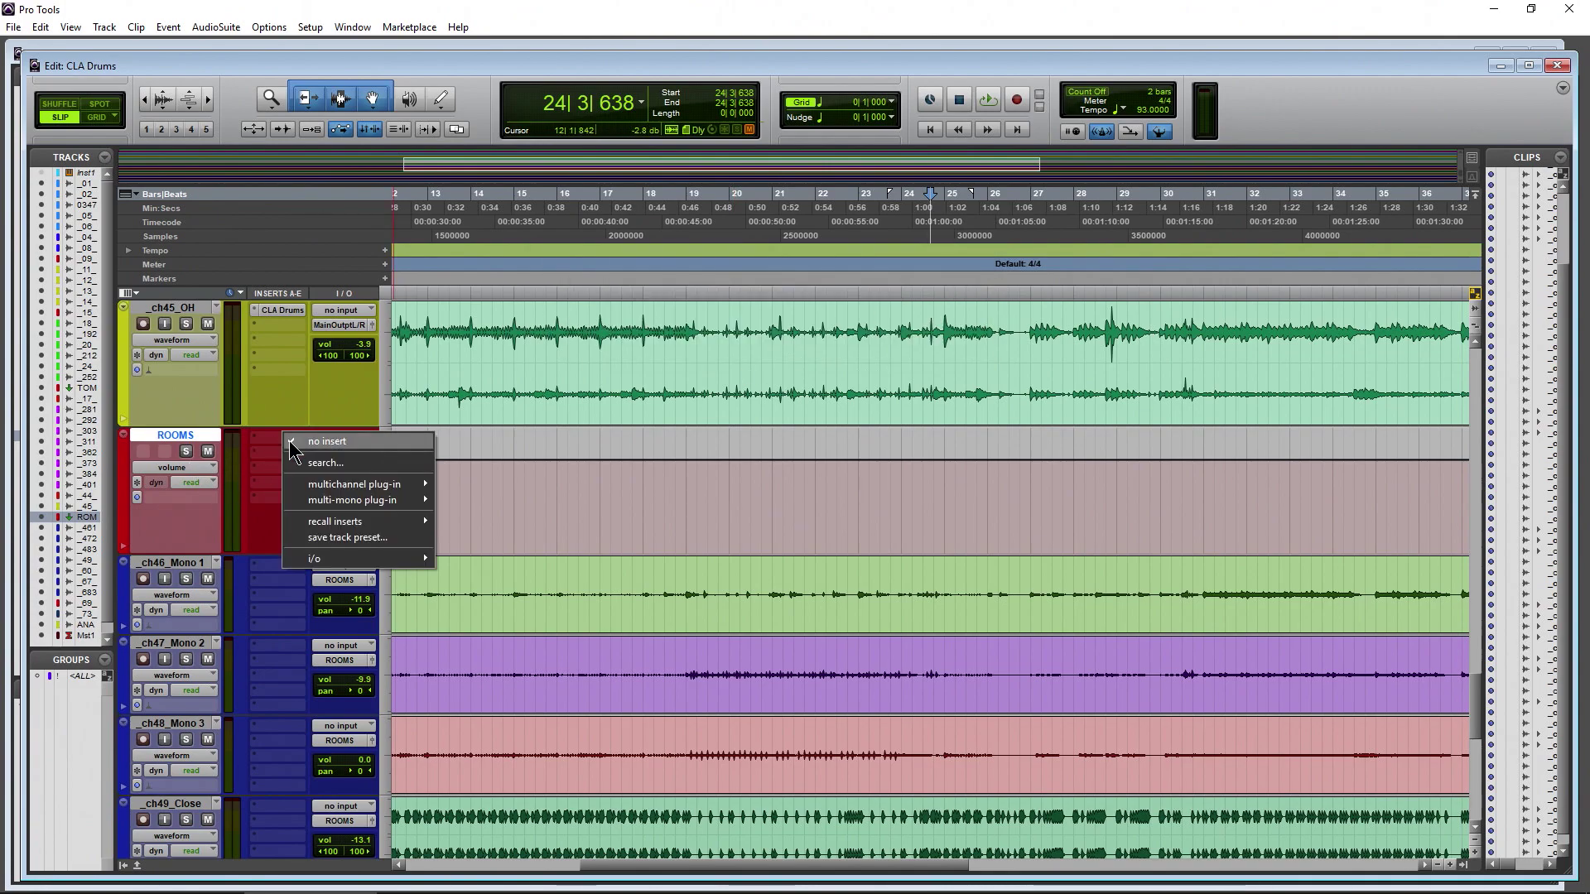
mouse_move(346, 487)
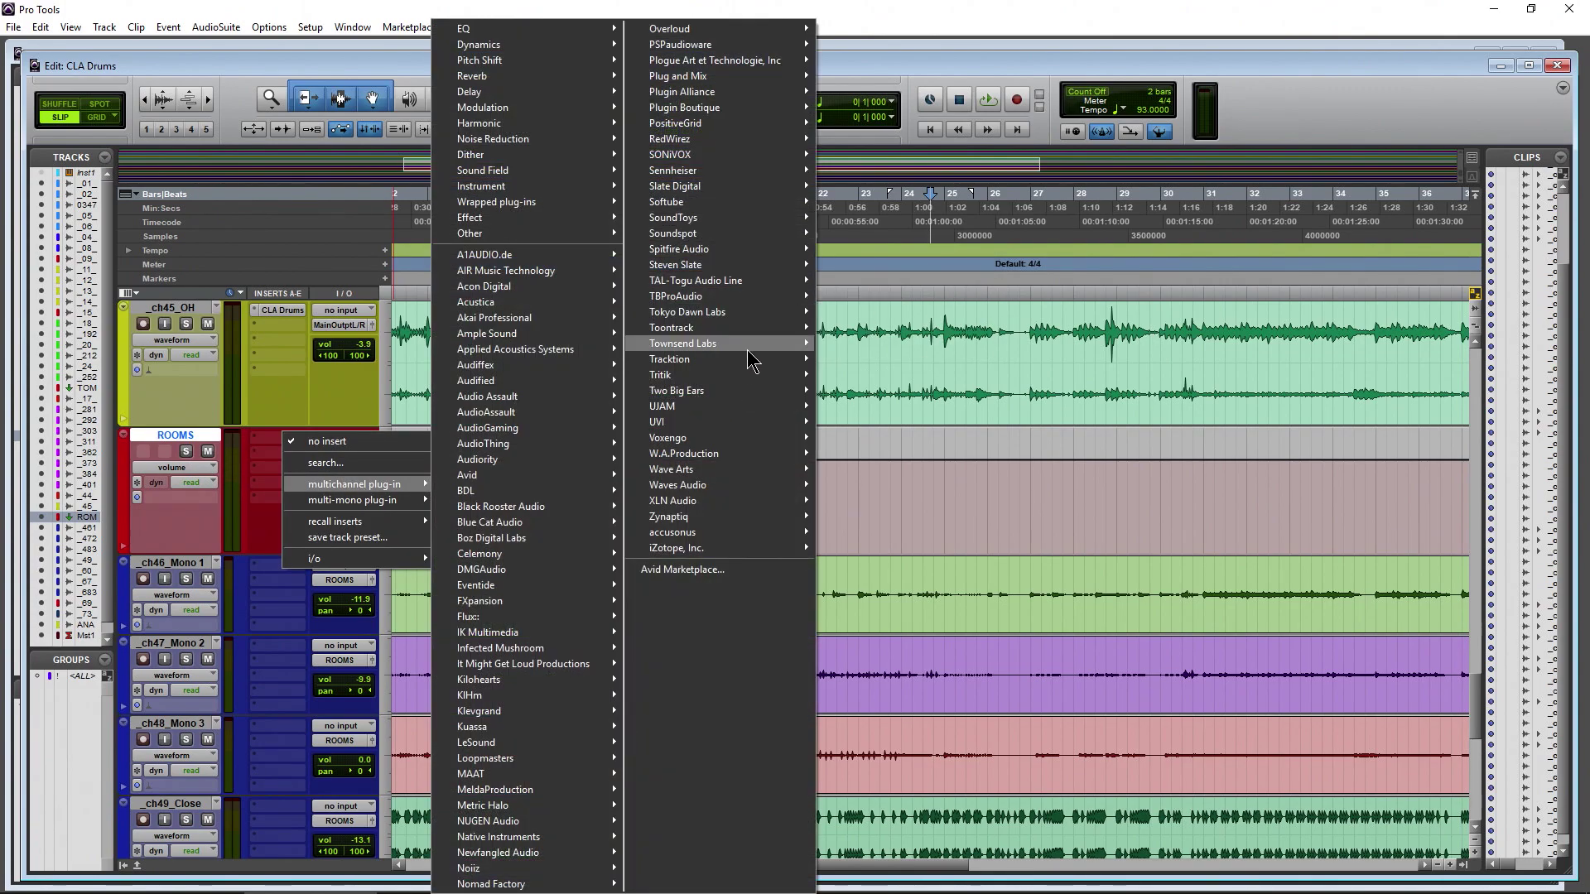
mouse_move(734, 487)
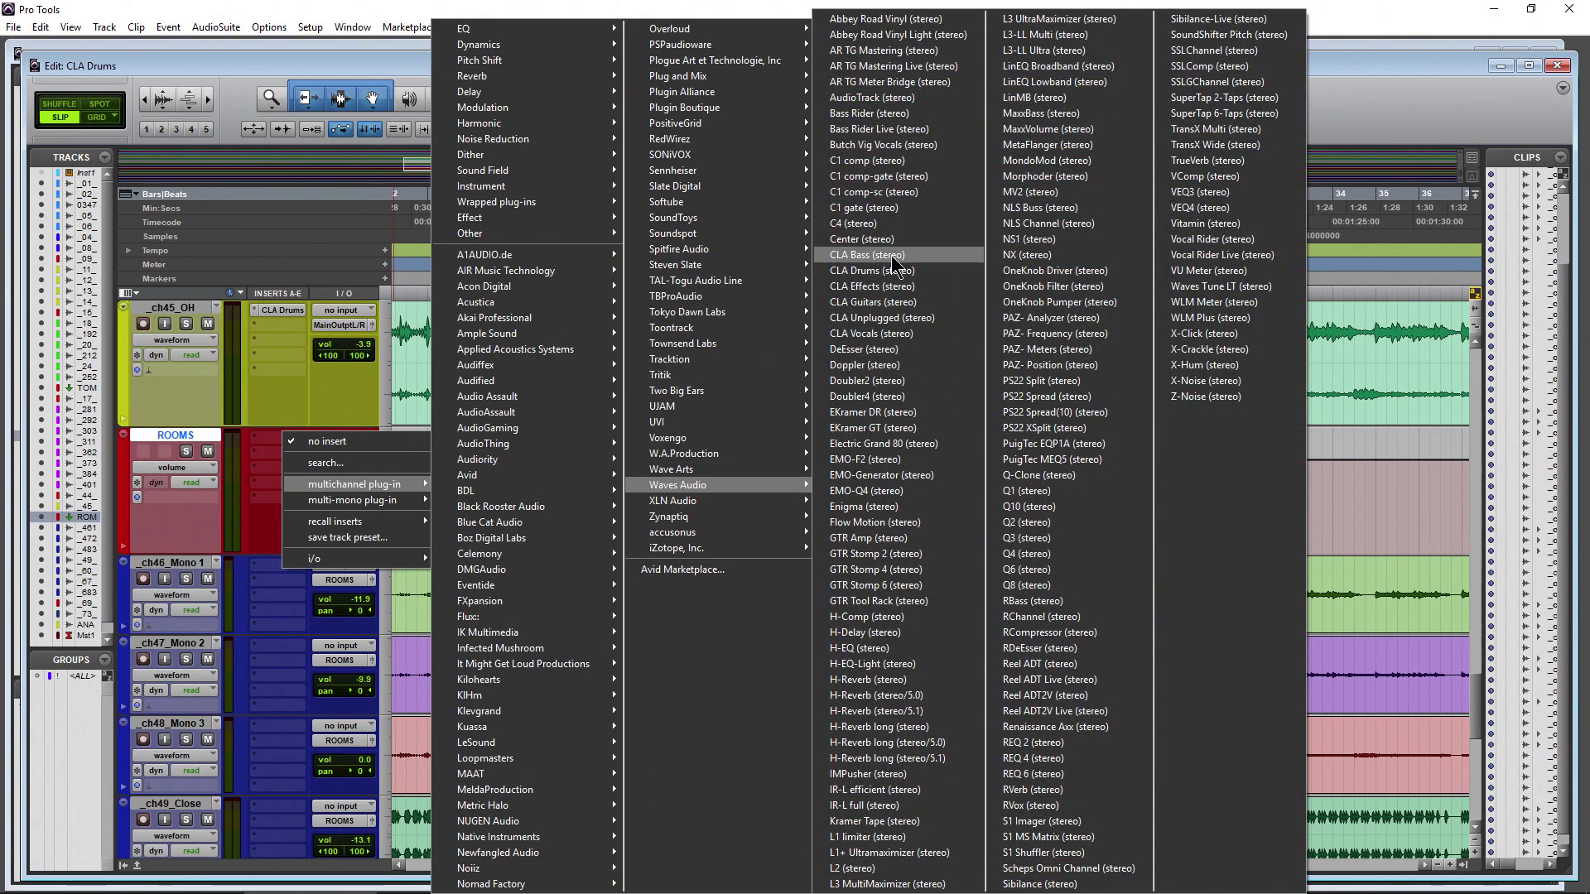
left_click(878, 270)
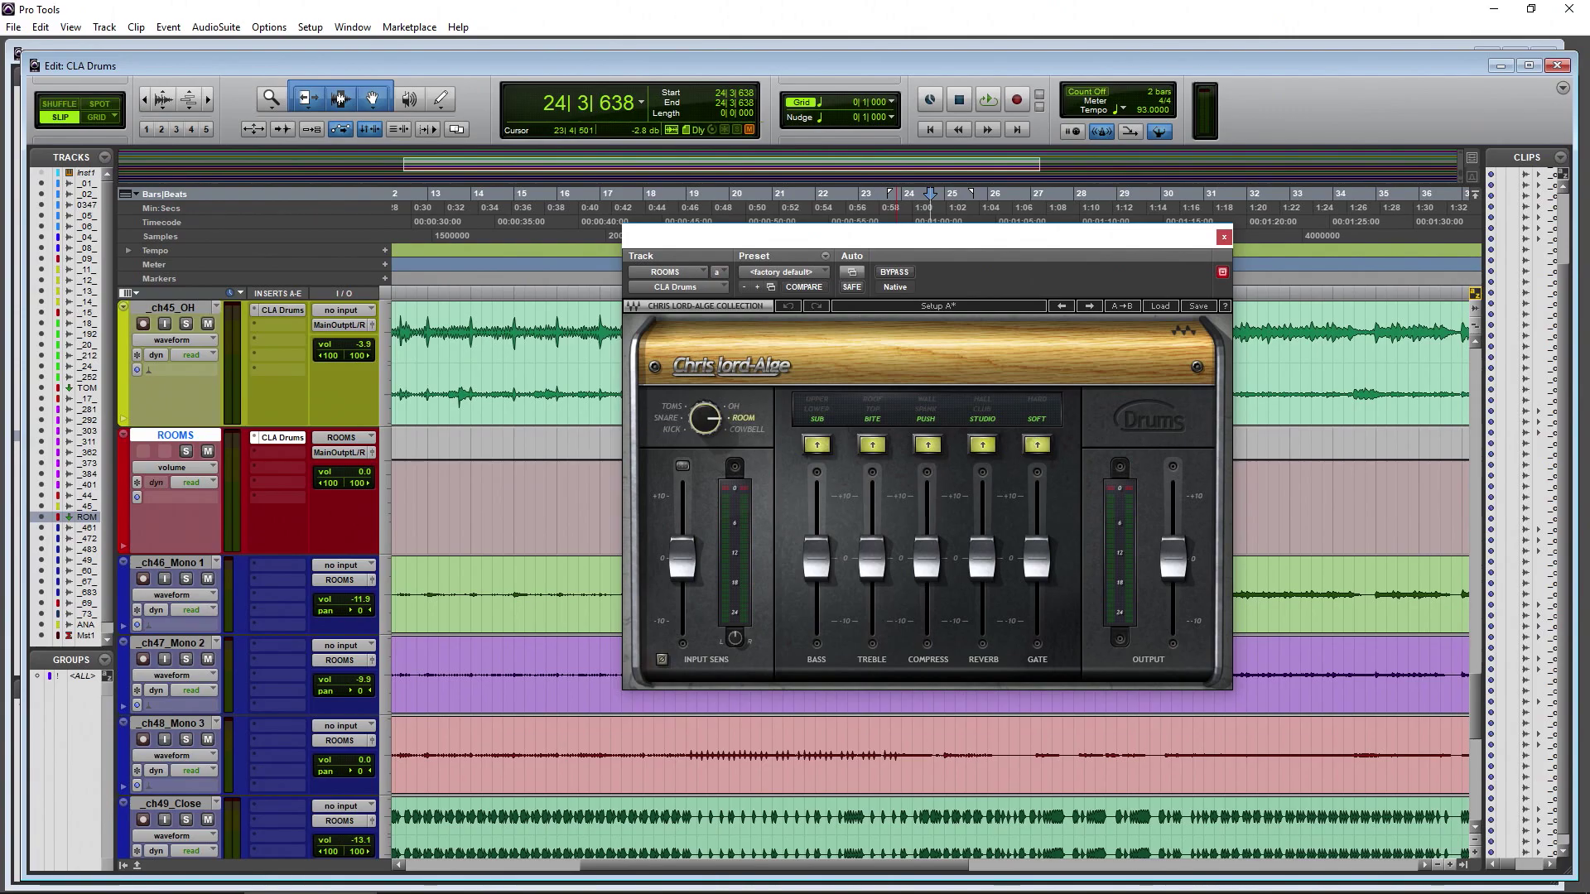
left_click_drag(908, 250, 982, 199)
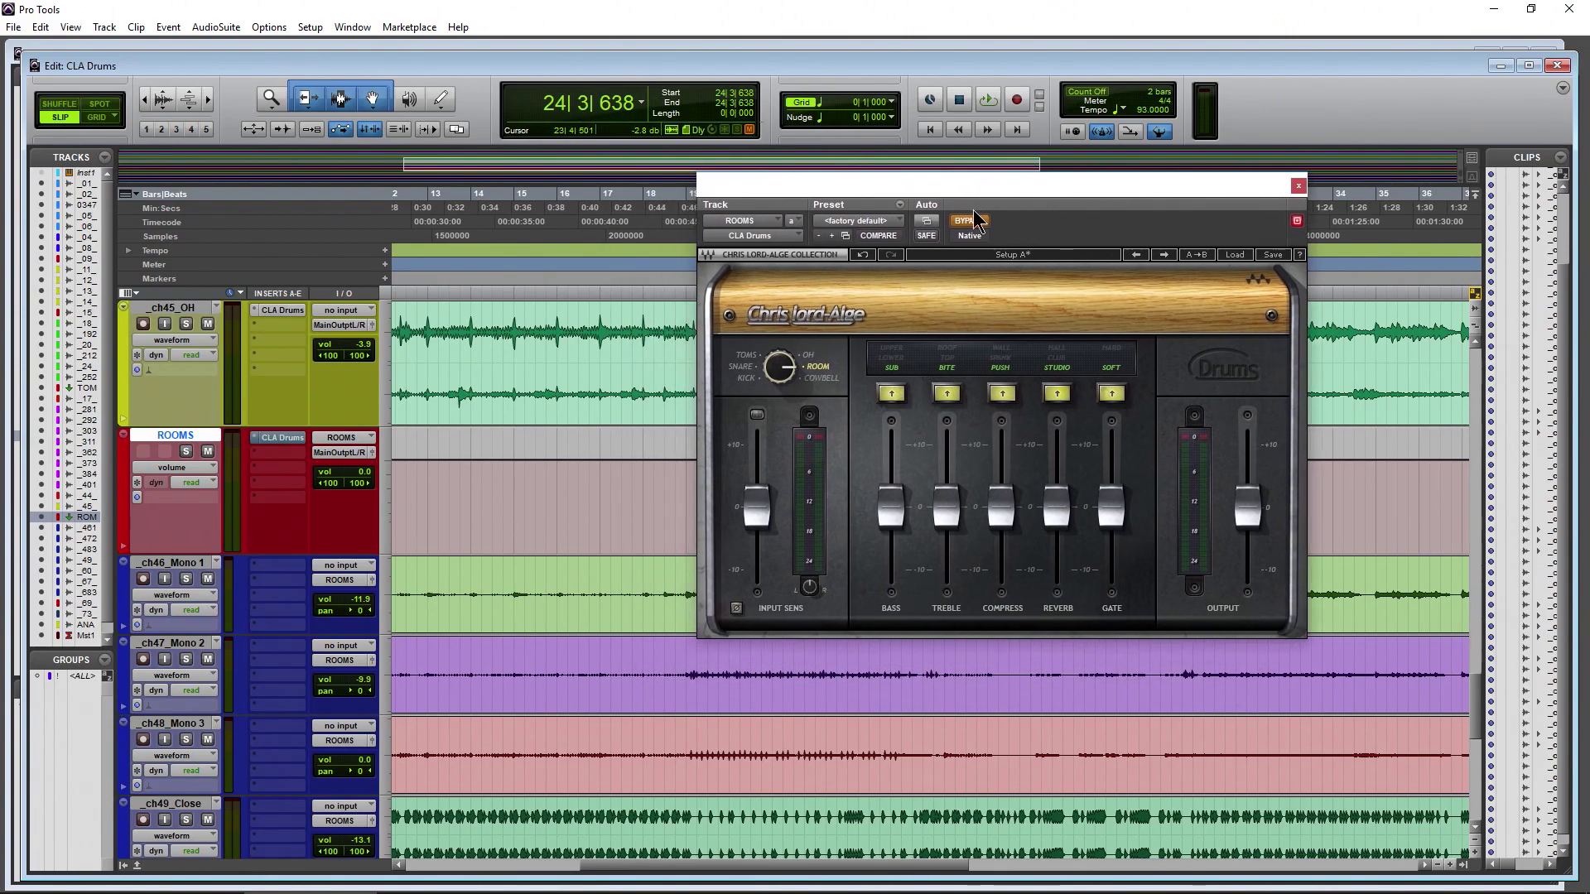
- Select the tracks from _ch46_Mono 1 through _ch68_Amb3, solo the ROOMS track, and start playback
scroll(377, 686, "down", 5)
scroll(377, 685, "up", 5)
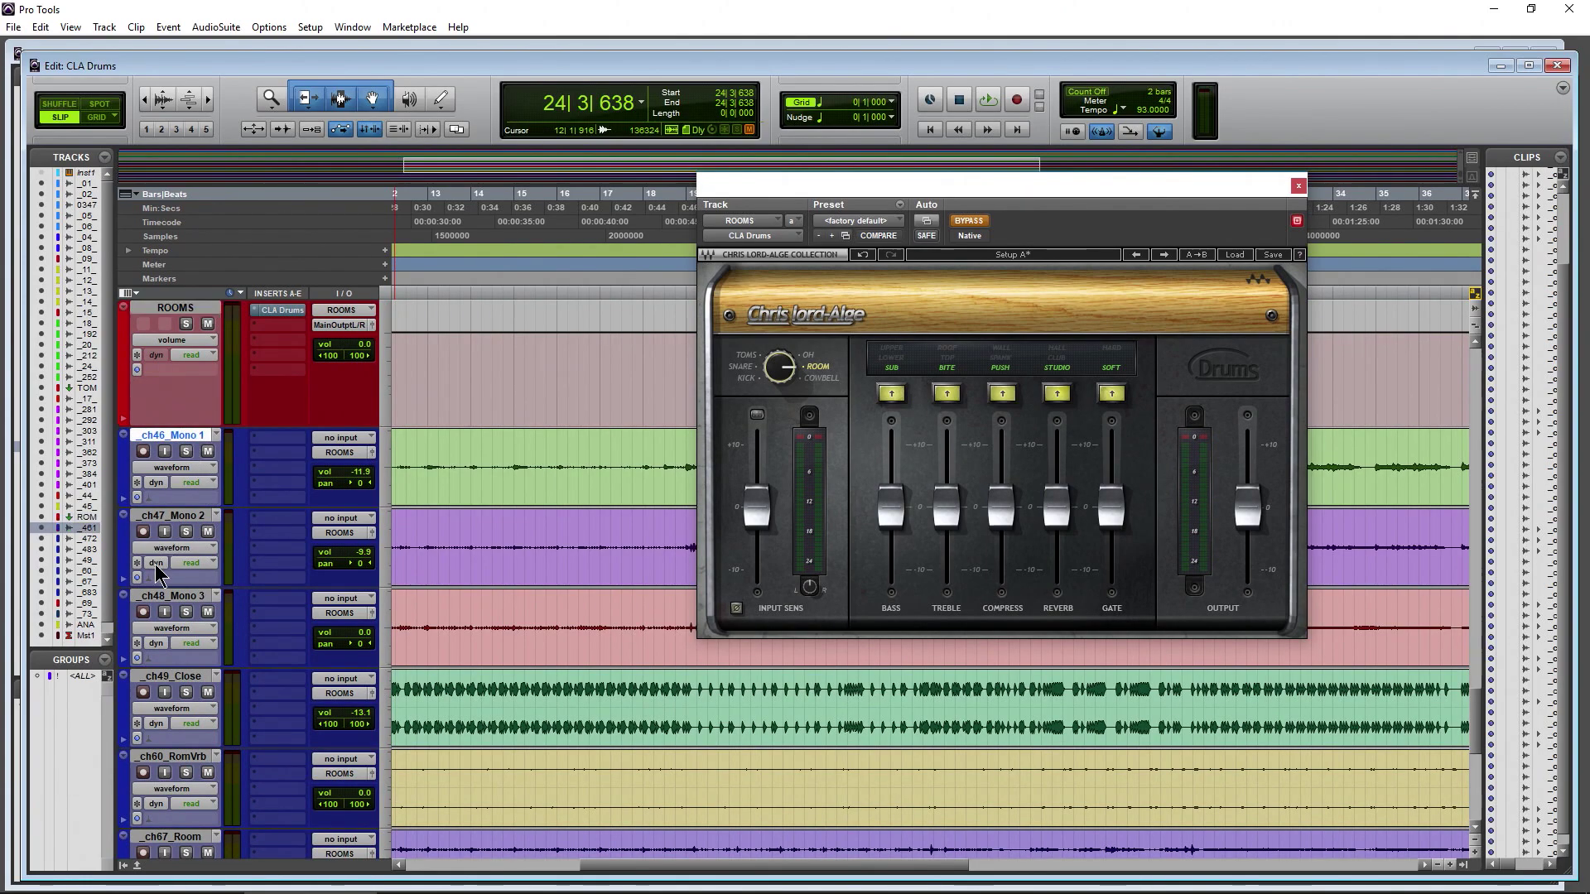
scroll(175, 580, "down", 4)
left_click(180, 549, "shift")
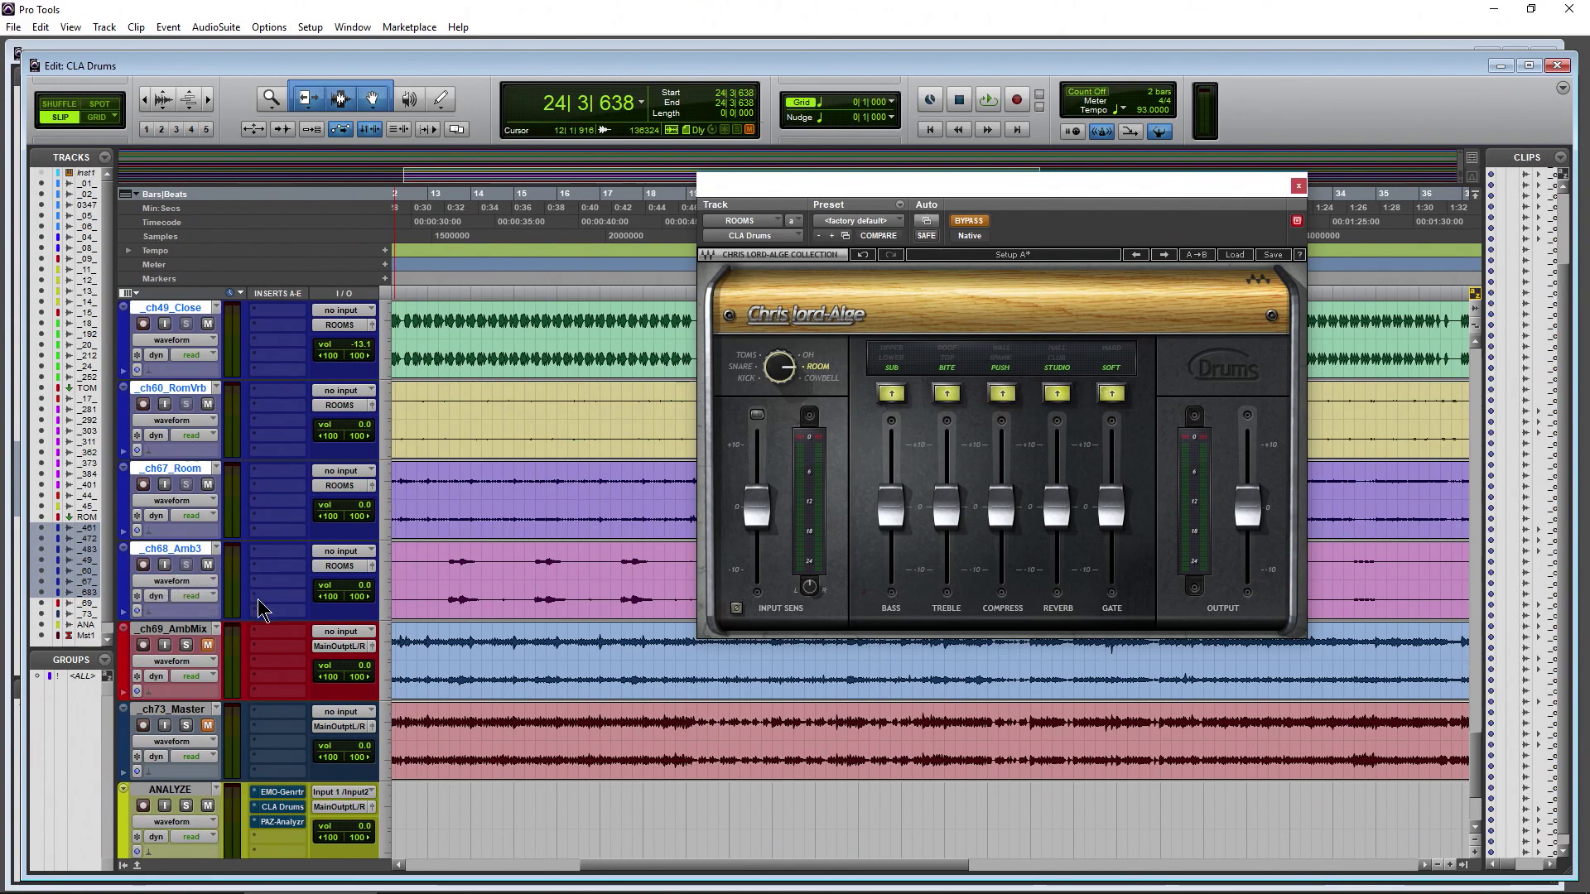
scroll(259, 605, "up", 5)
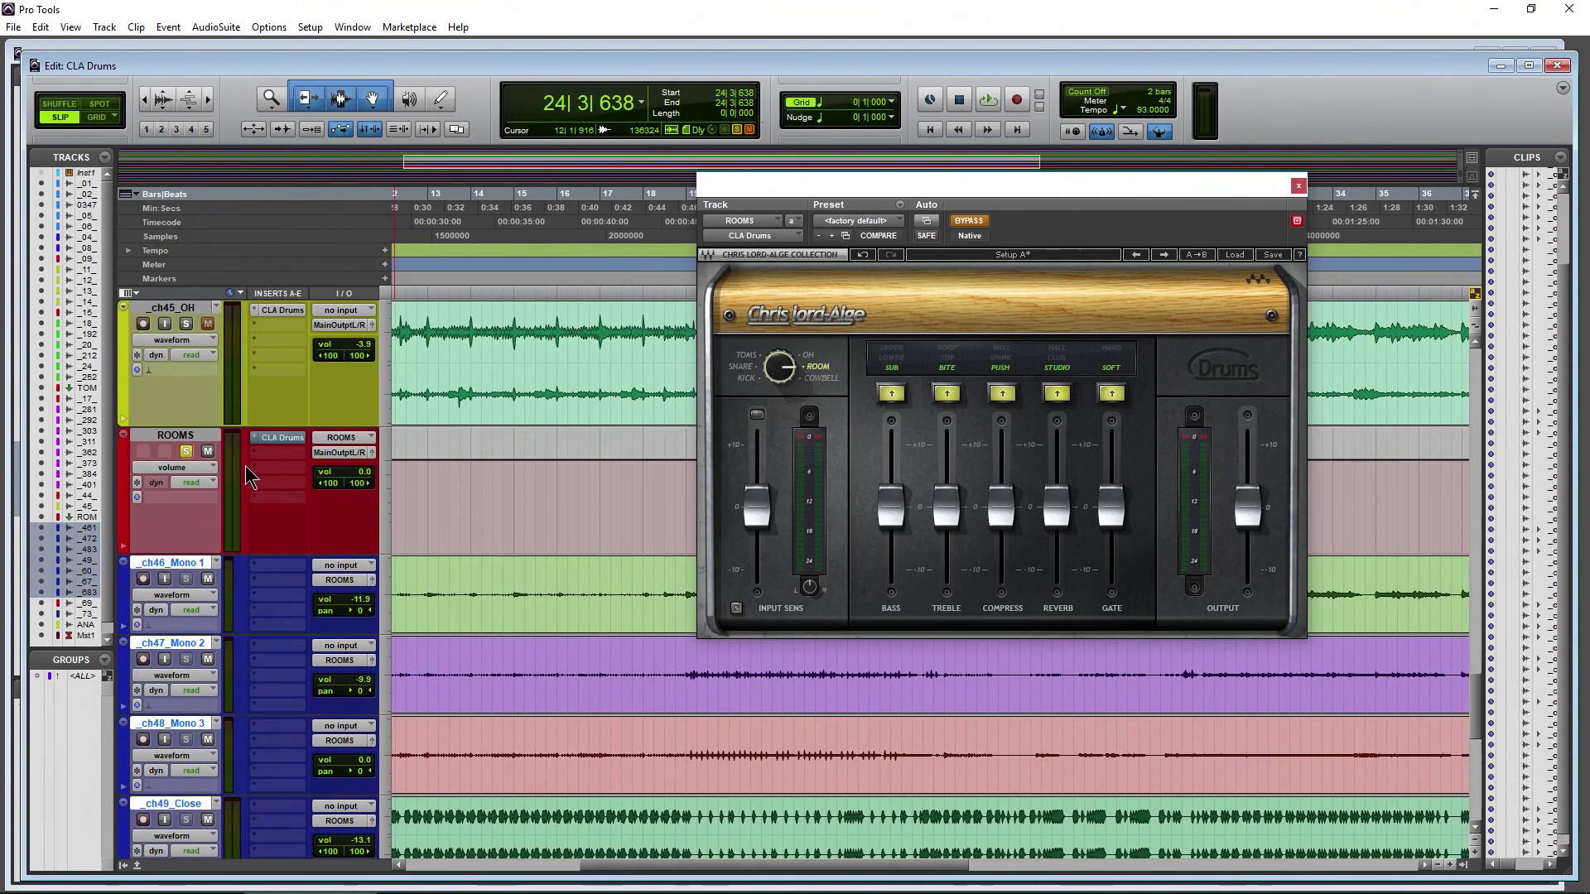
key("space")
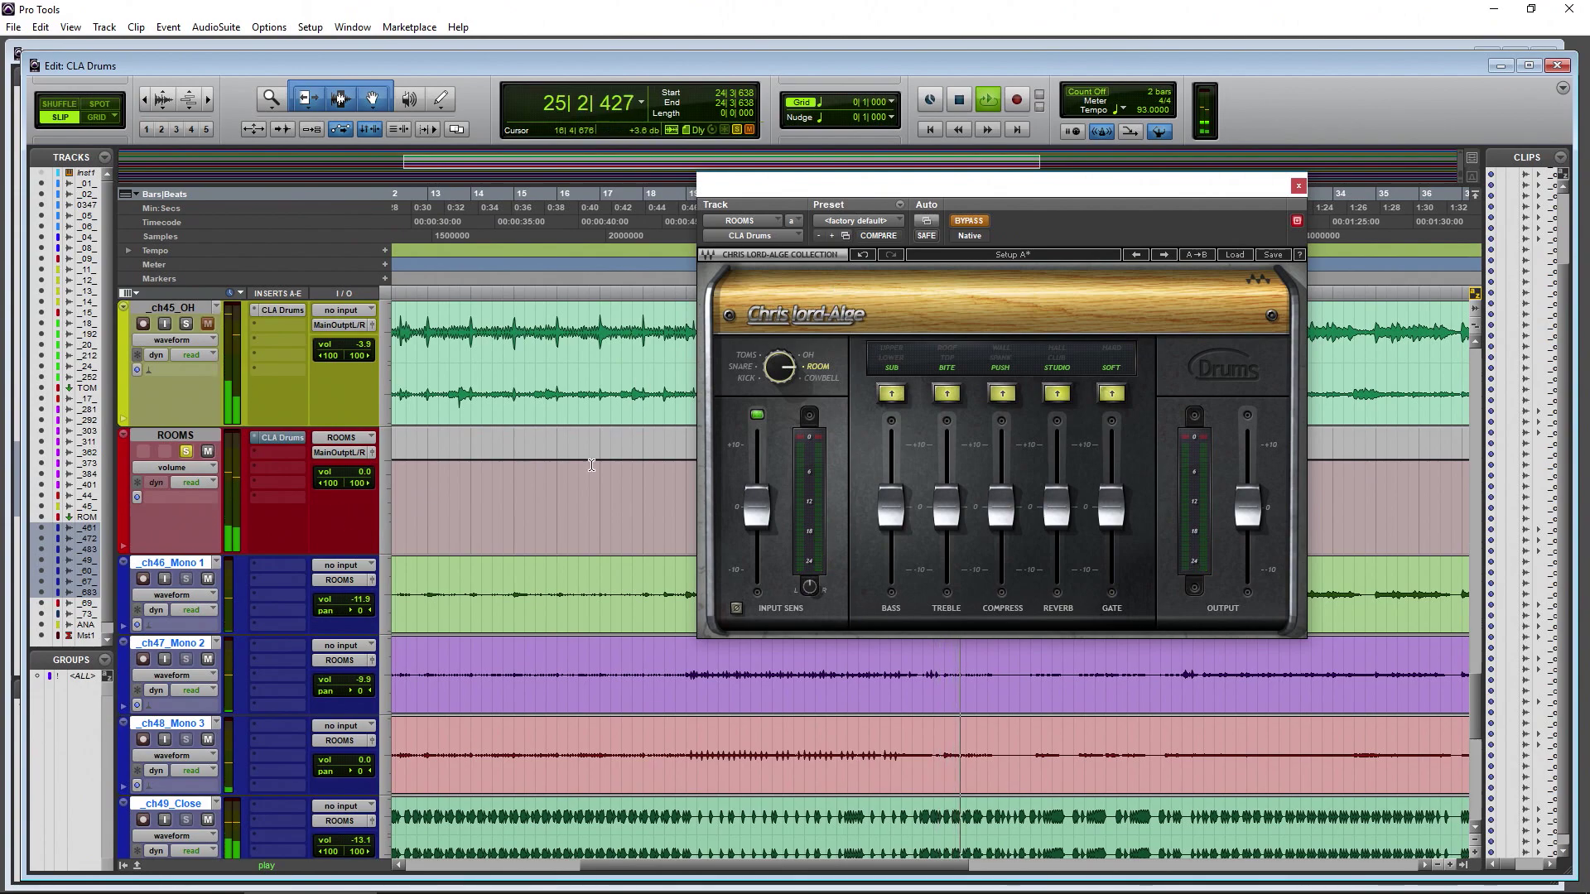
- Balance the room mics in the mixer: ch46 at -6.8 dB panned 47 left, ch47 at -7.8 dB panned 45 right, ch48 at -5.9 dB, ch49 at -23.1 dB
key("ctrl+equal")
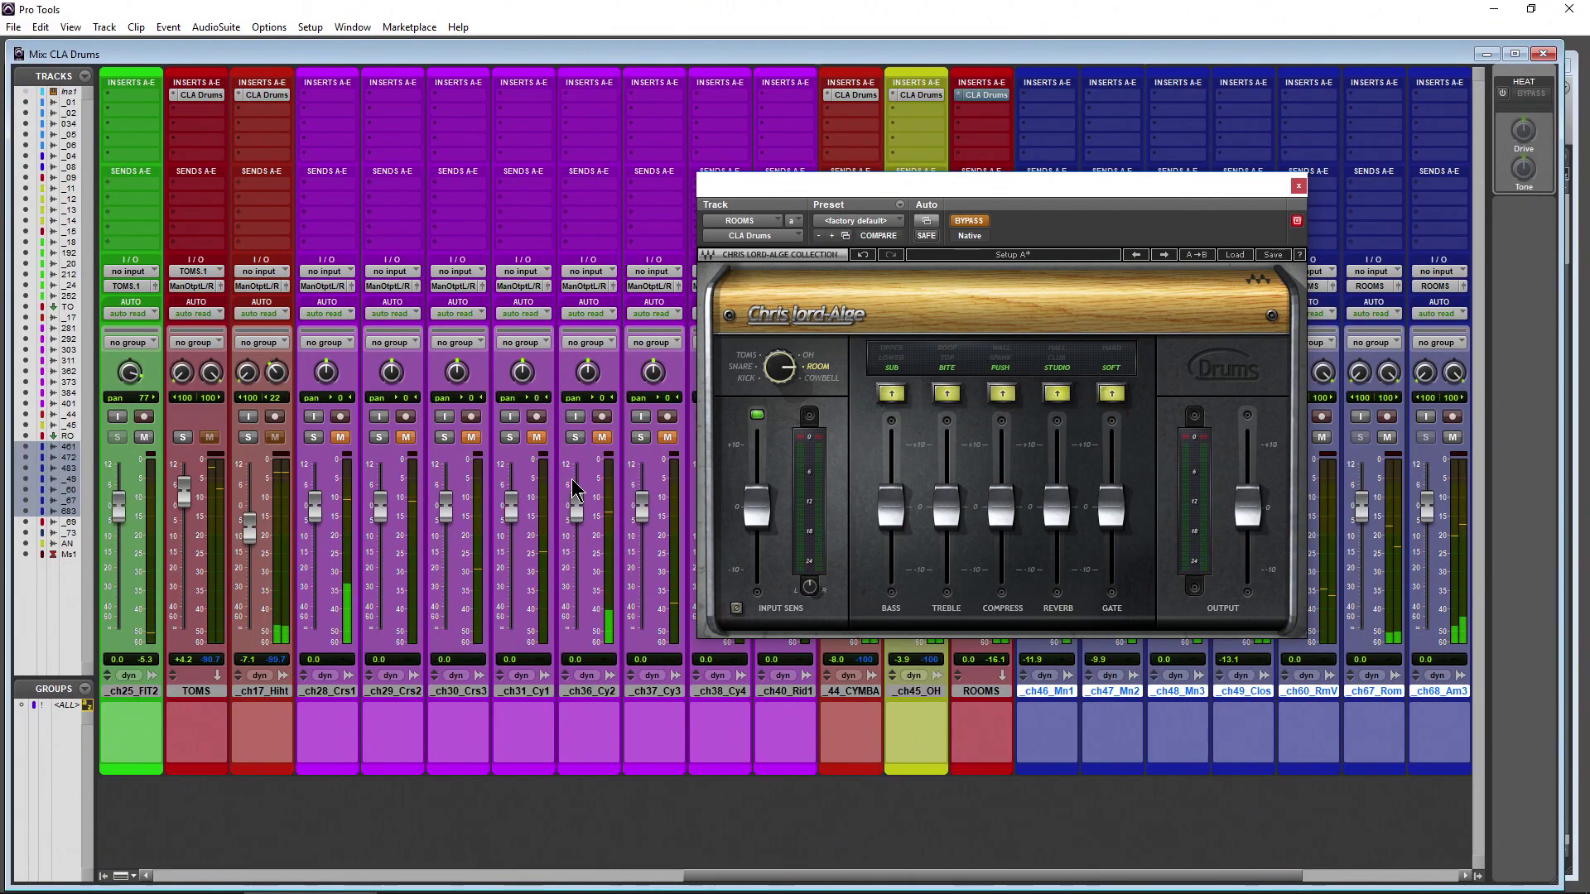
left_click_drag(1065, 170, 530, 161)
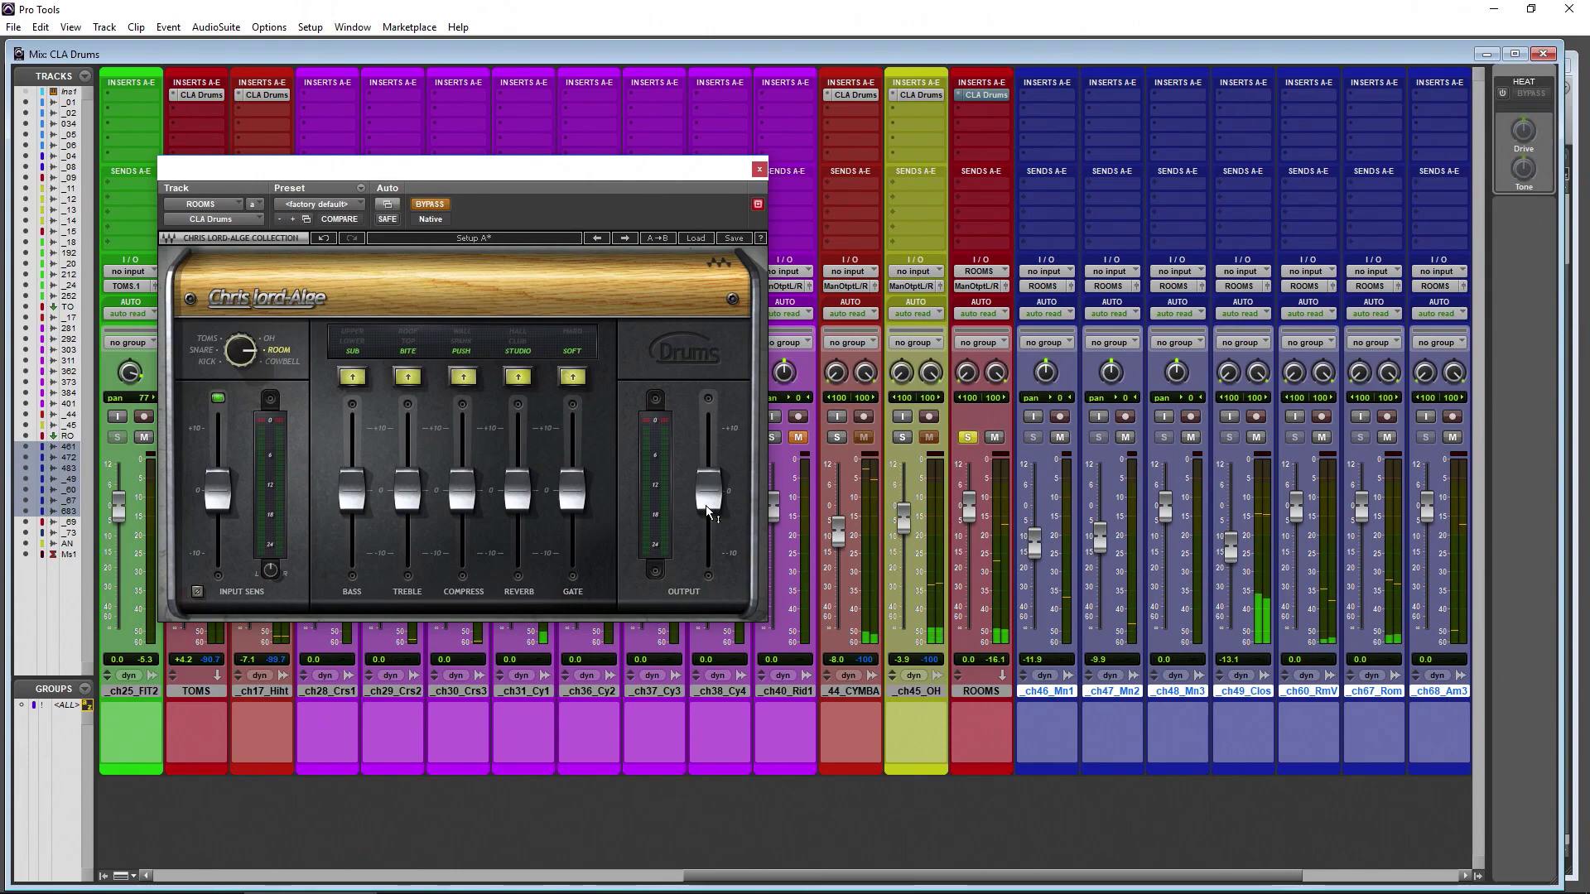
scroll(926, 722, "right", 4)
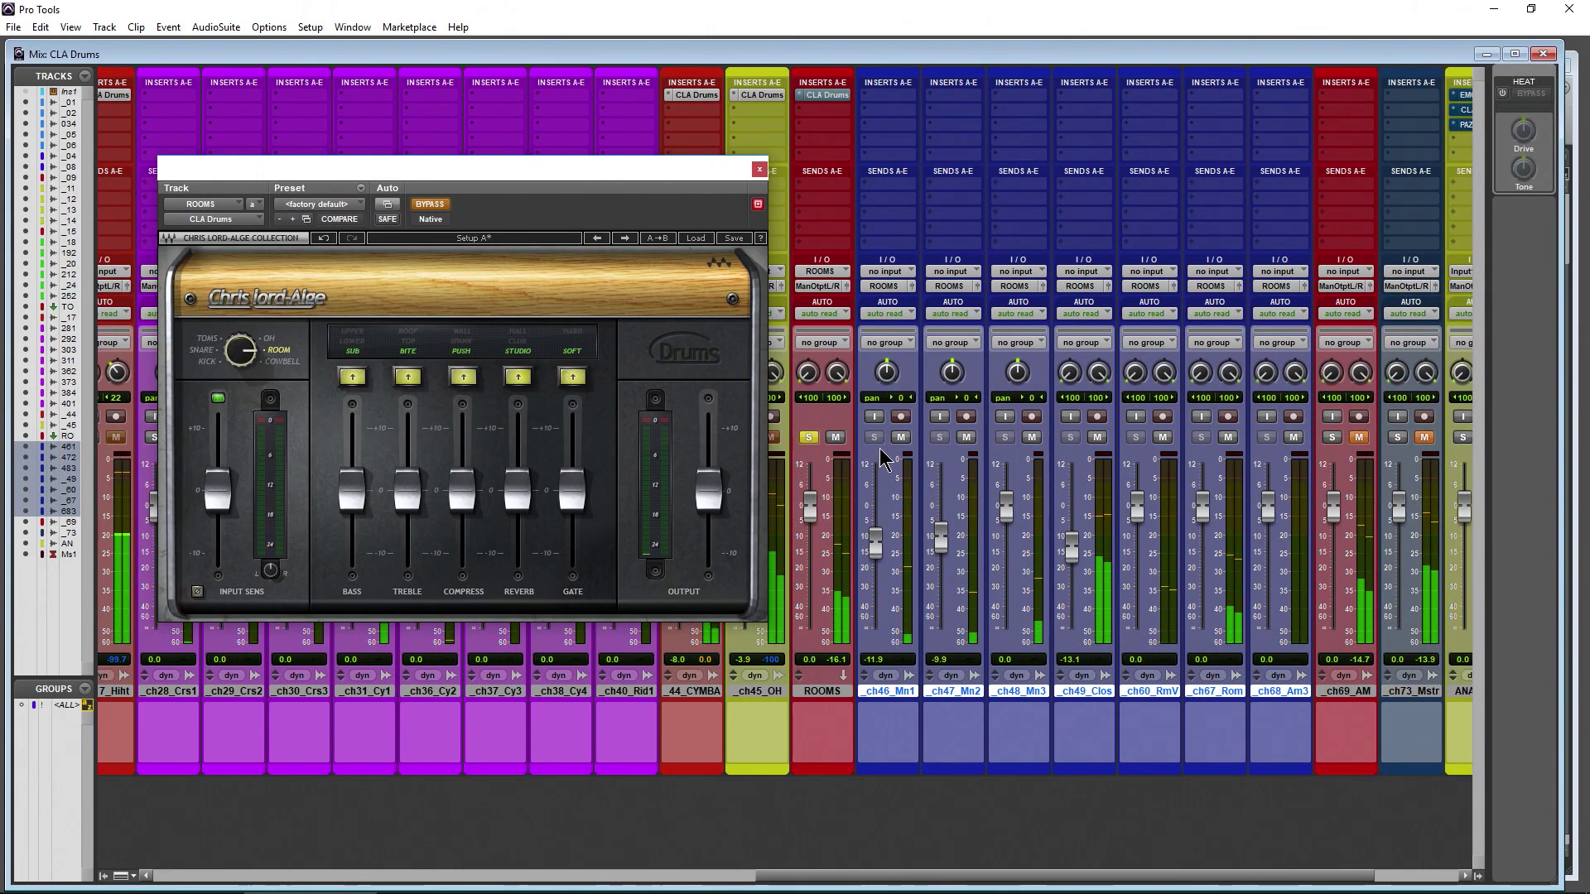
left_click_drag(876, 545, 877, 495)
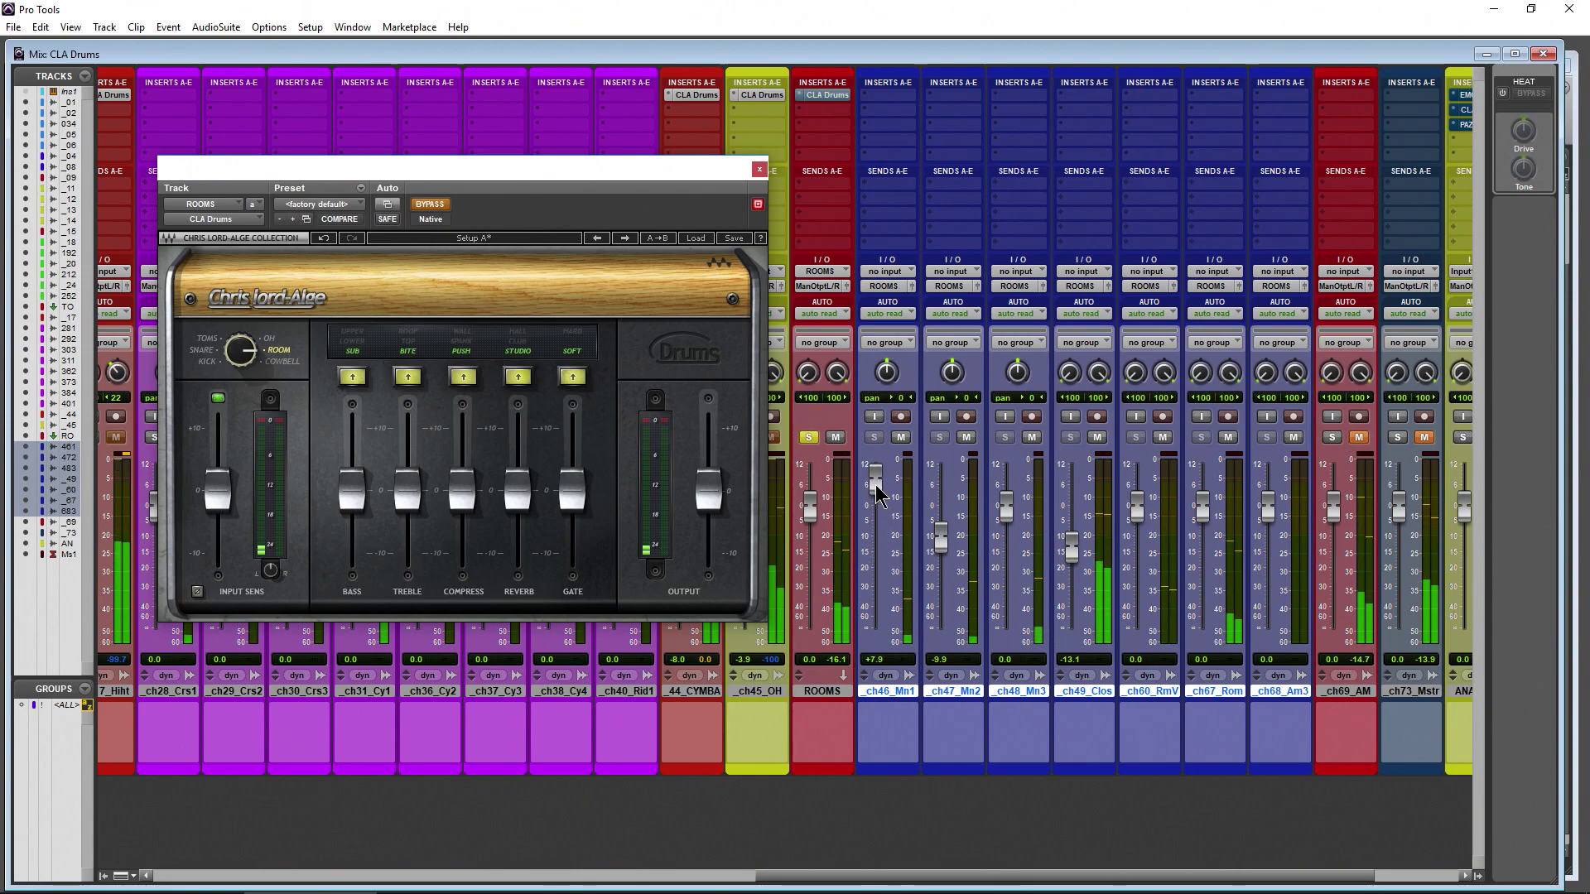
left_click_drag(861, 654, 871, 613)
left_click_drag(878, 553, 876, 536)
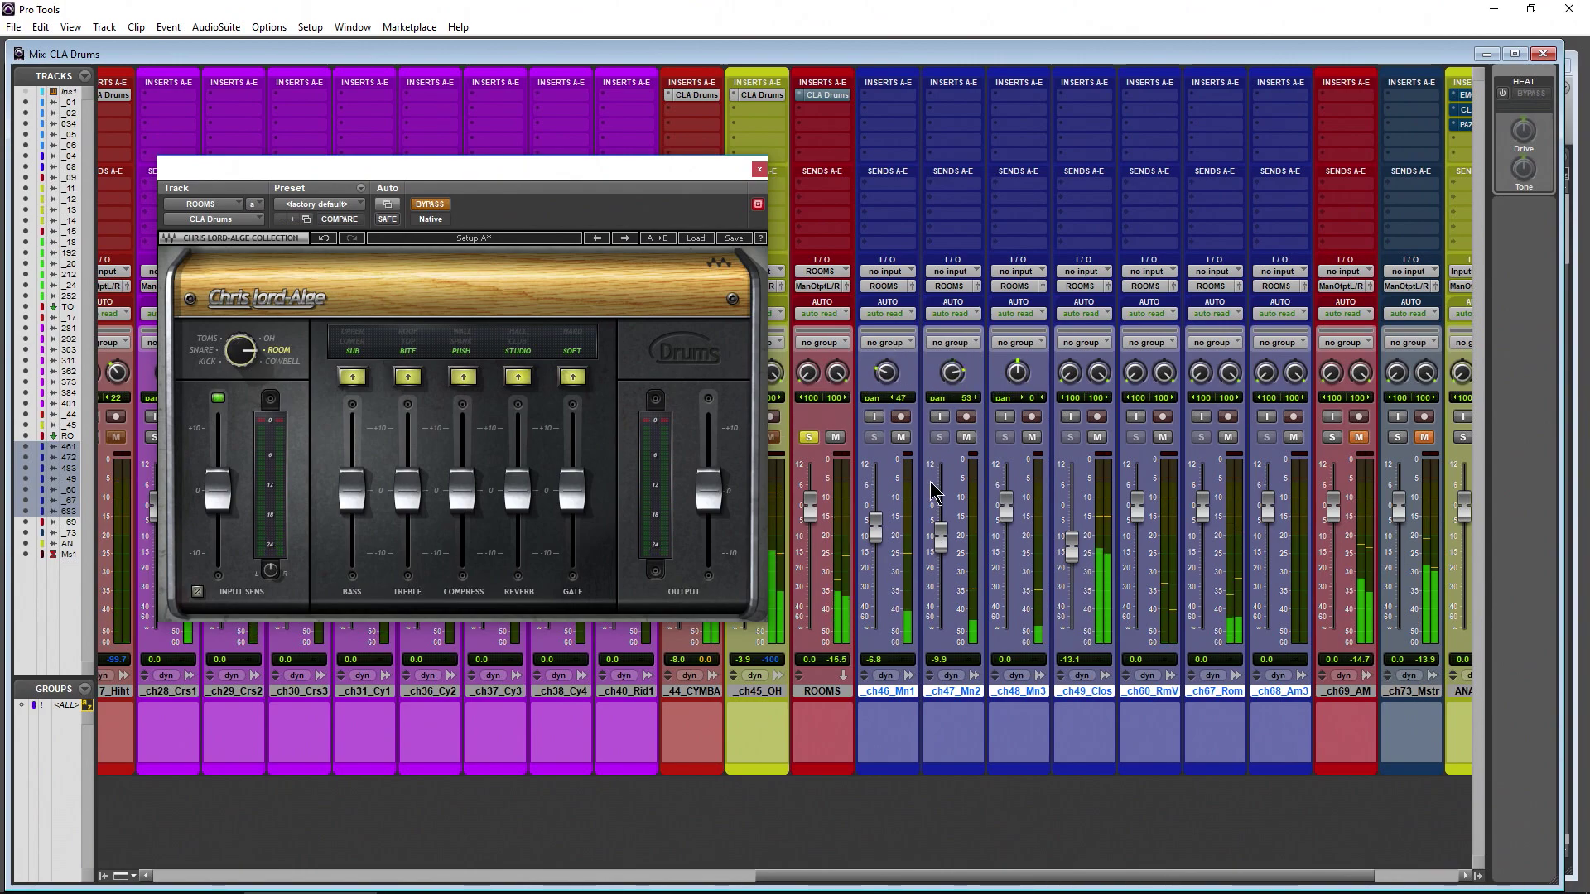
left_click_drag(943, 538, 986, 404)
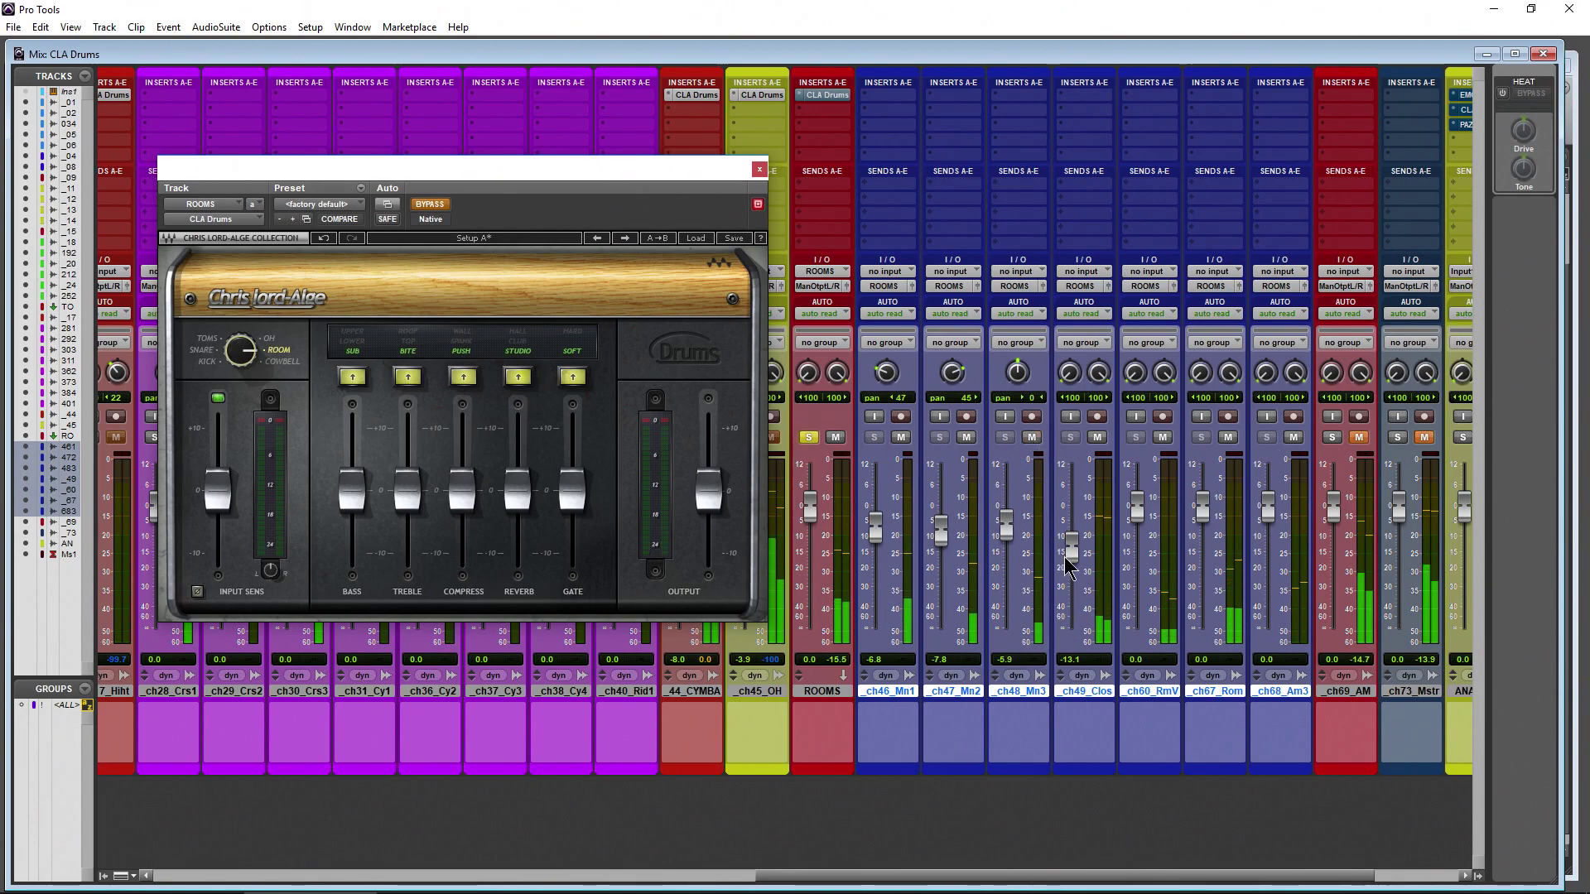
- Back in the Edit window, activate CLA Drums on ROOMS in Room mode and lower its gate to about -10 during playback
key("ctrl+equal")
left_click_drag(517, 169, 991, 272)
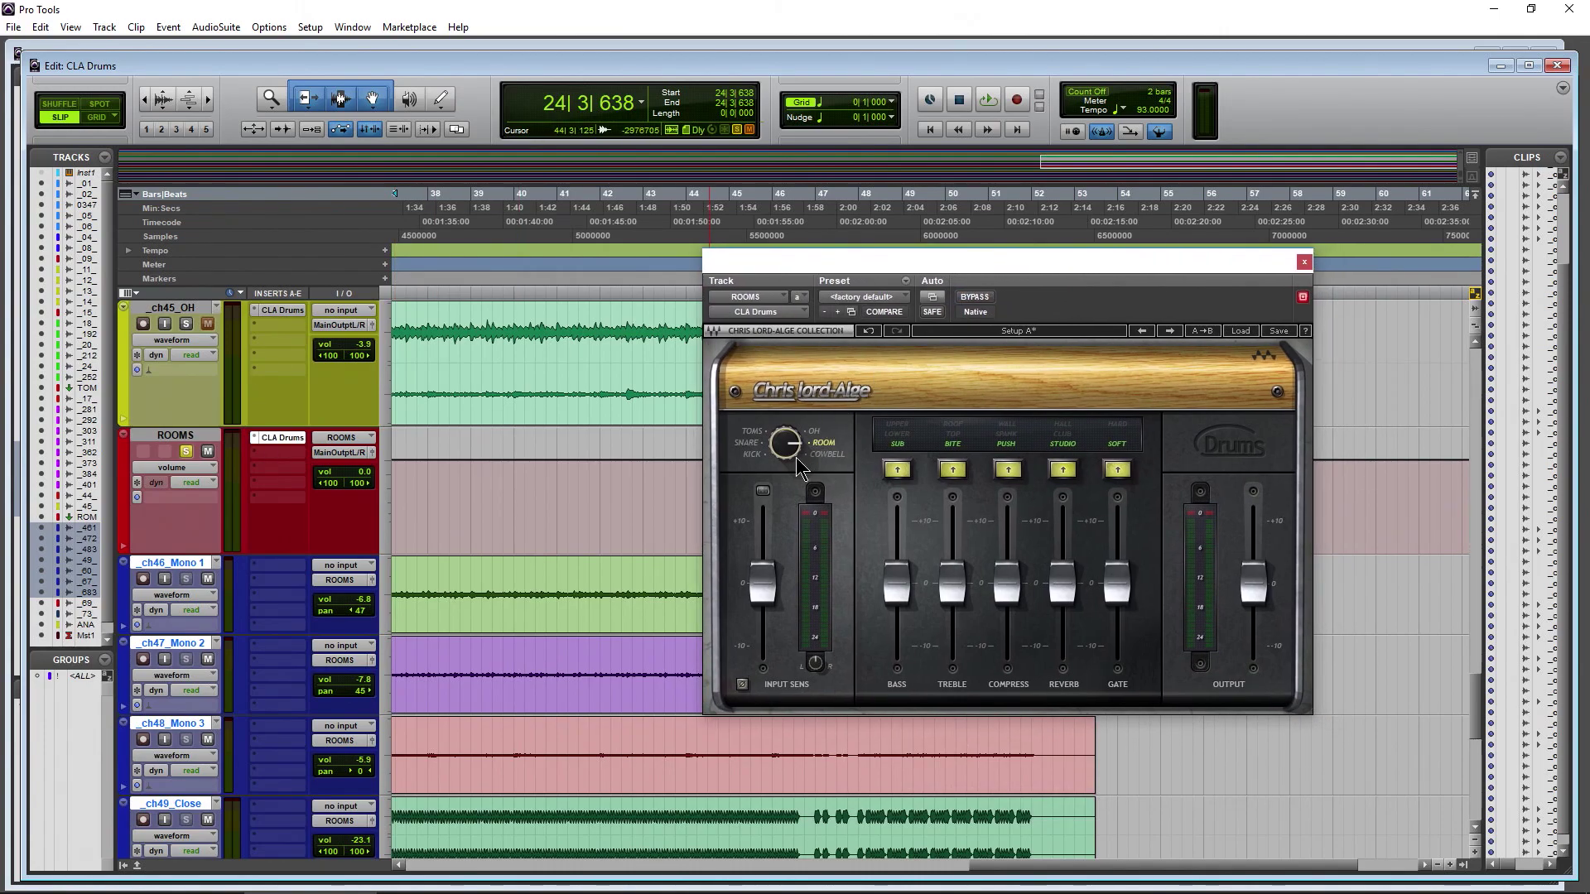
key("space")
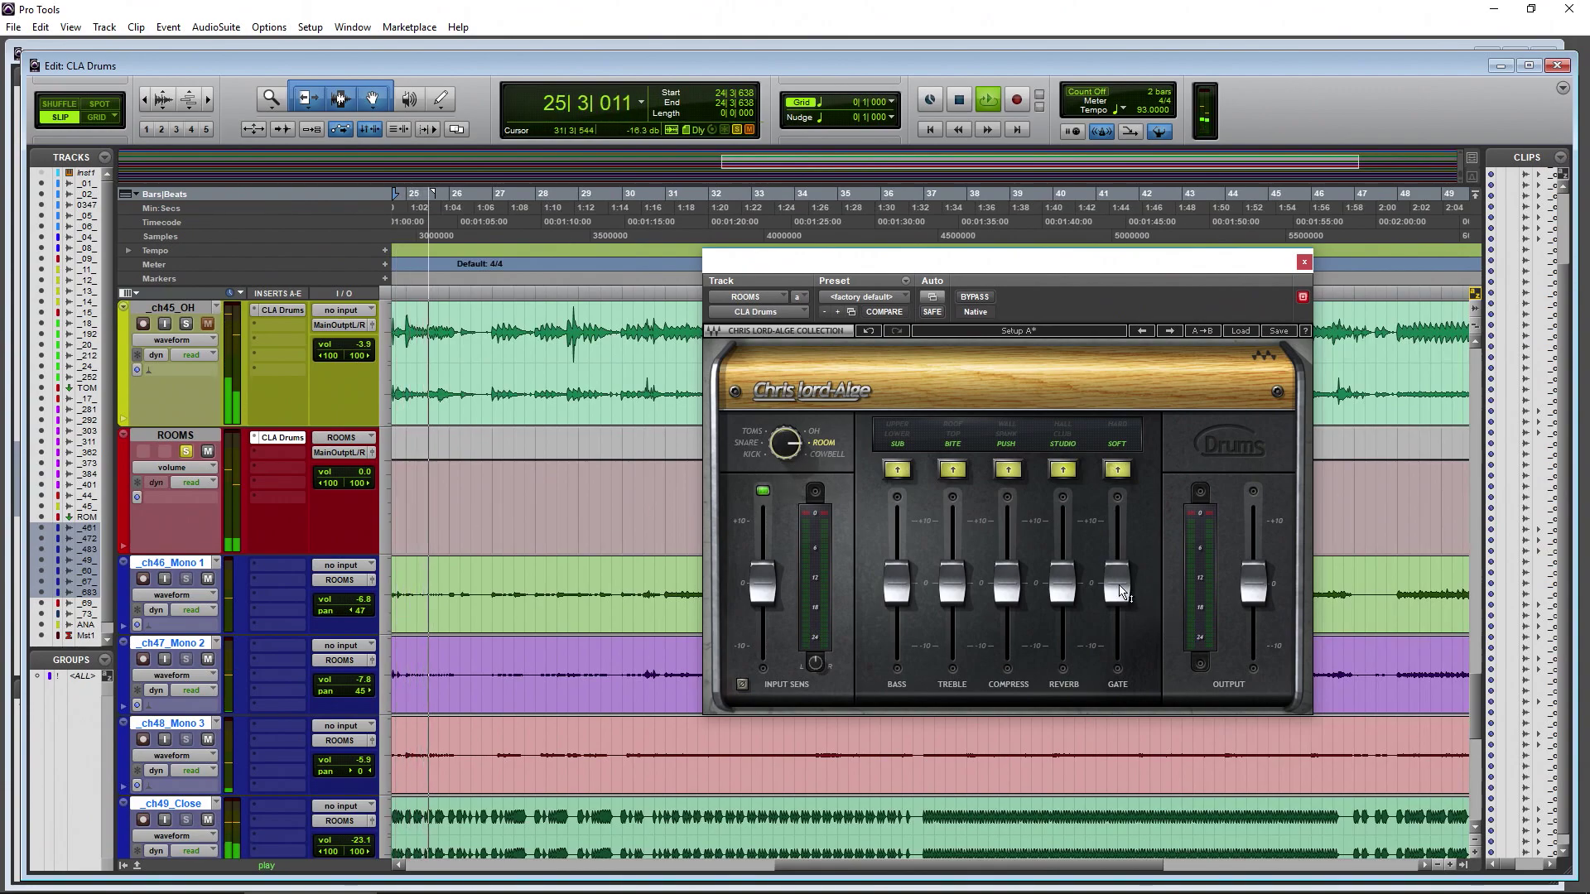
mouse_move(786, 457)
left_mouse_down()
mouse_move(777, 439)
mouse_move(770, 452)
mouse_move(793, 445)
left_mouse_up()
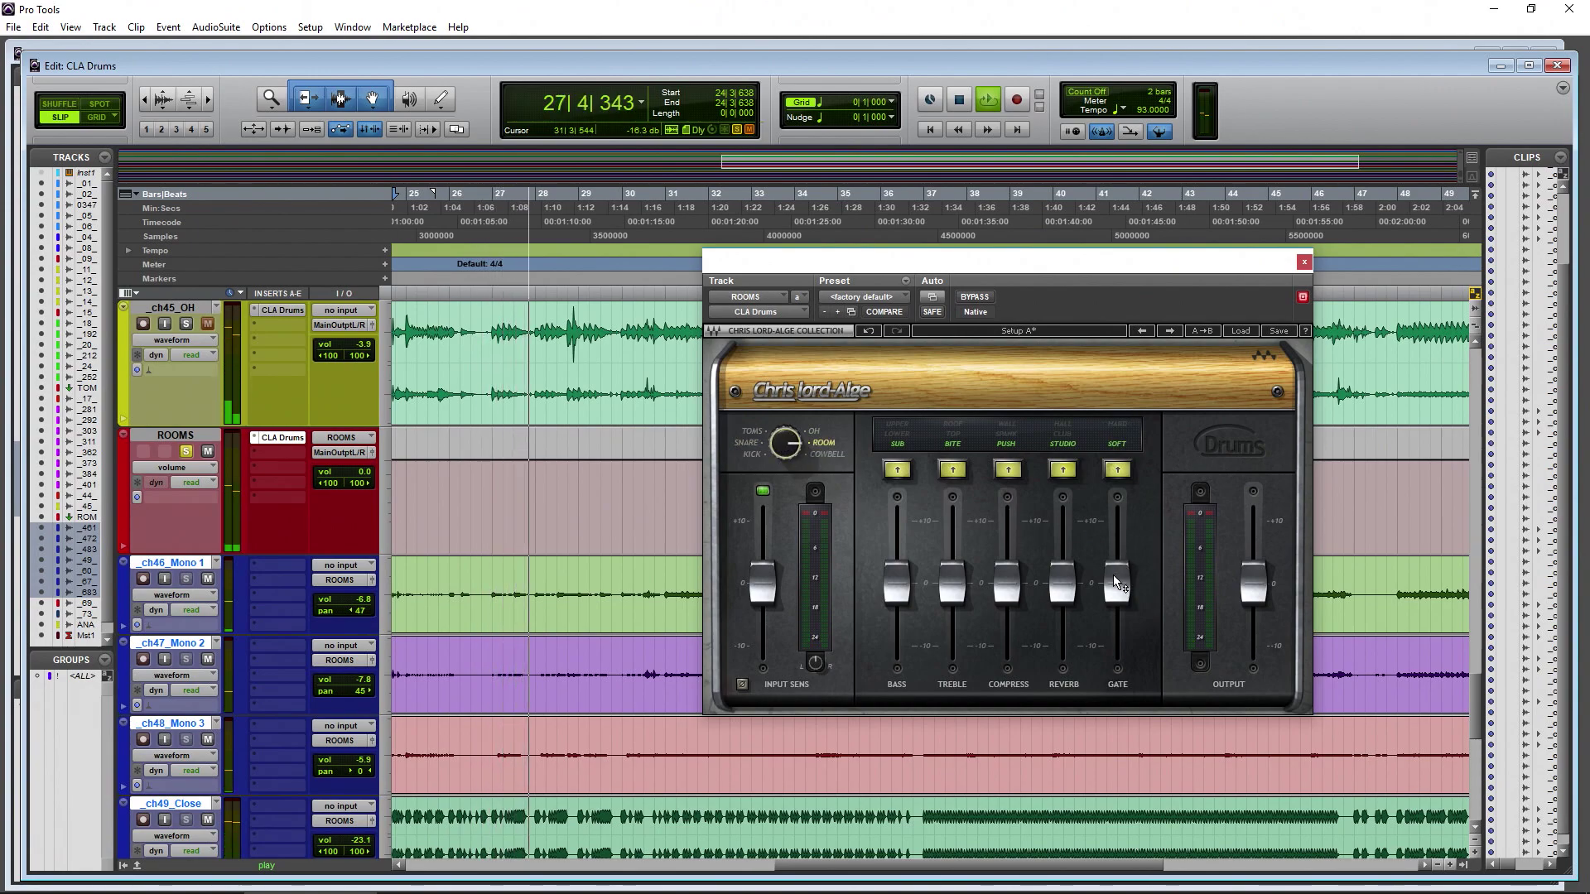
left_click_drag(1116, 583, 1113, 645)
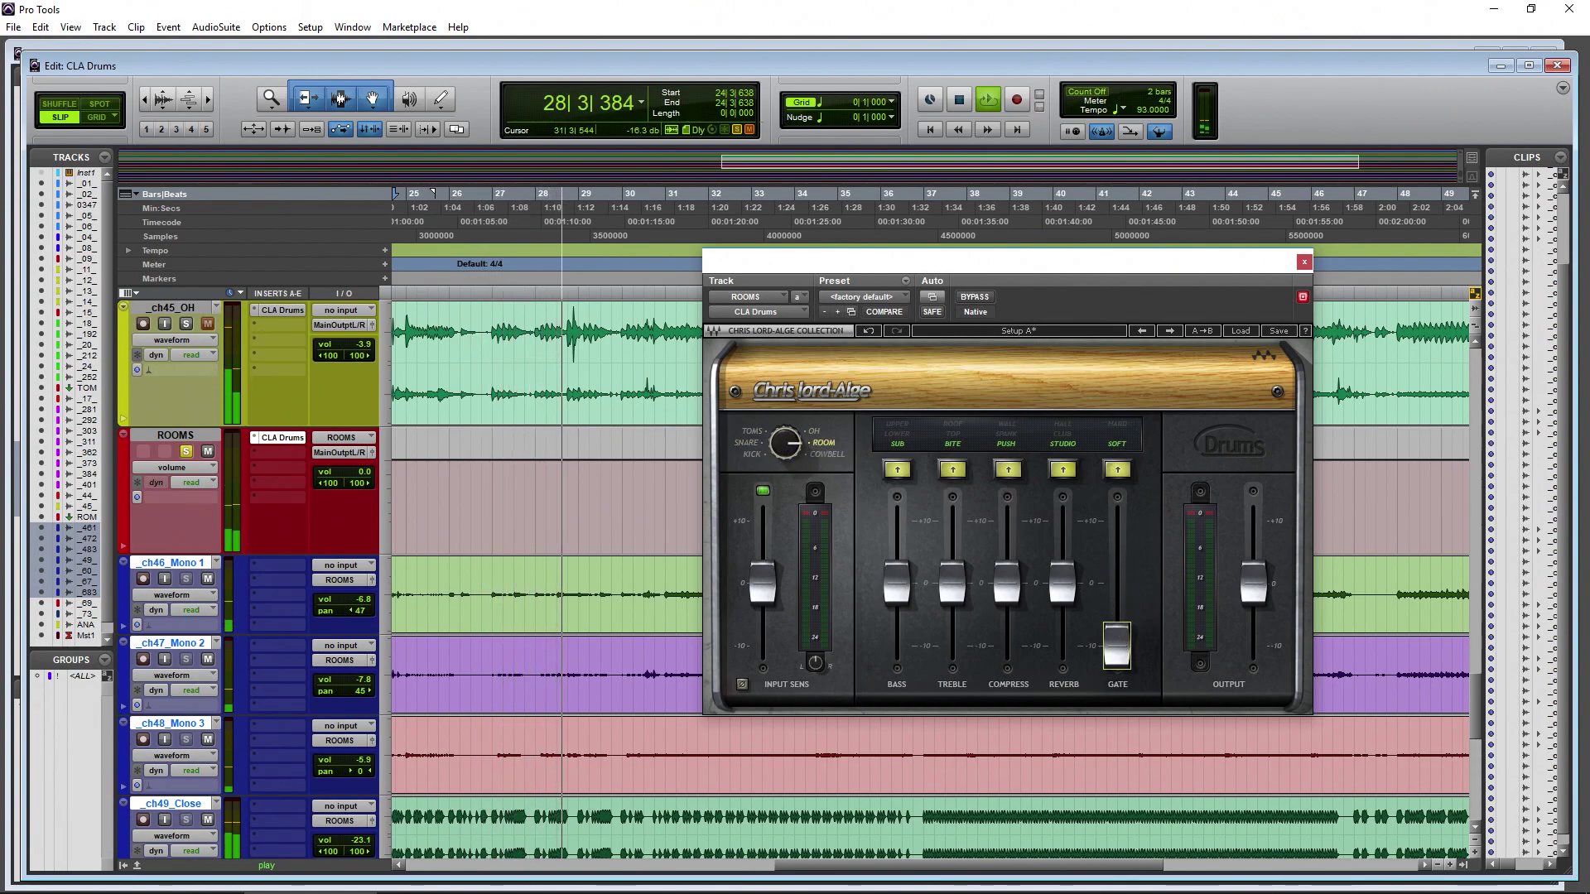
- Audition the CLA Drums bass at both extremes, compare Sub with Upper, and settle on Upper at about -2
left_click_drag(896, 590, 887, 535)
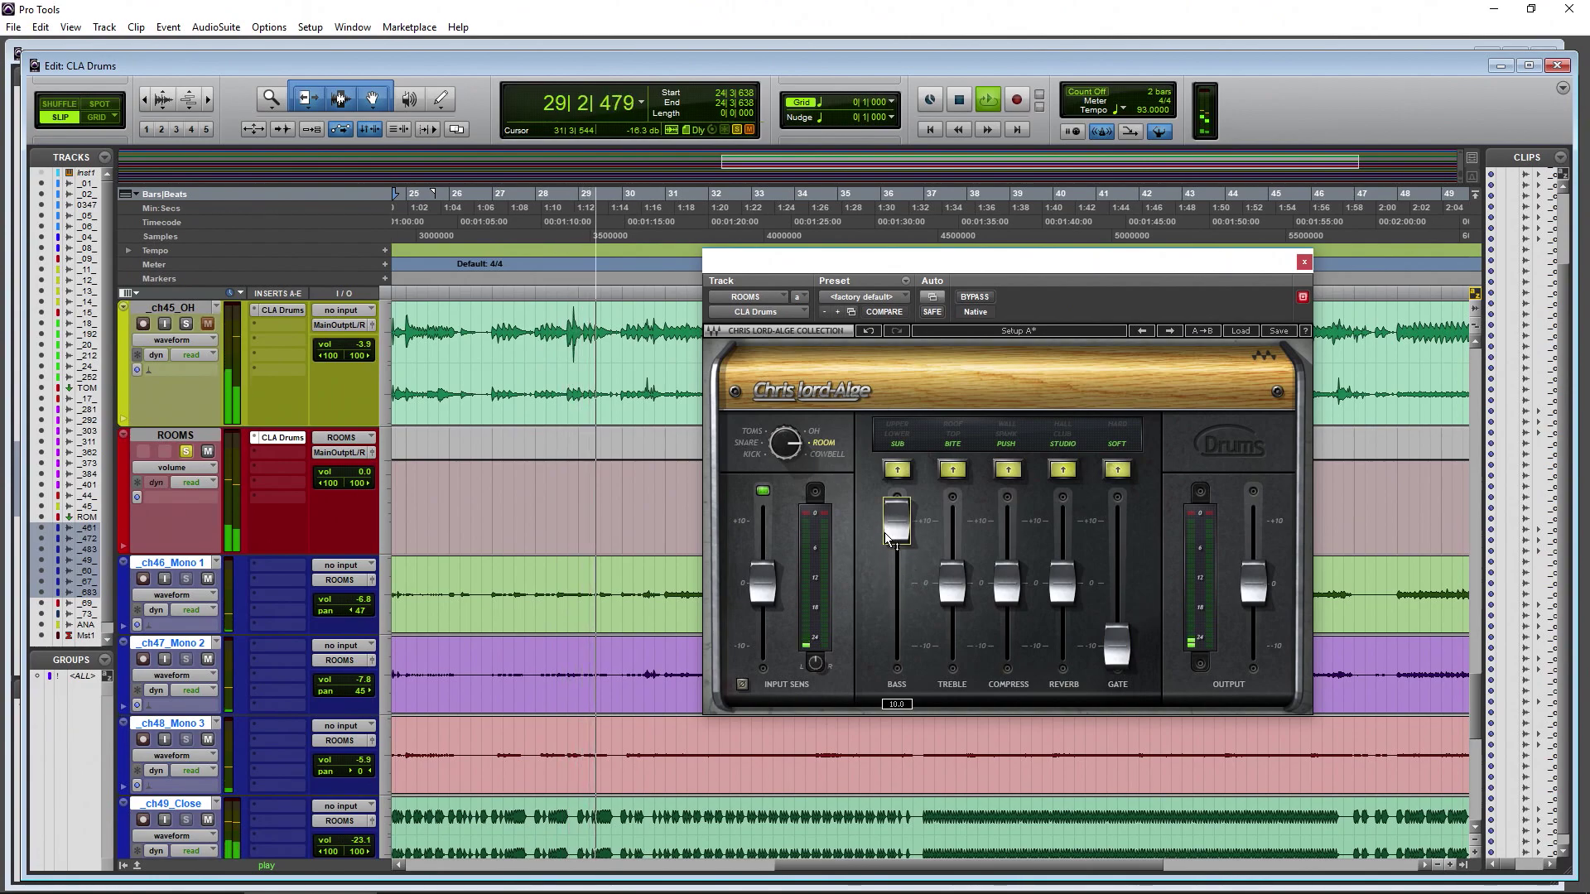
key("space")
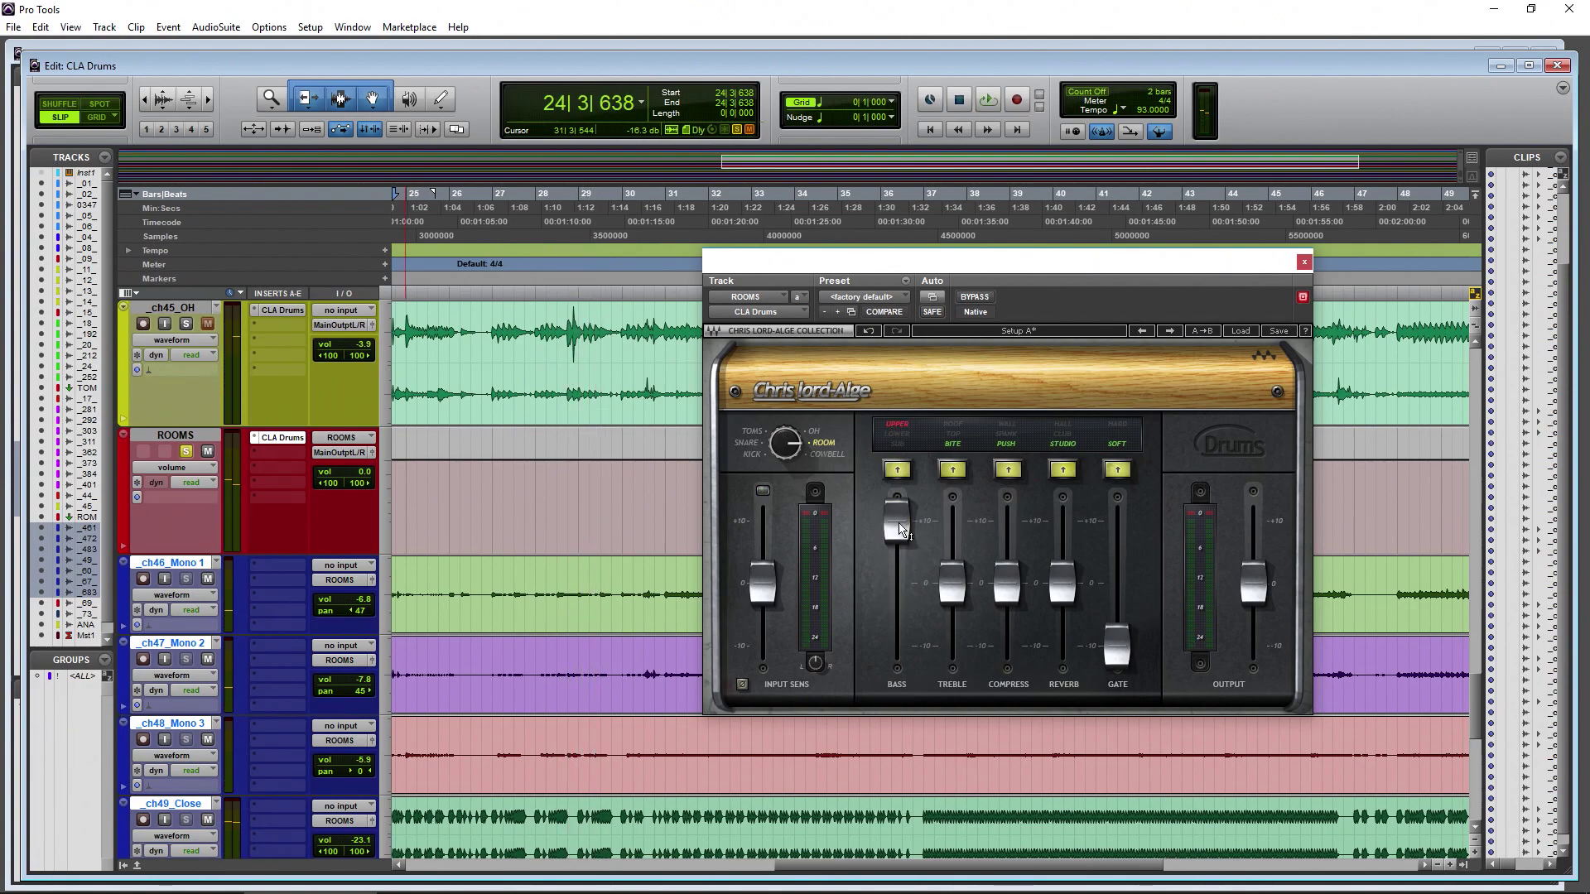
key("space")
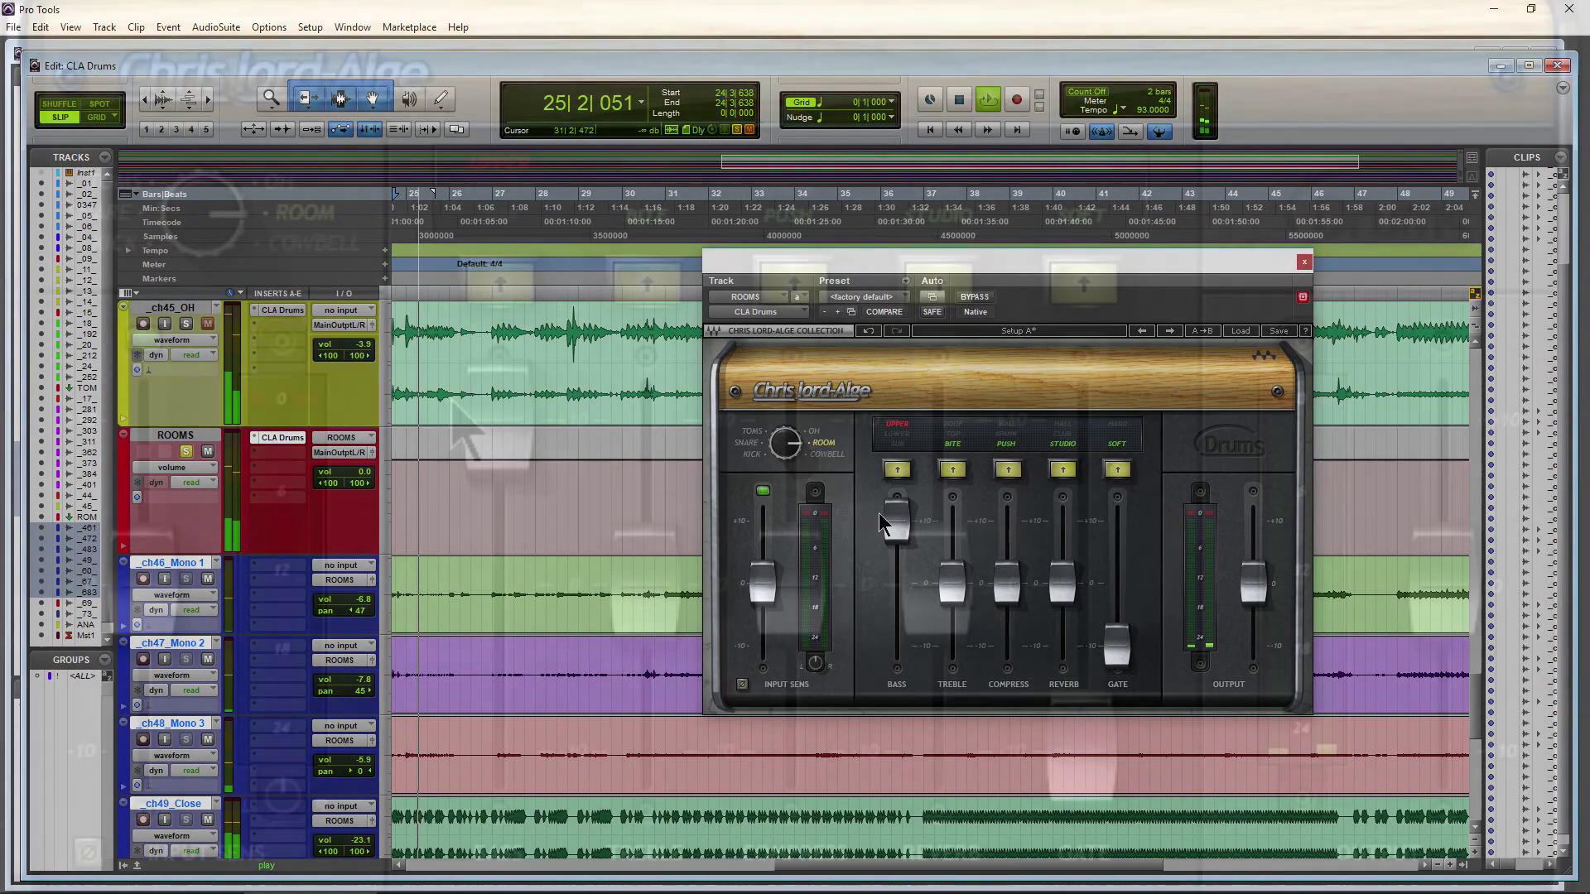
left_click_drag(898, 520, 900, 647)
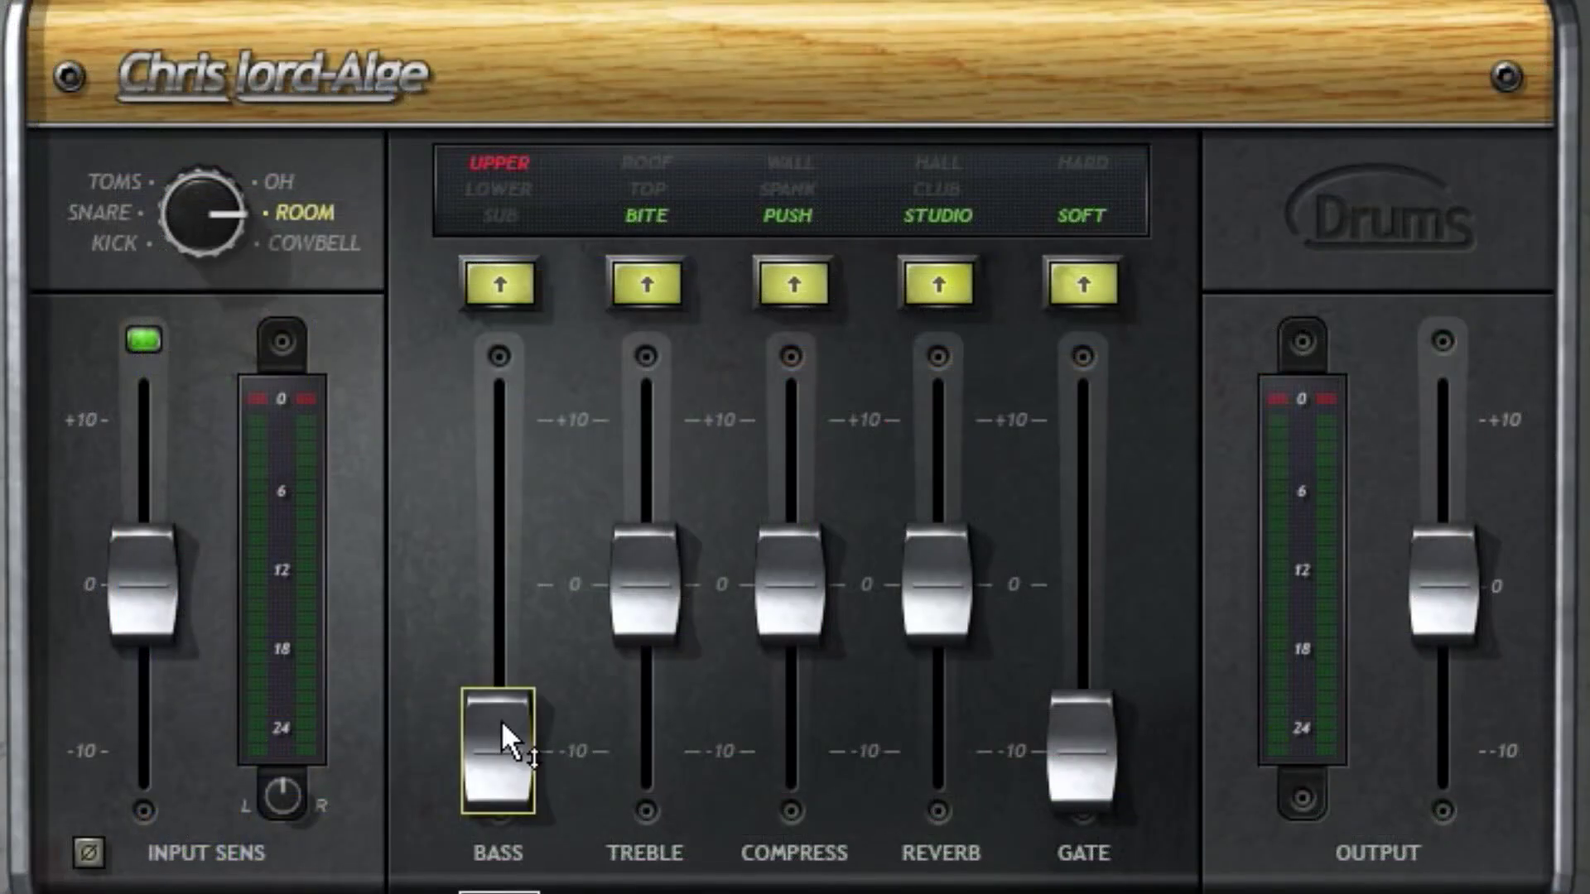
left_click_drag(502, 723, 521, 443)
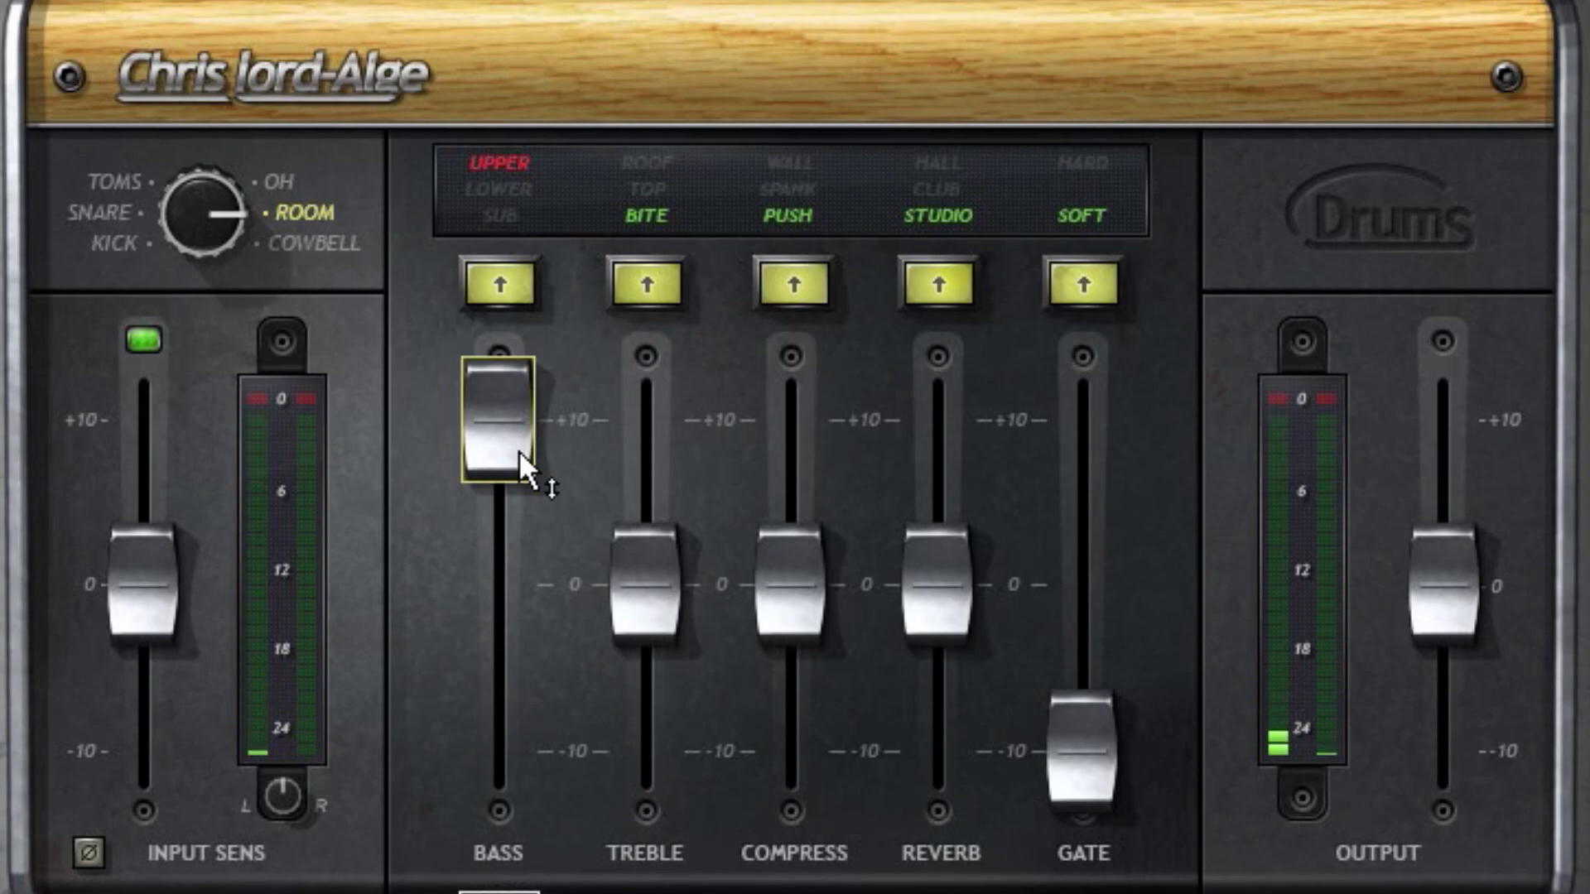
left_click(504, 222)
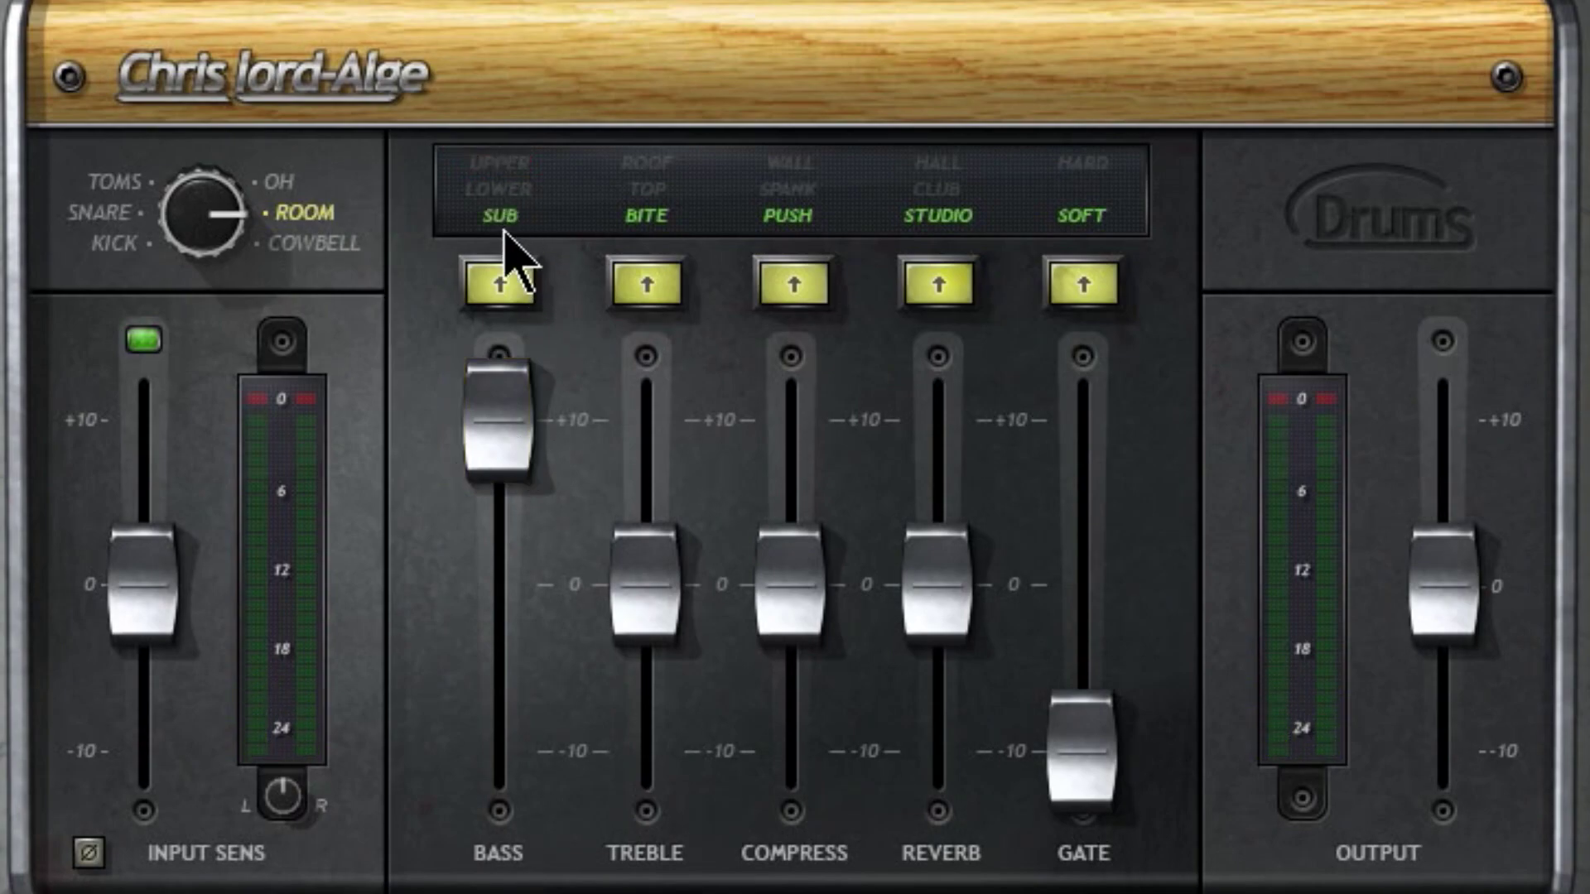
left_click(509, 166)
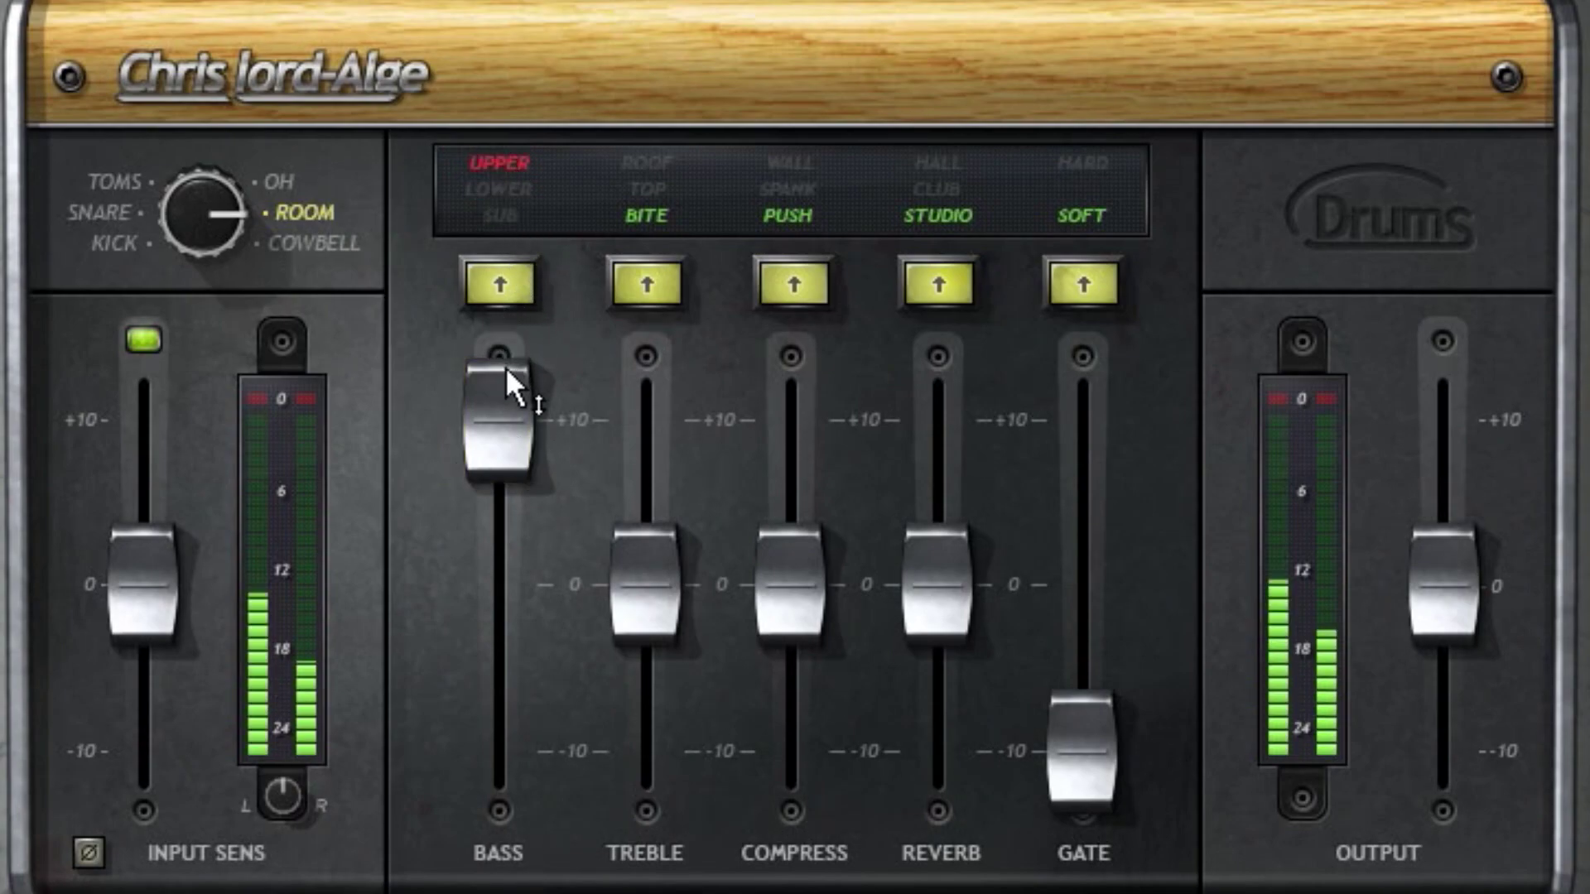
left_click_drag(501, 374, 500, 571)
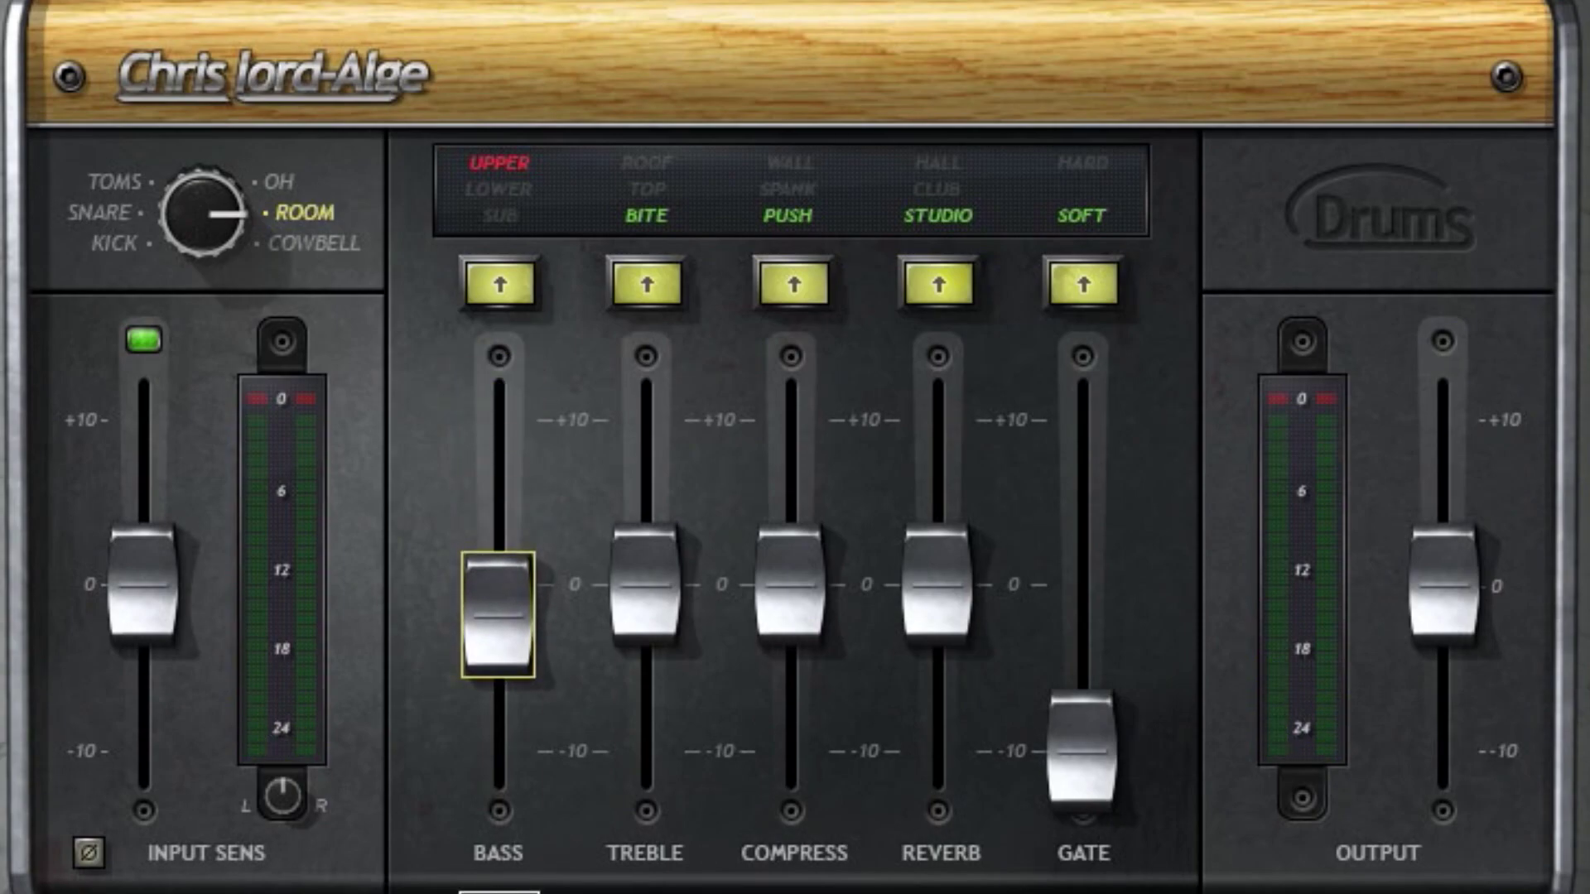
- Audition a full treble boost, set the treble to about +3, and raise the input sensitivity to about +5
left_click_drag(648, 560, 648, 408)
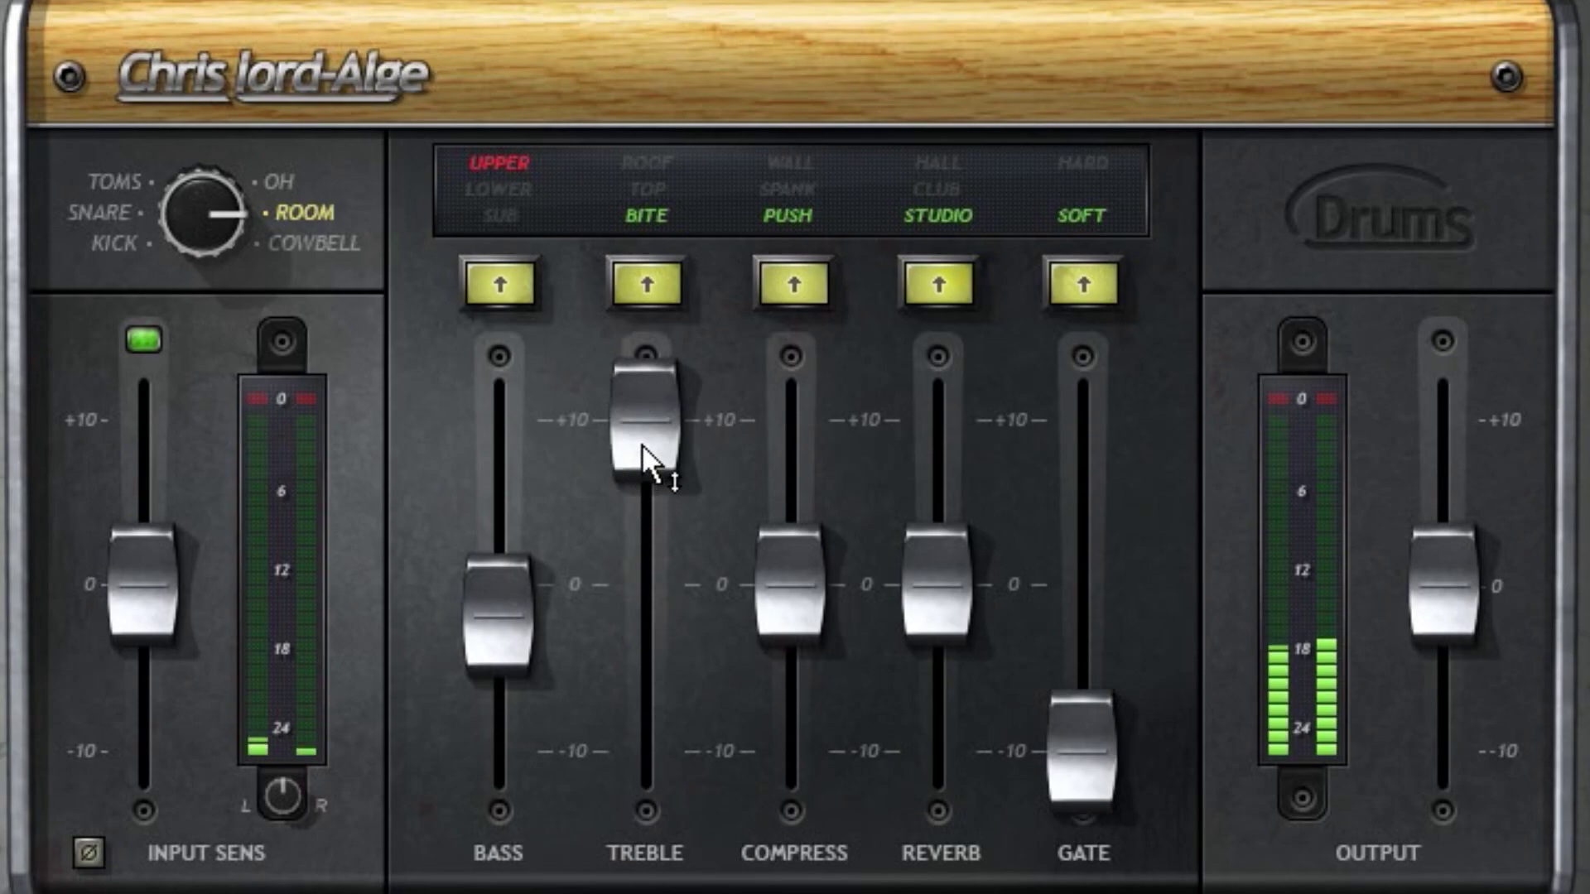
left_click_drag(642, 444, 644, 559)
left_click_drag(170, 598, 169, 512)
- Compare the Push, Wall and Spank compression modes with the fader raised, settle on Push at -4.3, and play the result
left_click_drag(799, 578, 799, 423)
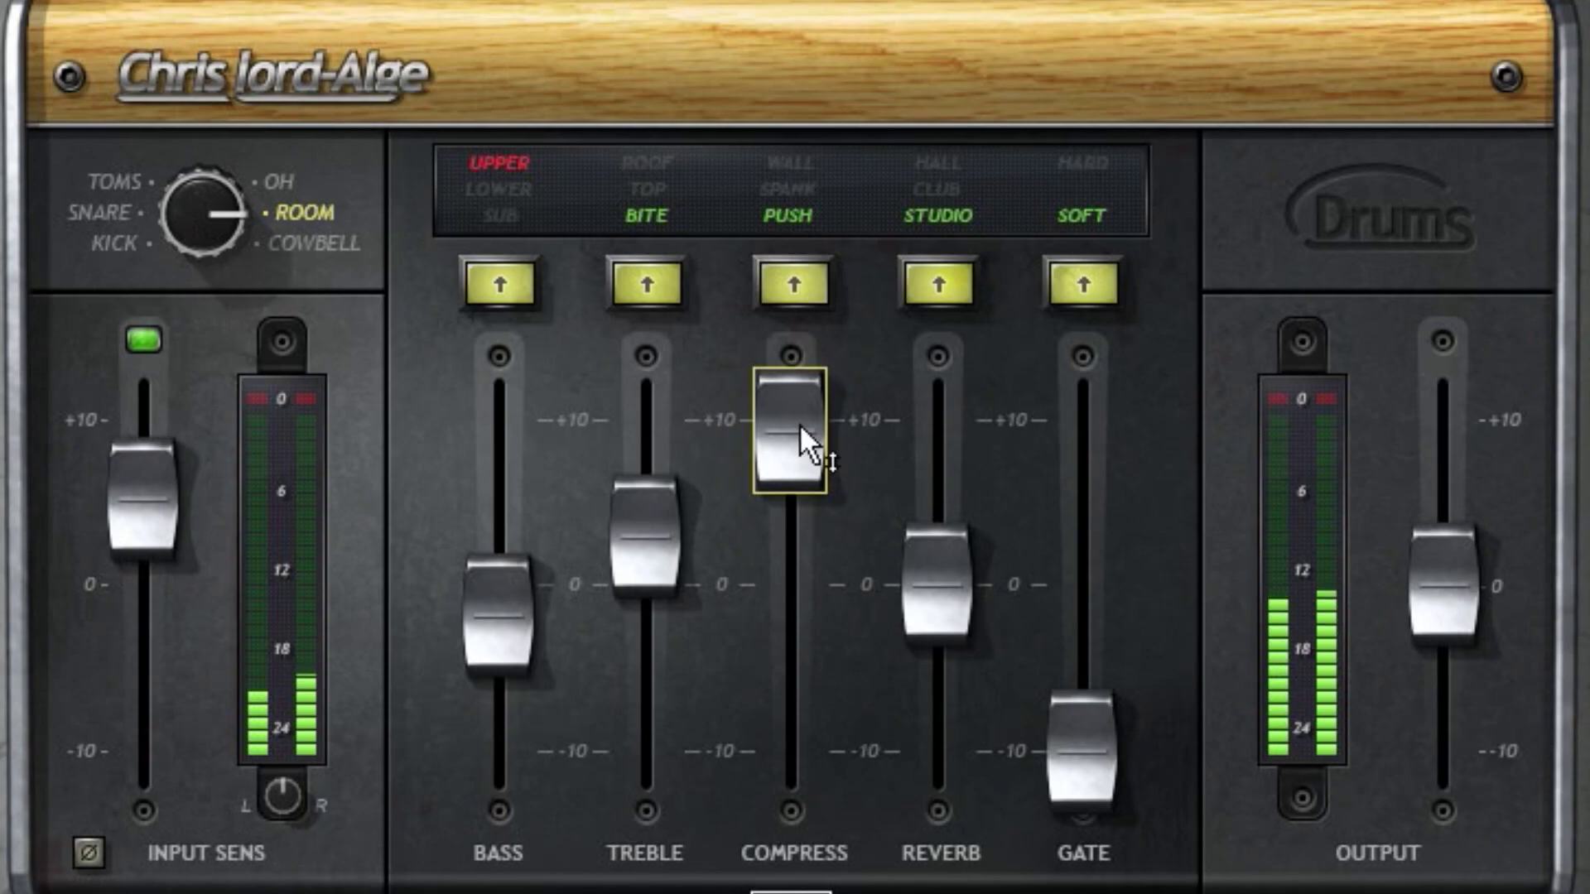
left_click(796, 164)
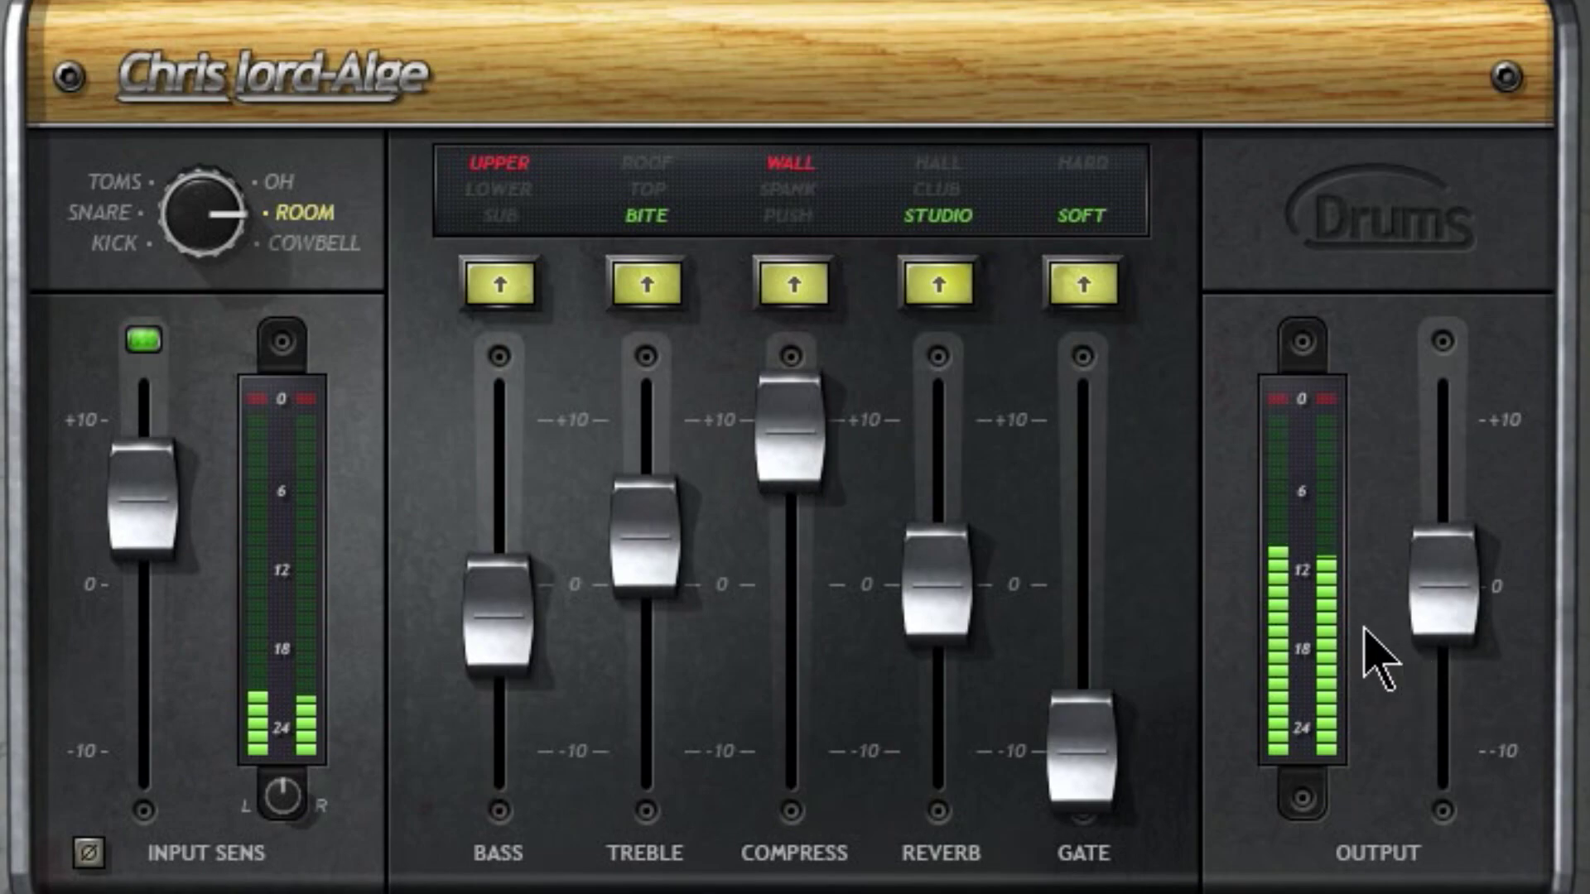
left_click_drag(791, 431, 791, 484)
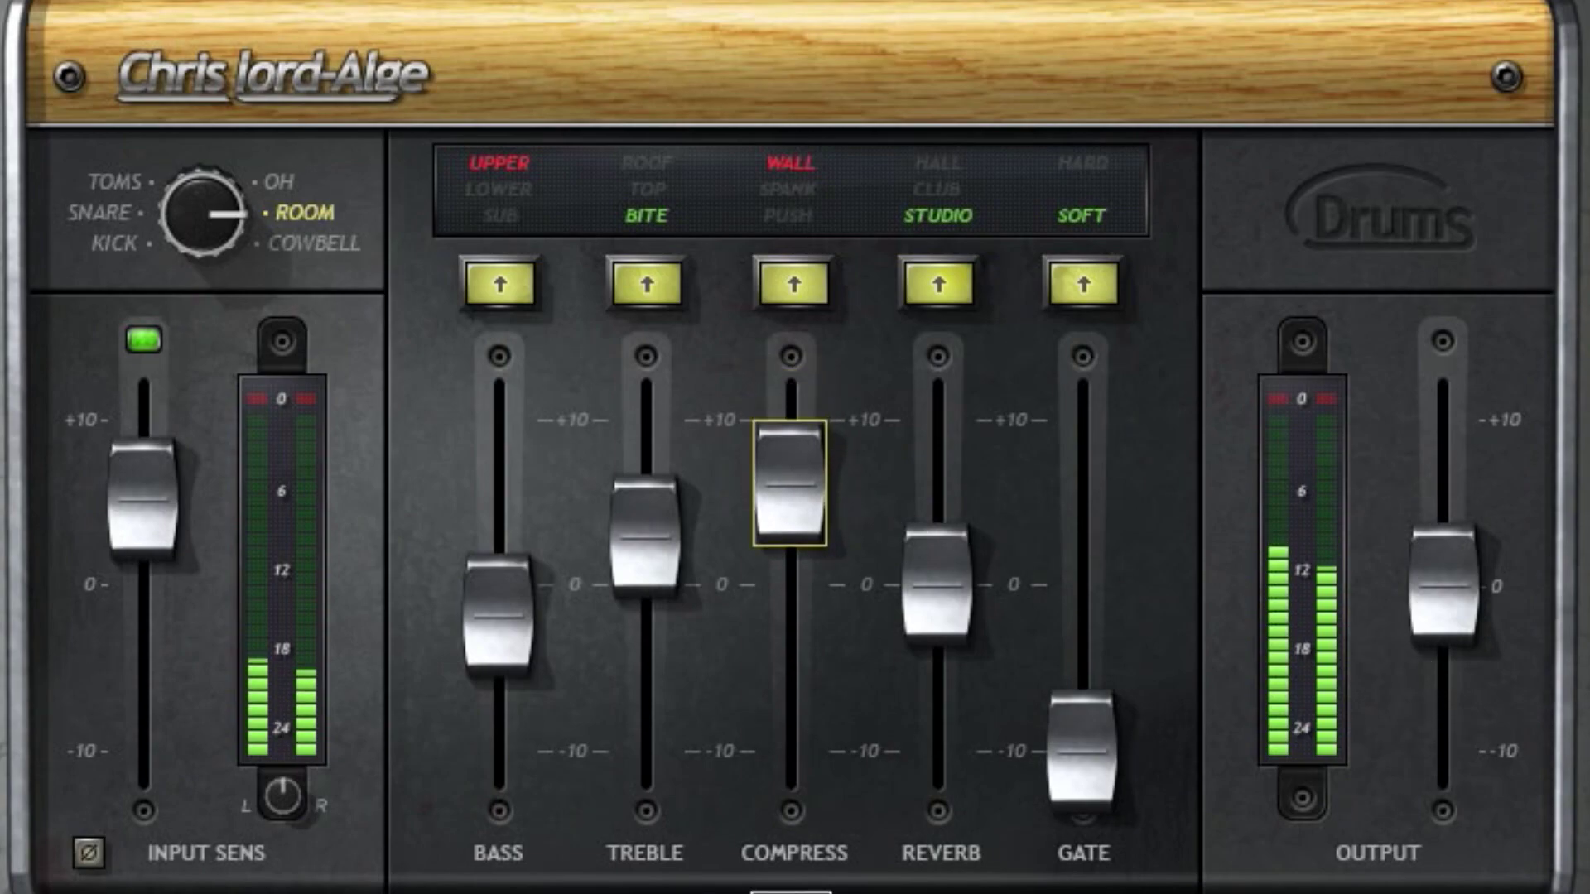
left_click(791, 190)
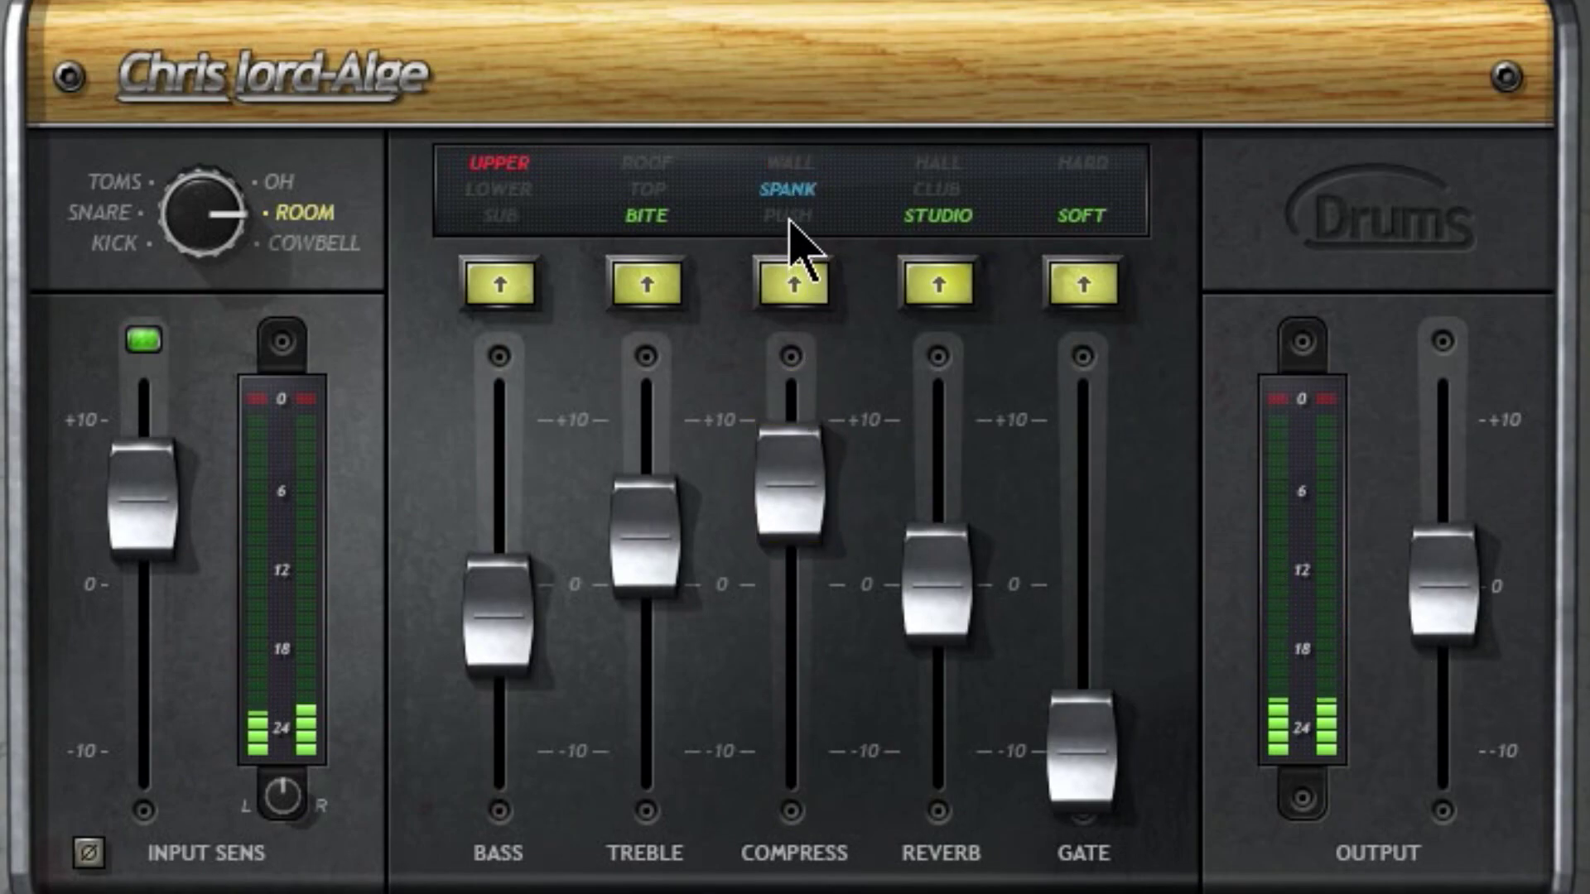
left_click(792, 217)
left_click_drag(791, 484, 804, 628)
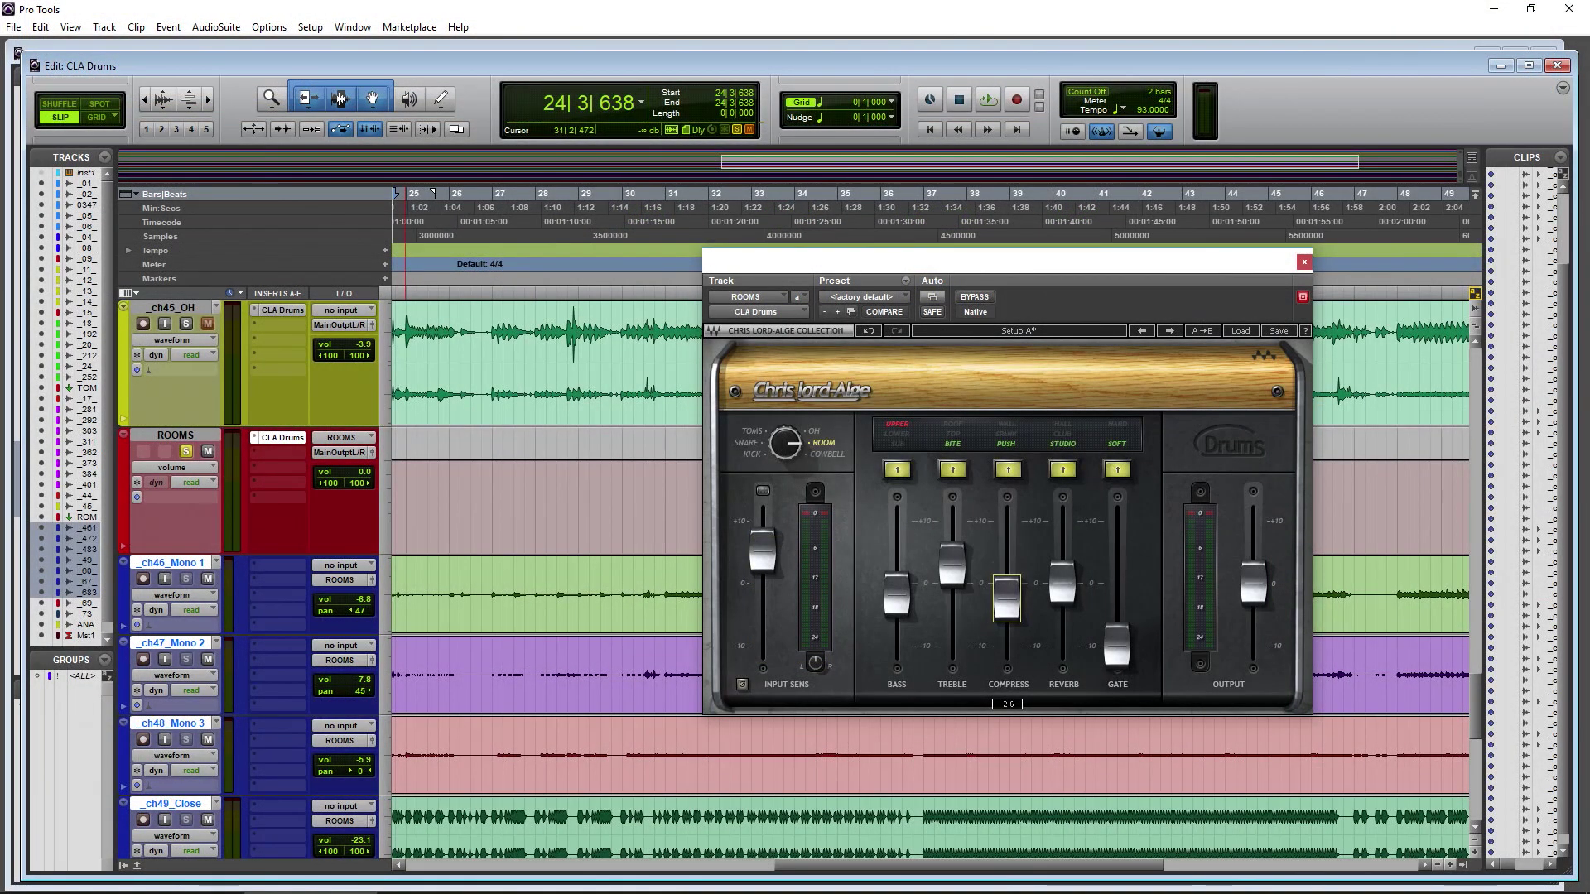
left_click_drag(1007, 609, 1007, 611)
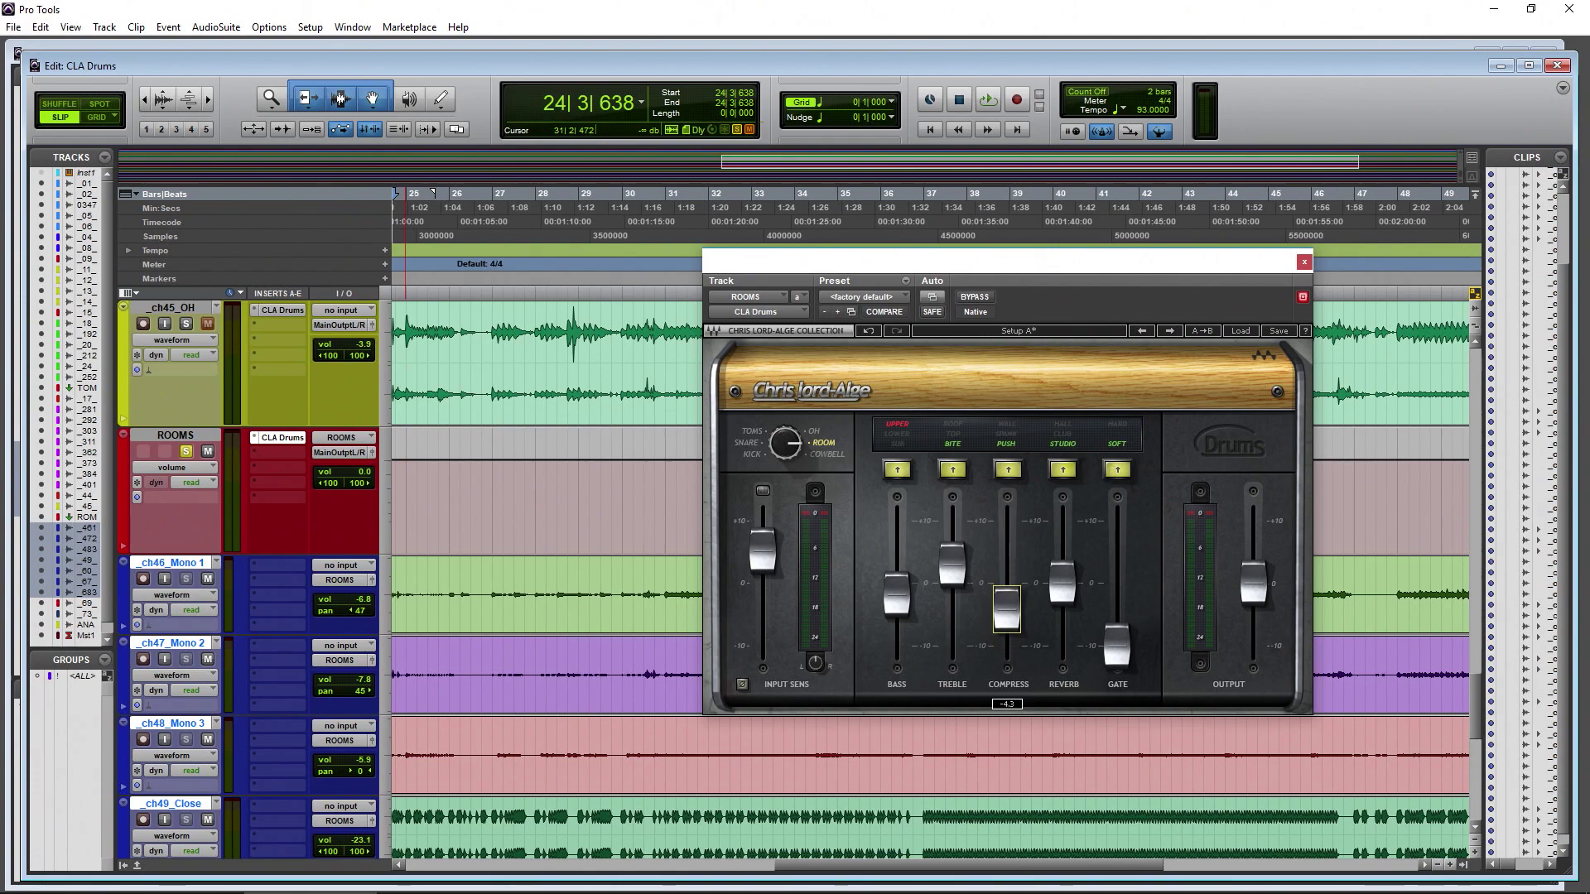
key("space")
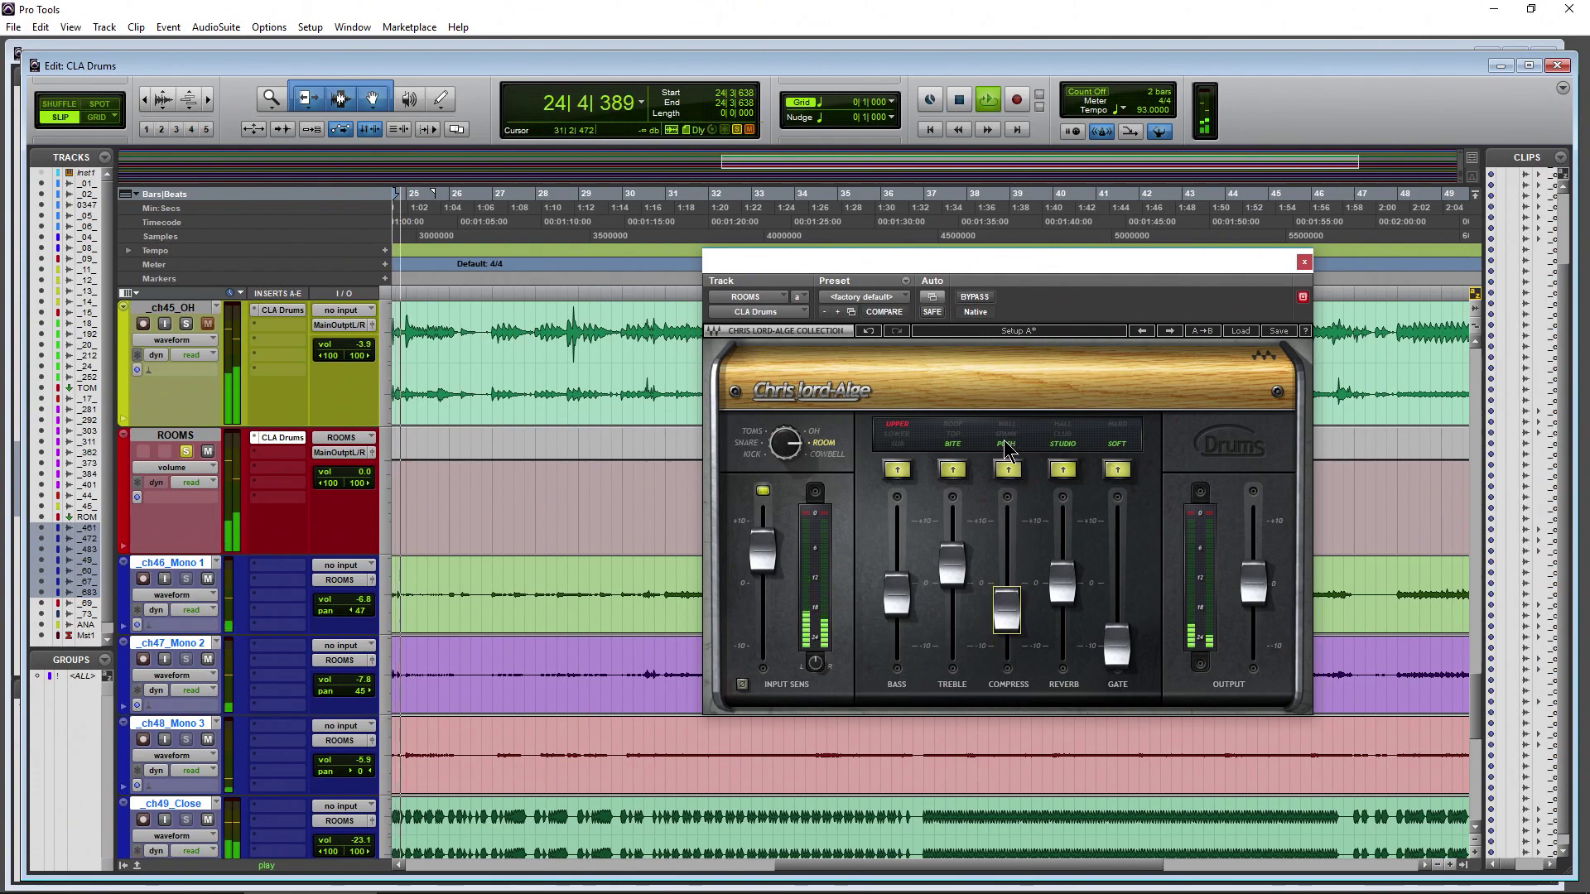
- Compare the Push and Wall compression modes on ROOMS during playback and settle on Push at about -5
left_click_drag(1003, 634, 1006, 617)
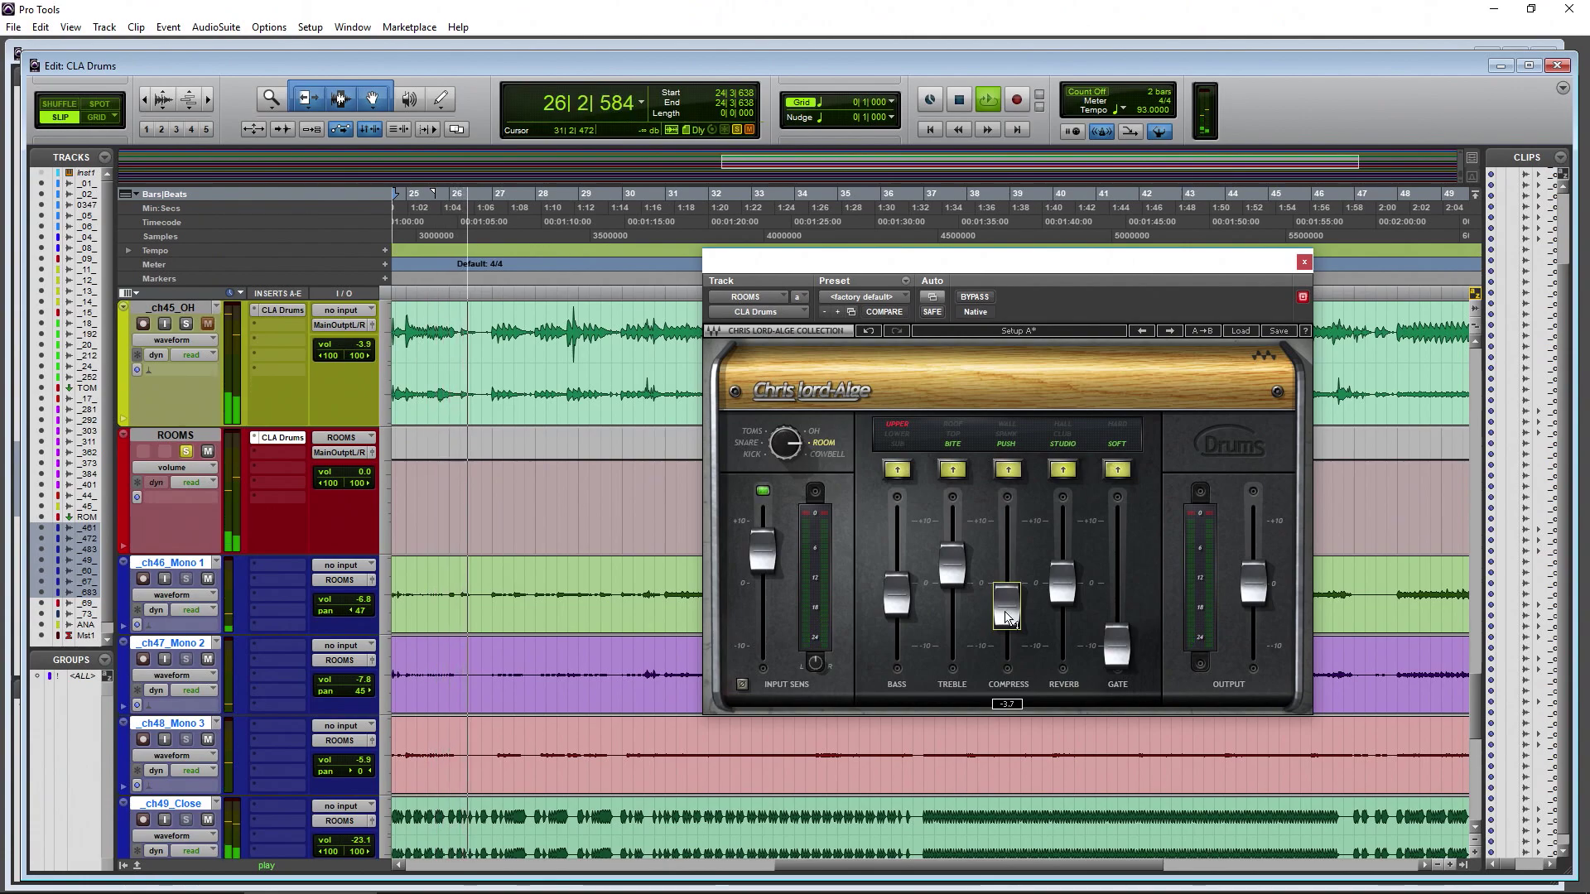
left_click(1008, 470)
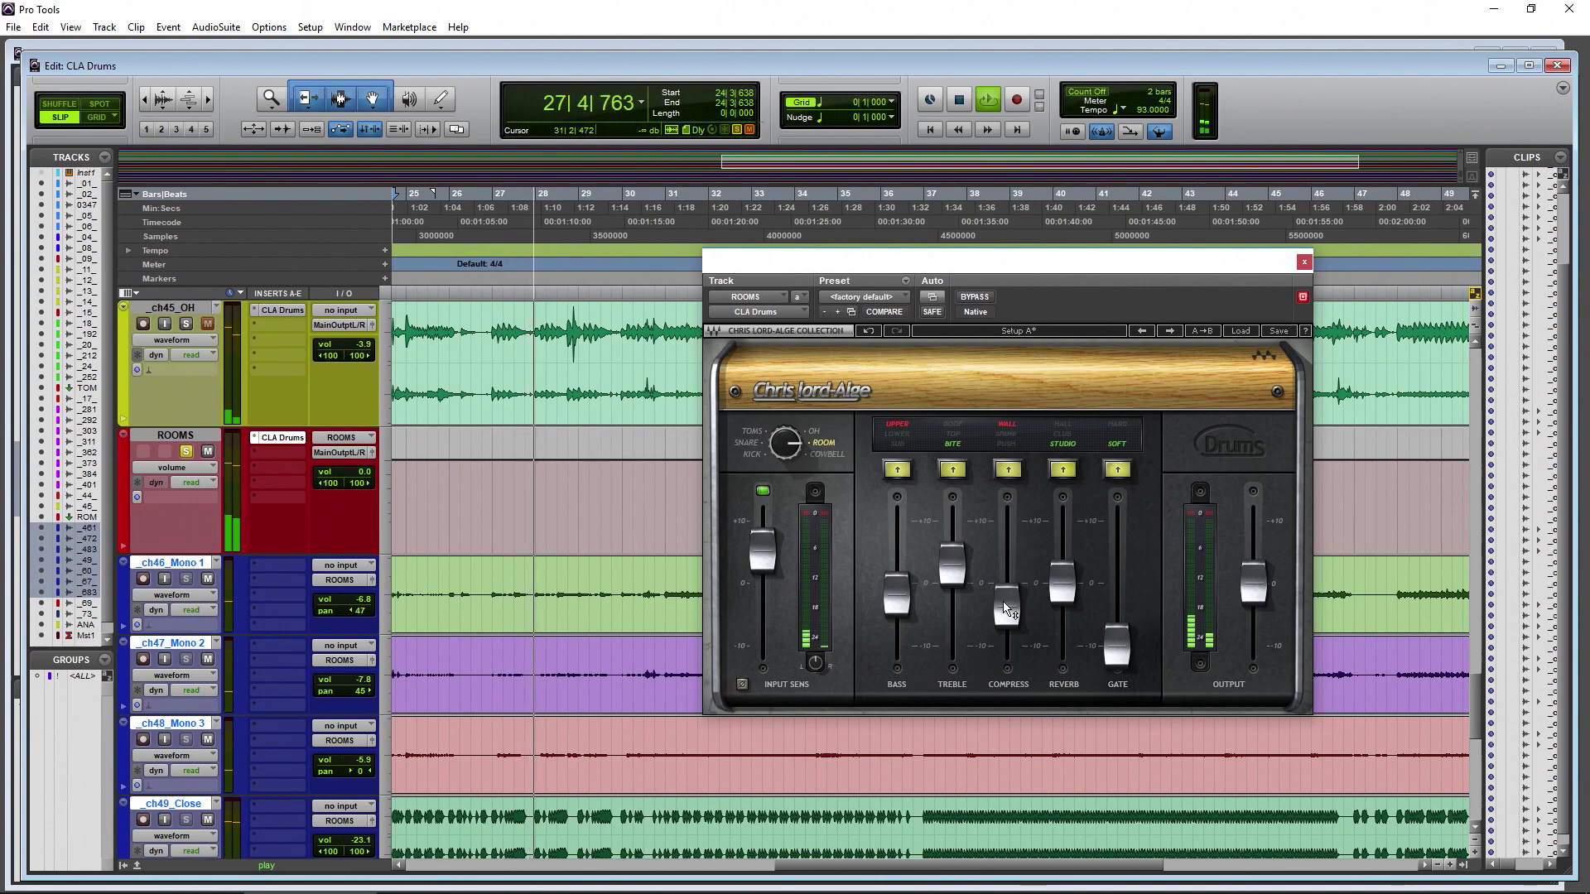
left_click(1007, 469)
mouse_move(1006, 606)
left_mouse_down()
mouse_move(1007, 526)
mouse_move(1009, 619)
left_mouse_up()
- With the reverb on Club, audition a raised gate, return it to about -10, and switch the gate off
left_click_drag(1116, 646, 1117, 534)
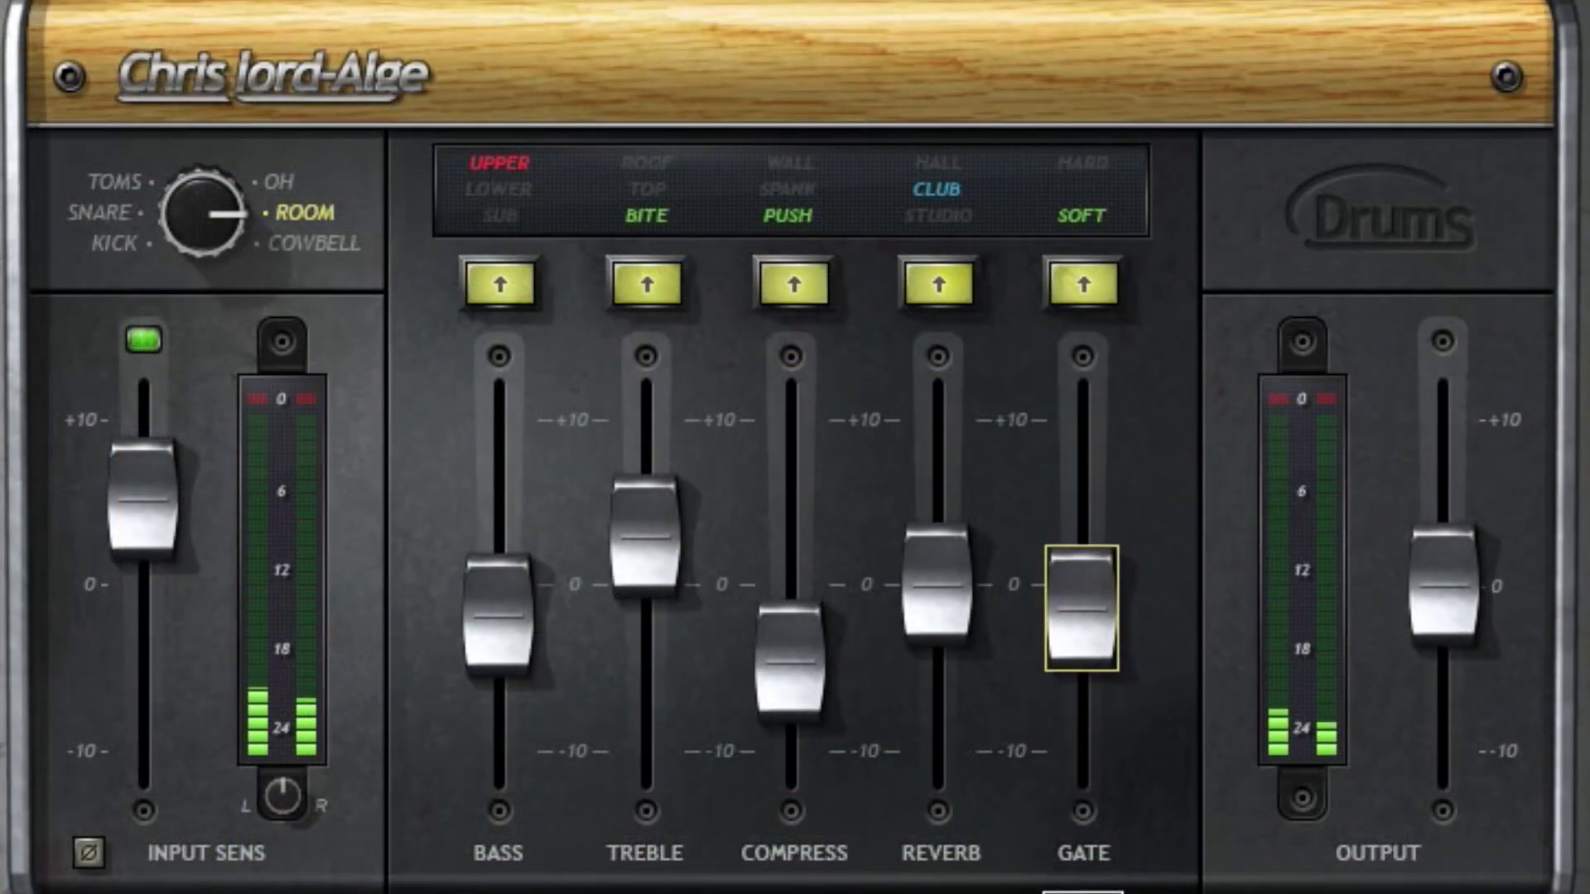
left_click_drag(1082, 454, 1082, 751)
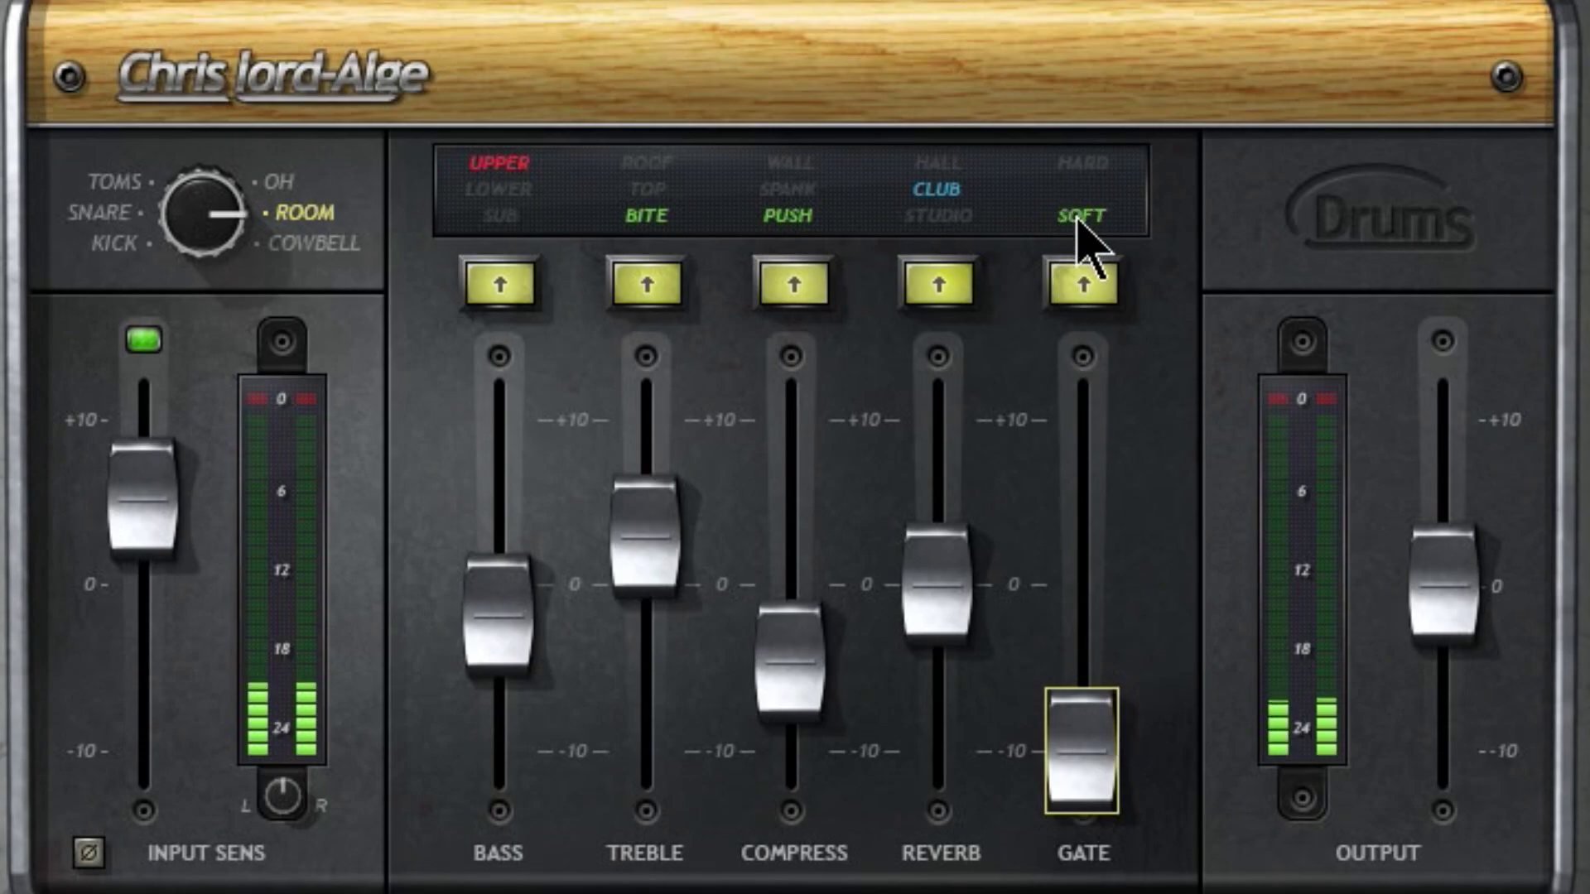
left_click(1083, 284)
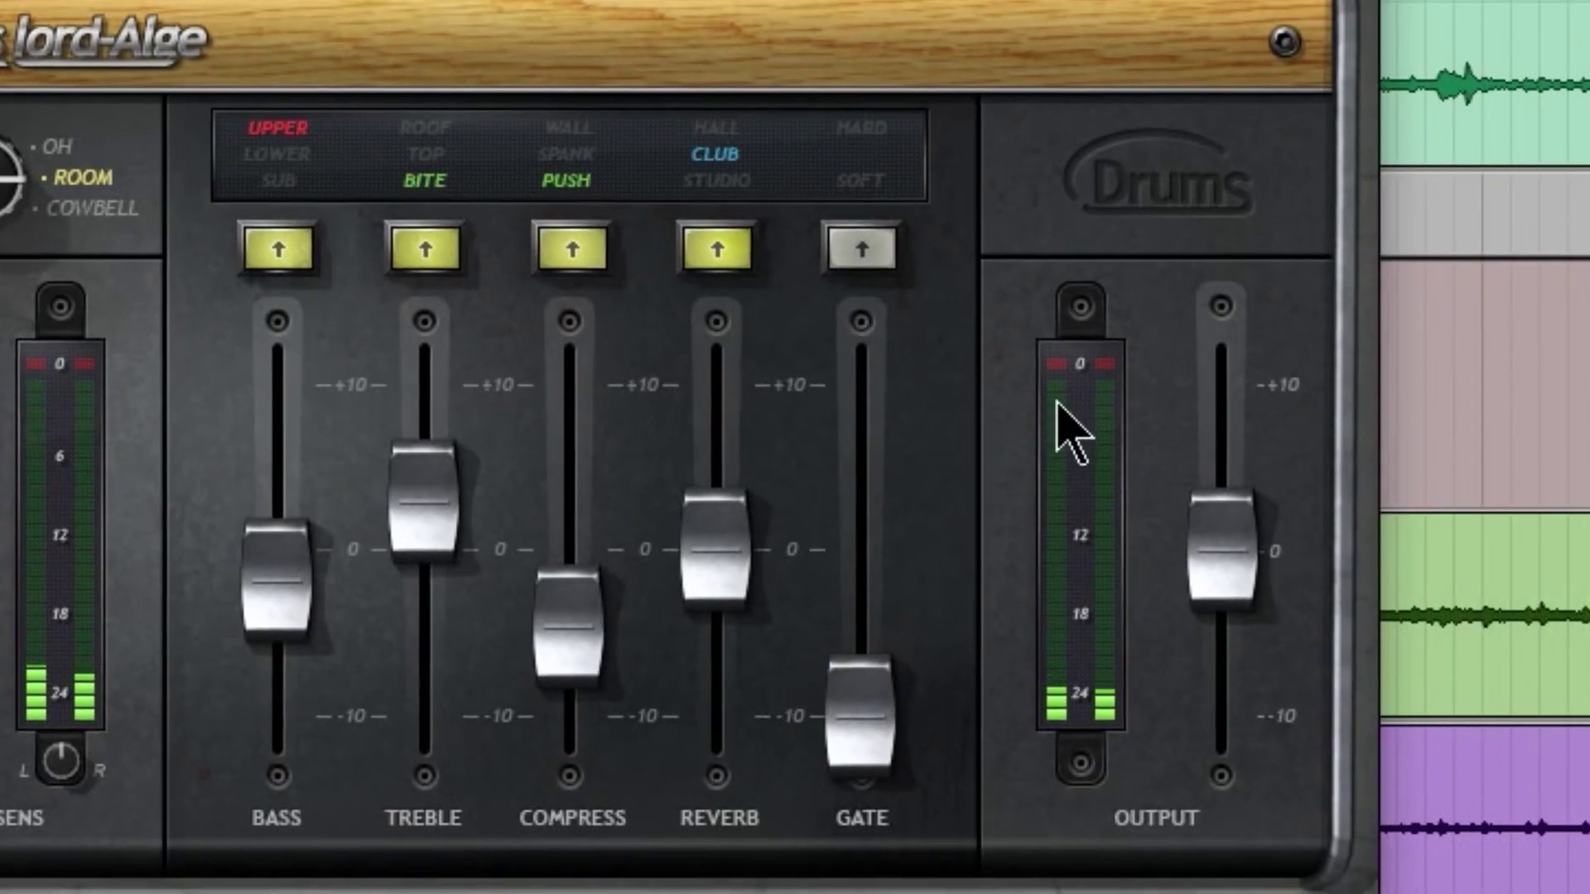
- Raise the CLA Drums output to about +6 and play ROOMS back without solo
left_click_drag(1220, 557, 1220, 447)
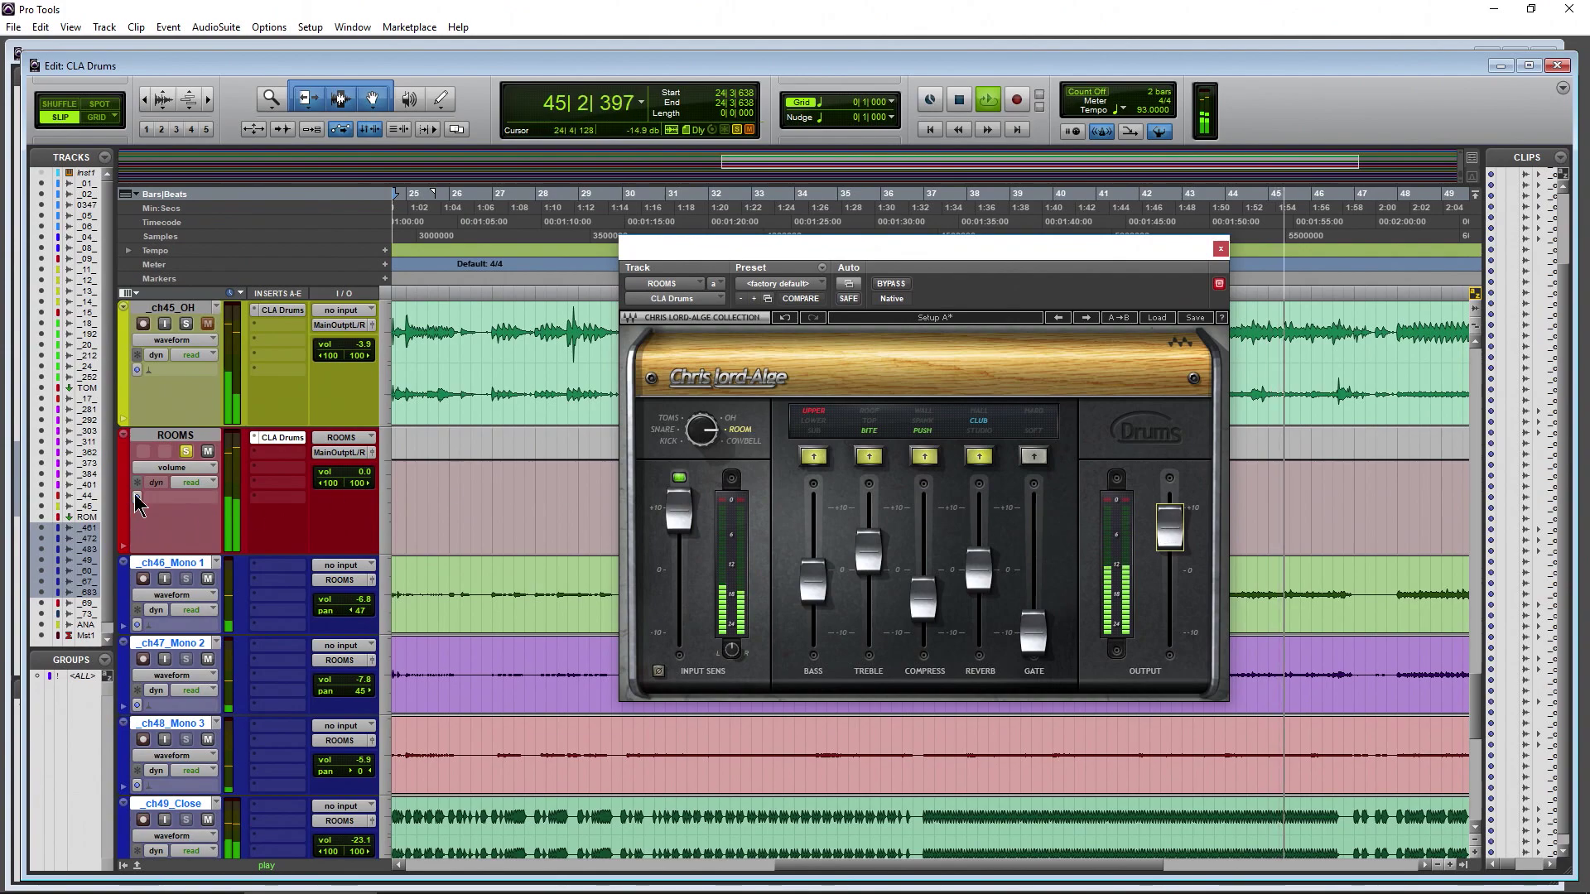
key("space")
key("space")
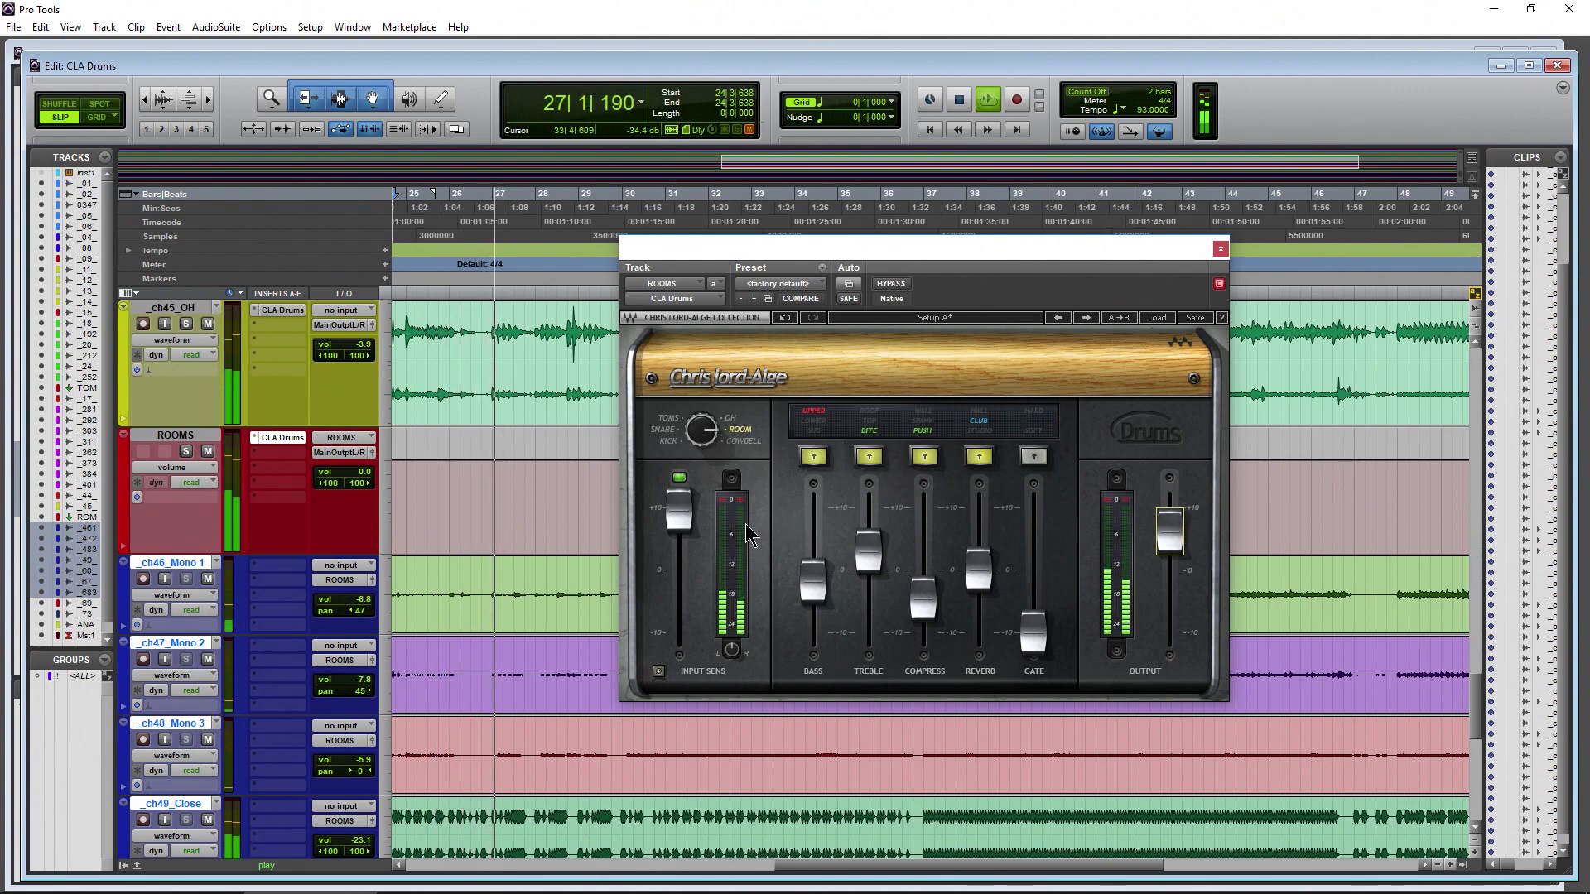
key("space")
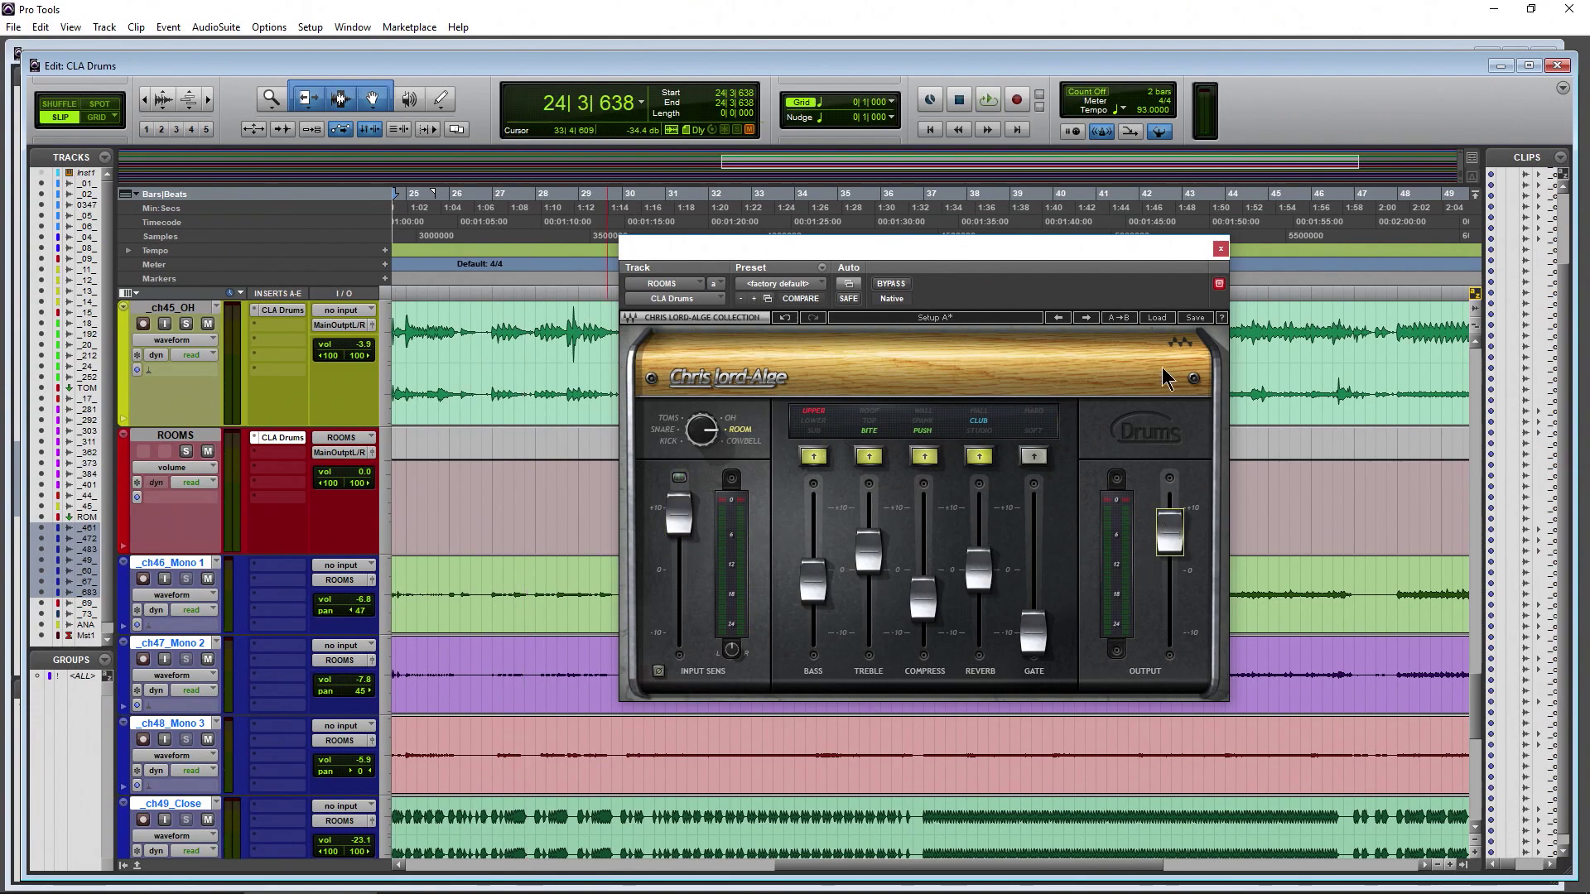
- Close CLA Drums, lower the ROOMS track volume to -7.9, and play the bus soloed
left_click(1221, 249)
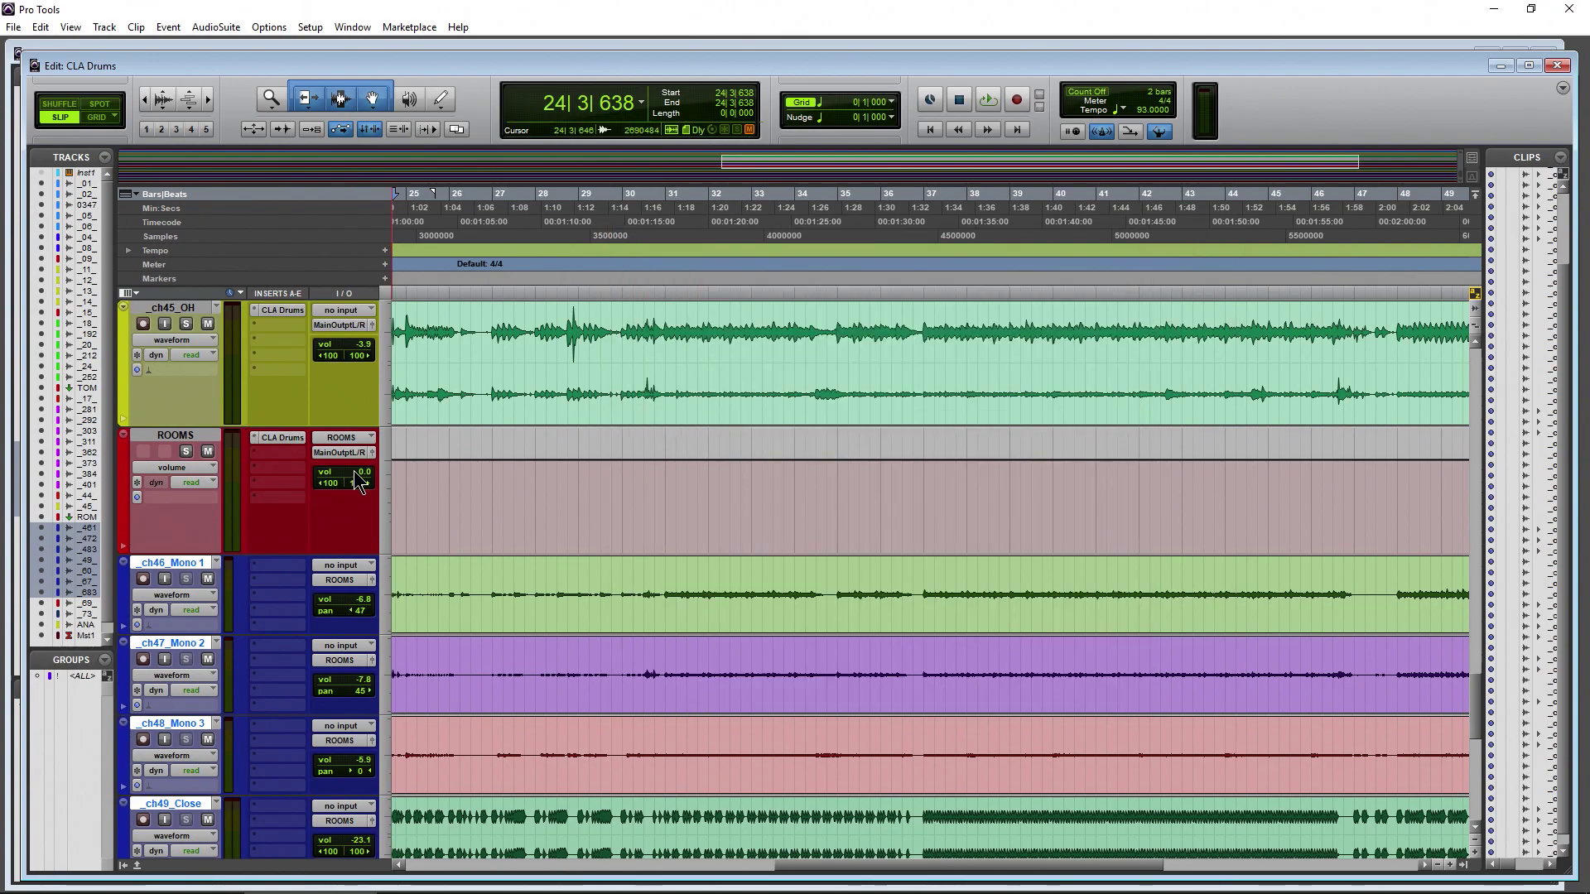
left_click_drag(362, 481, 362, 513)
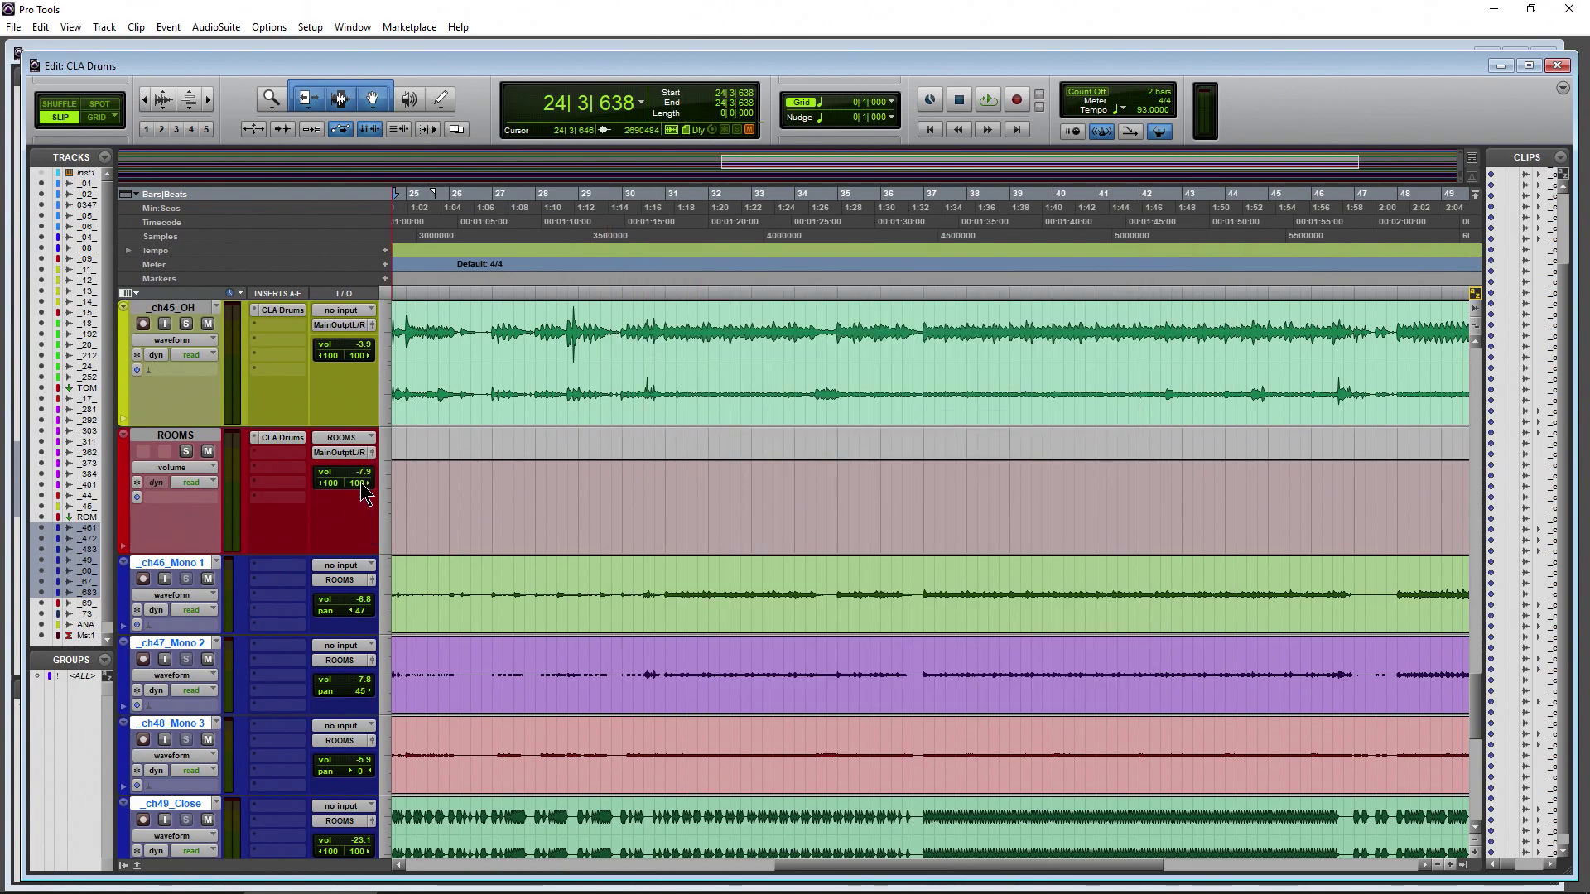
left_click(185, 451)
key("space")
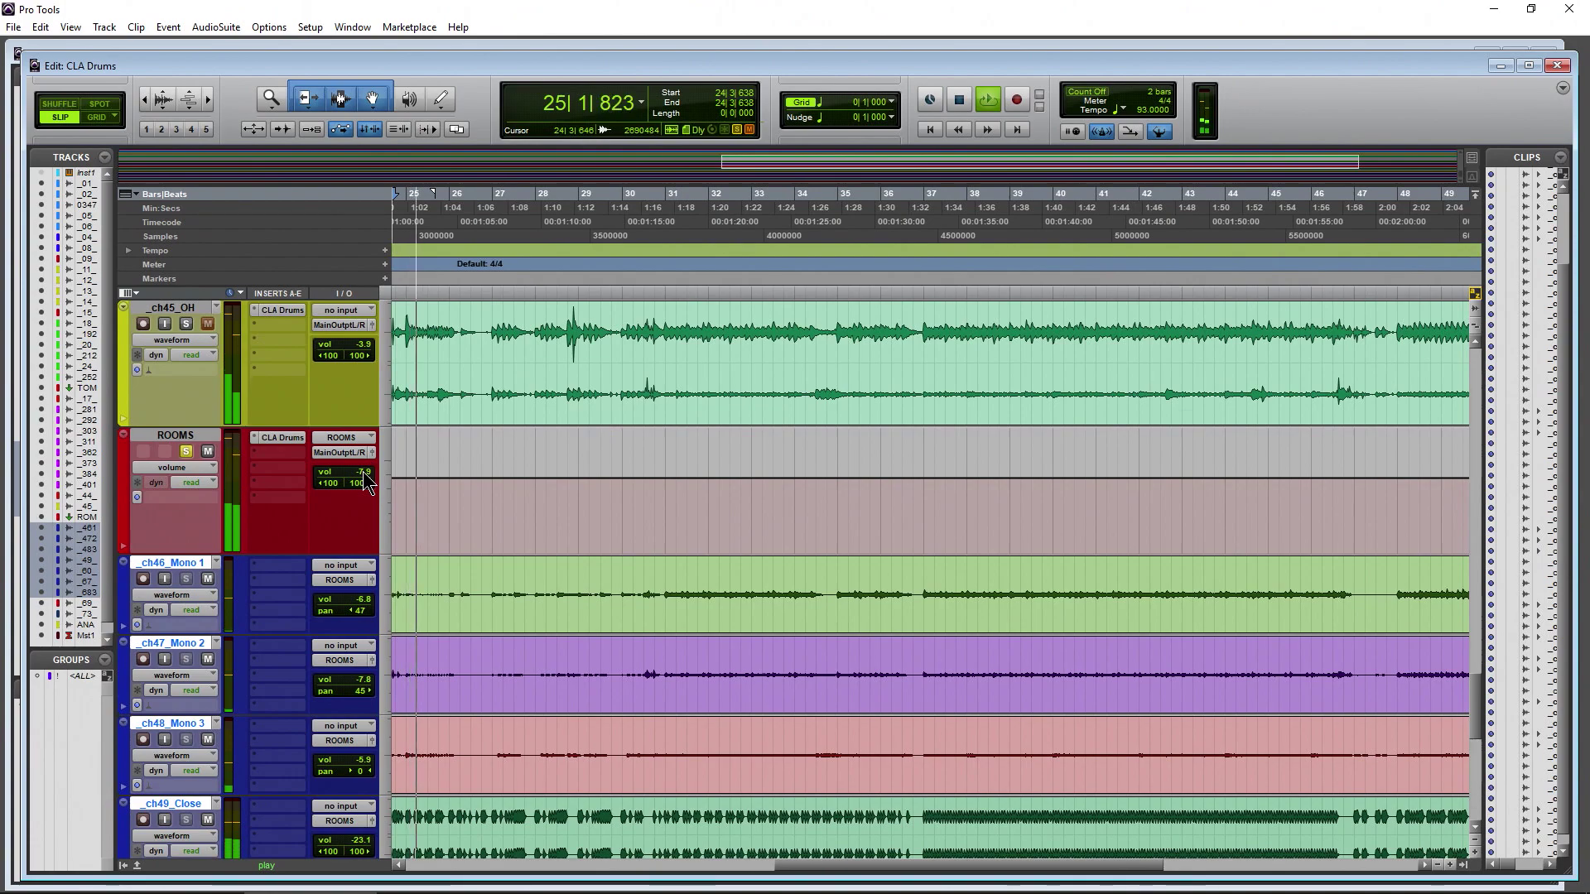
key("space")
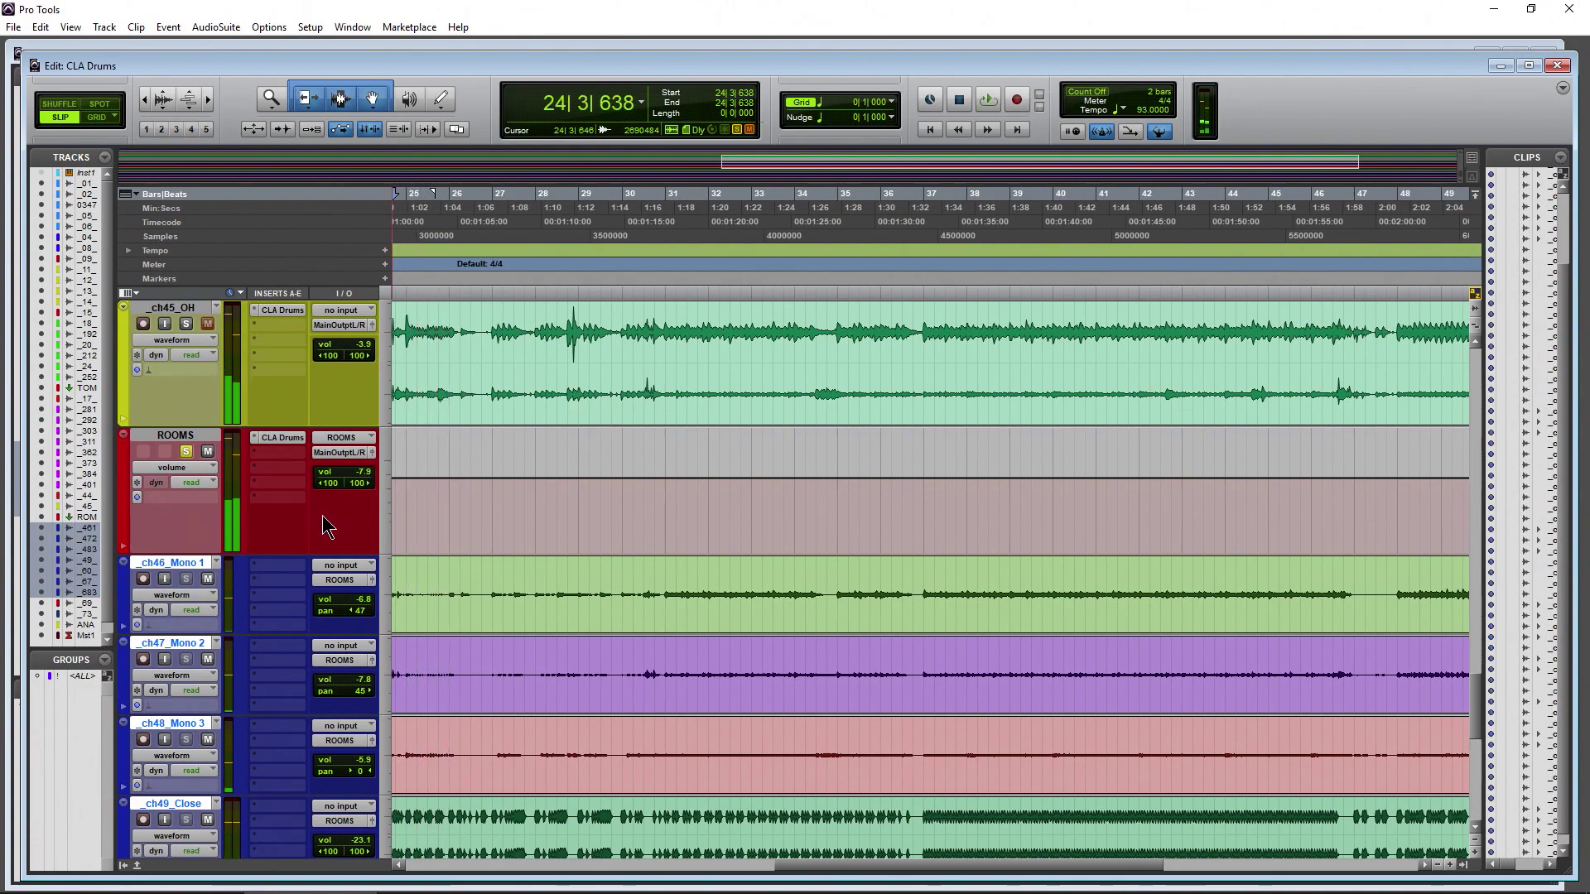
- Fine-tune the ROOMS track volume to -8.6 during soloed playback
scroll(322, 516, "down", 5)
scroll(197, 574, "up", 6)
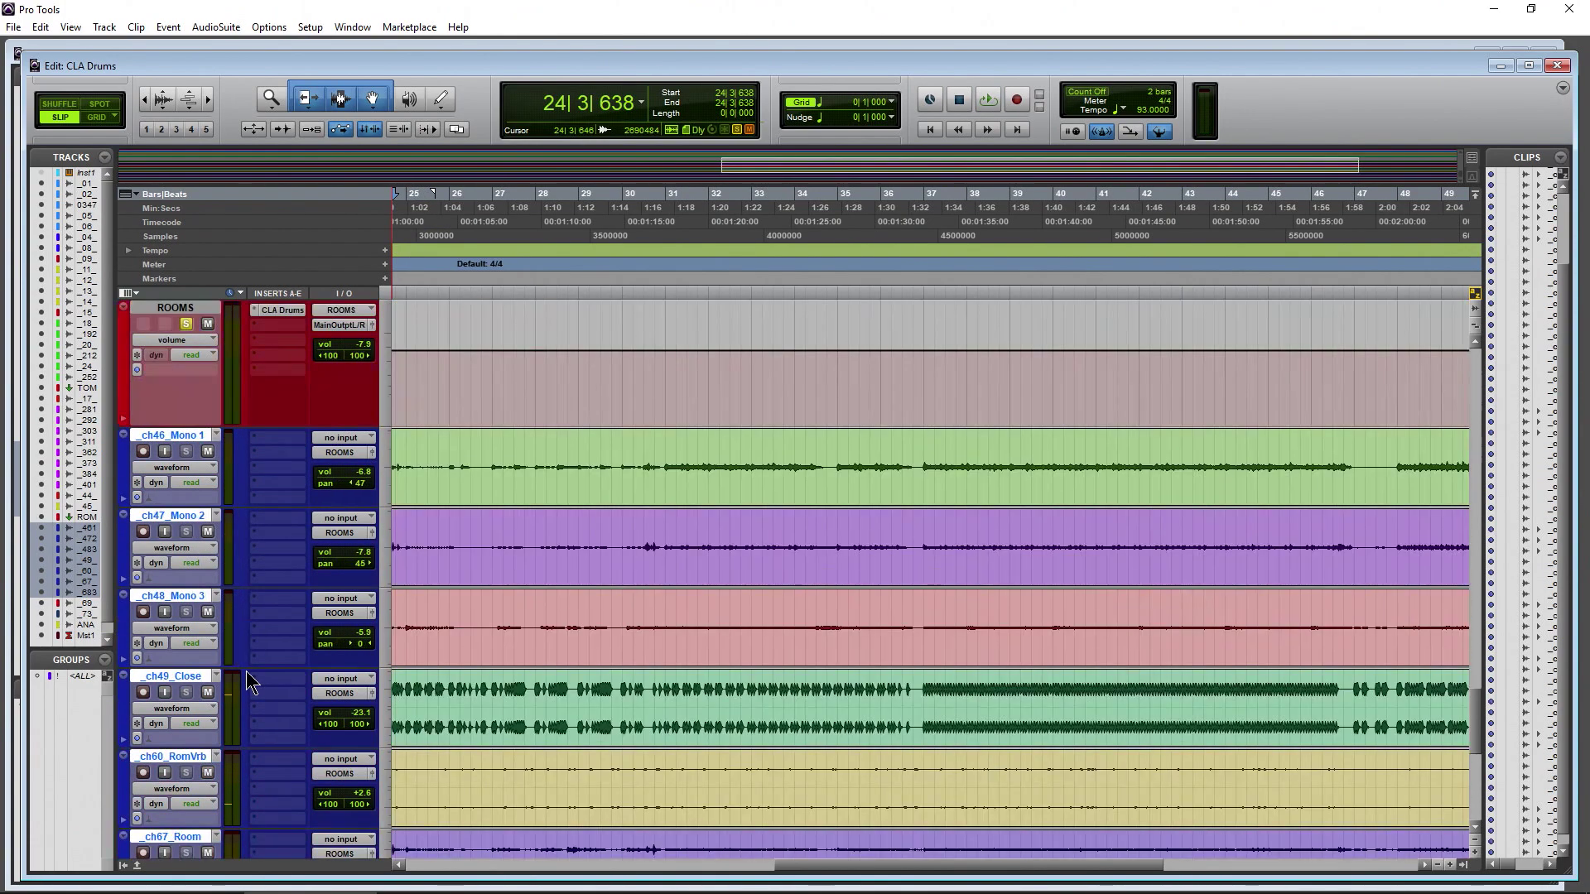
left_click_drag(361, 650, 364, 667)
key("space")
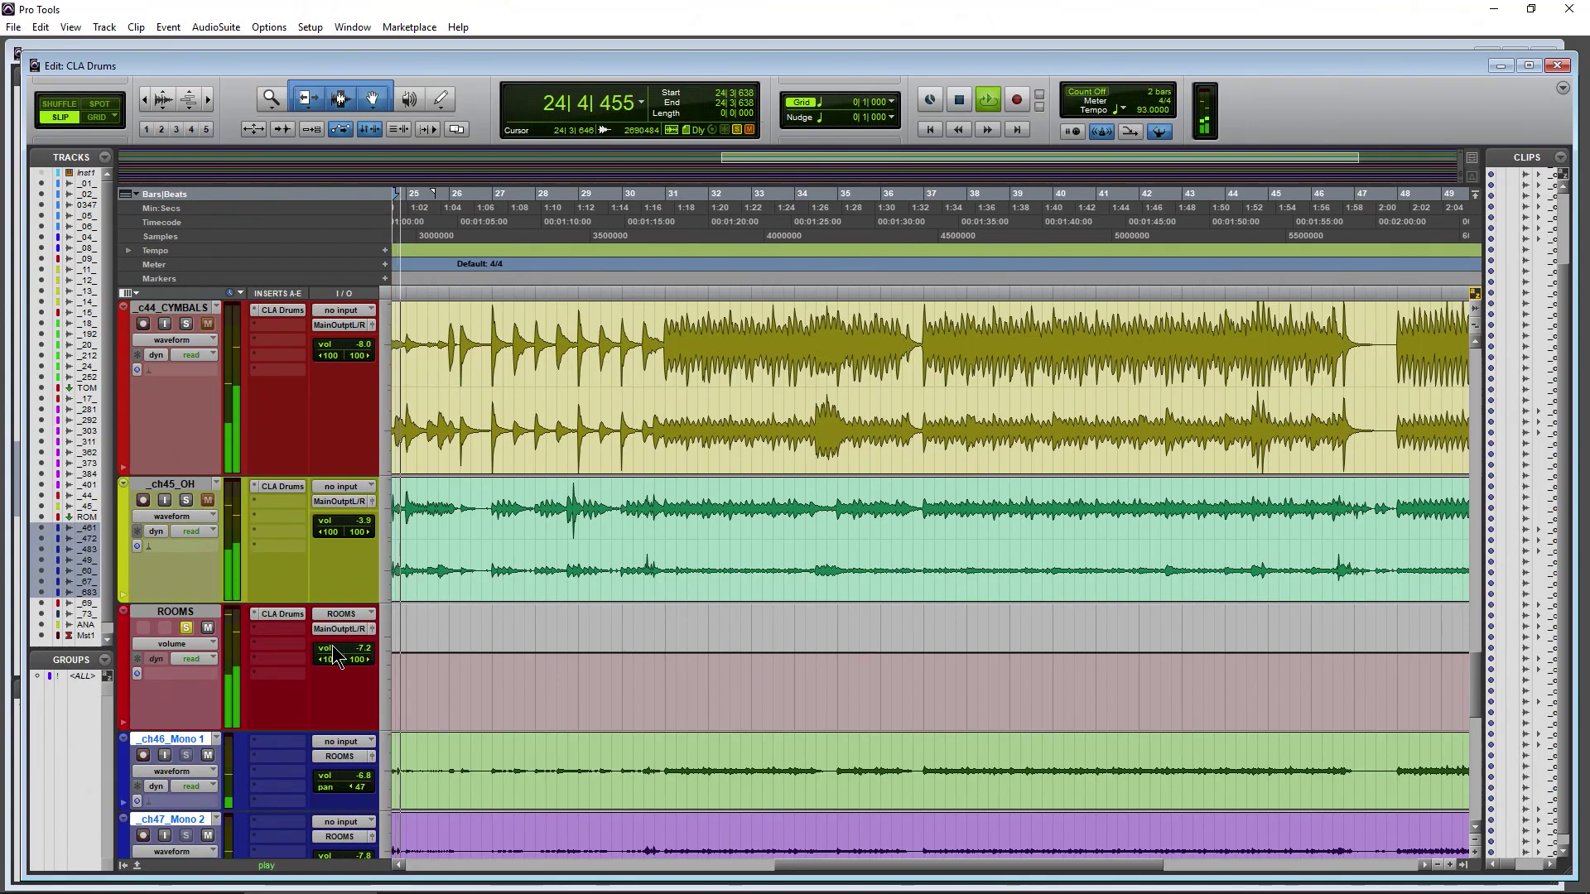
mouse_move(364, 654)
left_mouse_down()
mouse_move(367, 686)
mouse_move(371, 649)
left_mouse_up()
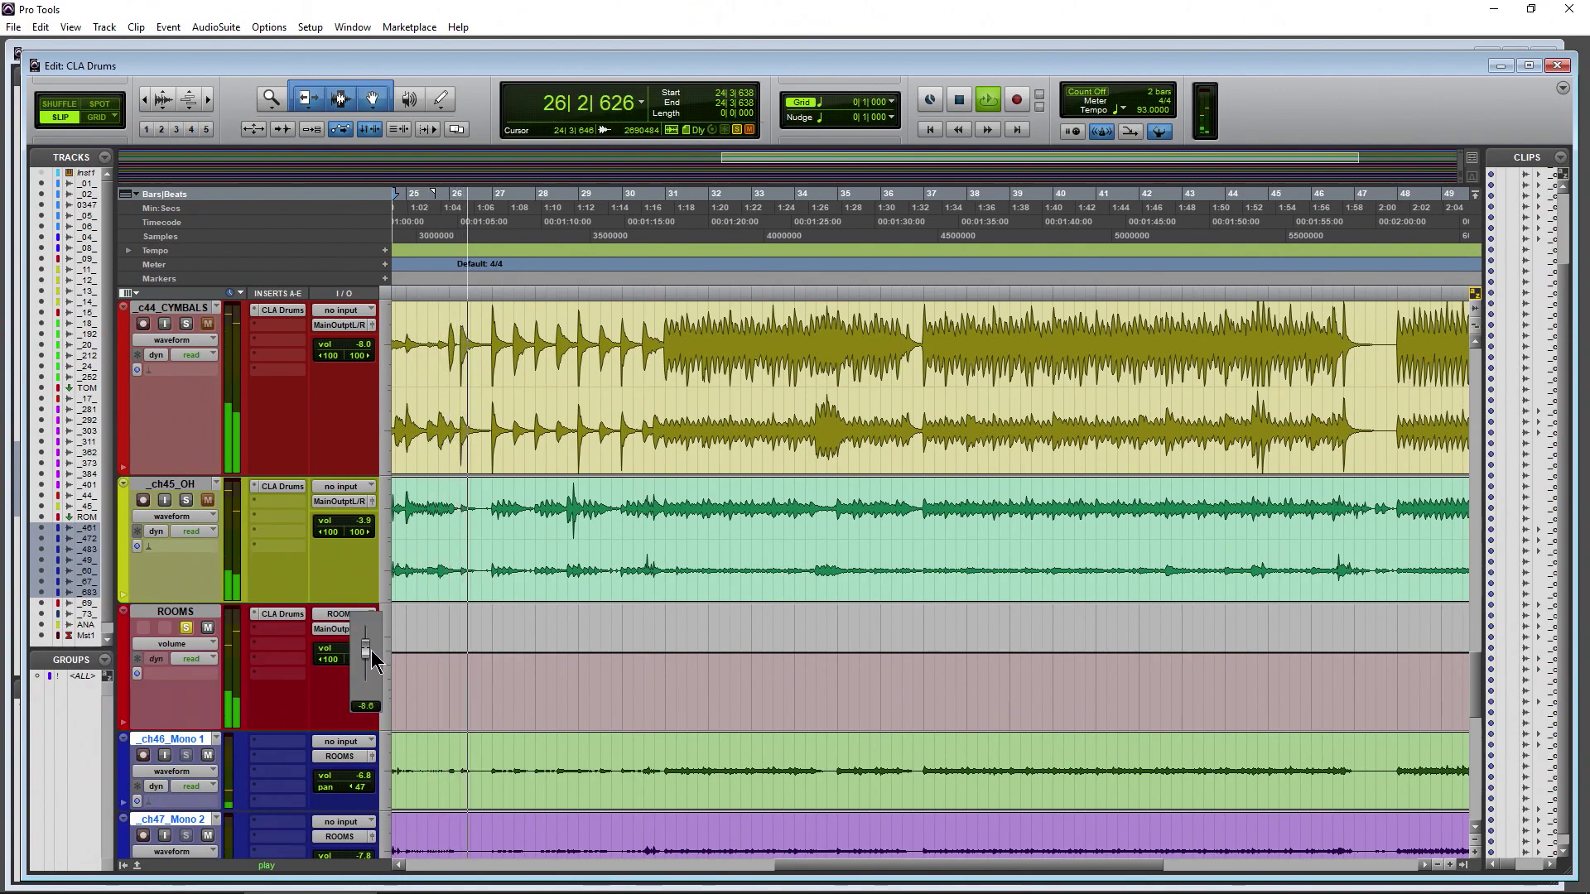
key("space")
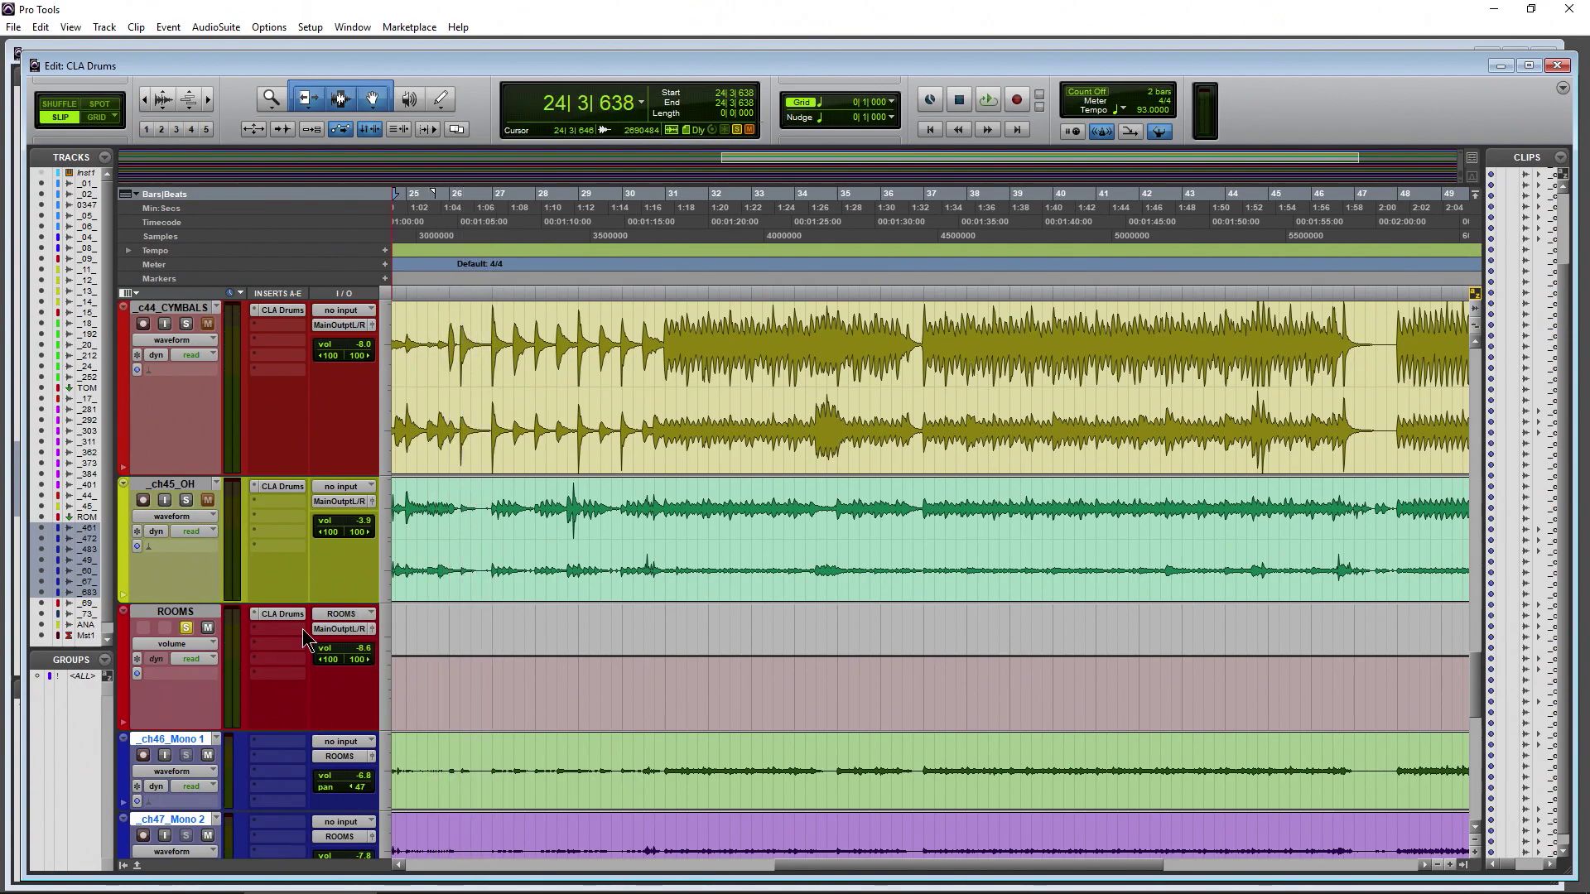
- Review the levels and routing of the room and ambience tracks that feed the ROOMS bus
scroll(298, 625, "down", 4)
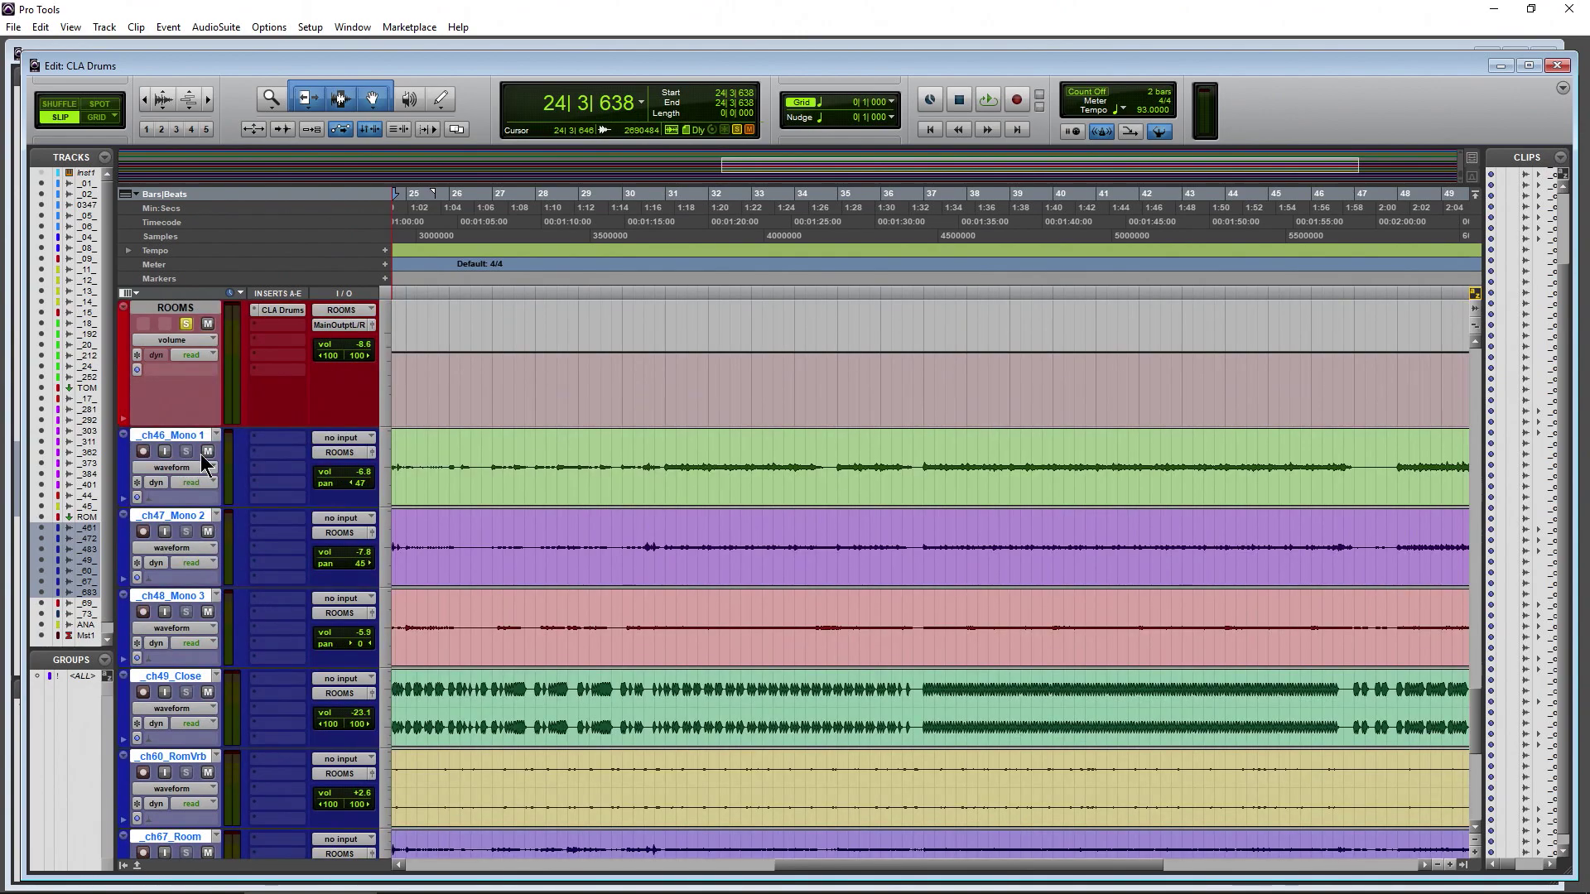
left_click(640, 482)
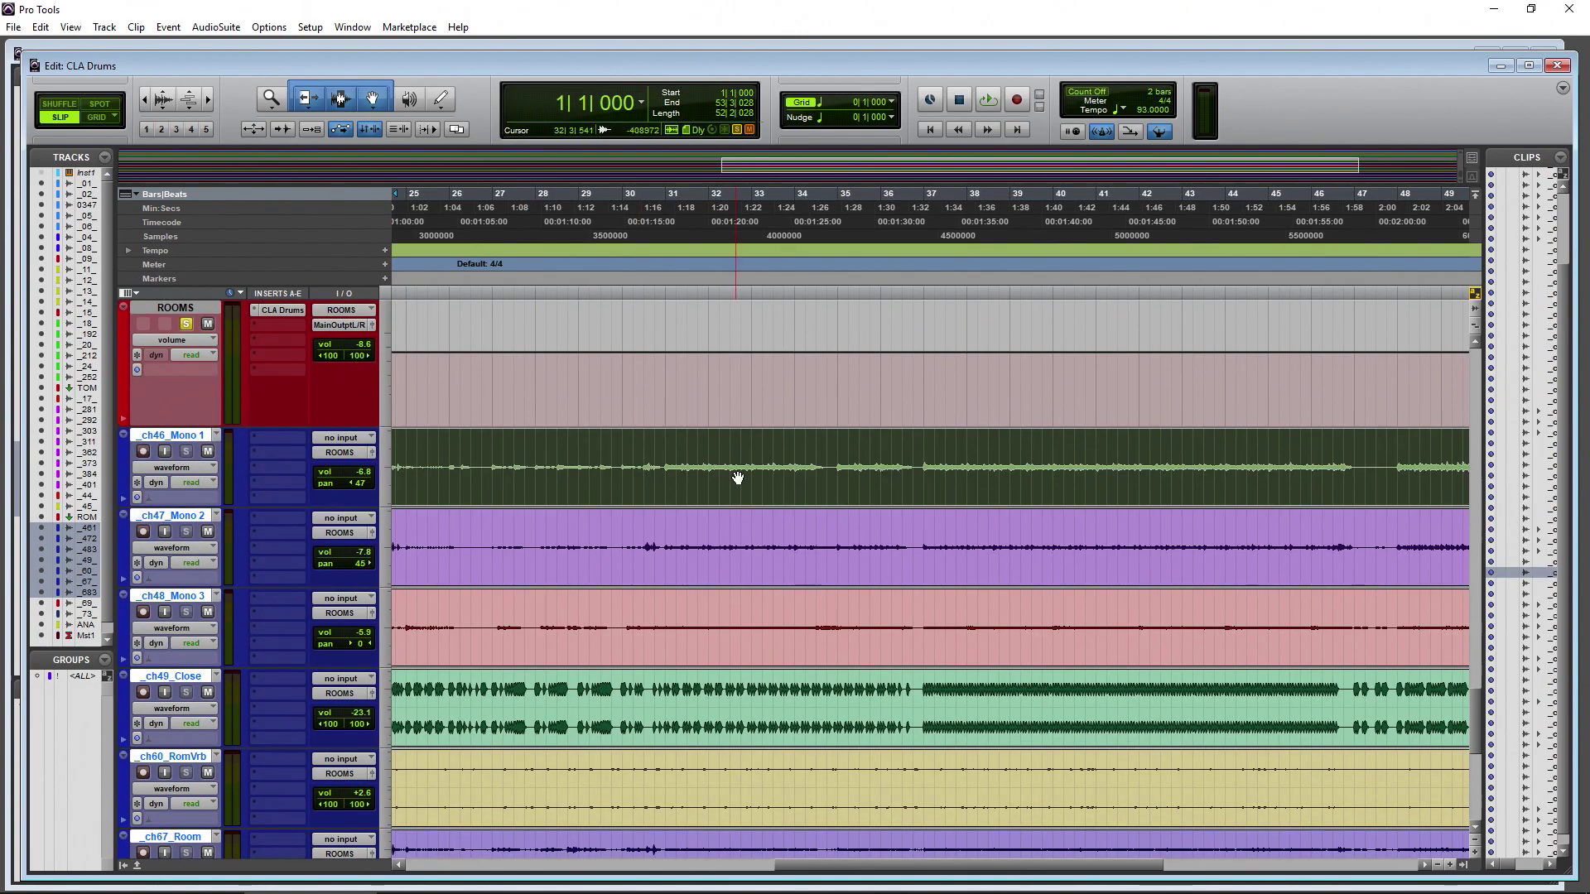
scroll(734, 467, "down", 3)
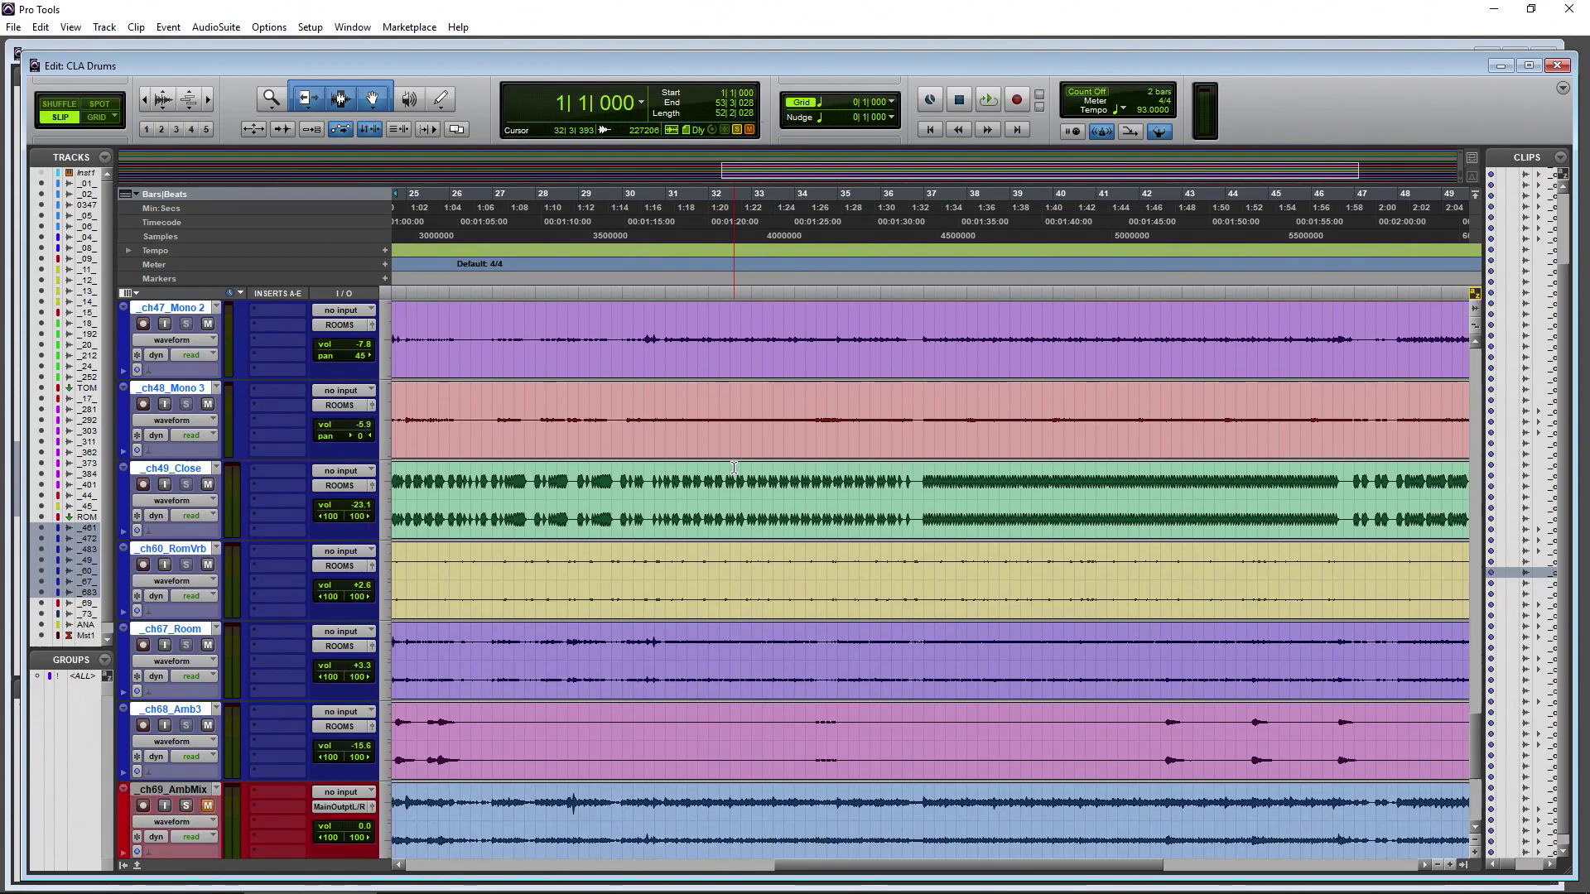
scroll(729, 536, "down", 2)
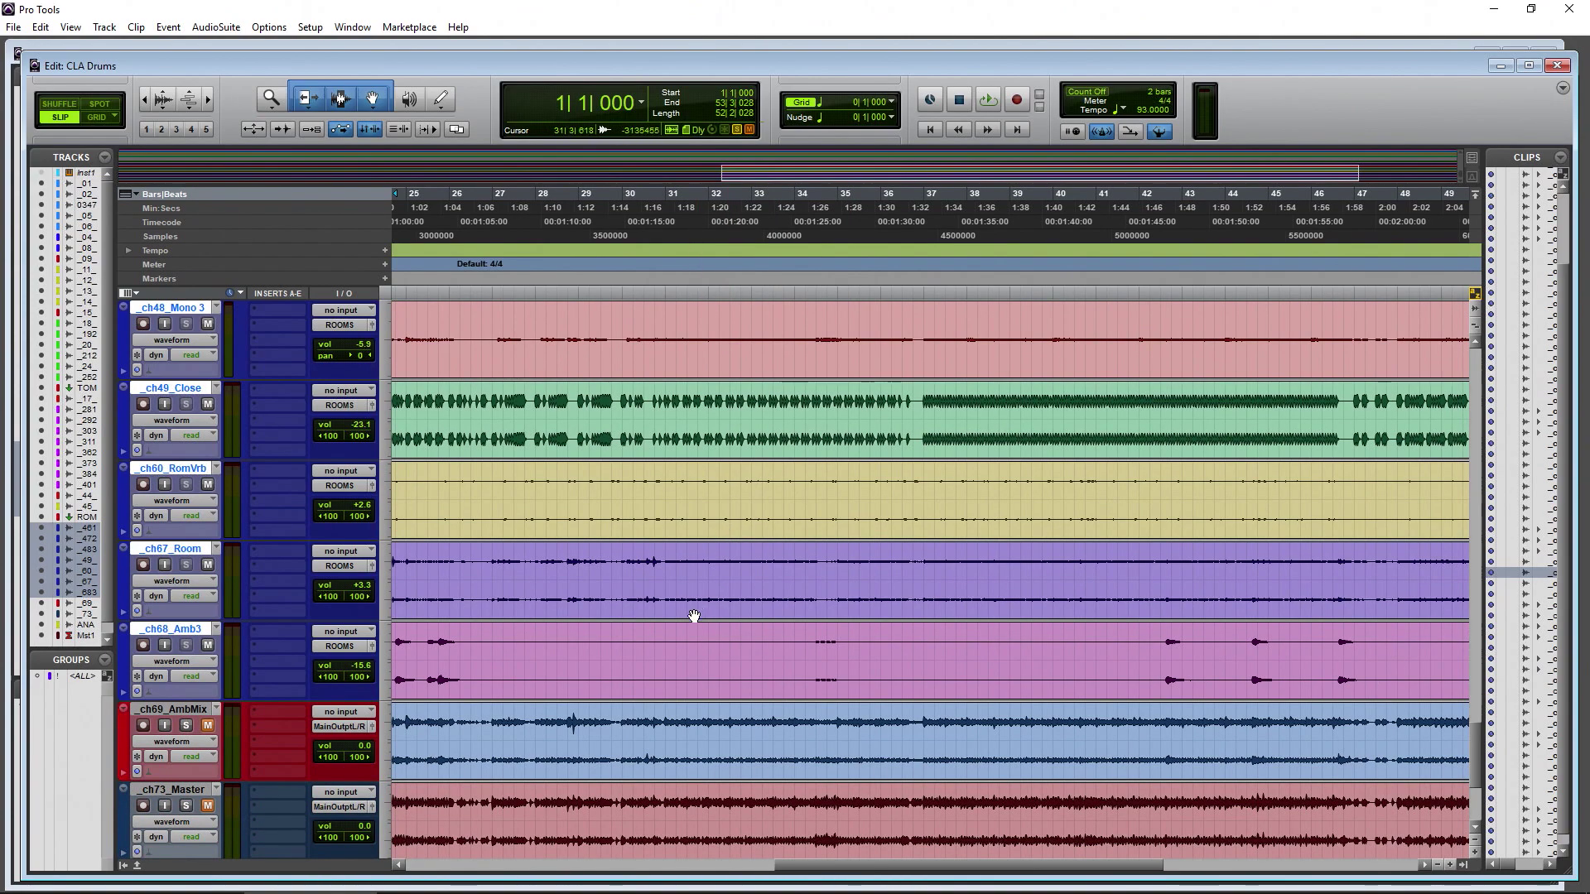
scroll(688, 626, "up", 1)
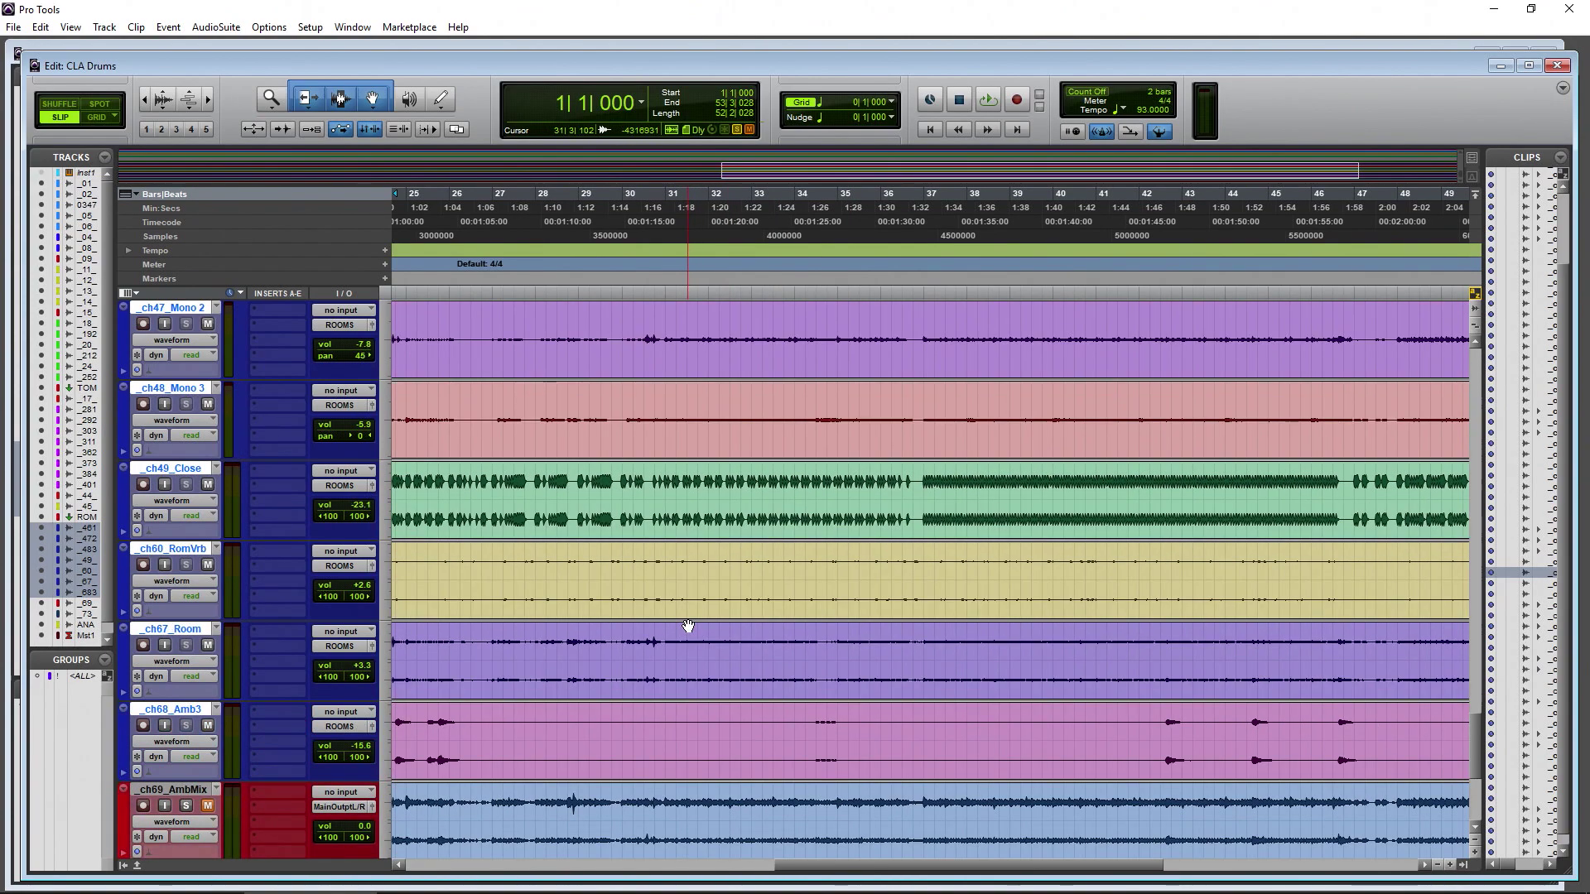
scroll(688, 627, "up", 5)
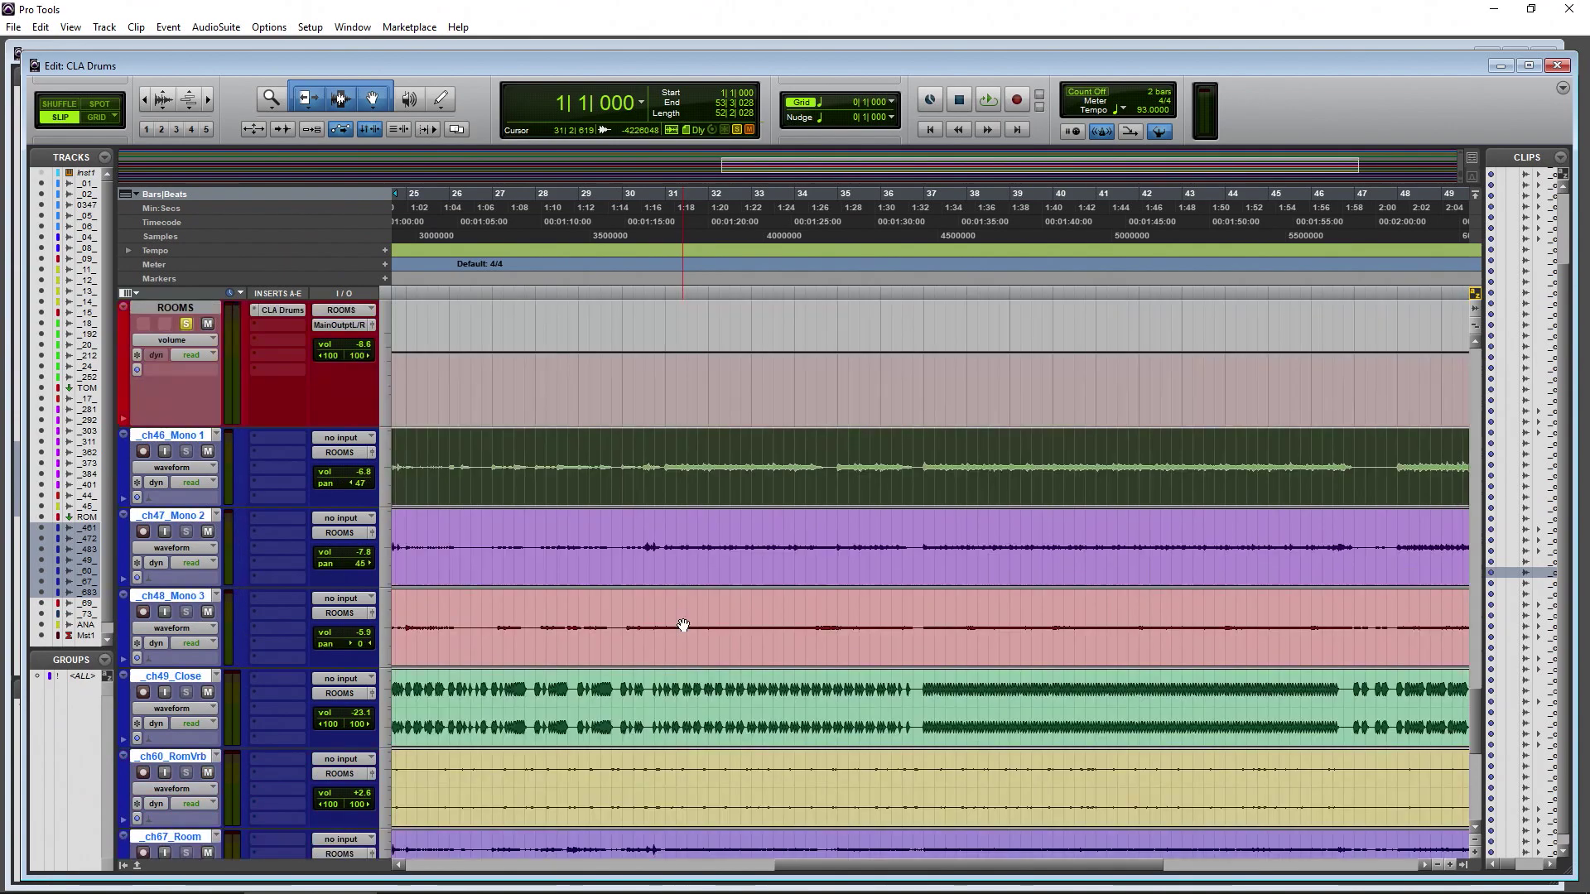
- Reopen CLA Drums on ROOMS, nudge its treble up slightly, and close the plug-in
left_click(281, 438)
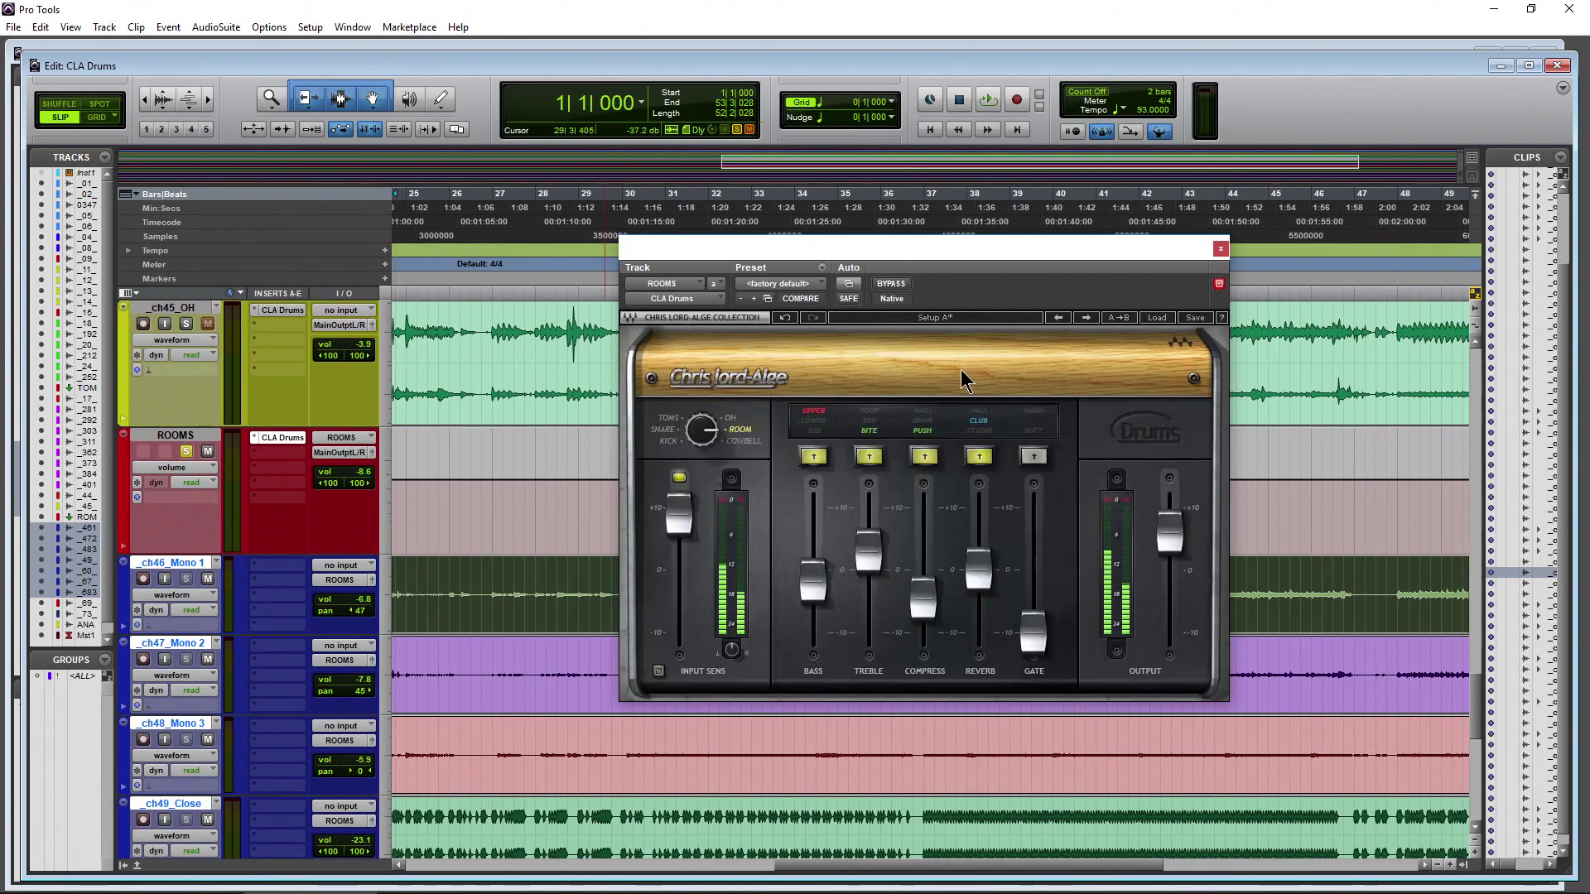
left_click_drag(932, 260, 935, 246)
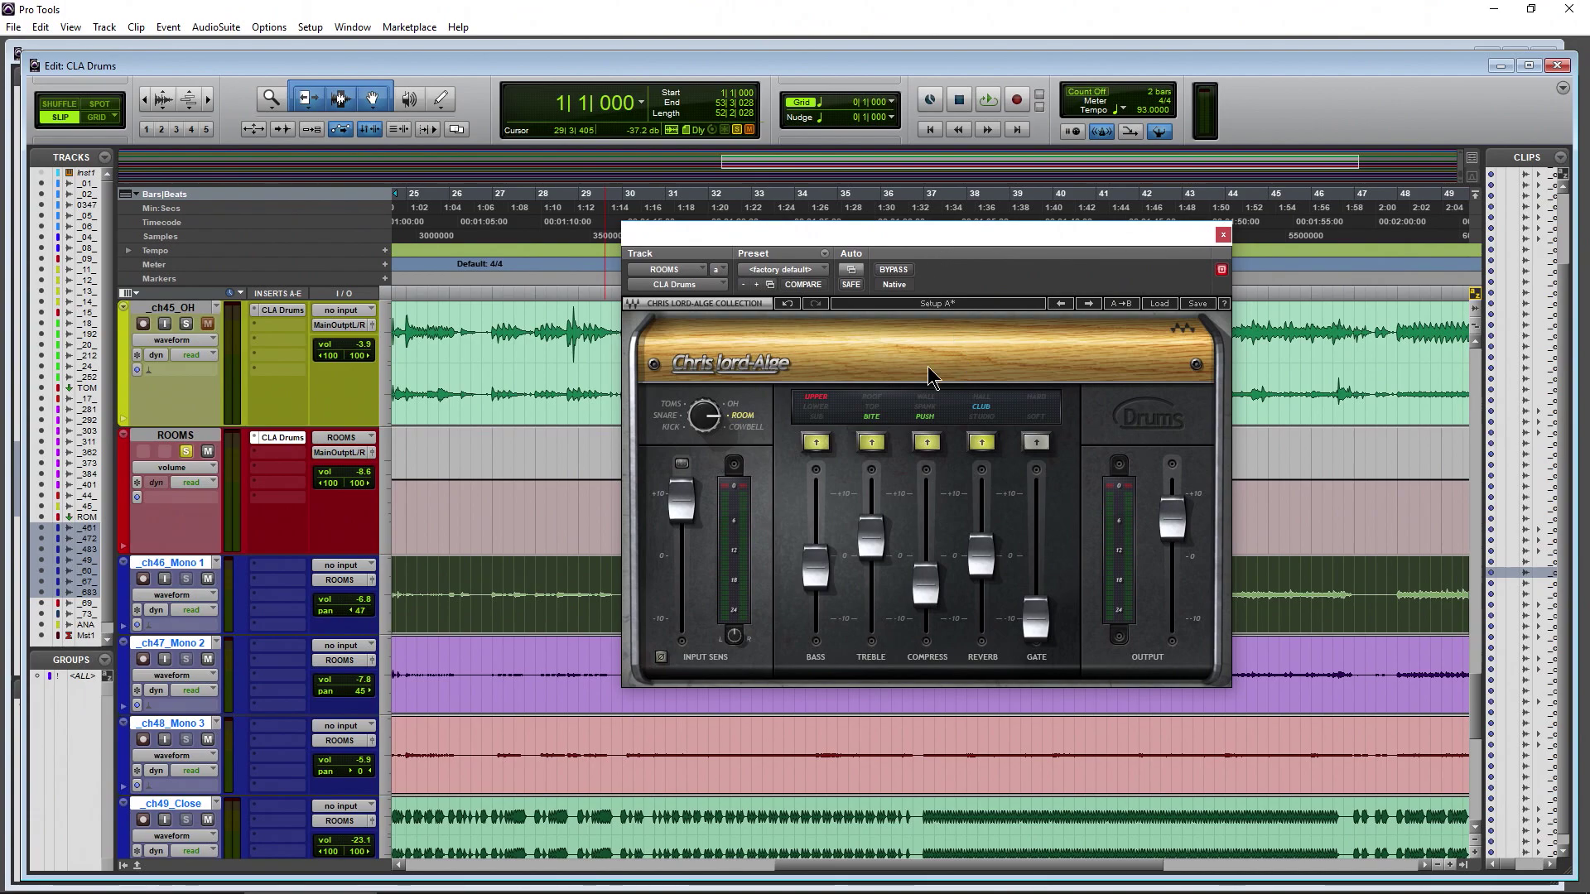
left_click(871, 536)
mouse_move(871, 537)
left_mouse_down()
mouse_move(871, 592)
mouse_move(871, 530)
left_mouse_up()
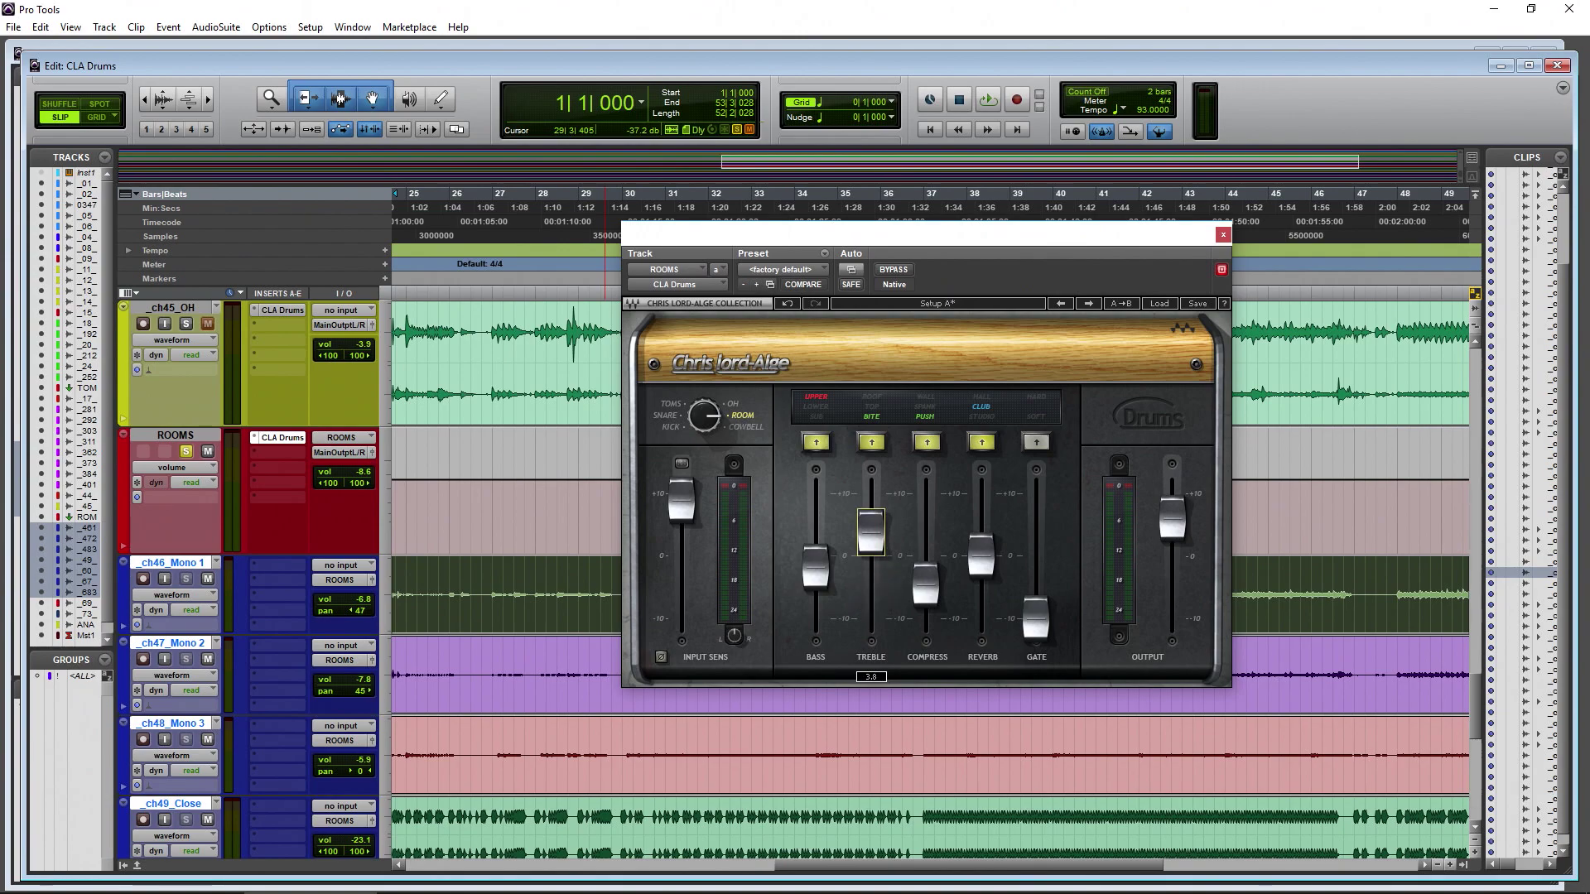
left_click(1222, 235)
scroll(377, 537, "down", 3)
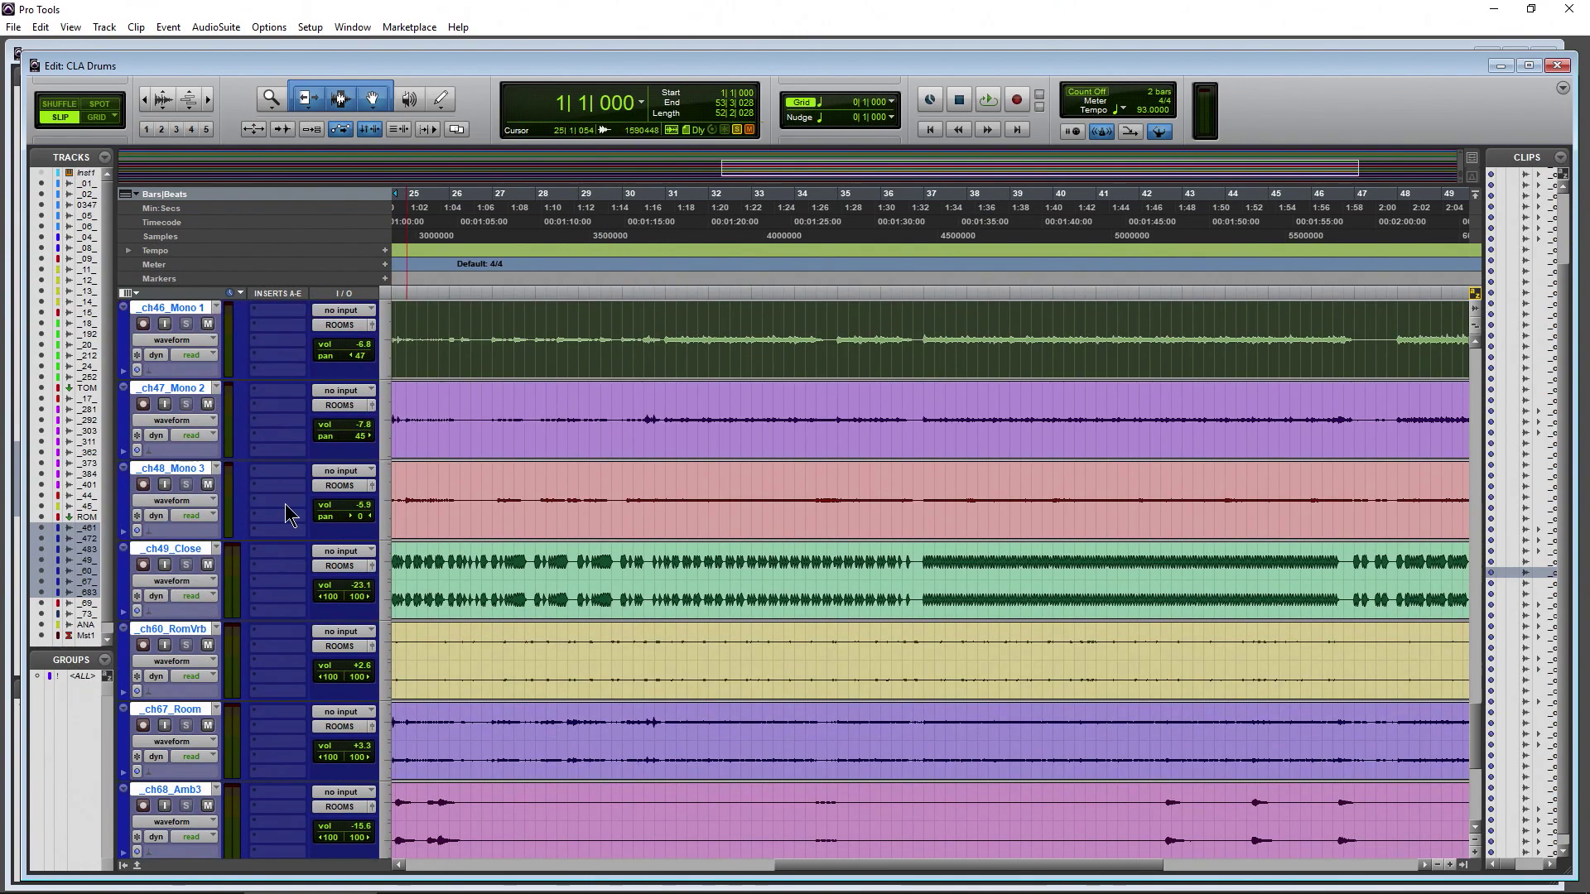
scroll(284, 514, "down", 3)
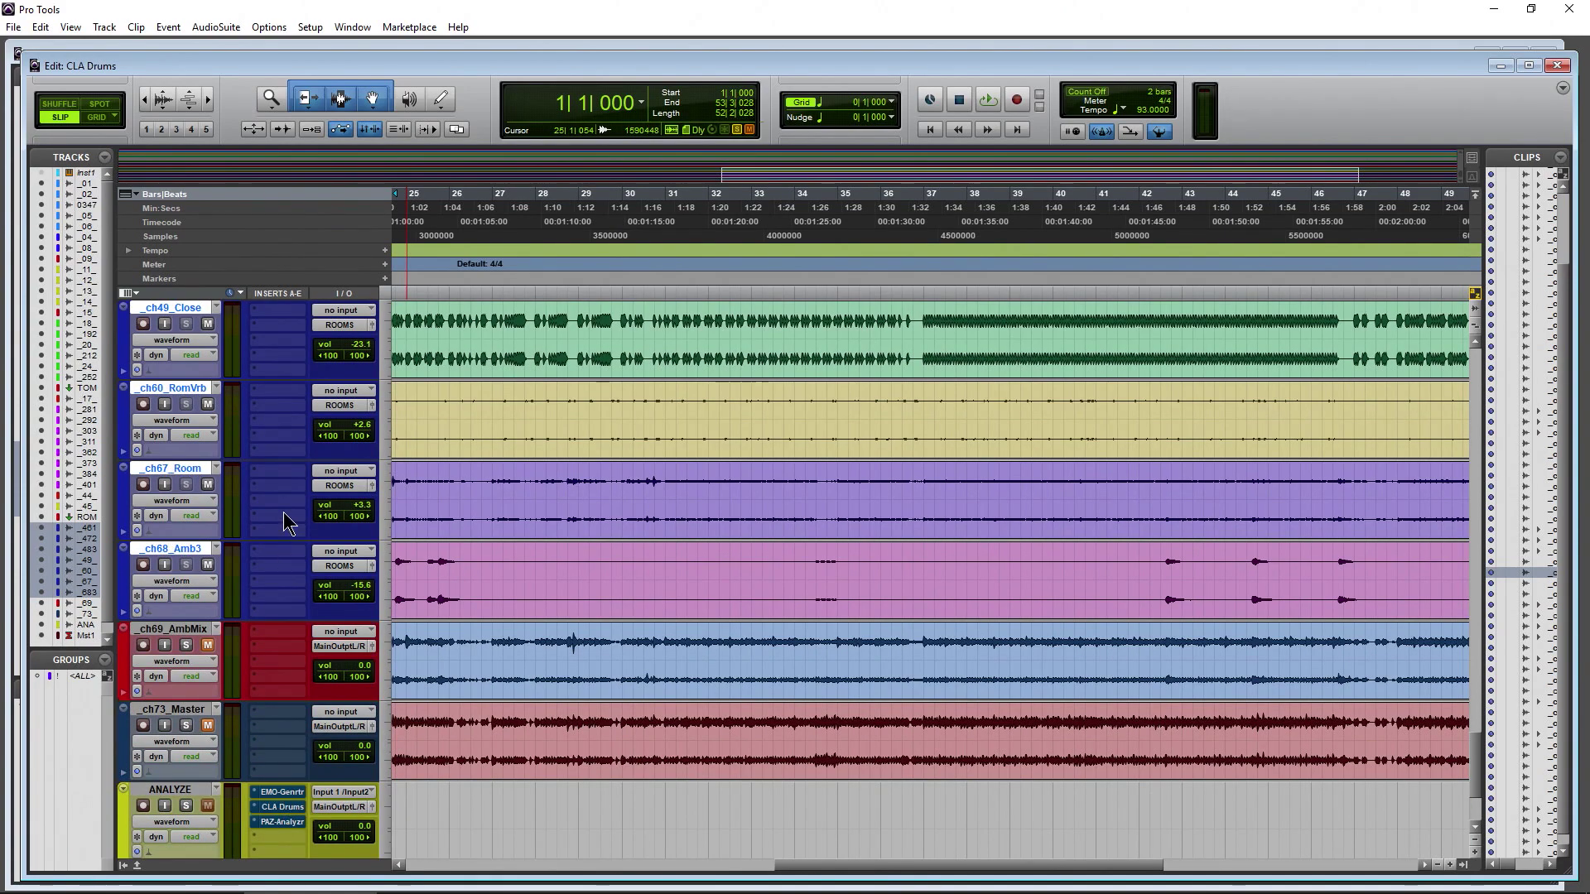
left_click(290, 482)
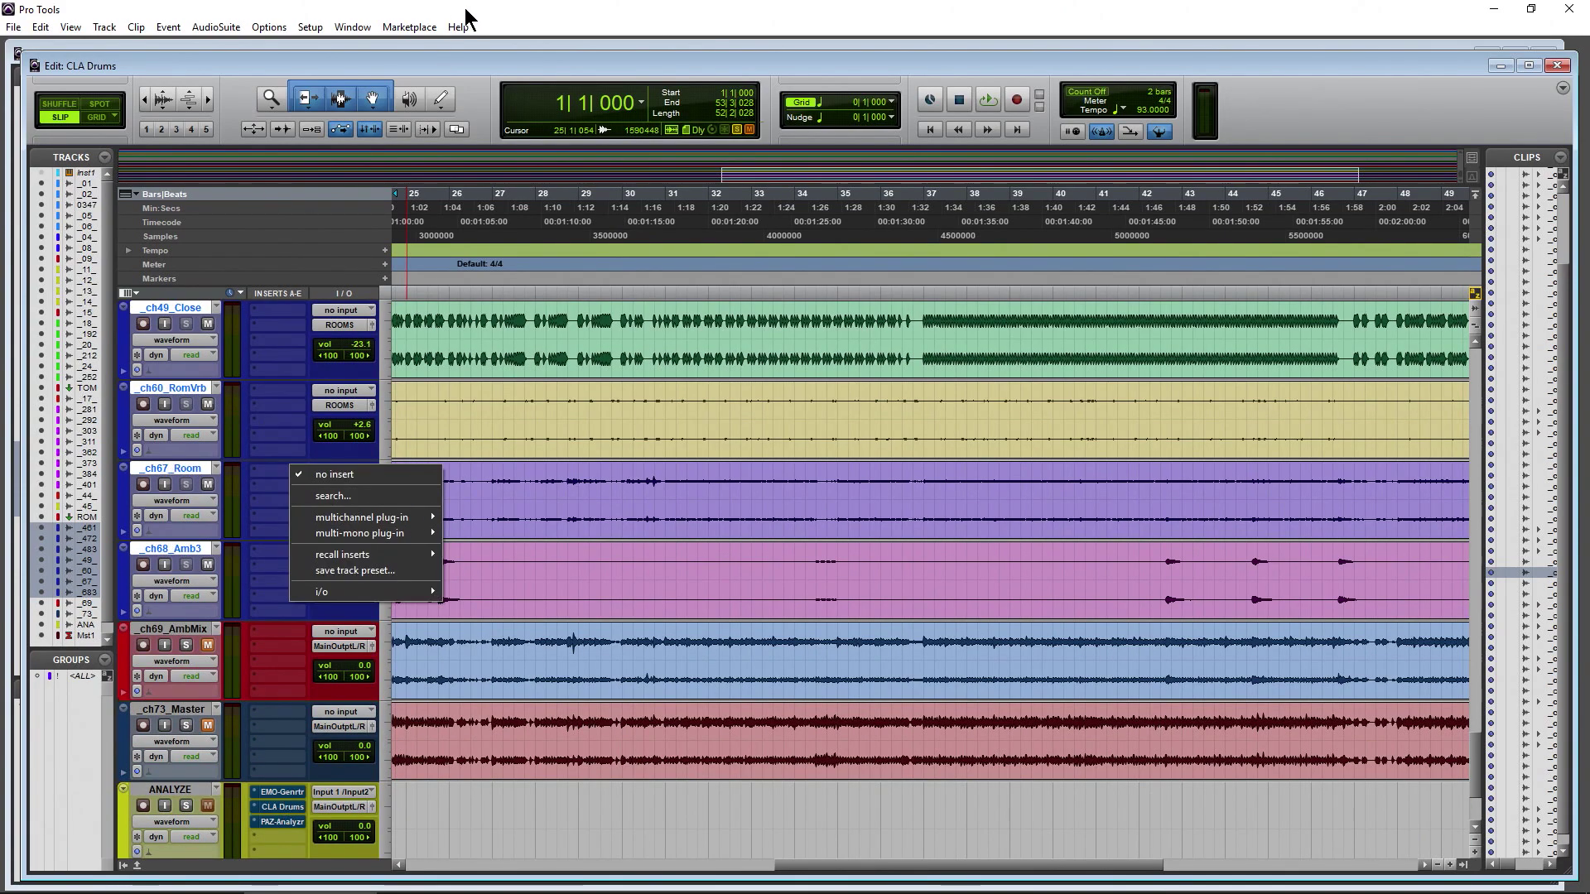
left_click(564, 6)
scroll(393, 607, "up", 3)
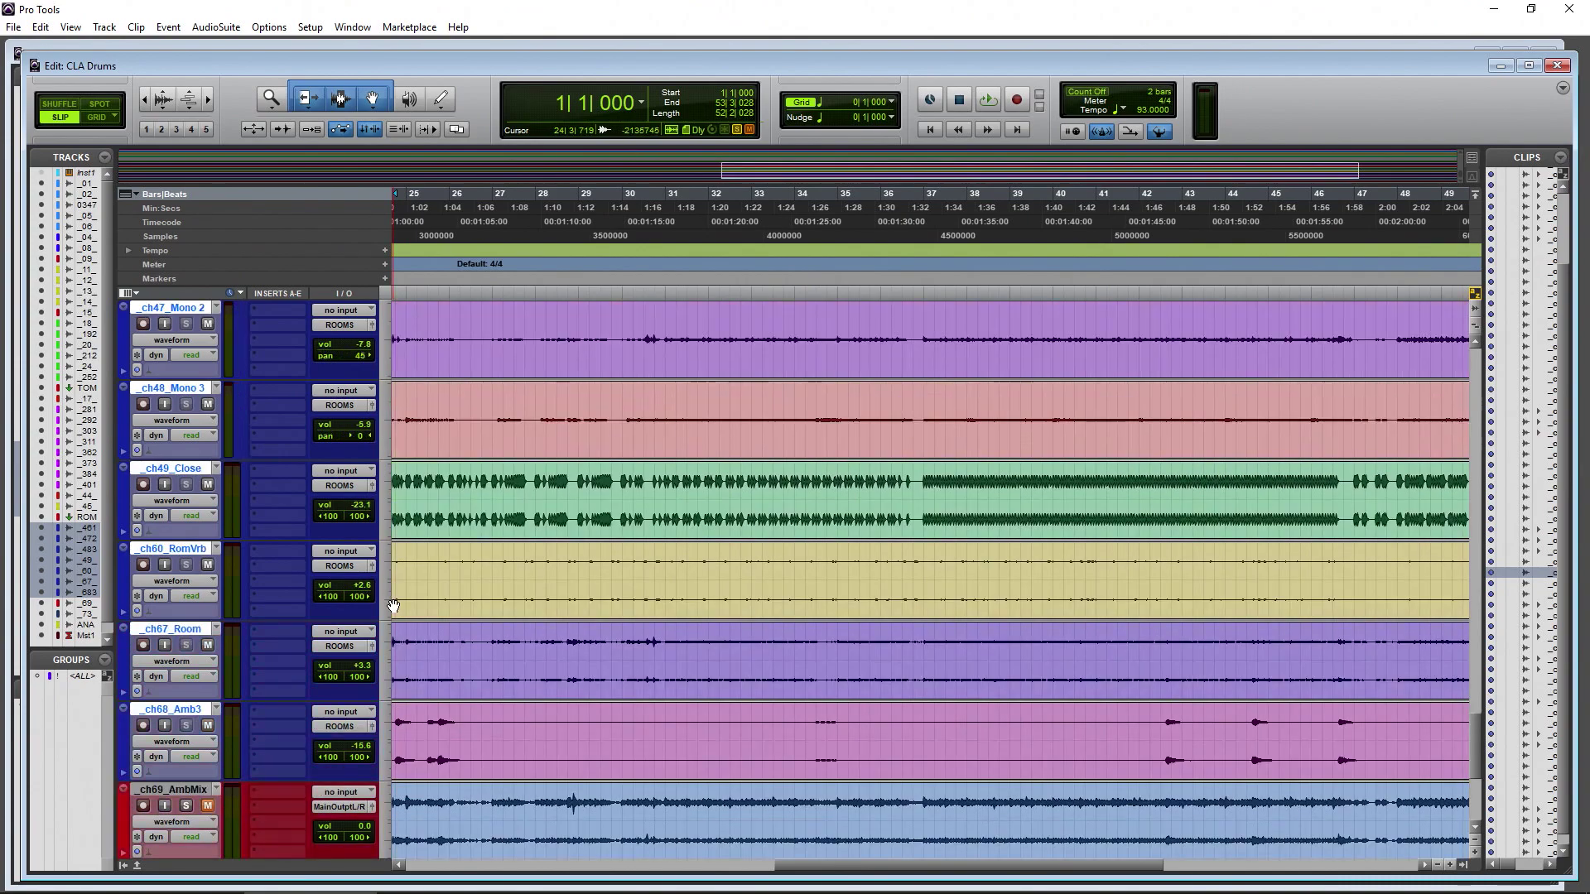
scroll(394, 607, "up", 1)
scroll(394, 606, "up", 1)
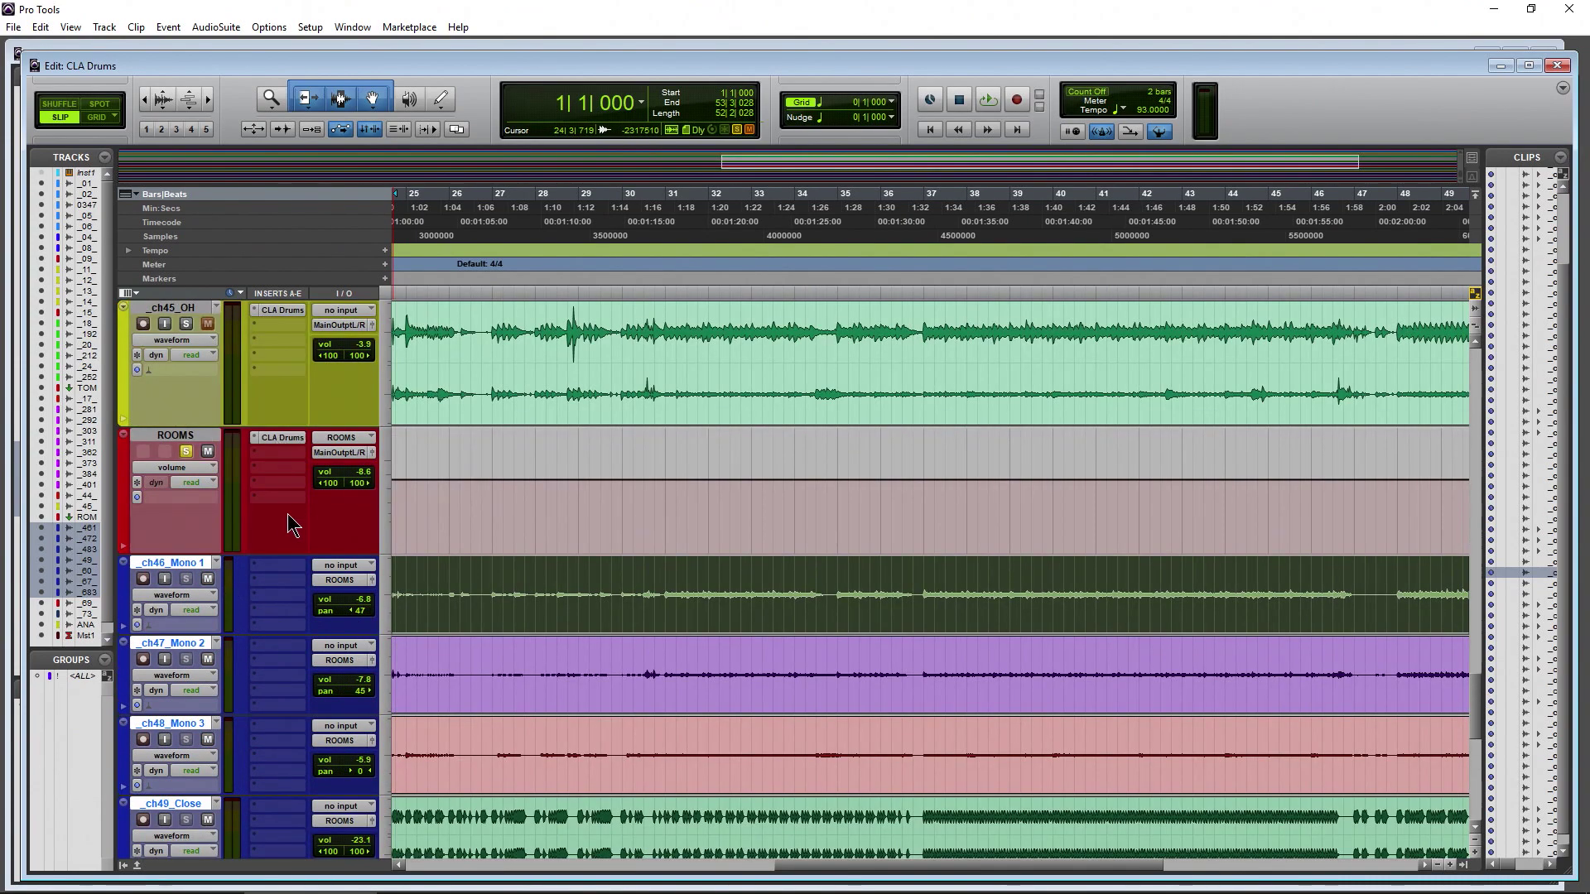
- Play the mix from about bar 35 with ROOMS unsoloed, and toggle the mute on the ch09_KICKS track
left_click(828, 198)
key("space")
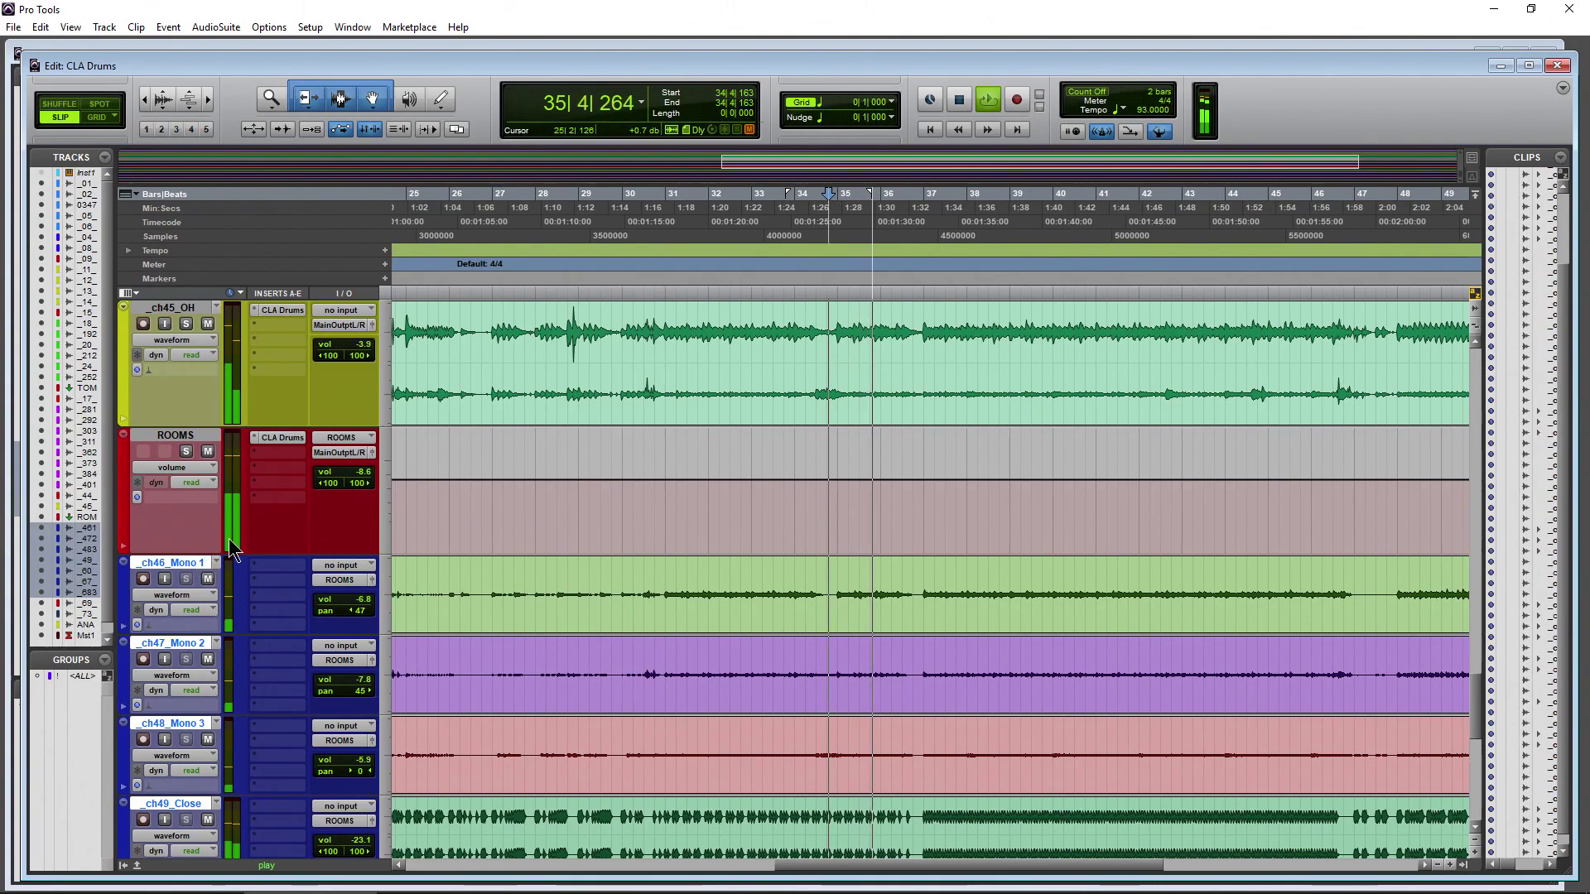
scroll(305, 600, "up", 20)
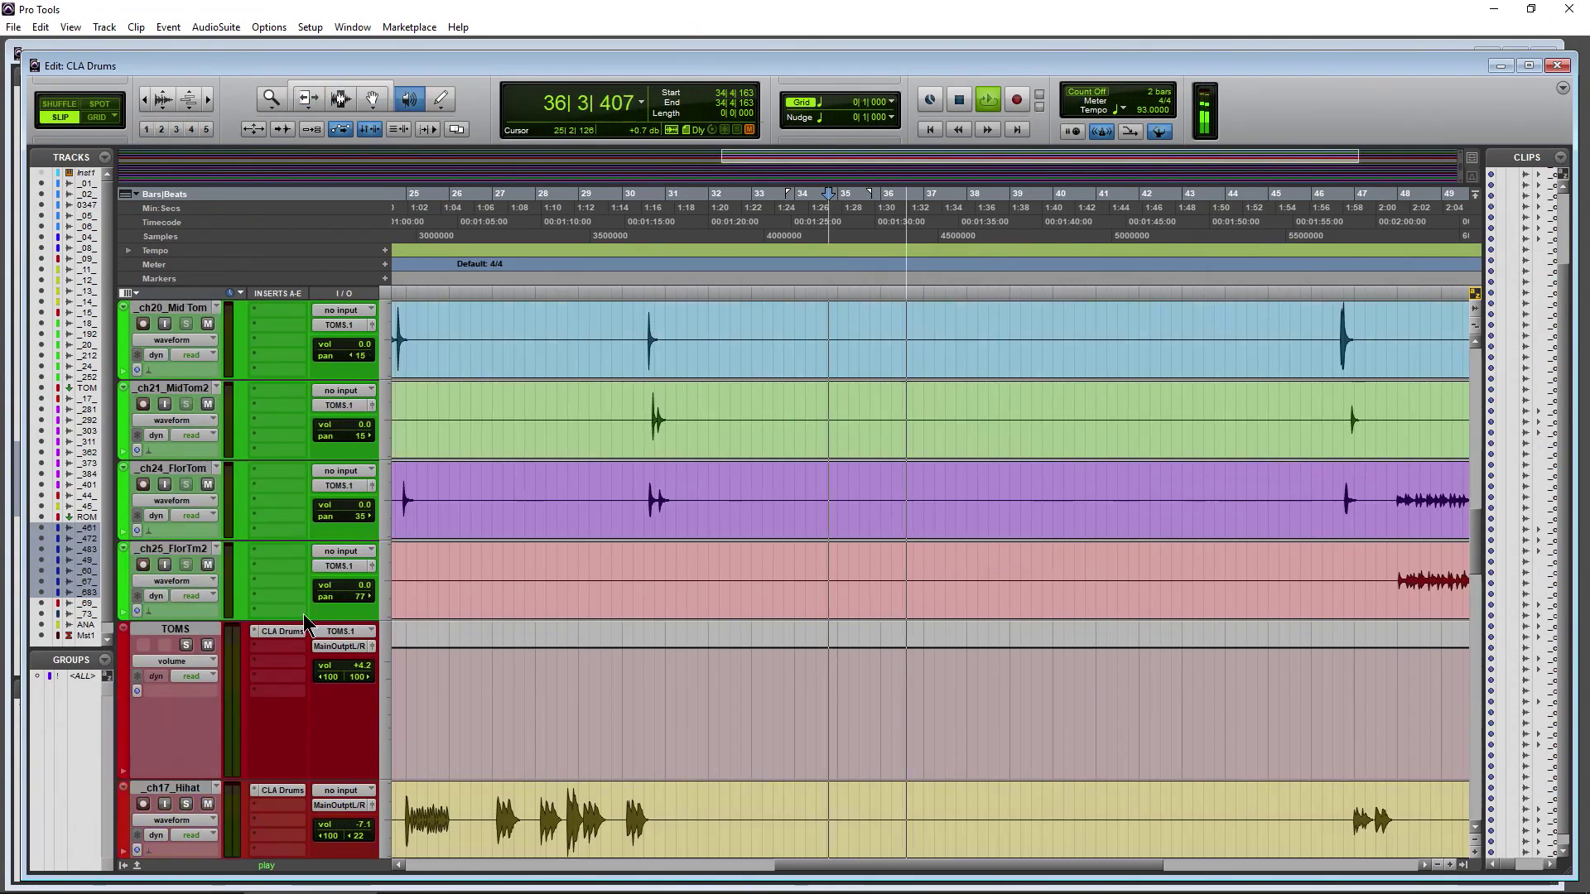
scroll(304, 617, "up", 6)
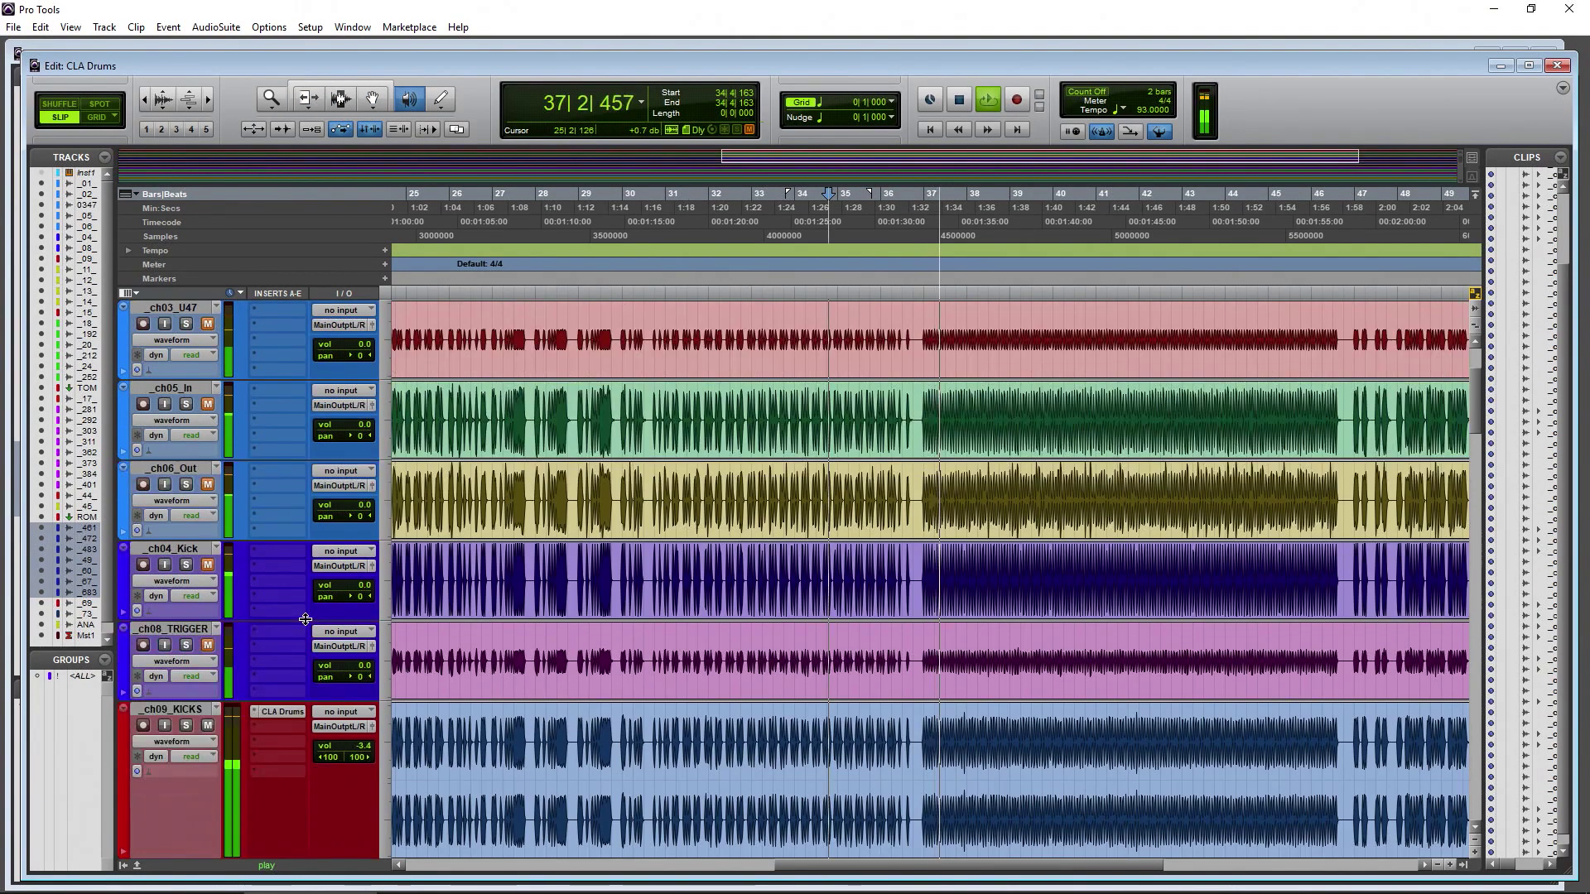
scroll(327, 679, "down", 1)
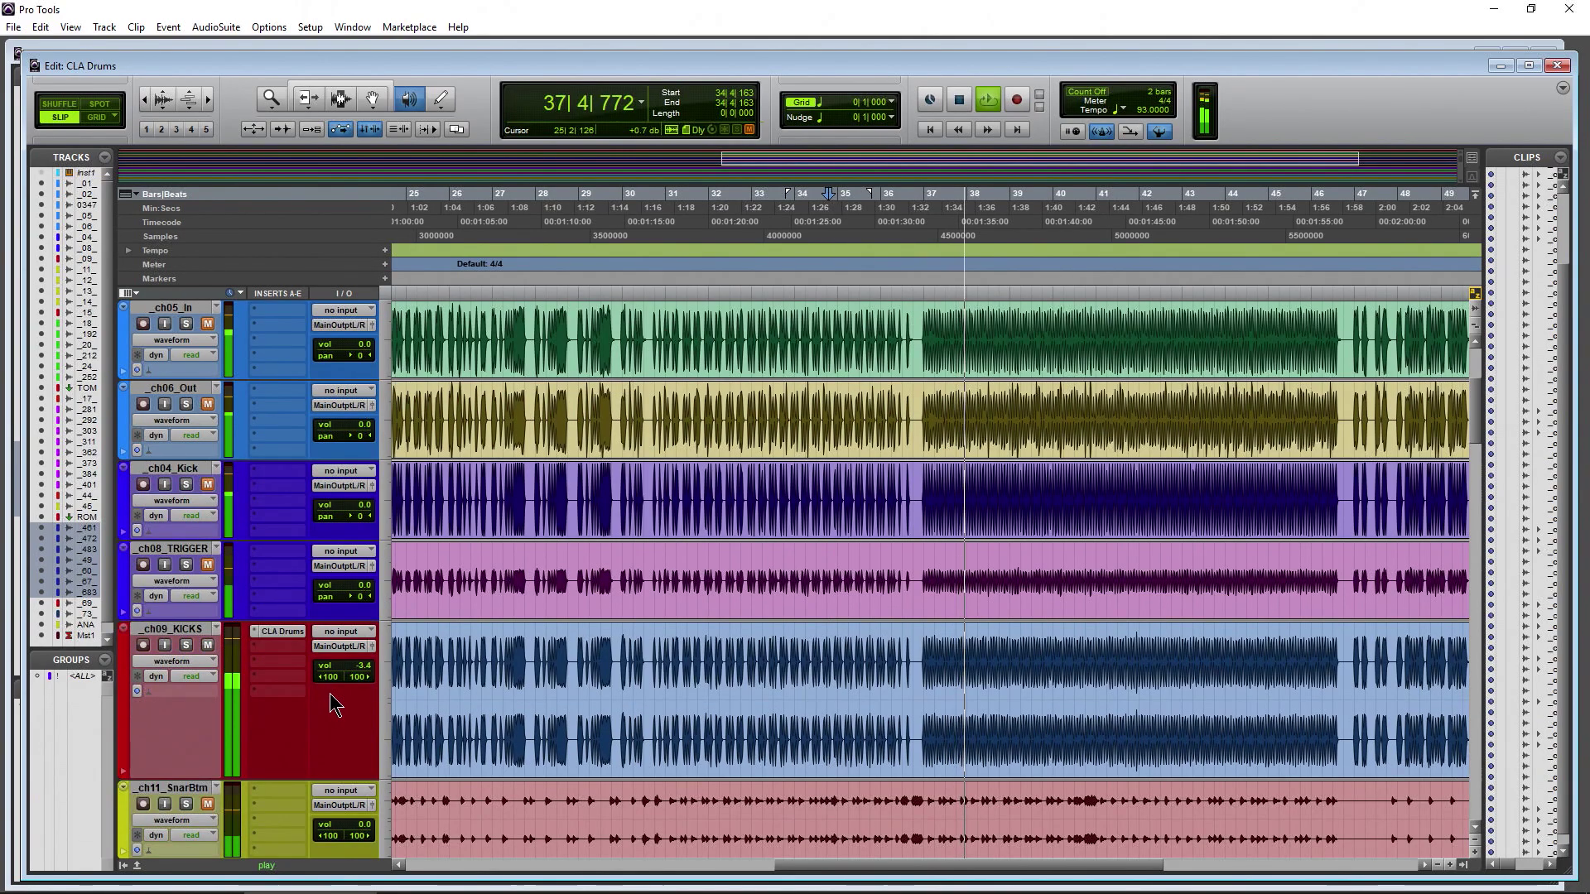
left_click(207, 646)
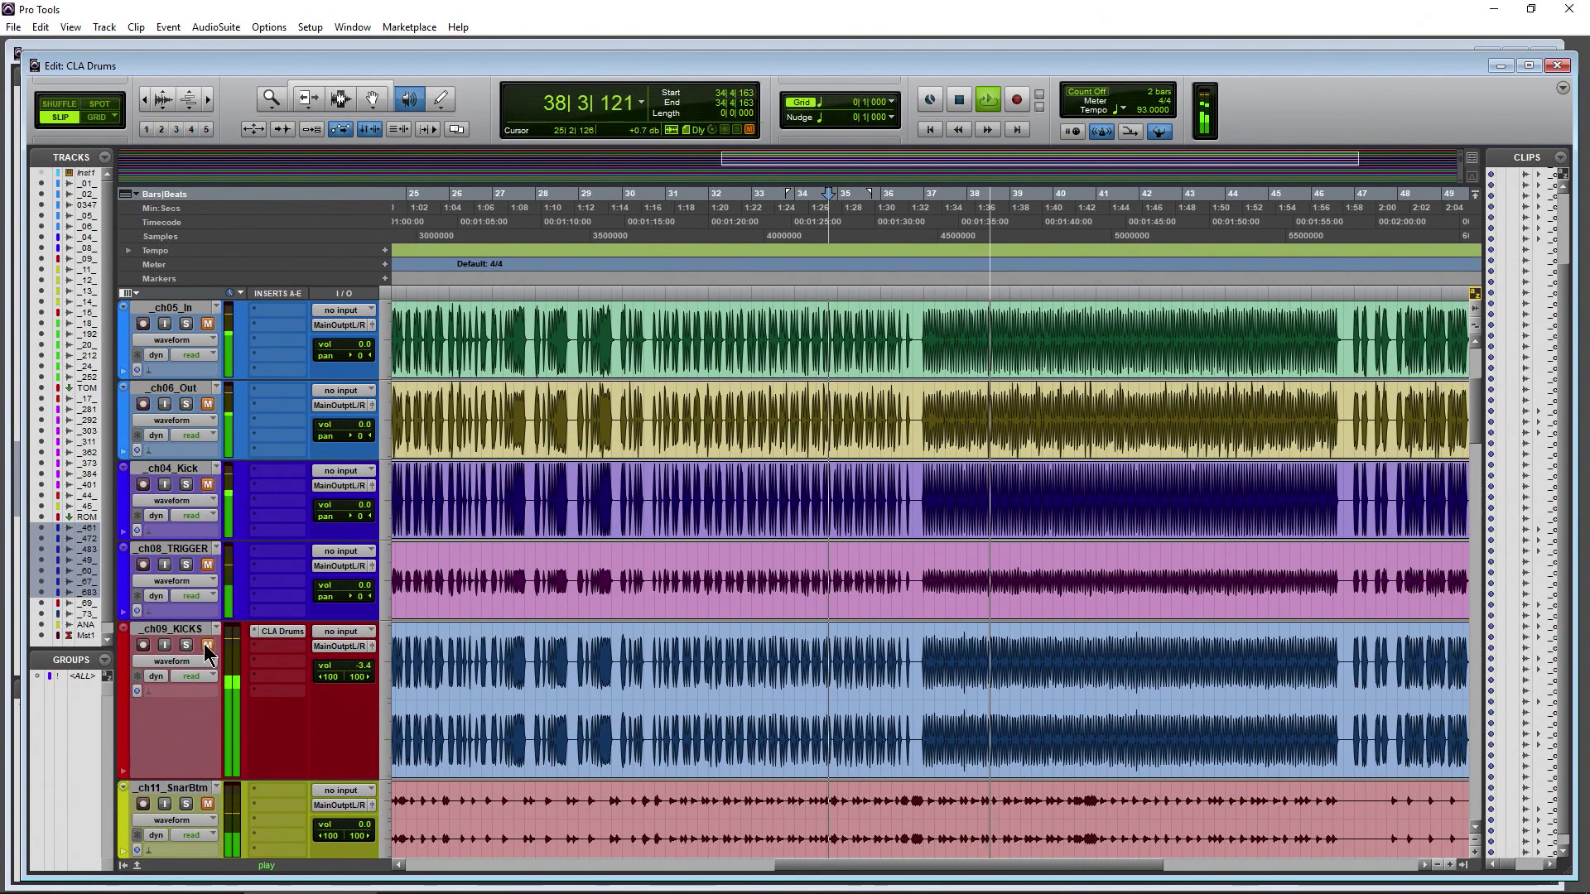
- Fine-tune the ch09_KICKS track volume to -3.3 during playback, and stop the transport
left_click(363, 677)
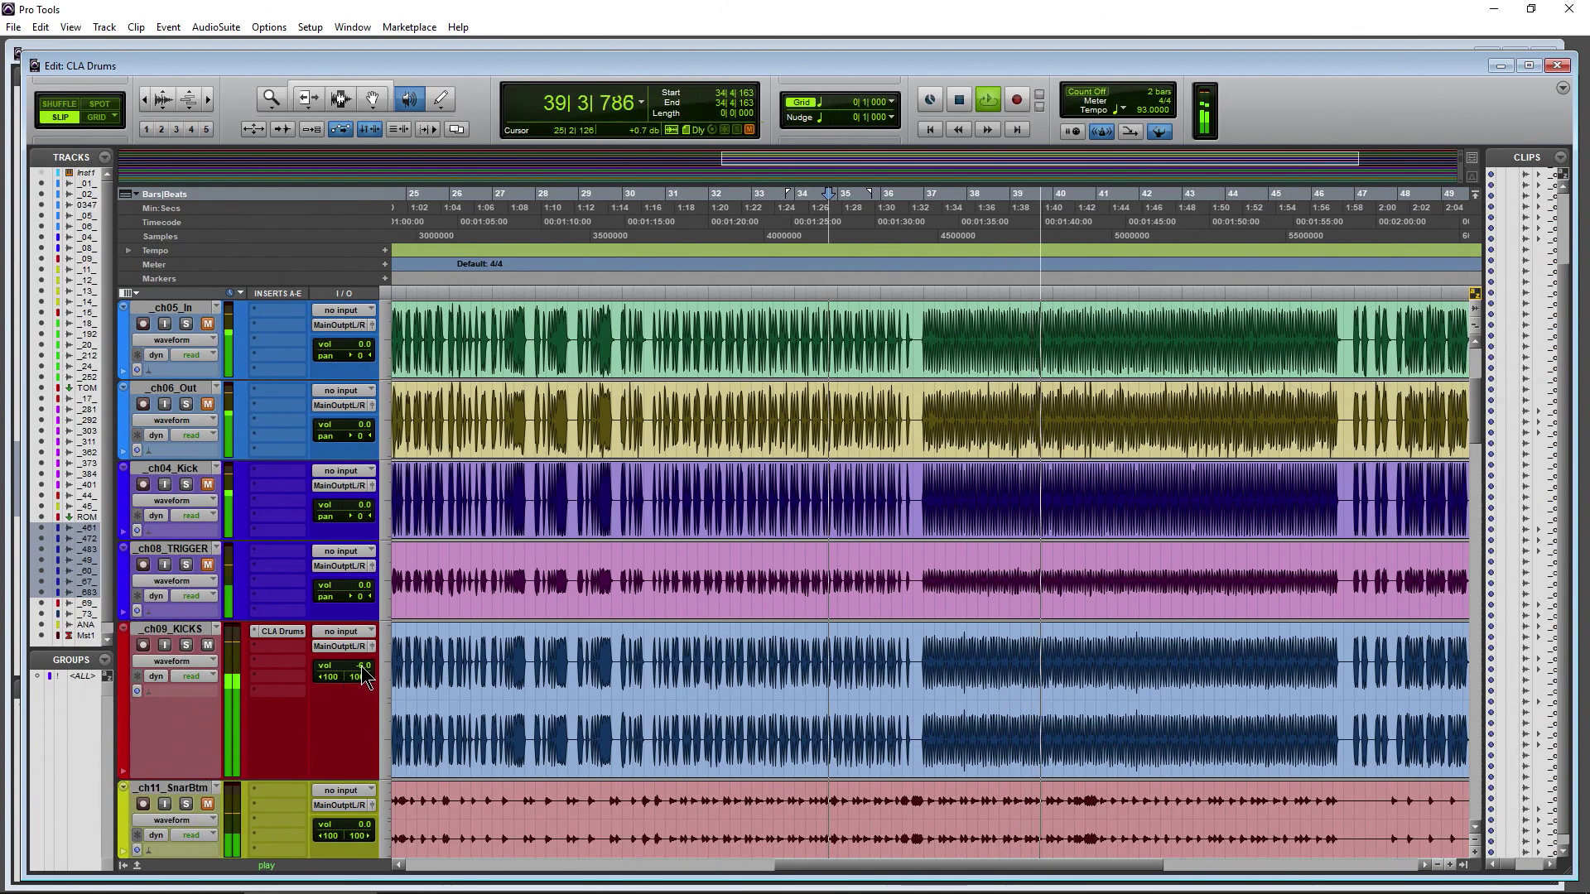
left_click_drag(364, 677, 367, 673)
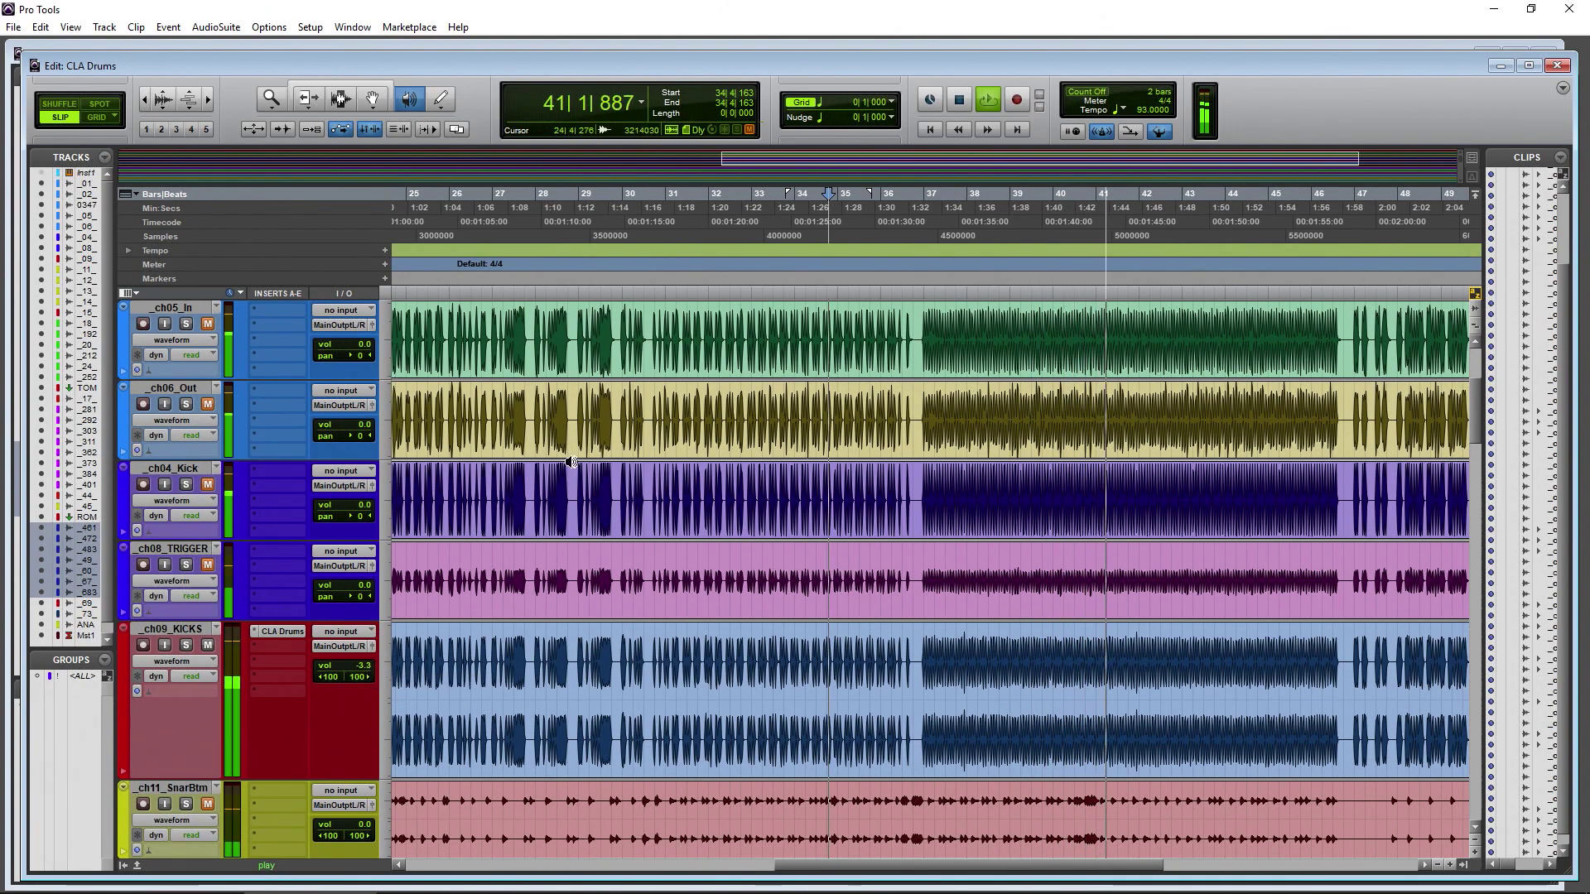
key("space")
- Review the inserts, levels and routing of the tracks from ch09_KICKS down to Master 1
scroll(629, 509, "down", 3)
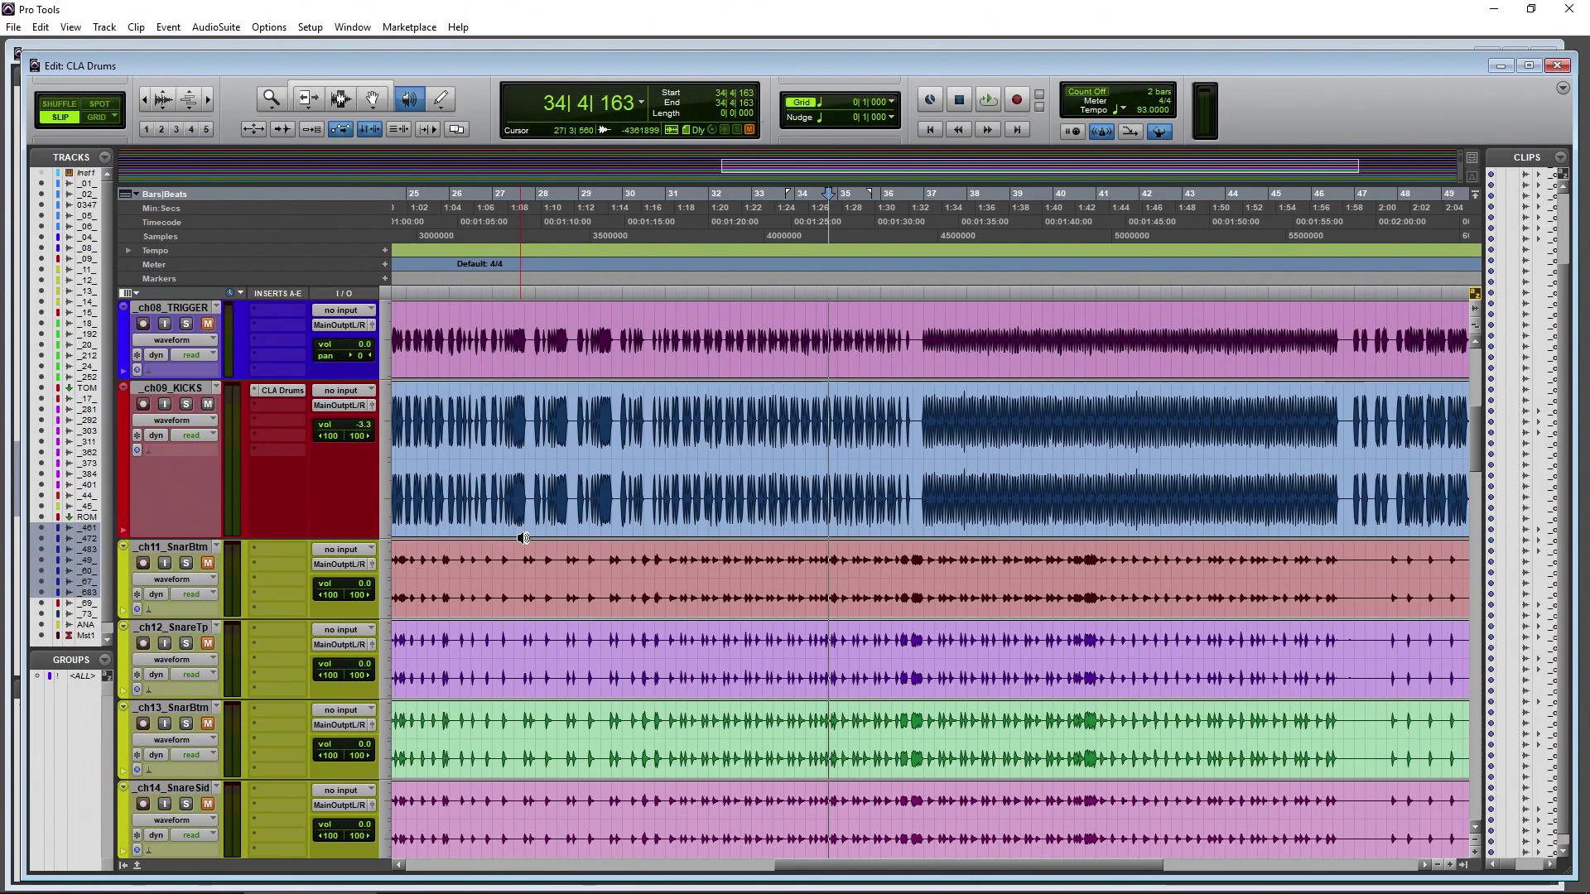
scroll(523, 538, "down", 12)
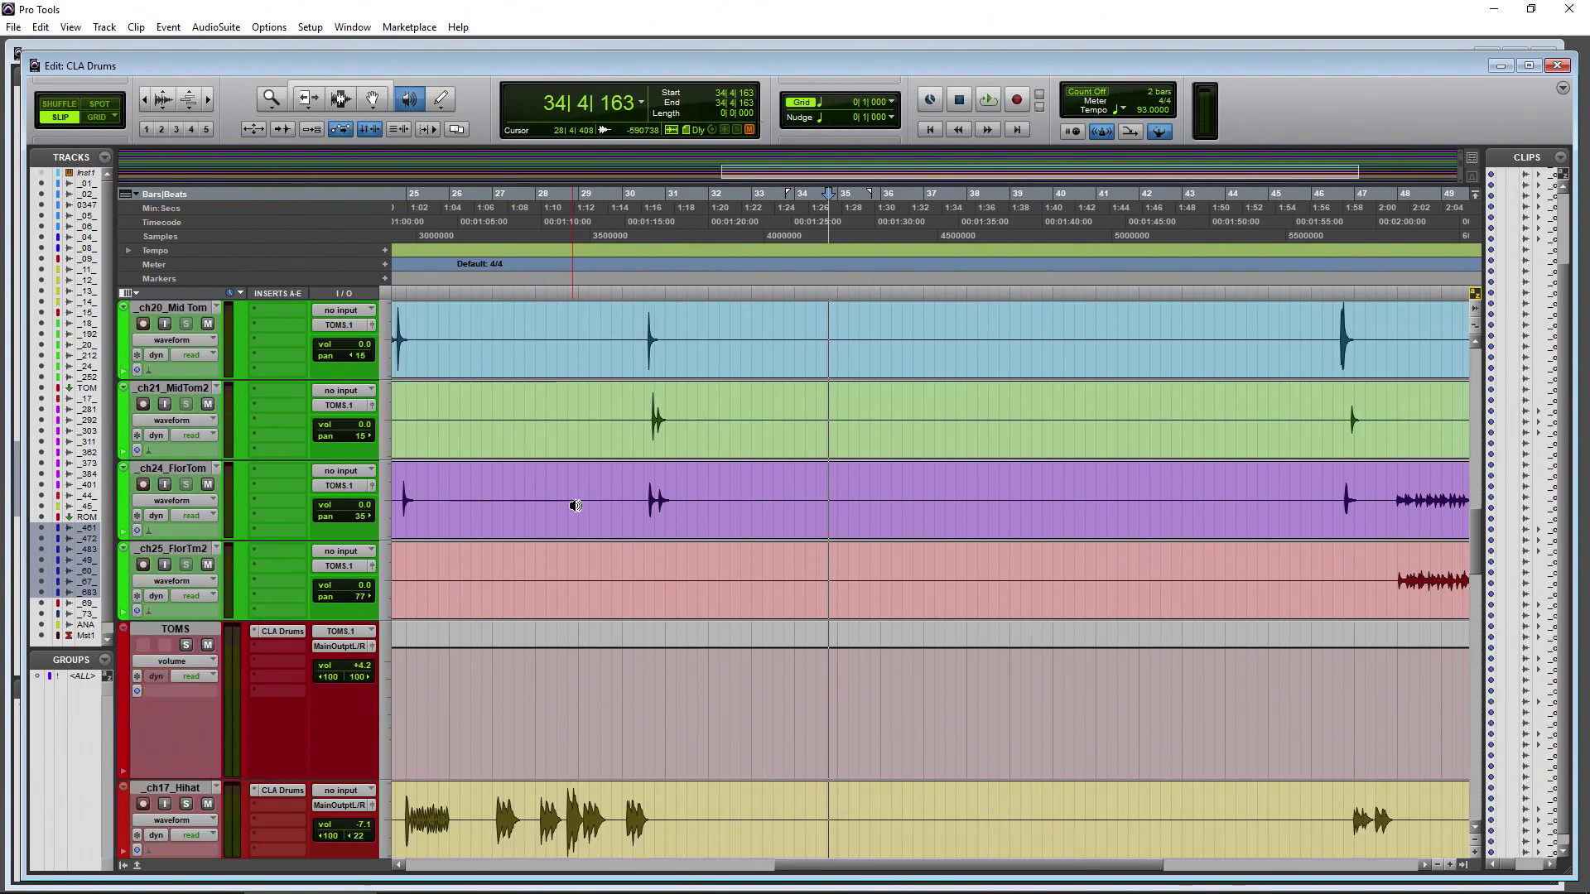
scroll(577, 506, "down", 1)
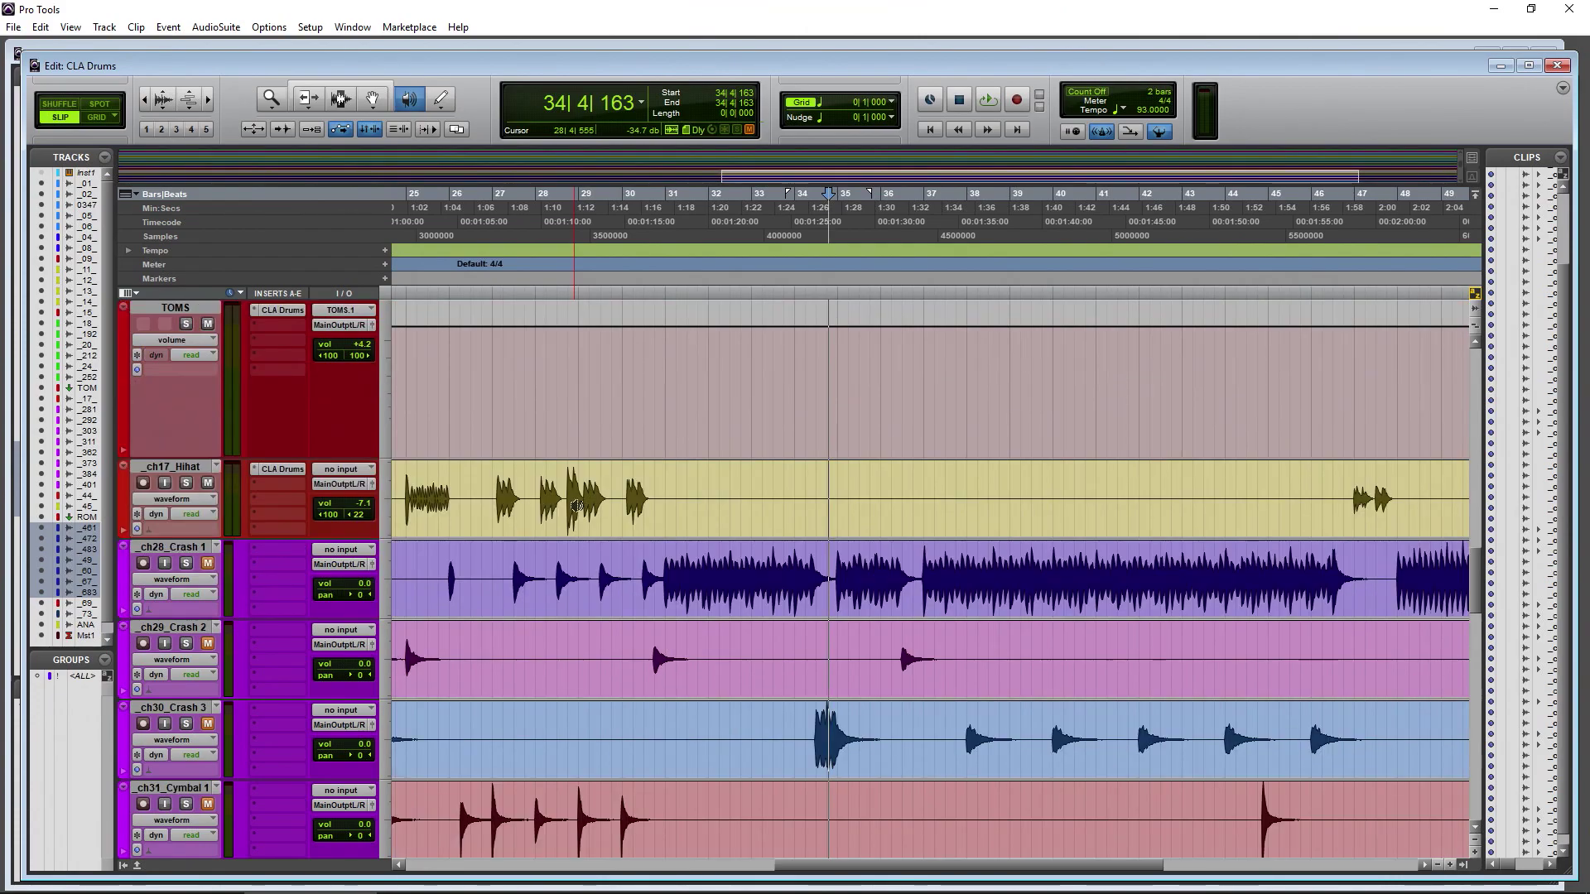
scroll(577, 506, "down", 4)
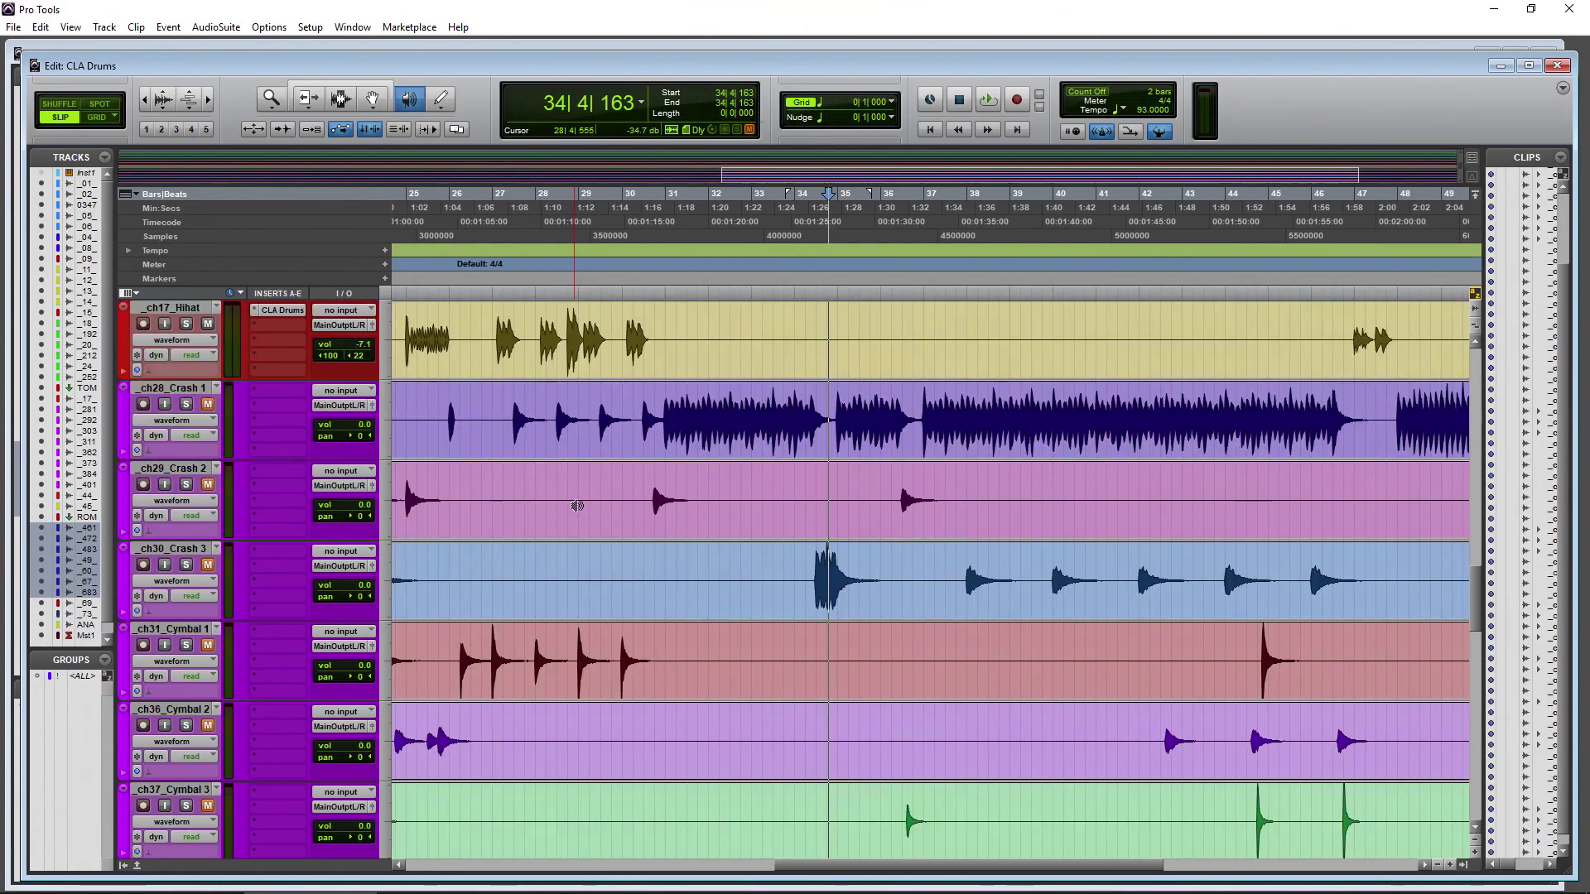
scroll(577, 510, "down", 1)
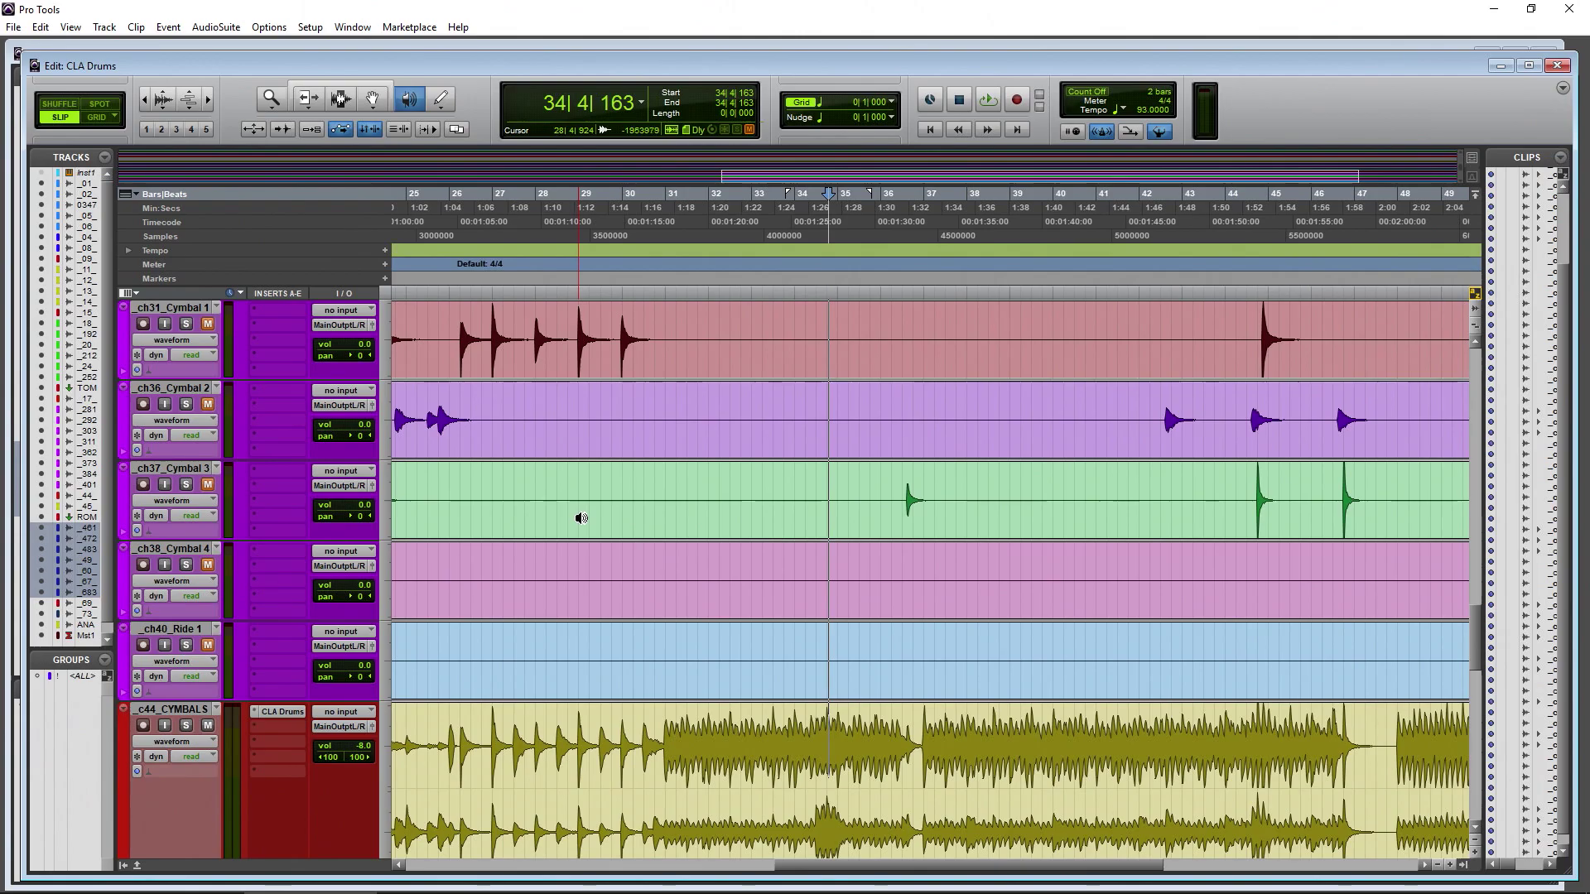
scroll(578, 515, "down", 1)
left_click(362, 92)
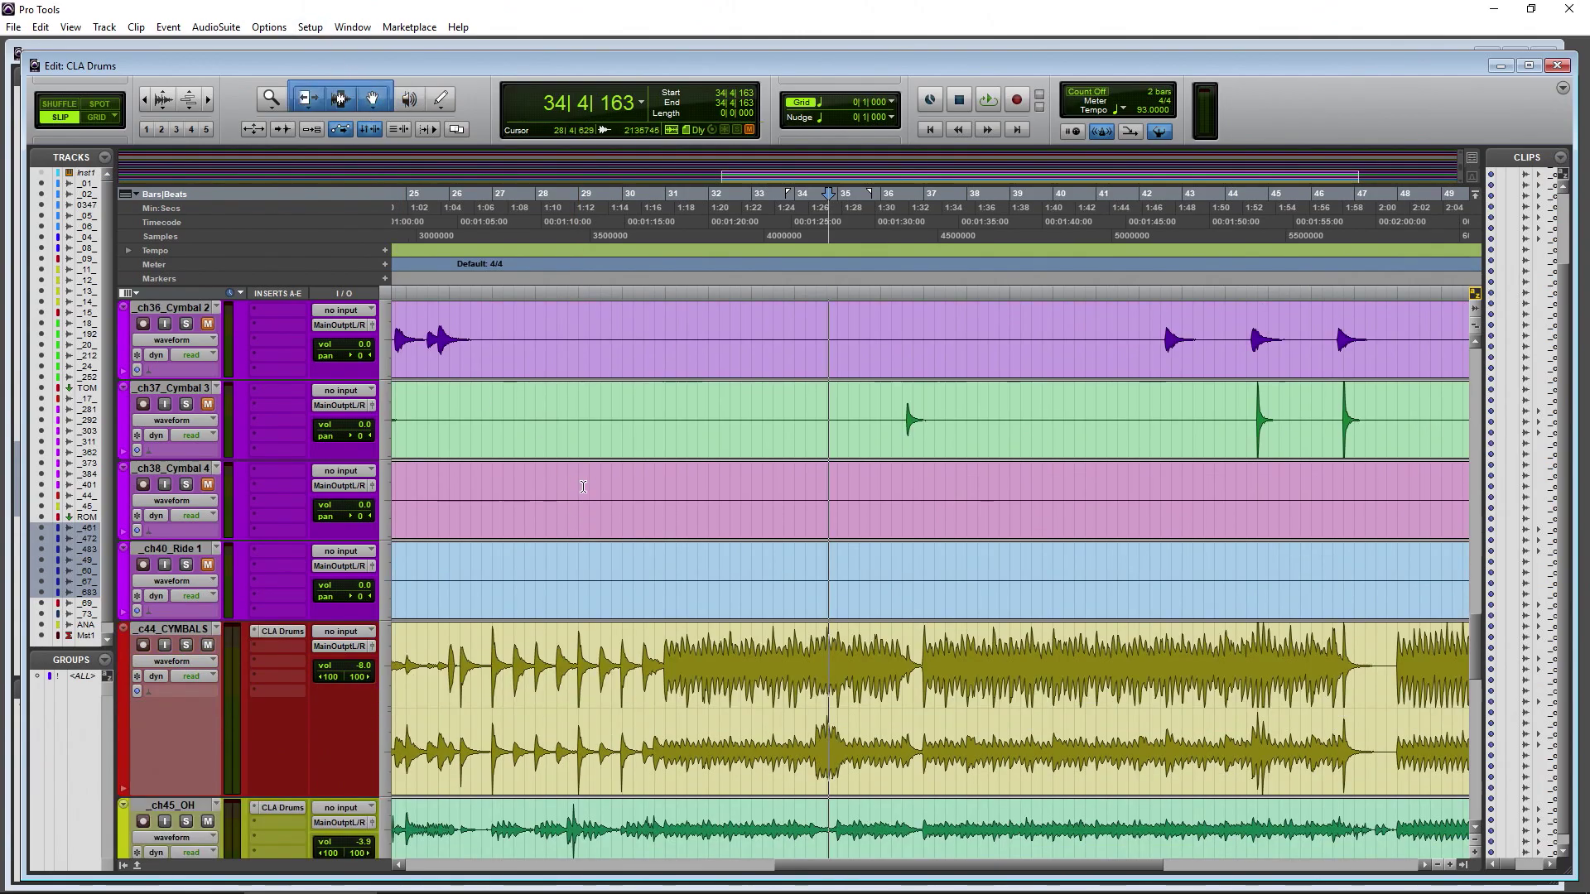
scroll(563, 514, "down", 10)
scroll(554, 516, "down", 1)
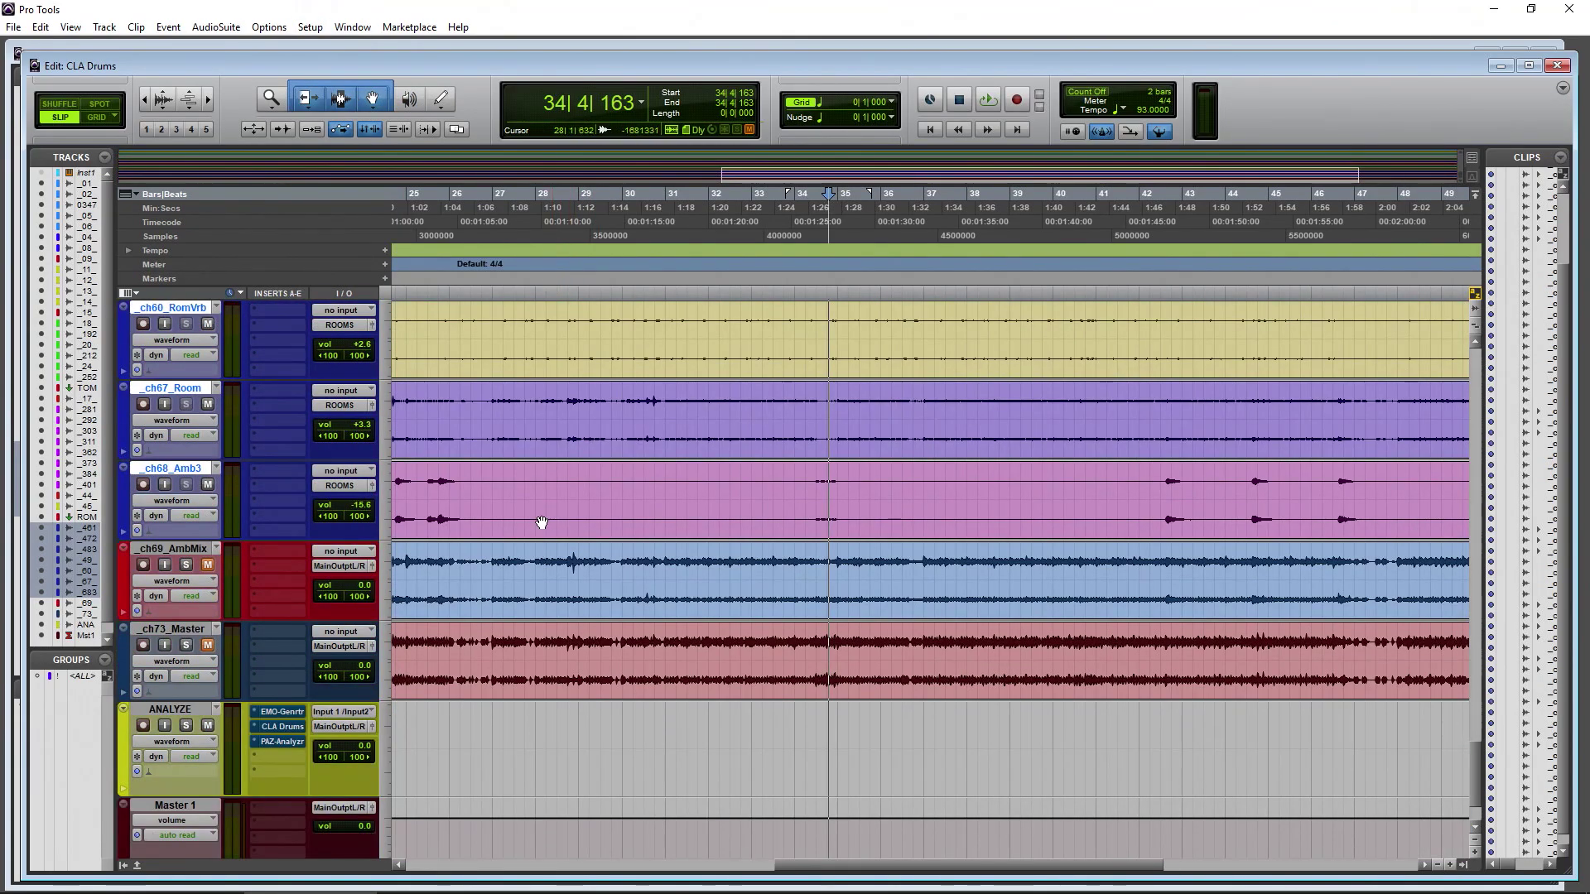
- Play the full drum mix from about bar 35 while checking the ROOMS bus and its source tracks, and stop playback
key("space")
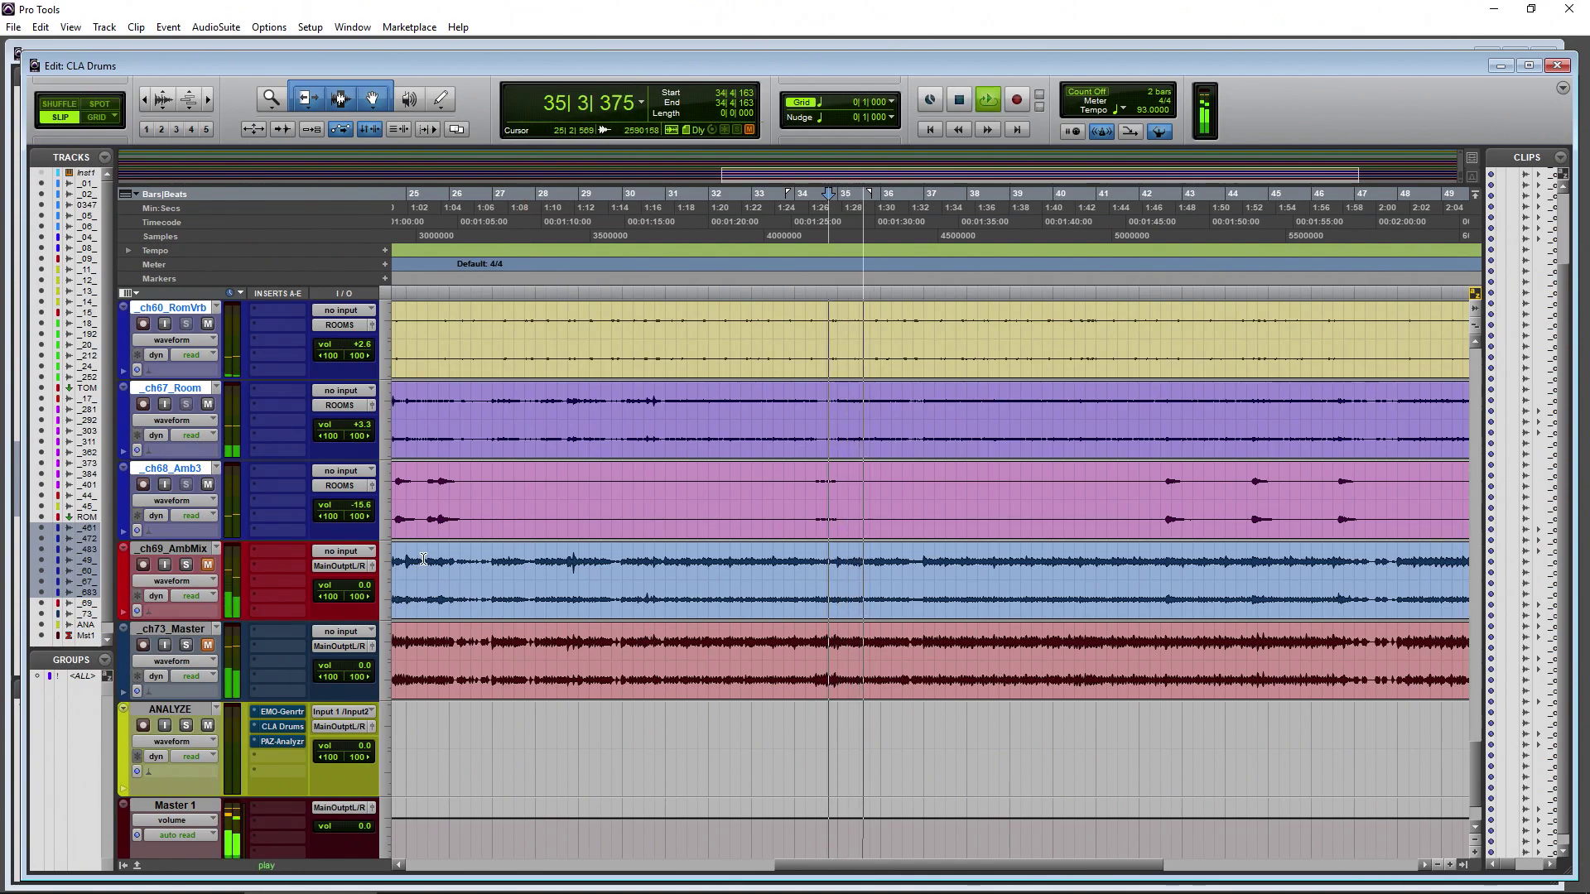
scroll(429, 546, "up", 5)
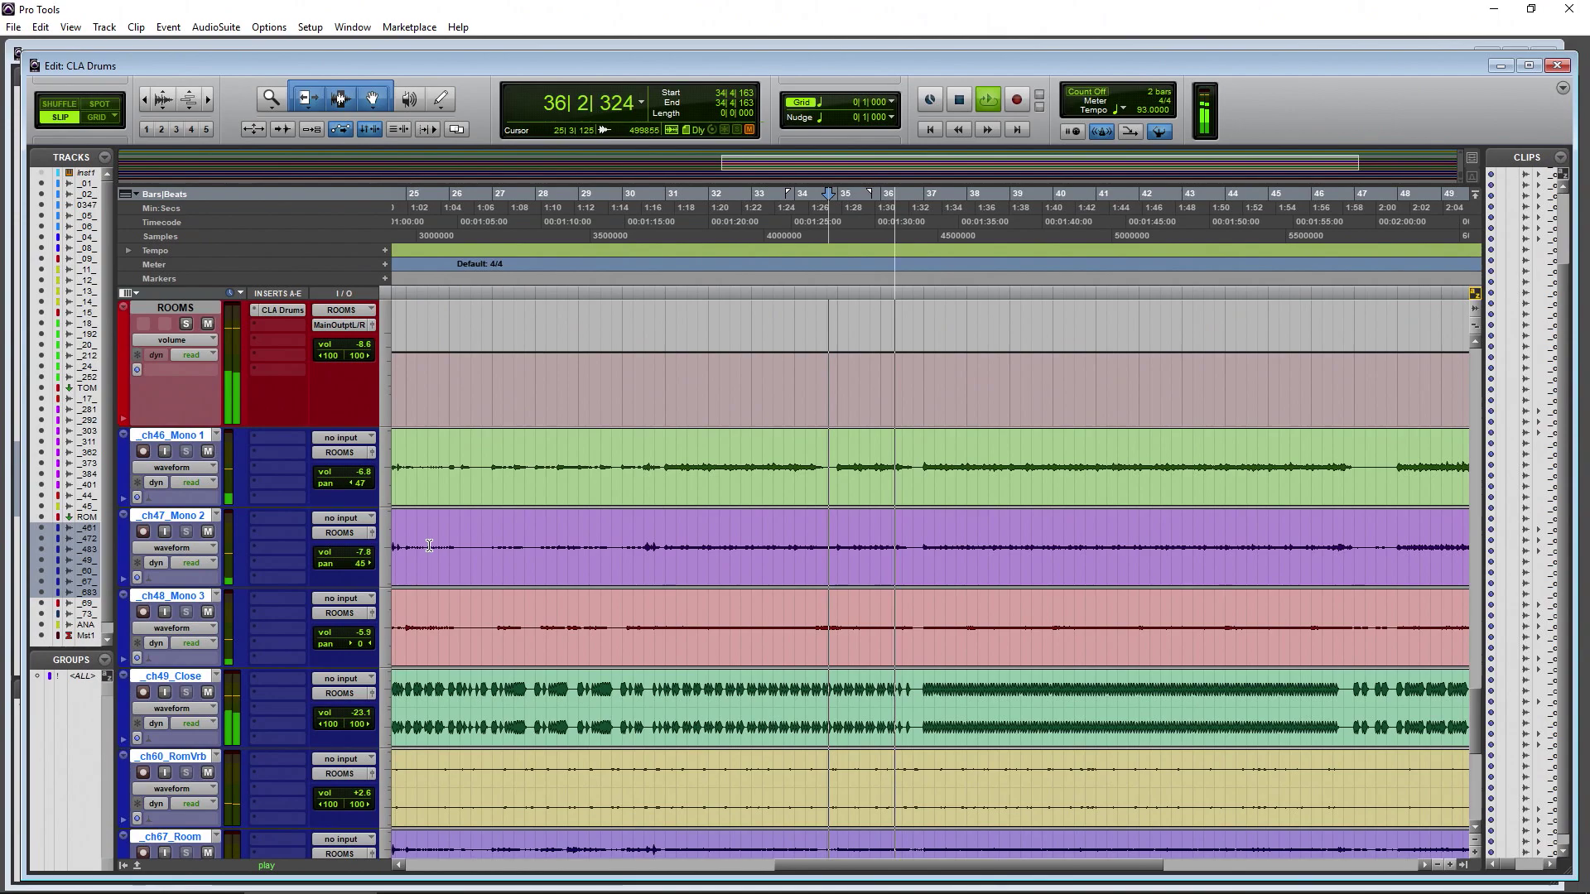
scroll(207, 448, "up", 1)
left_click(208, 451)
key("space")
scroll(389, 671, "down", 7)
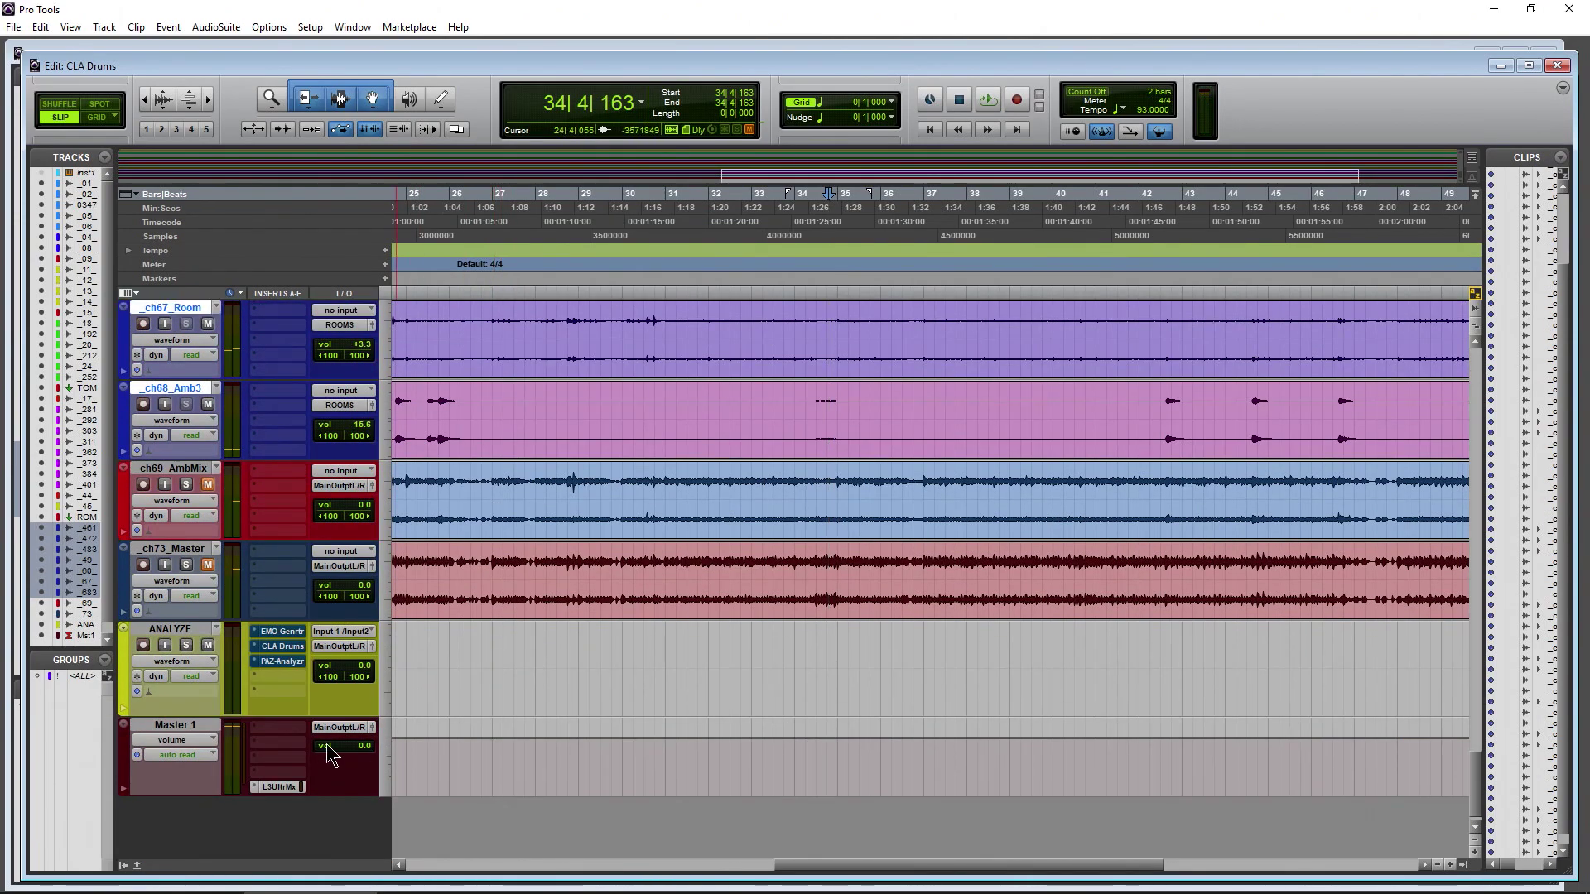
- Insert the Waves SSLComp (stereo) compressor on Master 1 and load its Mastering preset
left_click(291, 729)
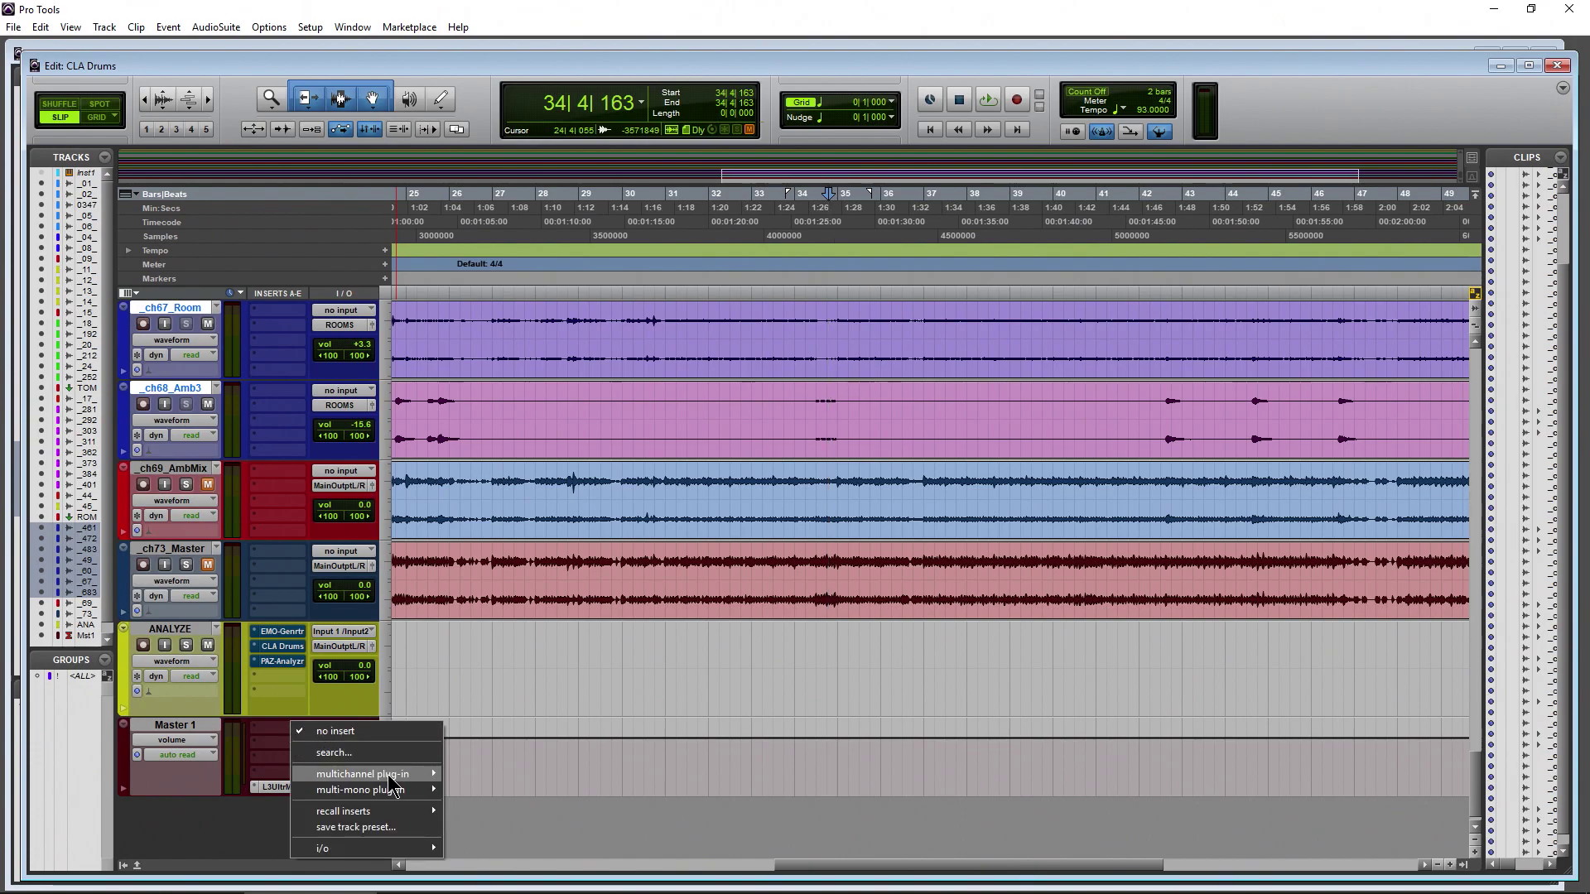
mouse_move(382, 773)
mouse_move(755, 548)
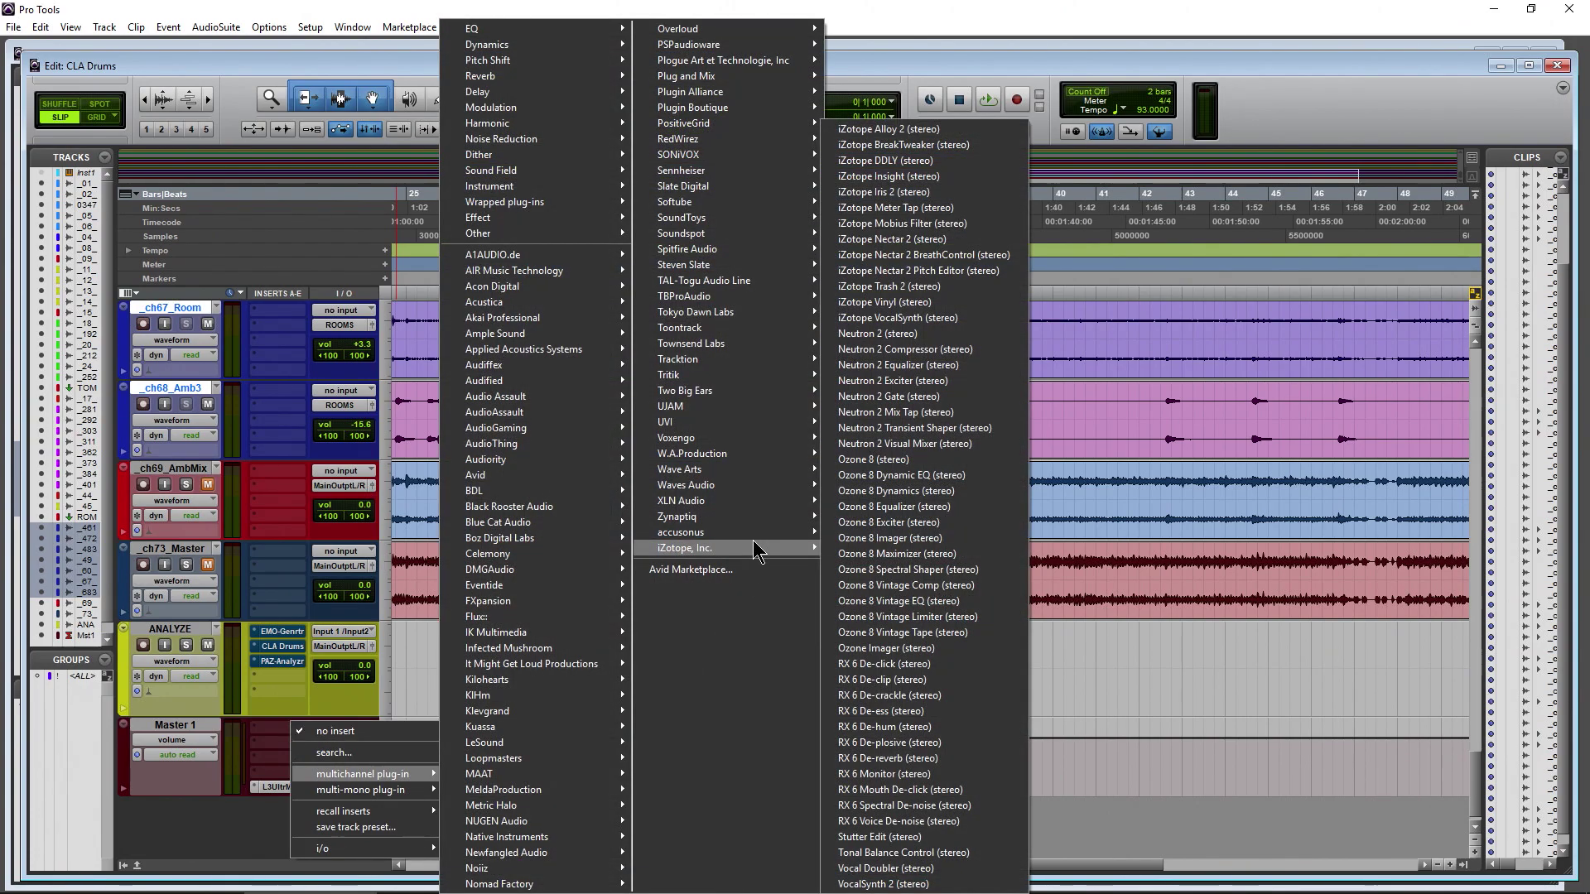
mouse_move(745, 491)
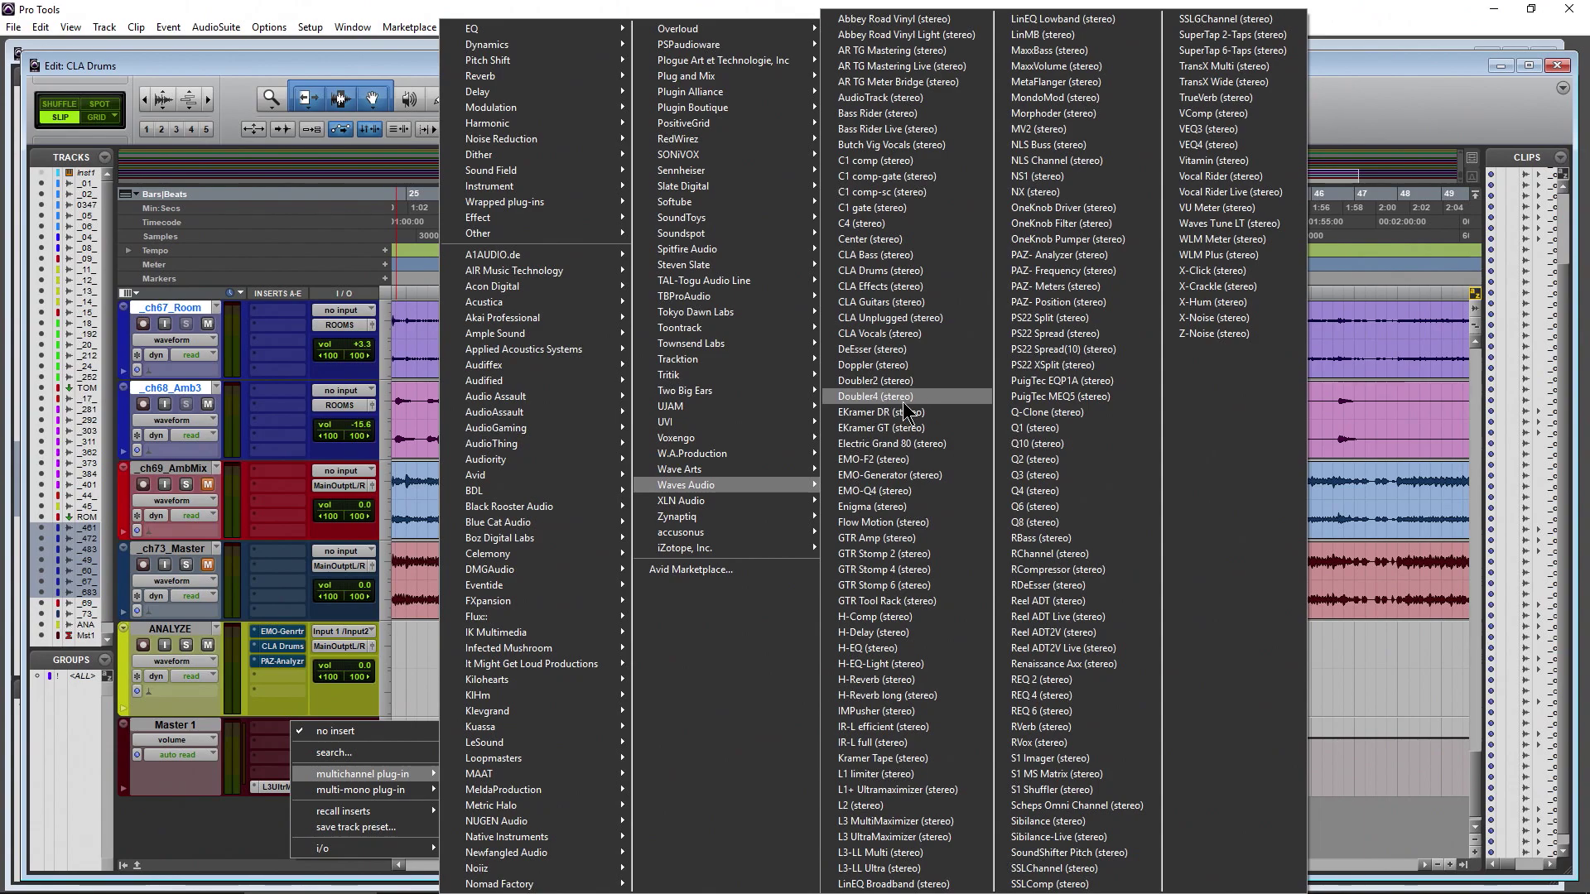
left_click(1068, 884)
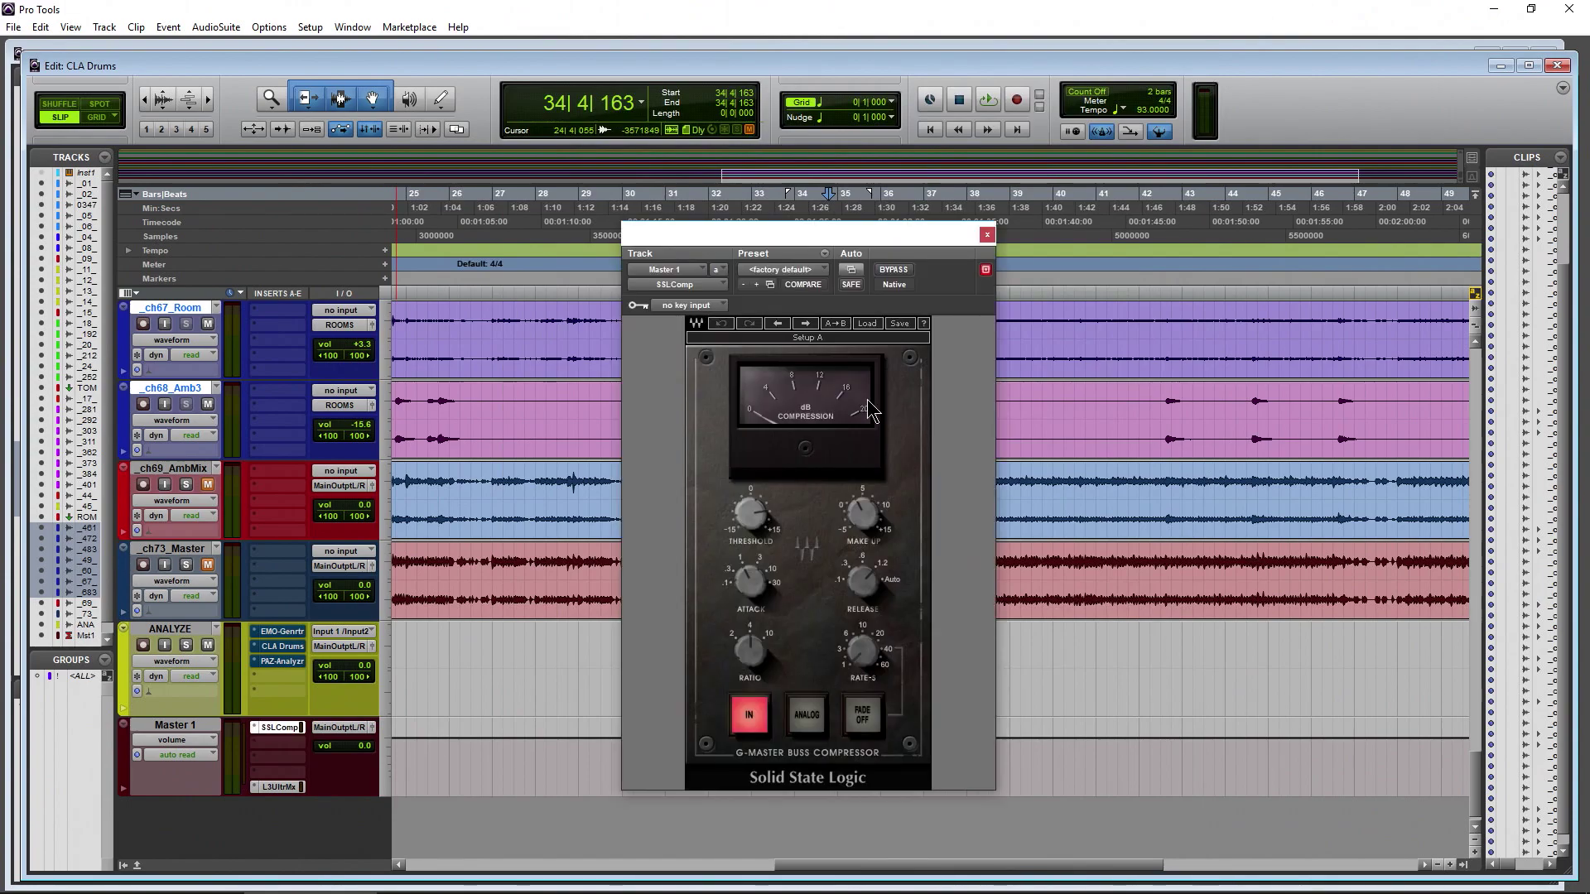
left_click_drag(859, 237, 876, 228)
left_click(884, 314)
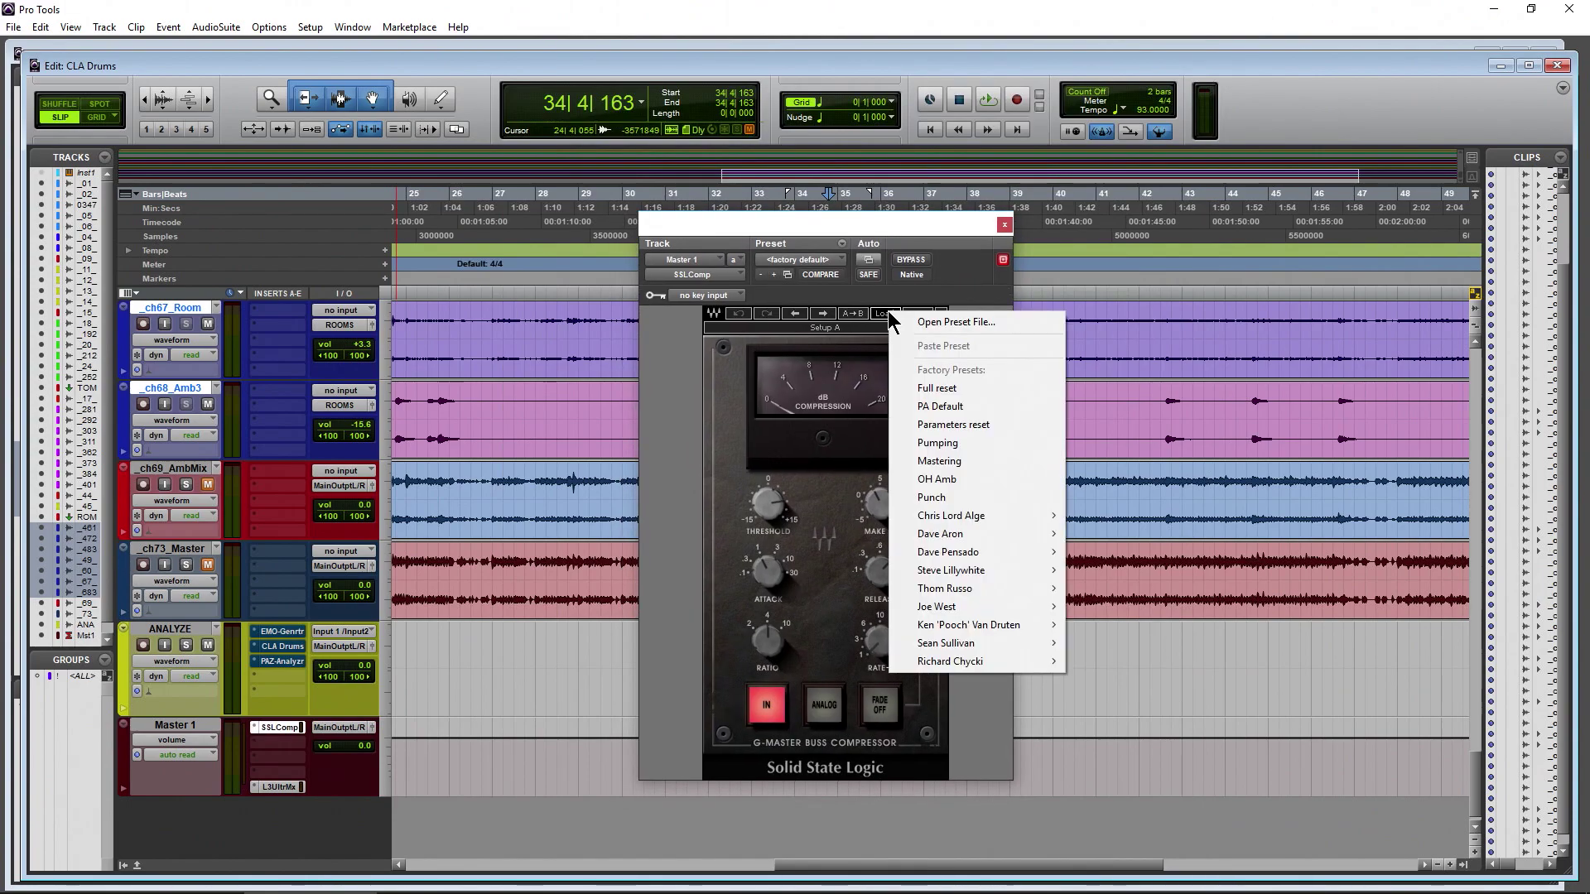
left_click(977, 461)
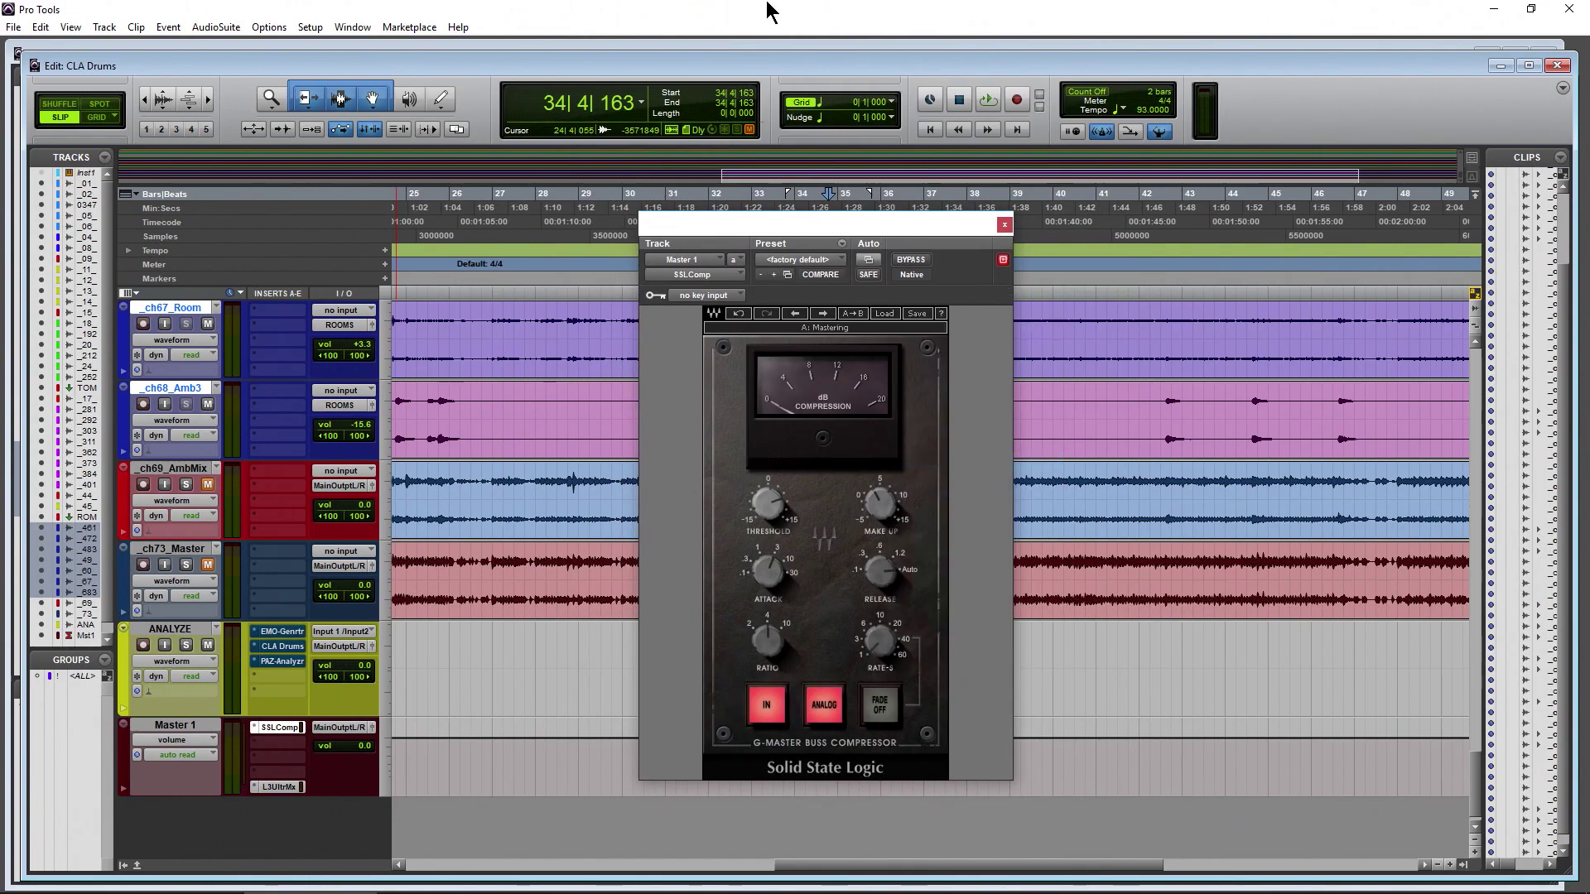
- Fine-tune the SSLComp attack and make-up gain during playback, comparing against bypass, and close the plug-in
key("space")
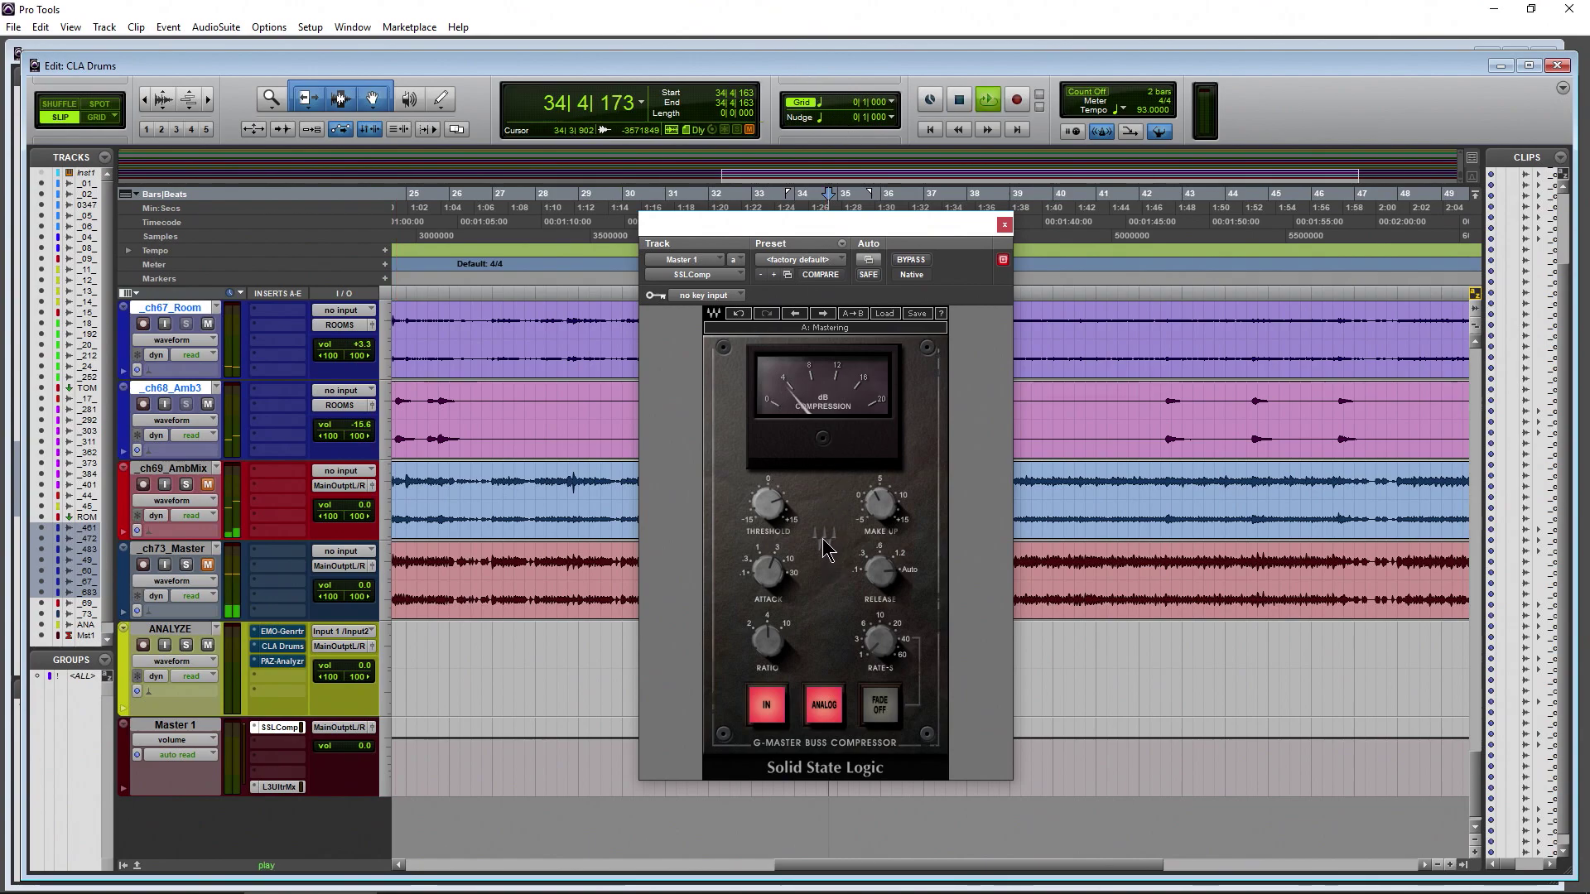
left_click(922, 263)
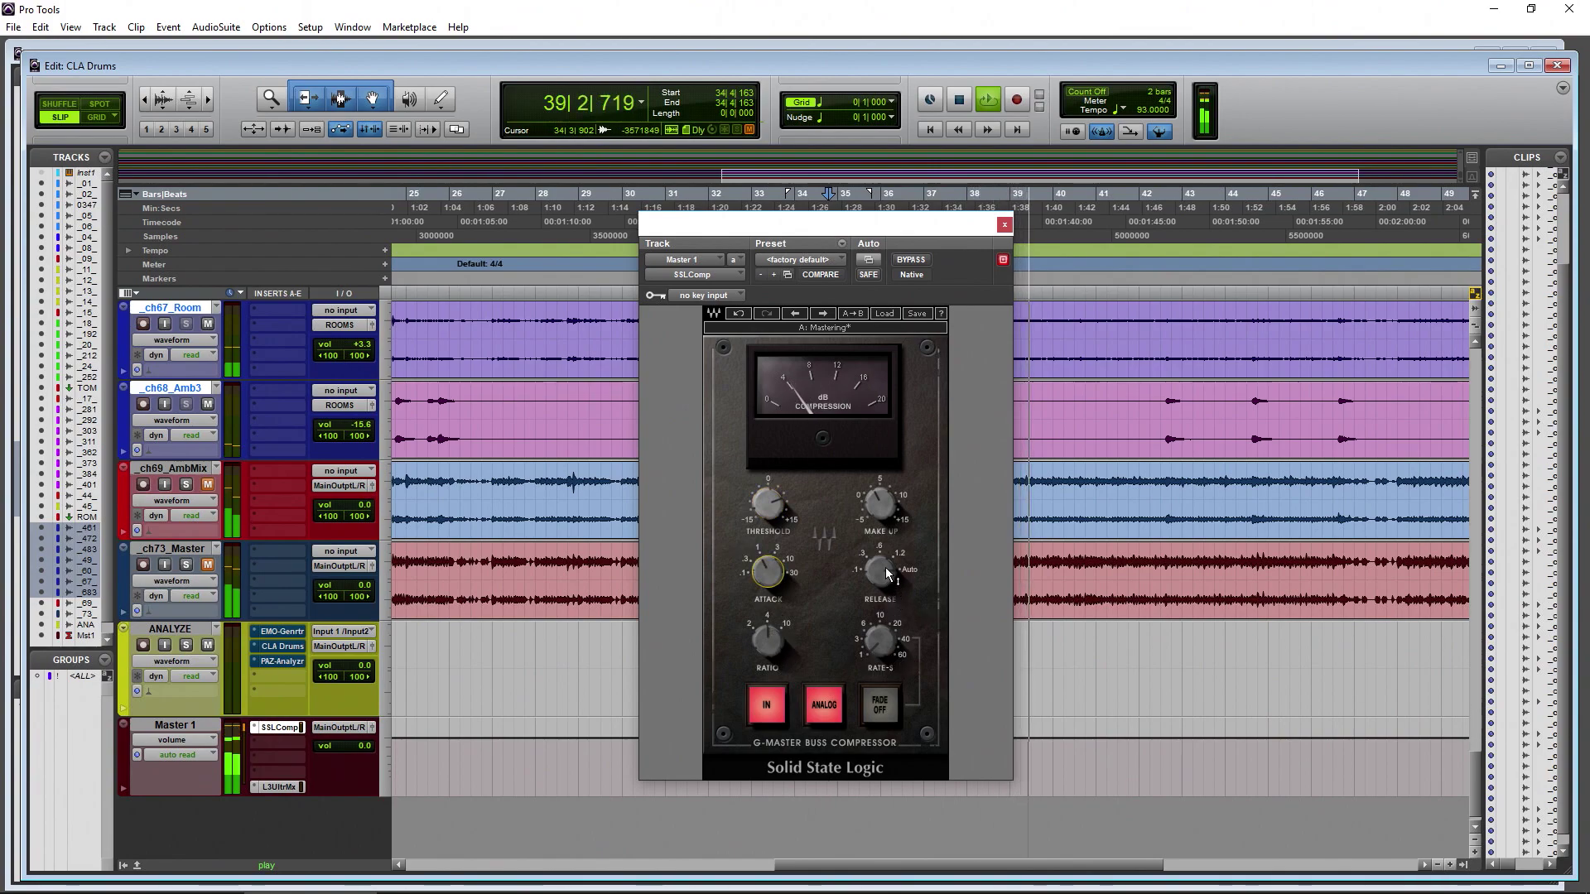
left_click(880, 502)
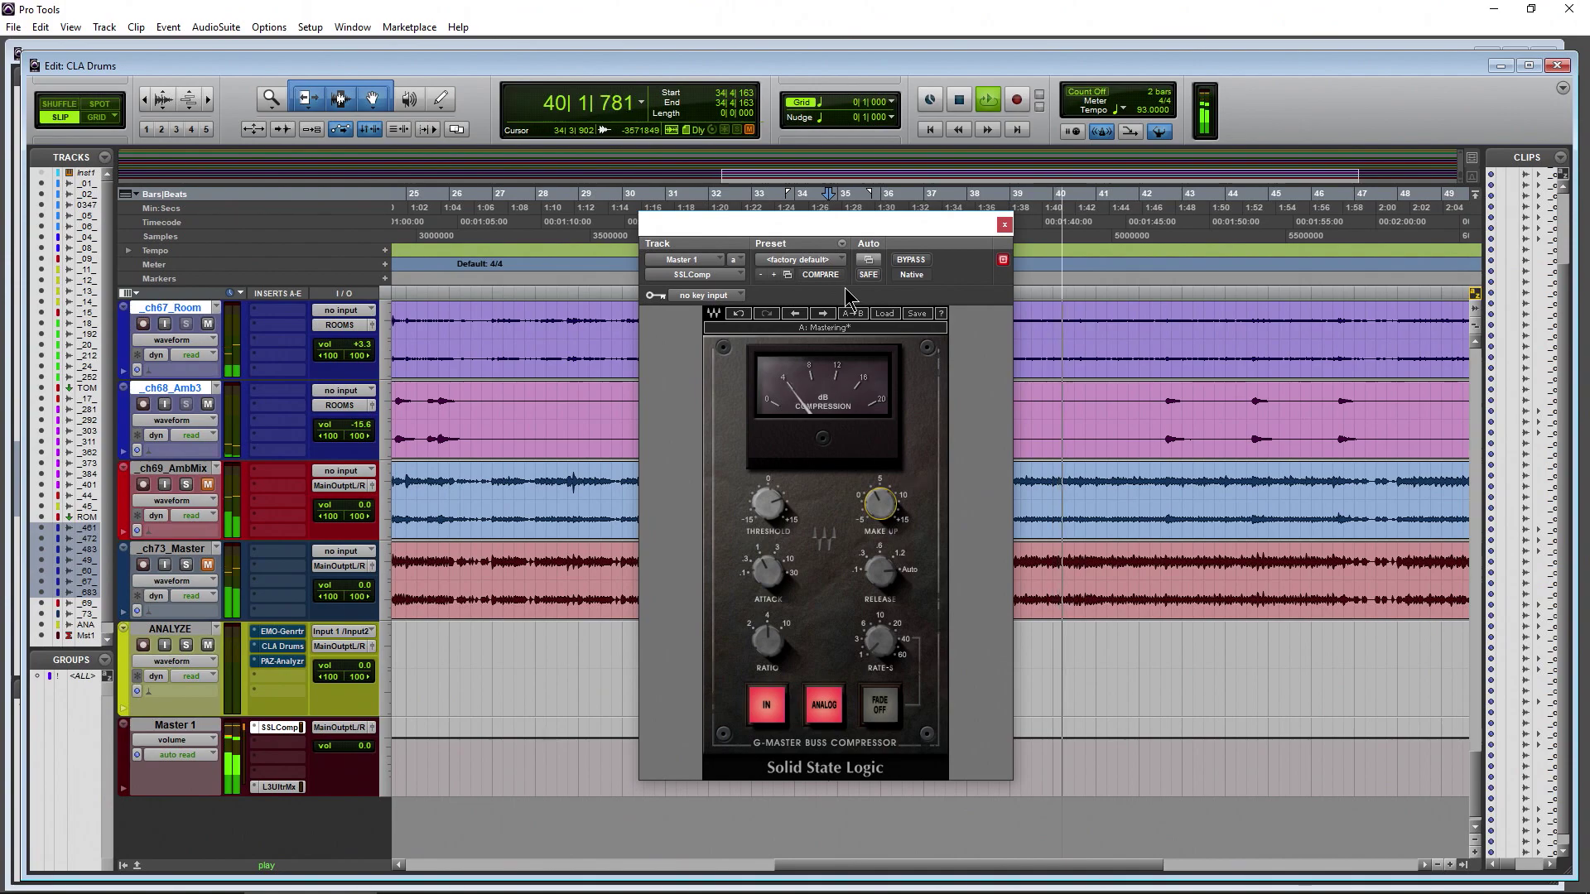
left_click(911, 261)
left_click(914, 261)
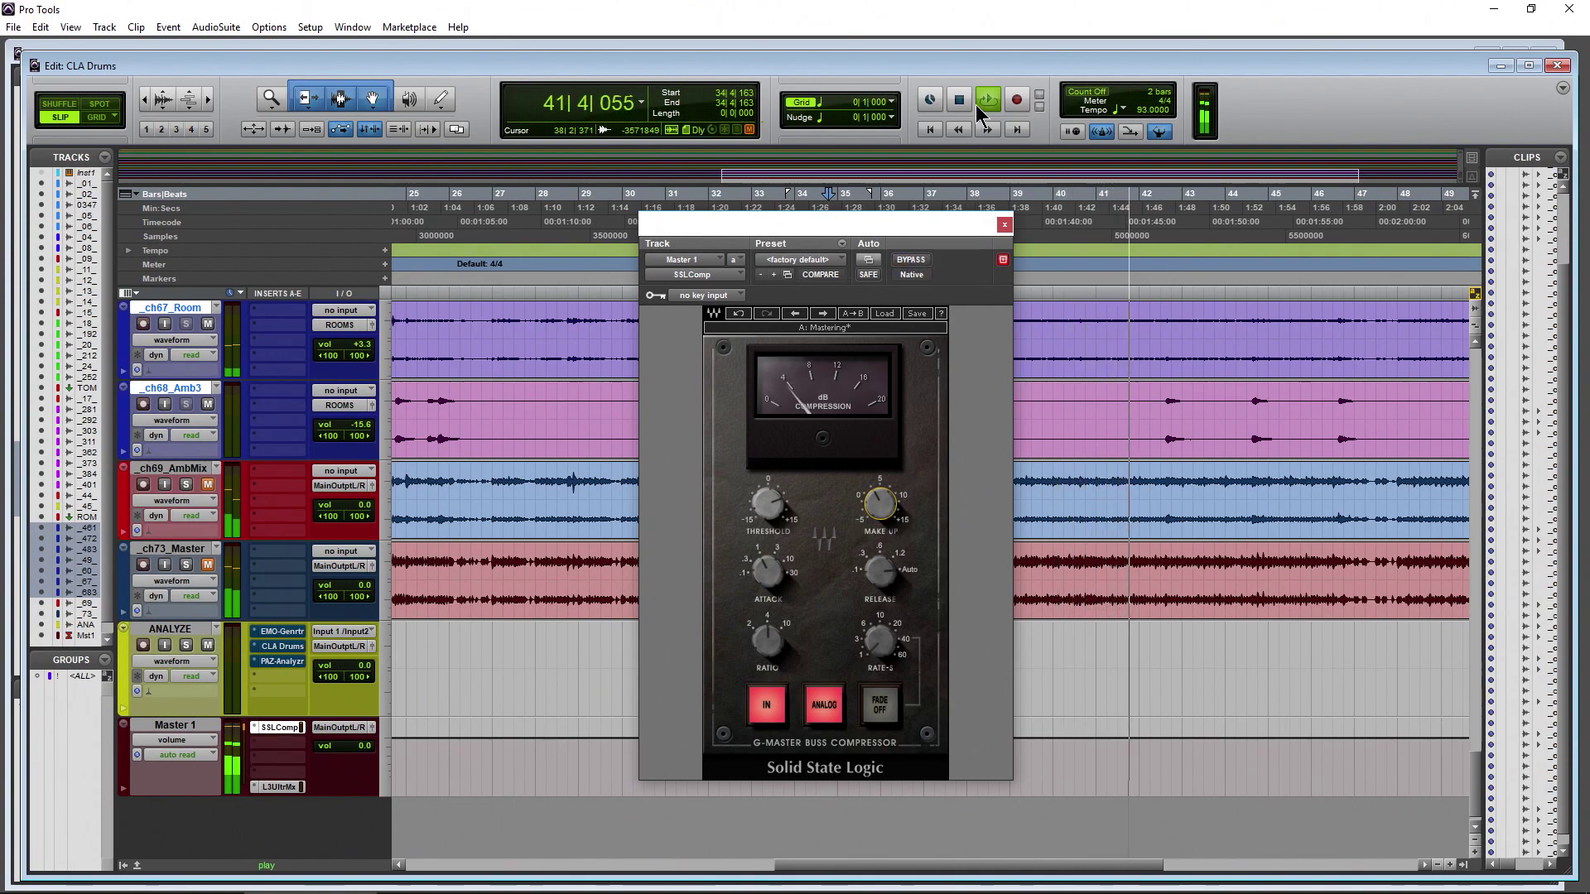
key("space")
left_click(1004, 226)
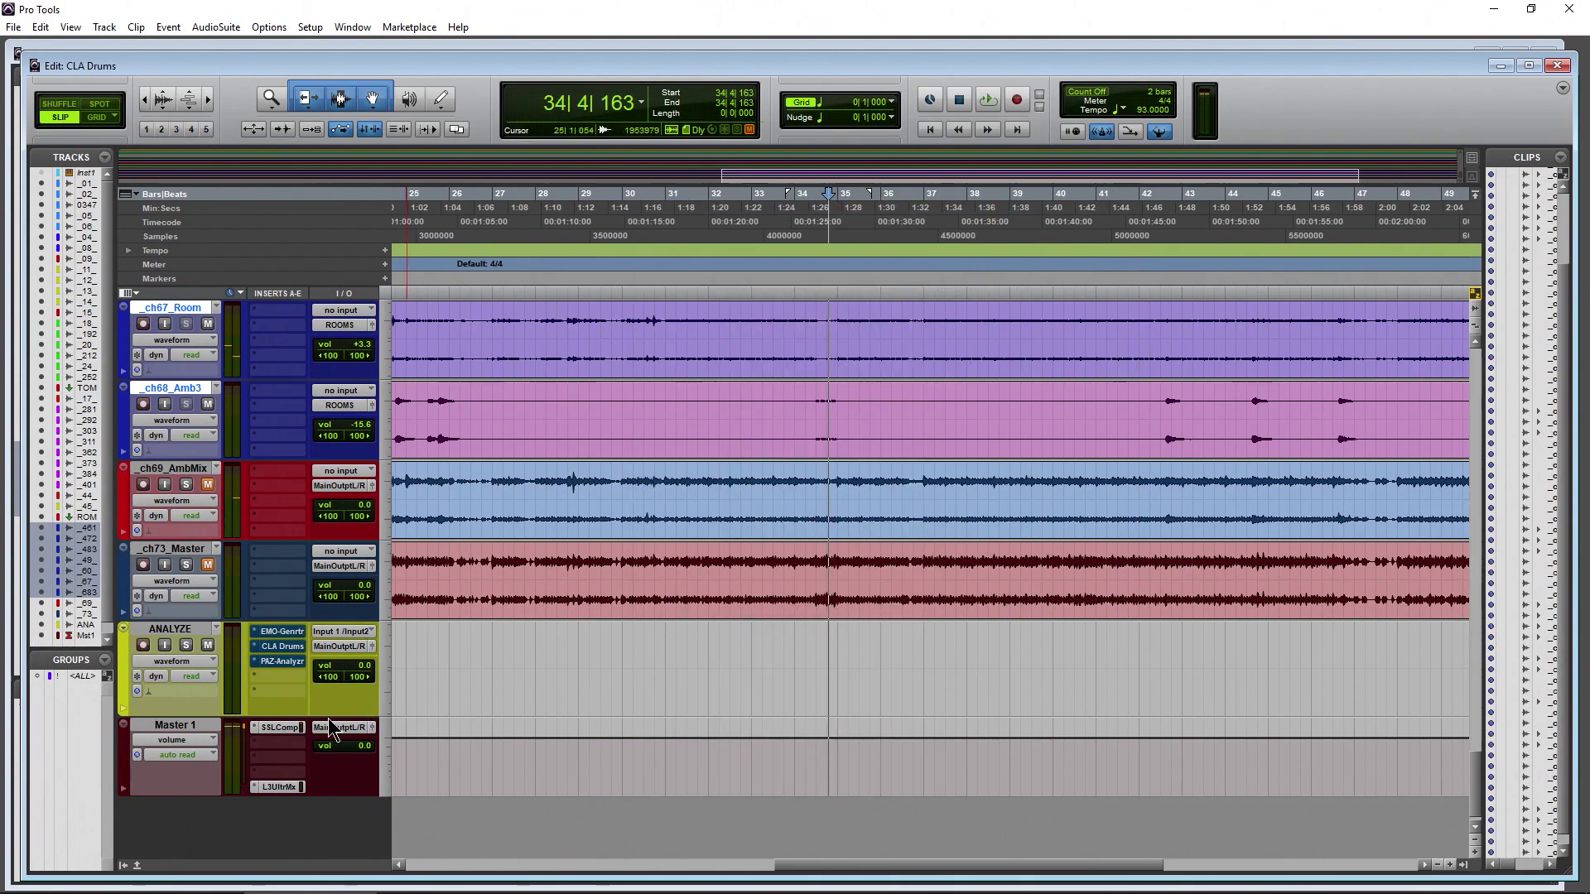
- Insert the Waves AR TG Mastering (stereo) plug-in below SSLComp on Master 1
left_click(285, 753)
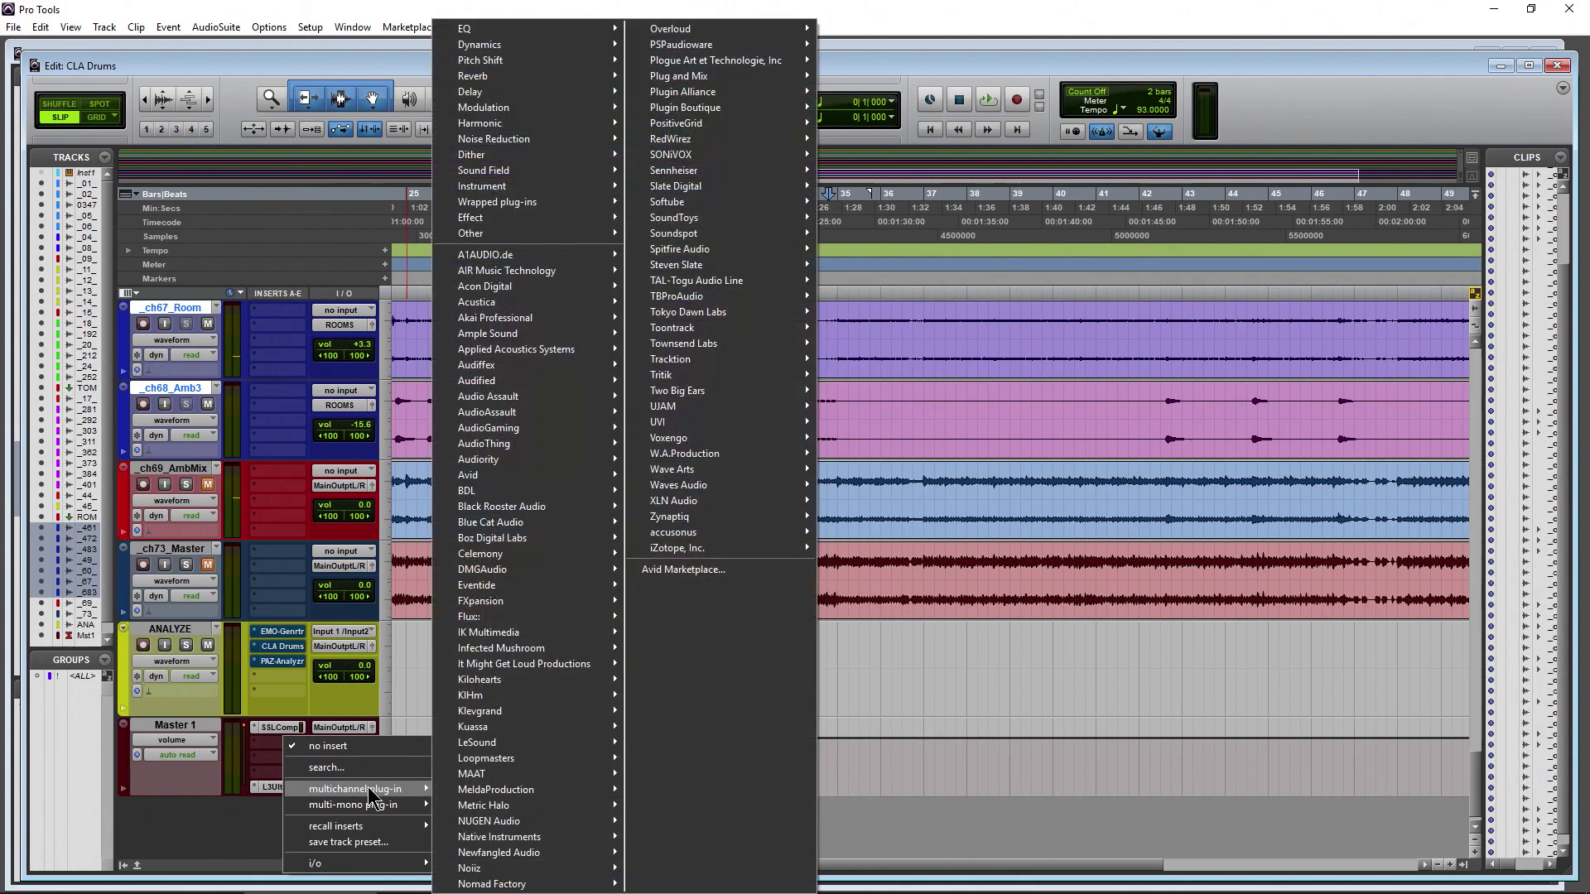
left_click(861, 235)
left_click(278, 750)
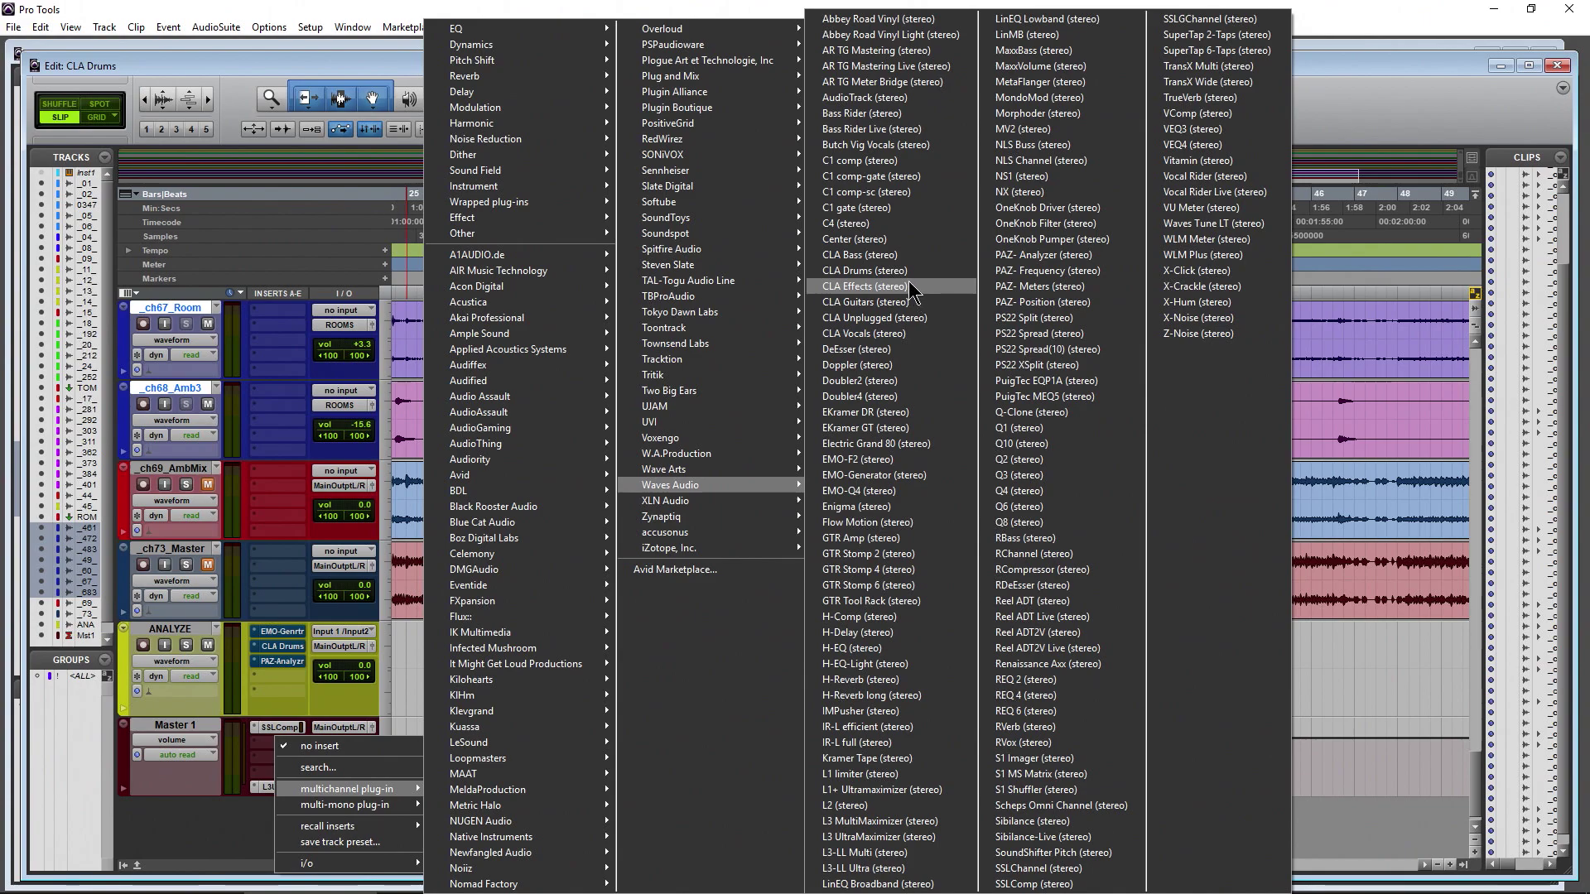
left_click(915, 53)
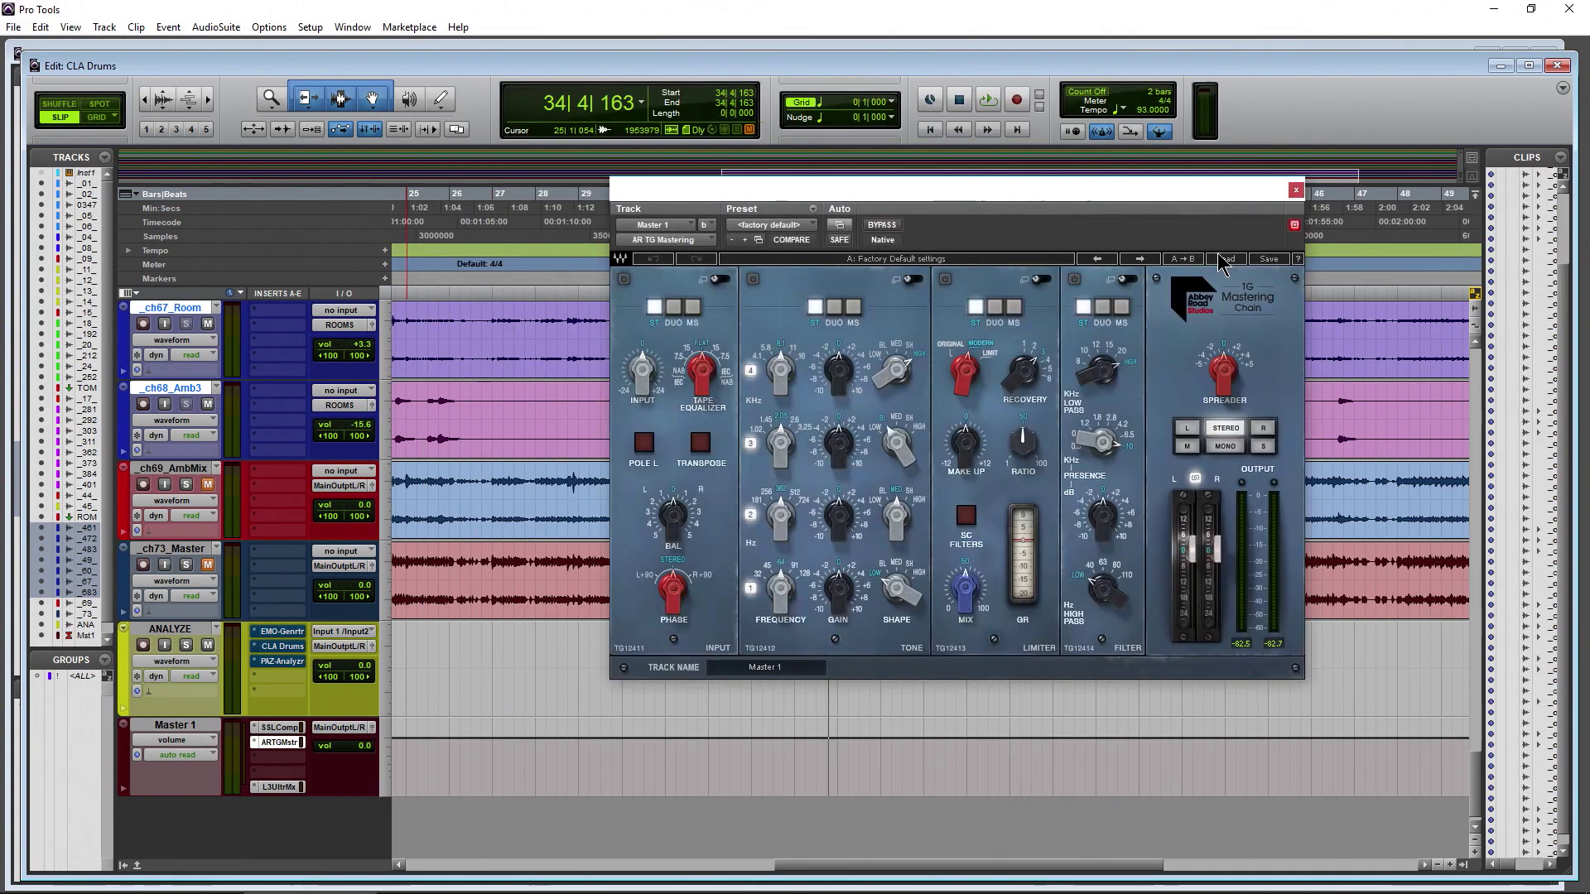
left_click(1227, 258)
mouse_move(1288, 571)
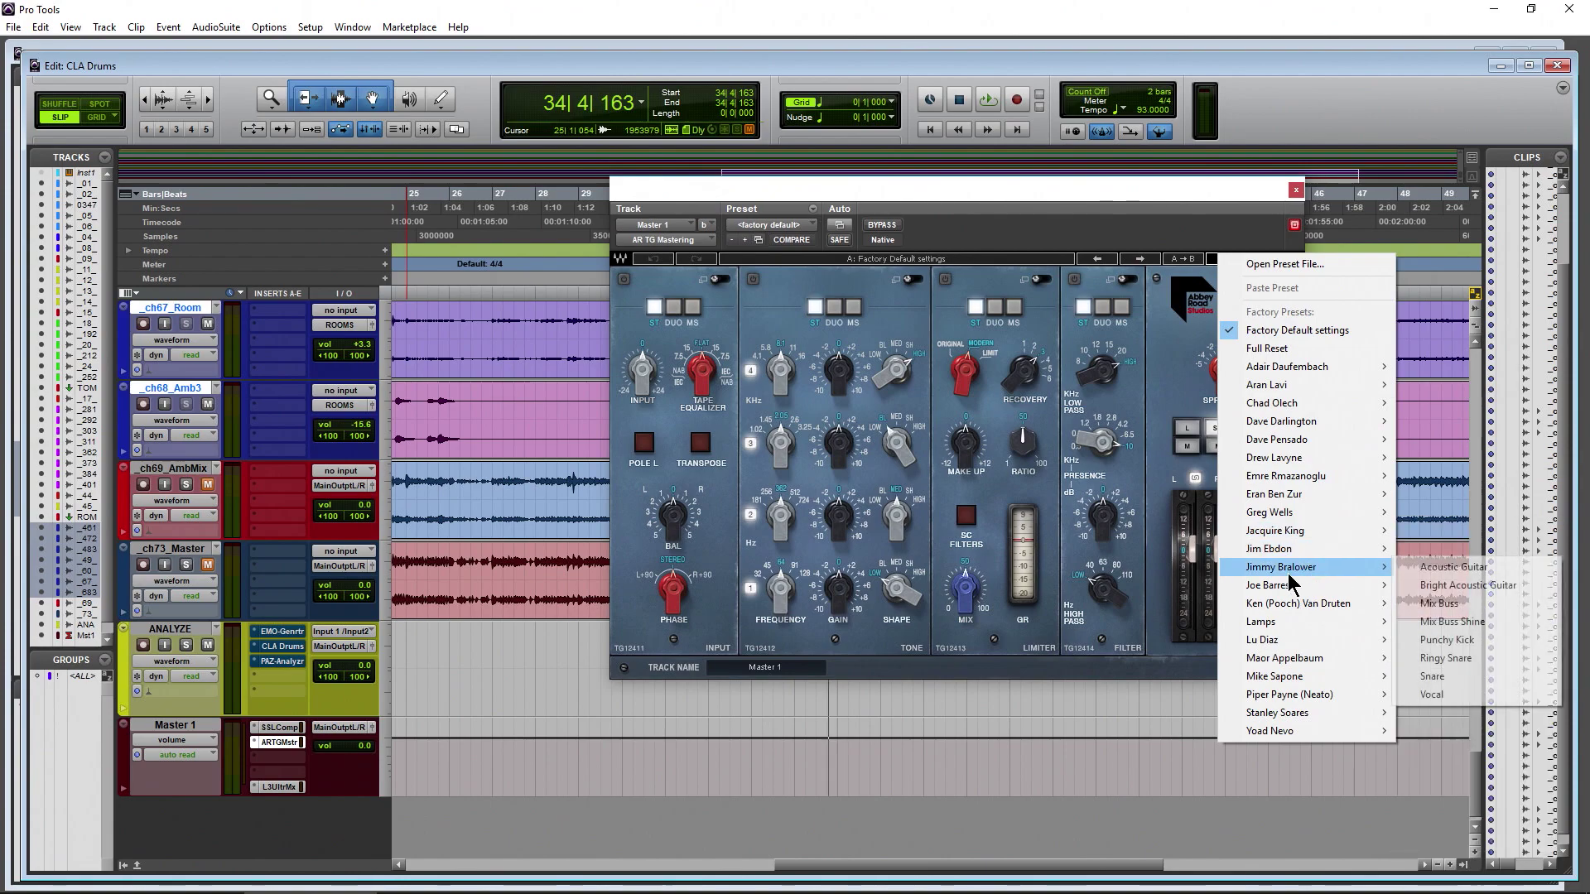
left_click(990, 207)
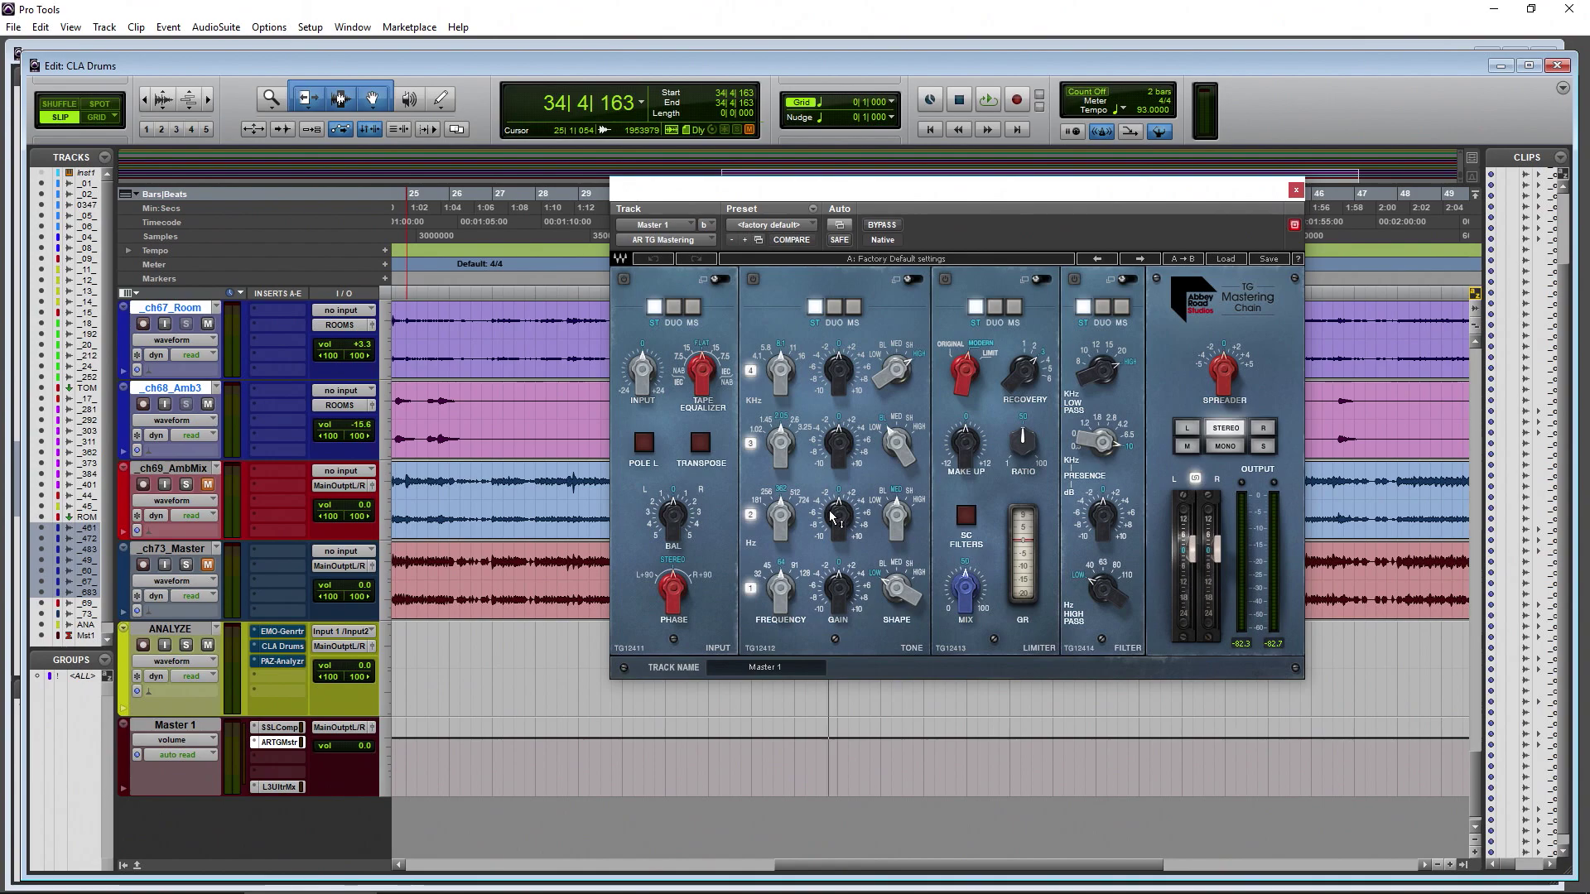
- Switch on the AR TG Mastering input module and change its tape equalizer setting during playback, comparing against bypass
key("space")
left_click(623, 279)
left_click_drag(702, 371, 702, 393)
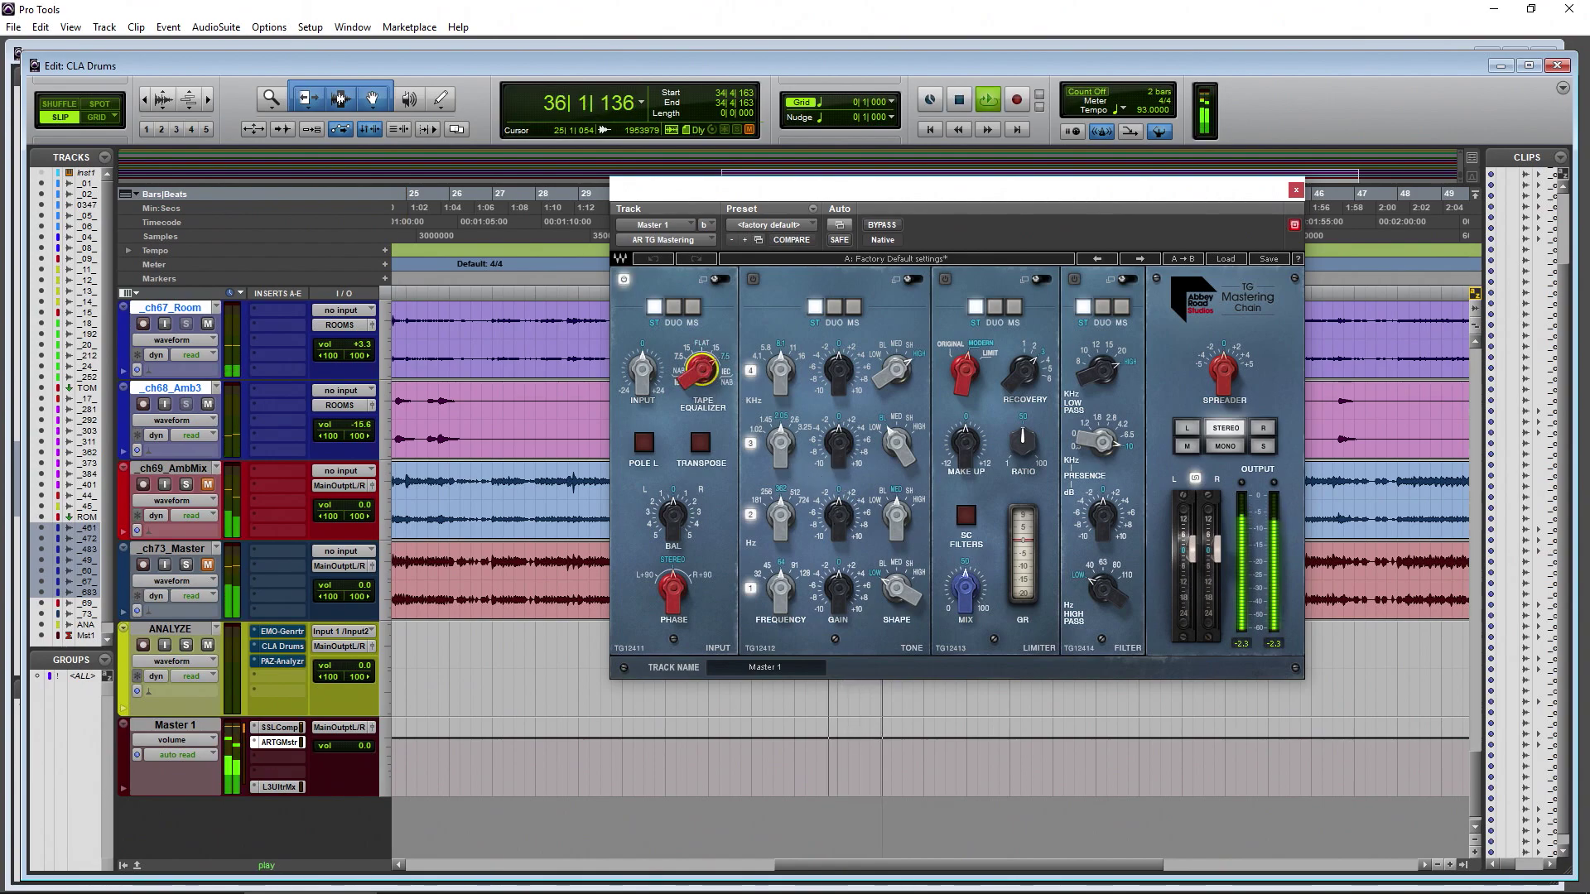
left_click(880, 225)
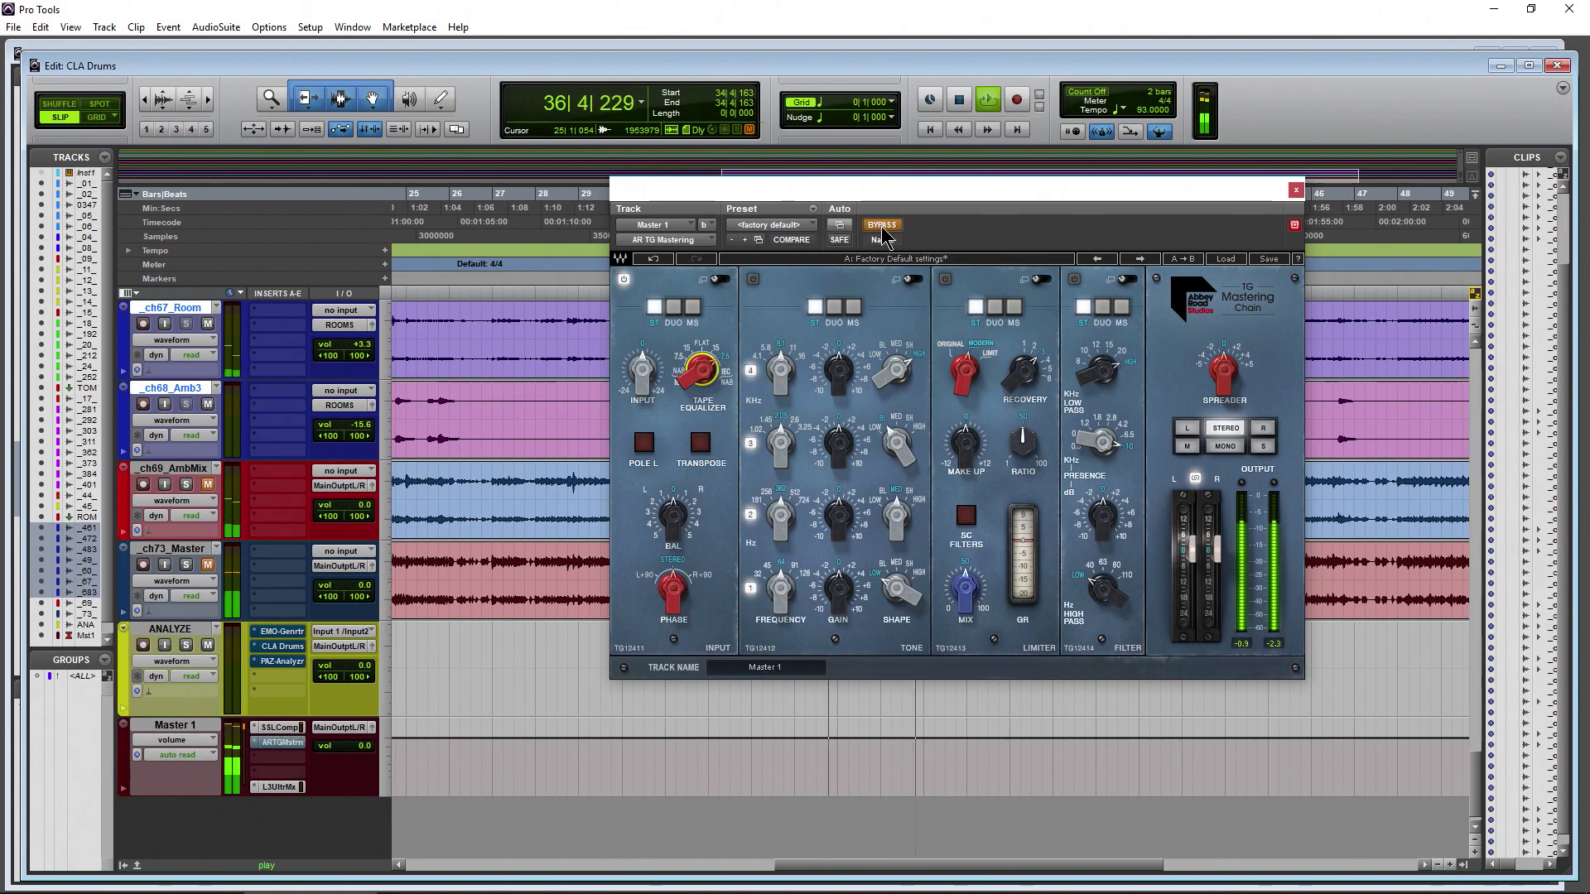
left_click(880, 226)
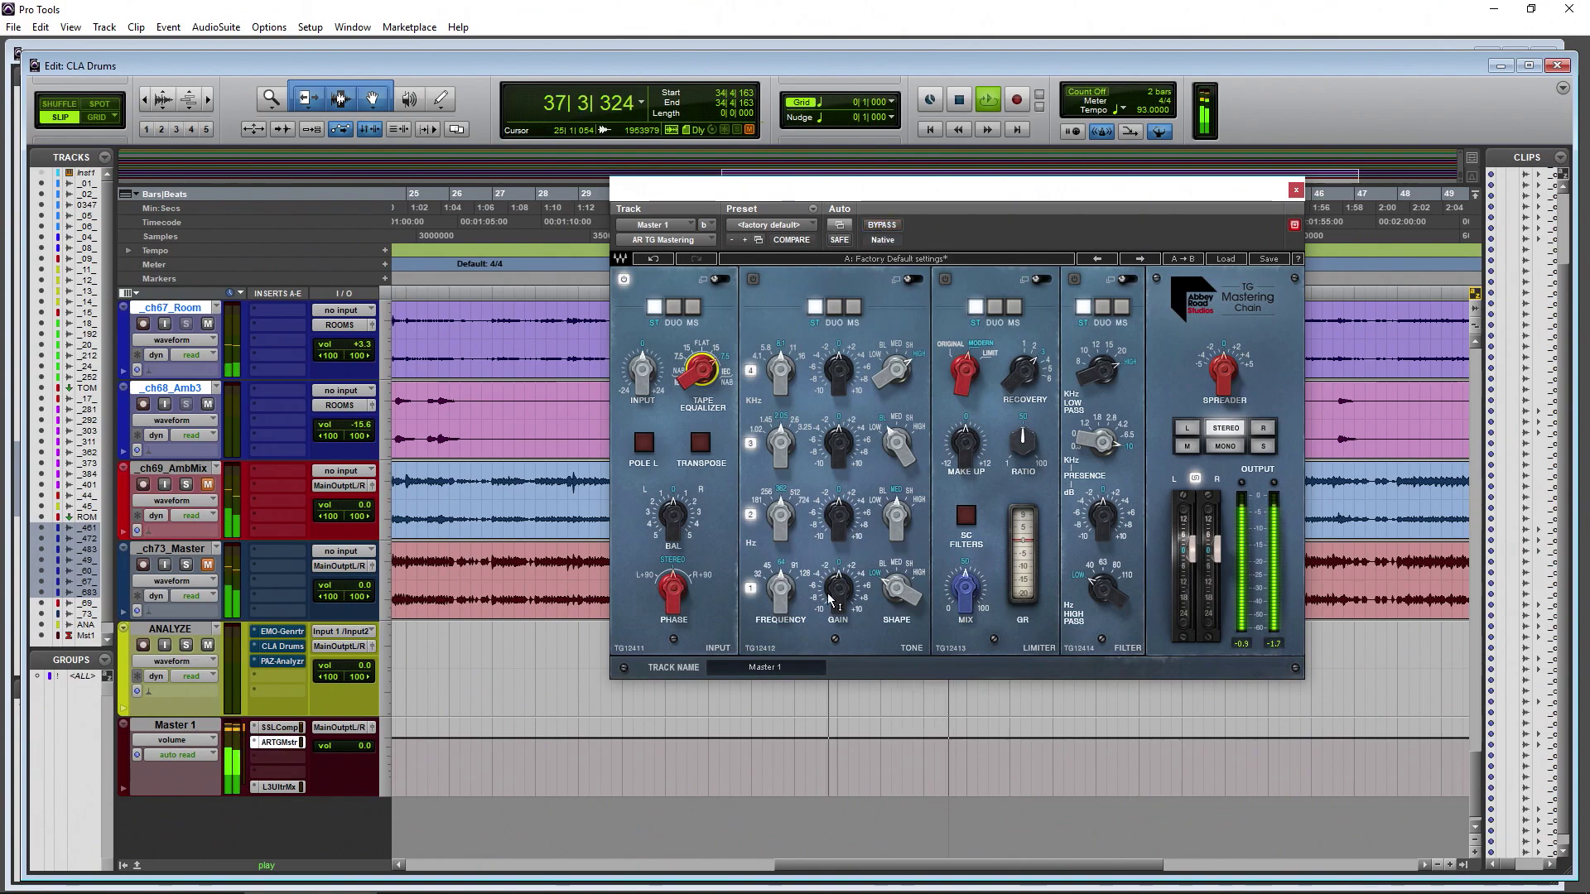
key("space")
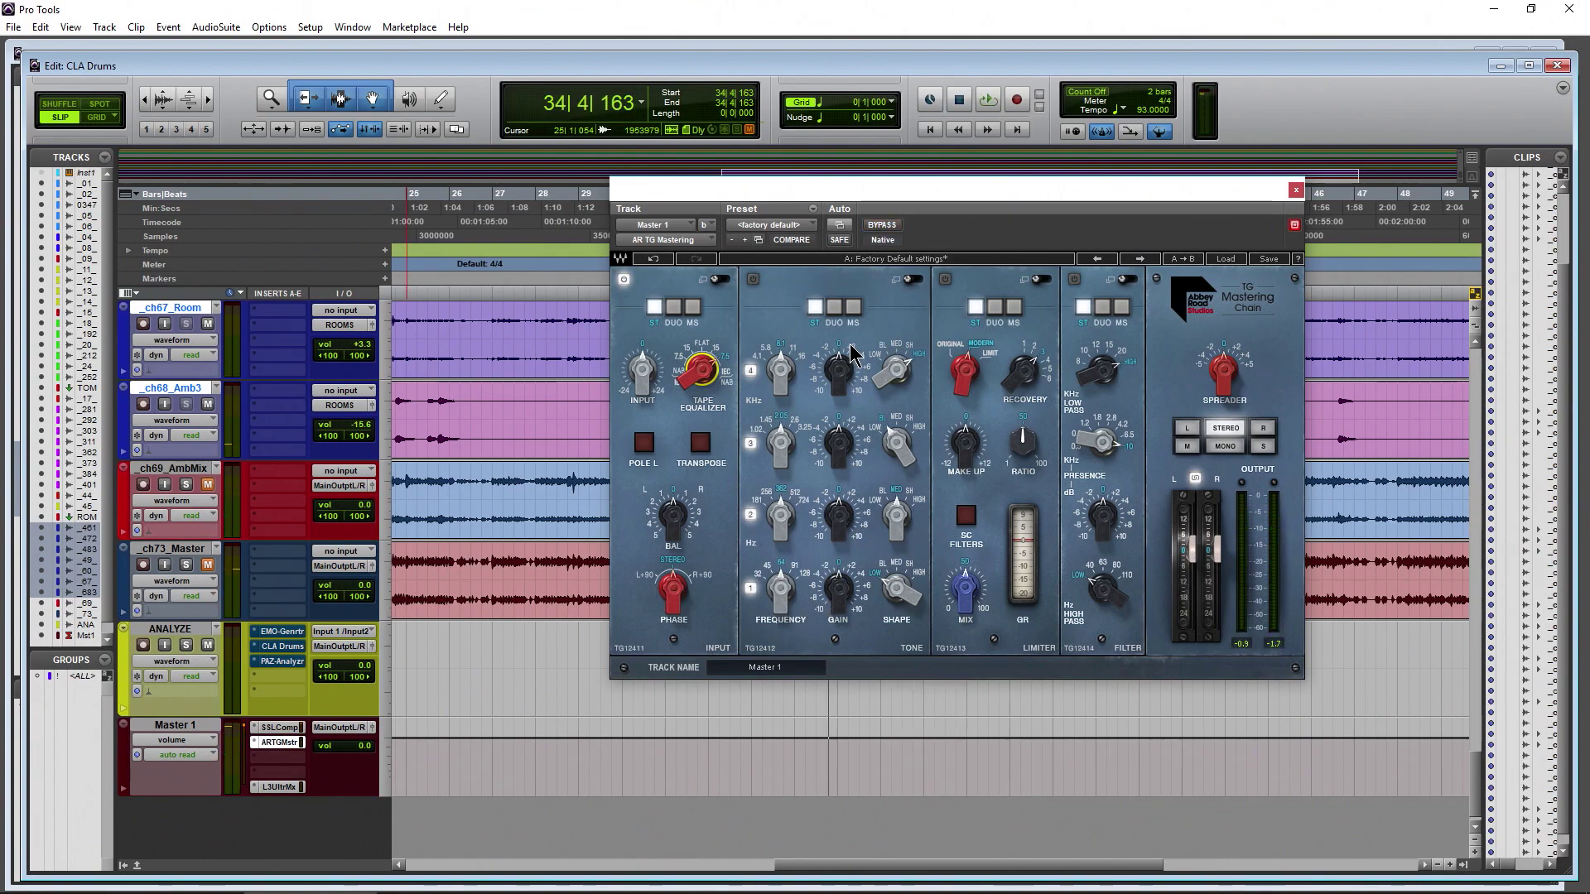
- Switch the tone module to MS in its expanded view and set mid band 1 to 91 Hz, 0.75 gain and MED shape, checking it soloed
left_click(854, 309)
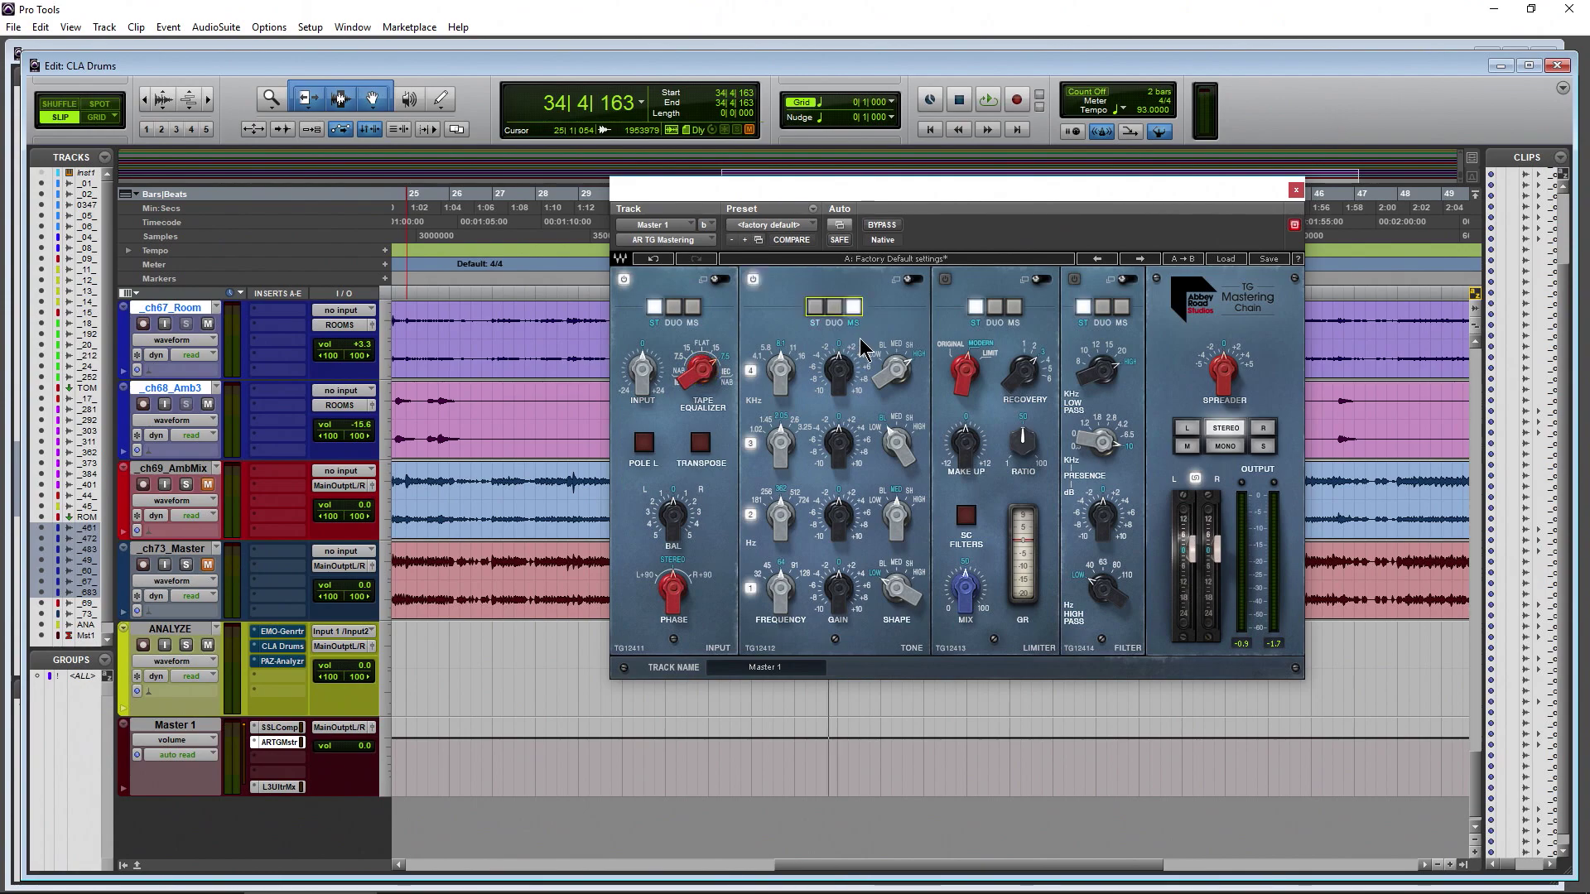
left_click(915, 281)
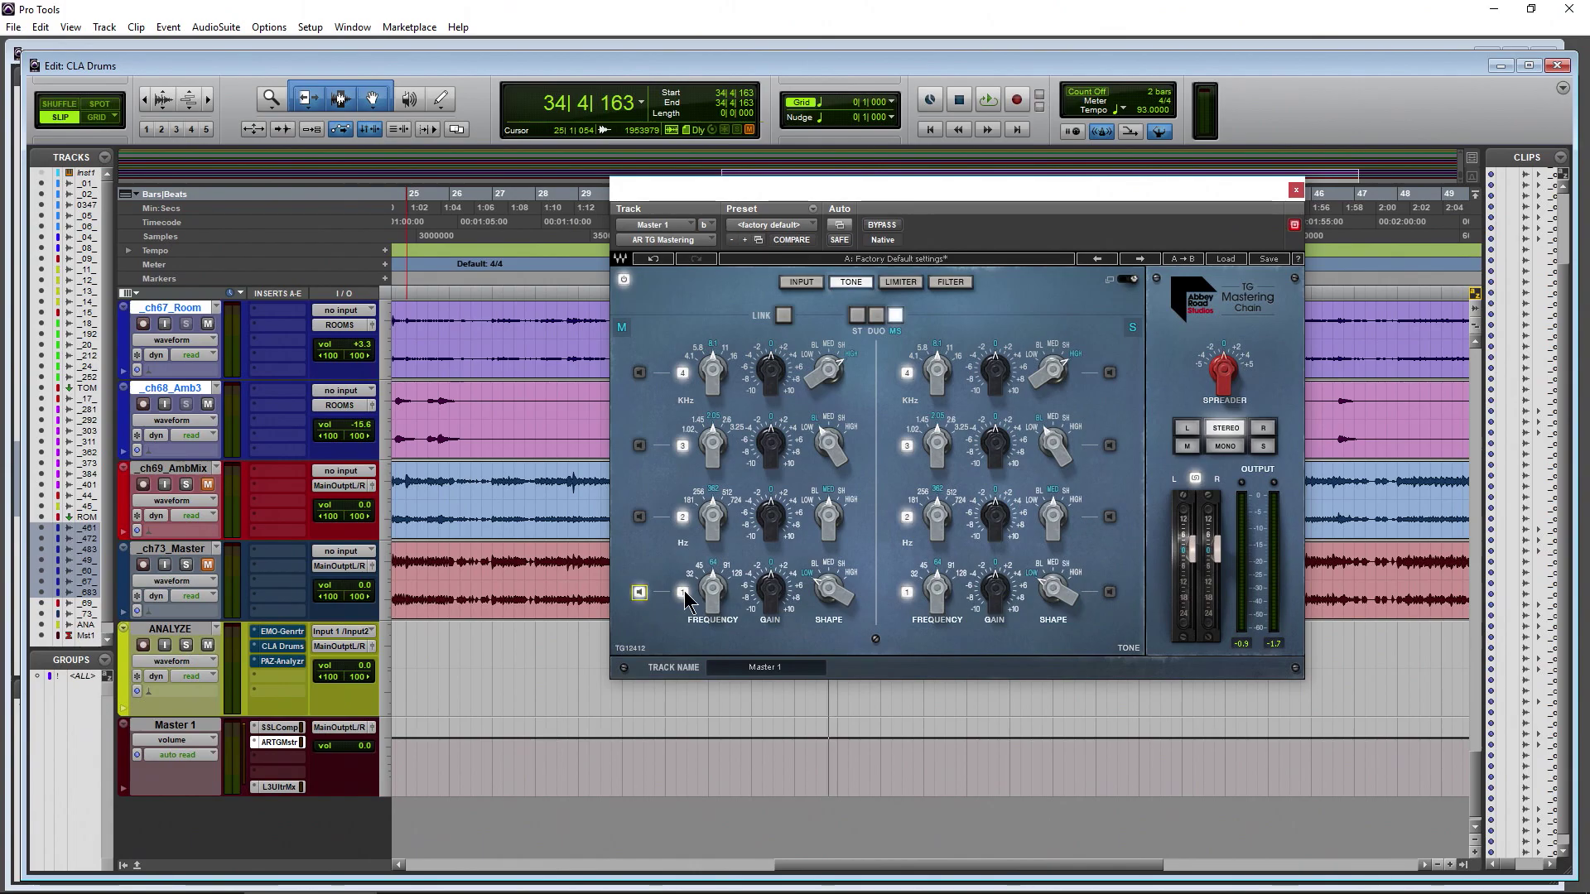
key("space")
key("space")
left_click_drag(720, 588, 719, 576)
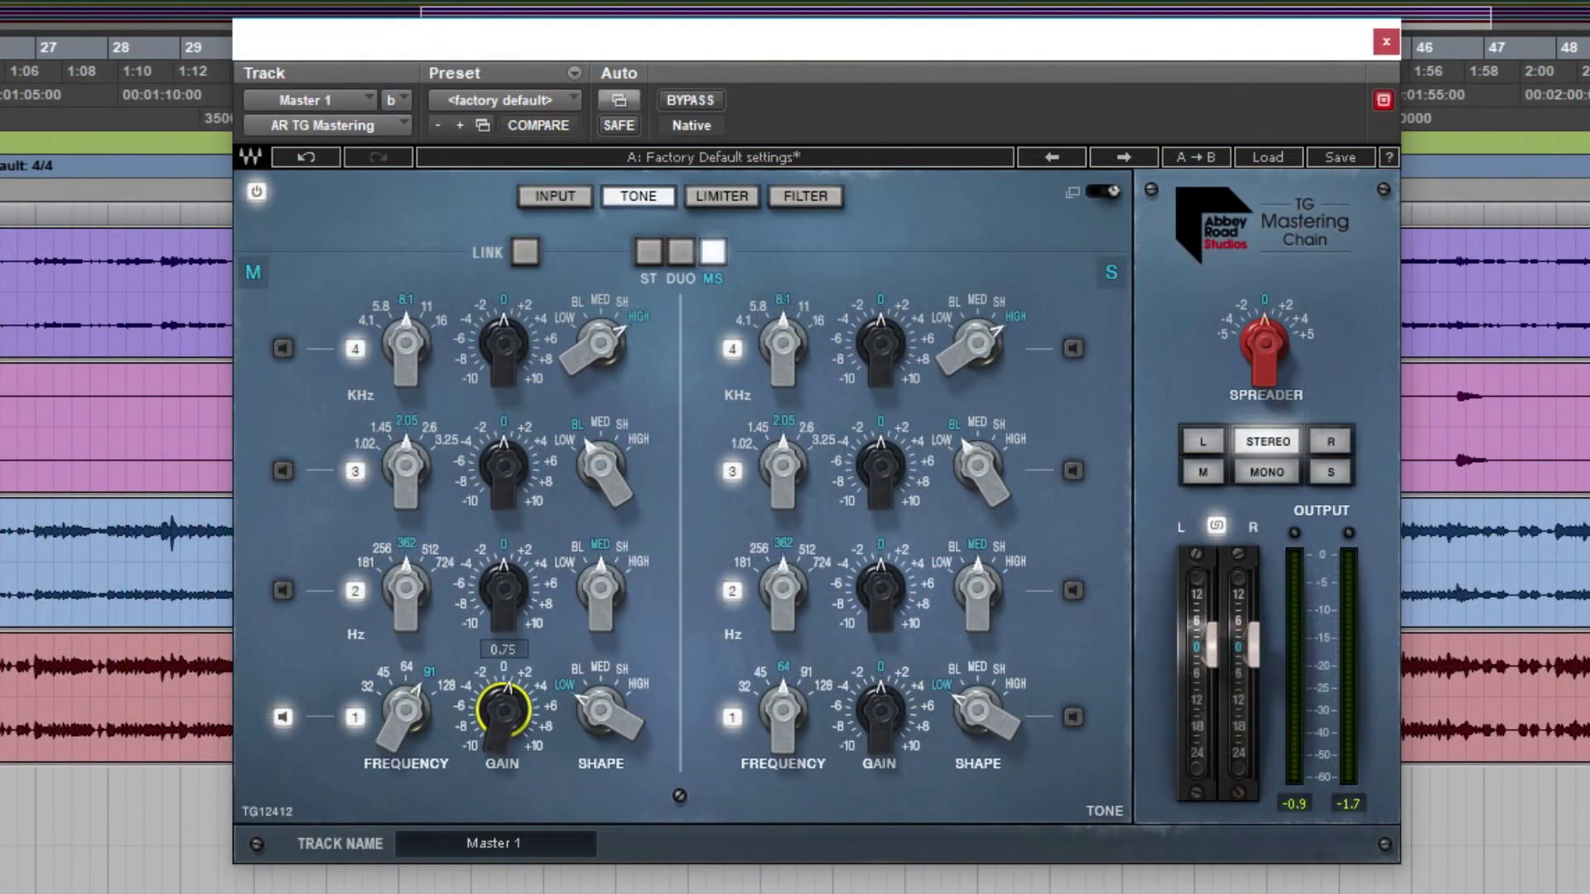
left_click_drag(601, 720, 600, 703)
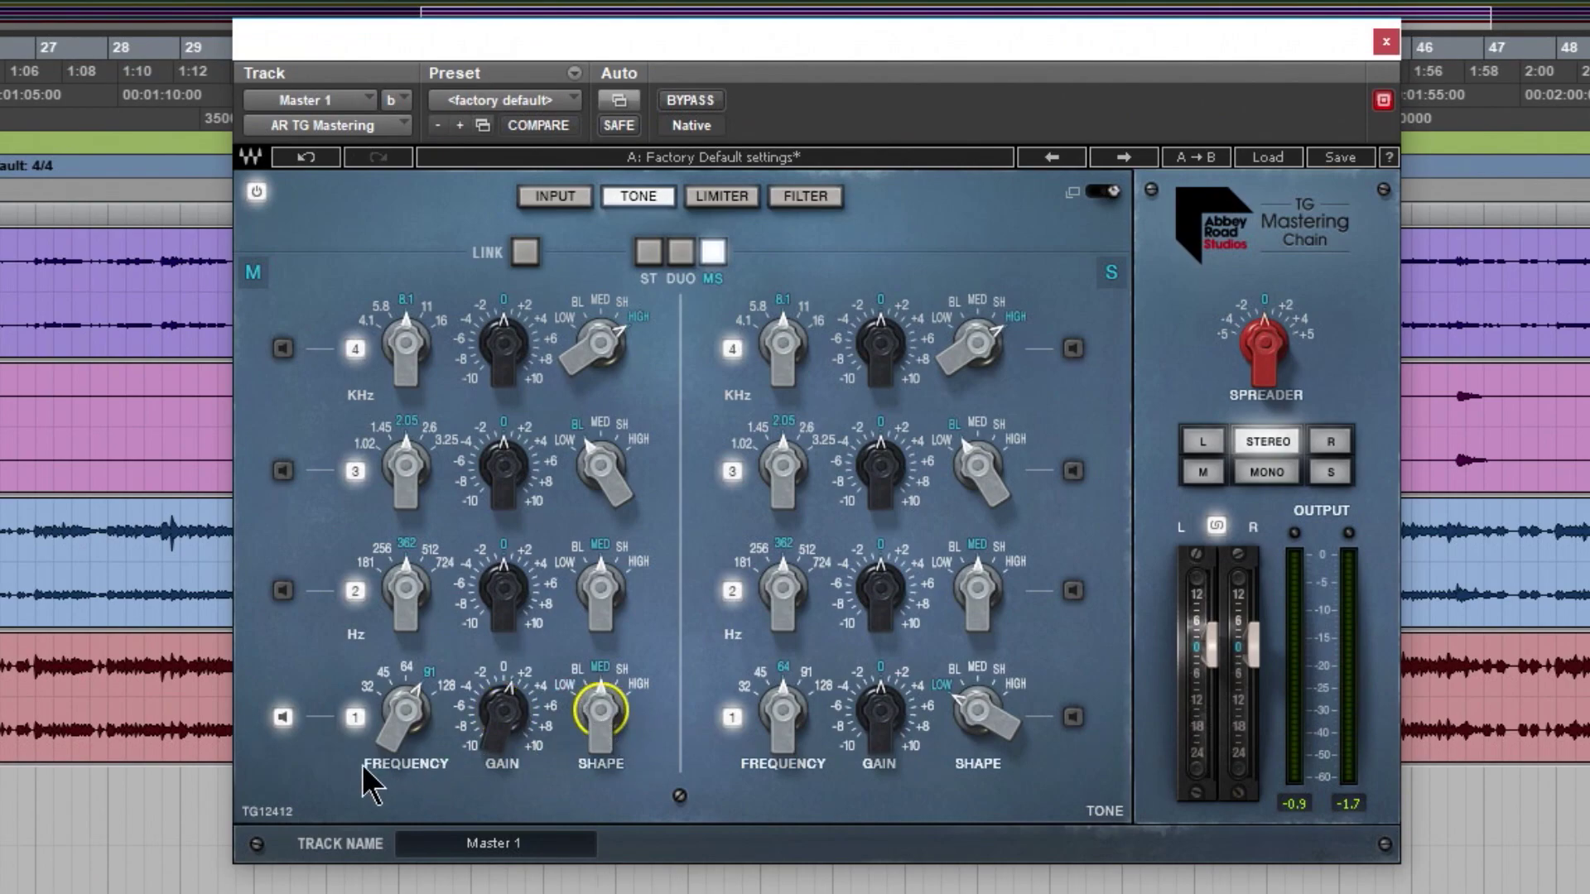
key("space")
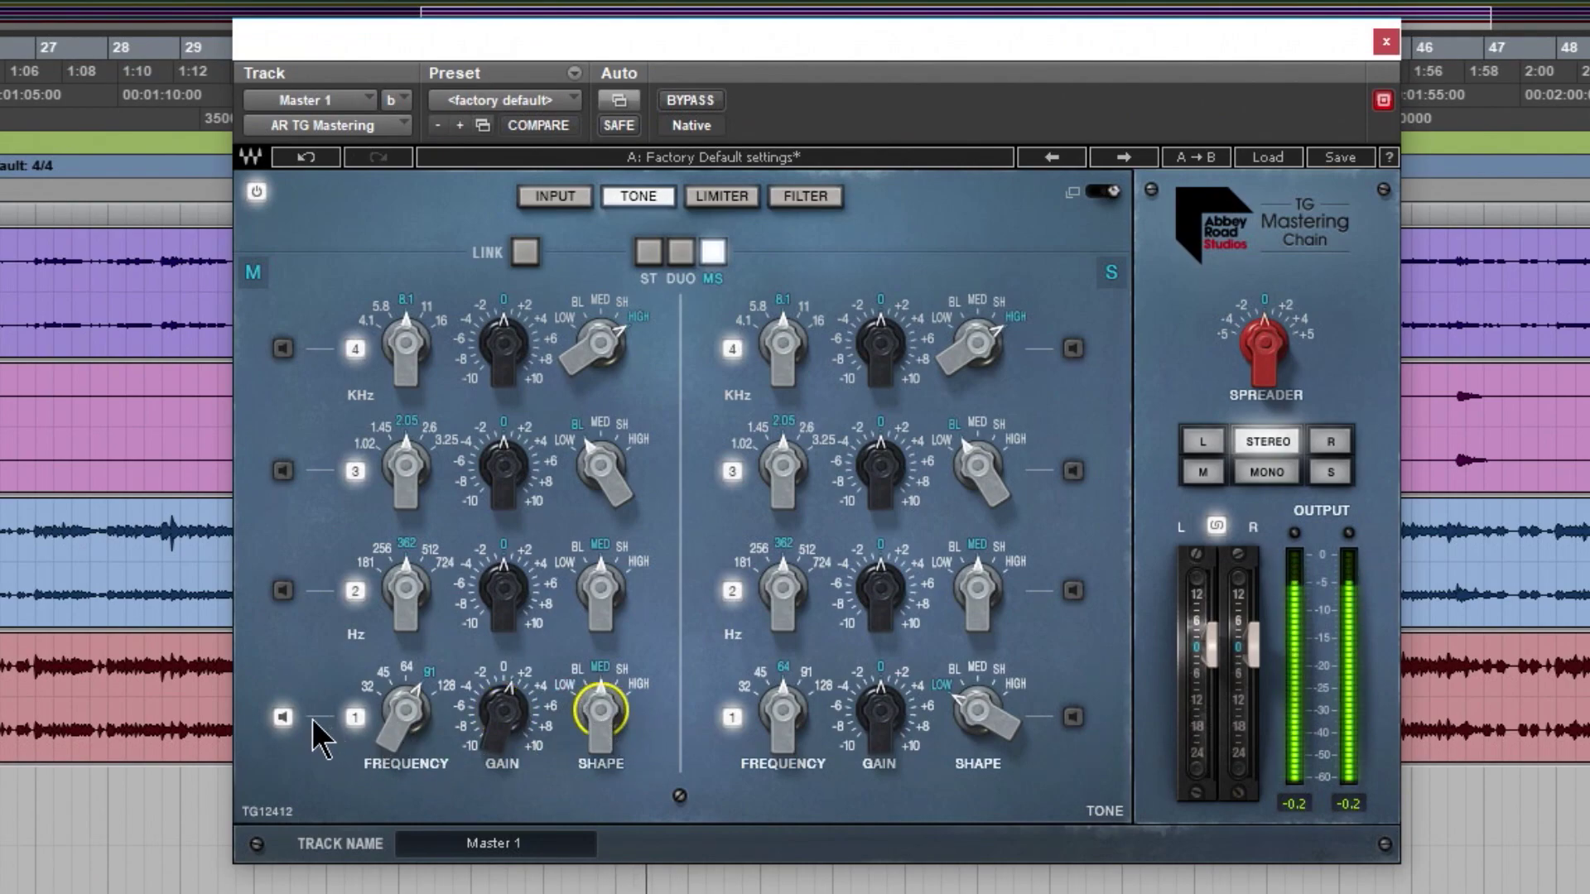
left_click(282, 717)
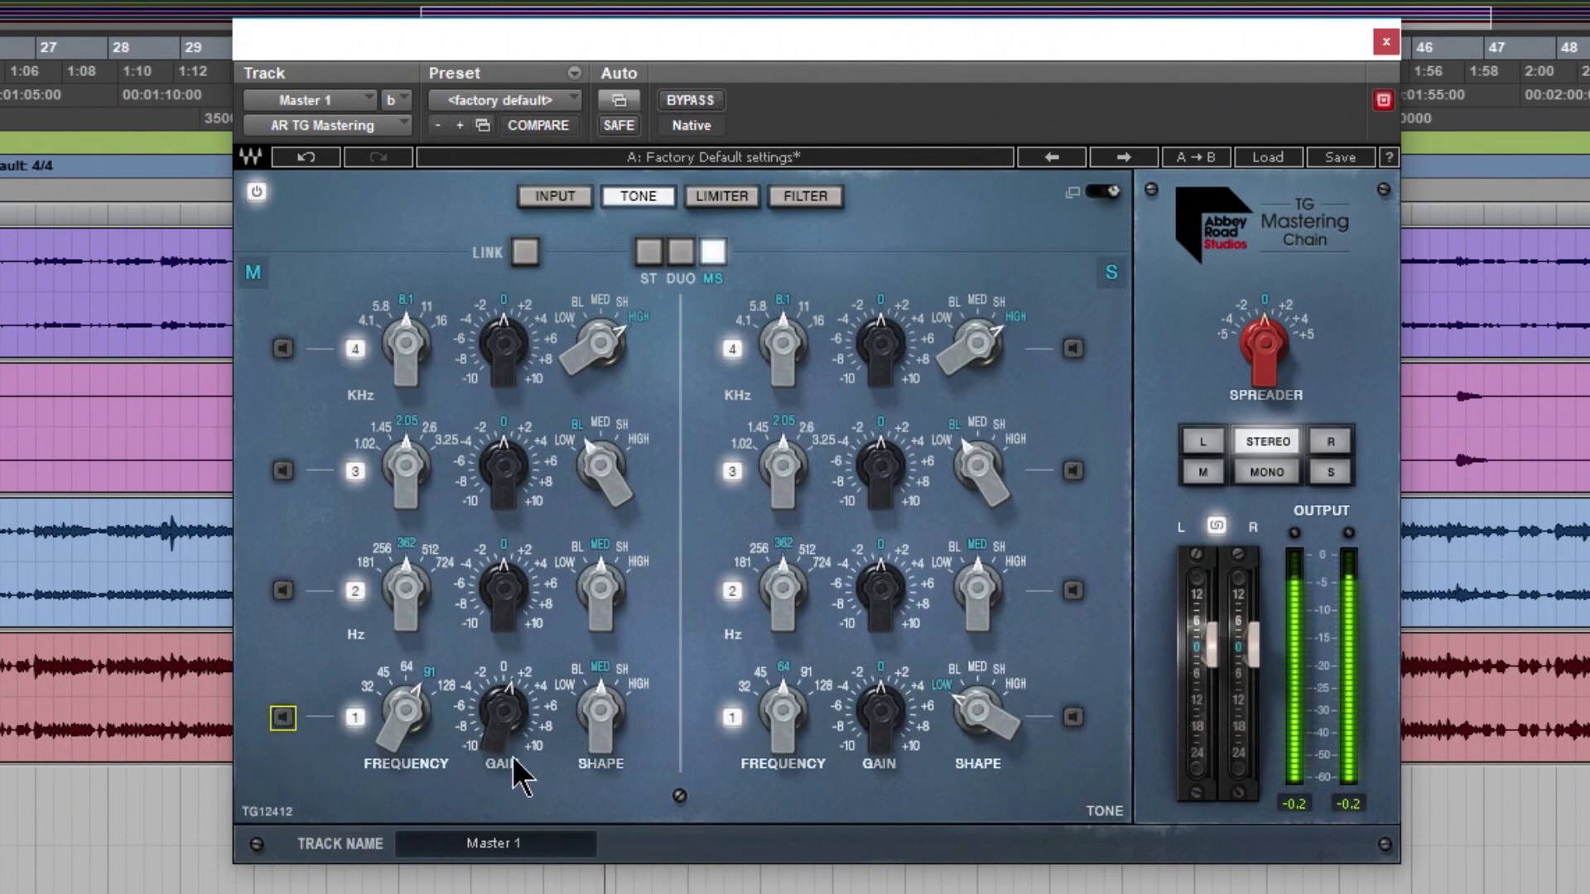
- Retune mid band 1 to 64 Hz with BL shape during playback, comparing the plug-in against bypass
left_click(704, 104)
left_click(704, 104)
mouse_move(502, 710)
left_click_drag(503, 710, 503, 712)
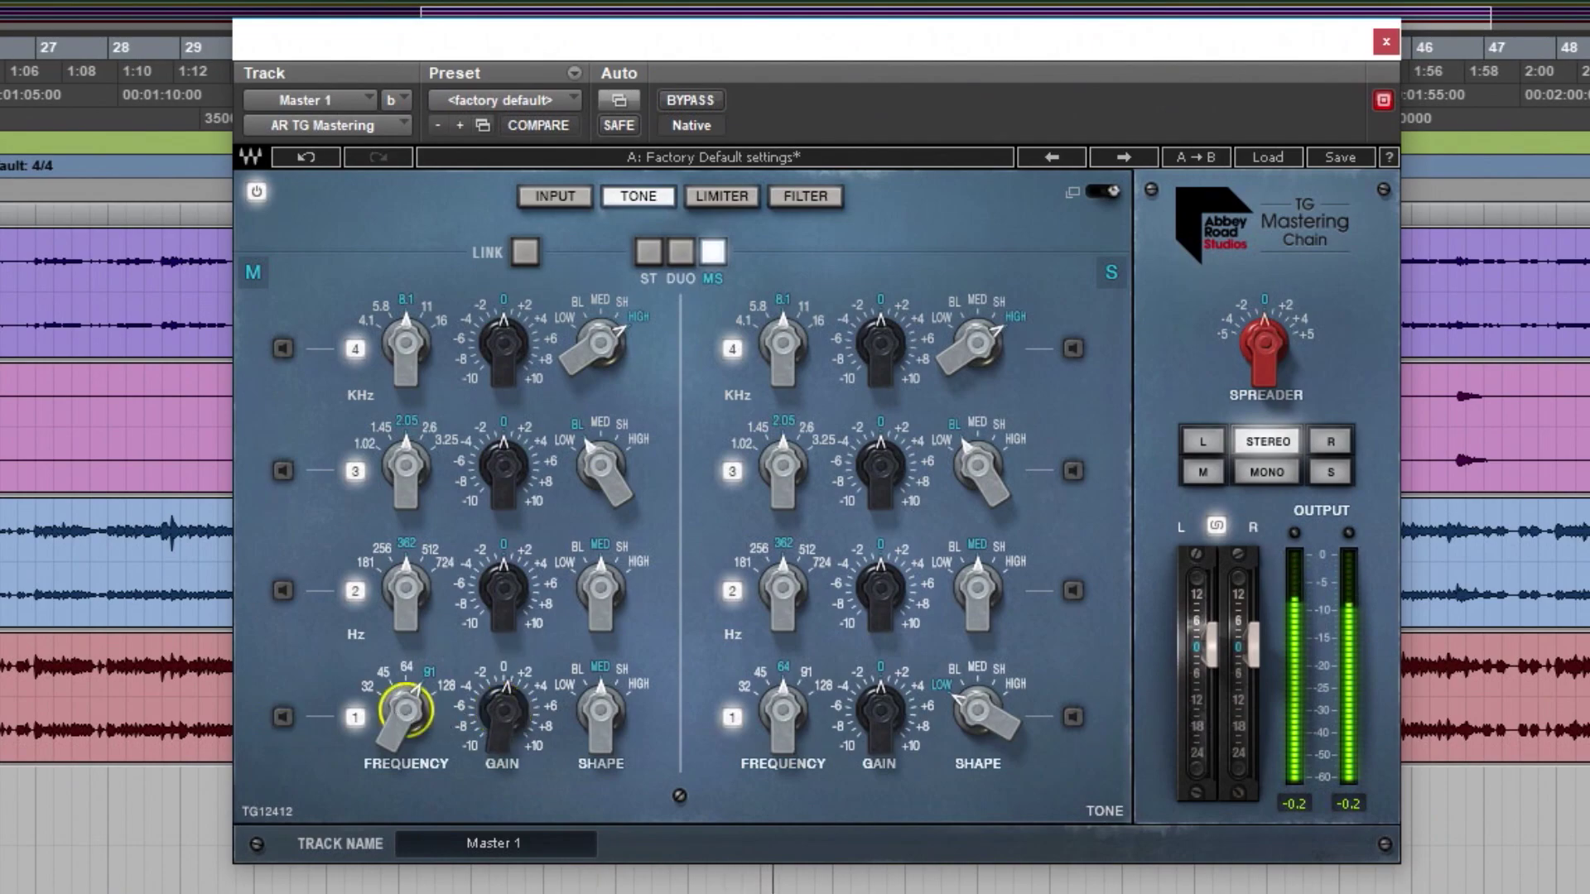
left_click_drag(406, 710, 398, 723)
left_click(590, 710)
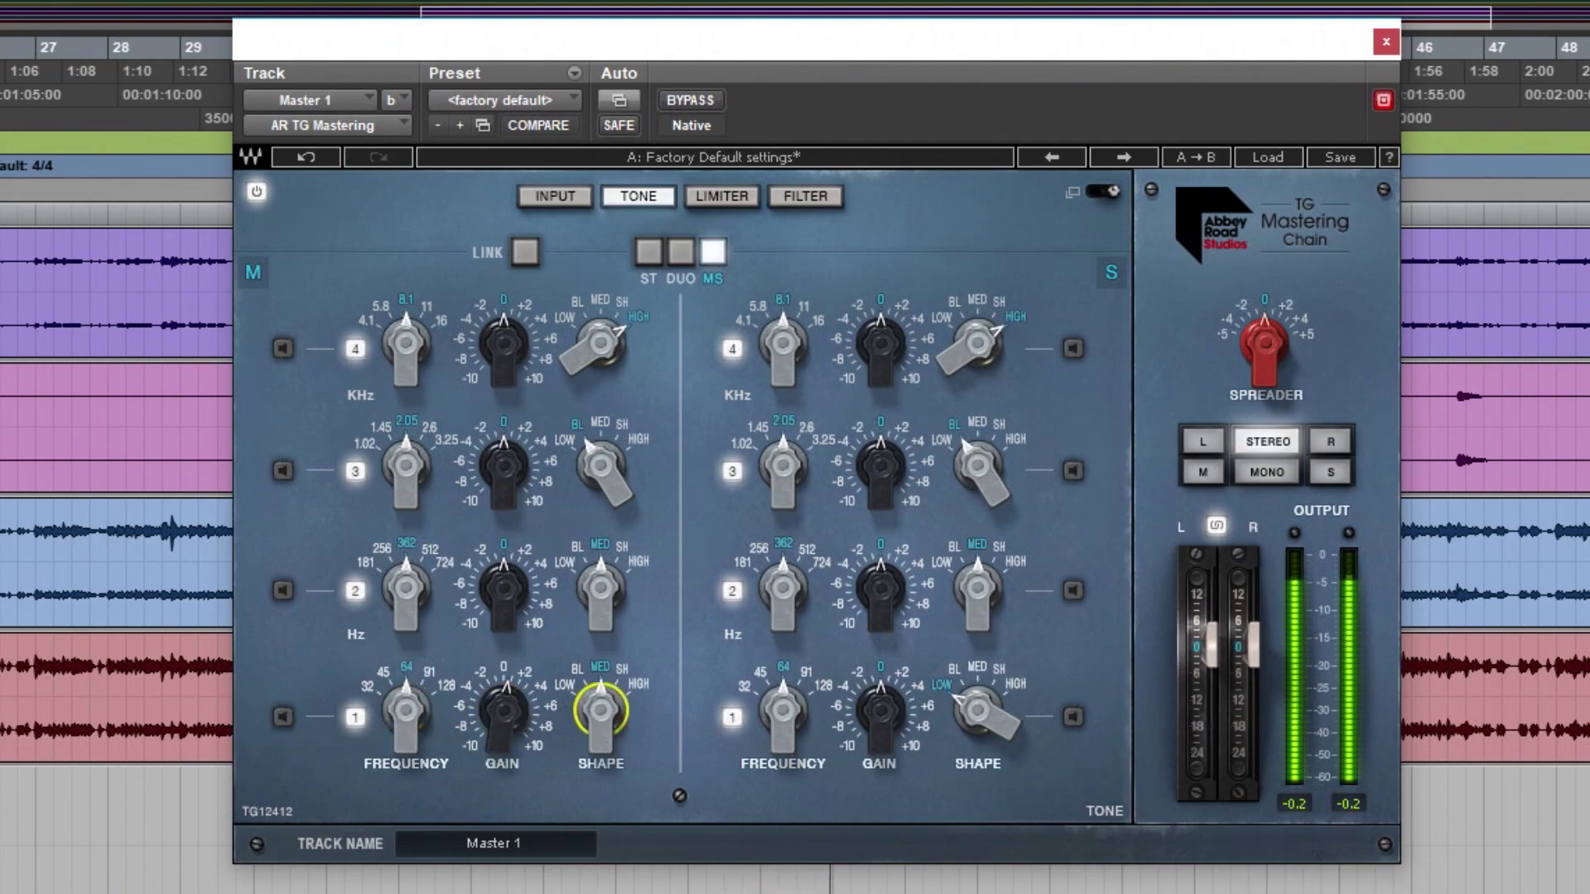
left_click_drag(600, 710, 599, 714)
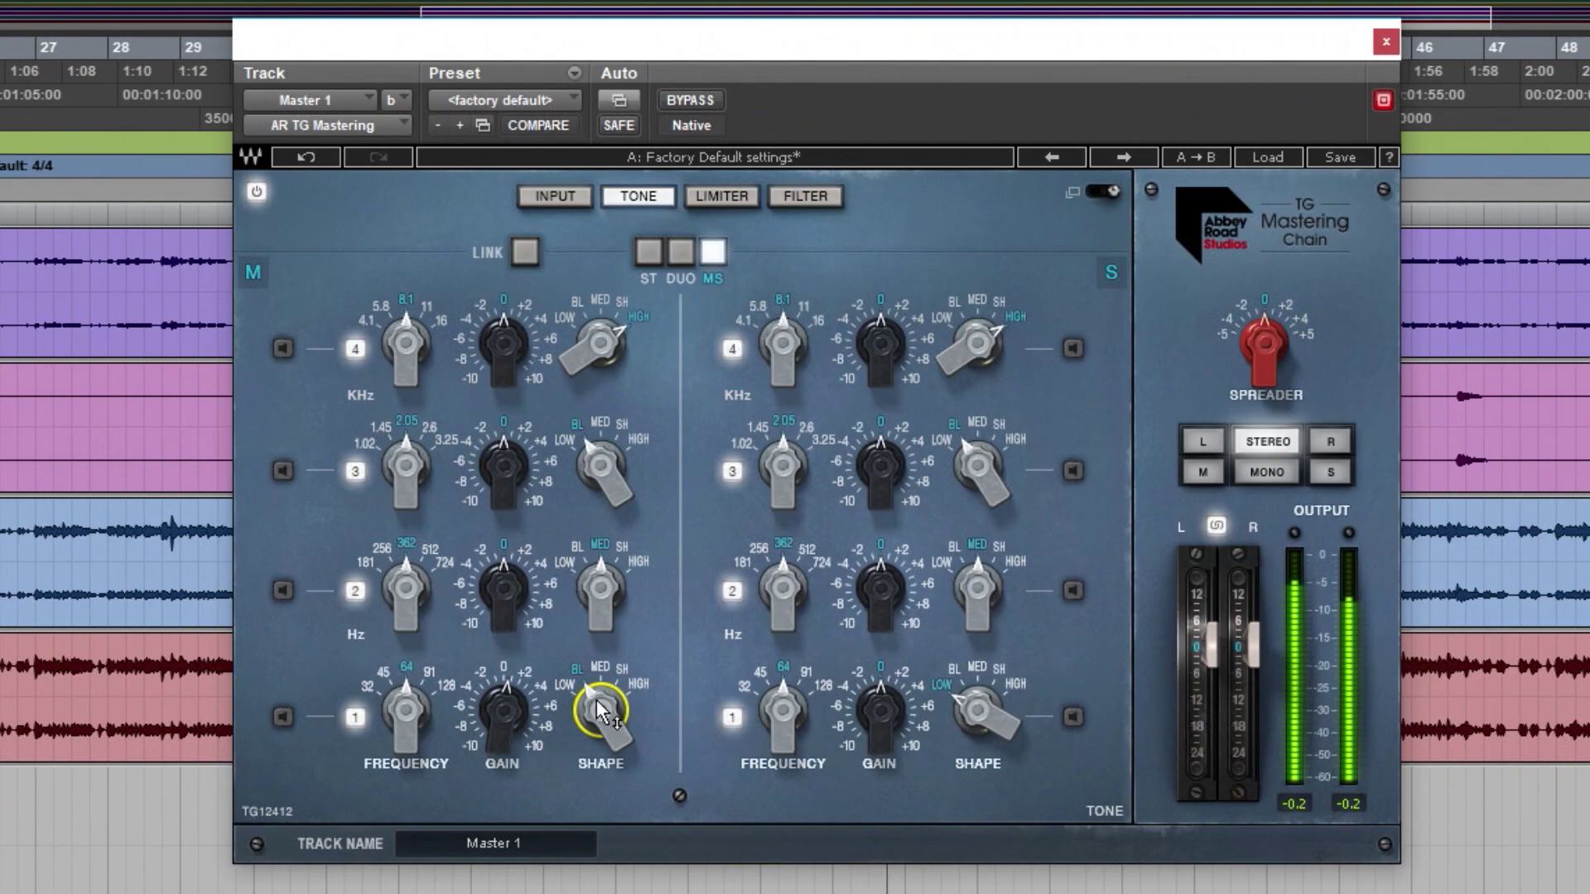
left_click(699, 102)
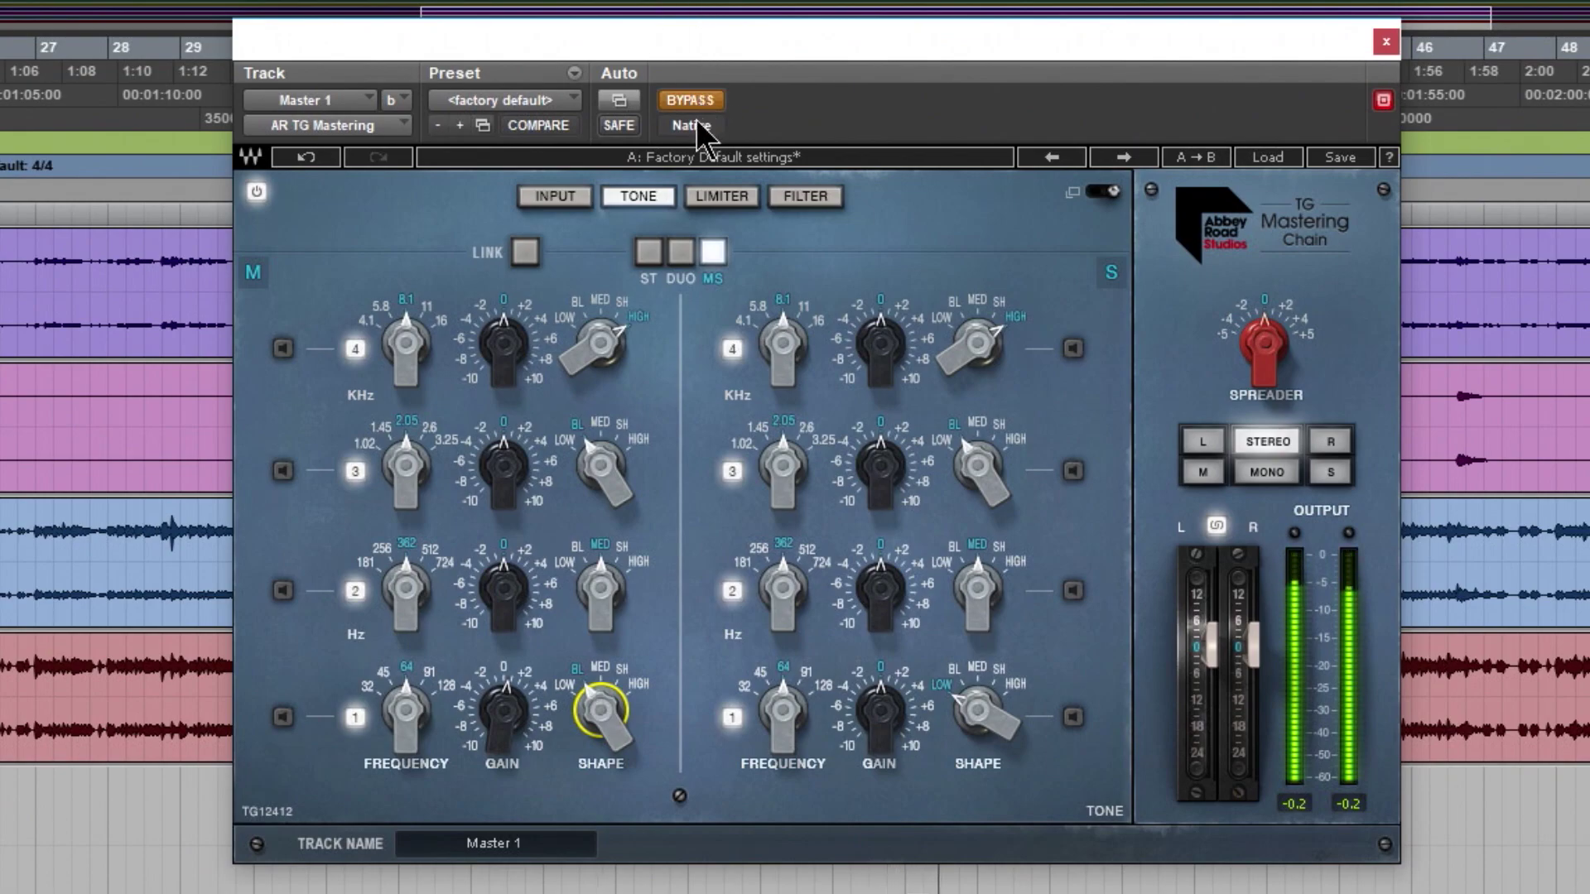
left_click(694, 101)
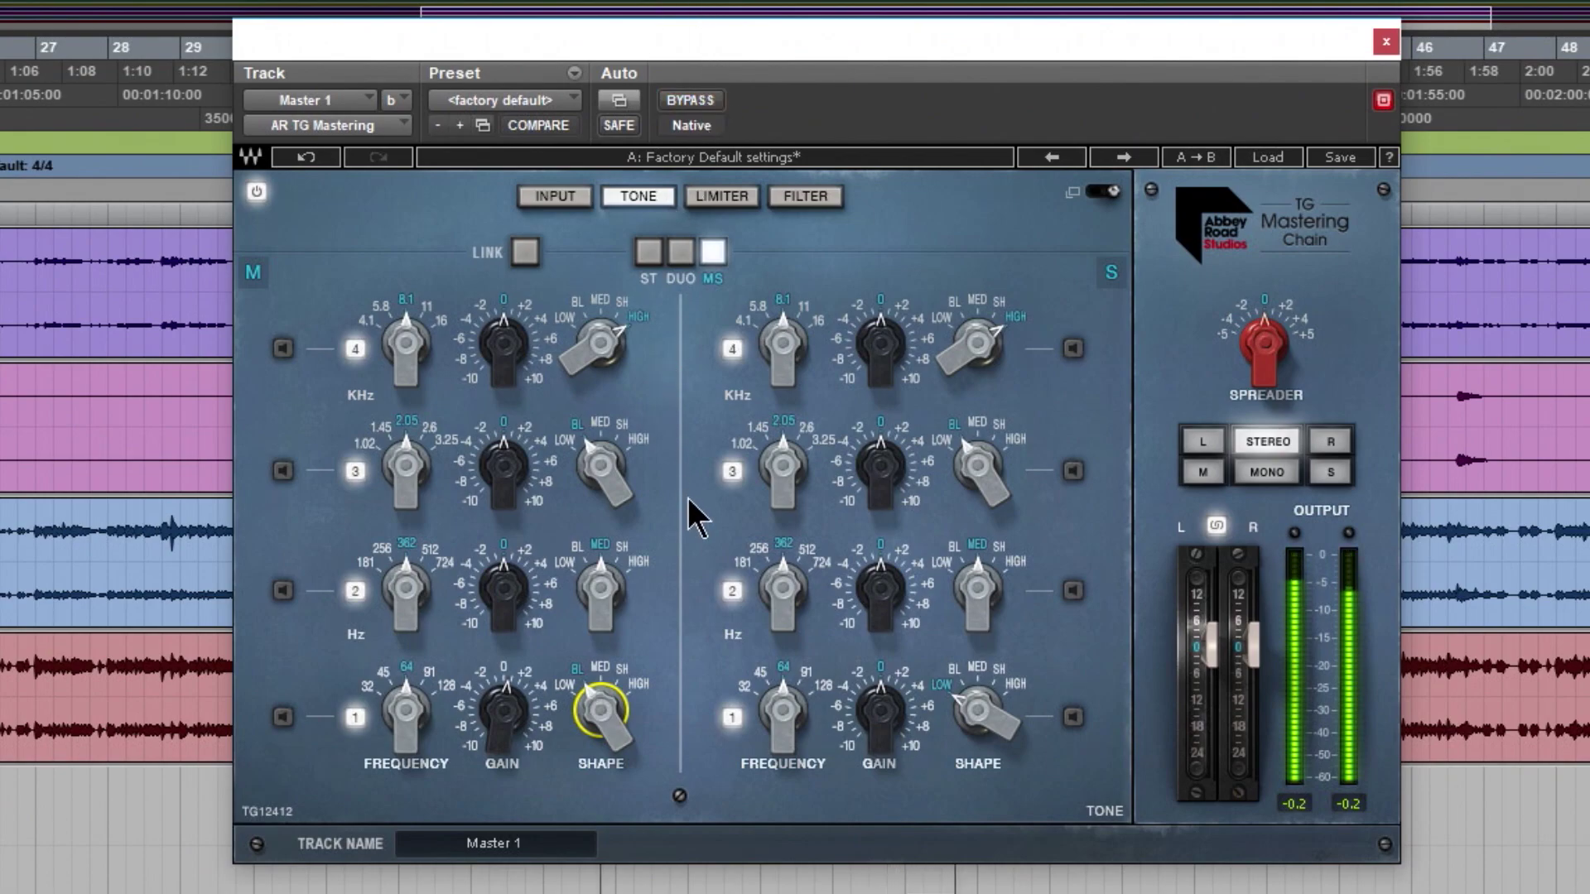
- Solo side band 1 and set it to 32 Hz, BL shape and about -2.90 gain, then raise the spreader to about +2
left_click(1073, 719)
left_click_drag(801, 722, 861, 749)
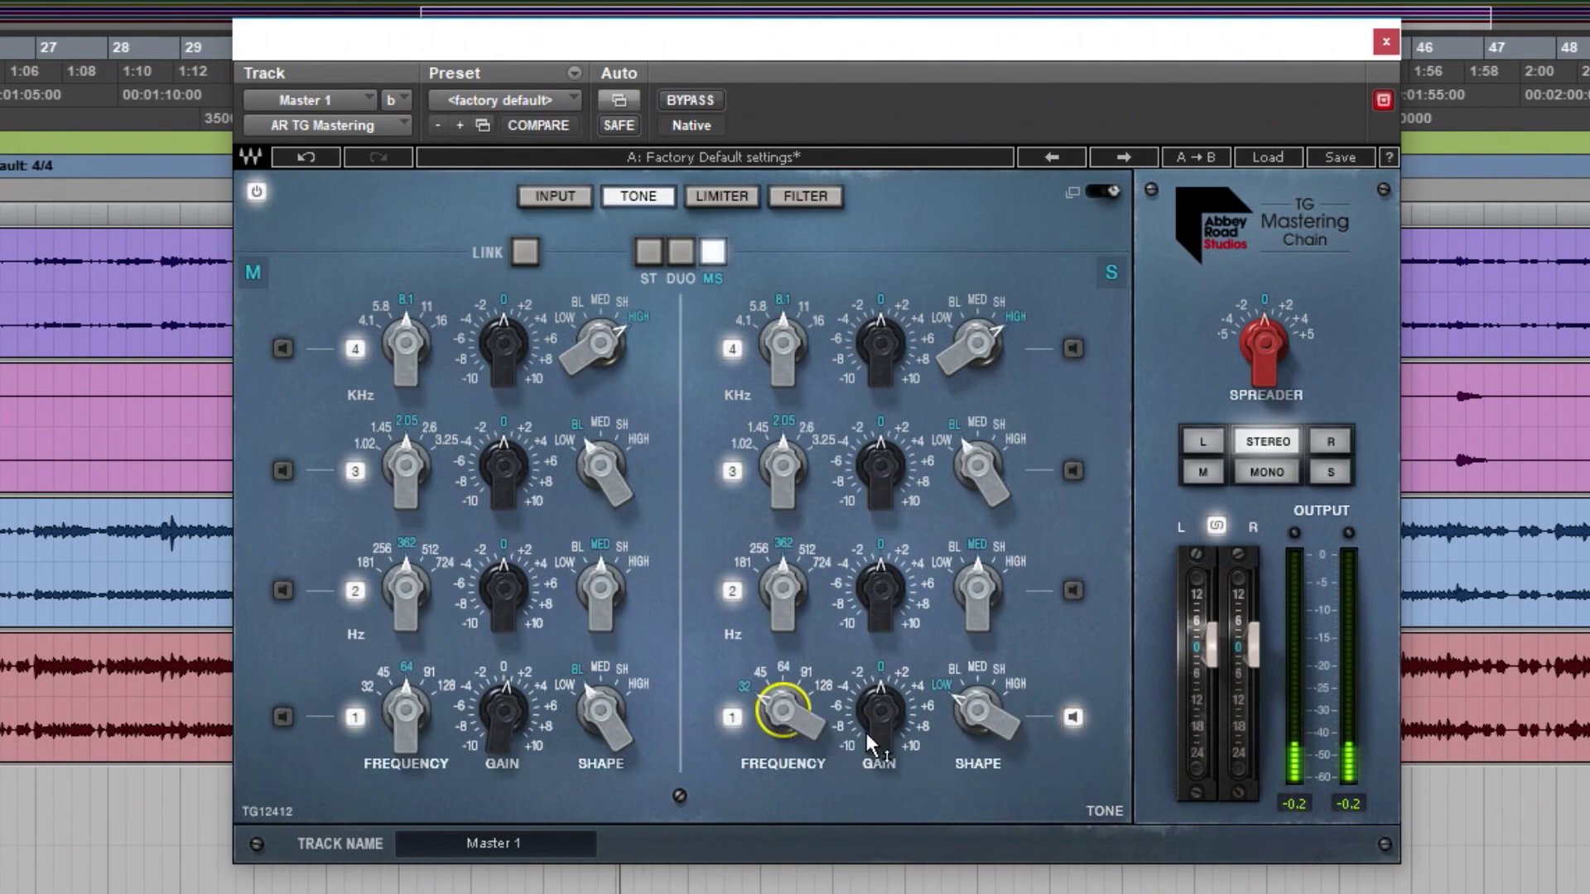
left_click_drag(977, 723, 977, 713)
left_click_drag(876, 722, 878, 743)
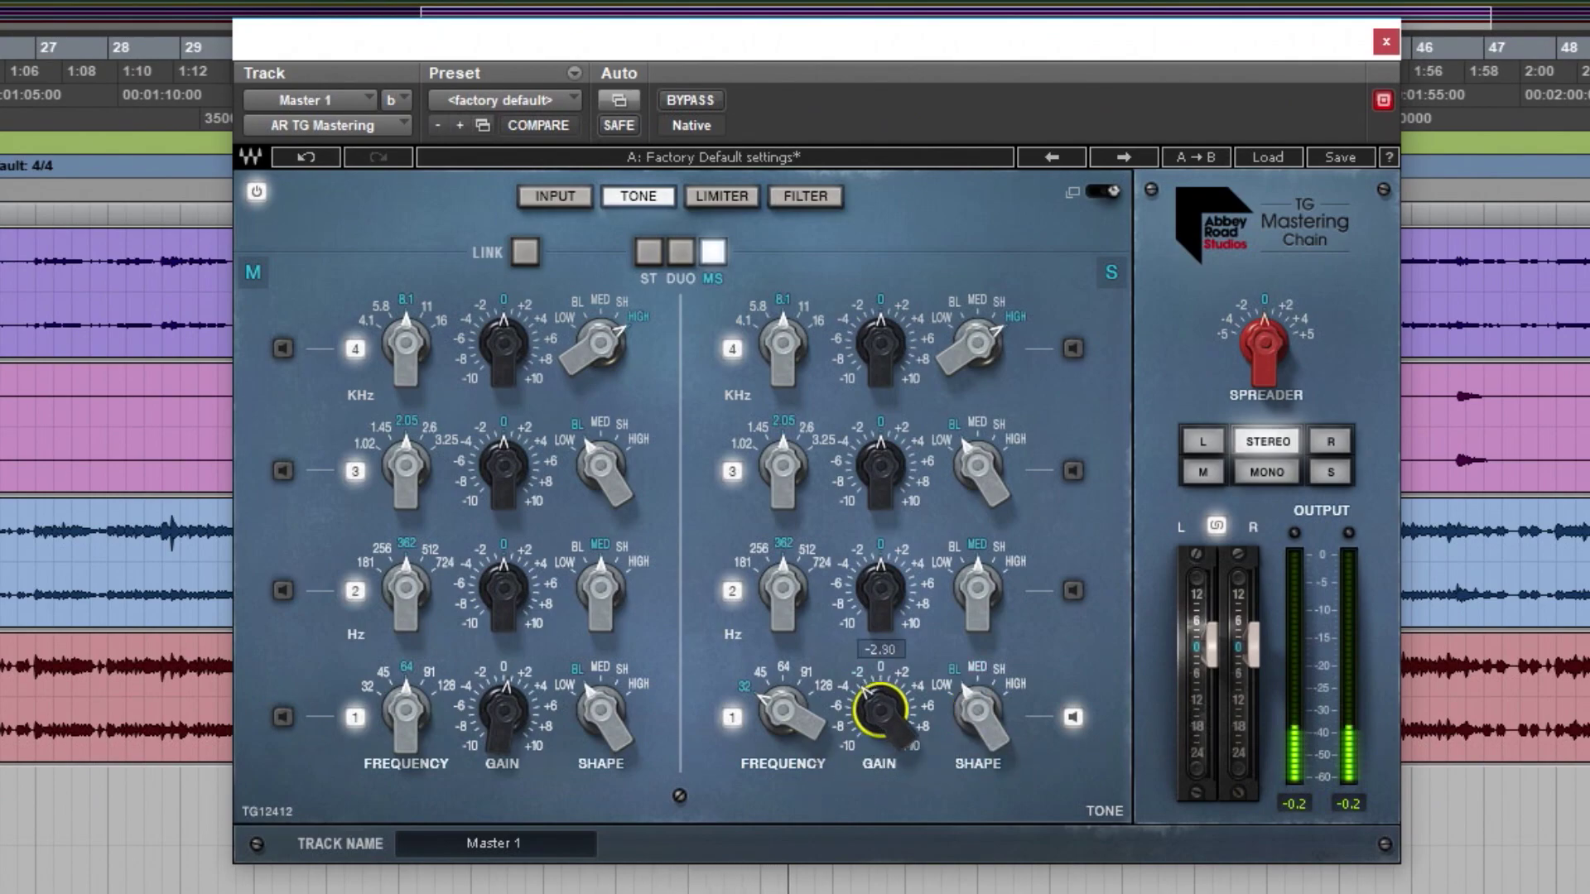
left_click(1264, 349)
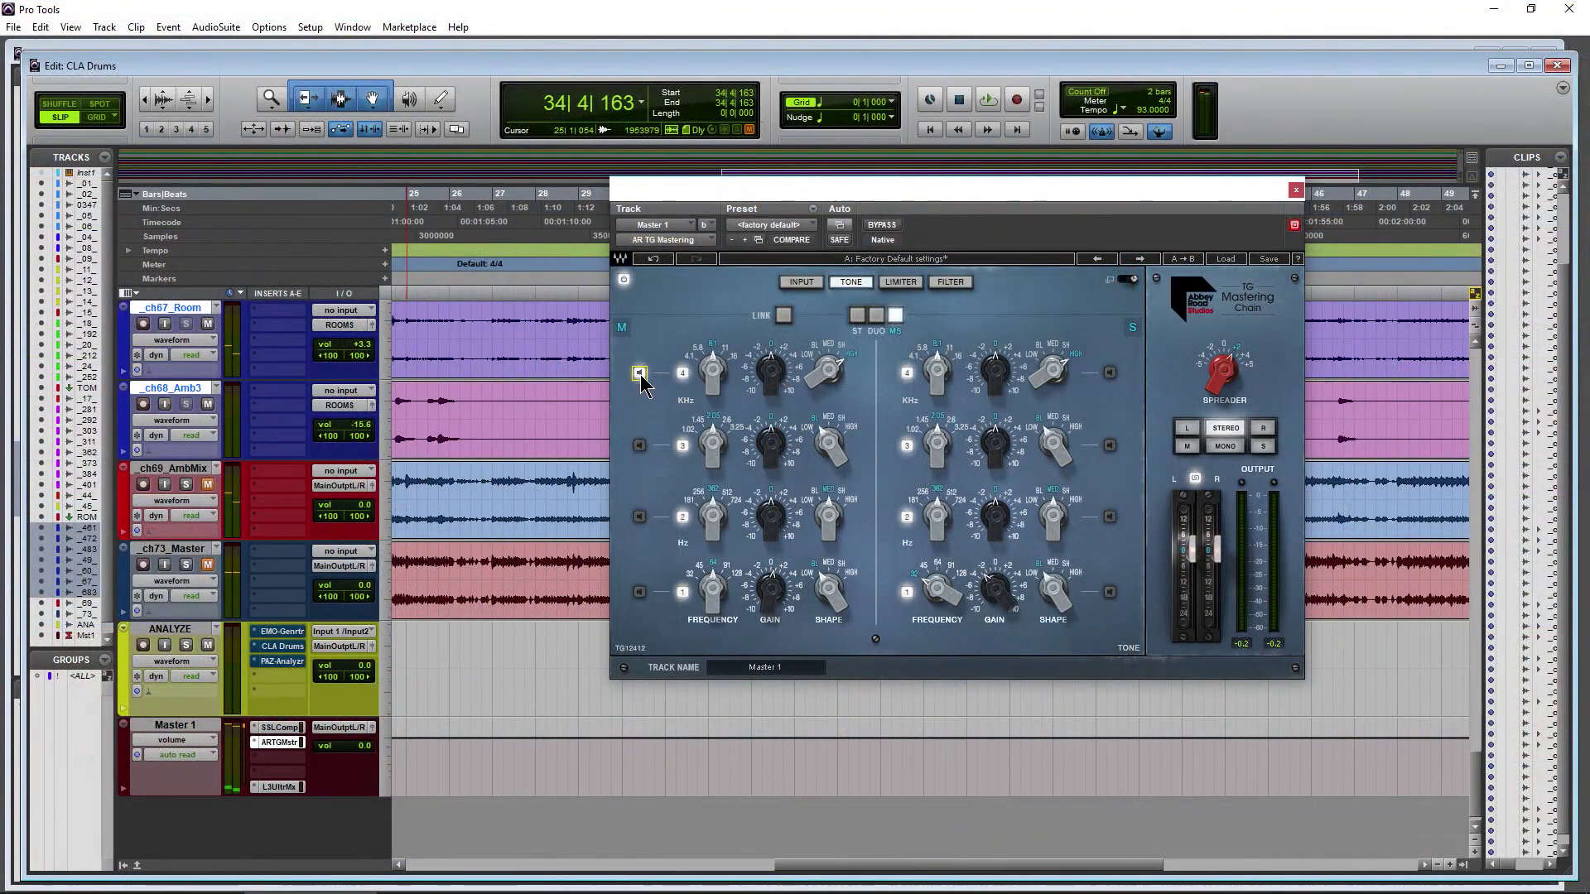
- Set band 4 to 11 kHz on both mid and side during playback, with SH shape and a slight cut on mid and 1.50 gain on side
key("space")
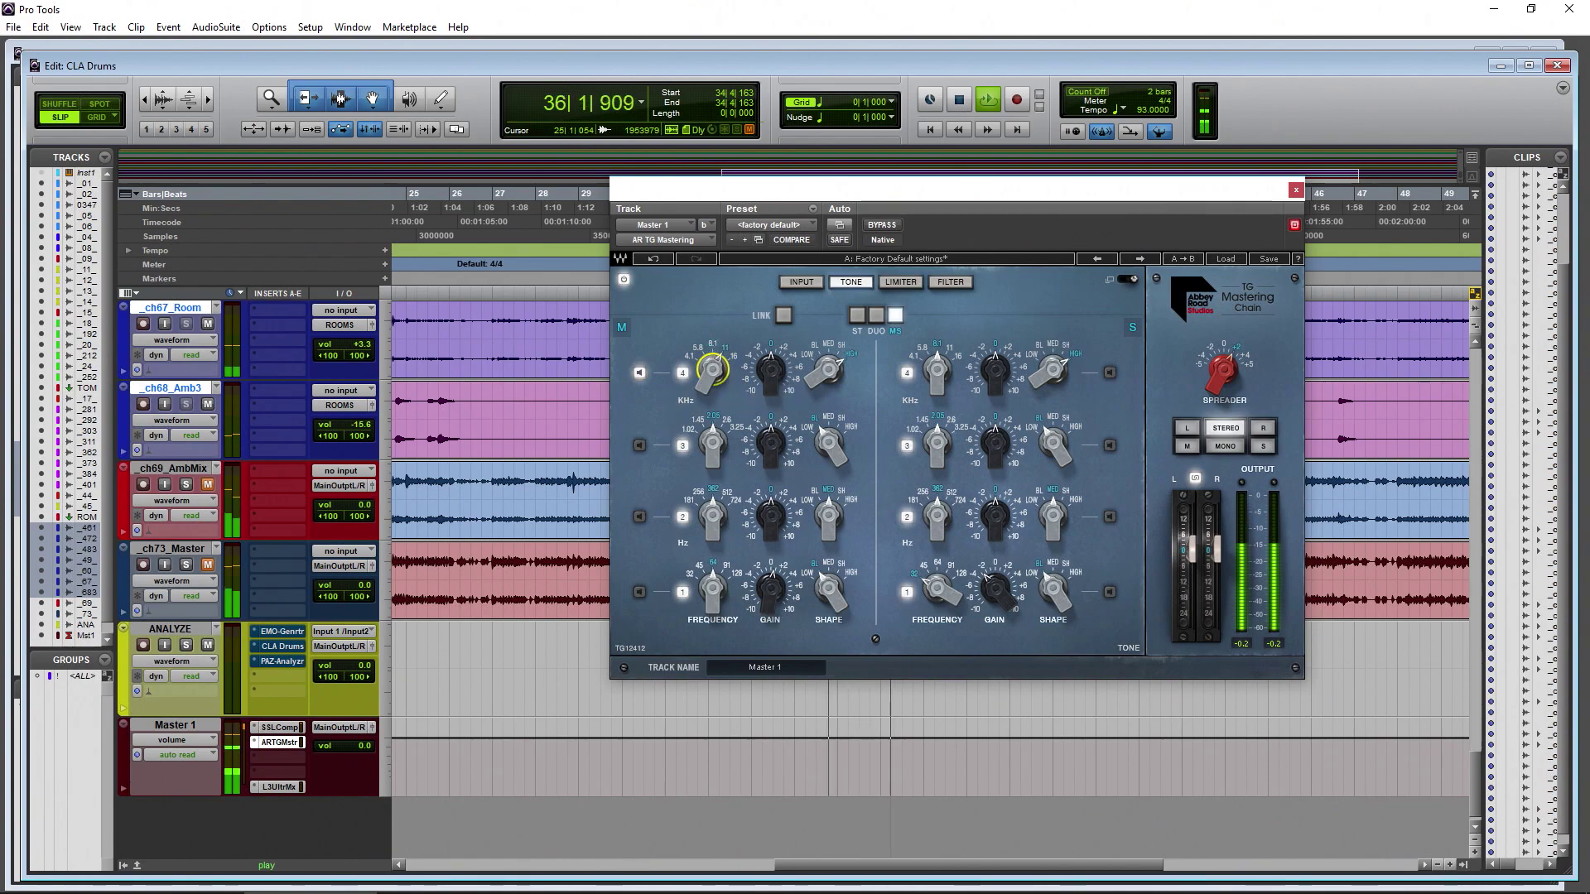
left_click_drag(825, 364, 826, 356)
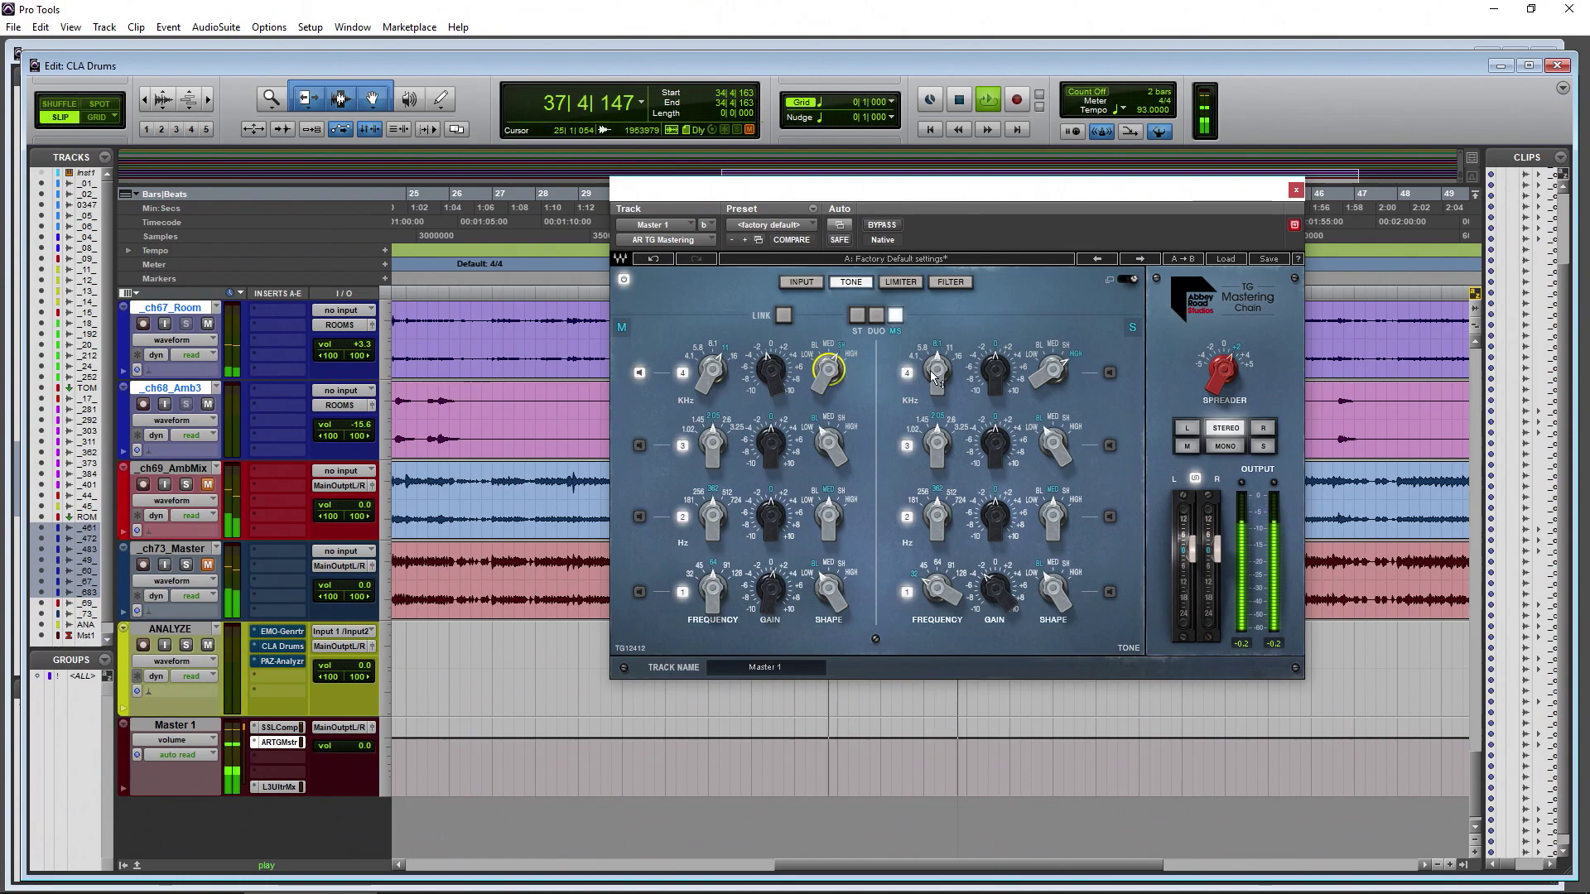
left_click(1109, 375)
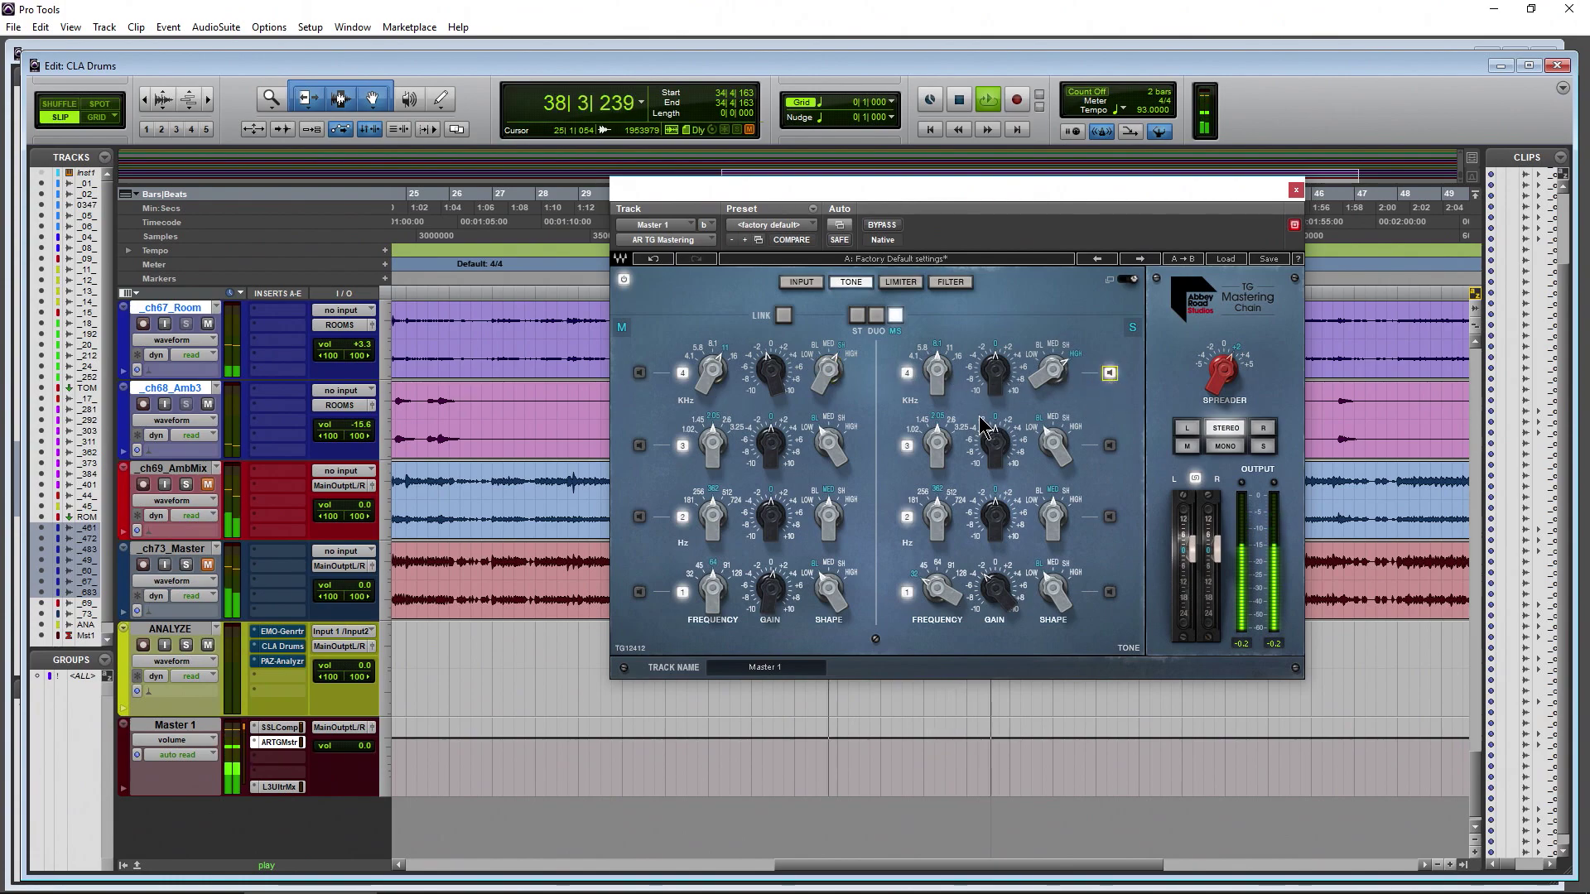
left_click_drag(937, 371, 994, 366)
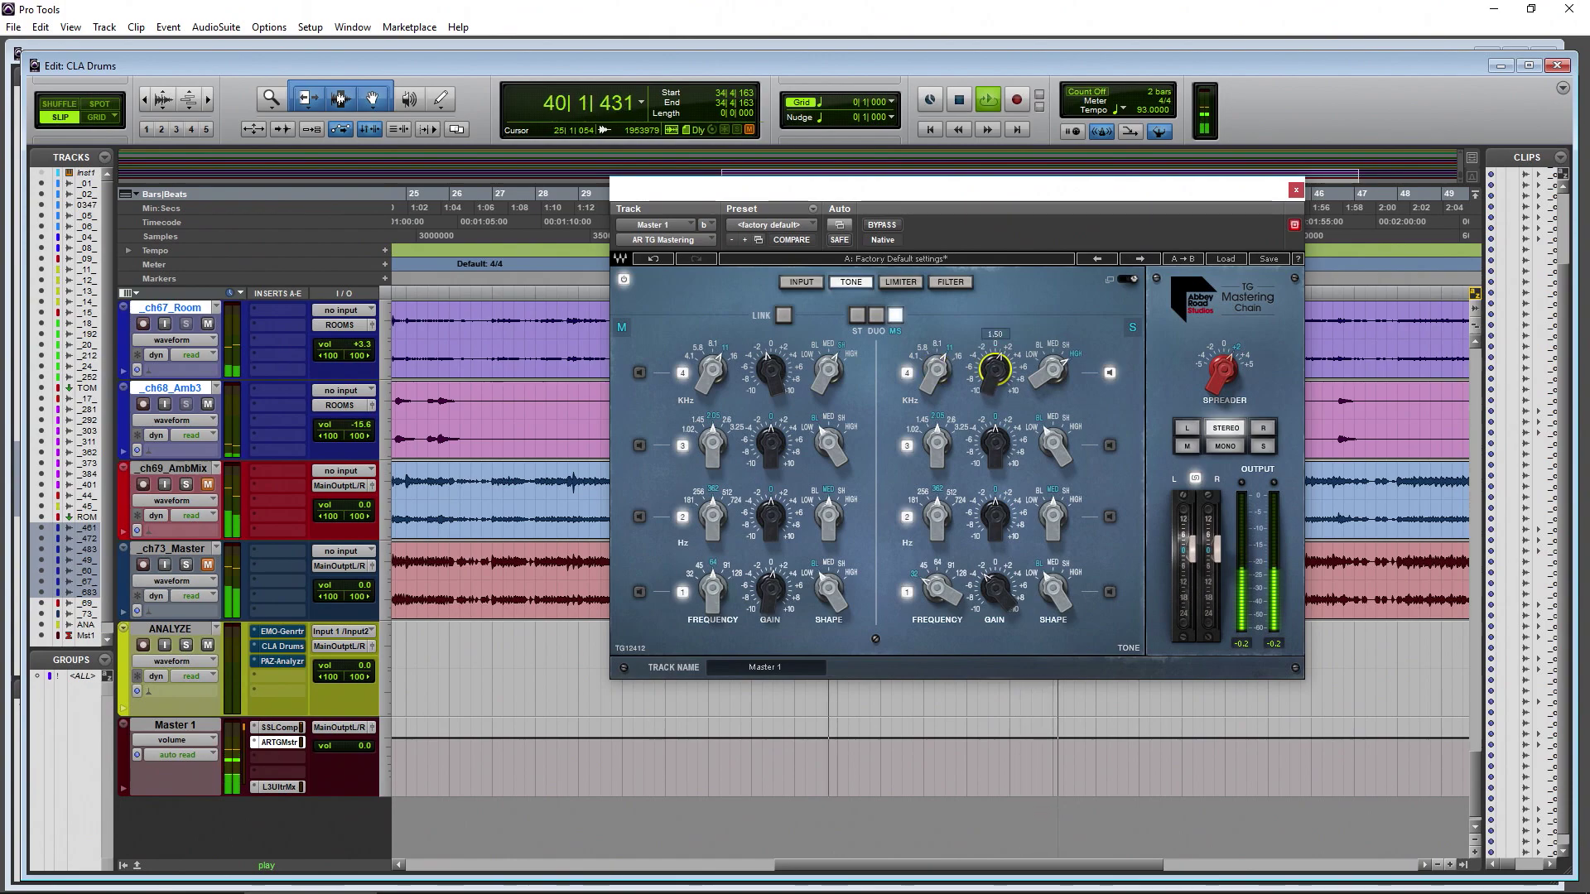
key("space")
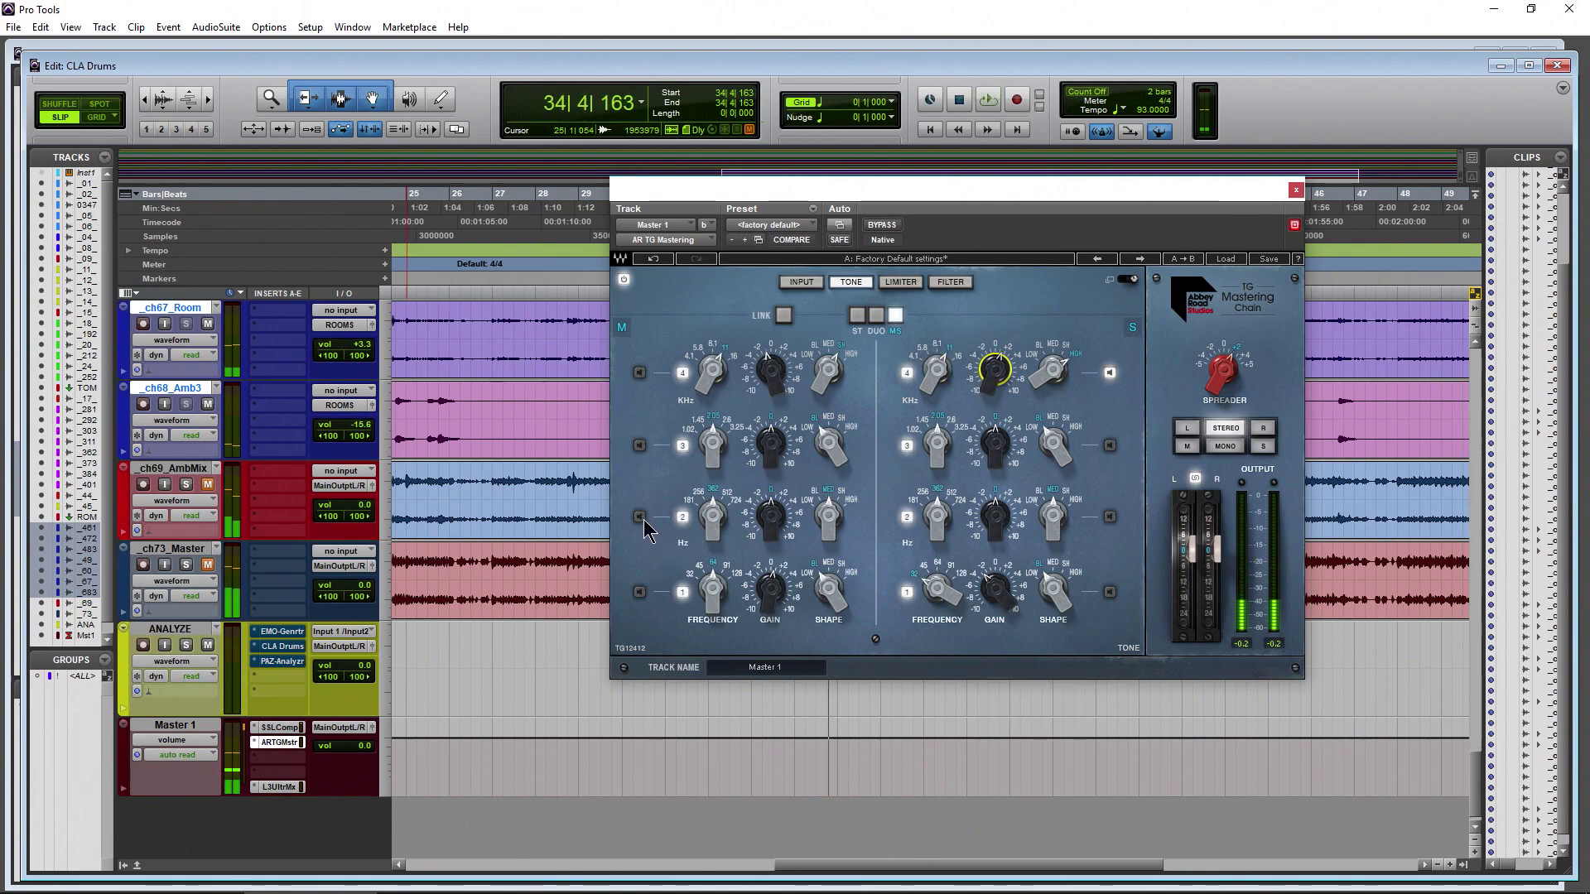
- Solo mid band 2, audition its frequency during playback, and boost it by about 0.75 at 362 Hz
left_click(639, 516)
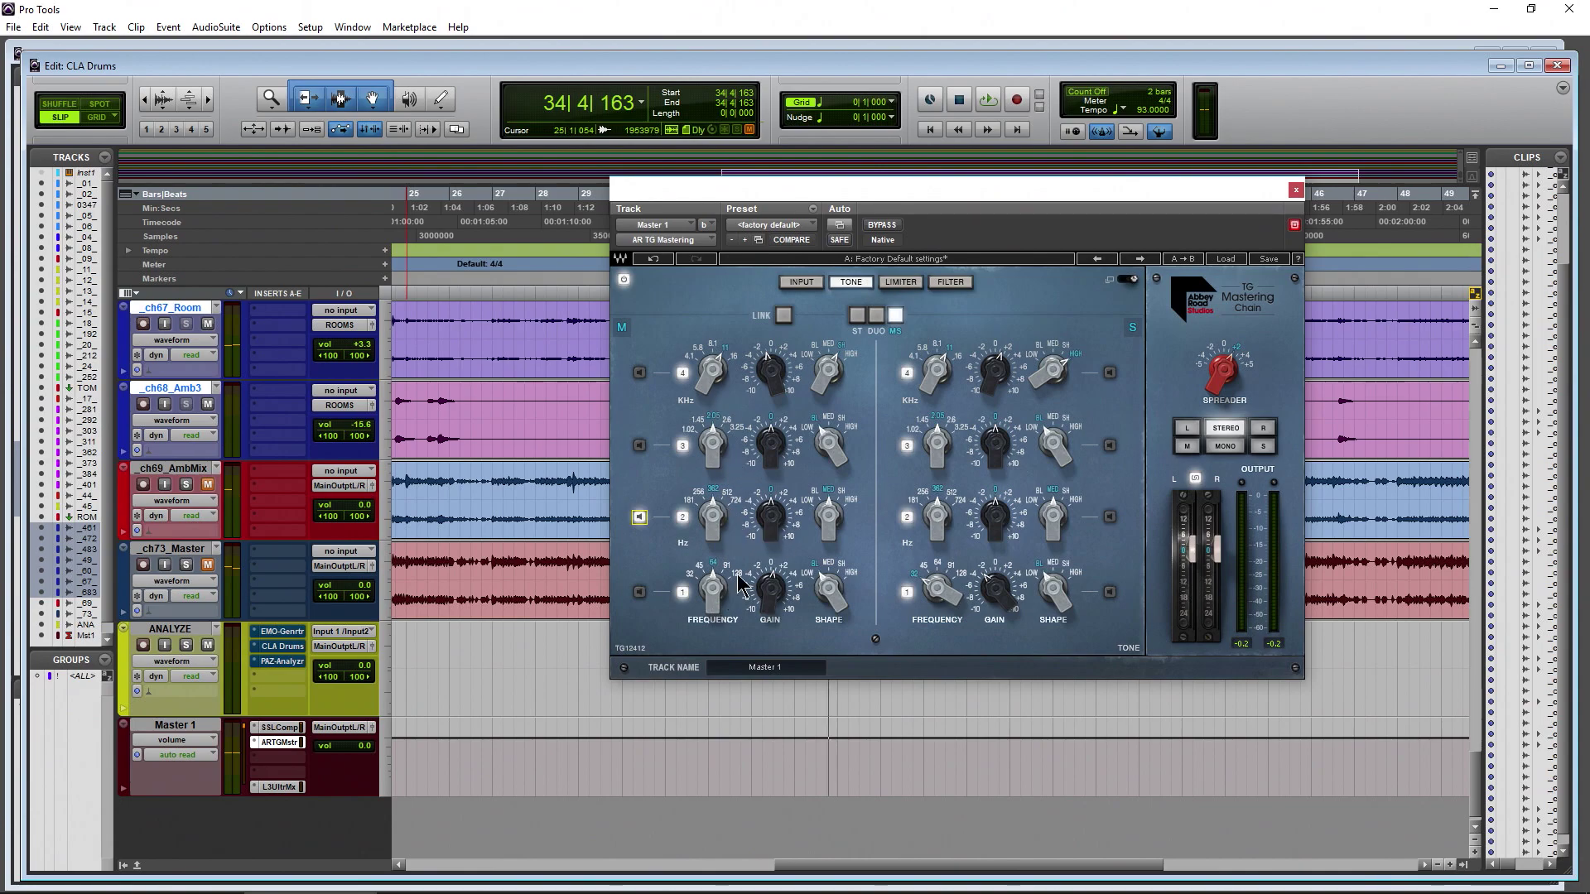
key("space")
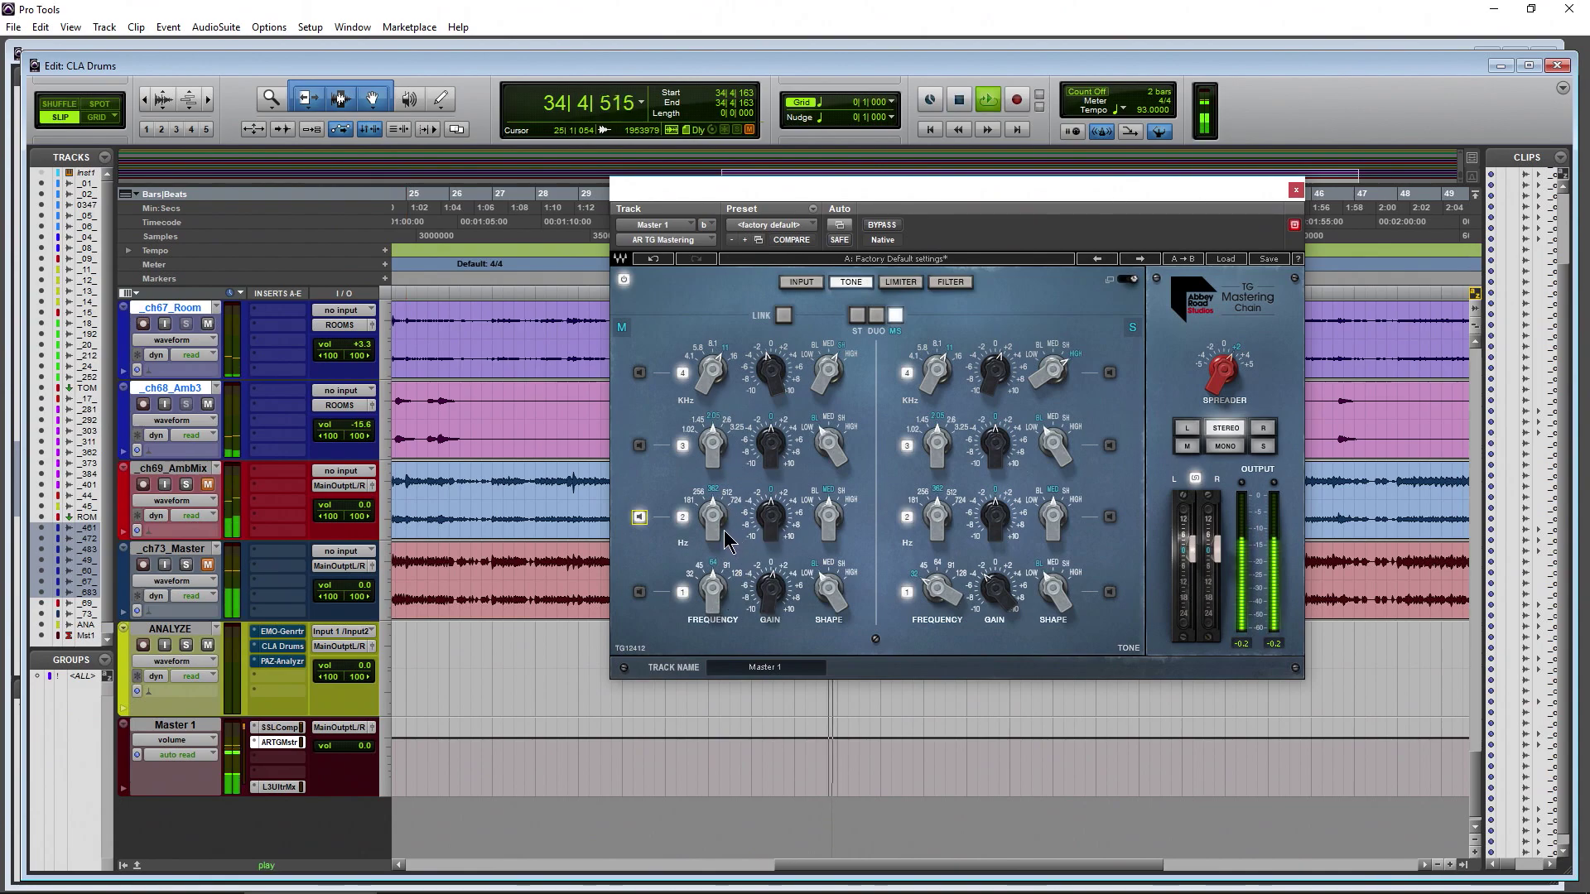
left_click_drag(712, 515, 713, 510)
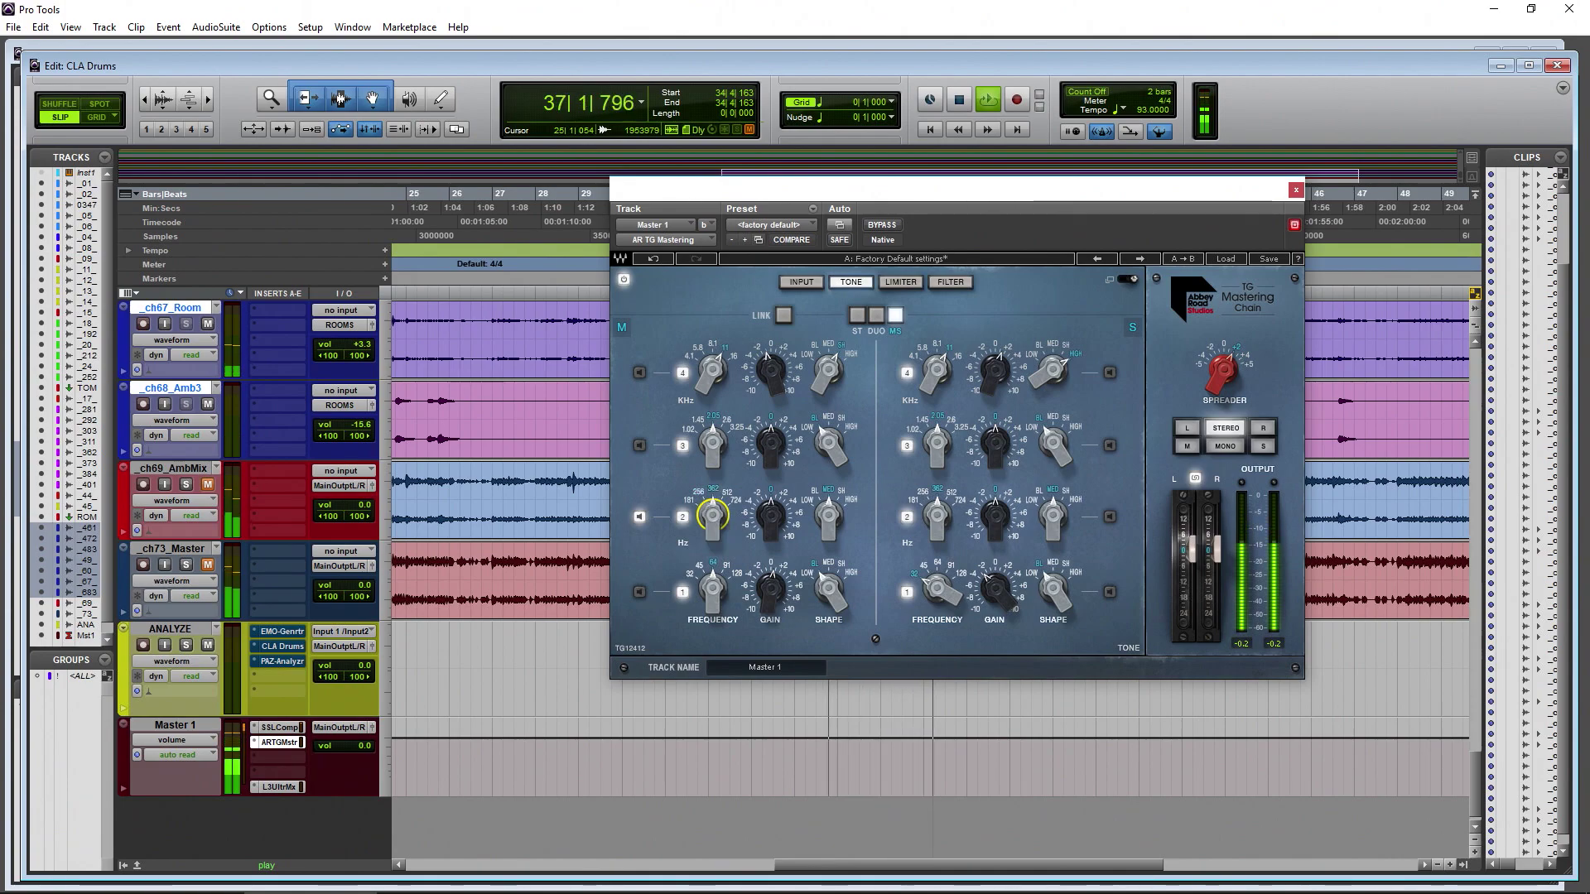
left_click_drag(712, 515, 712, 522)
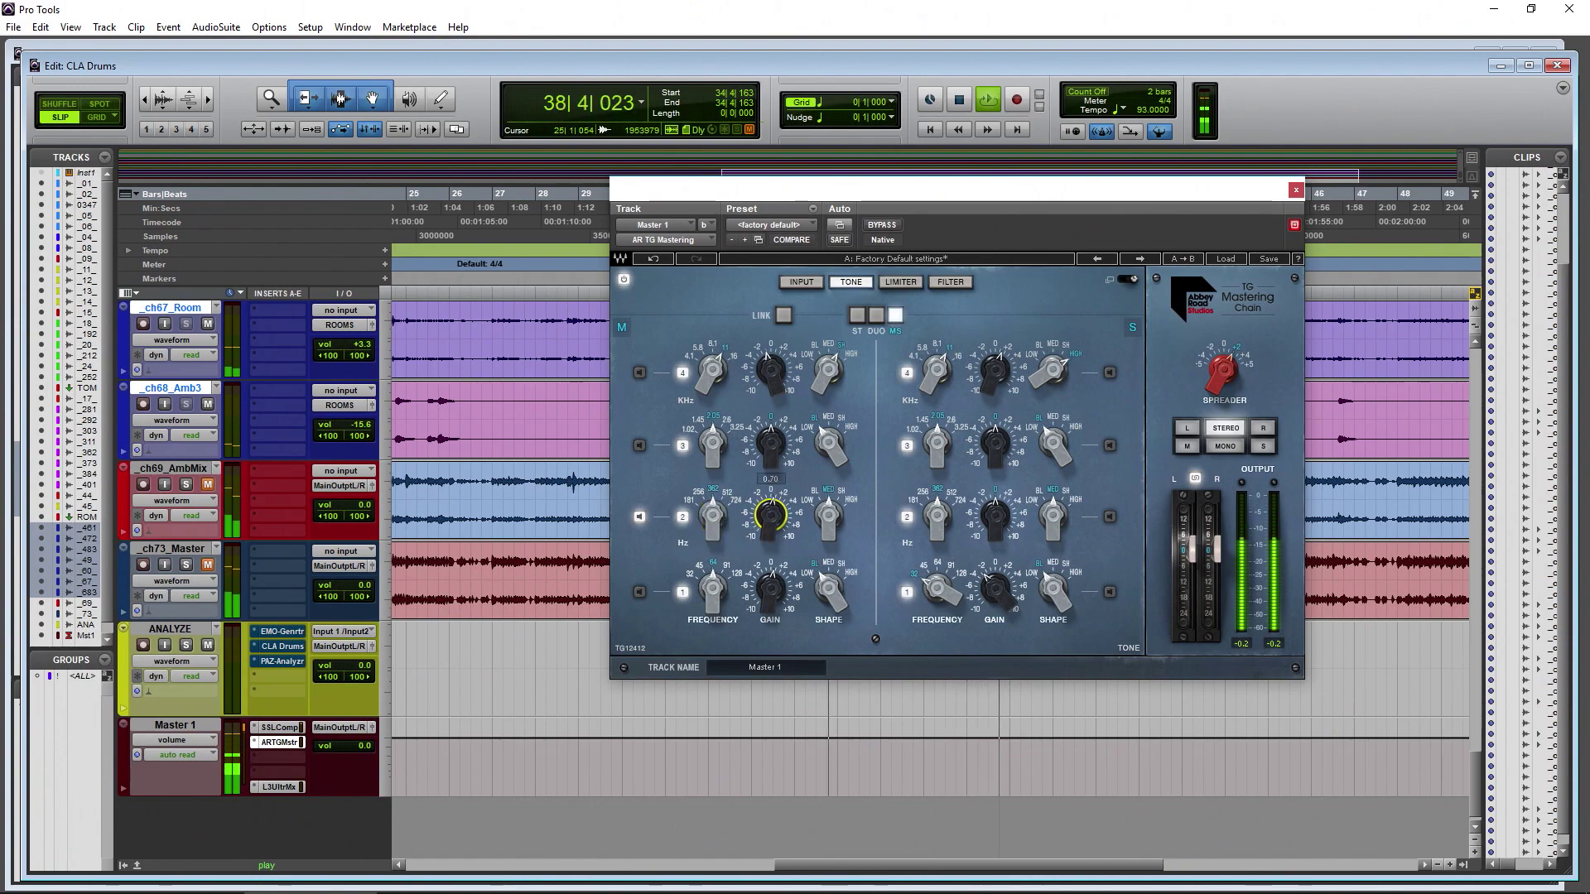
- Solo side band 2, set it to 256 Hz with BL shape and a gain cut, and release the solo
left_click(1110, 516)
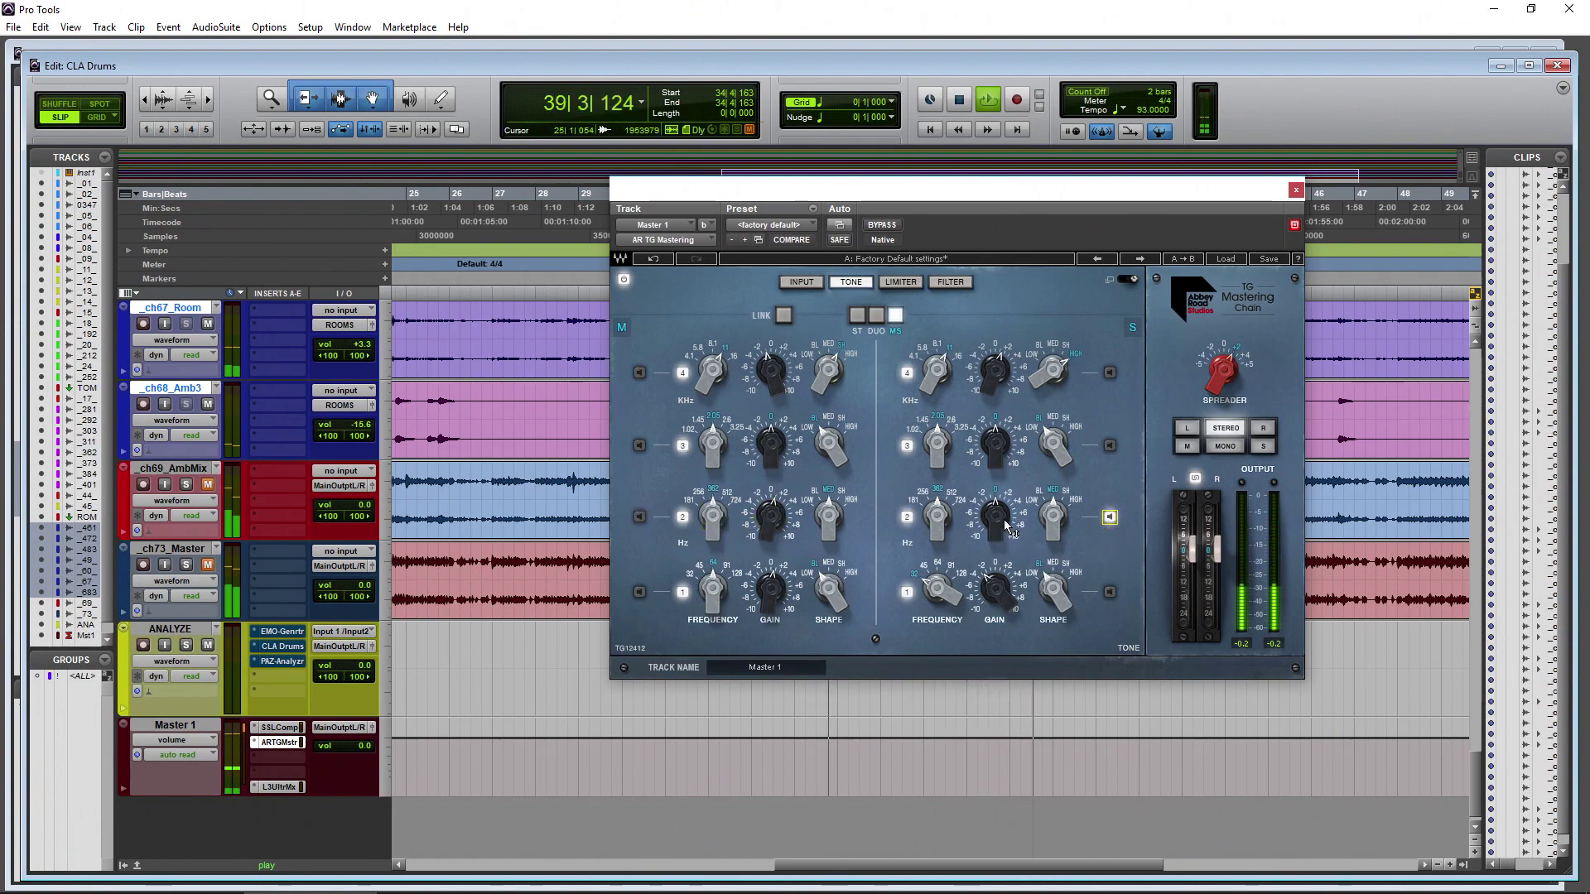
left_click_drag(996, 516, 1054, 508)
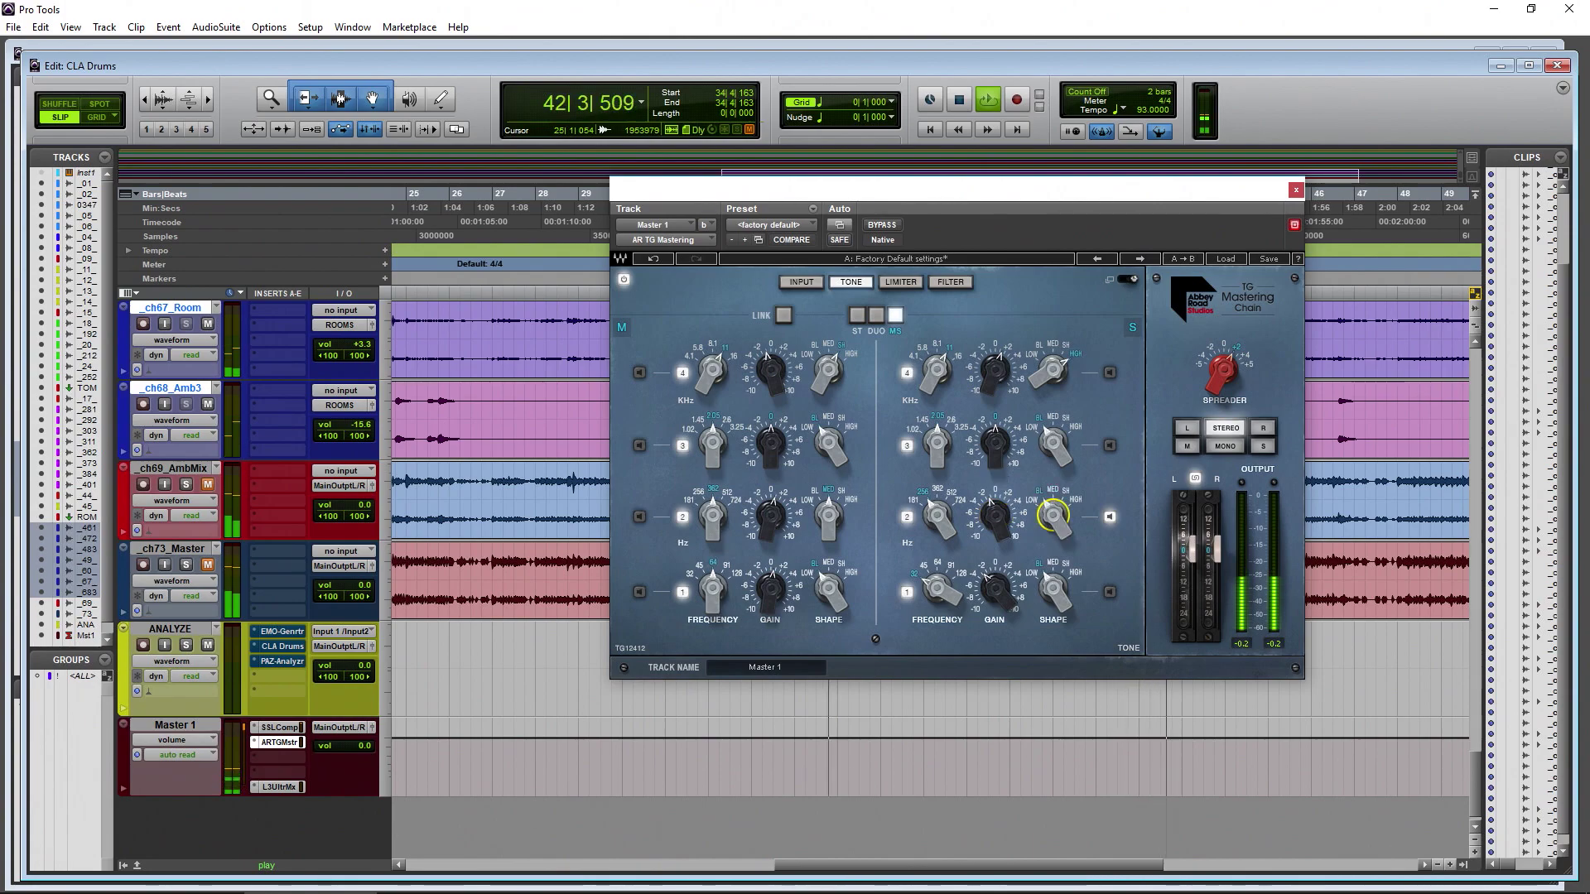
left_click(936, 515)
left_click_drag(936, 515, 936, 525)
left_click(1109, 518)
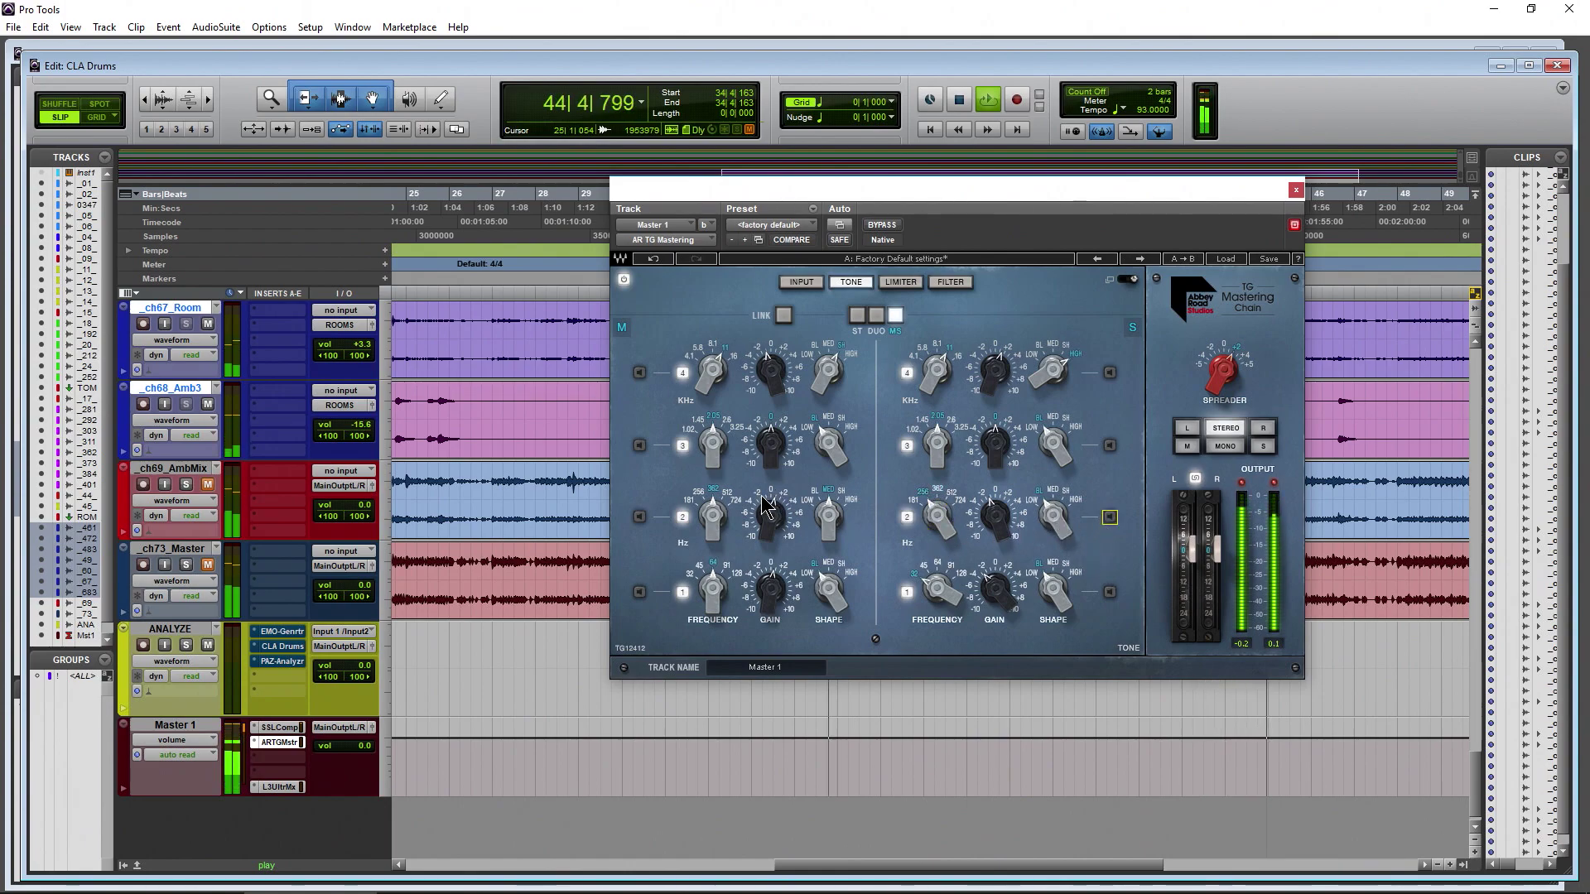
- Solo mid band 3 and set it to 2.6 kHz with MED shape and 1.20 gain during playback
left_click(639, 445)
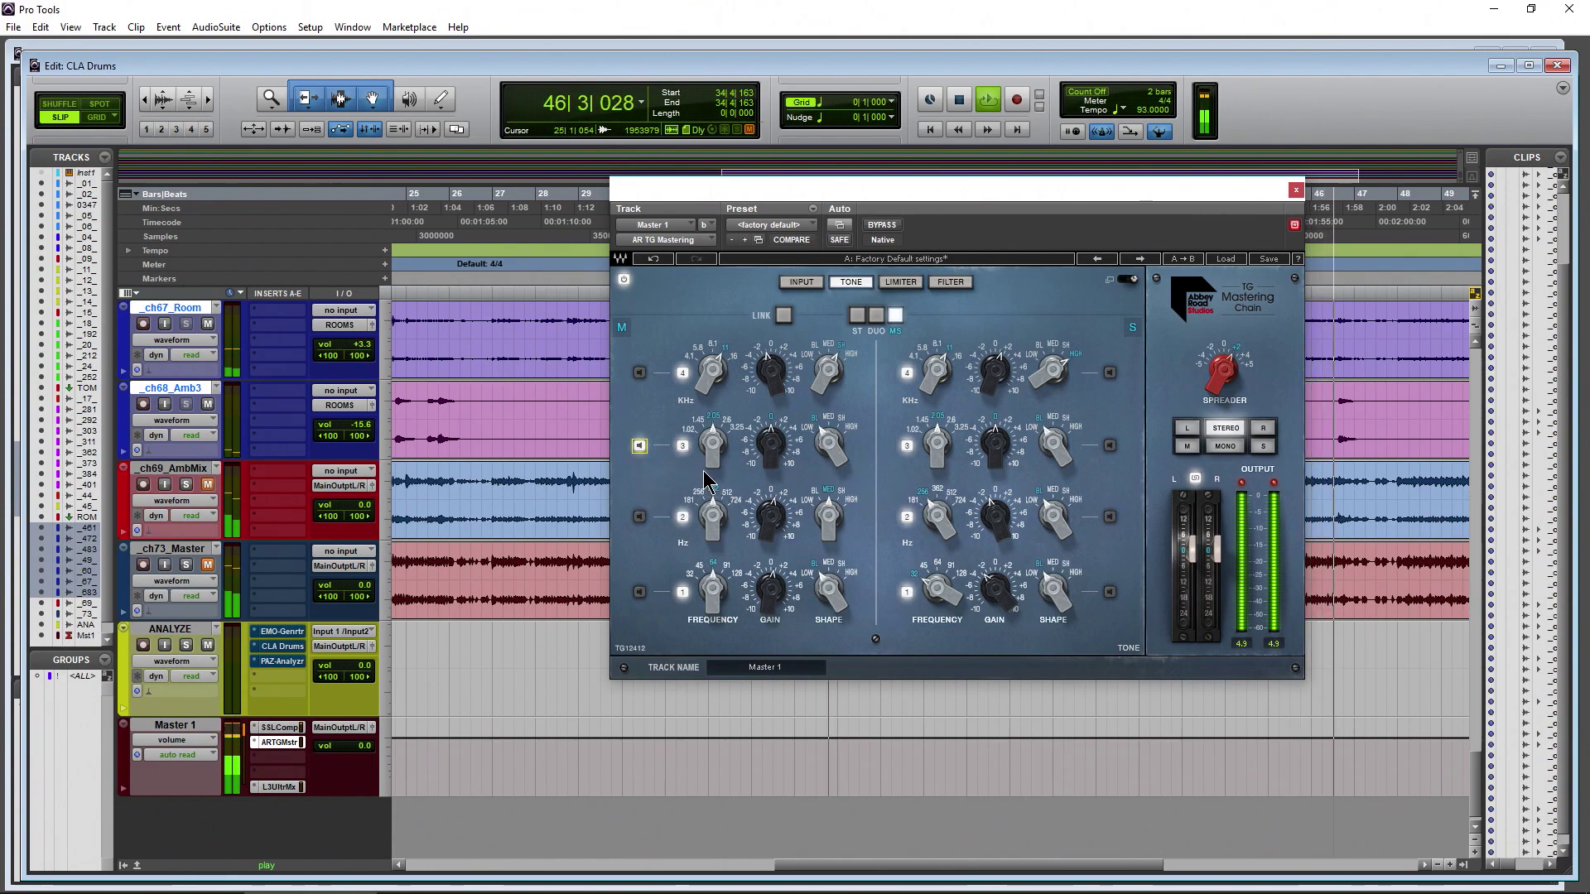
key("space")
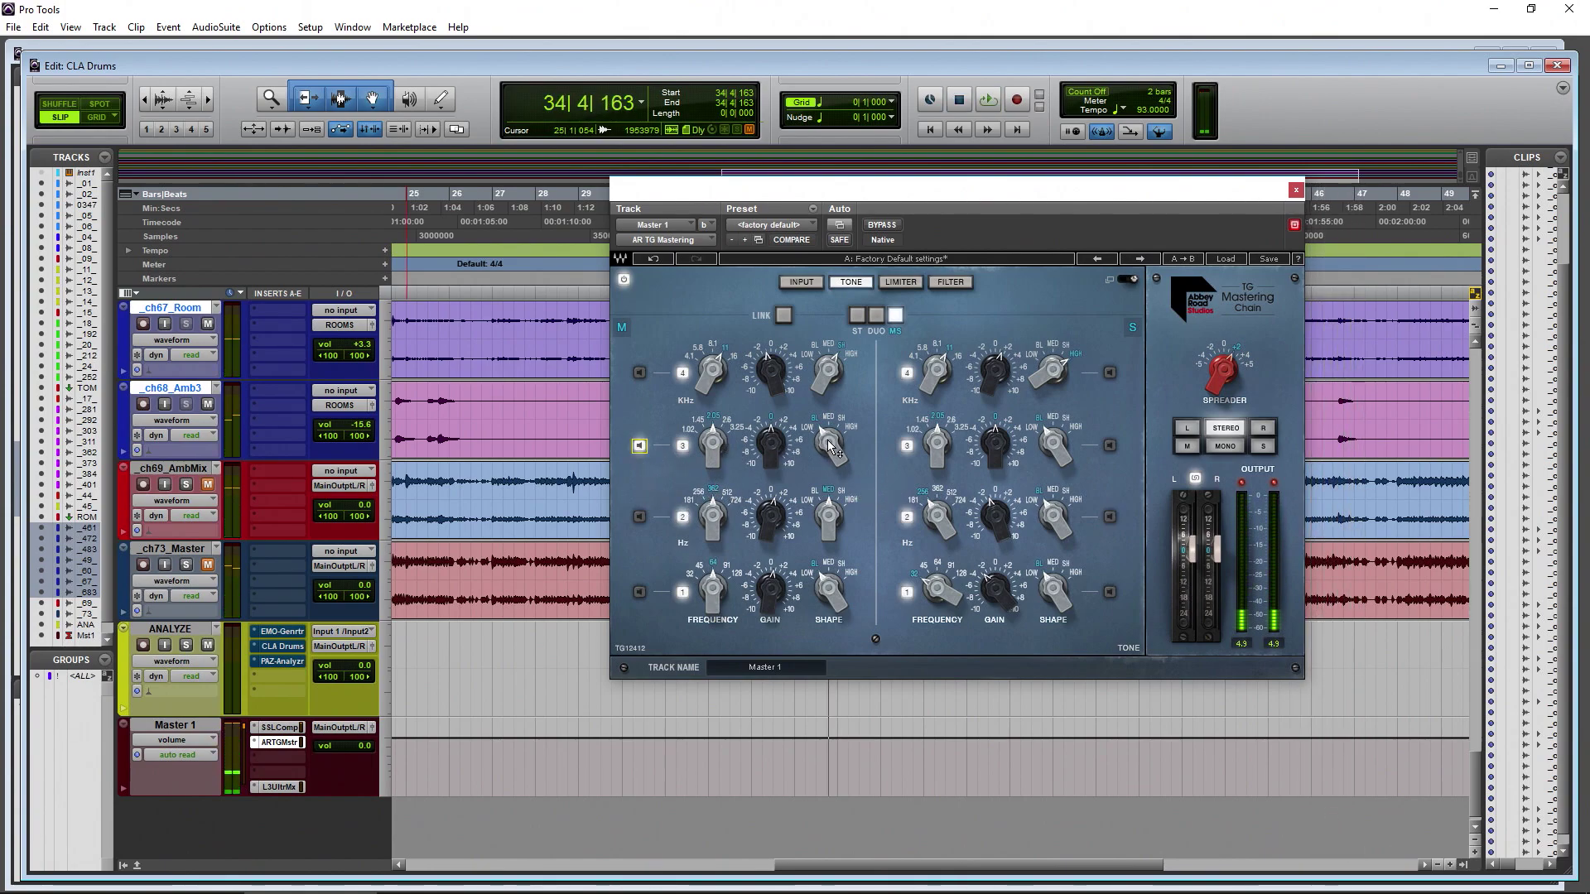
left_click_drag(828, 447, 828, 438)
left_click_drag(714, 439, 722, 448)
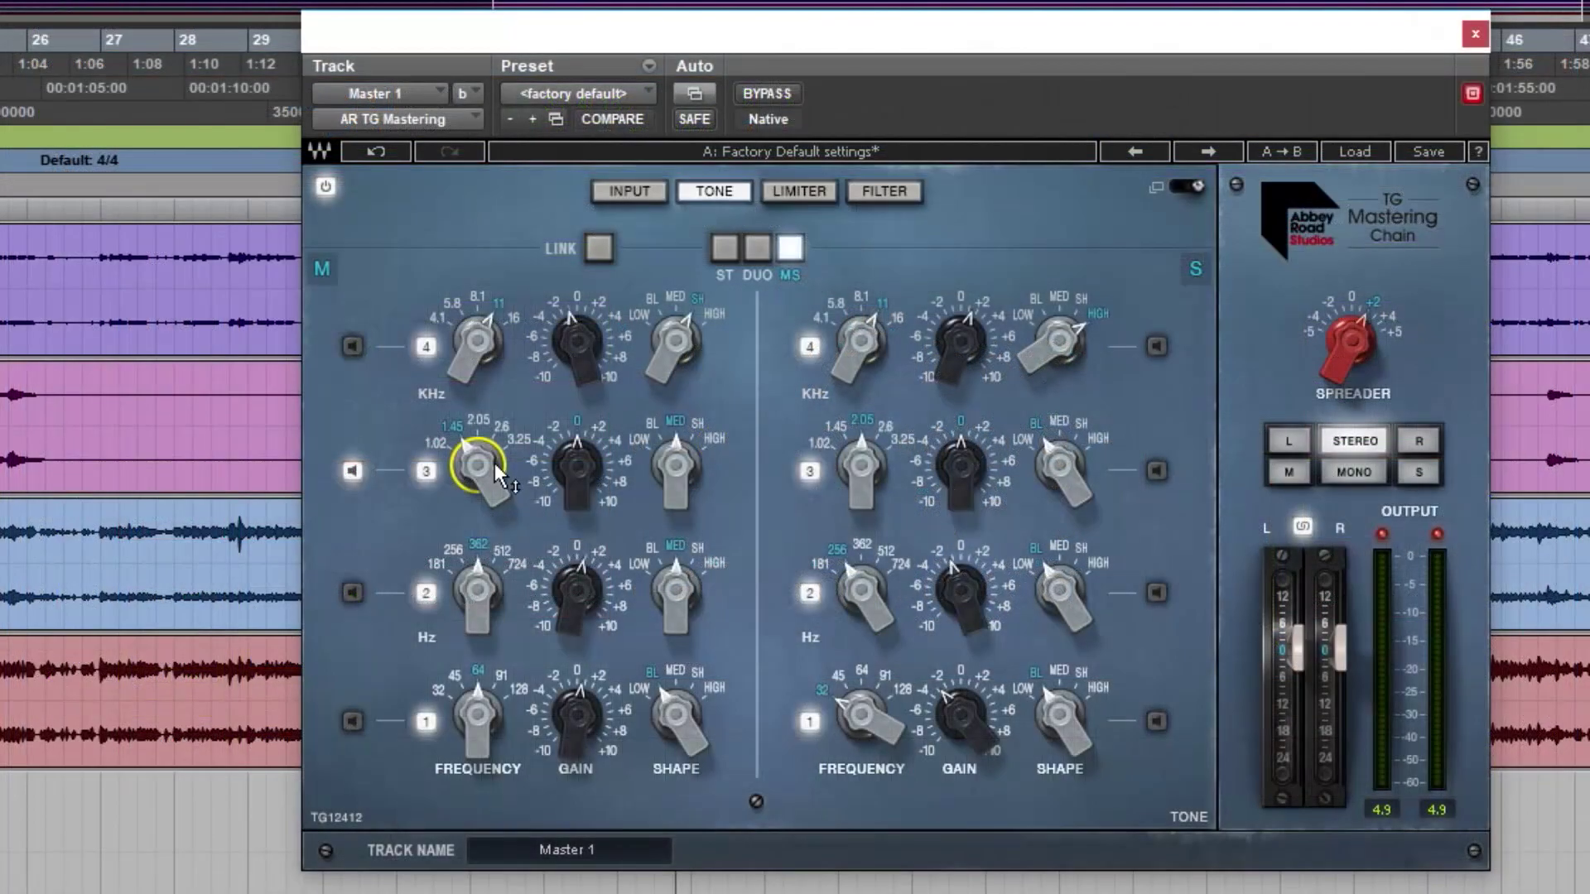
left_click_drag(494, 476, 495, 451)
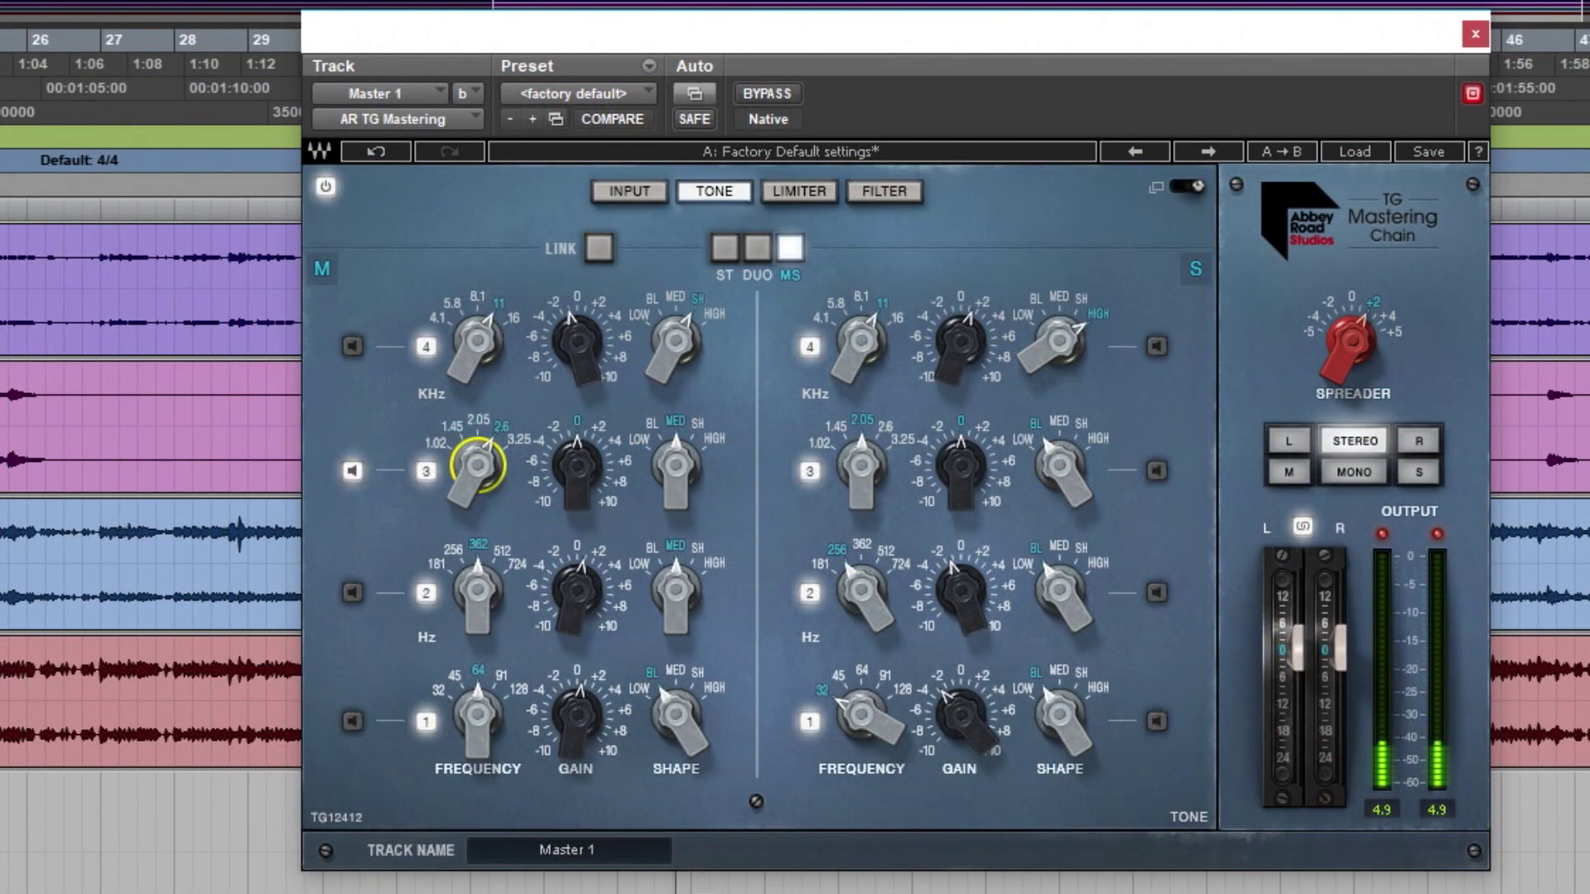
key("space")
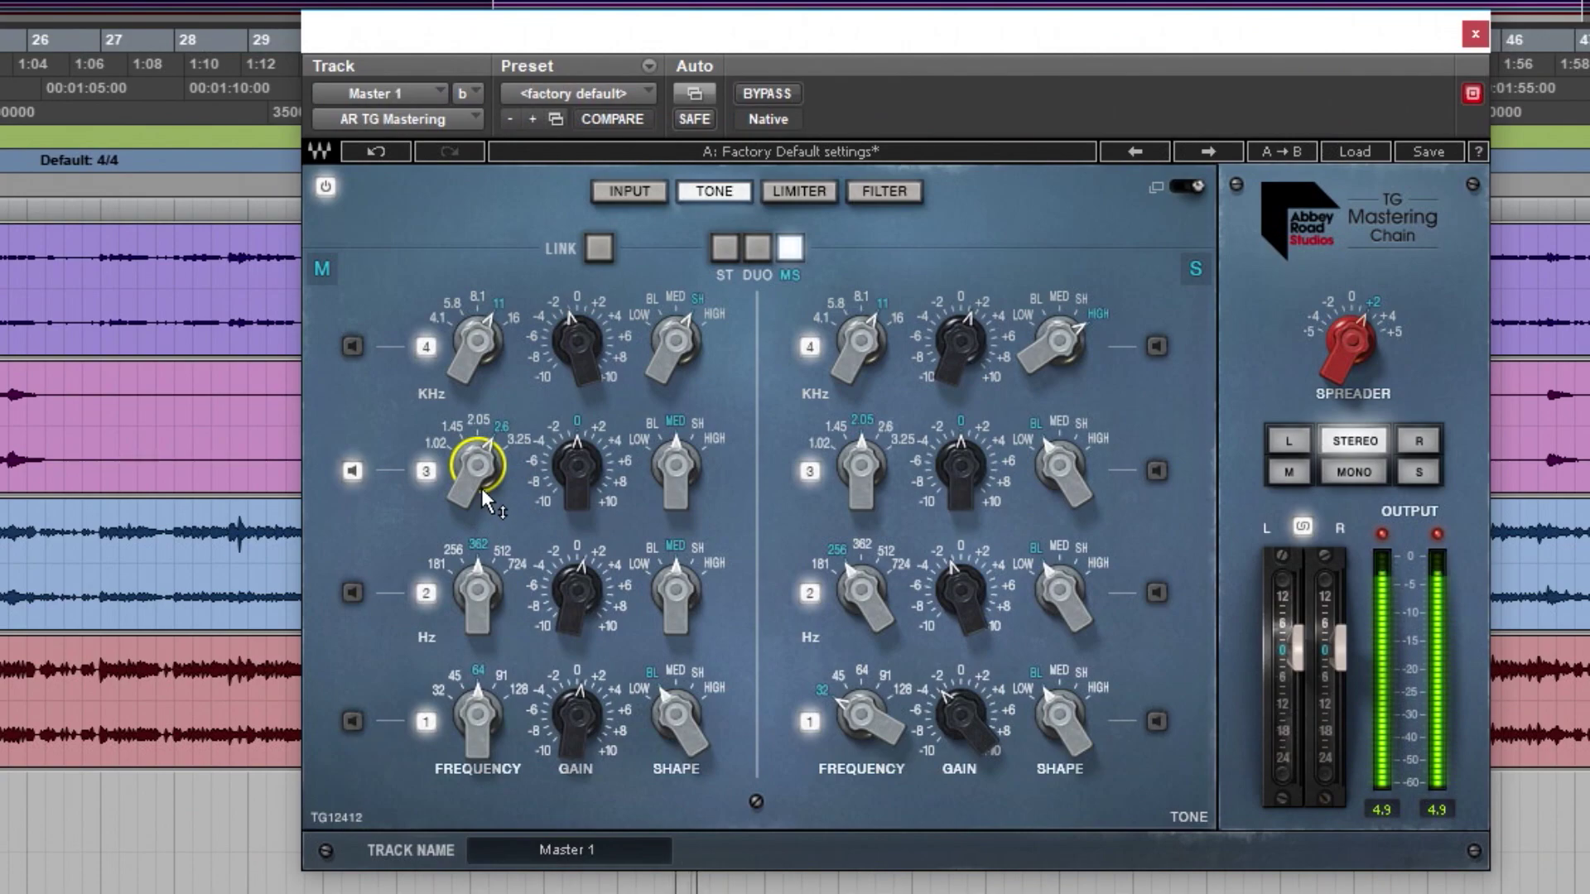
left_click_drag(574, 479, 573, 473)
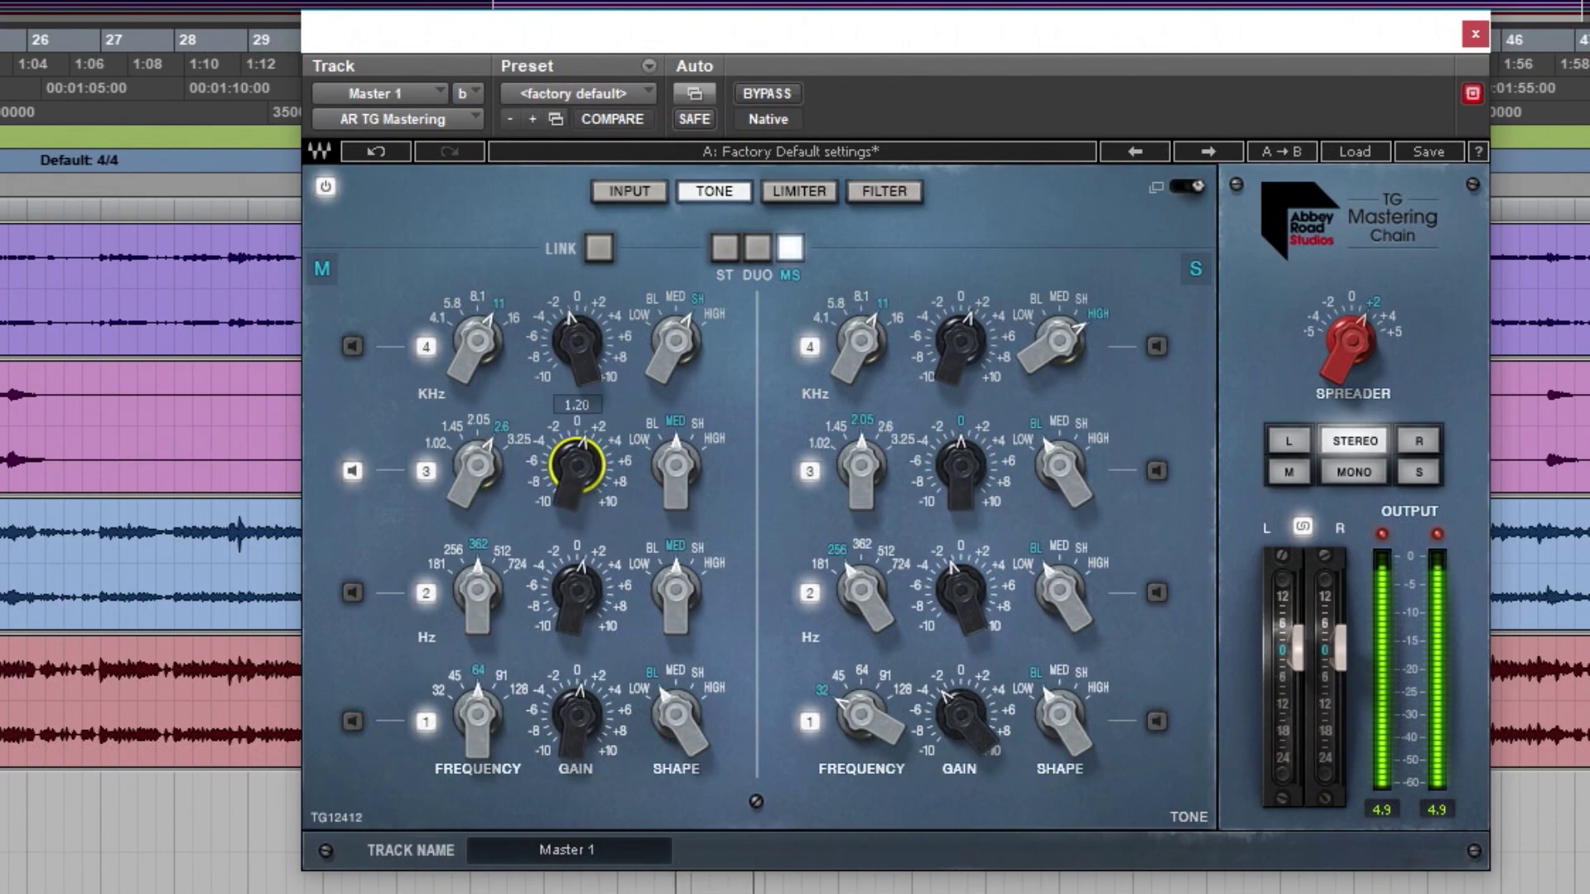
- Solo side band 3, set its frequency to 1.02 kHz and its gain to -1.05 during playback, and release the solo
left_click(1157, 471)
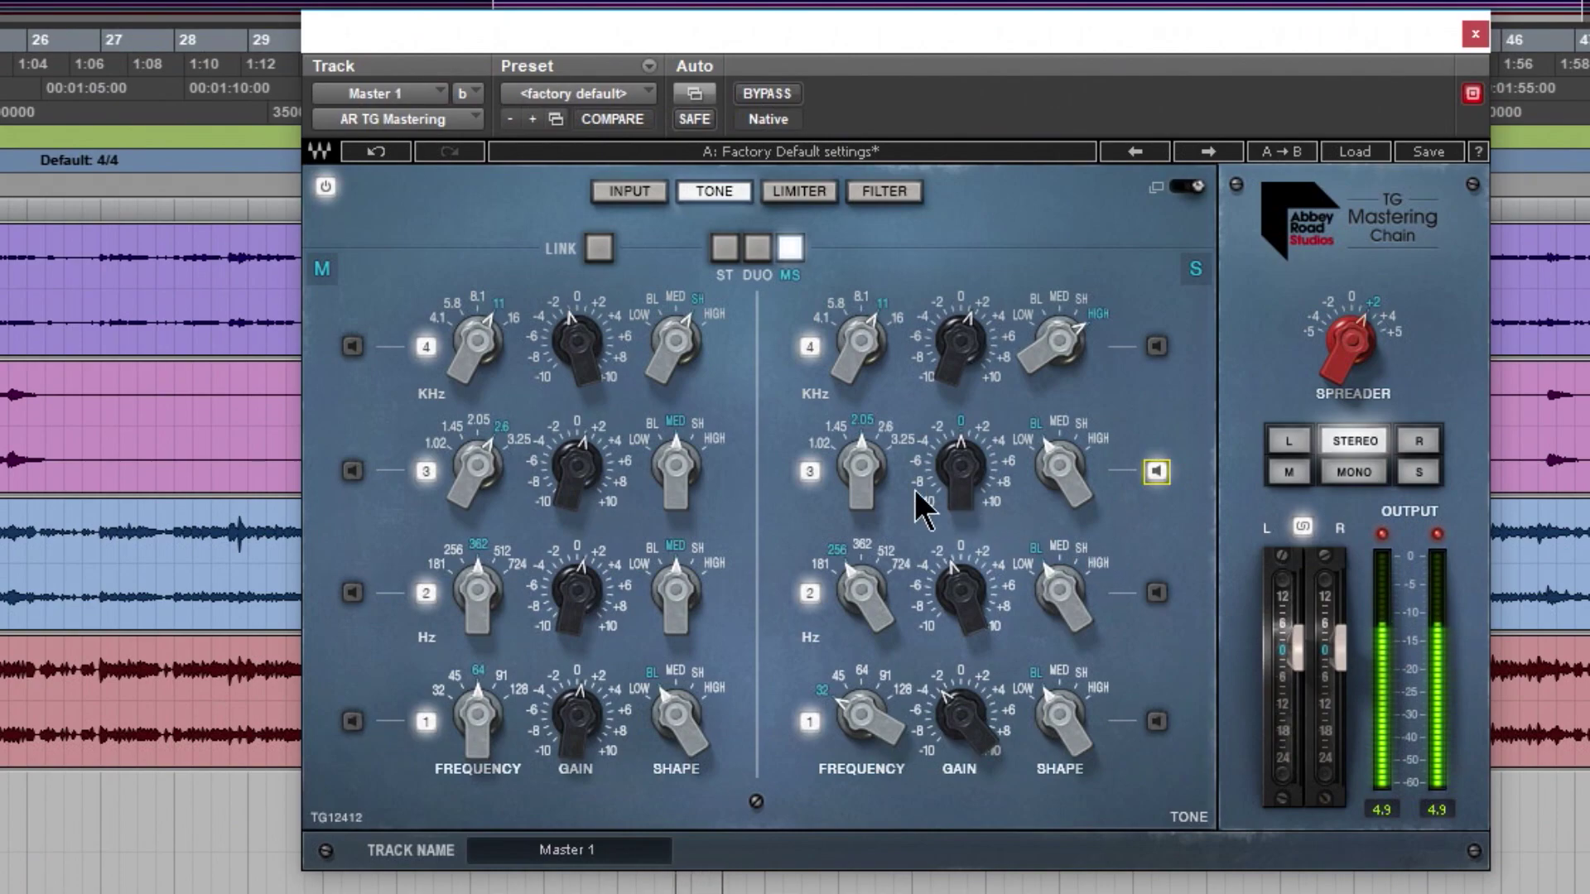
left_click_drag(867, 484, 869, 476)
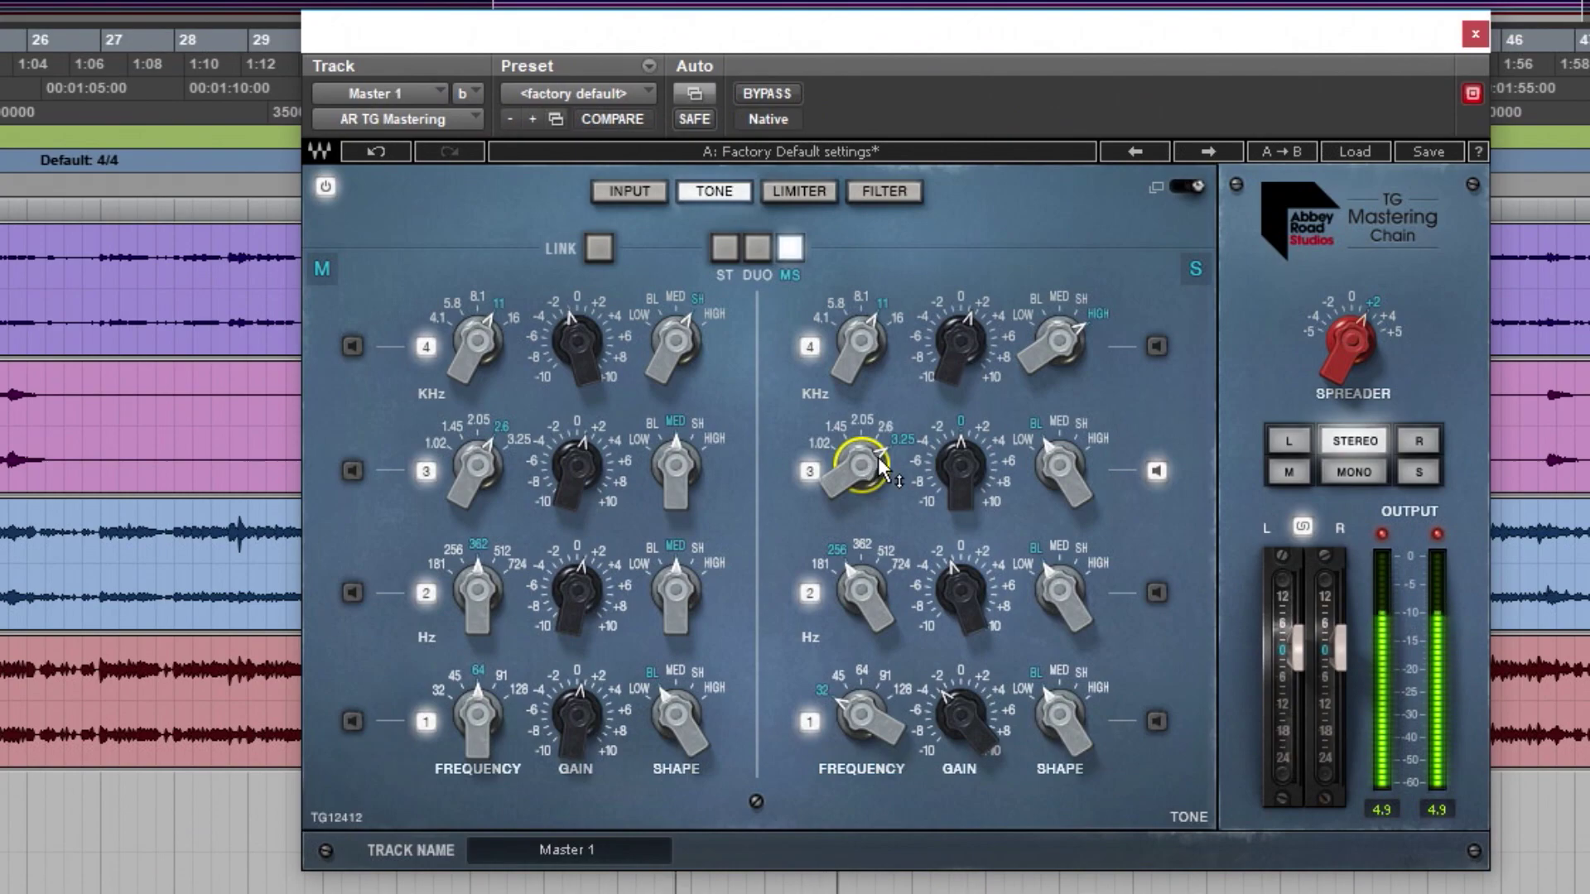
left_click_drag(883, 469, 883, 534)
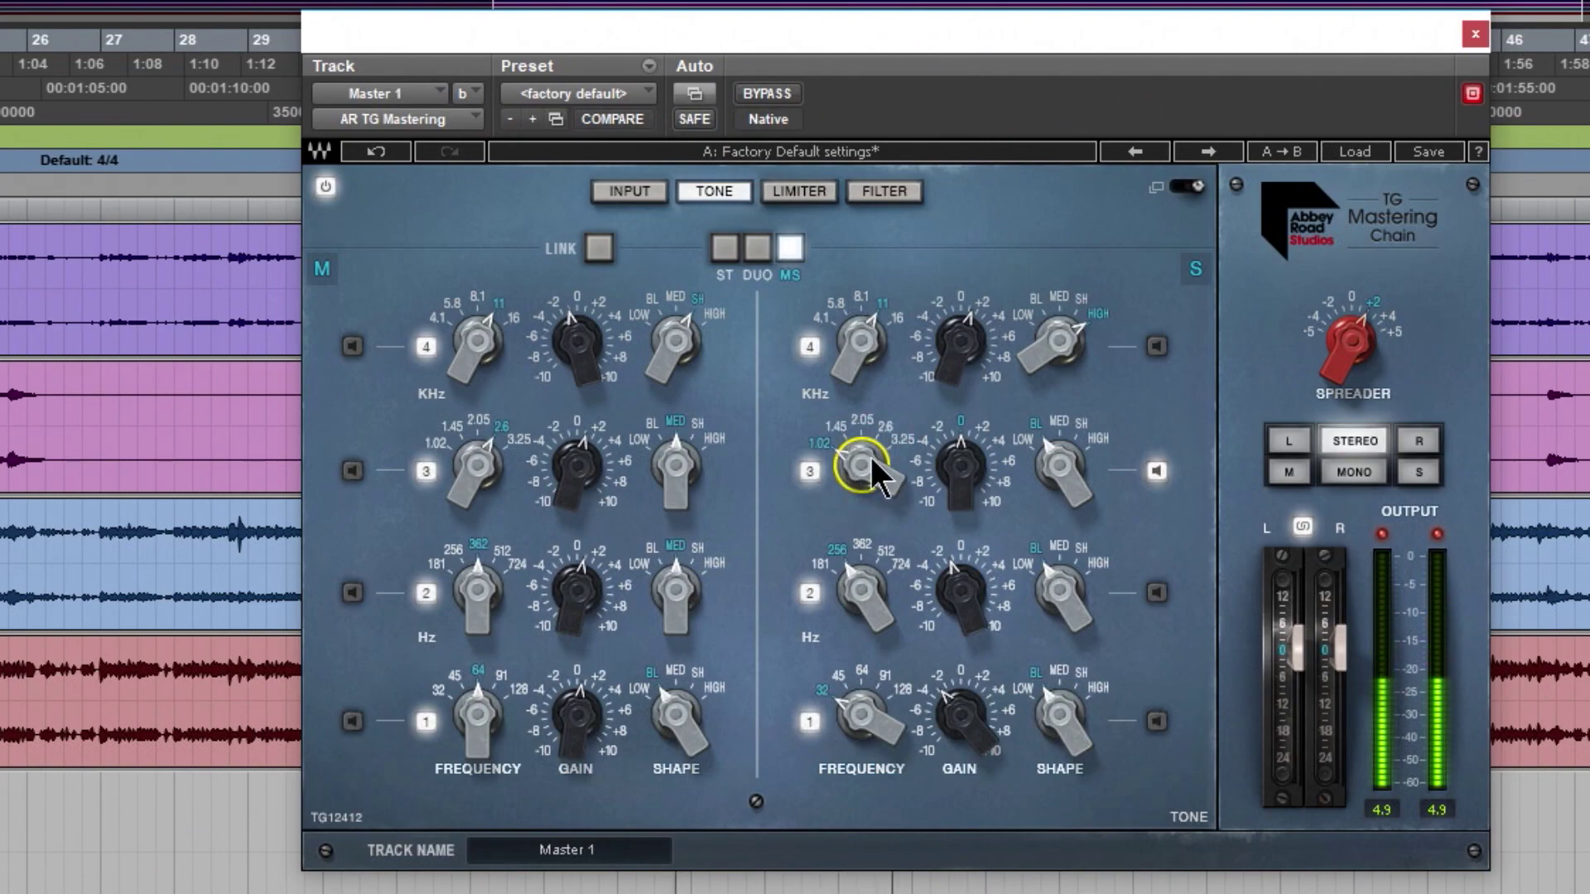
left_click_drag(960, 465, 960, 479)
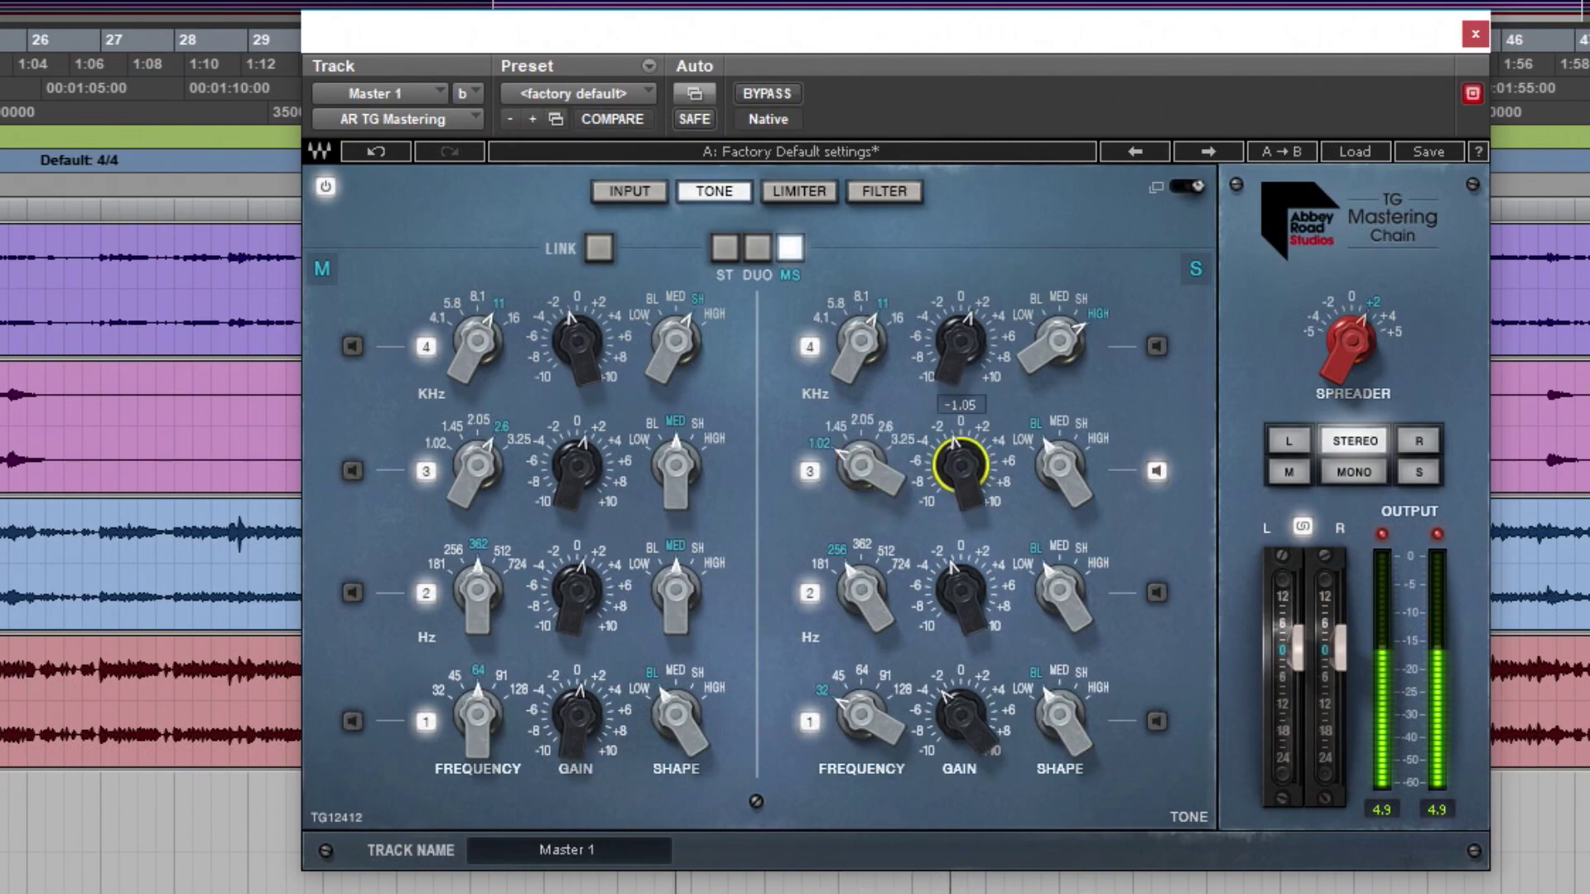
left_click(1157, 472)
- Lower the linked left and right output faders to -1.6 with peak meters cleared, and compare the plug-in bypassed and active
left_click(1273, 621)
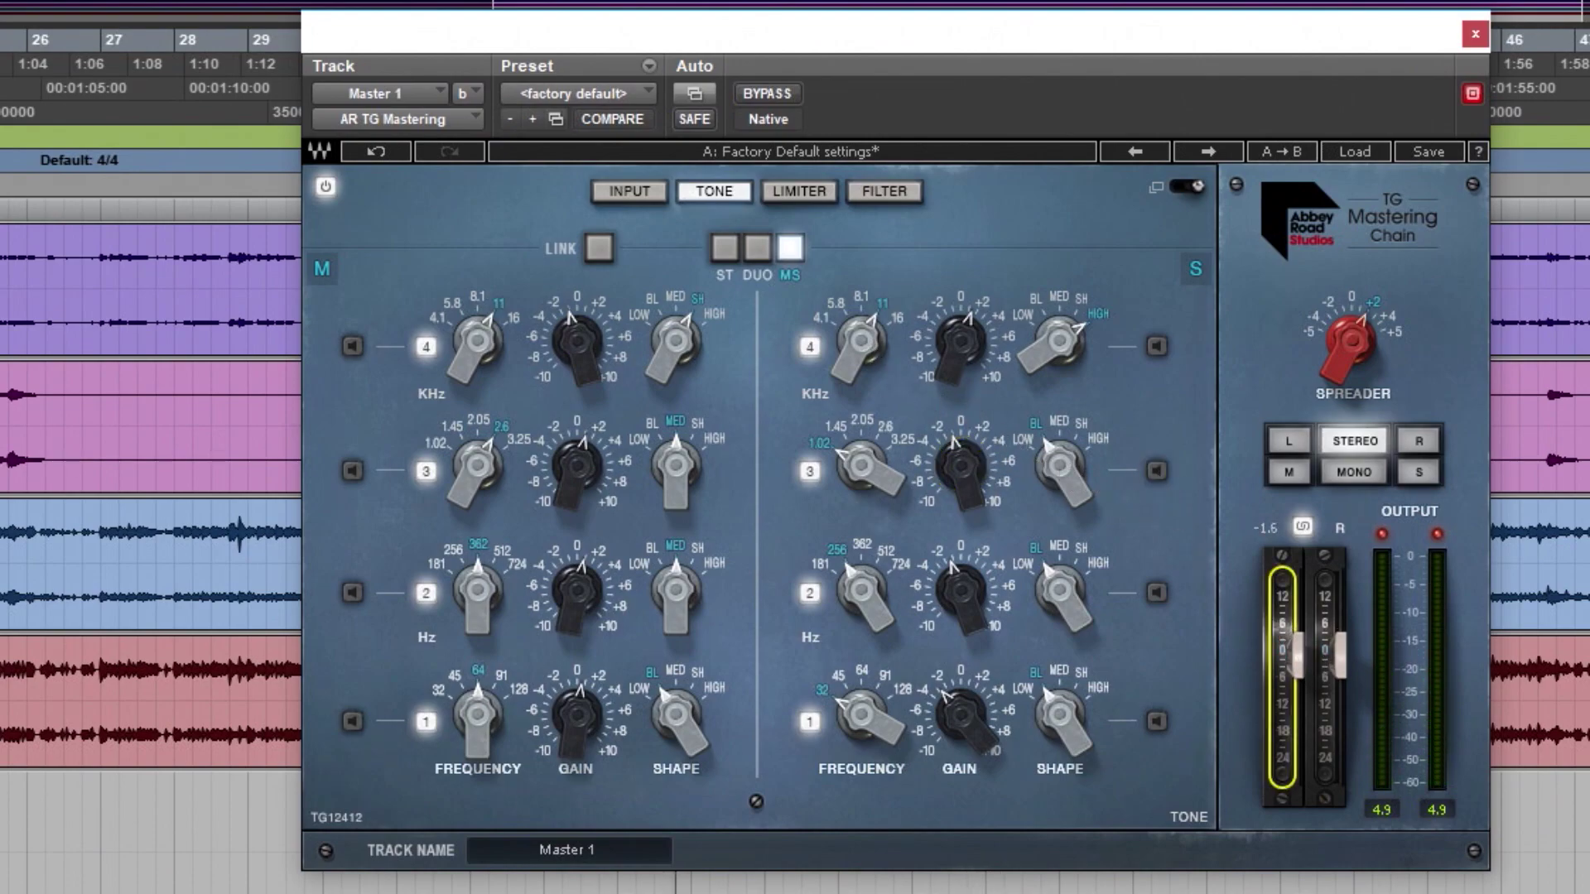
left_click(1371, 548)
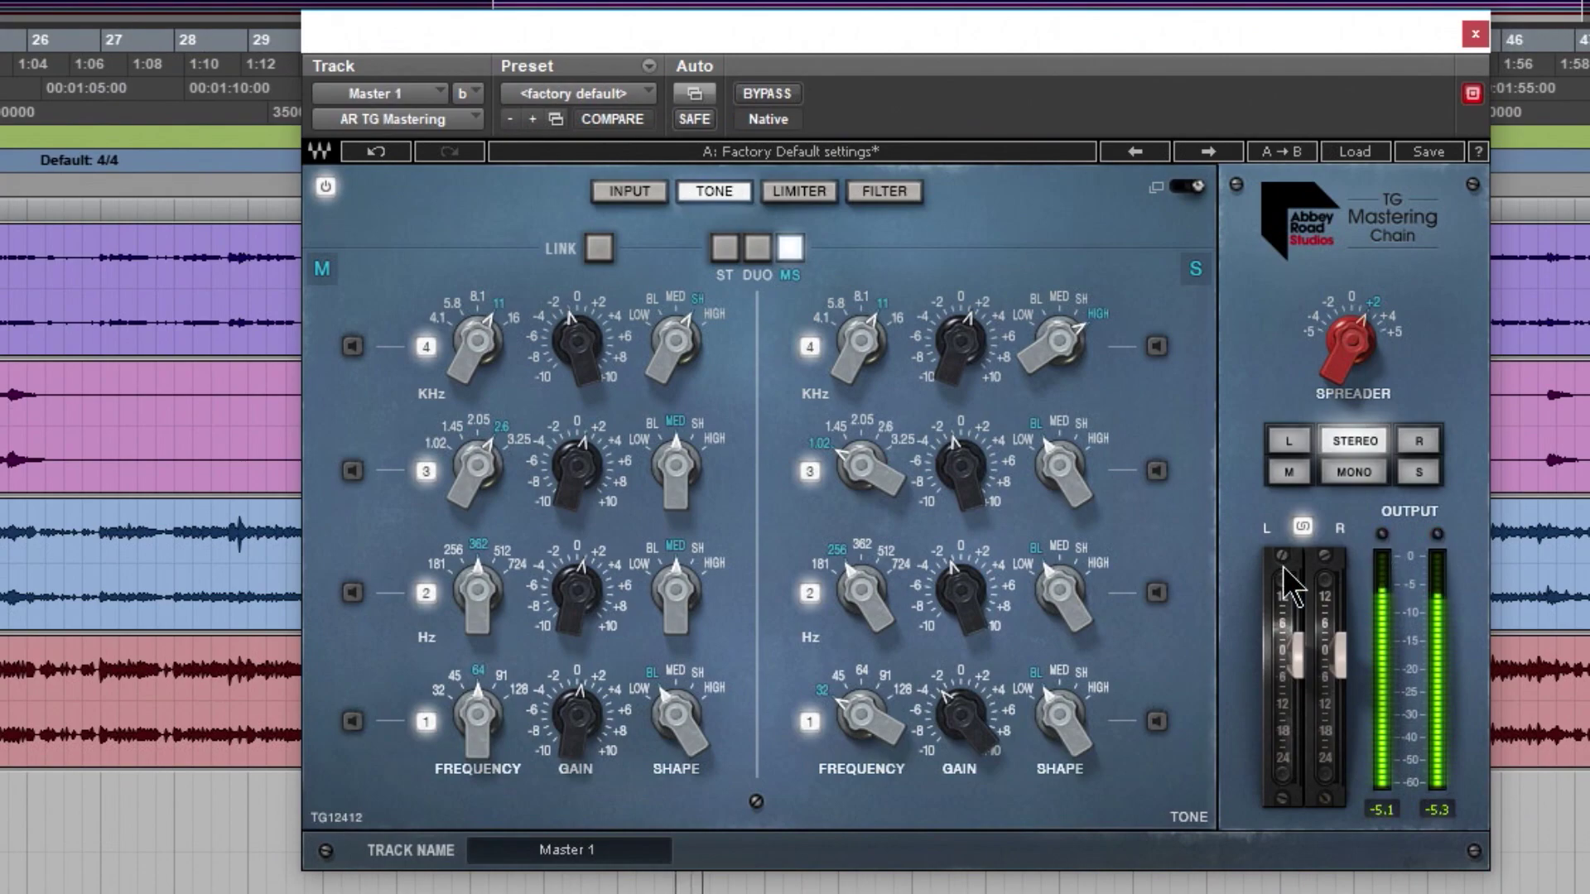
left_click(773, 97)
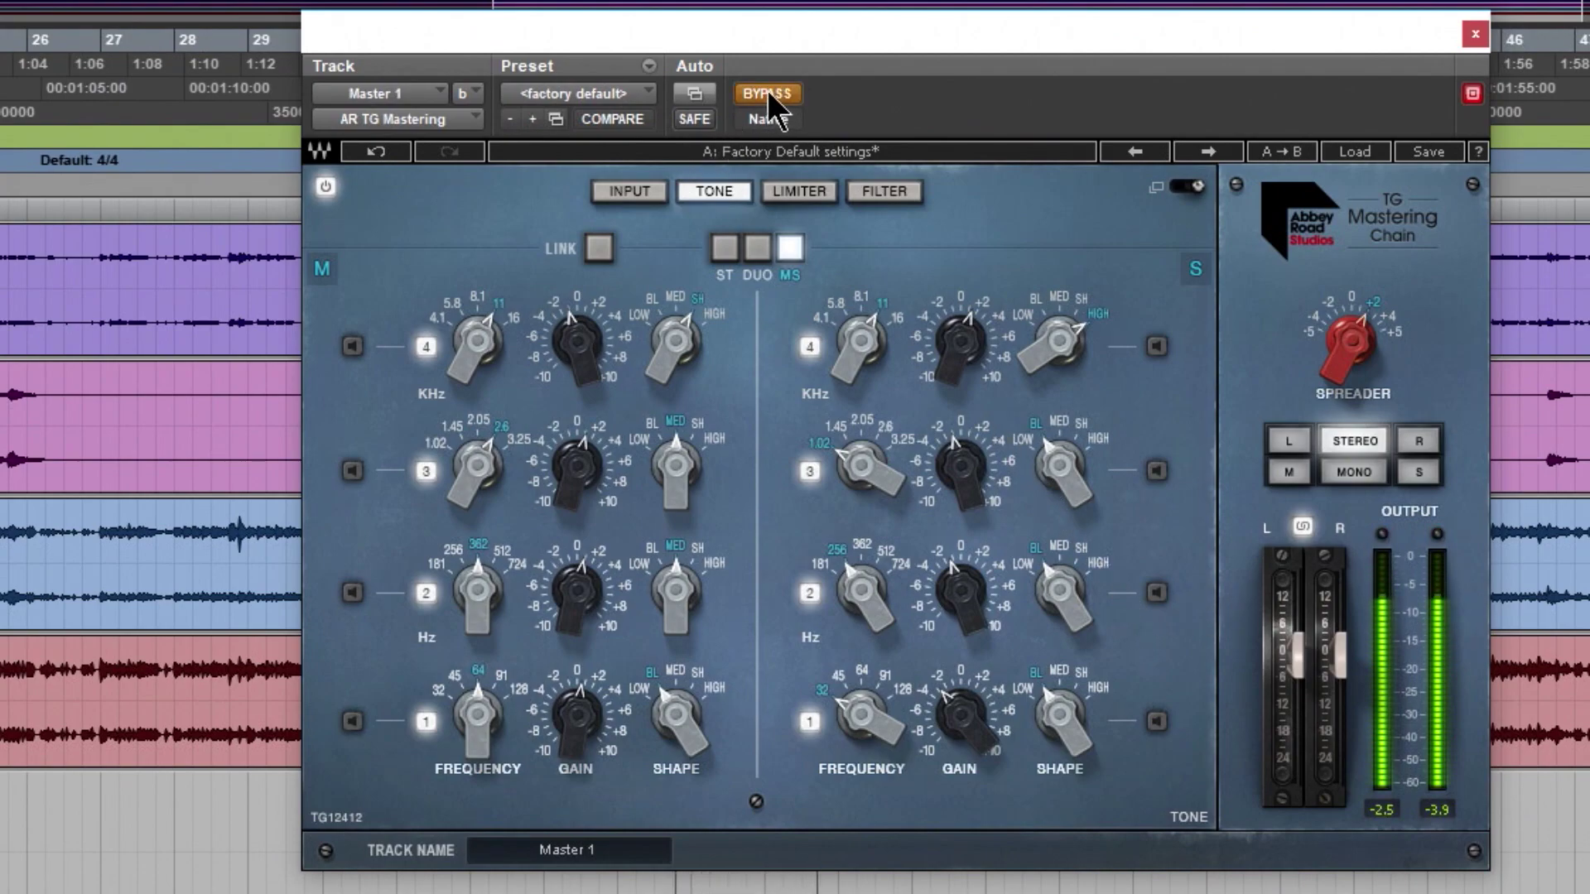
left_click(766, 93)
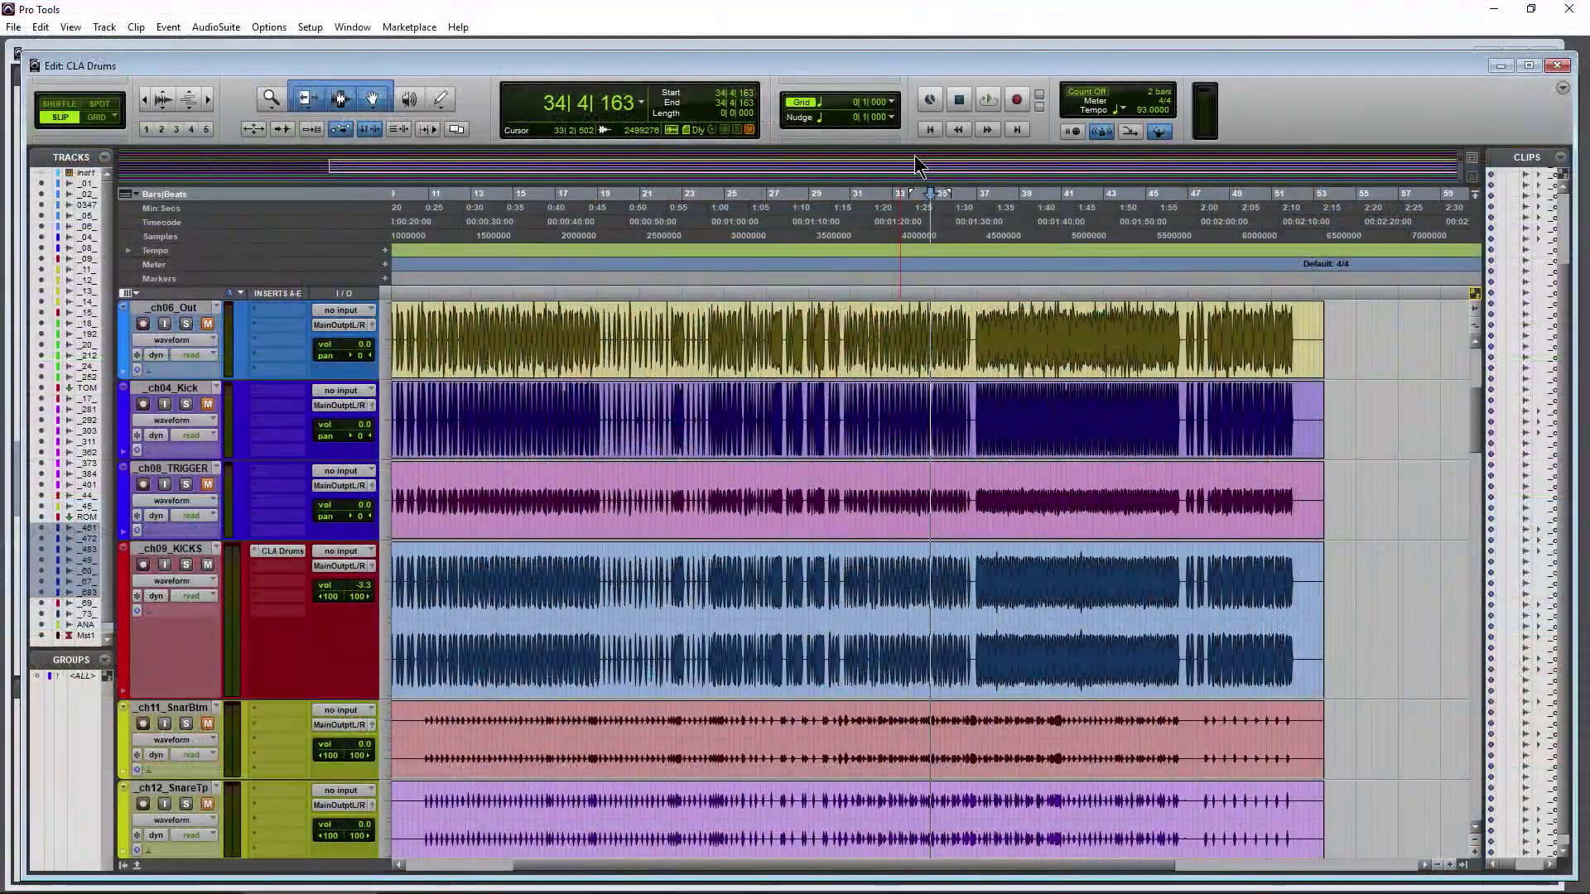
- Play the session from the start and lower the OH fader to -7.0 and the ROOMS fader to -7.5 in the mixer
left_click(930, 130)
left_click(988, 99)
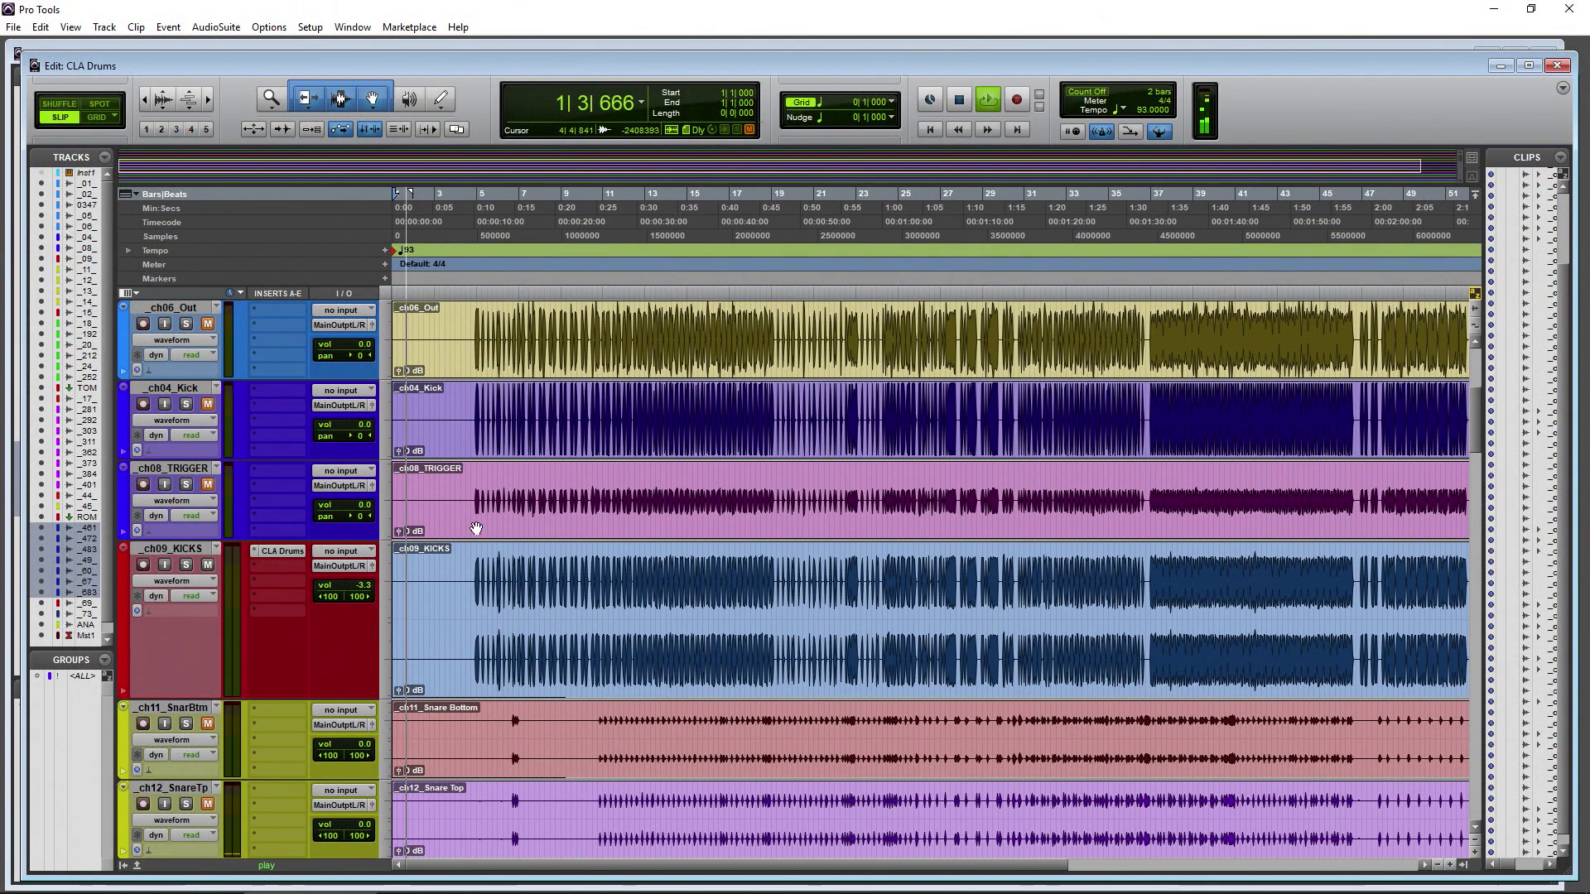
key("ctrl+equal")
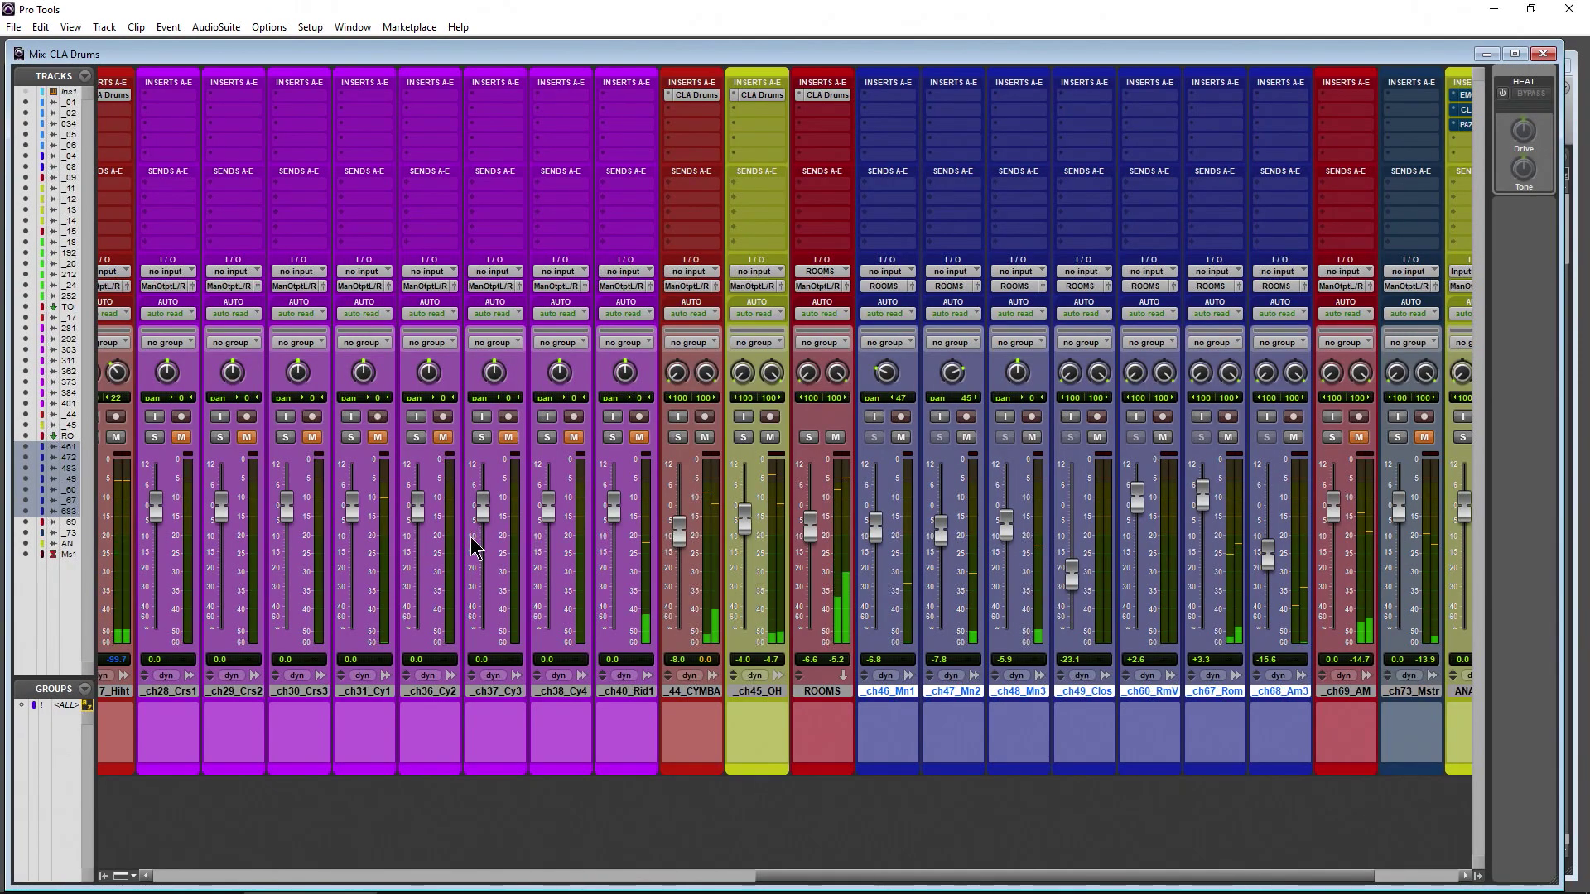
left_click_drag(745, 515, 808, 530)
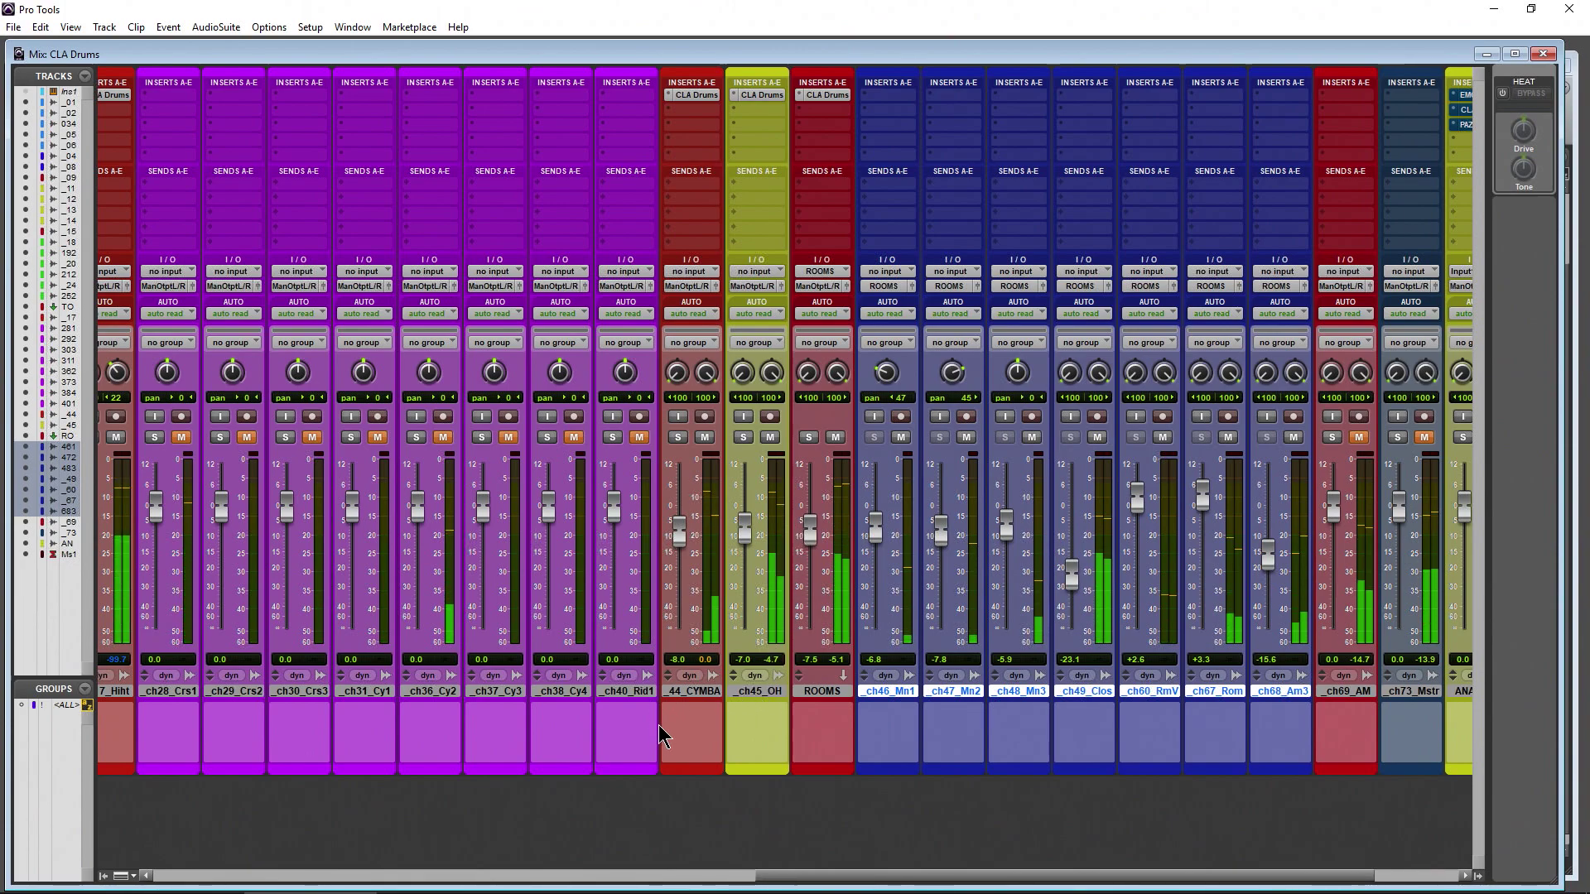
- Solo the KICKS and Snare tracks one after the other during playback to check their sound, and release the solos
left_click_drag(782, 876, 398, 710)
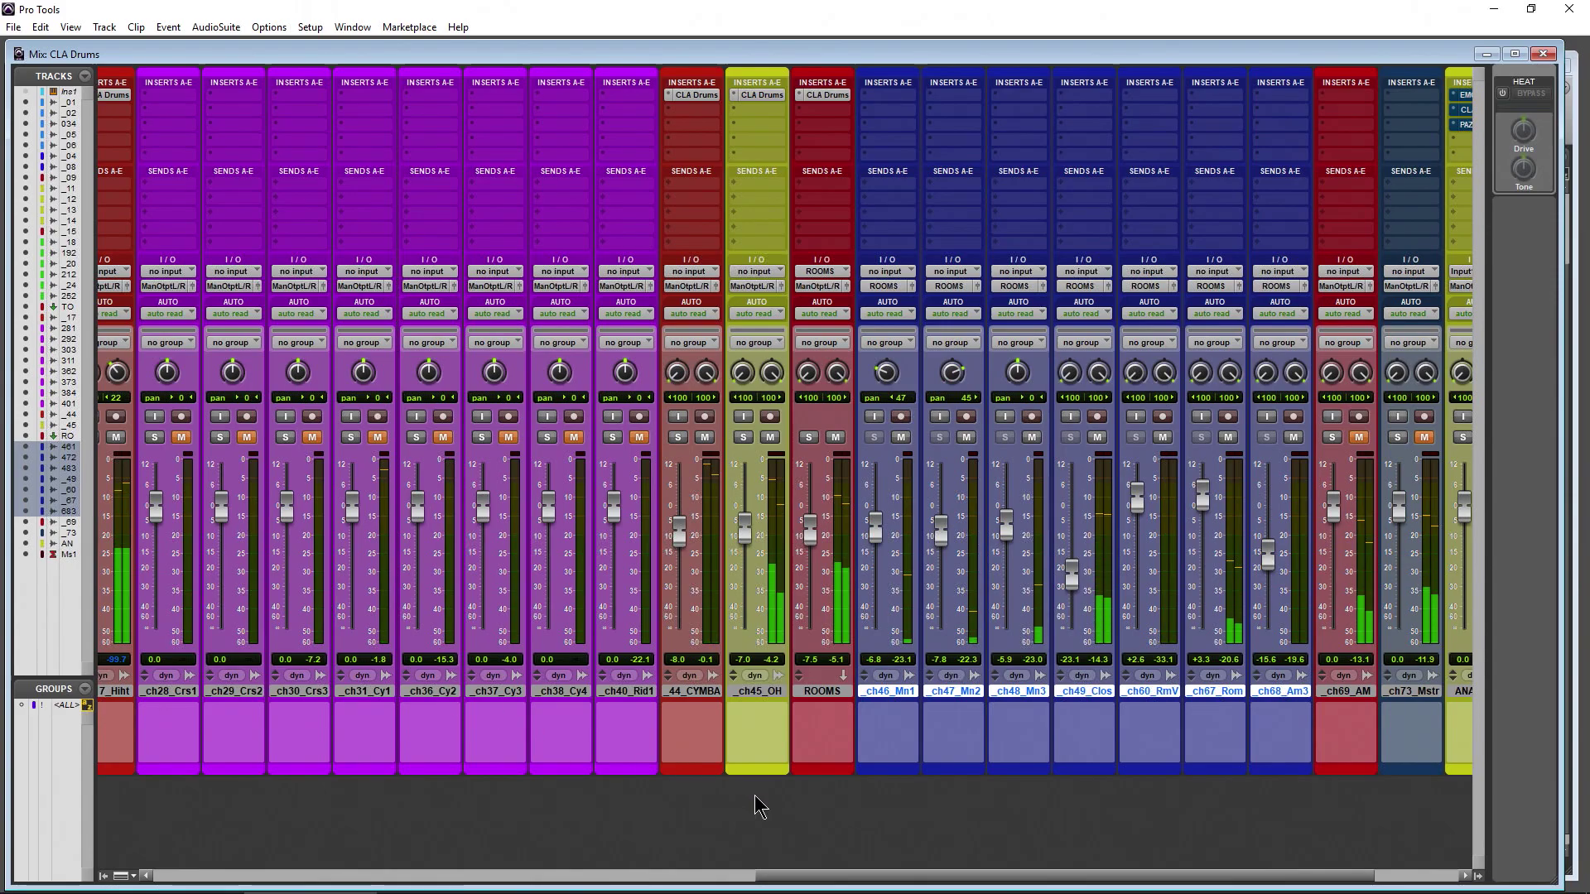
left_click_drag(823, 876, 172, 873)
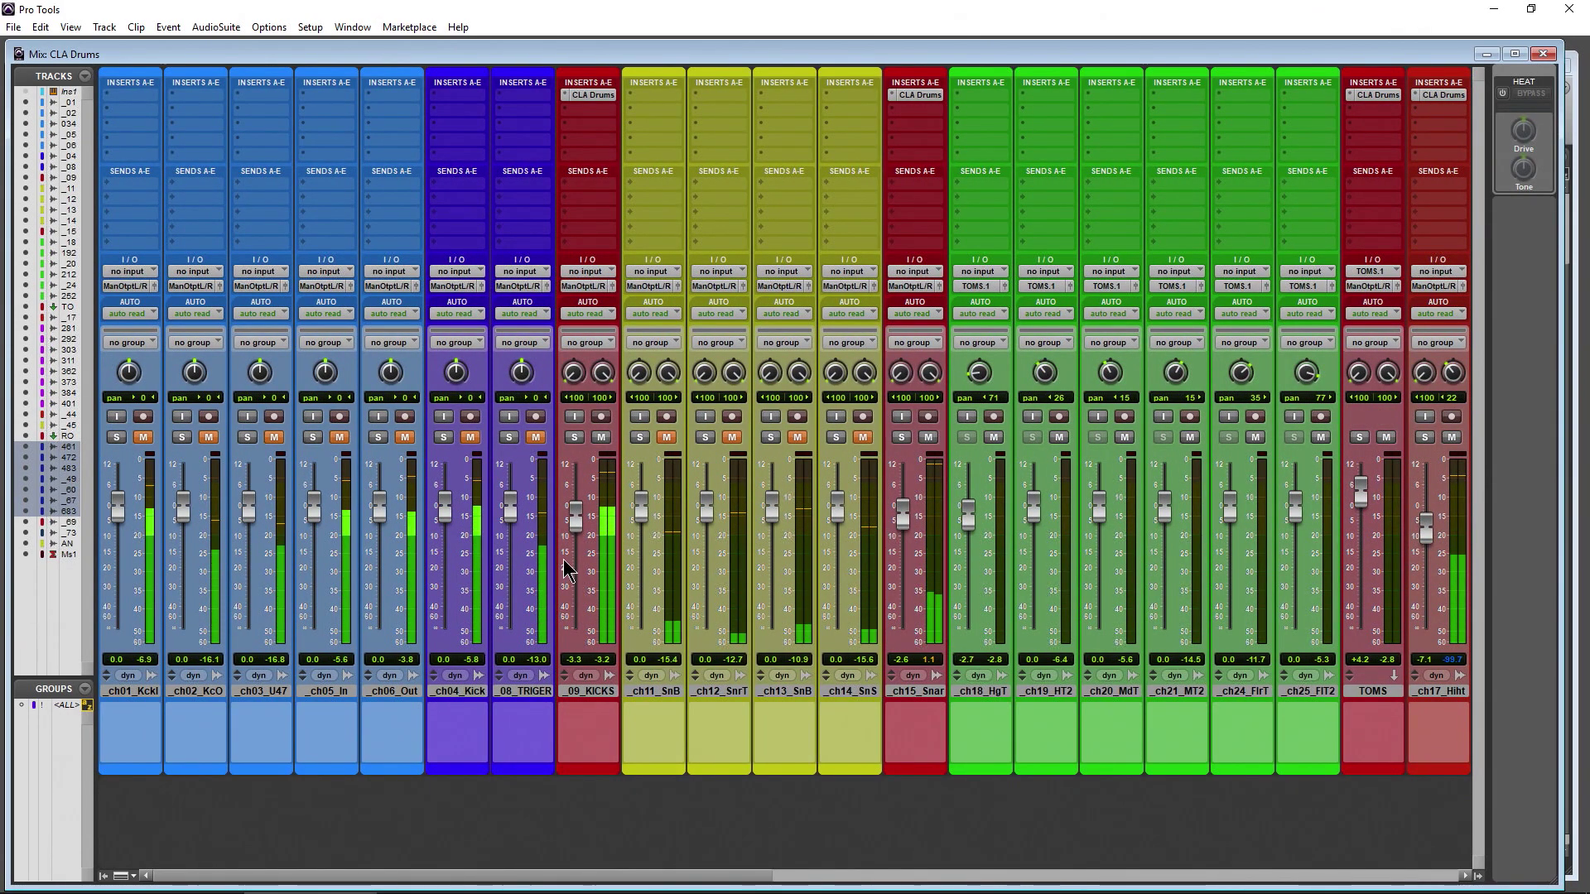
left_click(602, 438)
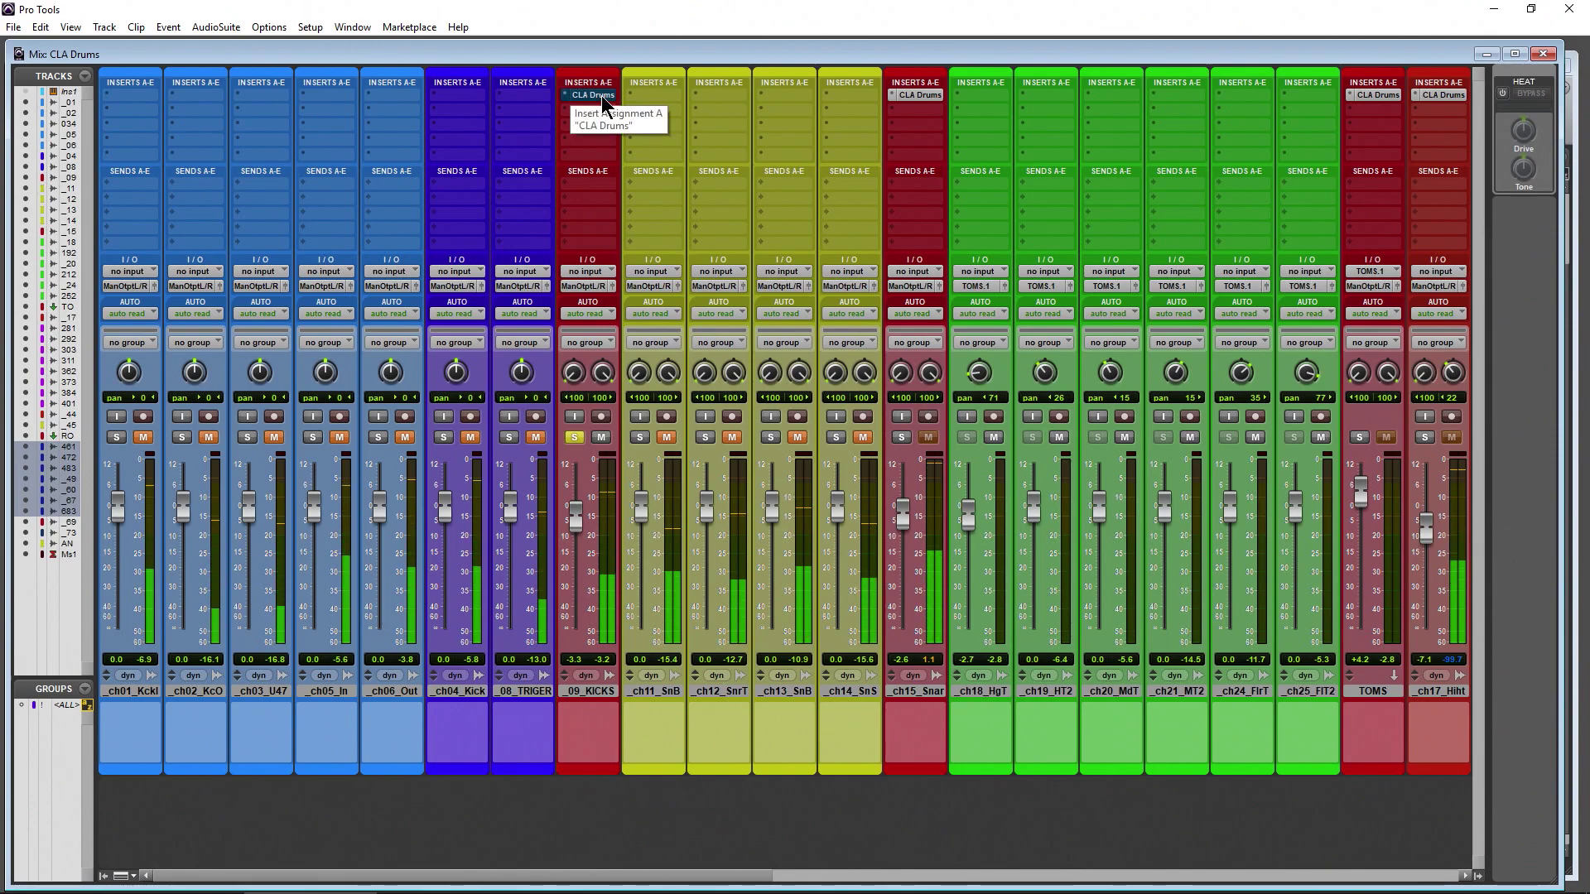
left_click(575, 437)
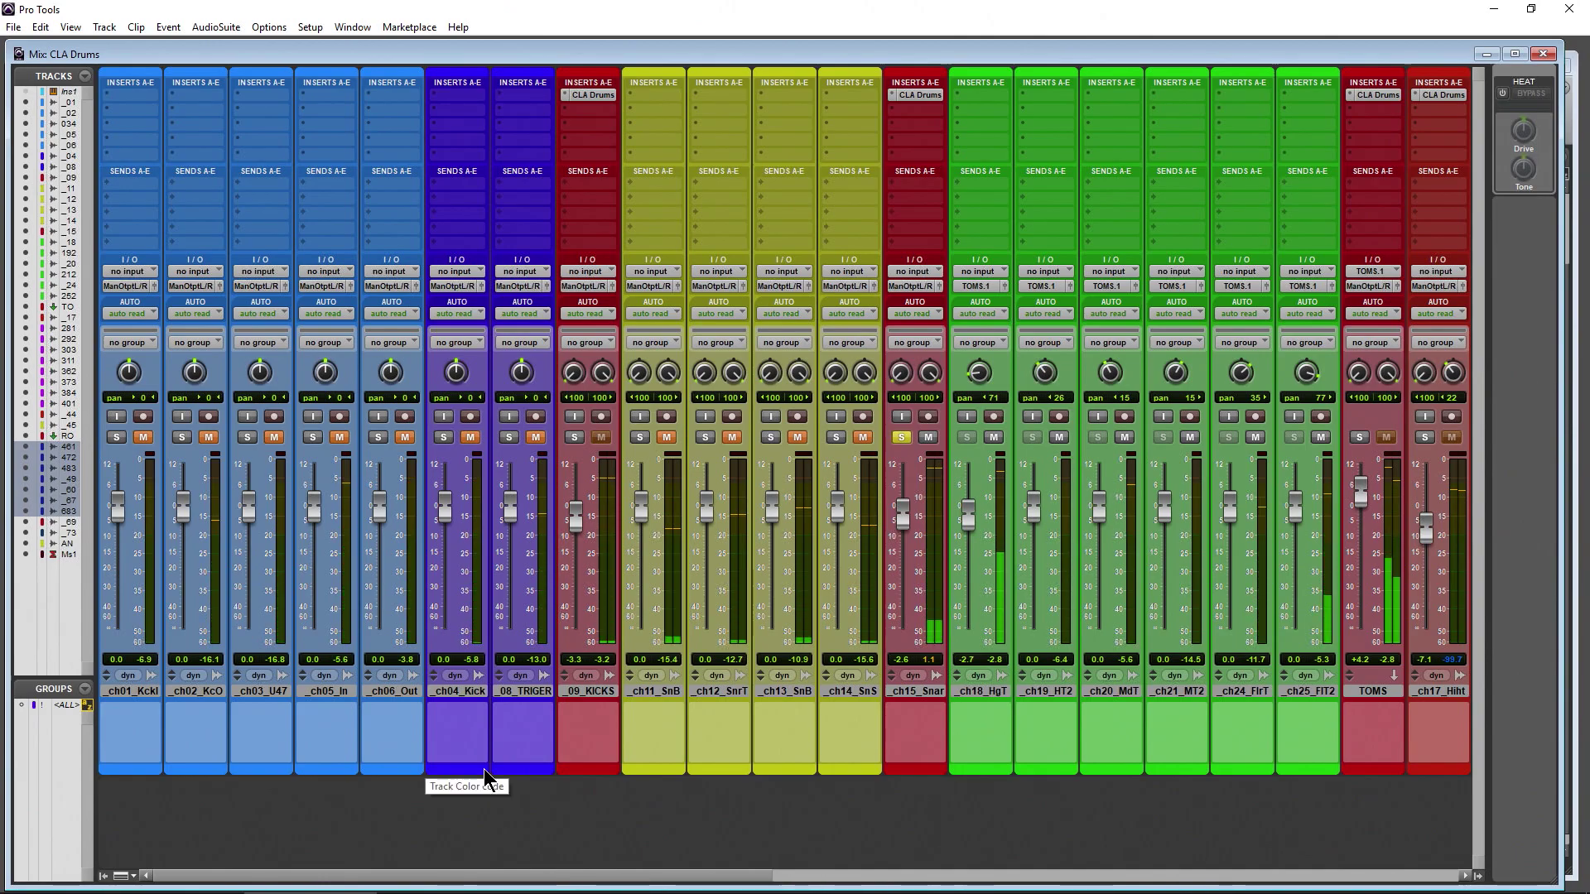
left_click(904, 438)
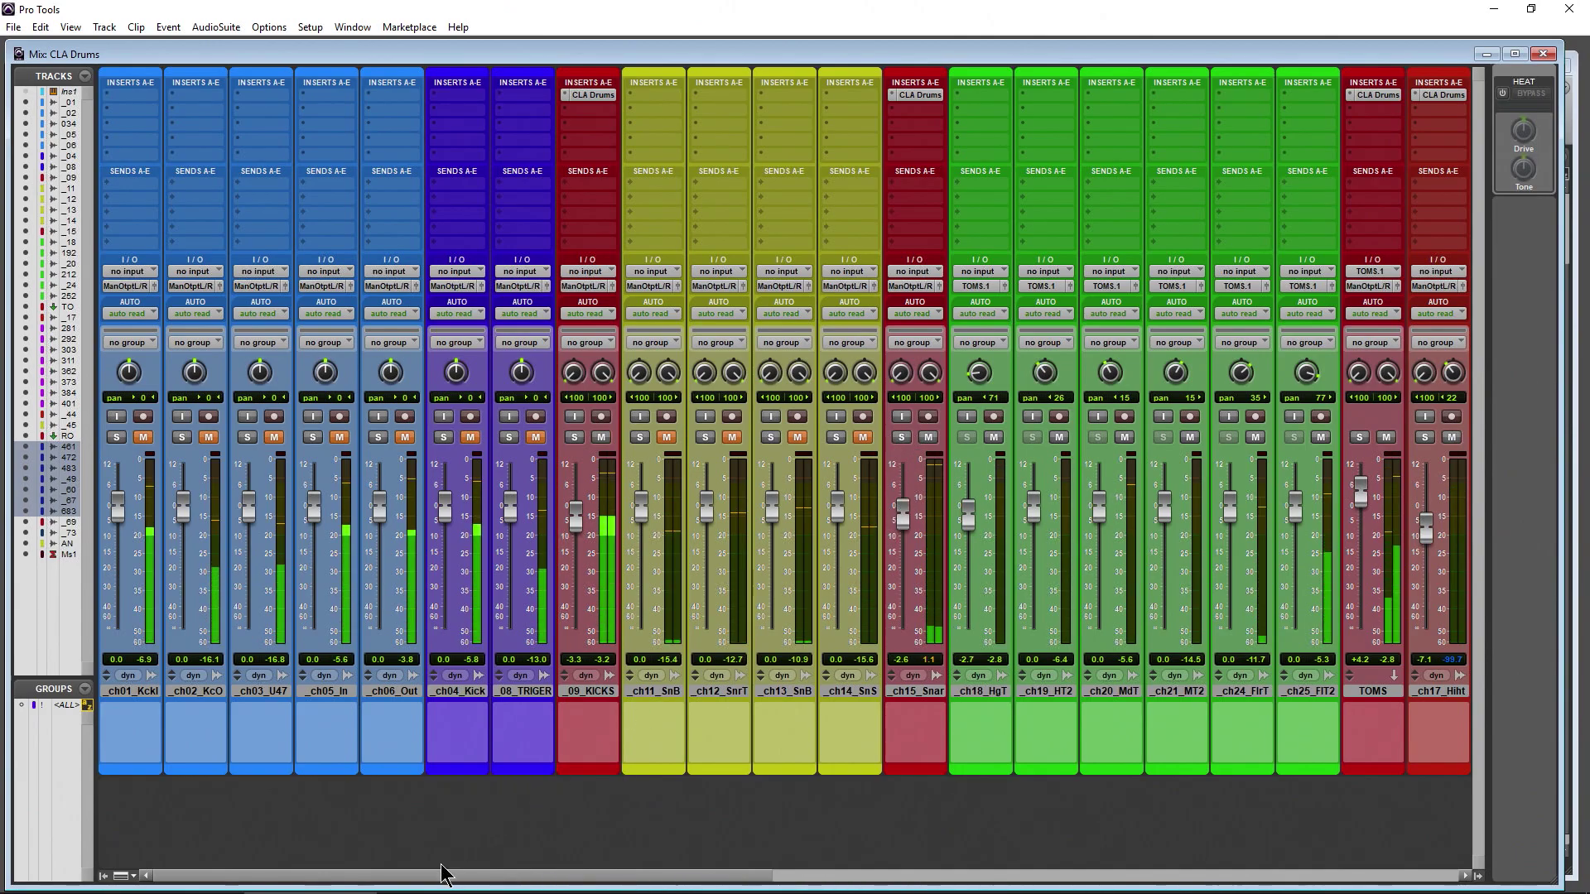
- Return to the edit view and audition the High Tom selection around bar 19, examining the snare and tom tracks
left_click_drag(439, 879, 779, 837)
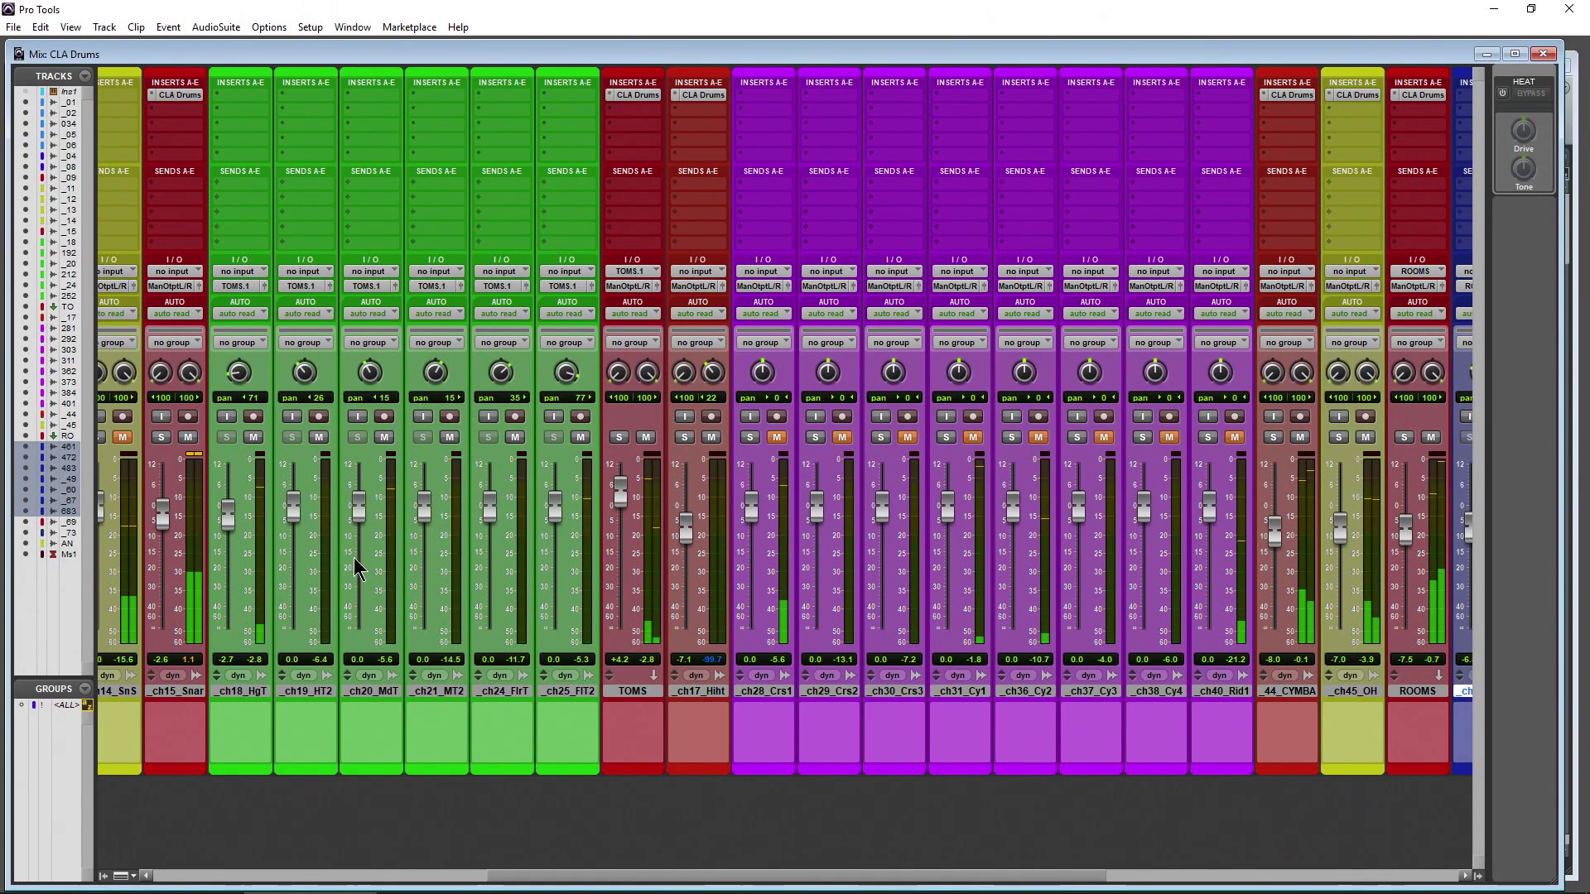
key("ctrl+equal")
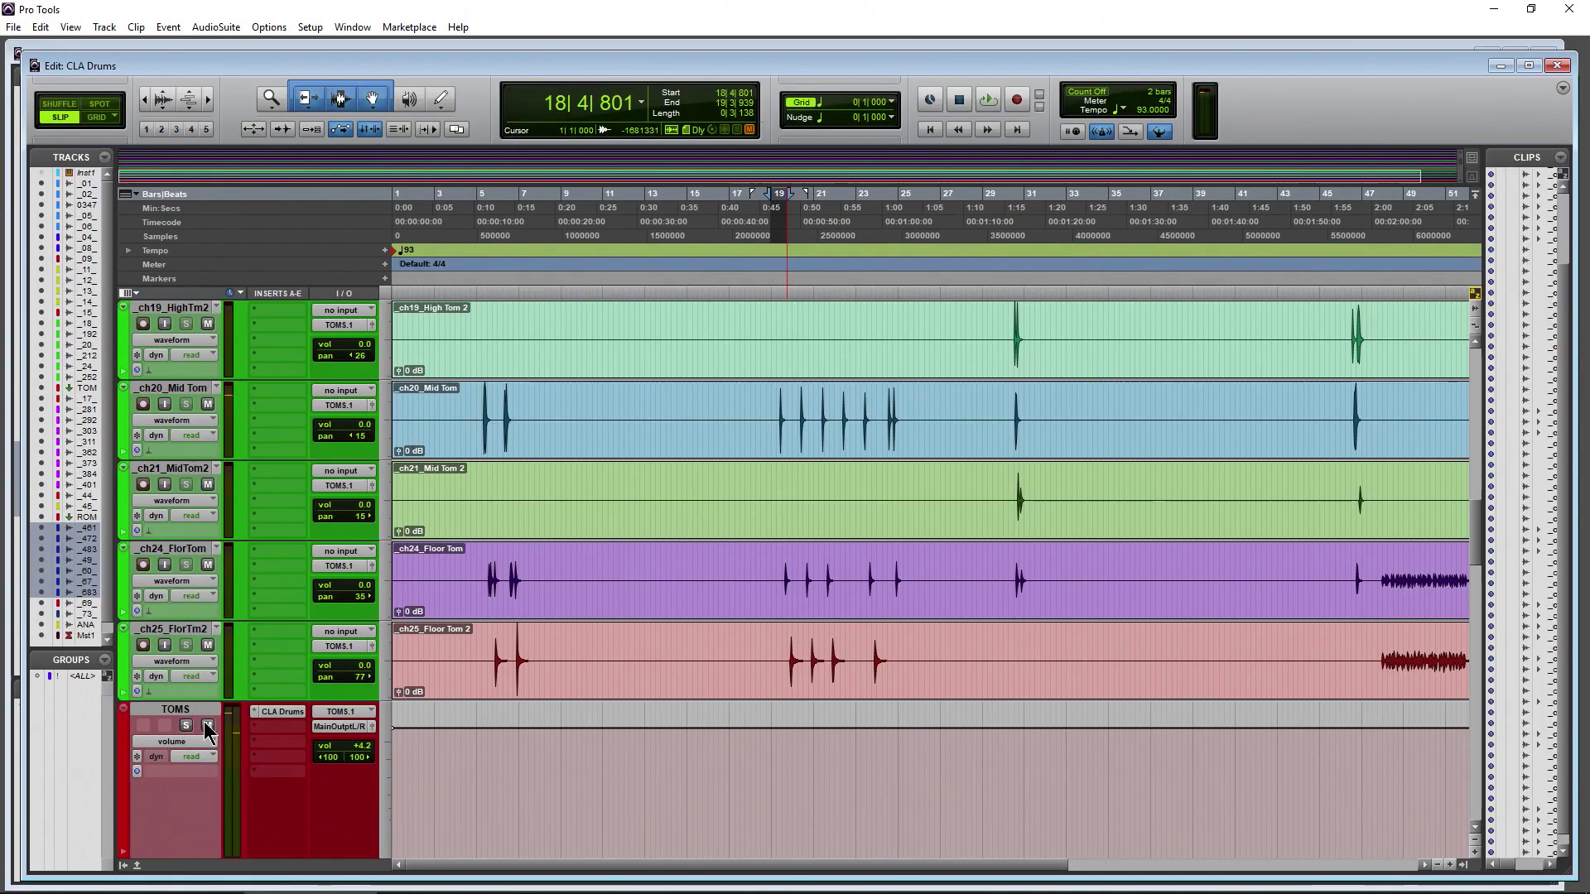
scroll(580, 662, "up", 5)
key("space")
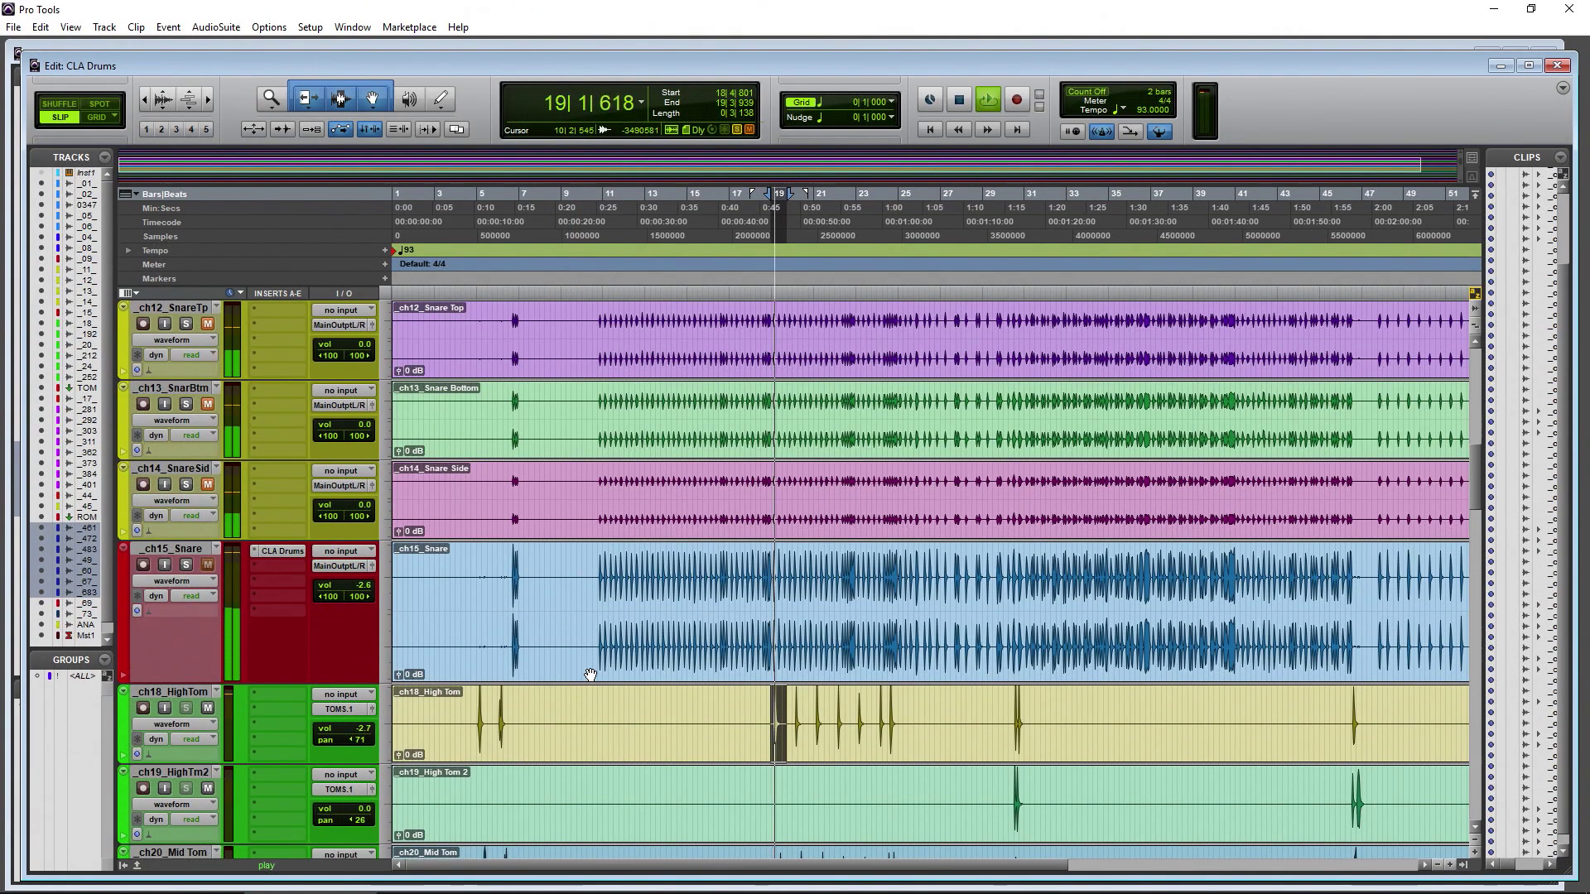
scroll(590, 675, "down", 2)
scroll(579, 646, "down", 1)
key("space")
key("space")
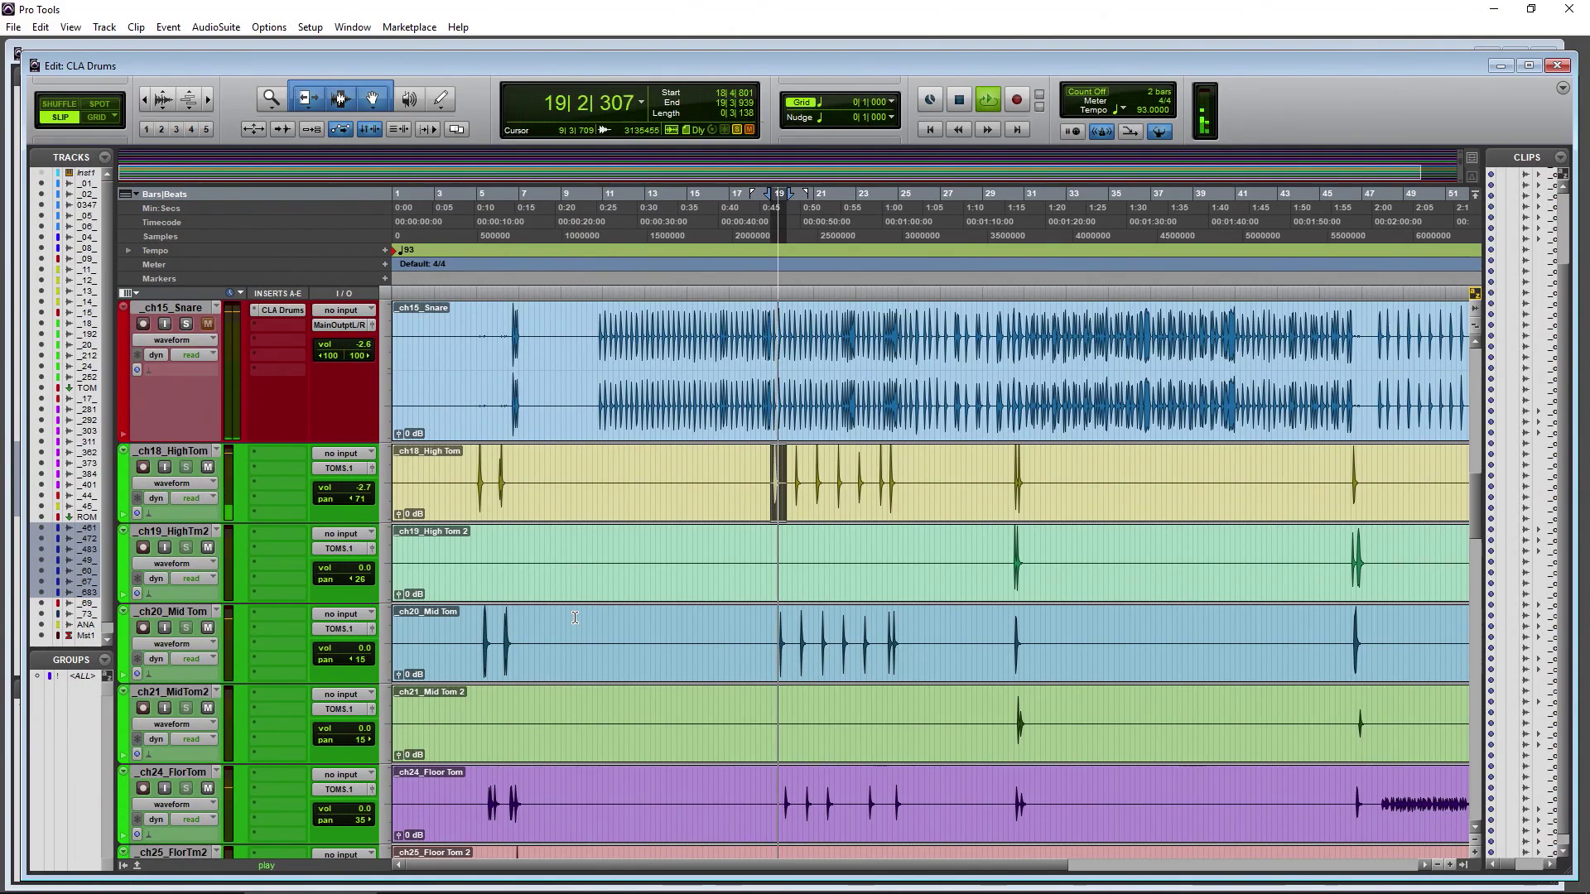
key("space")
scroll(164, 571, "down", 2)
scroll(237, 565, "up", 2)
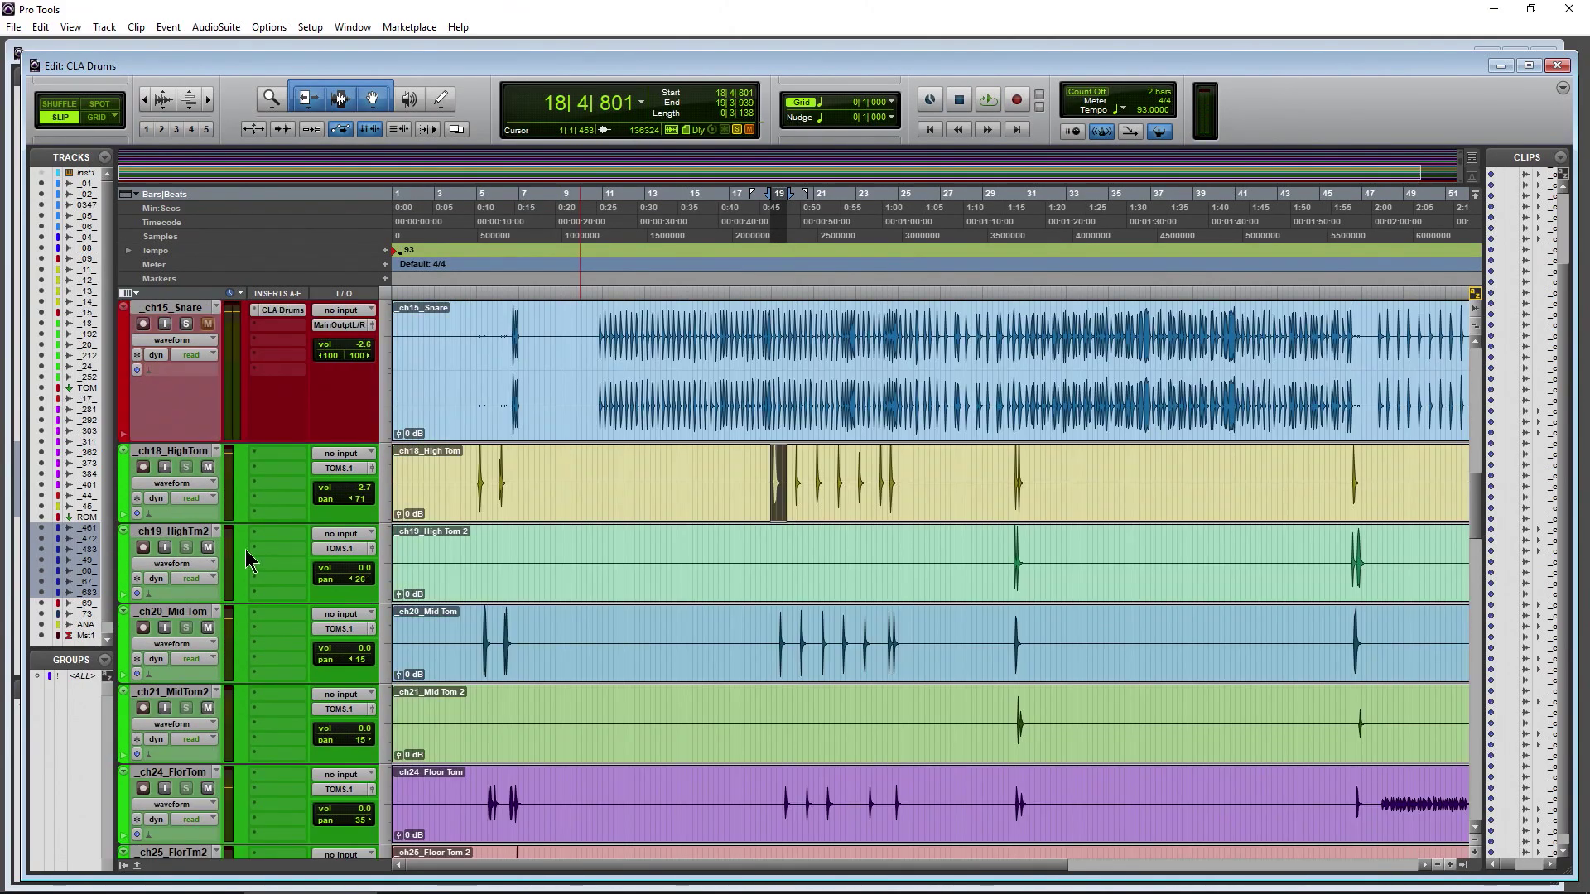
- Insert the Waves Q10 mono equalizer on the High Tom track and route the track's output directly to MainOutput L/R
left_click(286, 453)
mouse_move(372, 500)
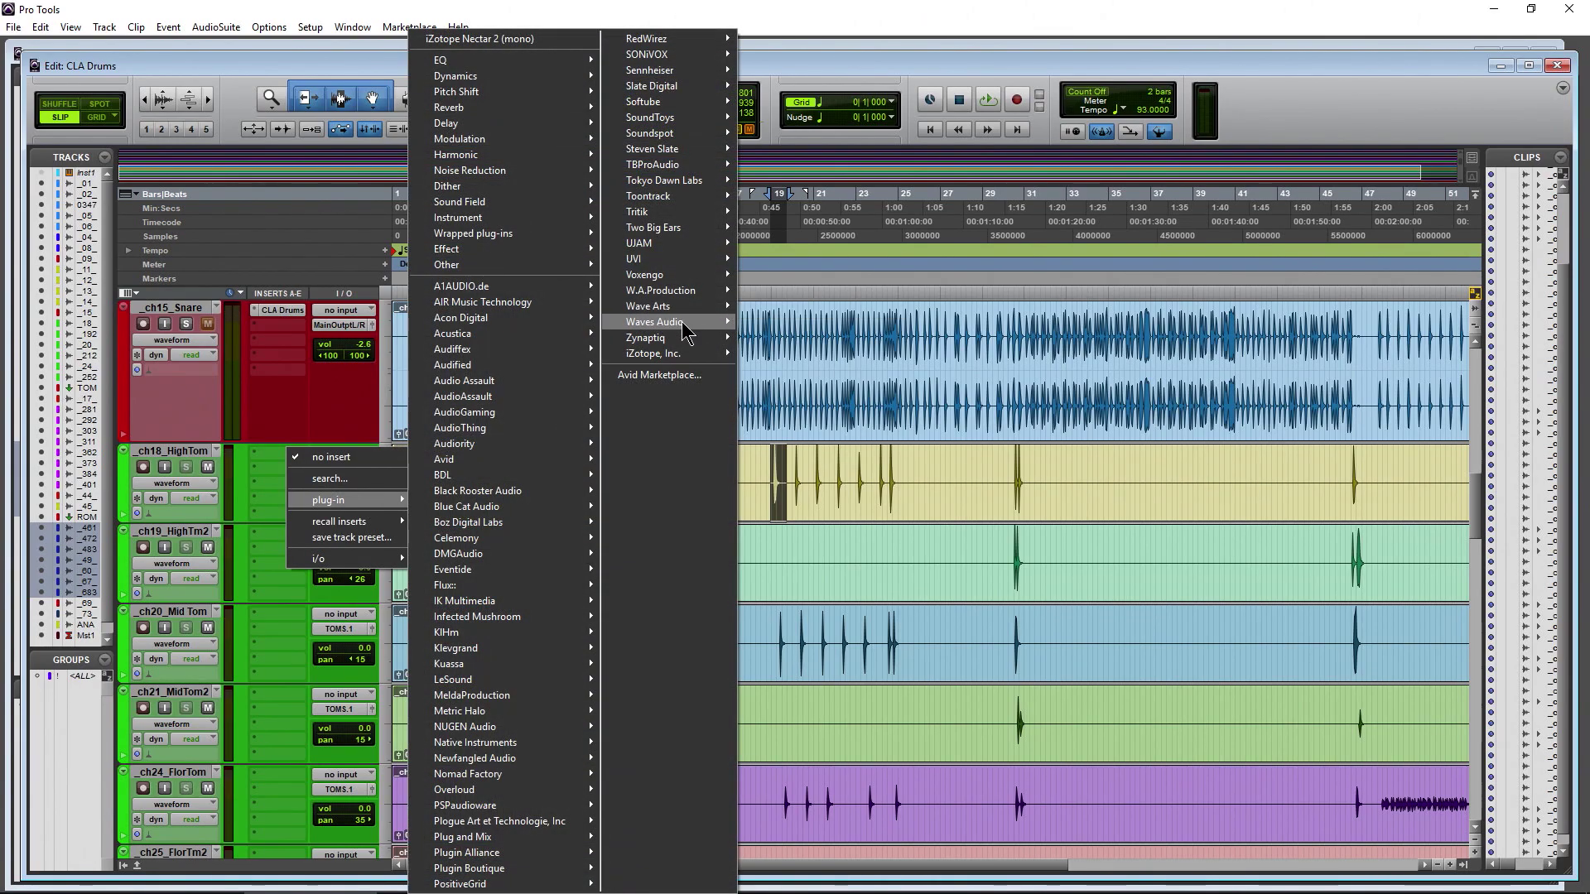
mouse_move(662, 322)
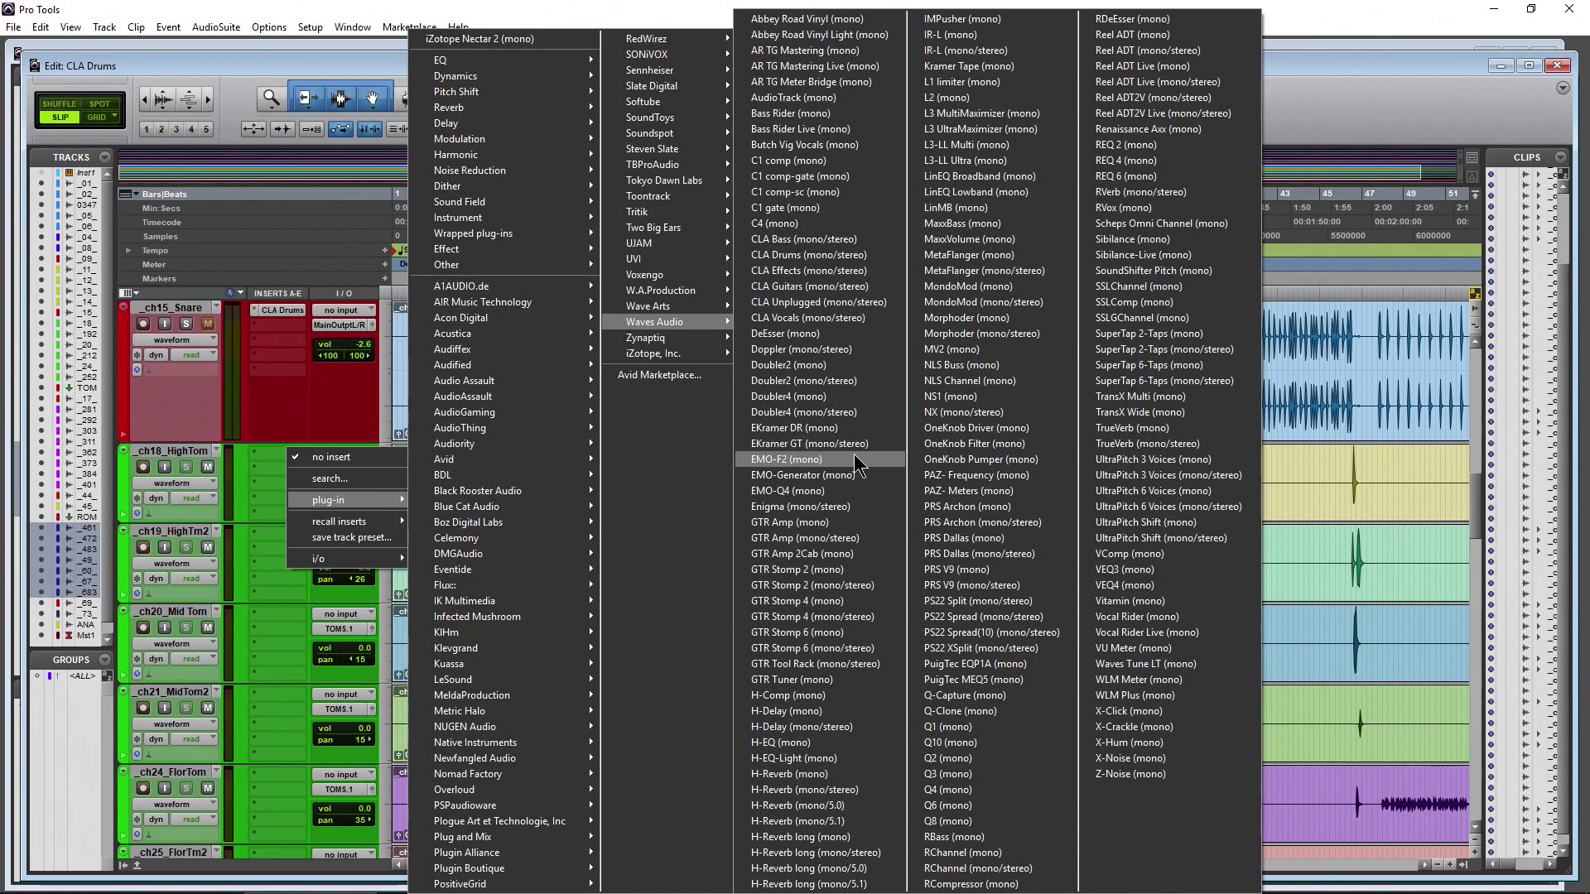
left_click(974, 743)
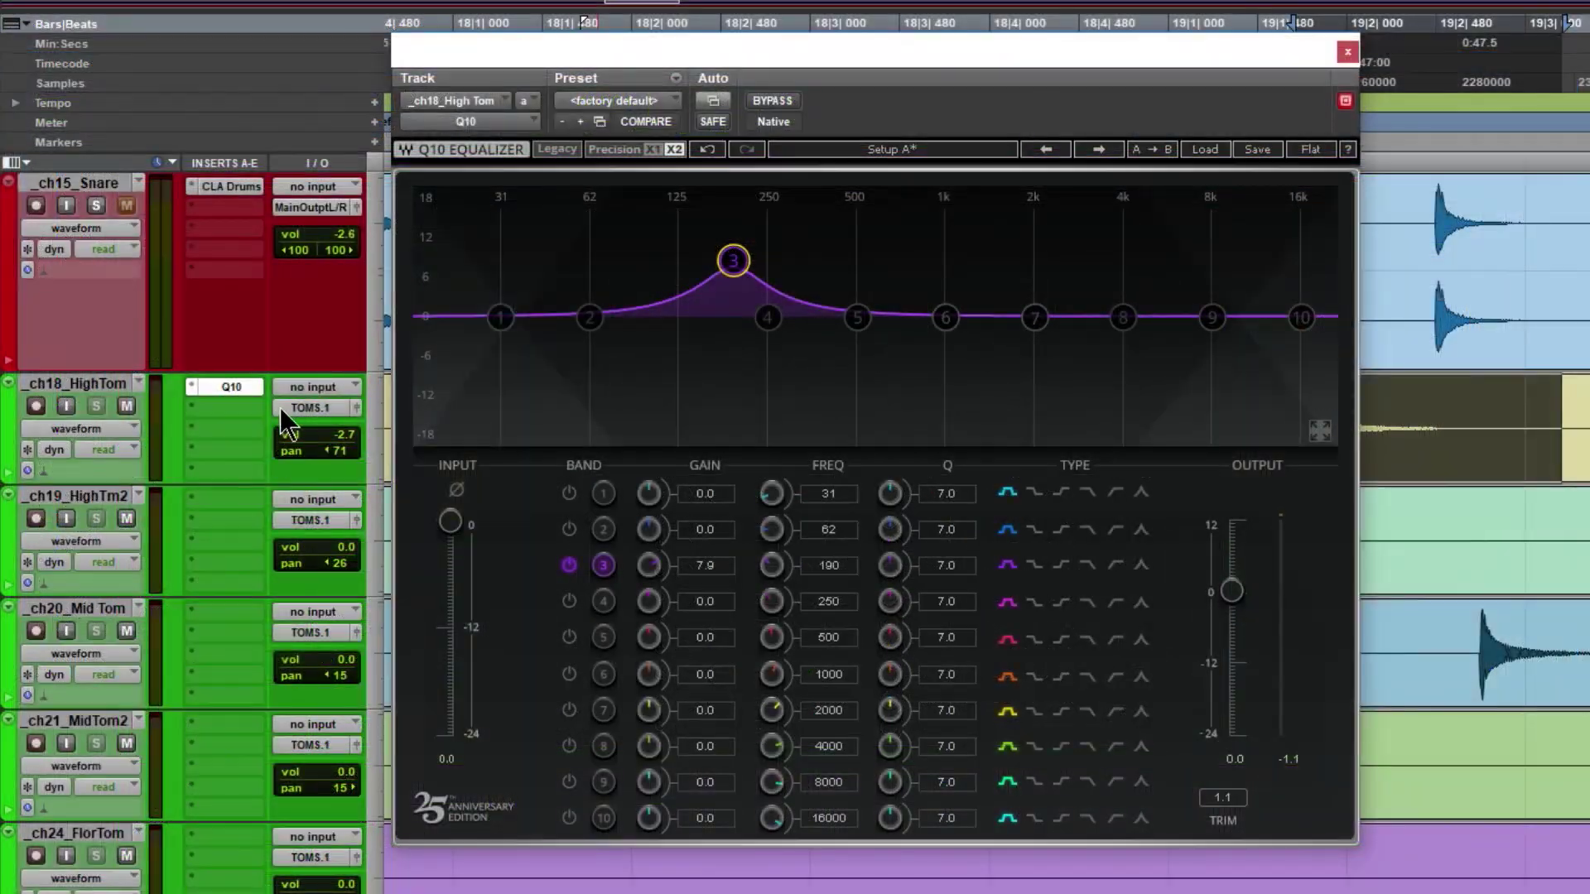
left_click(280, 409)
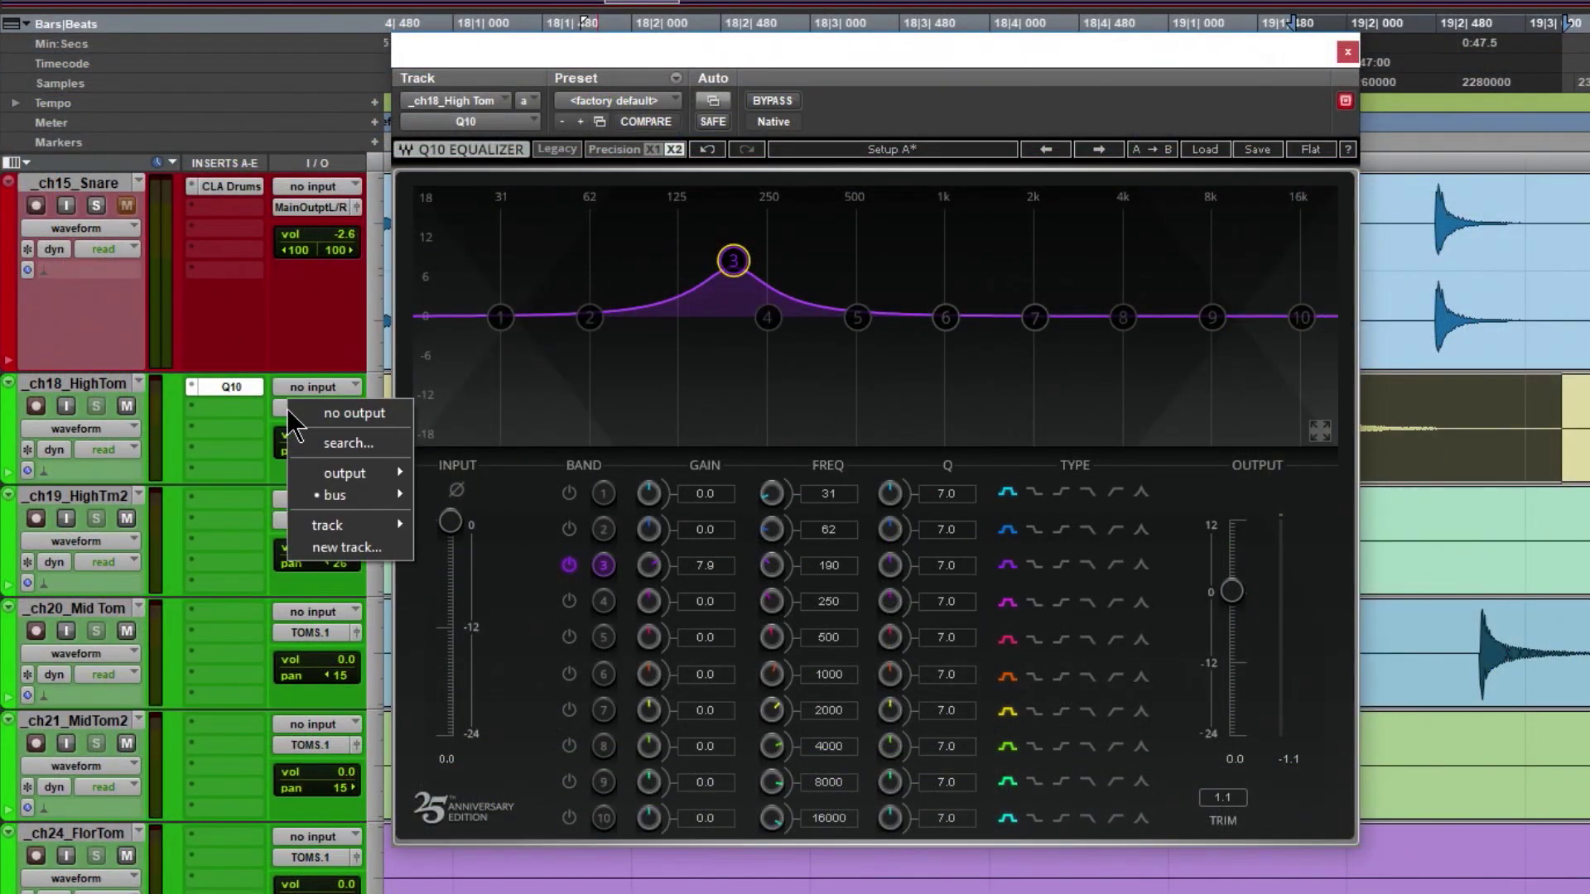
mouse_move(365, 473)
left_click(459, 476)
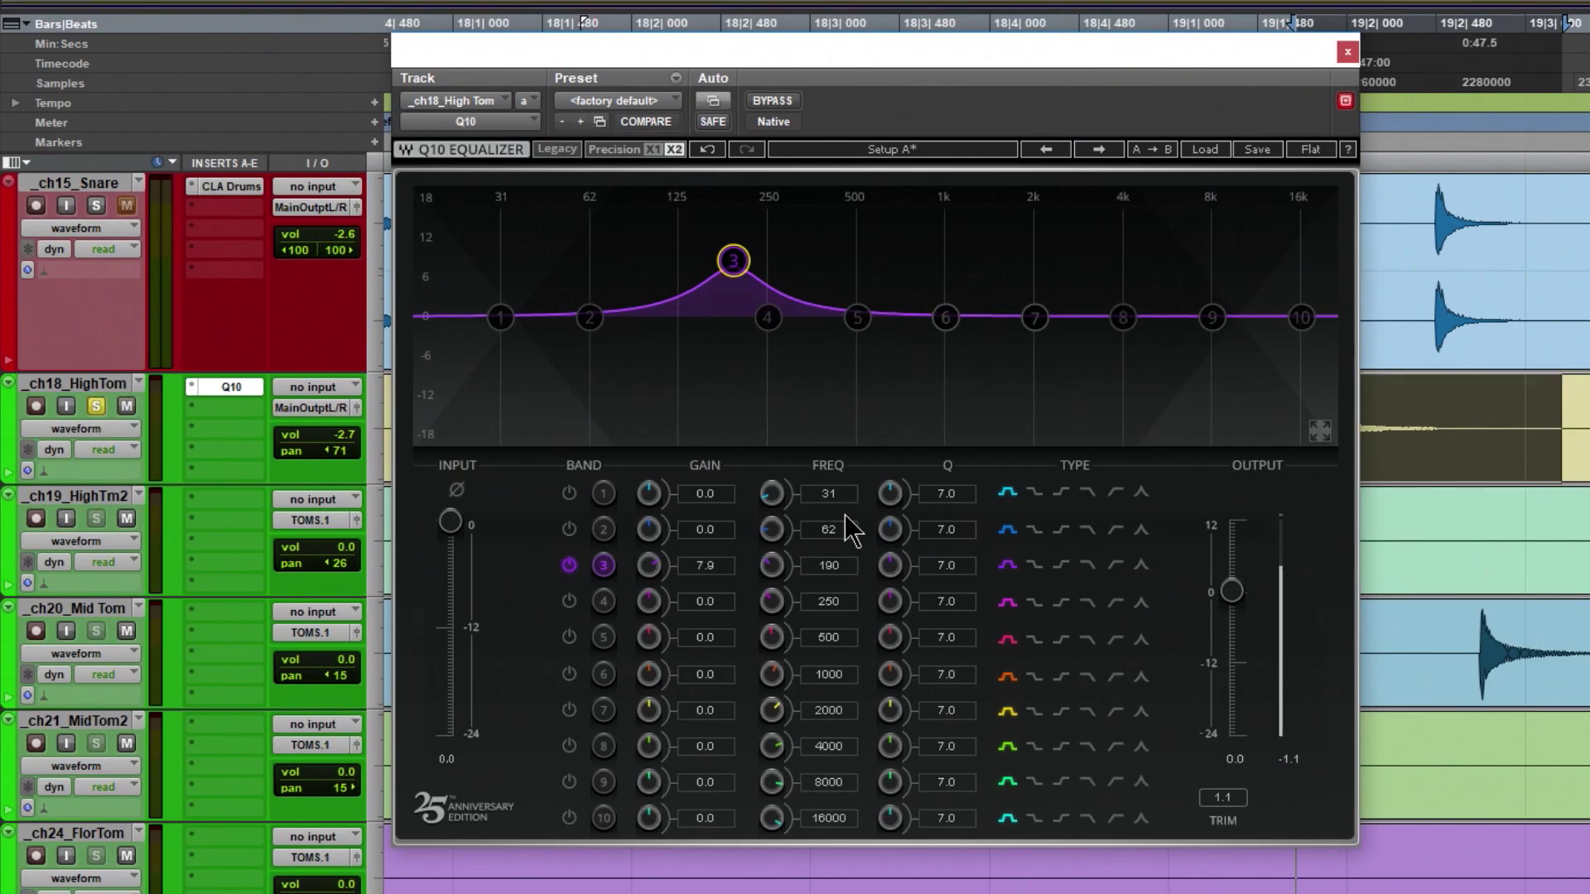
- Equalize the high tom: cut band 3 by 8.5 at 965 Hz, low-shelf boost band 1 by 5.8 at 59 Hz, boost band 2 by 4.9 at 121 Hz
left_click_drag(733, 262, 941, 379)
left_click_drag(500, 317, 534, 248)
left_click_drag(589, 317, 642, 276)
left_click(1034, 492)
mouse_move(673, 276)
left_mouse_down()
mouse_move(706, 196)
mouse_move(675, 282)
left_mouse_up()
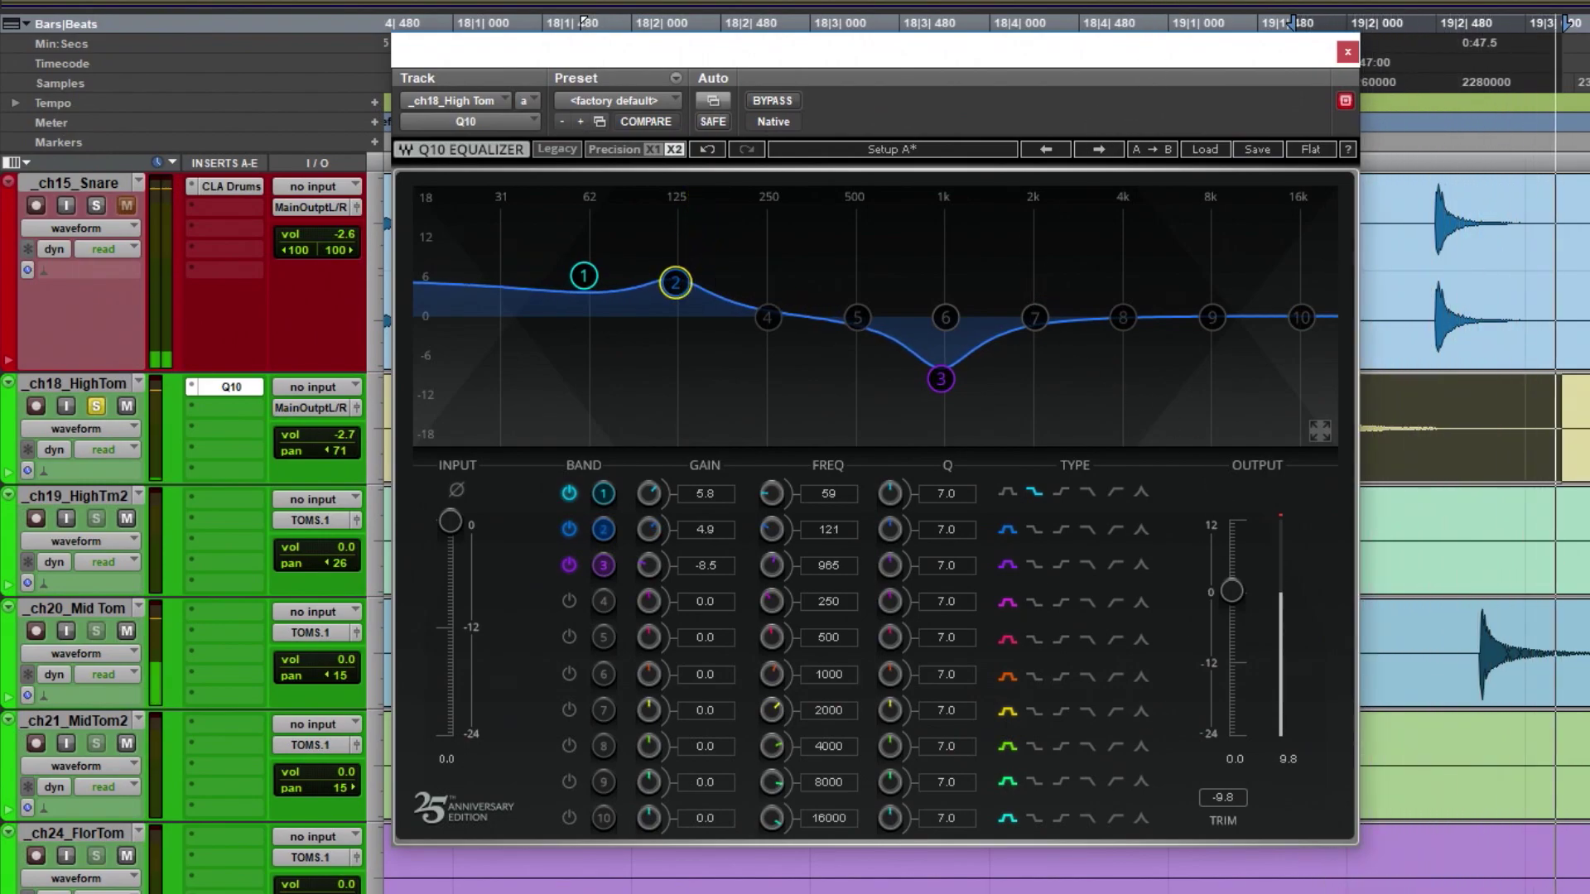
- Route the High Tom track's output back to the TOMS.1 stereo bus and close the Q10 equalizer
left_click(286, 407)
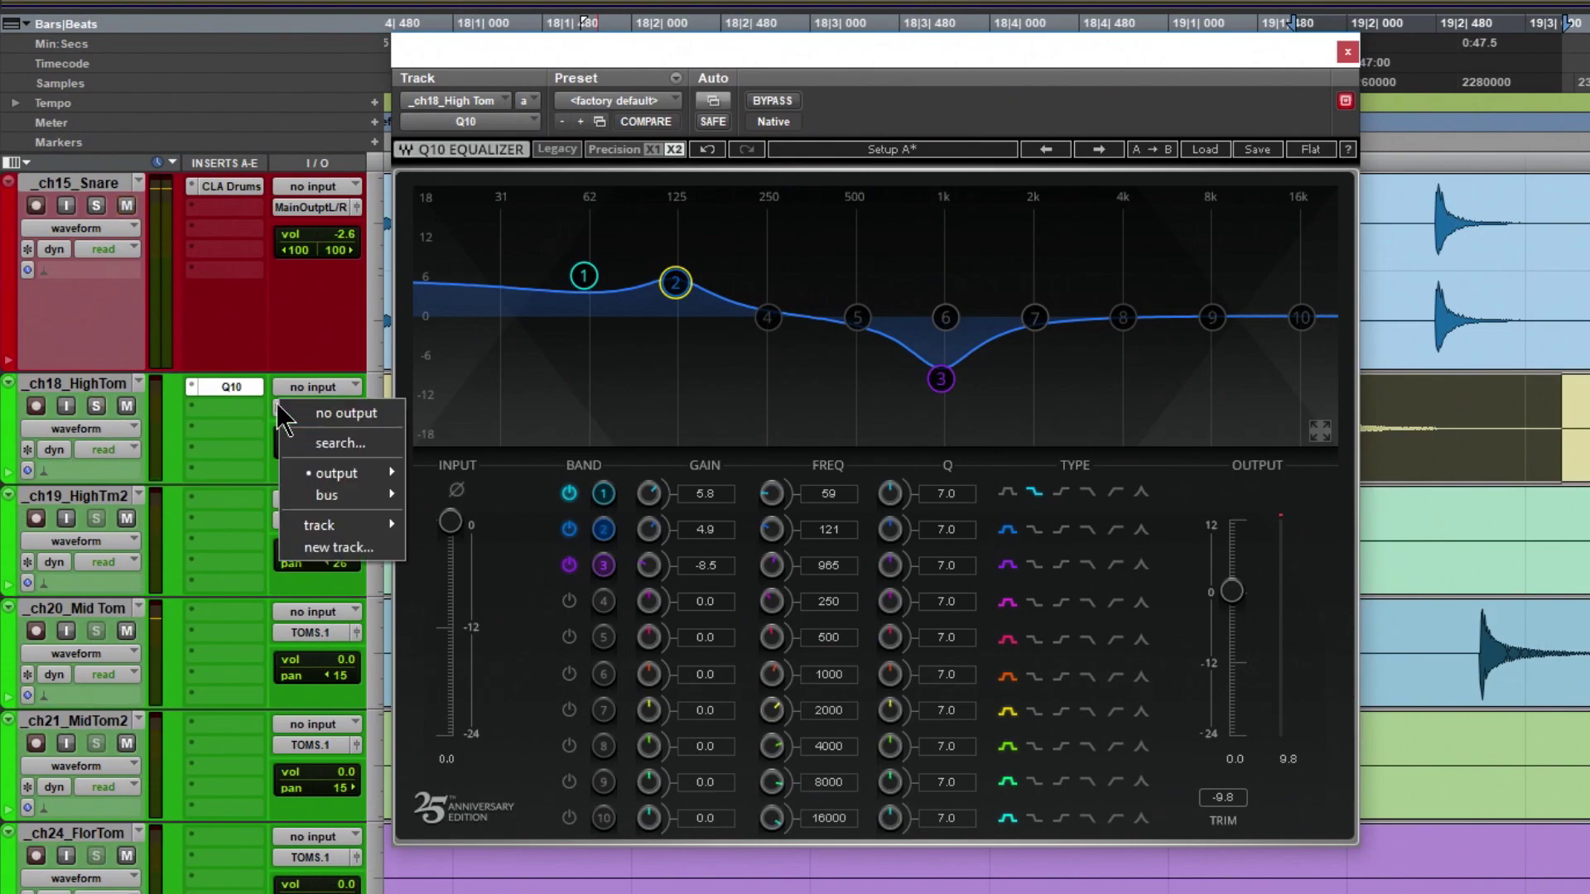
mouse_move(357, 477)
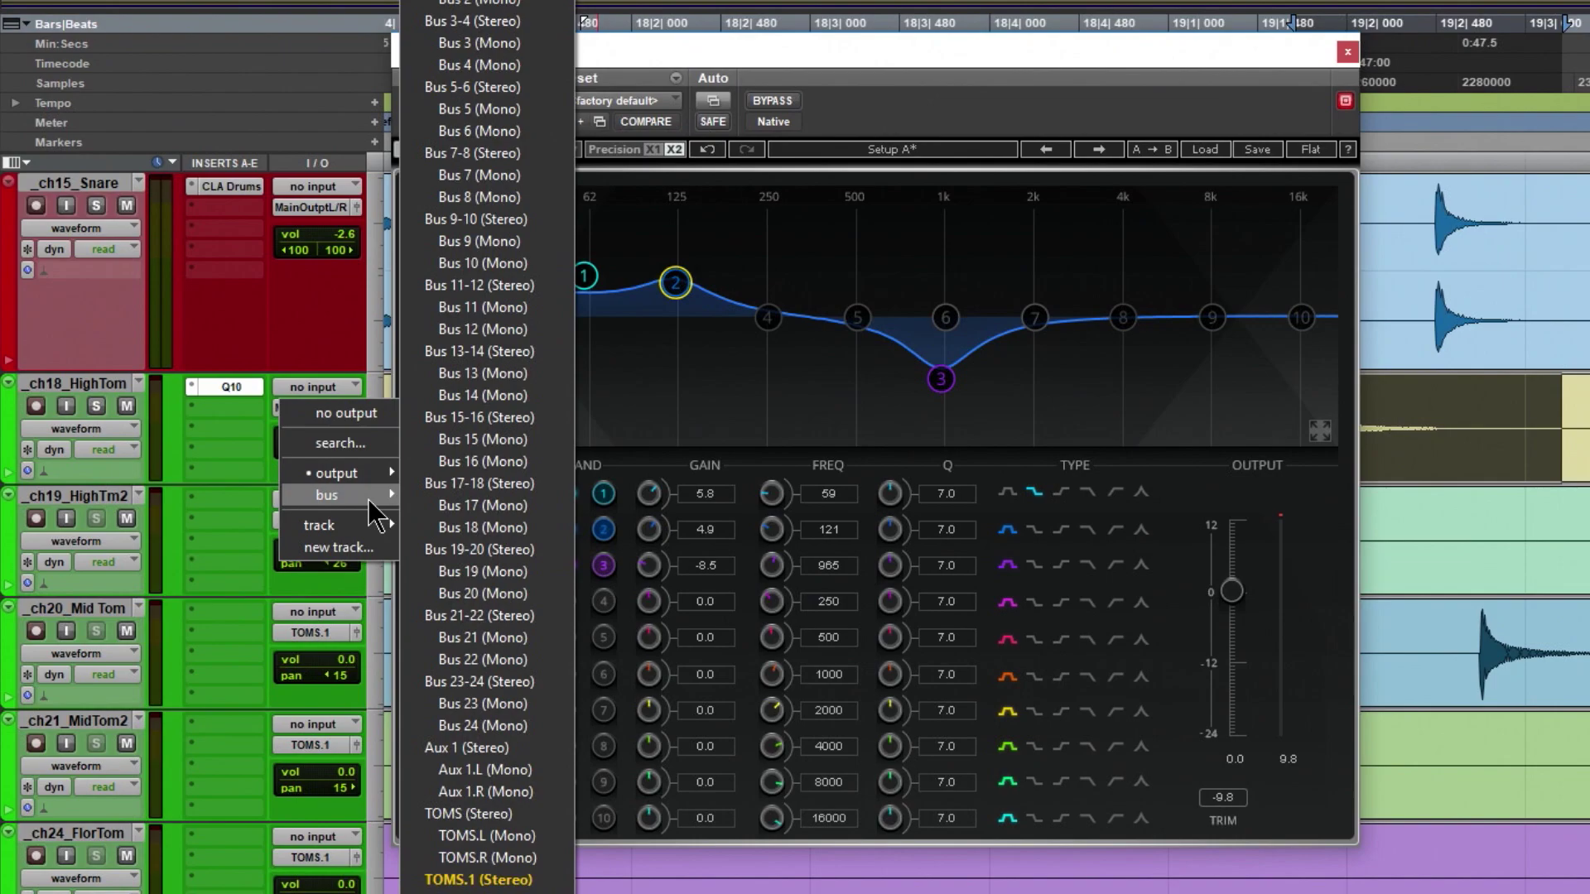
left_click(485, 880)
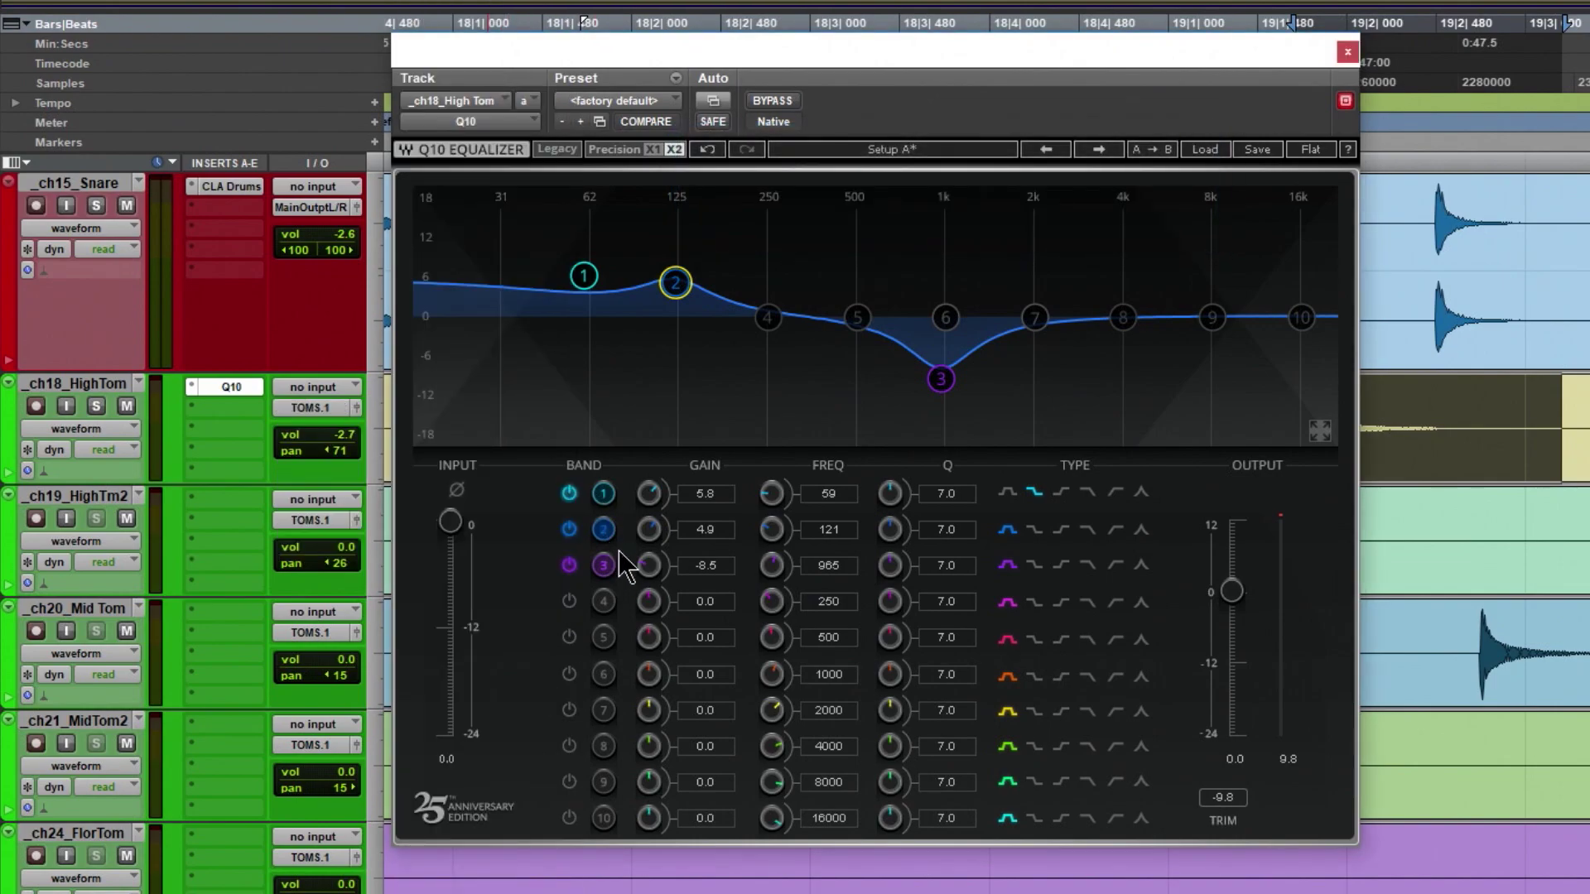
scroll(44, 549, "down", 5)
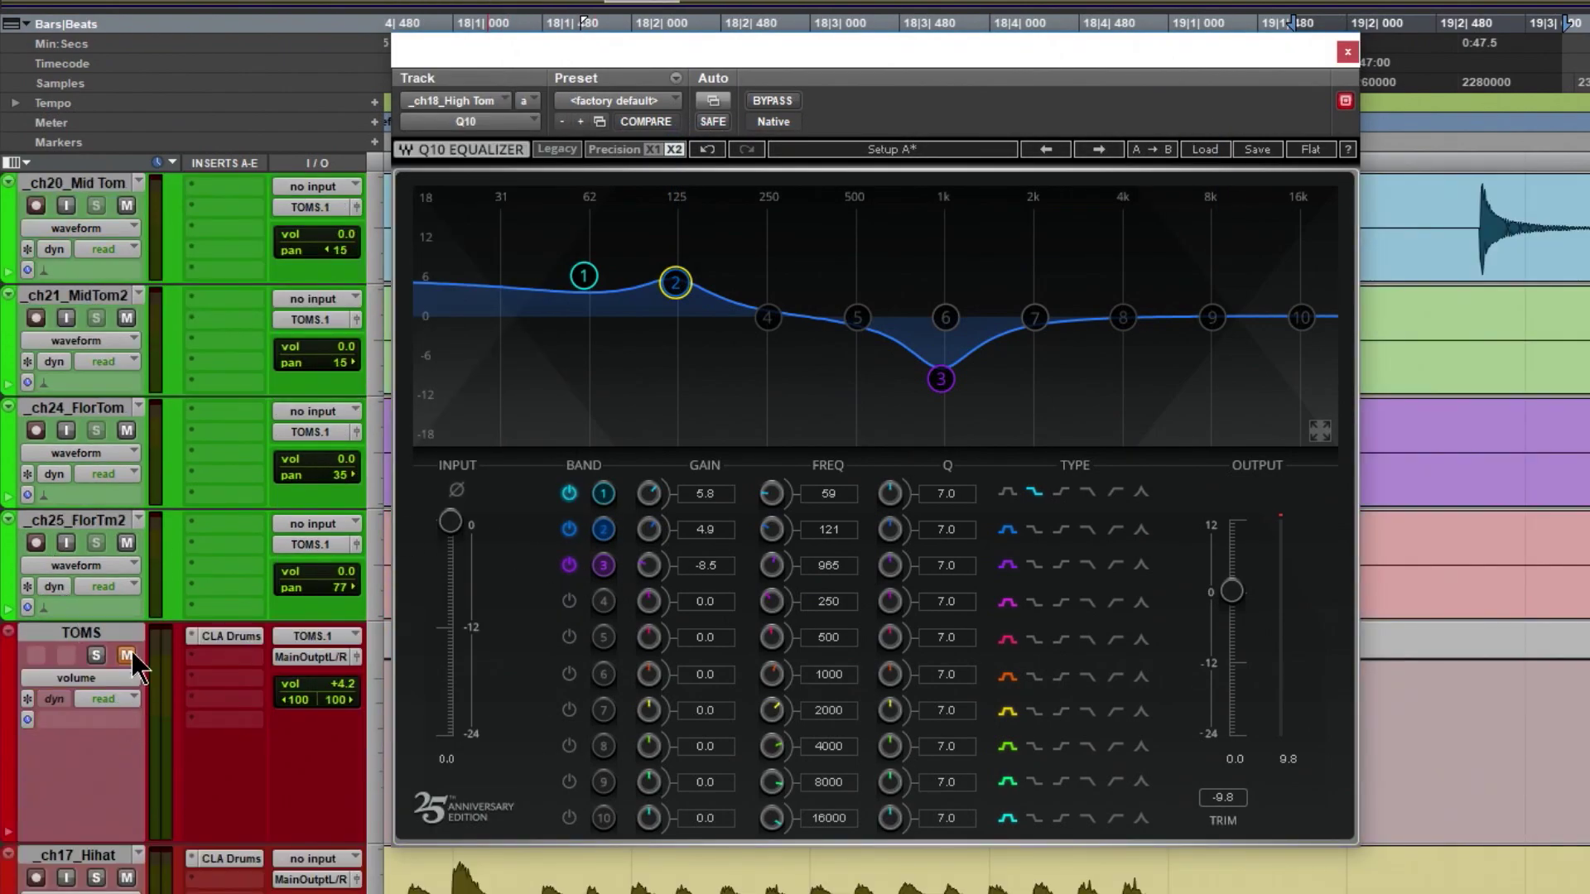
left_click(1347, 52)
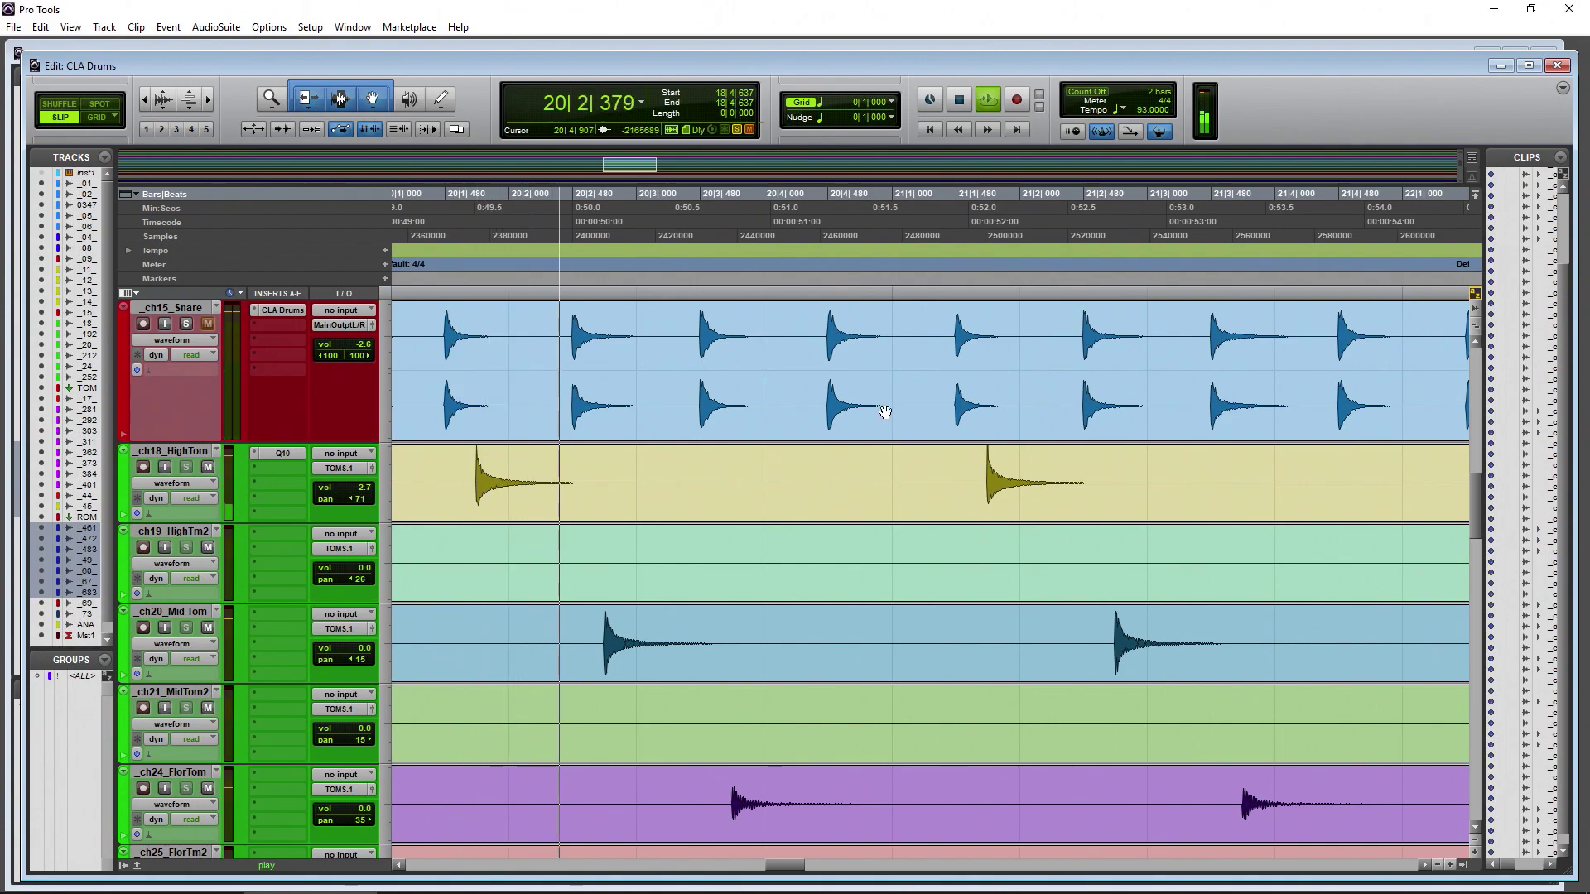
- Play the drum mix and check the cymbal, room, tom and hi-hat tracks with the whole song in view
key("space")
scroll(812, 451, "down", 3)
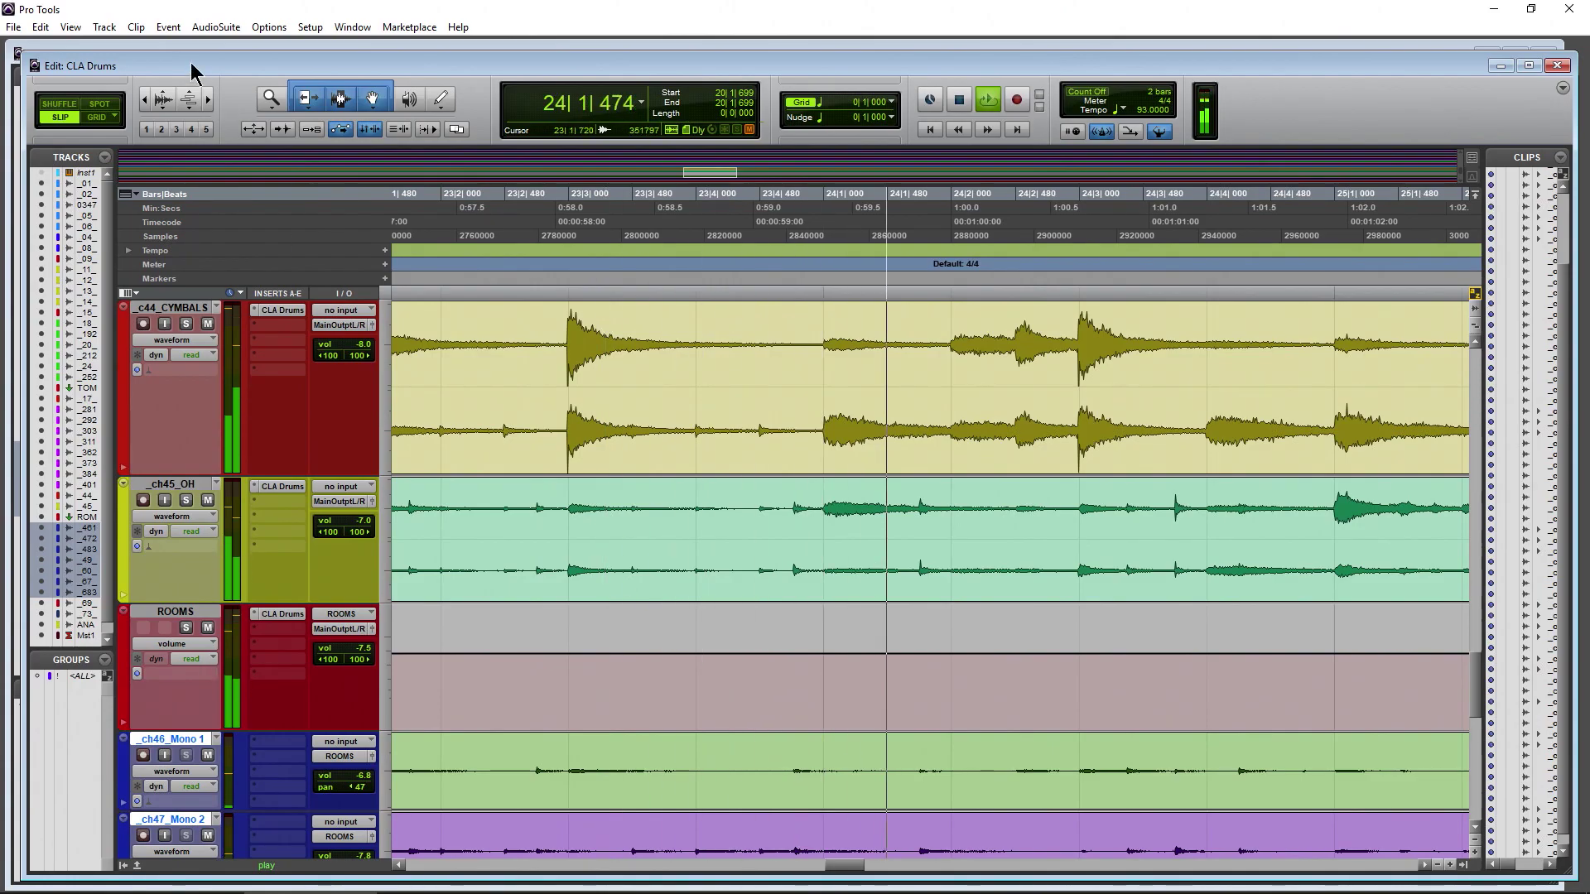
double_click(145, 98)
scroll(739, 635, "down", 5)
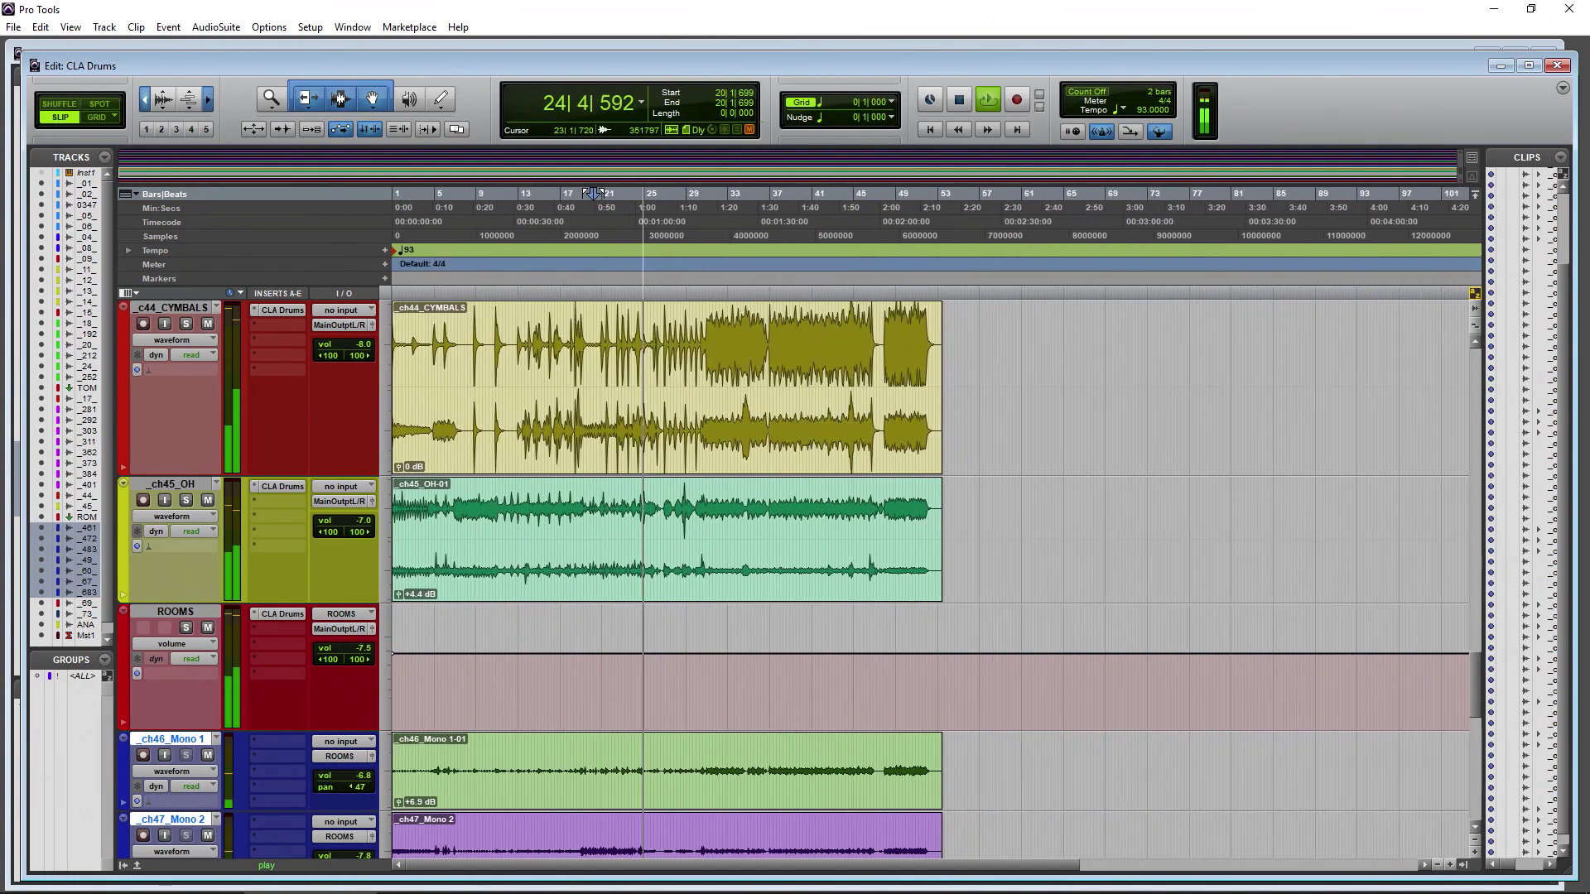
scroll(739, 635, "up", 1)
scroll(739, 635, "up", 10)
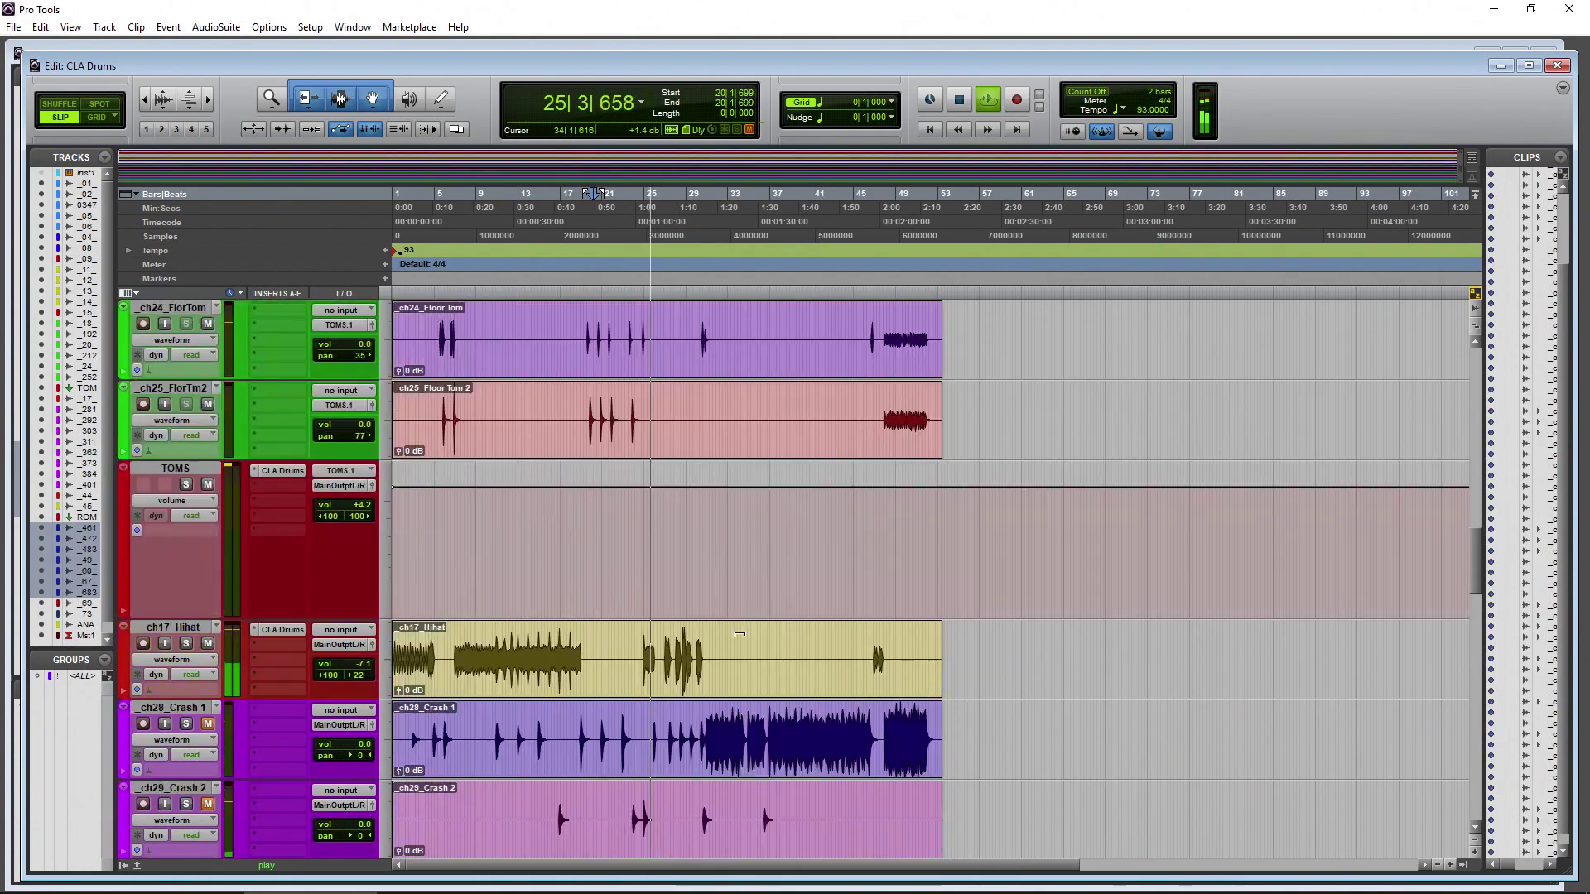
- Set the KICKS track's fader to -2.7 dB during playback, and stop the playback in the Edit window
key("ctrl+equal")
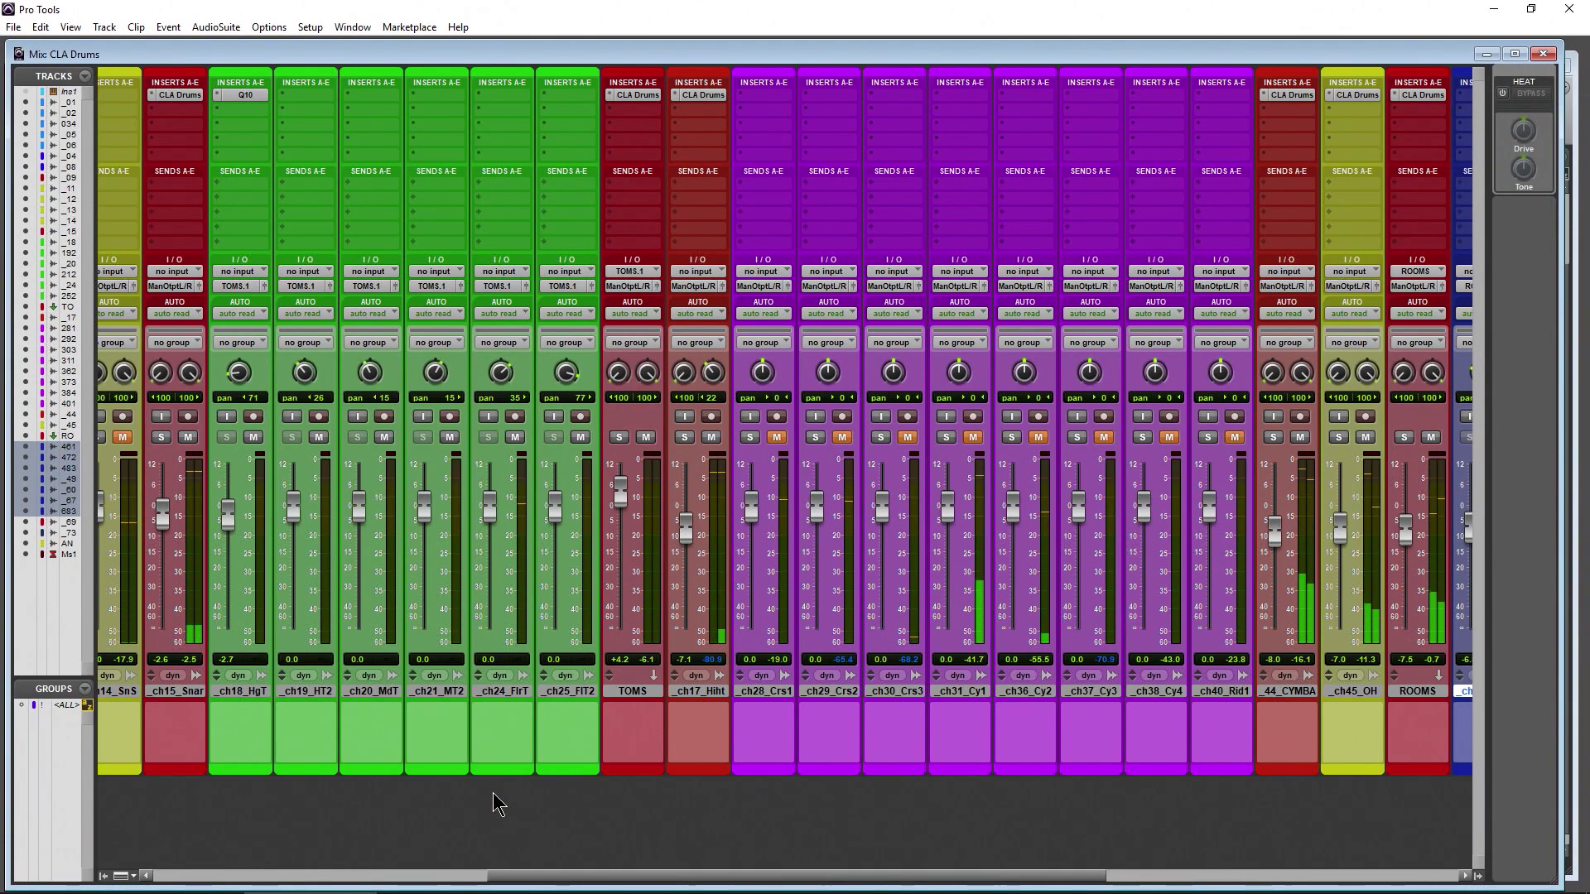
scroll(496, 802, "left", 8)
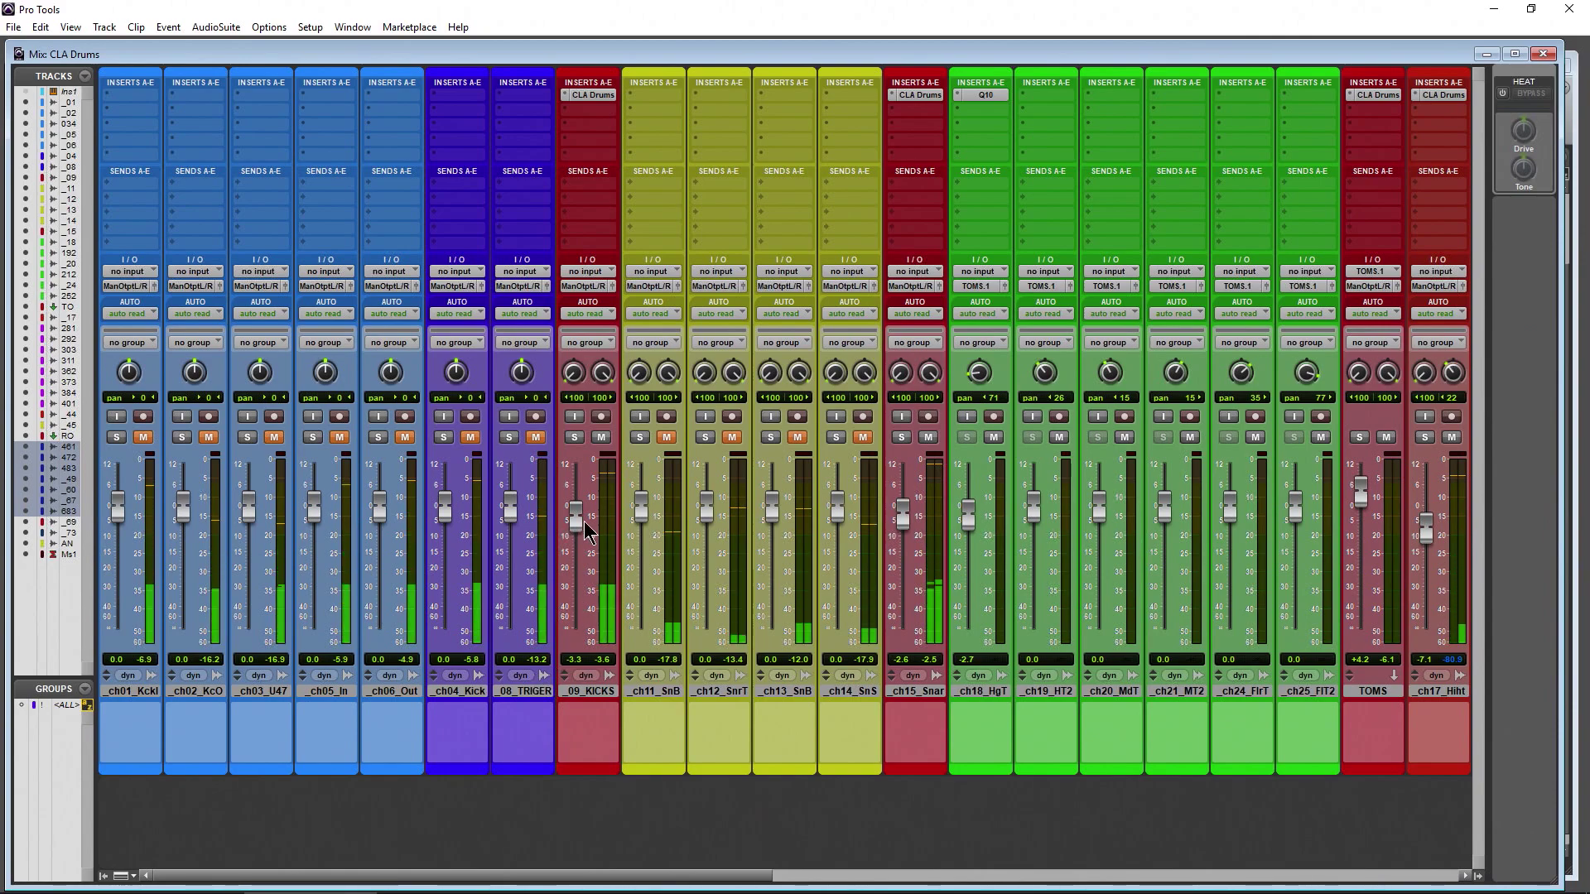
mouse_move(575, 518)
left_mouse_down()
mouse_move(570, 560)
mouse_move(575, 539)
left_mouse_up()
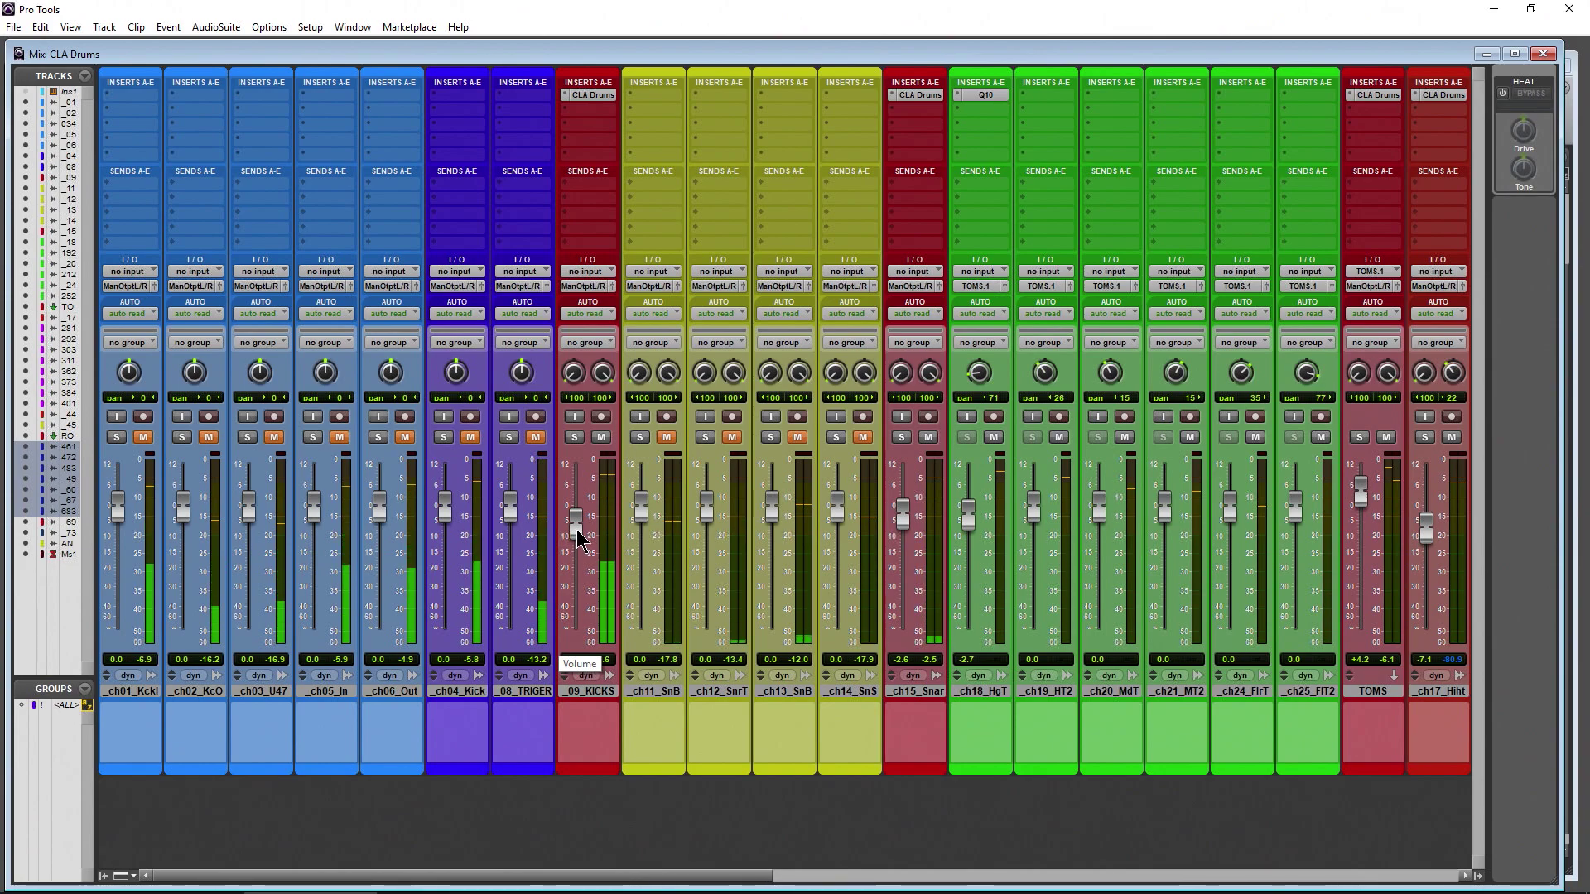
left_click_drag(577, 532, 577, 516)
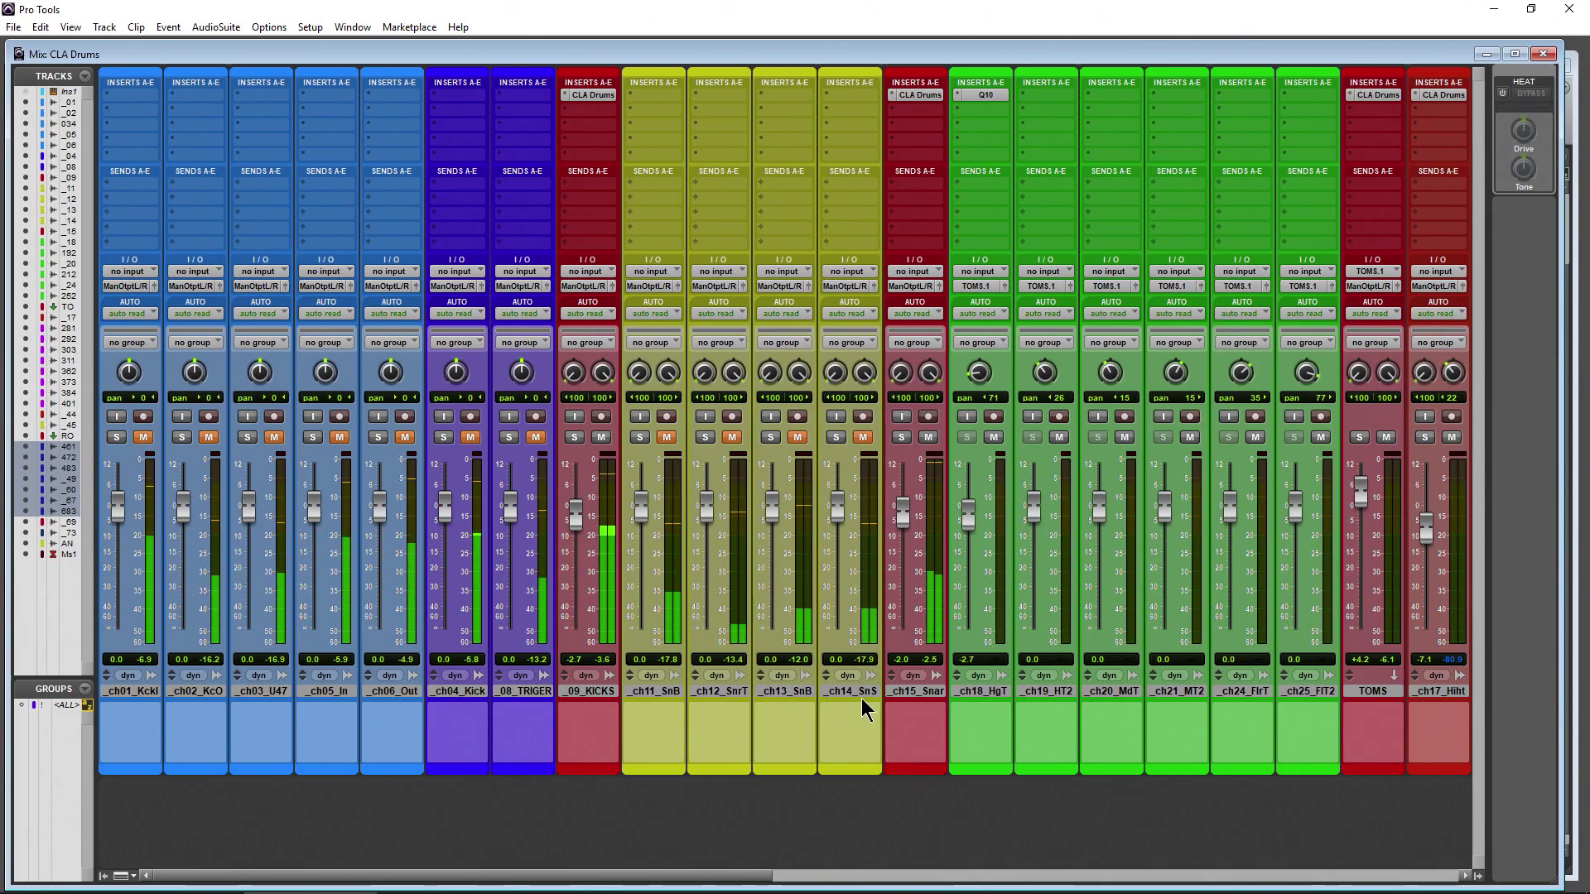
key("ctrl+equal")
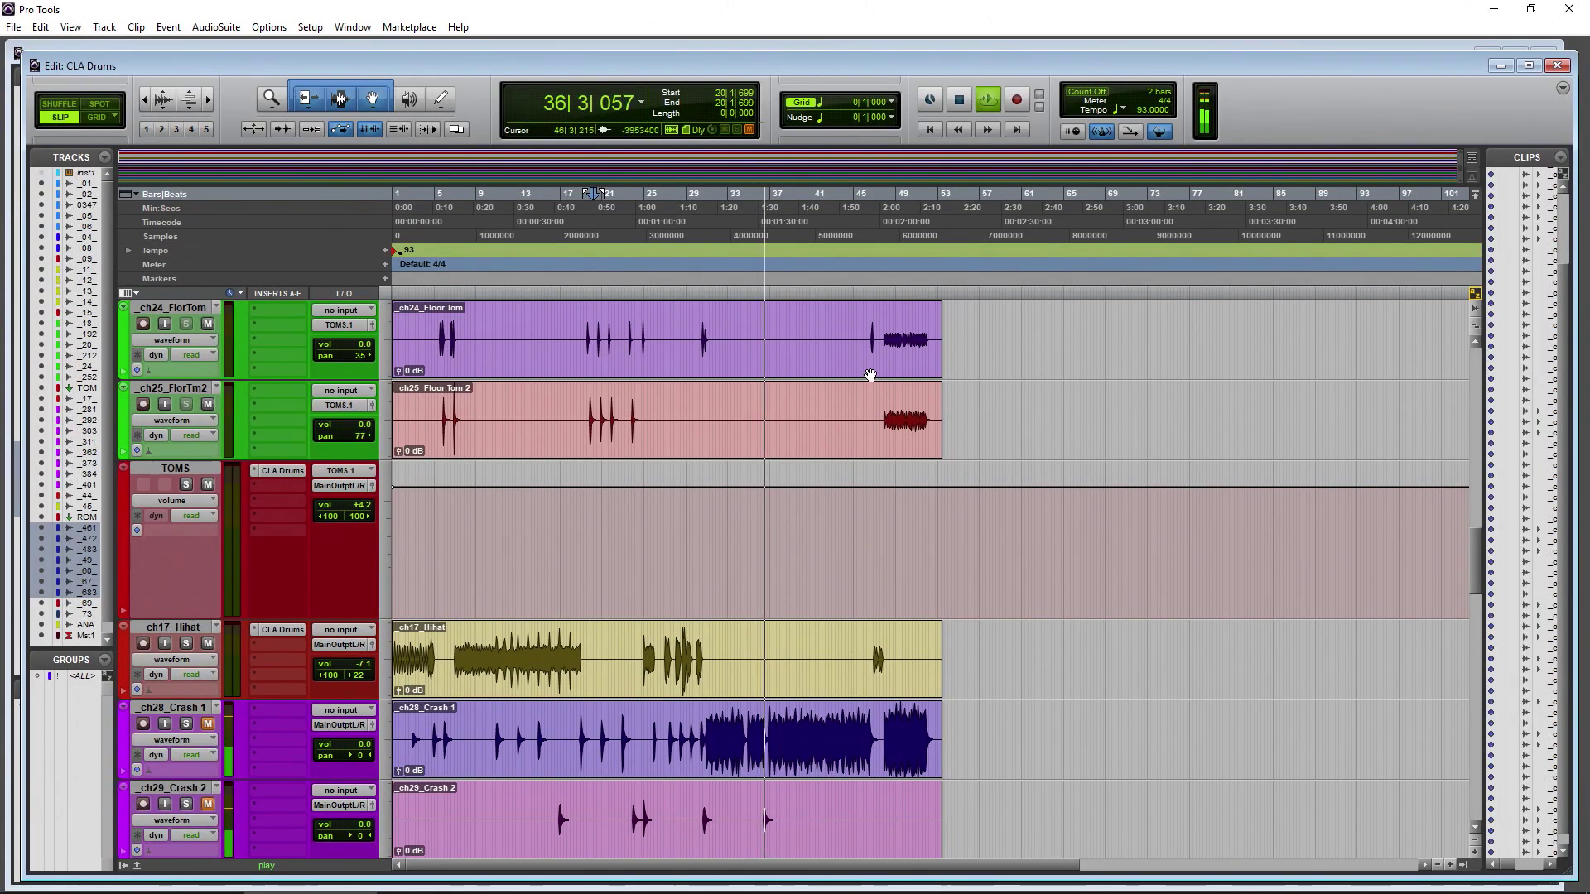
key("space")
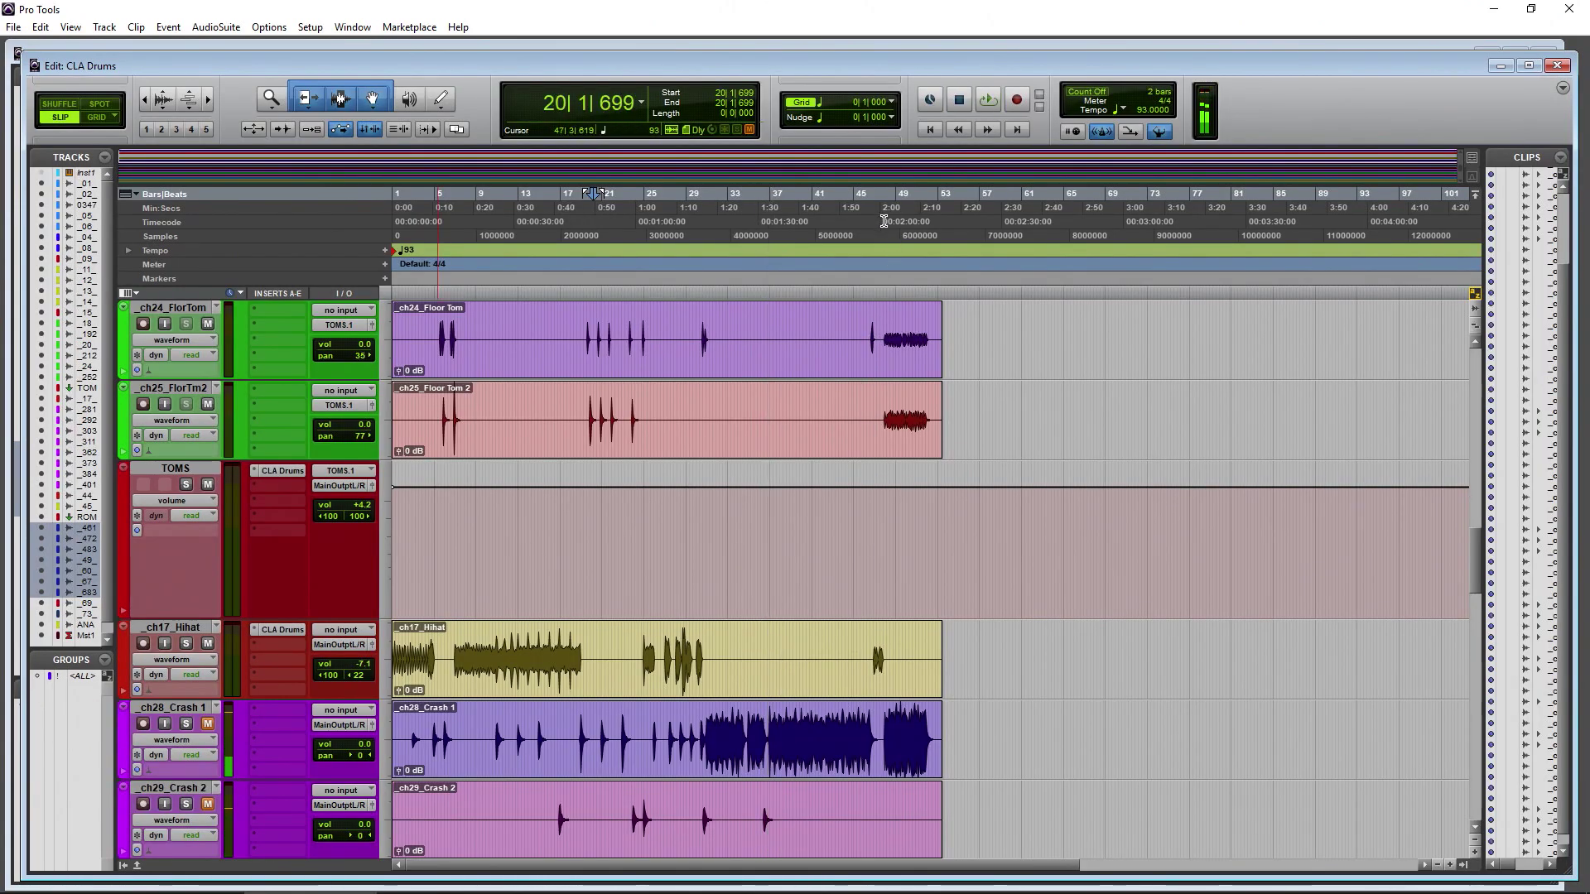
- Place the edit cursor at 46|4|686 near the song's end, in a closer timeline view
left_click(881, 219)
key("ctrl+bracketright")
key("ctrl+bracketright")
key("ctrl+bracketright")
scroll(441, 685, "down", 10)
scroll(441, 685, "down", 4)
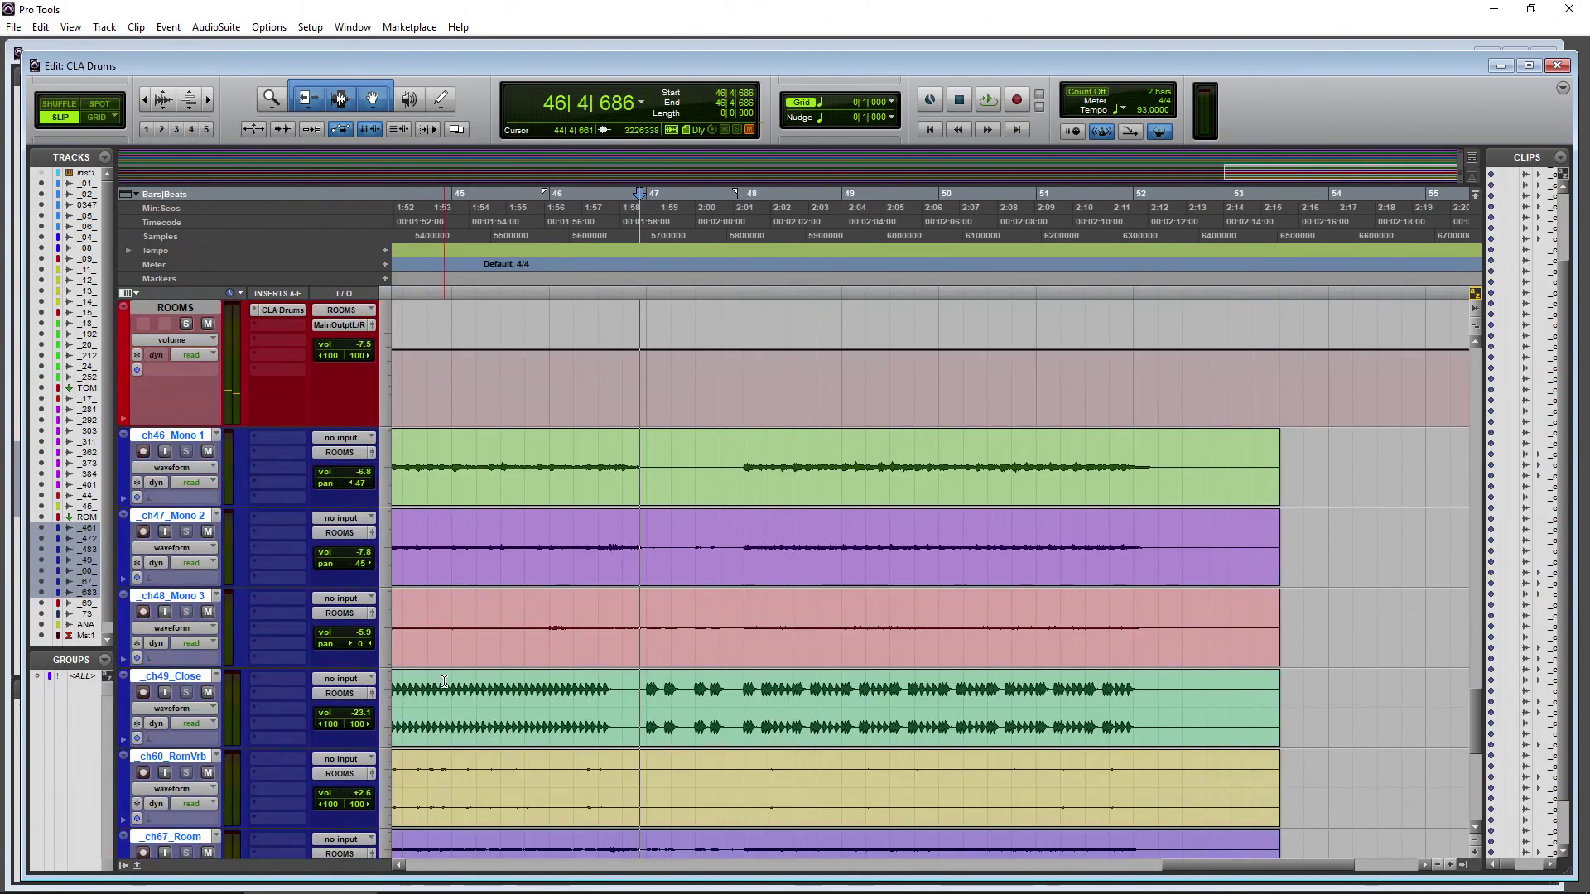
- Select the ROOMS, OH, CYMBALS, Hihat, TOMS, Snare and KICKS tracks that carry CLA Drums
scroll(248, 579, "up", 3)
left_click(169, 612)
scroll(249, 678, "down", 5)
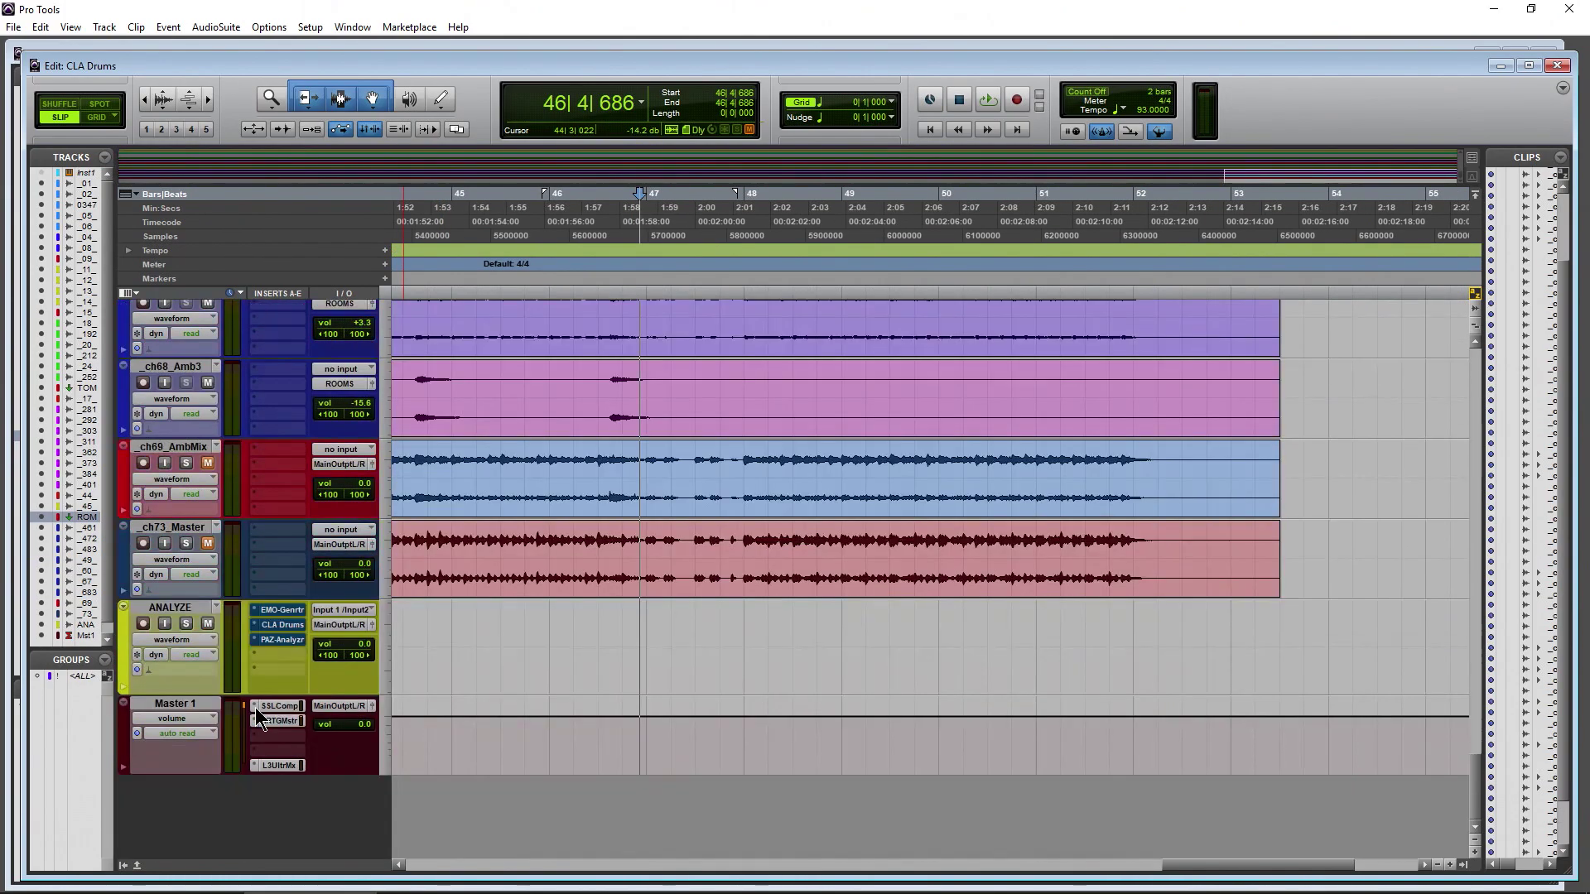
scroll(255, 720, "up", 4)
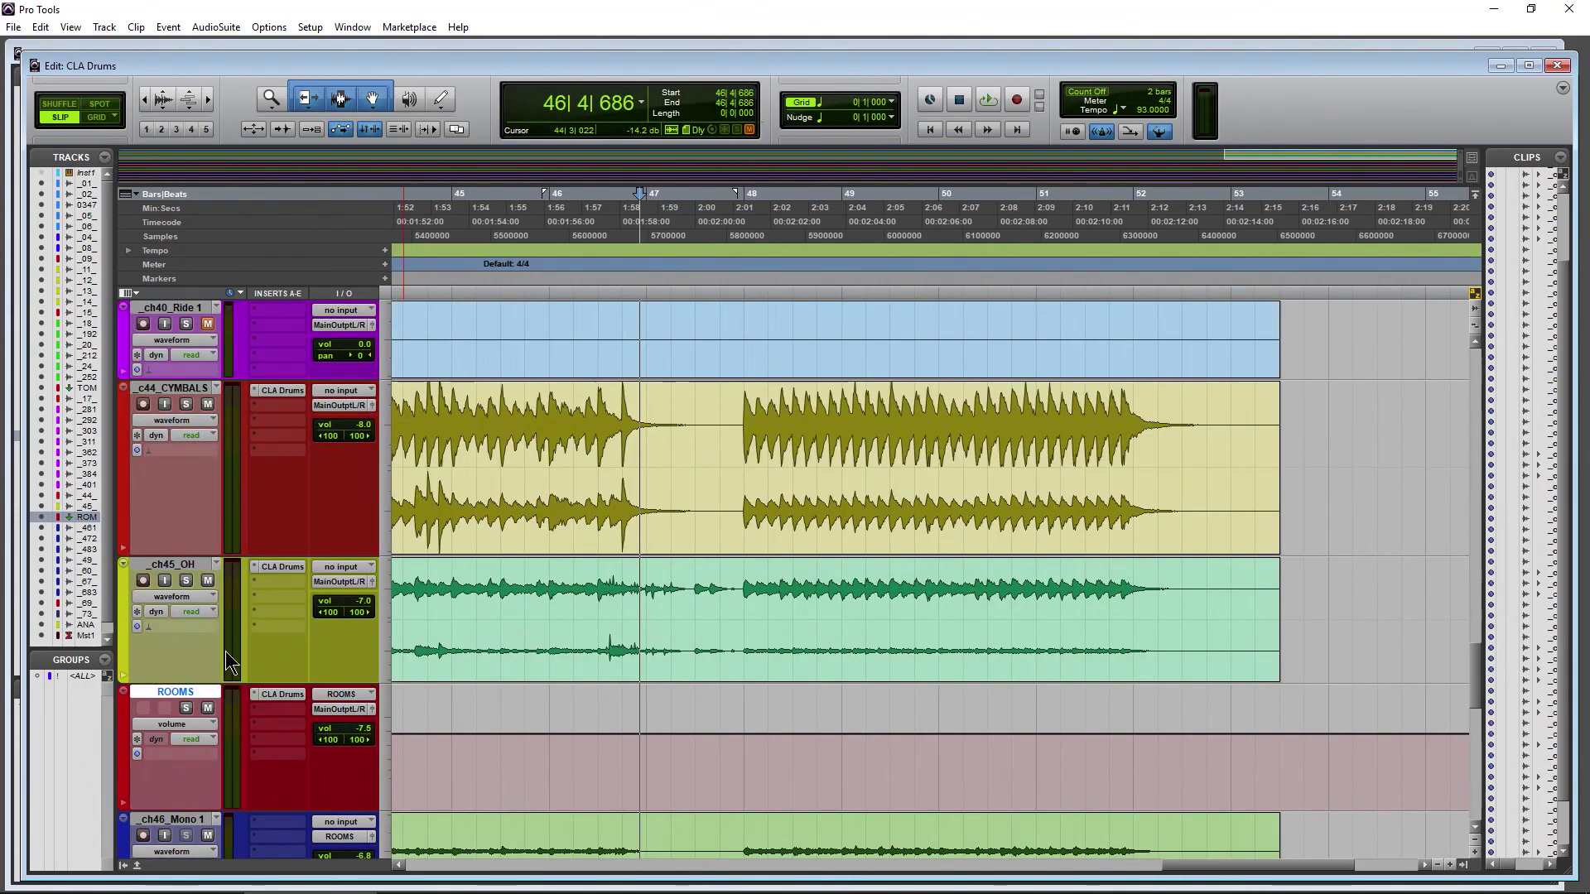
scroll(187, 573, "up", 1)
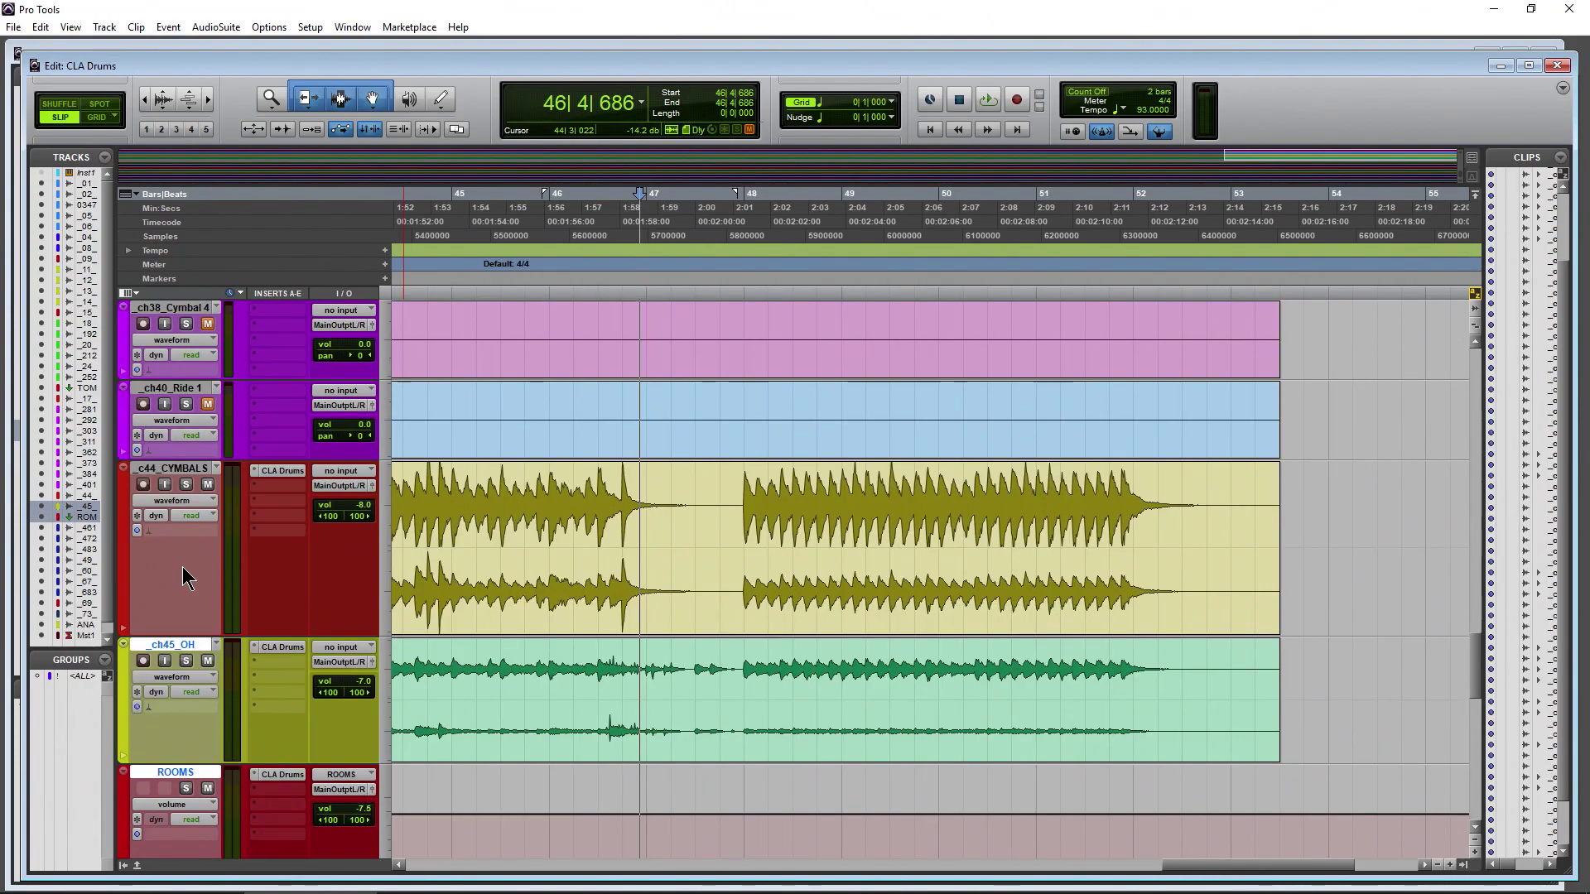
scroll(131, 577, "up", 10)
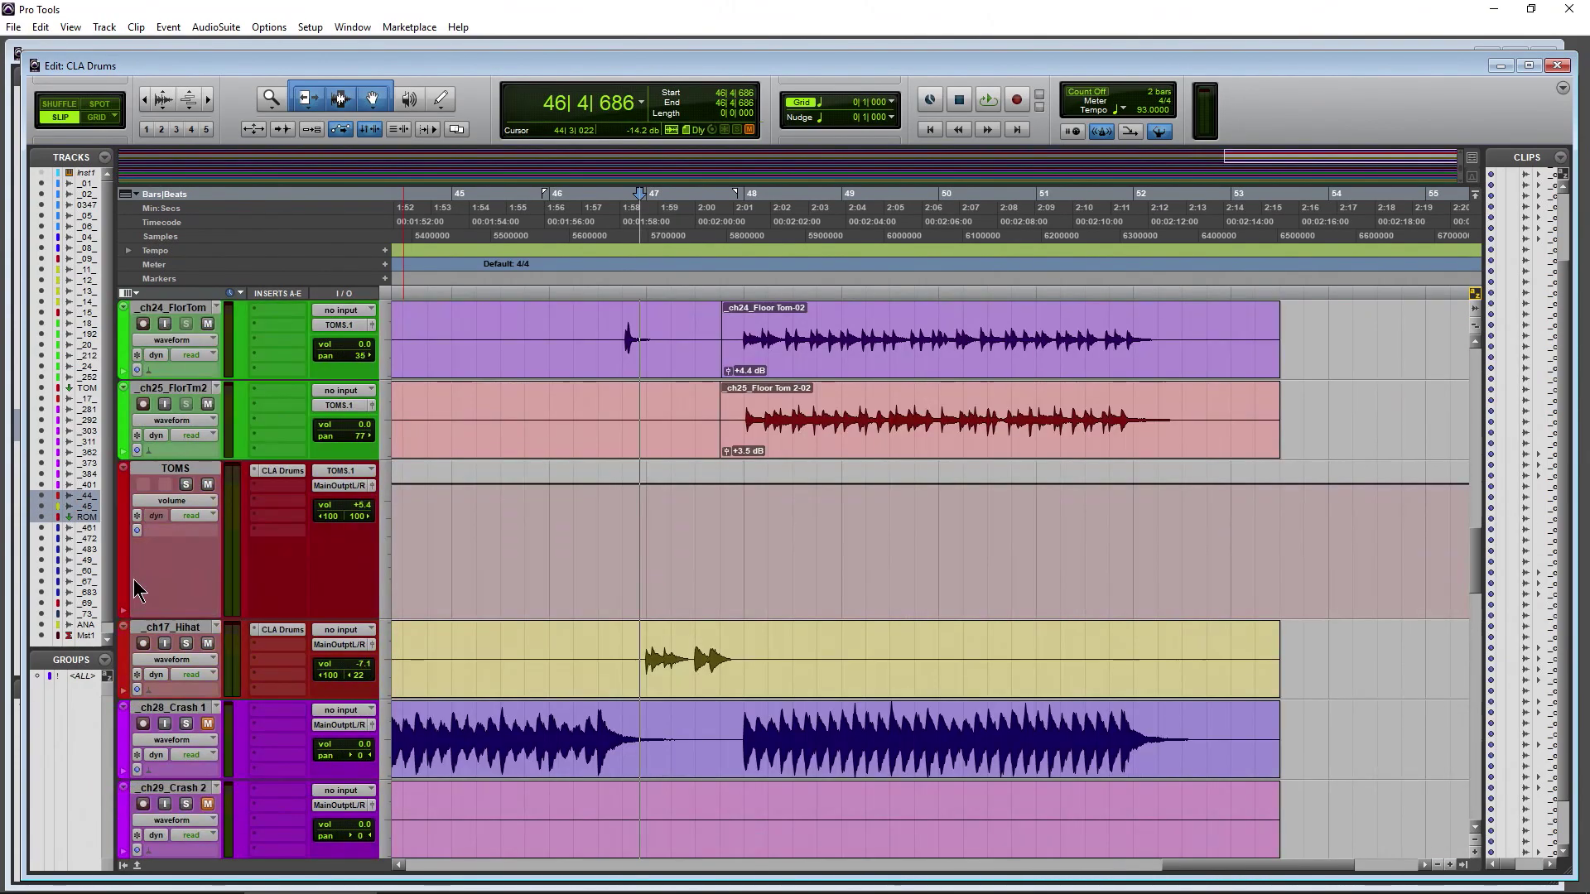
scroll(176, 488, "up", 5)
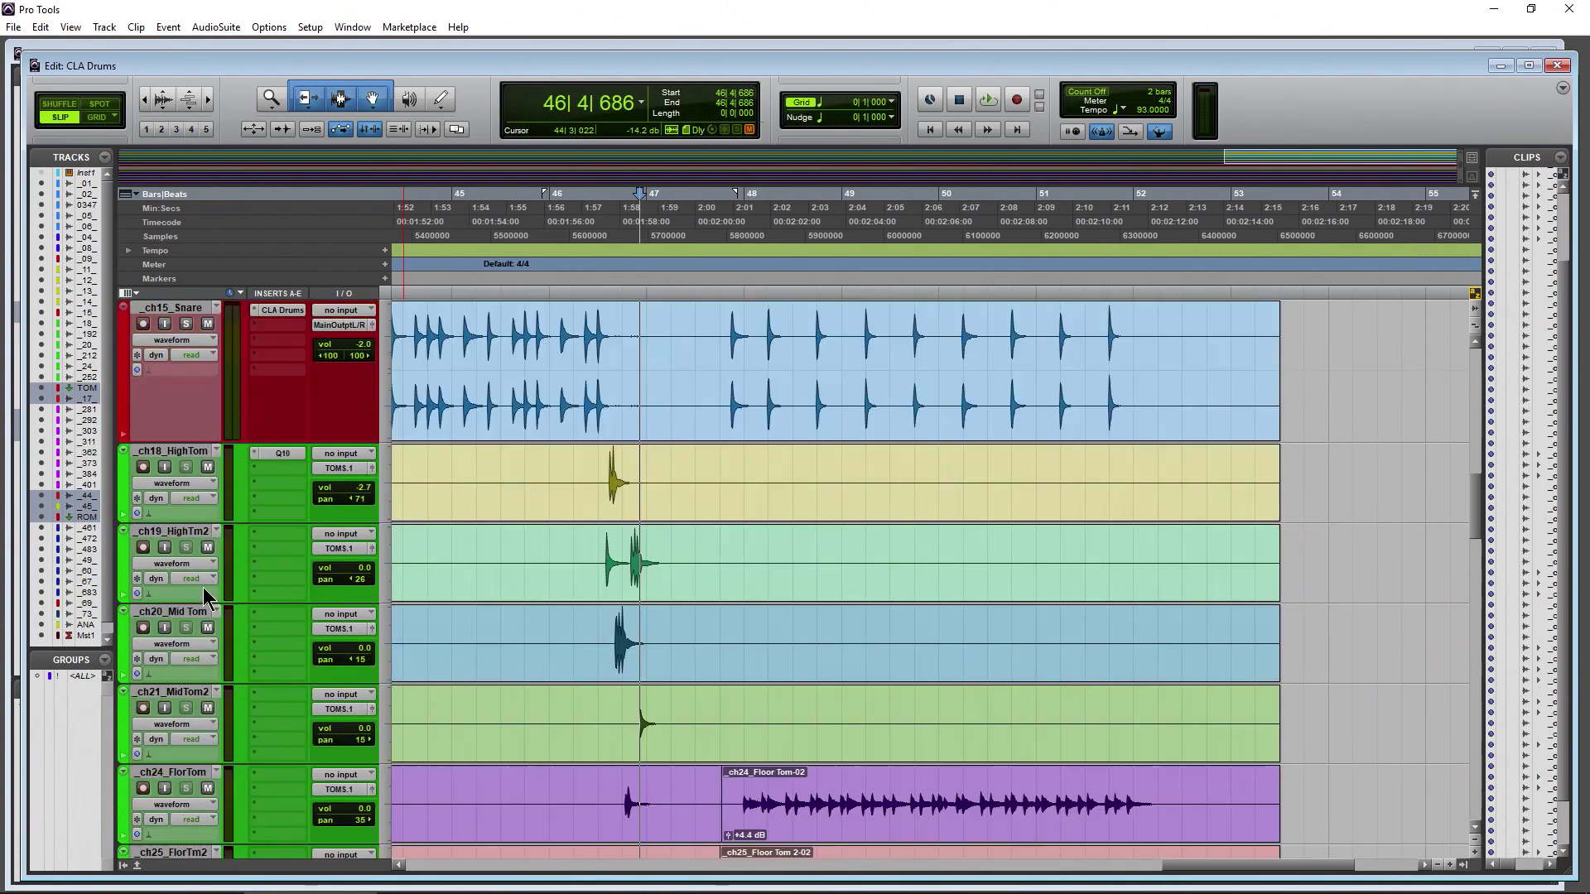
scroll(165, 489, "up", 1)
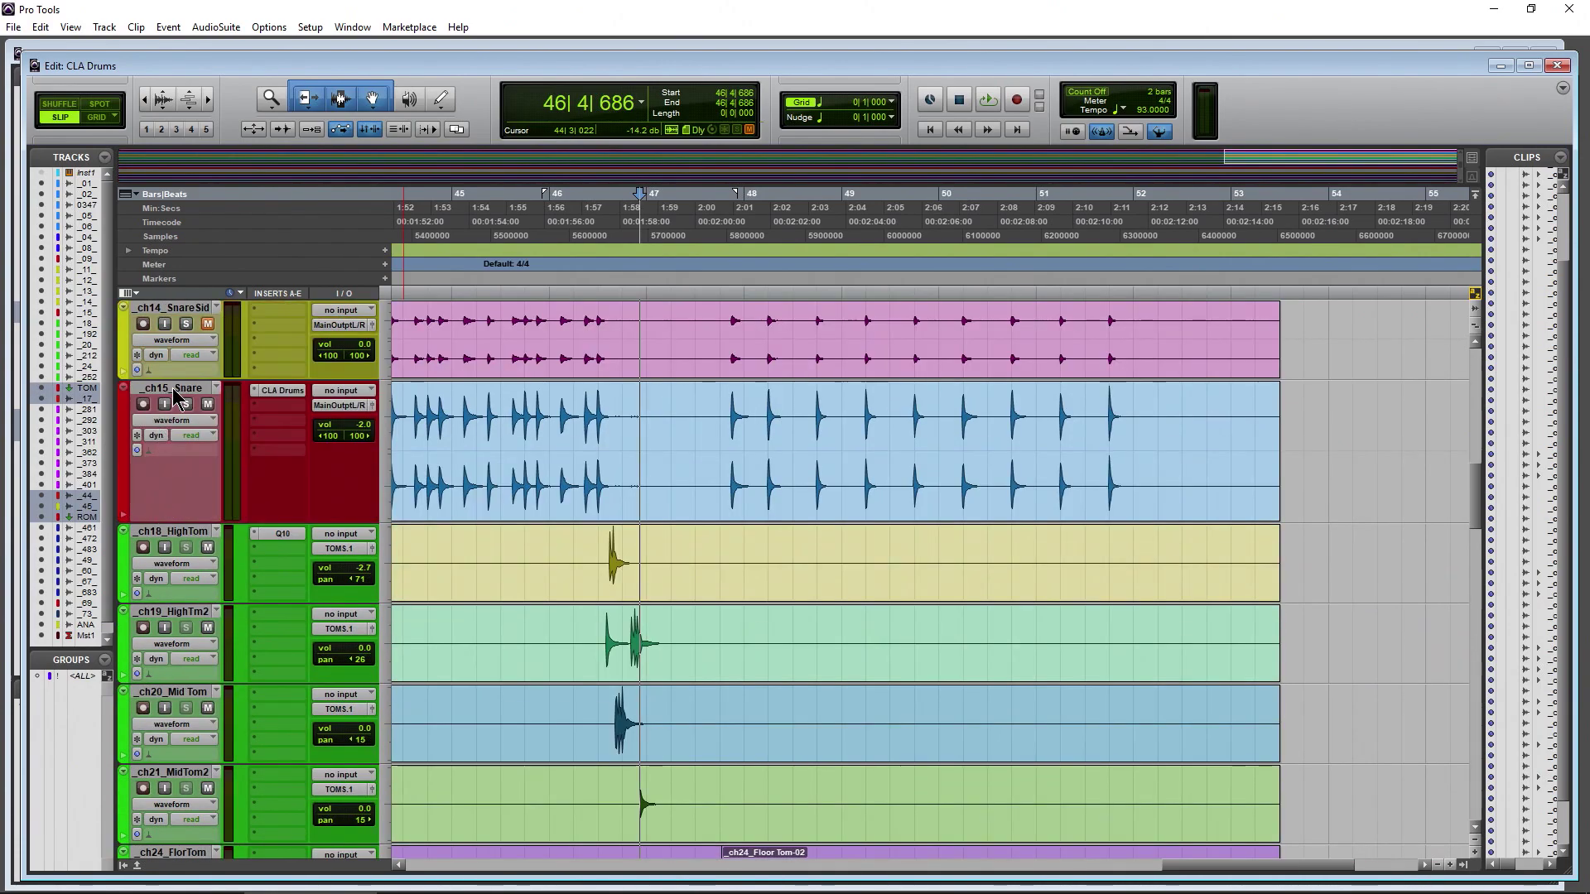
scroll(207, 599, "up", 6)
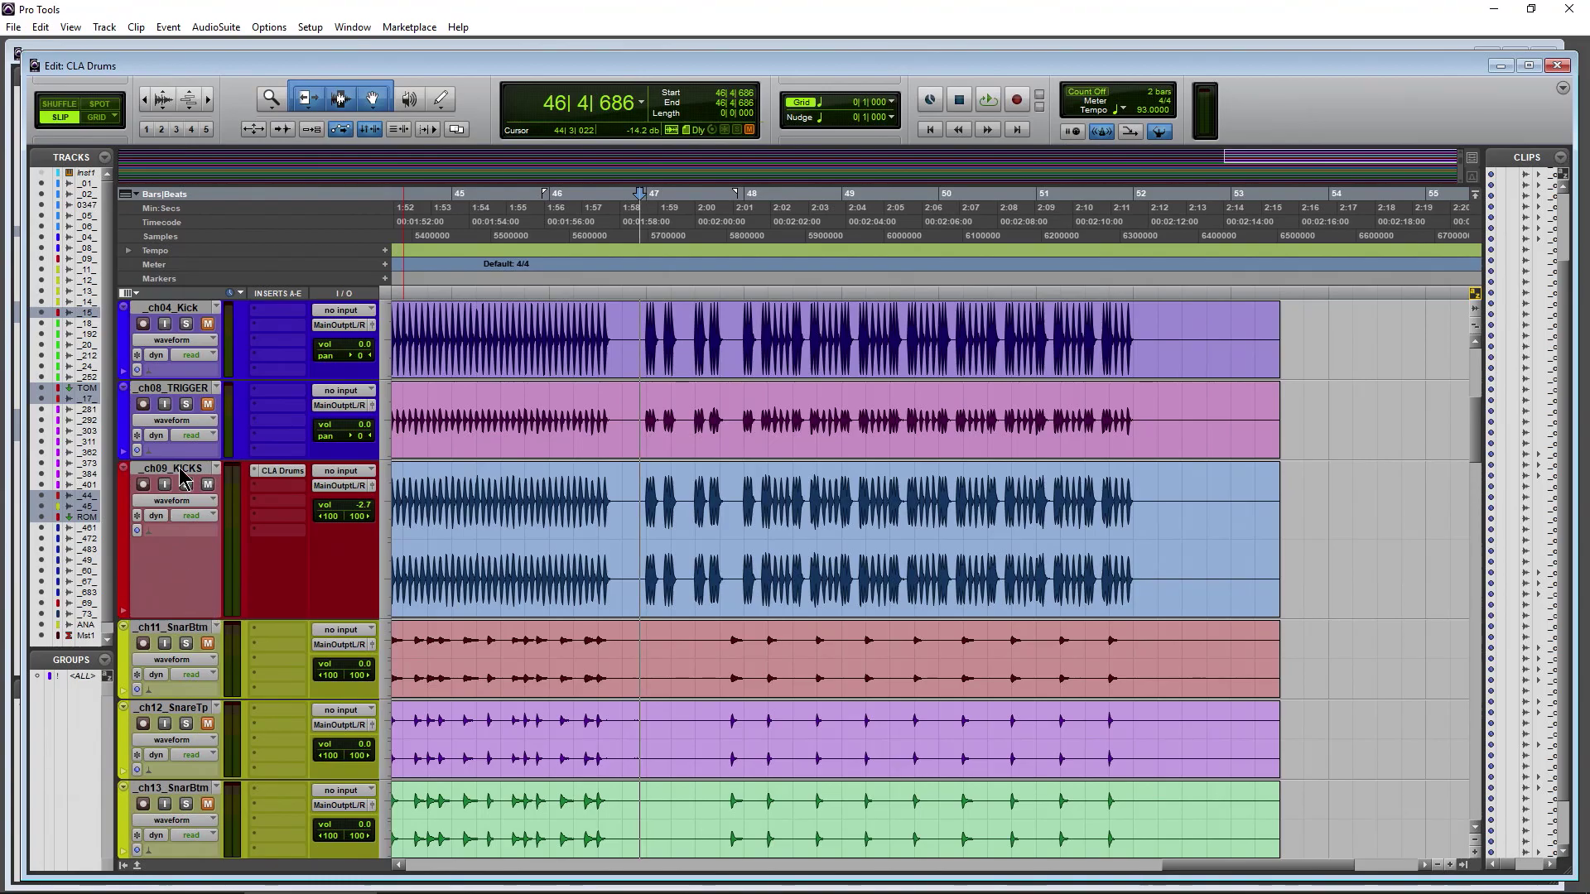
scroll(298, 571, "up", 6)
scroll(298, 571, "down", 7)
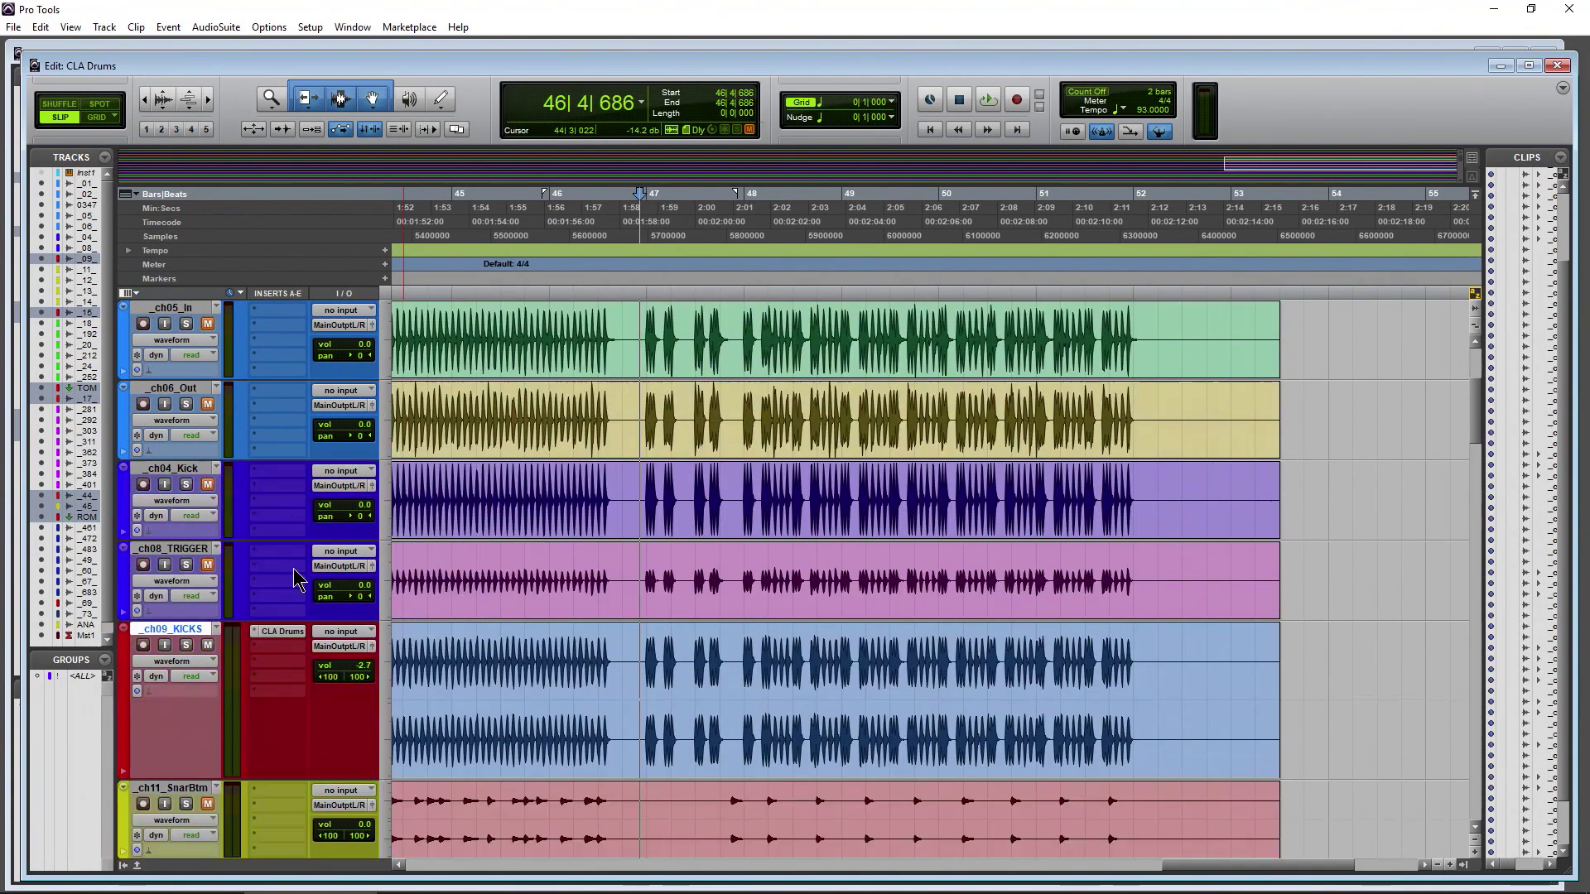
scroll(299, 580, "down", 1)
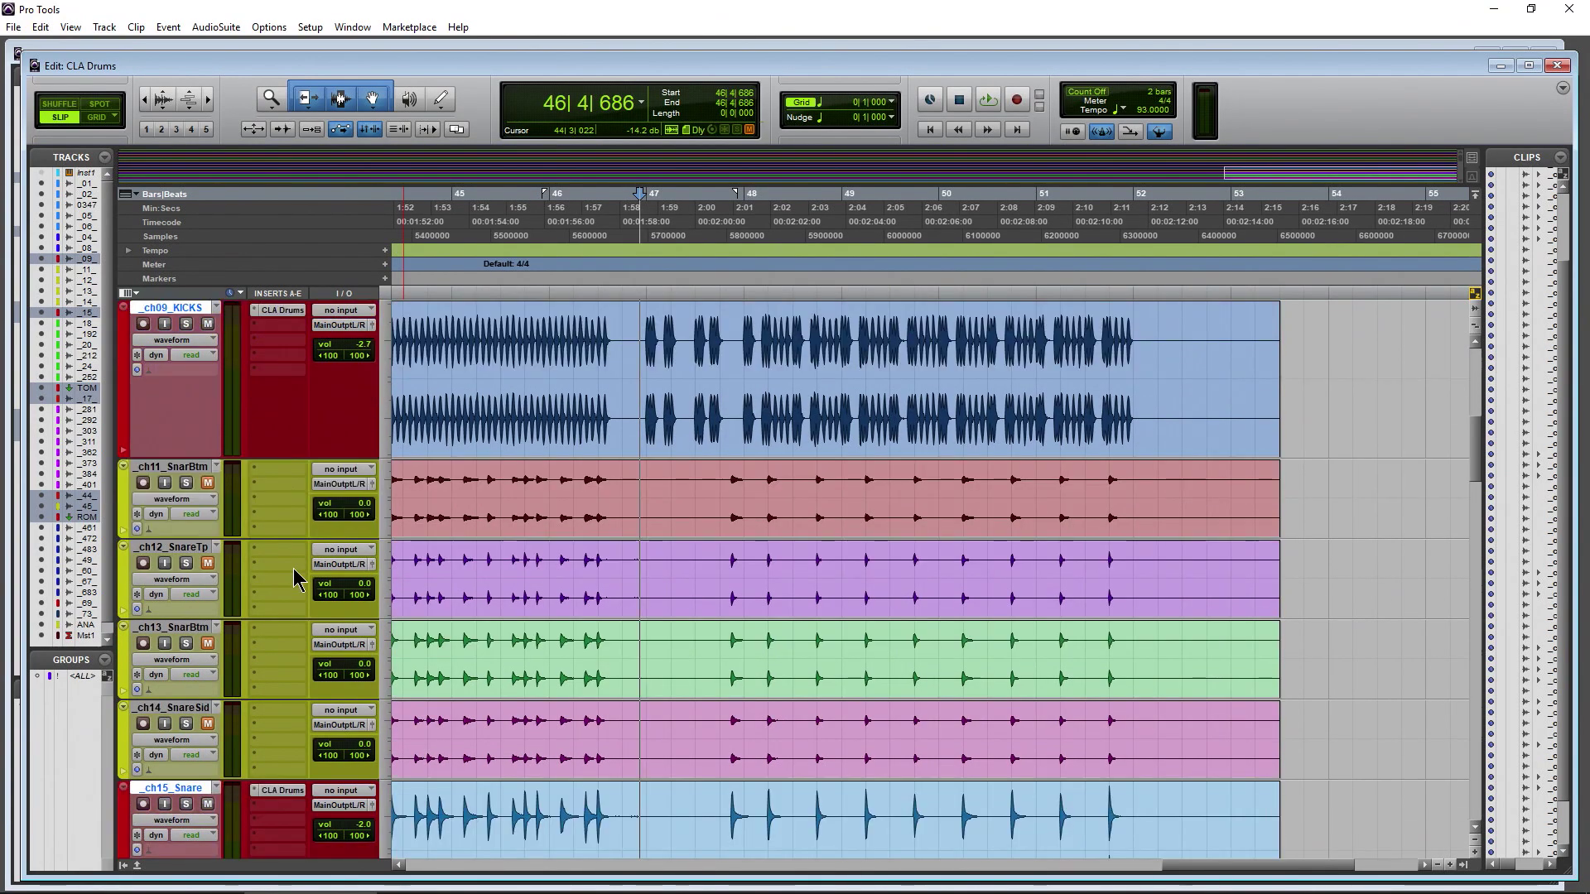
- Place the edit cursor at 45|2|570 and bypass CLA Drums across the selected tracks, with the KICKS plug-in window open
left_click(490, 212)
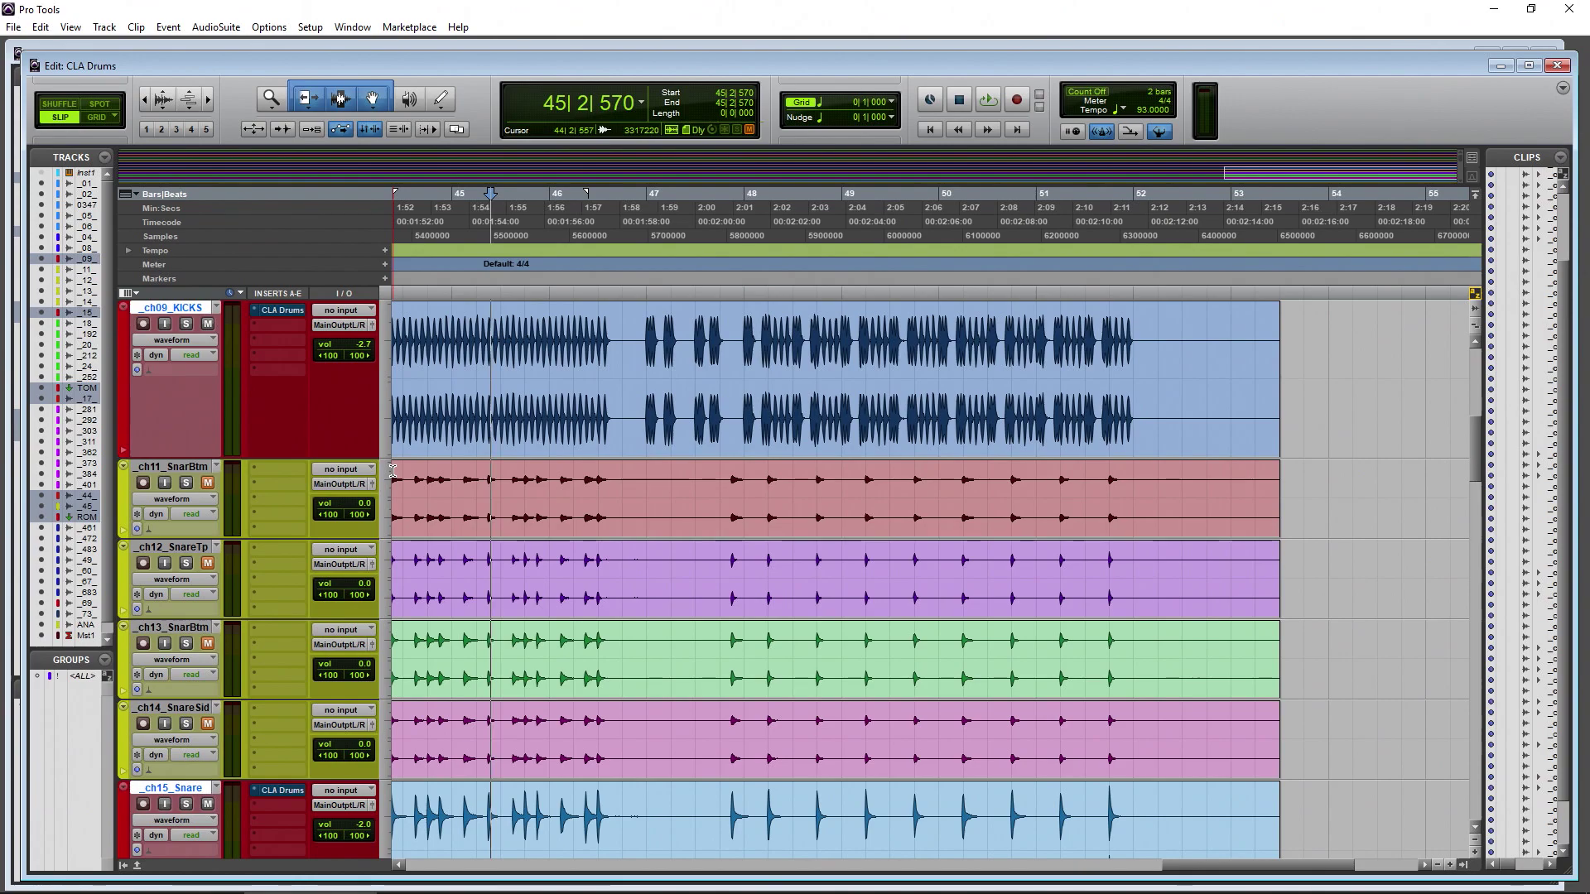
left_click(274, 310)
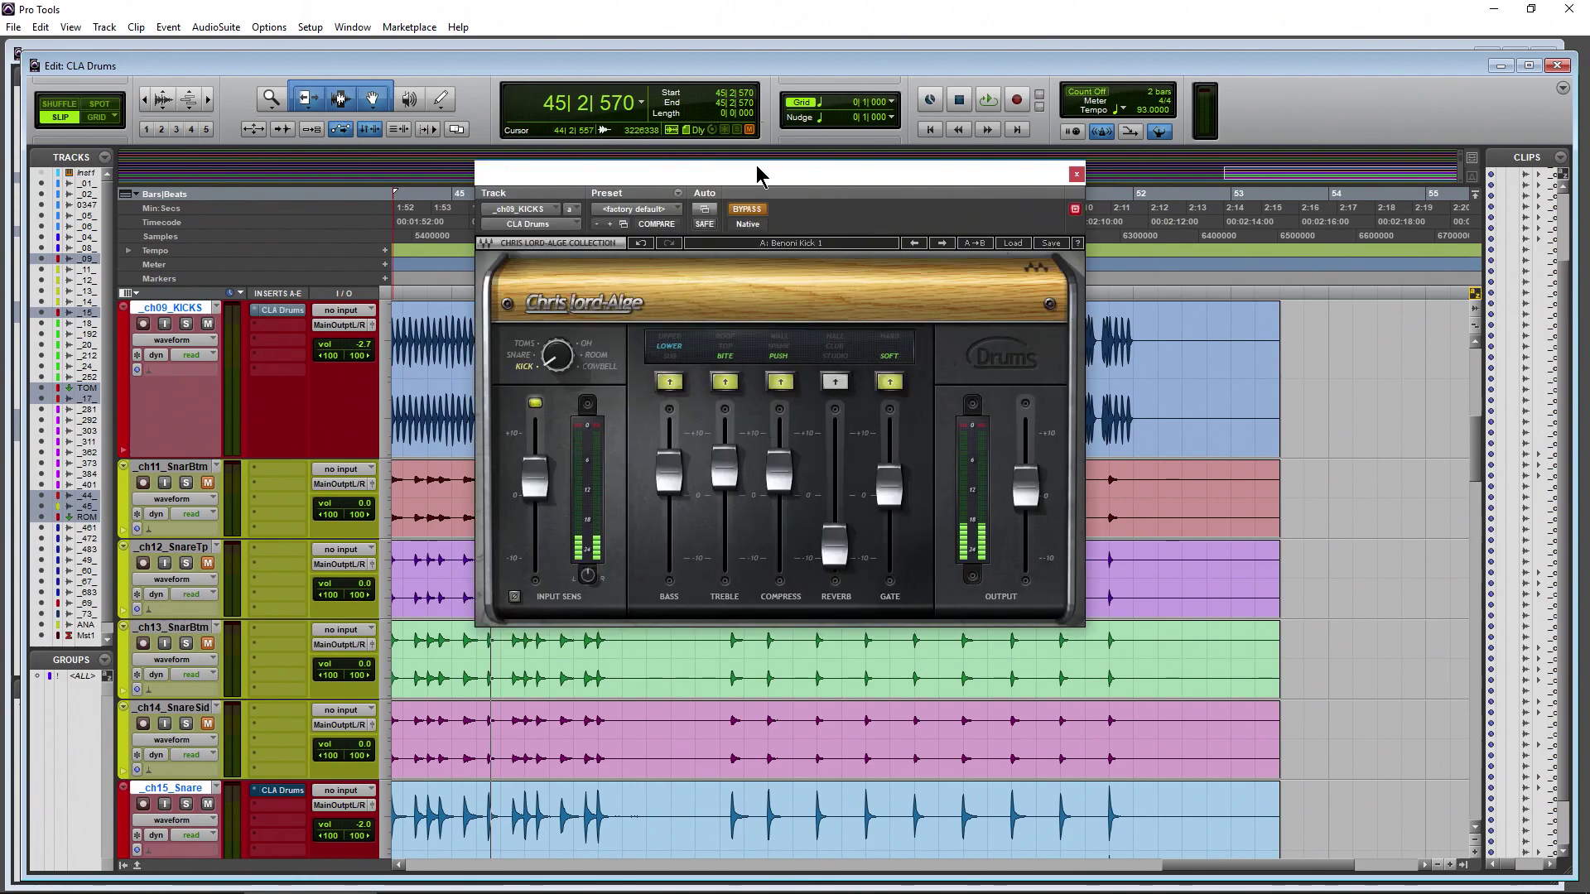
left_click_drag(759, 170, 847, 192)
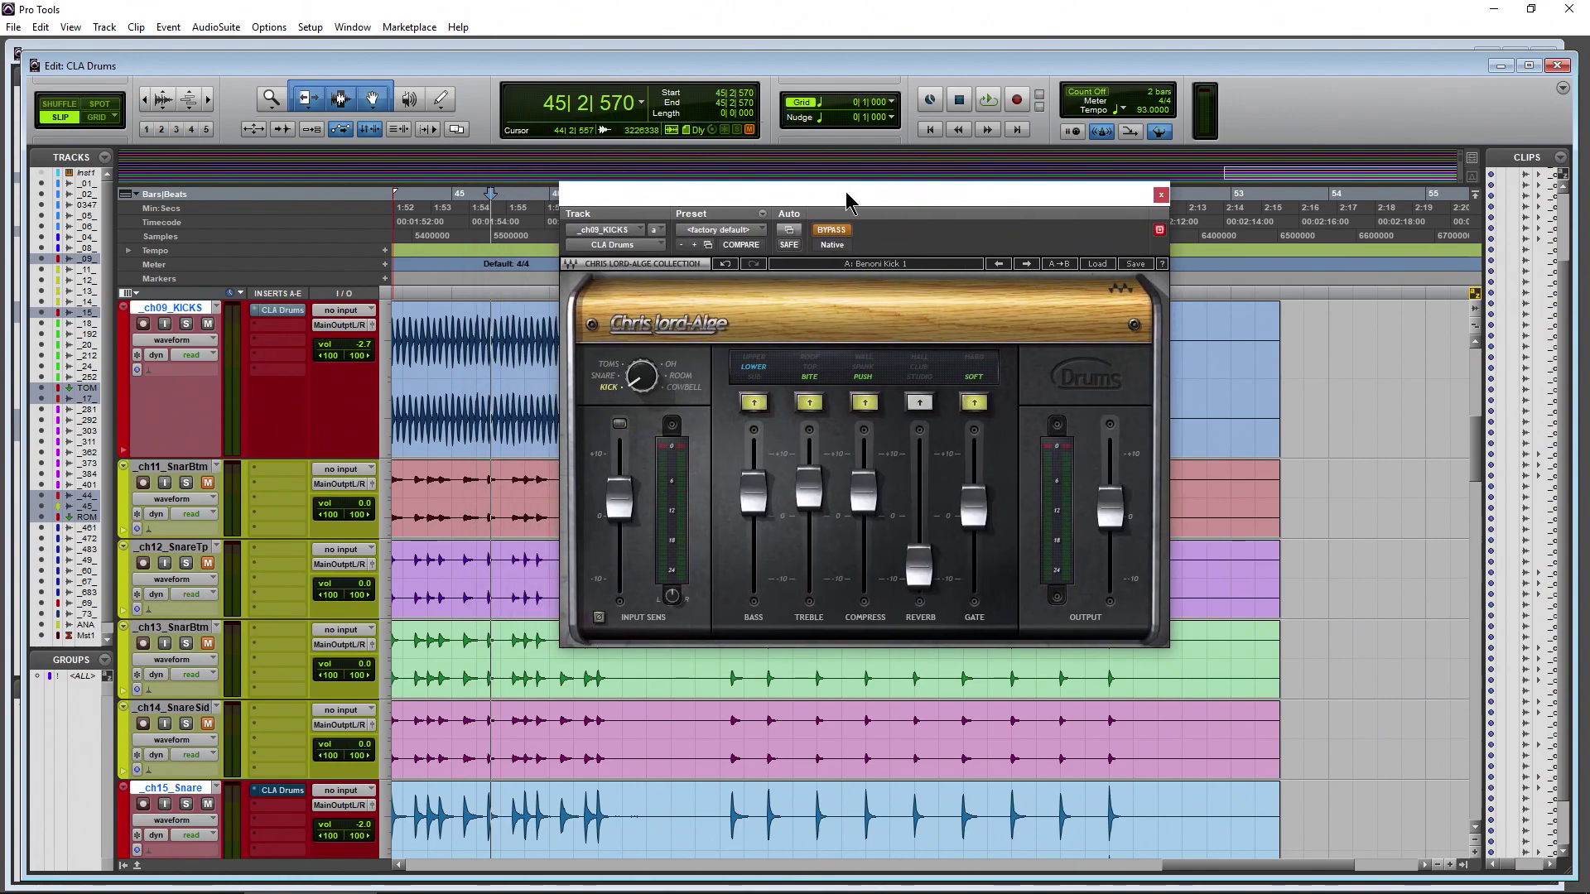
scroll(320, 524, "down", 10)
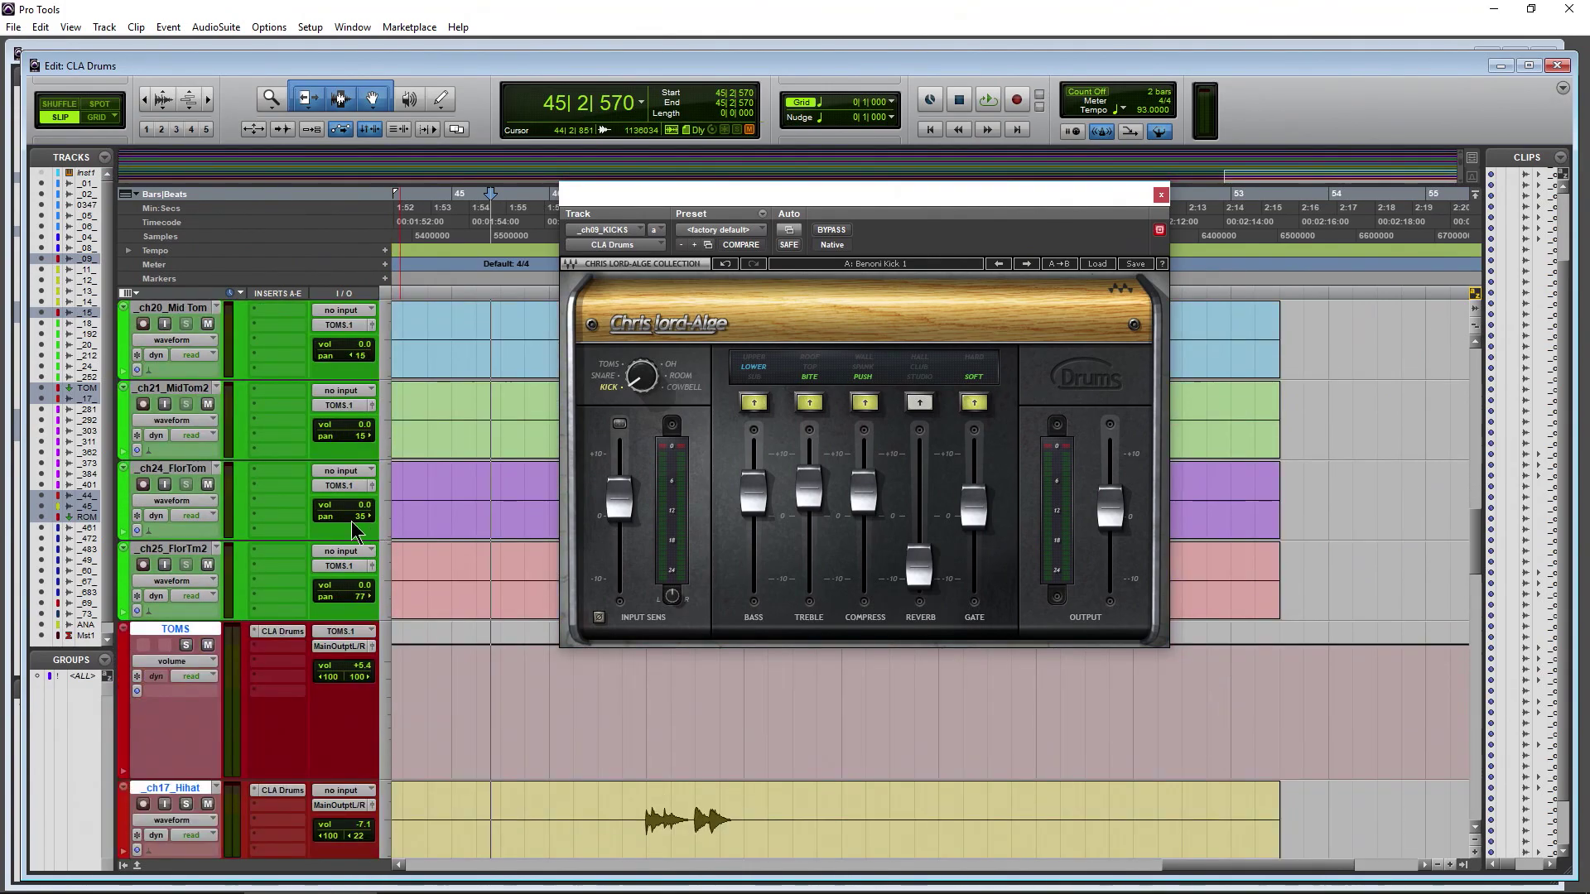
scroll(355, 519, "up", 12)
left_click(831, 229)
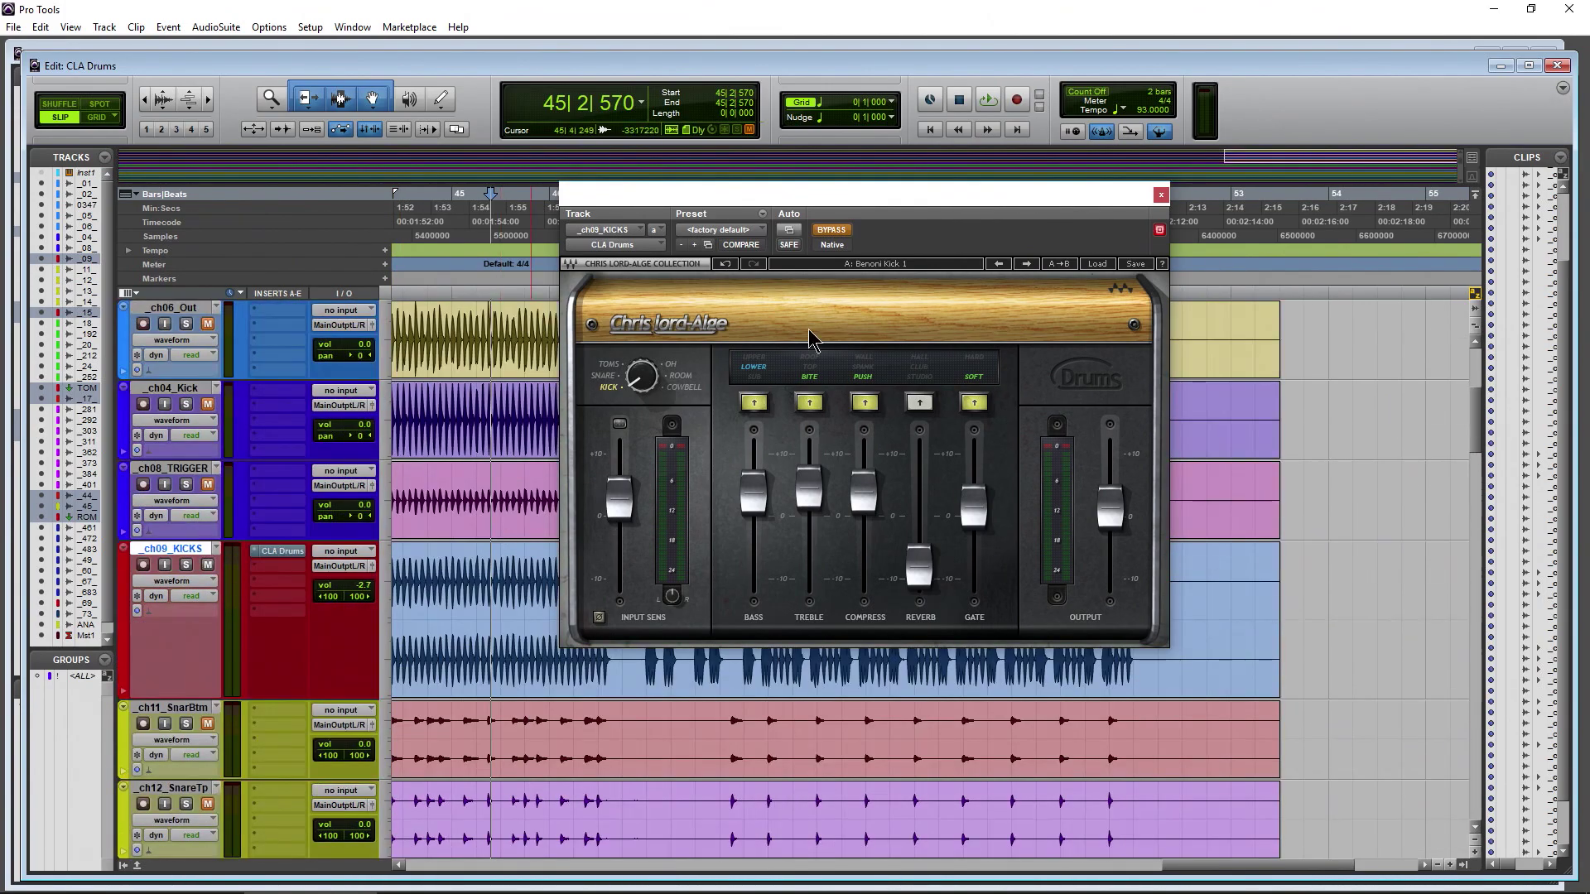
left_click_drag(852, 201, 1059, 210)
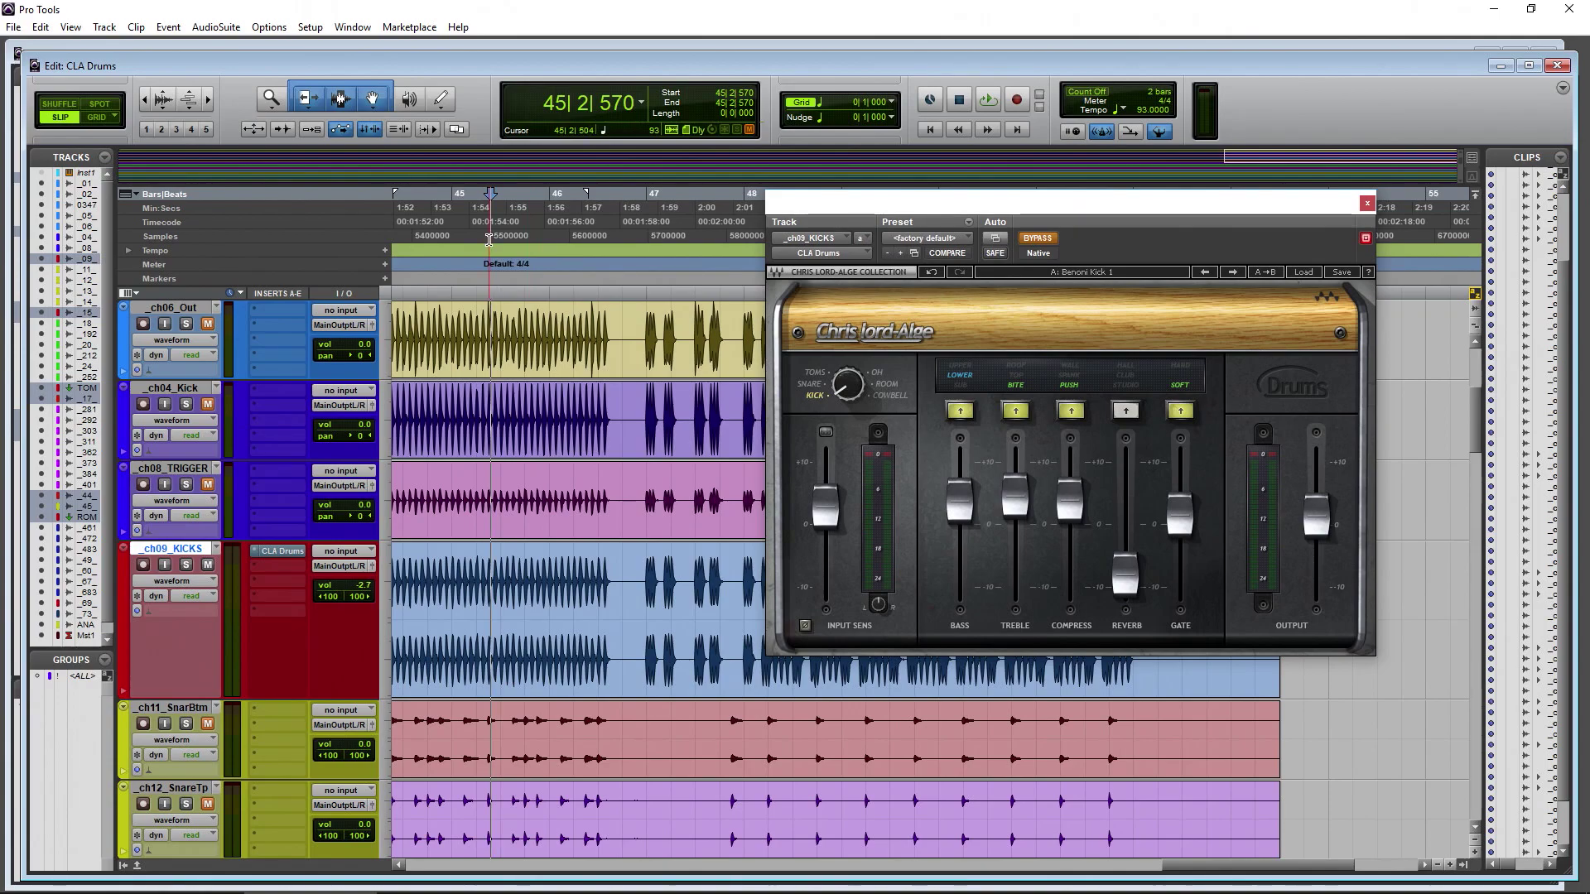
- Compare the drum mix from 45|2|570 with CLA Drums bypassed and with it active on the selected tracks
key("space")
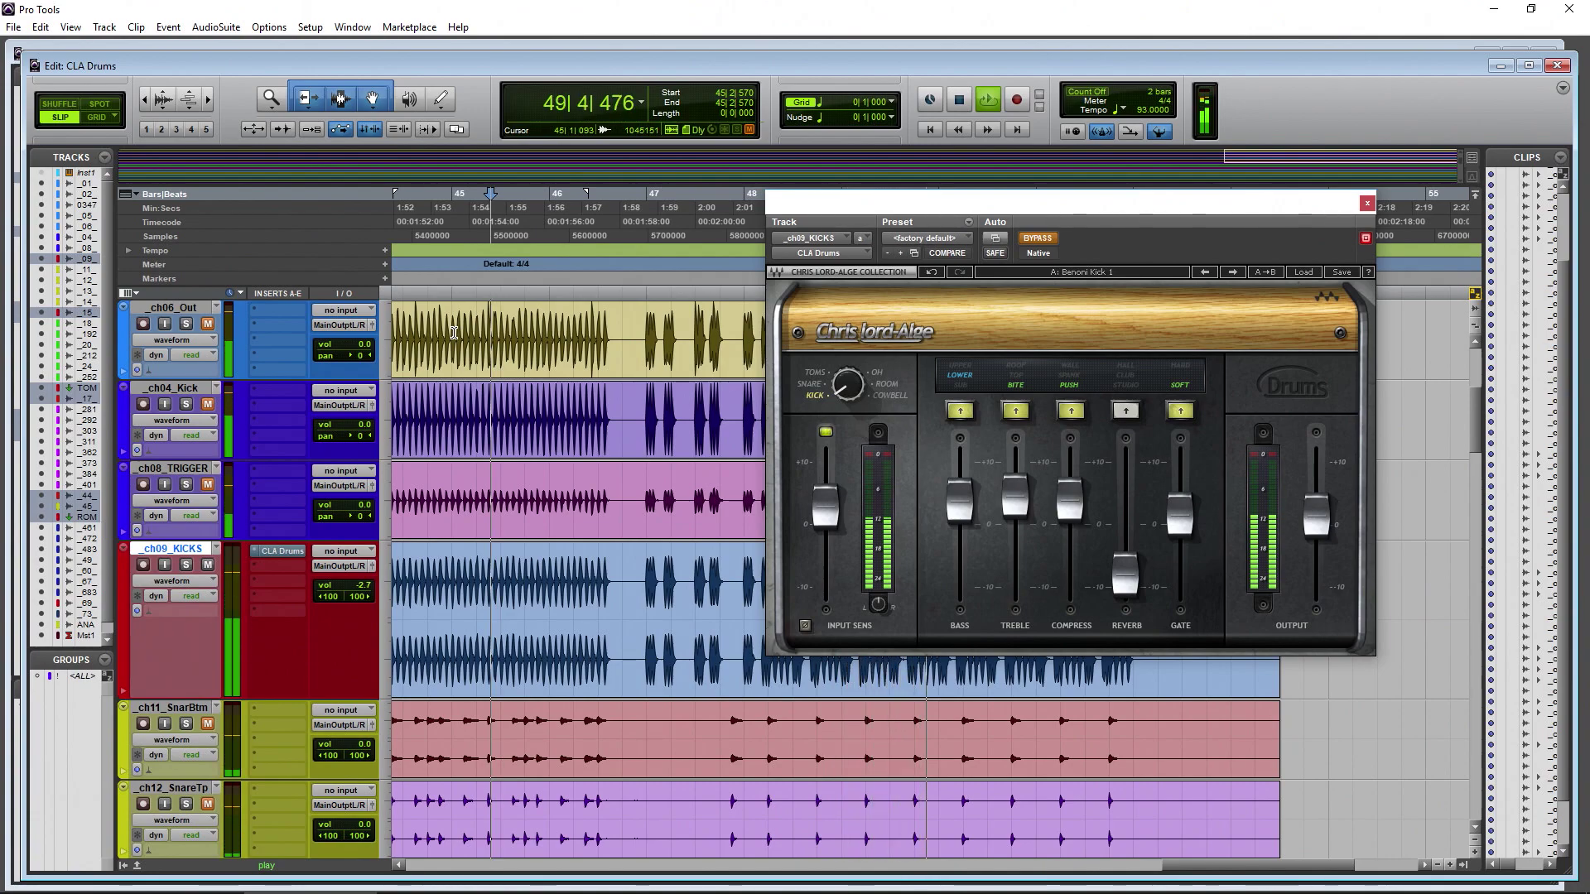
key("space")
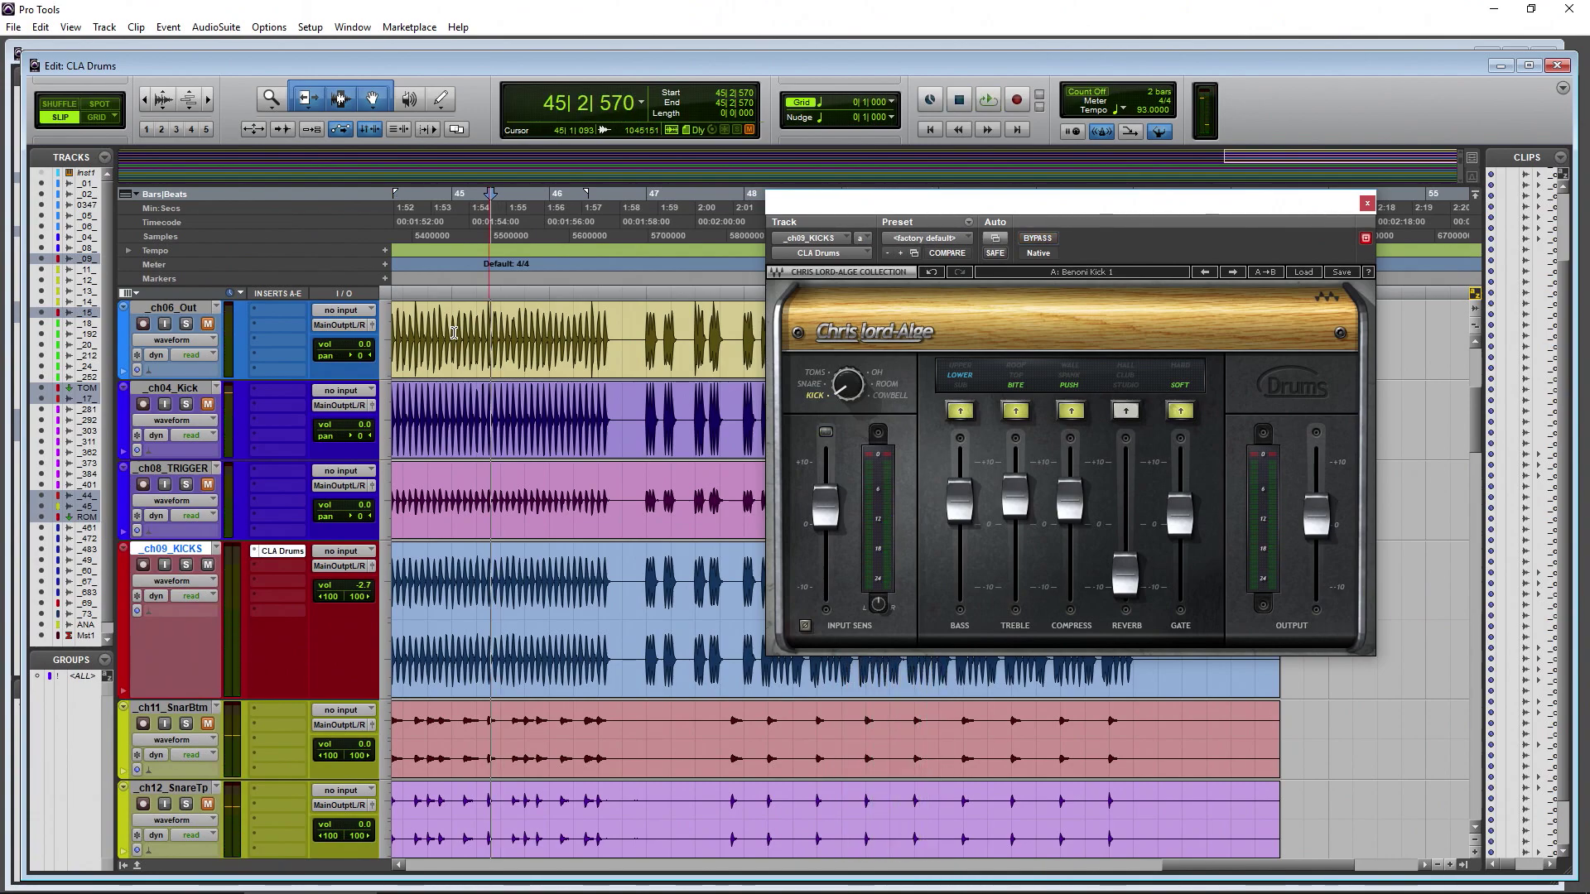
key("space")
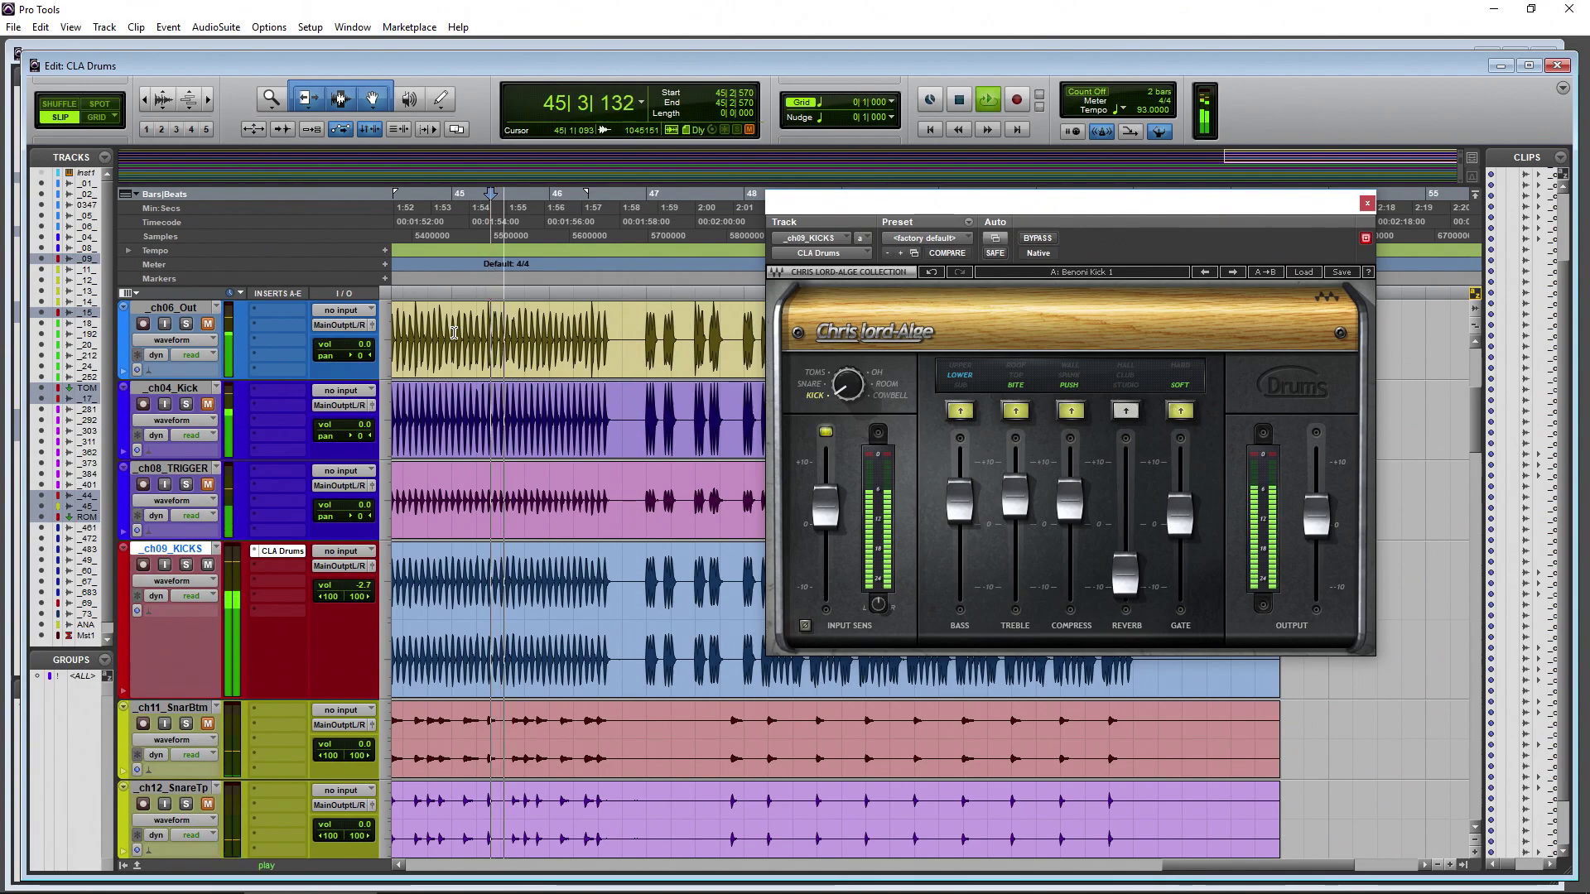
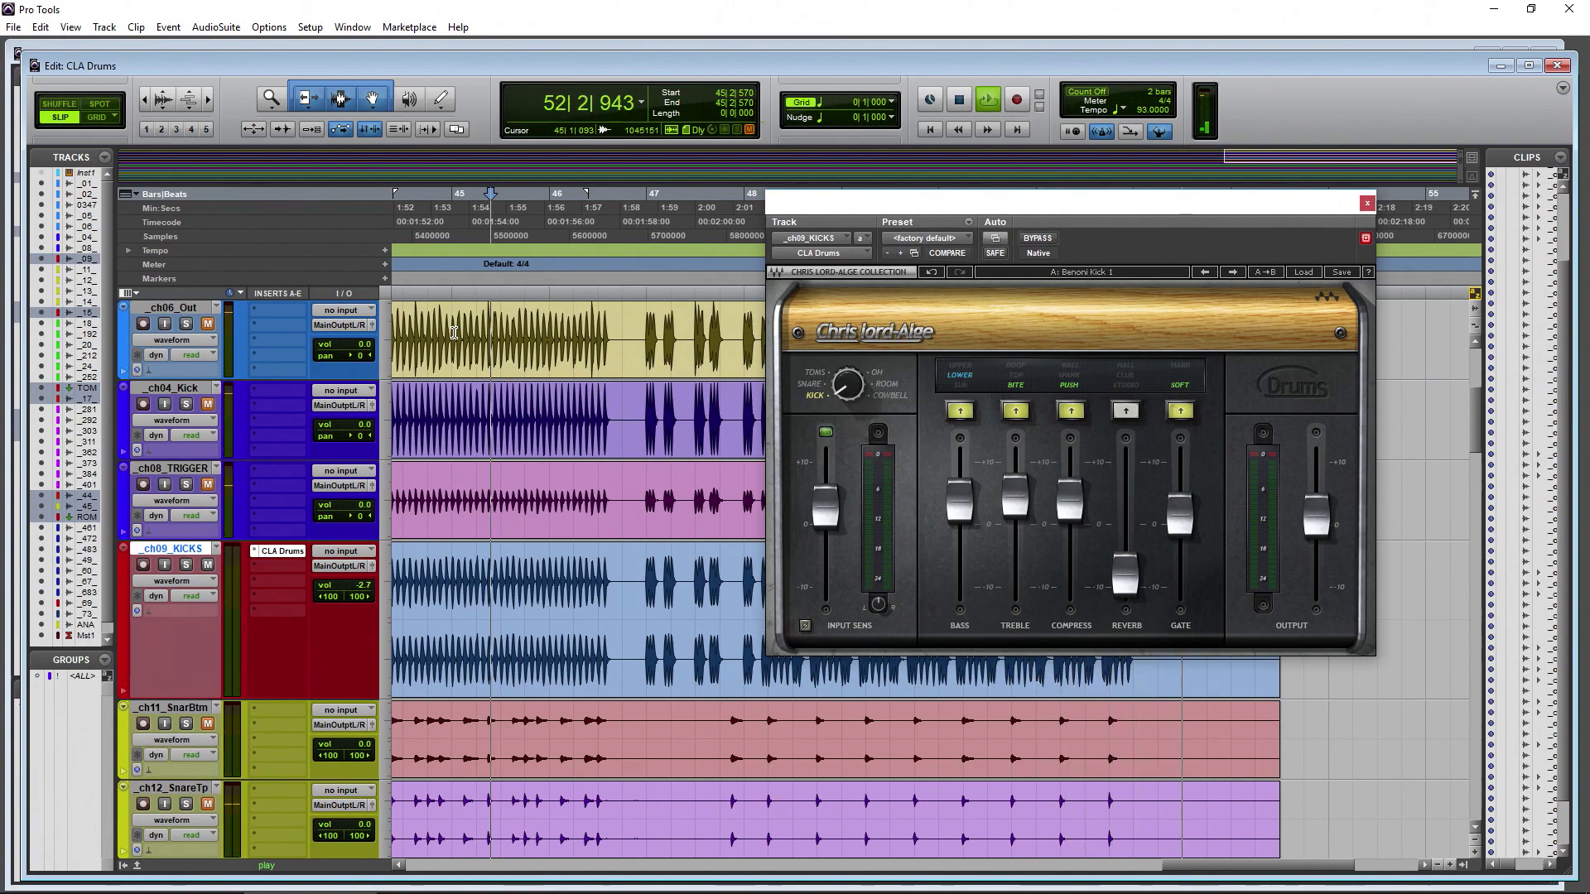
key("space")
- Return to the song's beginning, set playback to start at 4|4|723 and play the drums with CLA Drums active
key("Return")
left_click(205, 100)
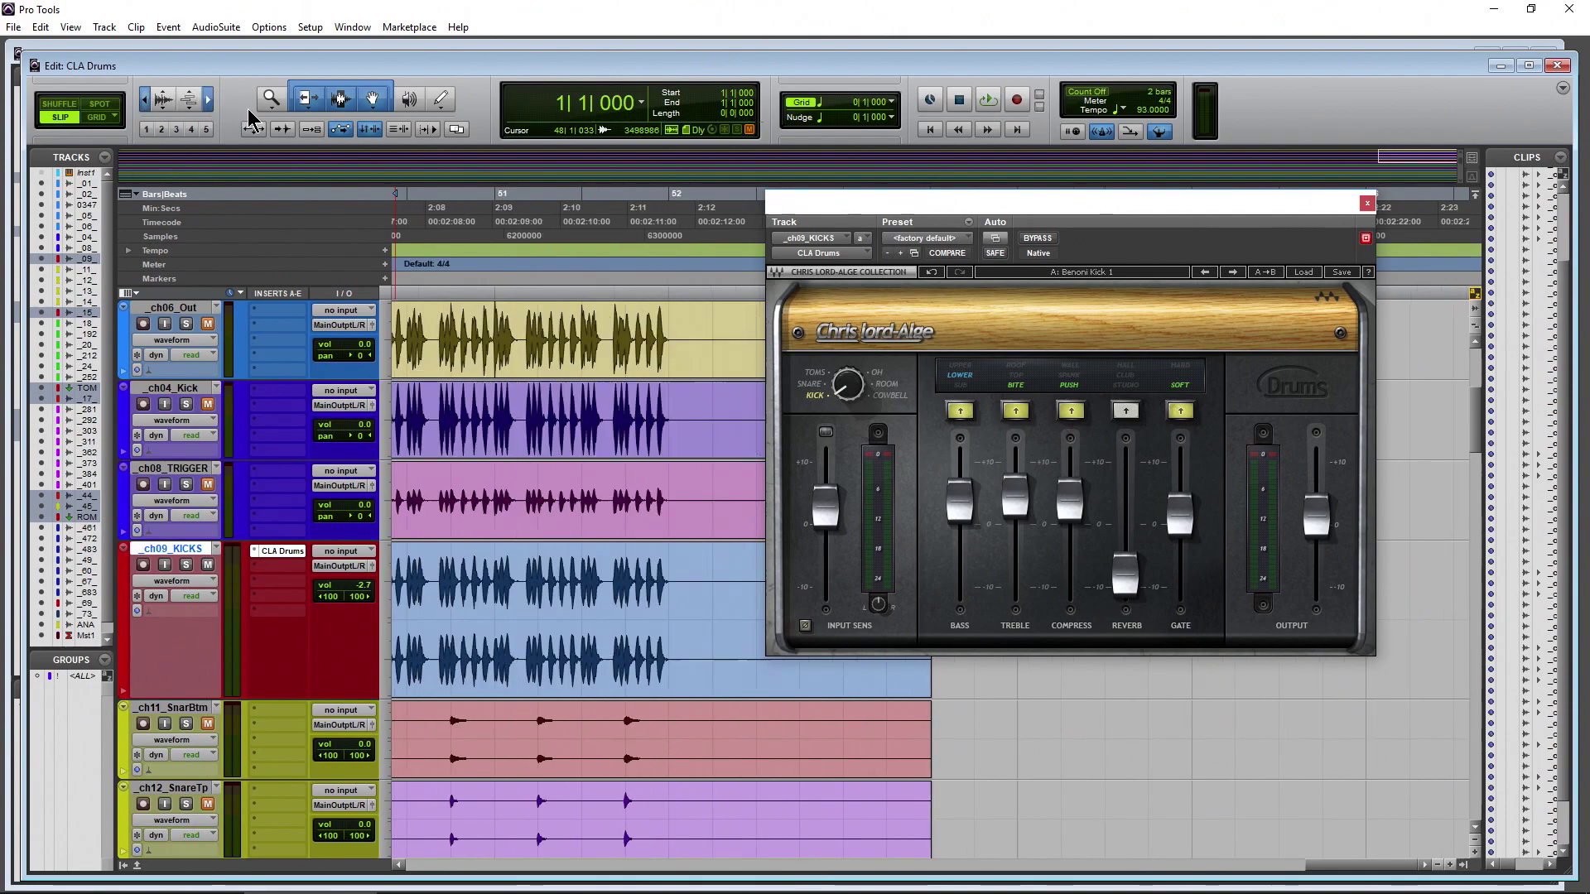
left_click(208, 102)
key("Return")
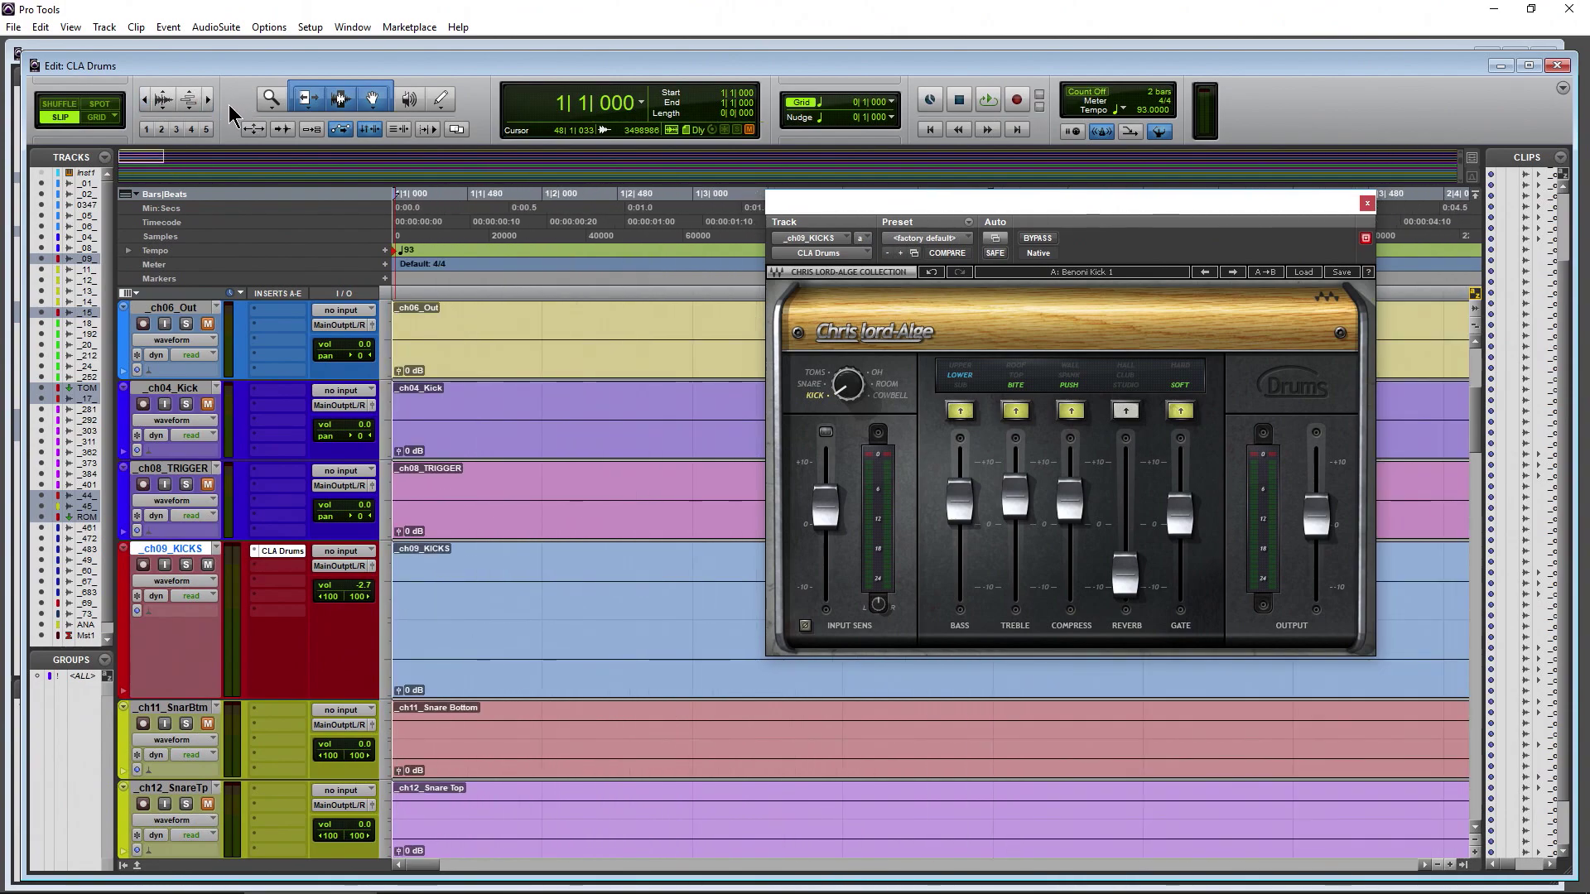
left_click(142, 101)
left_click(143, 101)
left_click_drag(975, 214, 175, 197)
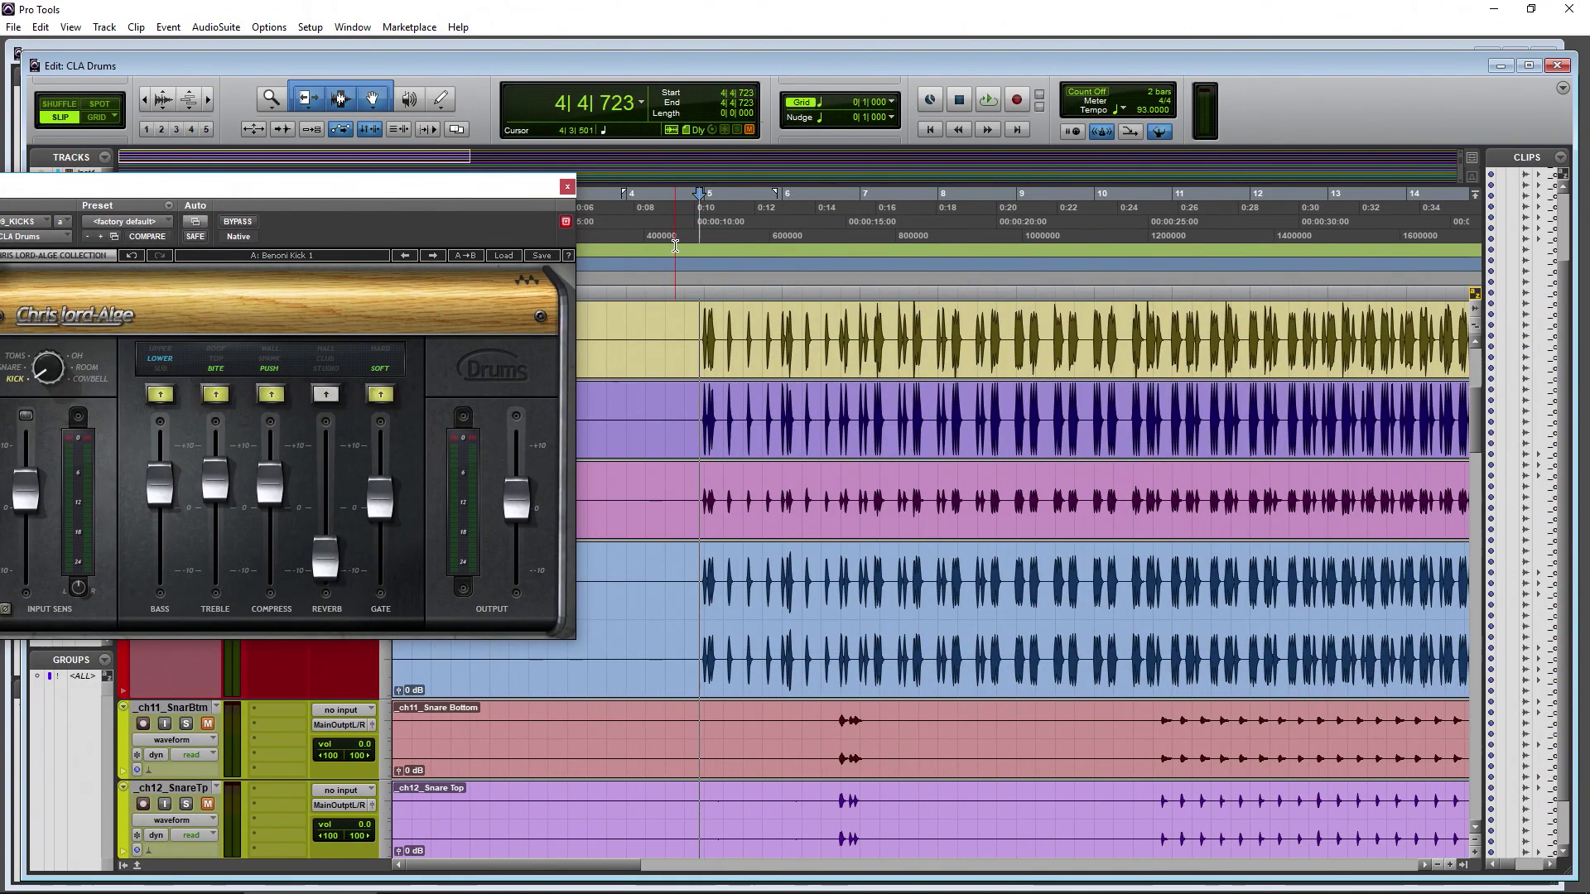
left_click_drag(424, 183, 1184, 142)
key("space")
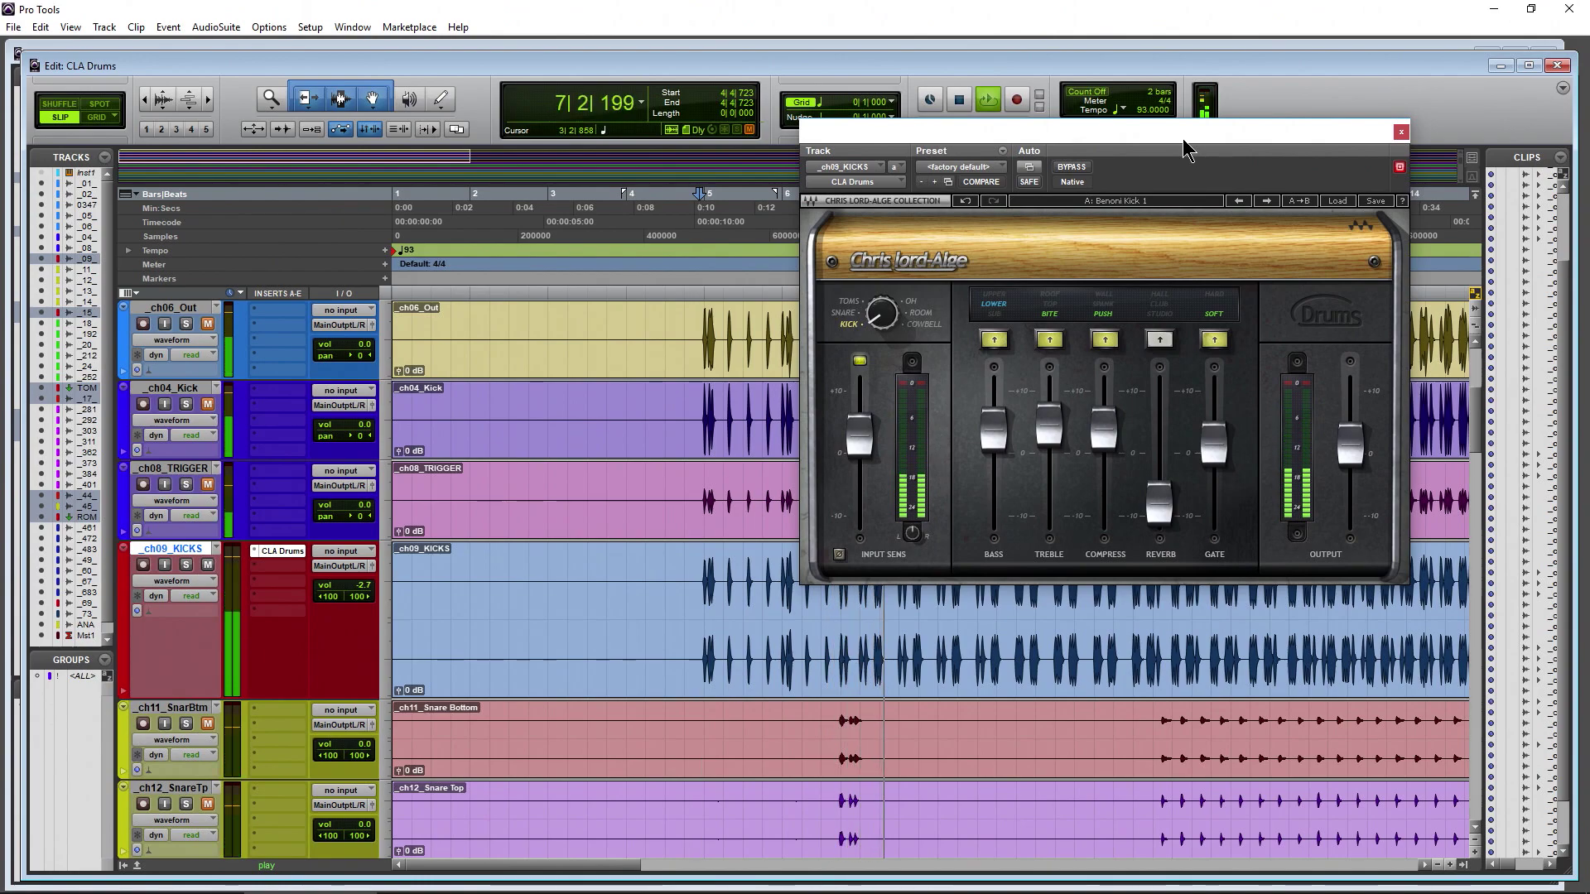
- Replay from 4|4|723 with CLA Drums bypassed, reactivate it during playback and close its plug-in window
key("space")
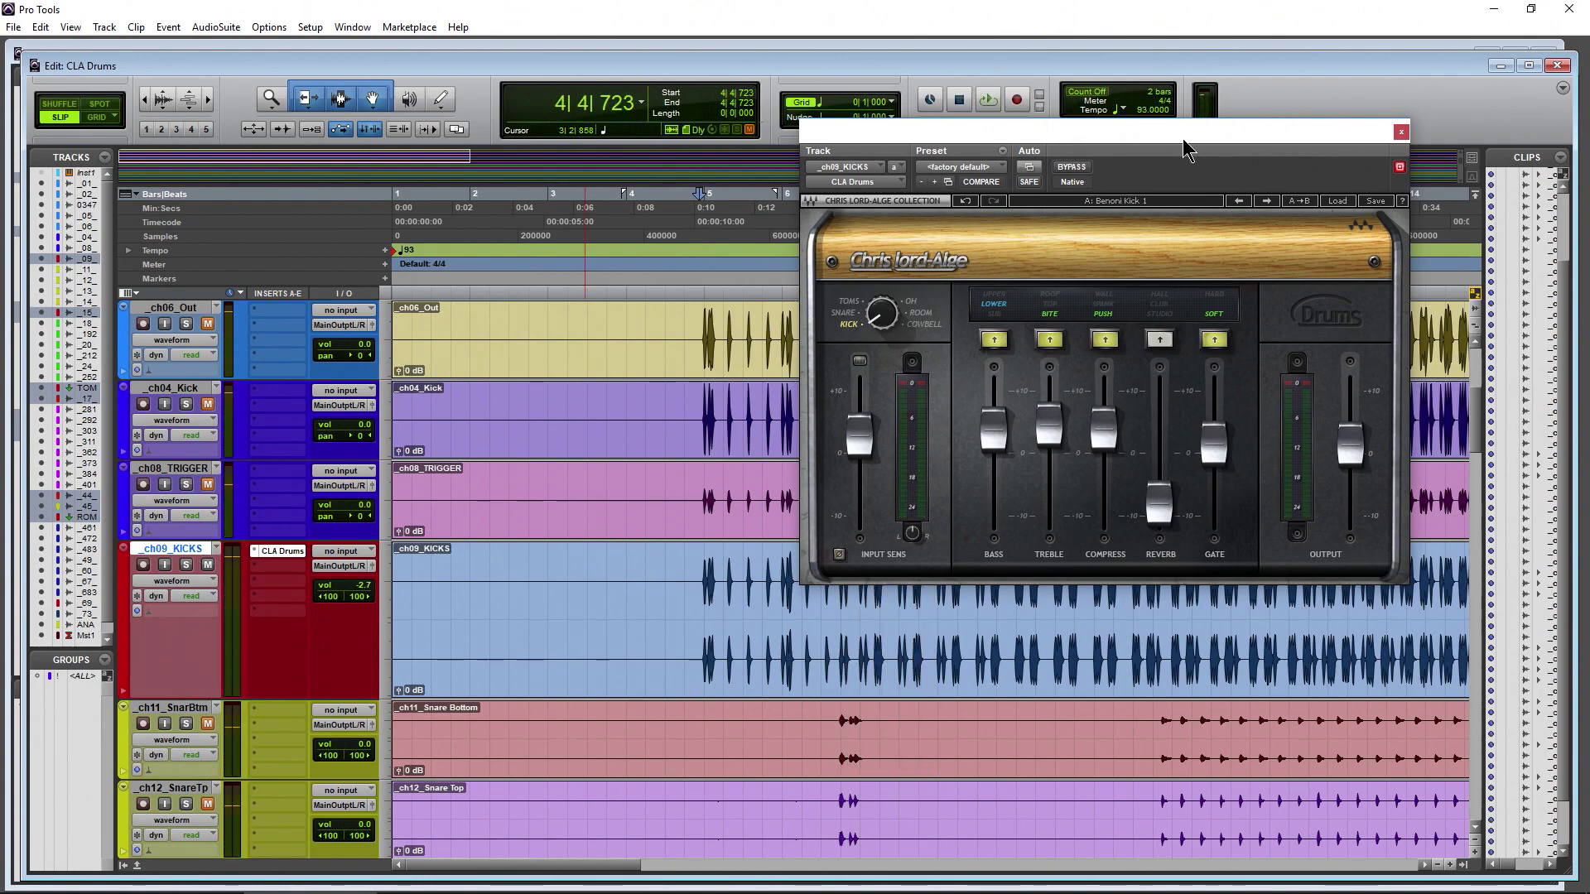
key("super+b")
key("space")
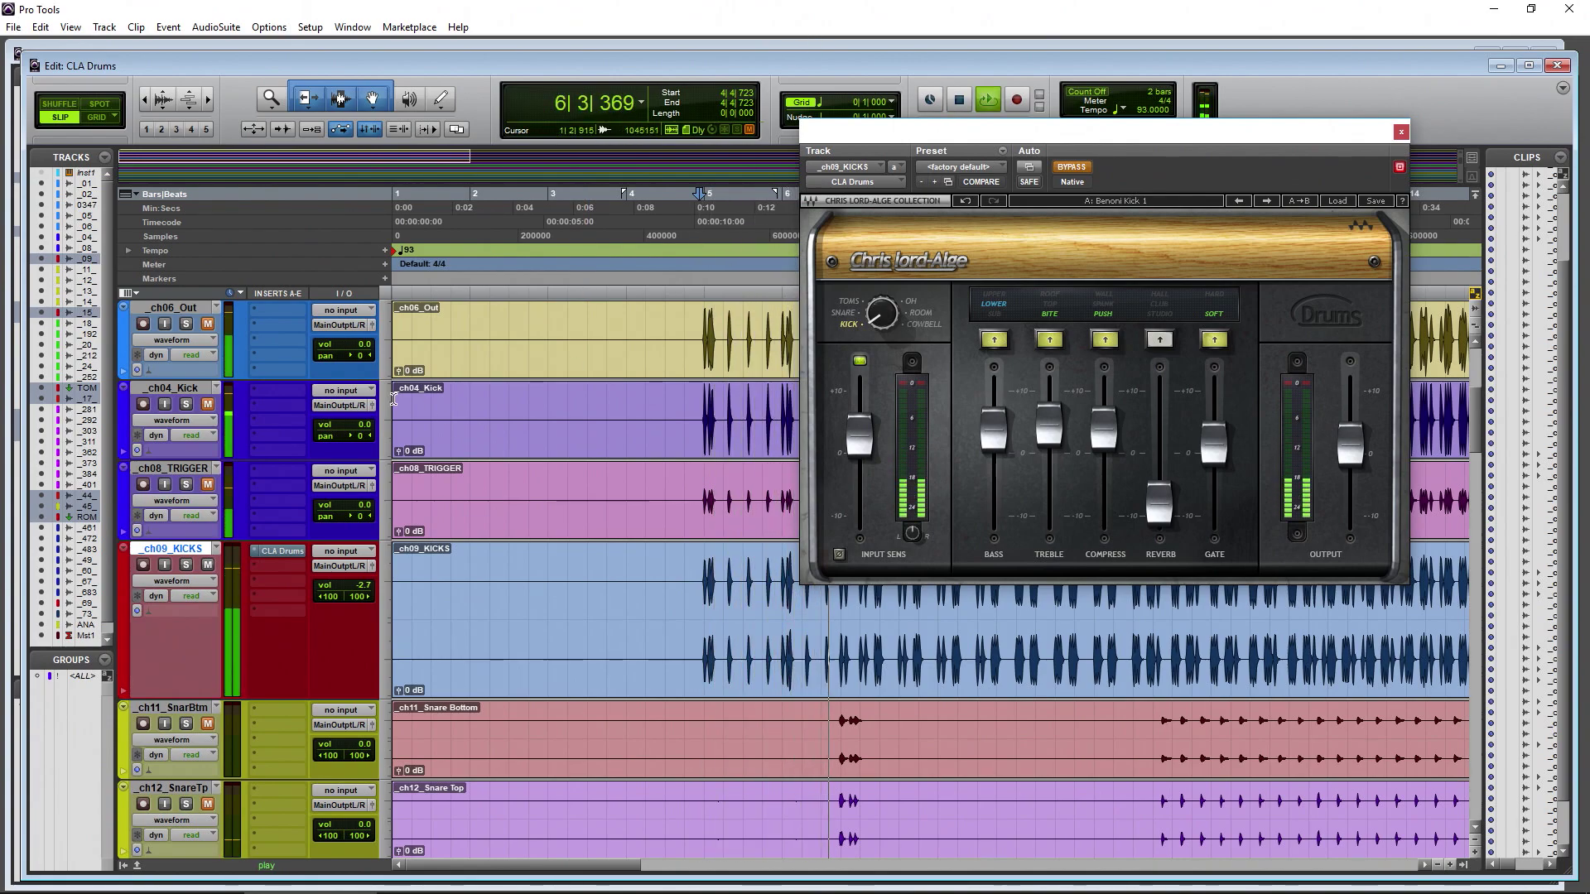
scroll(248, 621, "down", 15)
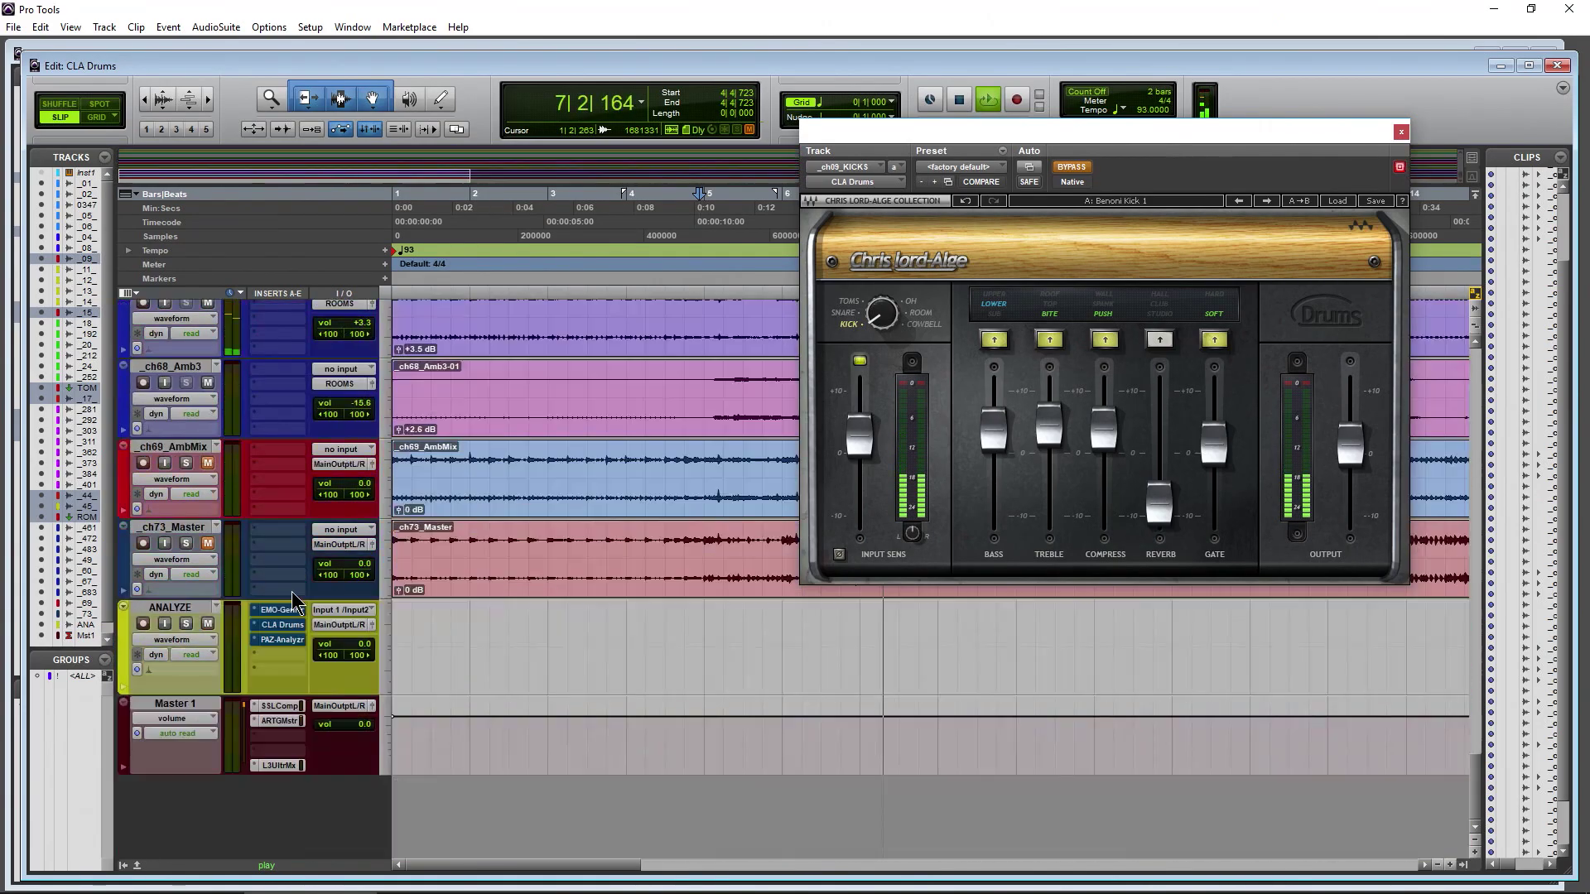
scroll(497, 610, "up", 10)
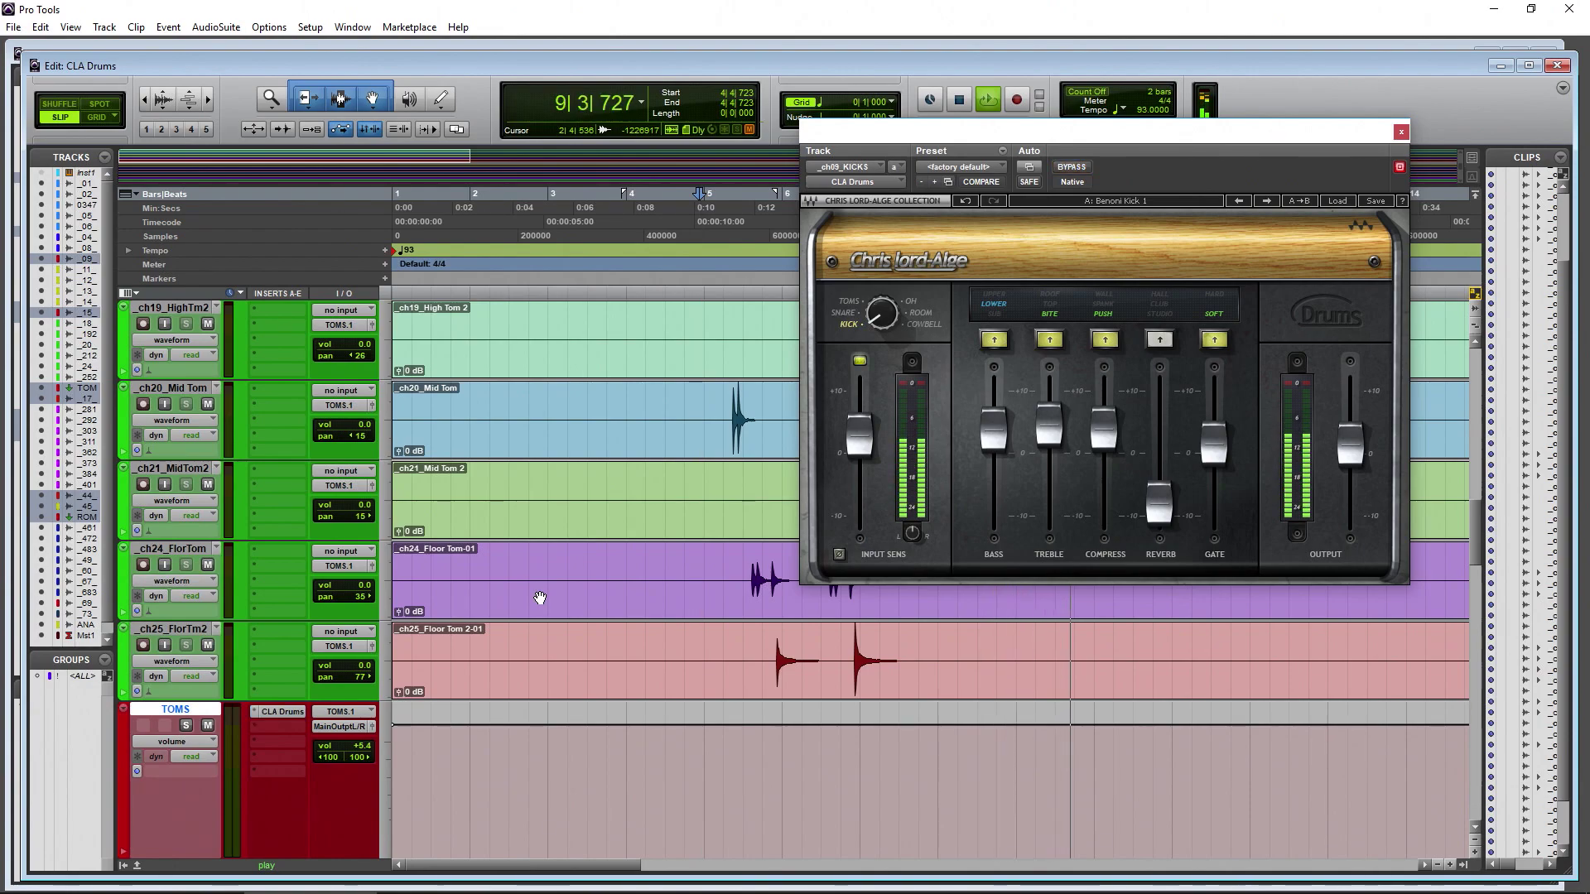
scroll(540, 598, "up", 15)
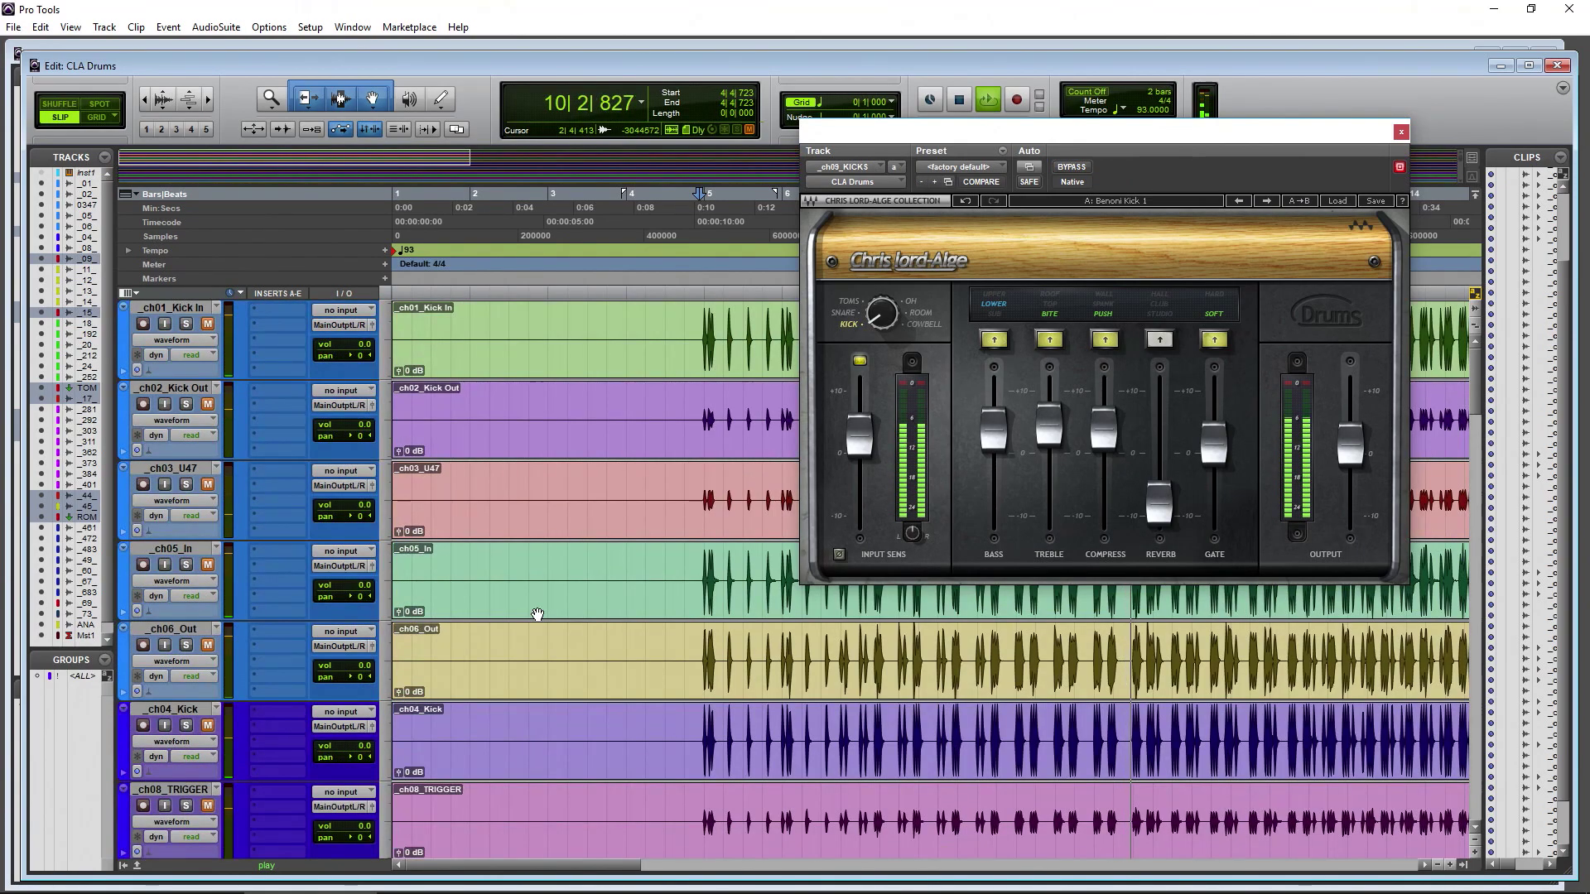
left_click(1401, 131)
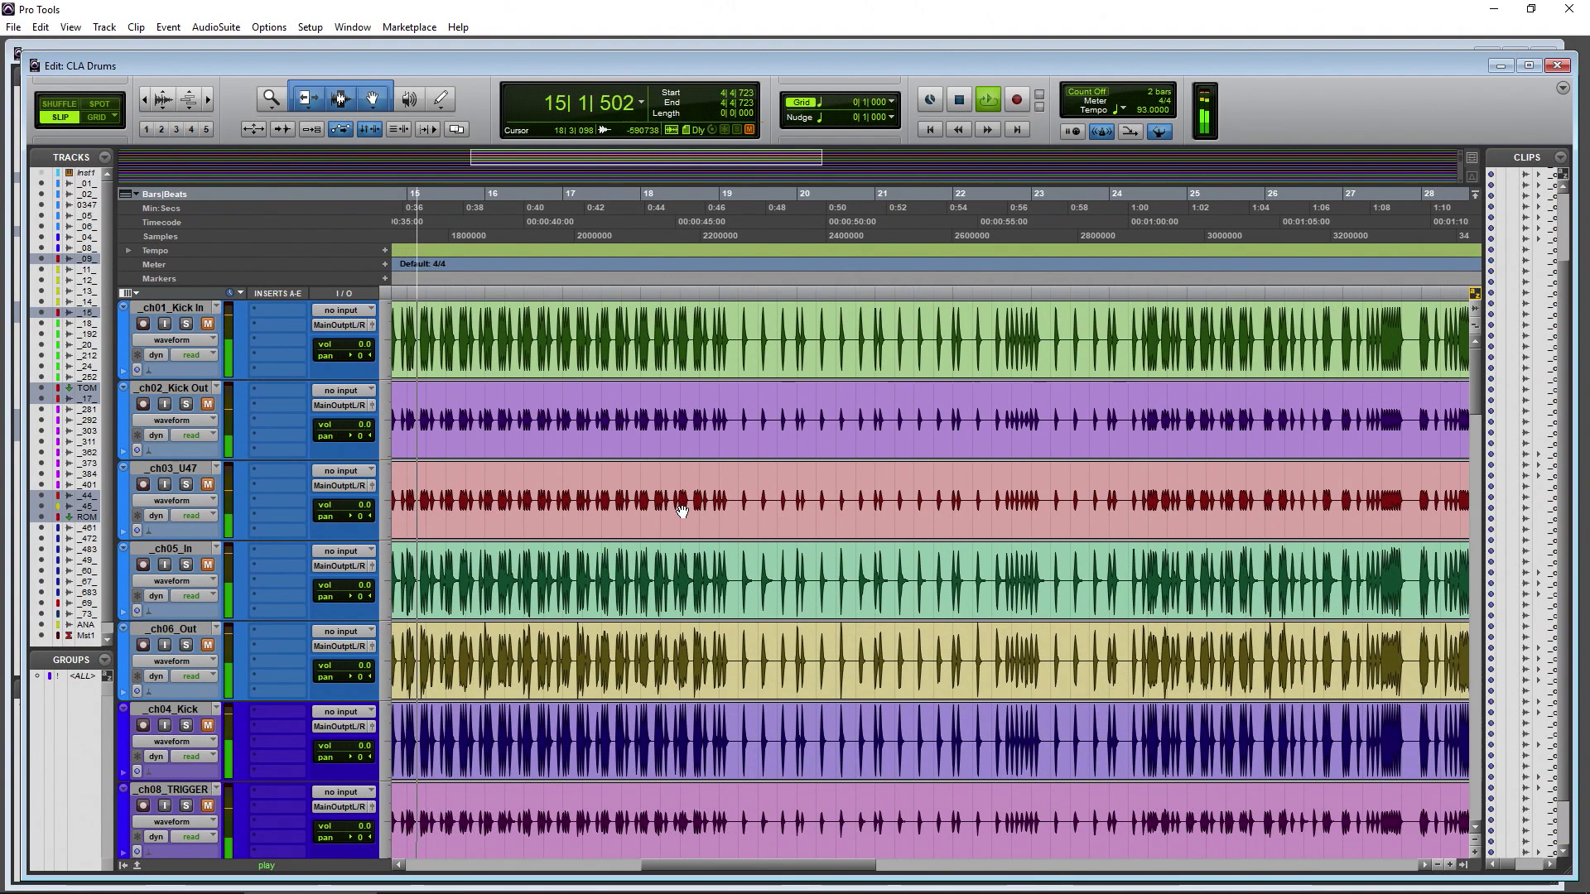
- Switch to the Waves CLA Drums product page in the browser and review its description, features and the bundles that include it
scroll(669, 481, "down", 5)
scroll(669, 481, "down", 1)
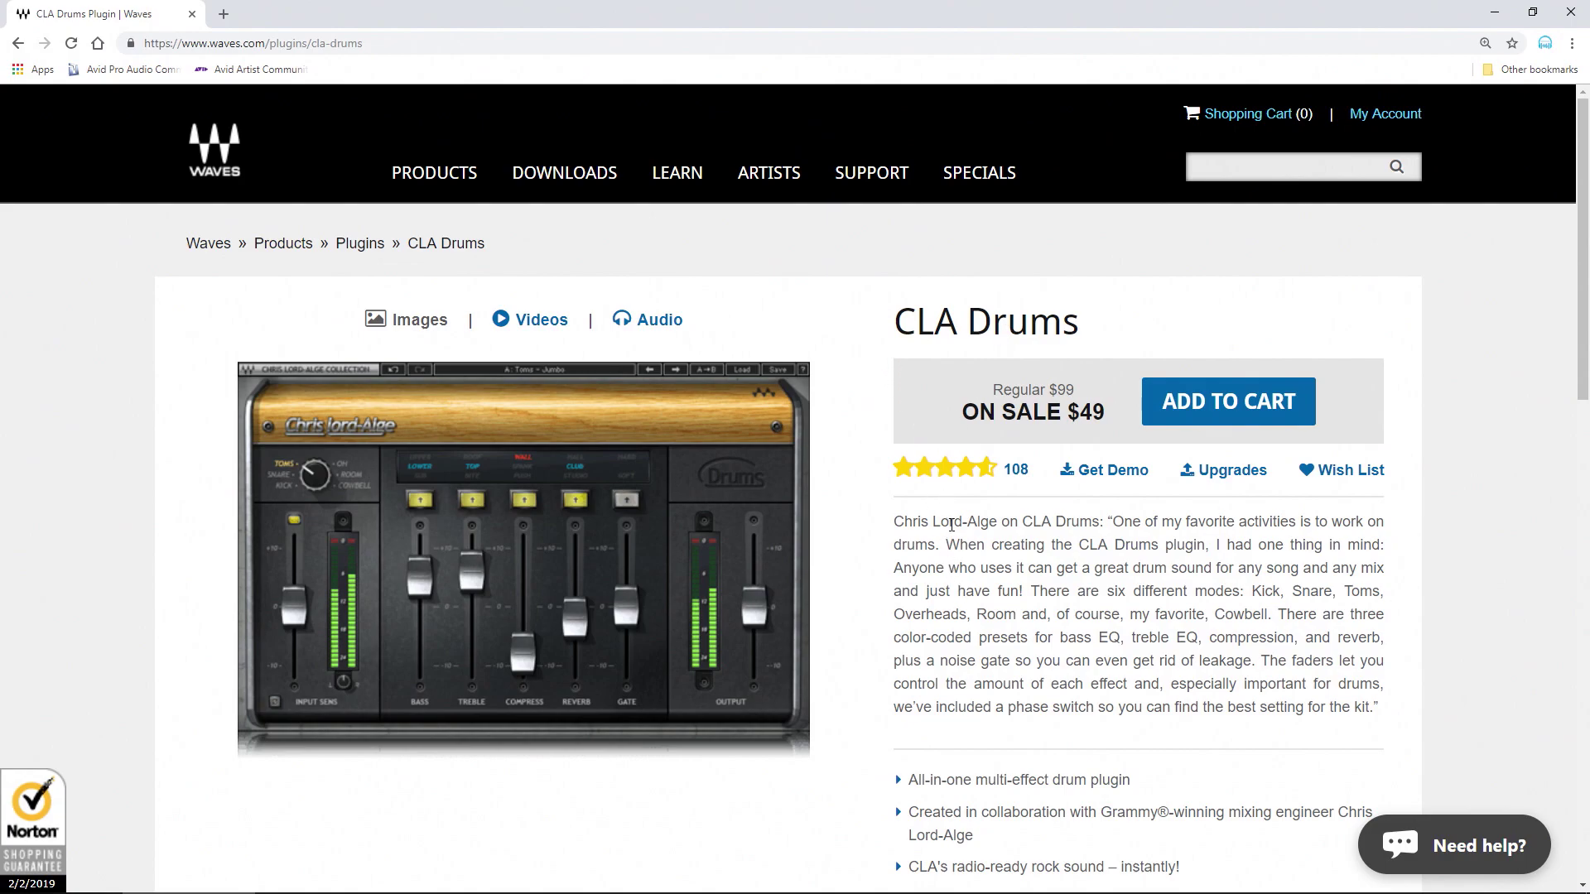
scroll(1009, 522, "down", 5)
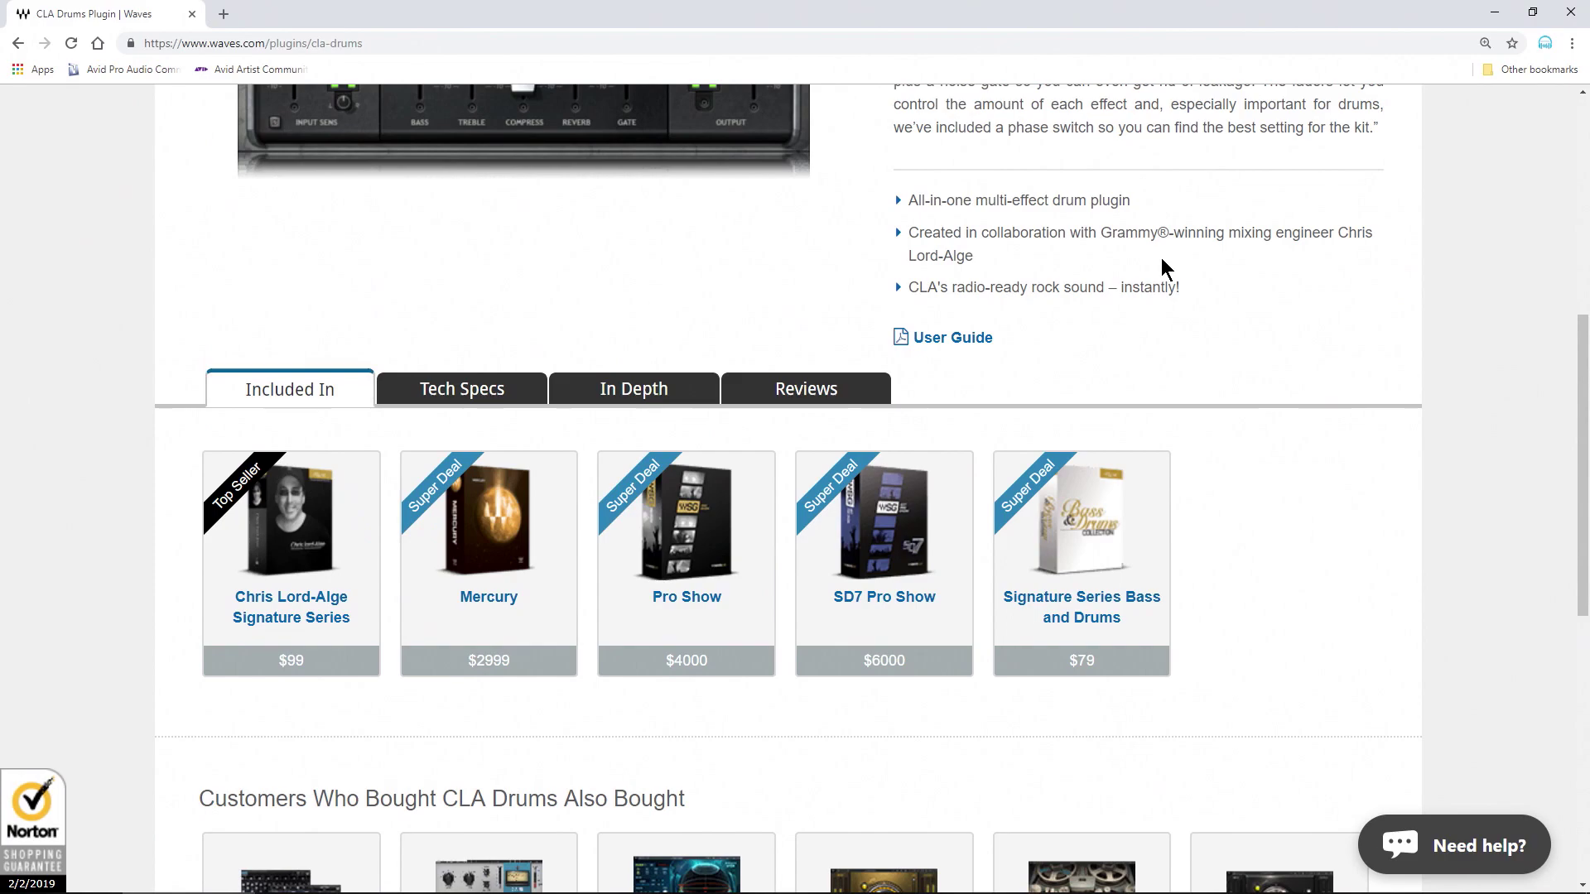
scroll(1259, 385, "up", 5)
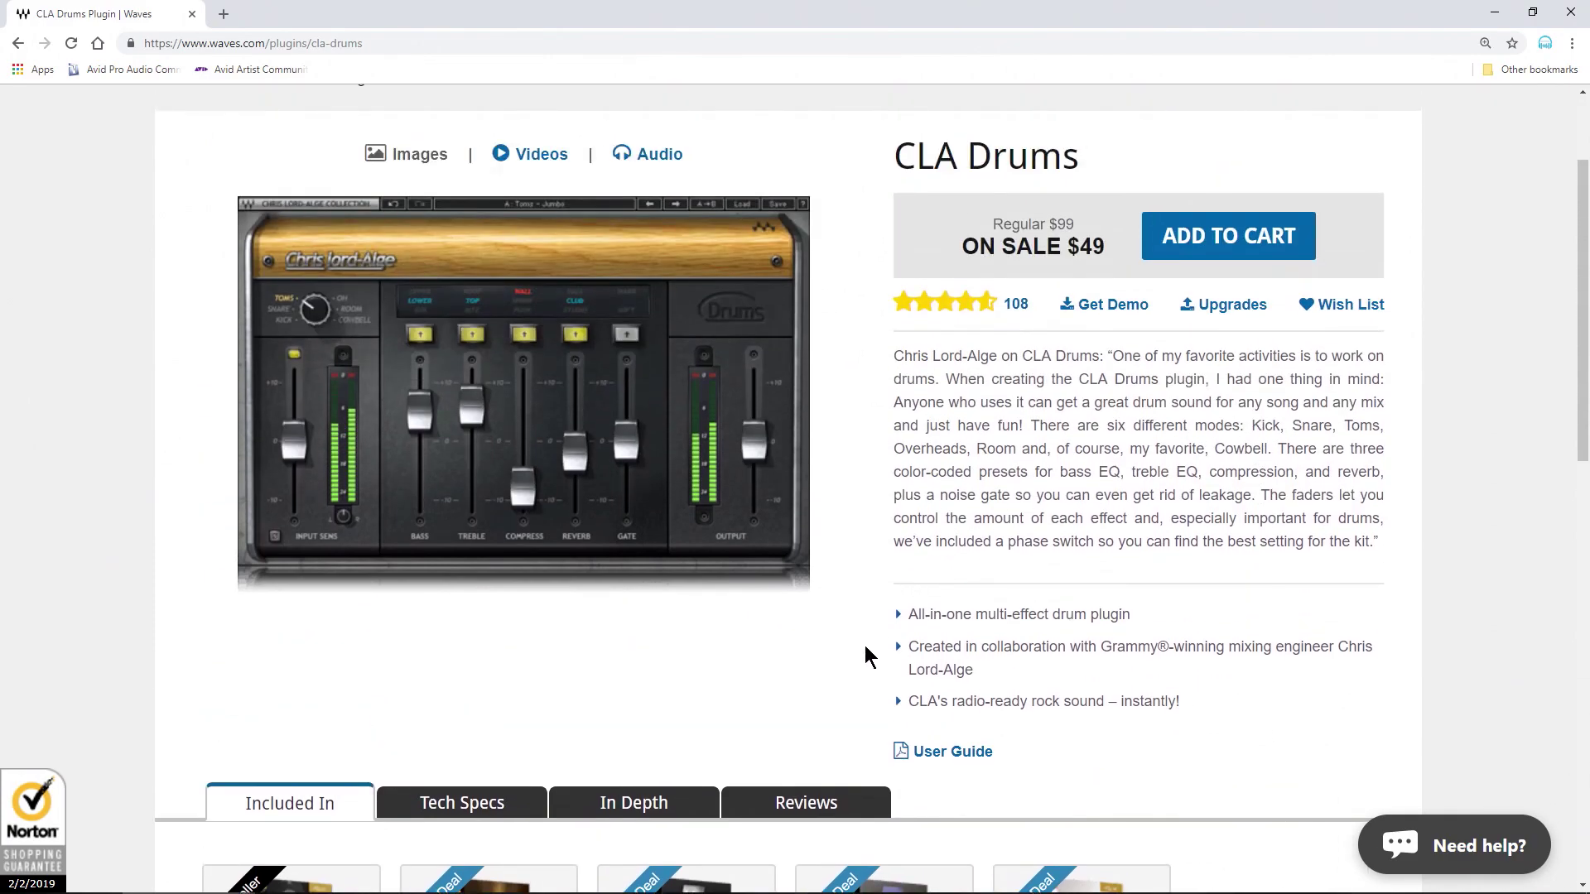